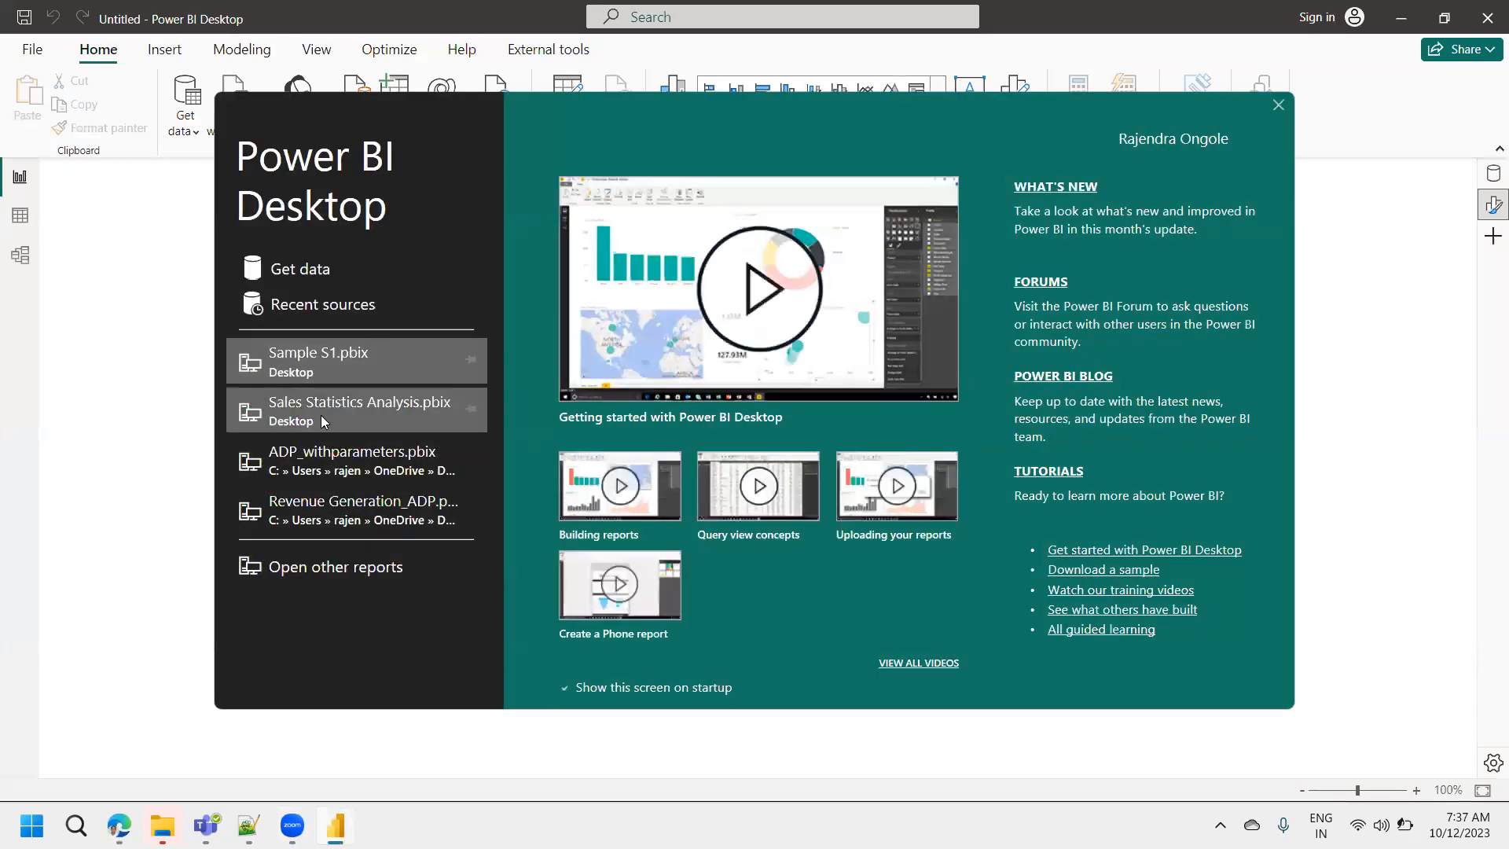
- Open the Sales Statistics Analysis.pbix report and close its Format and Data panes
{"action": "left_click", "coordinate": [323, 422]}
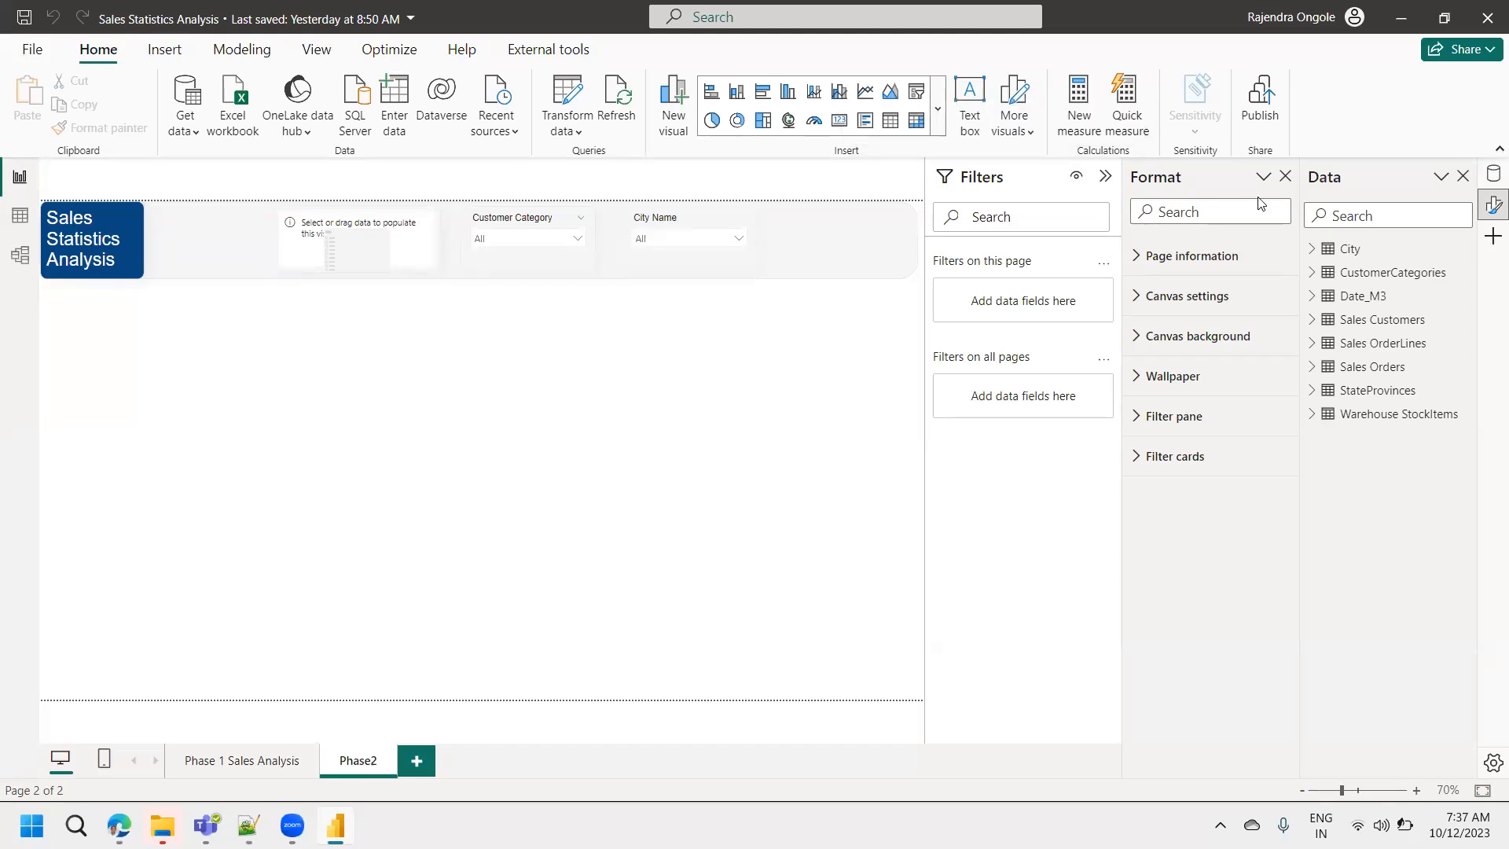
{"action": "left_click", "coordinate": [1287, 176]}
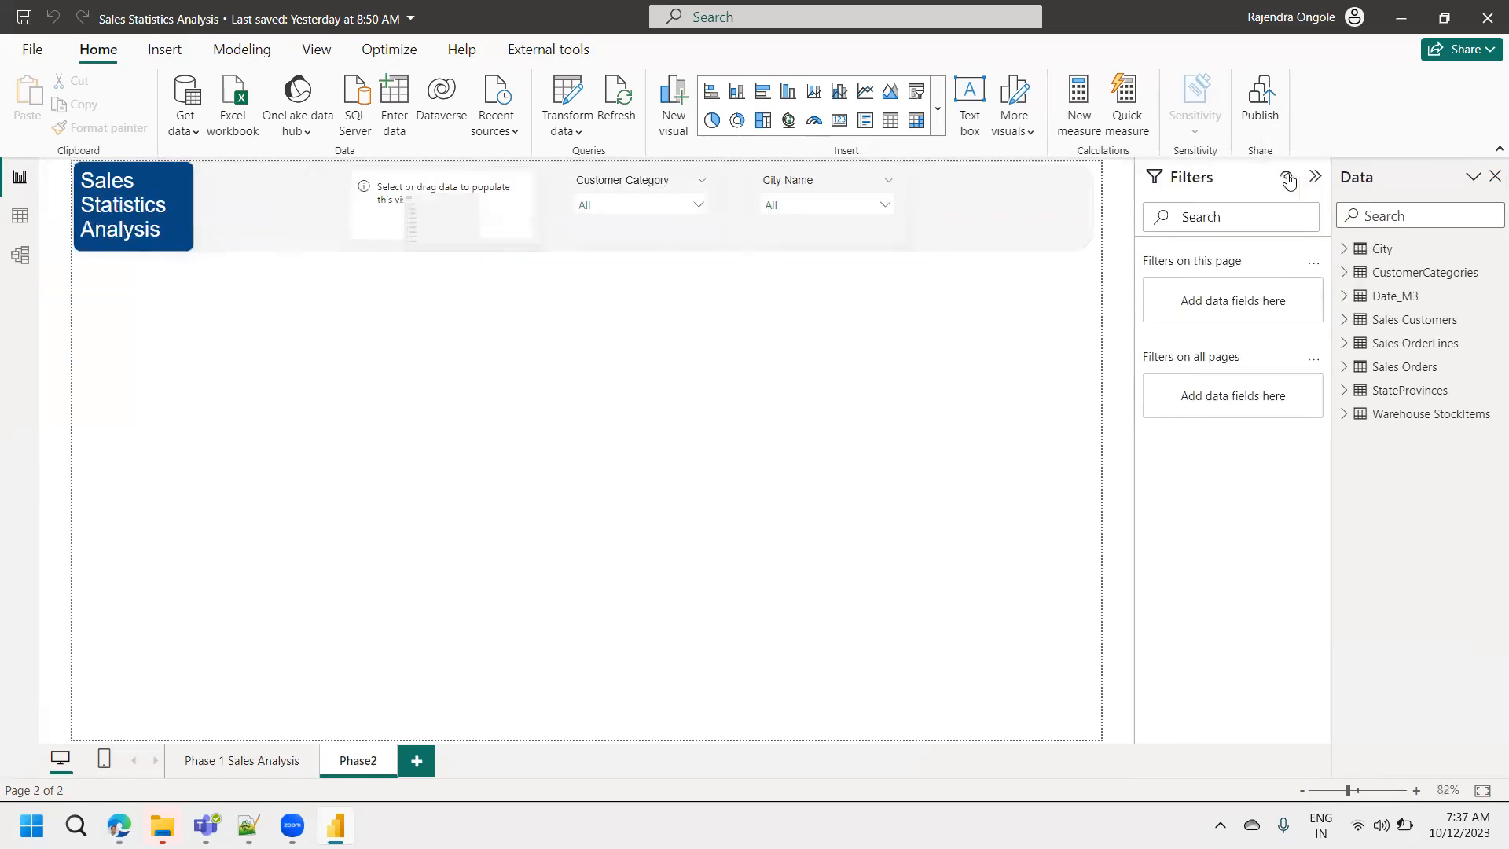
{"action": "left_click", "coordinate": [1494, 176]}
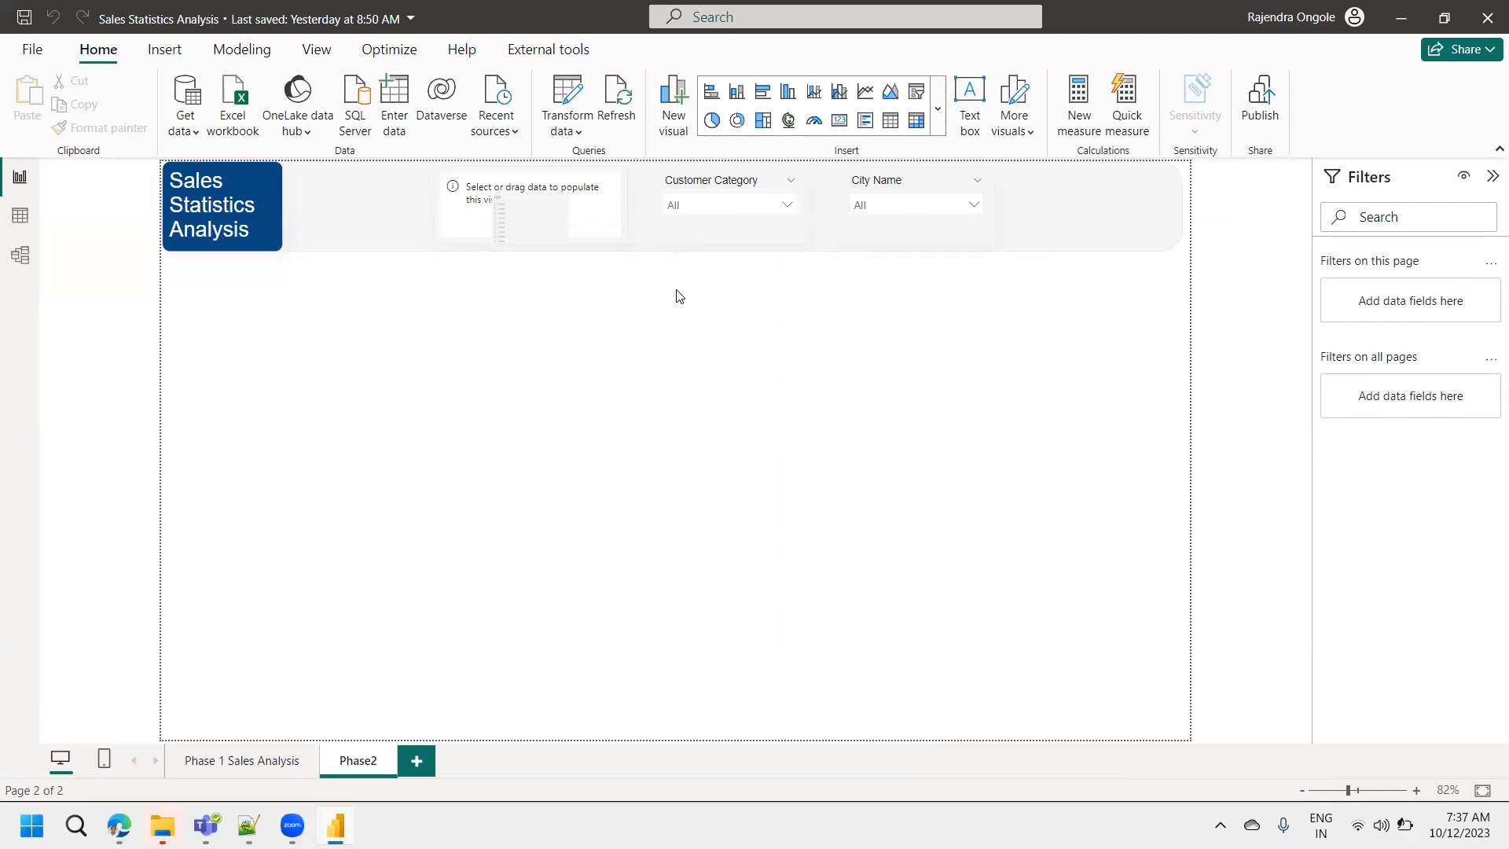
- Open the Power BI Date Table code text file from the desktop, maximized with its duplicate copy closed, and review the fnDateTable code
{"action": "mouse_move", "coordinate": [161, 825]}
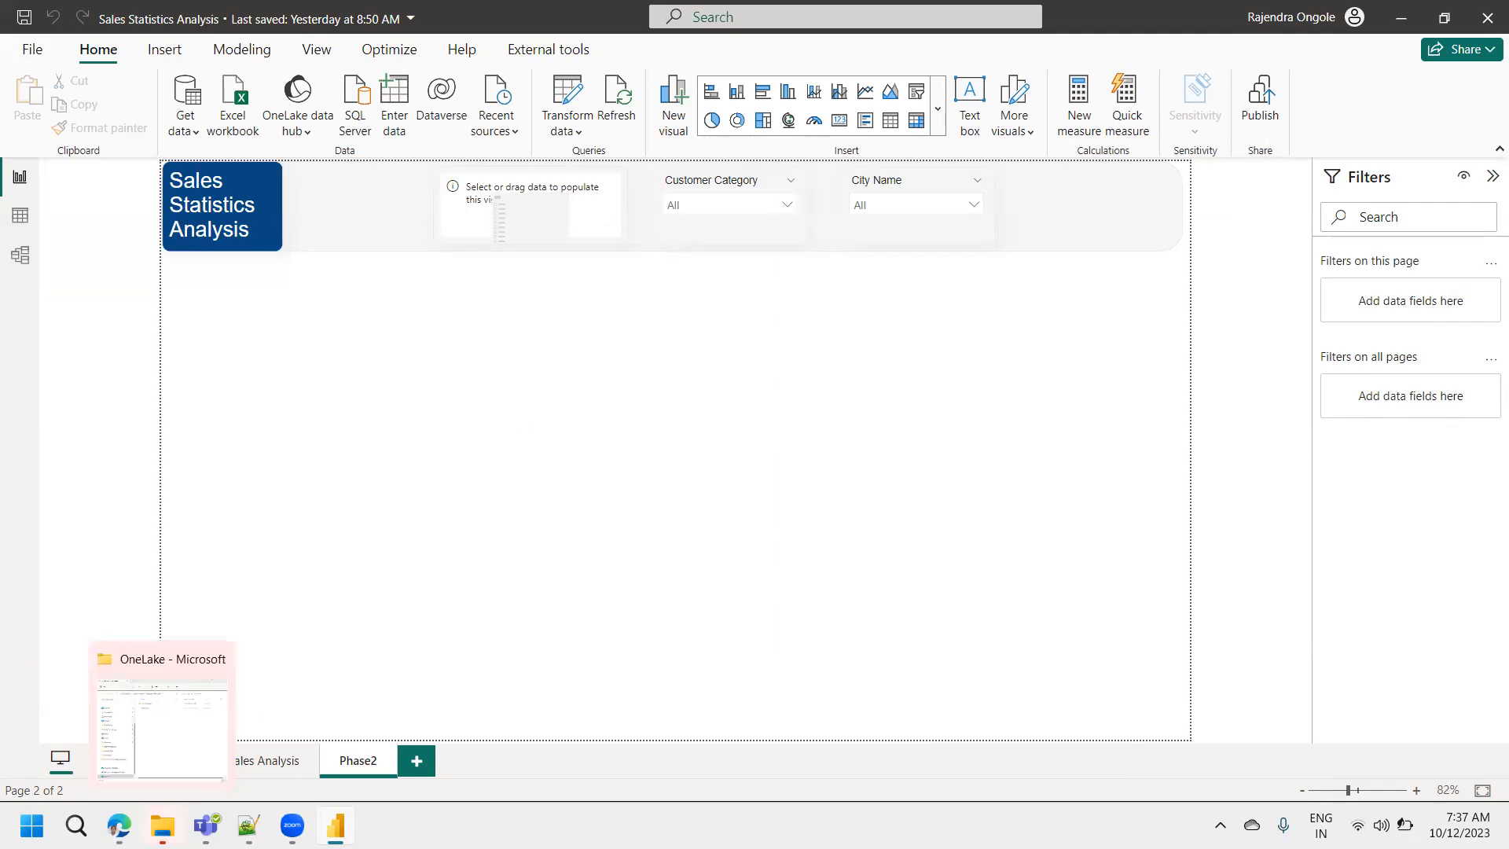
{"action": "key", "text": "super+d"}
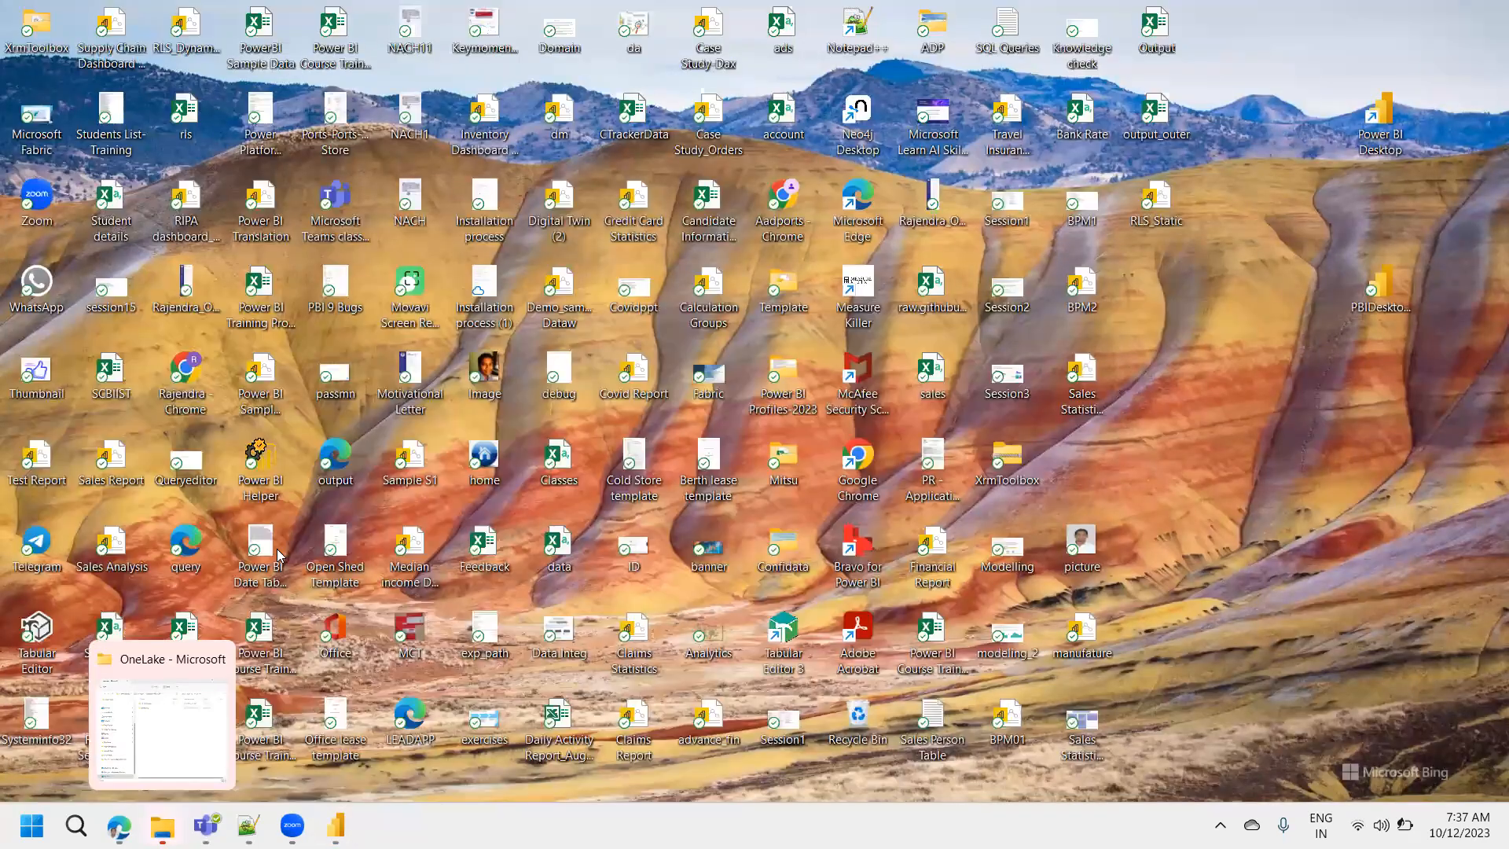
{"action": "double_click", "coordinate": [277, 549]}
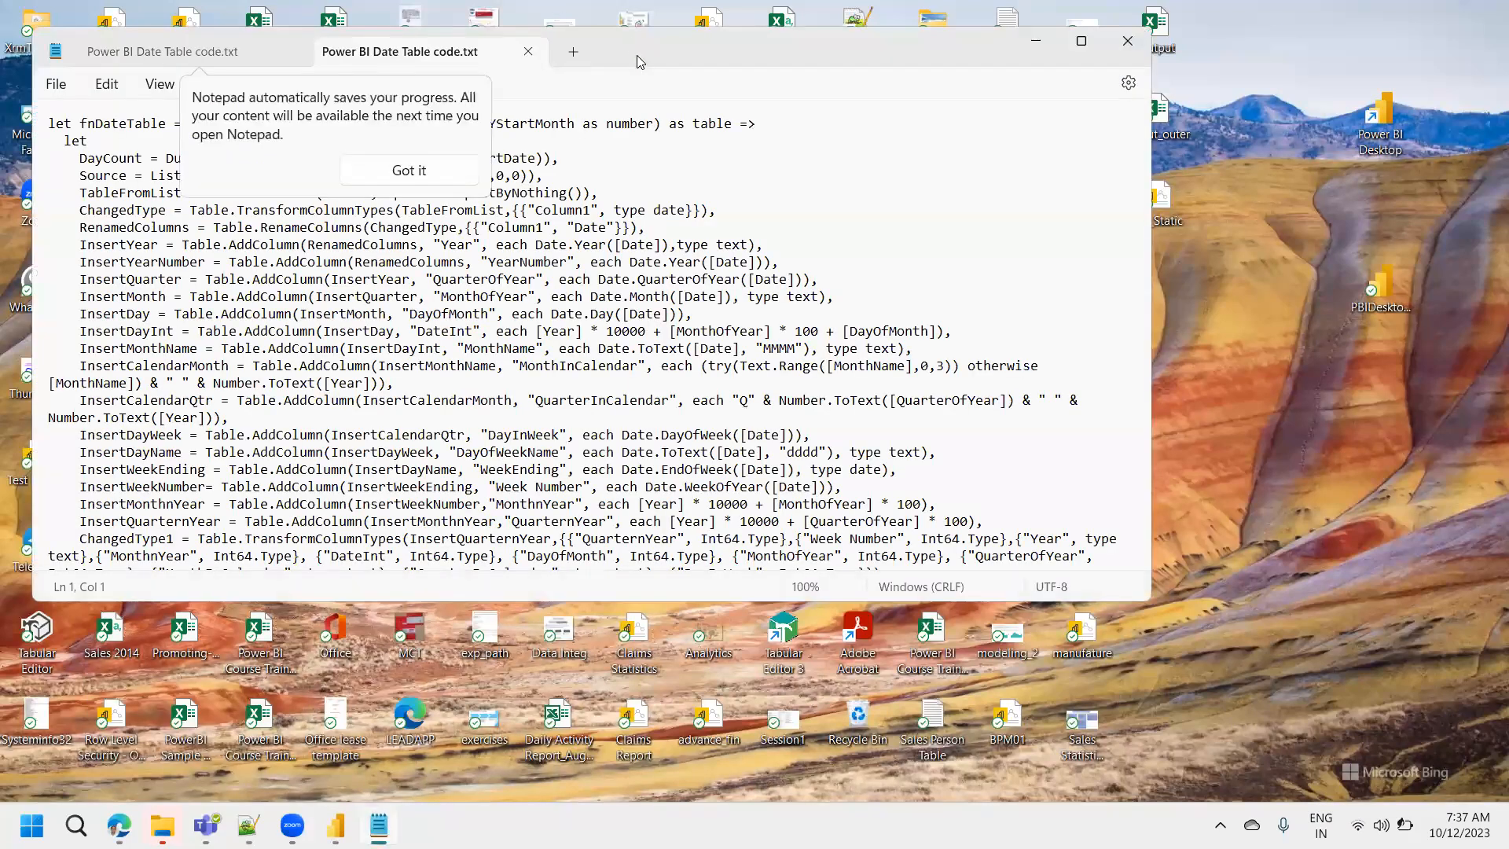
{"action": "double_click", "coordinate": [640, 61]}
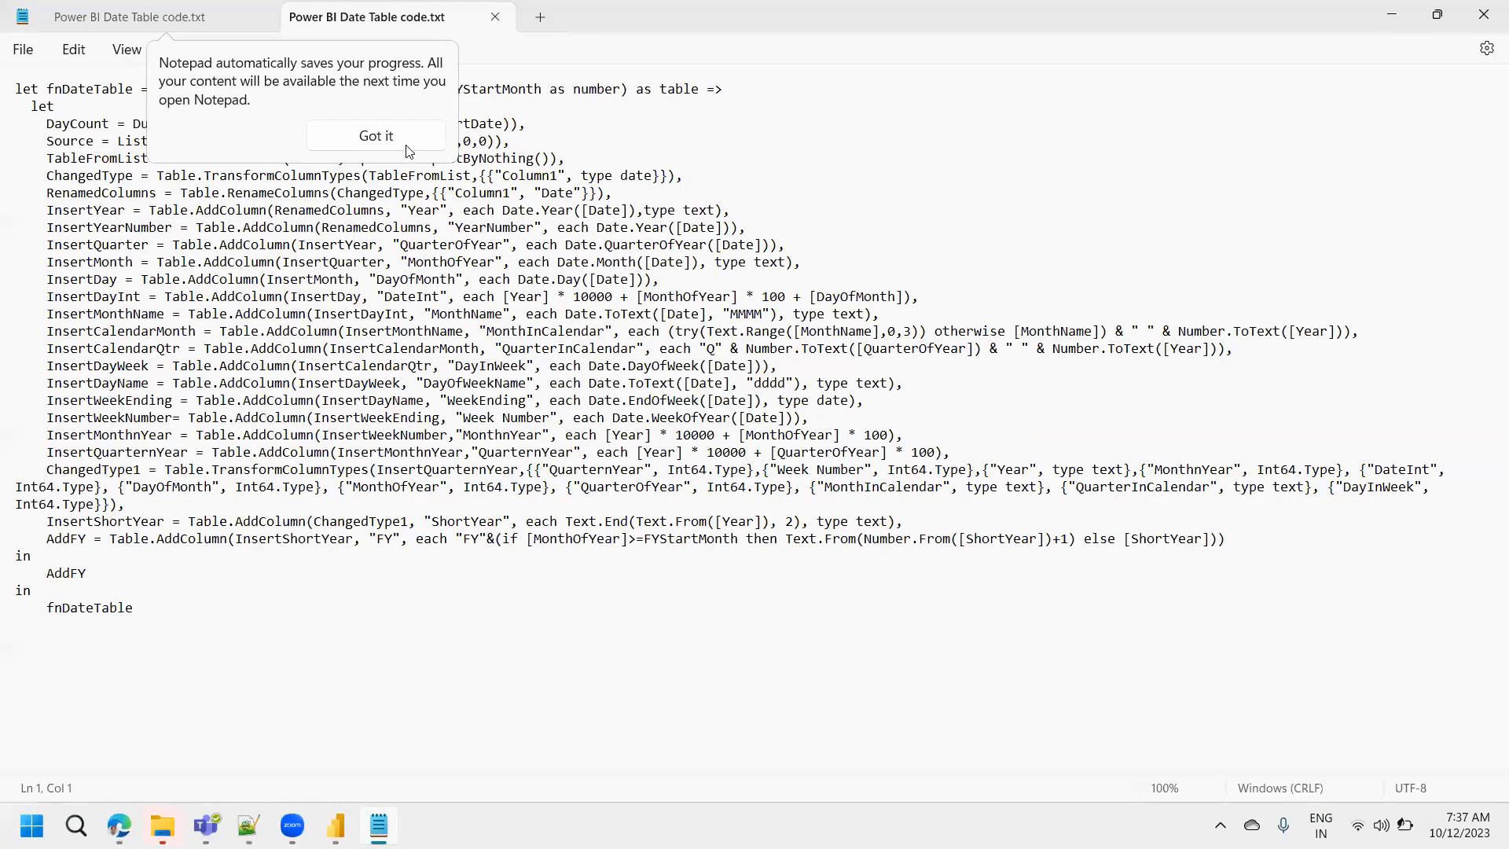
{"action": "left_click", "coordinate": [373, 135]}
{"action": "left_click", "coordinate": [433, 237]}
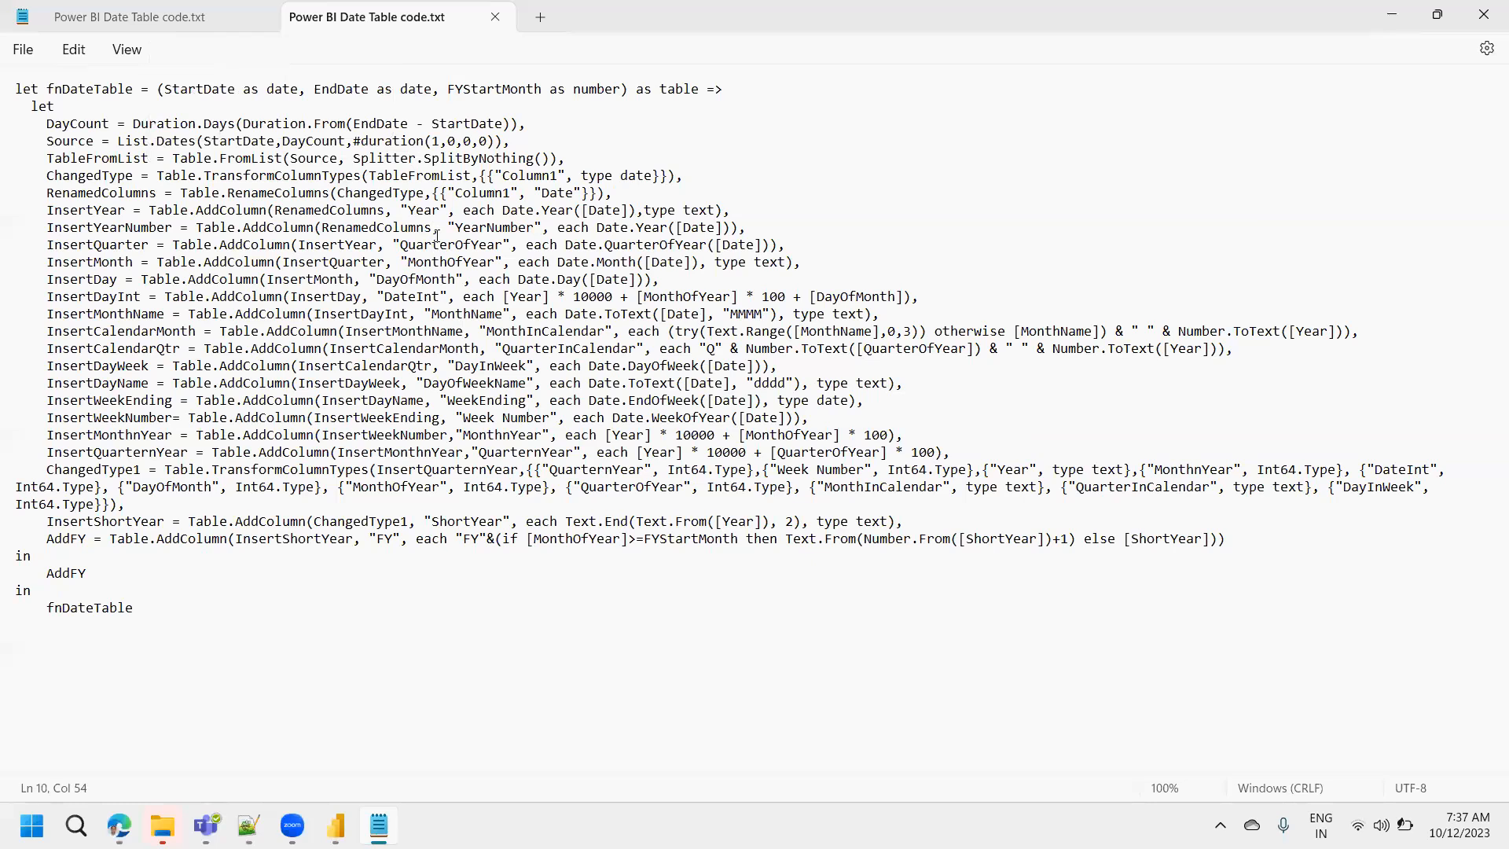
{"action": "left_click", "coordinate": [495, 17]}
{"action": "key", "text": "ctrl+a"}
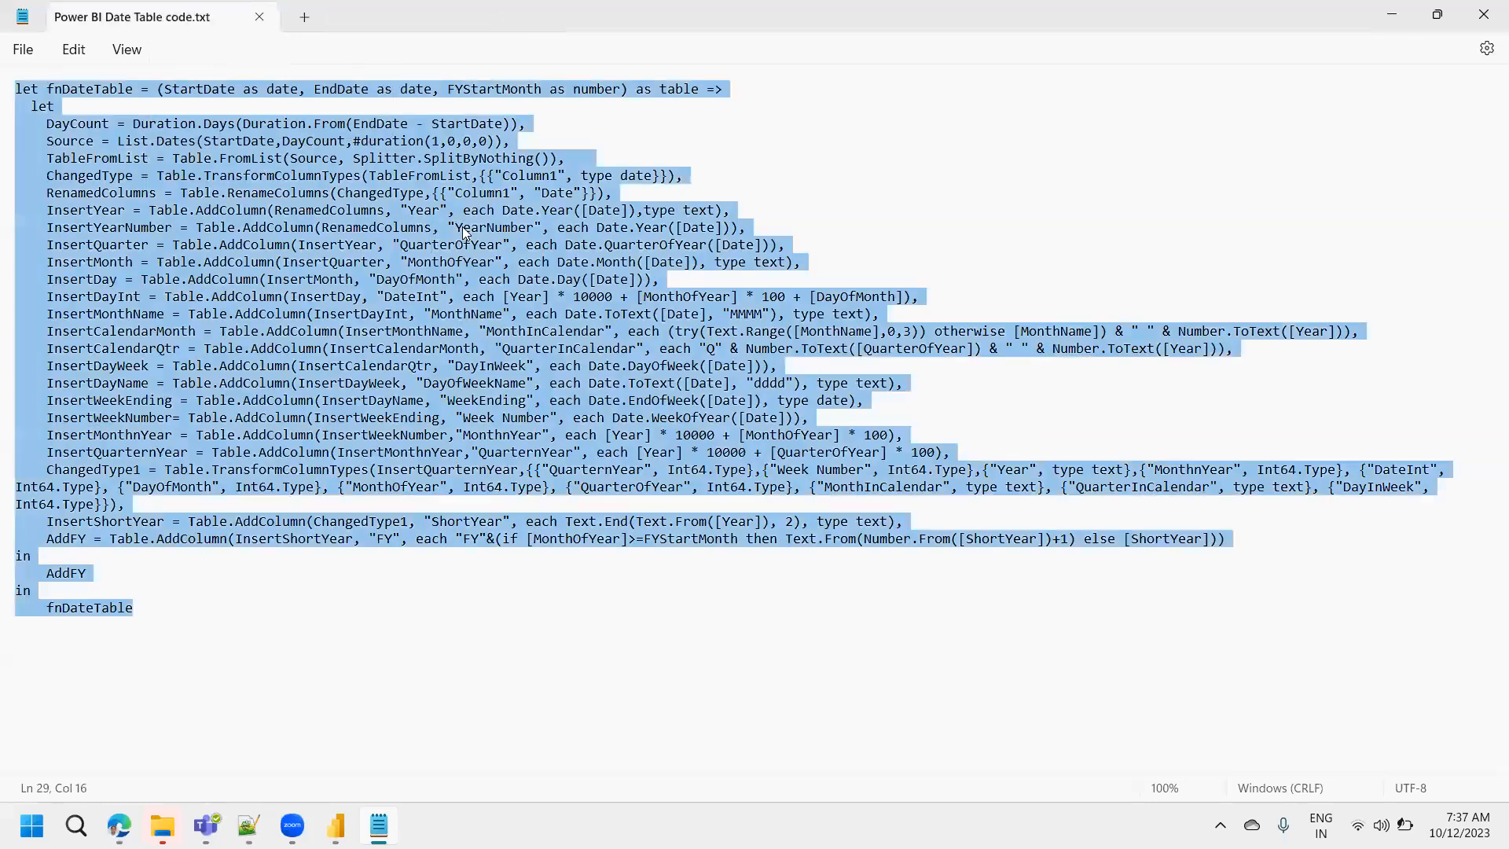
{"action": "left_click", "coordinate": [464, 228]}
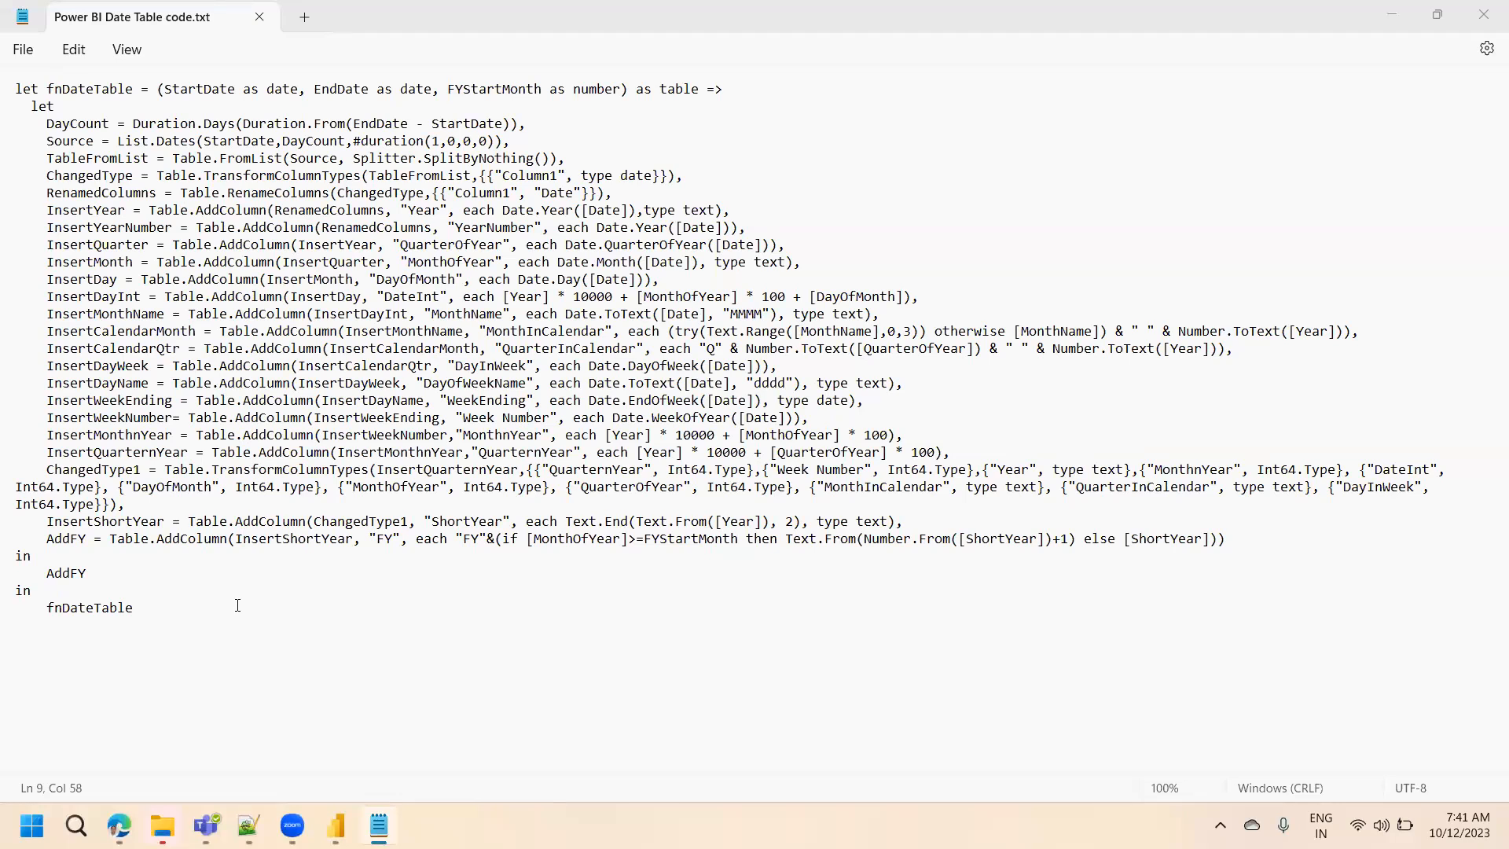
- Switch to Power BI Desktop and view the rows of the Date_M3 table in Table view
{"action": "left_click", "coordinate": [320, 822]}
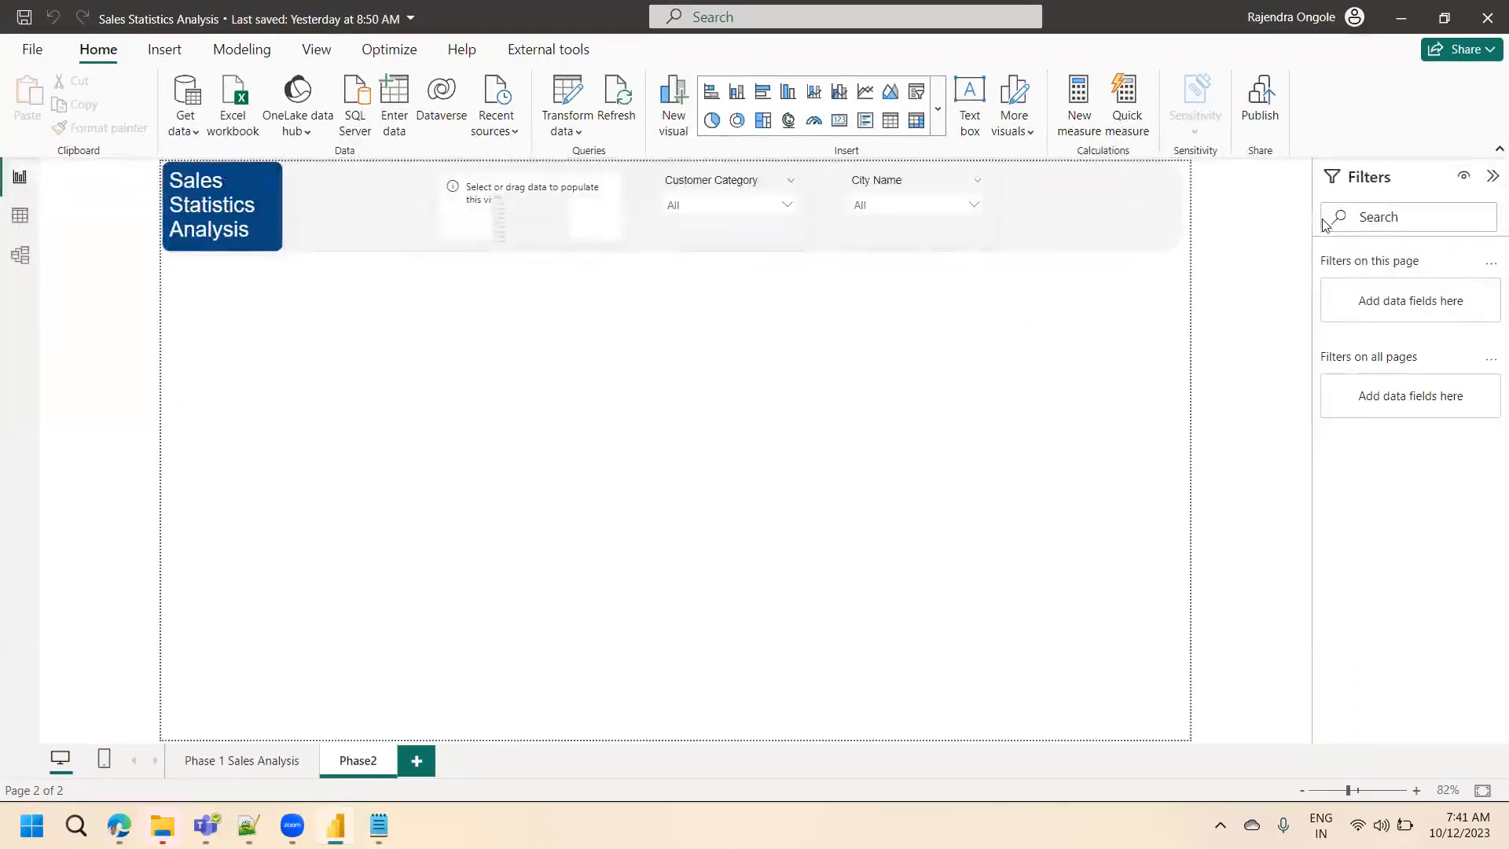
{"action": "left_click", "coordinate": [19, 224]}
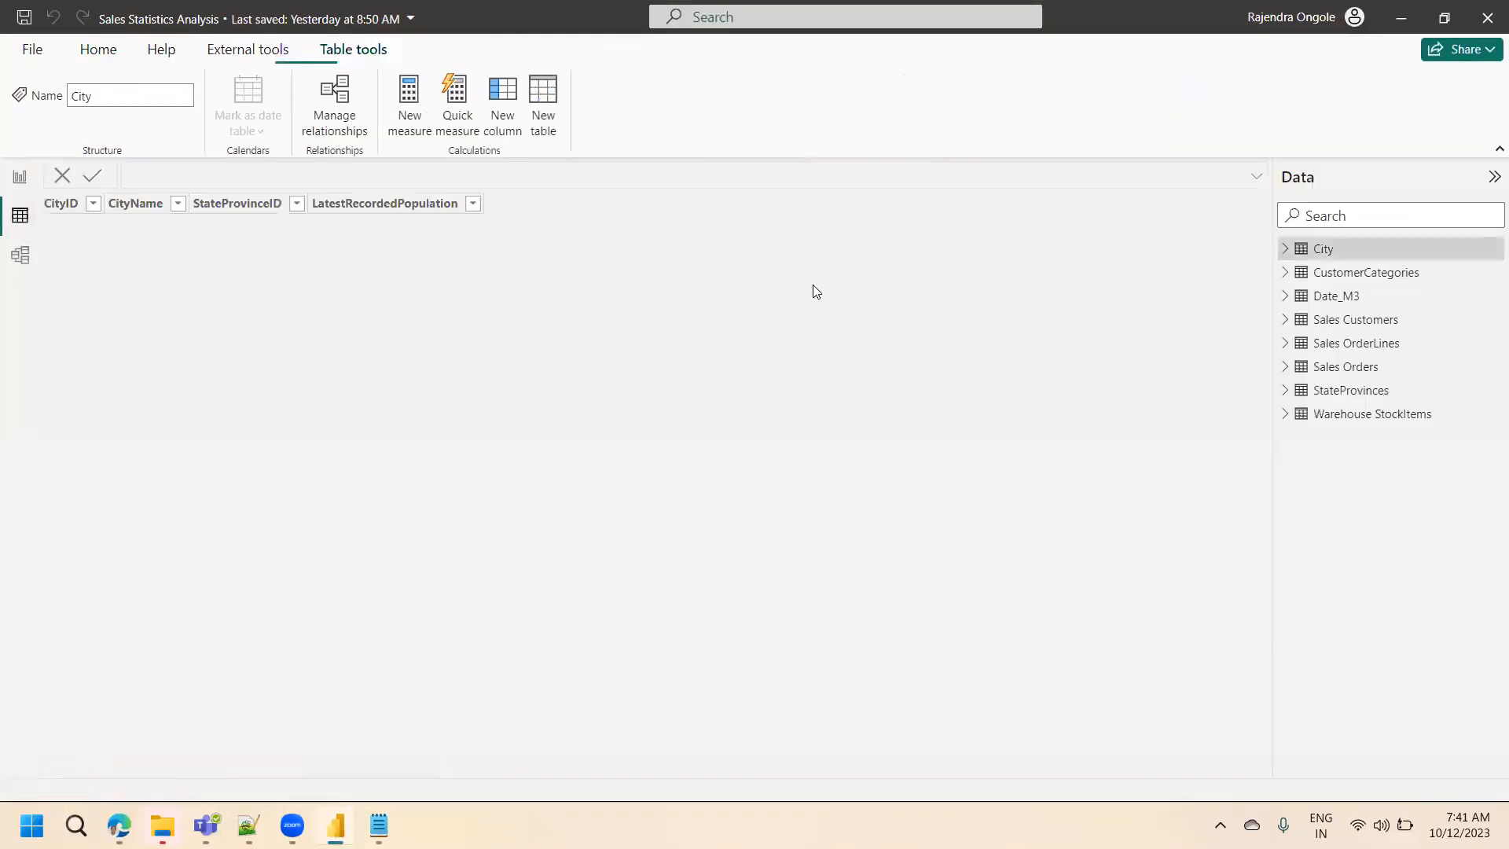
{"action": "left_click", "coordinate": [1343, 308]}
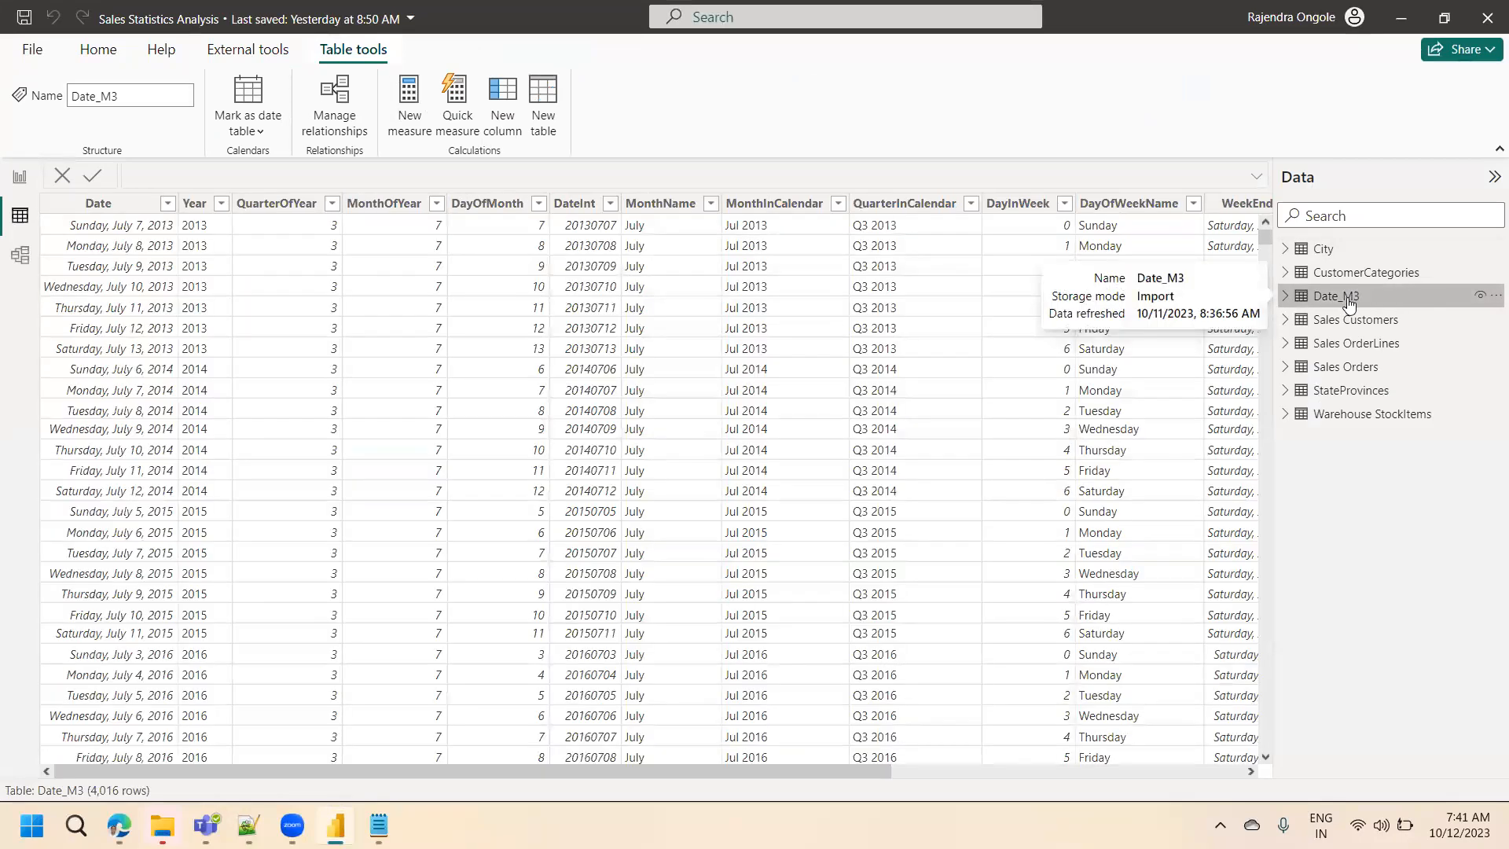
- Open the Power Query Editor and examine the Date_M3 query's M code without changing it
{"action": "left_click", "coordinate": [98, 48]}
{"action": "left_click", "coordinate": [503, 88]}
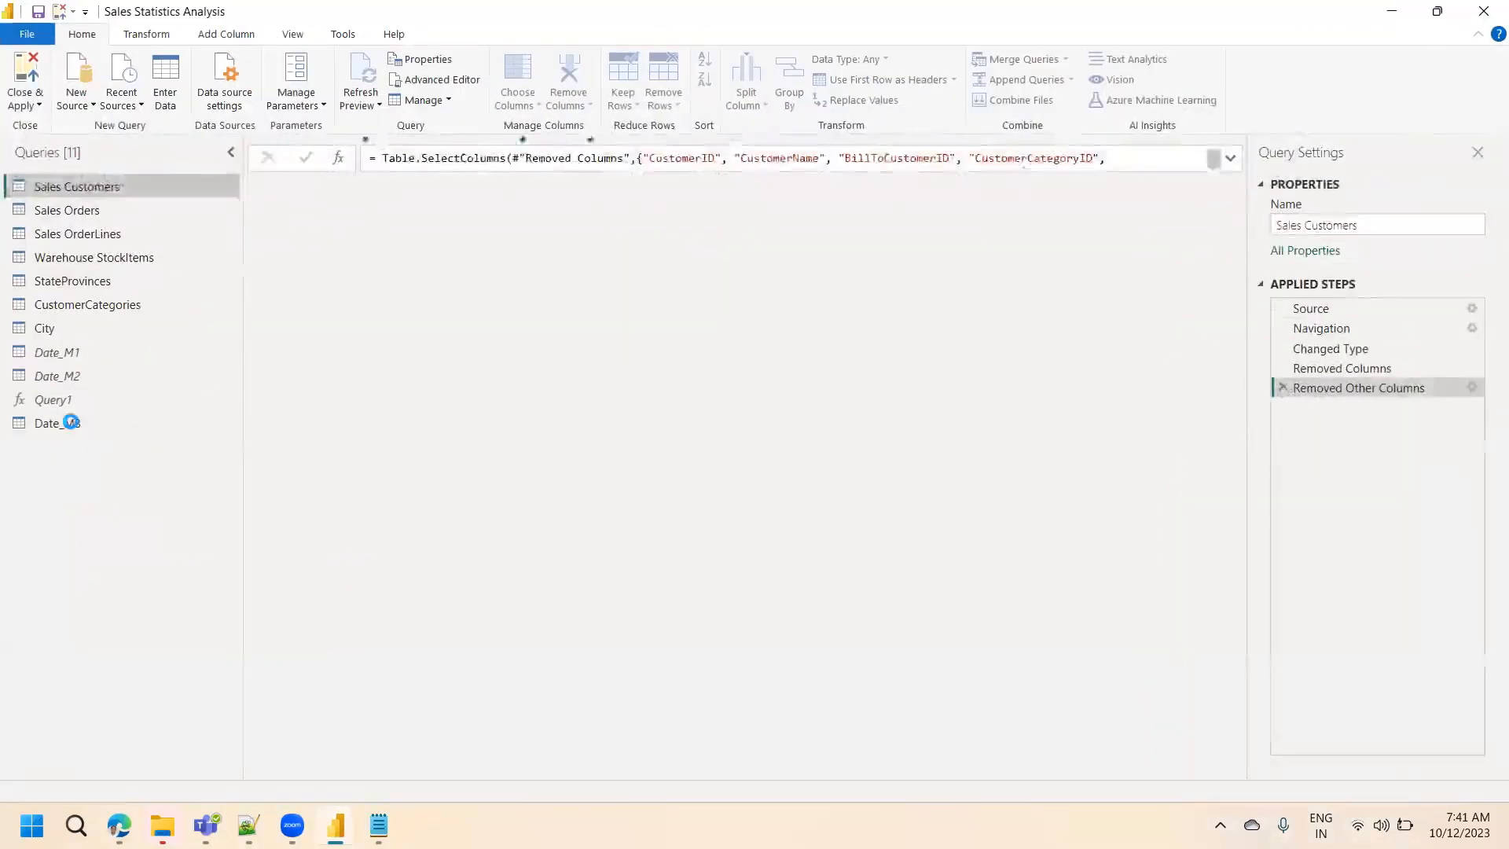
{"action": "left_click", "coordinate": [71, 423]}
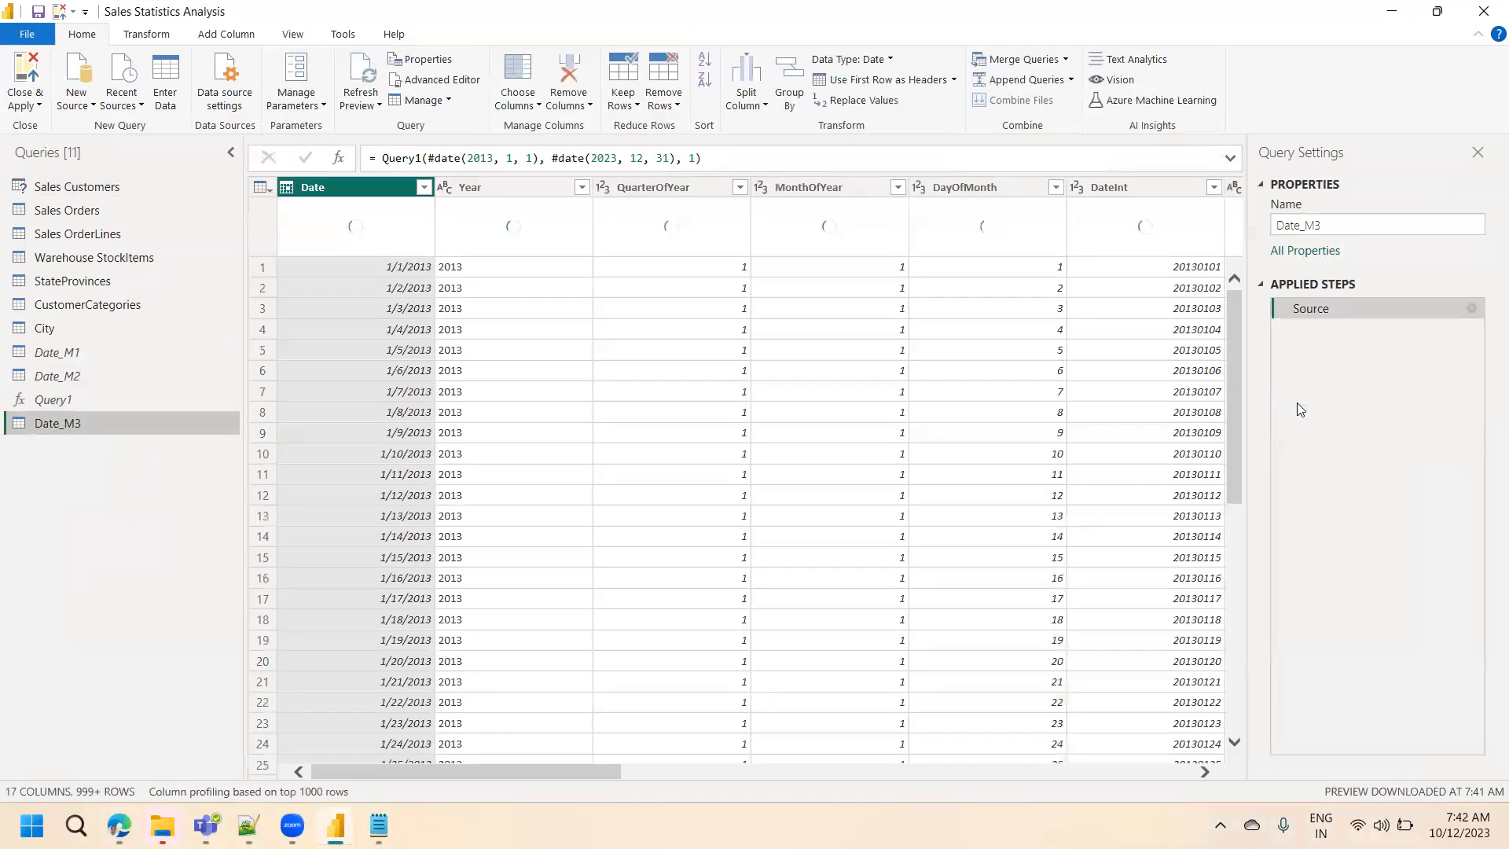
{"action": "left_click", "coordinate": [444, 81]}
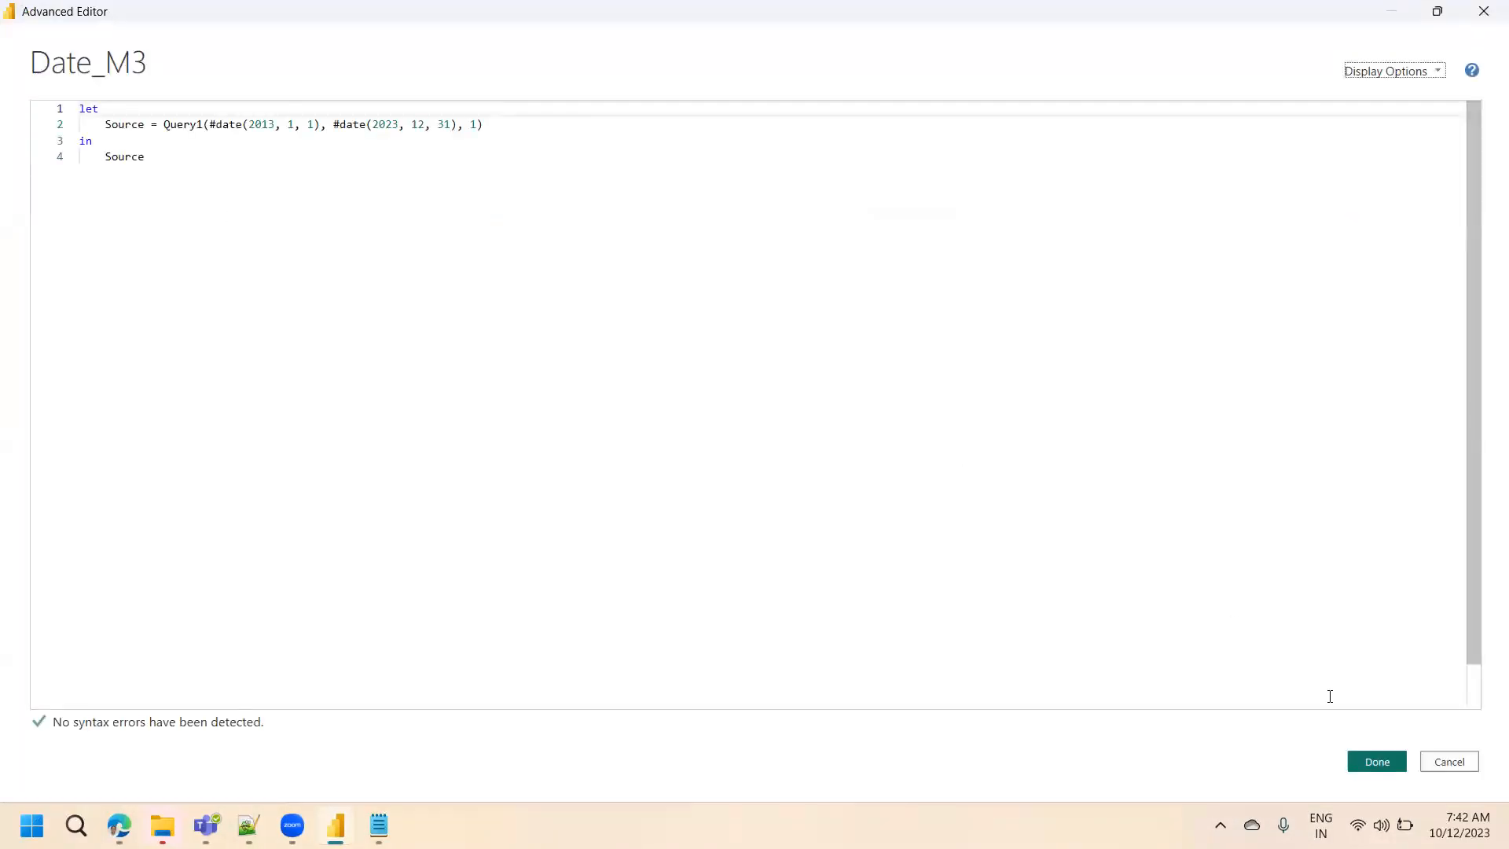
{"action": "left_click", "coordinate": [1443, 761]}
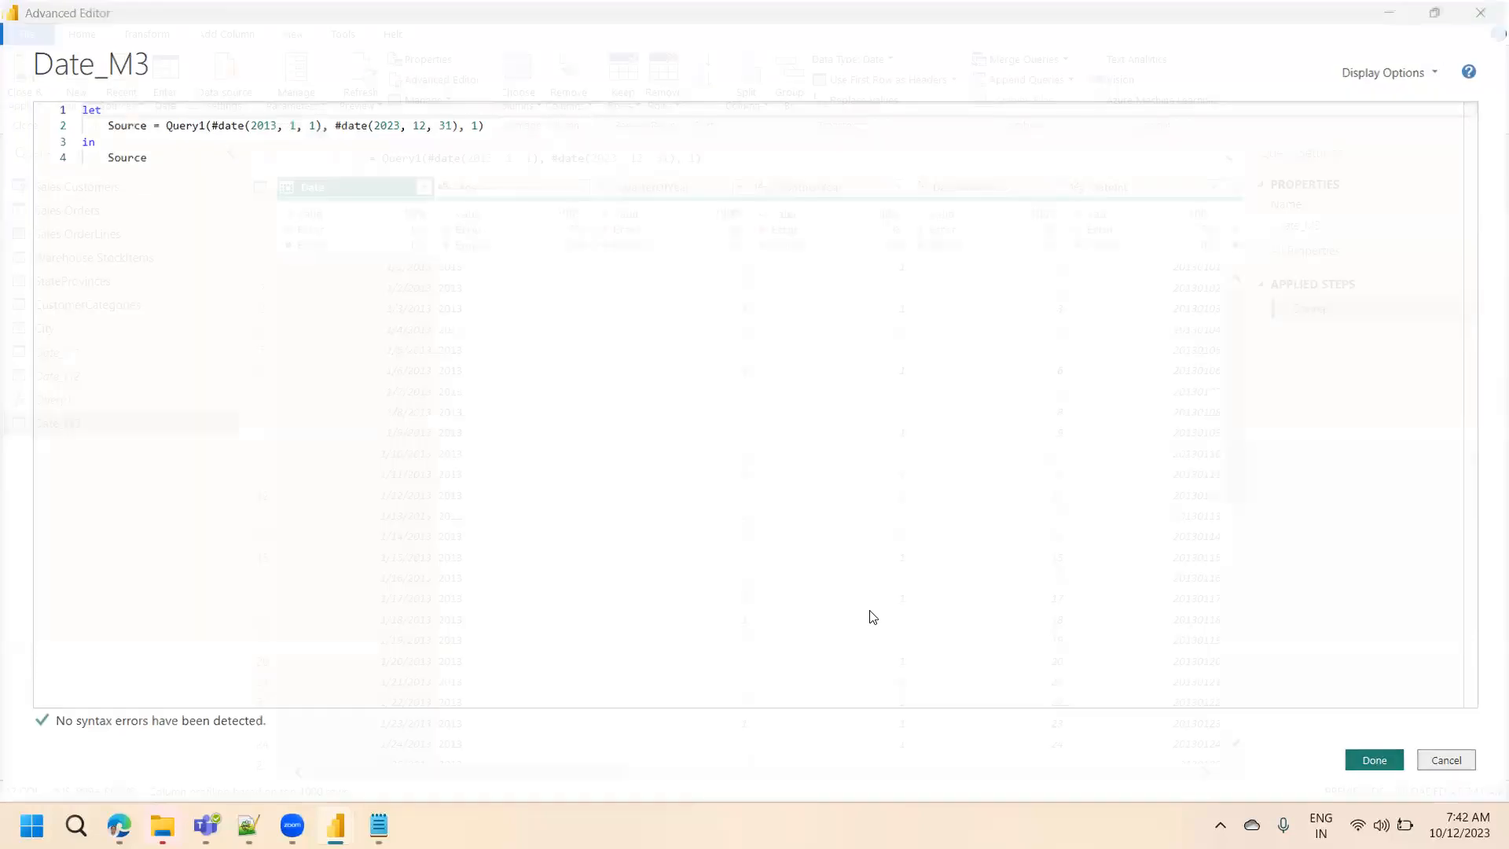
- Examine the Query1 function's parameters and its full M code in the Advanced Editor, leaving the code unedited
{"action": "left_click", "coordinate": [102, 401]}
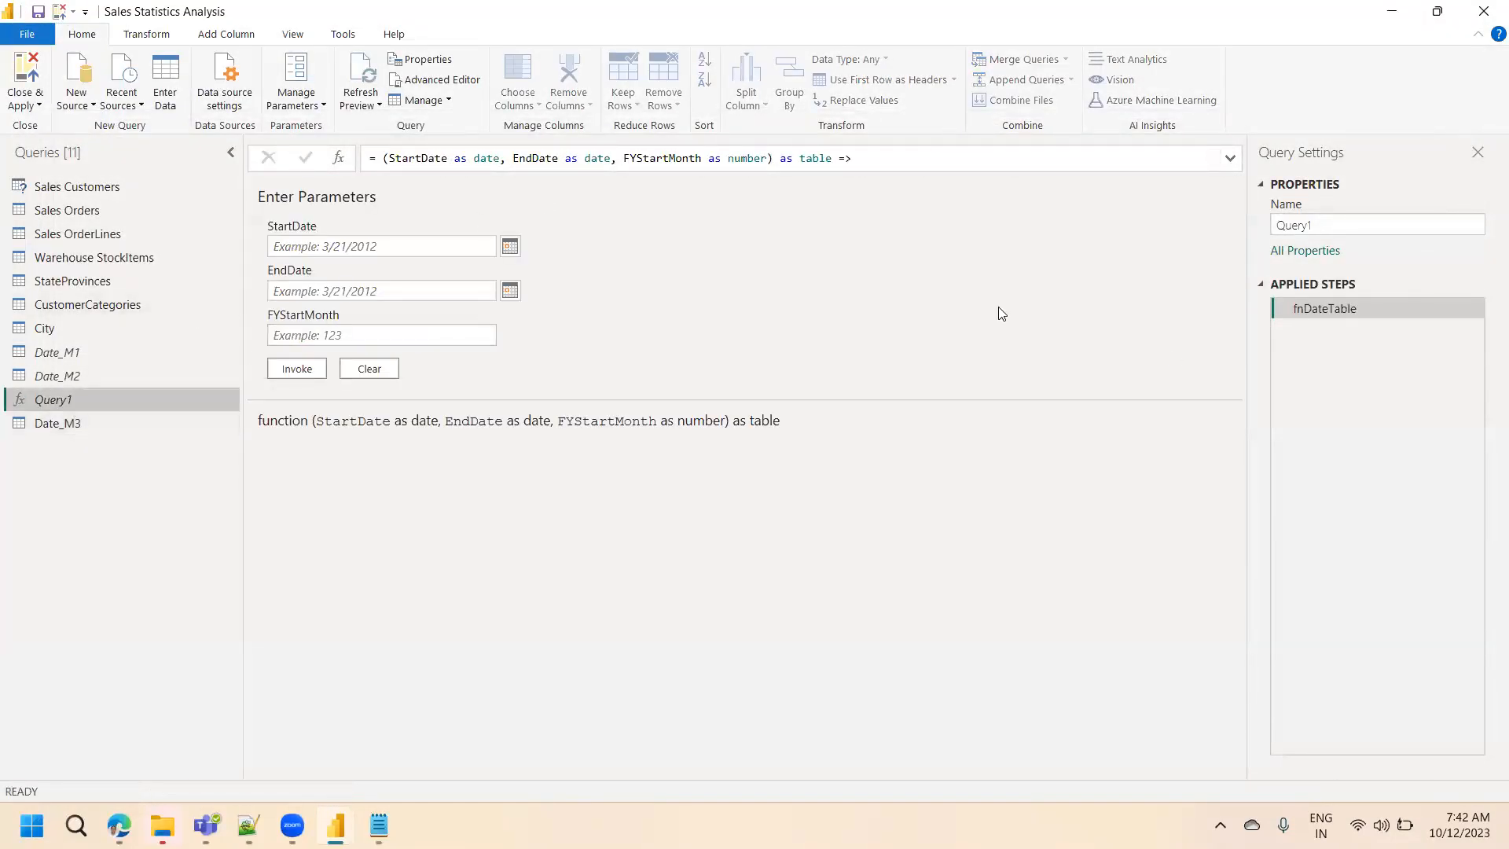
{"action": "left_click", "coordinate": [445, 84]}
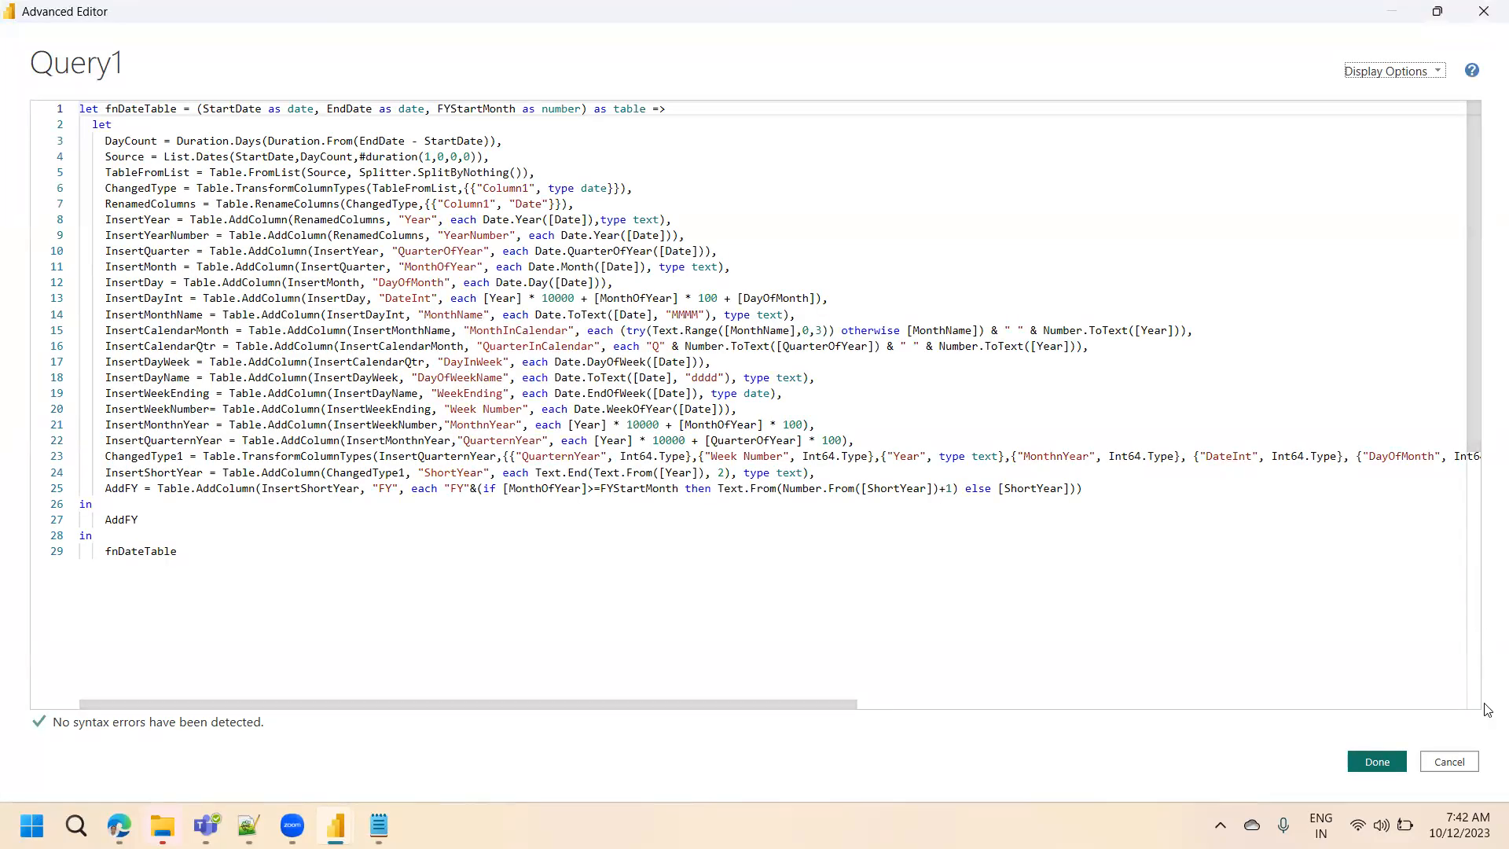
{"action": "key", "text": "Escape"}
- Review the source options for a new query and the date table code in Notepad, and return to Power Query
{"action": "left_click", "coordinate": [76, 92]}
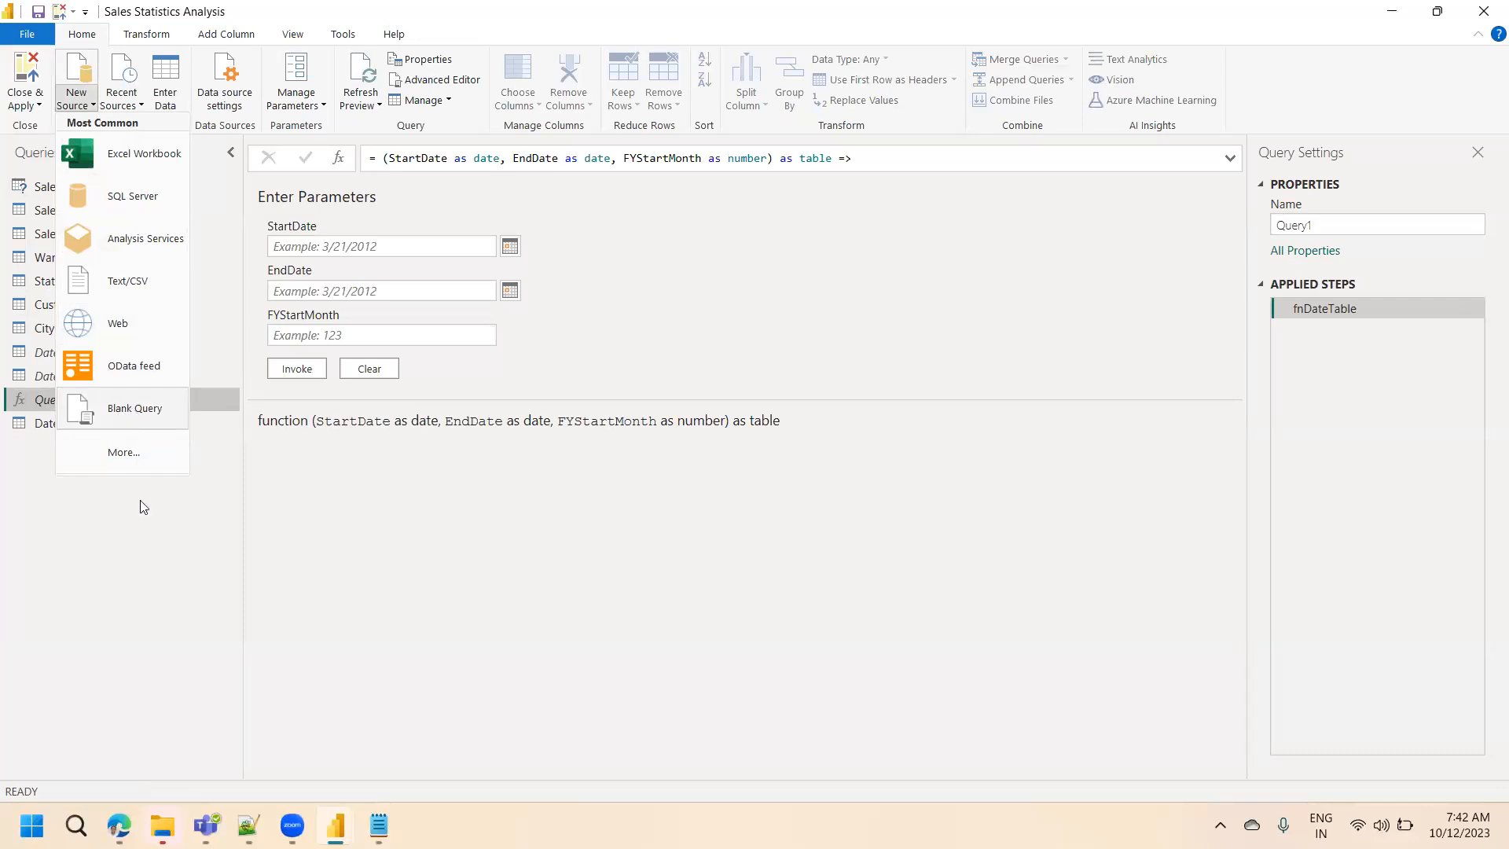
{"action": "left_click", "coordinate": [132, 548]}
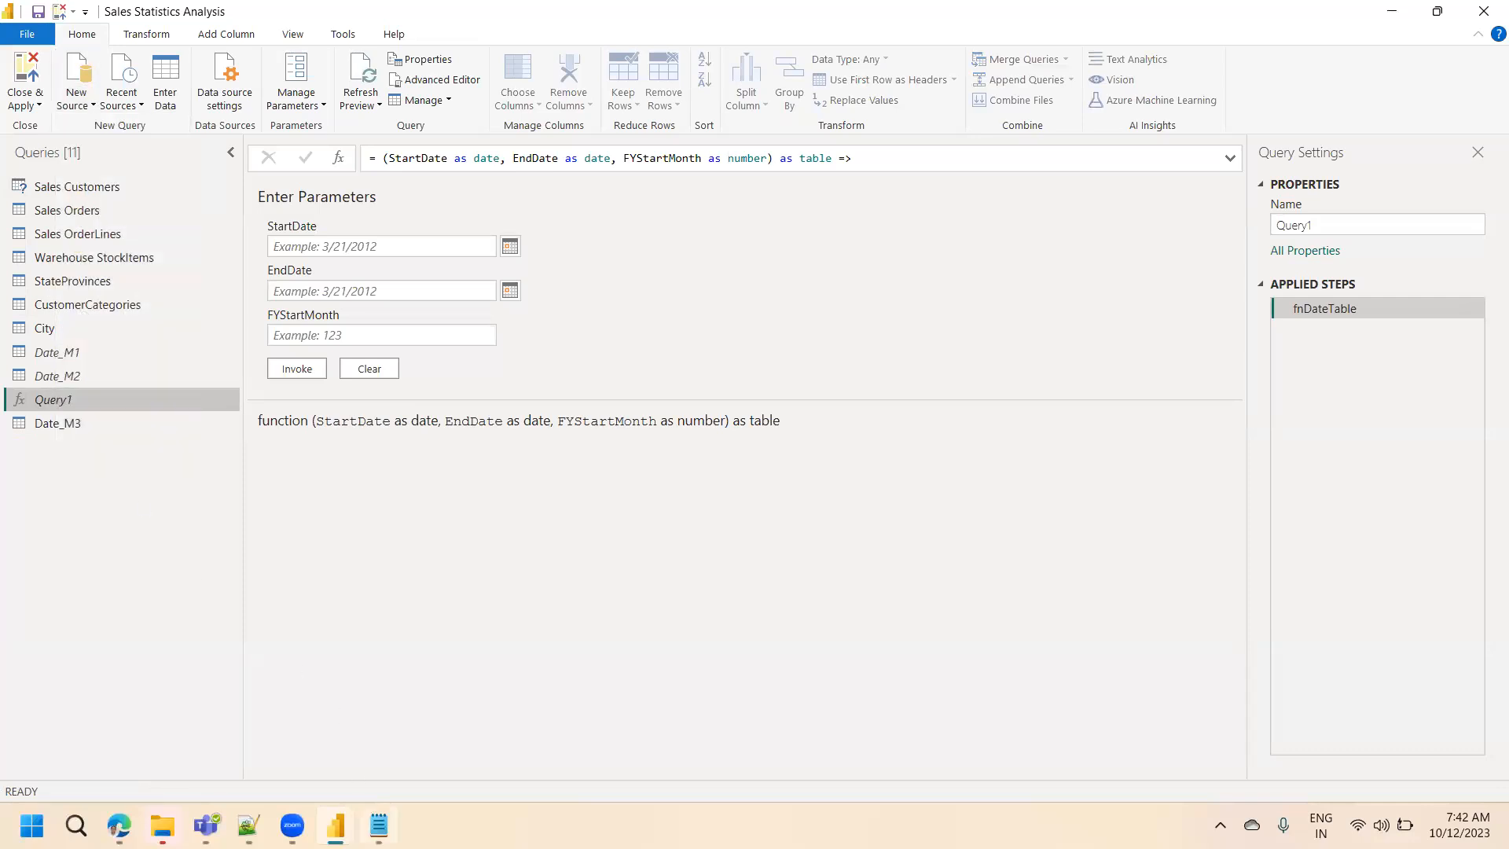
{"action": "left_click", "coordinate": [379, 825]}
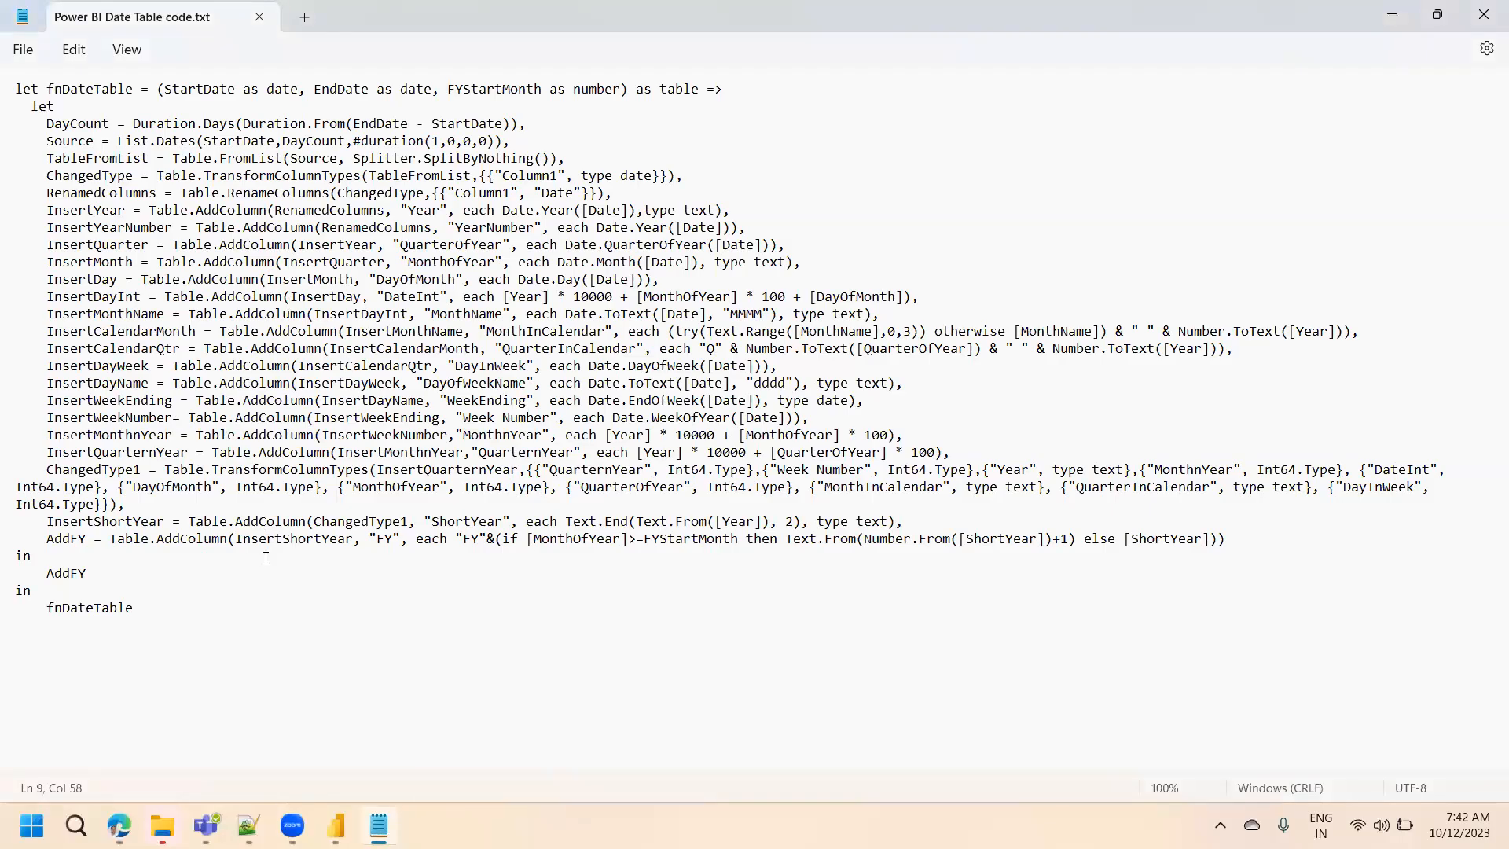
{"action": "left_click", "coordinate": [1392, 14]}
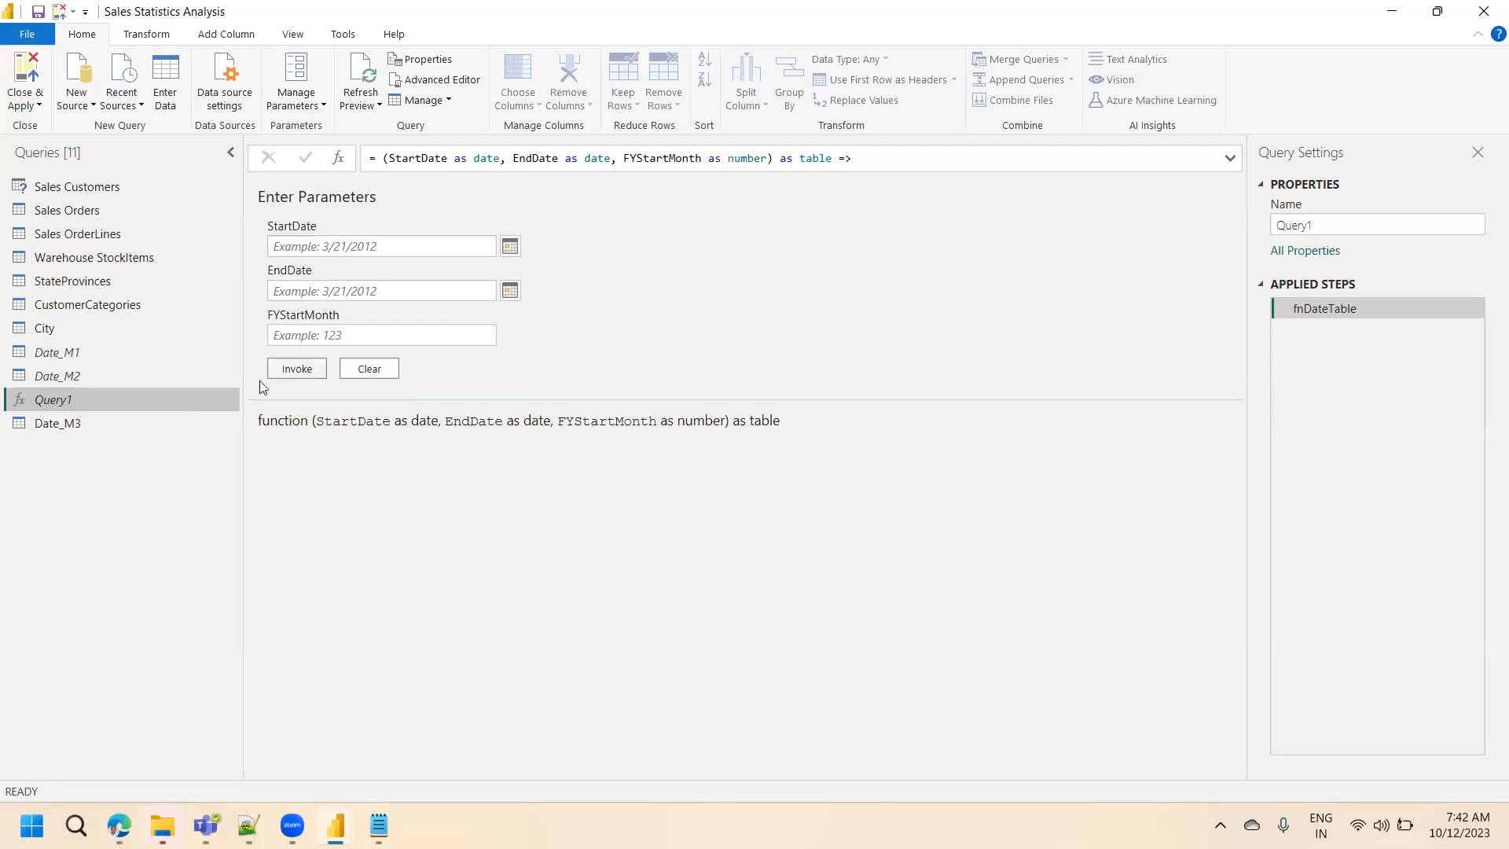
- Inspect the Date_M3 output and the Date_M1 query, including its Removed Columns and Removed Other Columns steps
{"action": "left_click", "coordinate": [86, 426]}
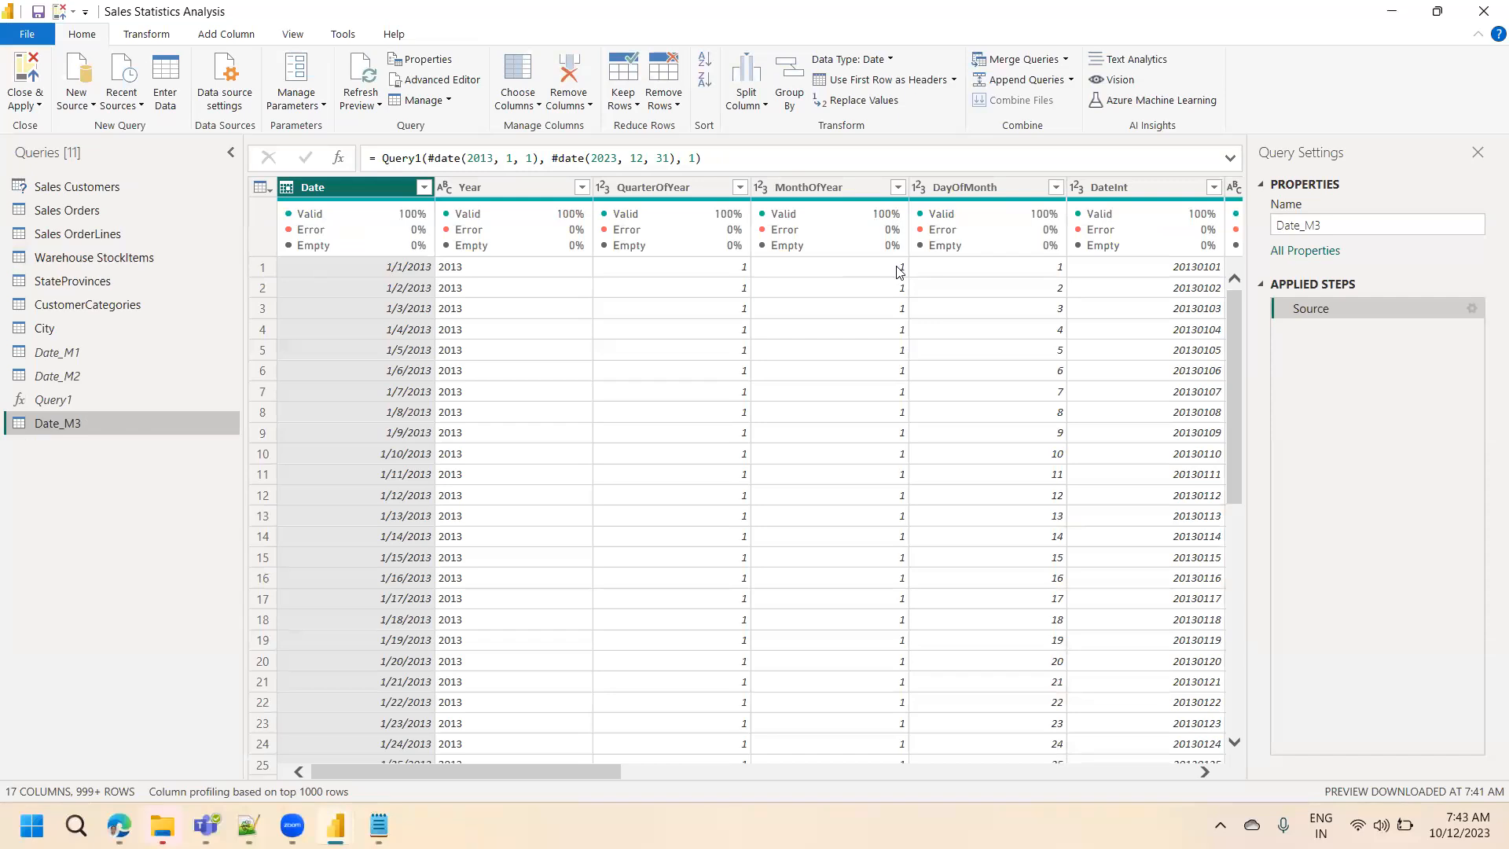
{"action": "left_click", "coordinate": [63, 354]}
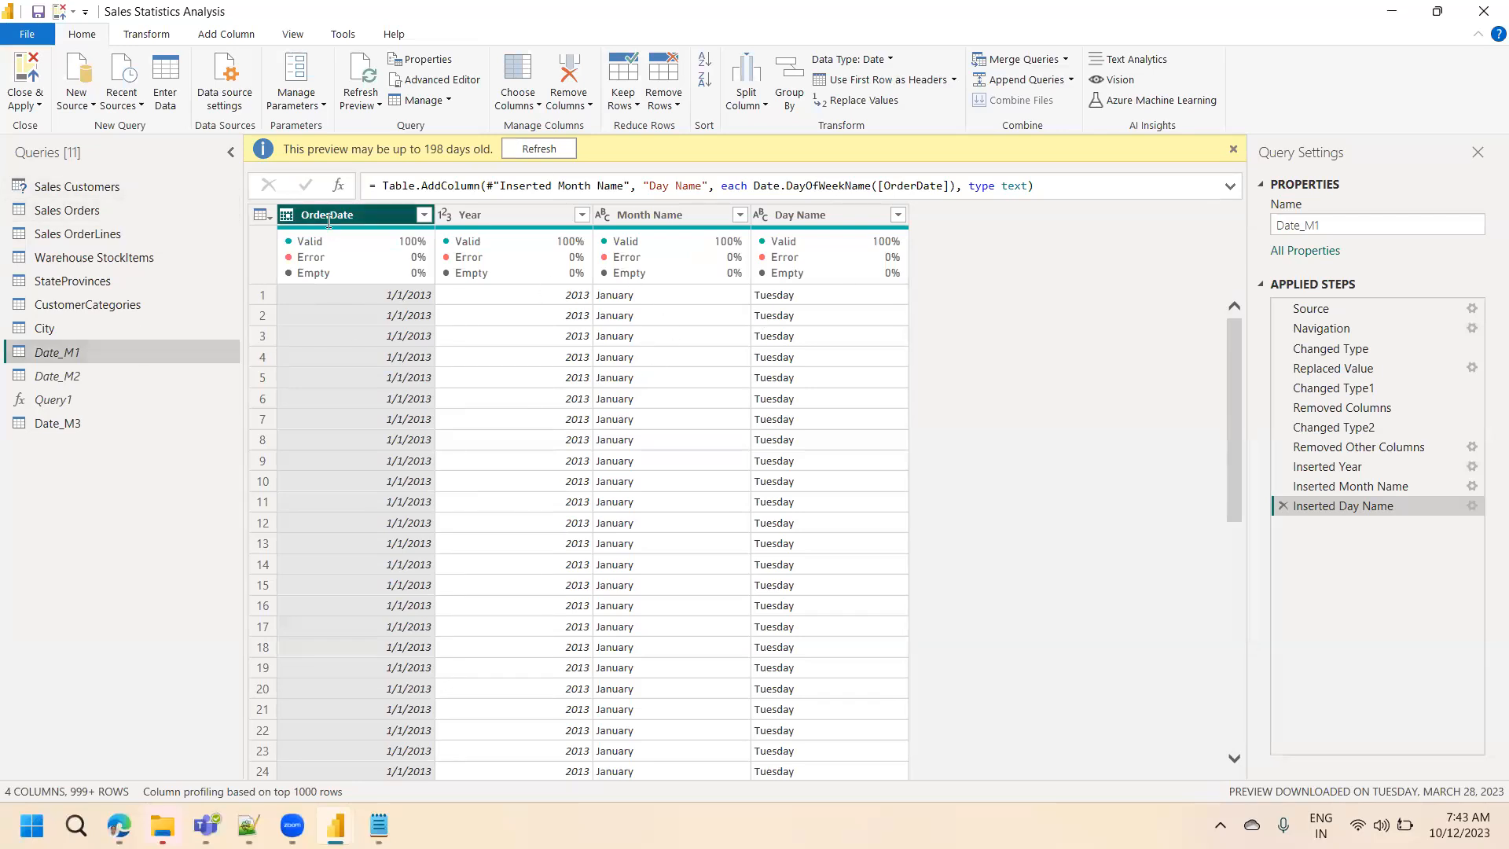
{"action": "left_click", "coordinate": [1356, 407]}
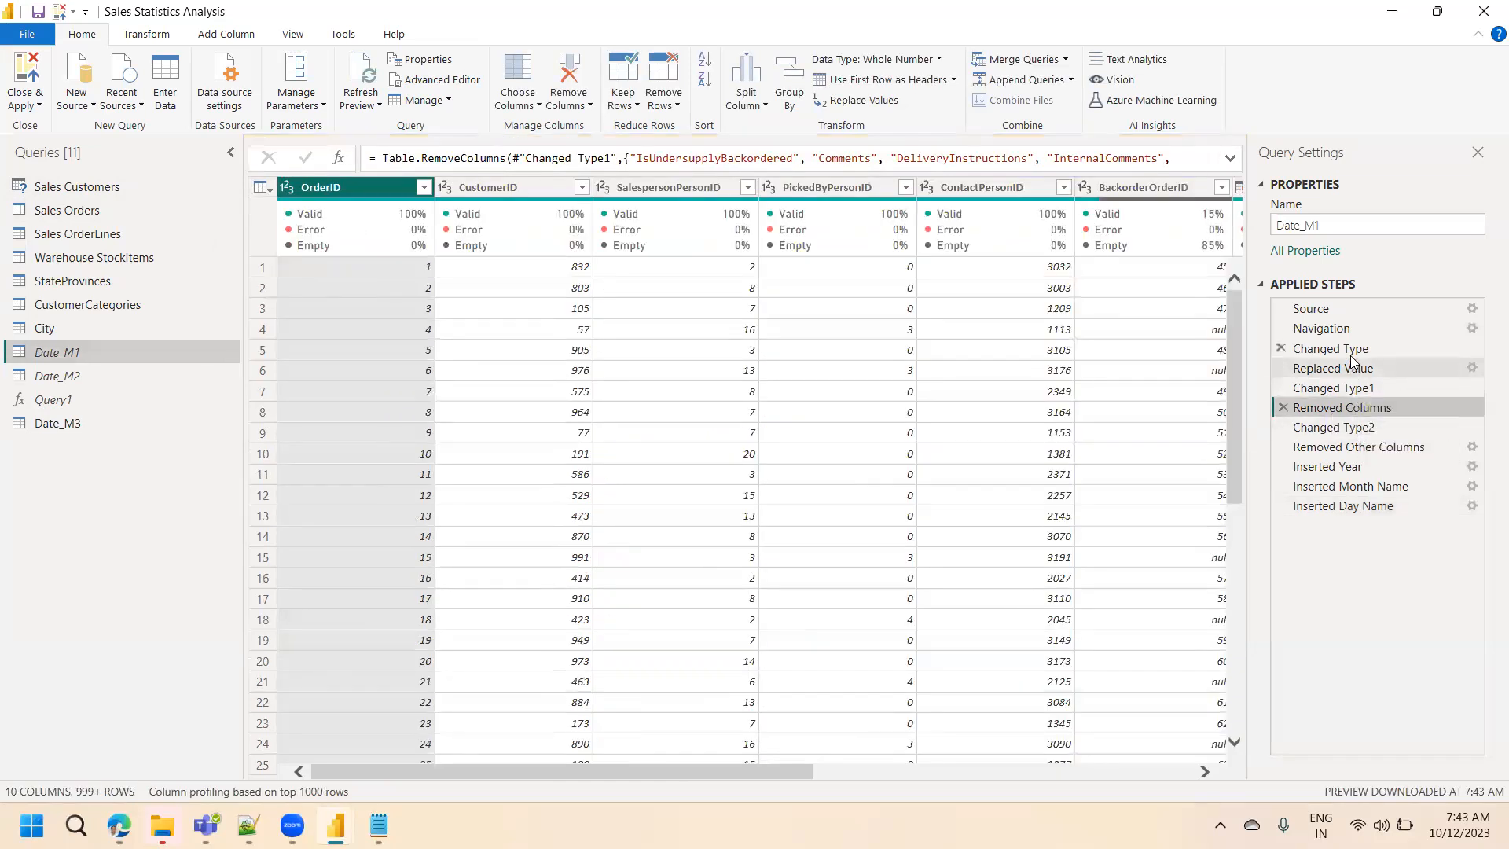
{"action": "left_click", "coordinate": [1348, 448]}
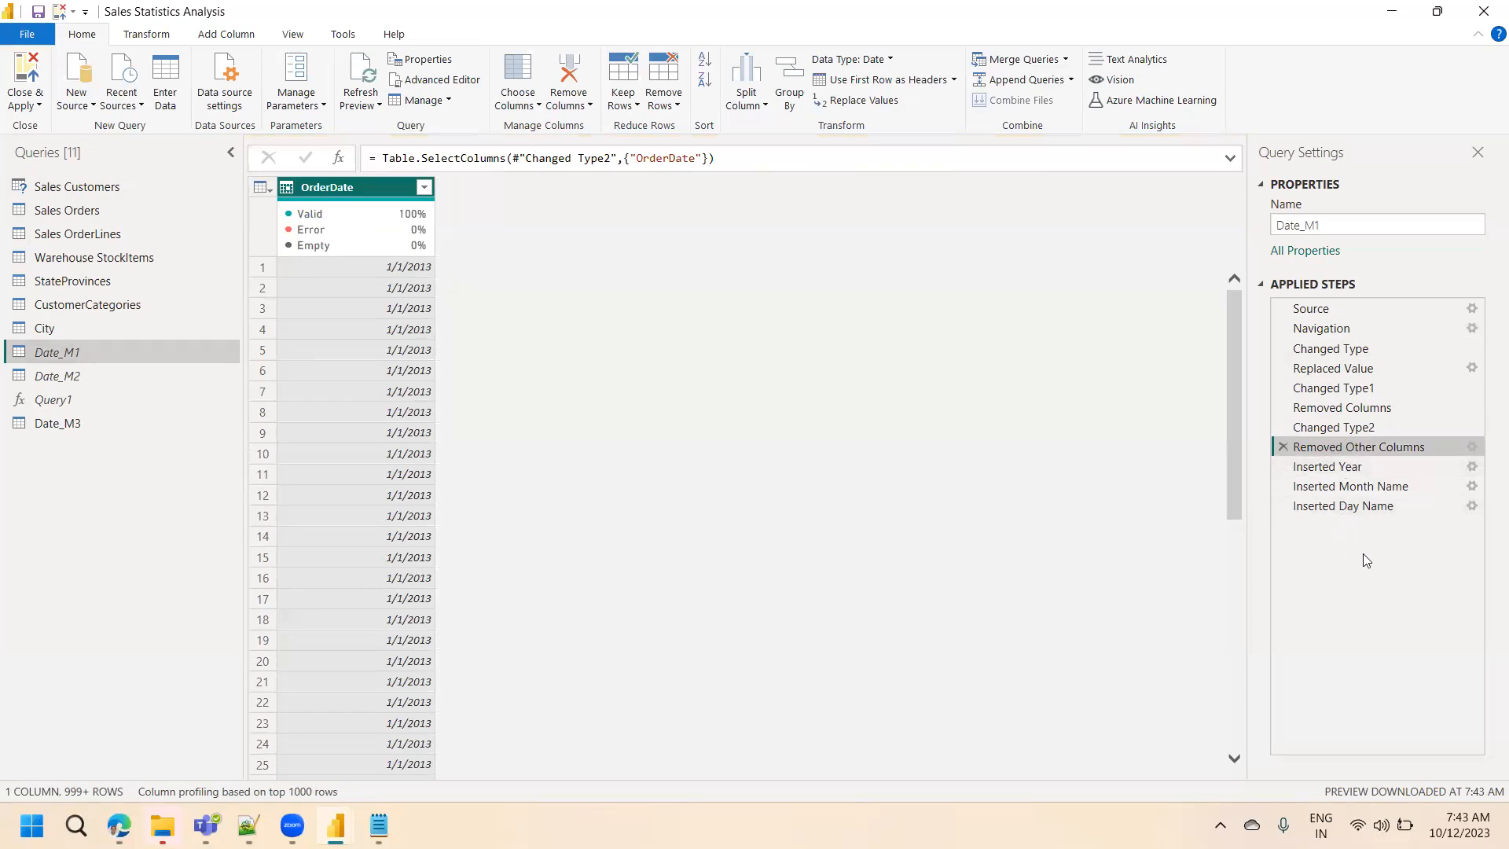
- Examine the Date_M2 query's M code in the Advanced Editor, focusing on the List.Dates expression in date_d, and leave without changes
{"action": "left_click", "coordinate": [57, 376]}
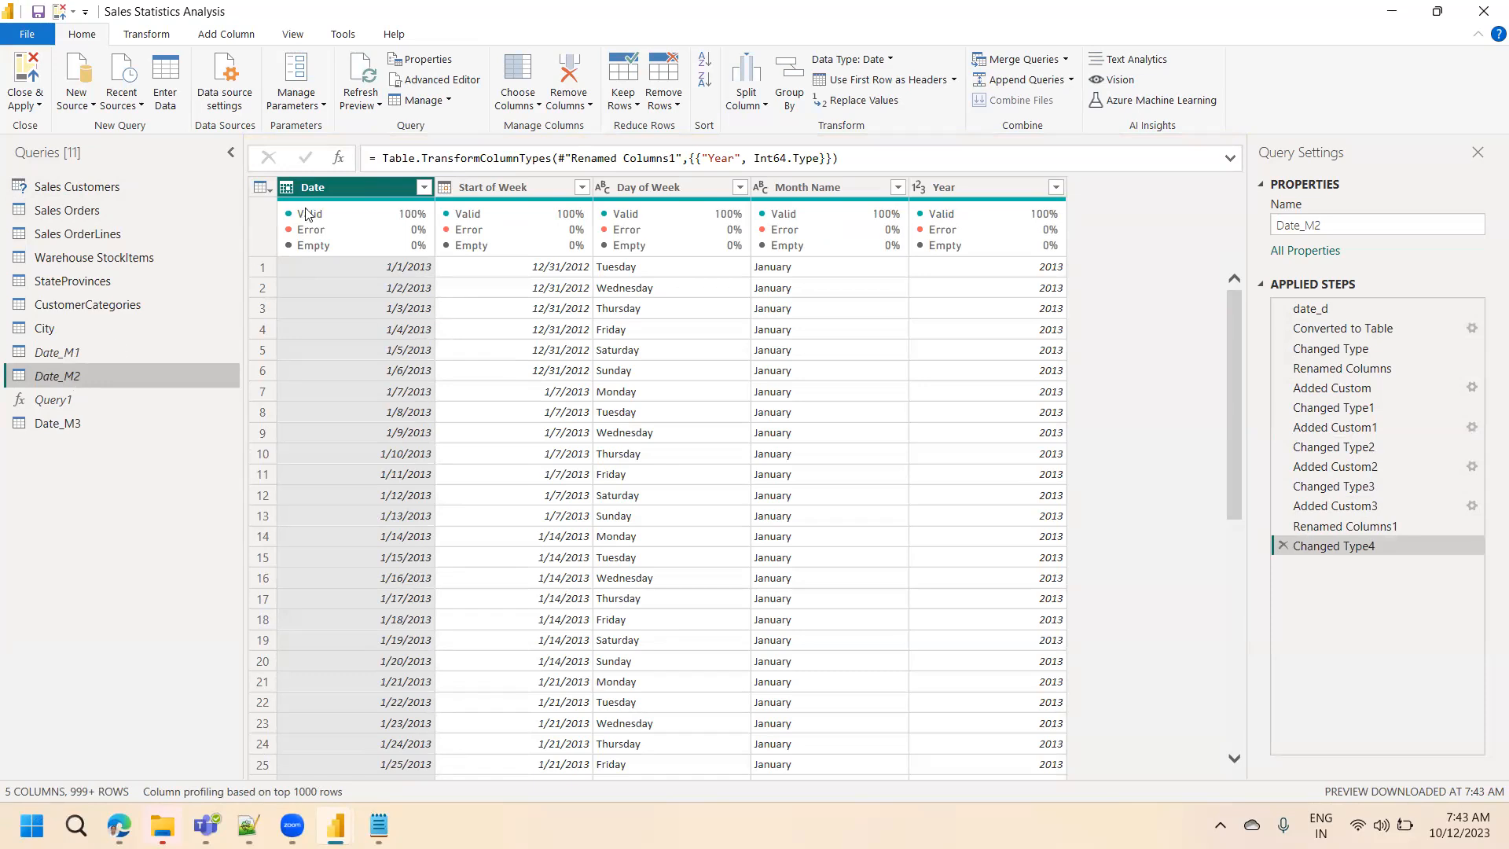
{"action": "left_click", "coordinate": [444, 82]}
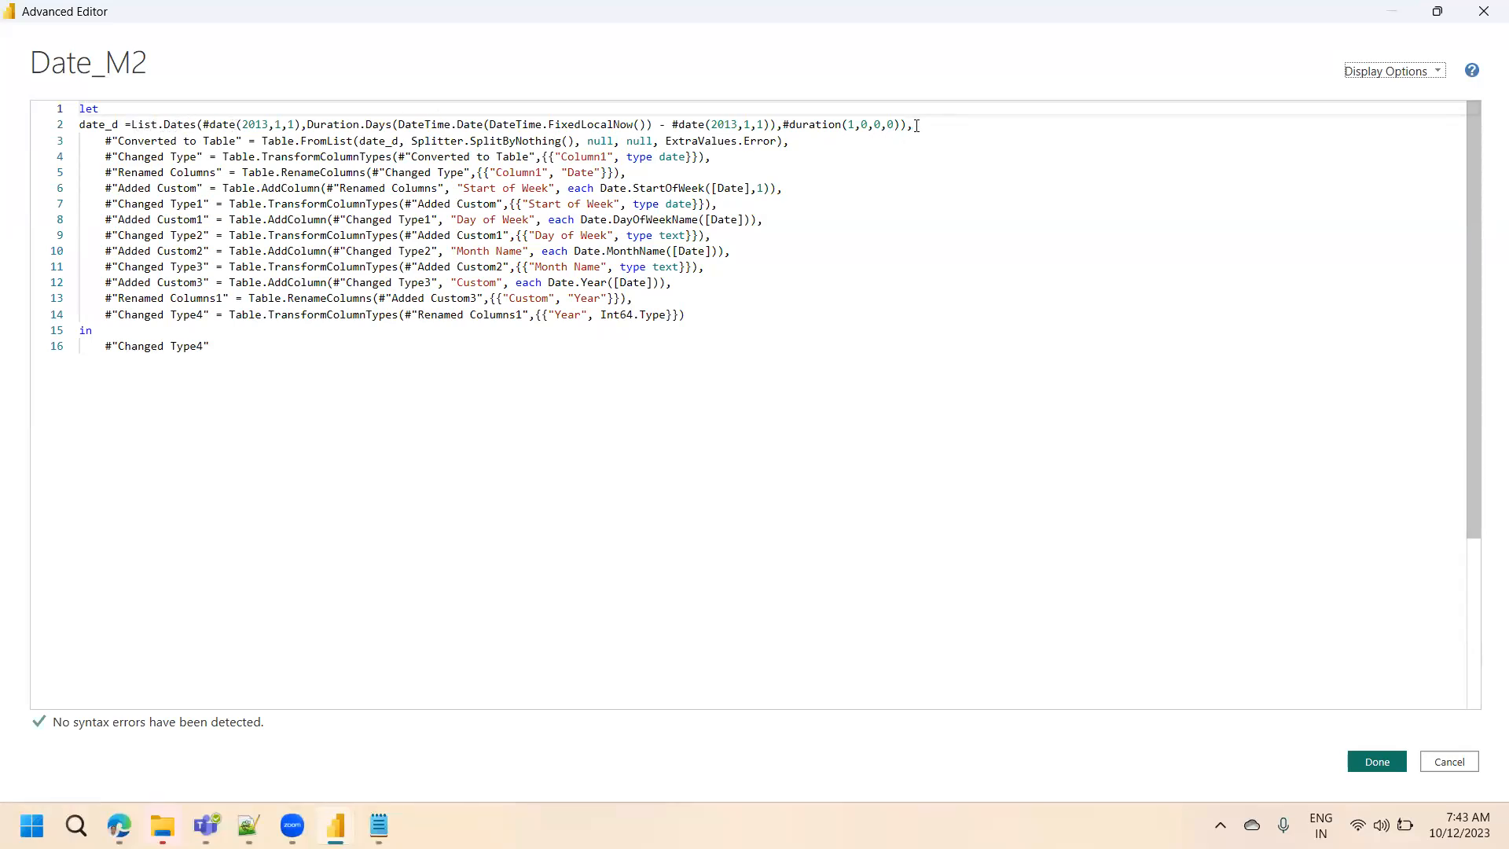
{"action": "left_click_drag", "start_coordinate": [916, 125], "coordinate": [447, 126]}
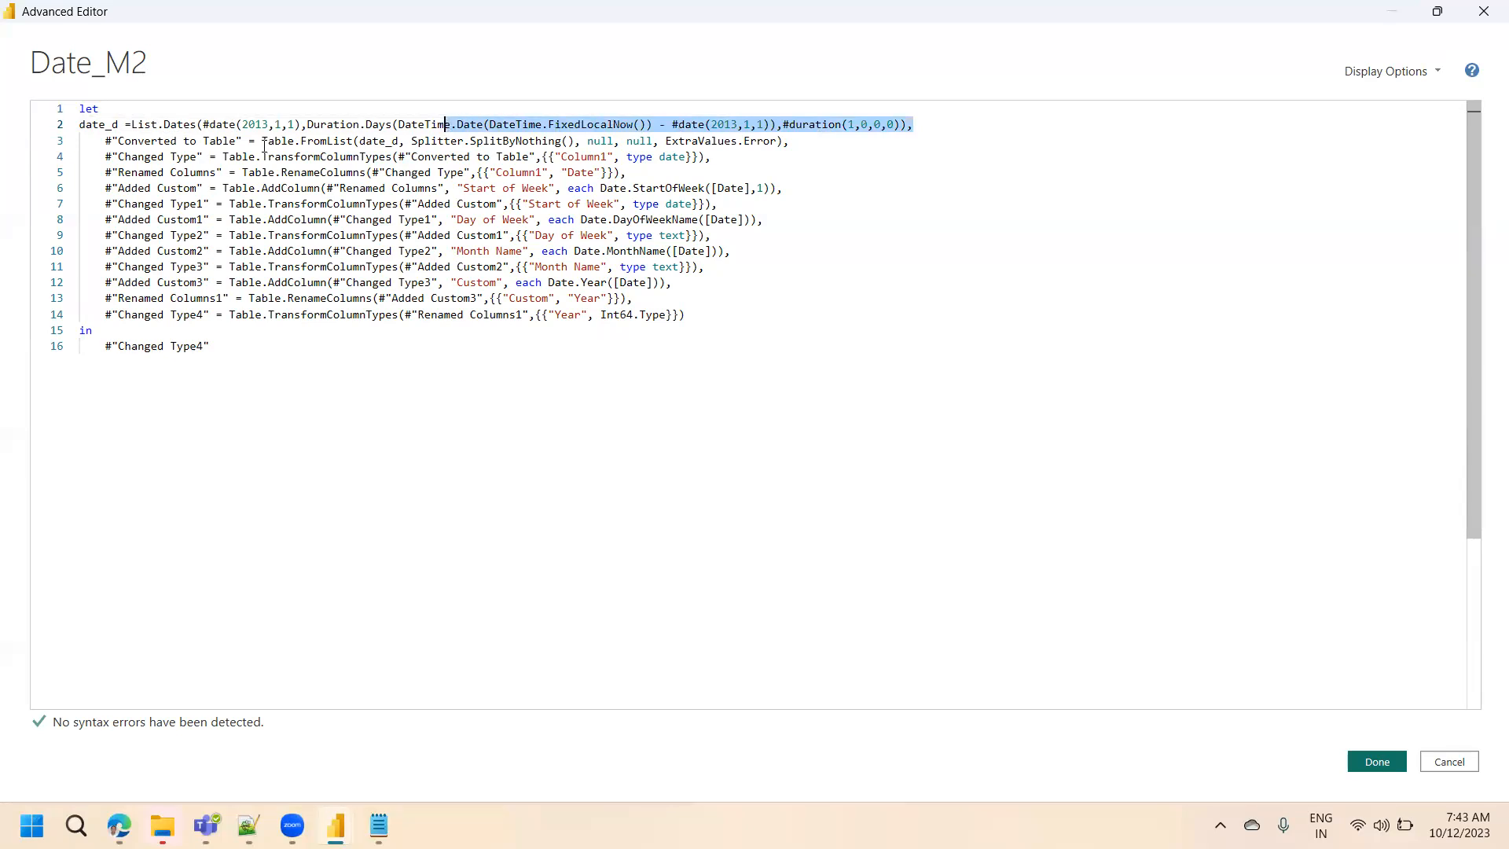
{"action": "left_click", "coordinate": [263, 144]}
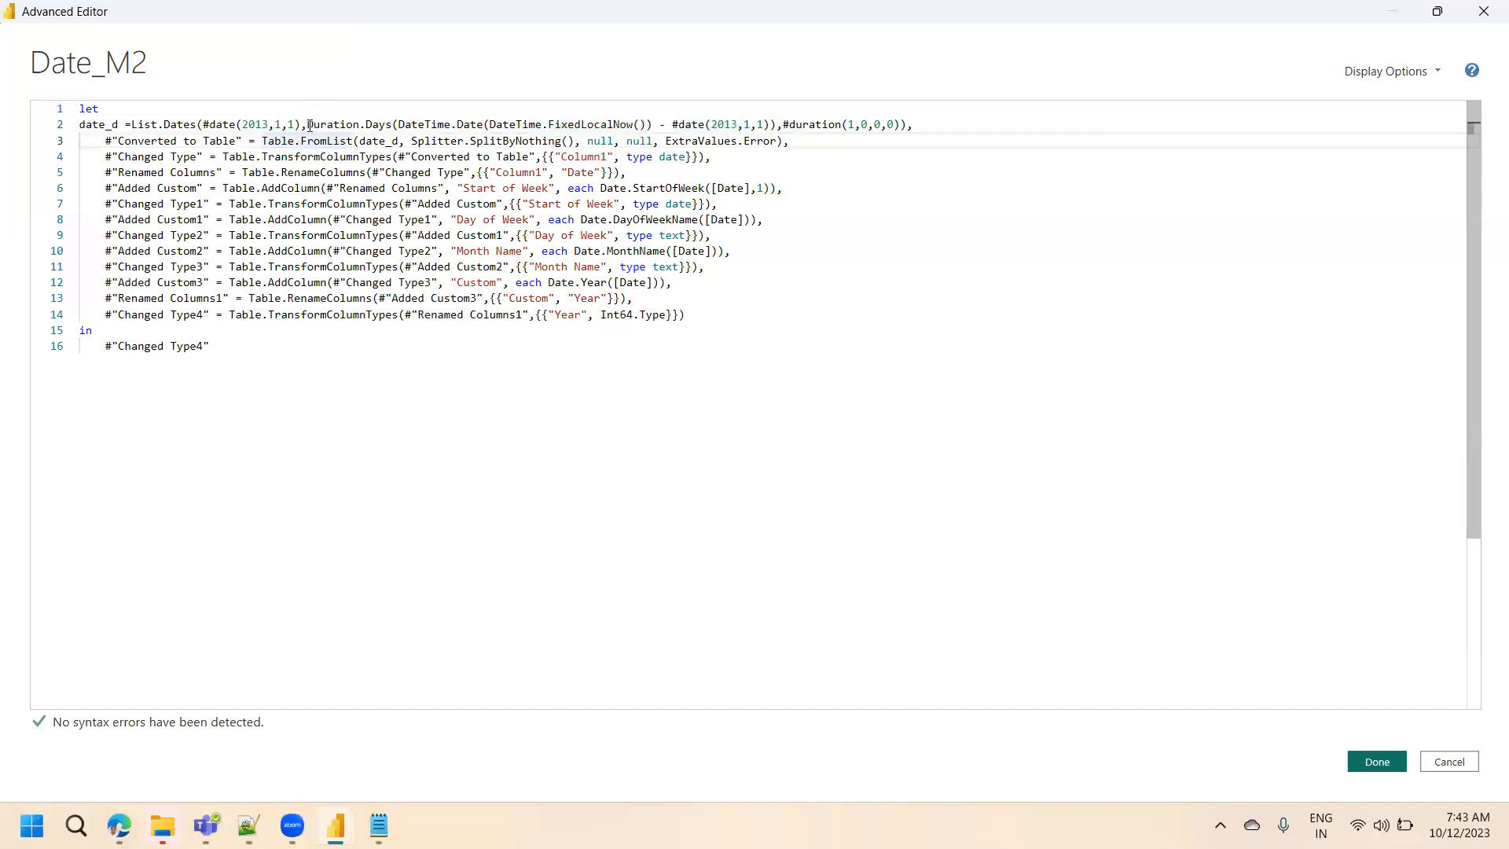
{"action": "left_click", "coordinate": [245, 124]}
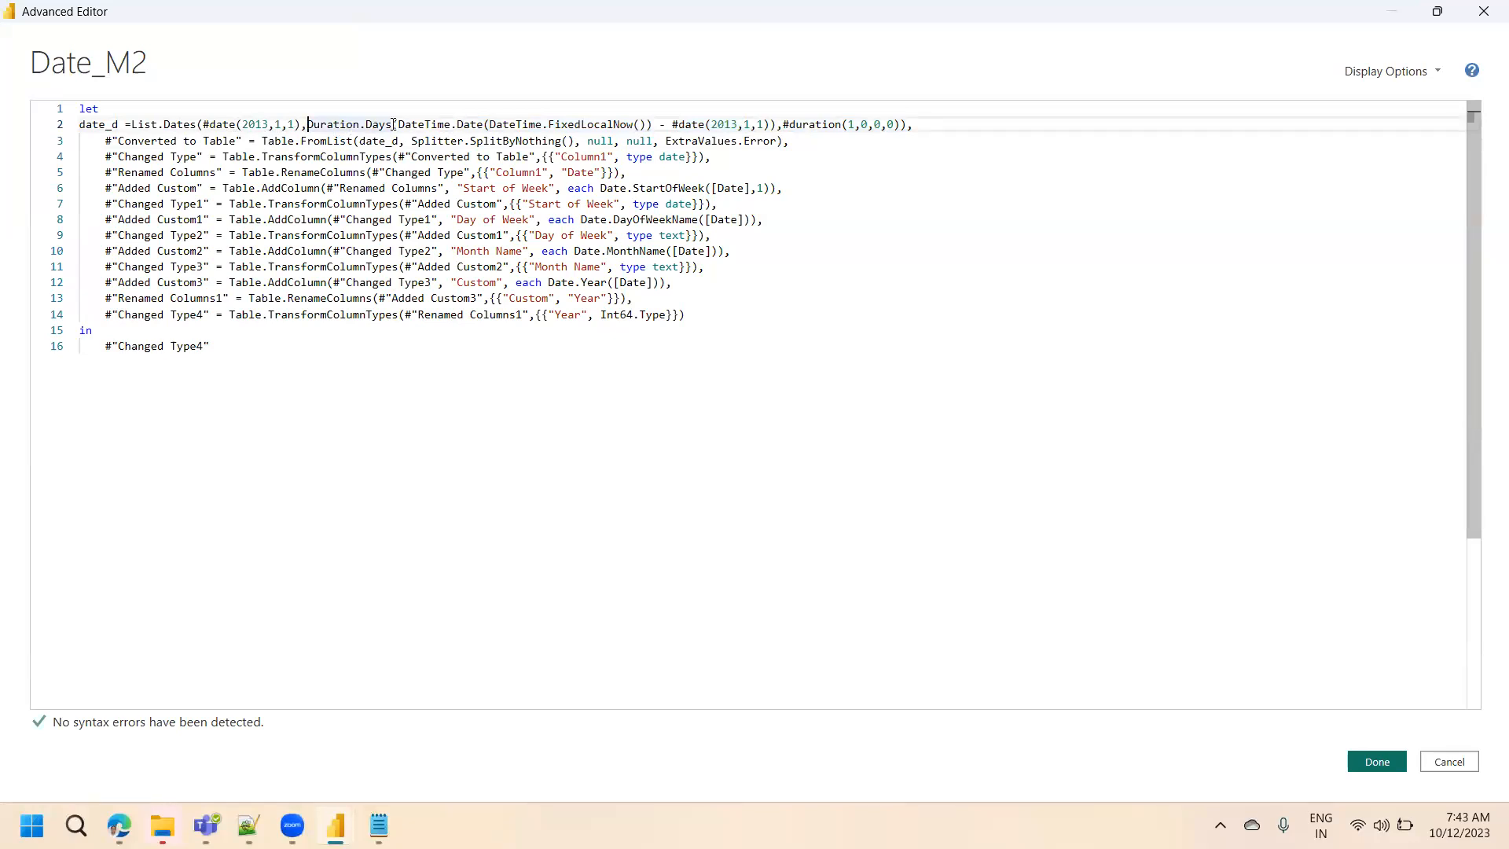
{"action": "mouse_move", "coordinate": [394, 125]}
{"action": "left_click", "coordinate": [674, 126]}
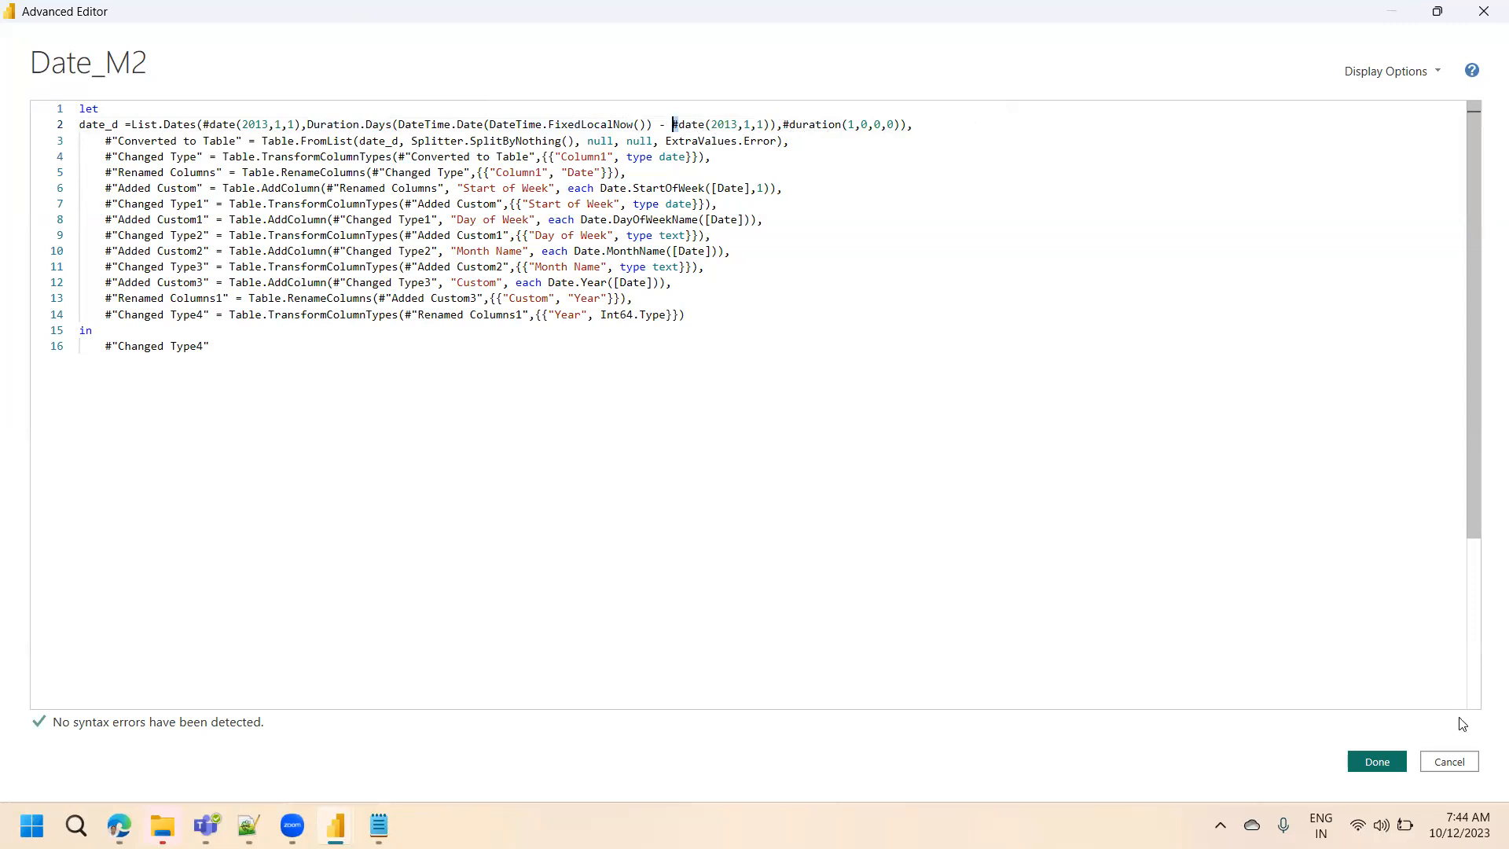
{"action": "left_click", "coordinate": [1464, 771]}
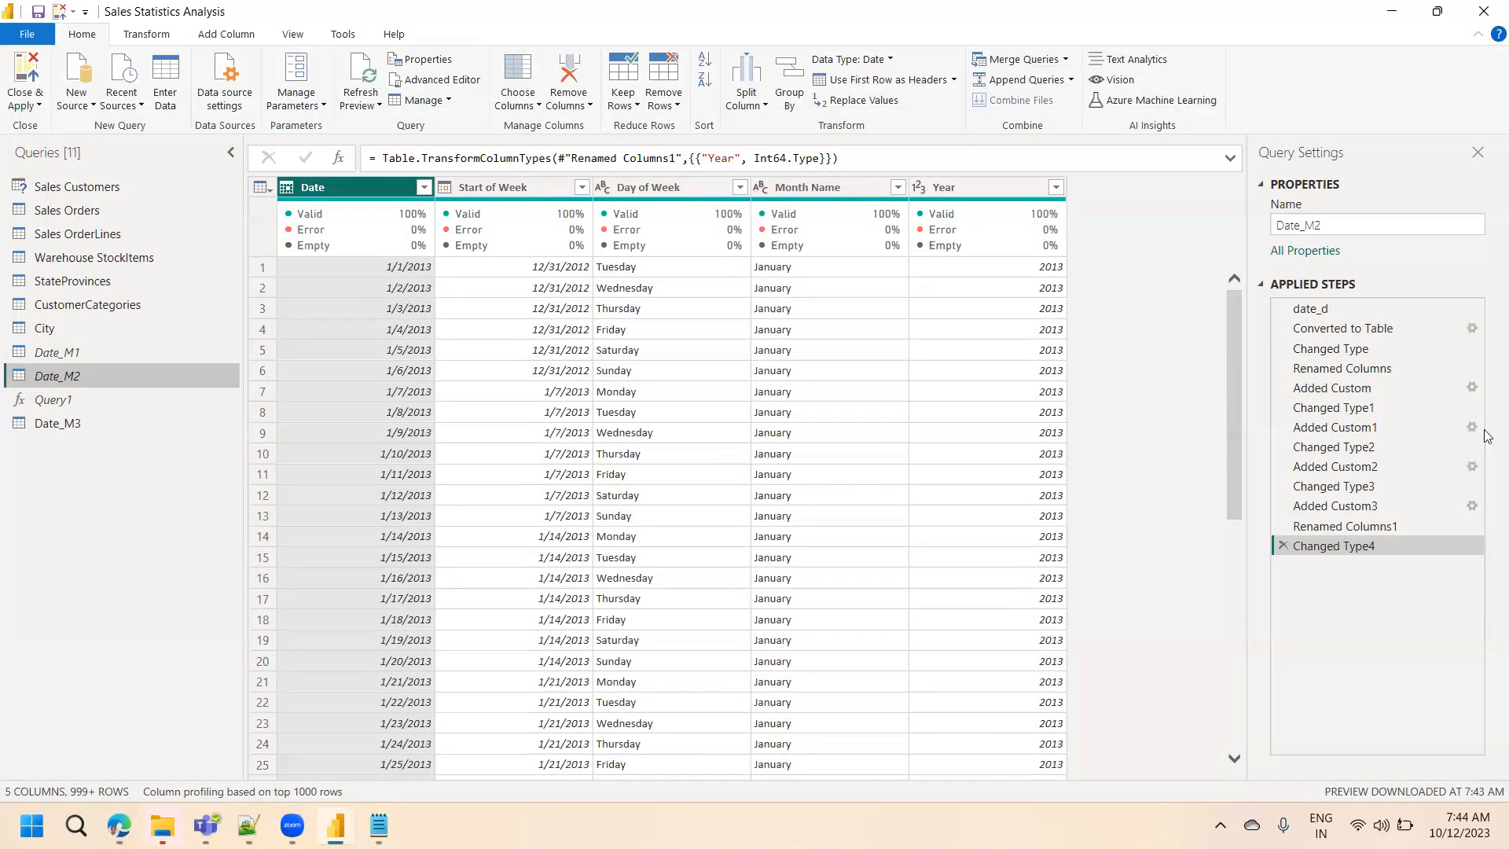
- Review the Date_M2 query's applied steps from Converted to Table through Added Custom1, checking each step's formula and resulting columns
{"action": "left_click", "coordinate": [1388, 328]}
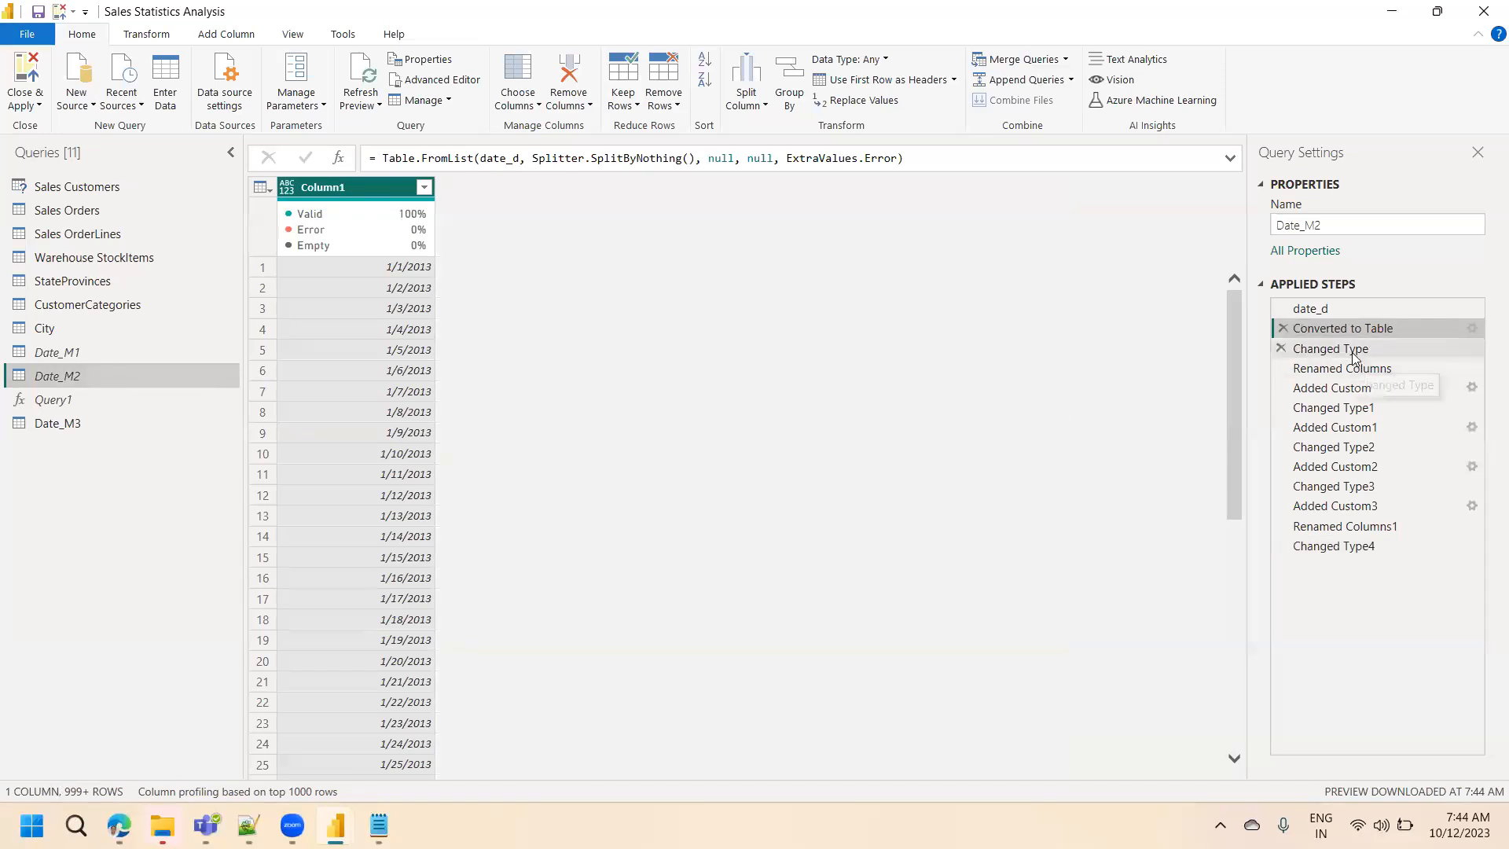
{"action": "left_click", "coordinate": [1352, 354]}
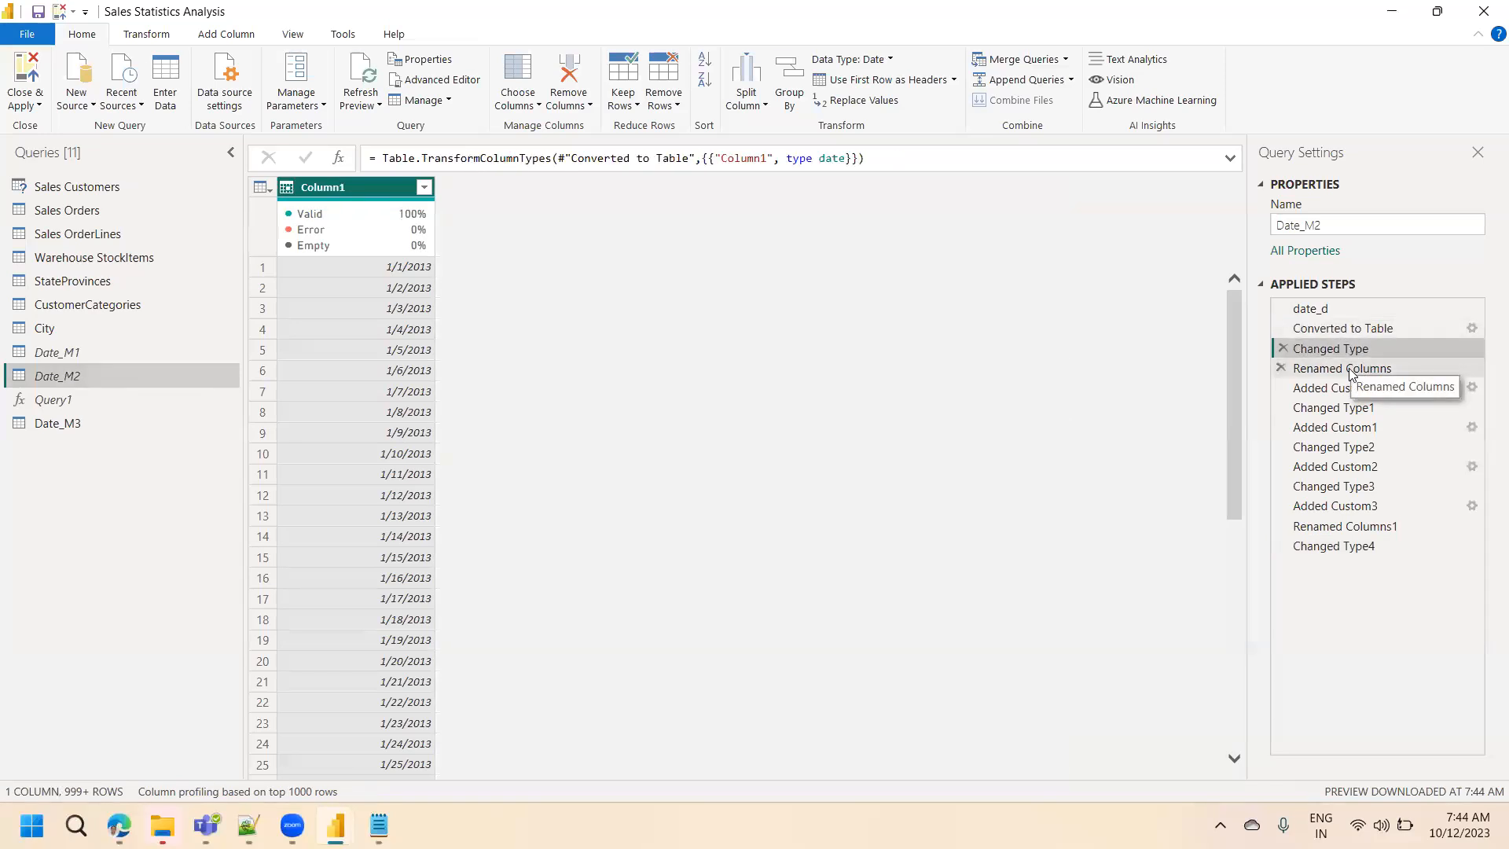
{"action": "left_click", "coordinate": [1346, 388]}
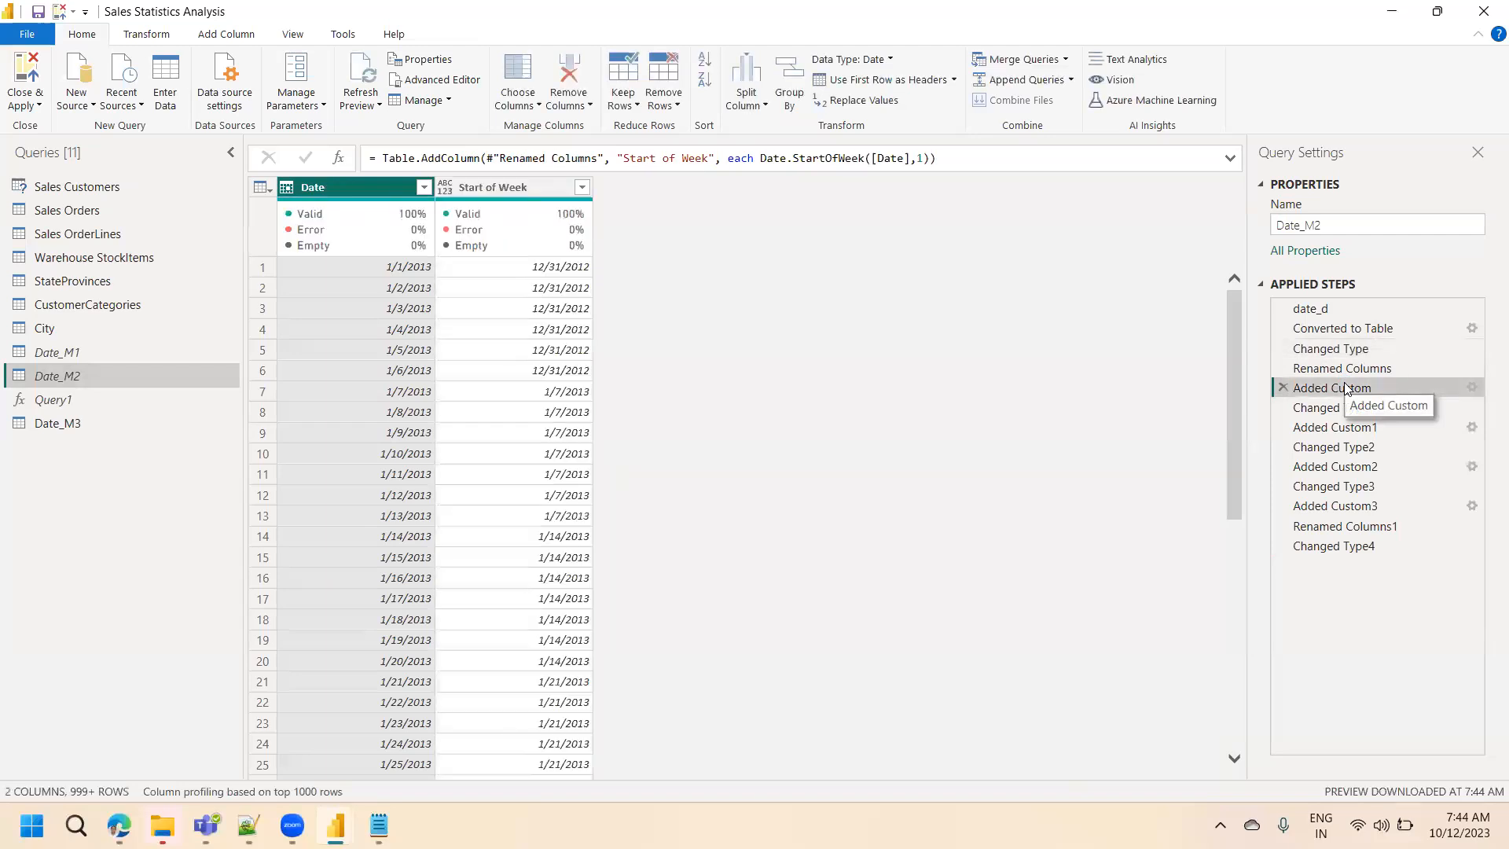
{"action": "left_click", "coordinate": [1349, 408]}
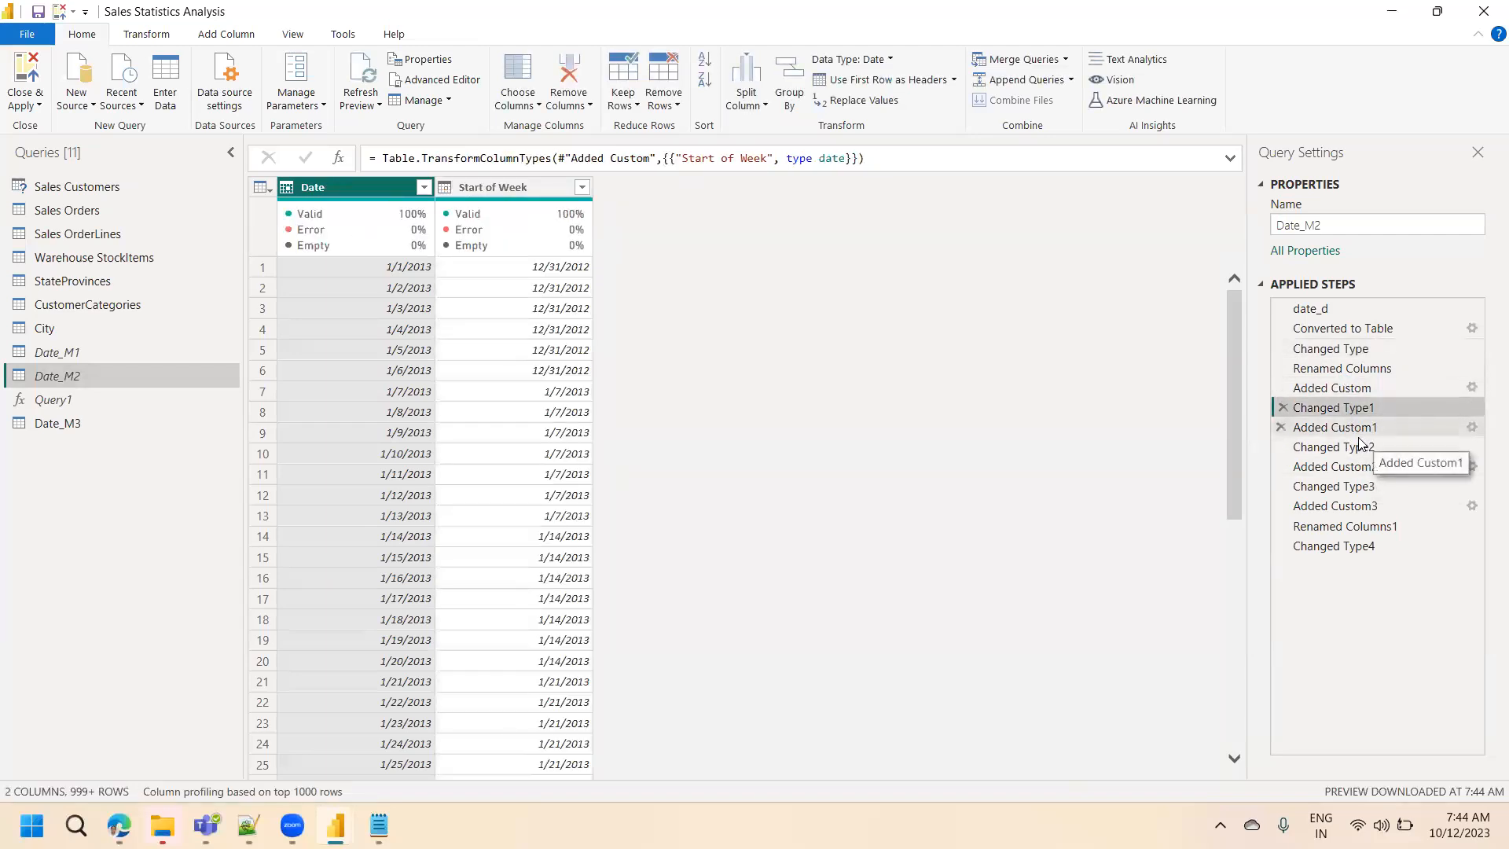
{"action": "left_click", "coordinate": [1350, 429]}
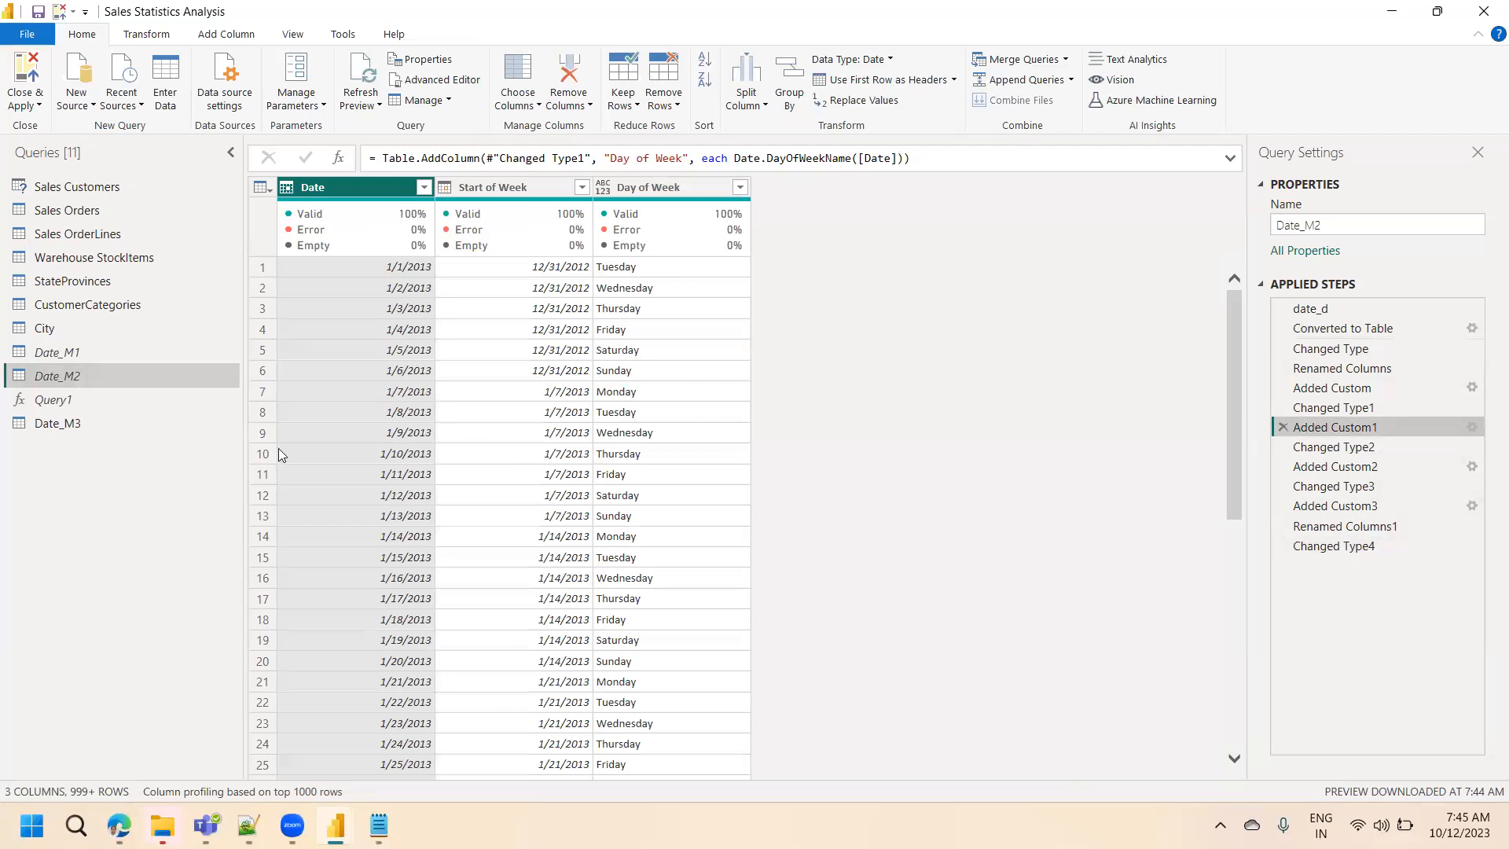
- Disable load for the Date_M3 query, accepting the data loss warning, and enable load for Date_M2
{"action": "right_click", "coordinate": [61, 426]}
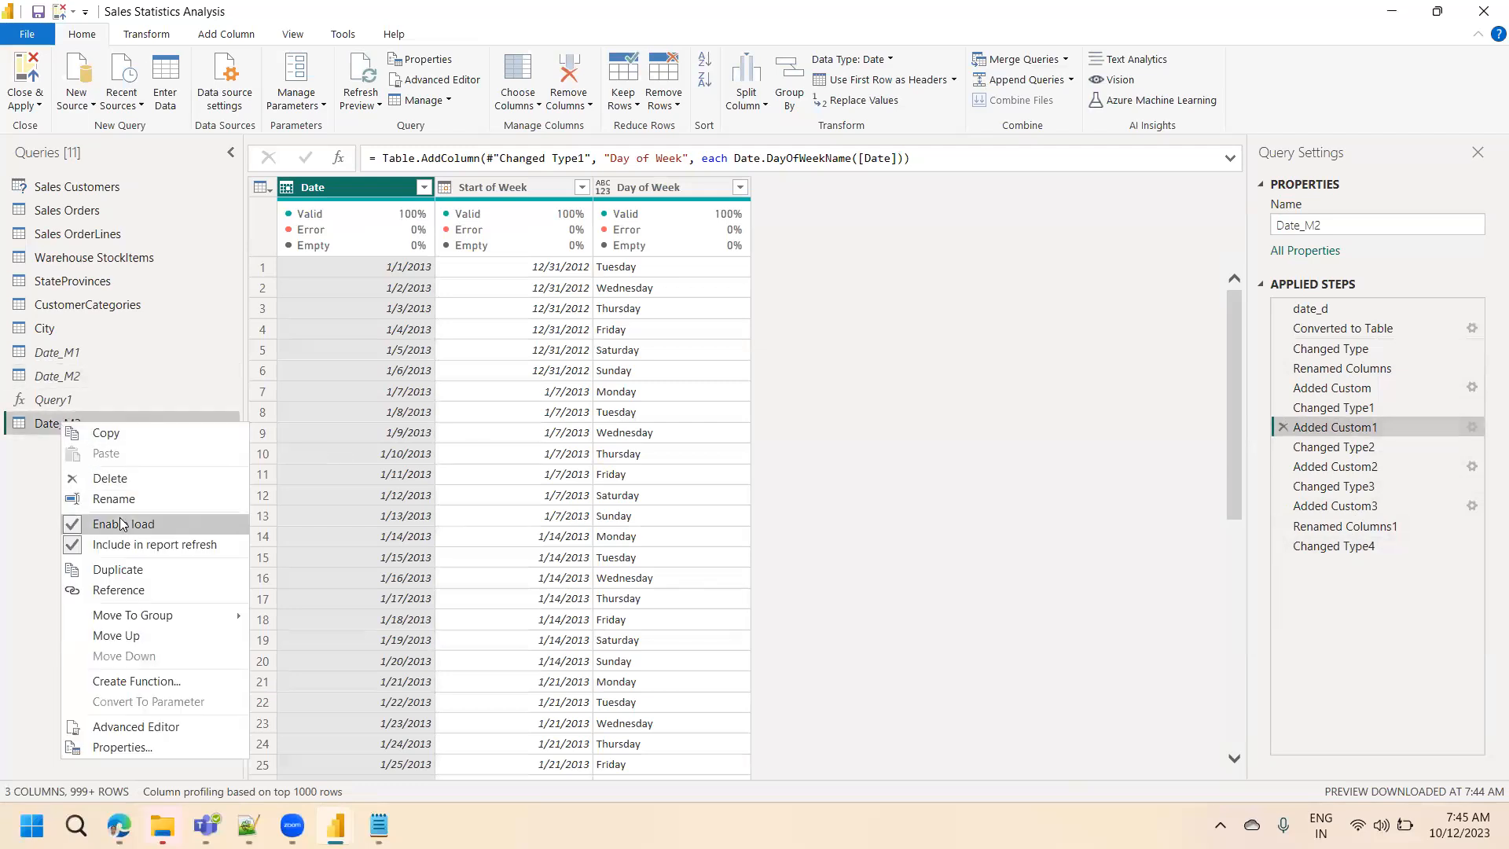
{"action": "left_click", "coordinate": [121, 524]}
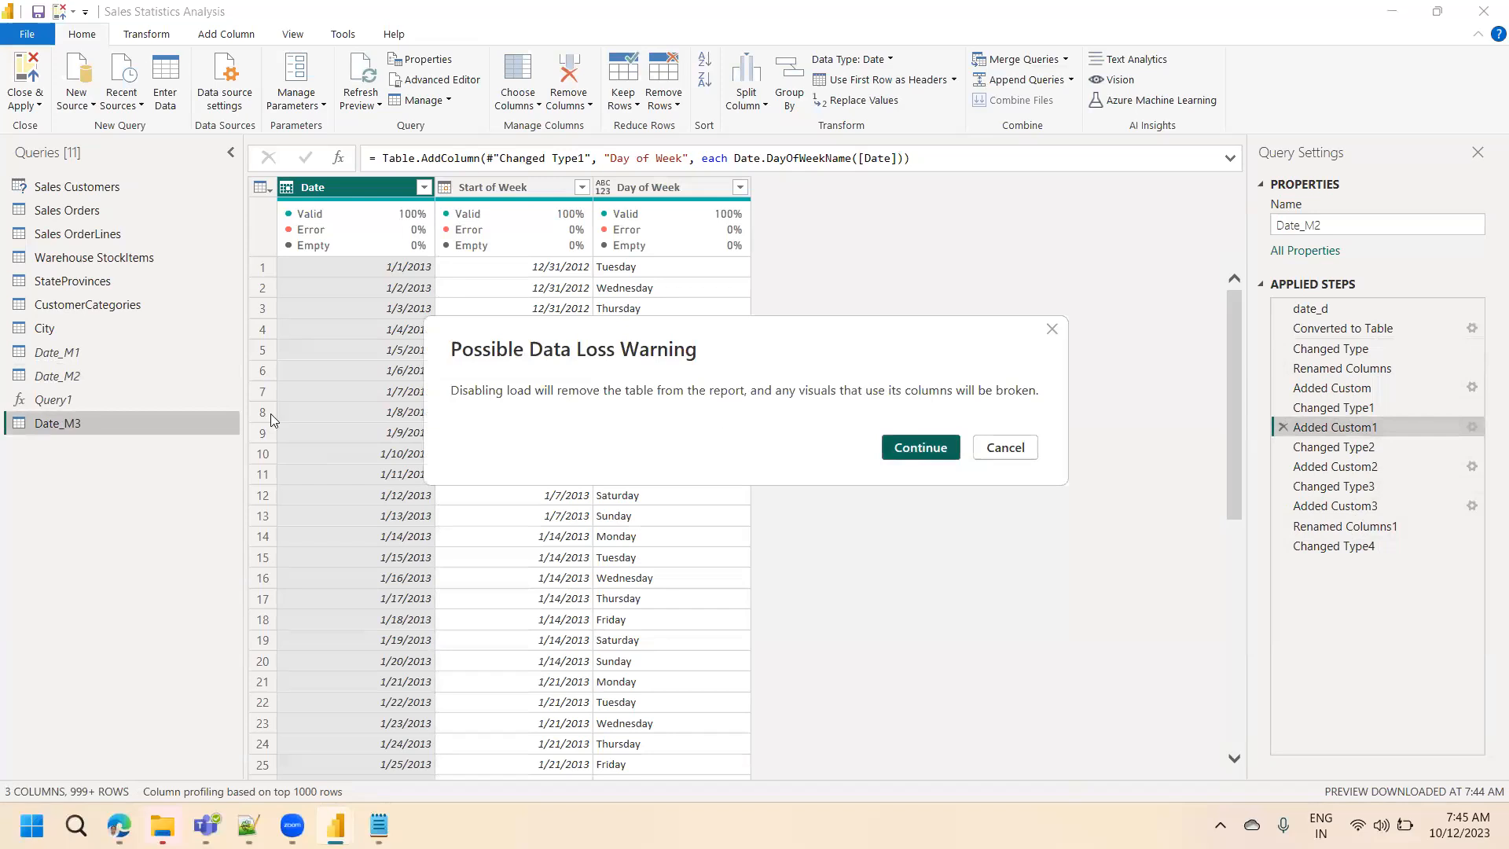
{"action": "key", "text": "Return"}
{"action": "right_click", "coordinate": [78, 379]}
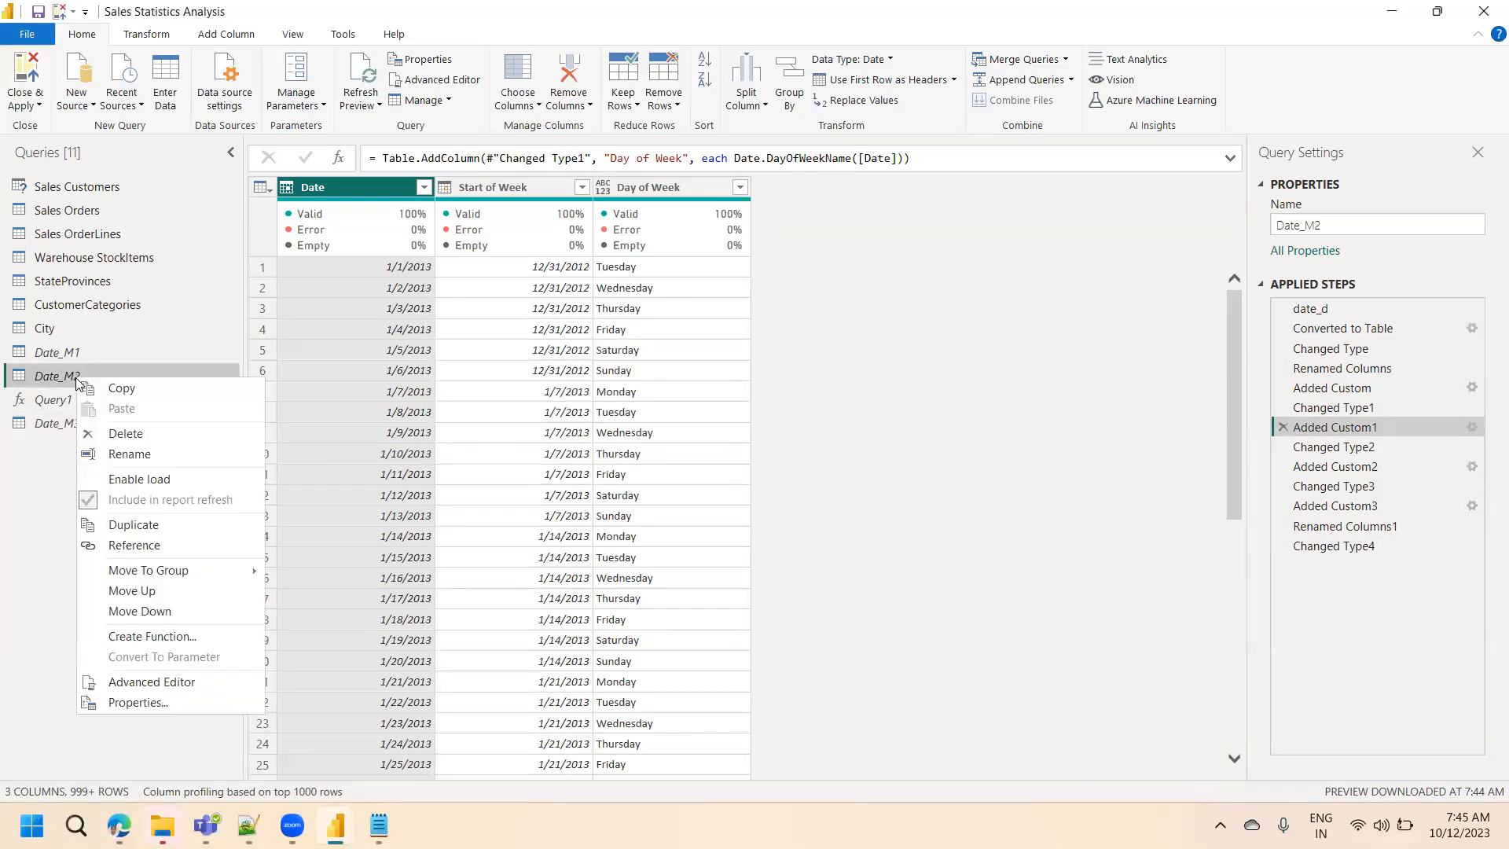
{"action": "left_click", "coordinate": [133, 477]}
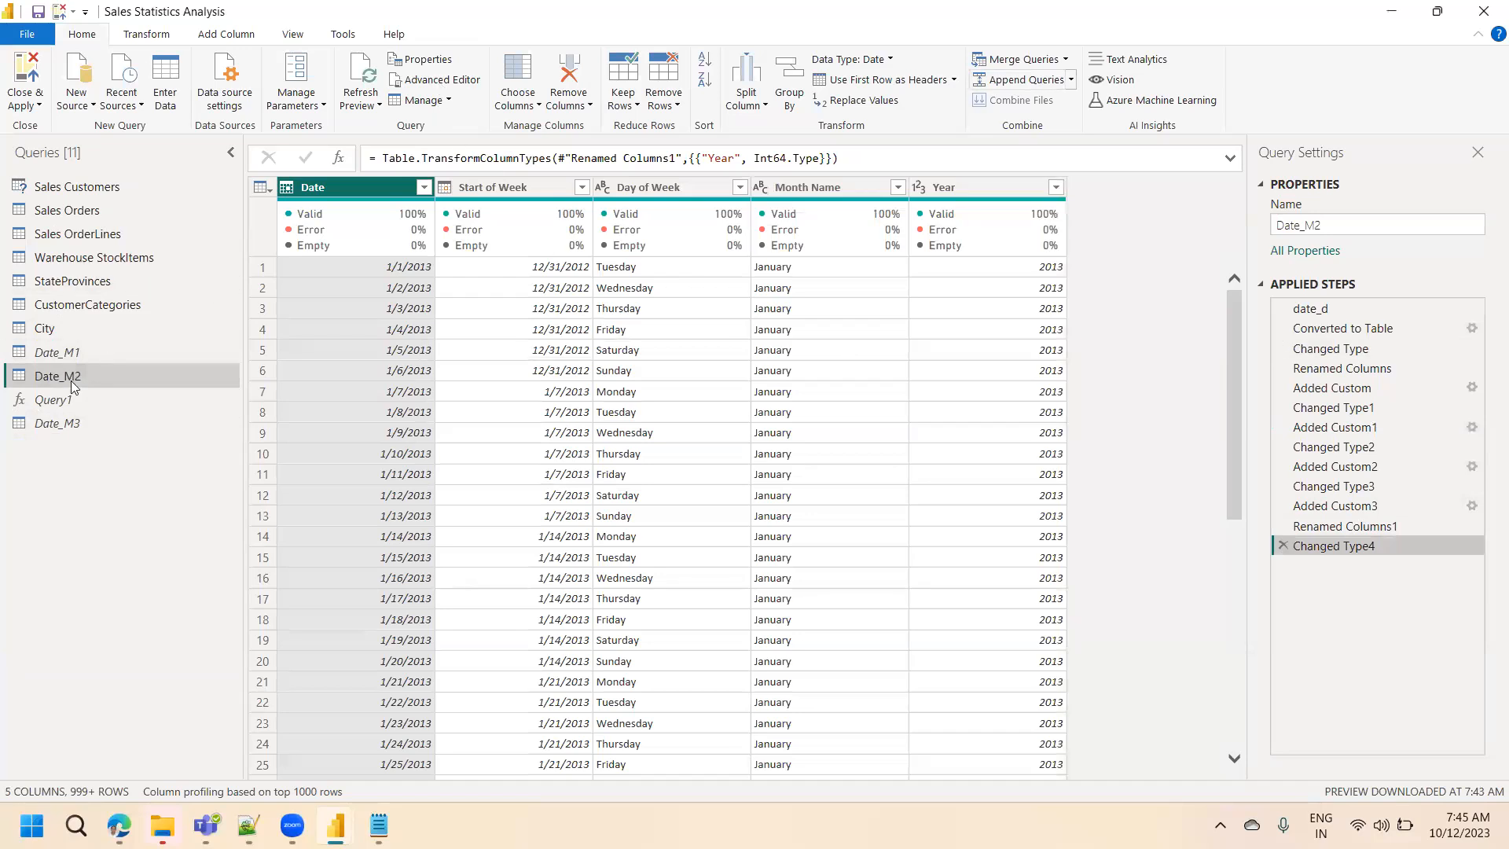
- Copy the let line and the date_d List.Dates expression from Date_M2's M code into a new Notepad++ document
{"action": "left_click", "coordinate": [435, 81]}
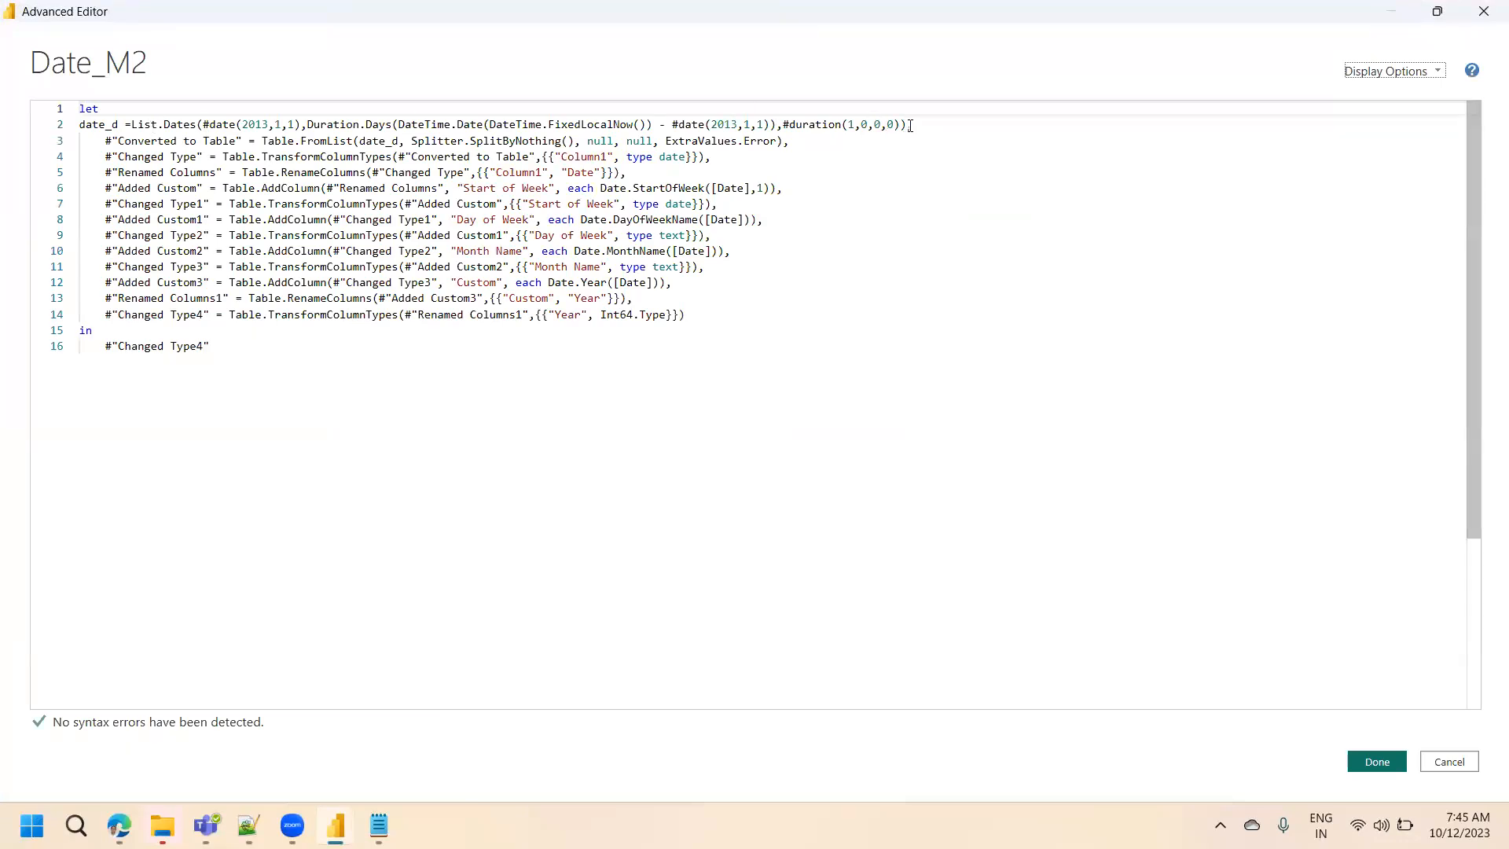
{"action": "left_click_drag", "start_coordinate": [917, 126], "coordinate": [68, 115]}
{"action": "key", "text": "ctrl+c"}
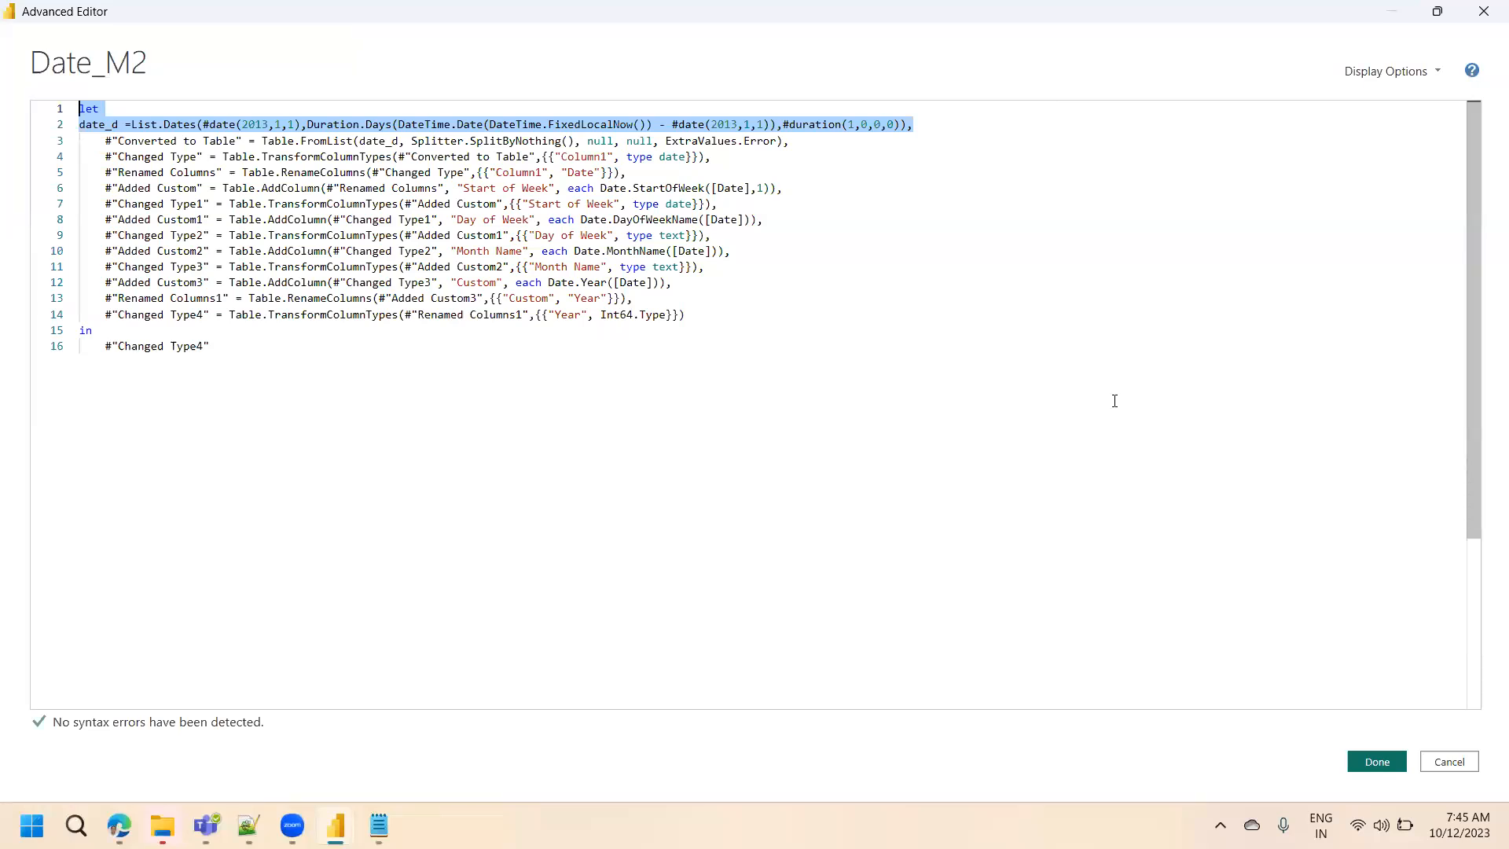
{"action": "key", "text": "alt+Tab"}
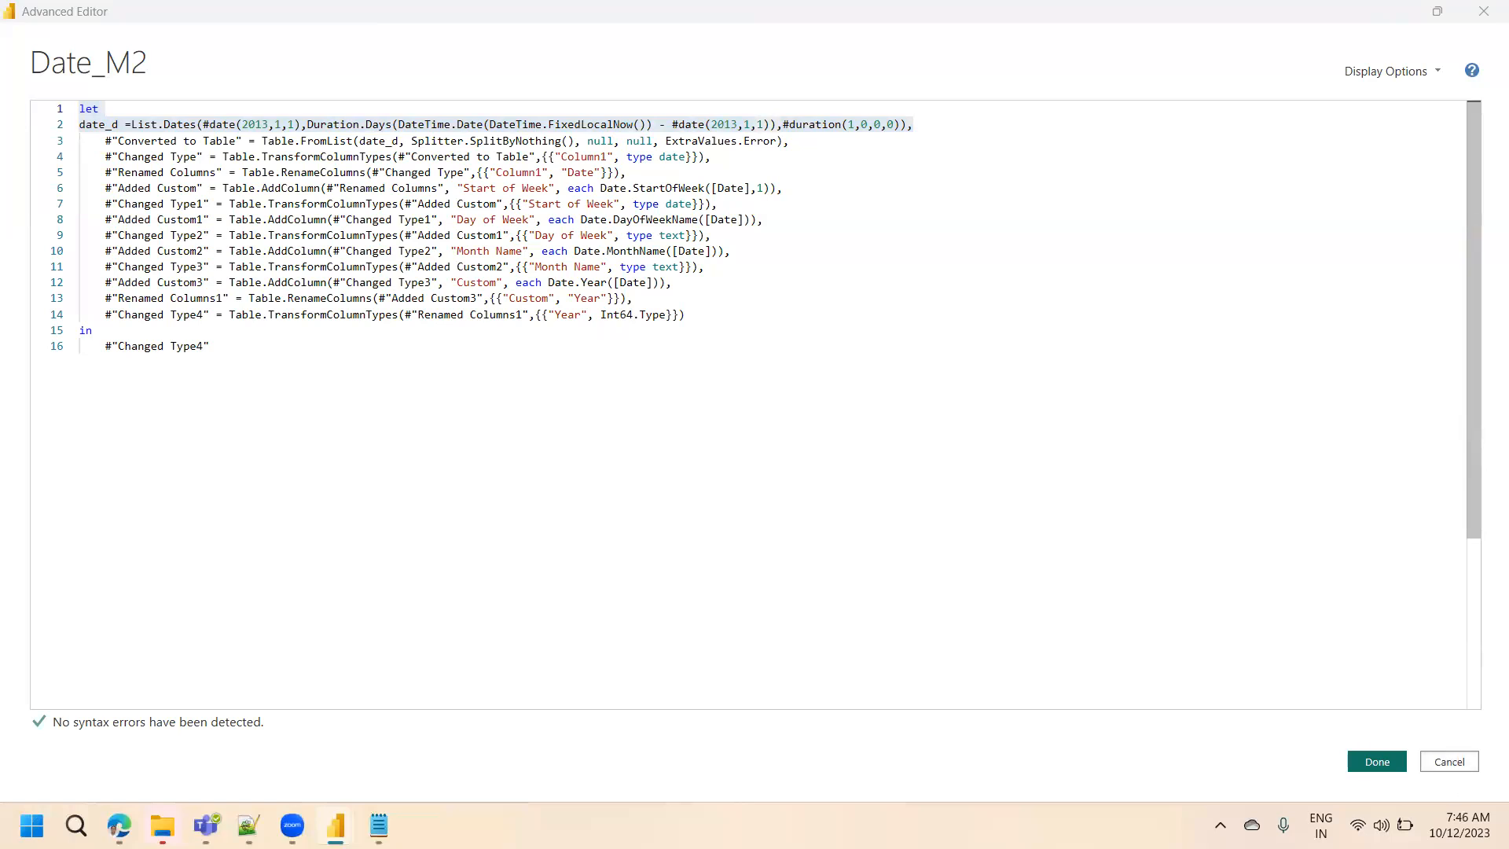
{"action": "left_click", "coordinate": [249, 825]}
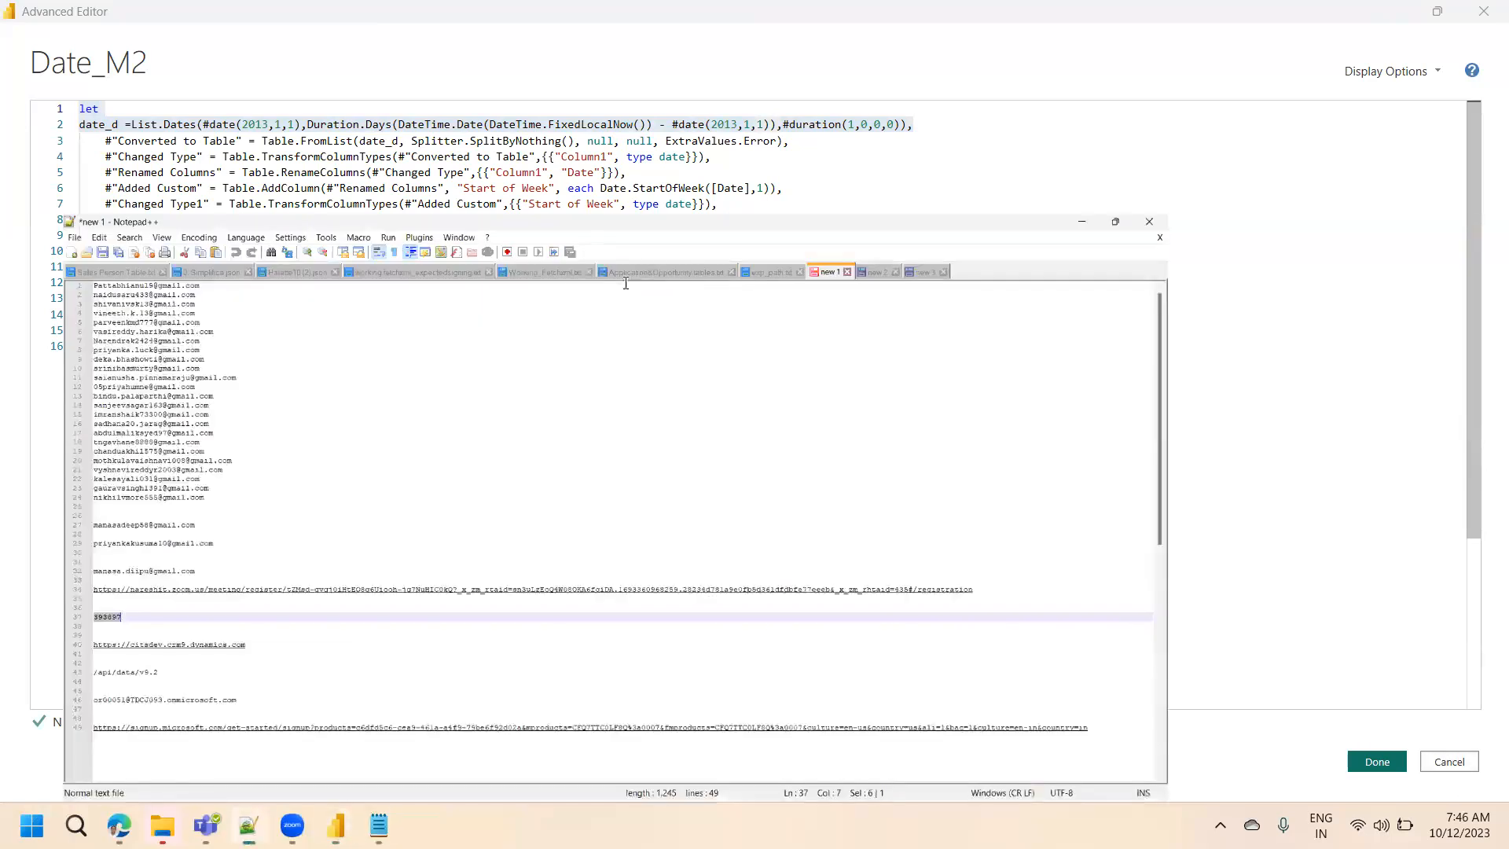
{"action": "double_click", "coordinate": [1230, 83]}
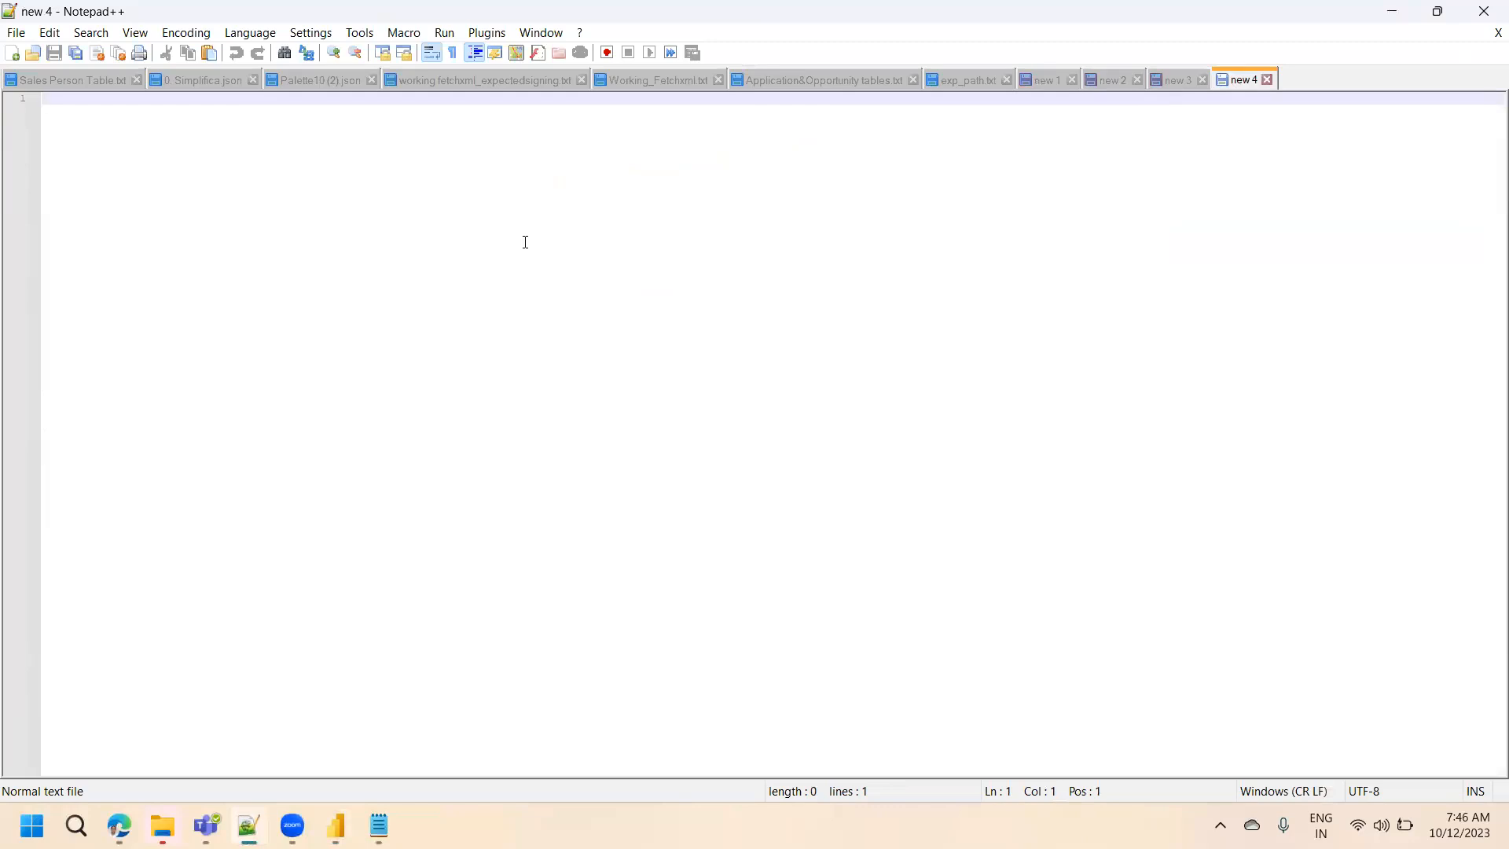
{"action": "key", "text": "ctrl+v"}
{"action": "key", "text": "Return"}
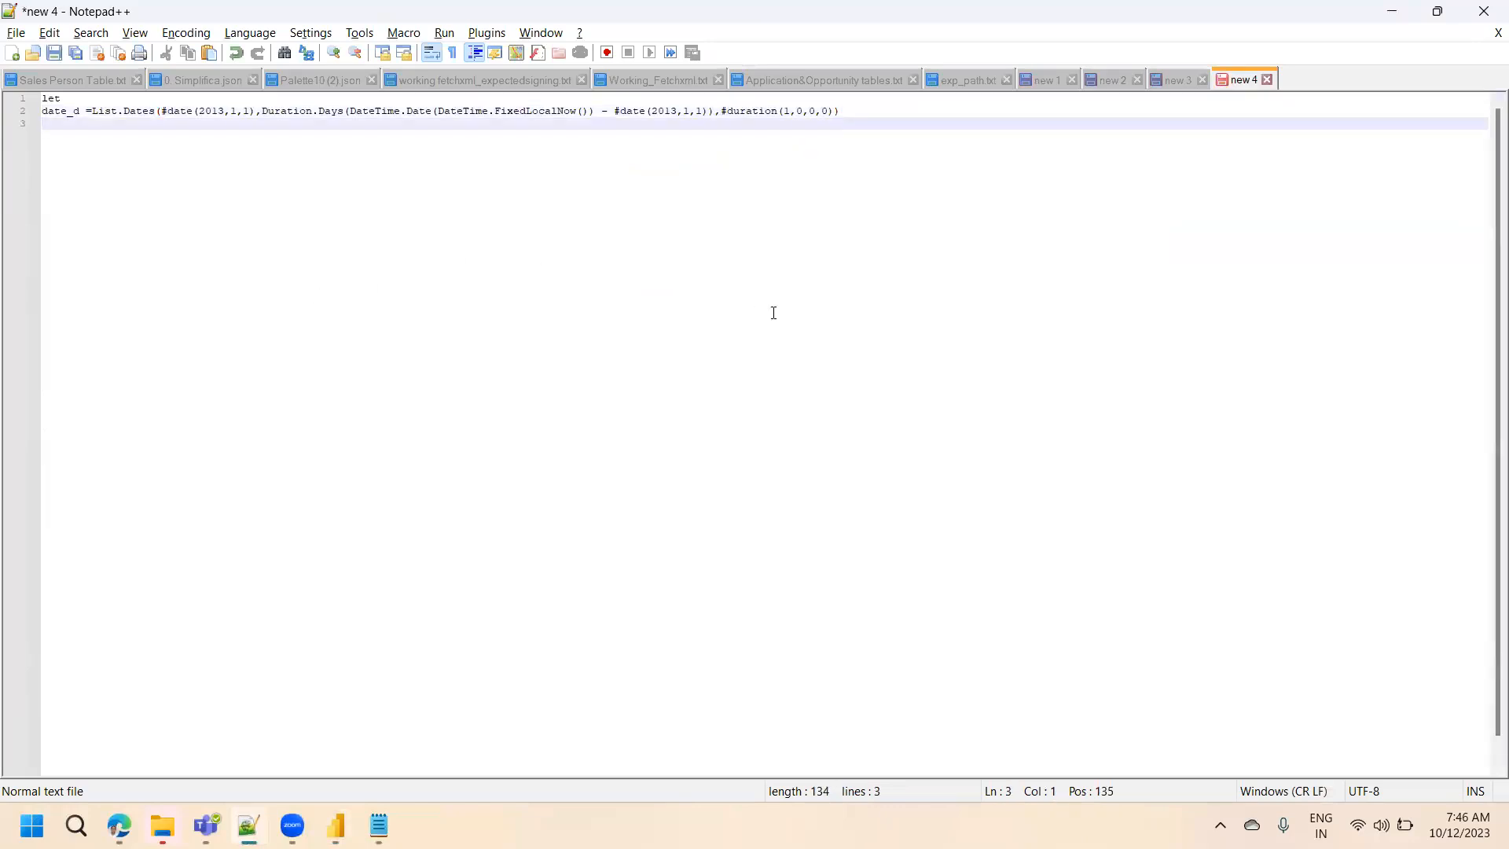
- Copy the closing in clause with #"Changed Type4" from Date_M2's M code and append it below the date_d line in Notepad++
{"action": "mouse_move", "coordinate": [336, 825]}
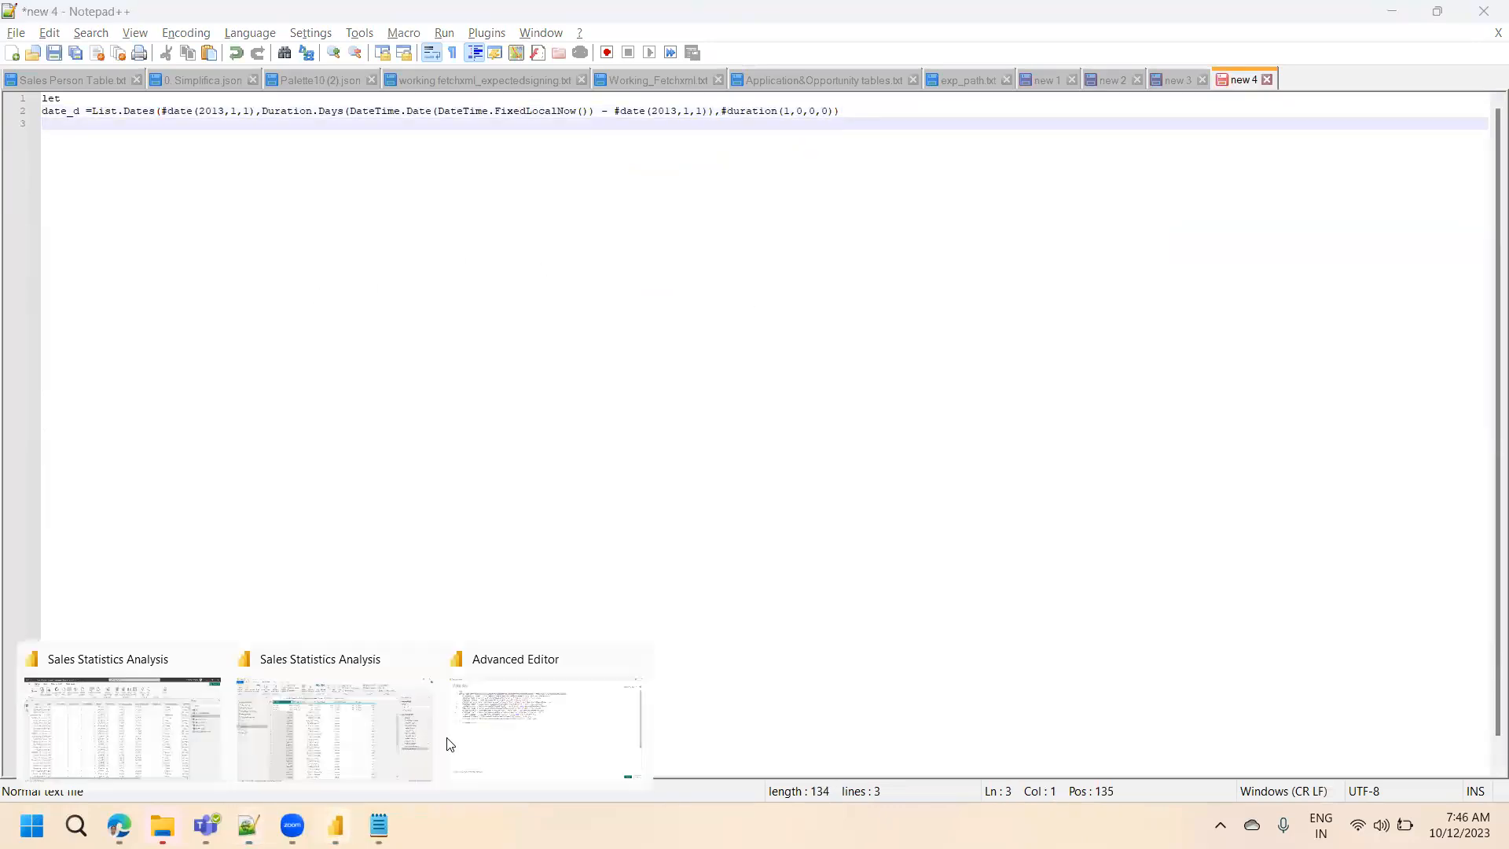
{"action": "left_click", "coordinate": [522, 724]}
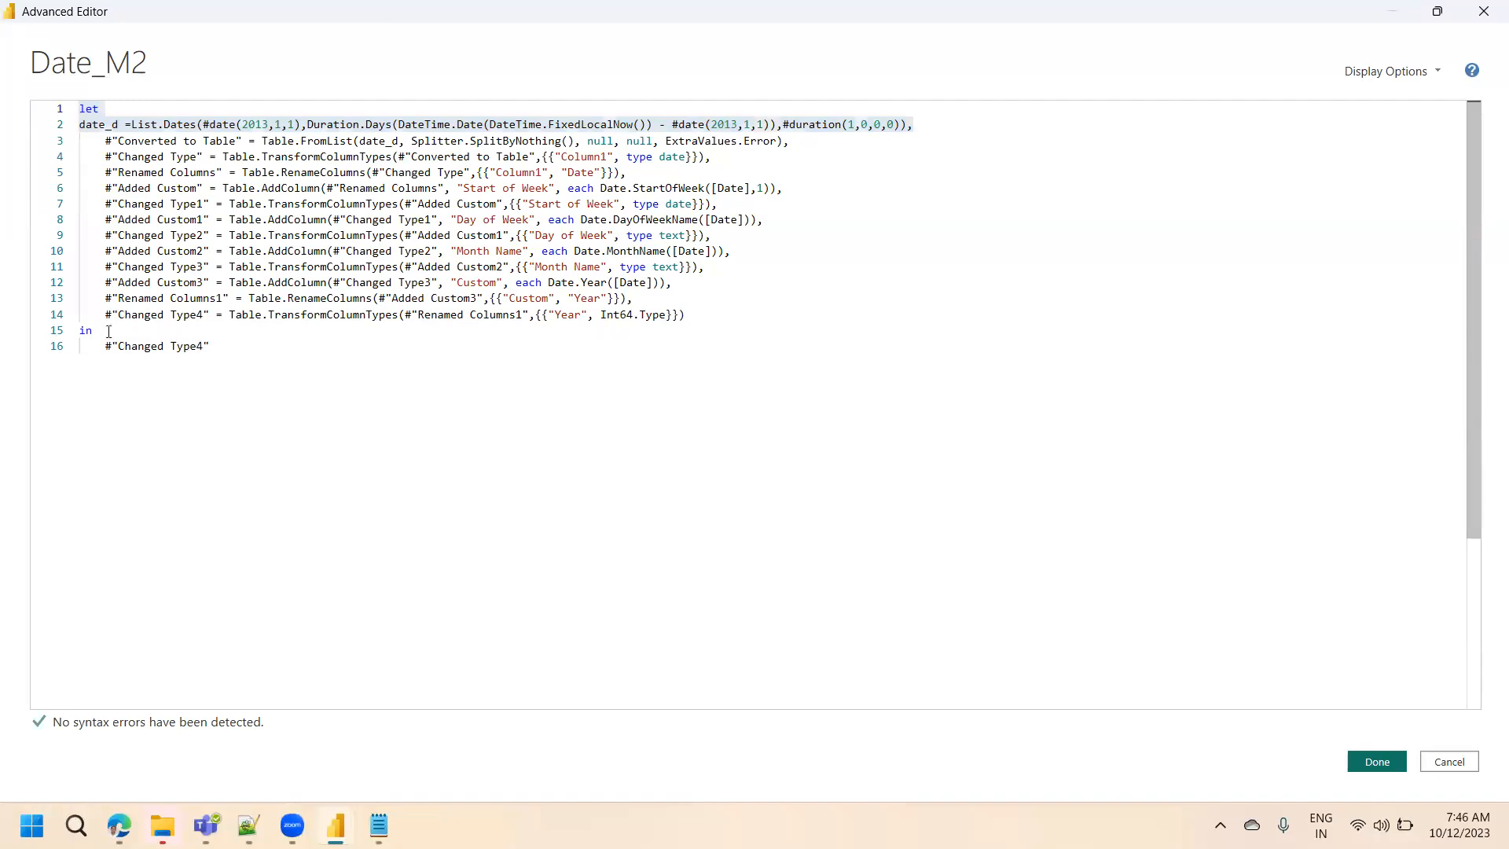
{"action": "left_click_drag", "start_coordinate": [217, 345], "coordinate": [76, 333]}
{"action": "key", "text": "ctrl+c"}
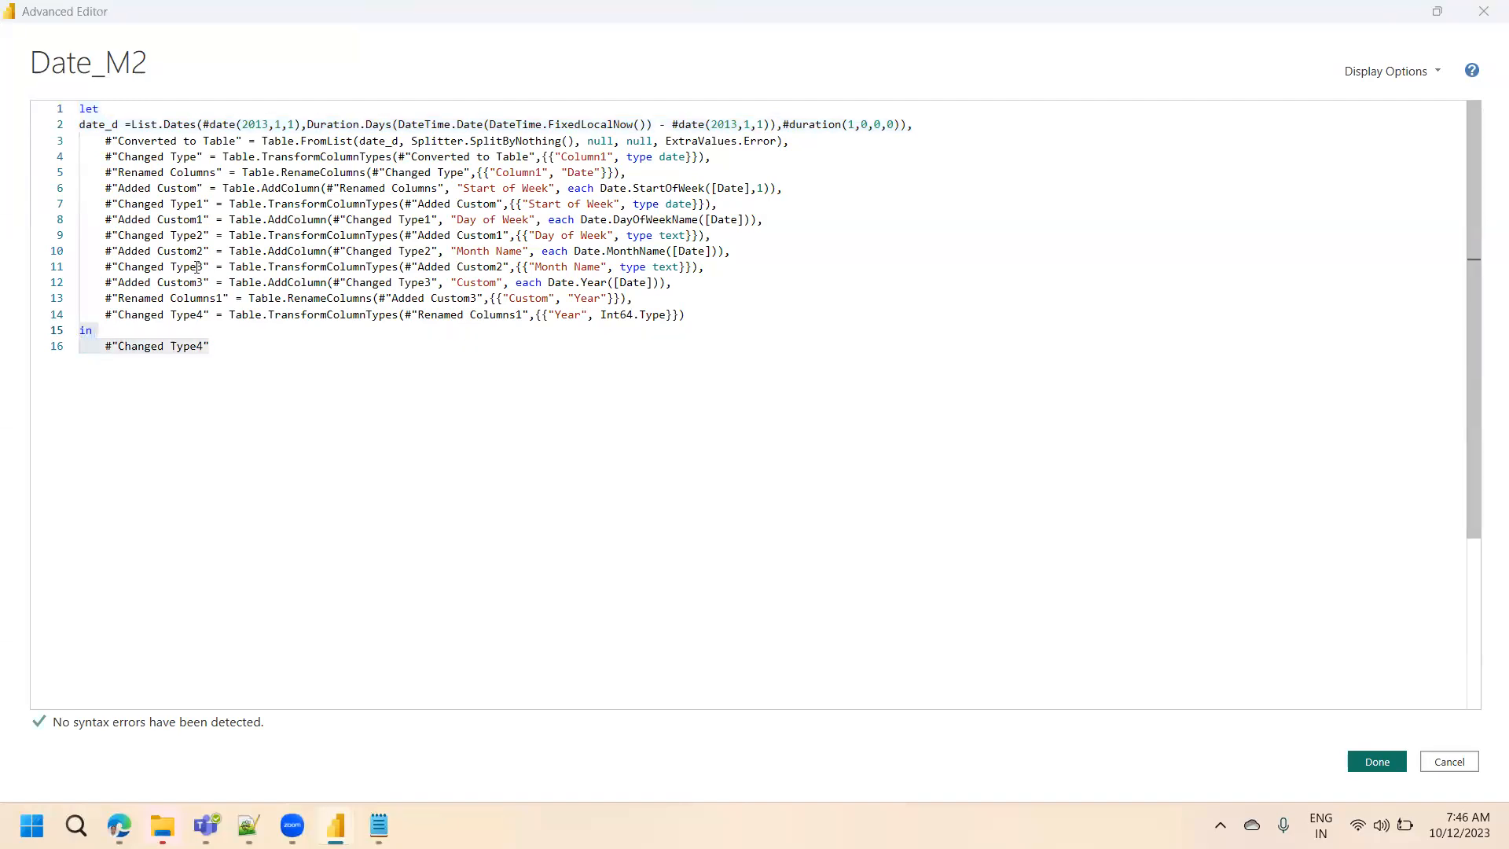
{"action": "left_click", "coordinate": [379, 825]}
{"action": "key", "text": "ctrl+v"}
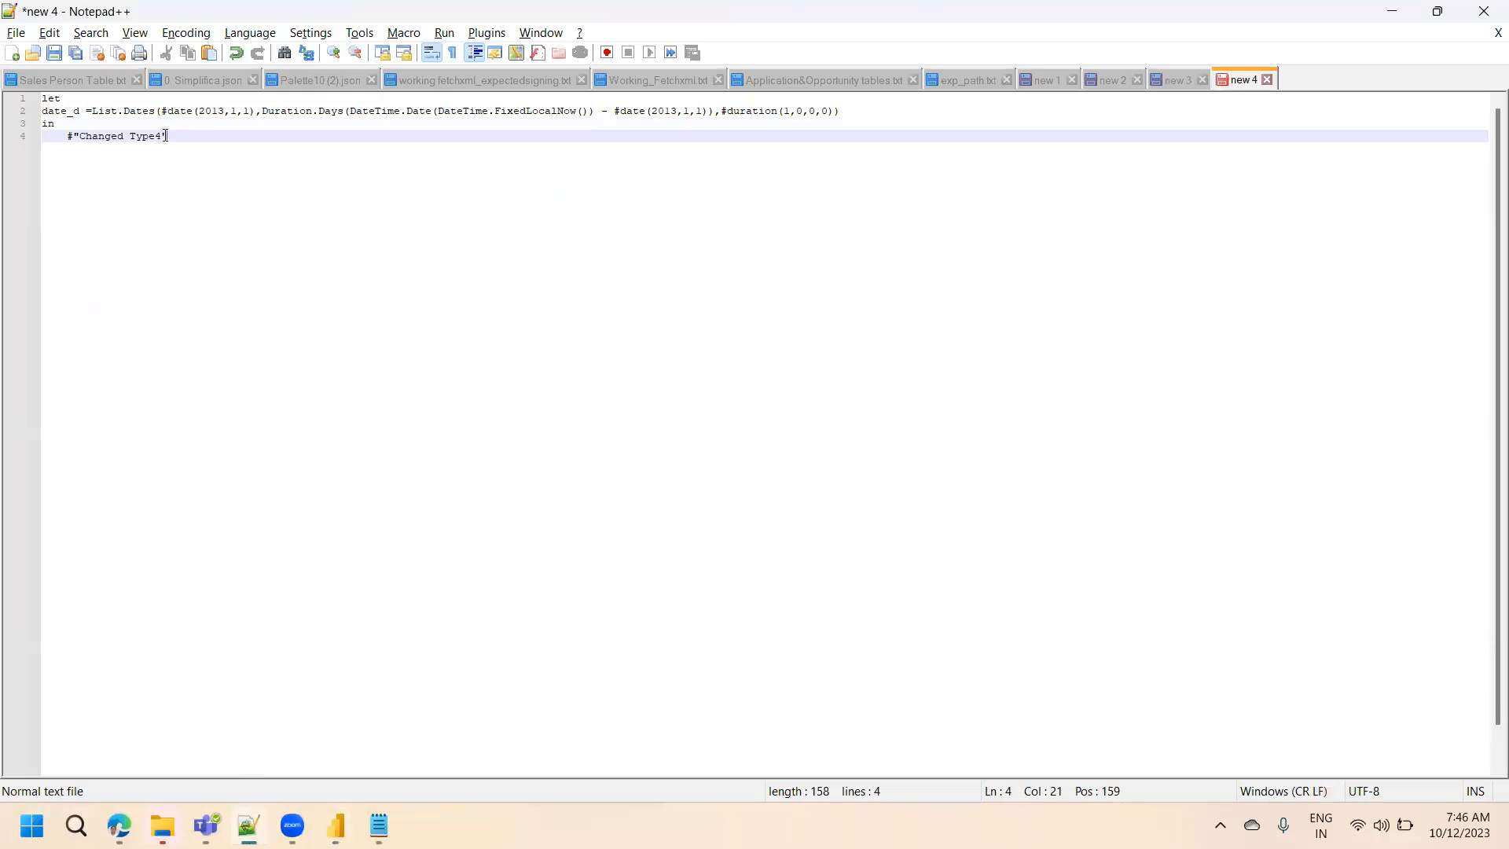
- Replace #"Changed Type4" with date_d as the output in Notepad++, select the whole snippet, and return to Date_M2's Advanced Editor
{"action": "left_click_drag", "start_coordinate": [121, 137], "coordinate": [66, 136]}
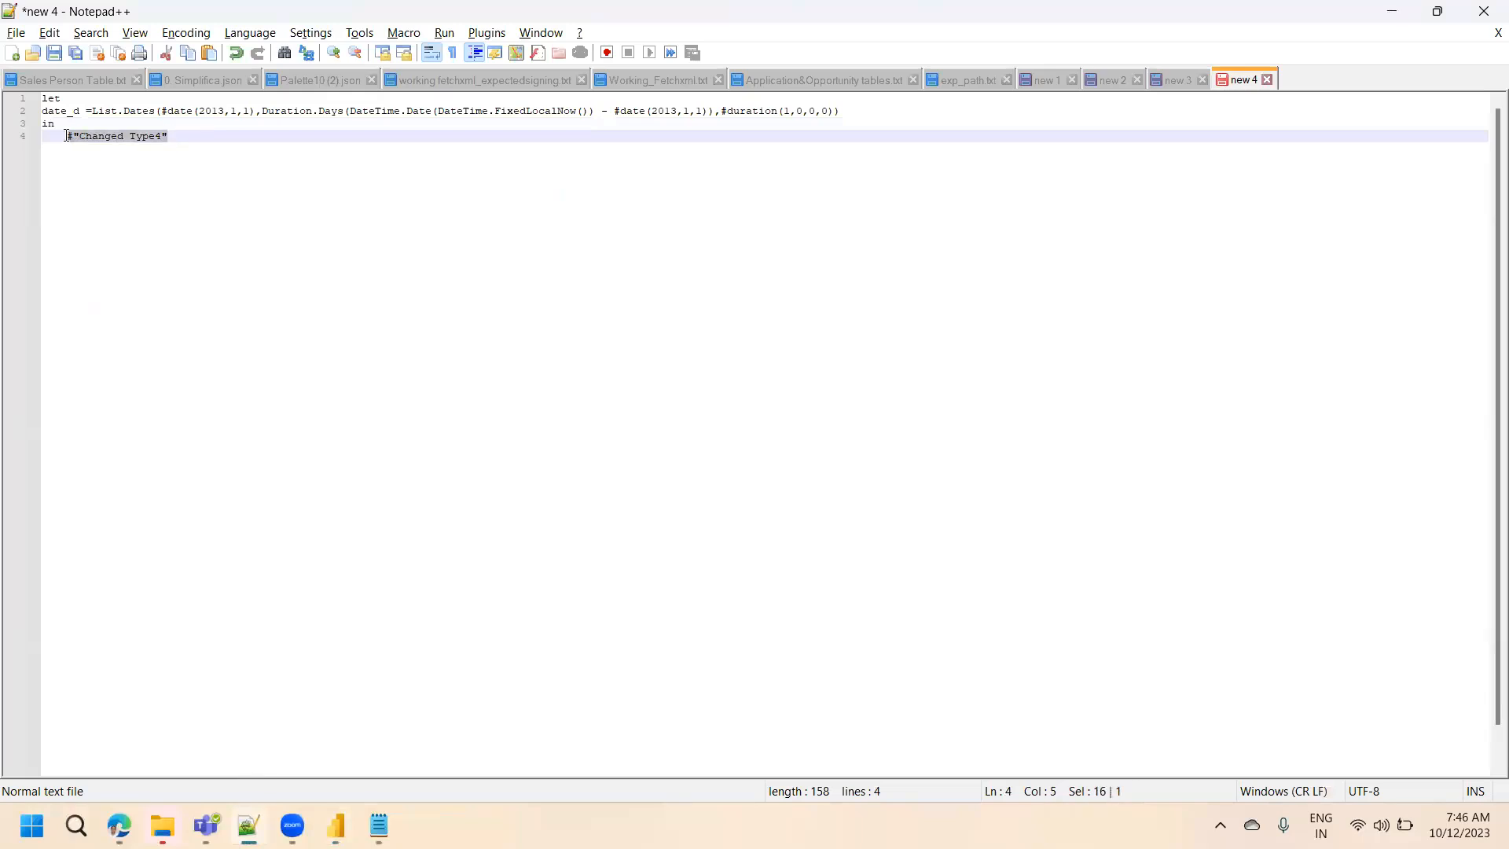
{"action": "type", "text": "date_d"}
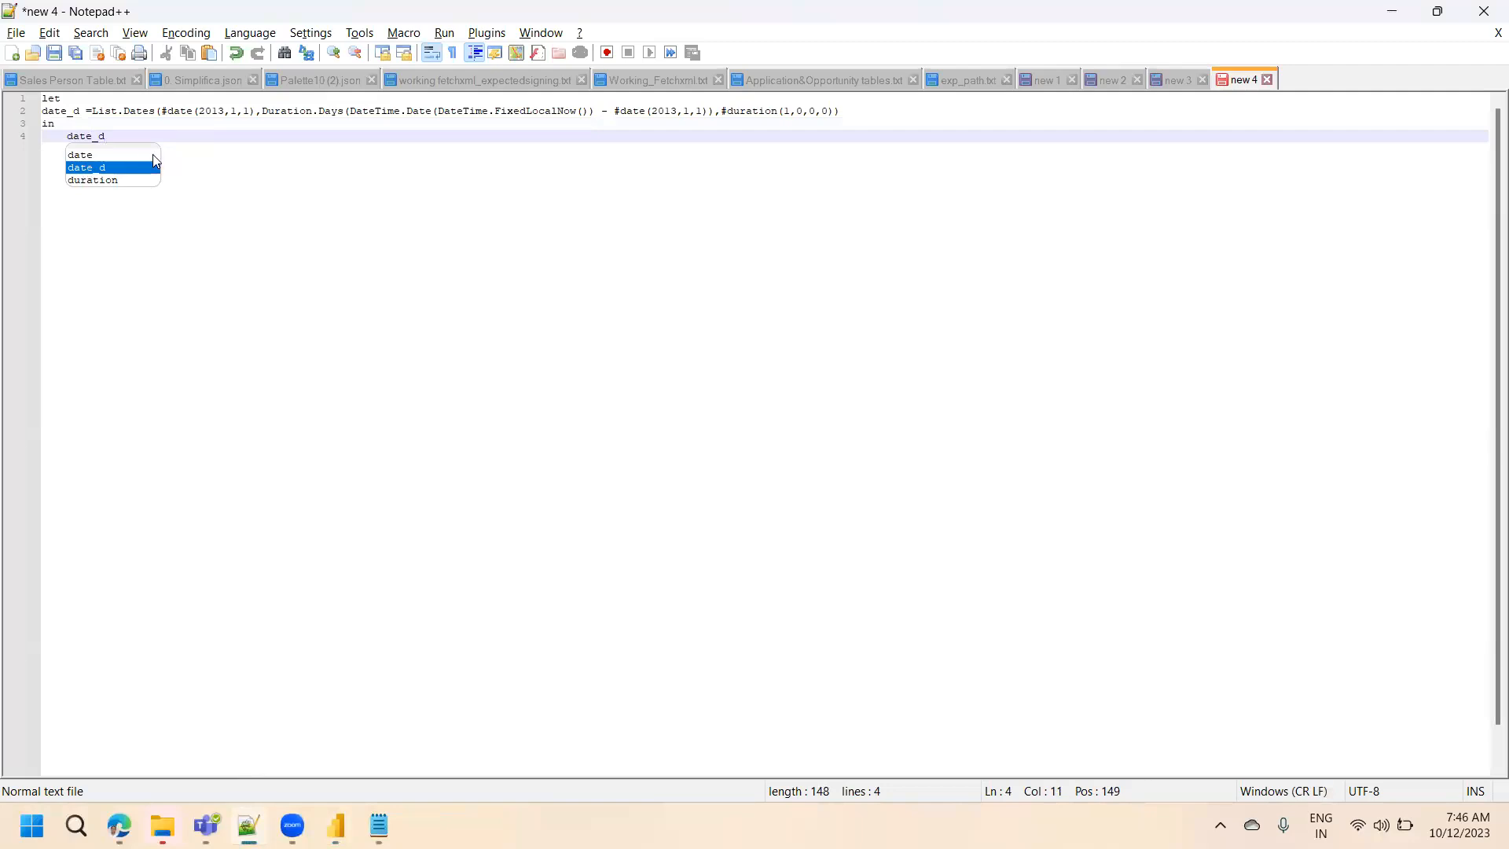
{"action": "left_click", "coordinate": [113, 169]}
{"action": "key", "text": "ctrl+a"}
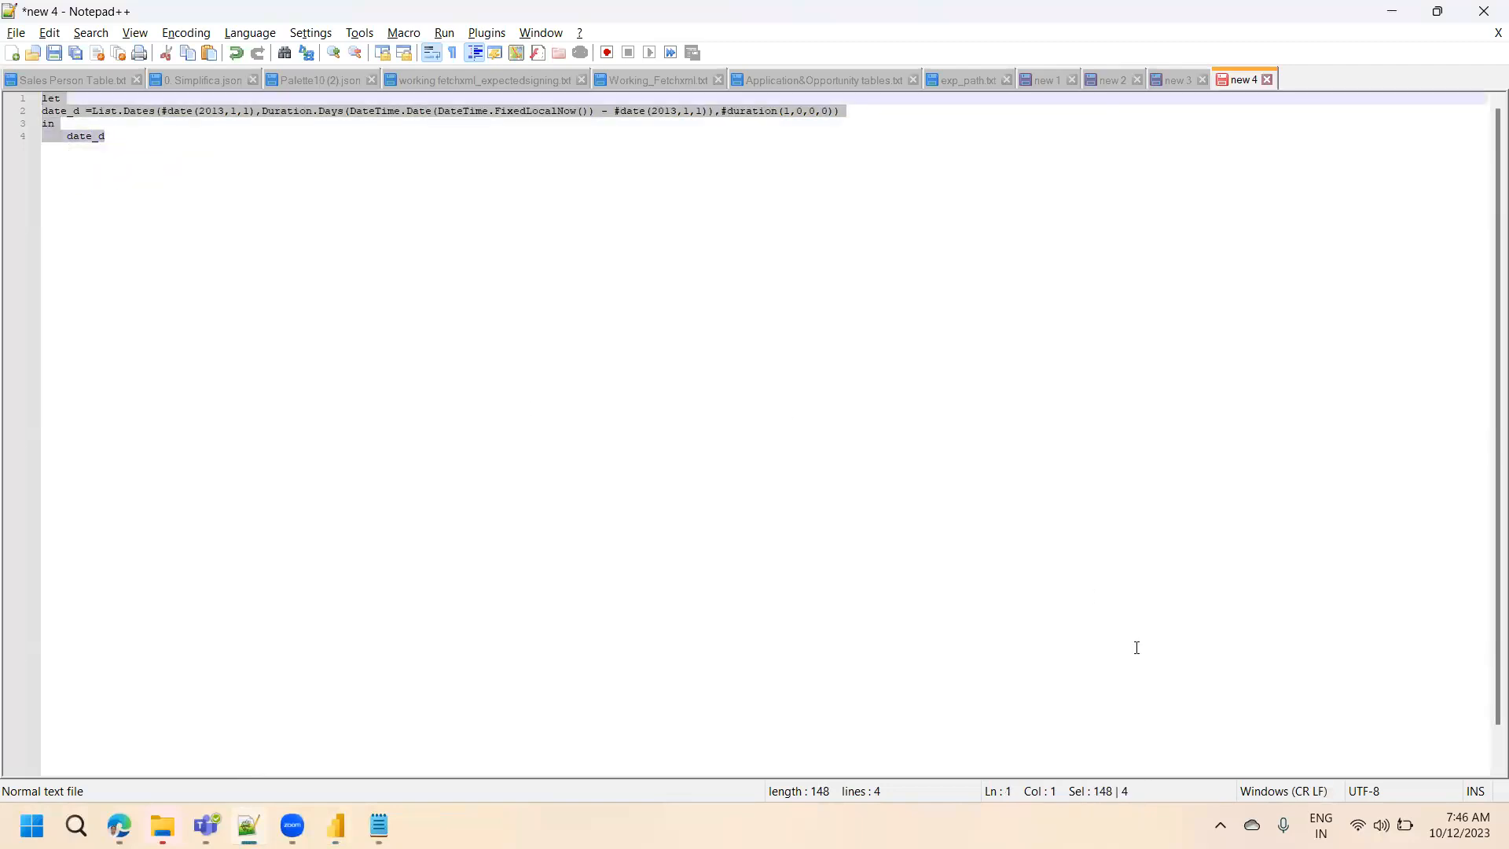
{"action": "key", "text": "alt+Tab"}
{"action": "left_click", "coordinate": [1392, 11]}
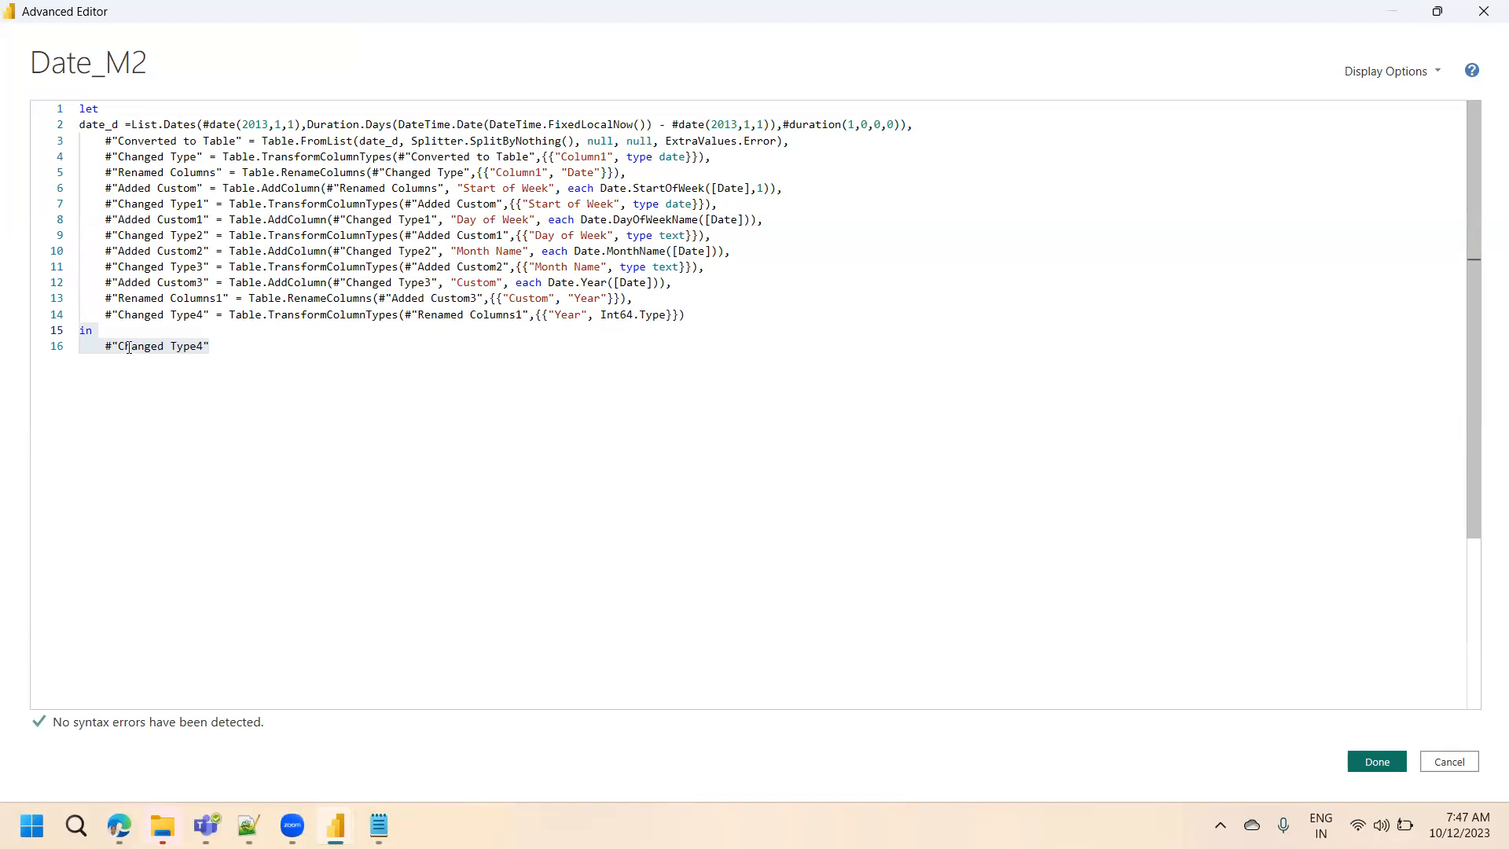
- Examine how the in clause of Date_M2's M code refers to the final #"Changed Type4" step, and leave the code unedited
{"action": "left_click", "coordinate": [202, 347]}
{"action": "left_click_drag", "start_coordinate": [112, 315], "coordinate": [204, 314]}
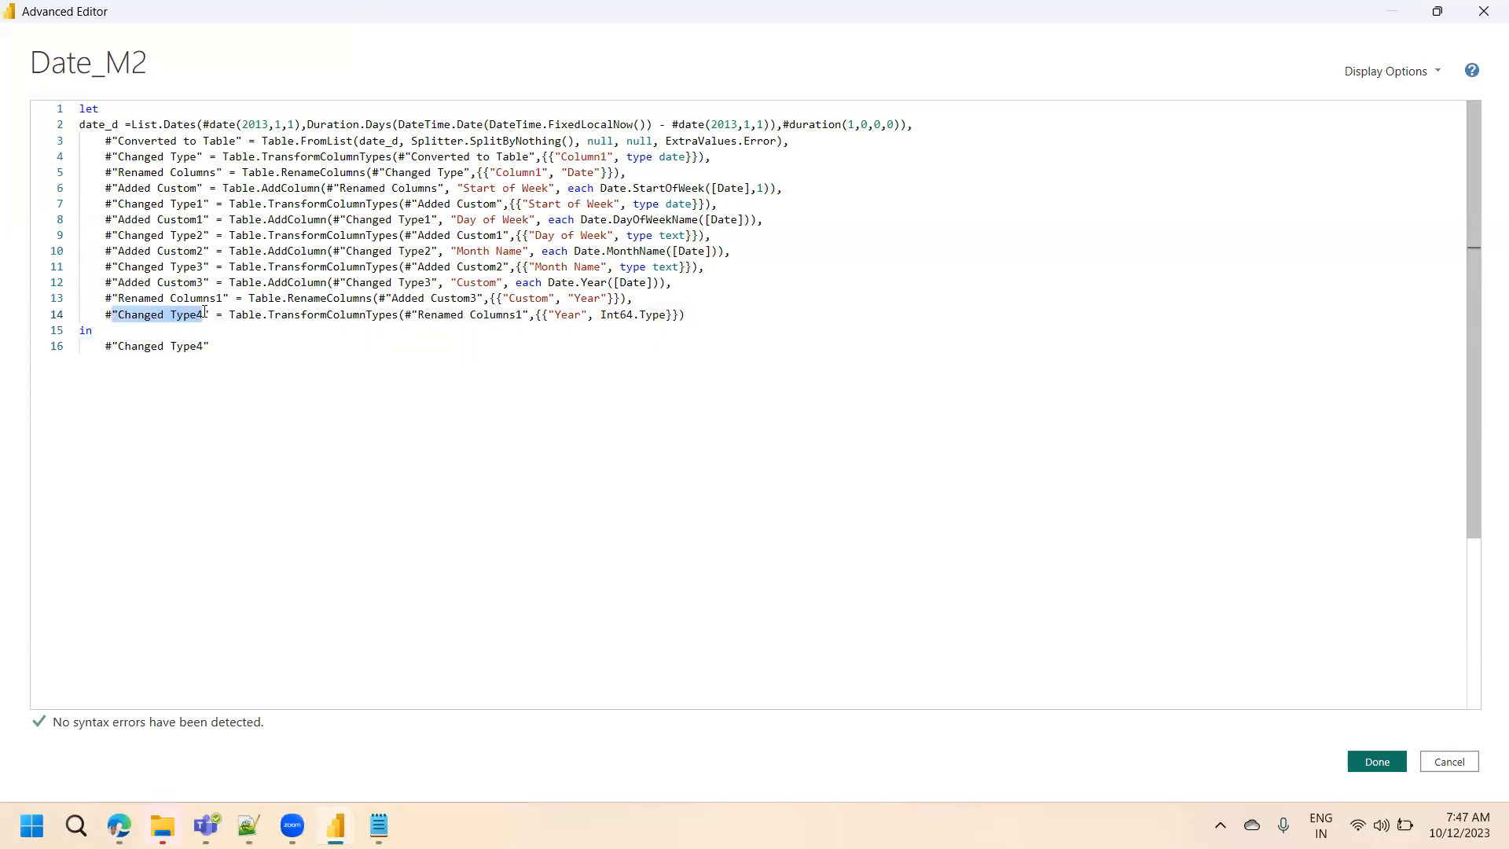
{"action": "left_click", "coordinate": [64, 331]}
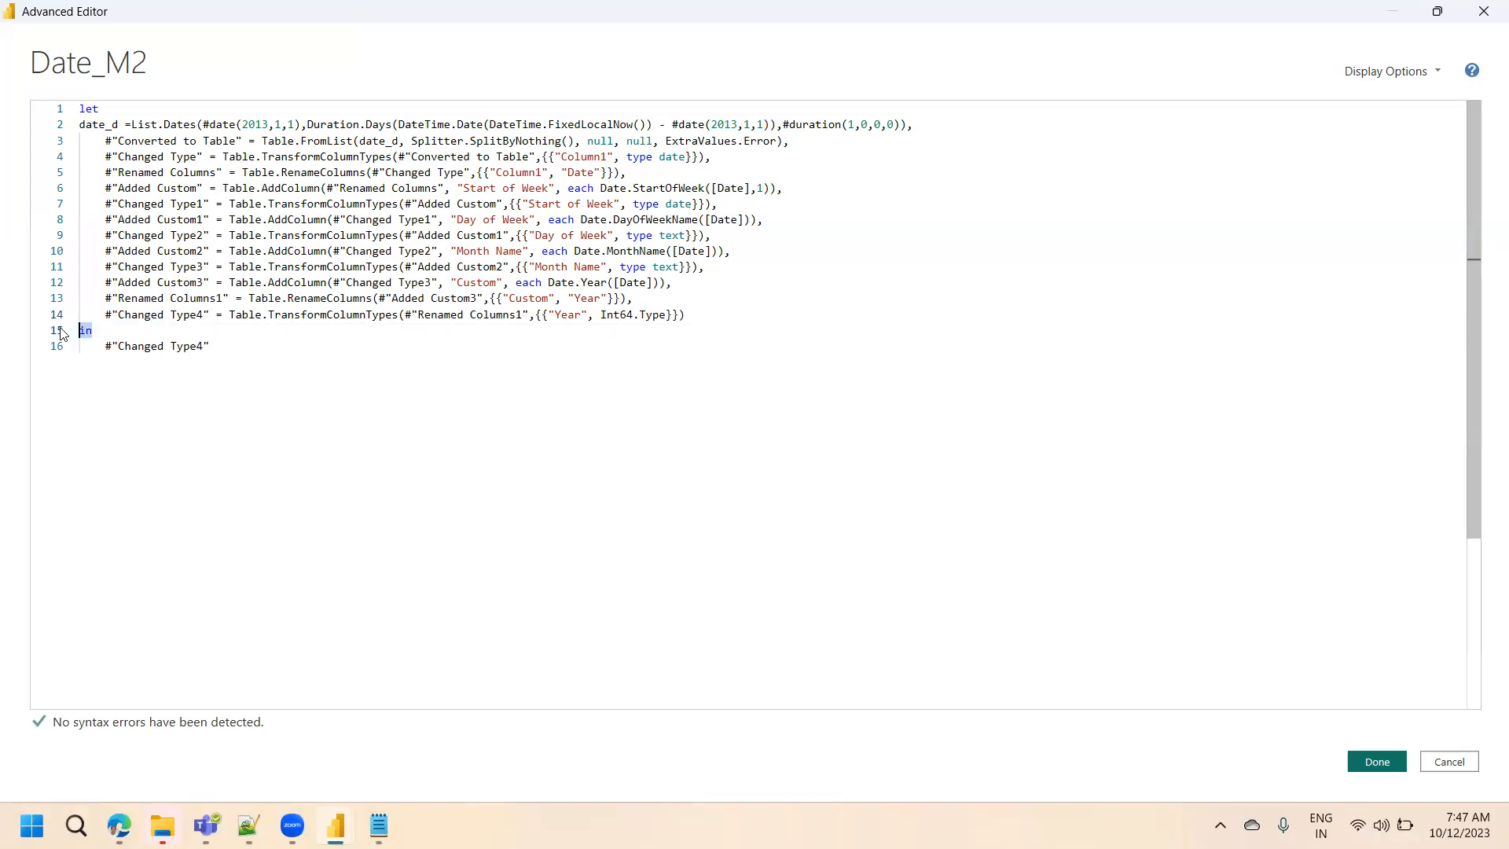
{"action": "left_click_drag", "start_coordinate": [99, 315], "coordinate": [204, 316]}
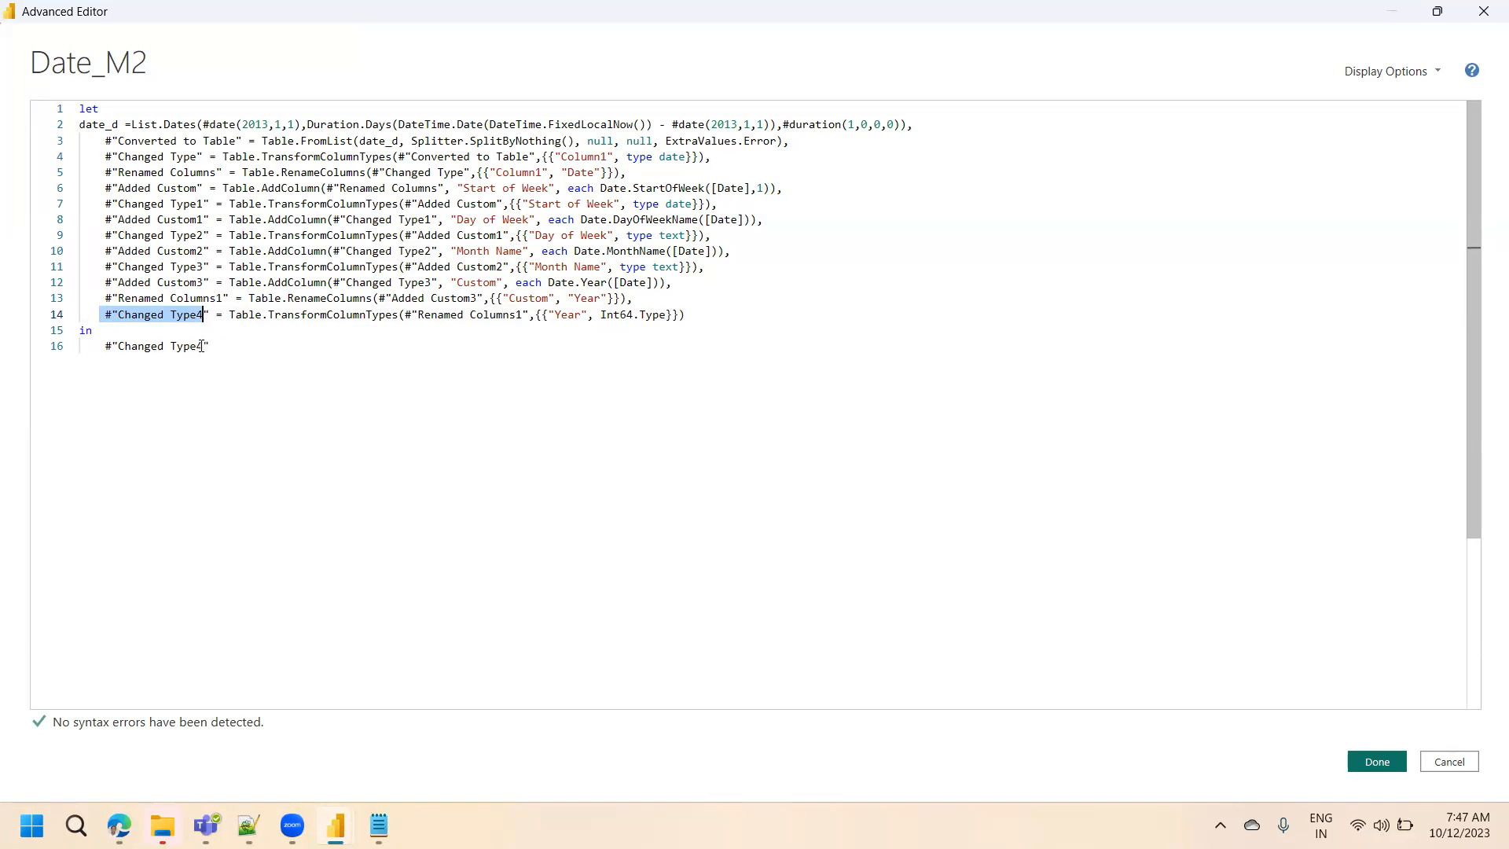
{"action": "left_click_drag", "start_coordinate": [206, 346], "coordinate": [101, 346]}
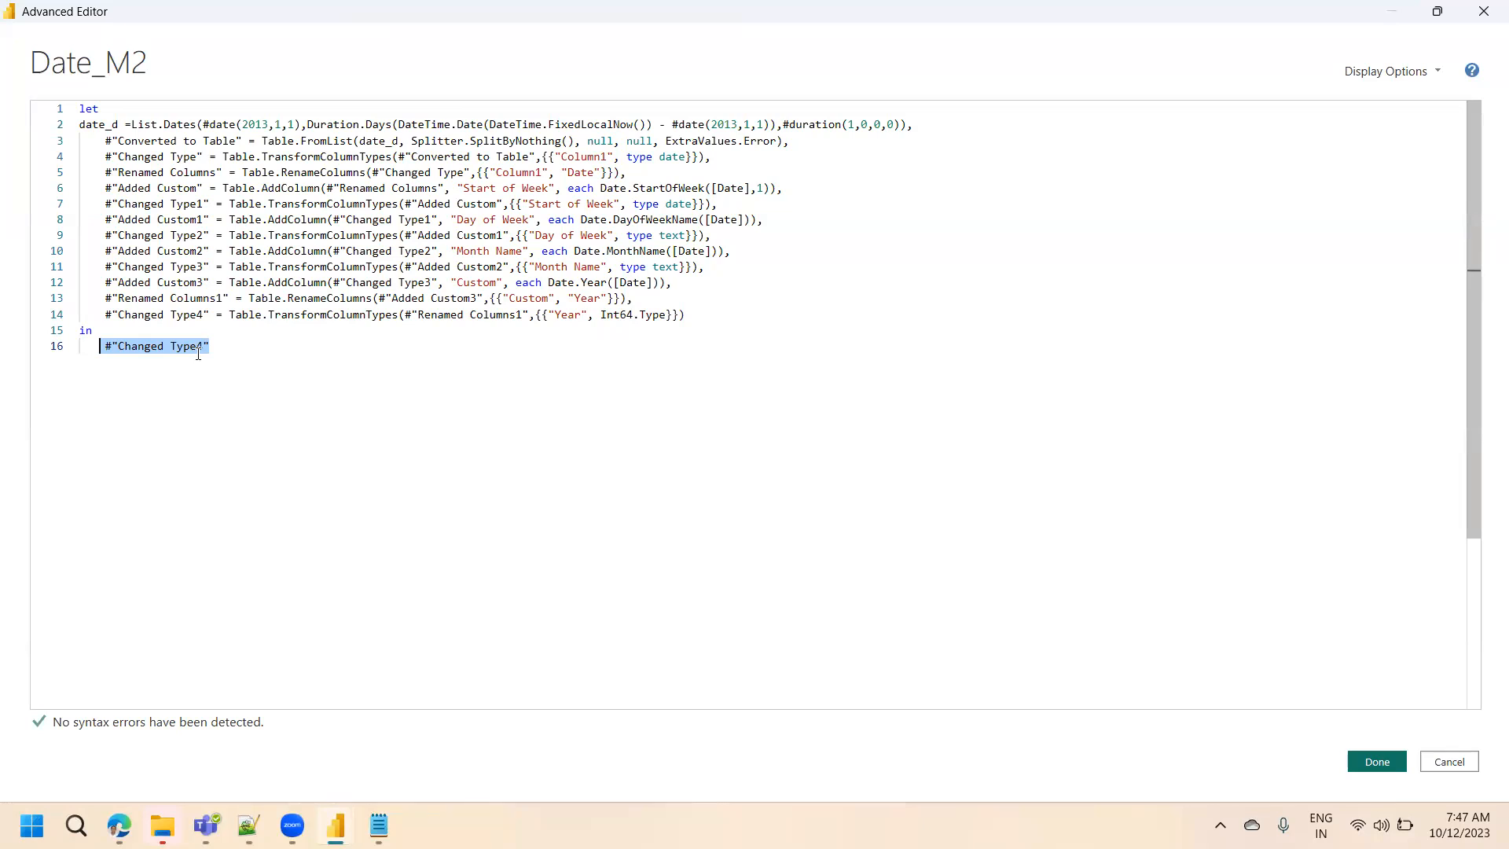
{"action": "left_click_drag", "start_coordinate": [94, 331], "coordinate": [211, 347]}
{"action": "mouse_move", "coordinate": [203, 352]}
{"action": "left_click", "coordinate": [1454, 760]}
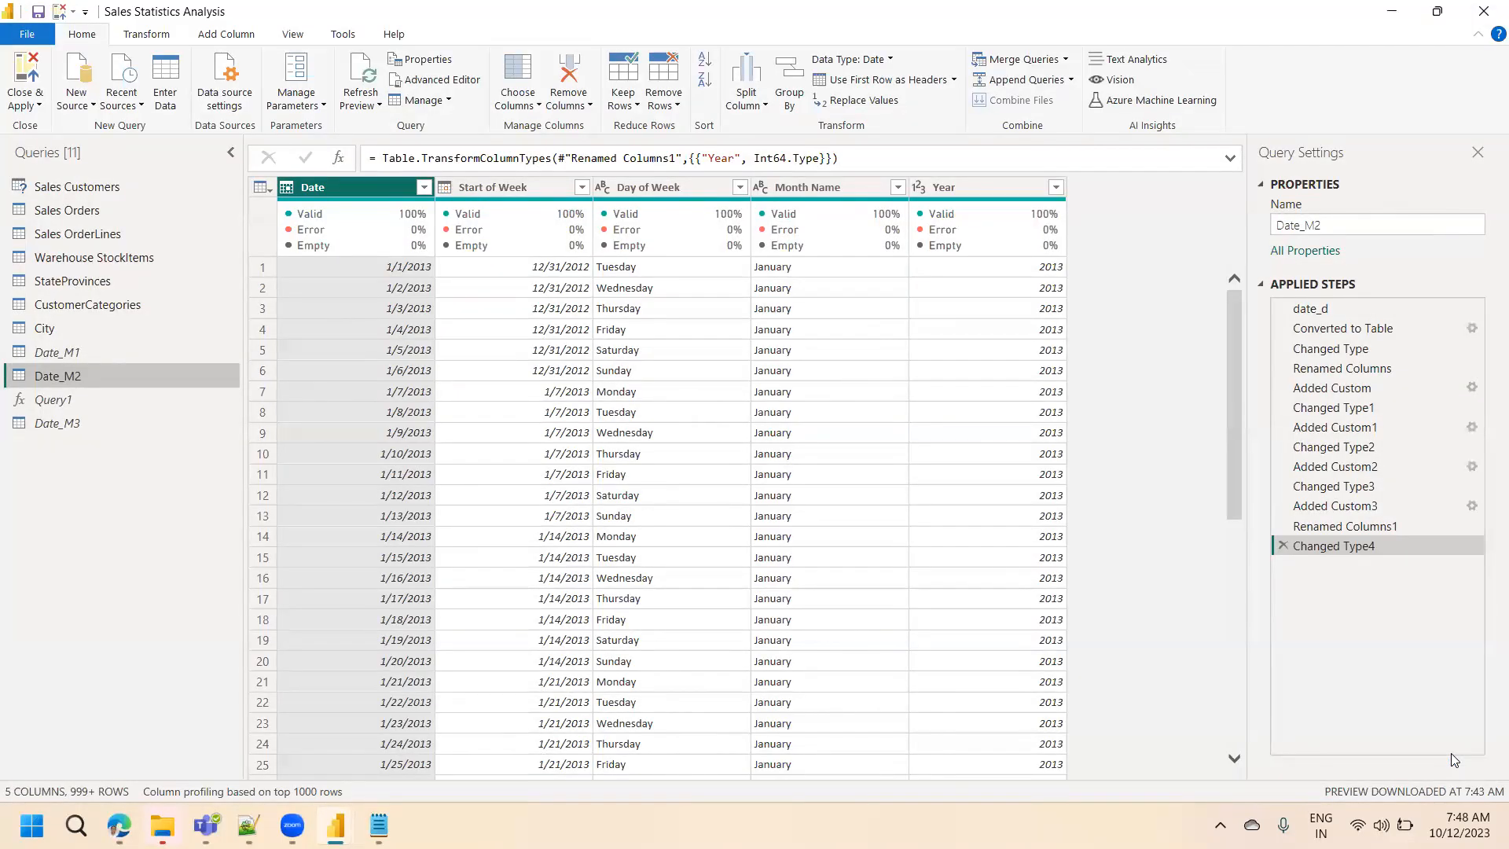
- Copy the complete M code of the Date_M2 query from the Advanced Editor and leave the editor without changes
{"action": "left_click", "coordinate": [452, 81]}
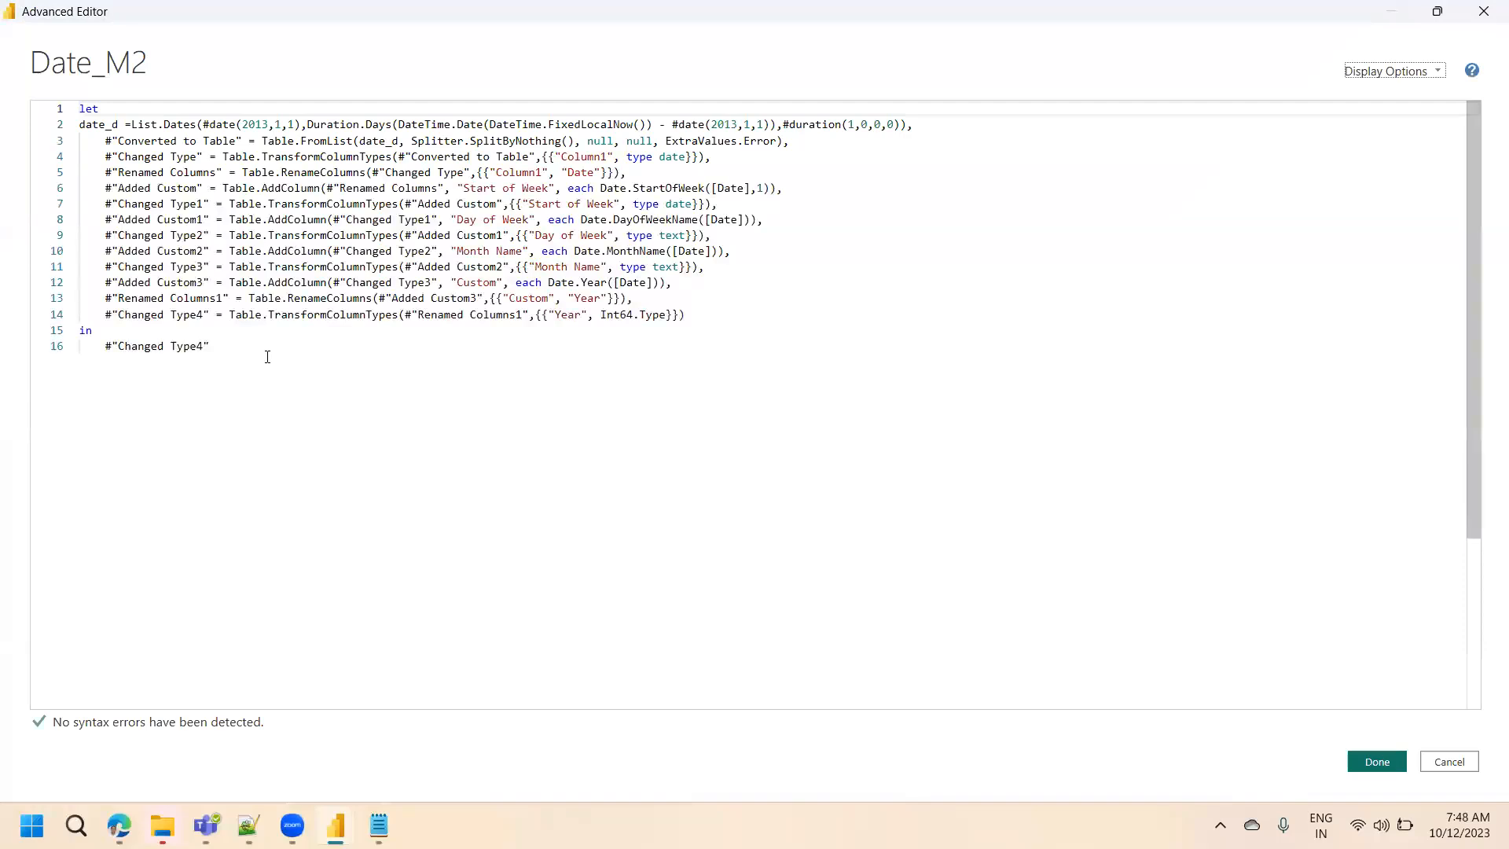
{"action": "left_click_drag", "start_coordinate": [268, 356], "coordinate": [720, 73]}
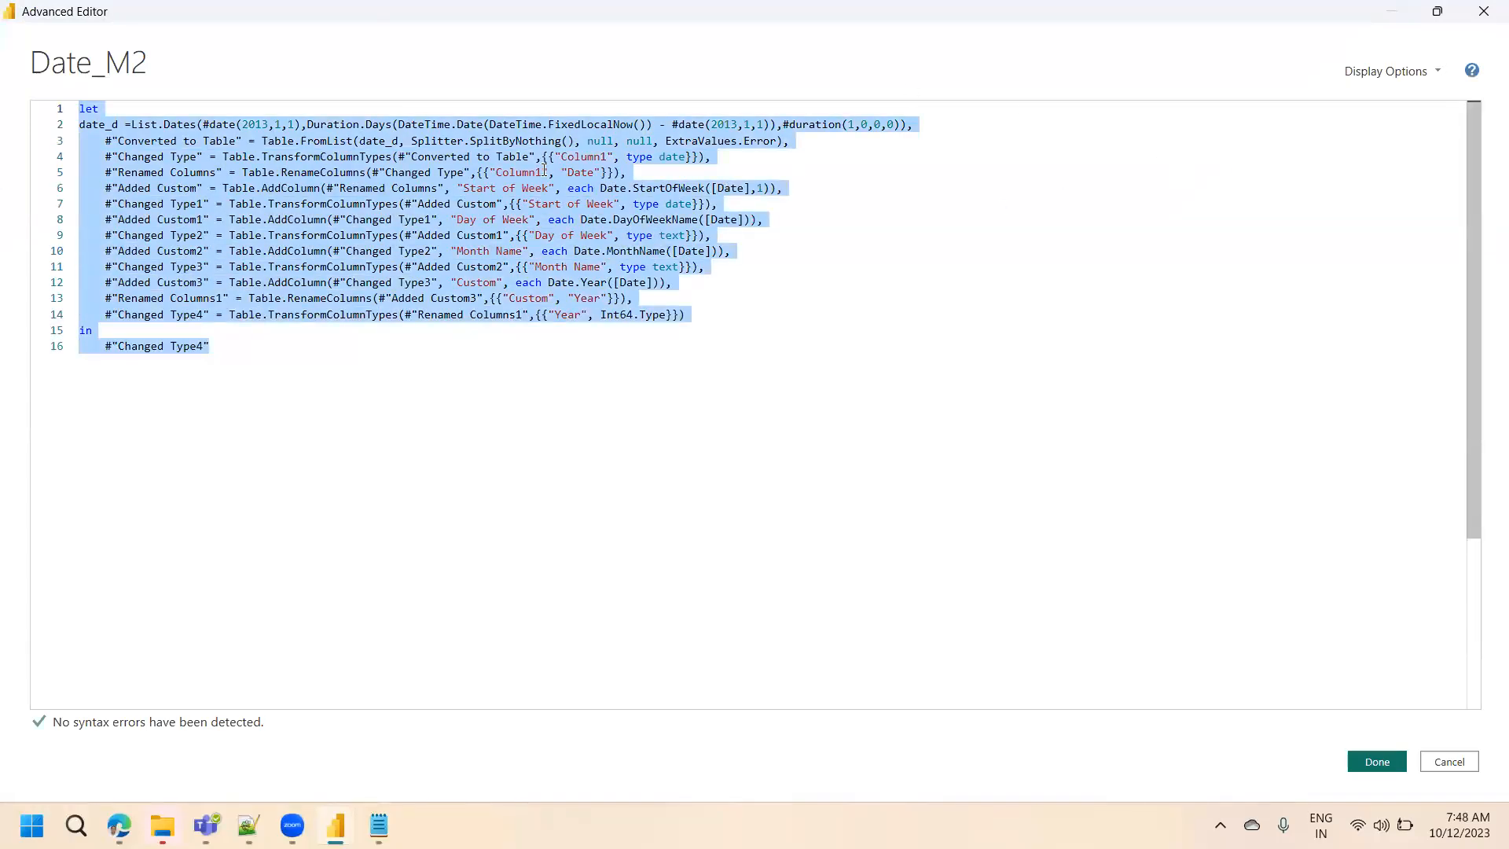
{"action": "left_click", "coordinate": [1450, 763]}
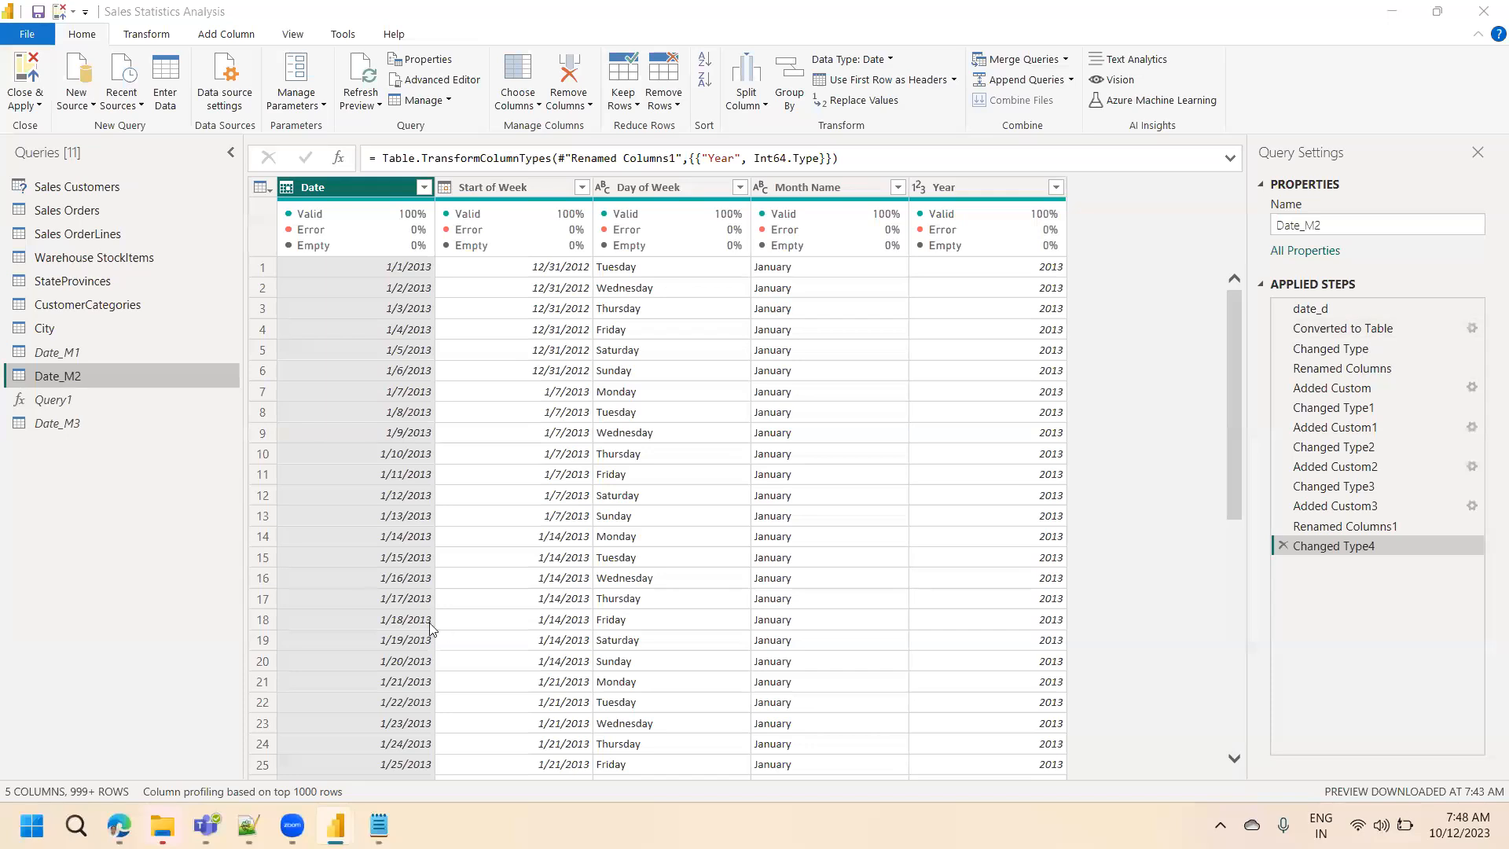
- Switch to Gmail in the browser, compose a new message with the heading Code, paste the Date_M2 M code below it, and return to Notepad++
{"action": "left_click", "coordinate": [119, 825]}
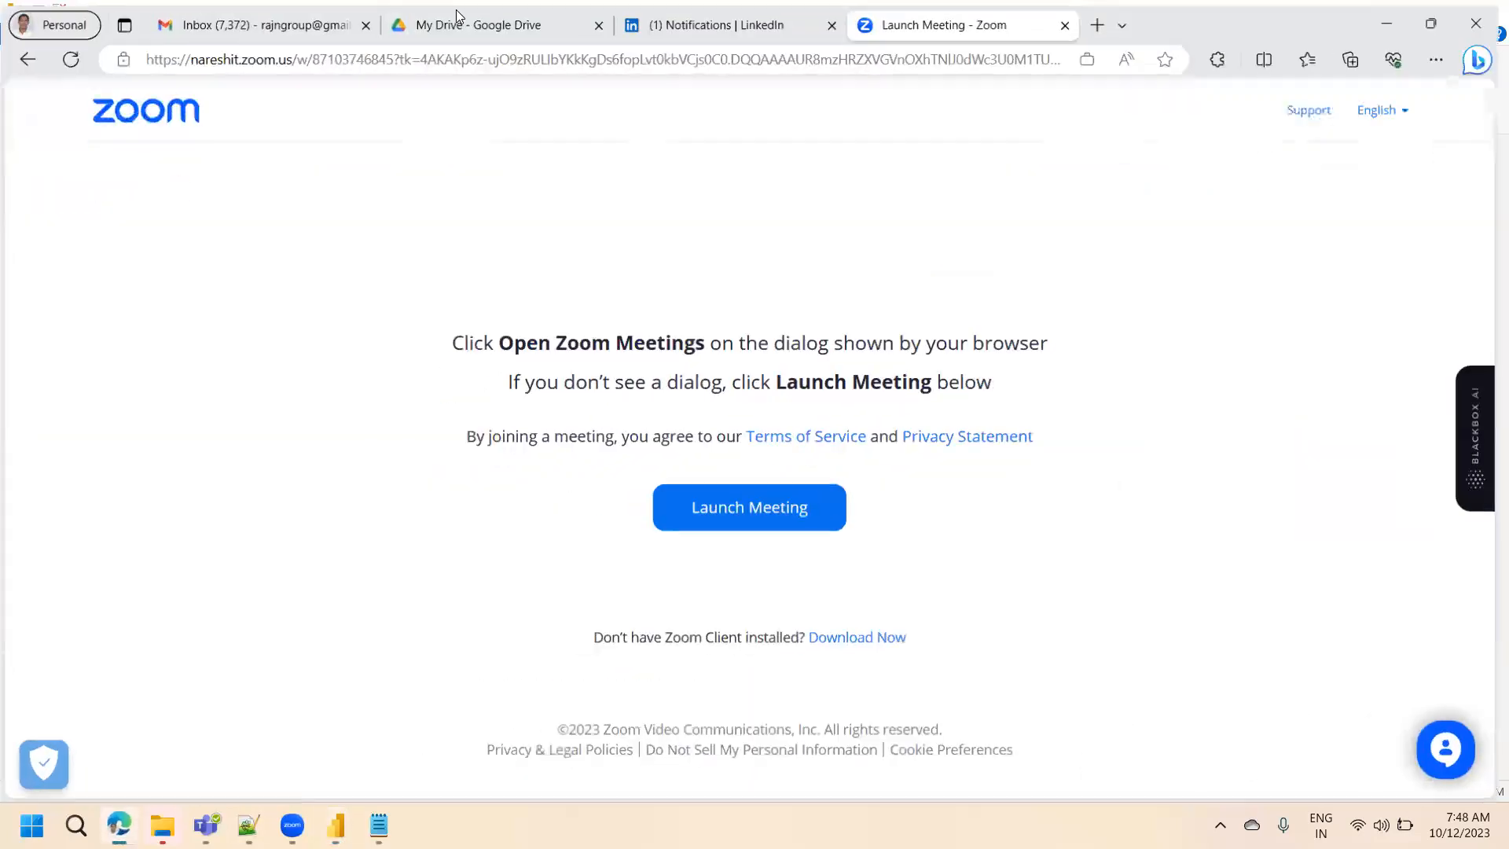
{"action": "left_click", "coordinate": [183, 7]}
{"action": "left_click", "coordinate": [178, 187]}
{"action": "left_click", "coordinate": [923, 429]}
{"action": "type", "text": "Code"}
{"action": "key", "text": "Return"}
{"action": "key", "text": "Return"}
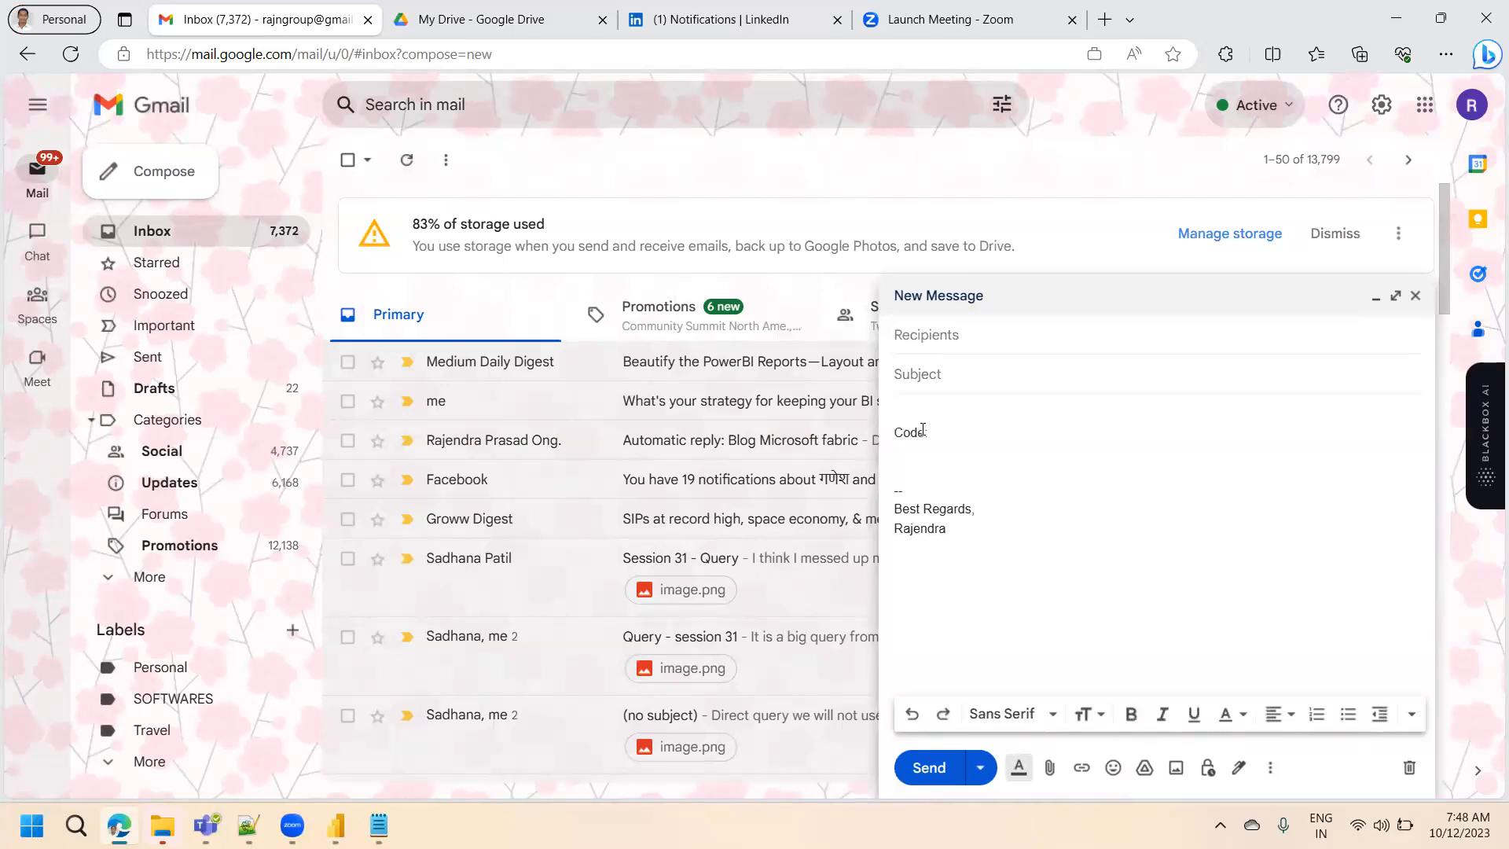
{"action": "key", "text": "ctrl+v"}
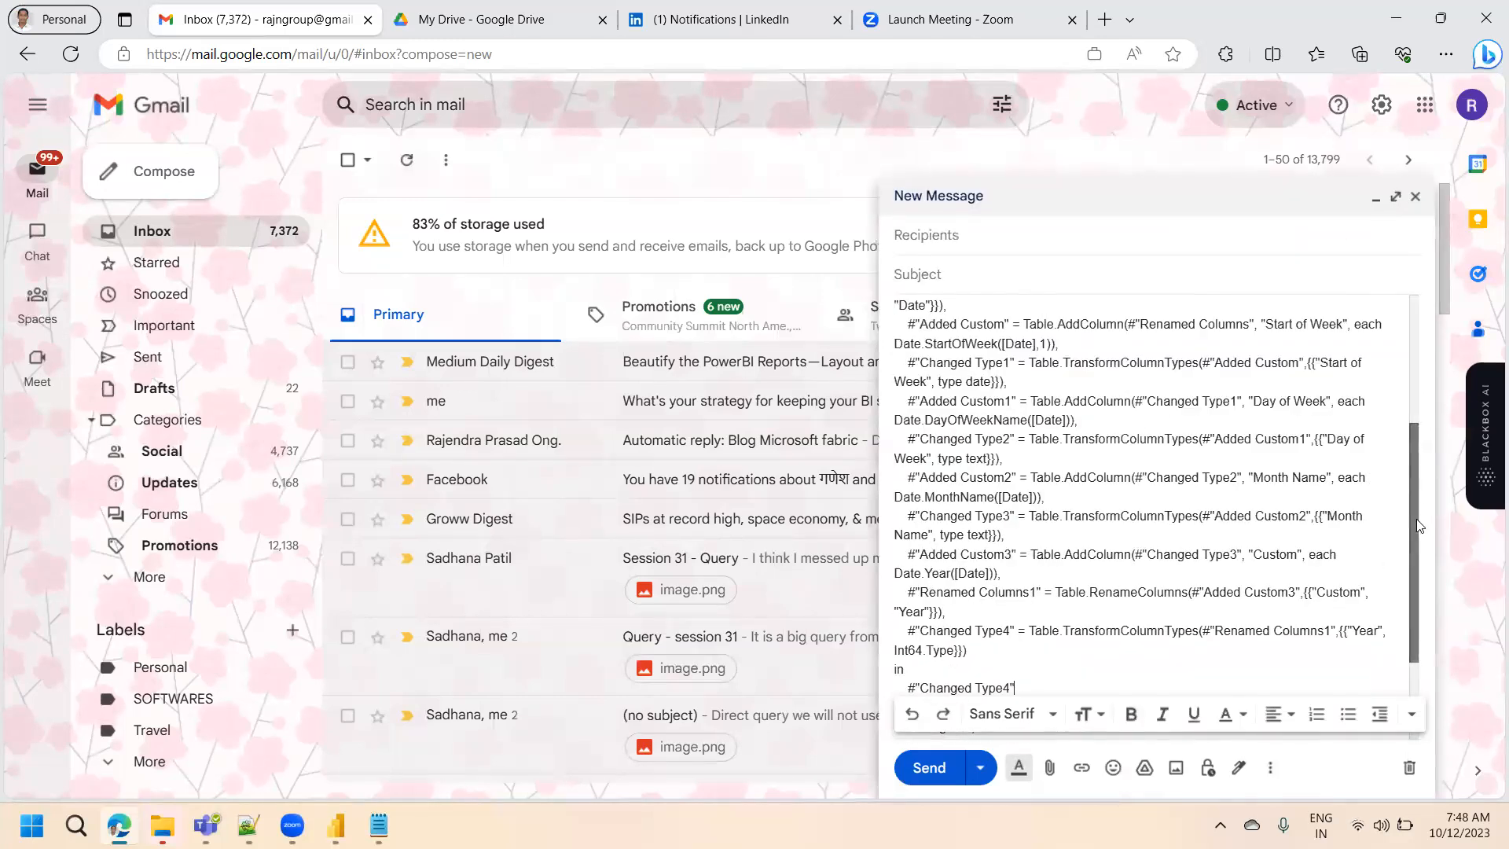
{"action": "scroll", "coordinate": [1415, 542], "scroll_direction": "up", "scroll_amount": 3}
{"action": "key", "text": "alt+Tab"}
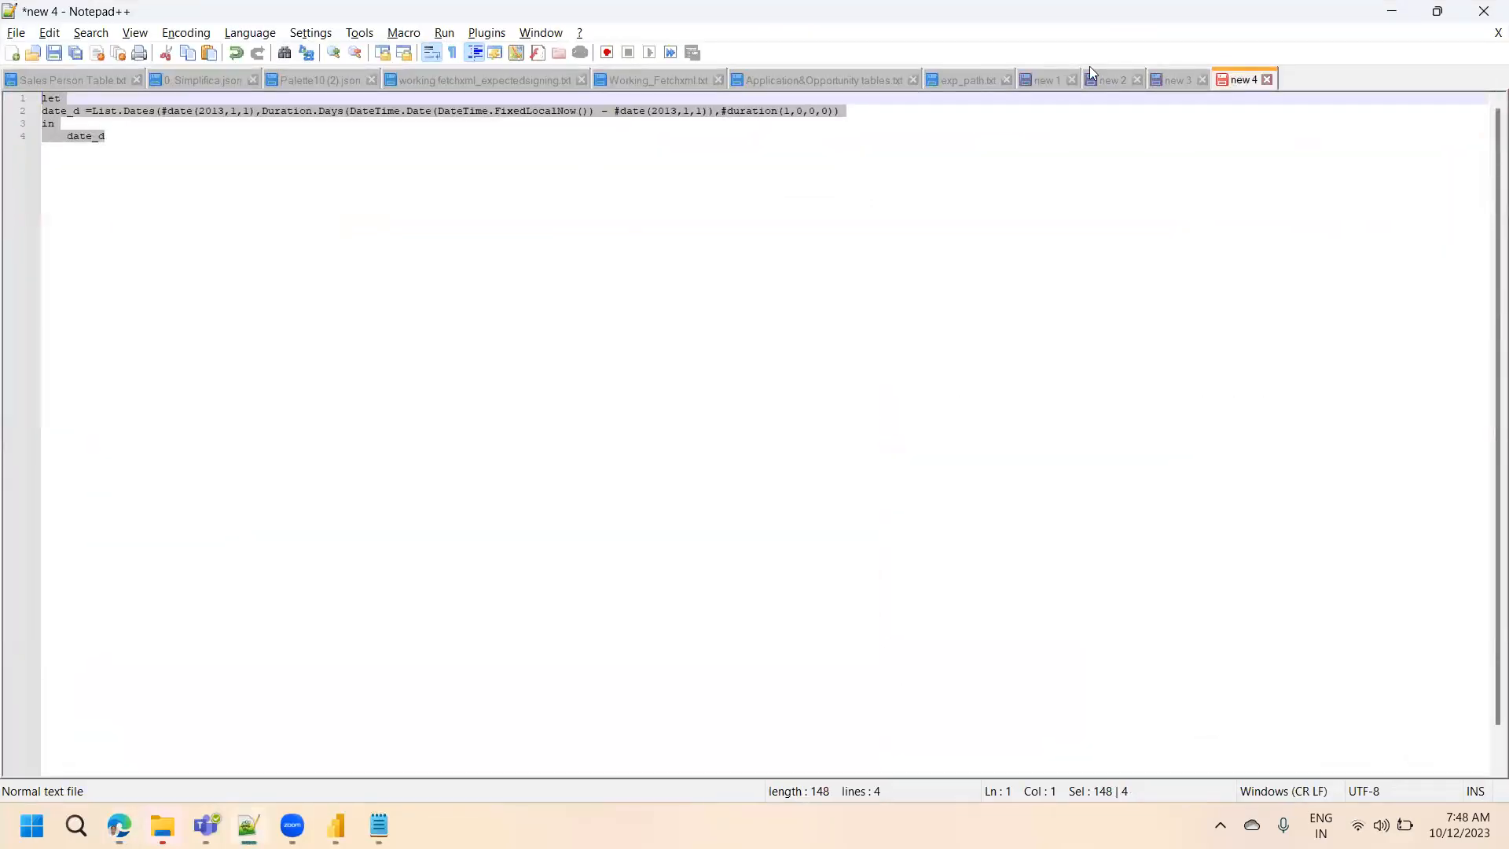
- Find the list of recipient e-mail addresses in the new 1 file, copy it, and return to the Gmail message
{"action": "left_click", "coordinate": [1102, 79]}
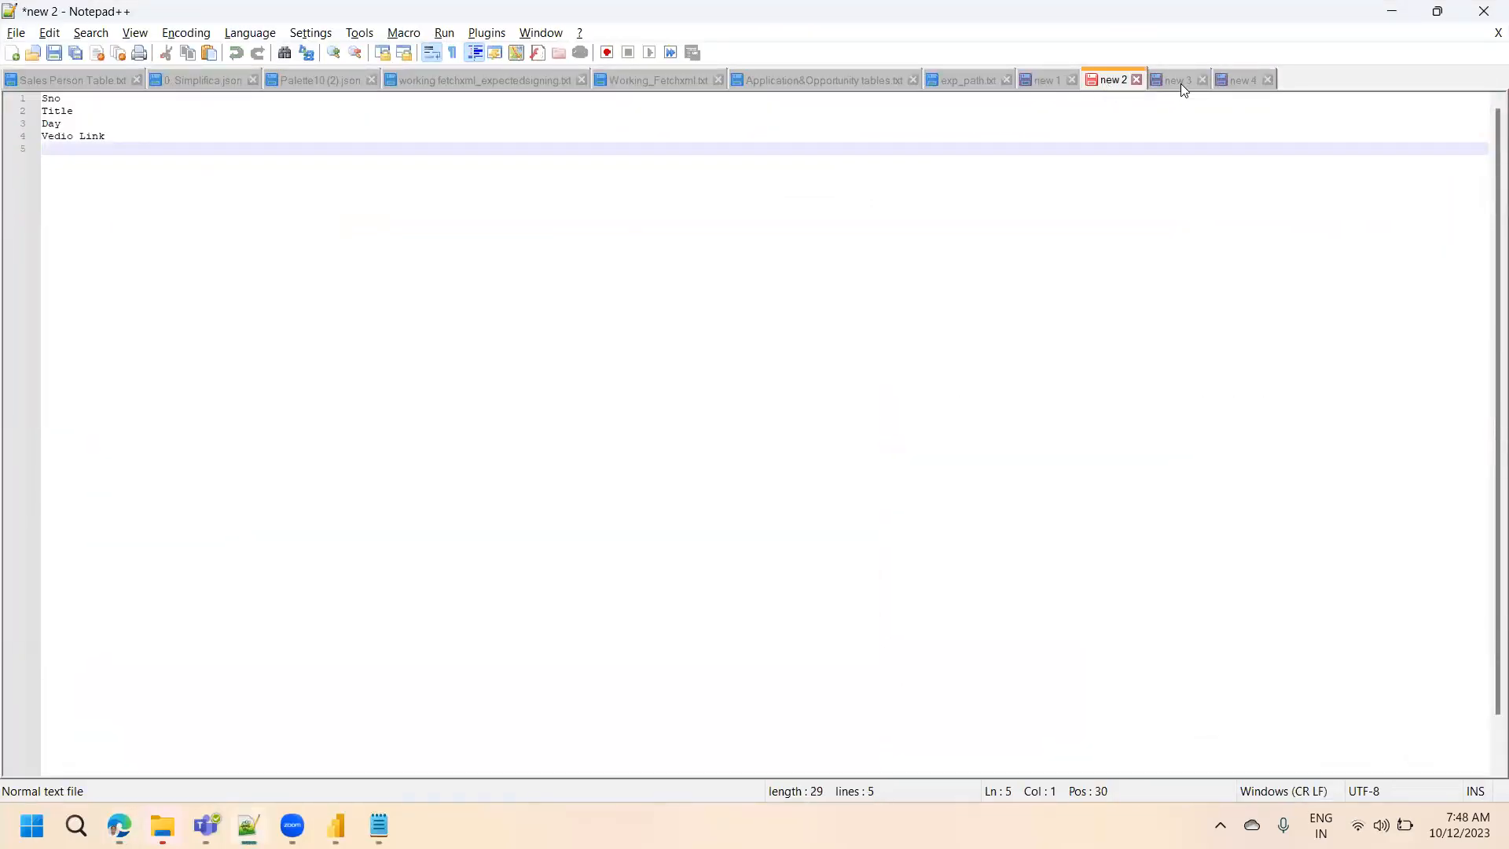
{"action": "left_click", "coordinate": [1181, 83]}
{"action": "left_click", "coordinate": [967, 80]}
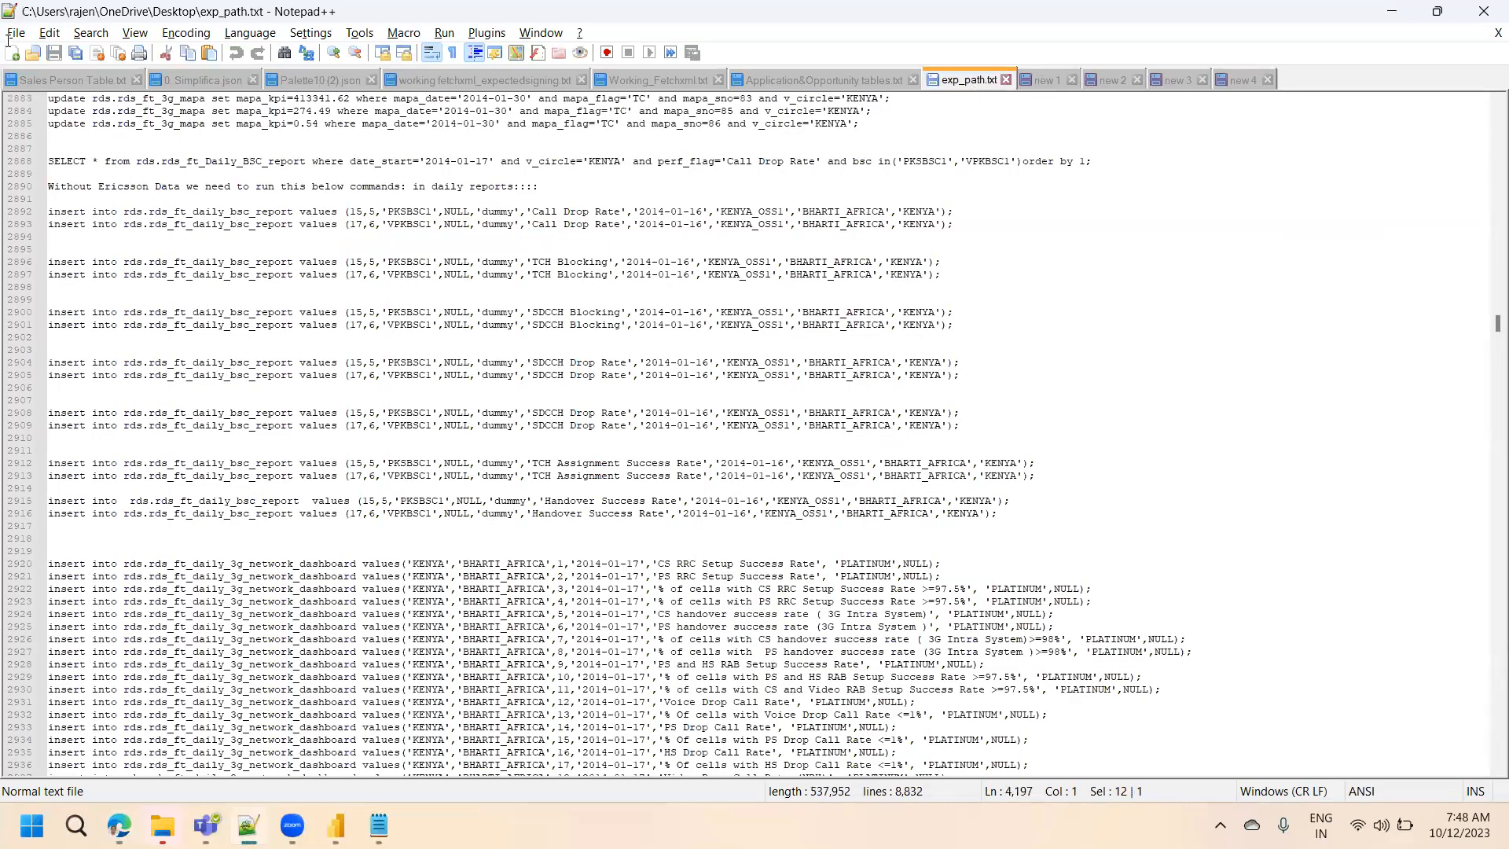
{"action": "left_click", "coordinate": [1047, 80]}
{"action": "left_click_drag", "start_coordinate": [195, 388], "coordinate": [49, 99]}
{"action": "key", "text": "alt+Tab"}
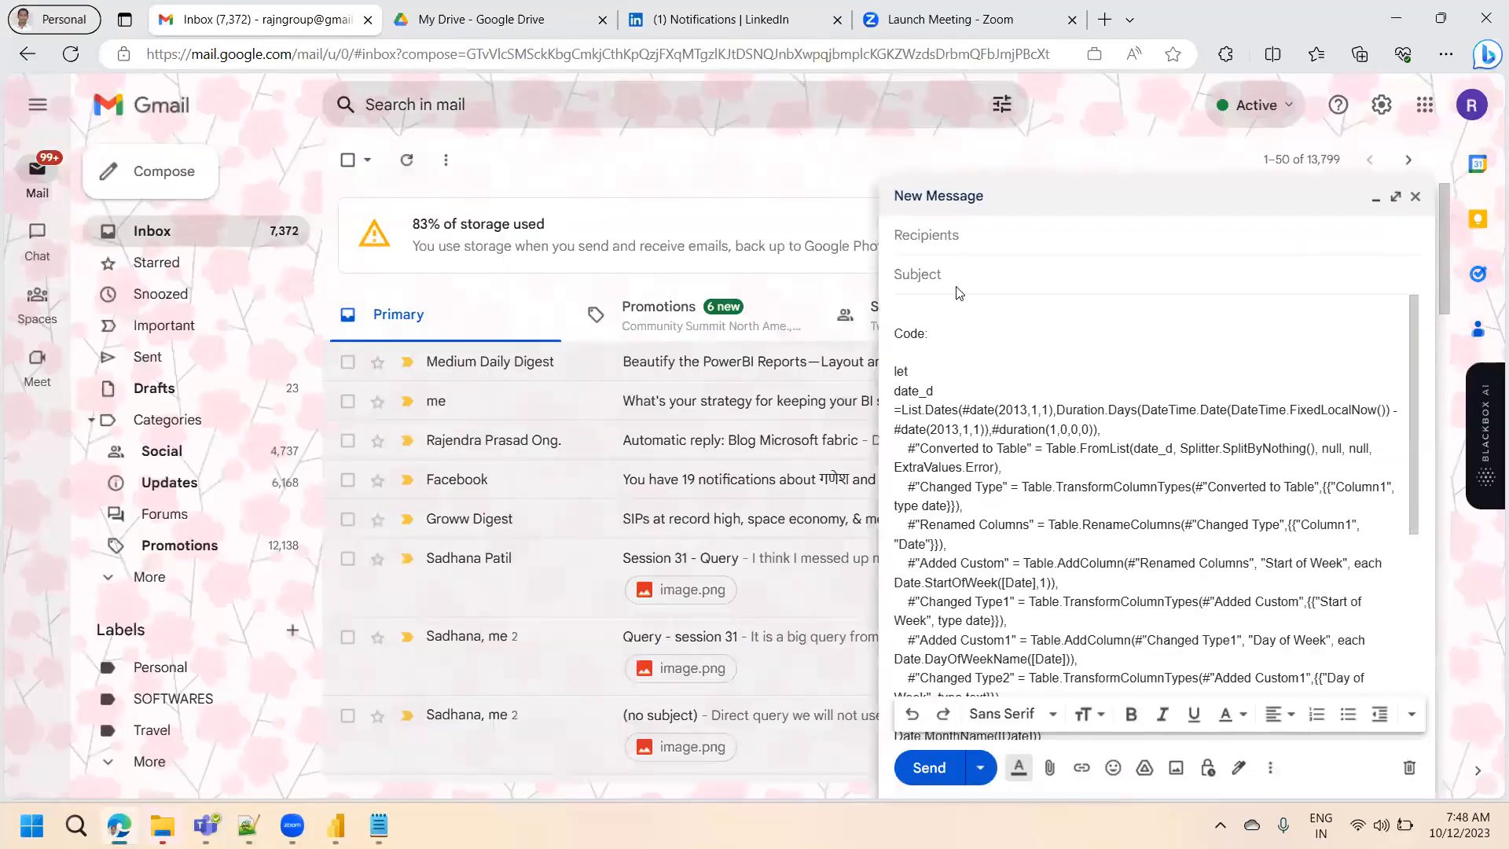
- Add a Bcc line to the message and paste the copied e-mail addresses into it
{"action": "left_click", "coordinate": [963, 241]}
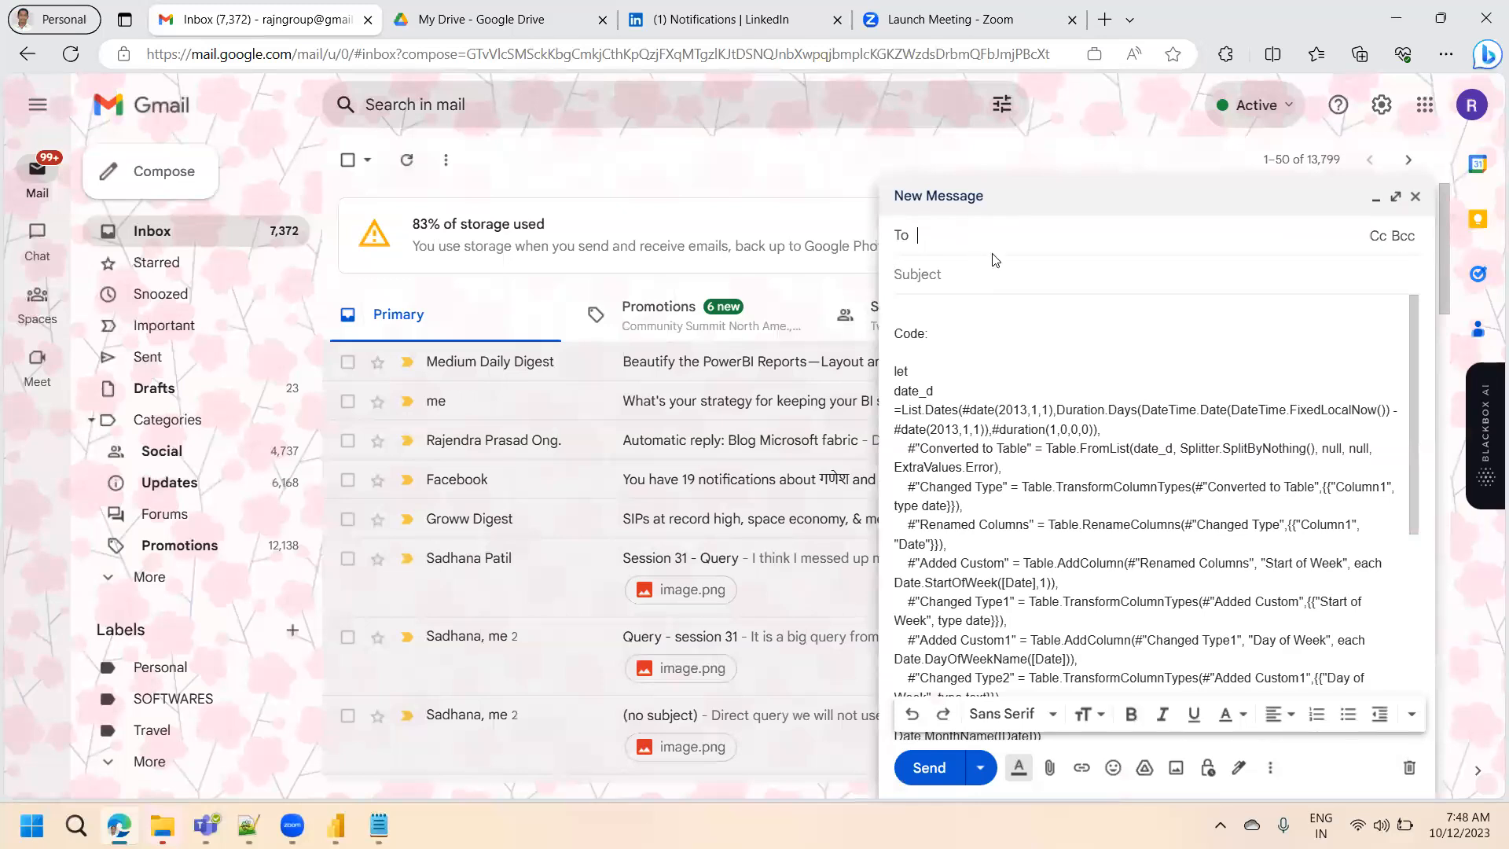
{"action": "left_click", "coordinate": [1403, 236]}
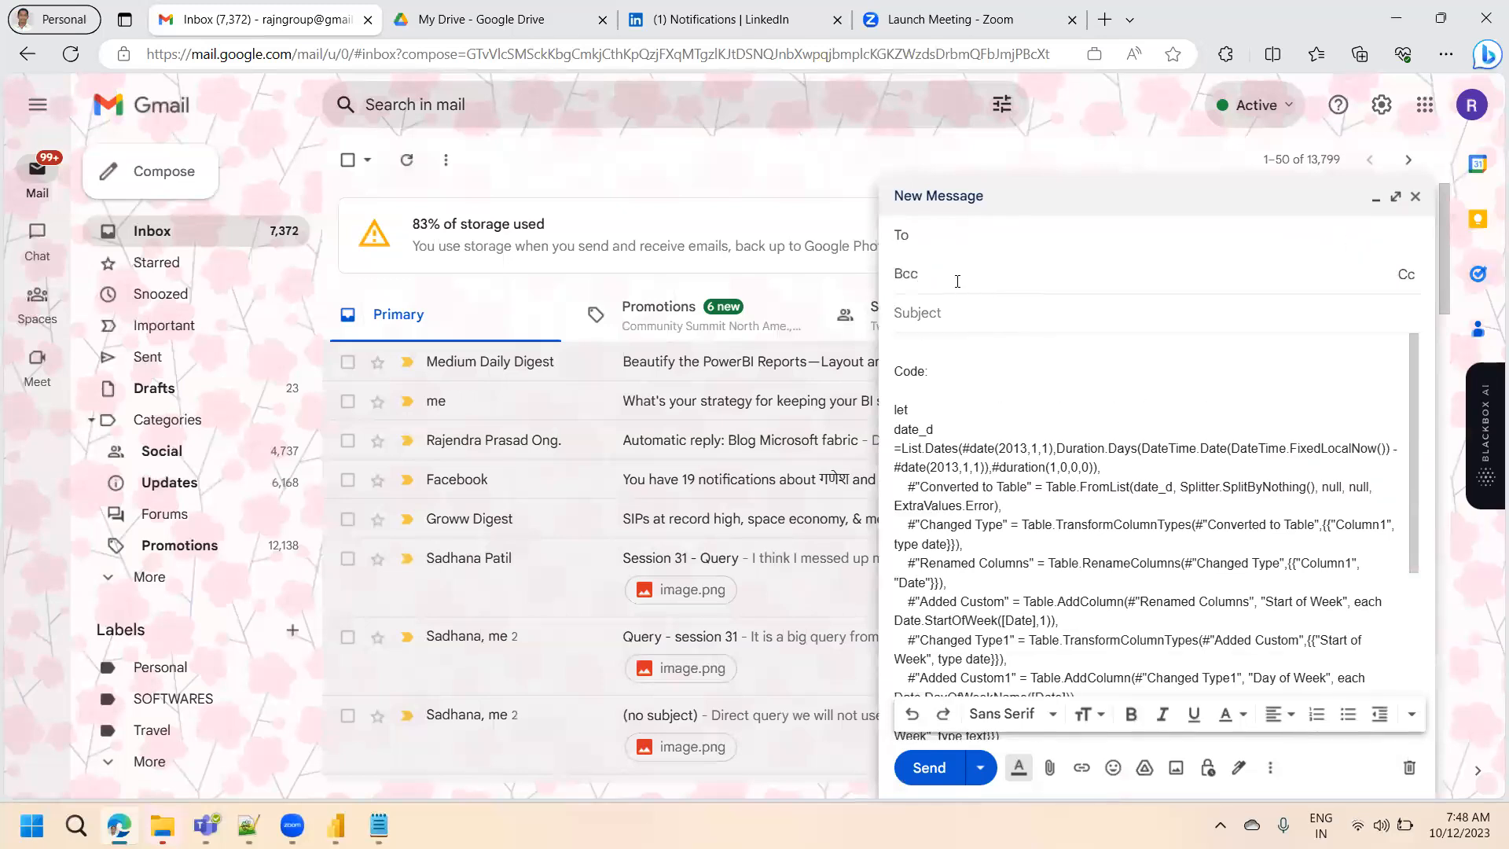
{"action": "key", "text": "ctrl+v"}
- Send the message with the sender's own address as the main recipient, and open the received copy
{"action": "left_click", "coordinate": [964, 229]}
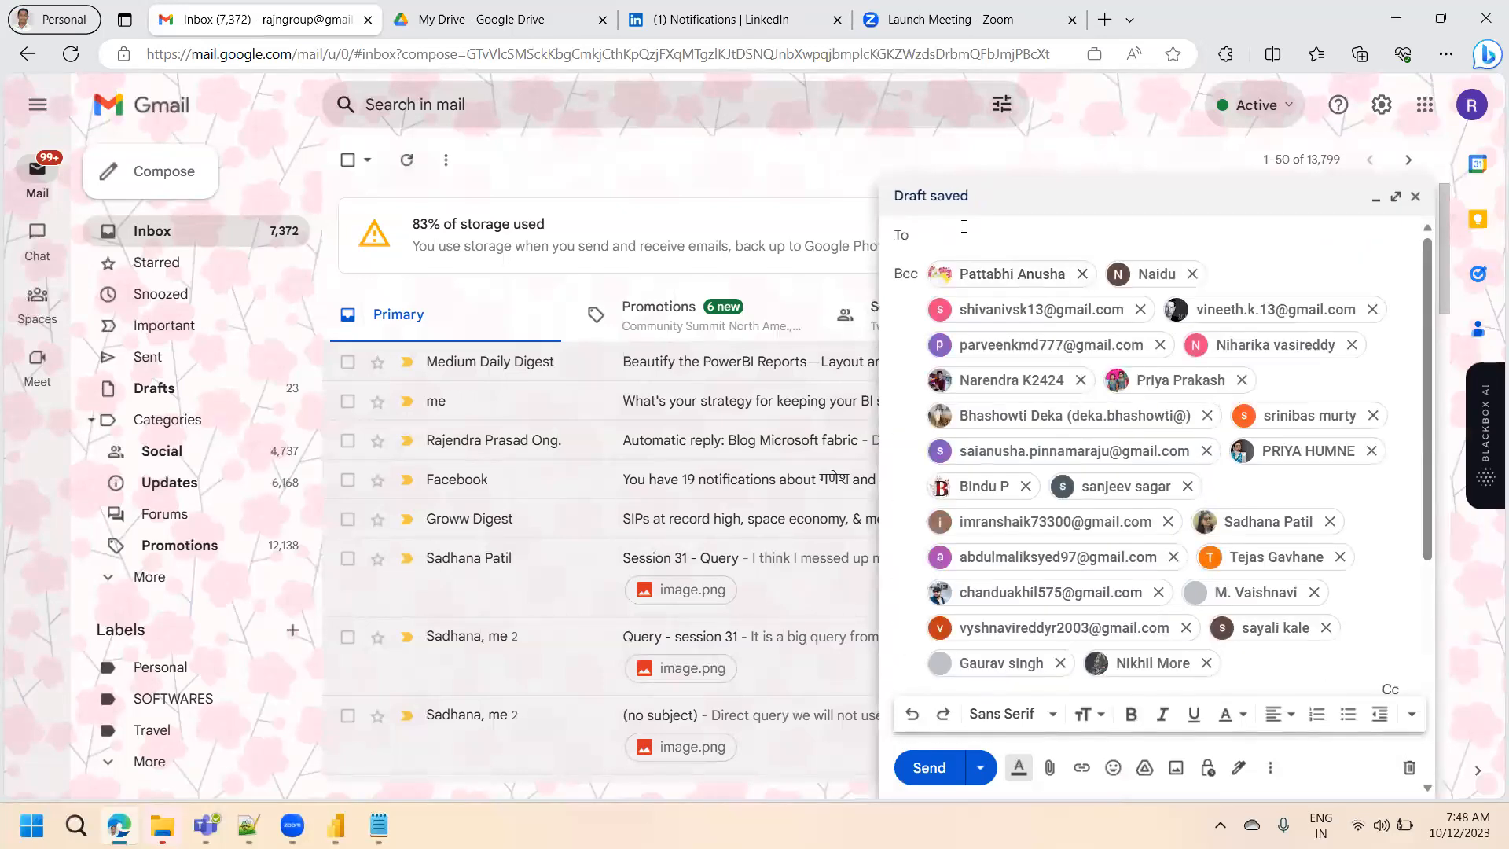
{"action": "type", "text": "RAJ"}
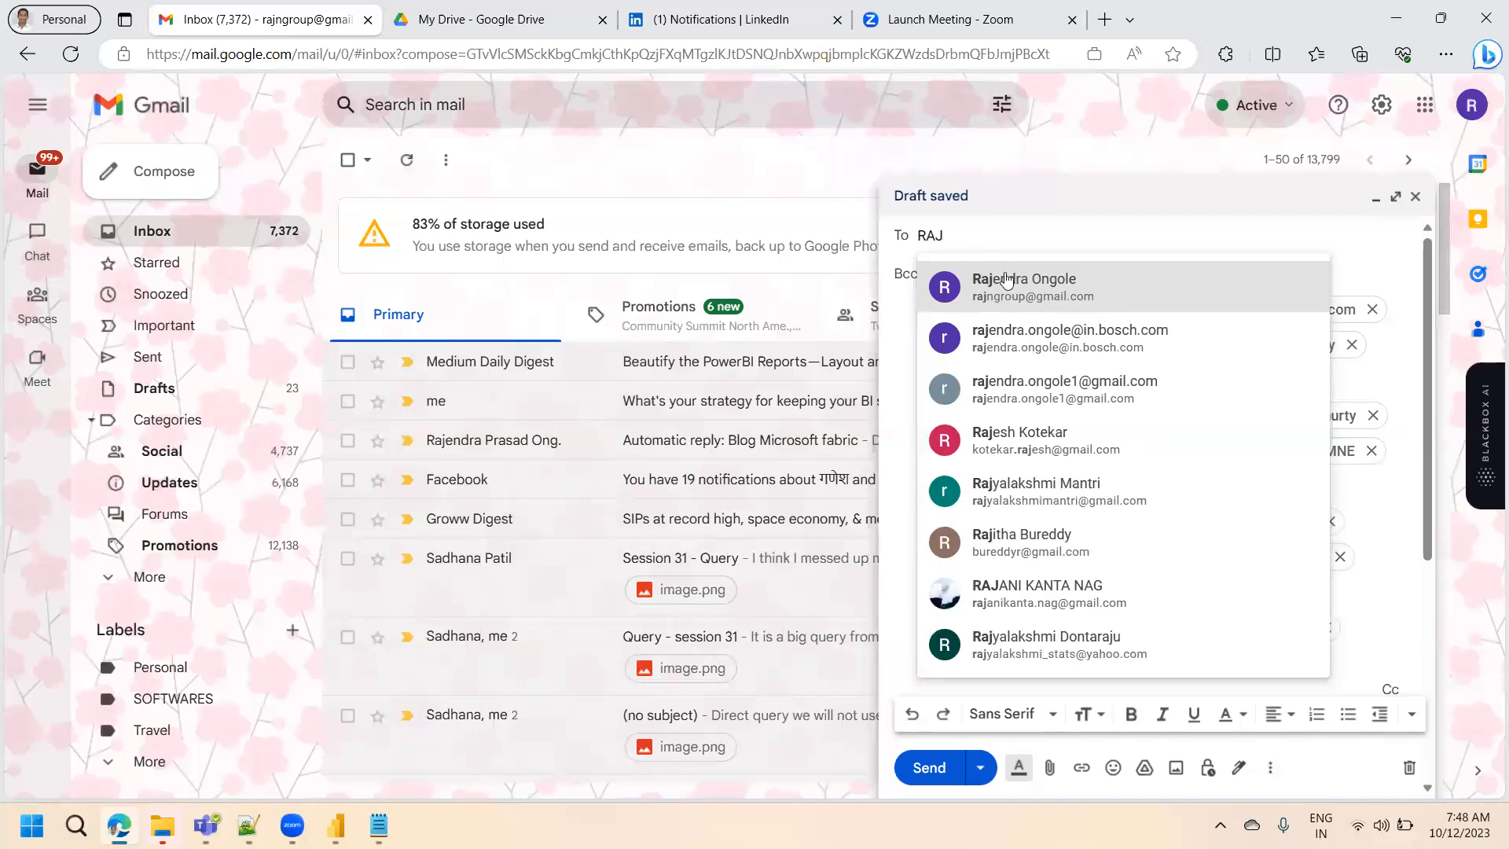
{"action": "left_click", "coordinate": [1008, 281]}
{"action": "left_click", "coordinate": [929, 767]}
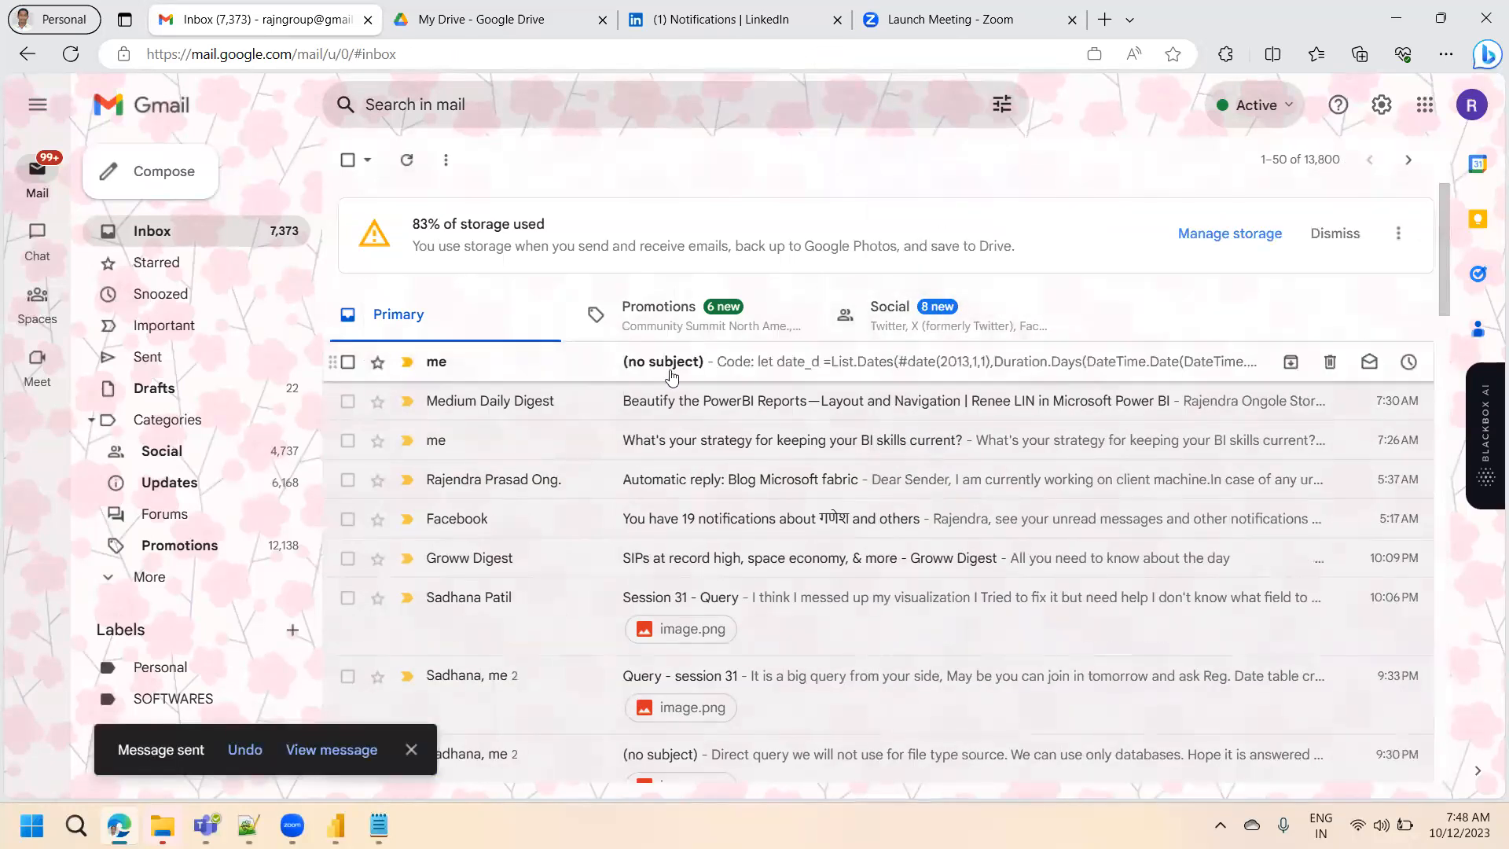
{"action": "left_click", "coordinate": [803, 369]}
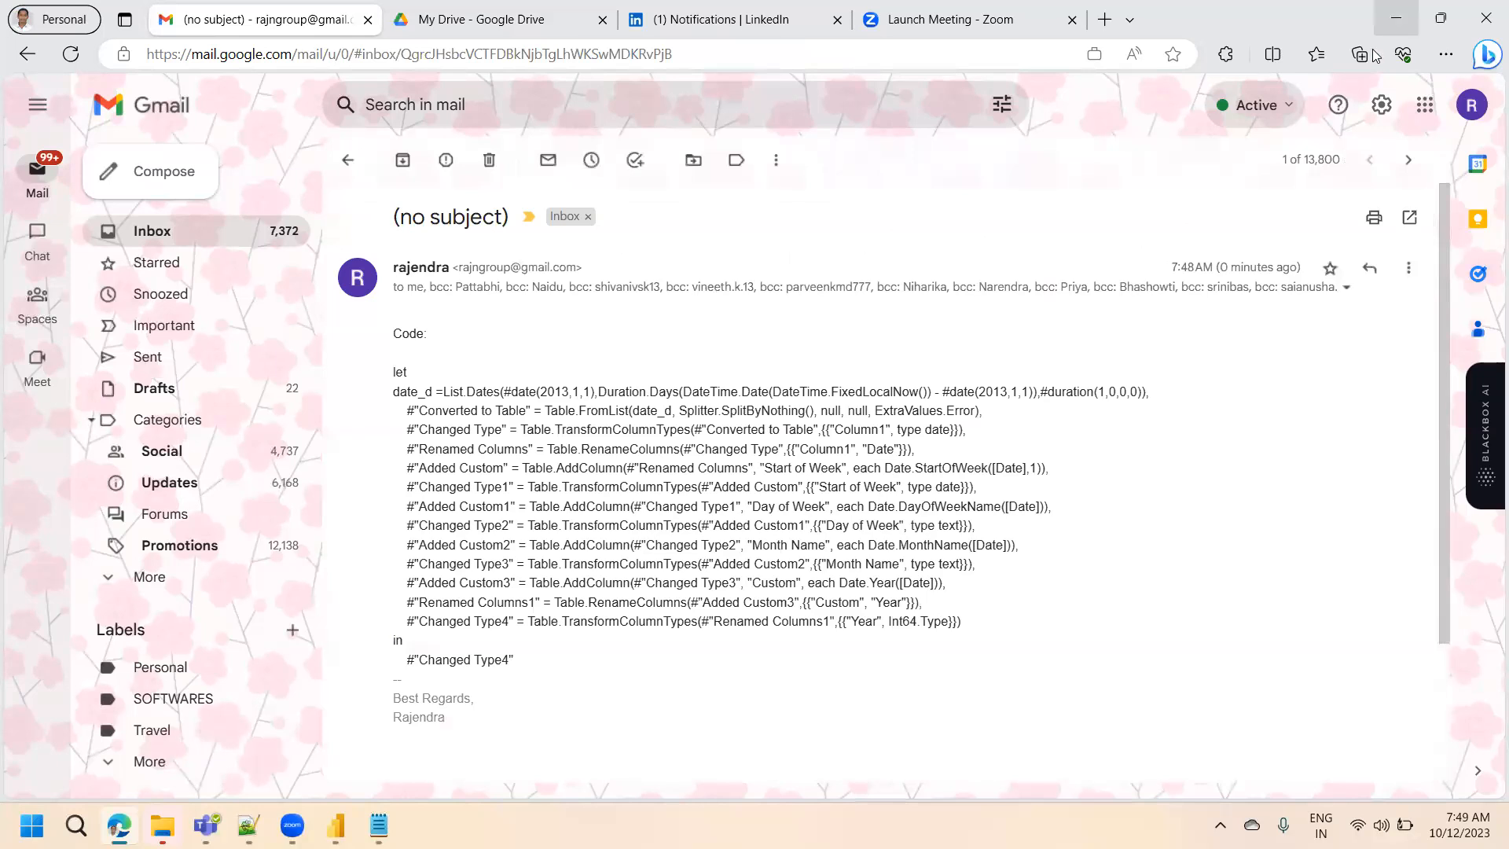
- Switch back to the Power Query Editor, close and apply the query changes, and show the rows of the Date_M2 table
{"action": "left_click", "coordinate": [1396, 18]}
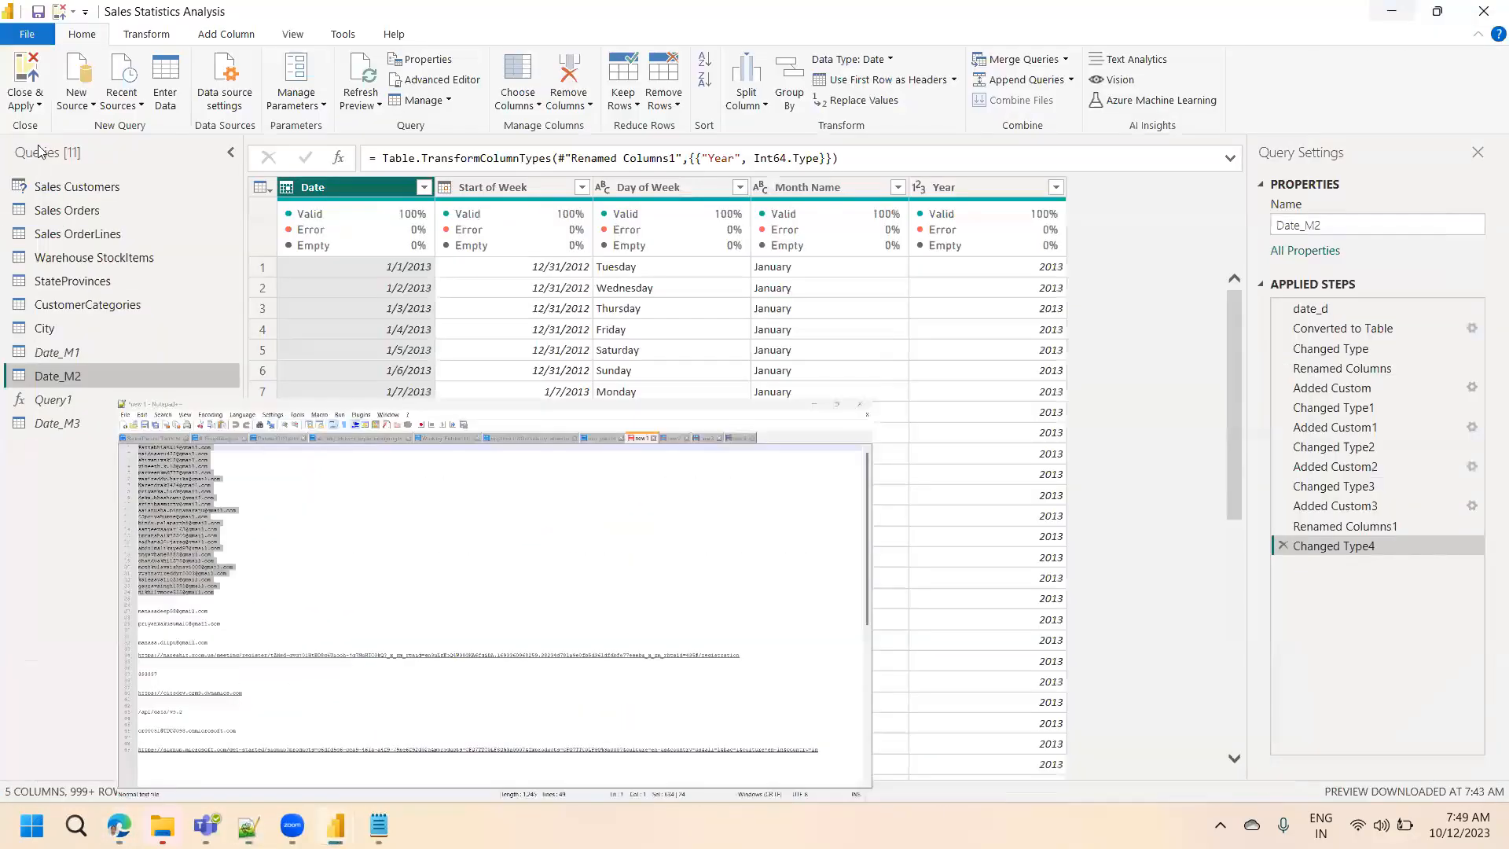
{"action": "left_click", "coordinate": [37, 105]}
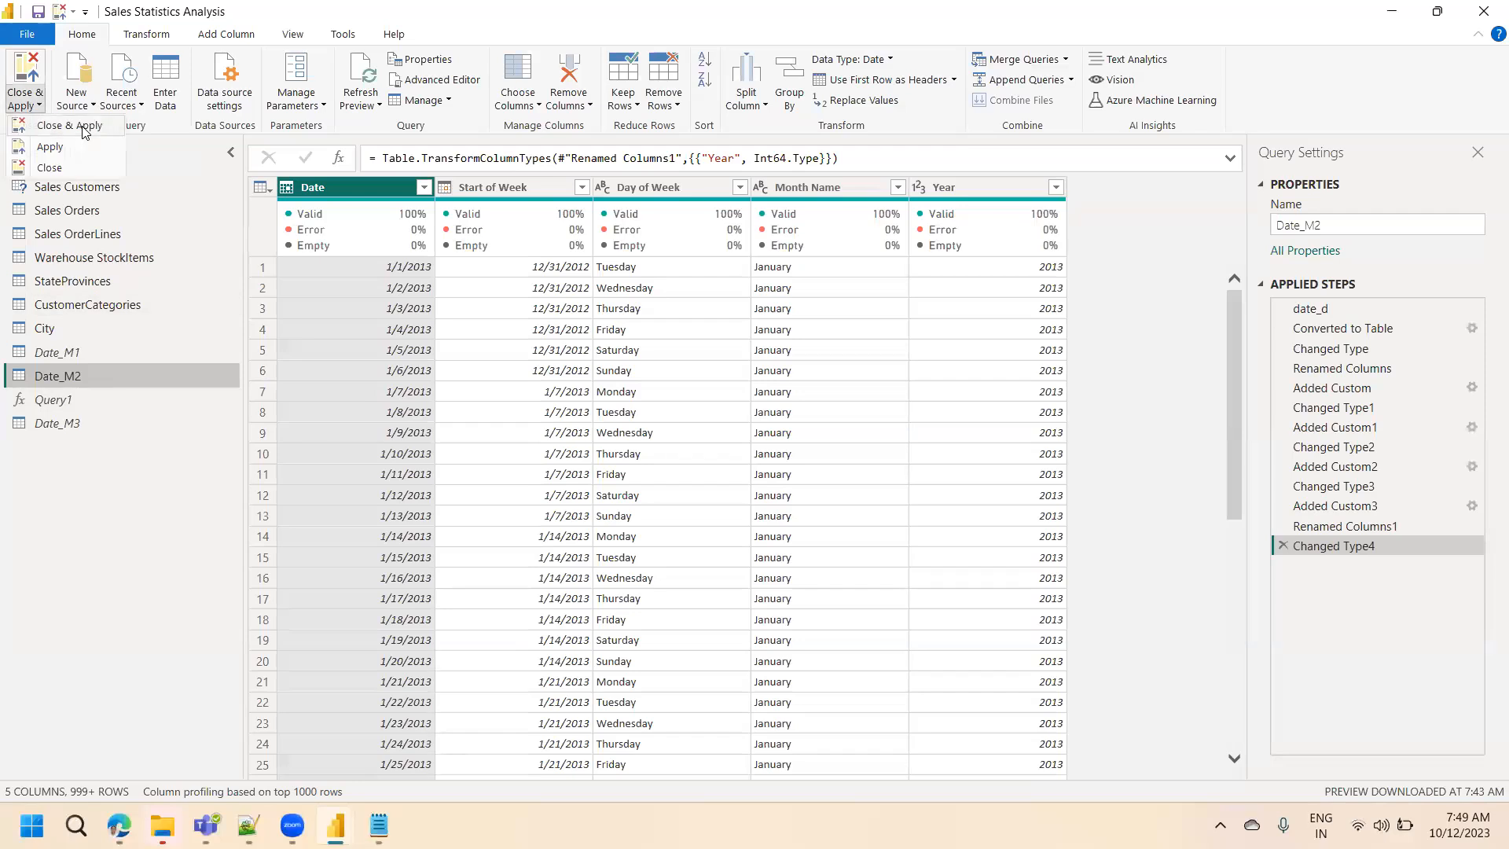
{"action": "left_click", "coordinate": [85, 132]}
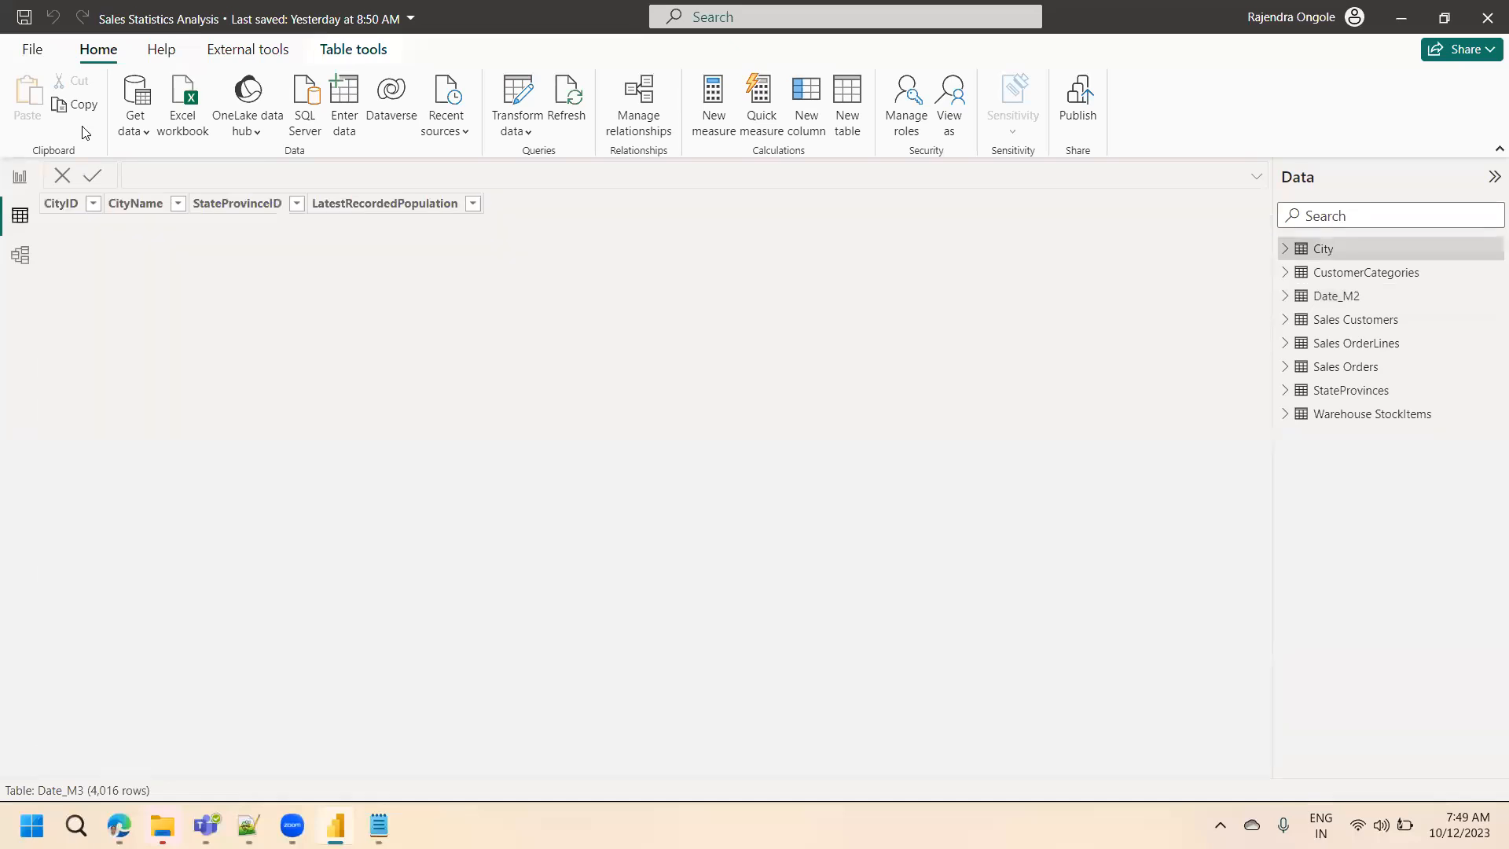
{"action": "left_click", "coordinate": [1340, 304]}
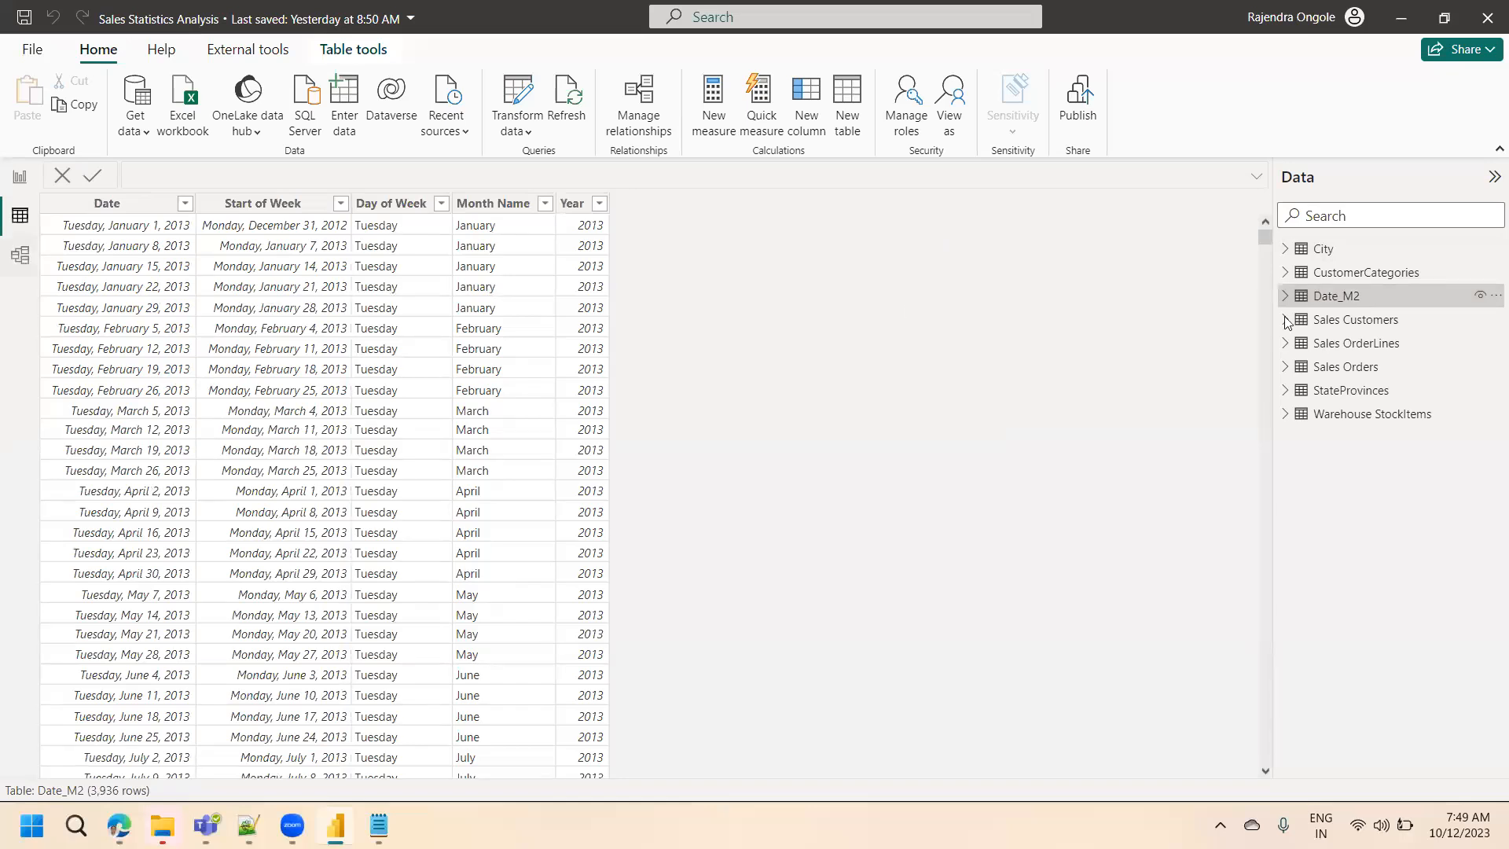
- Move the Date_M2 table in the model diagram to the free space below Sales Customers, beside Sales OrderLines
{"action": "left_click", "coordinate": [20, 255]}
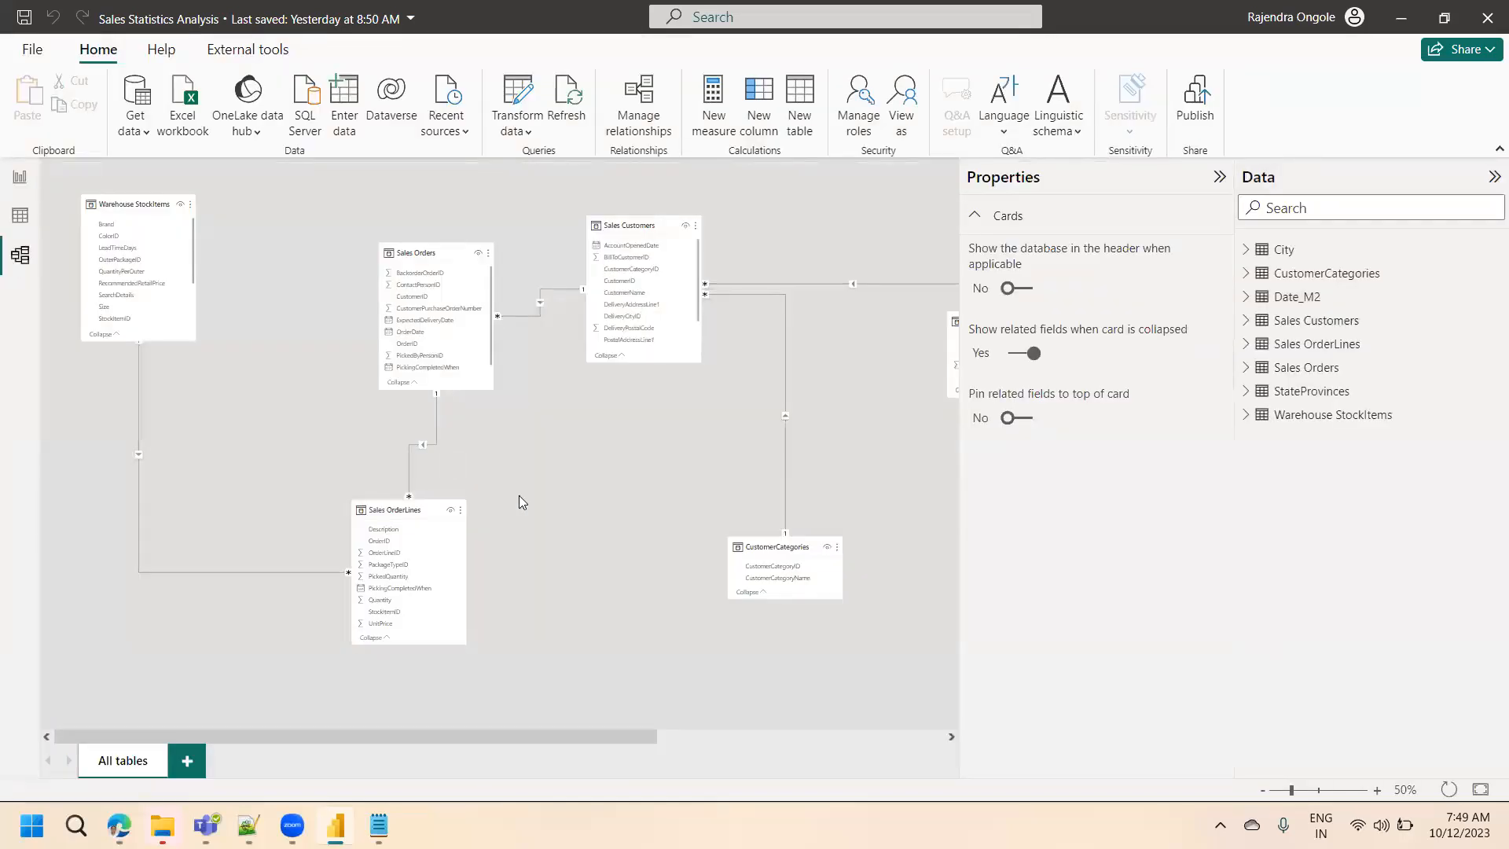
{"action": "left_click_drag", "start_coordinate": [597, 736], "coordinate": [866, 718]}
{"action": "left_click_drag", "start_coordinate": [811, 383], "coordinate": [338, 450]}
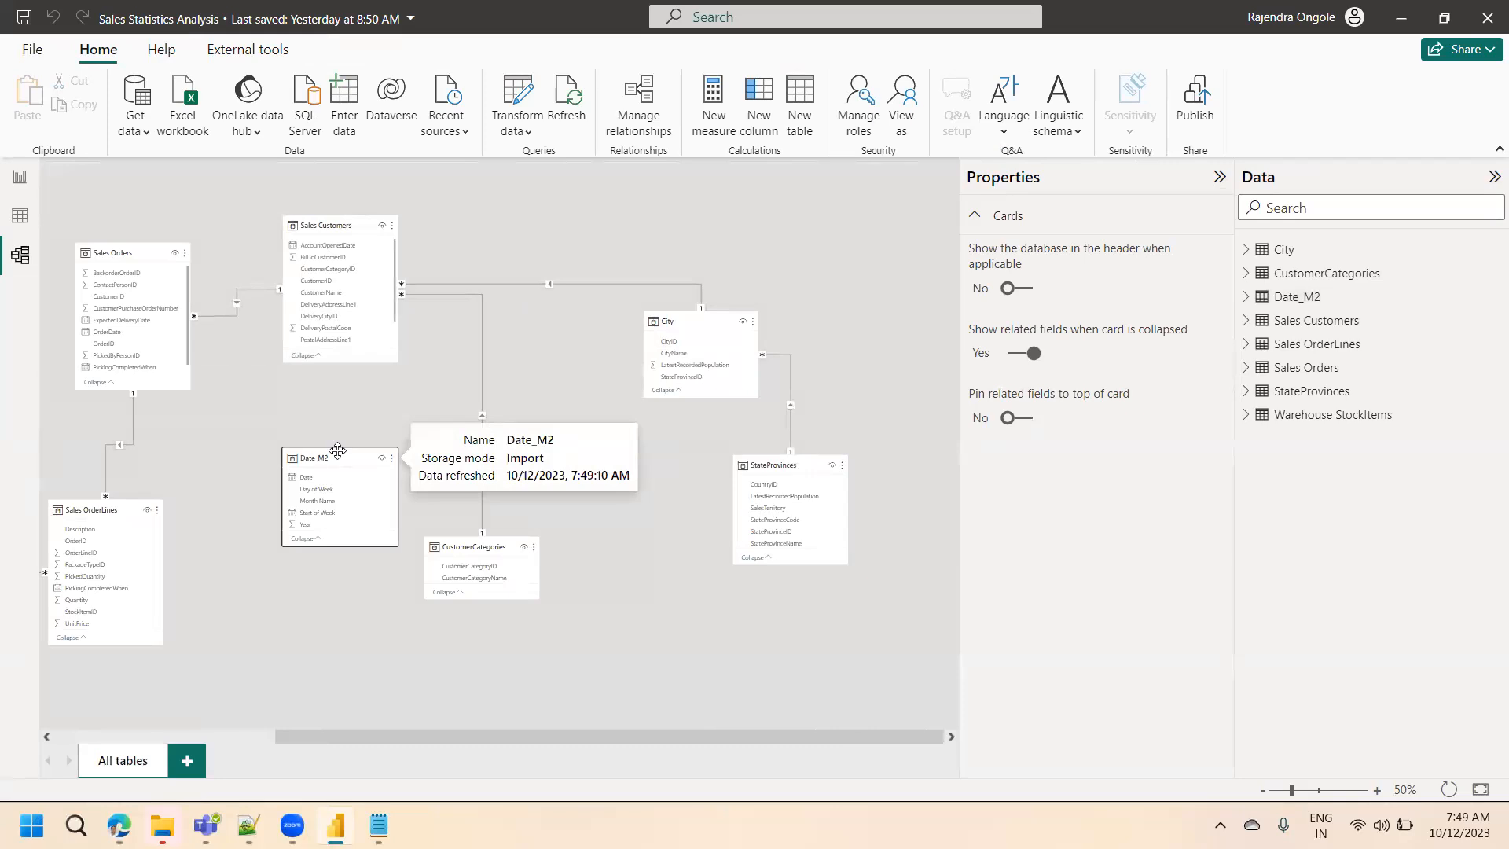
- Look over the Phase2 report page, the Date_M2 rows and the unconnected Date_M2 table in the model diagram
{"action": "left_click", "coordinate": [18, 180]}
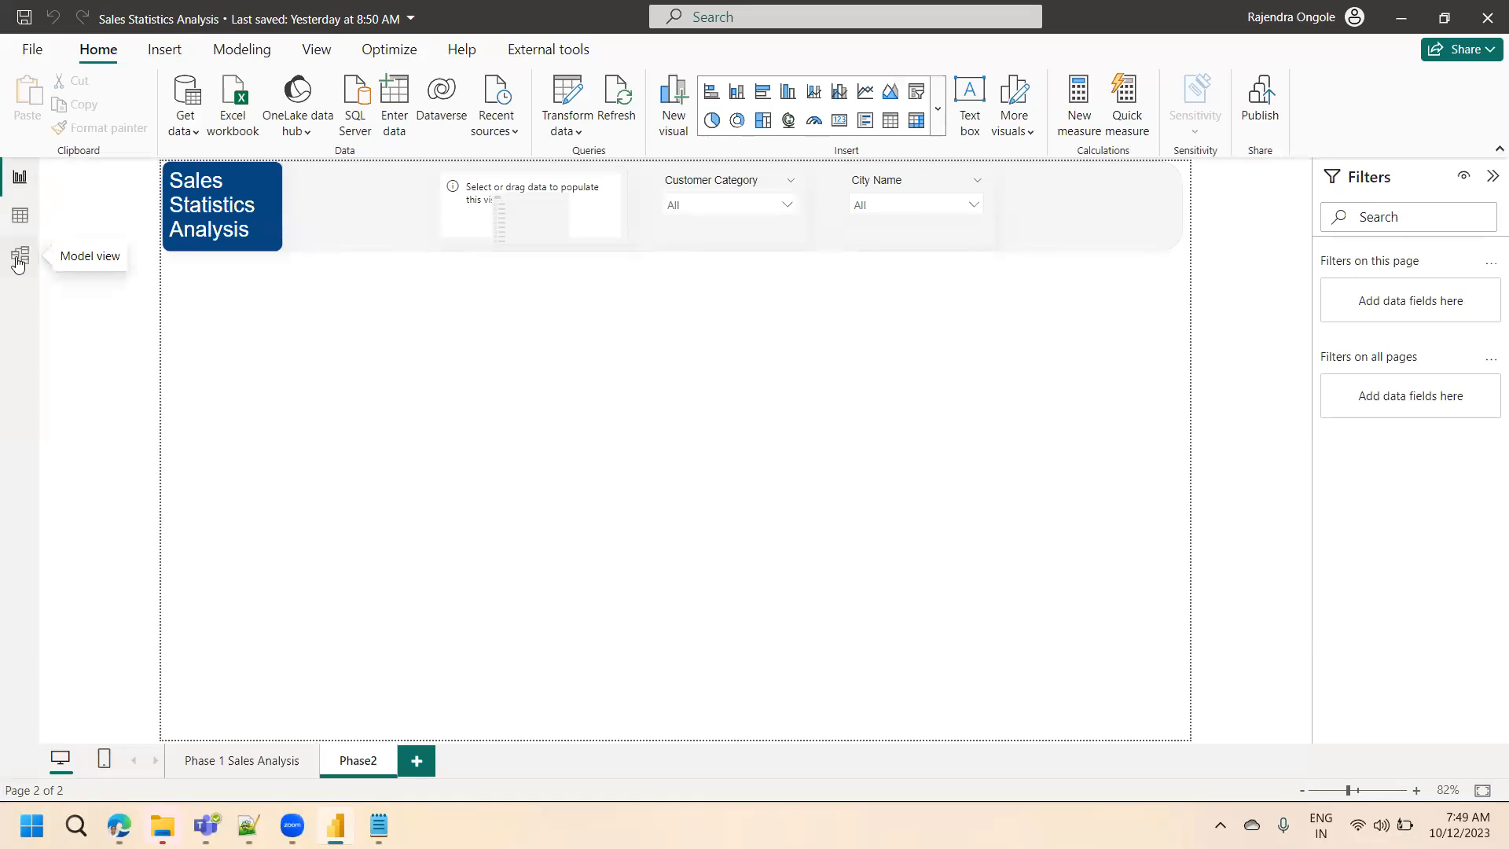
{"action": "left_click", "coordinate": [20, 218]}
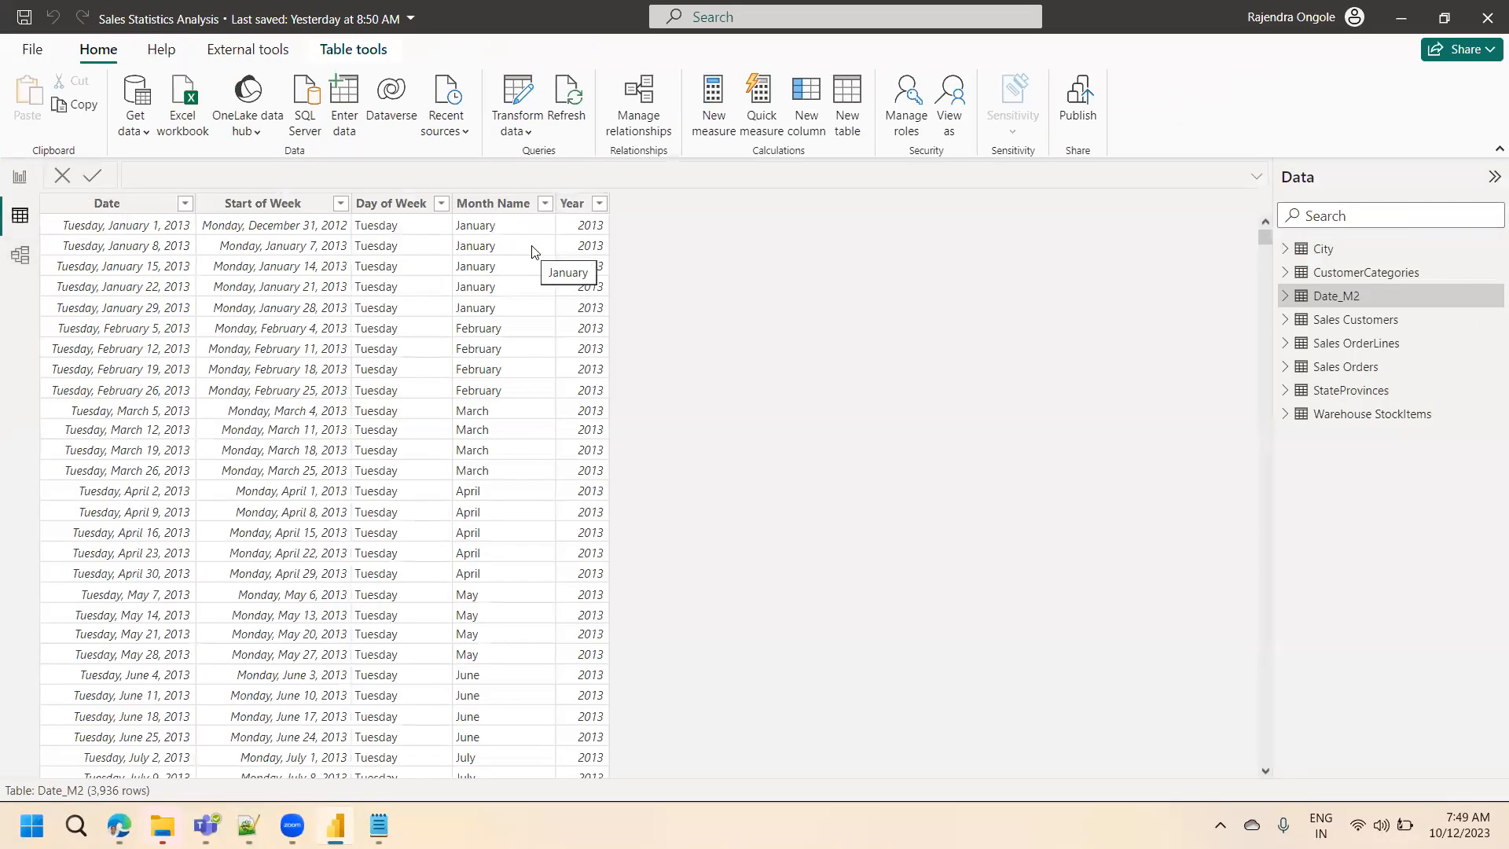
{"action": "left_click", "coordinate": [22, 259]}
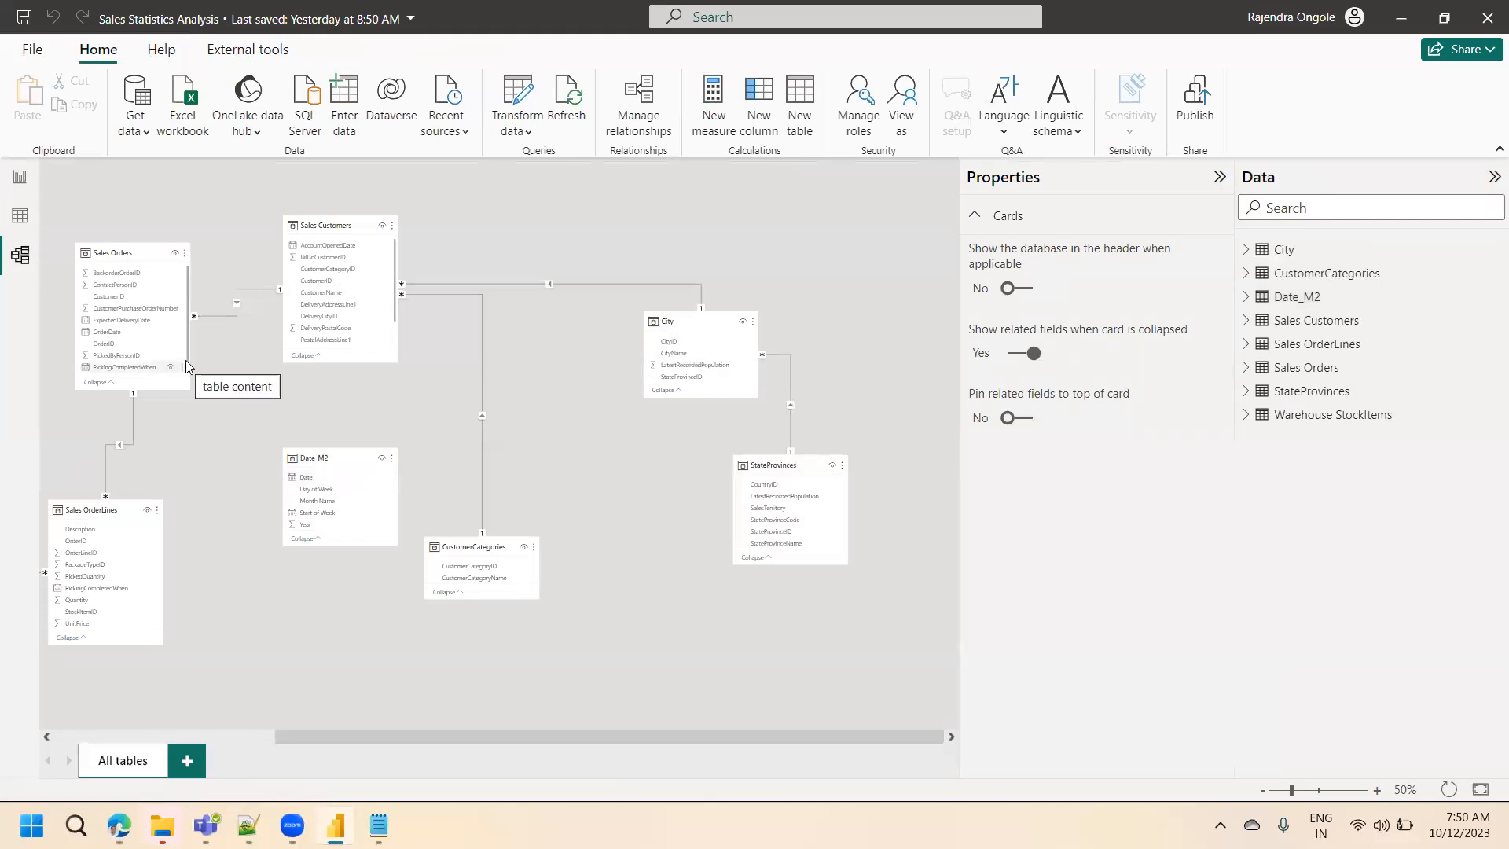
{"action": "left_click", "coordinate": [21, 178]}
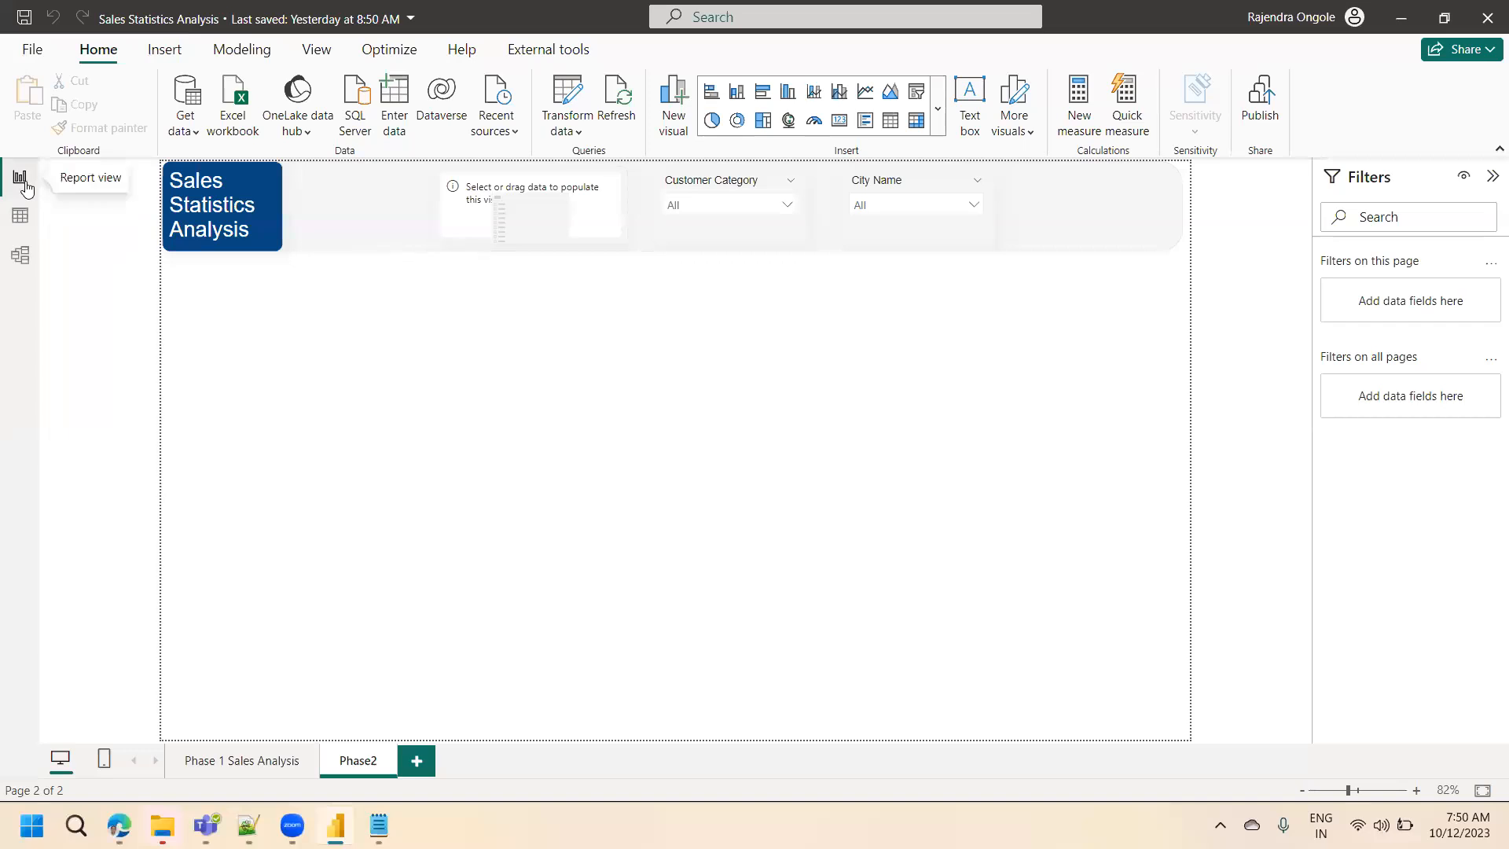
{"action": "left_click", "coordinate": [22, 256]}
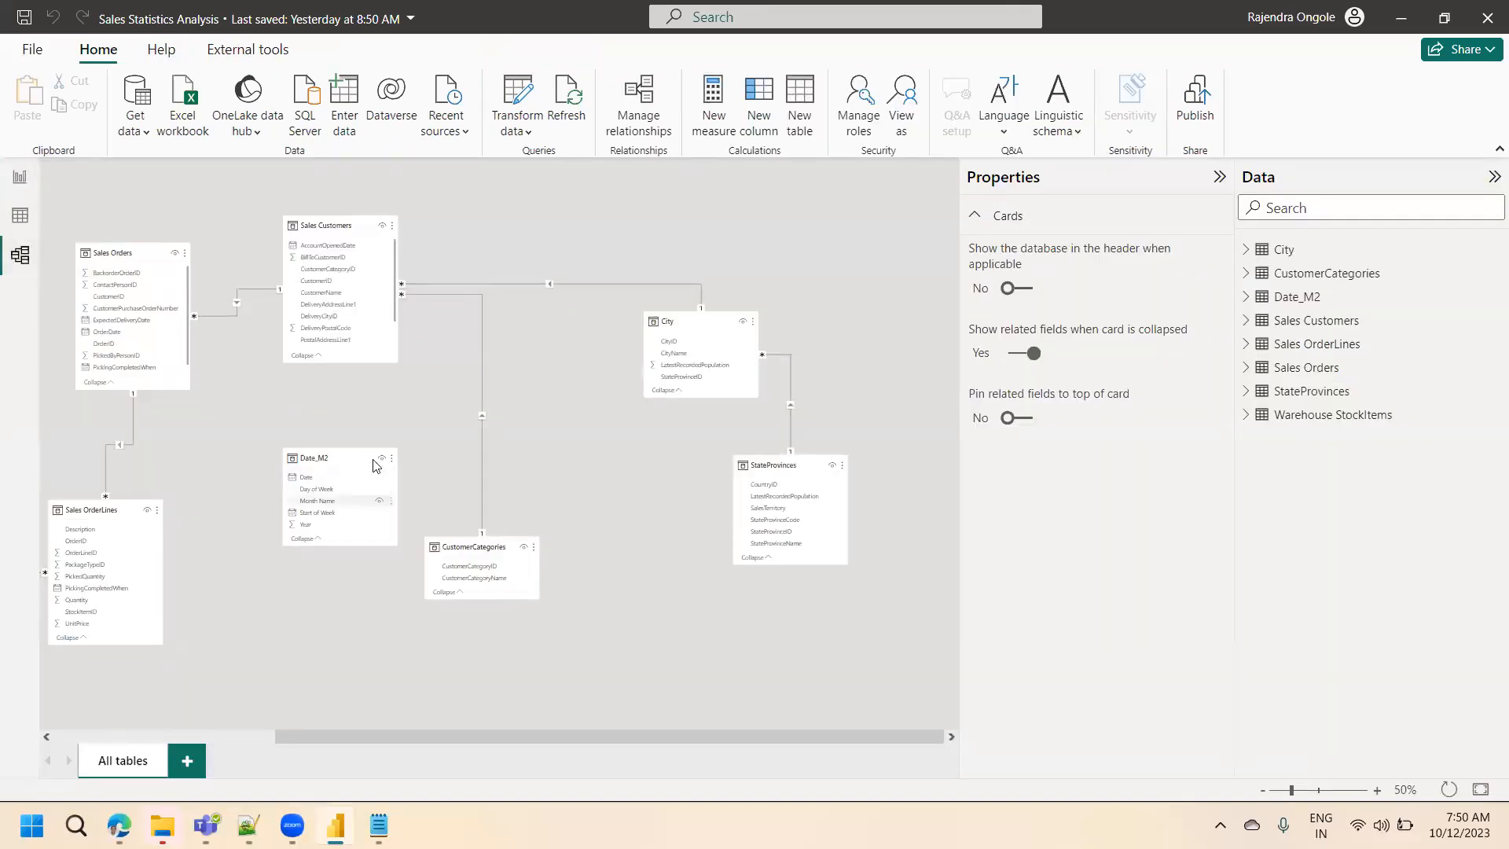
- Create an active many-to-one relationship with single cross-filter direction from OrderDate in Sales Orders to Date in Date_M2
{"action": "left_click", "coordinate": [664, 110]}
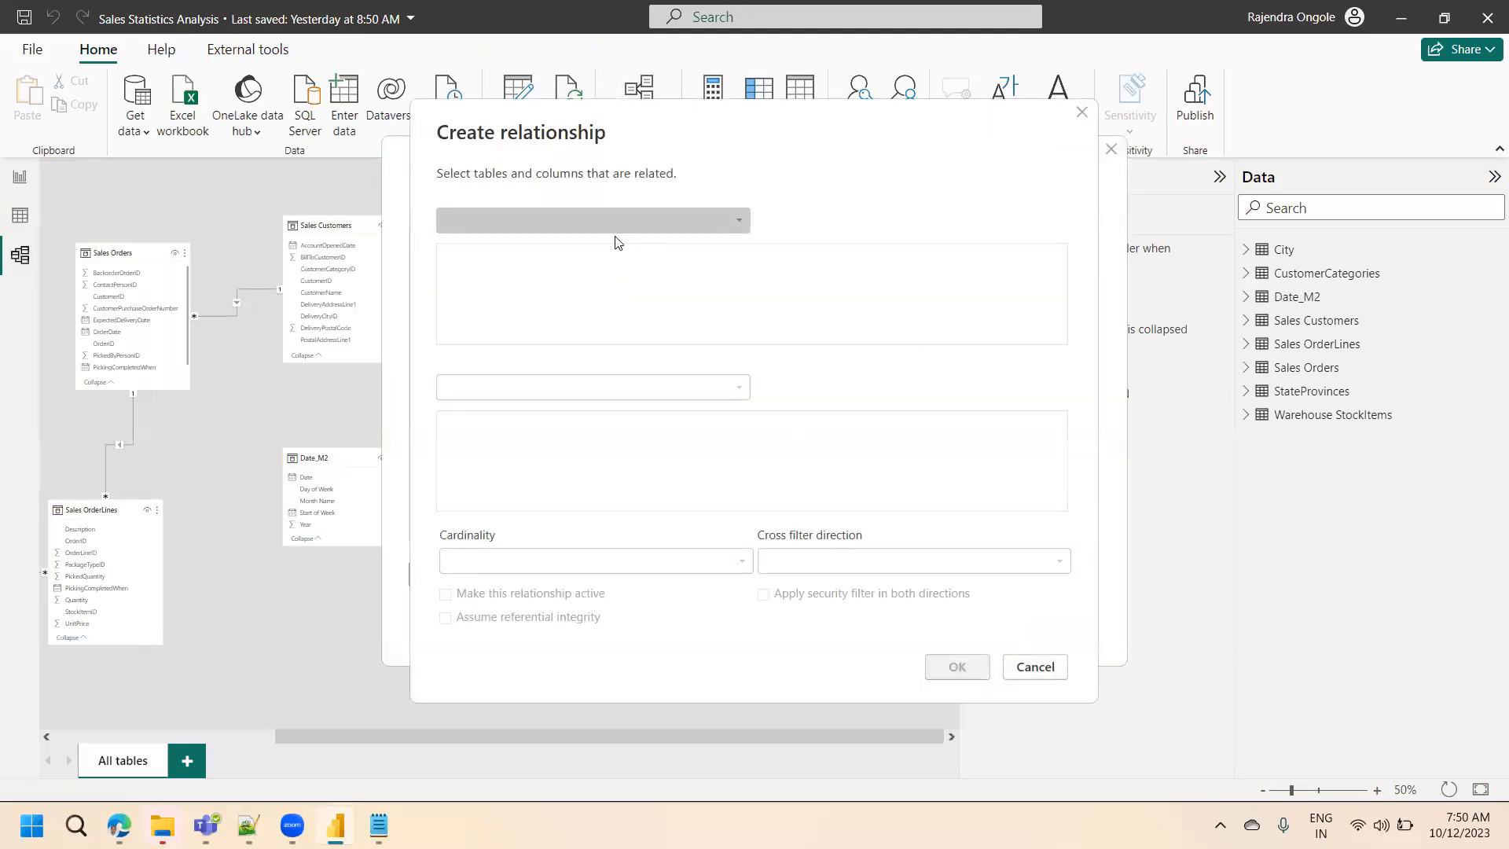
{"action": "left_click", "coordinate": [613, 221]}
{"action": "left_click", "coordinate": [493, 341]}
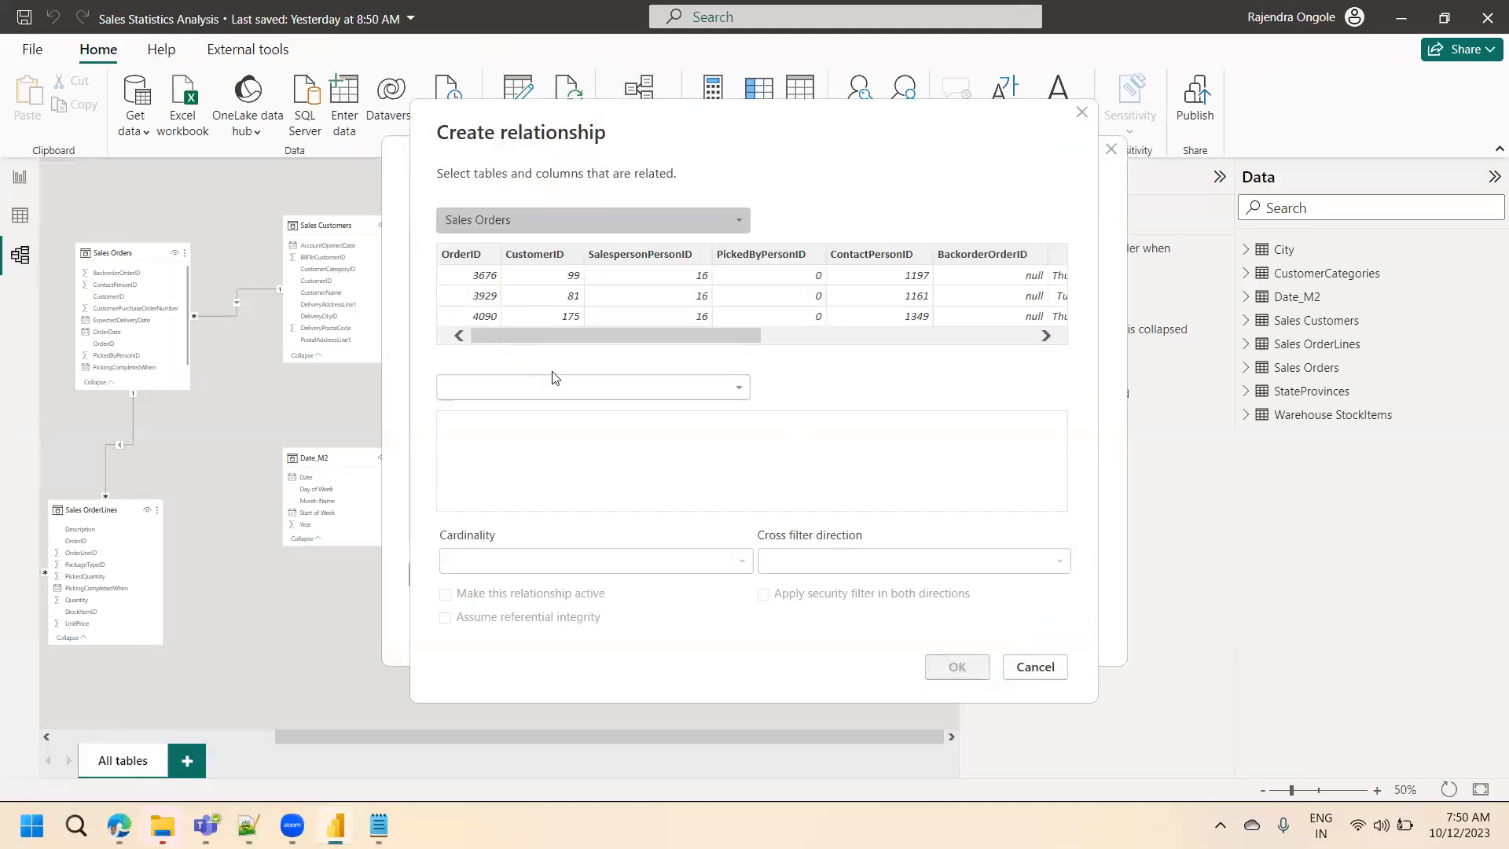
{"action": "left_click", "coordinate": [547, 393]}
{"action": "left_click", "coordinate": [501, 445]}
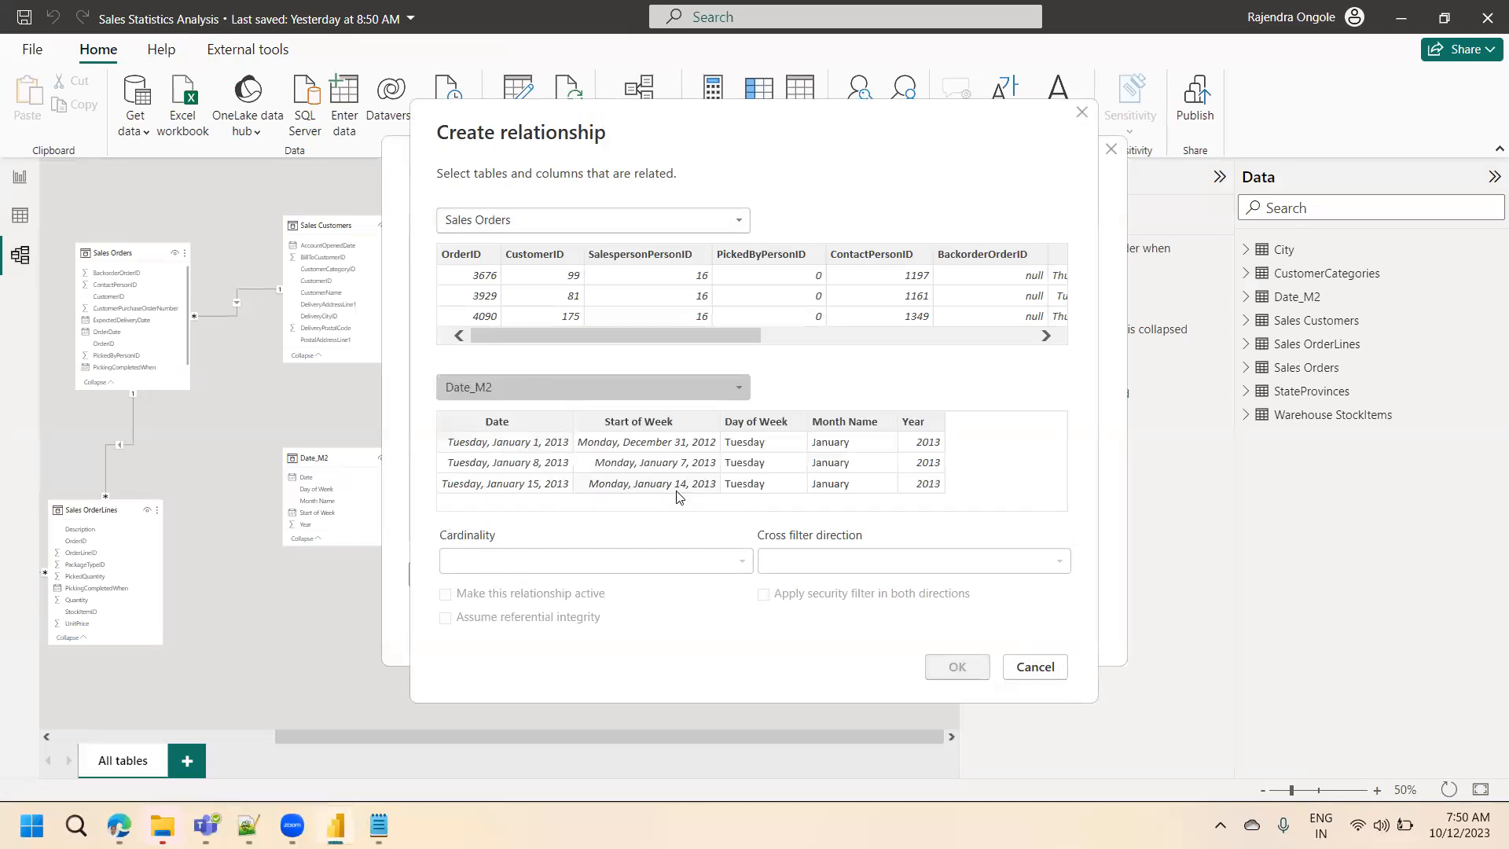
{"action": "left_click", "coordinate": [522, 426]}
{"action": "left_click_drag", "start_coordinate": [702, 341], "coordinate": [902, 338]}
{"action": "left_click", "coordinate": [702, 260]}
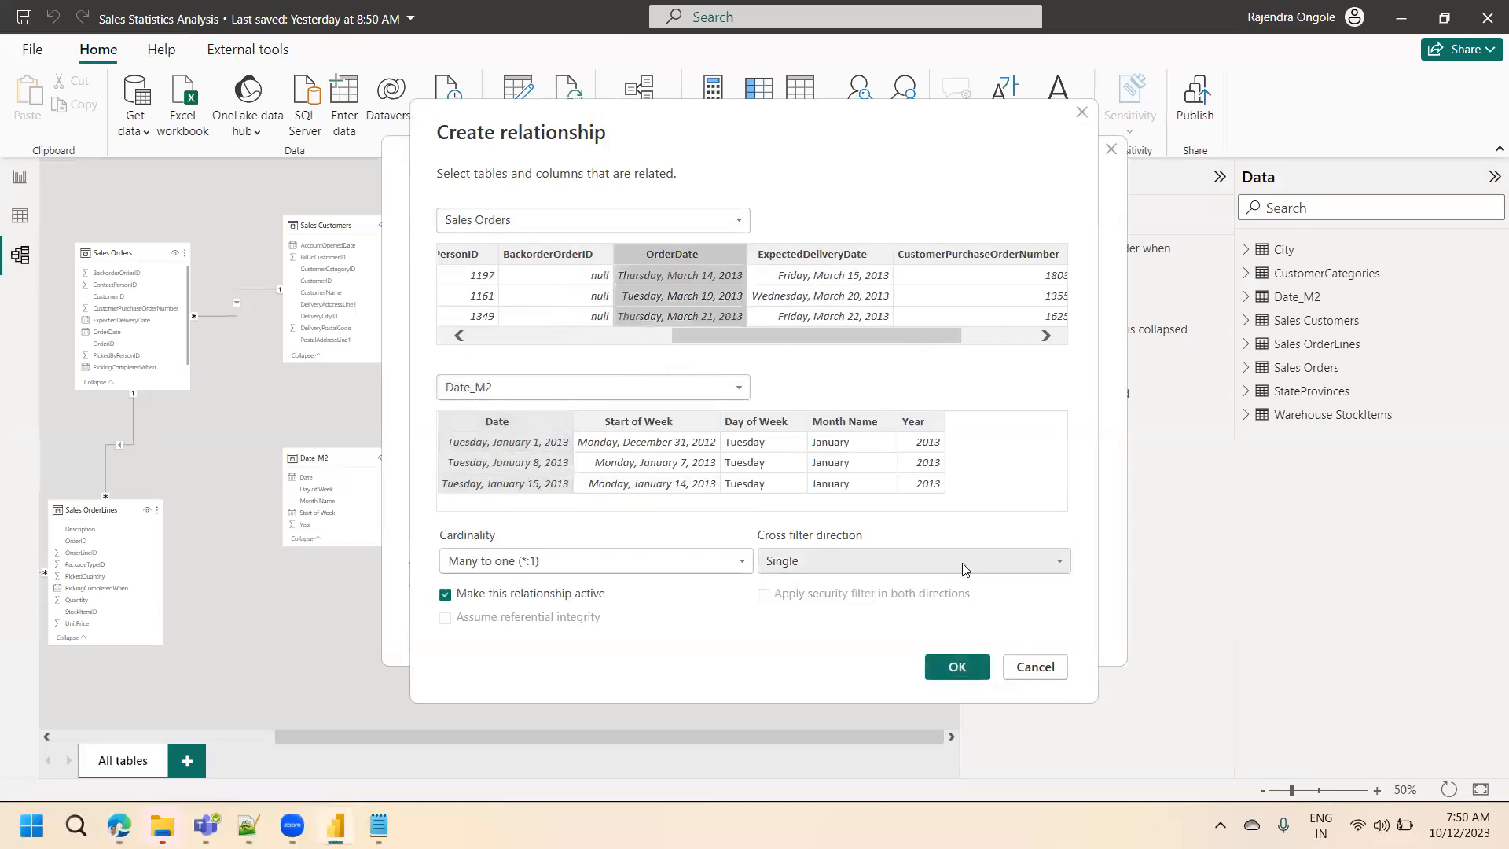
{"action": "left_click", "coordinate": [975, 664]}
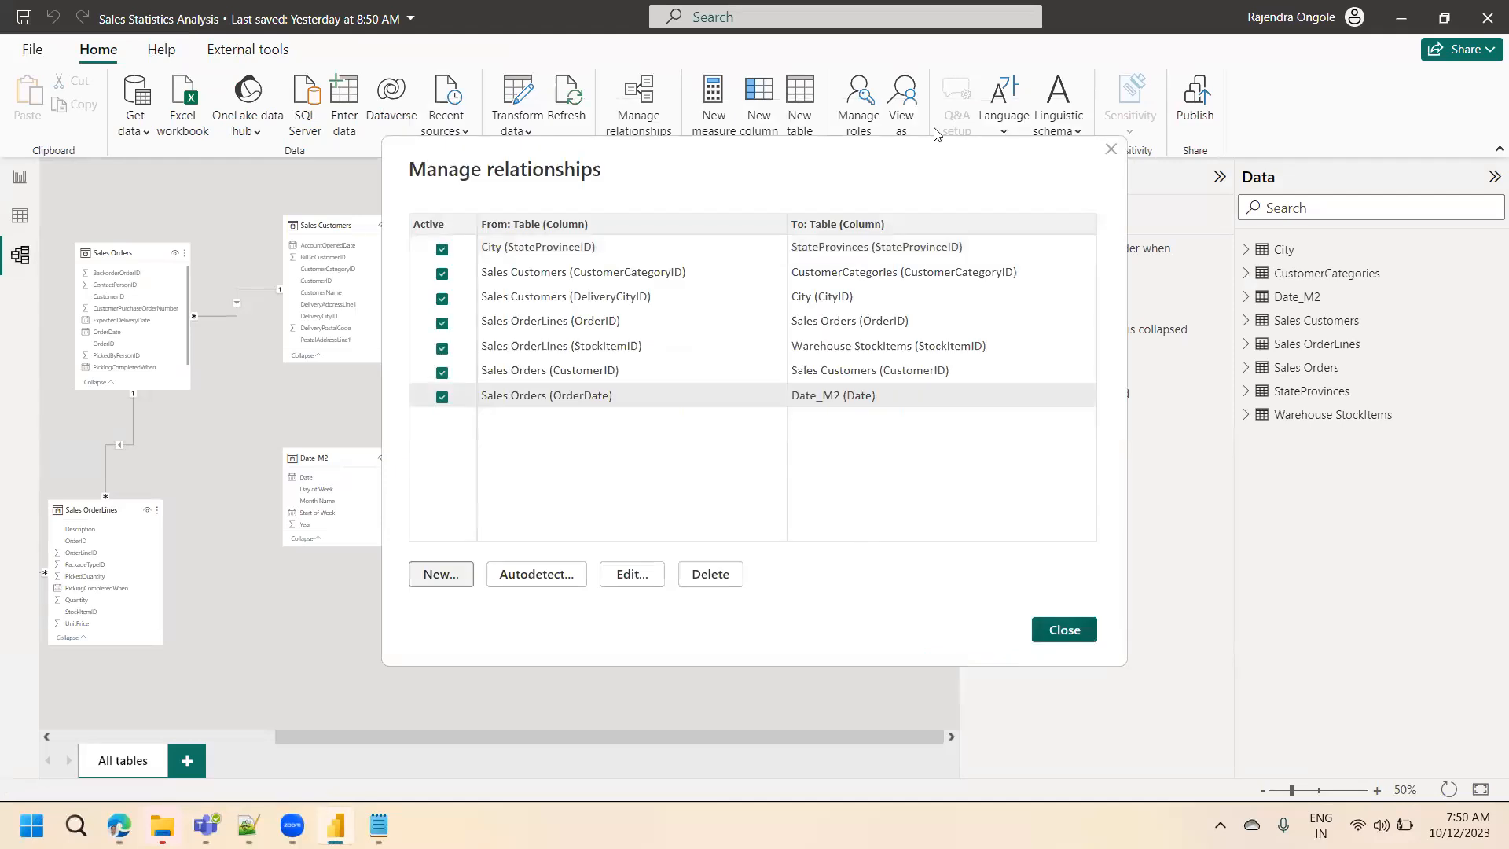
{"action": "key", "text": "Escape"}
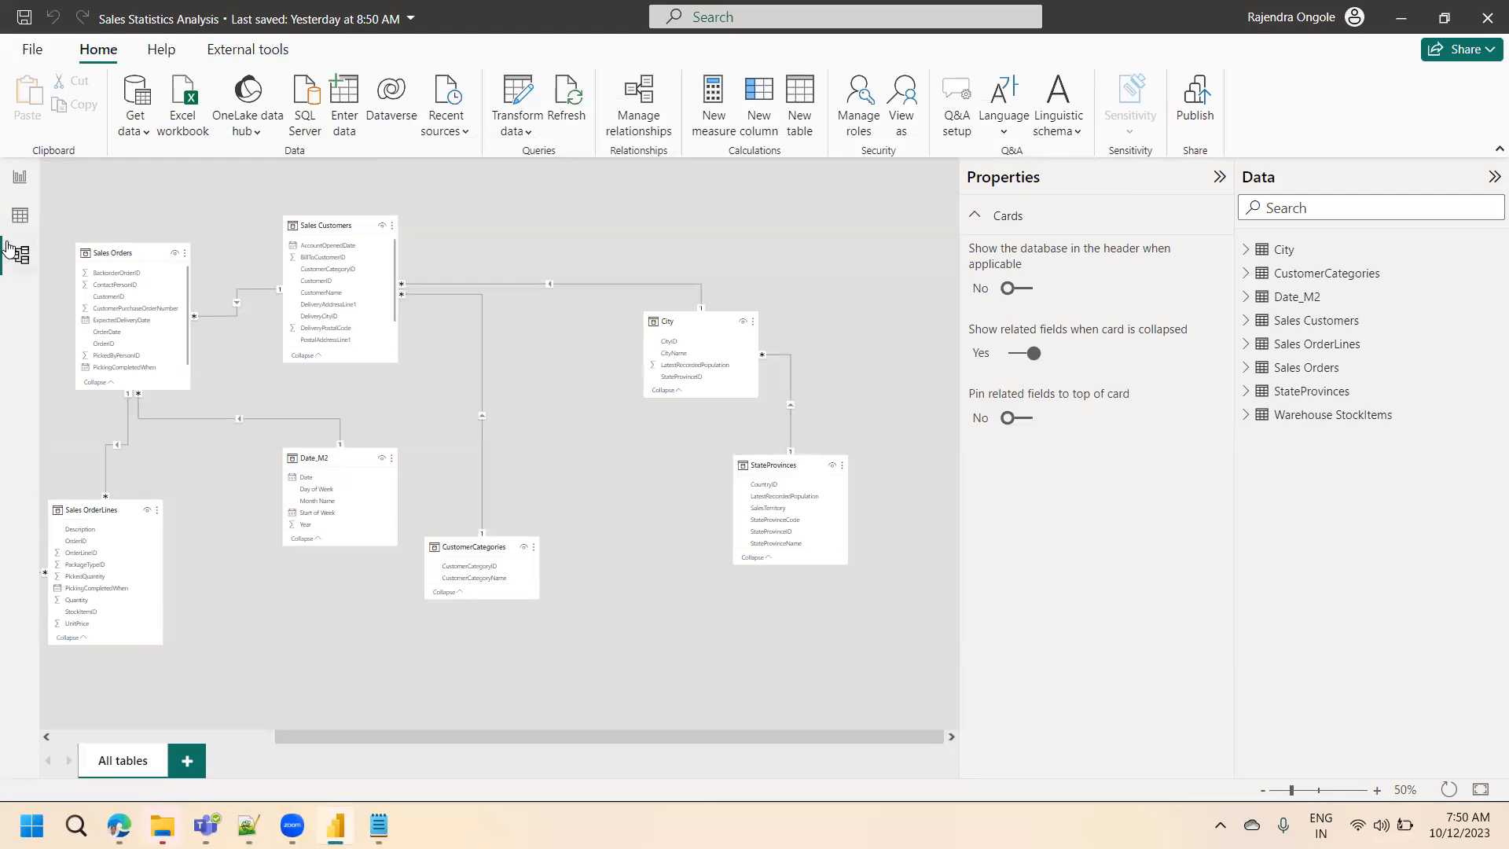
- Check the Phase2 report page, then collapse the model diagram's Properties and Data panes and enlarge the diagram to 60%
{"action": "left_click", "coordinate": [19, 187]}
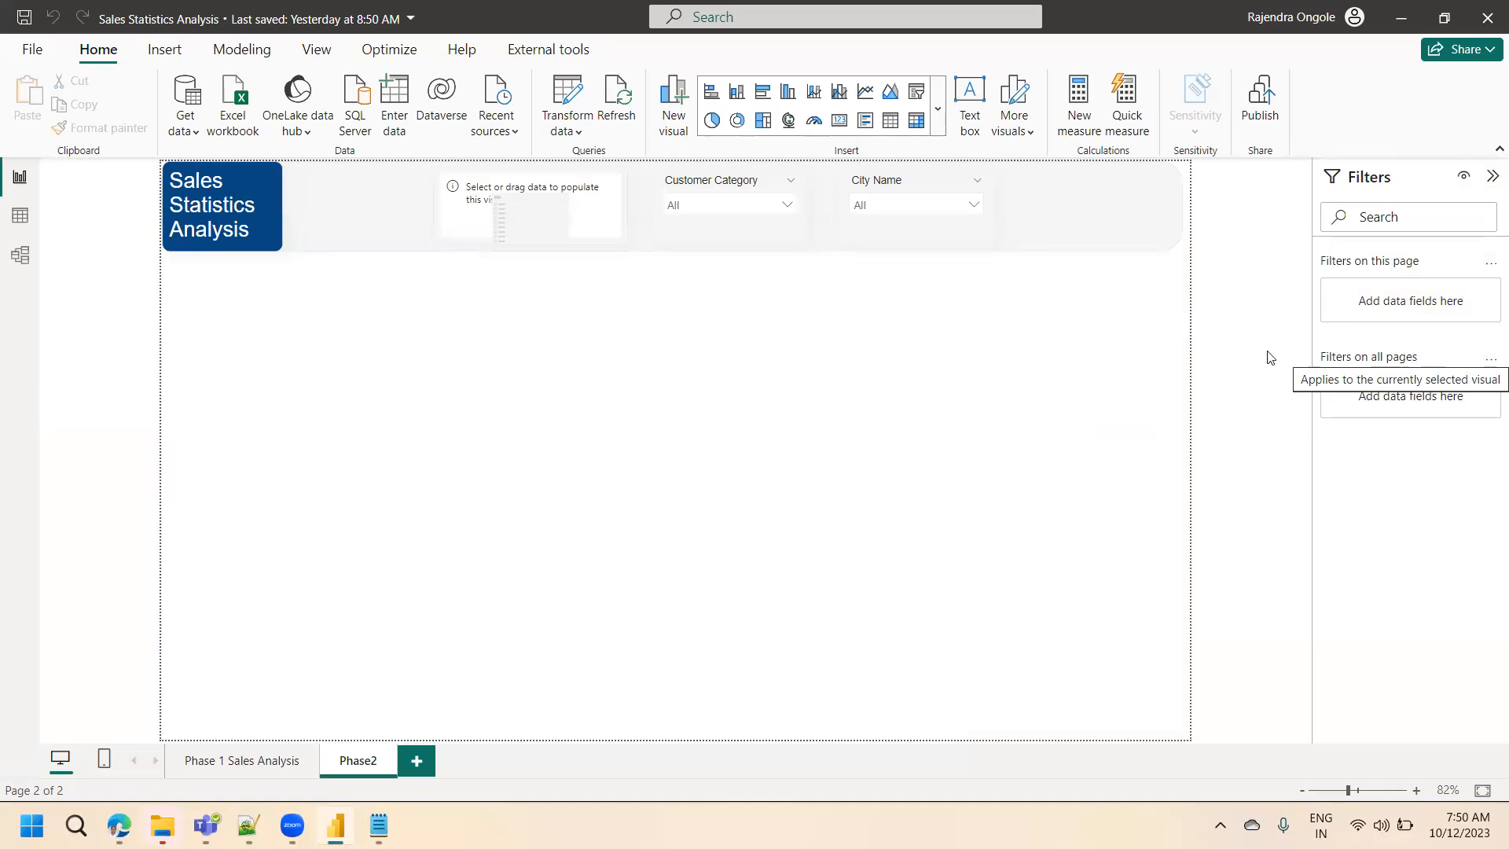
{"action": "left_click", "coordinate": [20, 255]}
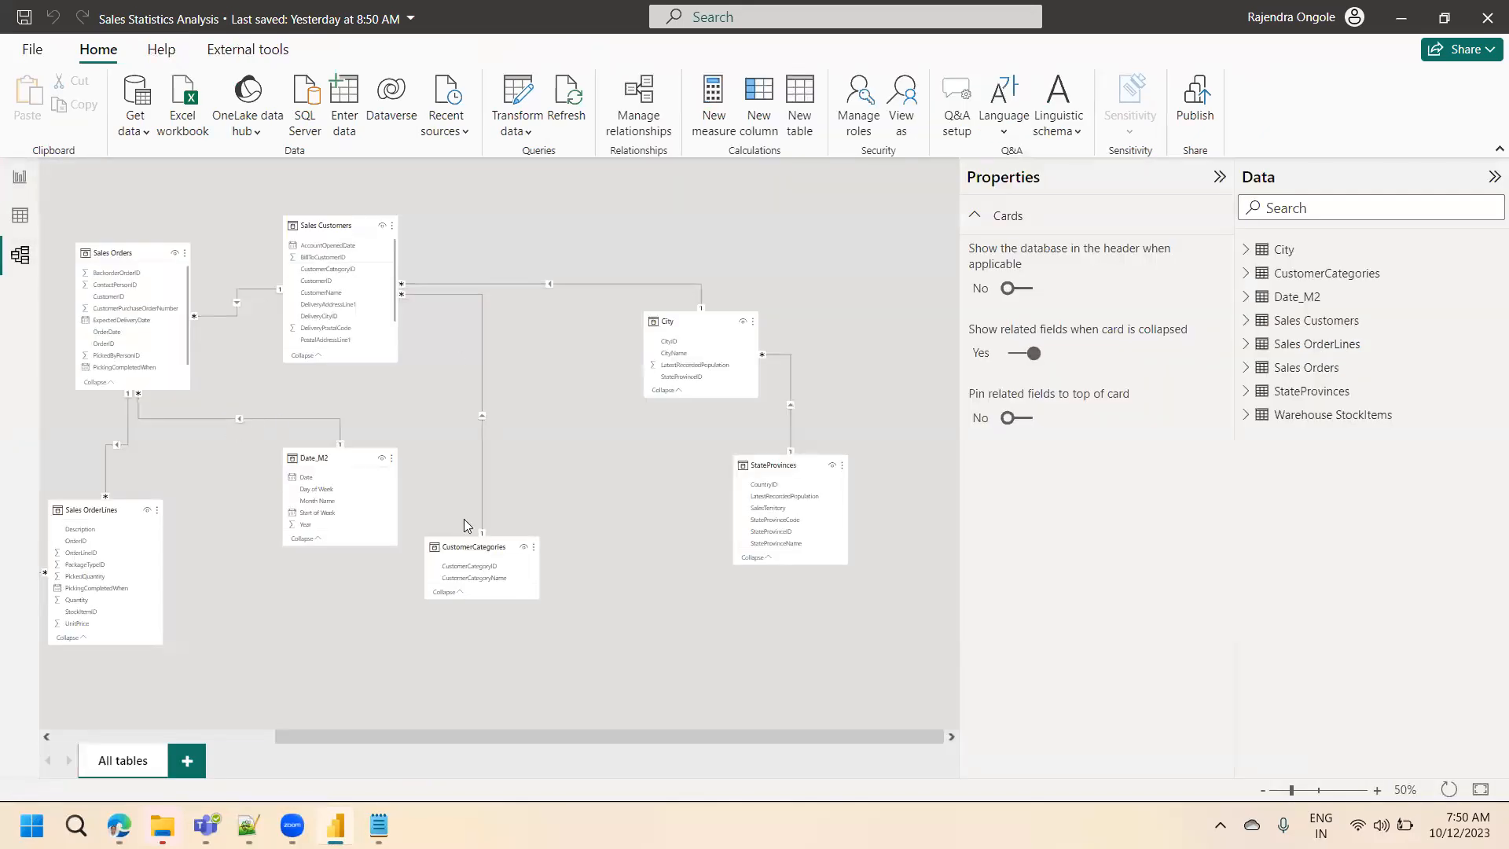
{"action": "left_click_drag", "start_coordinate": [361, 737], "coordinate": [206, 716]}
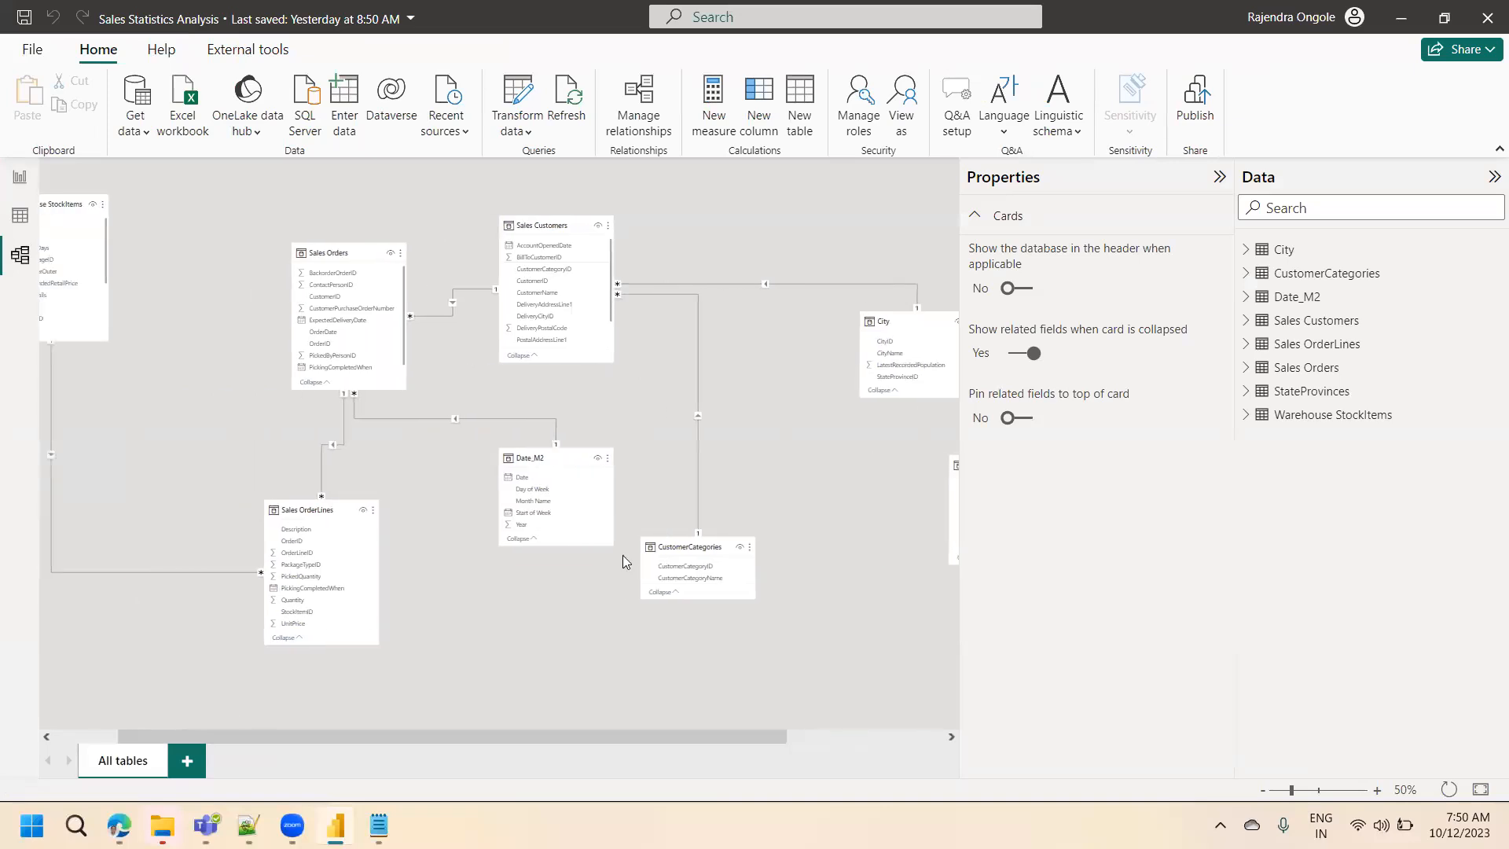
{"action": "left_click", "coordinate": [1220, 177]}
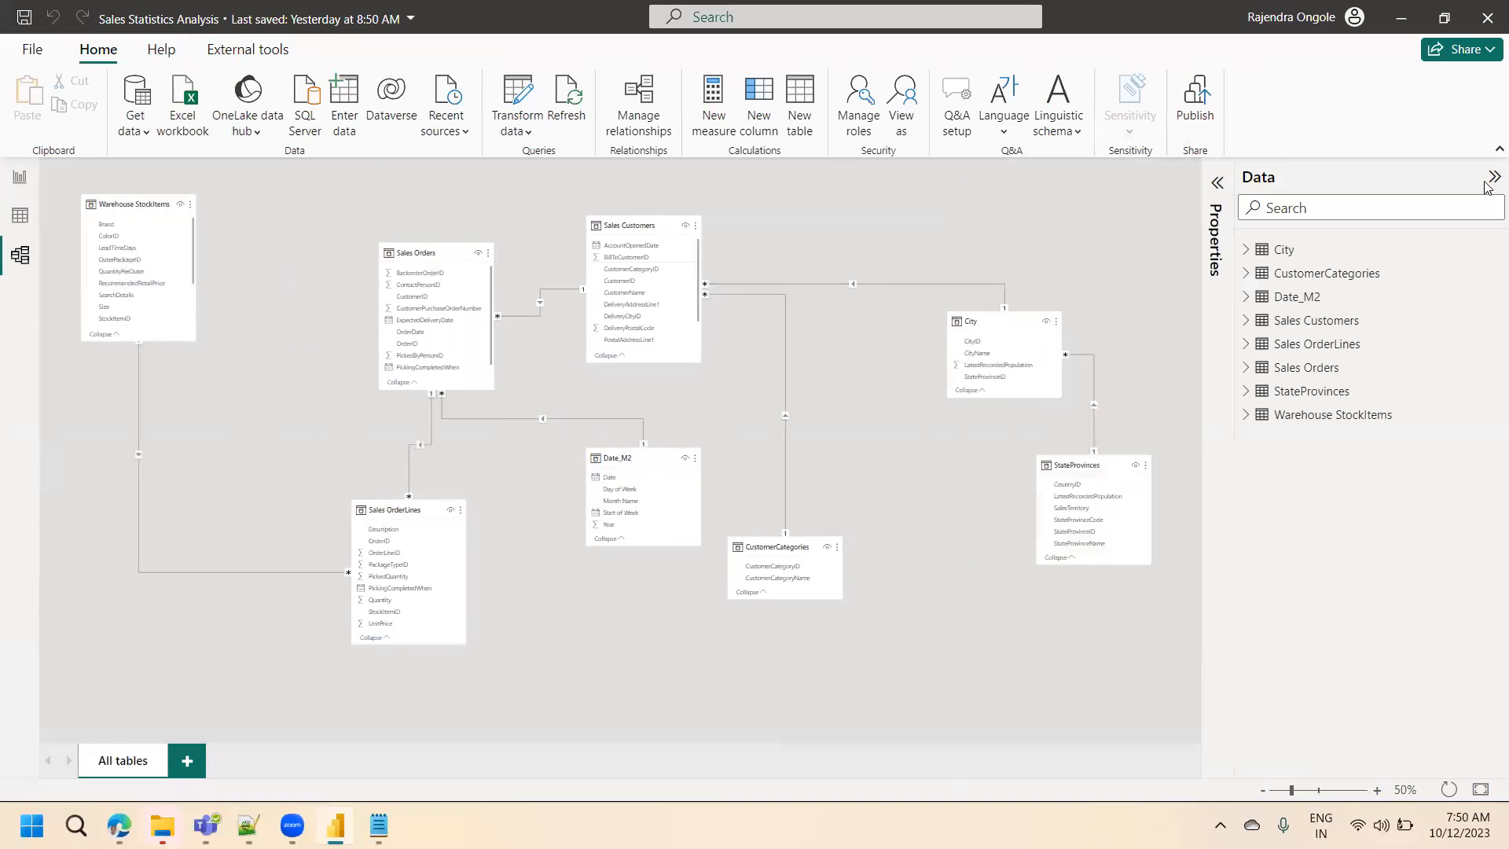
{"action": "left_click", "coordinate": [1493, 177]}
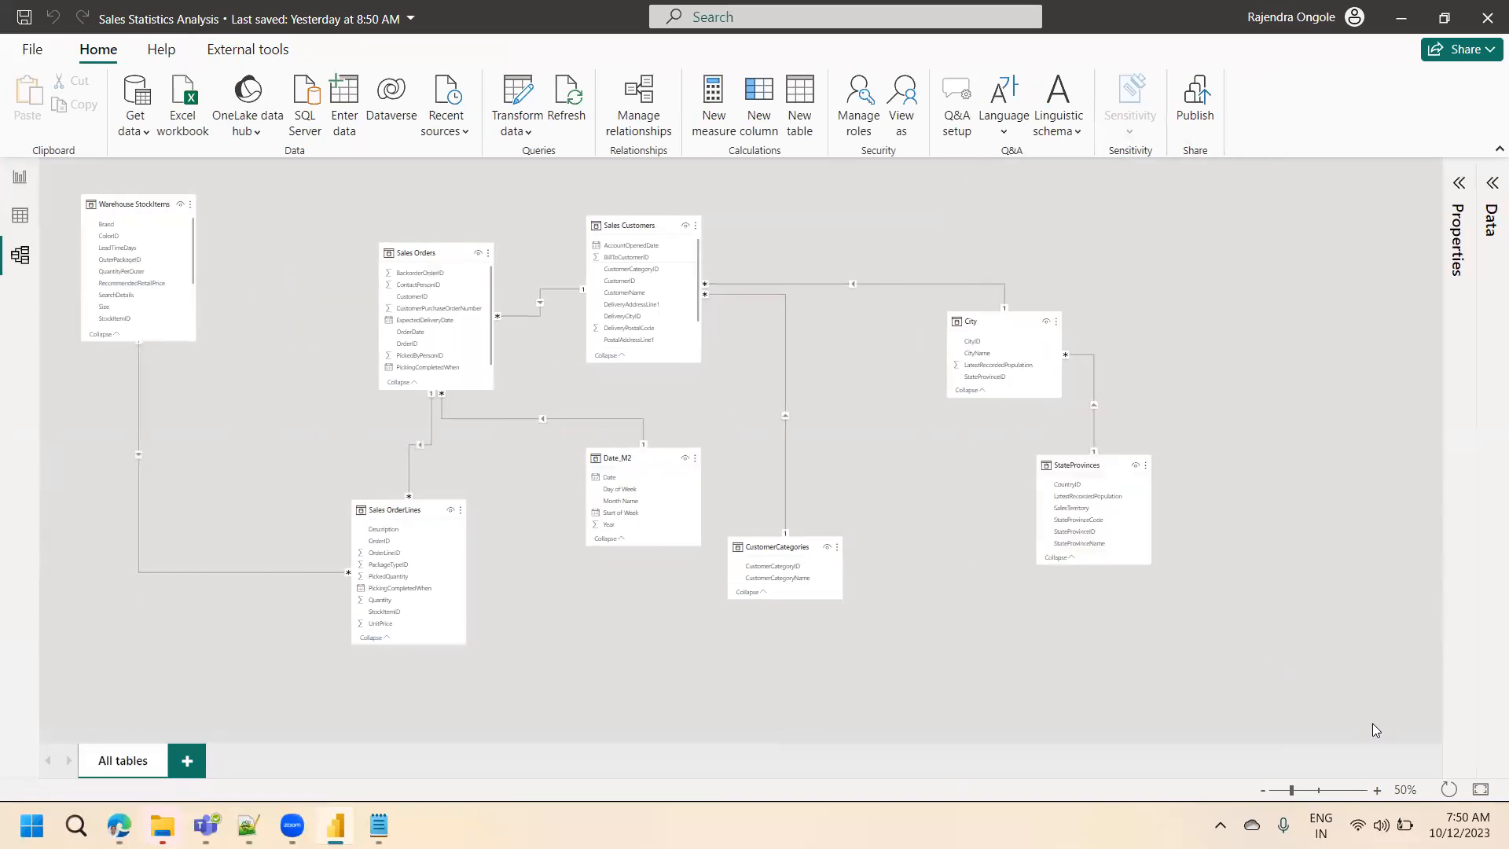
{"action": "left_click", "coordinate": [1377, 790]}
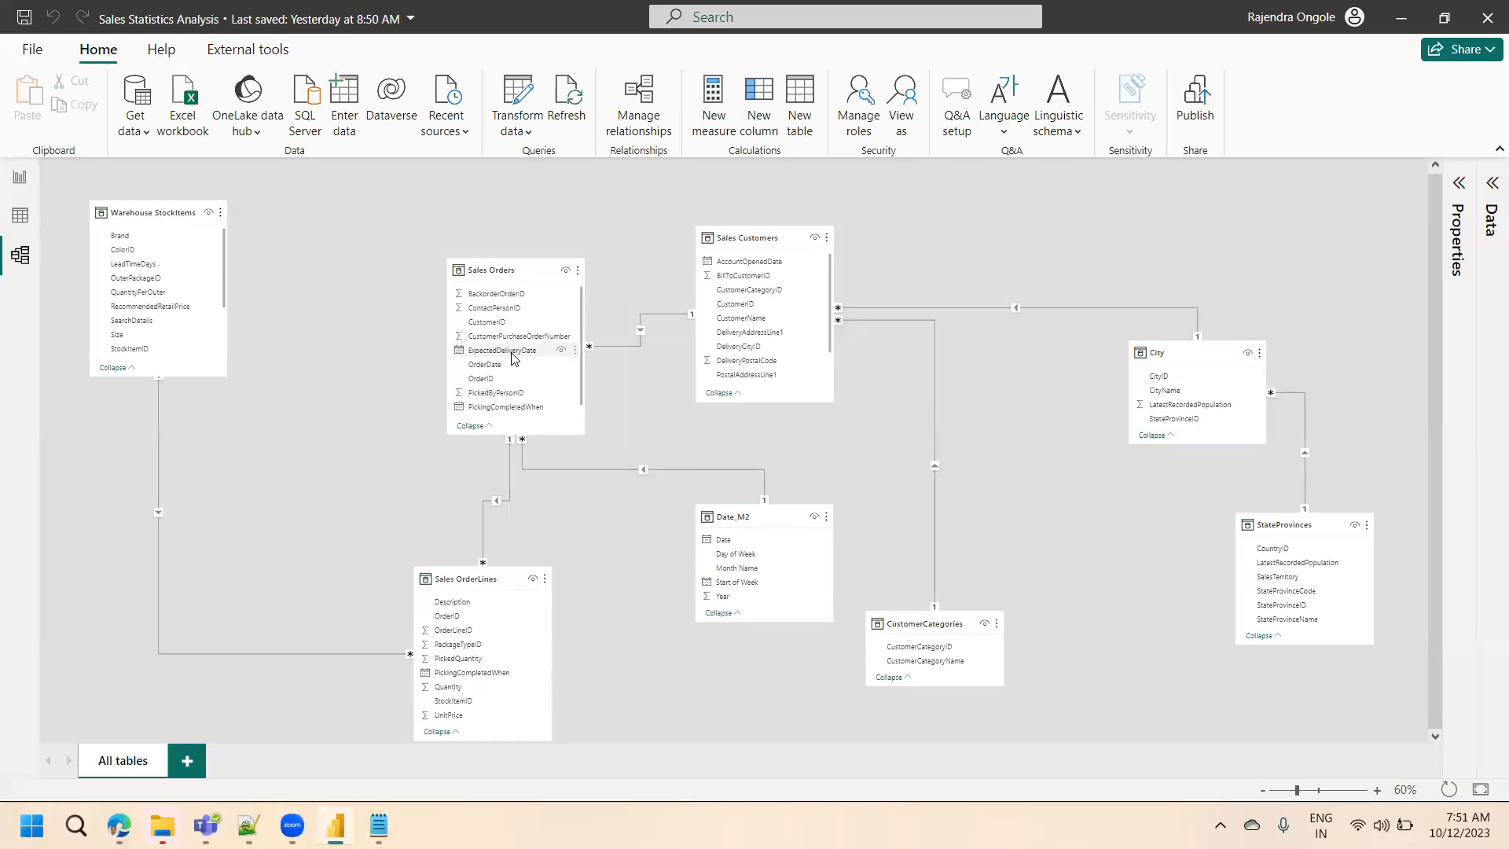
- Create a second relationship between Date in Date_M2 and ExpectedDeliveryDate in Sales Orders
{"action": "left_click", "coordinate": [714, 534]}
{"action": "left_click_drag", "start_coordinate": [714, 535], "coordinate": [505, 355]}
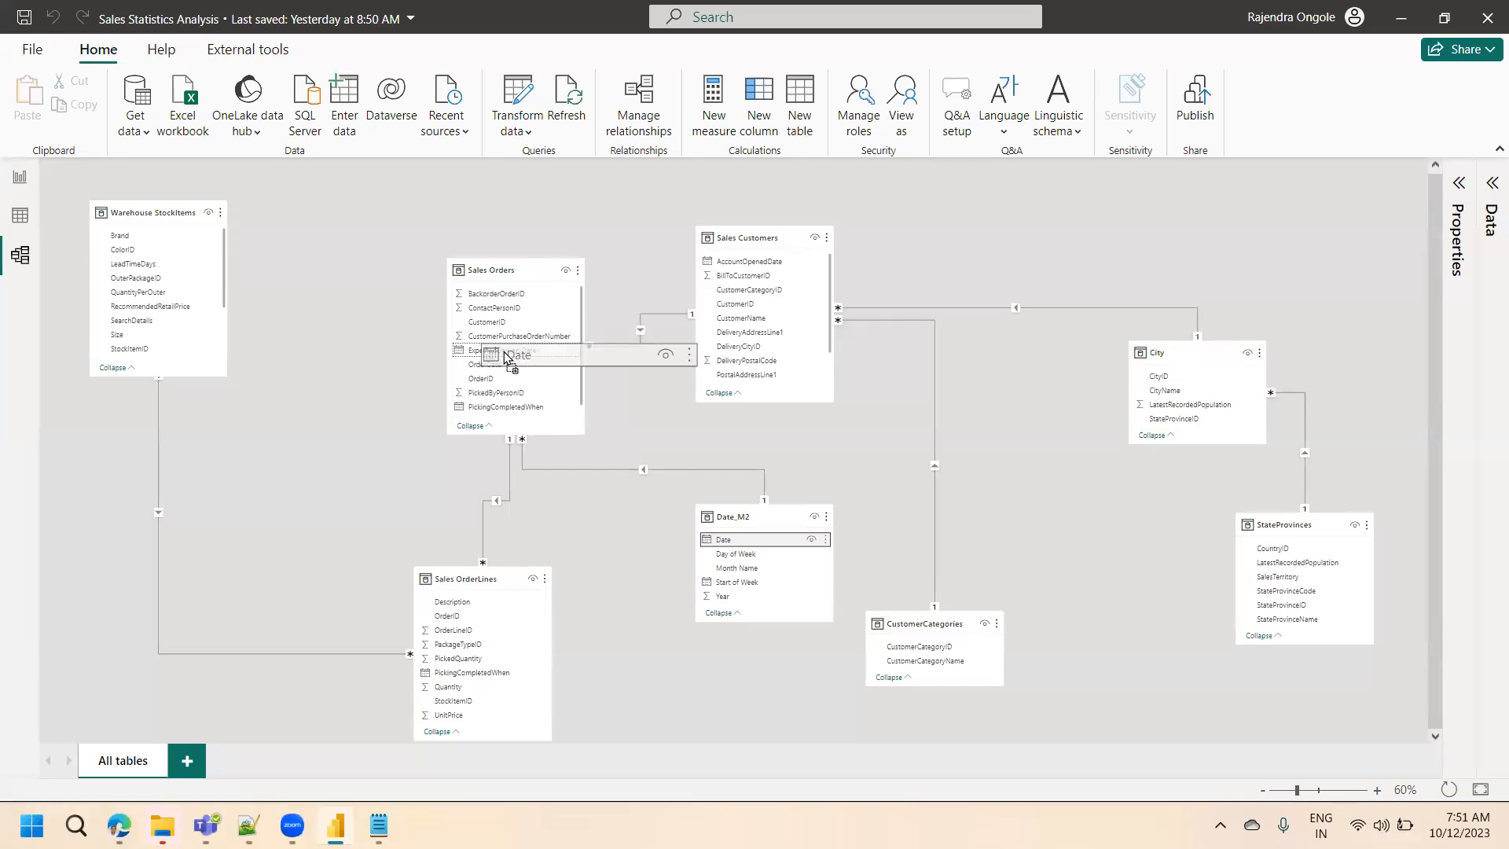
{"action": "left_click_drag", "start_coordinate": [503, 352], "coordinate": [504, 352]}
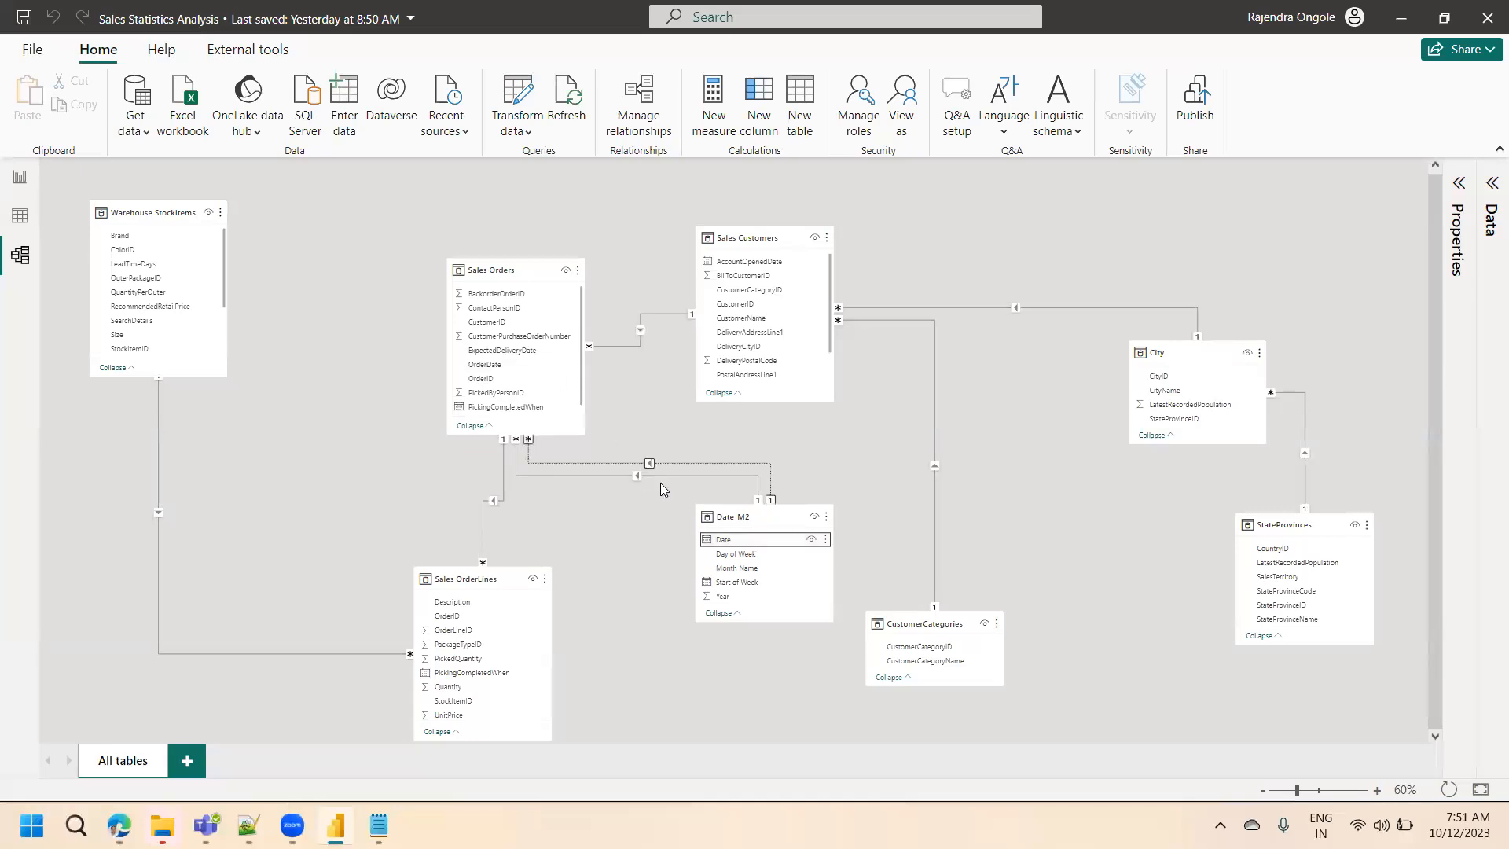
{"action": "left_click", "coordinate": [1377, 789]}
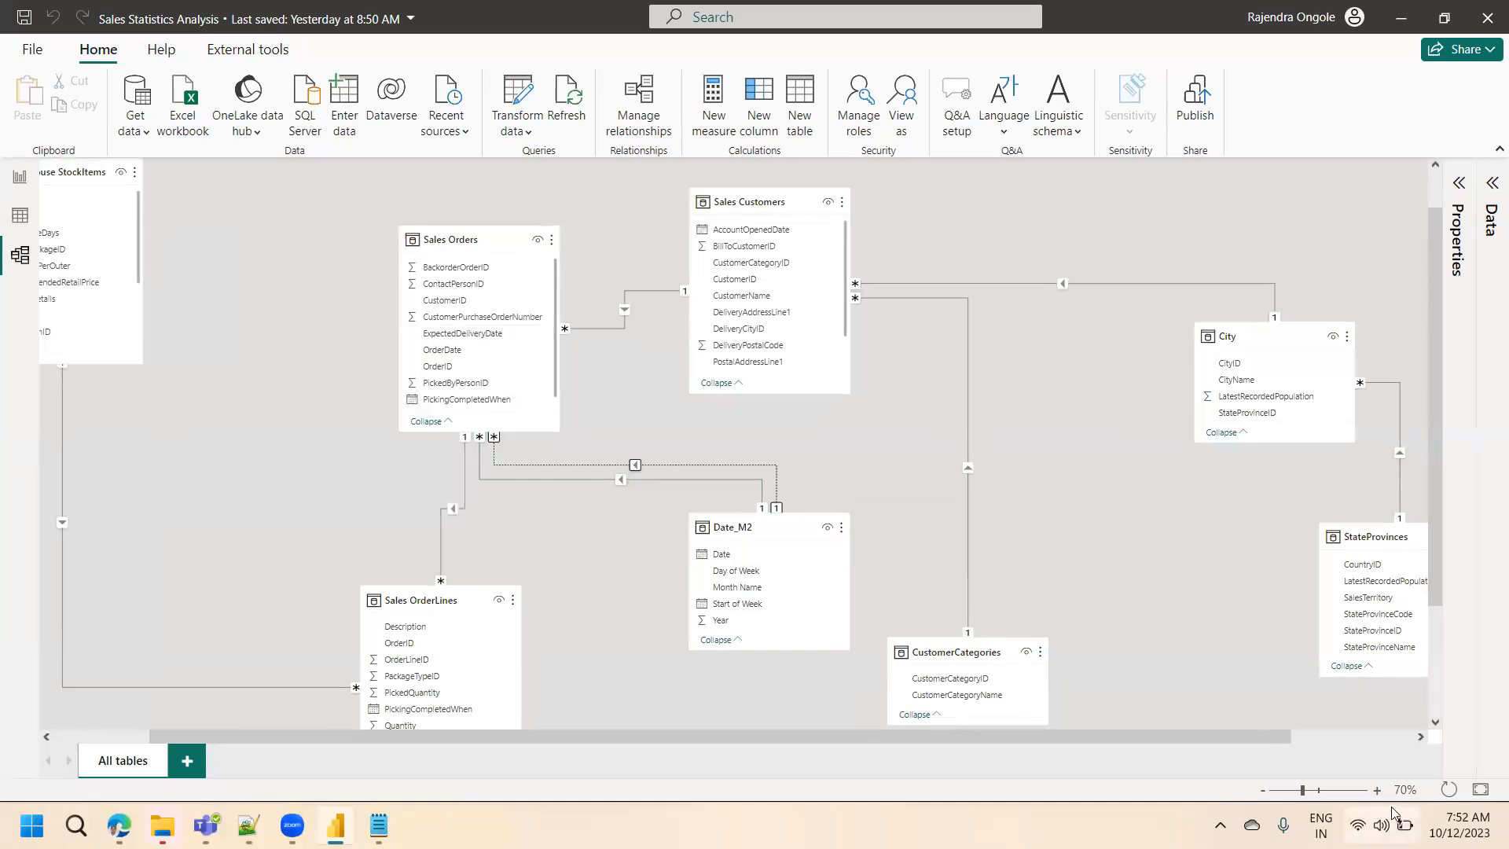
- Add a table visual to the Phase2 report page and size it to fill roughly the left half below the header
{"action": "left_click", "coordinate": [1379, 790]}
{"action": "left_click", "coordinate": [1379, 790]}
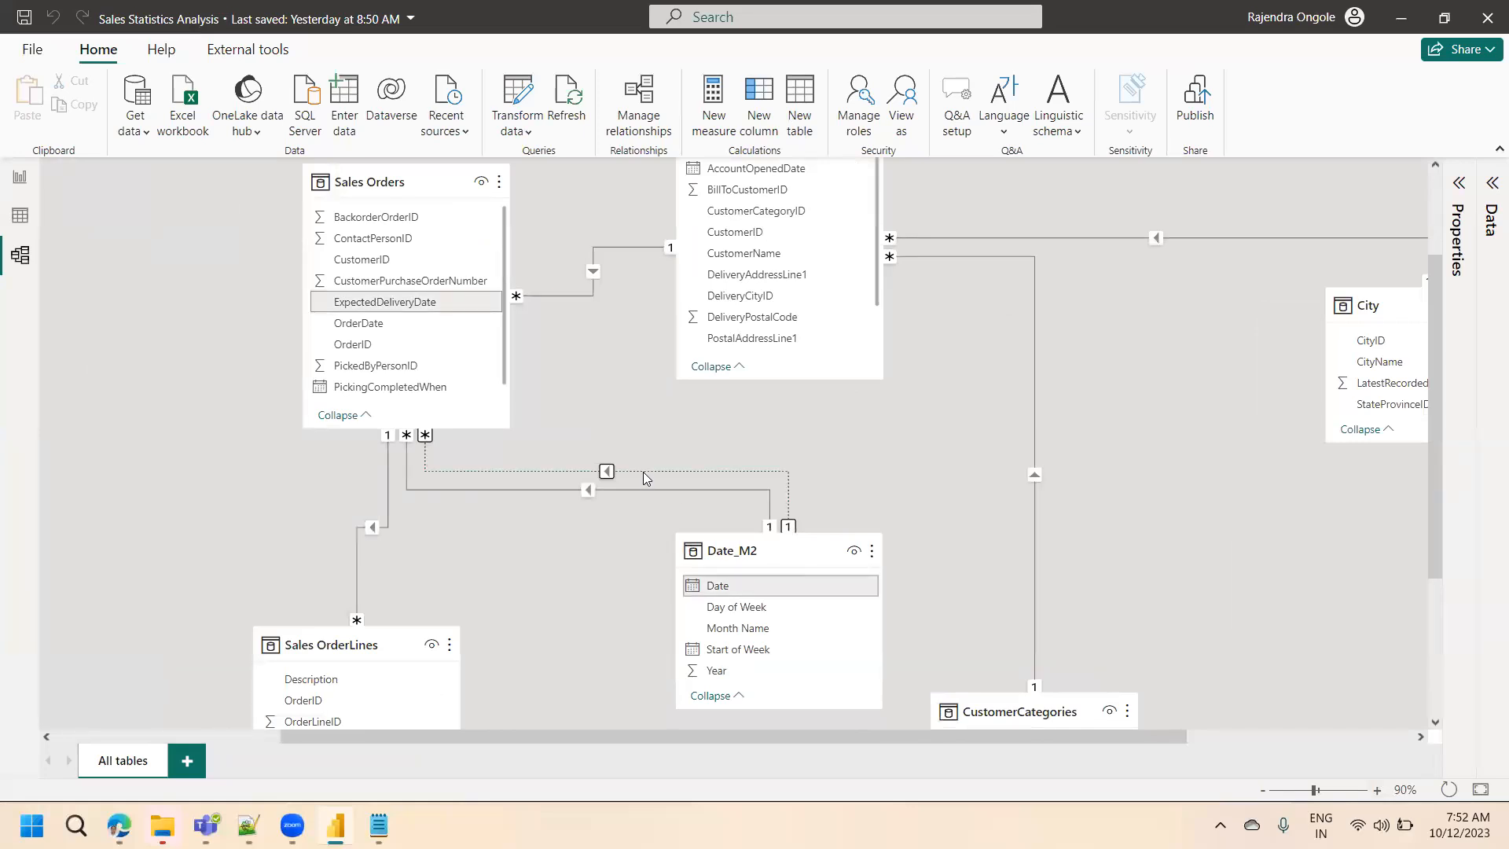
{"action": "left_click", "coordinate": [21, 180]}
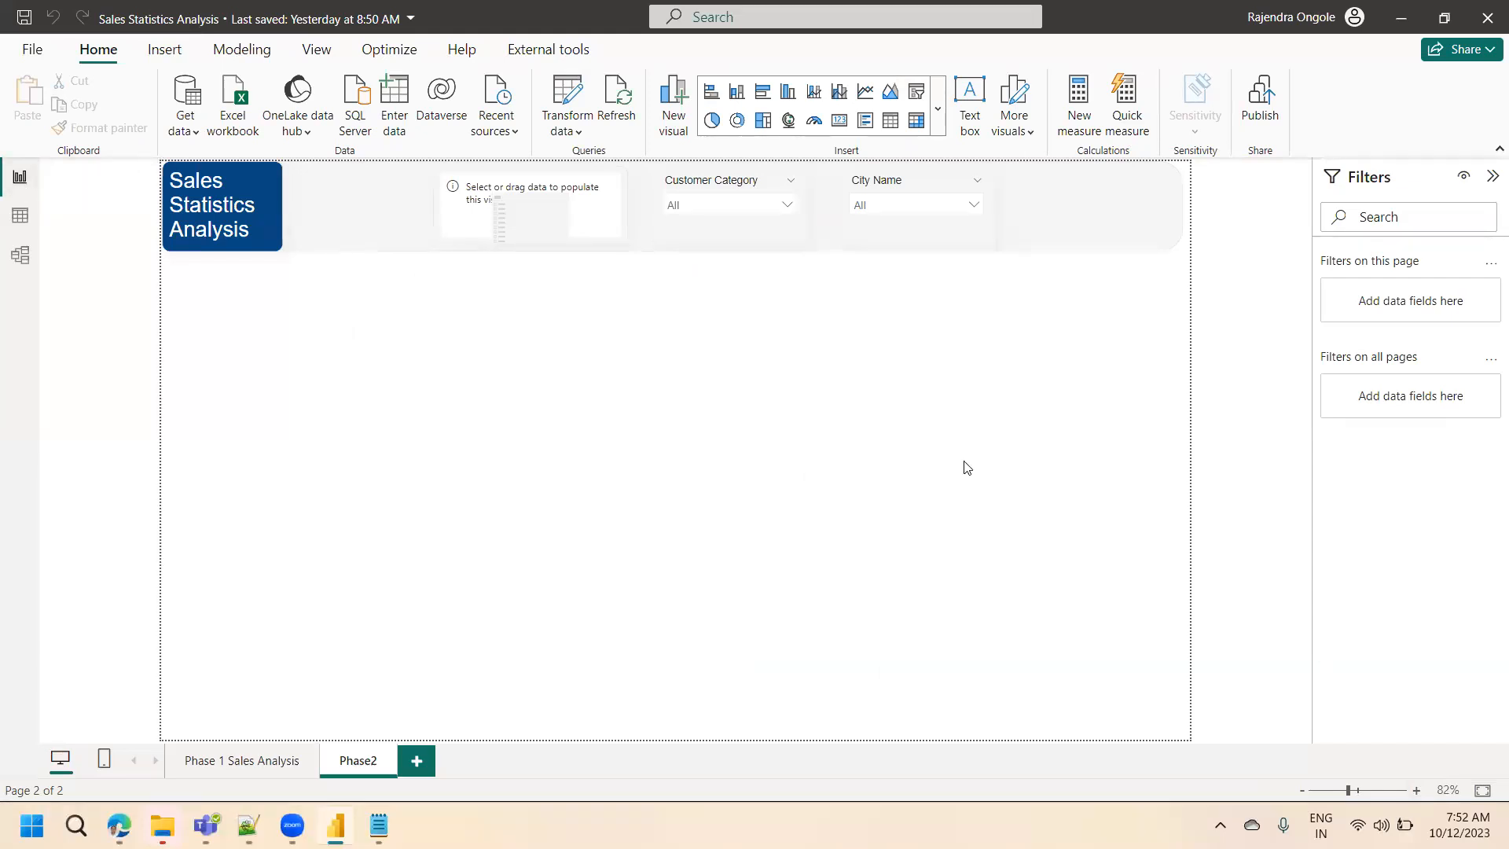
{"action": "left_click", "coordinate": [891, 121]}
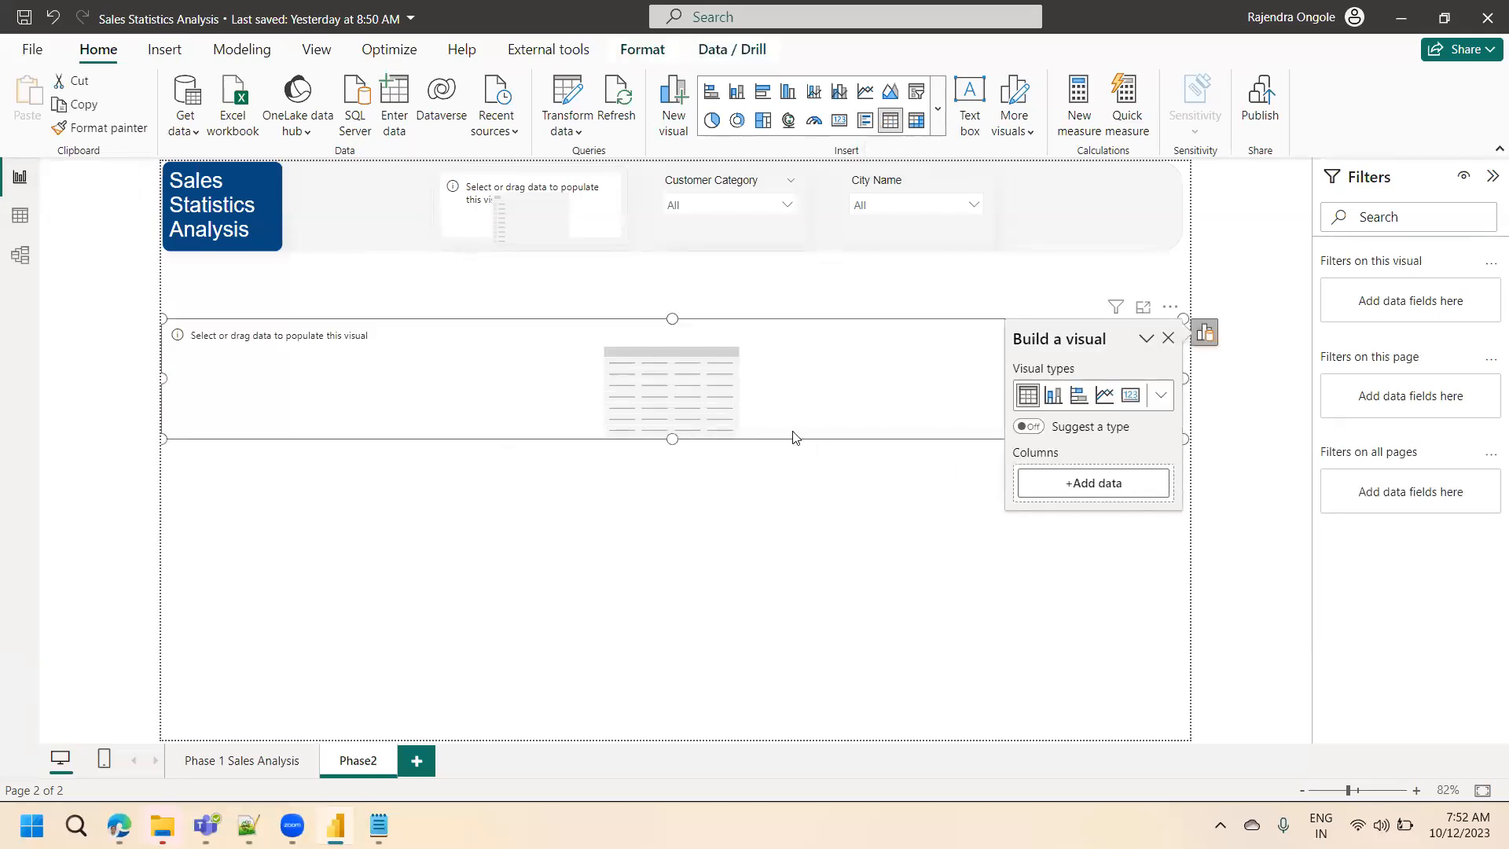
{"action": "left_click_drag", "start_coordinate": [163, 438], "coordinate": [460, 706]}
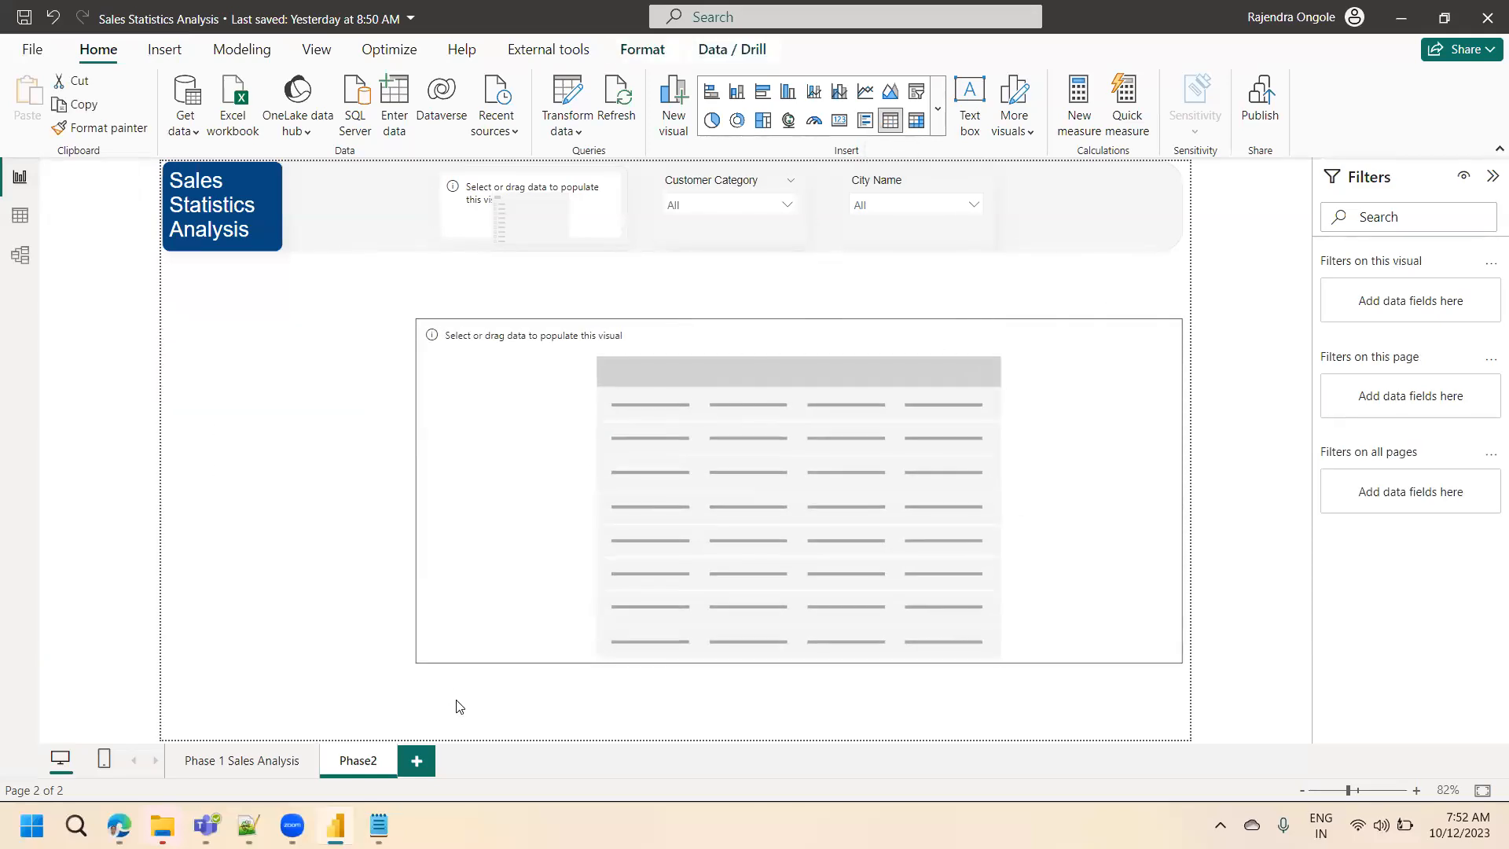
{"action": "left_click_drag", "start_coordinate": [791, 512], "coordinate": [395, 589]}
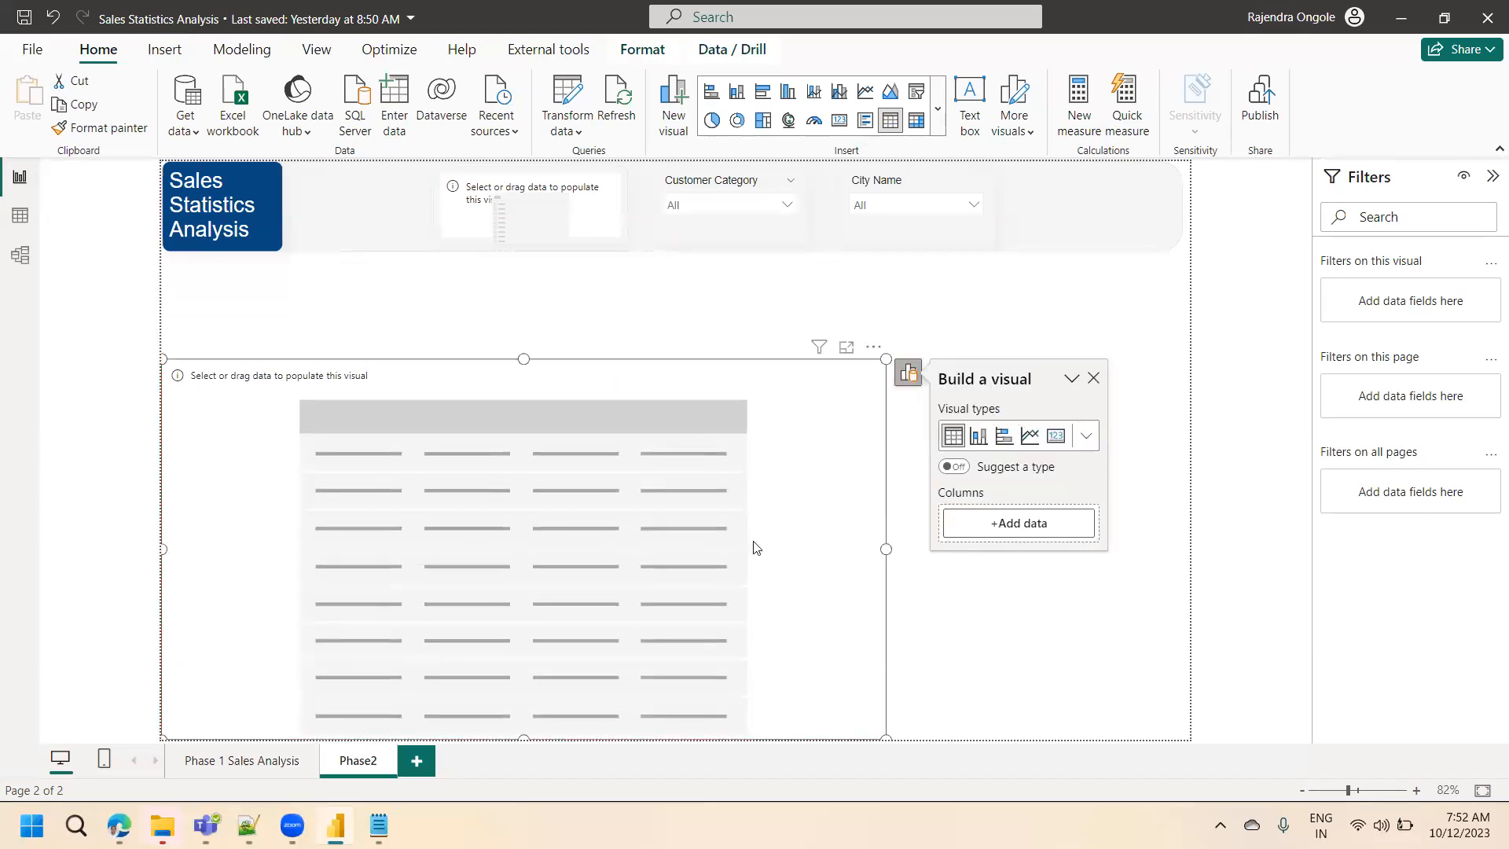
{"action": "left_click_drag", "start_coordinate": [885, 549], "coordinate": [581, 548]}
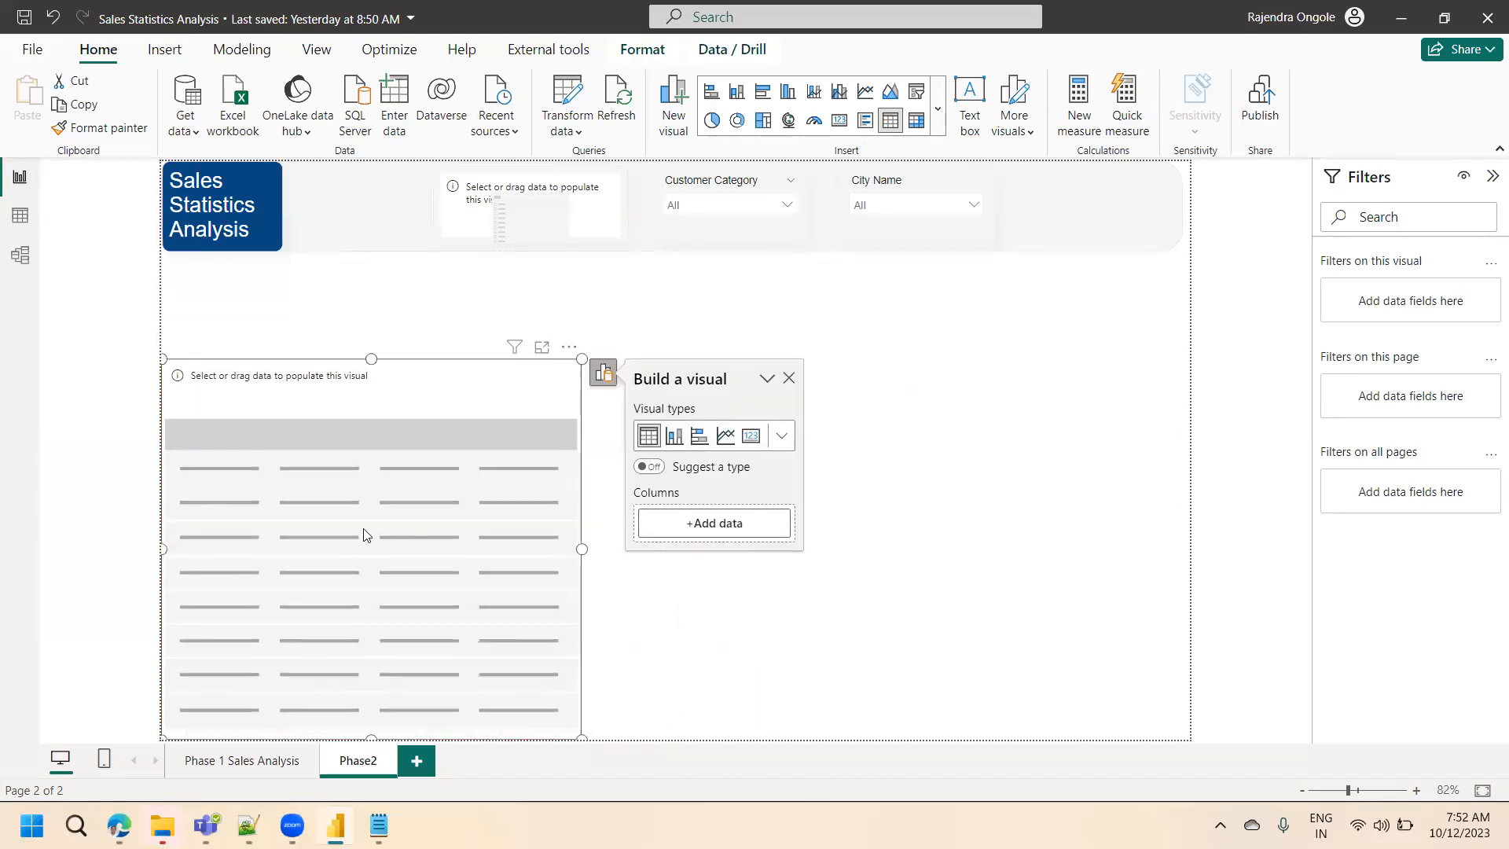
{"action": "left_click_drag", "start_coordinate": [371, 359], "coordinate": [353, 279]}
{"action": "left_click_drag", "start_coordinate": [582, 508], "coordinate": [651, 514]}
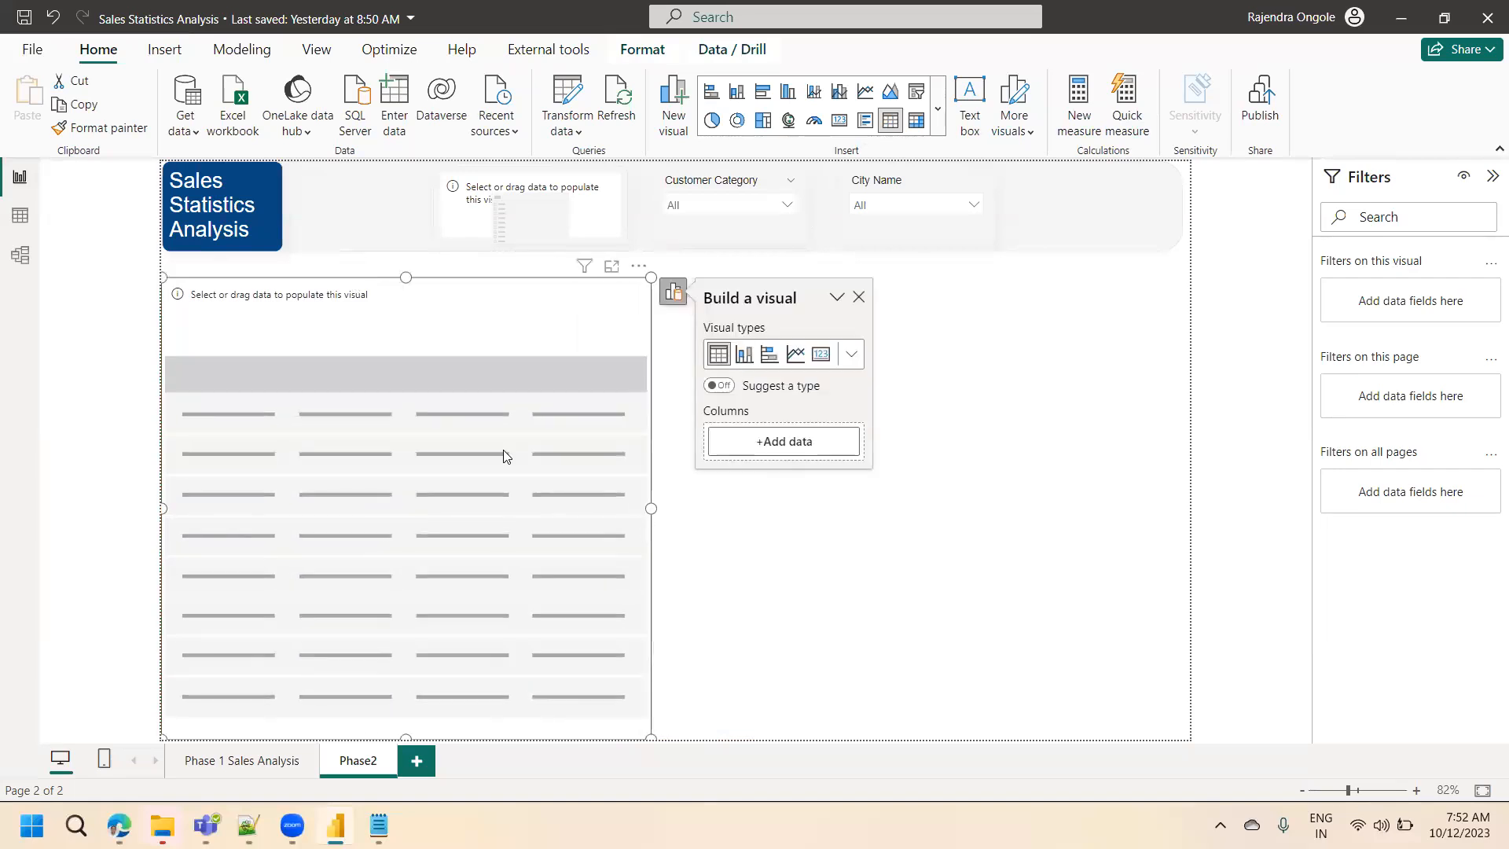
- Add OrderDate from Sales Orders as the first column of the table visual
{"action": "left_click", "coordinate": [794, 447]}
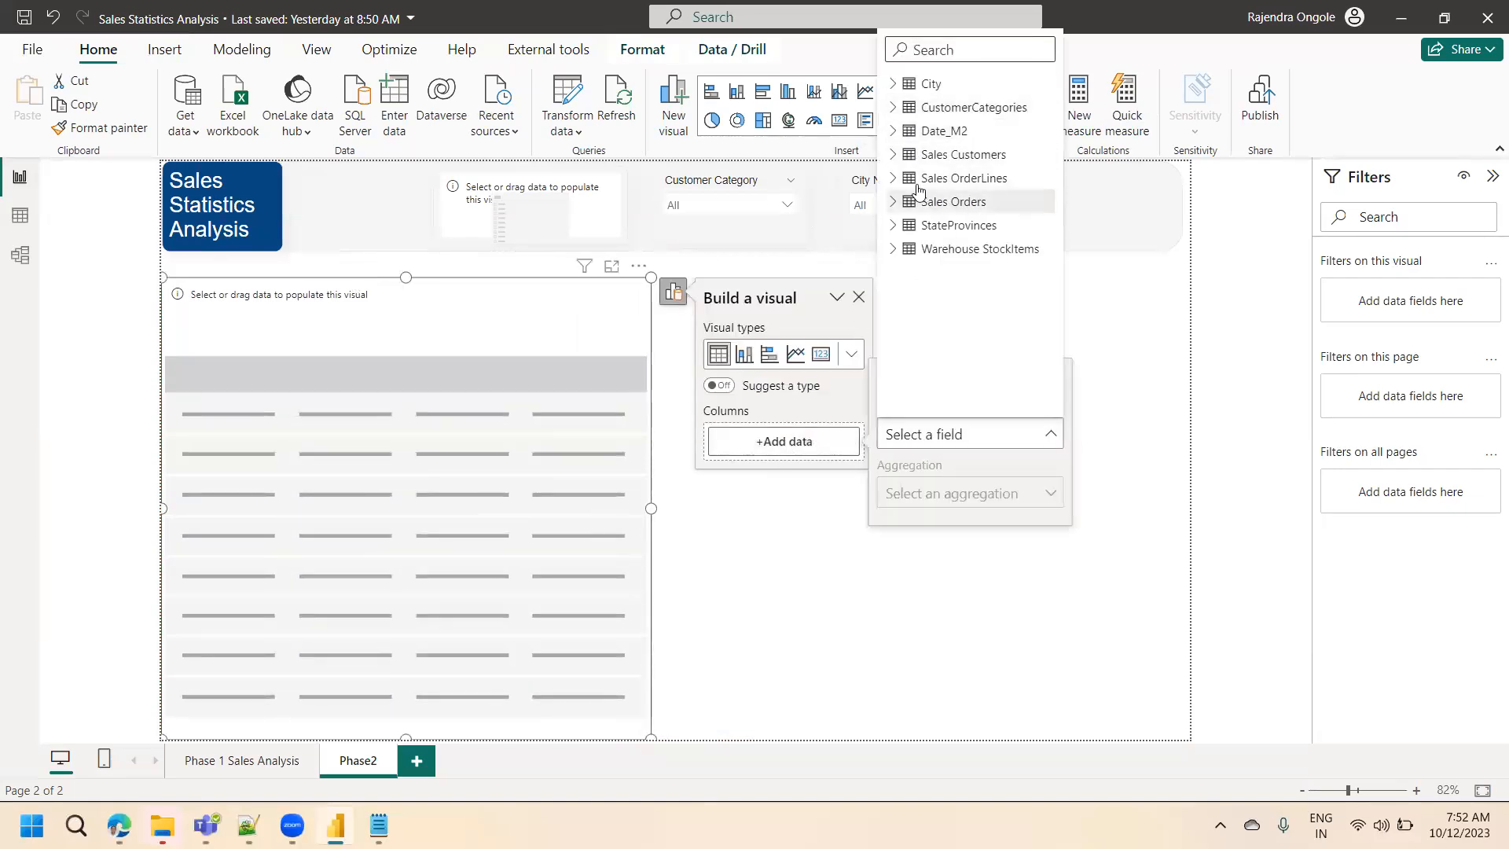
{"action": "left_click", "coordinate": [893, 202]}
{"action": "left_click", "coordinate": [965, 345]}
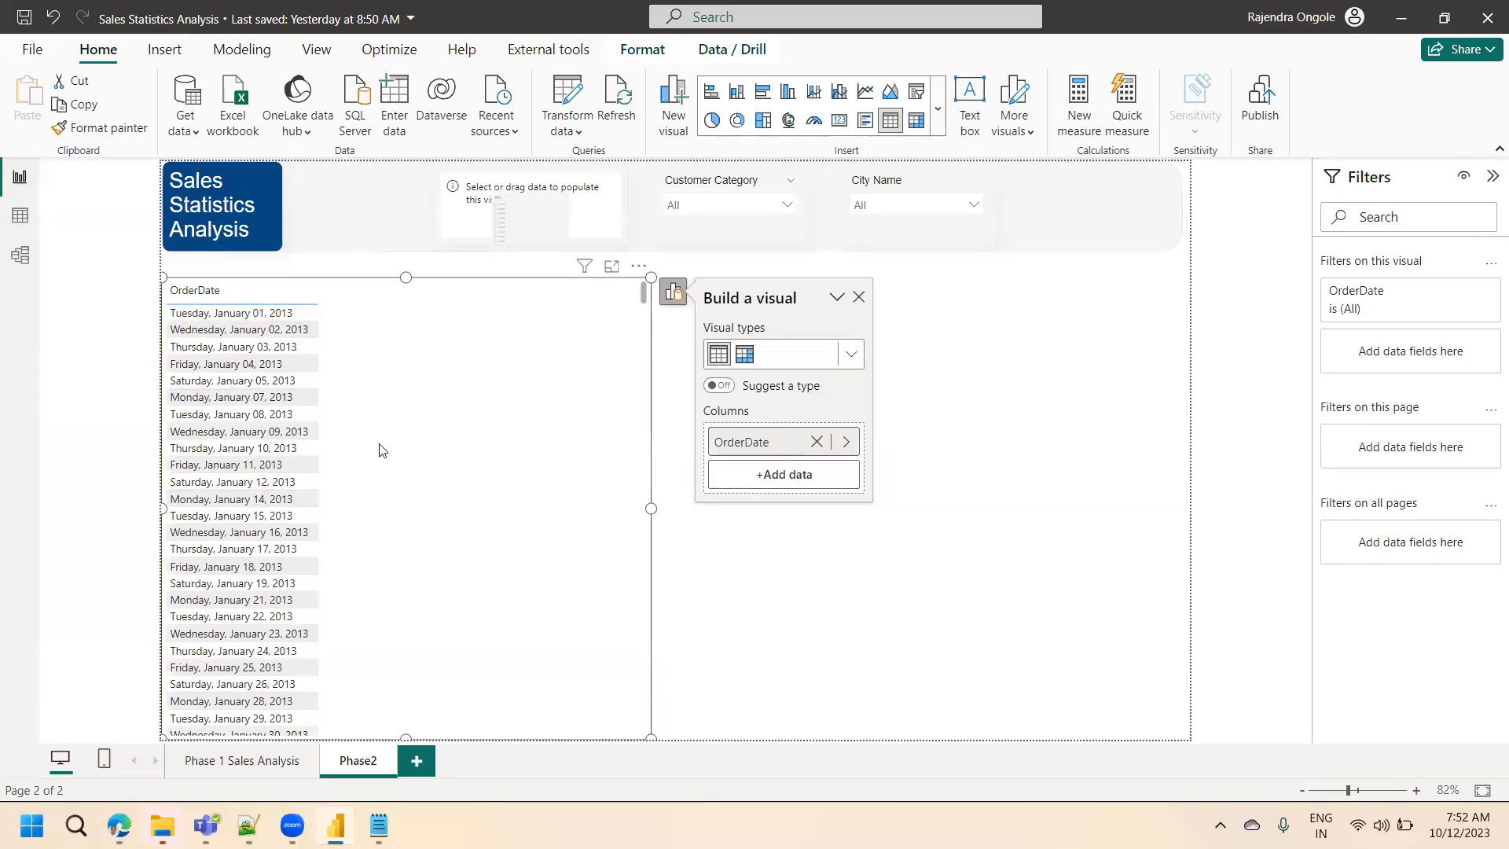
{"action": "left_click", "coordinate": [754, 477]}
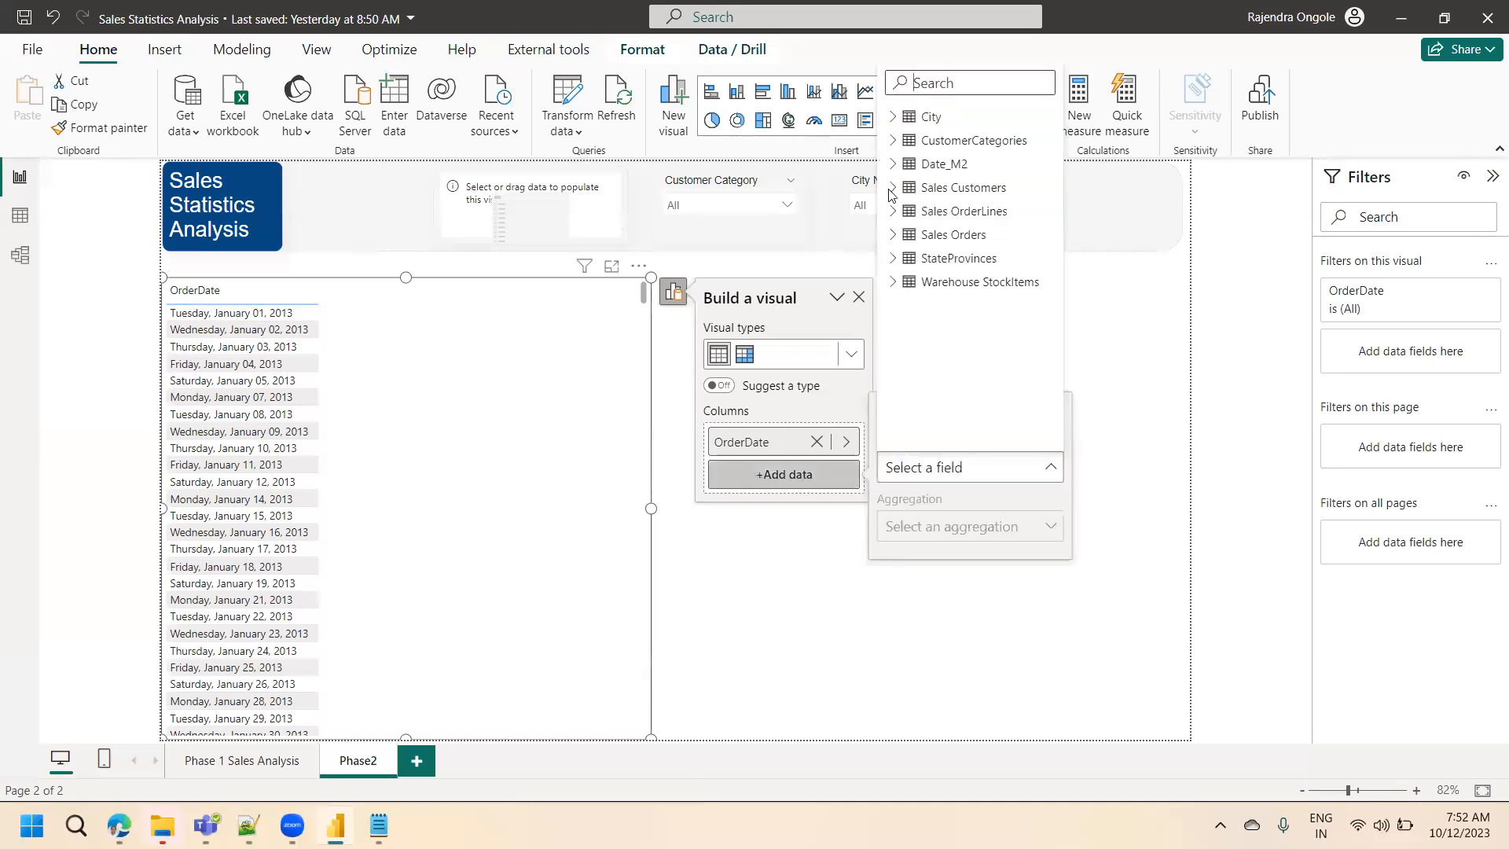
{"action": "left_click", "coordinate": [947, 83]}
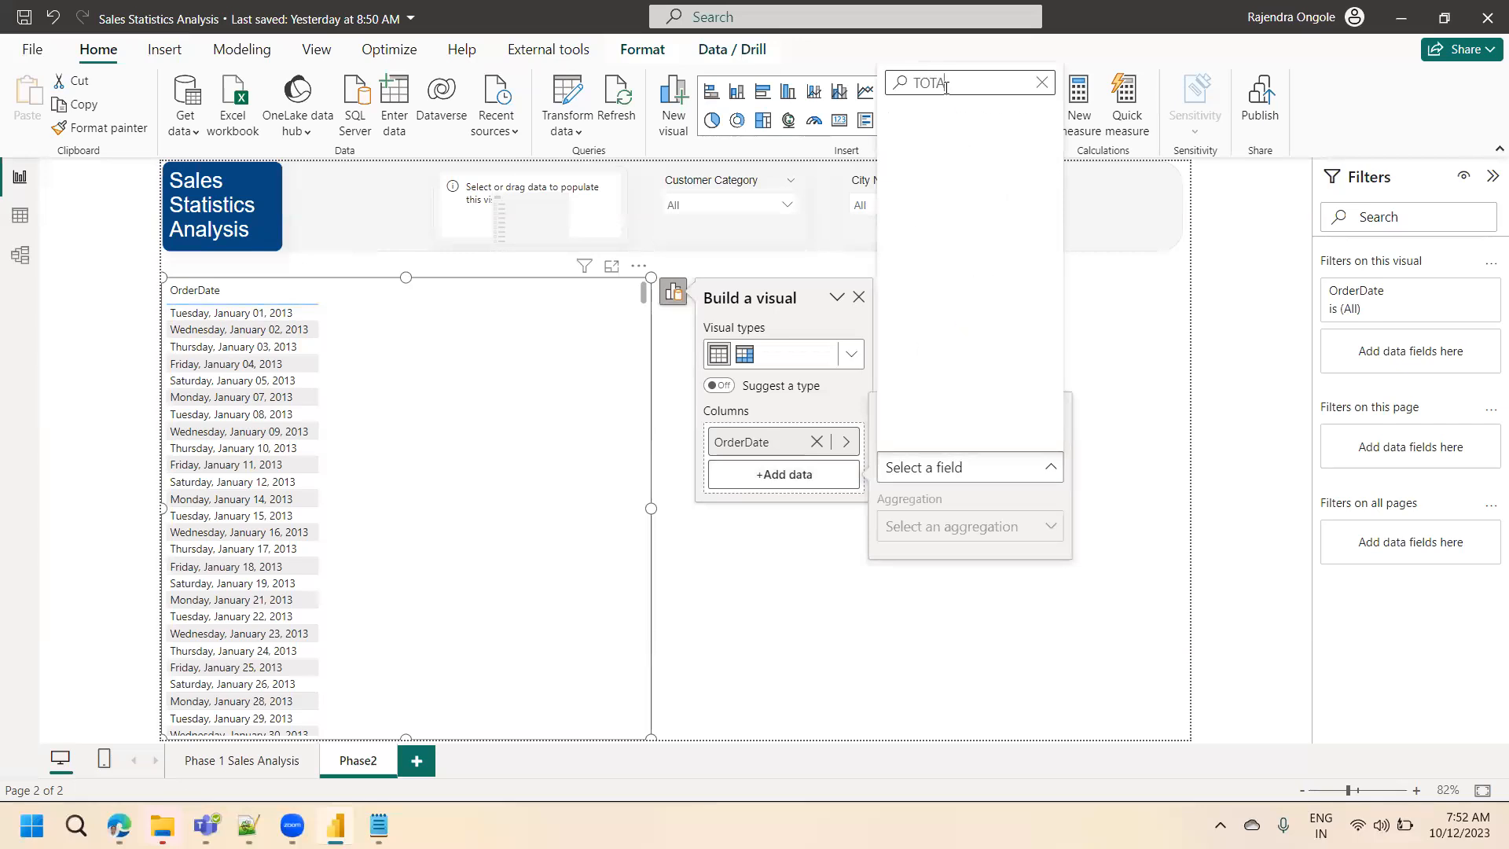
{"action": "type", "text": "T"}
{"action": "key", "text": "BackSpace"}
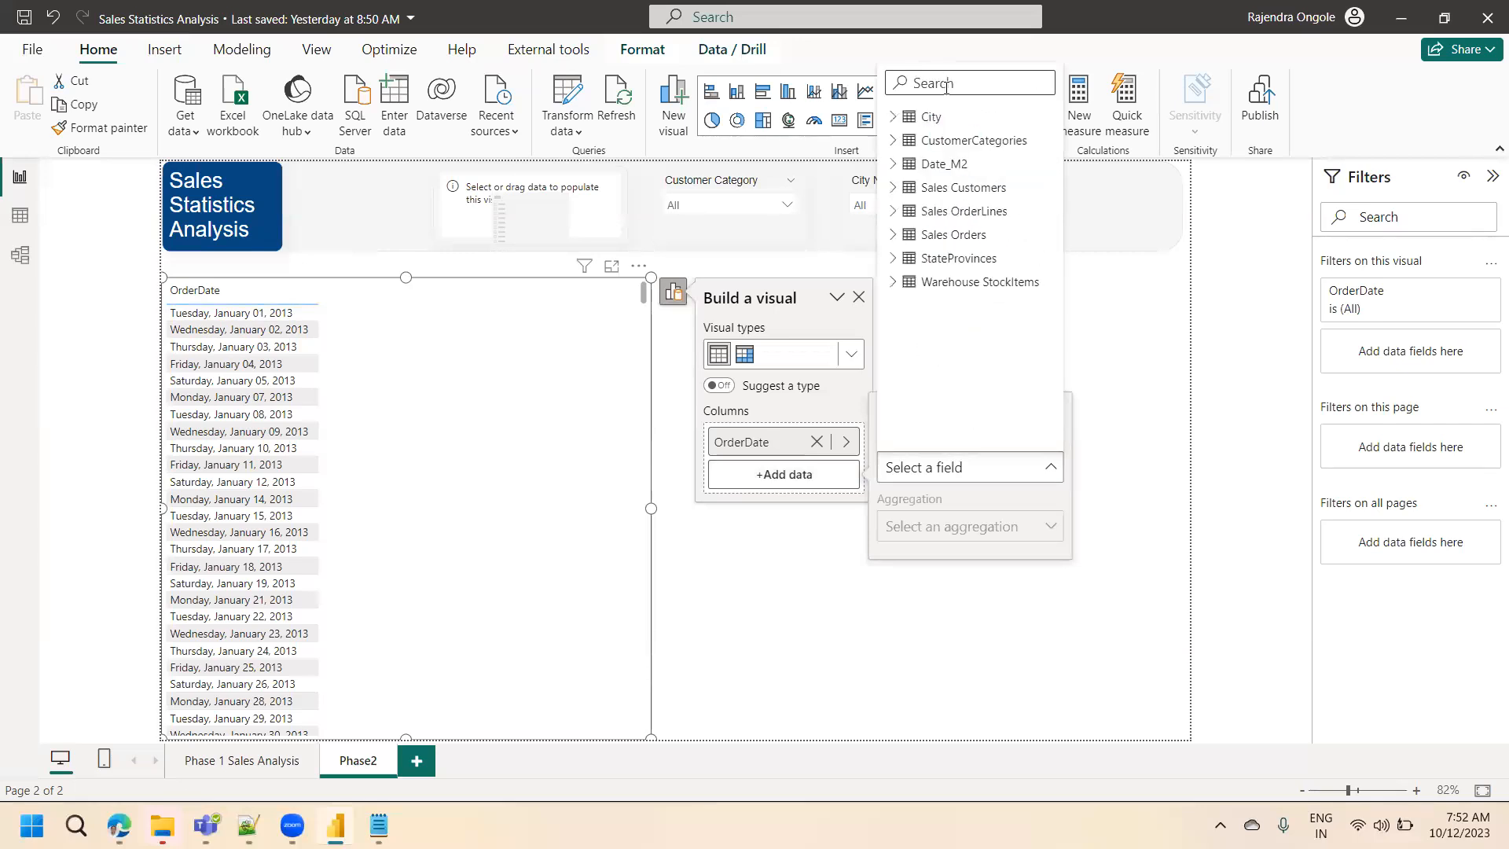
{"action": "type", "text": "coun"}
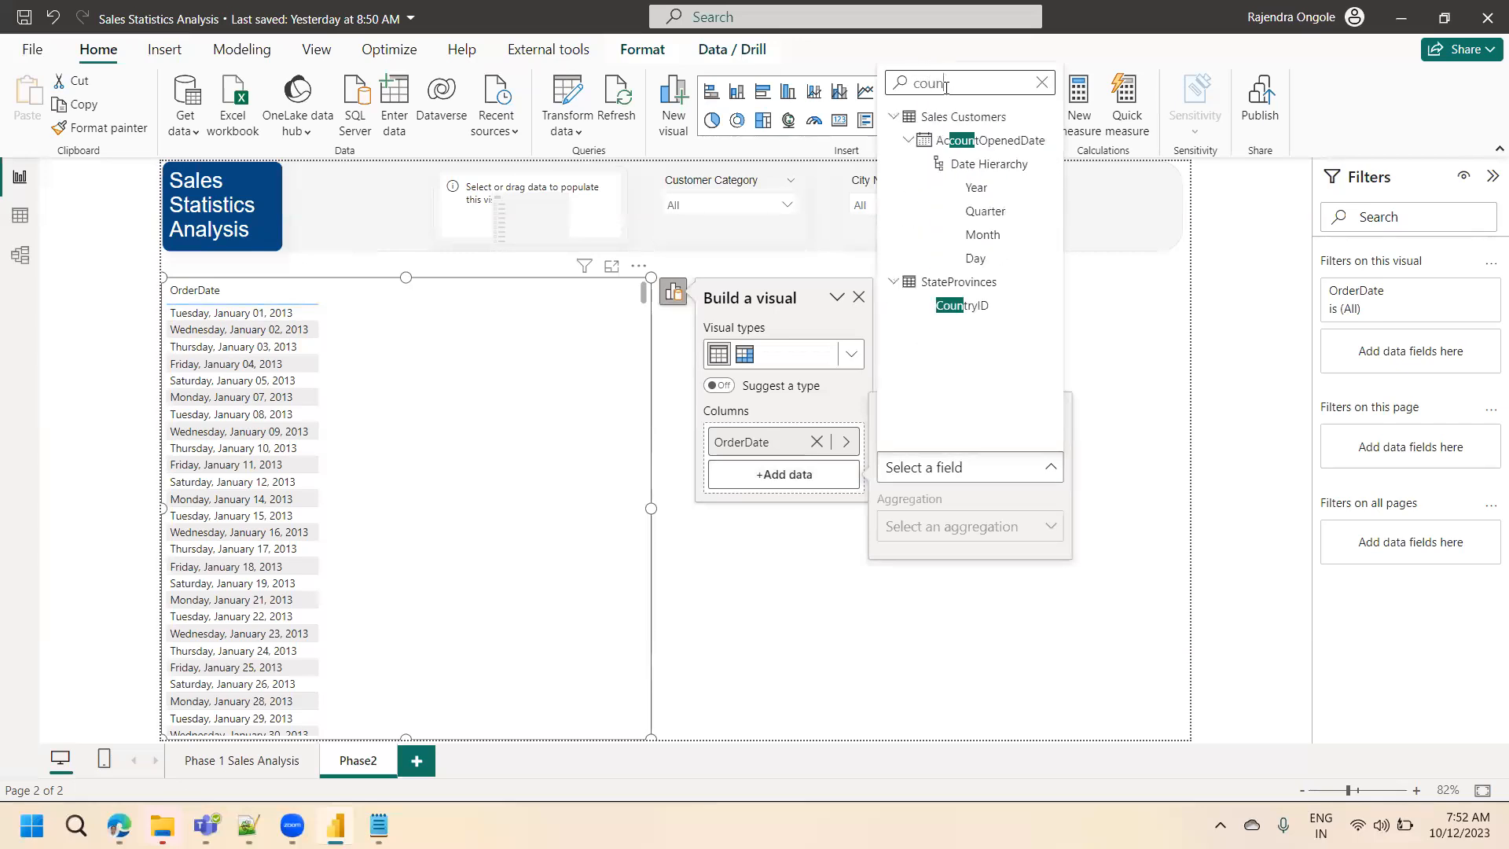
{"action": "key", "text": "BackSpace"}
{"action": "key", "text": "BackSpace"}
{"action": "key", "text": "BackSpace"}
{"action": "key", "text": "BackSpace"}
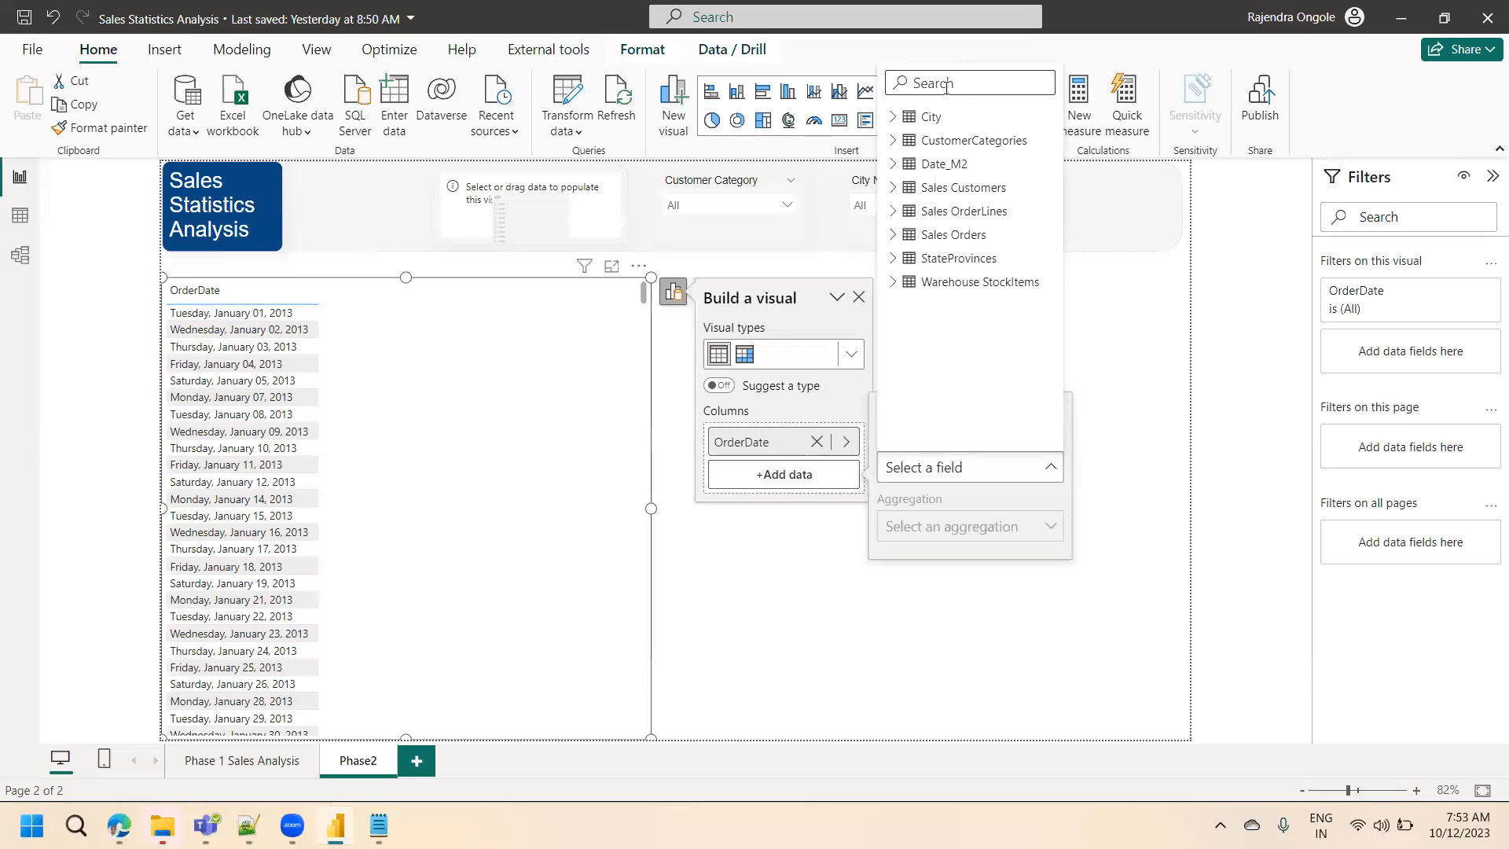
- Try OrderID from Sales Orders as a second column of the table visual and remove it again
{"action": "left_click", "coordinate": [894, 236]}
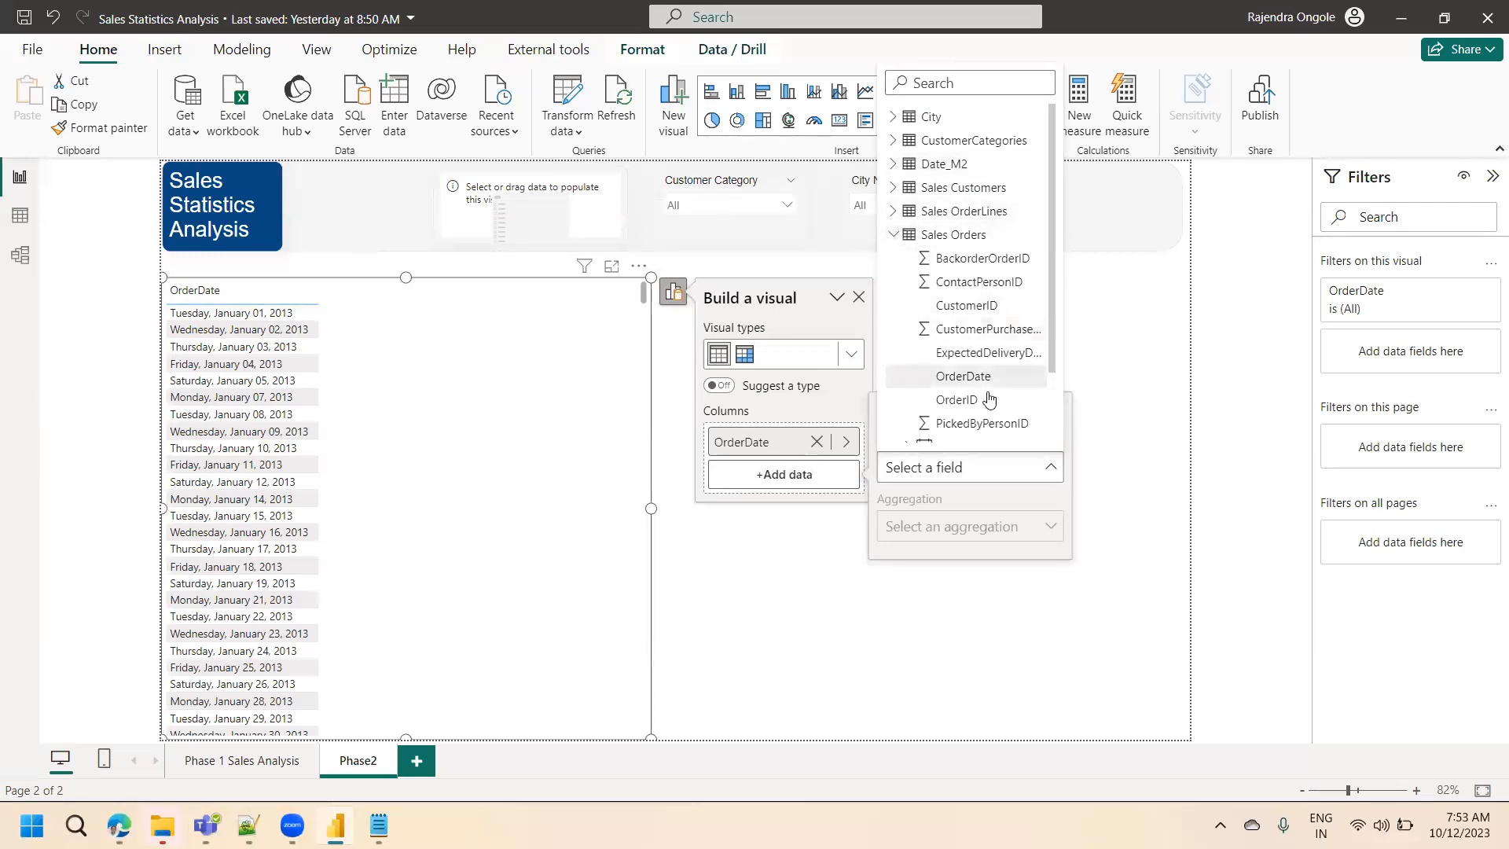
{"action": "left_click", "coordinate": [940, 401]}
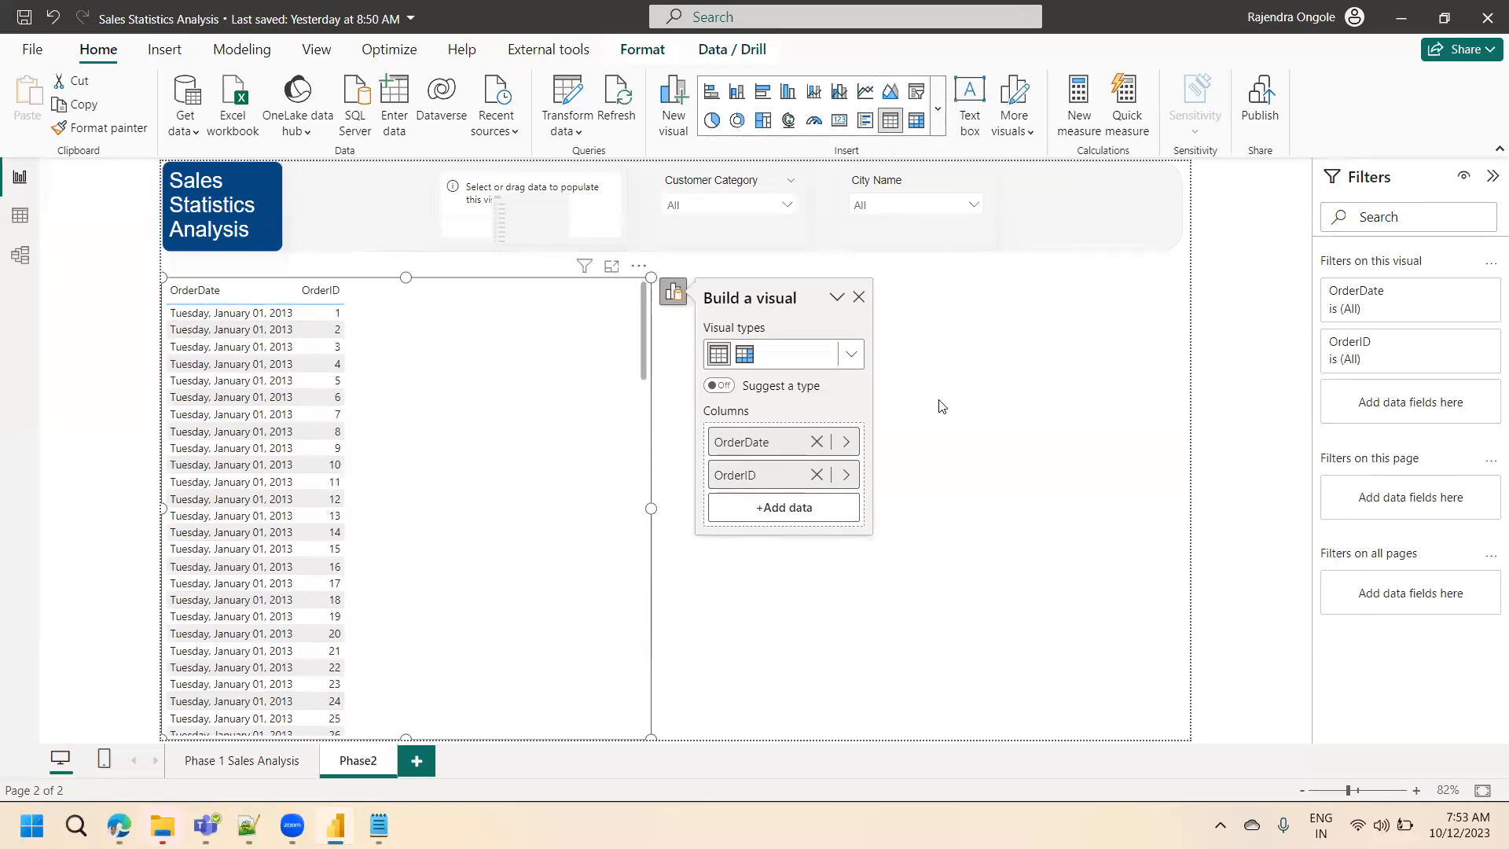
{"action": "left_click", "coordinate": [816, 474]}
{"action": "left_click", "coordinate": [797, 472]}
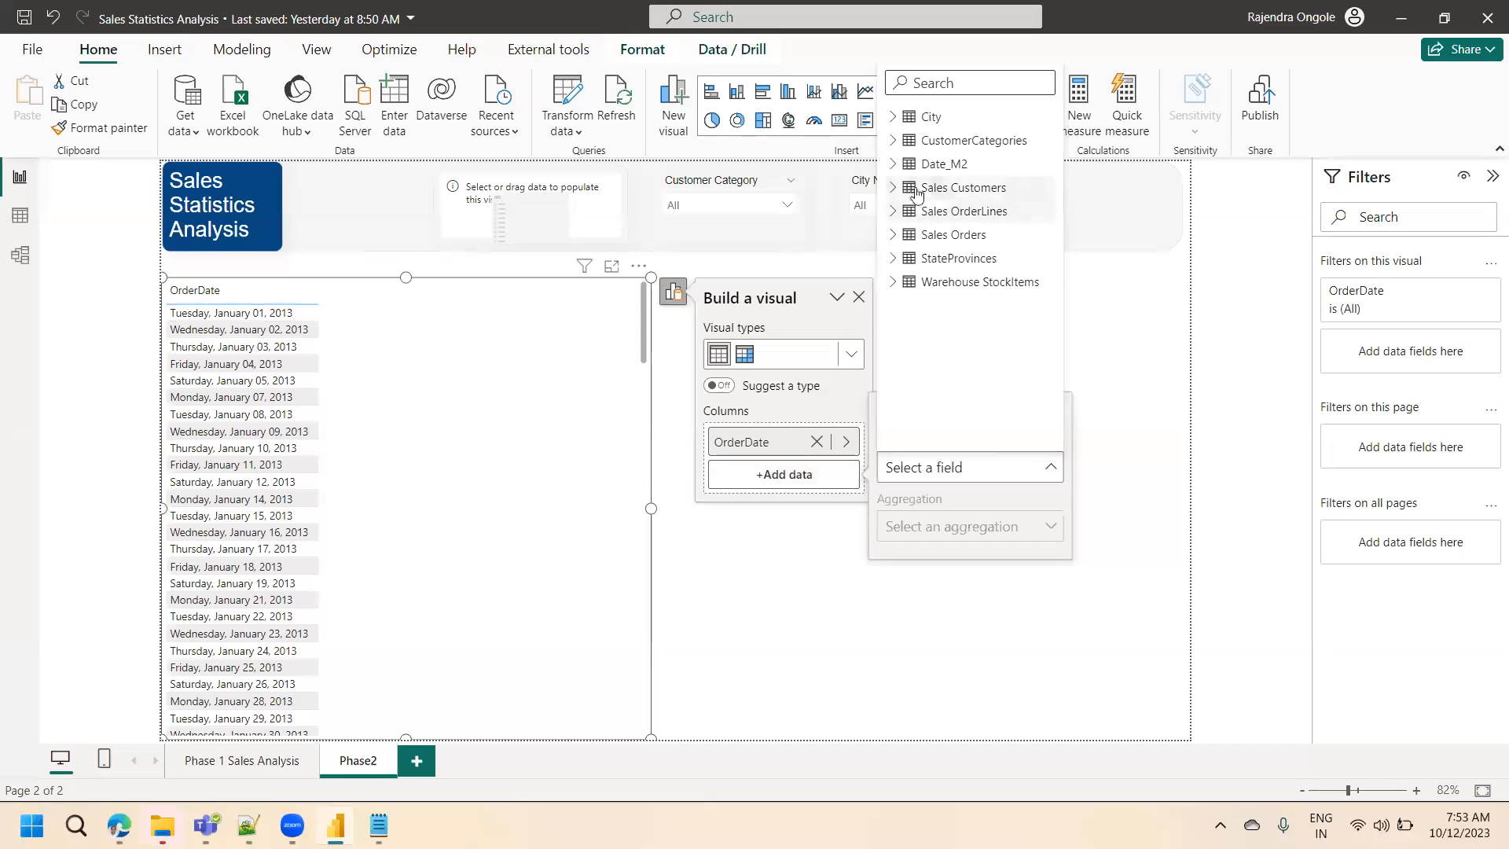
- Create the measure Total Orders = COUNT('Sales Orders'[OrderID])
{"action": "left_click", "coordinate": [1086, 126]}
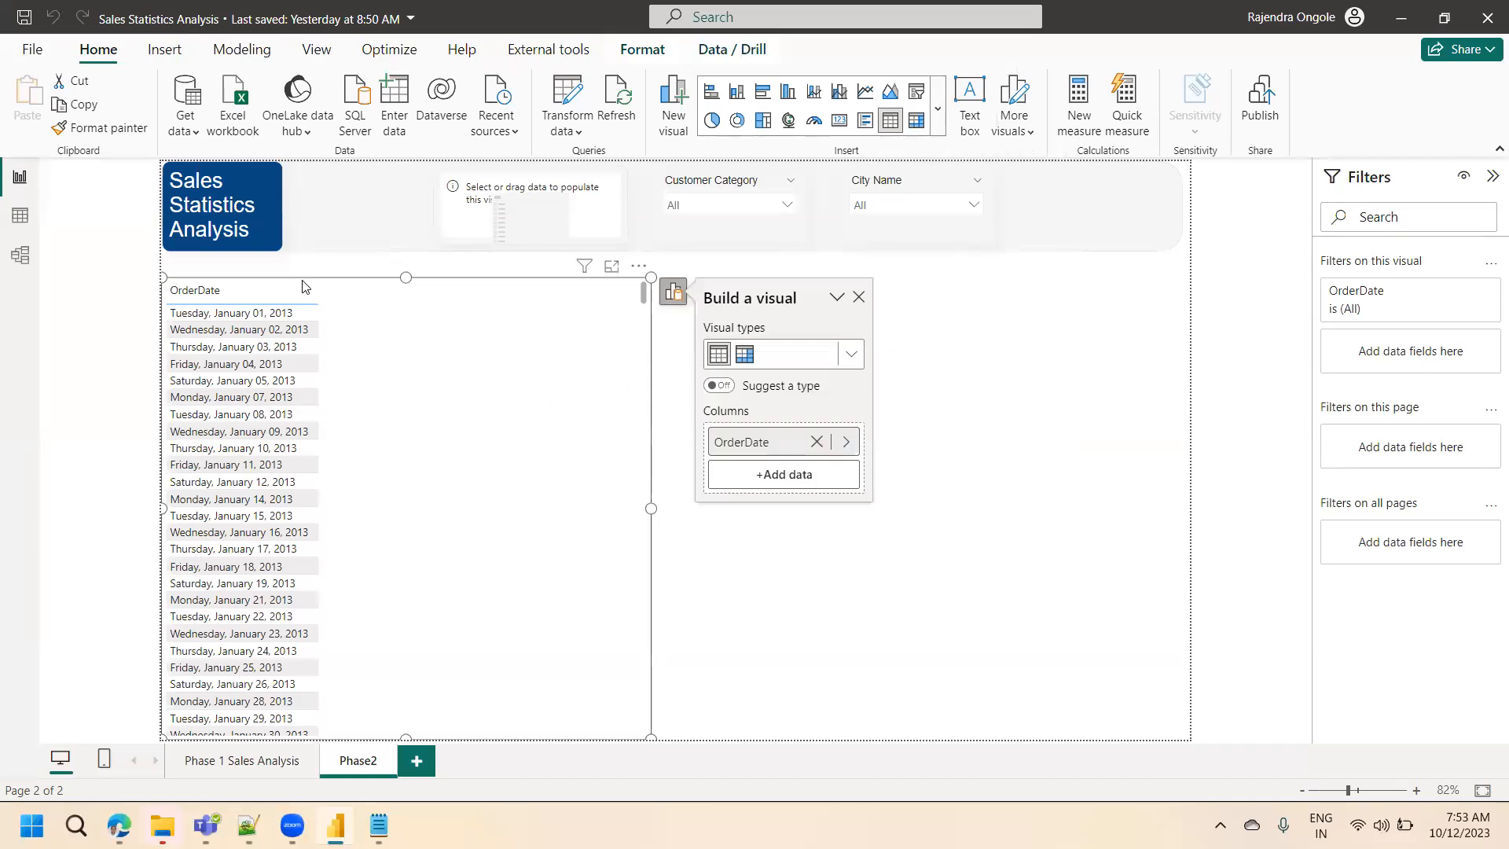
{"action": "left_click", "coordinate": [23, 219]}
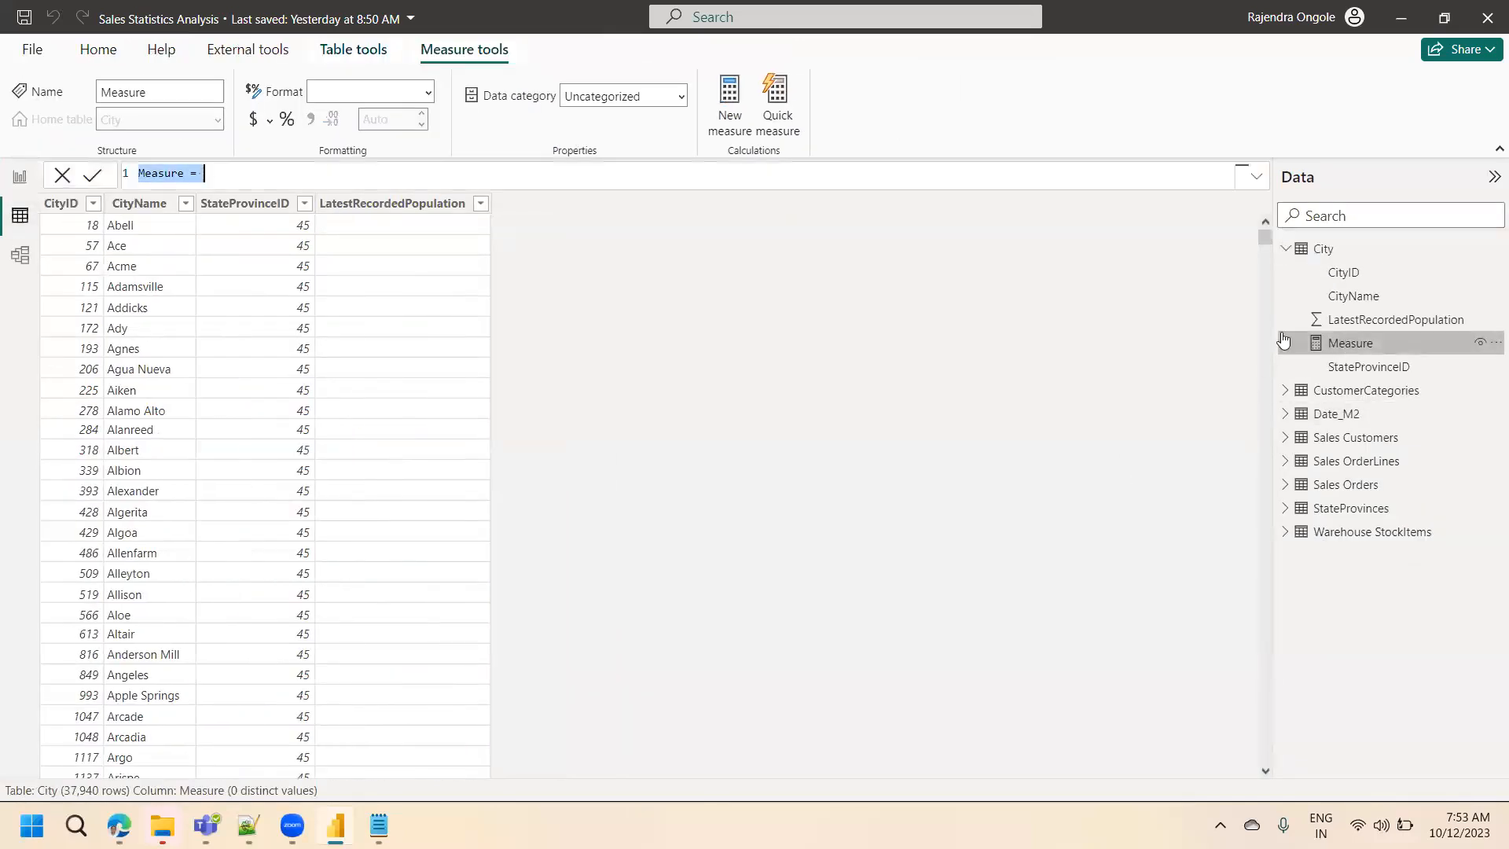
{"action": "type", "text": "Total "}
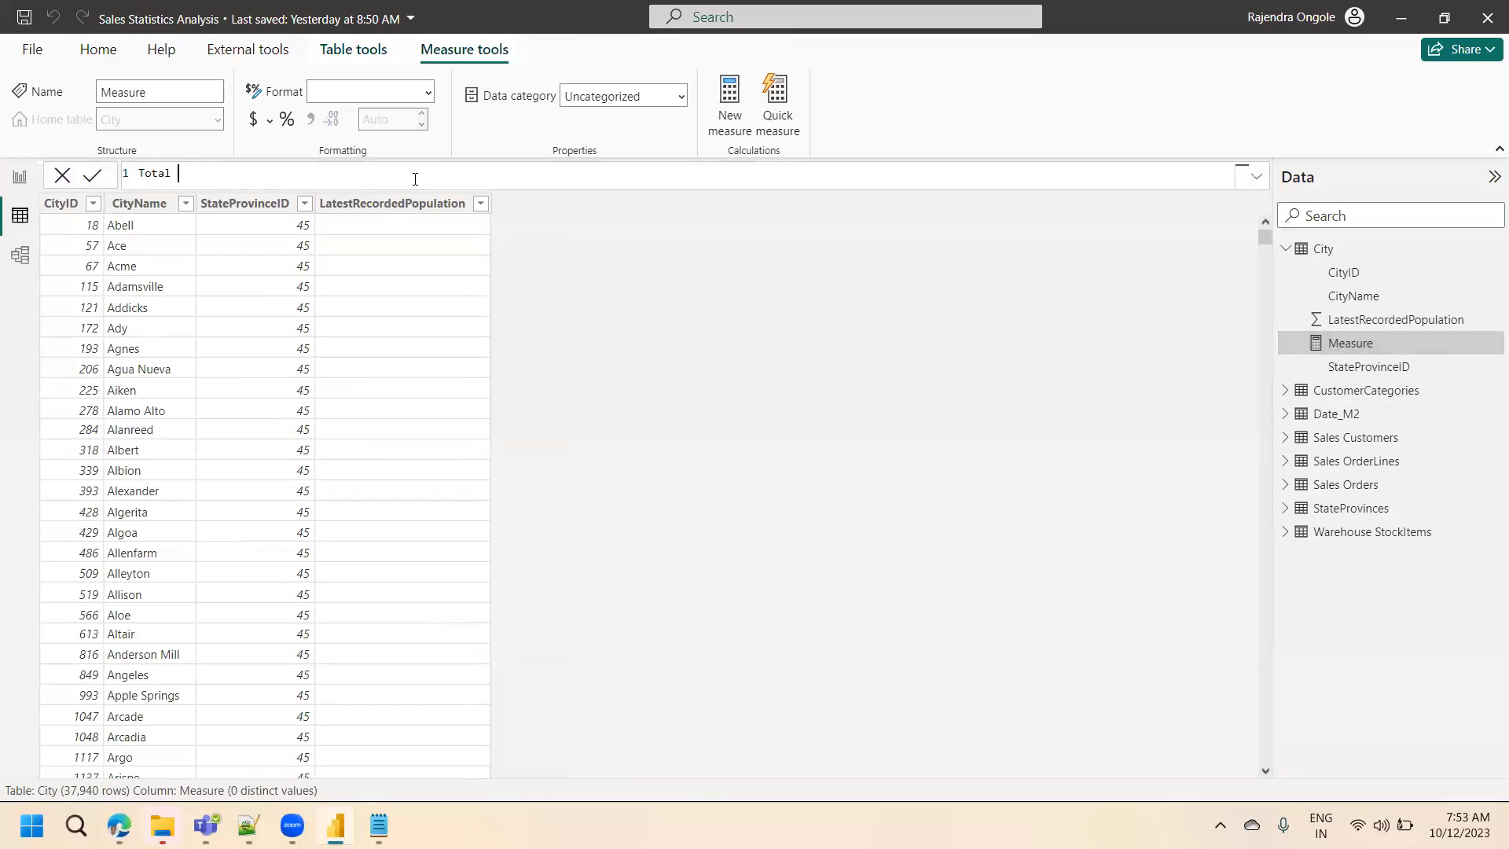
{"action": "type", "text": "Orders ="}
{"action": "key", "text": "shift+Return"}
{"action": "type", "text": "count"}
{"action": "key", "text": "Tab"}
{"action": "type", "text": "order"}
{"action": "key", "text": "Down"}
{"action": "key", "text": "Down"}
{"action": "key", "text": "Tab"}
{"action": "type", "text": ")"}
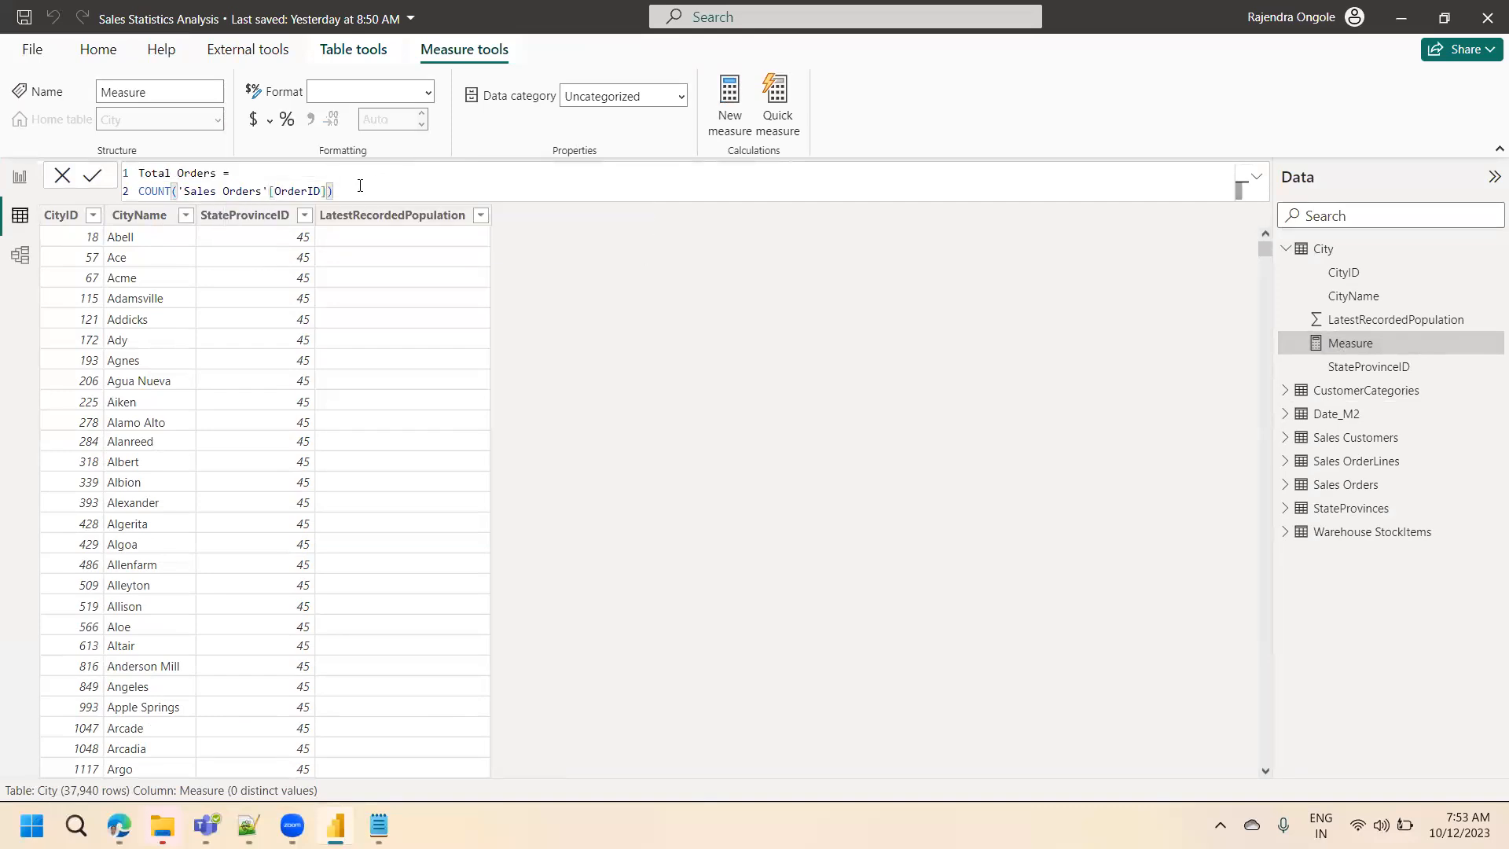
{"action": "left_click", "coordinate": [93, 176]}
- Add the Total Orders measure as the second column of the OrderDate table on the Phase2 page
{"action": "left_click", "coordinate": [17, 179]}
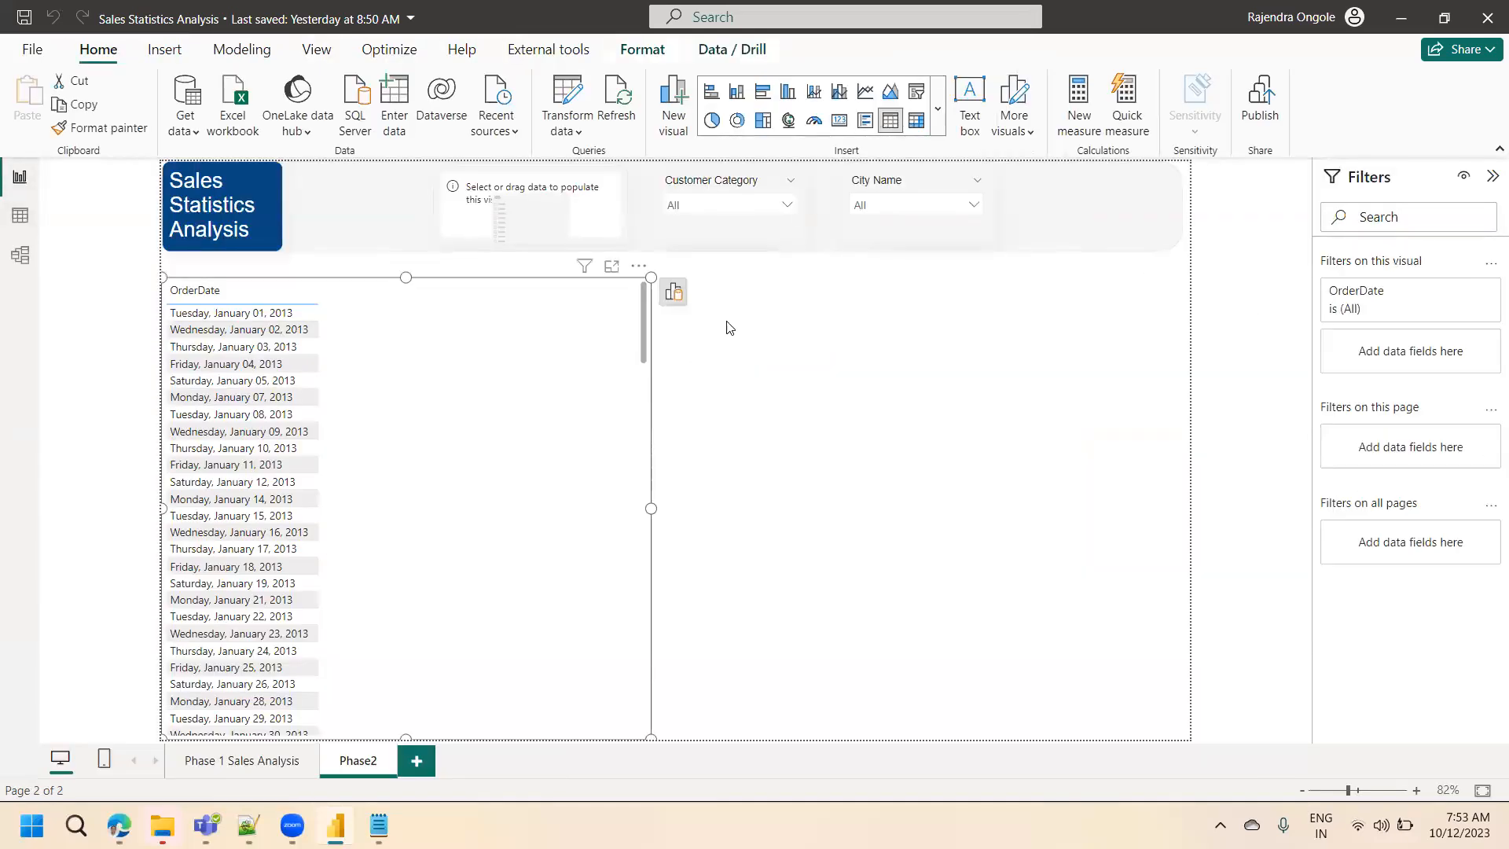
{"action": "left_click", "coordinate": [674, 293]}
{"action": "left_click", "coordinate": [791, 475]}
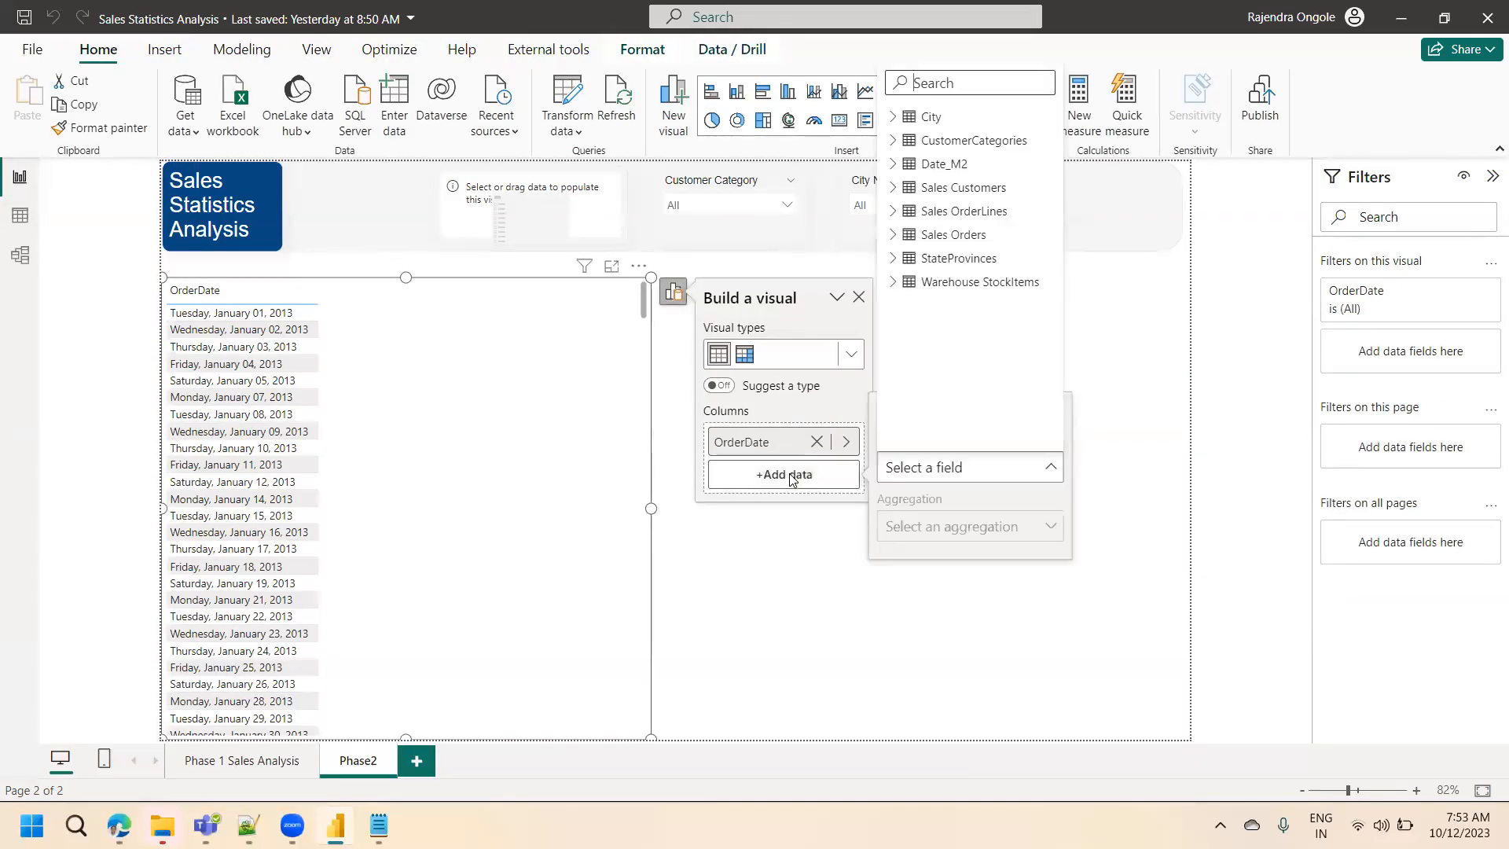
{"action": "type", "text": "total"}
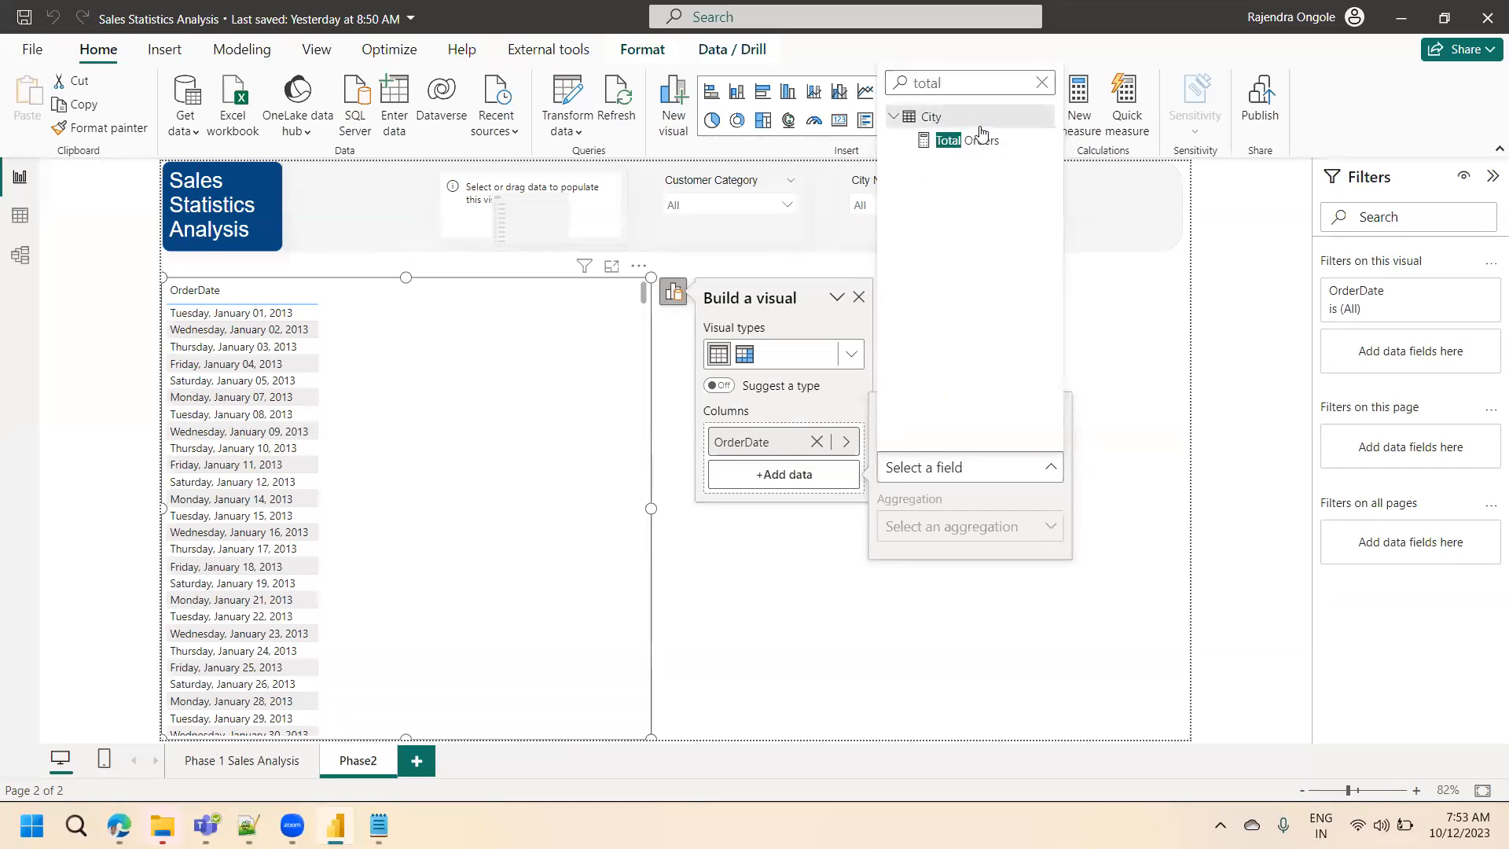
{"action": "left_click", "coordinate": [955, 139]}
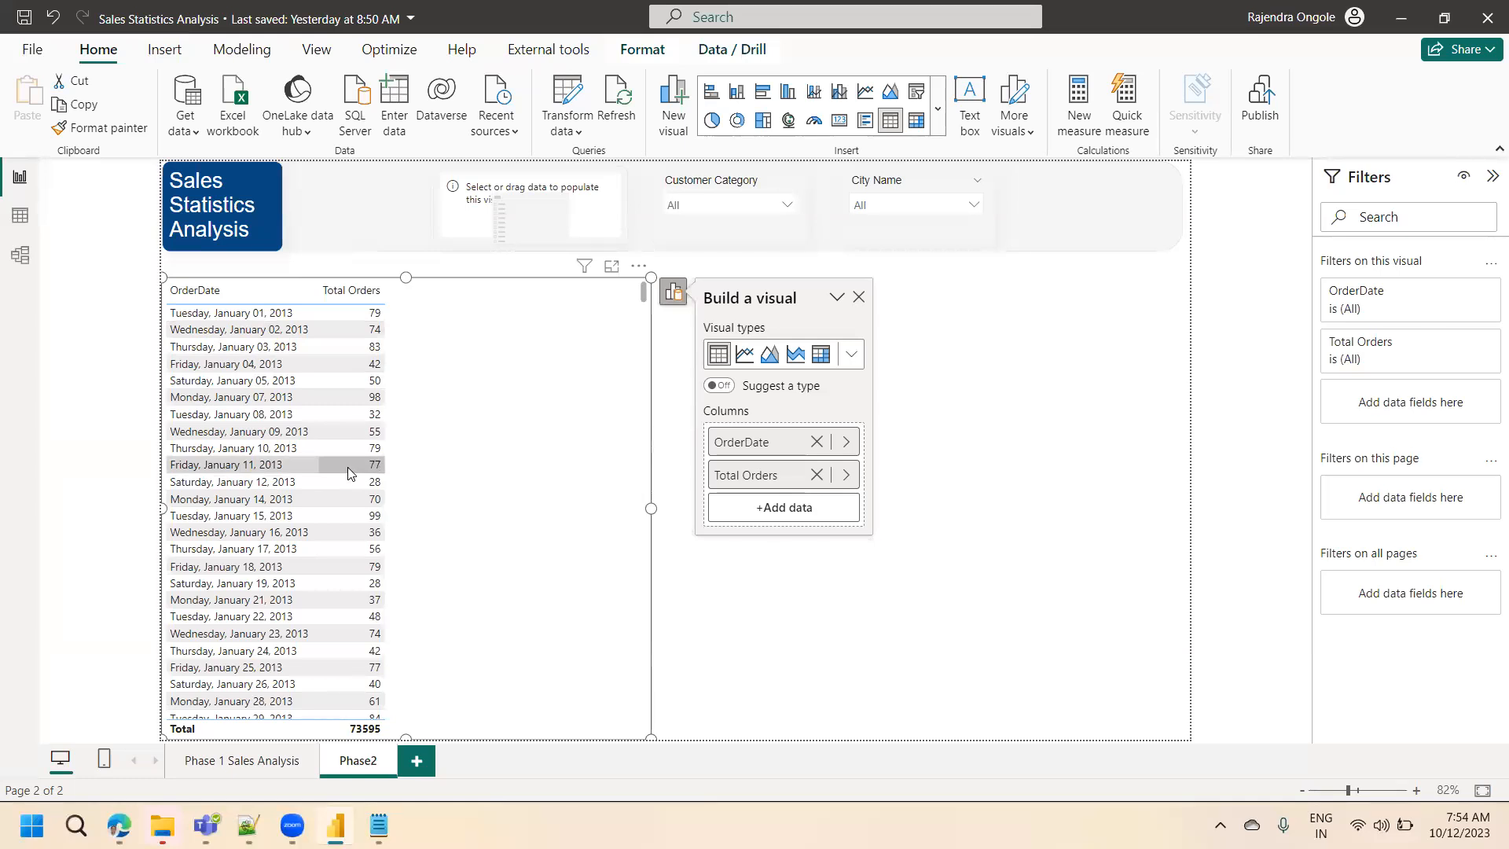
- Narrow the OrderDate table visual and place a copy of it to its right on the Phase2 page
{"action": "left_click_drag", "start_coordinate": [650, 508], "coordinate": [954, 533]}
{"action": "key", "text": "ctrl+c"}
{"action": "key", "text": "ctrl+v"}
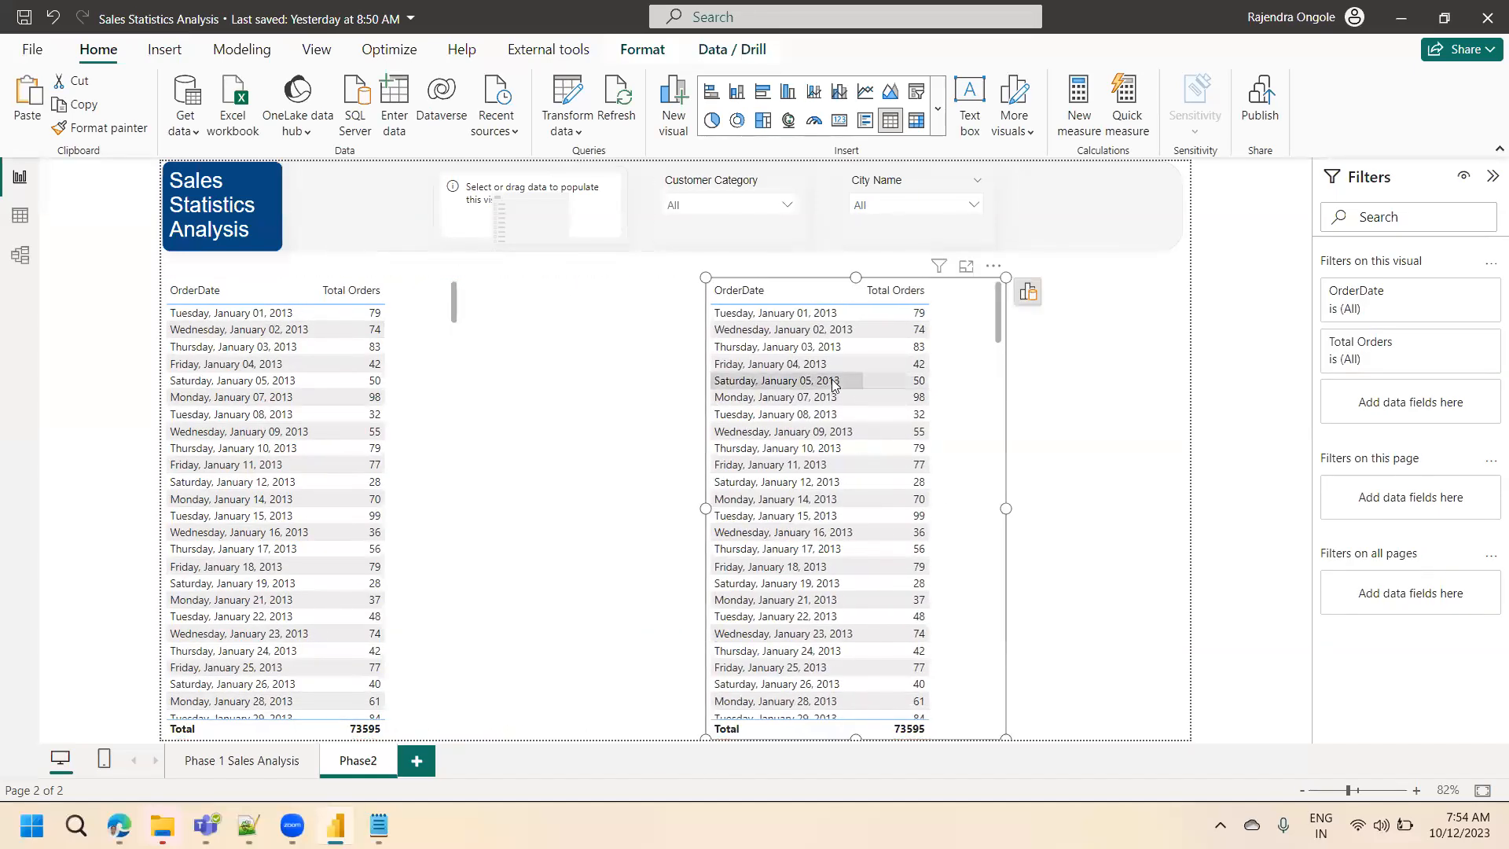
- Replace OrderDate with ExpectedDeliveryDate in the copied table and put it before Total Orders
{"action": "left_click", "coordinate": [1028, 295]}
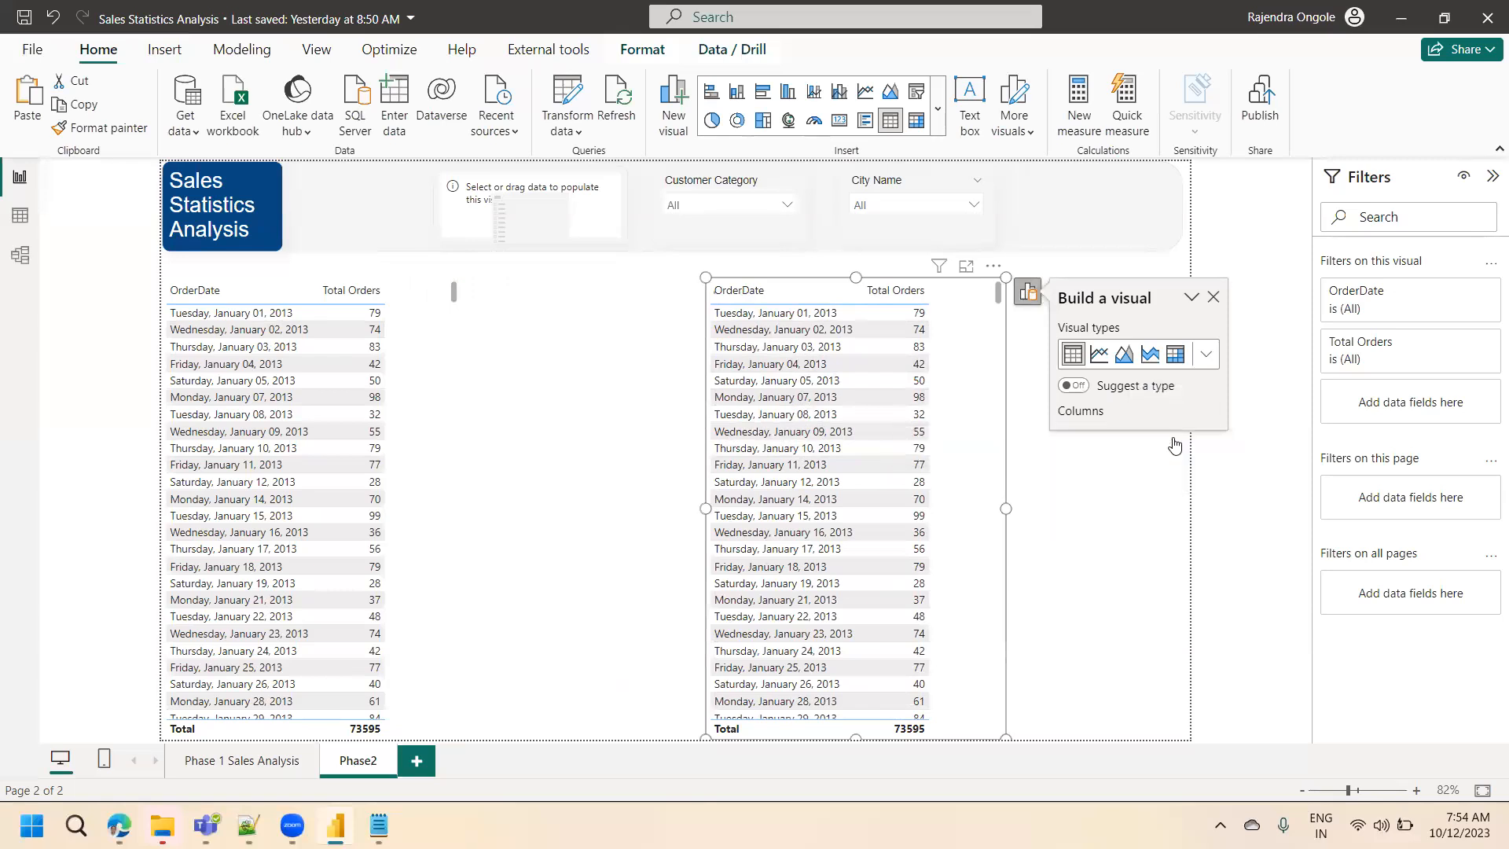
{"action": "left_click", "coordinate": [1171, 442]}
{"action": "left_click", "coordinate": [1116, 474]}
{"action": "left_click", "coordinate": [1302, 84]}
{"action": "type", "text": "delive"}
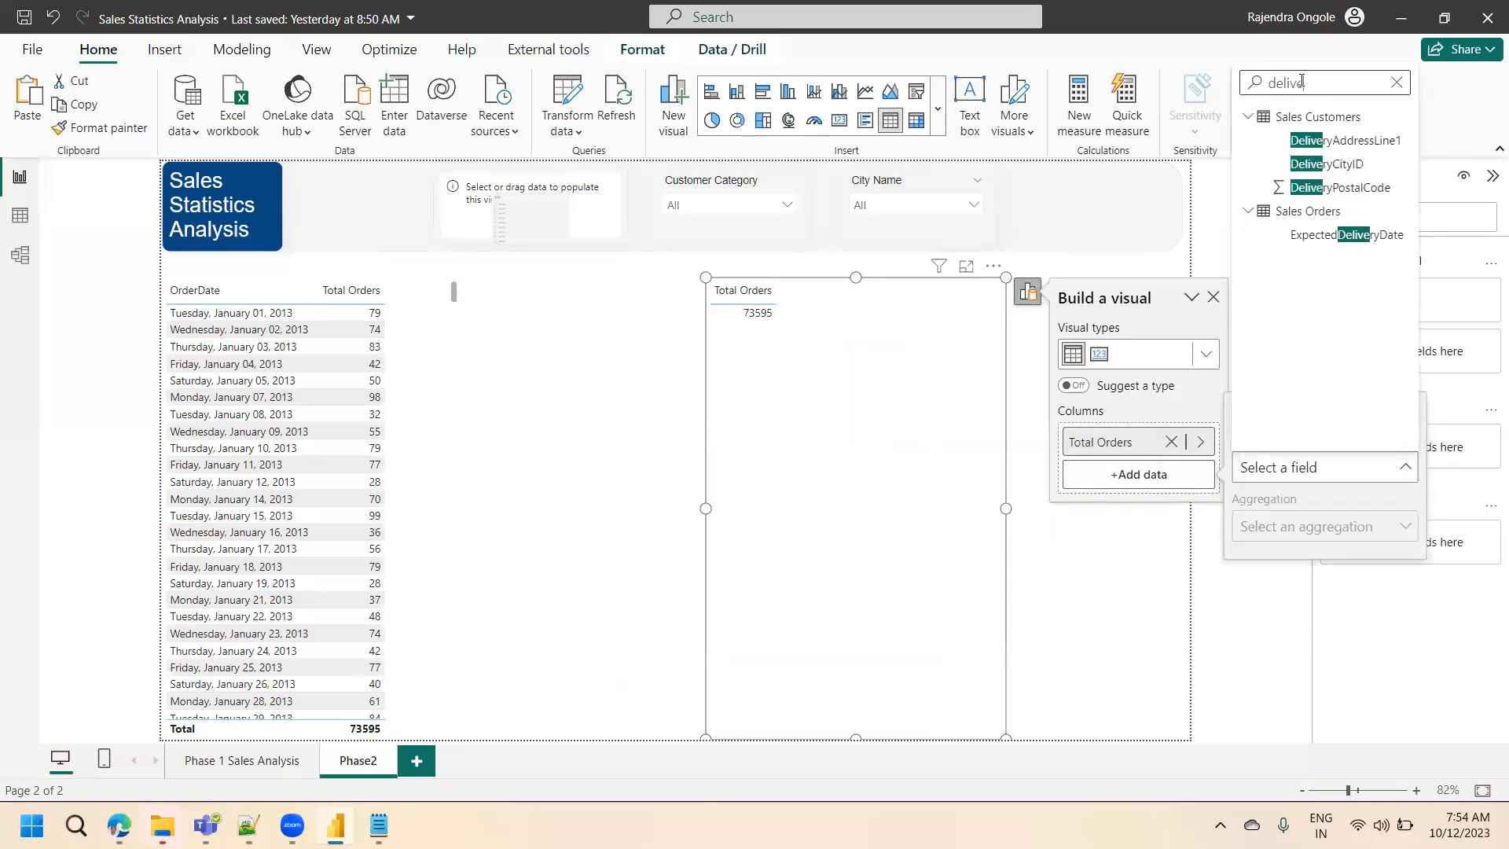
{"action": "left_click", "coordinate": [1334, 235]}
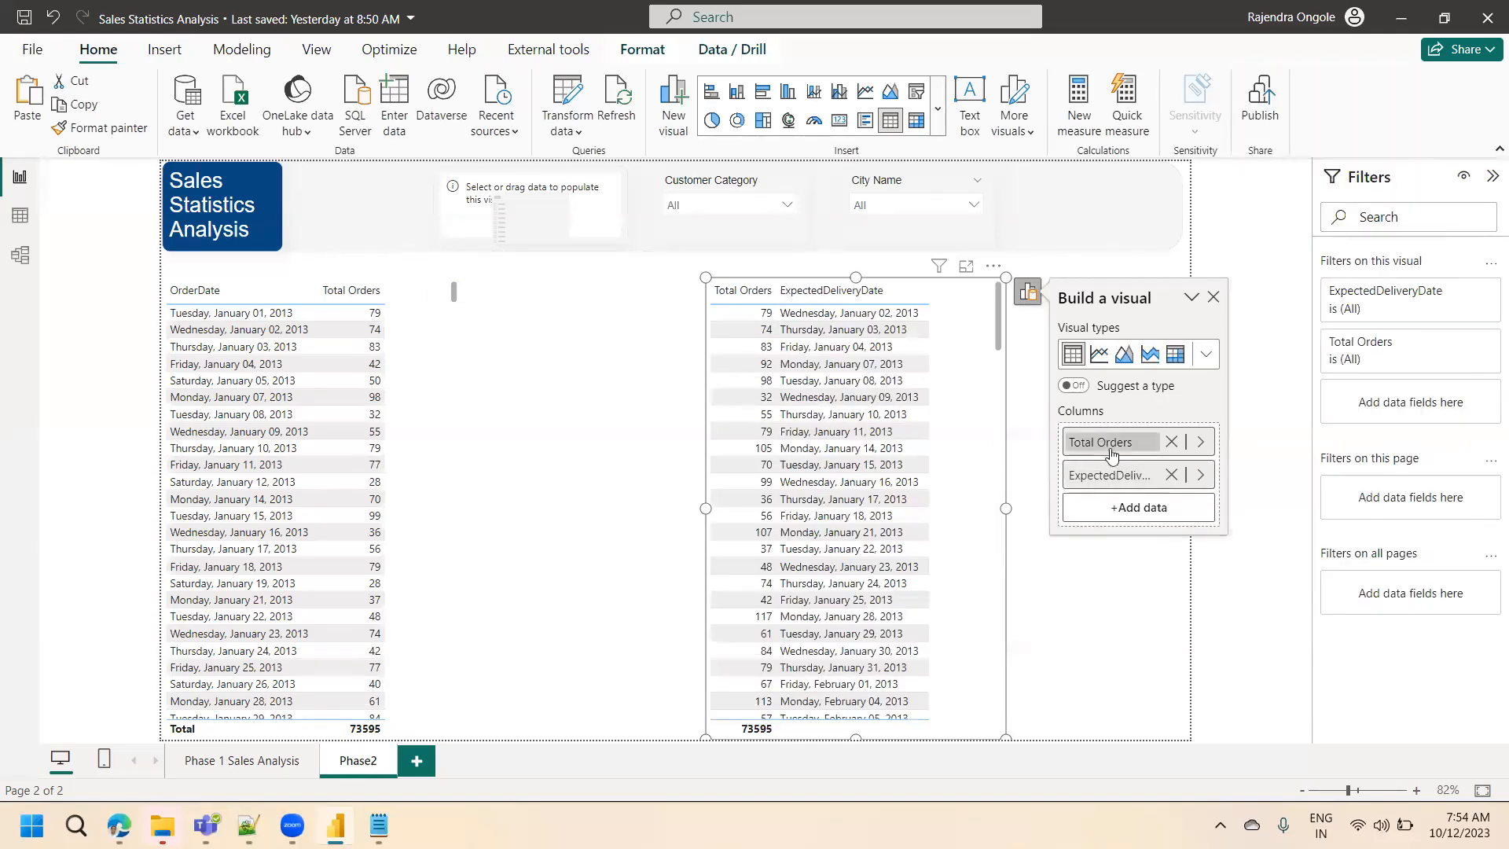
{"action": "left_click_drag", "start_coordinate": [1110, 475], "coordinate": [1111, 433]}
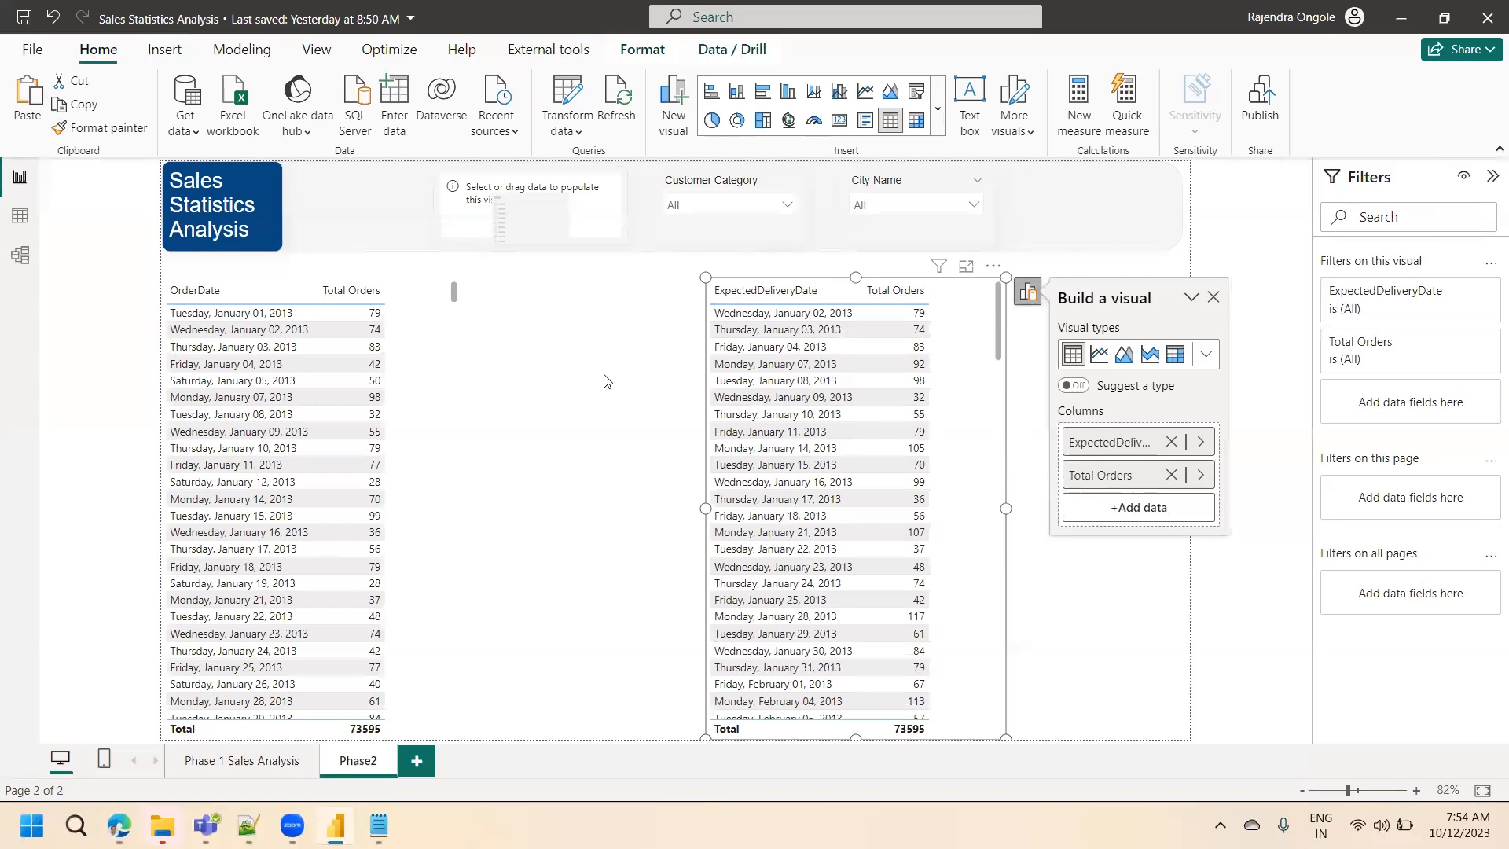
- Test cross-filtering with the Thursday, January 10, 2013 order date, clear the selection, and check the Date_M2 relationships in the model diagram
{"action": "left_click", "coordinate": [439, 394]}
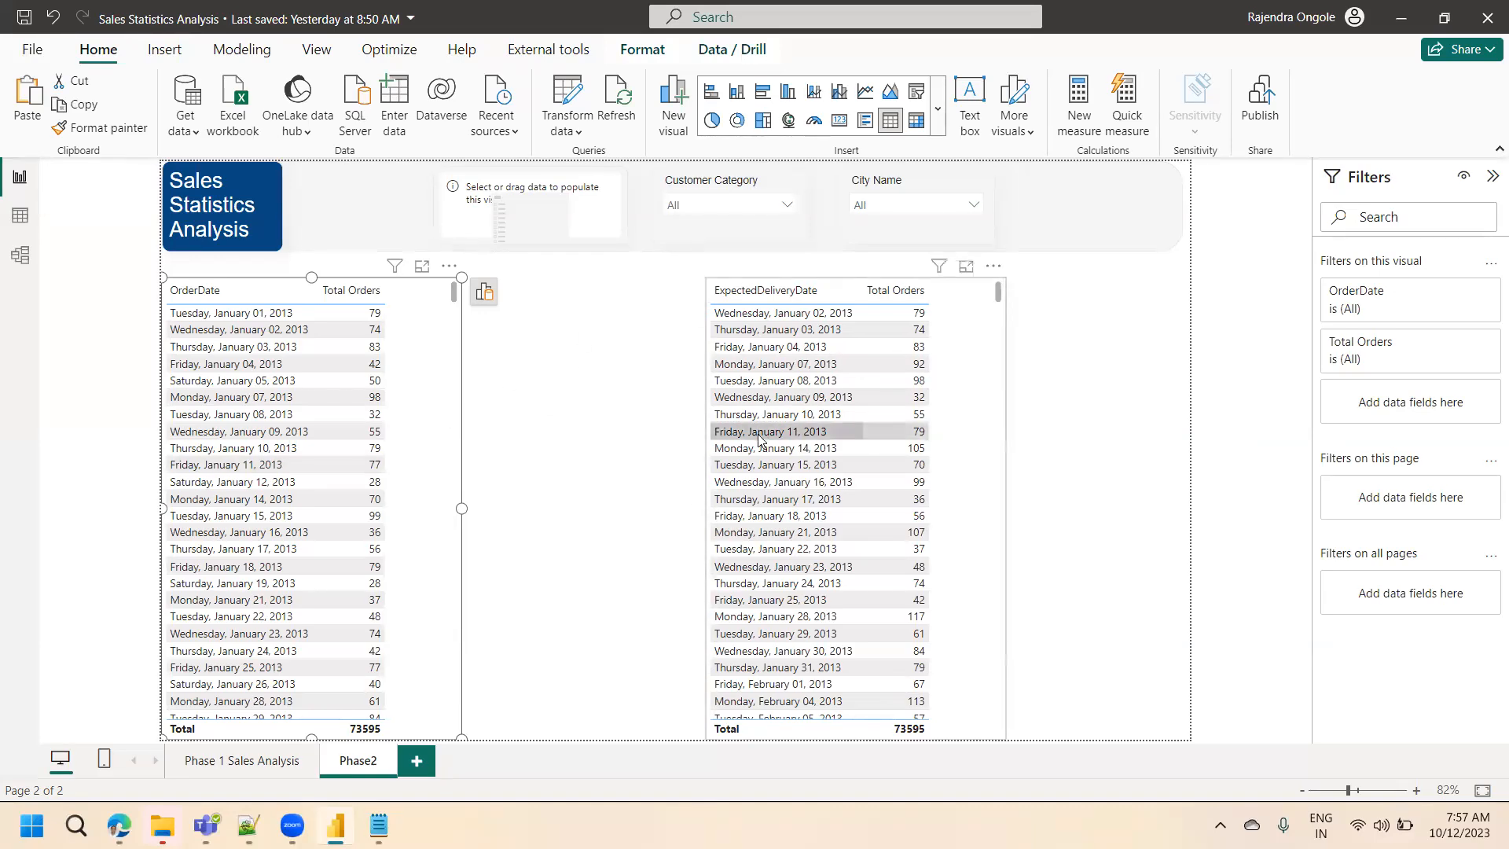
{"action": "left_click", "coordinate": [221, 448]}
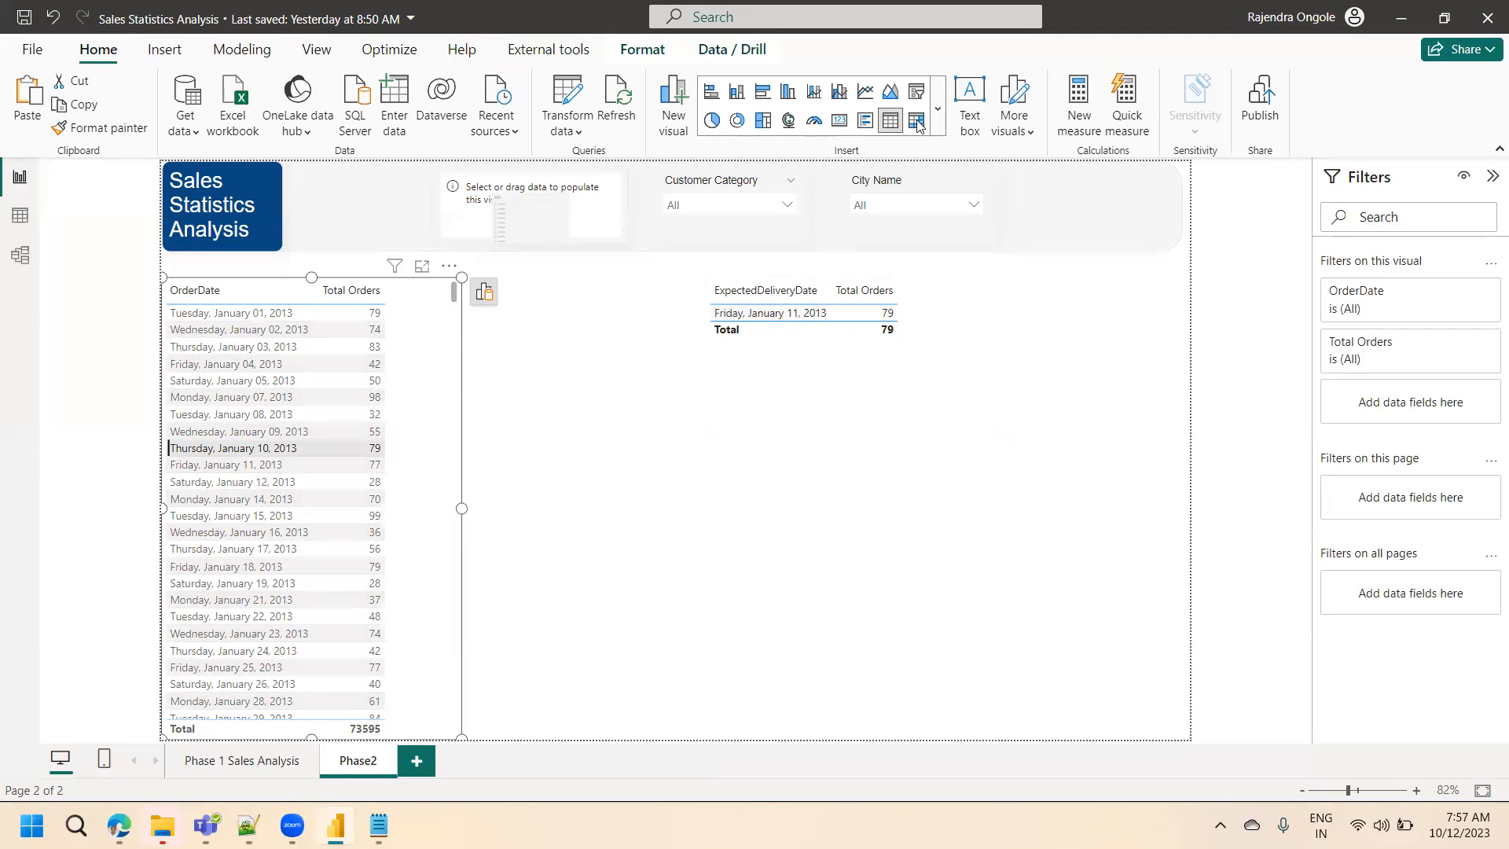
{"action": "left_click", "coordinate": [299, 450]}
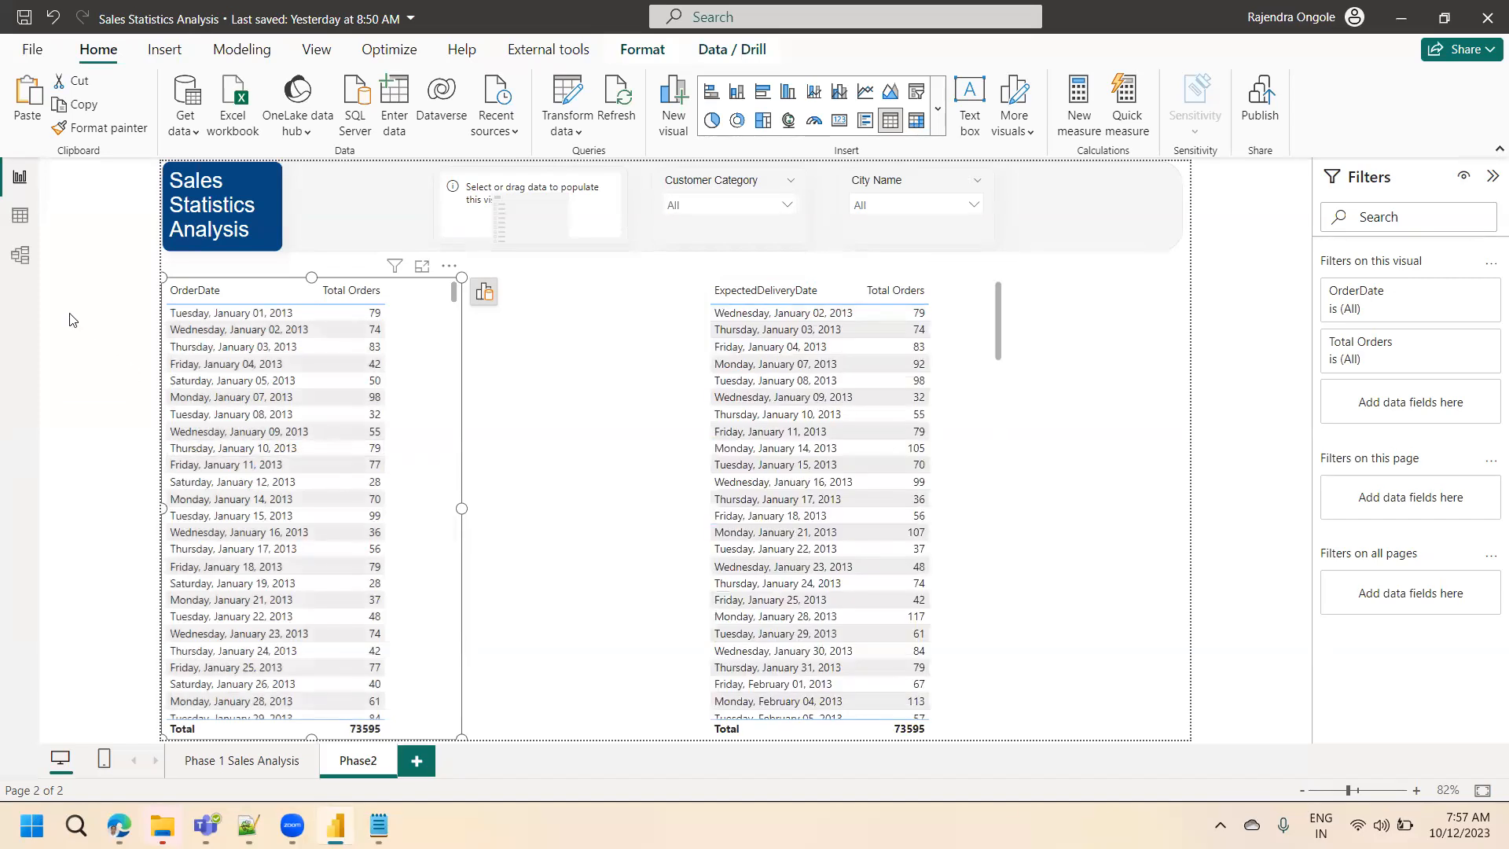
{"action": "left_click", "coordinate": [20, 257]}
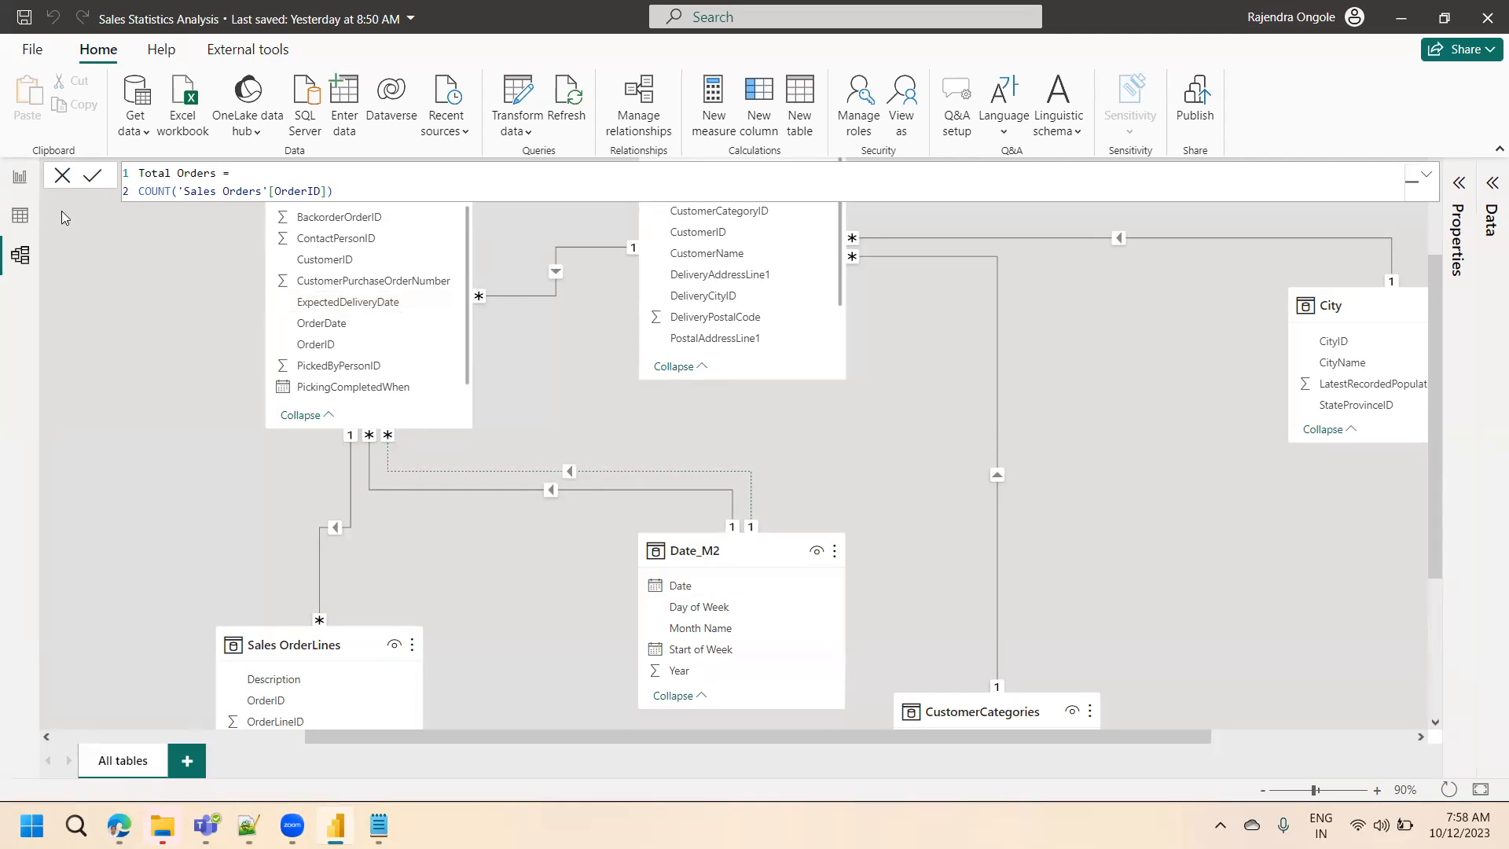
{"action": "left_click", "coordinate": [21, 179]}
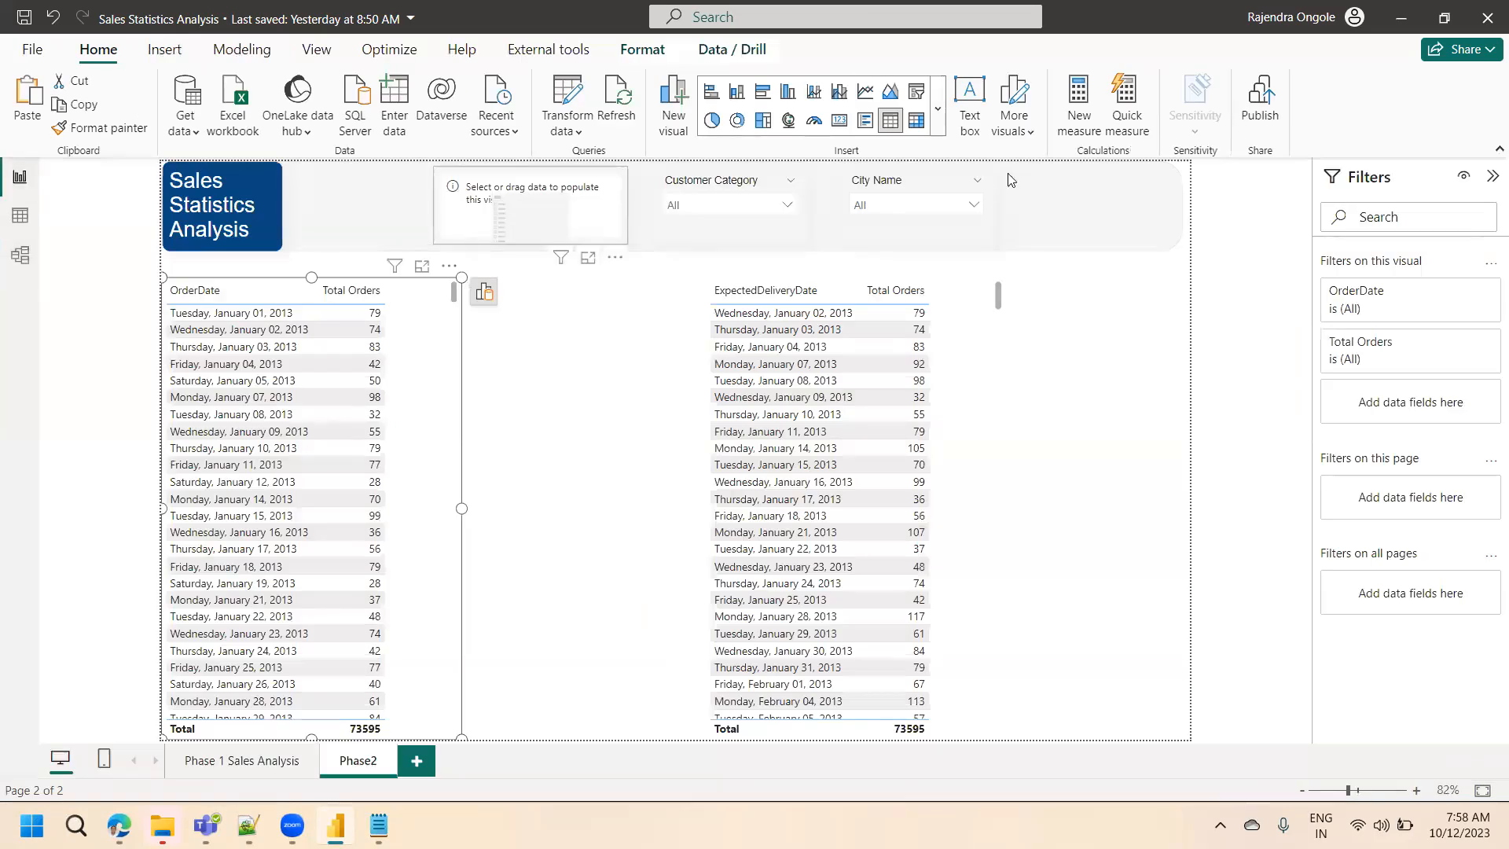
- Start a new measure named Orders (Exp.Delivery Date), leaving an empty line before its expression
{"action": "left_click", "coordinate": [1088, 110]}
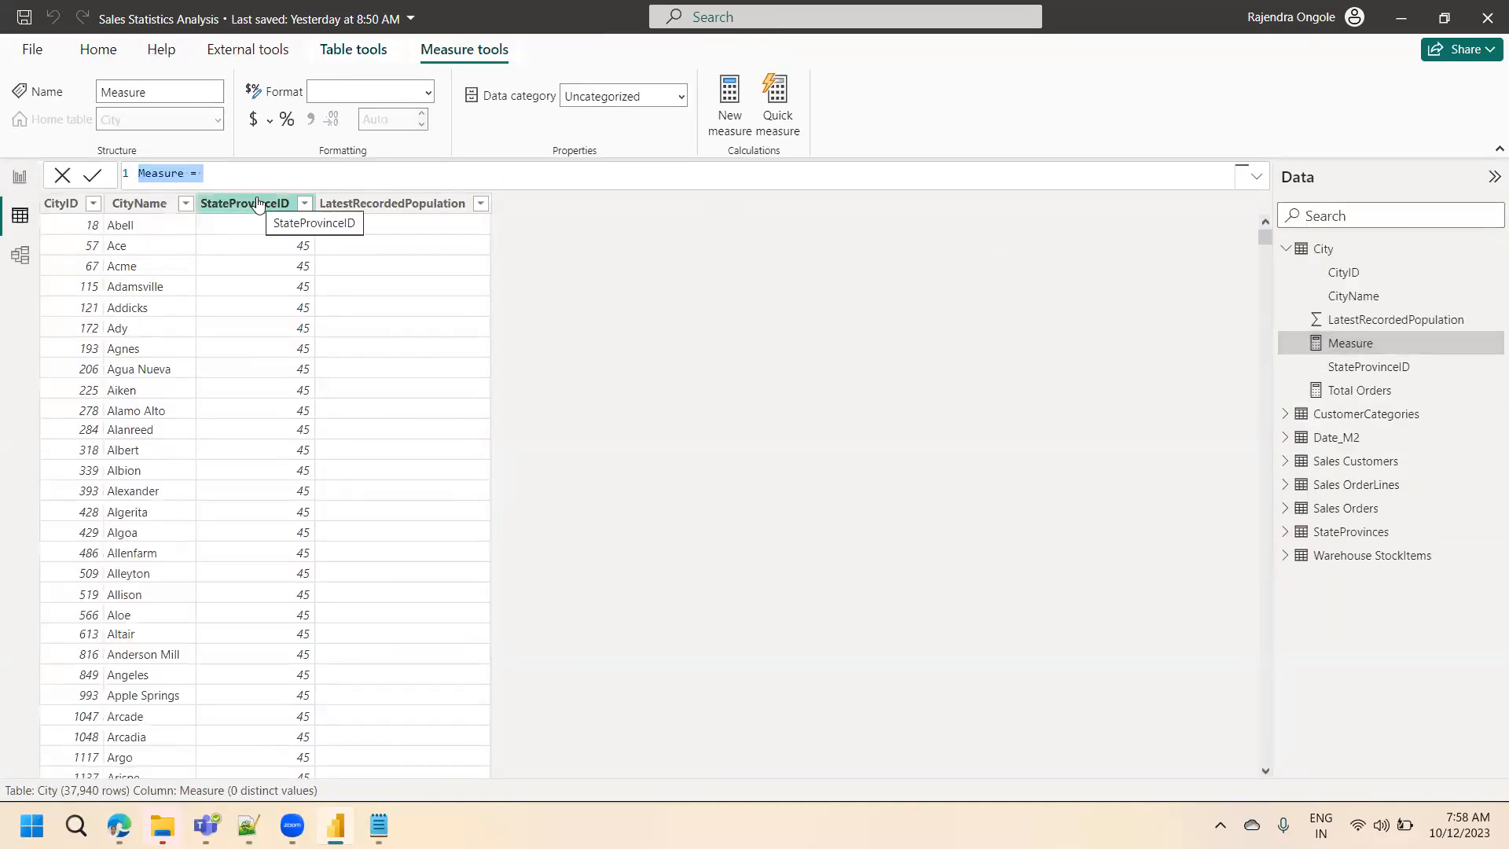
{"action": "type", "text": "Orders "}
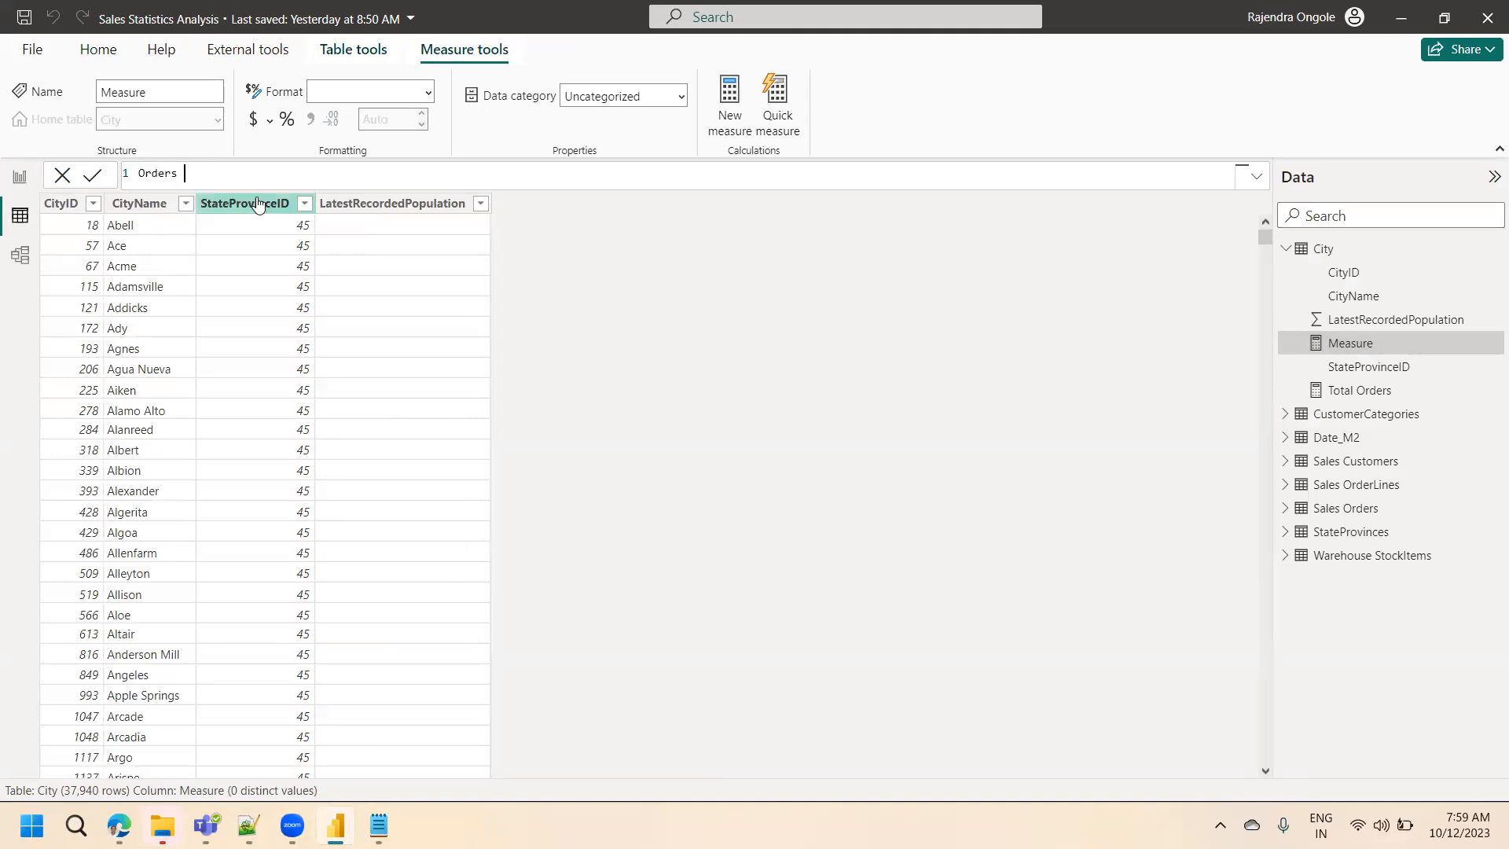
{"action": "type", "text": "(Exp.Delivery Date) ="}
{"action": "key", "text": "shift+Return"}
{"action": "key", "text": "shift+Return"}
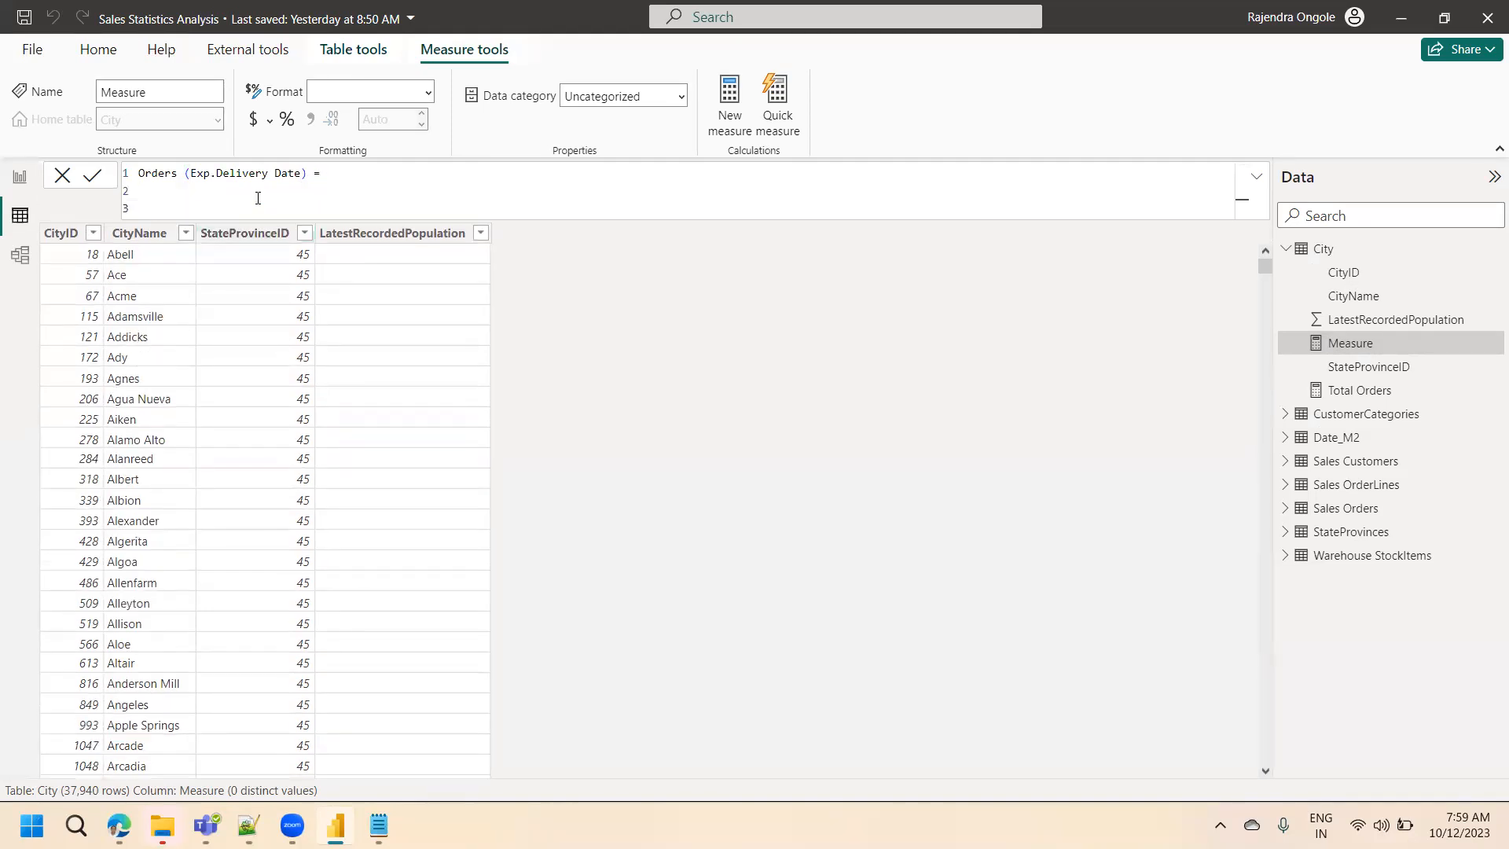
- Begin the measure expression with CALCULATE over [Total Orders] and a USERELATIONSHIP filter
{"action": "type", "text": "CALCULATE("}
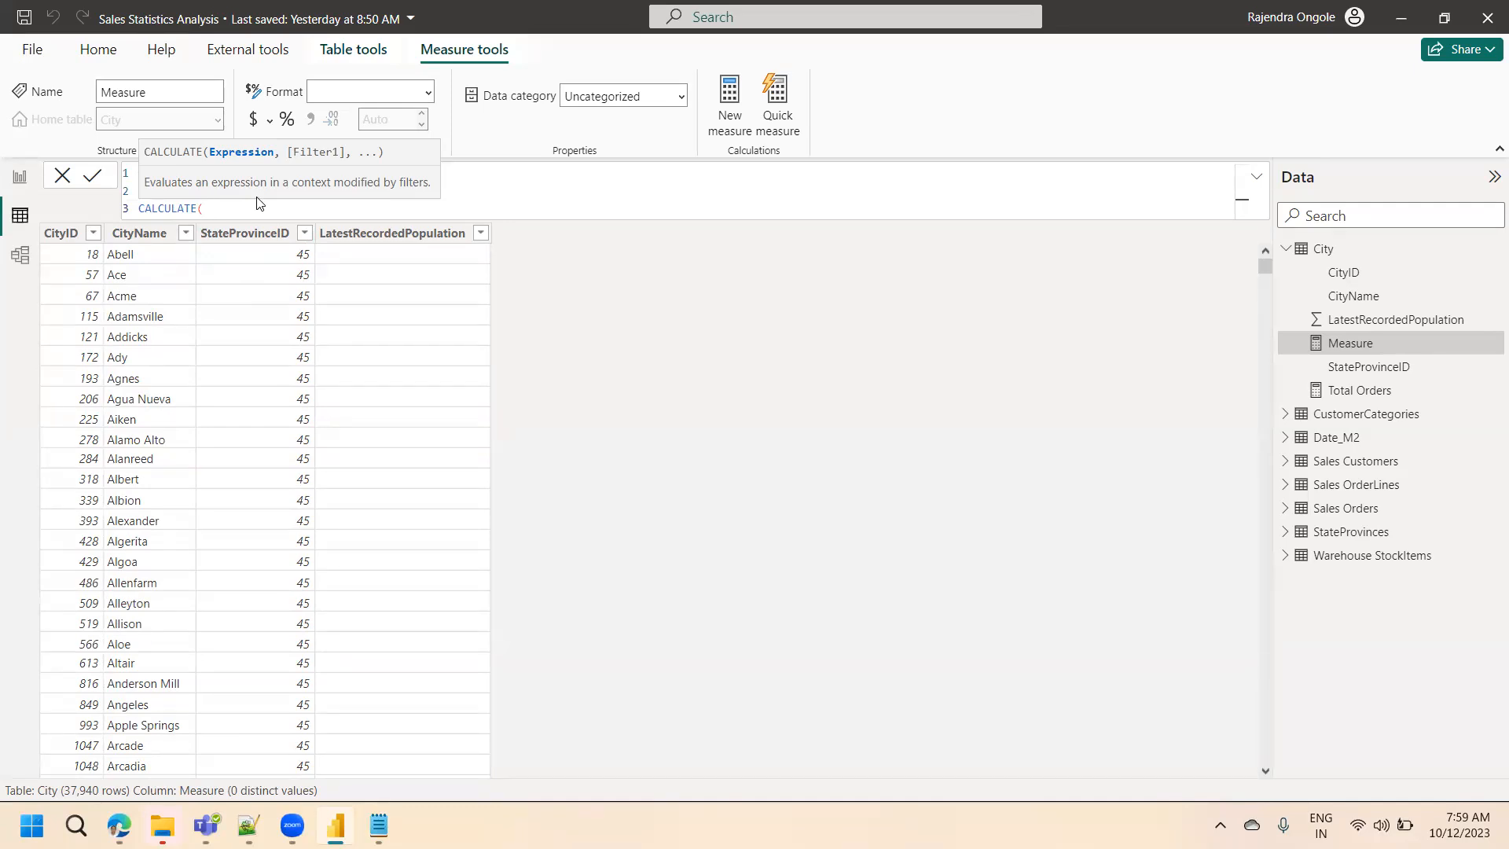
{"action": "type", "text": "tota"}
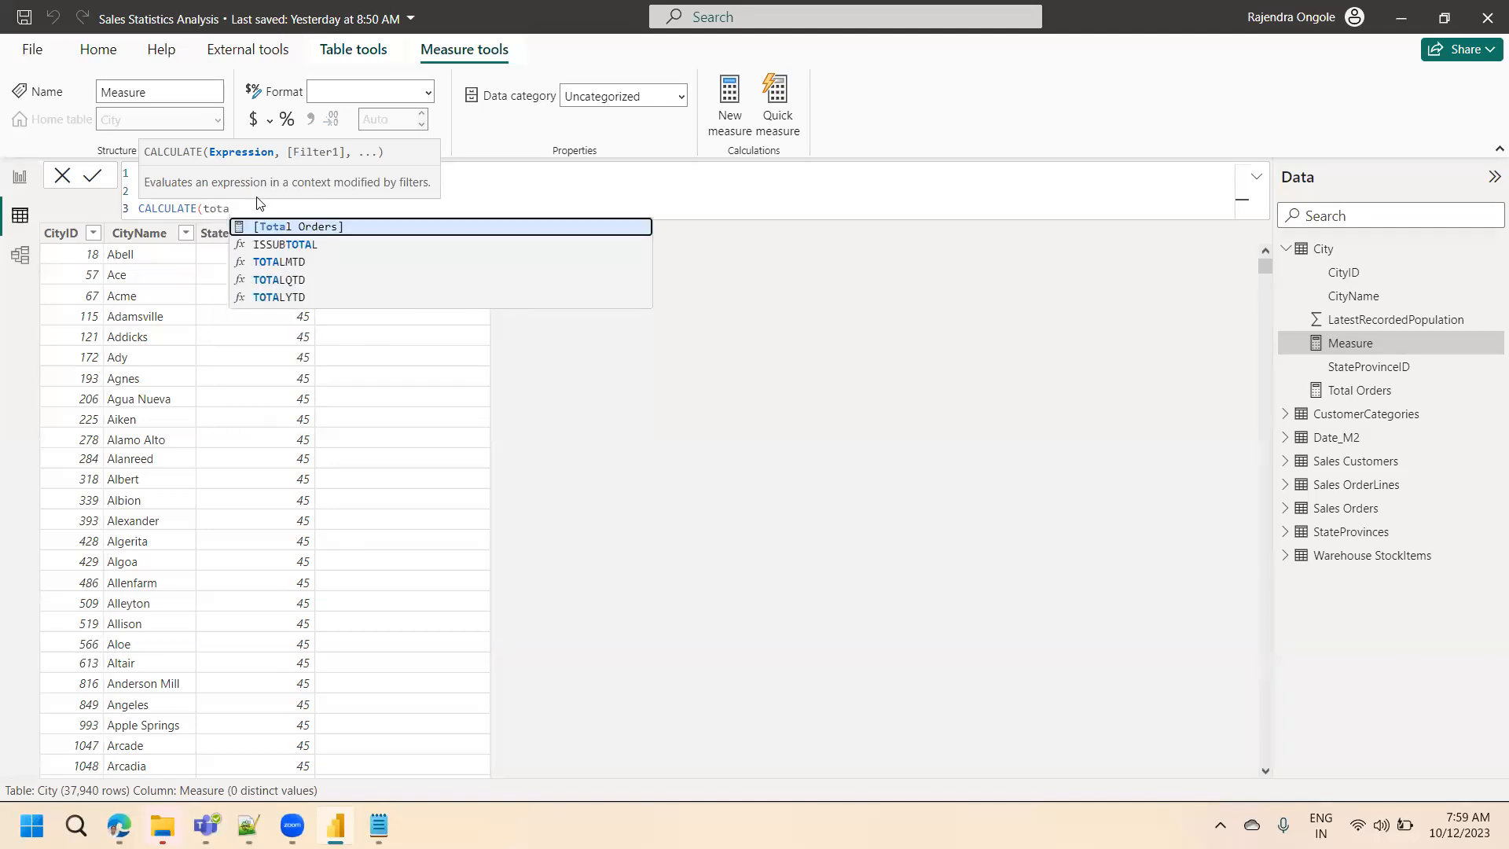
{"action": "key", "text": "Tab"}
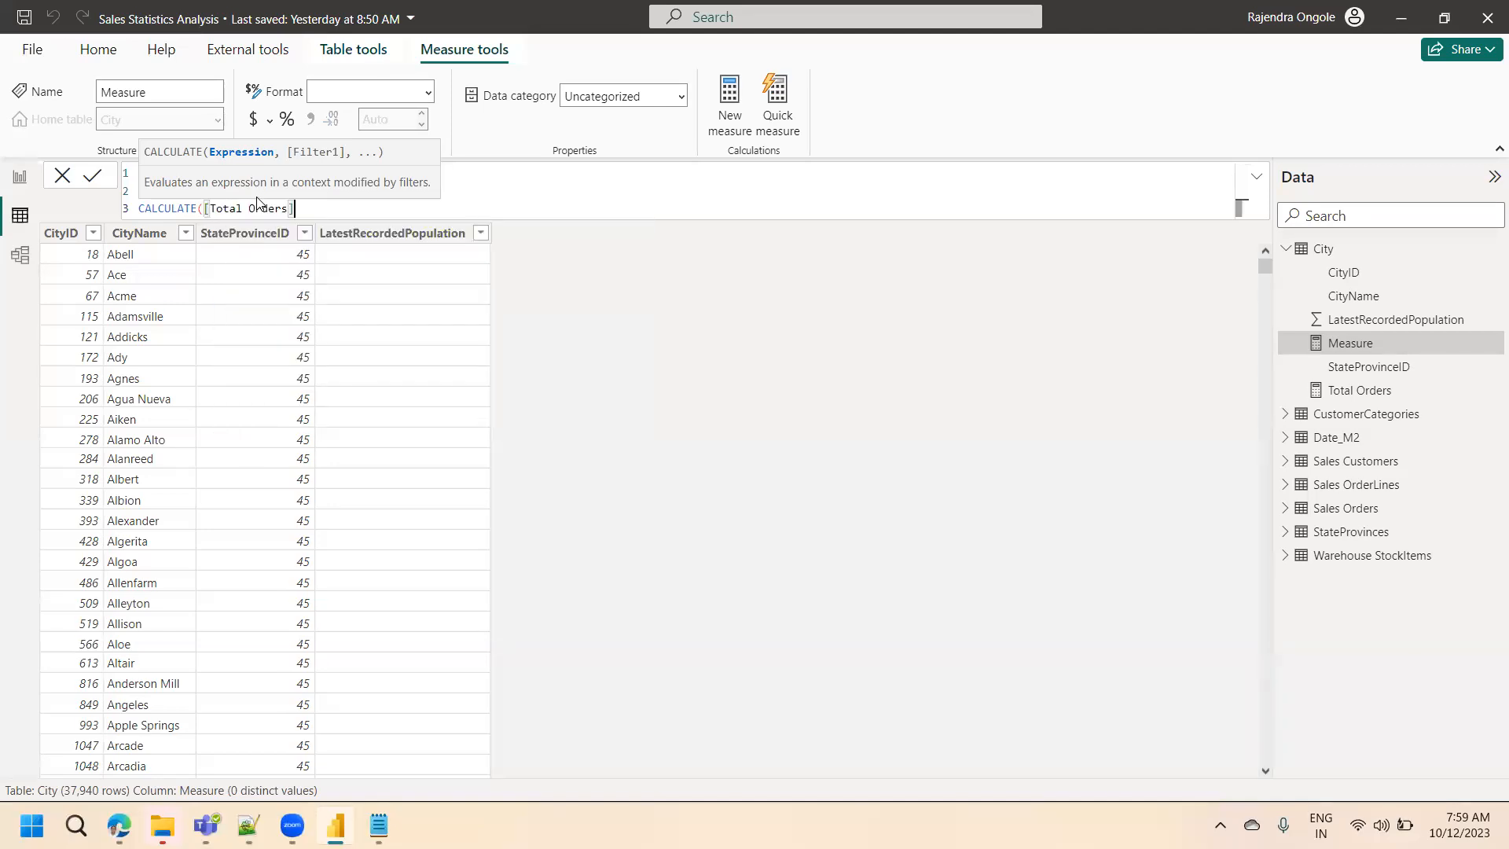
{"action": "type", "text": ","}
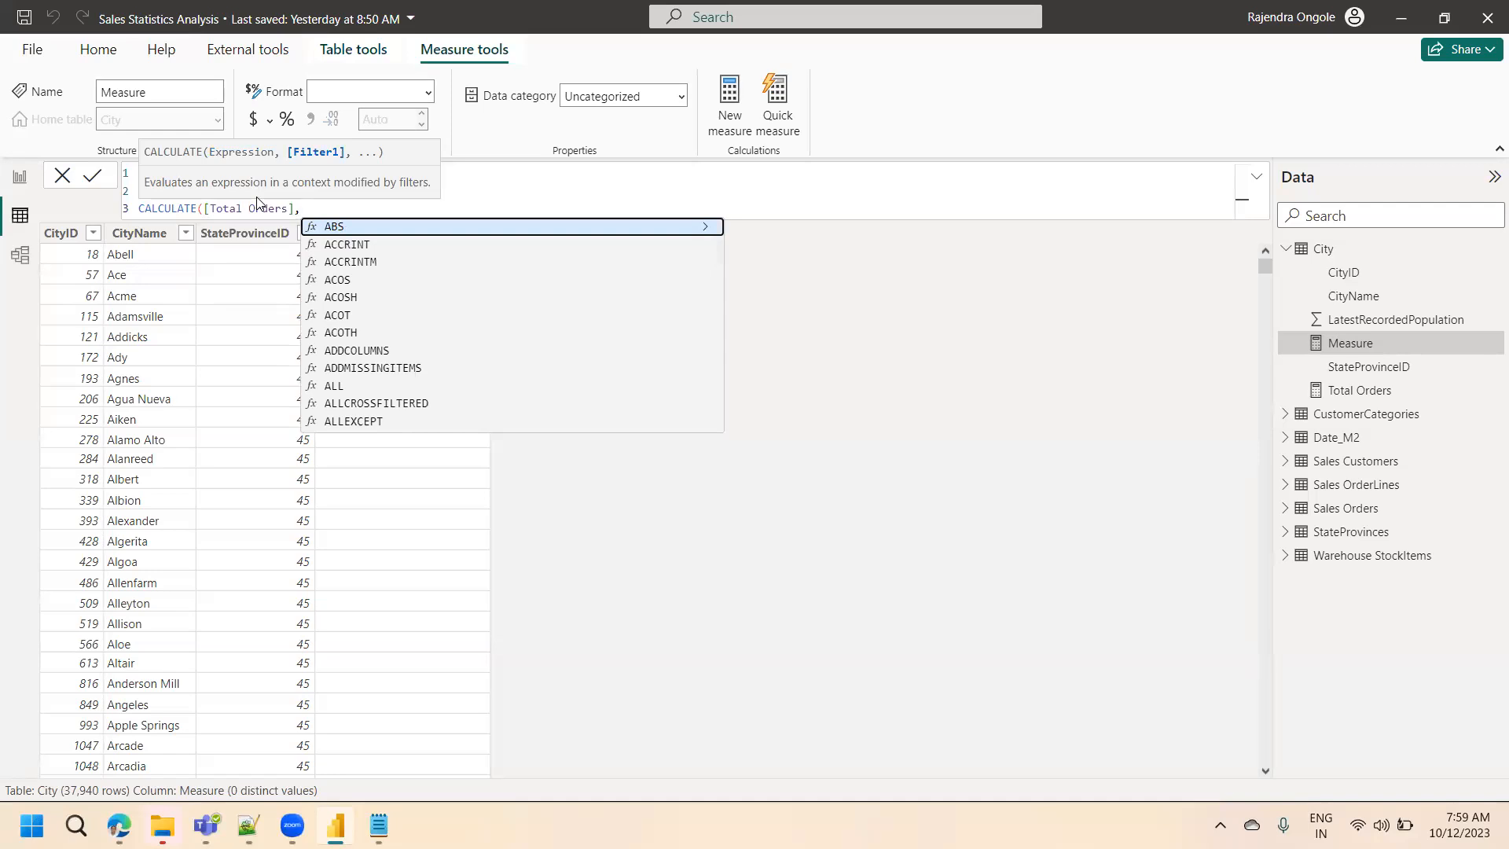
{"action": "type", "text": "user"}
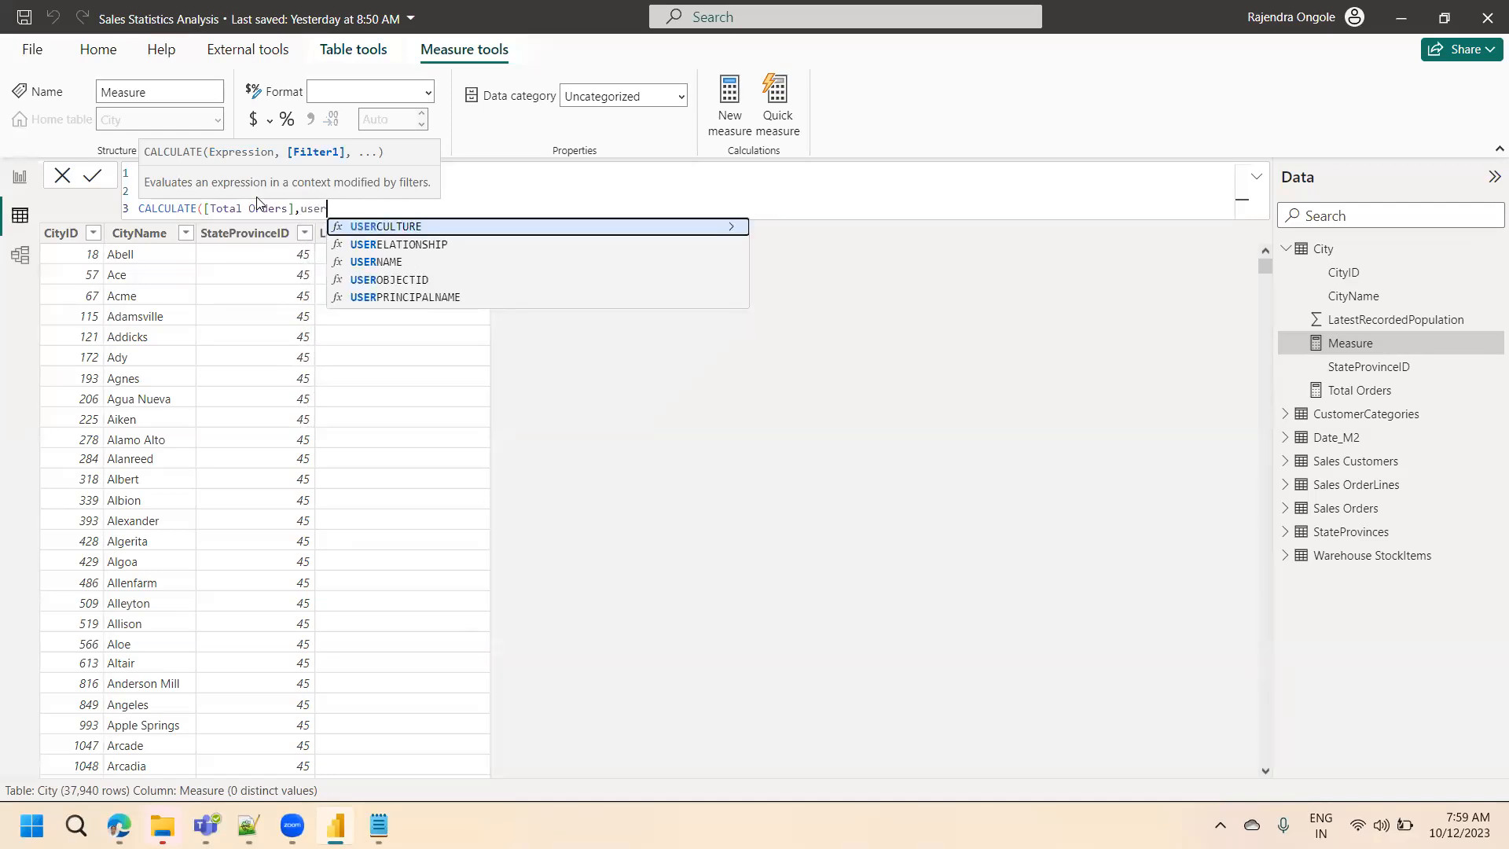
{"action": "key", "text": "Down"}
{"action": "key", "text": "Tab"}
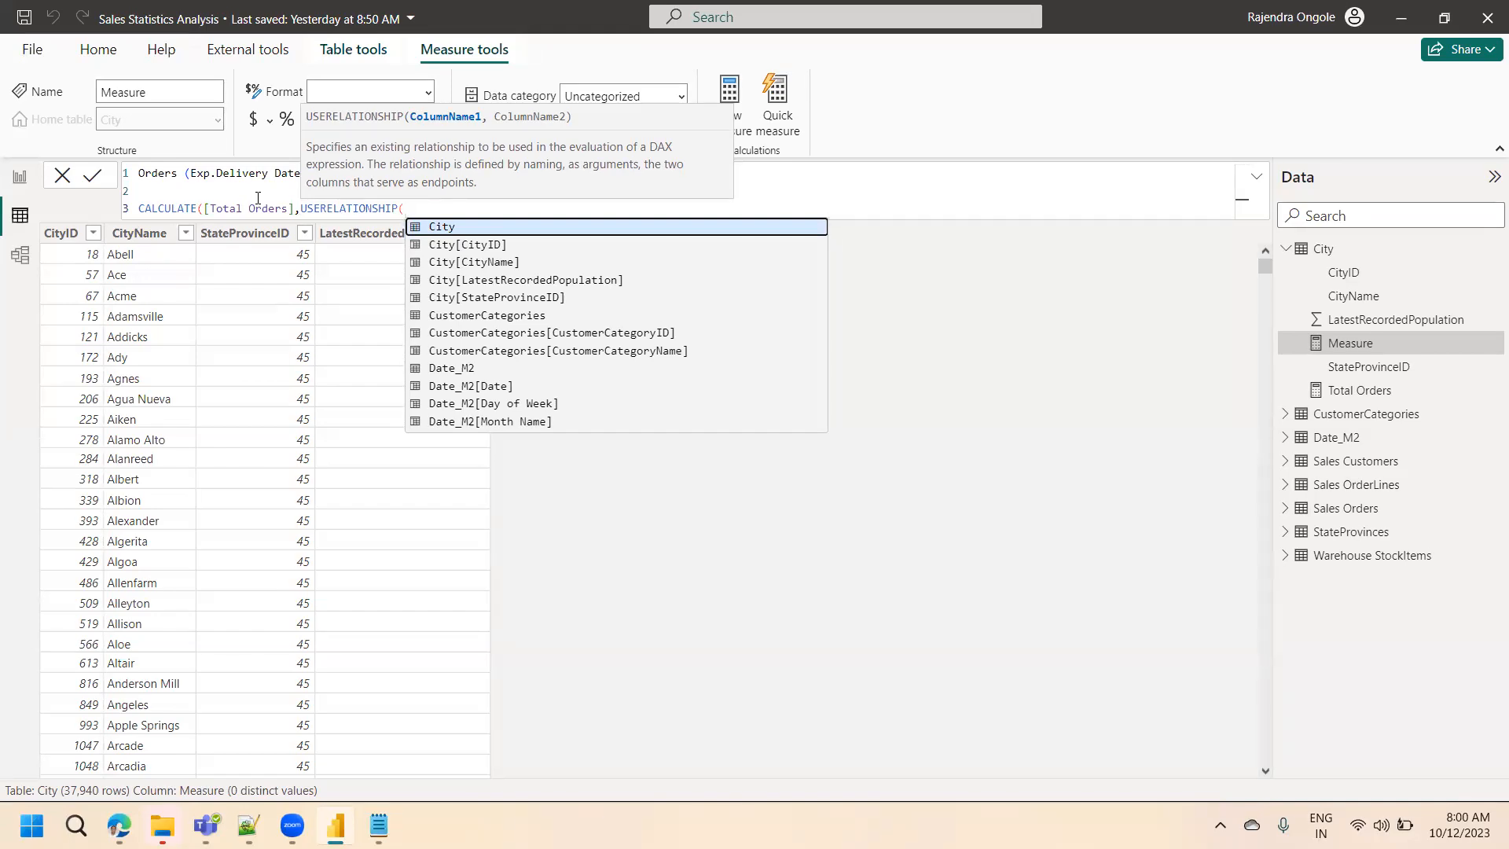
- Complete USERELATIONSHIP with Date_M2[Date] and 'Sales Orders'[OrderDate], and commit the measure
{"action": "type", "text": "date"}
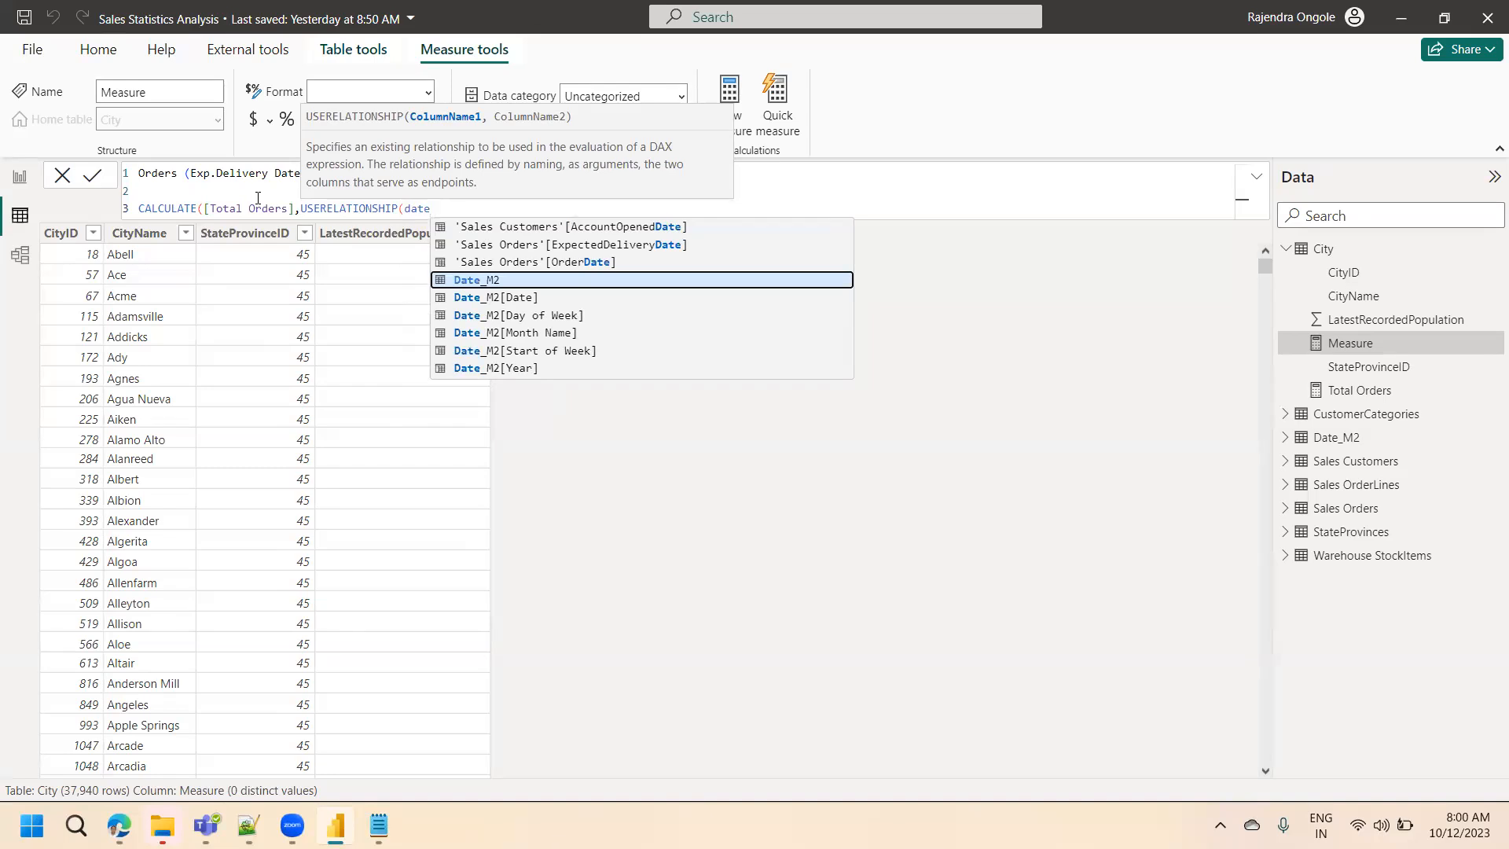
{"action": "key", "text": "Down"}
{"action": "key", "text": "Tab"}
{"action": "type", "text": ","}
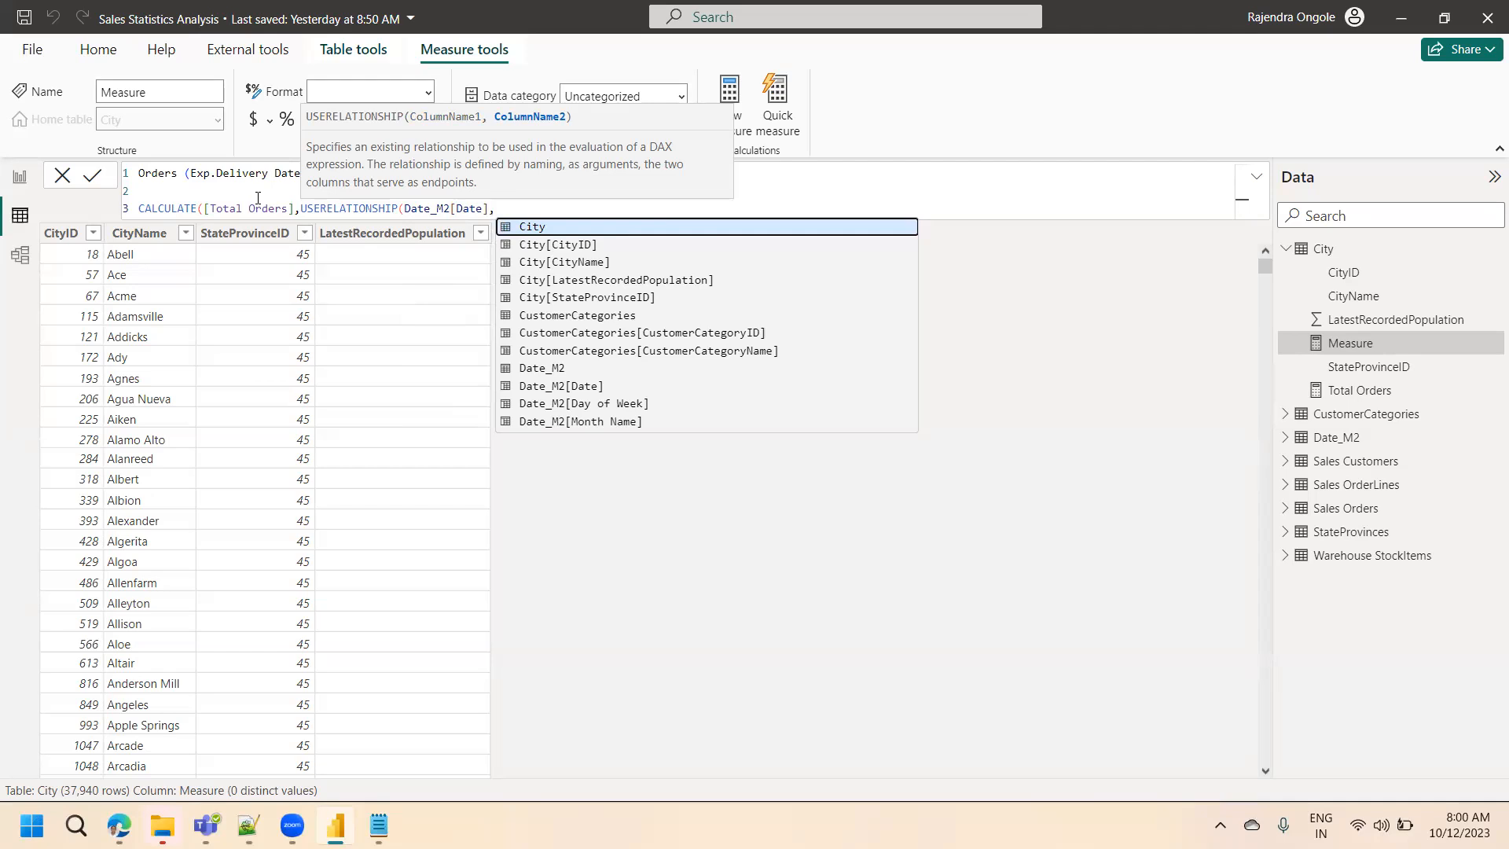
{"action": "type", "text": "order"}
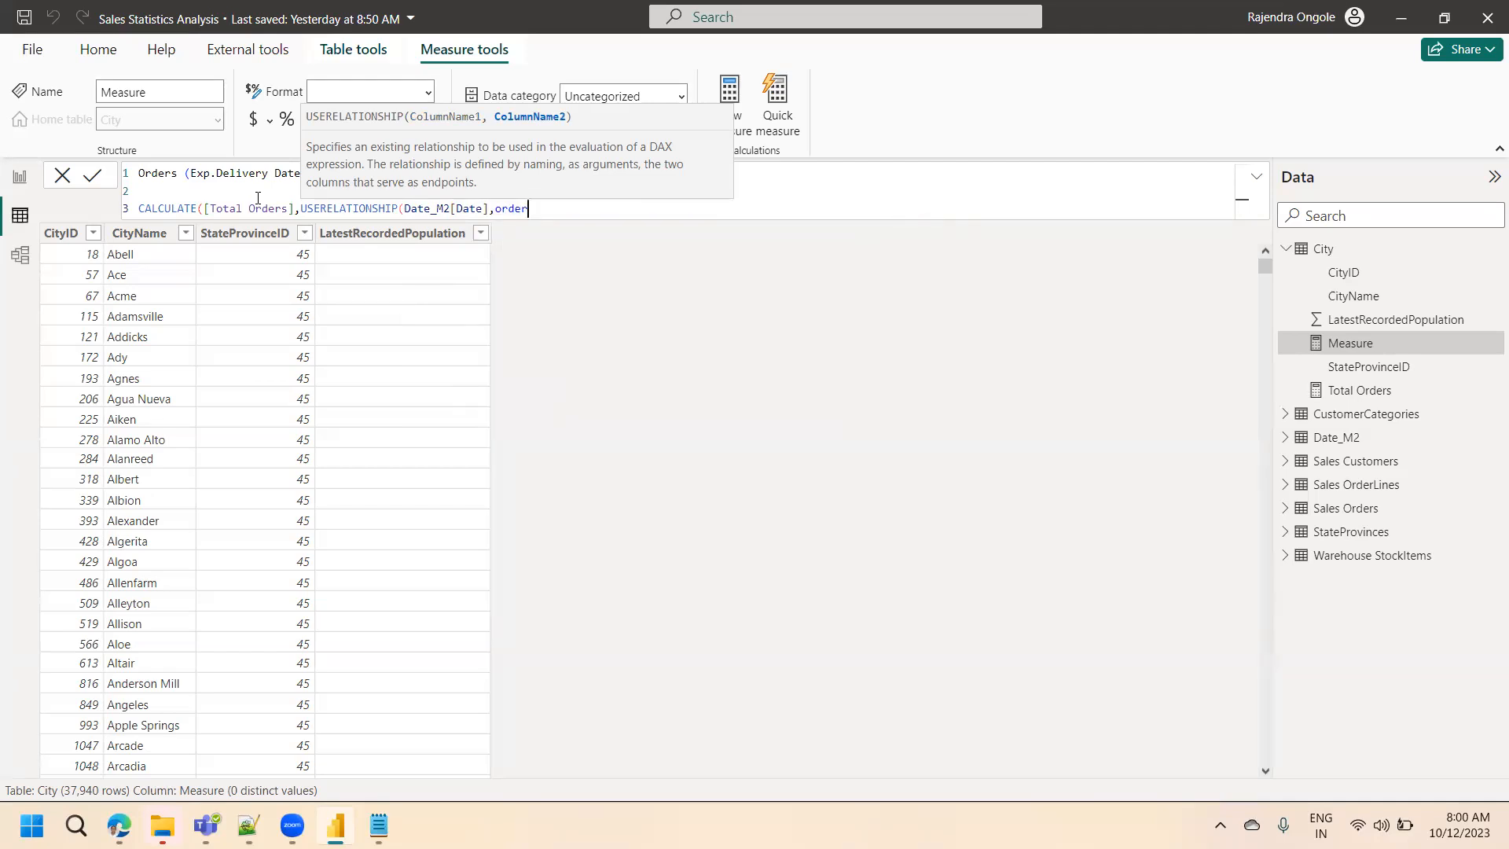
{"action": "type", "text": "da"}
{"action": "key", "text": "Tab"}
{"action": "type", "text": ")"}
{"action": "left_click", "coordinate": [96, 177]}
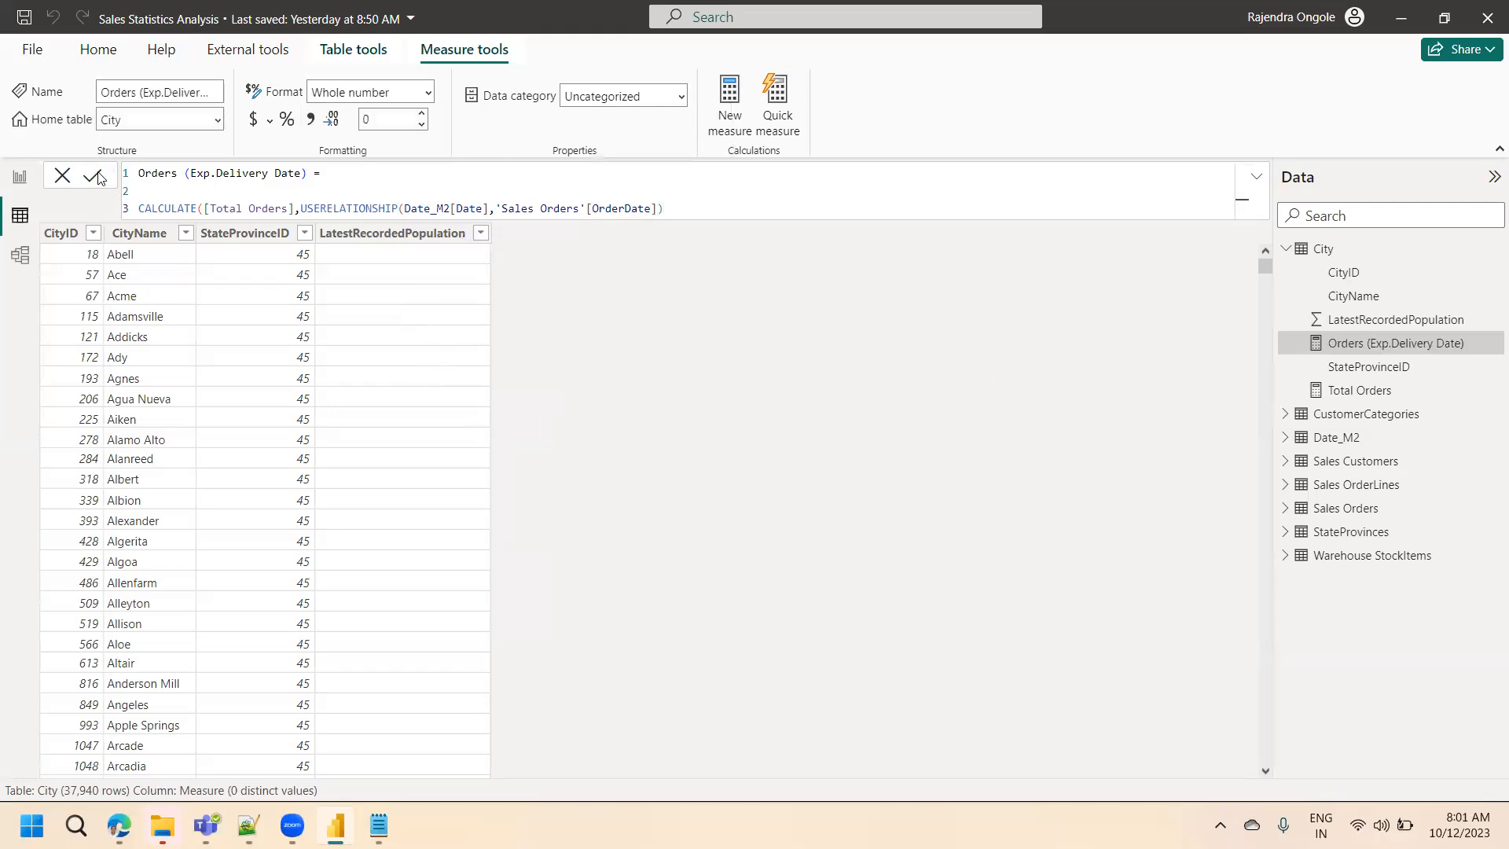
- Place a copy of the ExpectedDeliveryDate table to the right of the original on the Phase2 report page
{"action": "left_click", "coordinate": [21, 183]}
{"action": "left_click_drag", "start_coordinate": [883, 497], "coordinate": [1183, 520]}
{"action": "key", "text": "ctrl+v"}
{"action": "left_click_drag", "start_coordinate": [1058, 484], "coordinate": [1031, 487]}
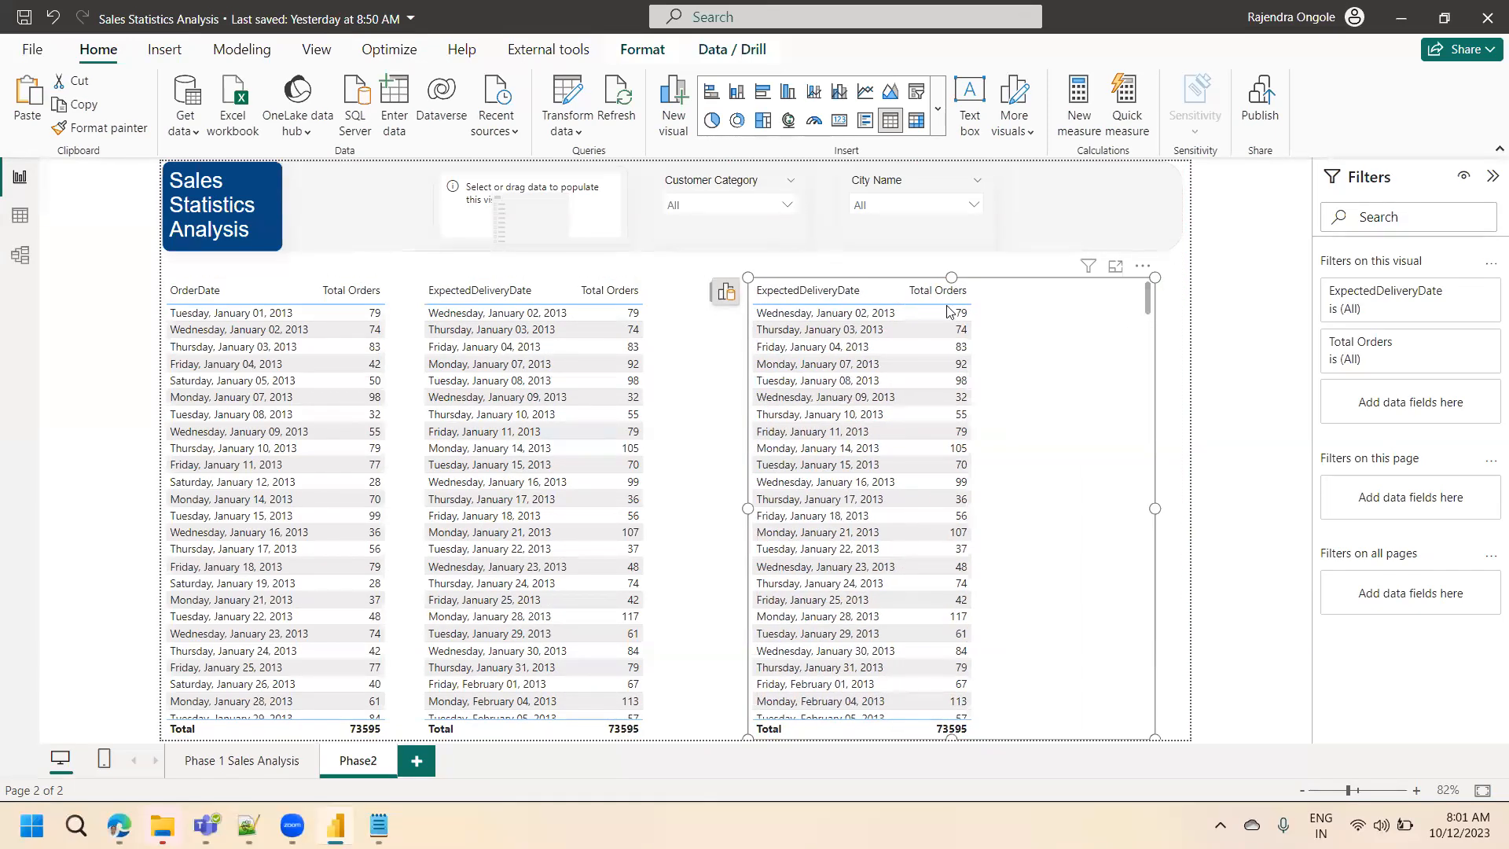
- Replace ExpectedDeliveryDate and Total Orders in the copied table with the Date field from Date_M2
{"action": "left_click", "coordinate": [727, 294]}
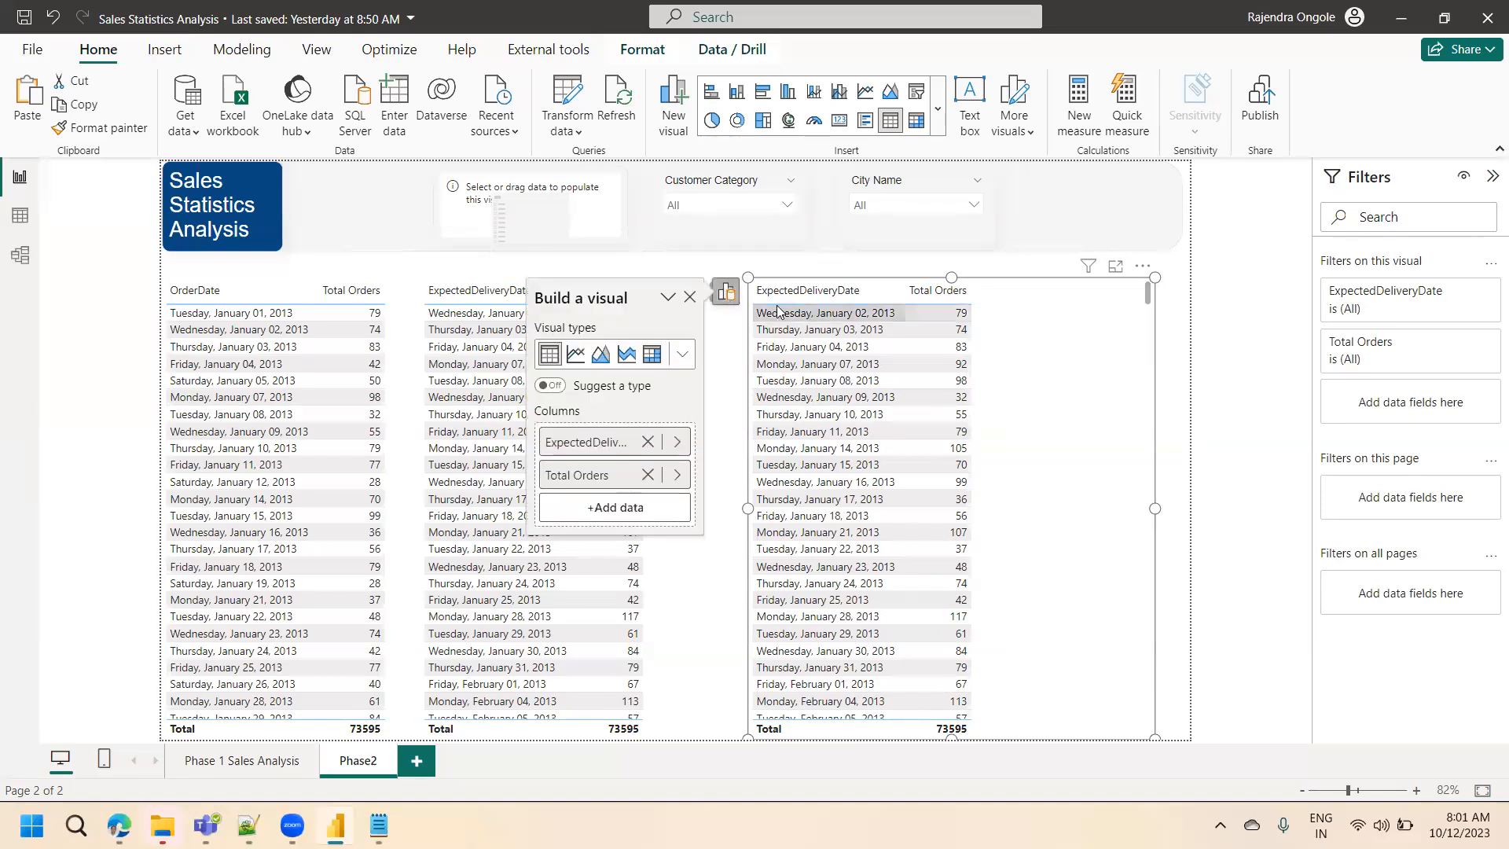
{"action": "left_click", "coordinate": [648, 442]}
{"action": "left_click", "coordinate": [648, 442]}
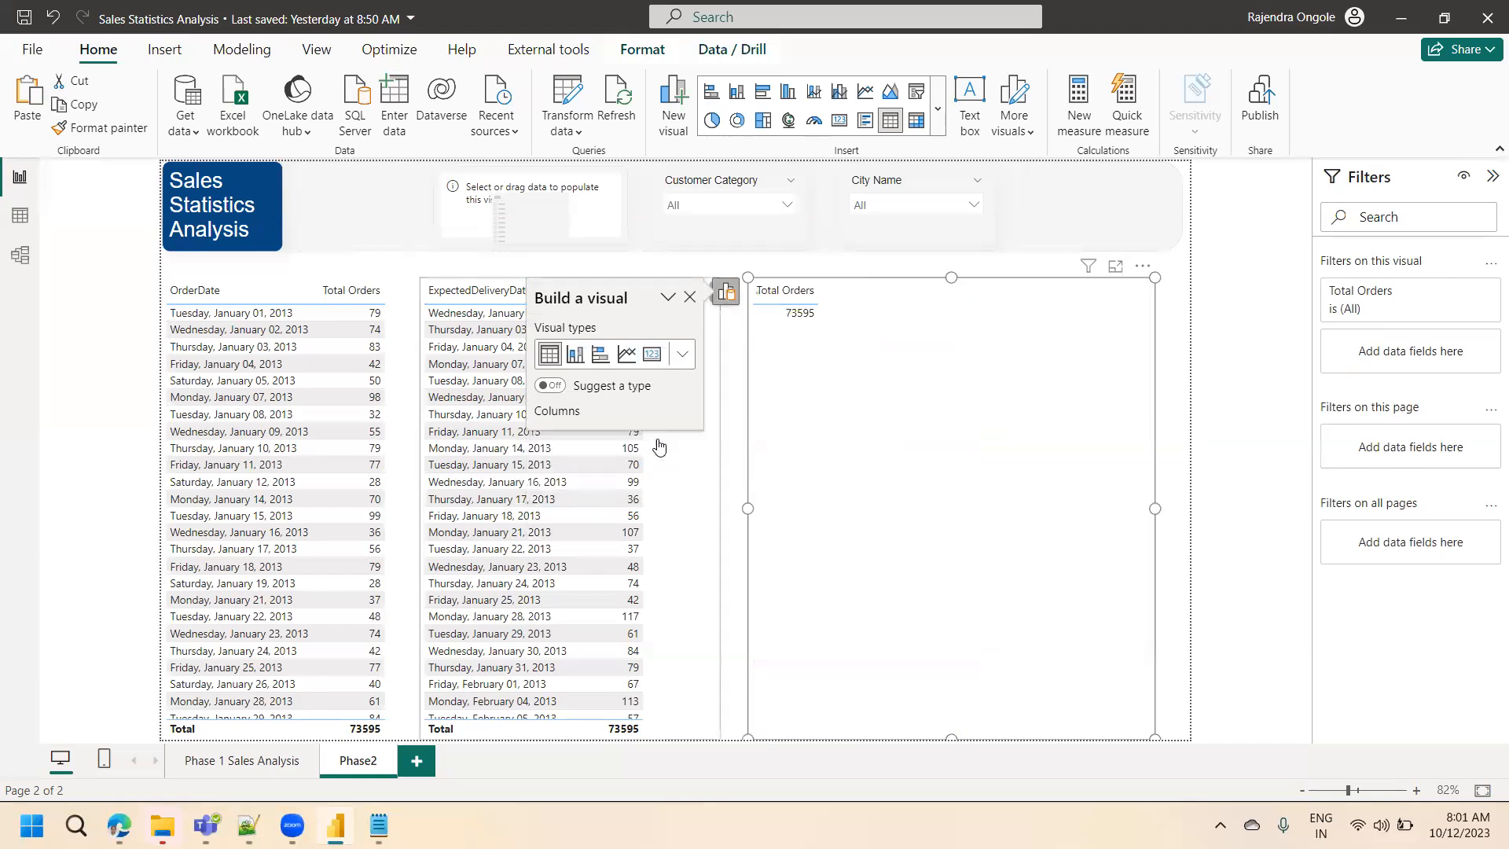
{"action": "left_click", "coordinate": [622, 442]}
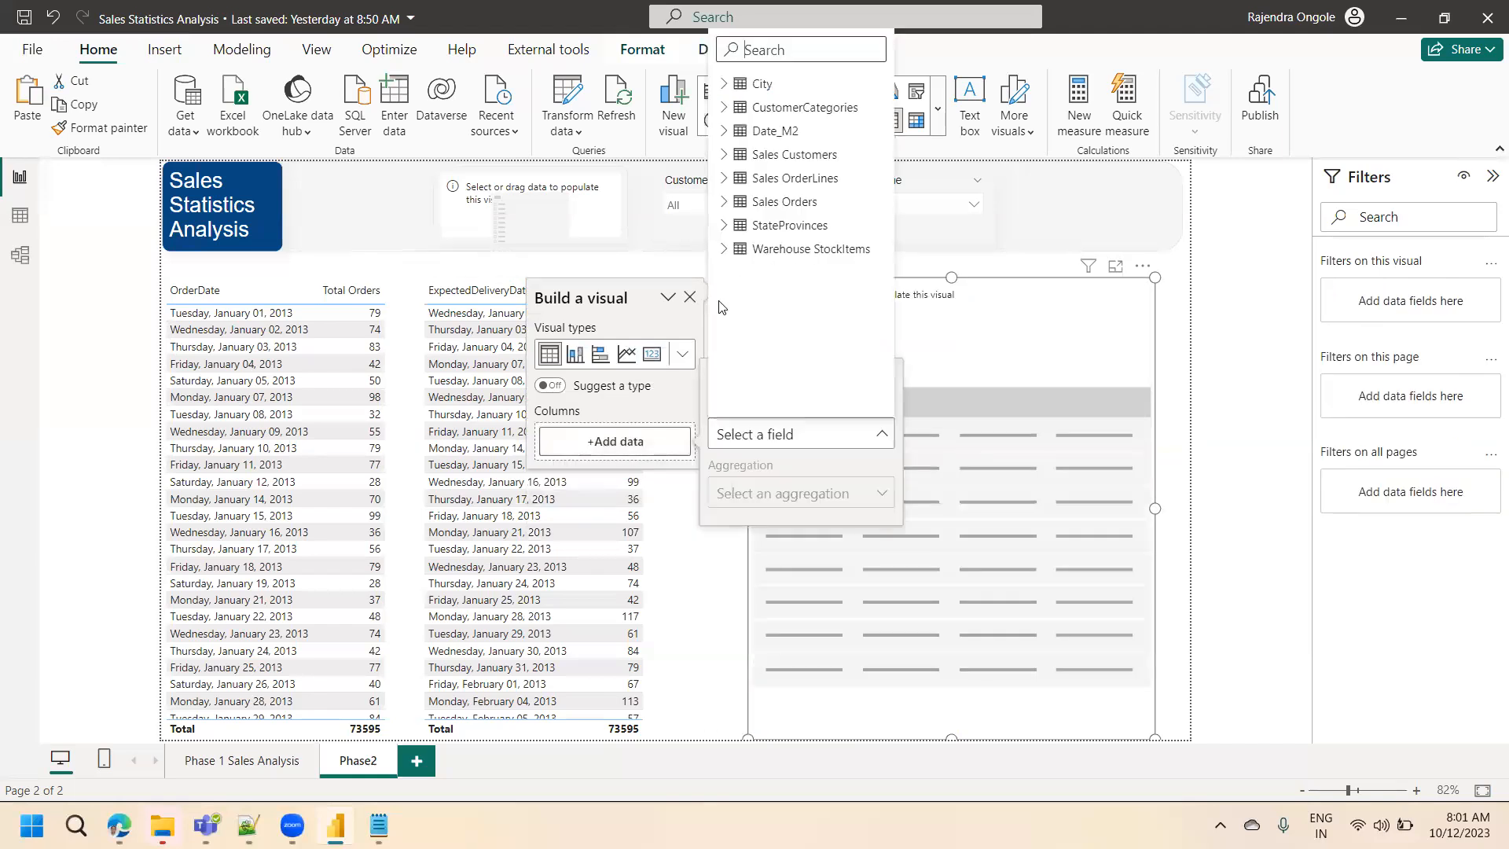
{"action": "left_click", "coordinate": [724, 131]}
{"action": "left_click", "coordinate": [779, 154]}
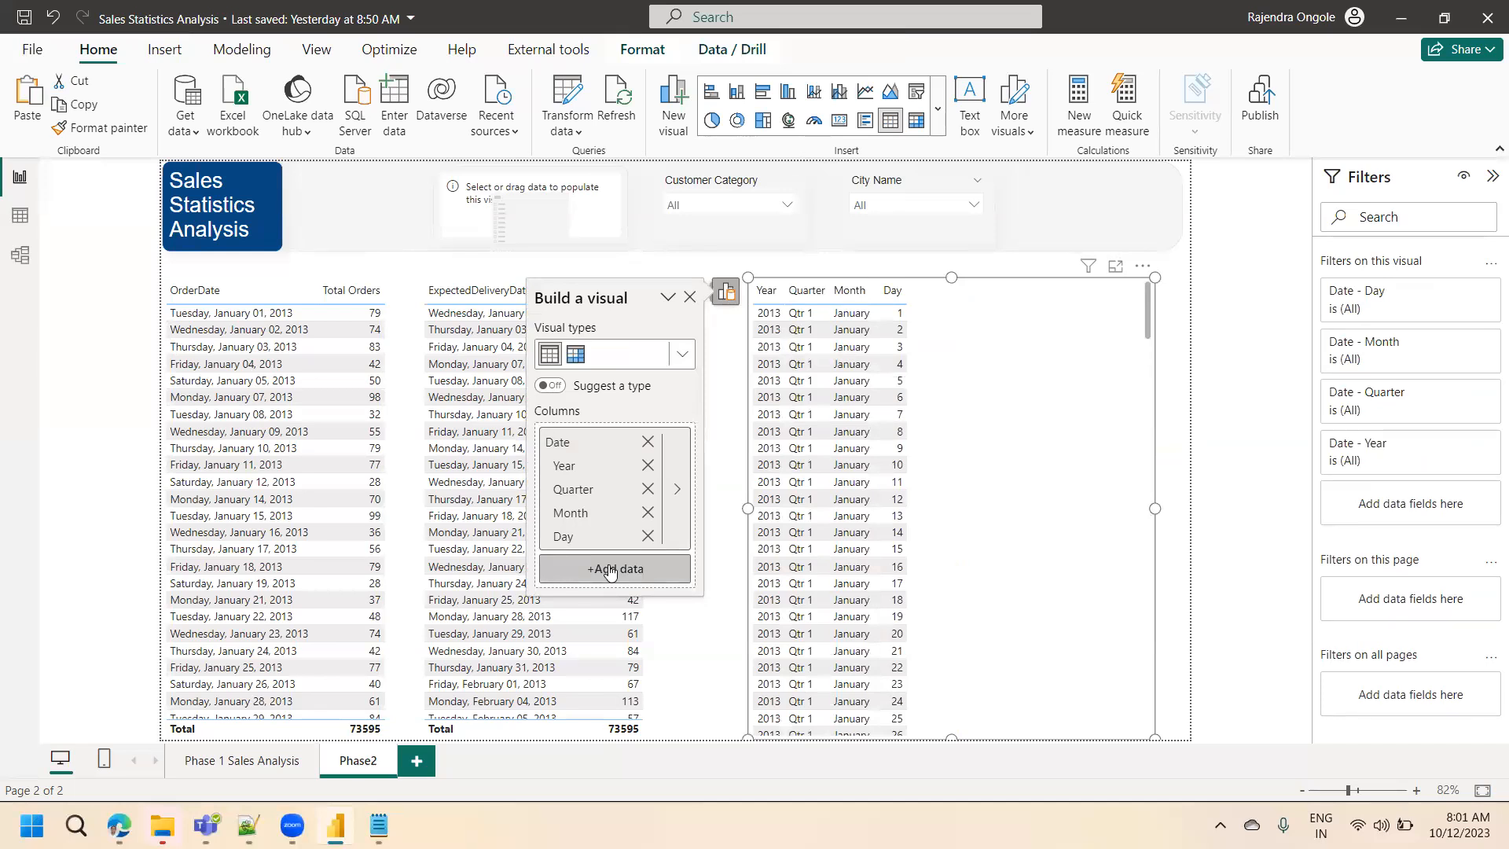
- Add the Orders (Exp.Delivery Date) measure to the copied table after the date columns
{"action": "left_click", "coordinate": [611, 571]}
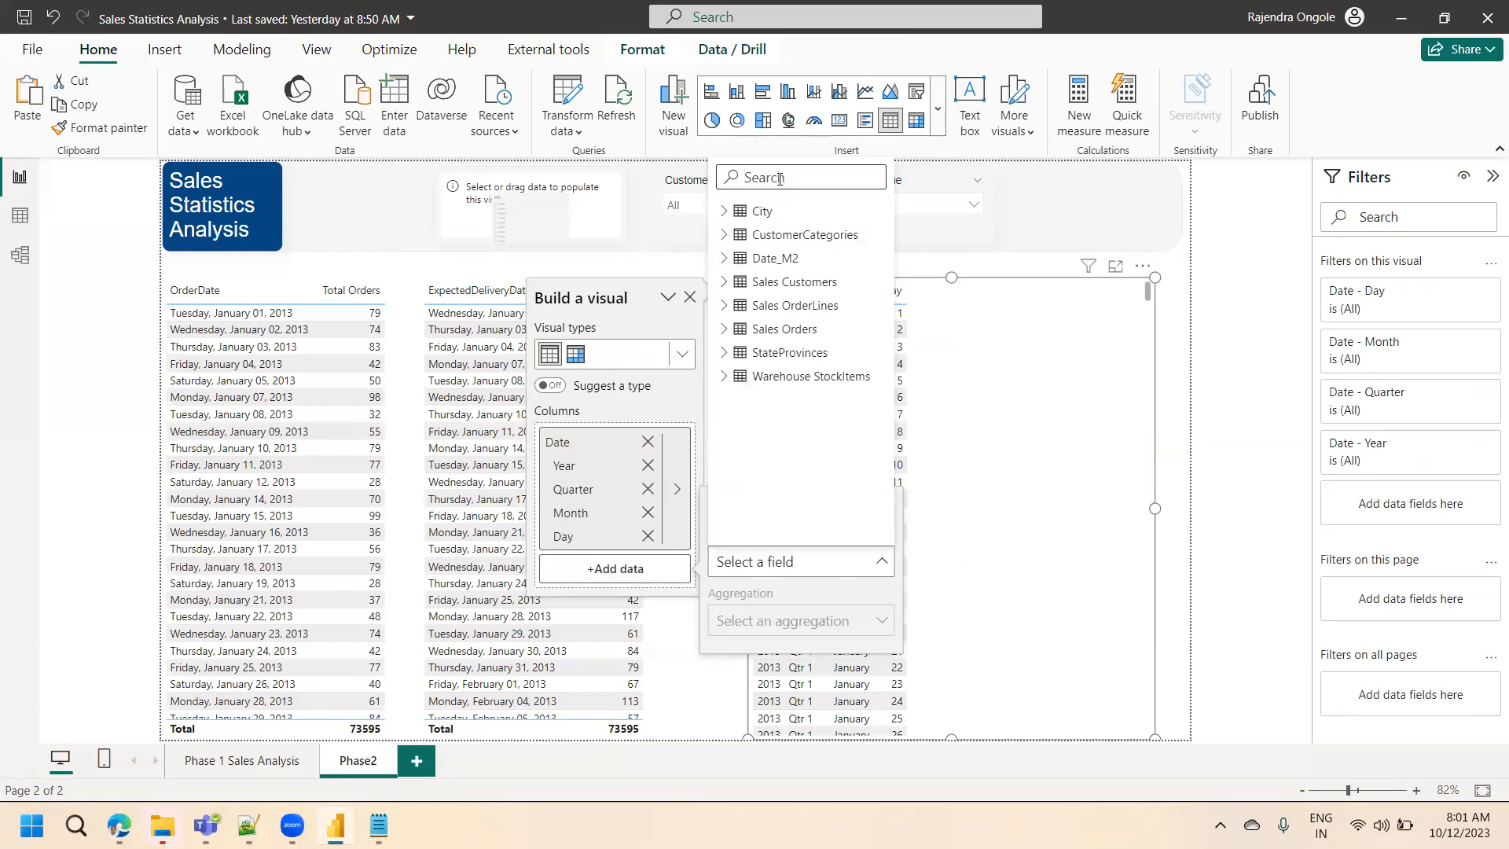
{"action": "type", "text": "ex"}
{"action": "left_click", "coordinate": [821, 235]}
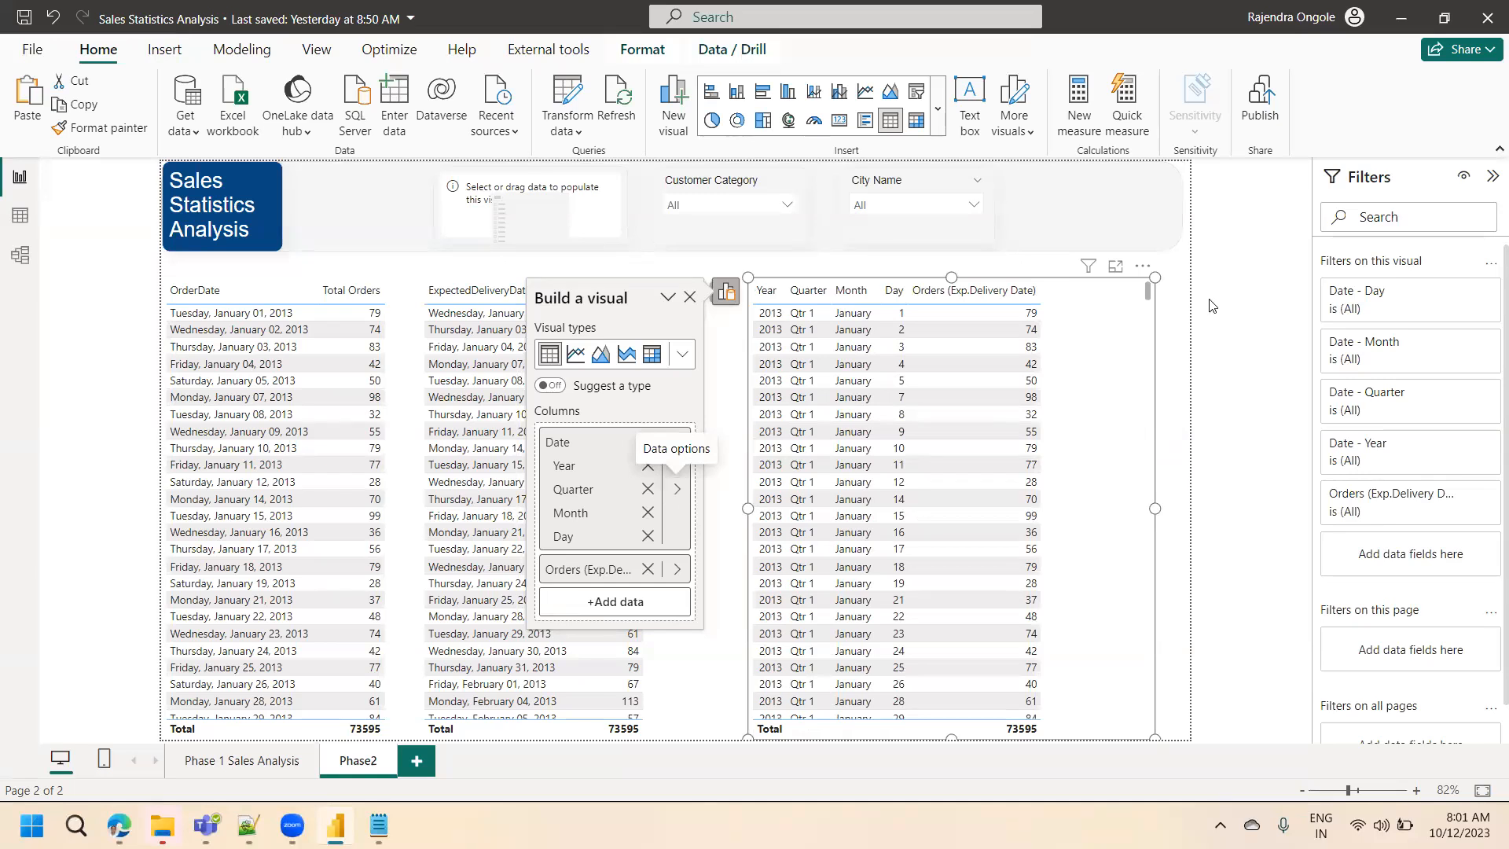
- Review the field choices for the copied table's Date hierarchy and collapse the report filters
{"action": "left_click", "coordinate": [679, 495]}
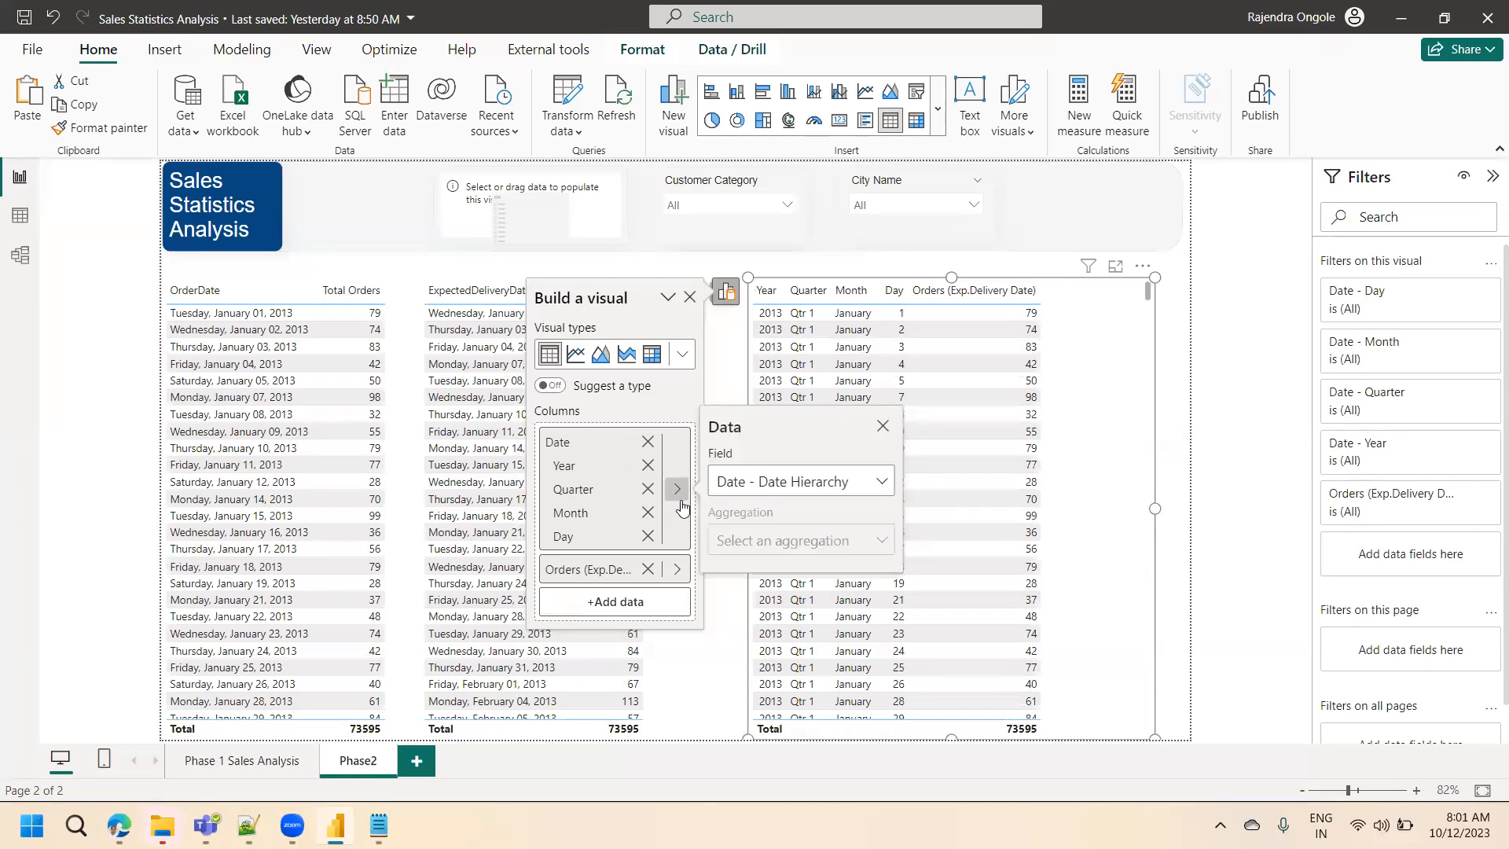
{"action": "left_click", "coordinate": [836, 483]}
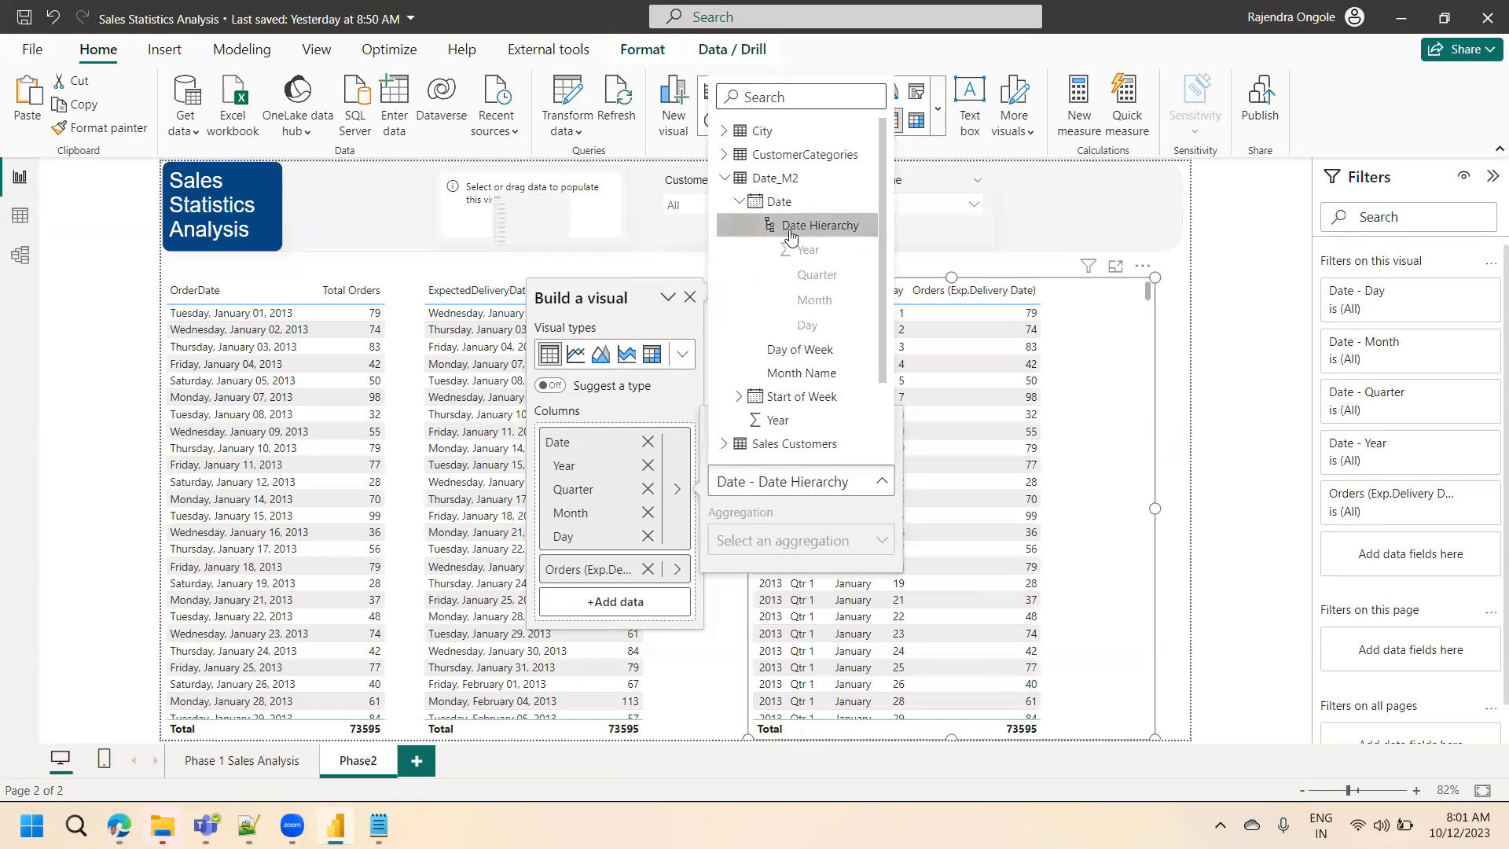
{"action": "left_click", "coordinate": [667, 395]}
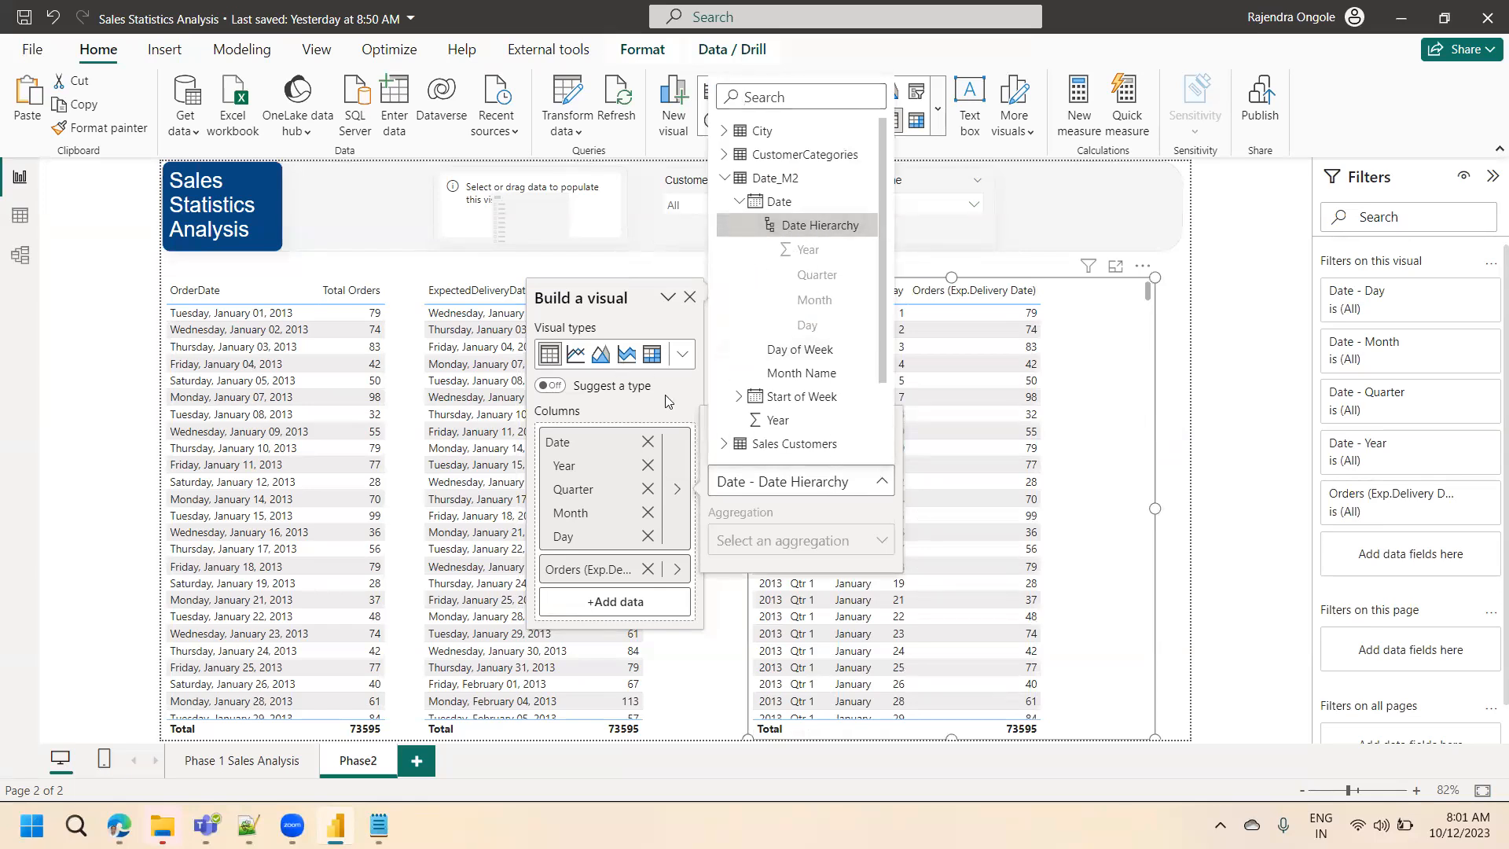
{"action": "left_click", "coordinate": [1493, 176]}
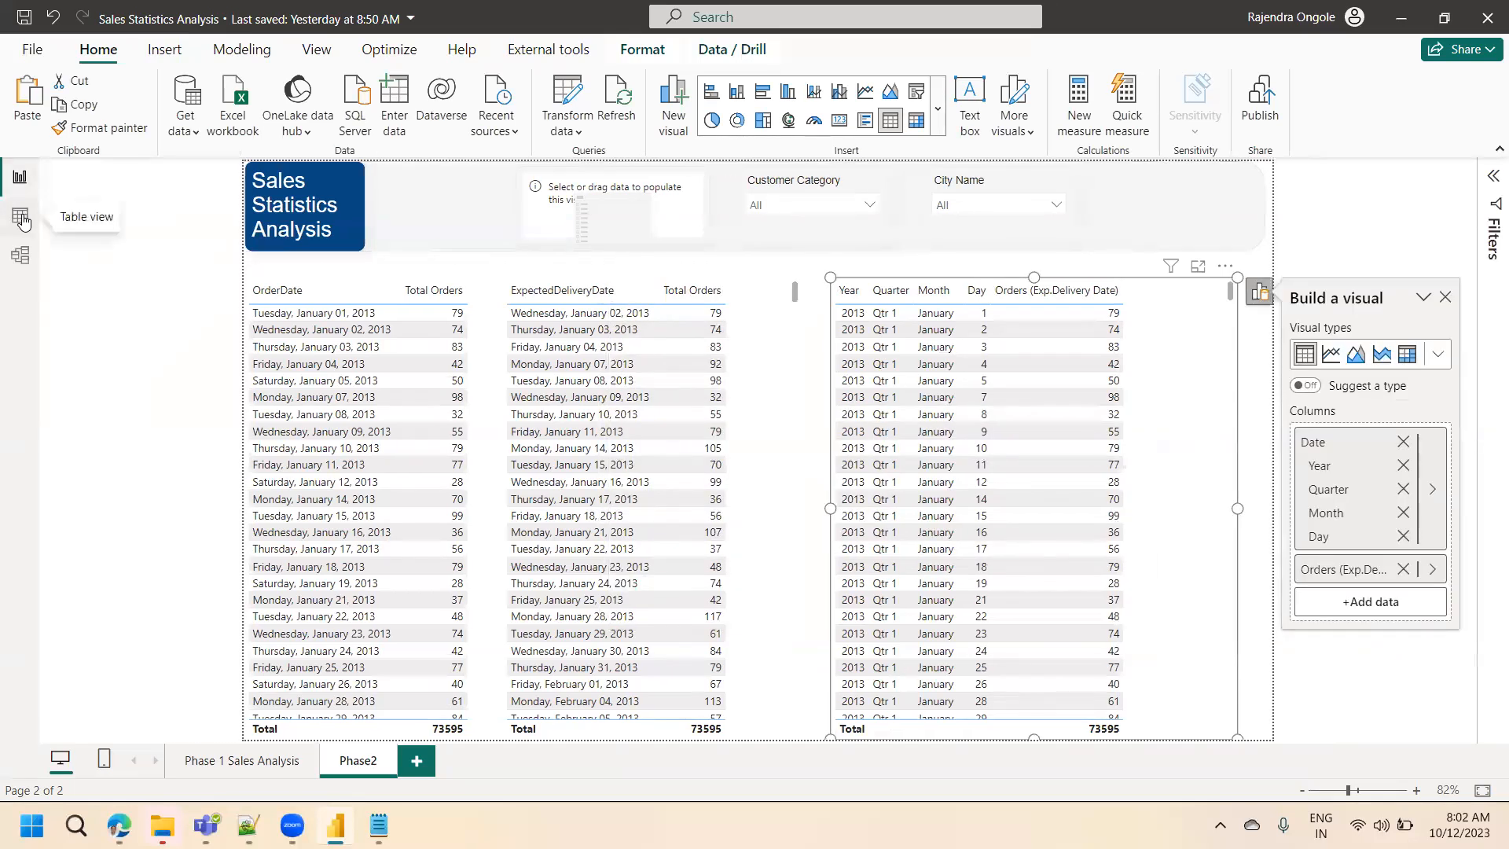
- Examine the columns and rows of the Date_M2 table in the data grid
{"action": "left_click", "coordinate": [20, 215]}
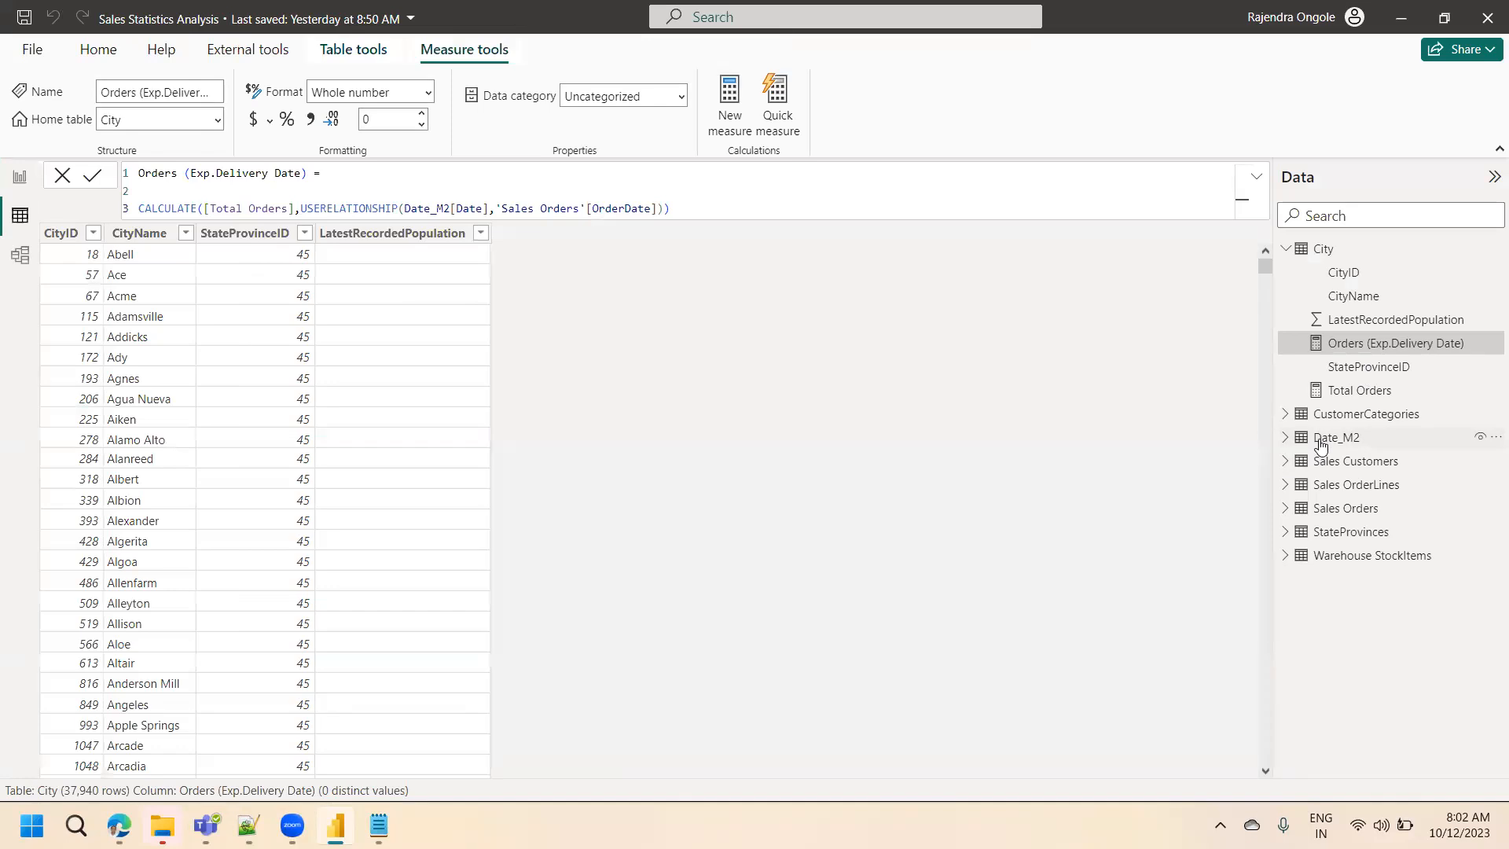
{"action": "left_click", "coordinate": [1286, 438]}
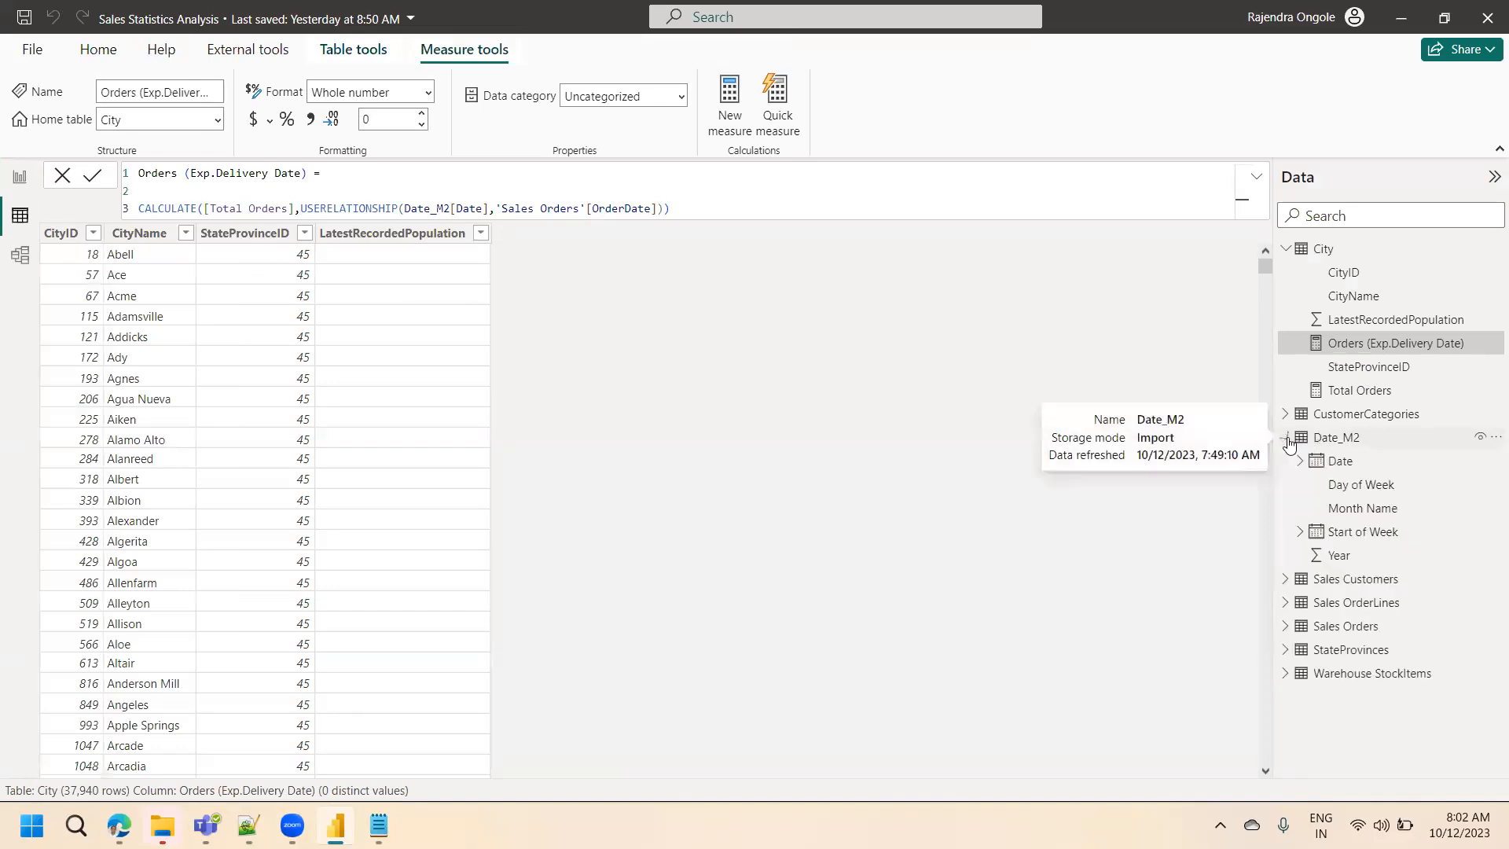
{"action": "left_click", "coordinate": [1335, 437]}
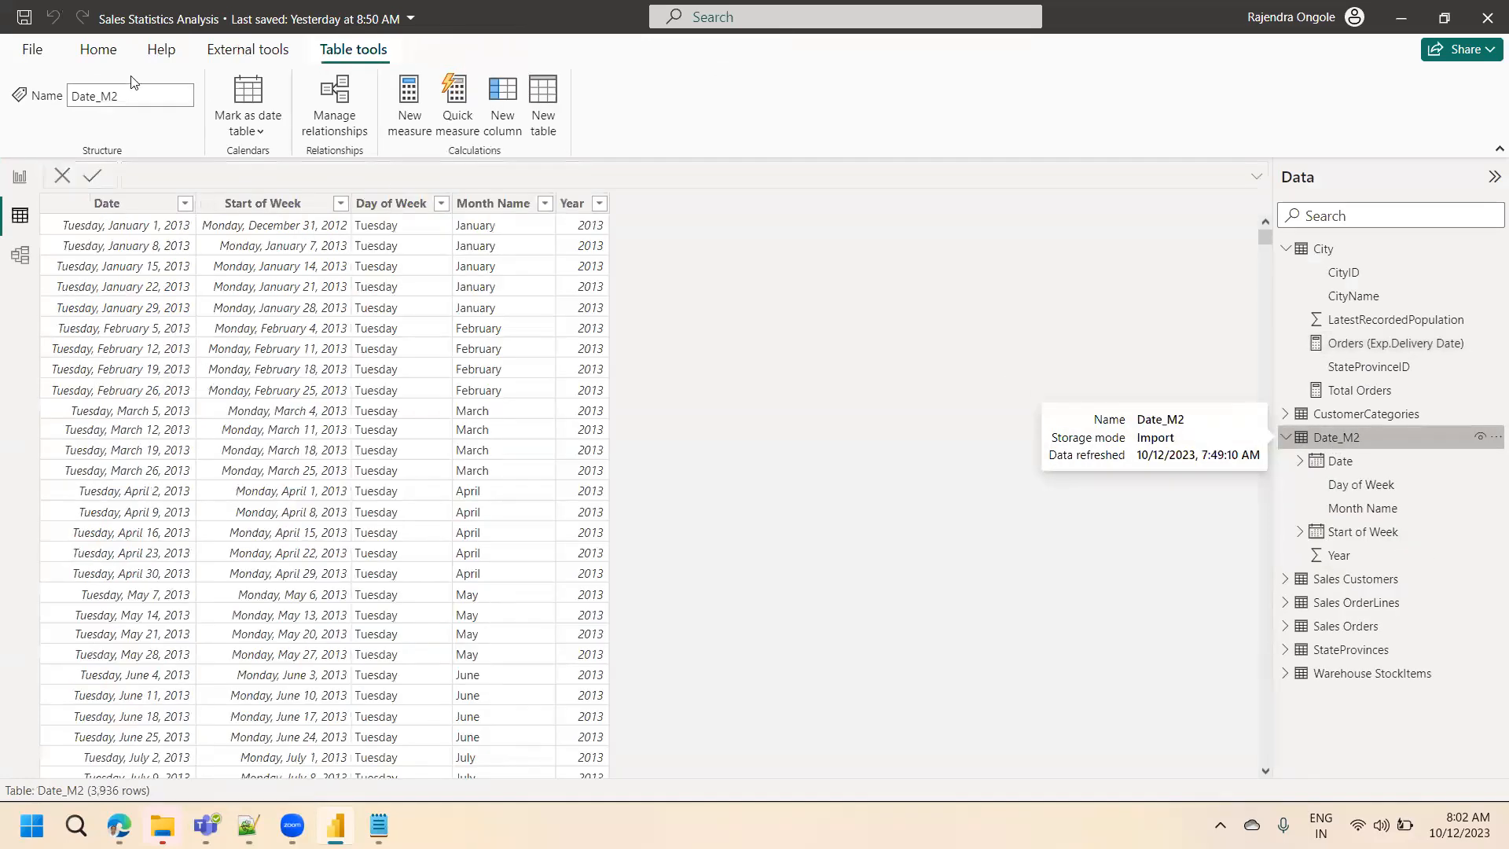
{"action": "left_click", "coordinate": [99, 49]}
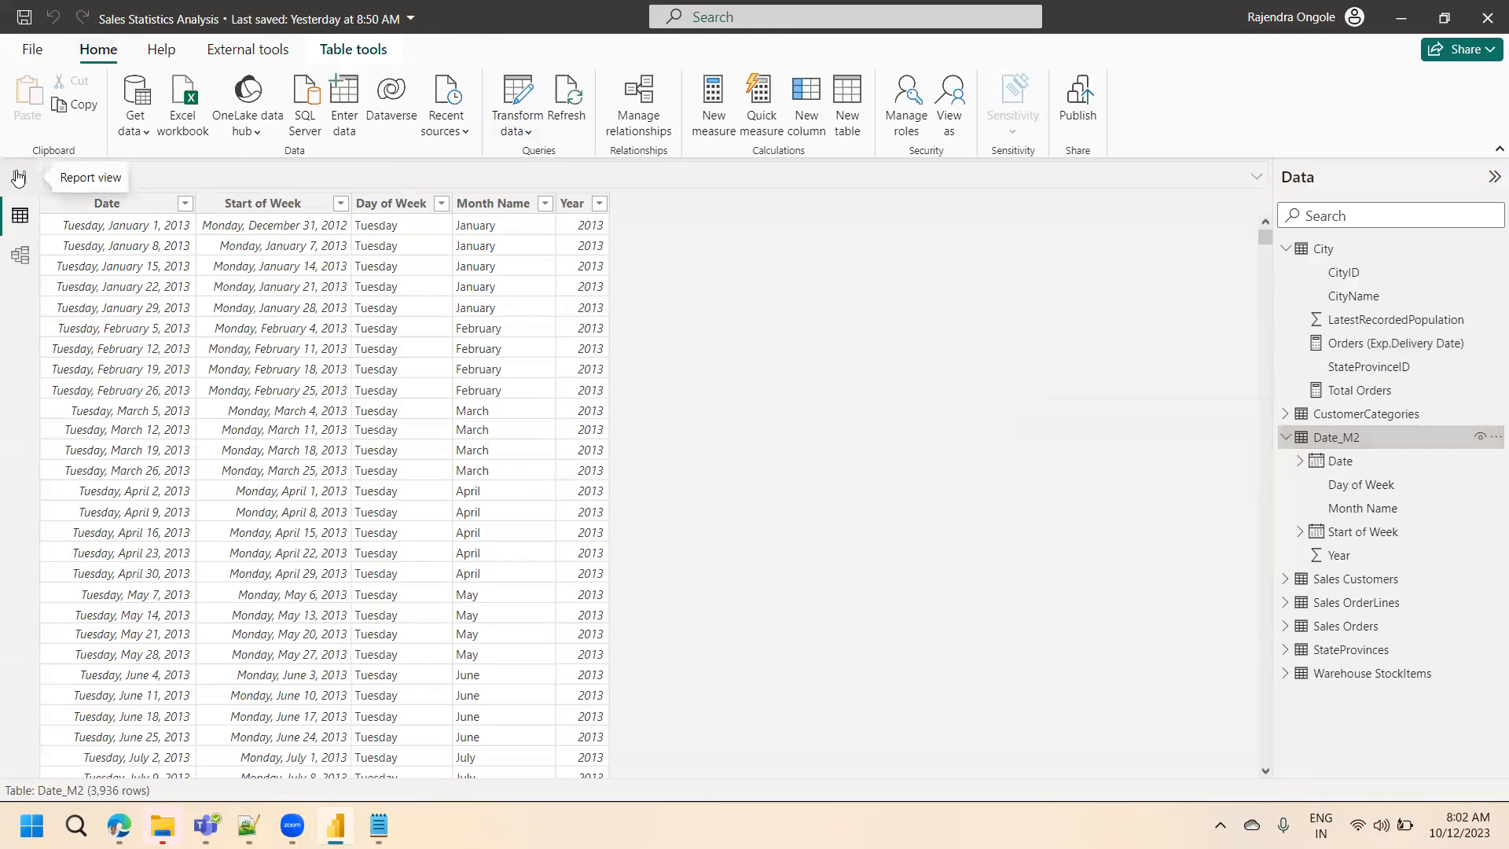
- Return to the report, show the data field list, and select the Date column of Date_M2
{"action": "left_click", "coordinate": [14, 175]}
{"action": "left_click", "coordinate": [322, 50]}
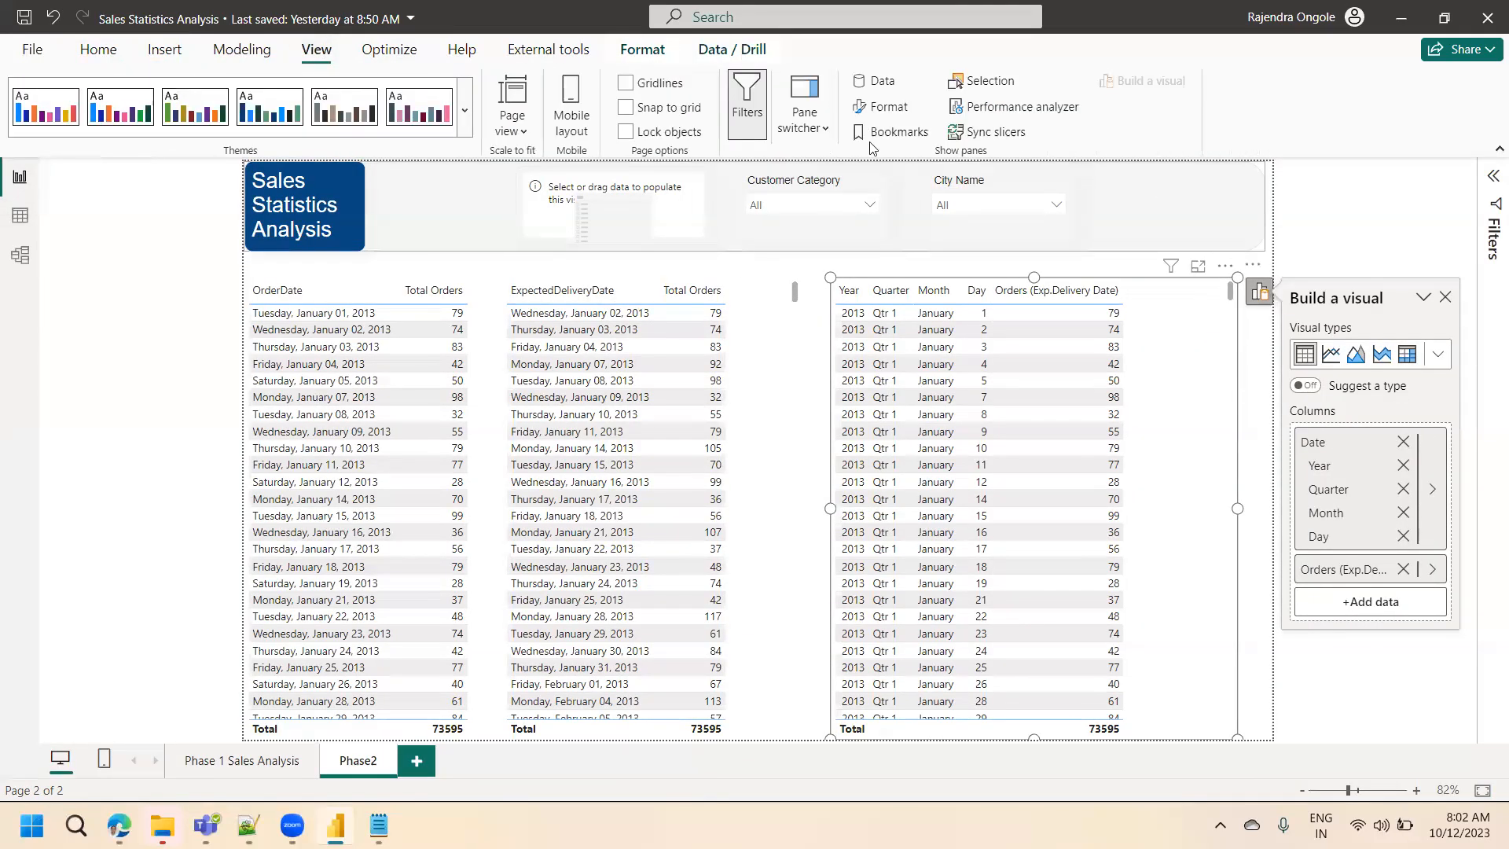
{"action": "left_click", "coordinate": [881, 81]}
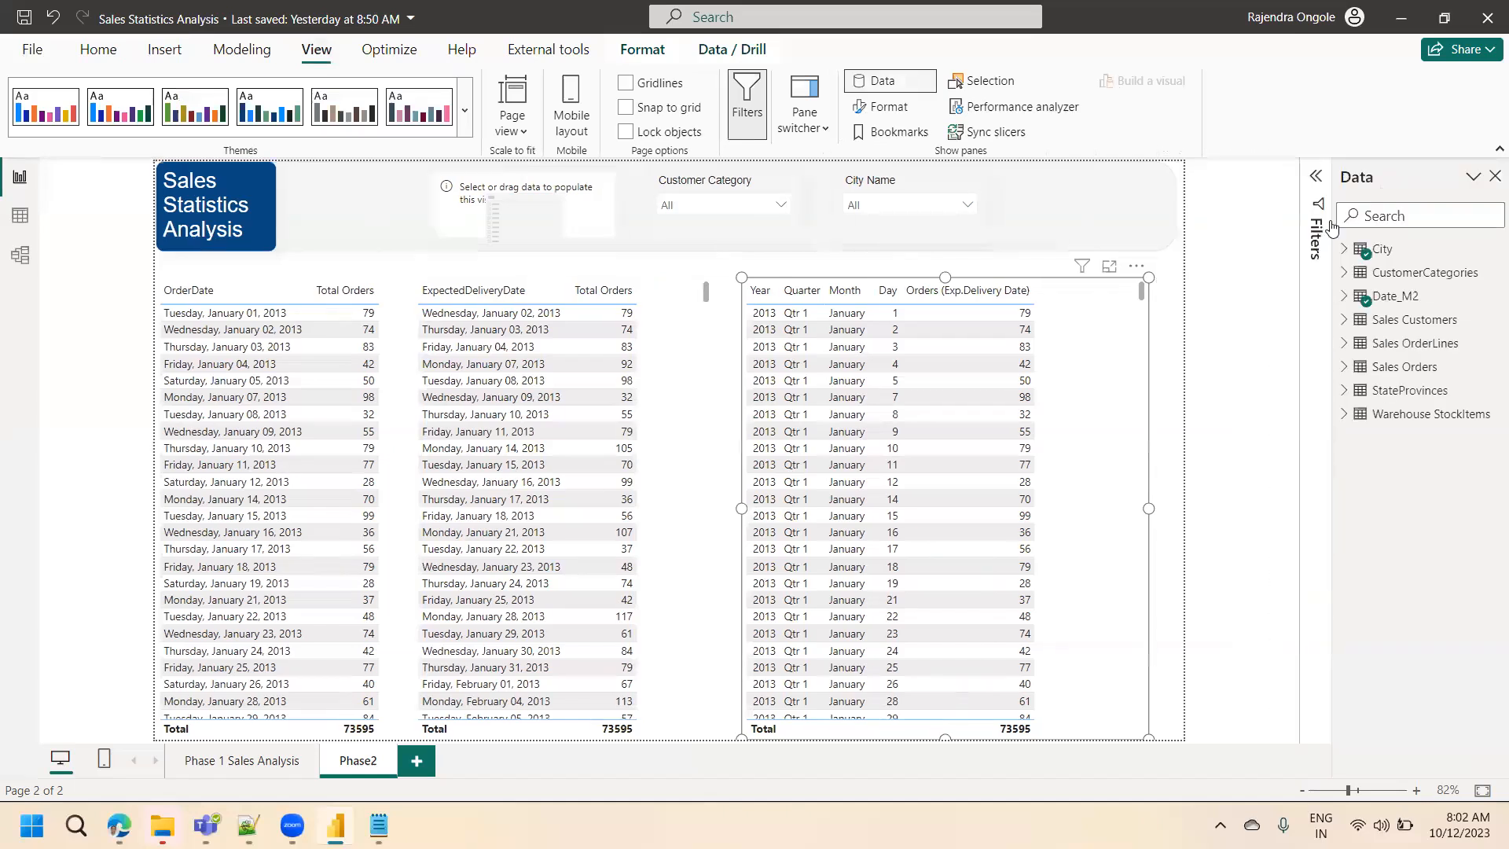
{"action": "left_click", "coordinate": [1345, 296]}
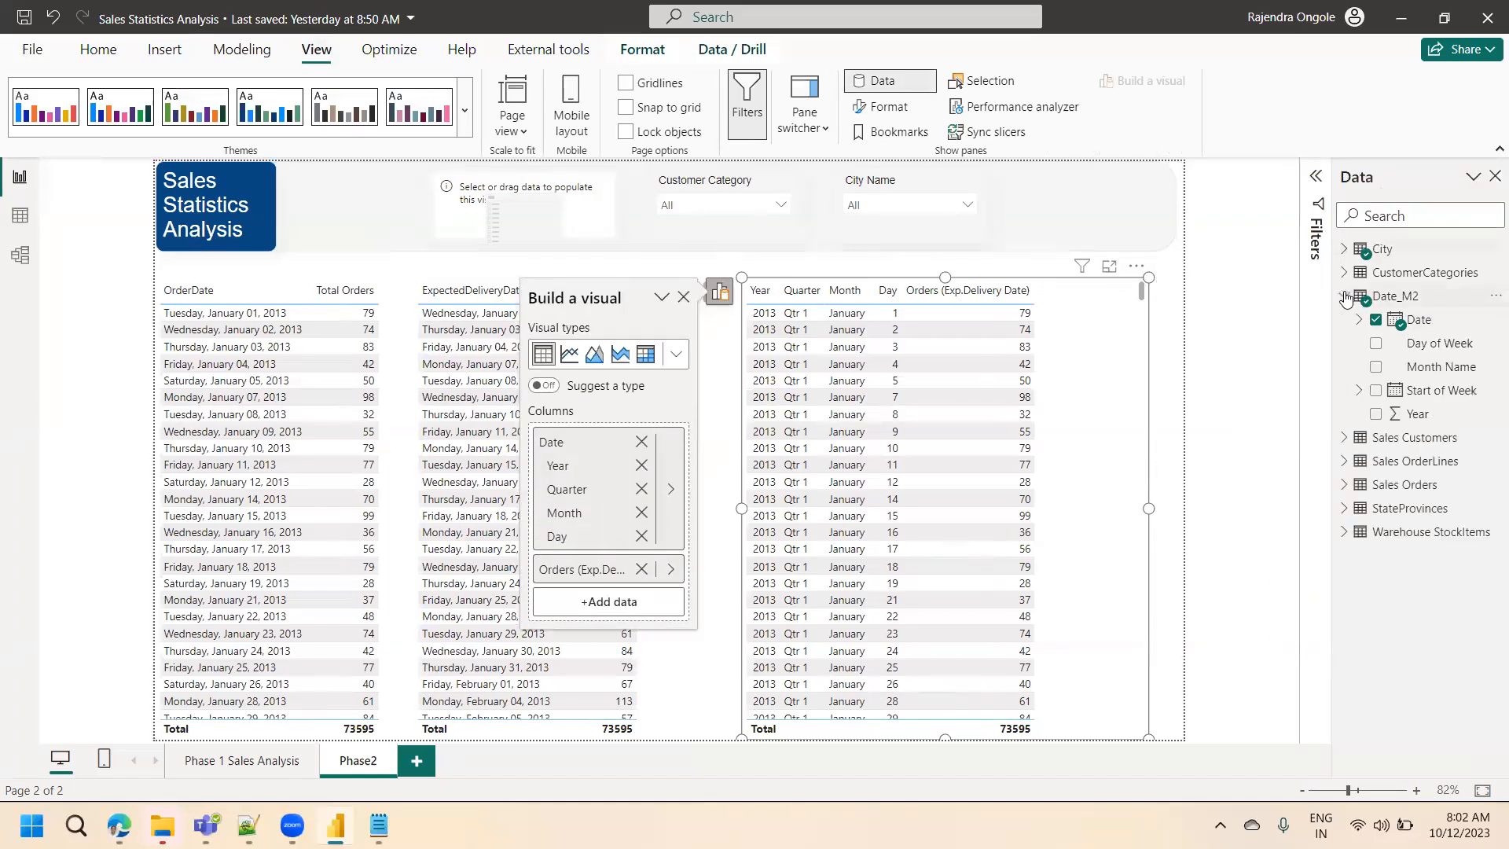
{"action": "left_click", "coordinate": [1419, 322]}
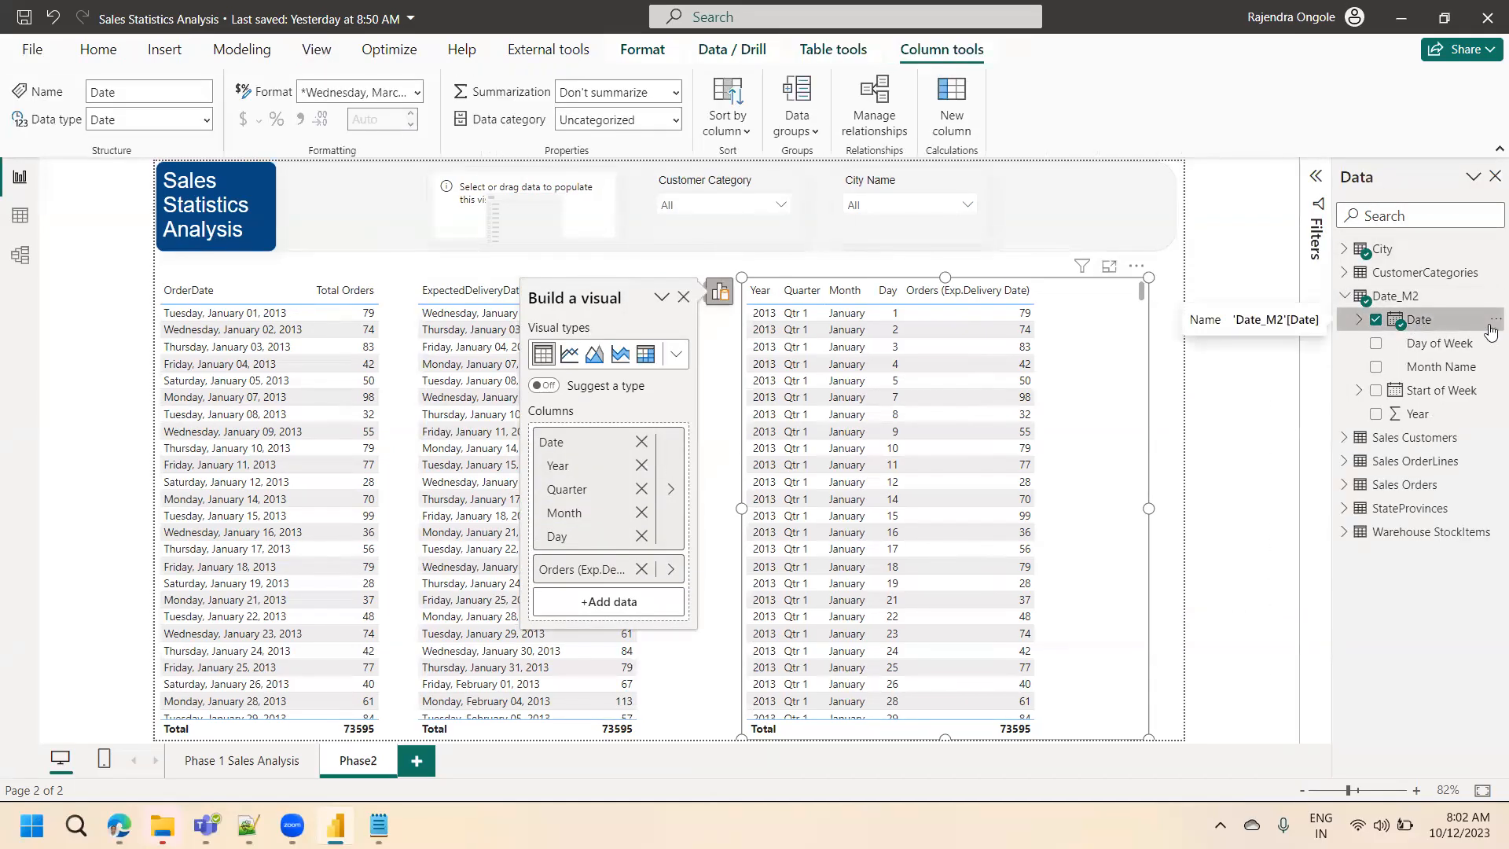
- Review the available actions for the Date_M2 Date column and the field choices for the third table's Date hierarchy
{"action": "left_click", "coordinate": [1491, 322]}
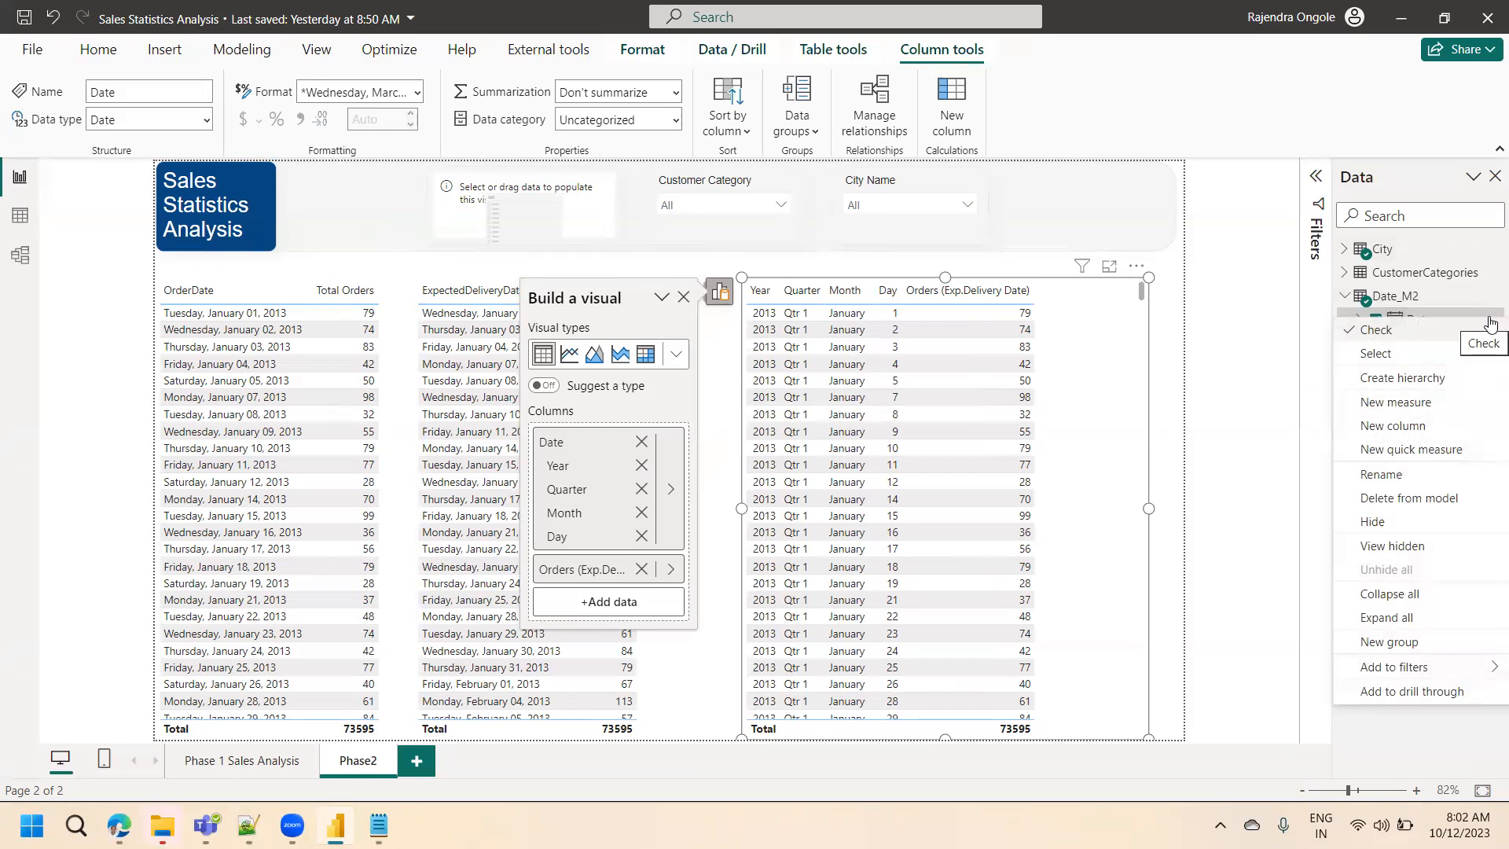
{"action": "left_click", "coordinate": [1492, 322]}
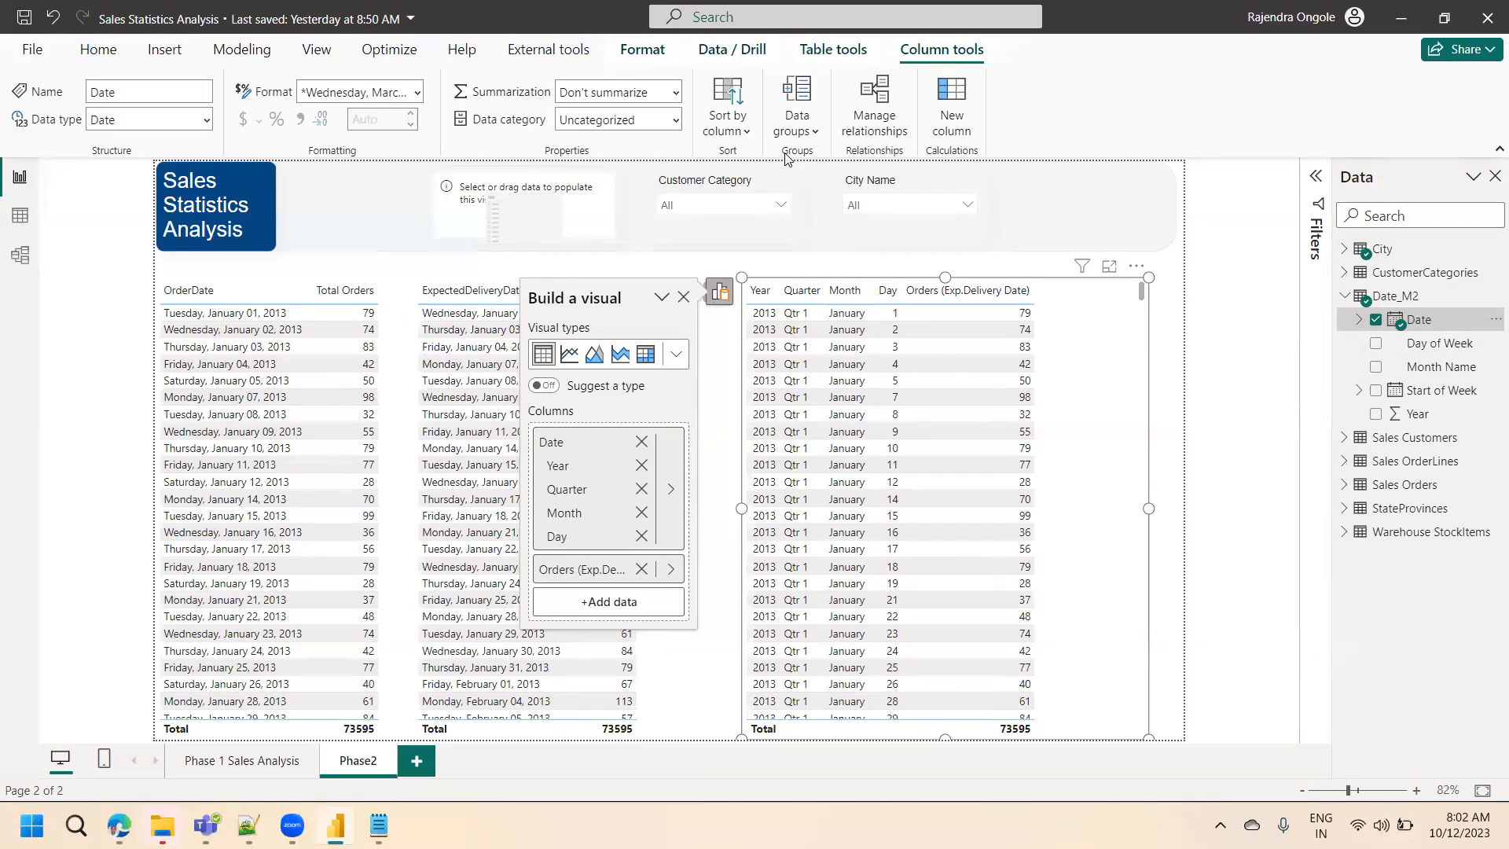
{"action": "left_click", "coordinate": [670, 489]}
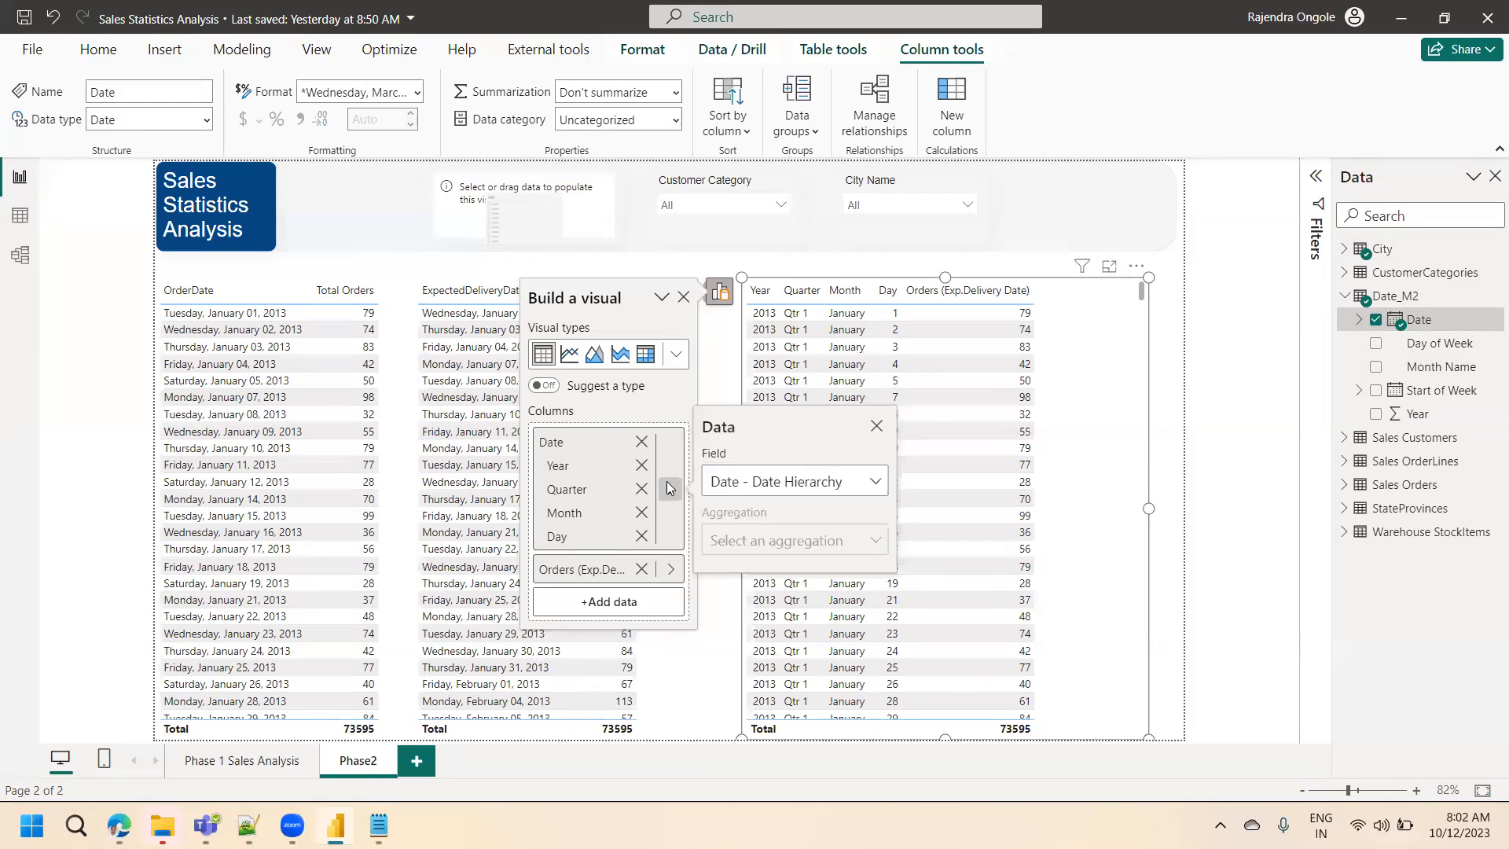
{"action": "left_click", "coordinate": [780, 481]}
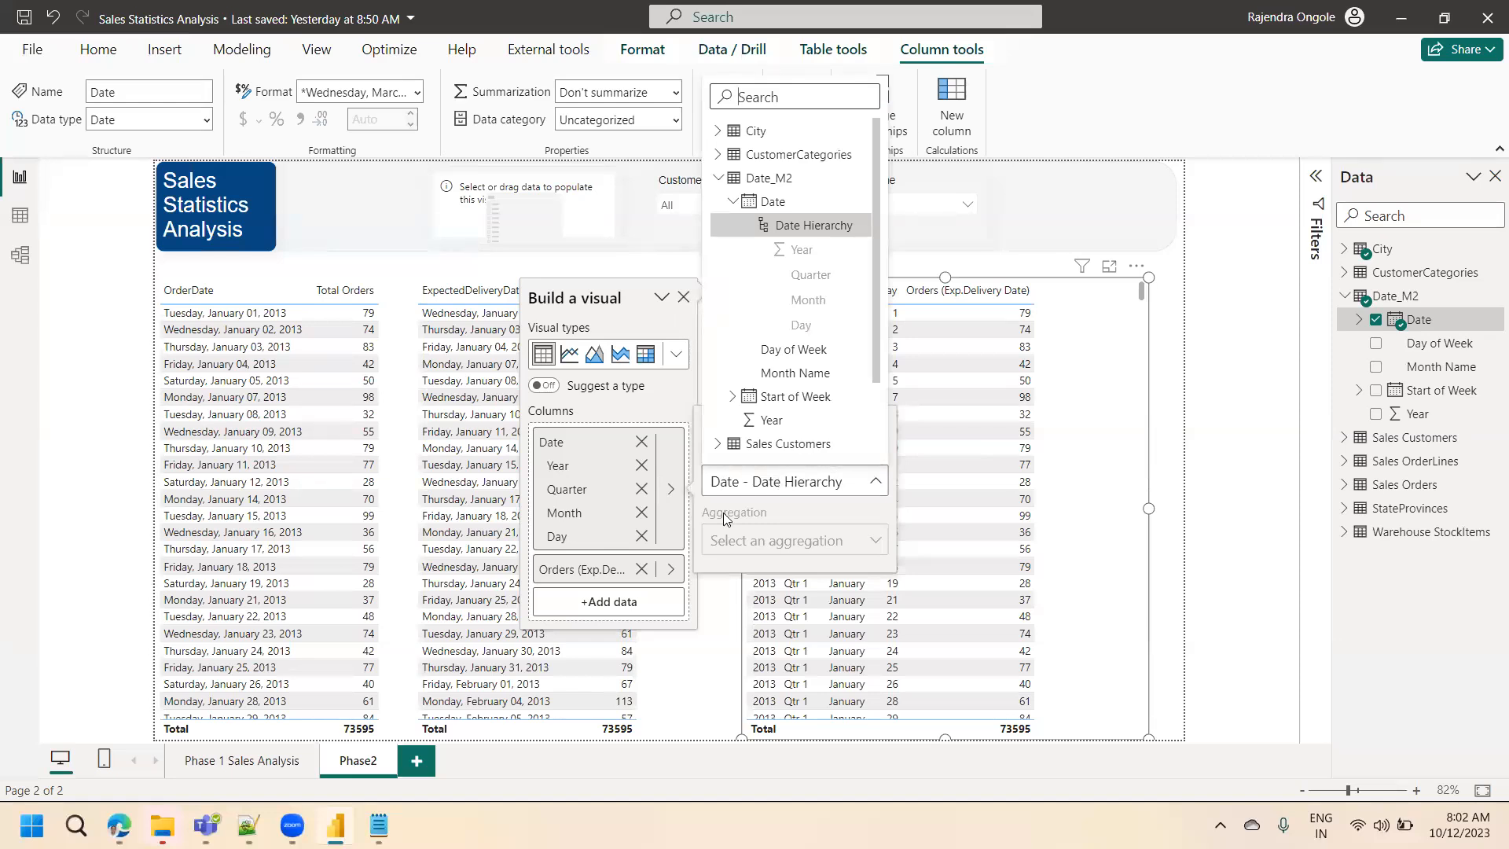
{"action": "left_click", "coordinate": [786, 489]}
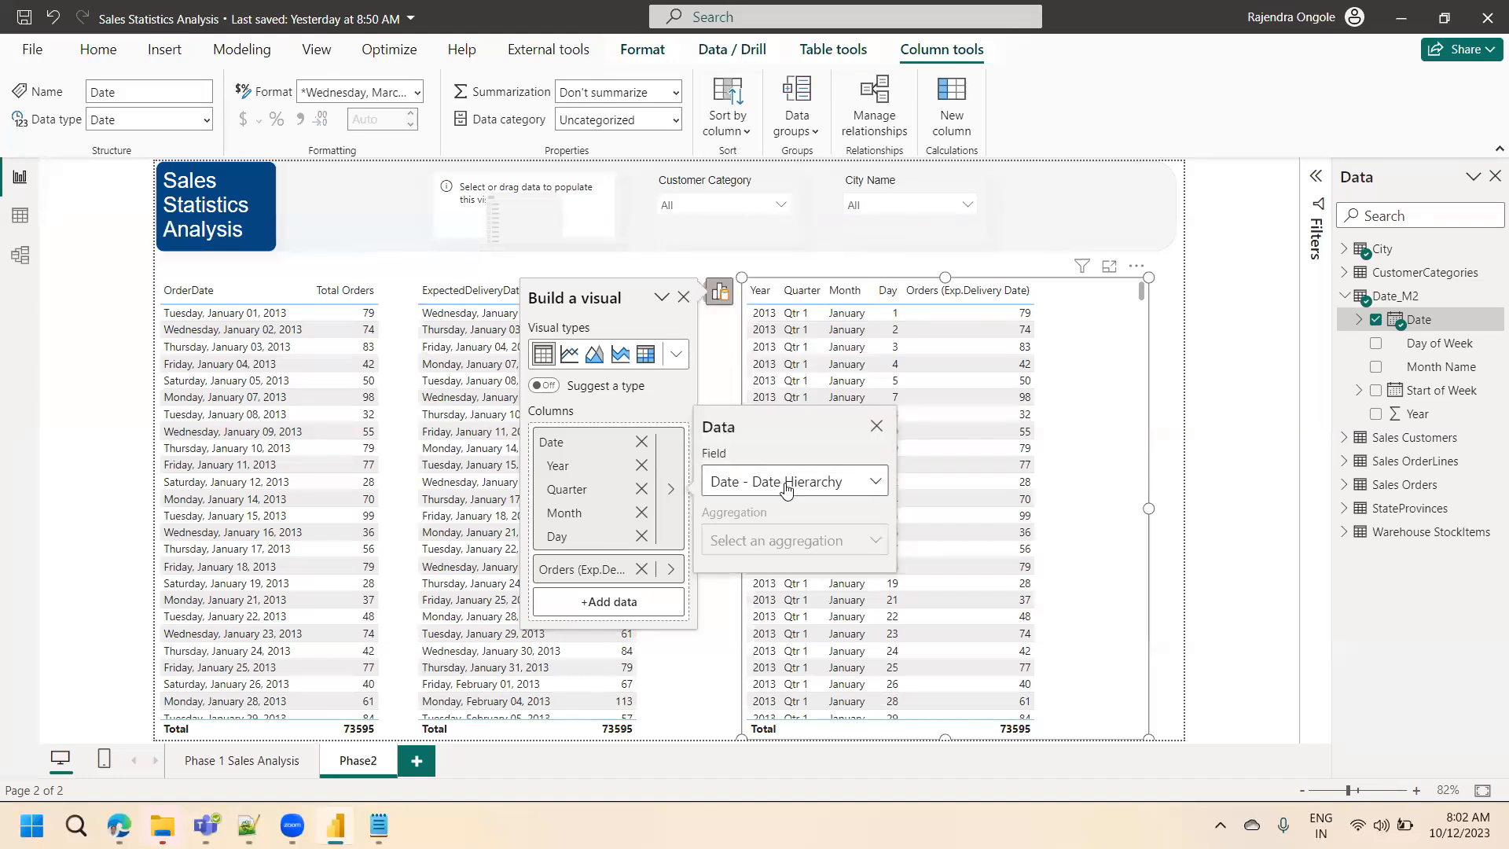
{"action": "left_click", "coordinate": [786, 489]}
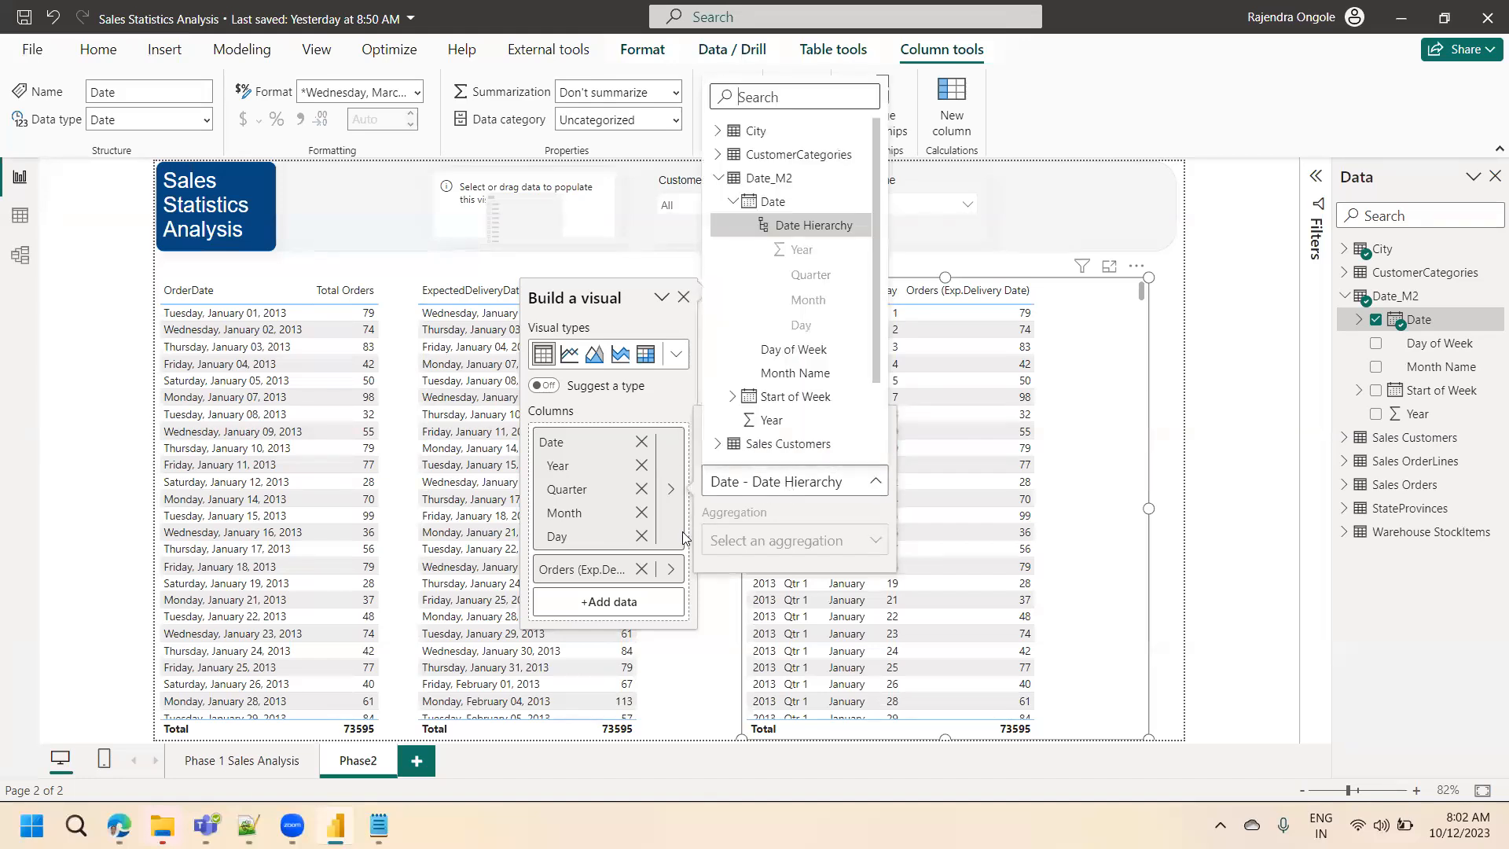
{"action": "left_click", "coordinate": [688, 382]}
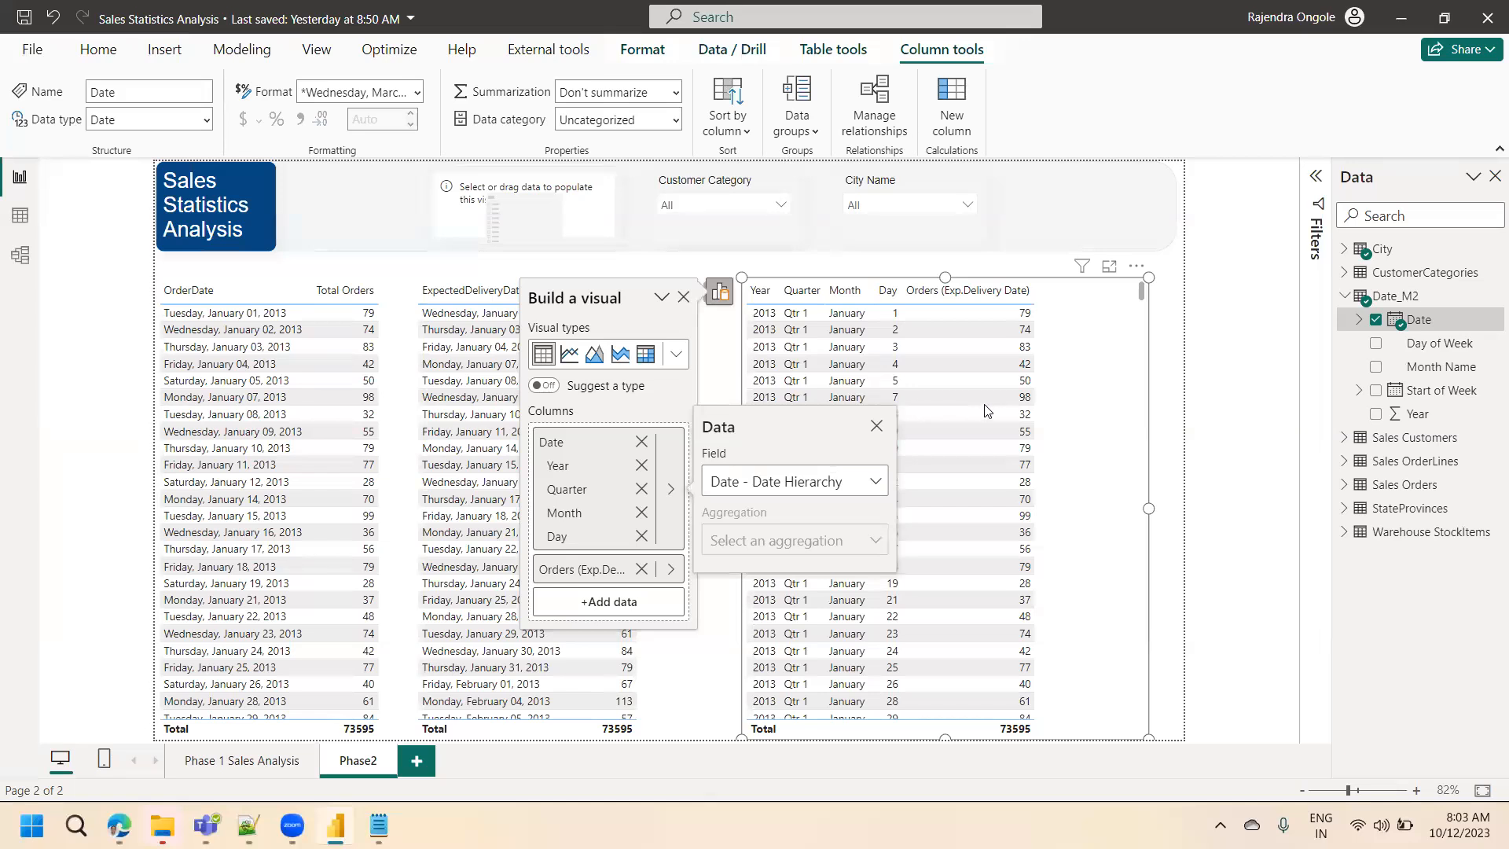
- Add the Total Orders measure to the third table after Orders (Exp.Delivery Date)
{"action": "left_click", "coordinate": [633, 612]}
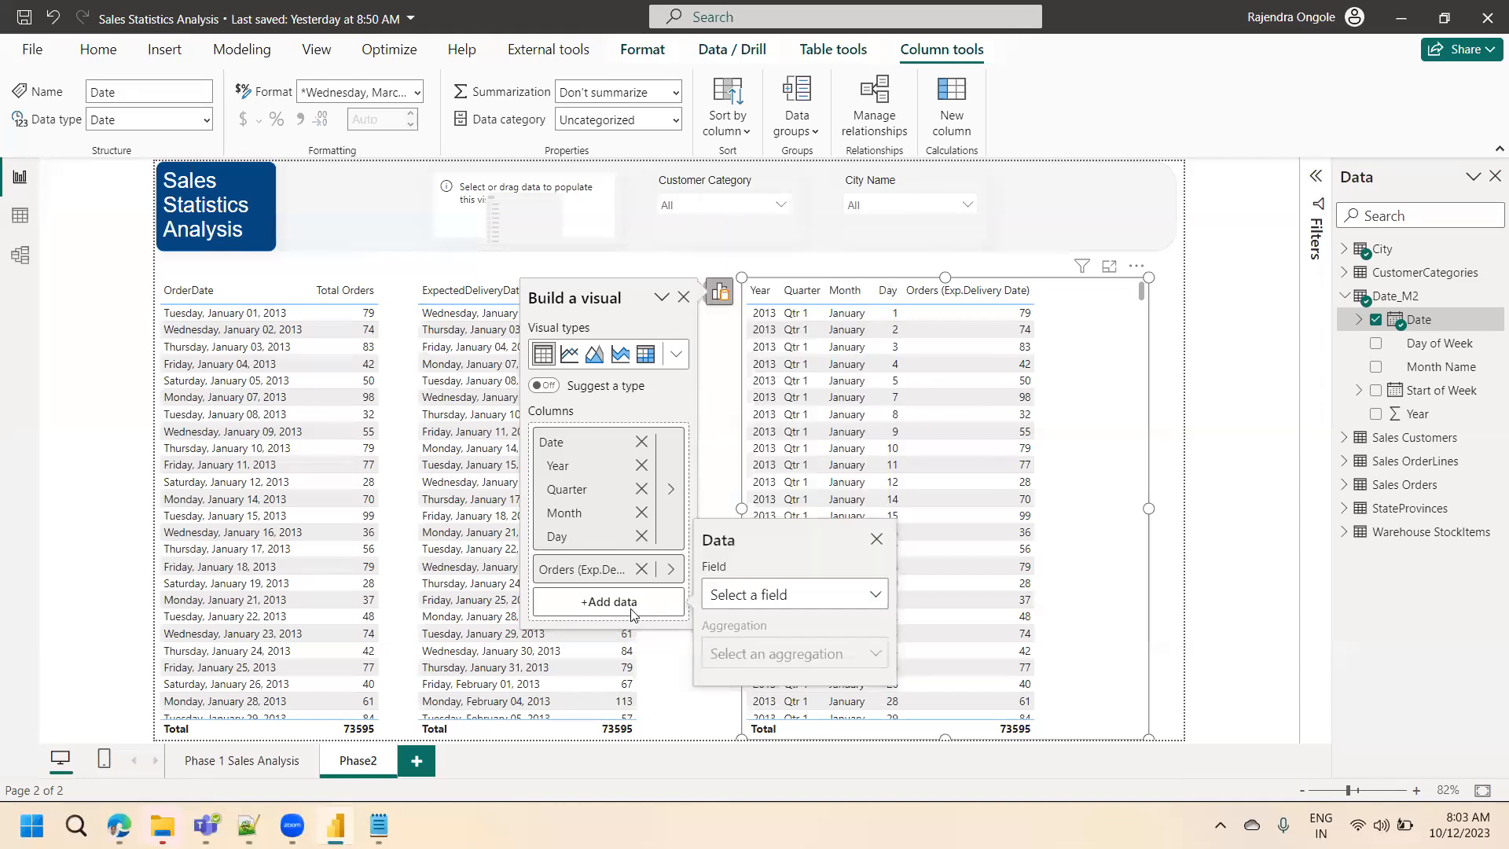
{"action": "left_click", "coordinate": [607, 603]}
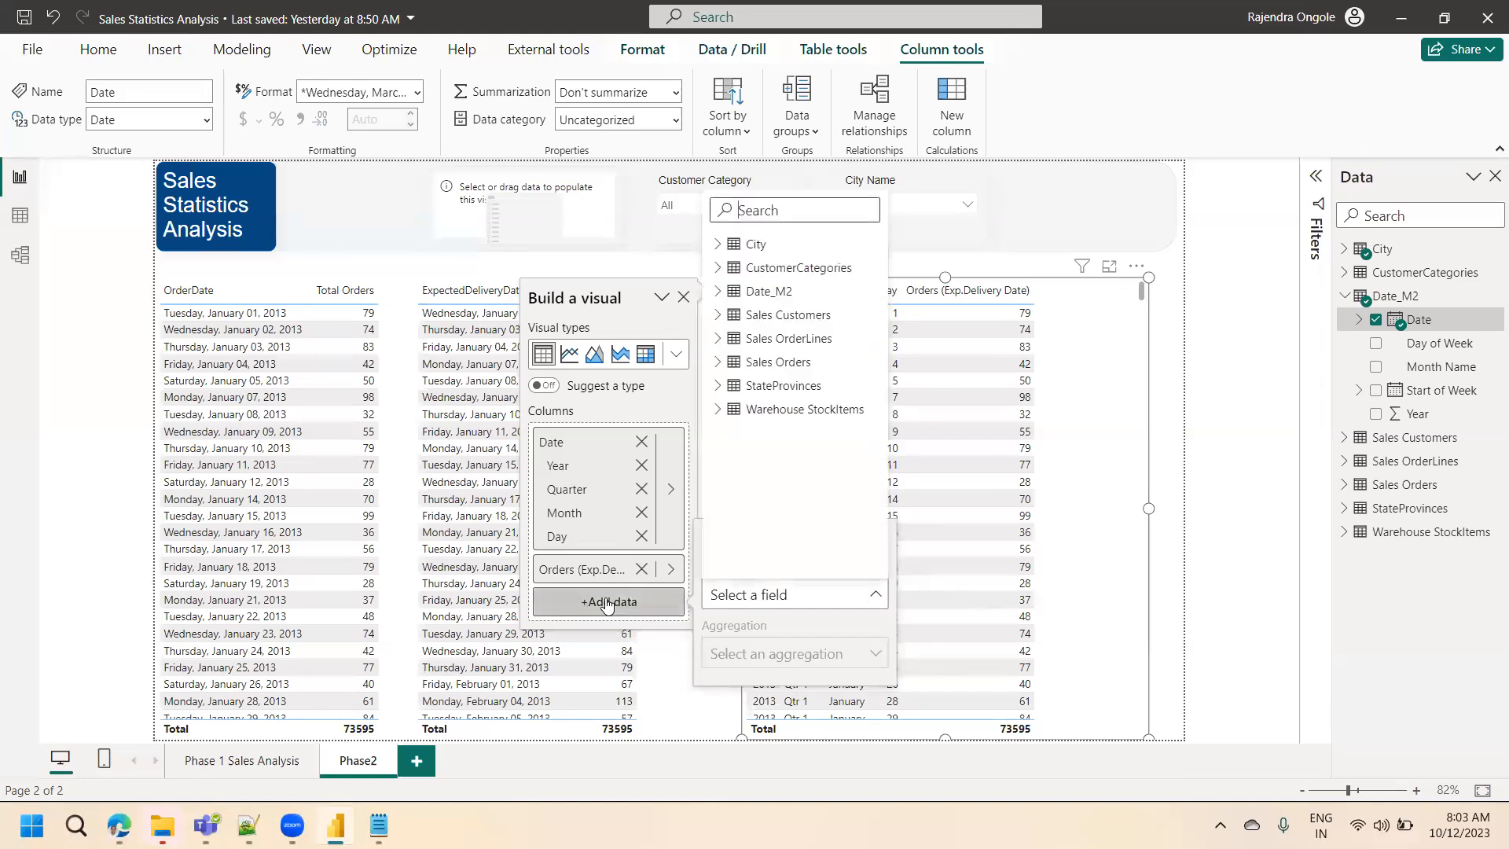
{"action": "type", "text": "total"}
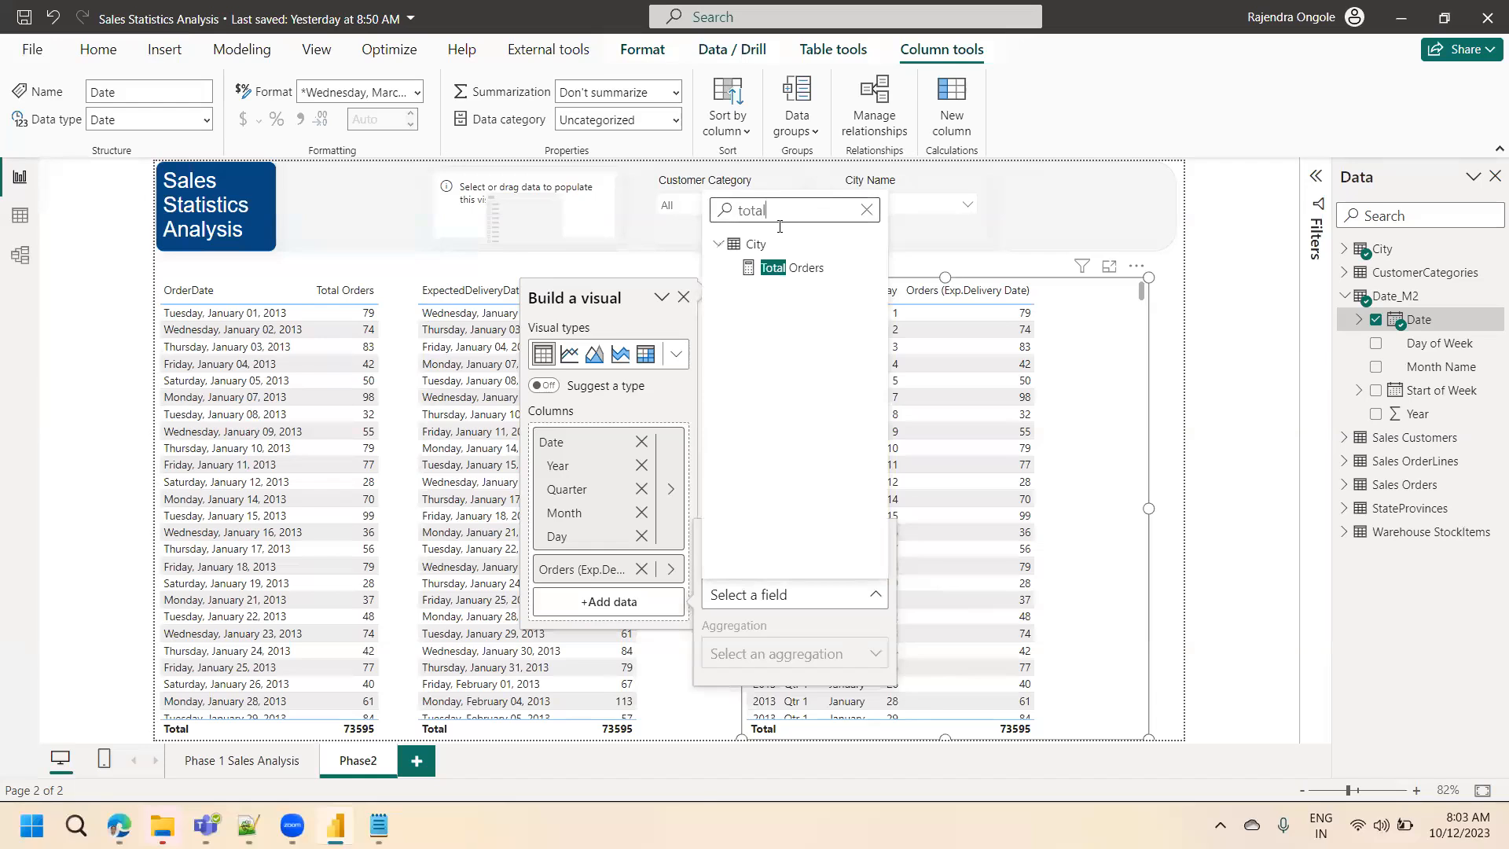
{"action": "left_click", "coordinate": [780, 268]}
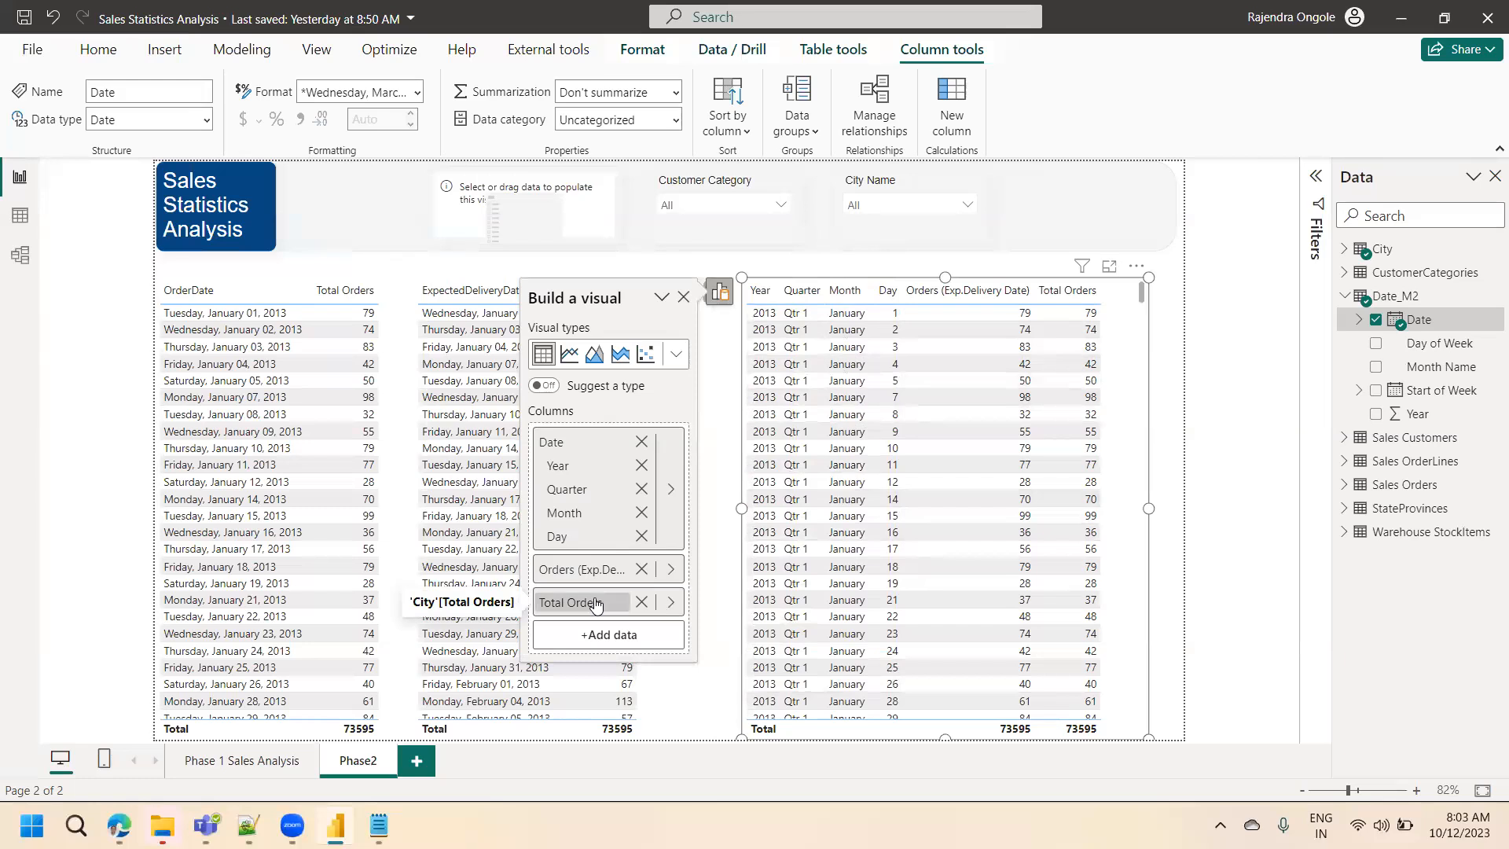
- Remove the Date hierarchy and Orders (Exp.Delivery Date) from the third table, and add that measure back after Total Orders
{"action": "left_click", "coordinate": [671, 489]}
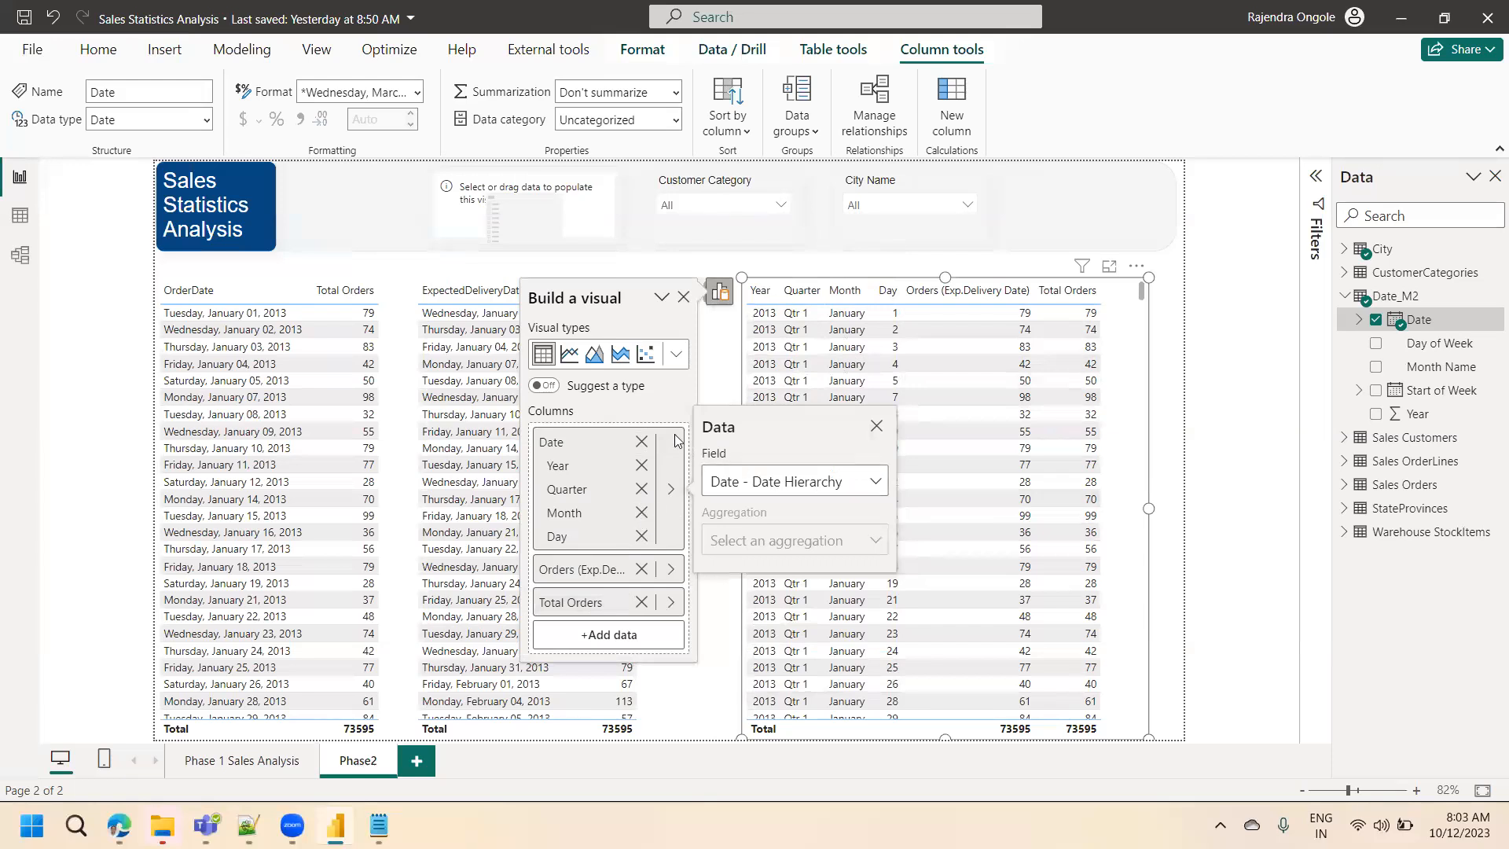
{"action": "left_click", "coordinate": [642, 442]}
{"action": "left_click", "coordinate": [642, 442]}
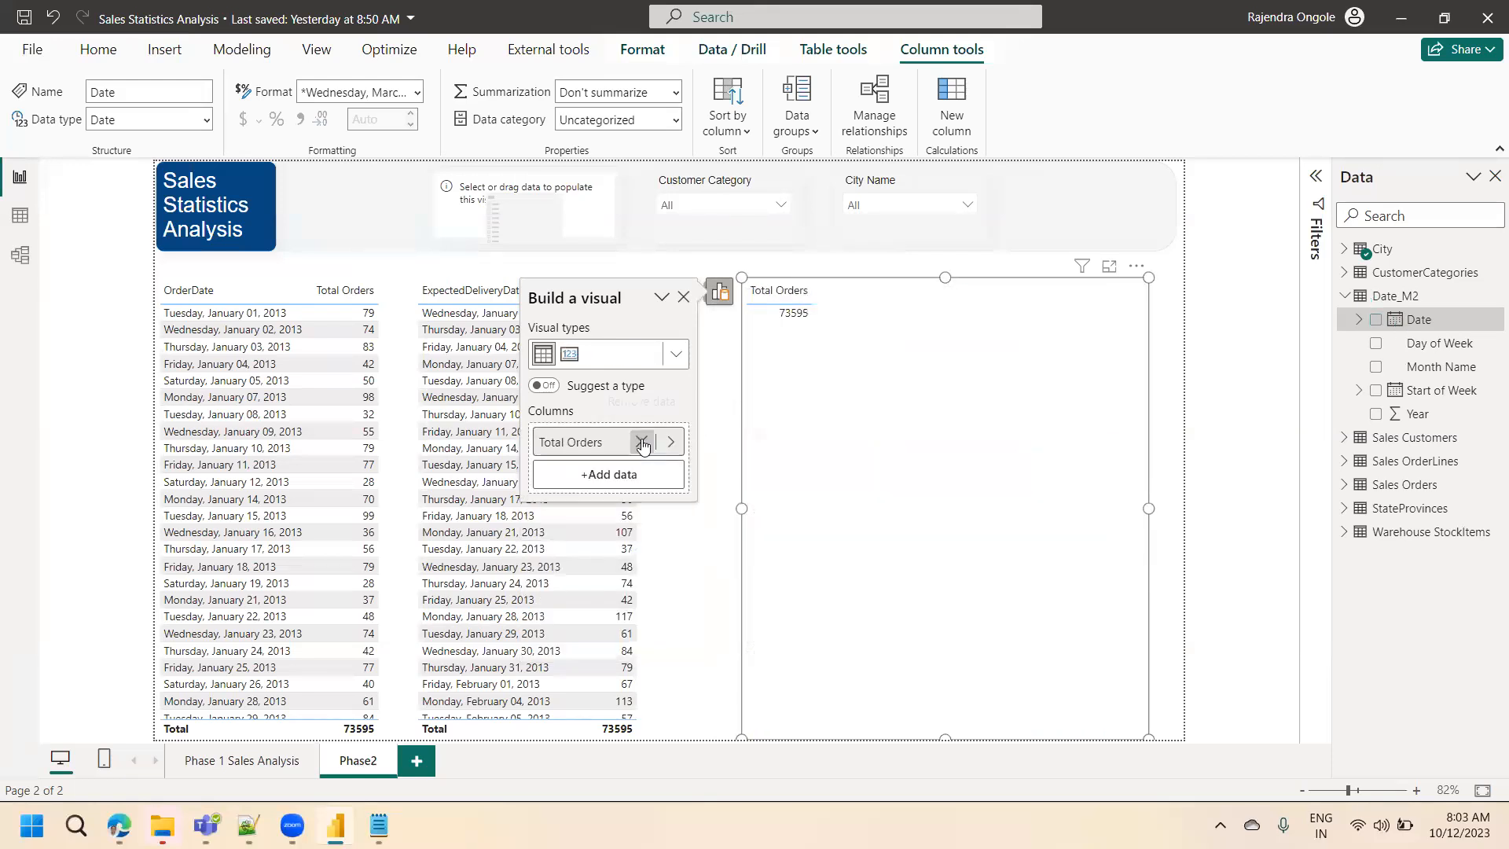
{"action": "left_click", "coordinate": [595, 475]}
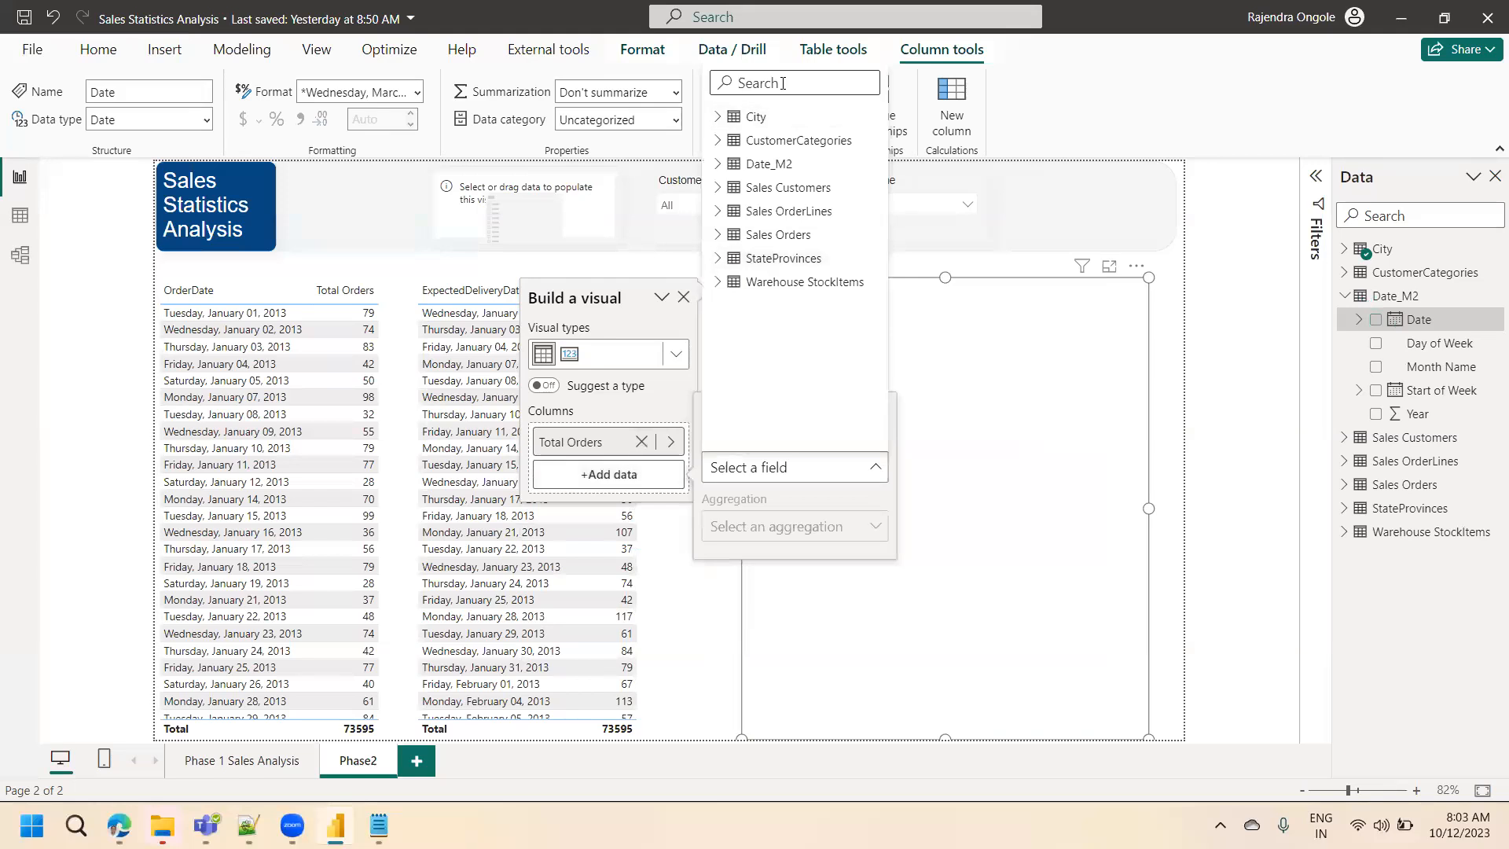
{"action": "type", "text": "exp"}
{"action": "left_click", "coordinate": [815, 142]}
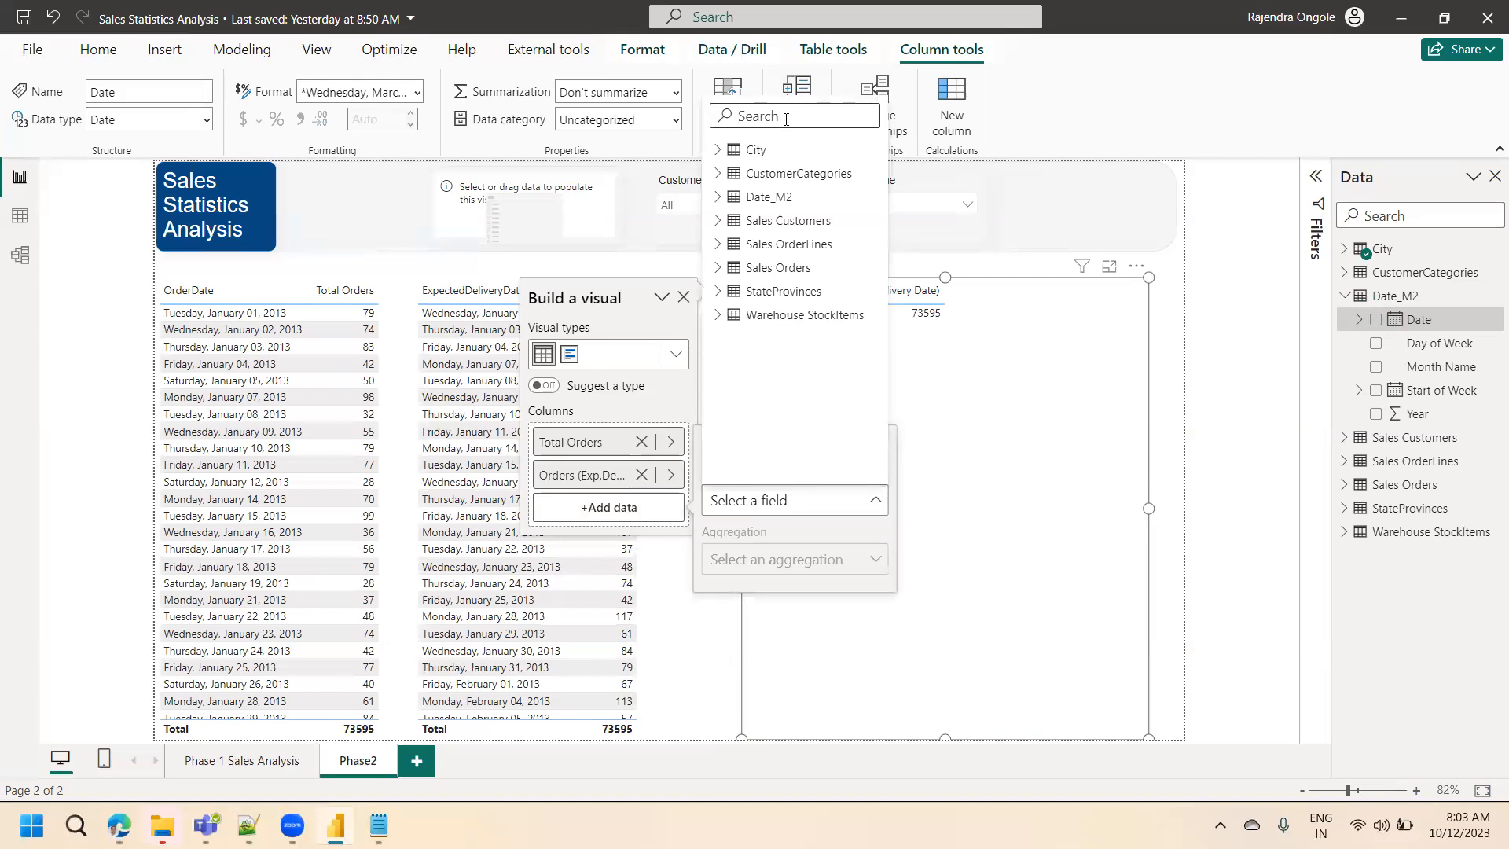
- Try OrderDate from Sales Orders as the first column of the third table, and remove it again
{"action": "type", "text": "order"}
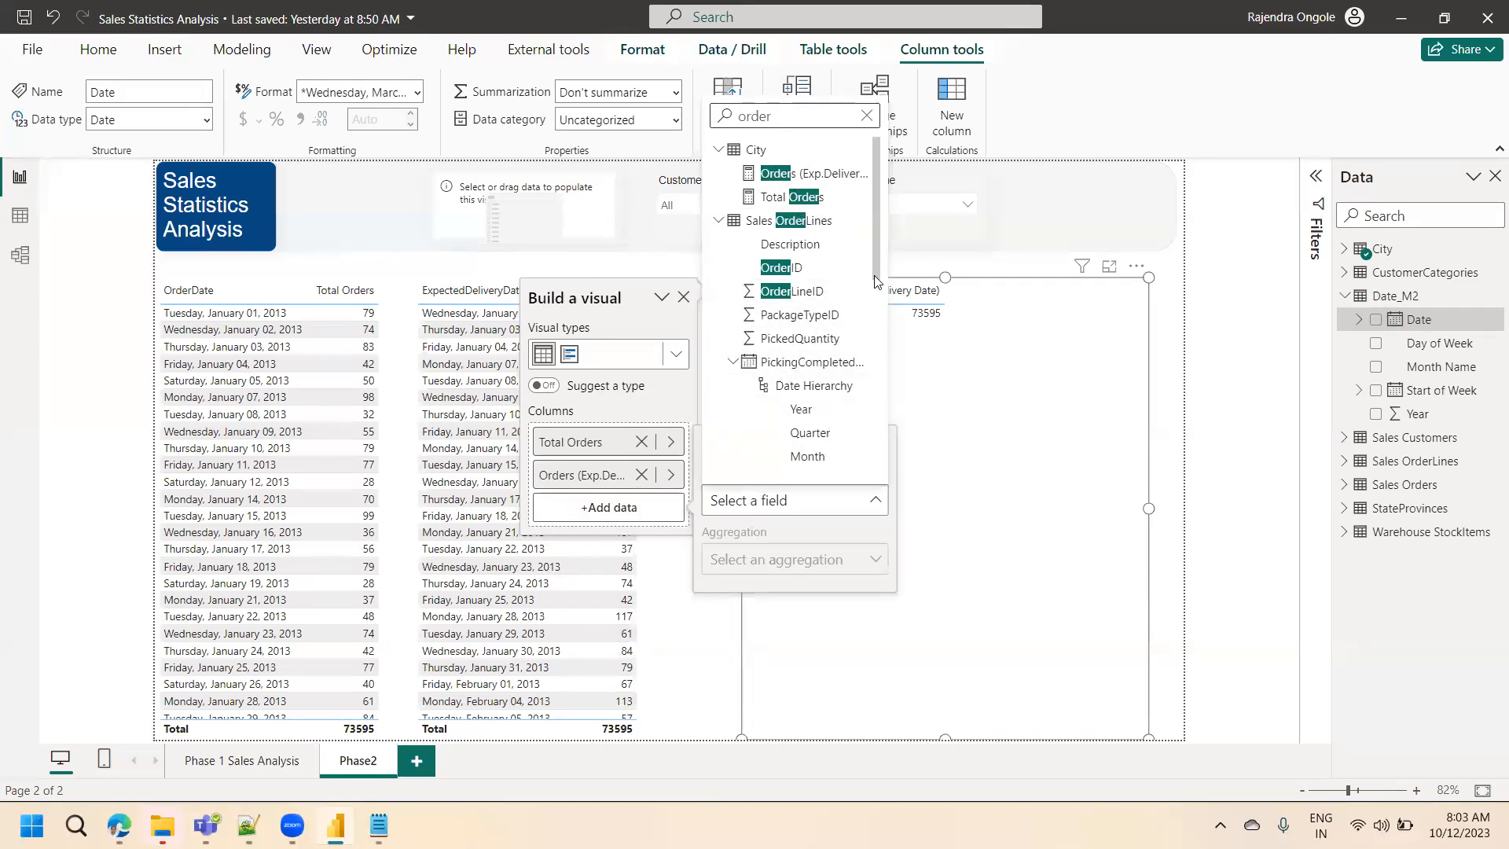
{"action": "left_click_drag", "start_coordinate": [878, 280], "coordinate": [894, 457]}
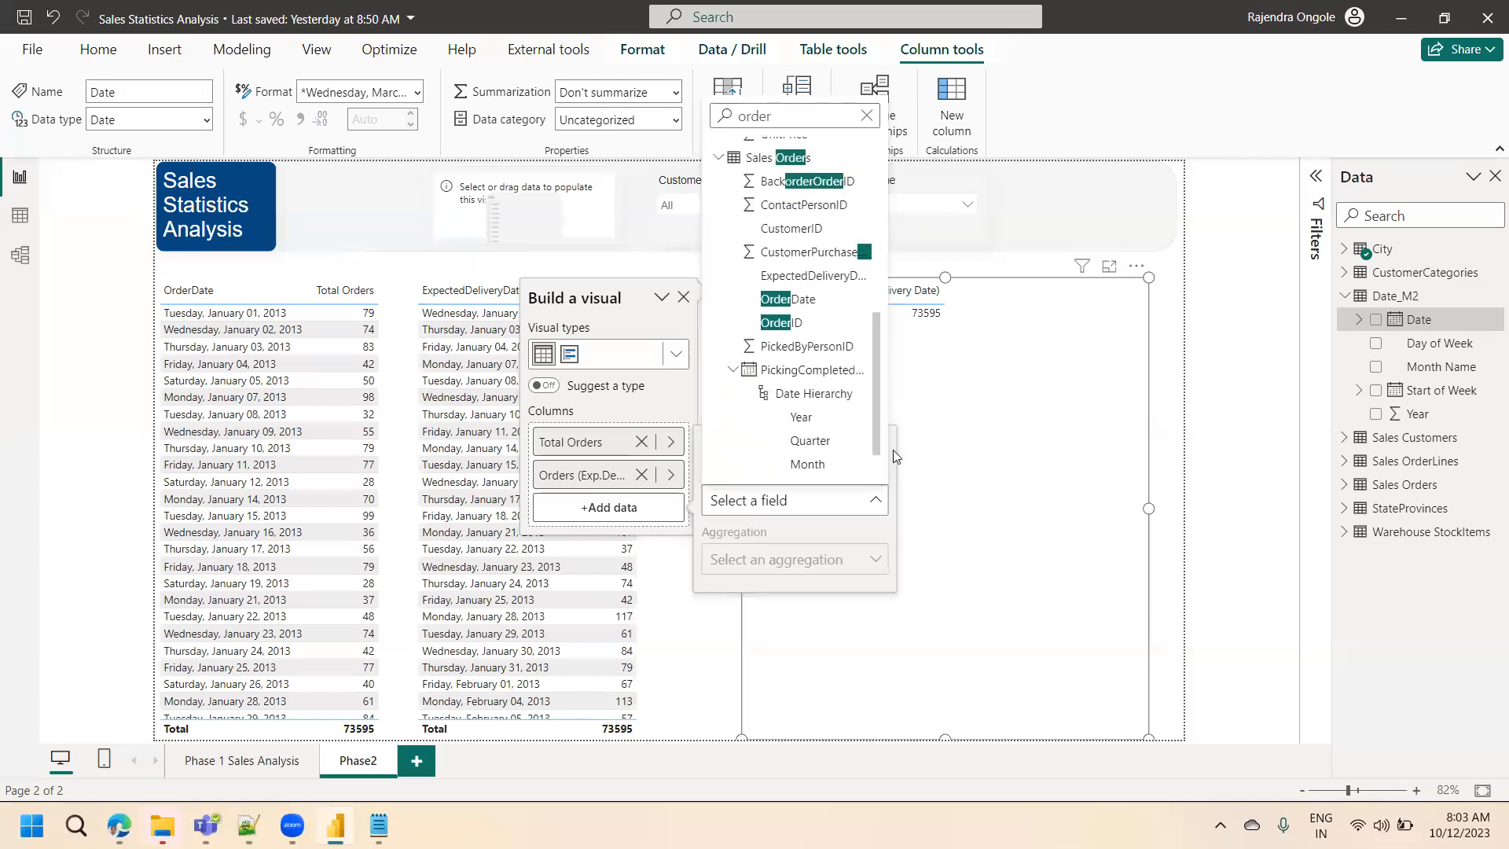
{"action": "left_click", "coordinate": [790, 299]}
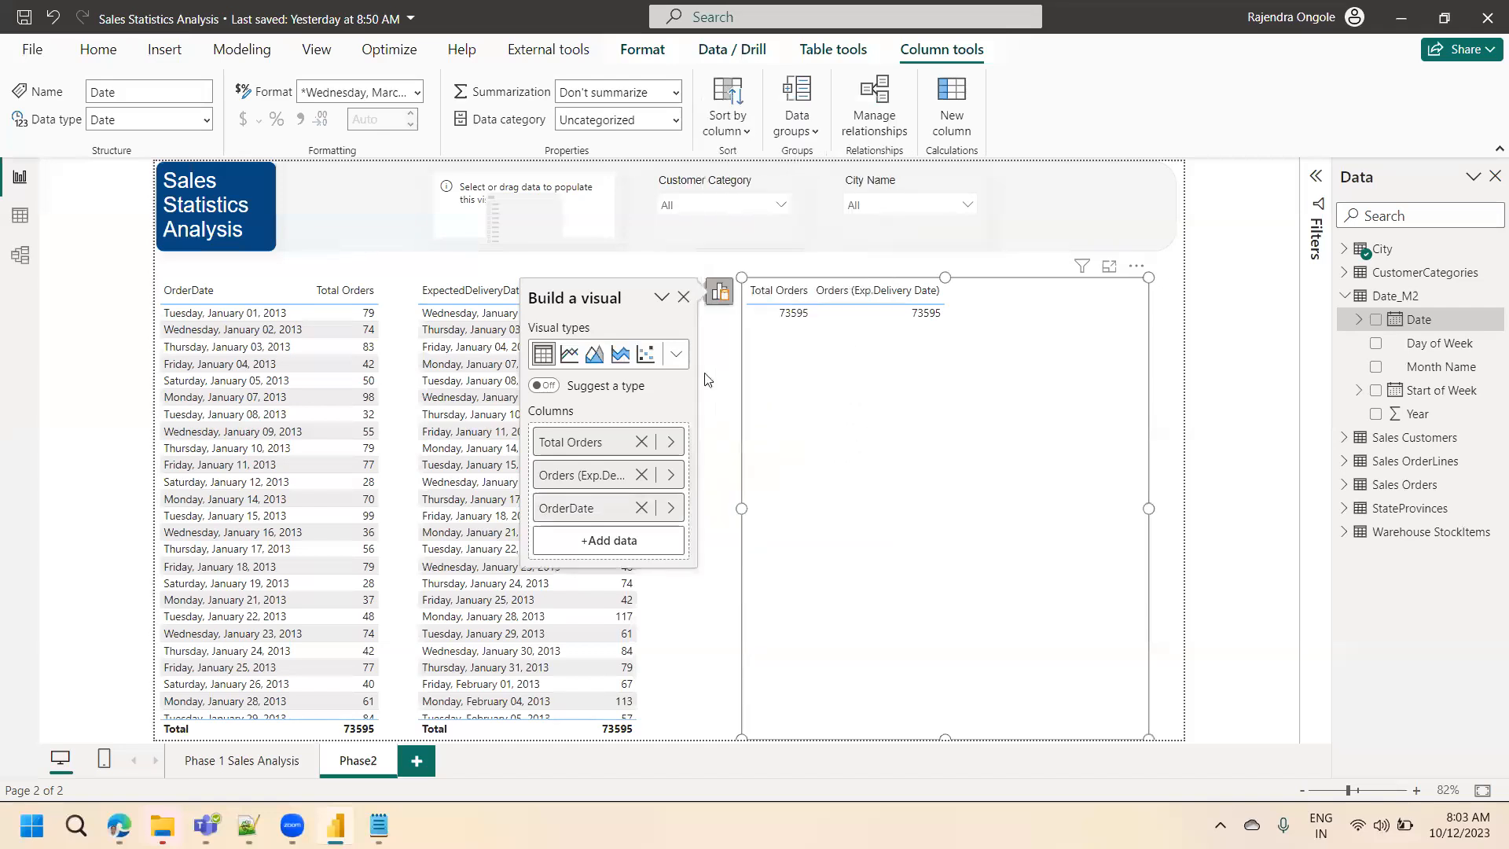
{"action": "left_click_drag", "start_coordinate": [581, 509], "coordinate": [593, 423]}
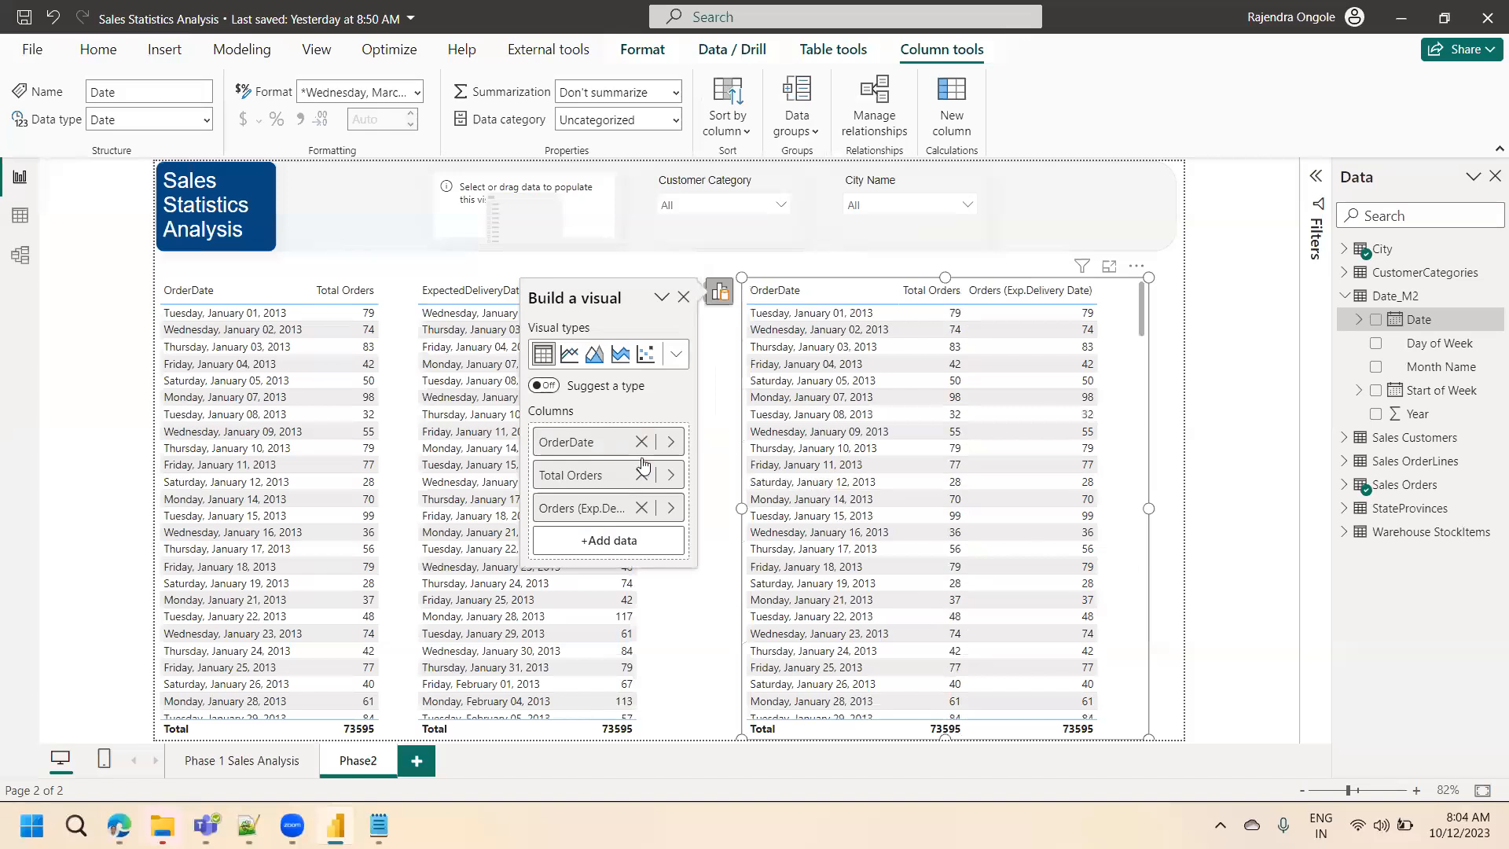
{"action": "left_click", "coordinate": [642, 441]}
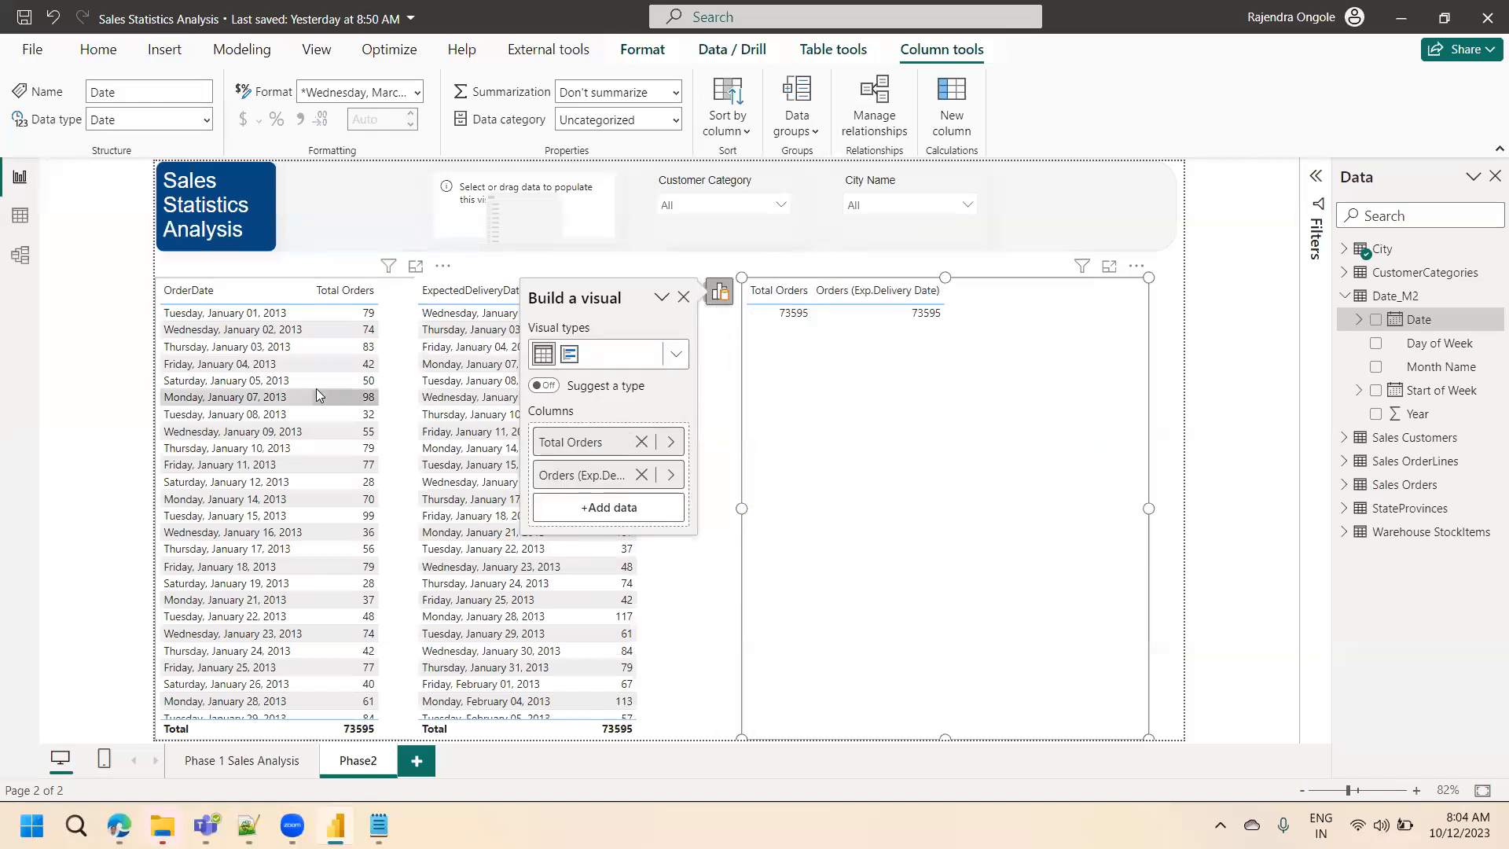
- Inspect the Date column of Date_M2 and its summarization choices in the data grid, and return to the report
{"action": "left_click", "coordinate": [21, 217]}
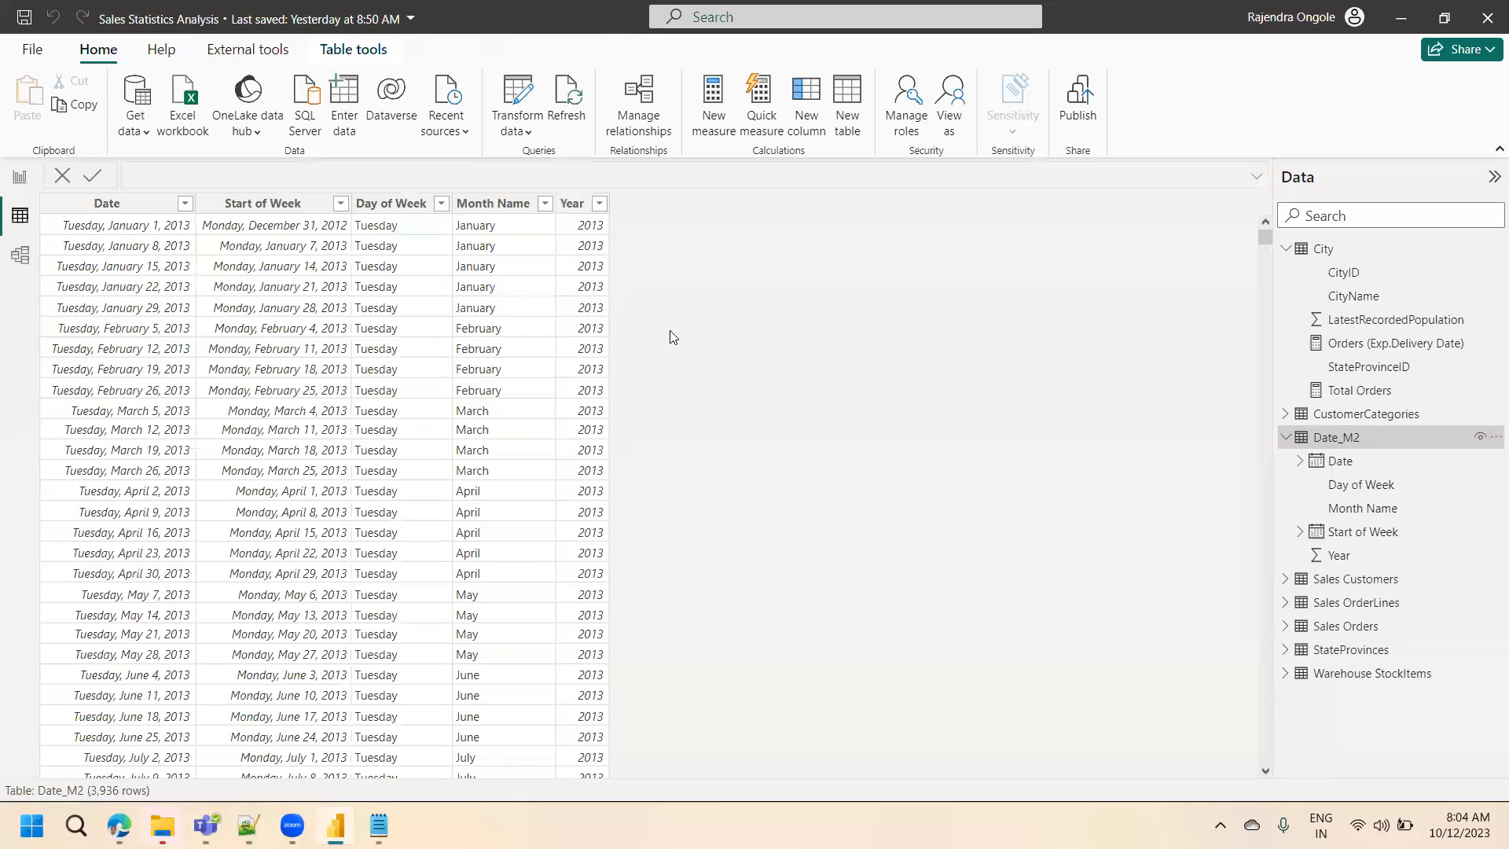
{"action": "left_click", "coordinate": [154, 205]}
{"action": "left_click", "coordinate": [153, 206]}
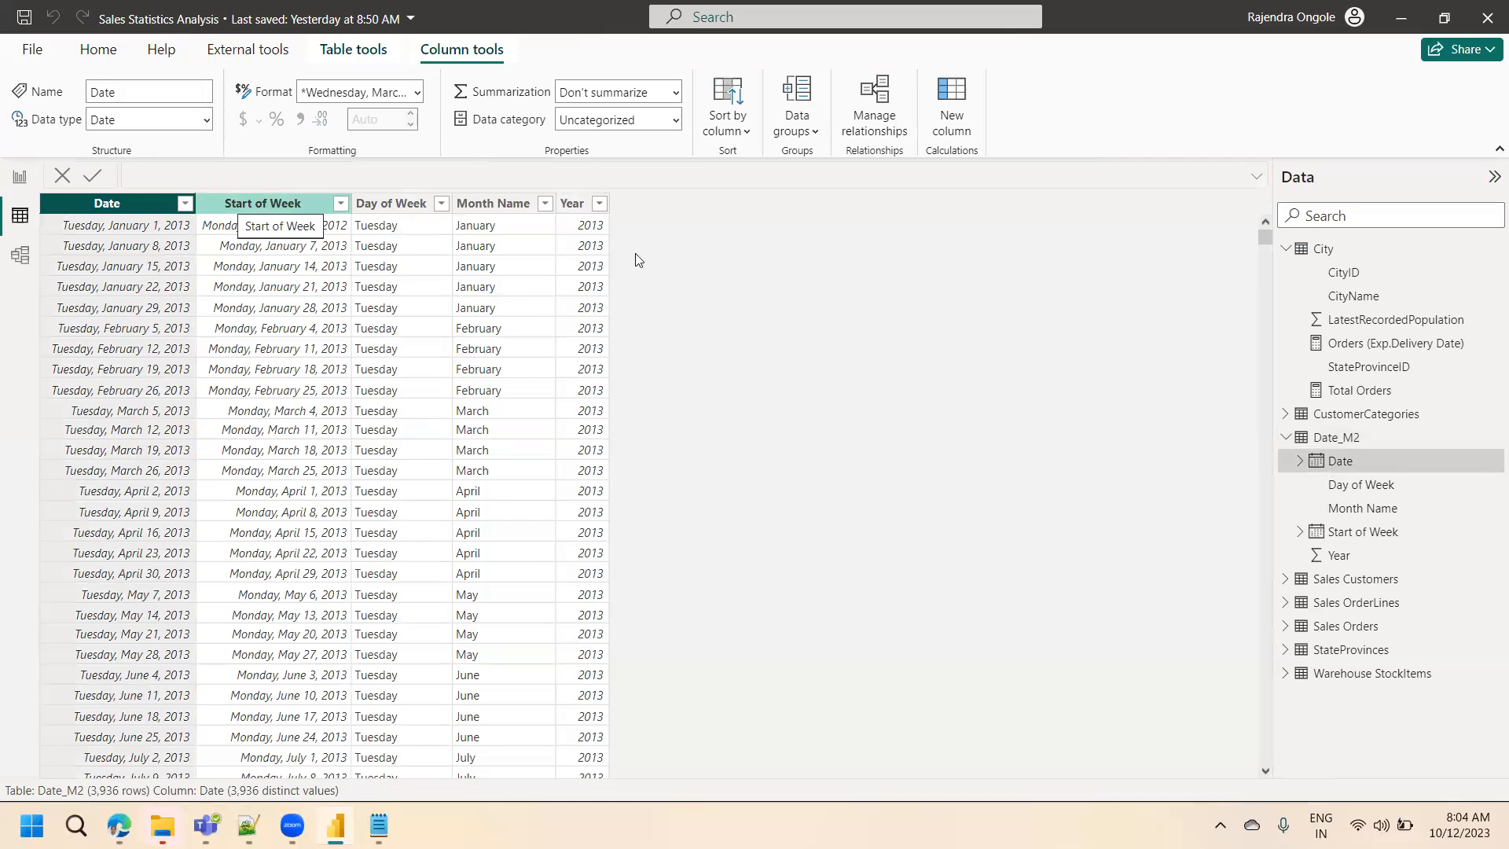
{"action": "left_click", "coordinate": [674, 95]}
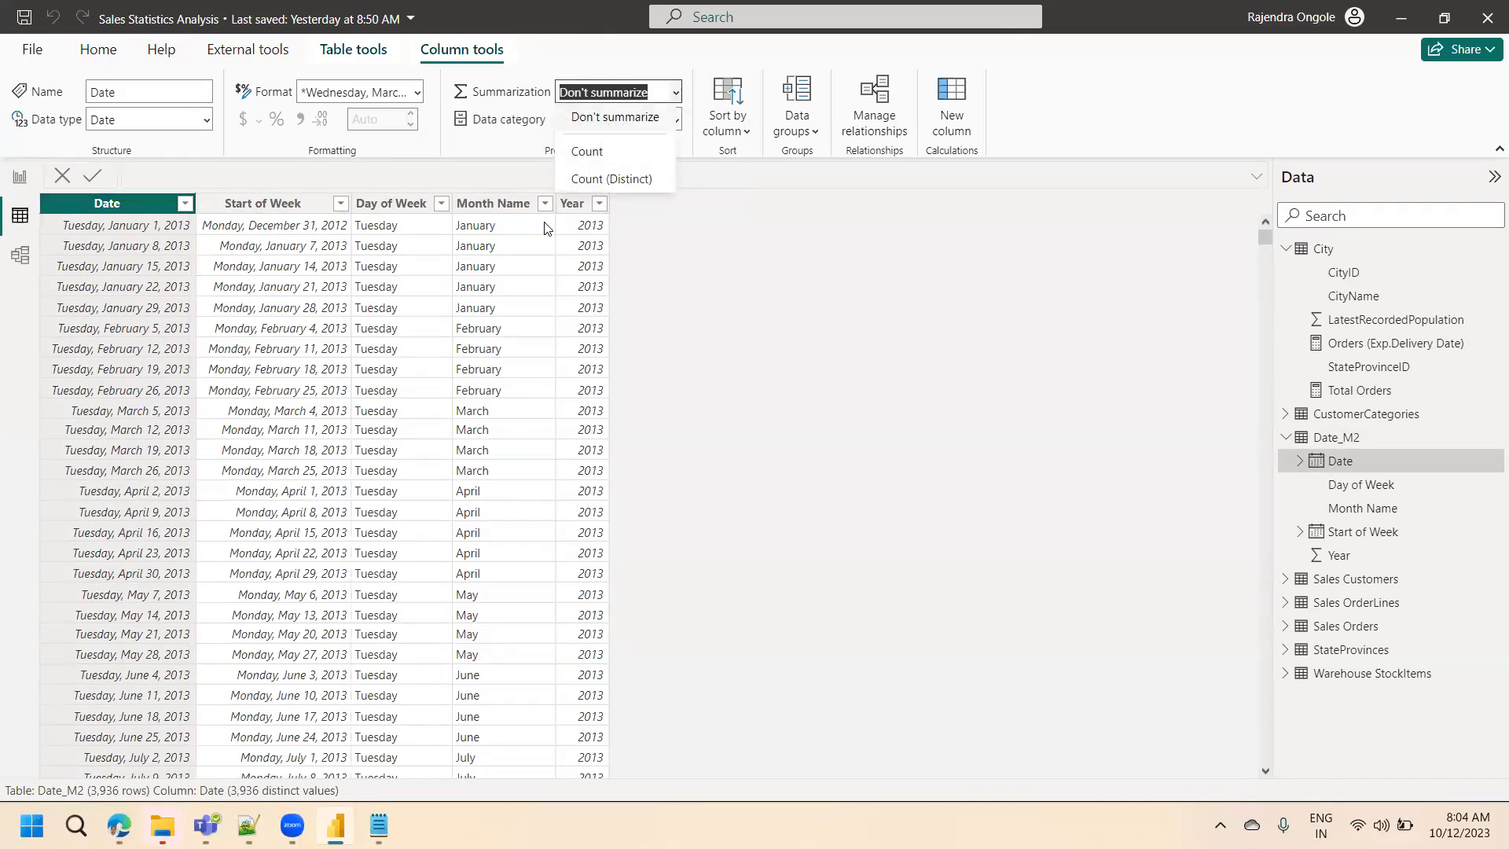
{"action": "left_click", "coordinate": [16, 183]}
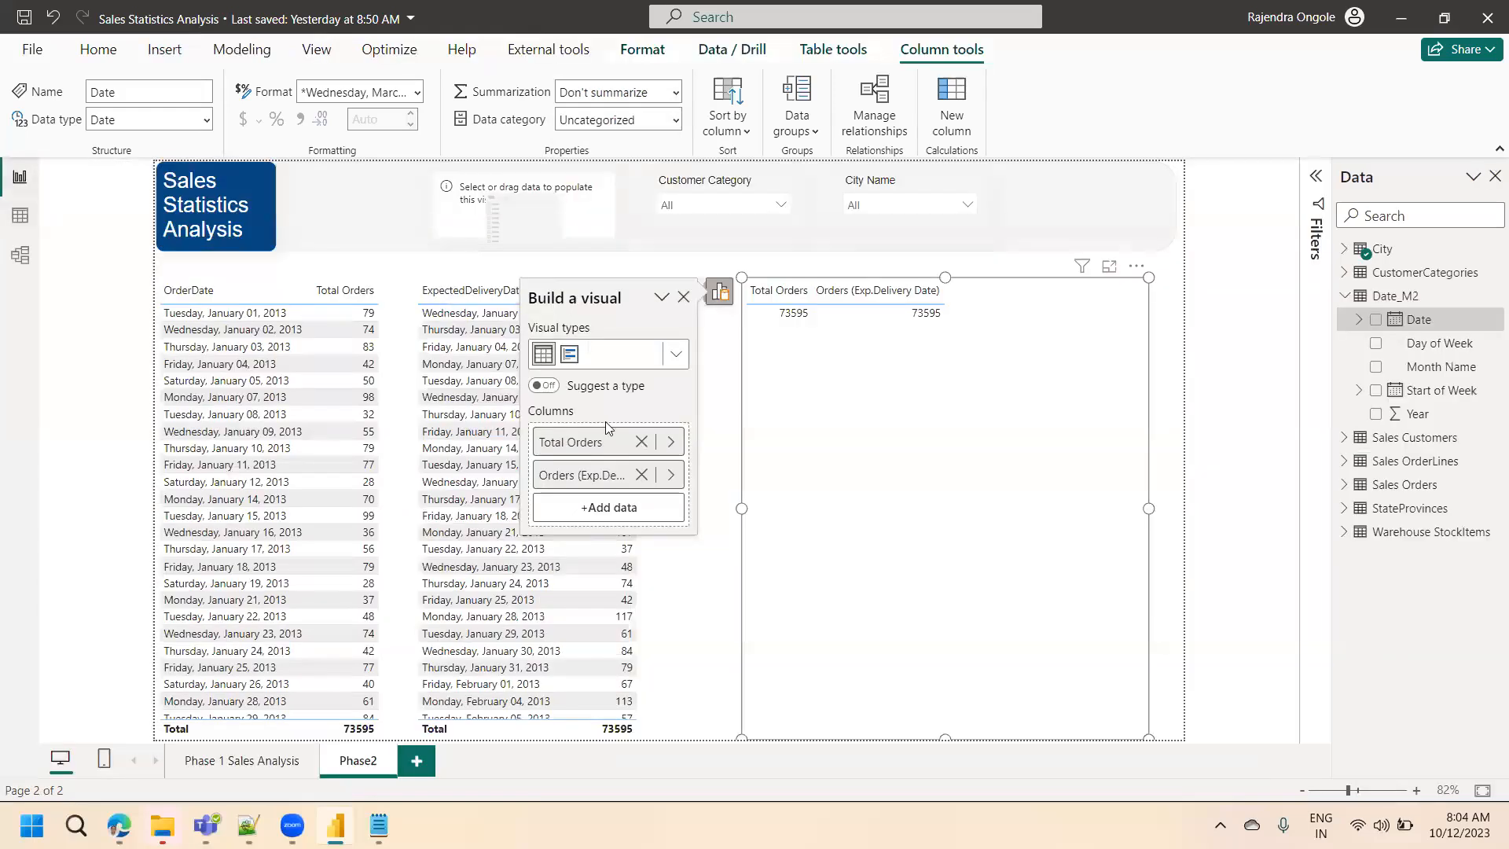
- Add the Date Hierarchy of Date_M2 to the third table after the two order measures
{"action": "left_click", "coordinate": [617, 513]}
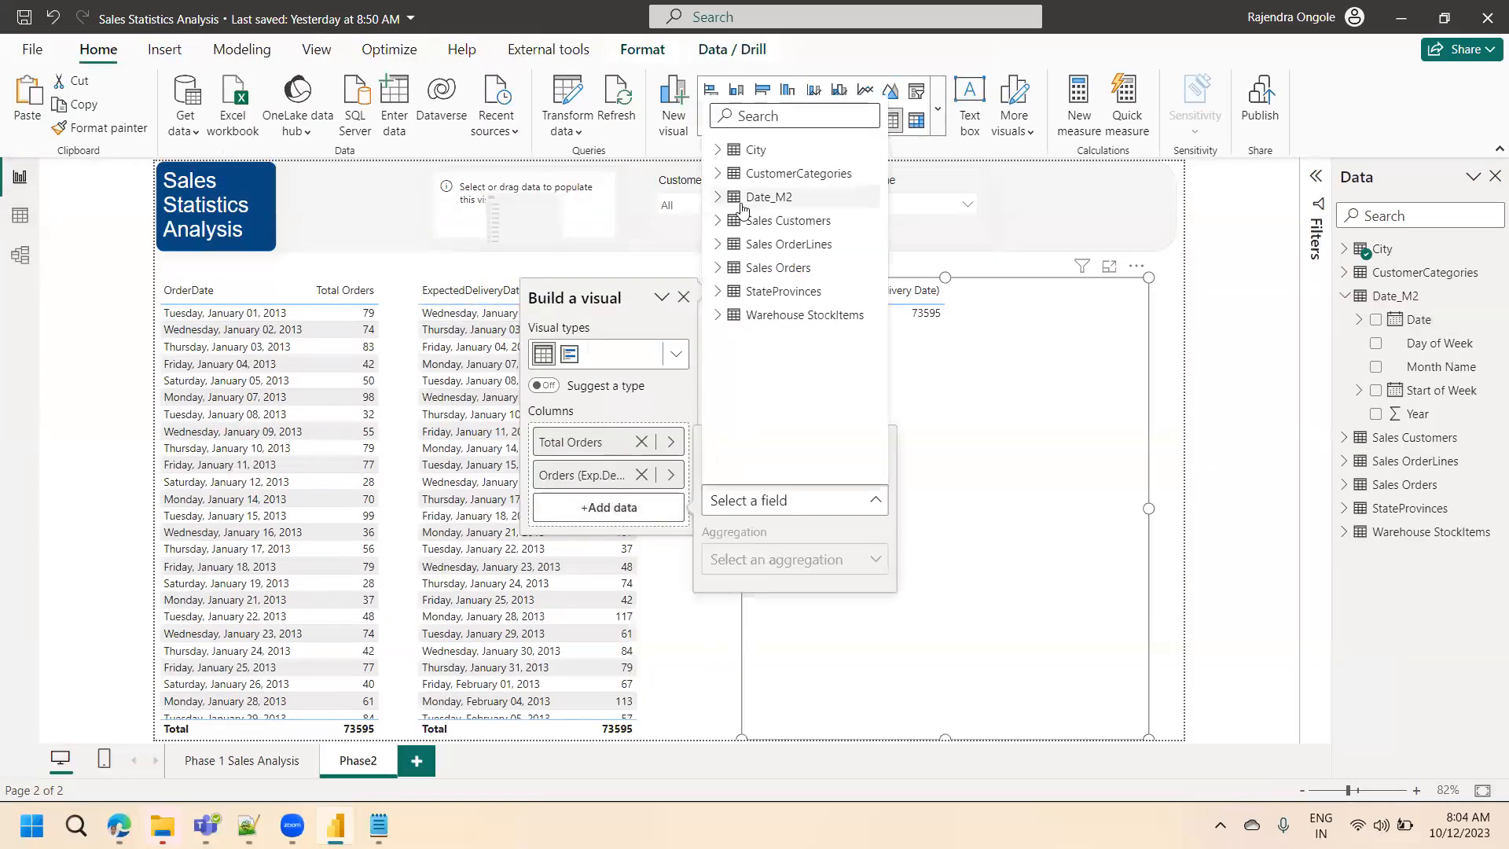
{"action": "type", "text": "o"}
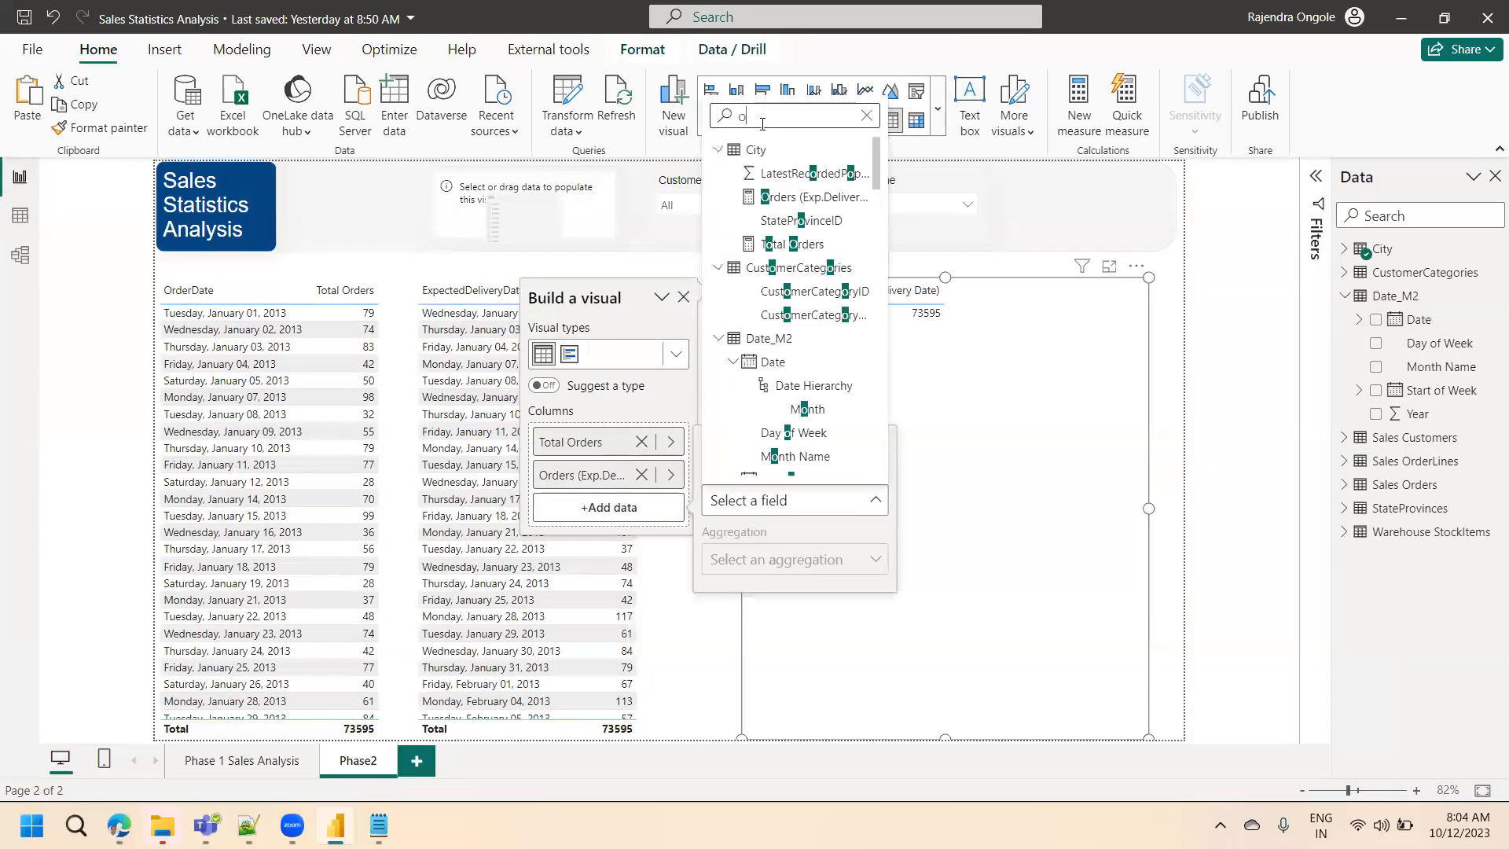
{"action": "key", "text": "BackSpace"}
{"action": "type", "text": "date"}
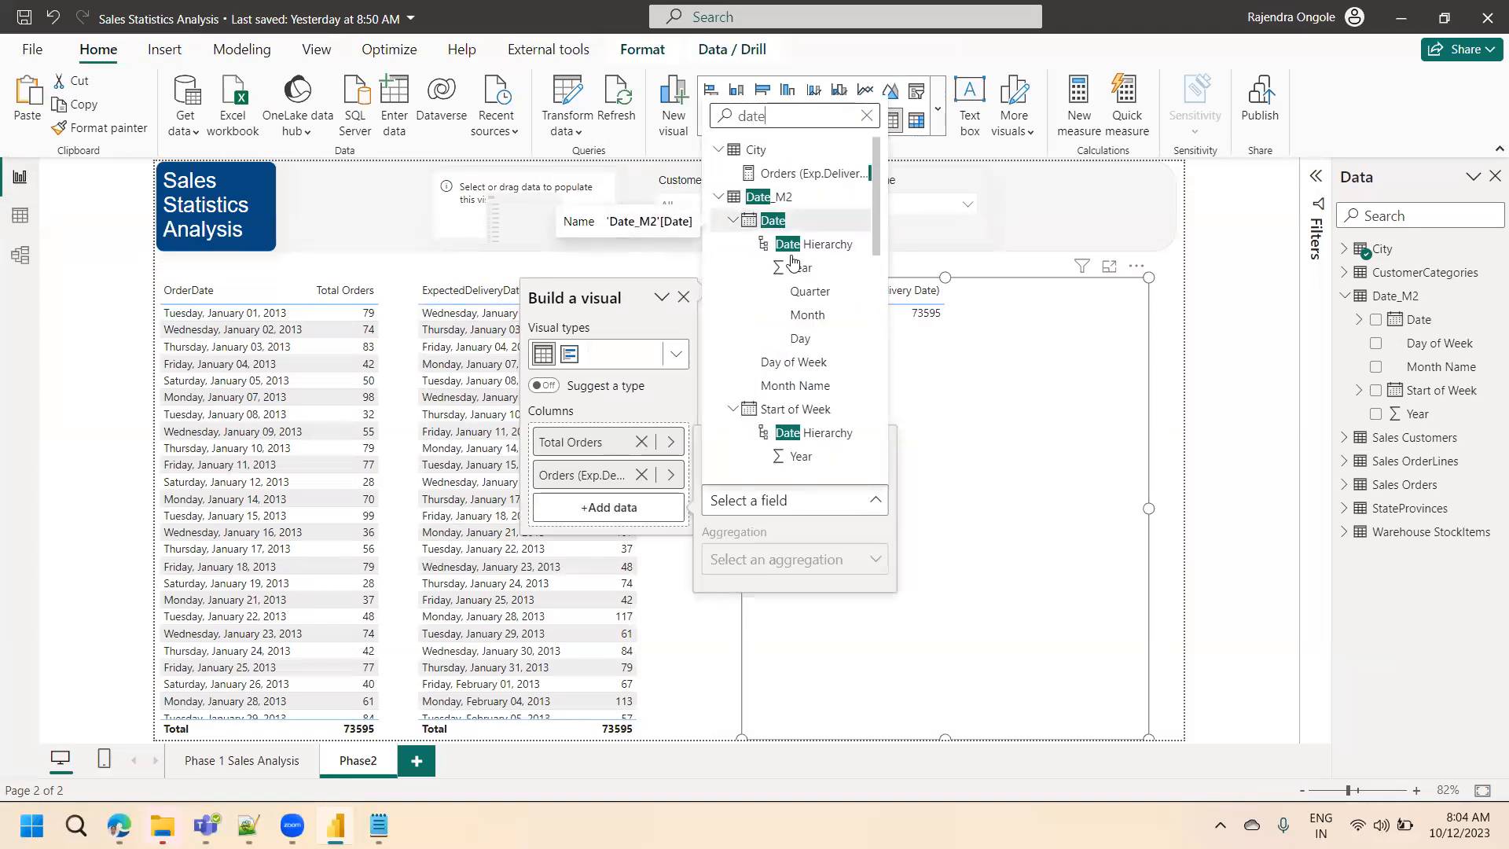
{"action": "left_click", "coordinate": [803, 243]}
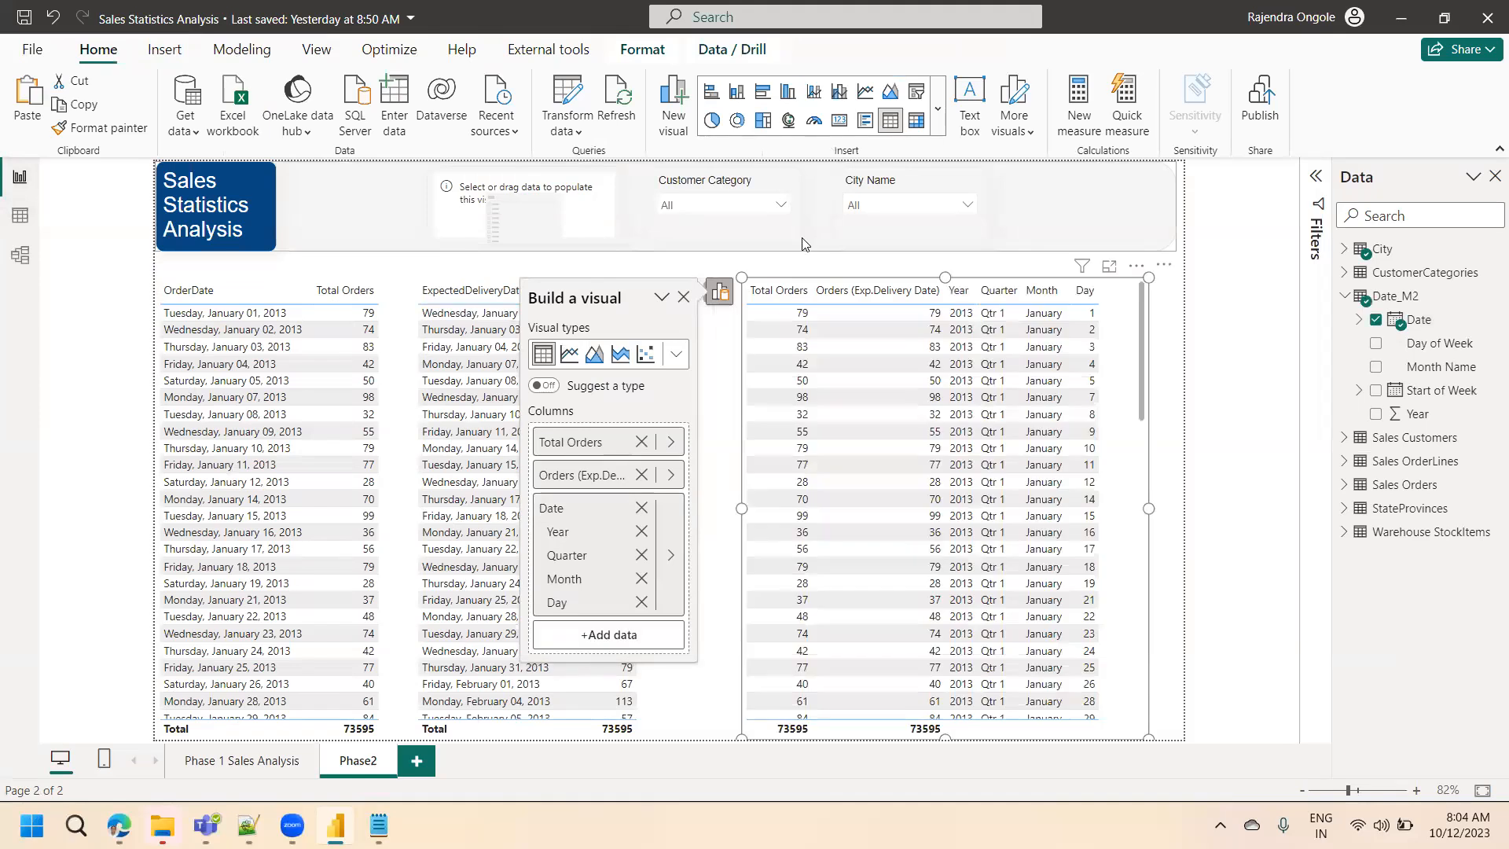
- Look through the field choices for the newly added Date hierarchy, close them, and deselect the table
{"action": "left_click", "coordinate": [667, 557]}
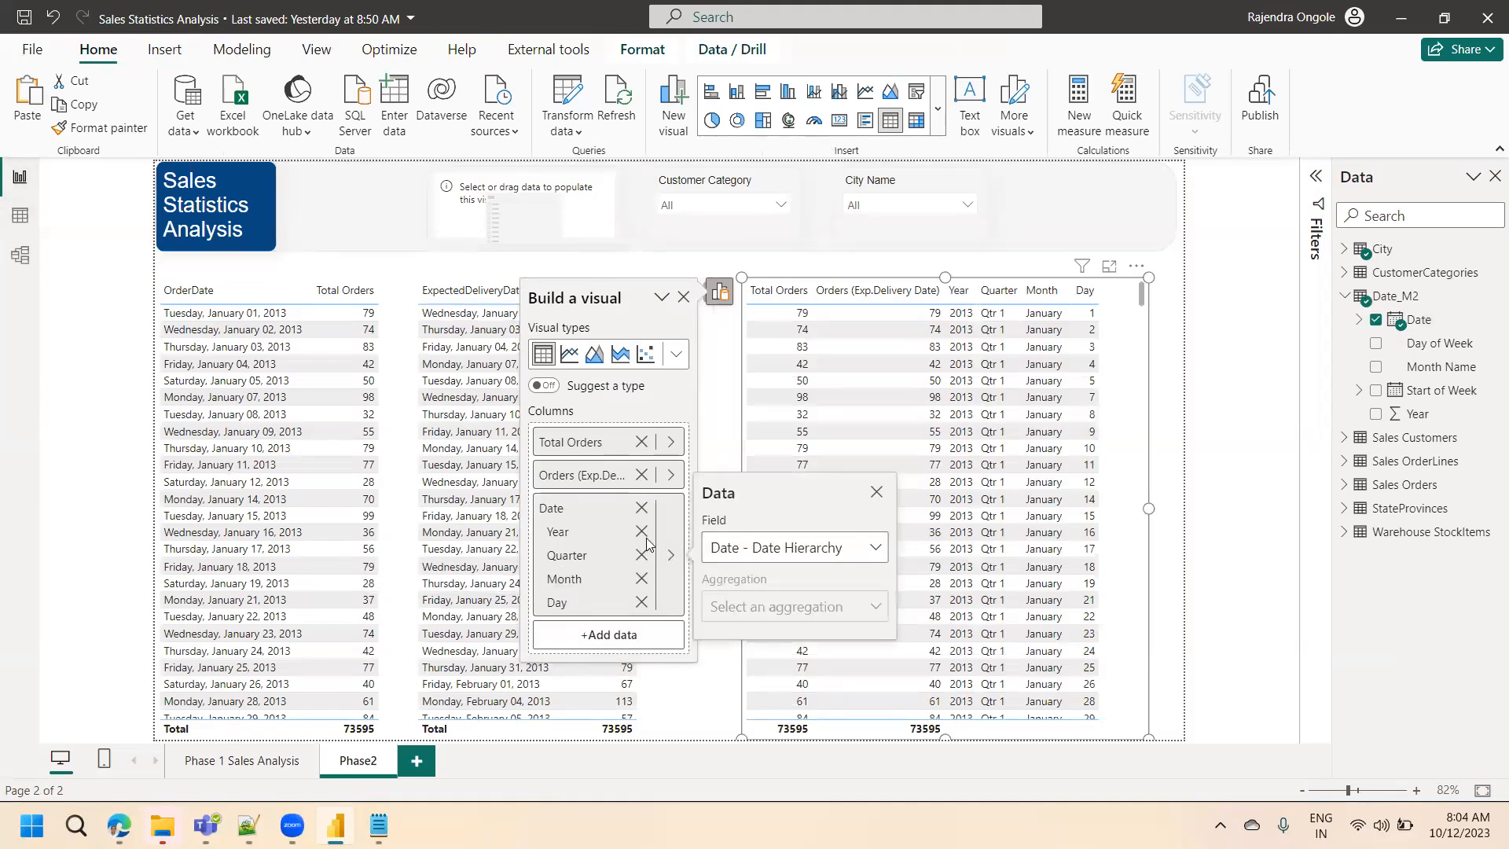
{"action": "left_click", "coordinate": [787, 552]}
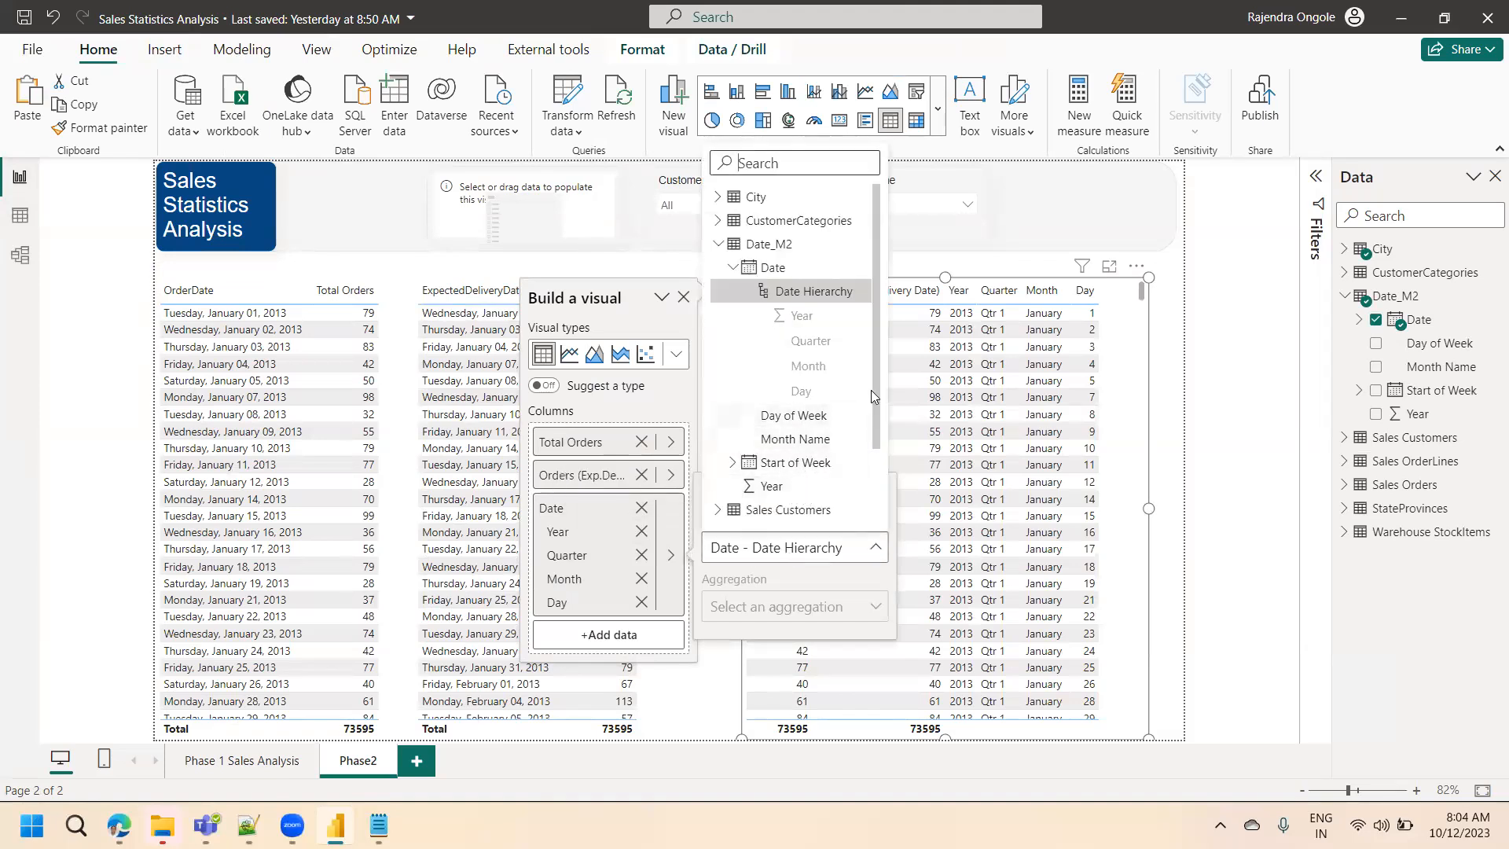
{"action": "mouse_move", "coordinate": [874, 388]}
{"action": "left_mouse_down"}
{"action": "mouse_move", "coordinate": [881, 439]}
{"action": "mouse_move", "coordinate": [870, 368]}
{"action": "left_mouse_up"}
{"action": "key", "text": "Escape"}
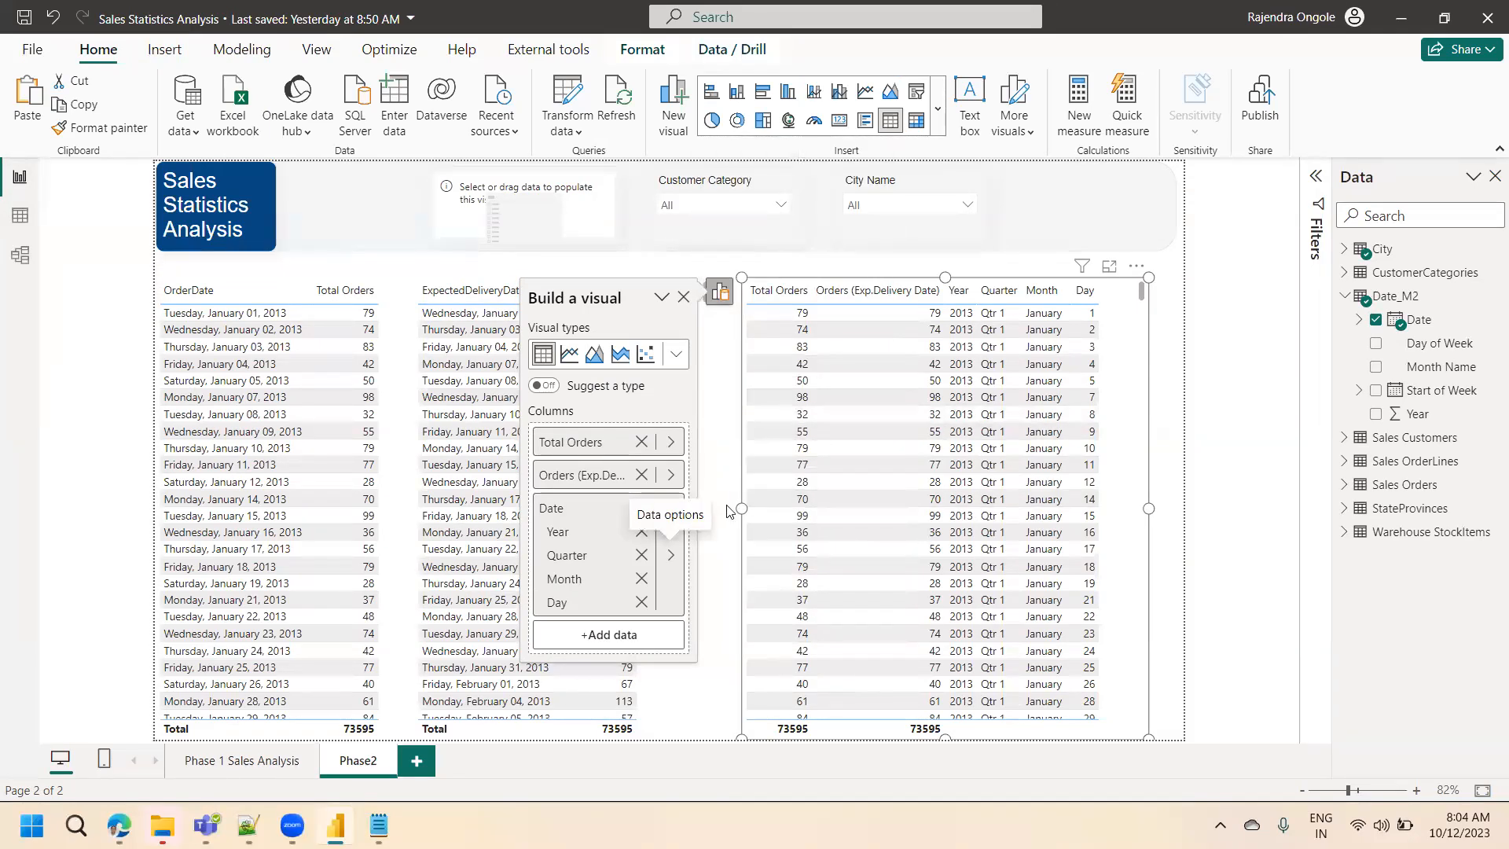
{"action": "left_click", "coordinate": [407, 198]}
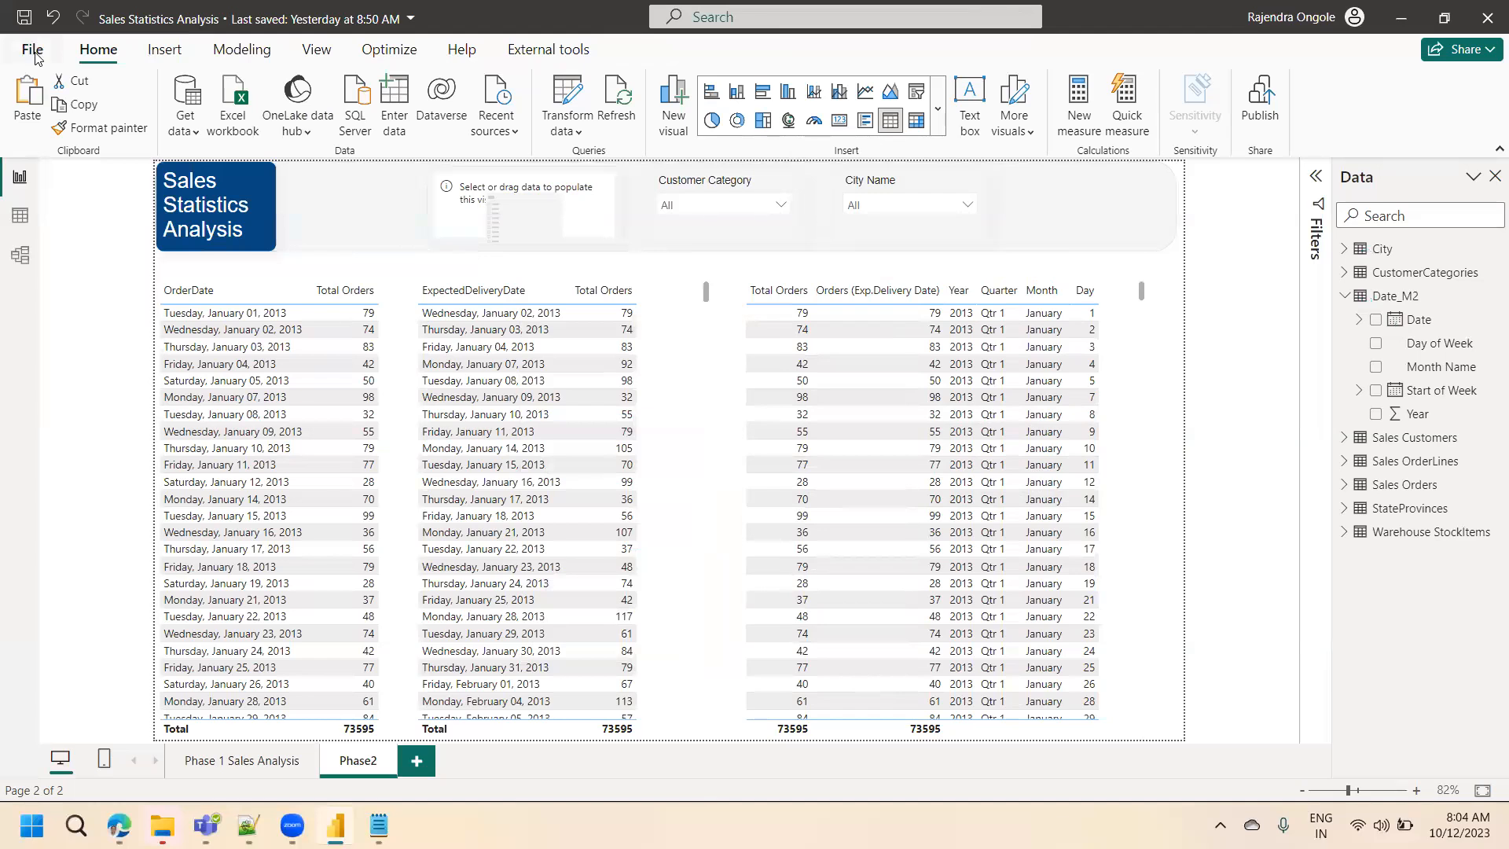
- Turn off the preview feature that replaces the classic Visualizations pane in the global options, and accept the restart notice
{"action": "left_click", "coordinate": [32, 51]}
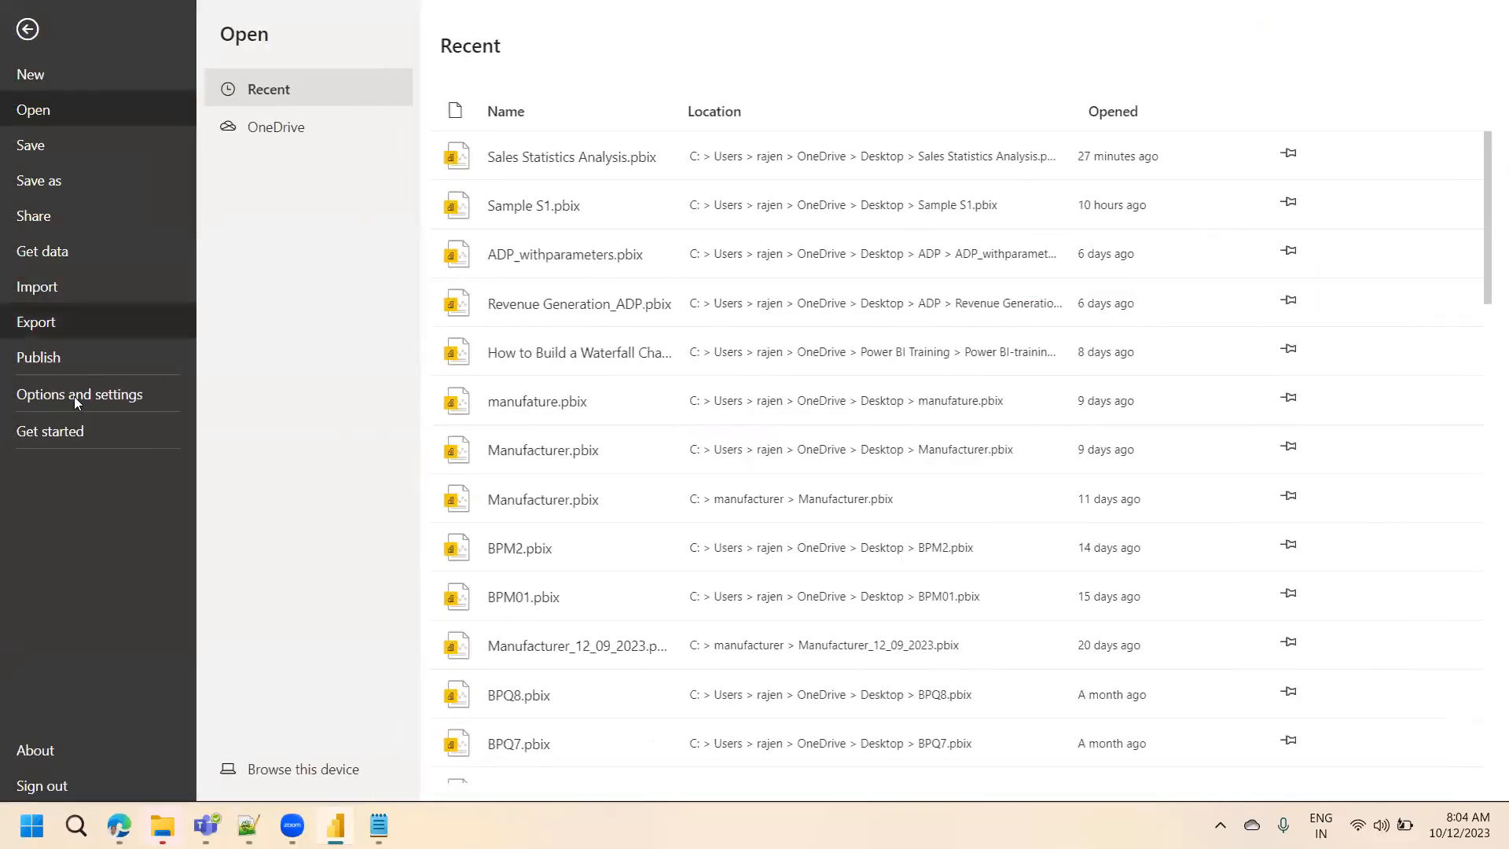
{"action": "left_click", "coordinate": [76, 402]}
{"action": "left_click", "coordinate": [310, 135]}
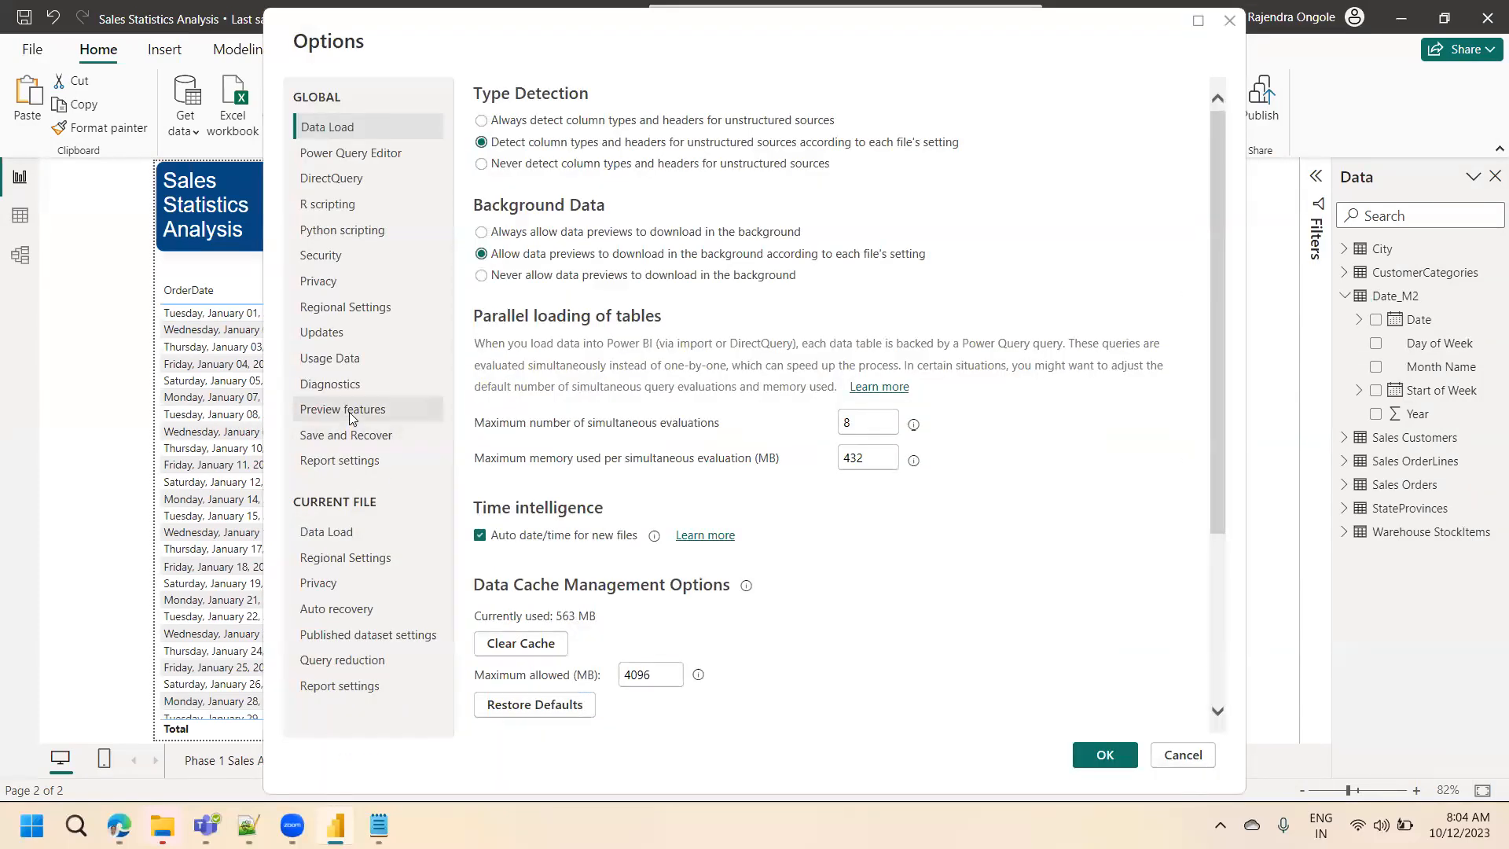
{"action": "left_click", "coordinate": [343, 409]}
{"action": "left_click", "coordinate": [512, 403]}
{"action": "left_click", "coordinate": [1097, 753]}
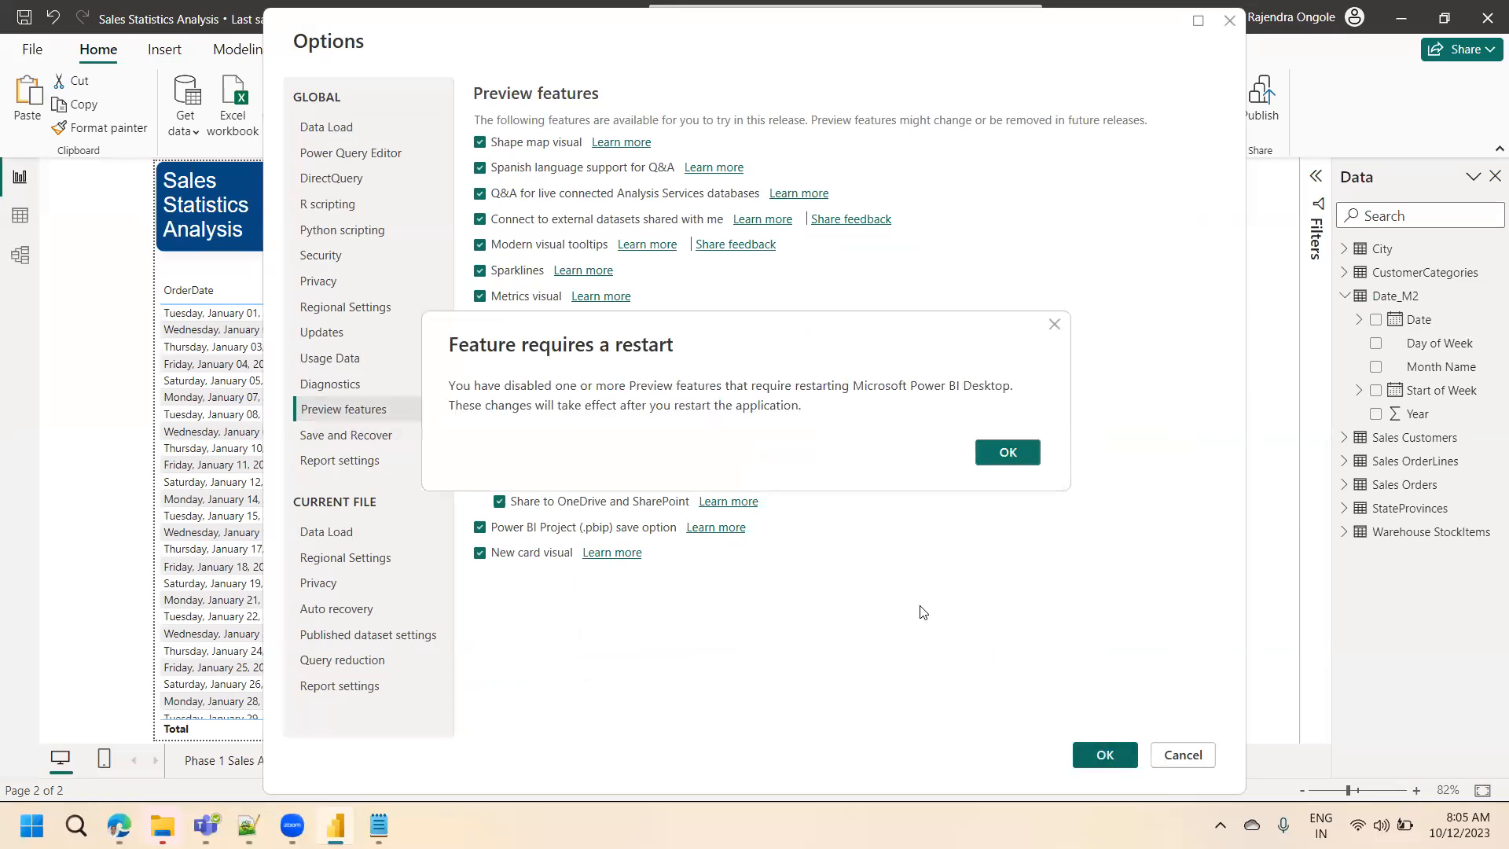
{"action": "left_click", "coordinate": [1005, 456]}
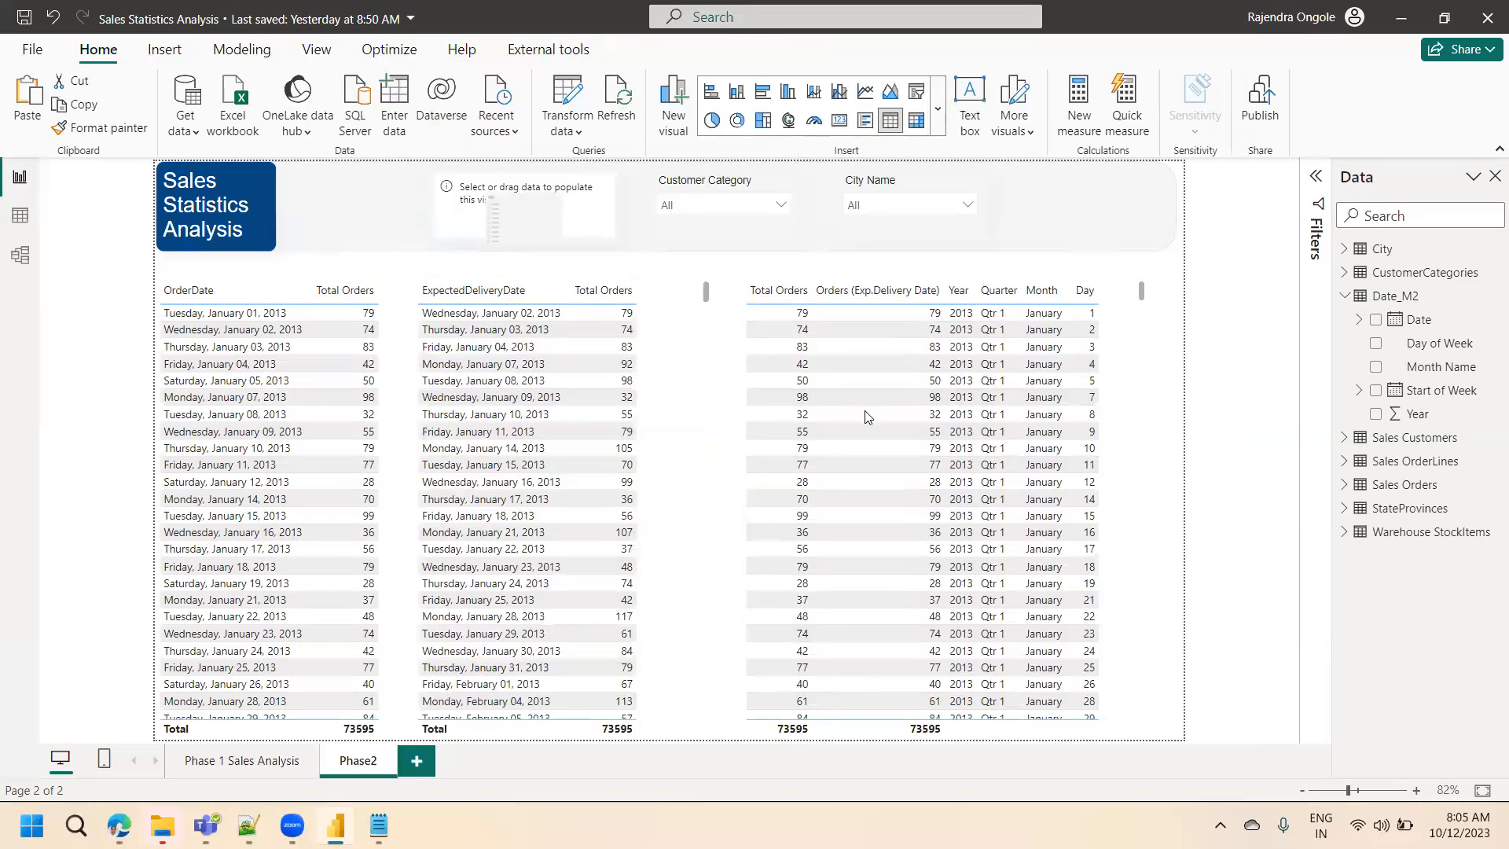
- Save the report, and close and relaunch Power BI Desktop
{"action": "key", "text": "ctrl+s"}
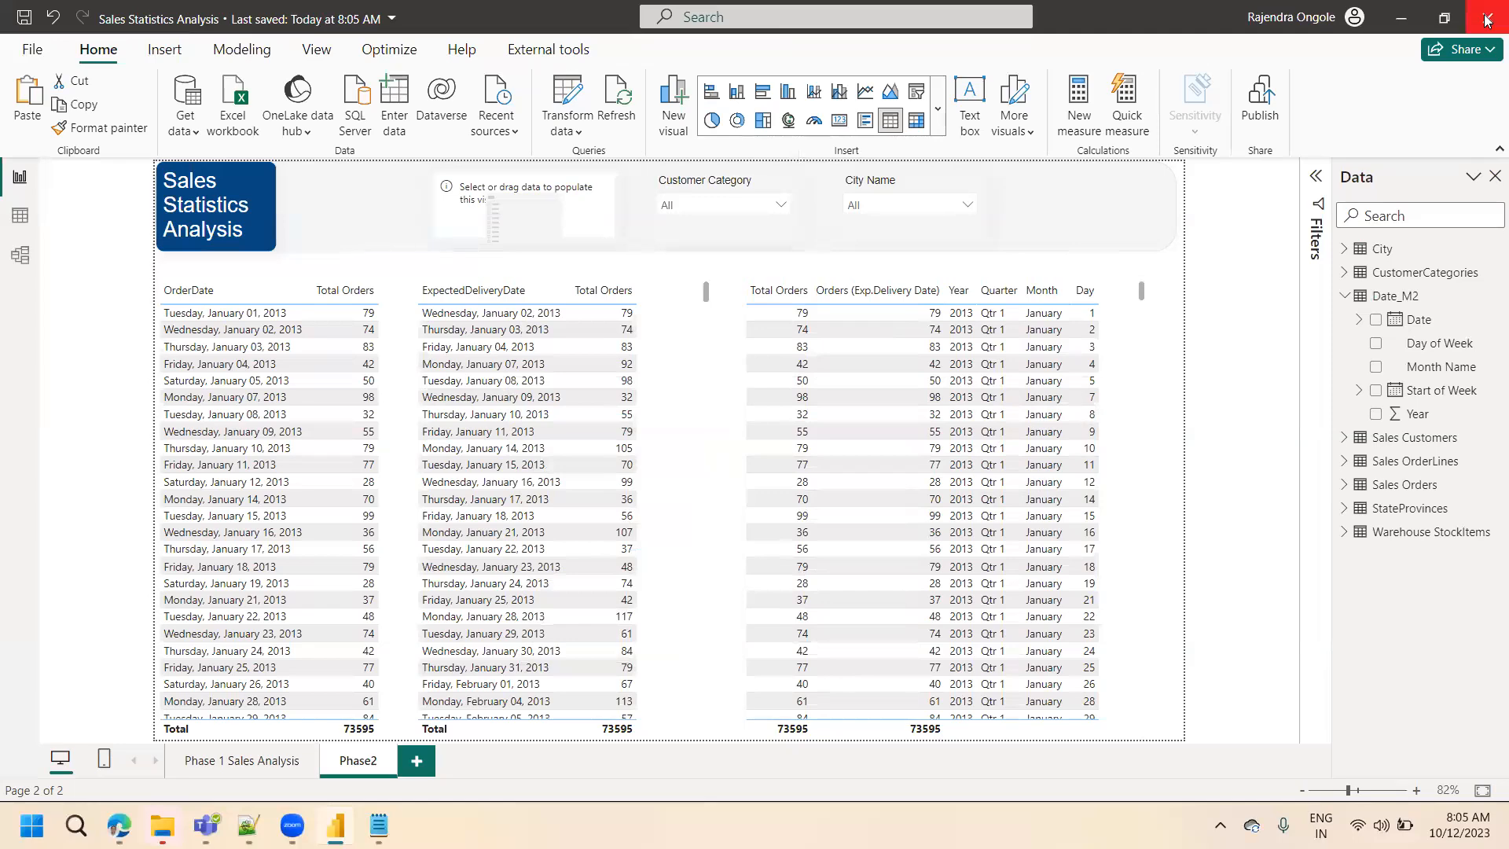
{"action": "left_click", "coordinate": [1486, 21]}
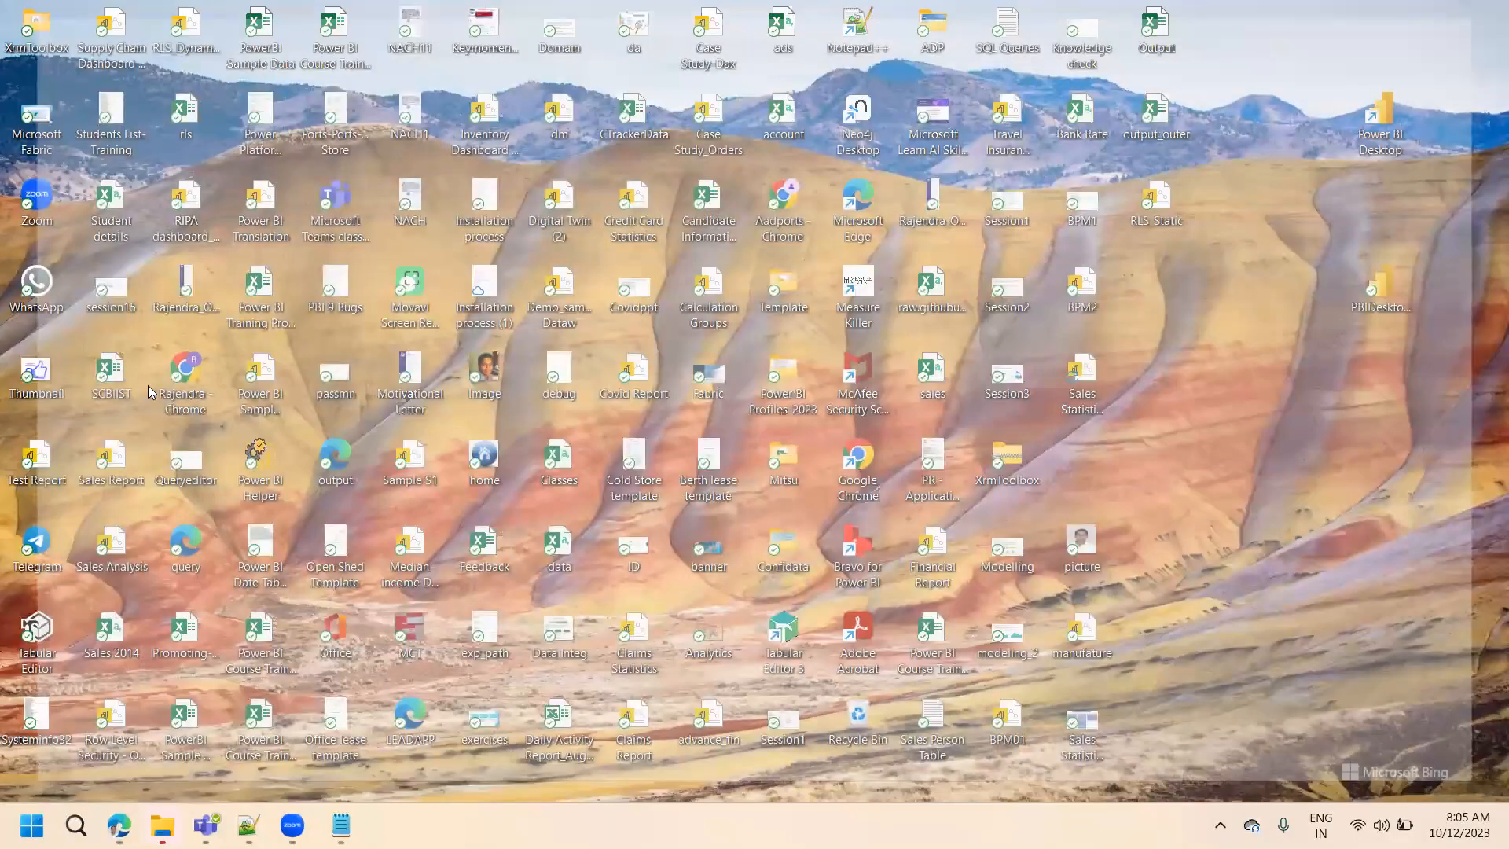
{"action": "left_click", "coordinate": [76, 825]}
{"action": "type", "text": "power"}
{"action": "left_click", "coordinate": [165, 279]}
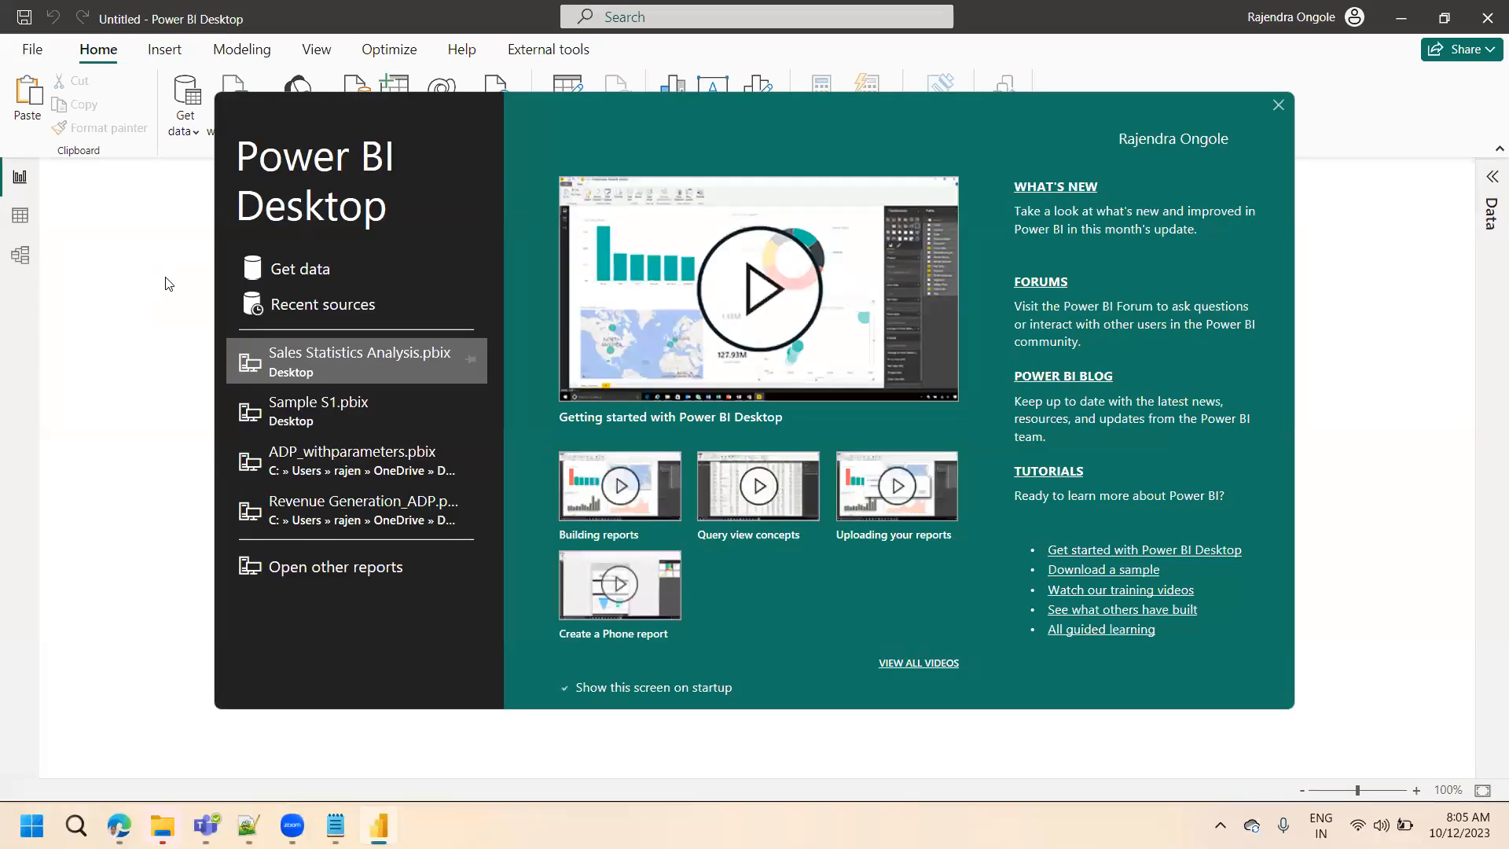
- Dismiss the start screen and reopen Sales Statistics Analysis.pbix from the recent files
{"action": "left_click", "coordinate": [1278, 107]}
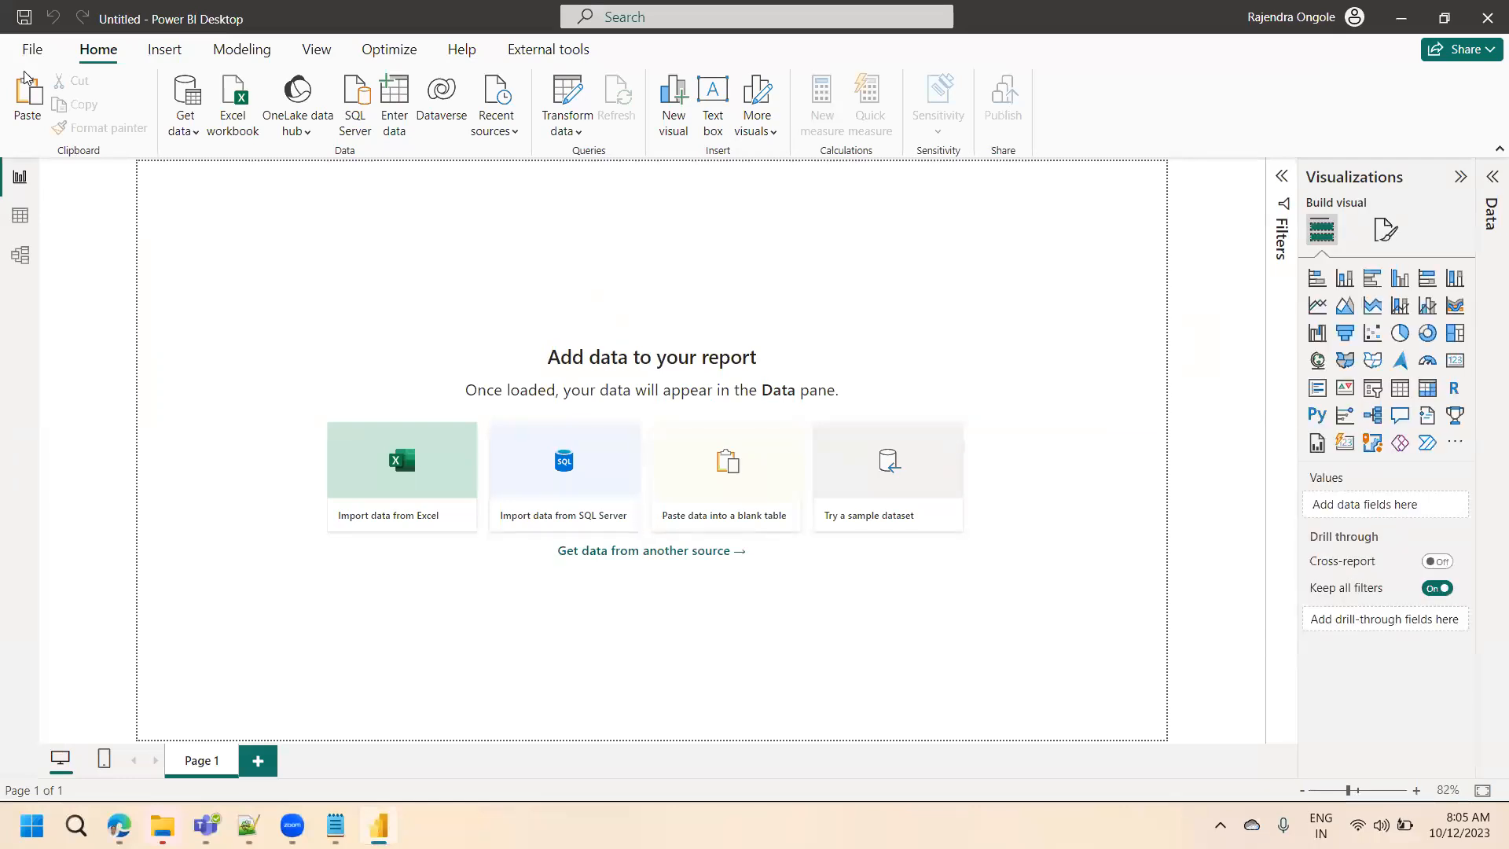
{"action": "left_click", "coordinate": [32, 48]}
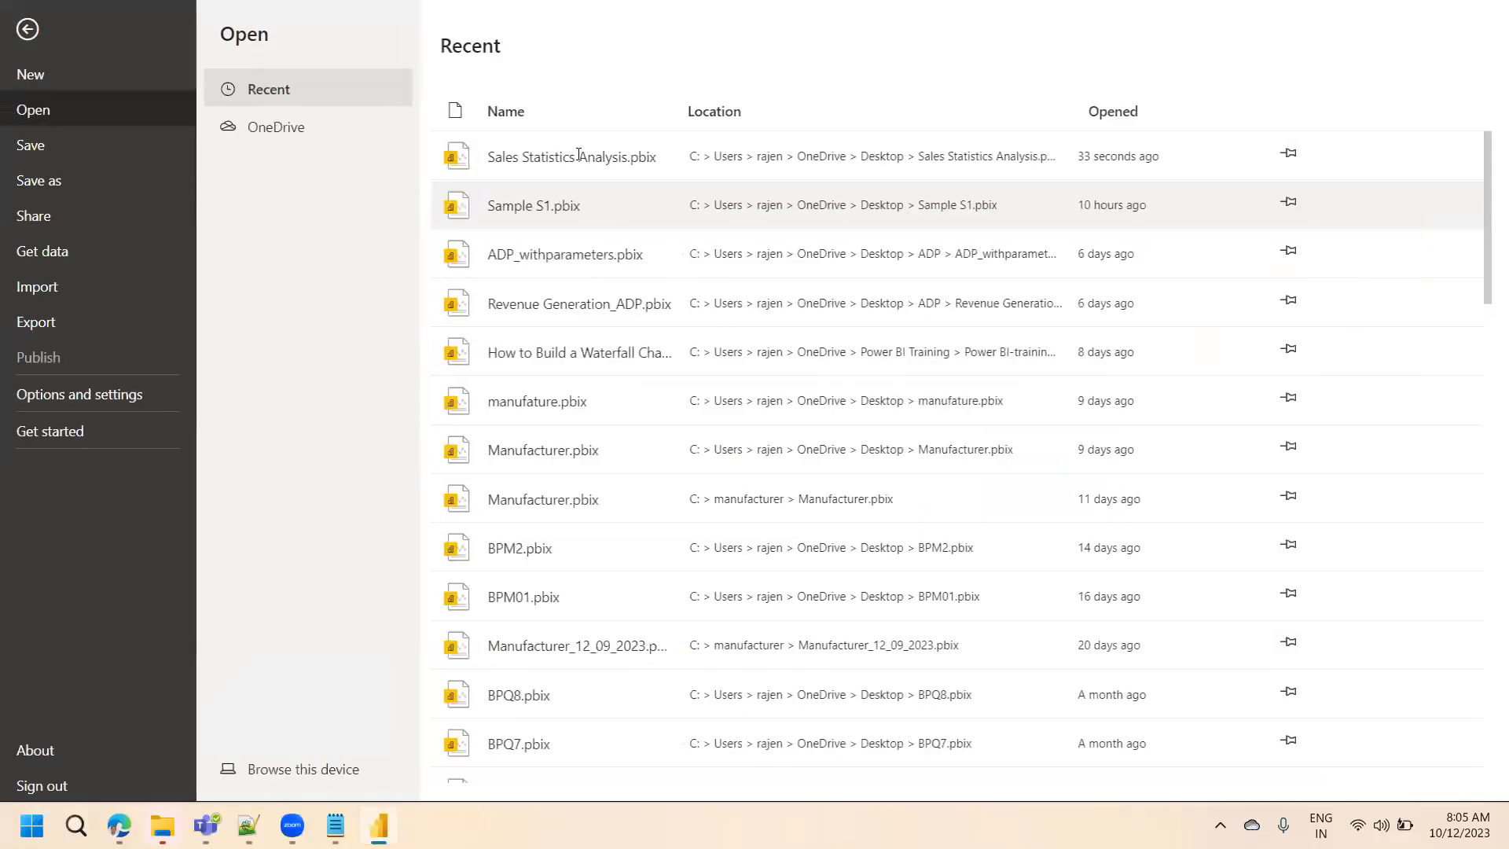
{"action": "left_click", "coordinate": [578, 154]}
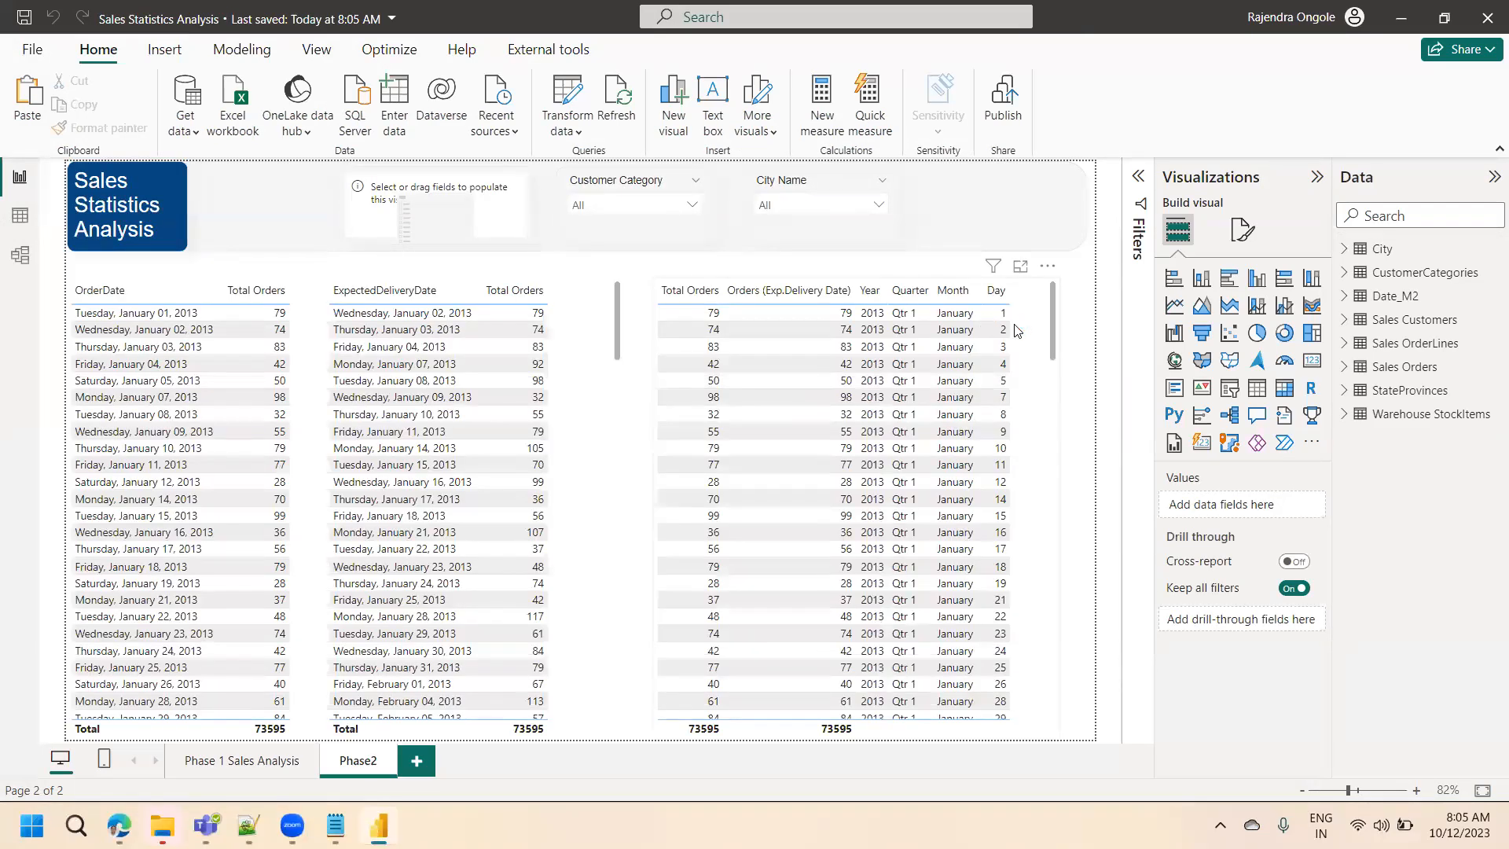
- Try plain Date instead of the hierarchy for the third table's Date field, and switch it back to Date Hierarchy
{"action": "left_click", "coordinate": [1022, 290]}
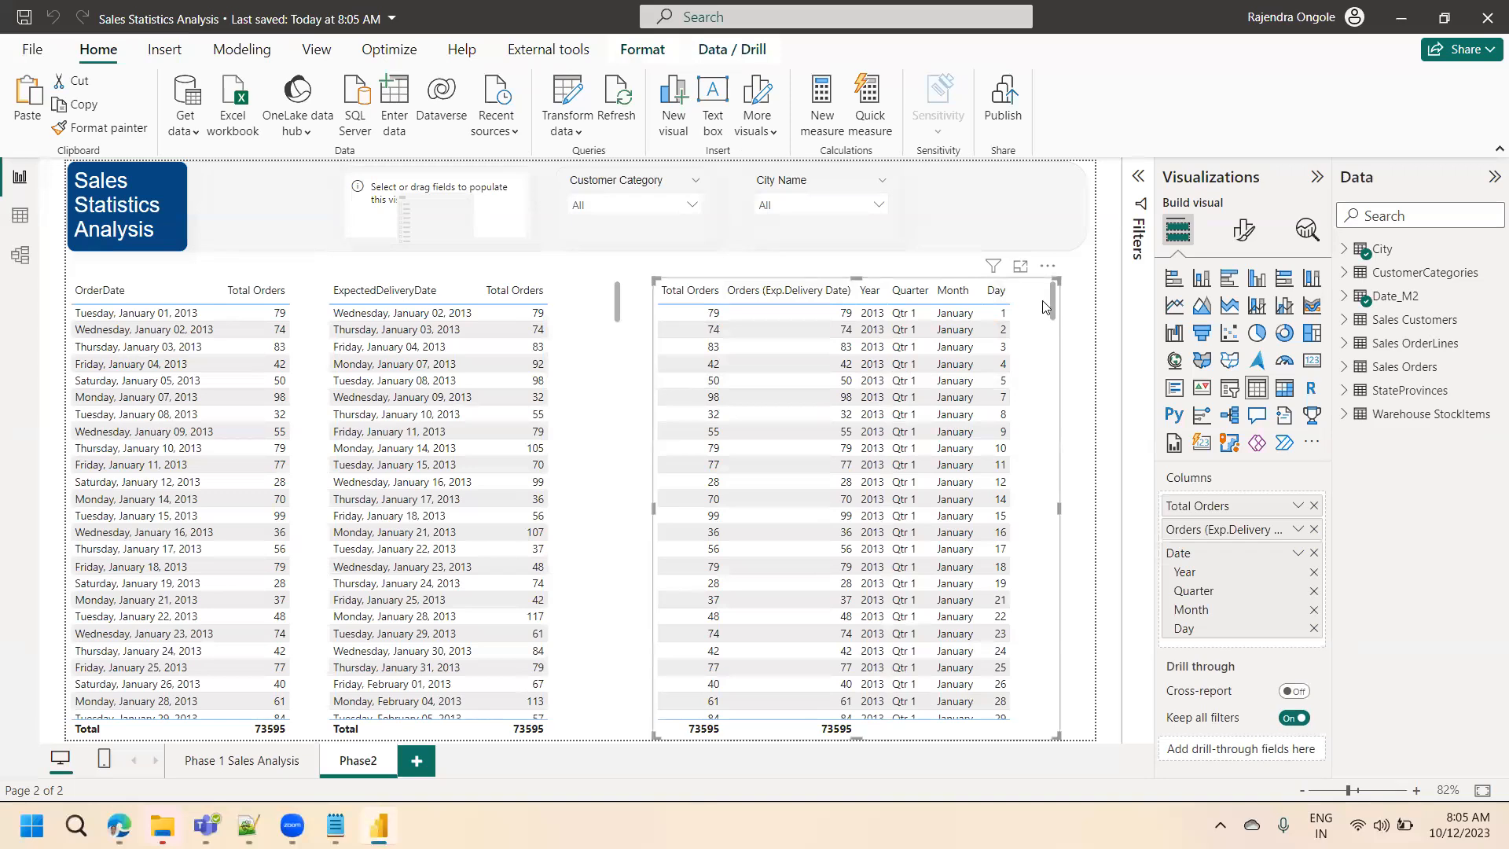
{"action": "left_click", "coordinate": [1301, 557]}
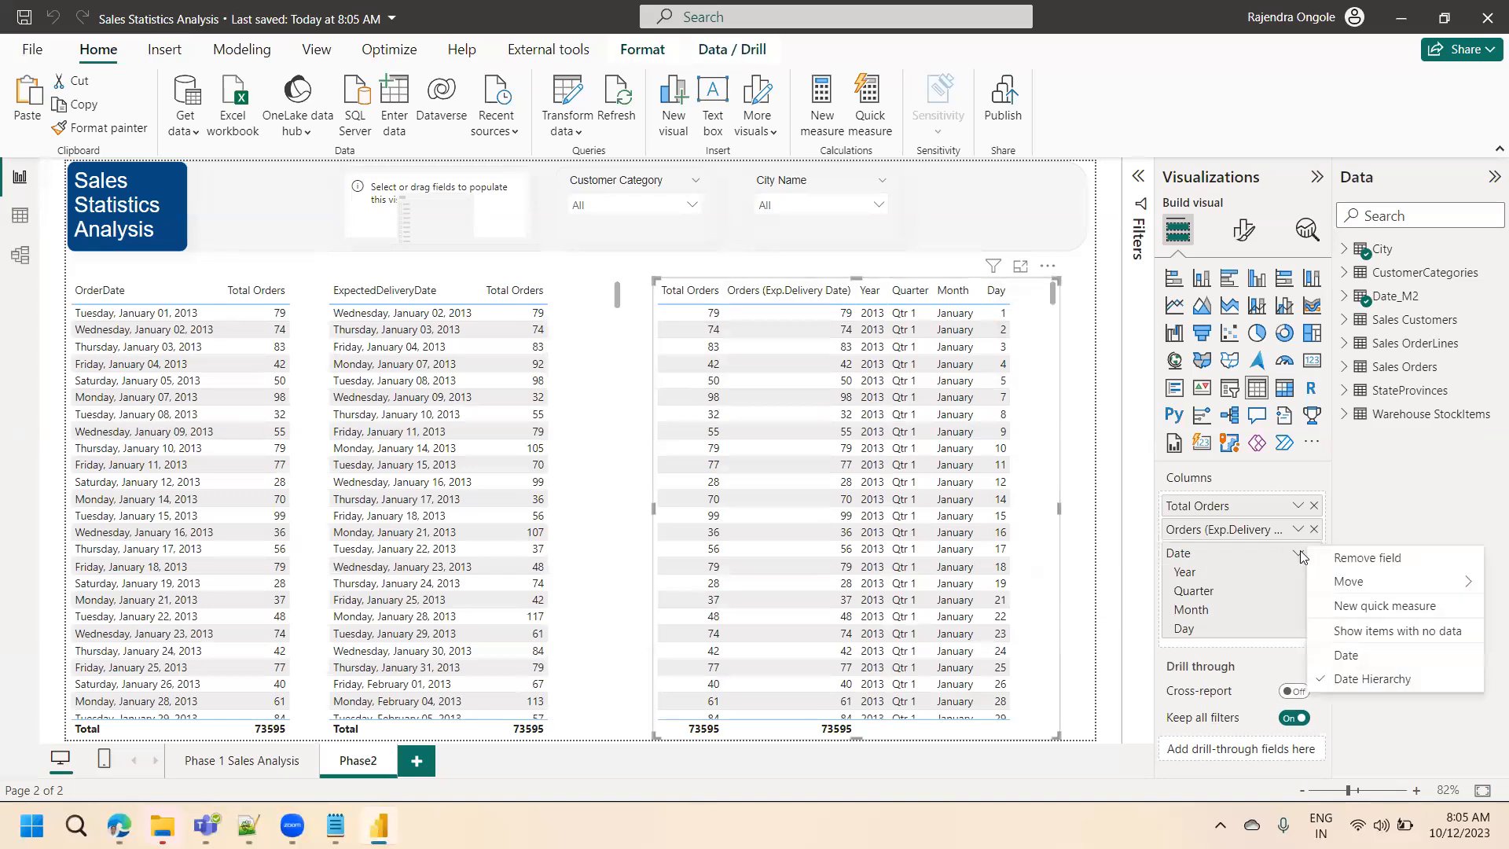
{"action": "left_click", "coordinate": [1357, 656]}
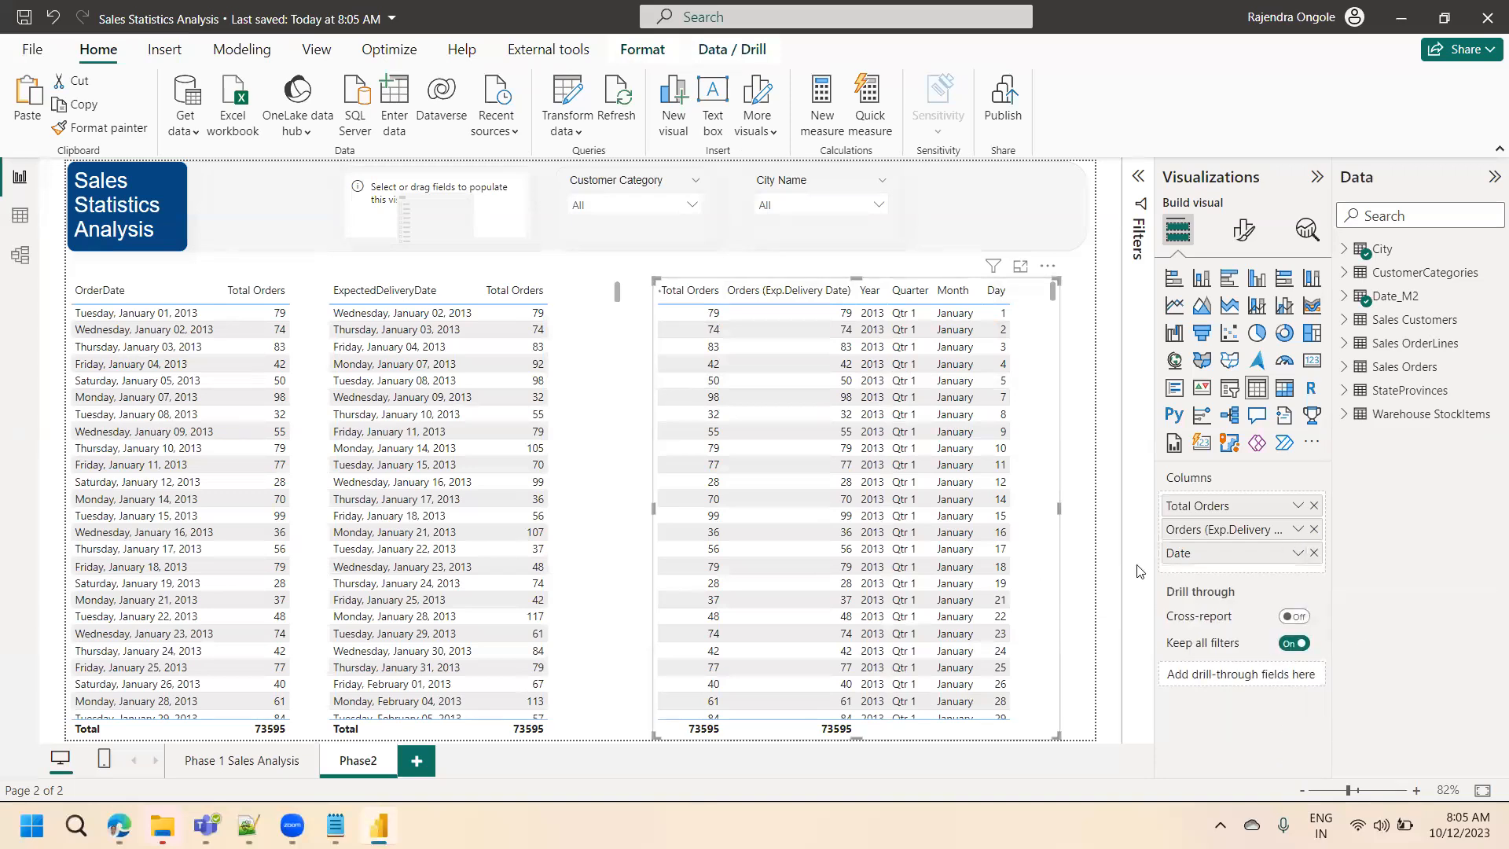
{"action": "left_click", "coordinate": [1298, 553]}
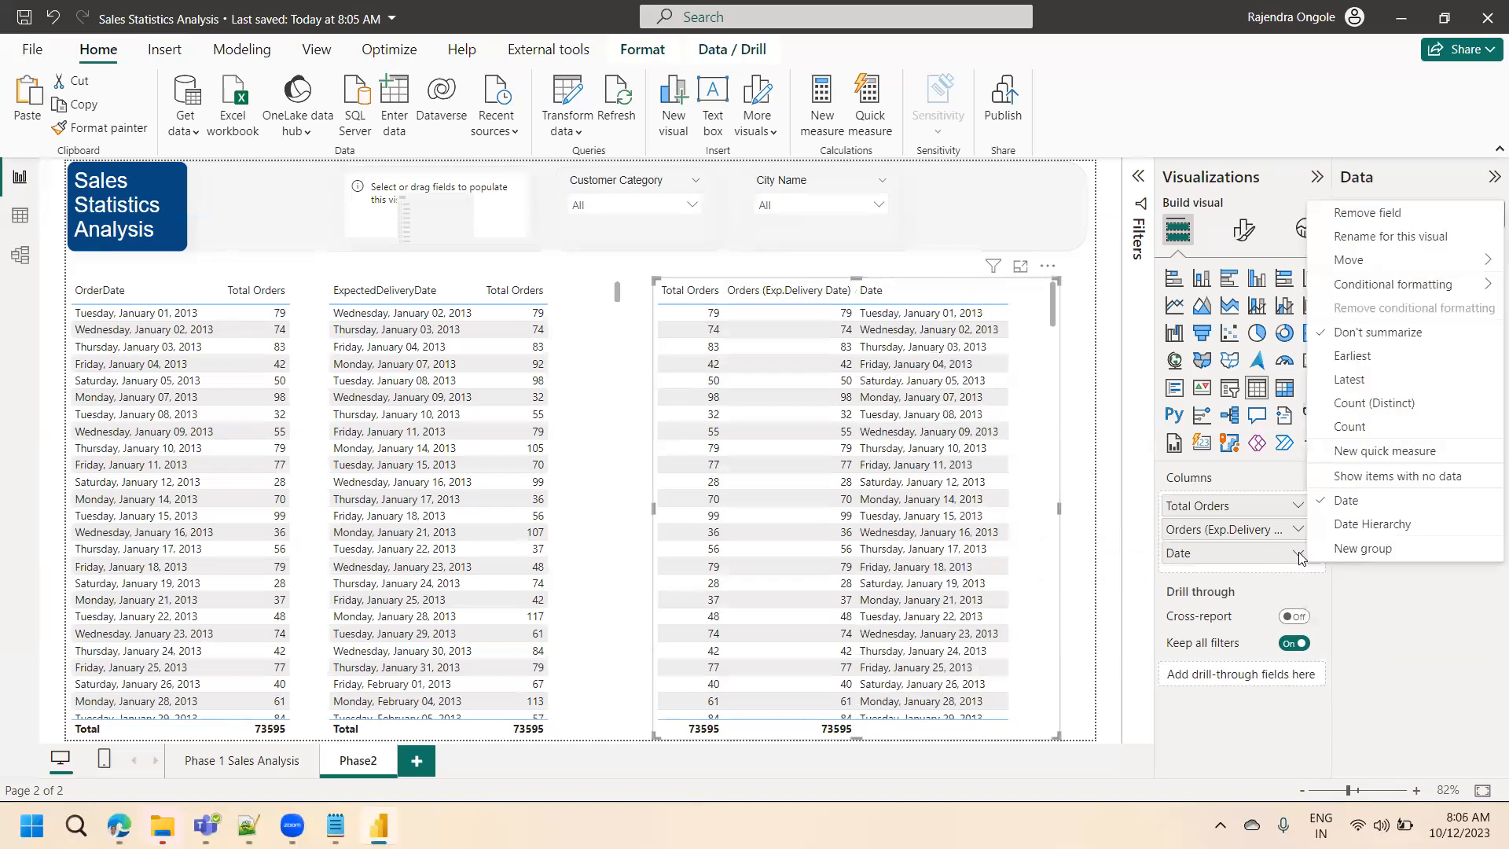
{"action": "left_click", "coordinate": [1362, 532]}
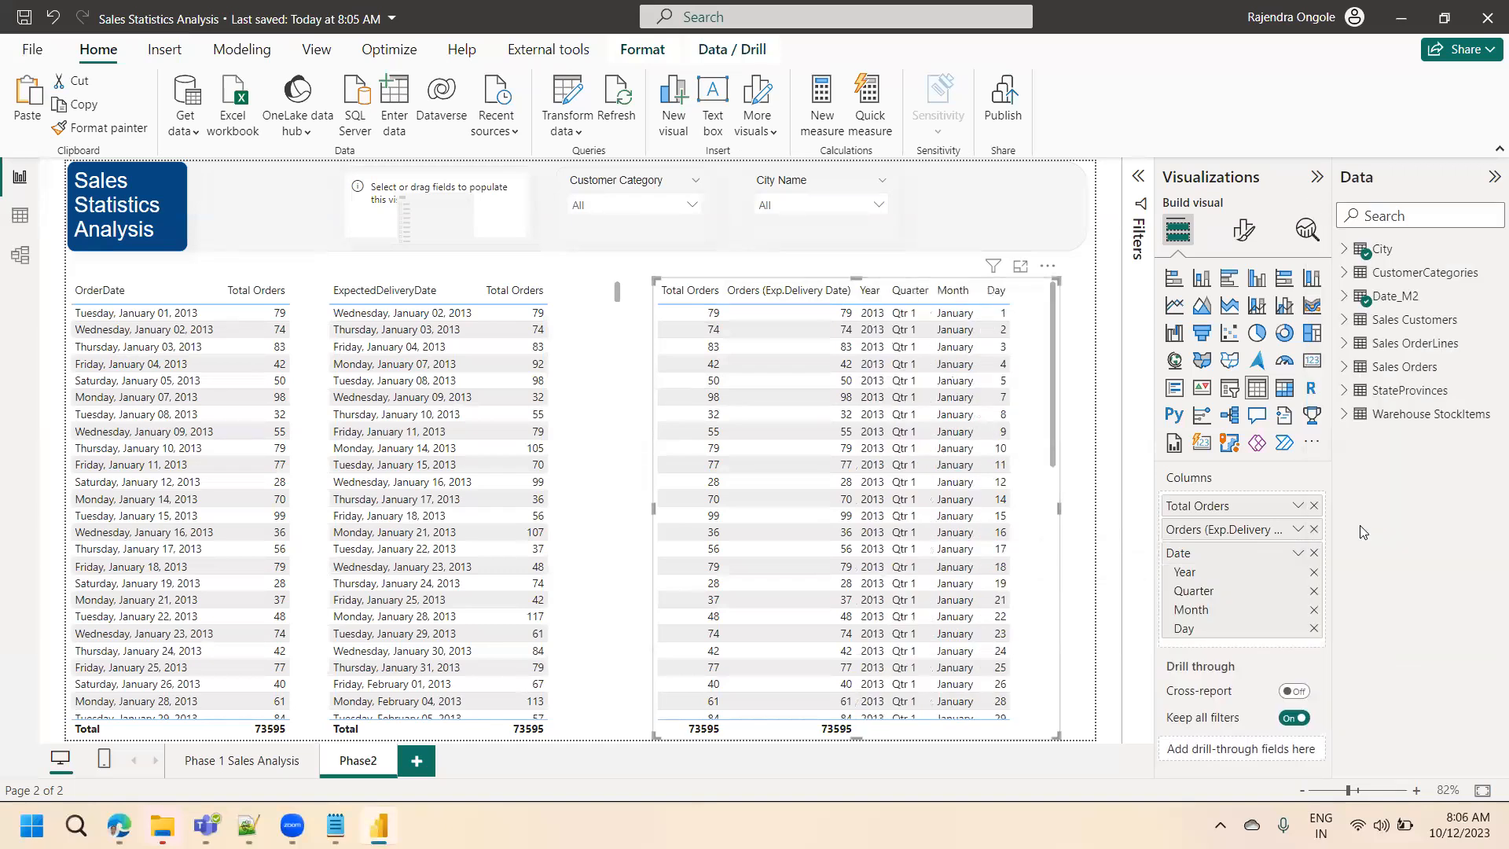
- Set the third table's Date field to plain Date as its first column, and shift the table slightly closer to the second table
{"action": "left_click", "coordinate": [1299, 553]}
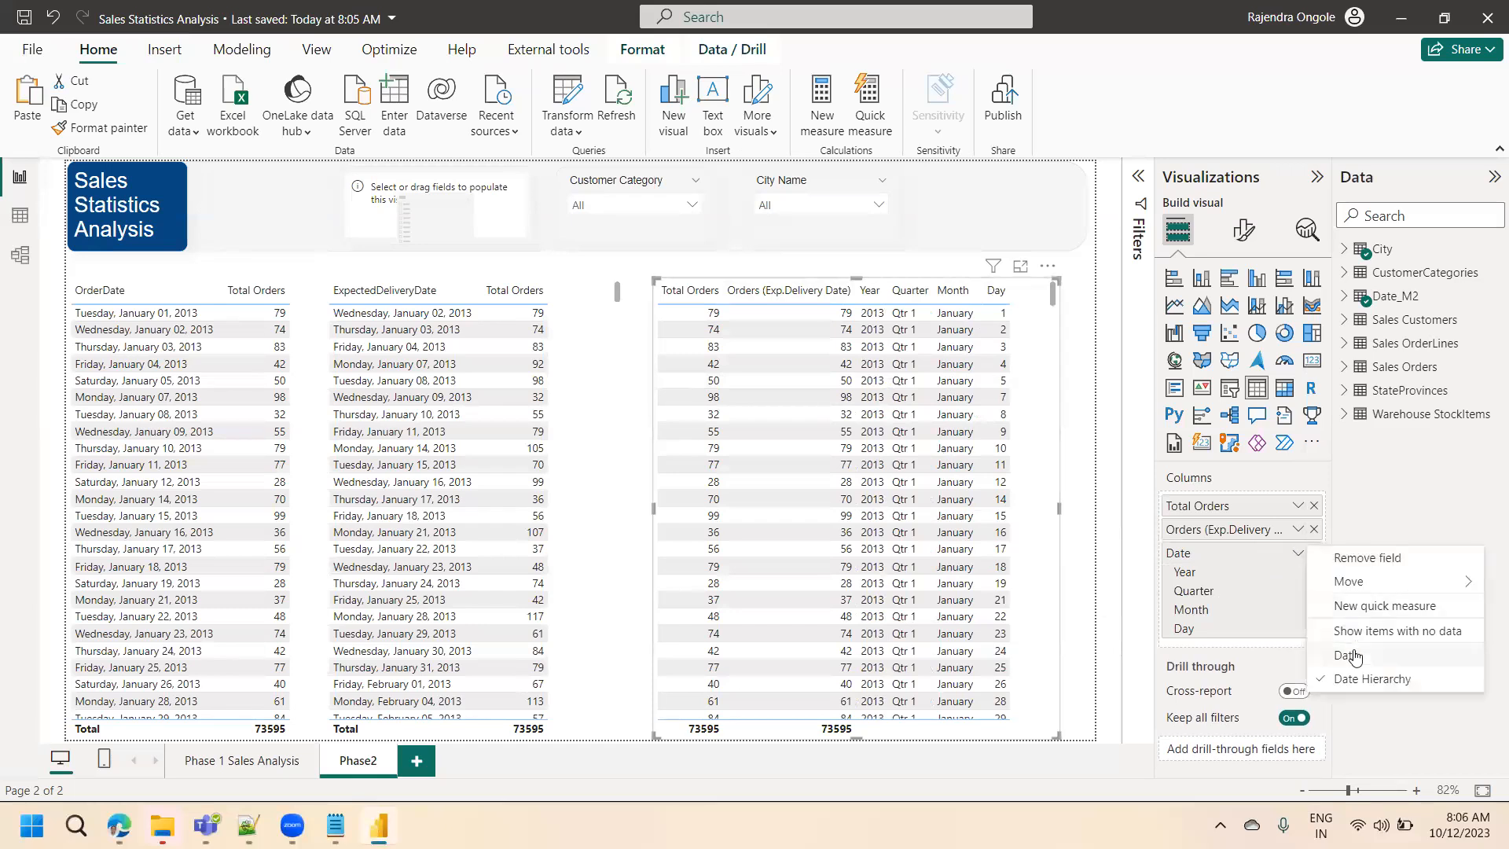
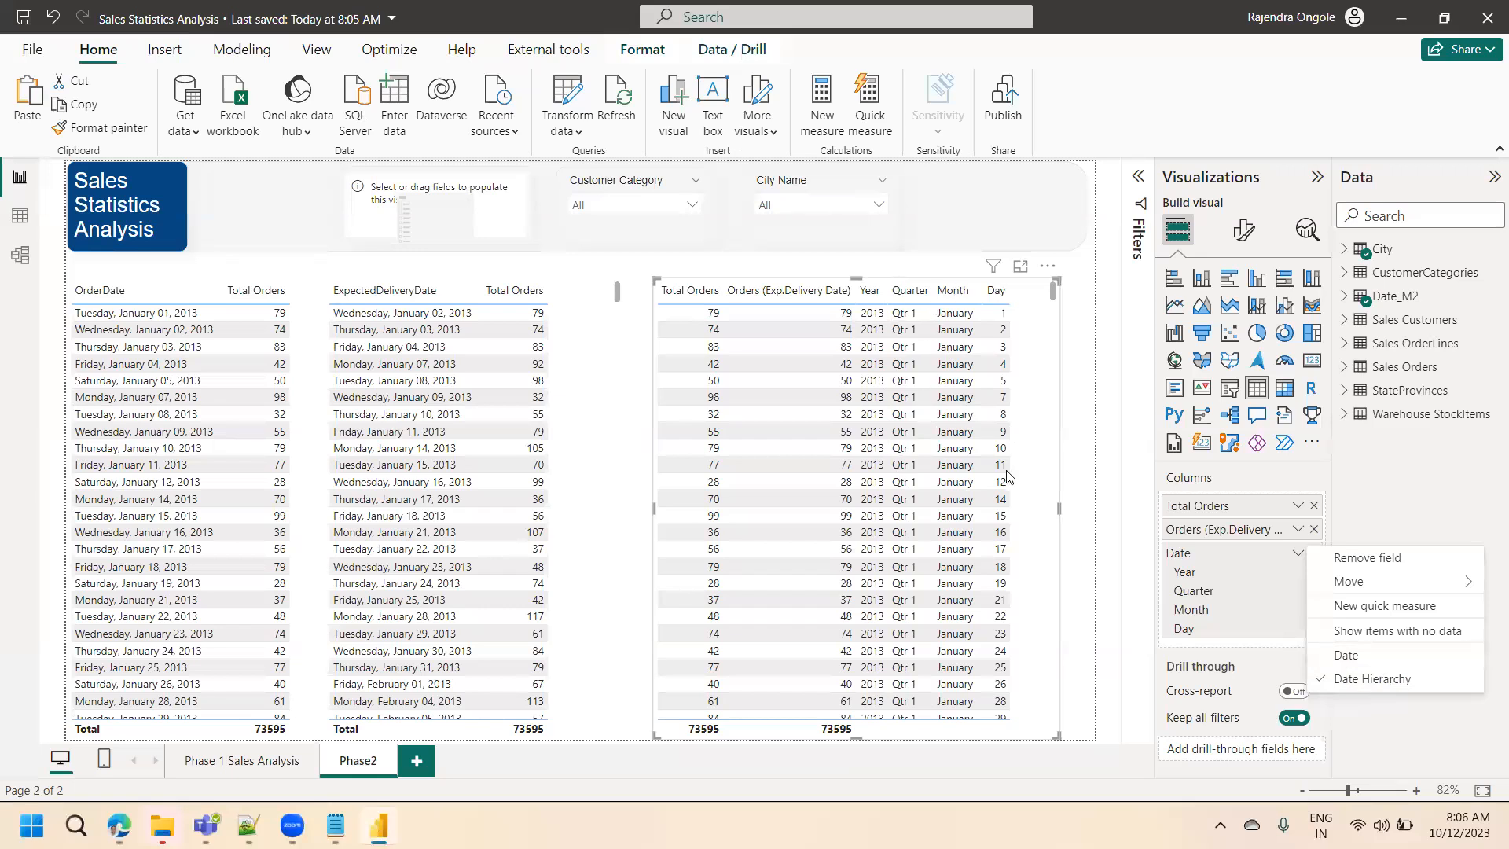
{"action": "left_click", "coordinate": [1369, 659]}
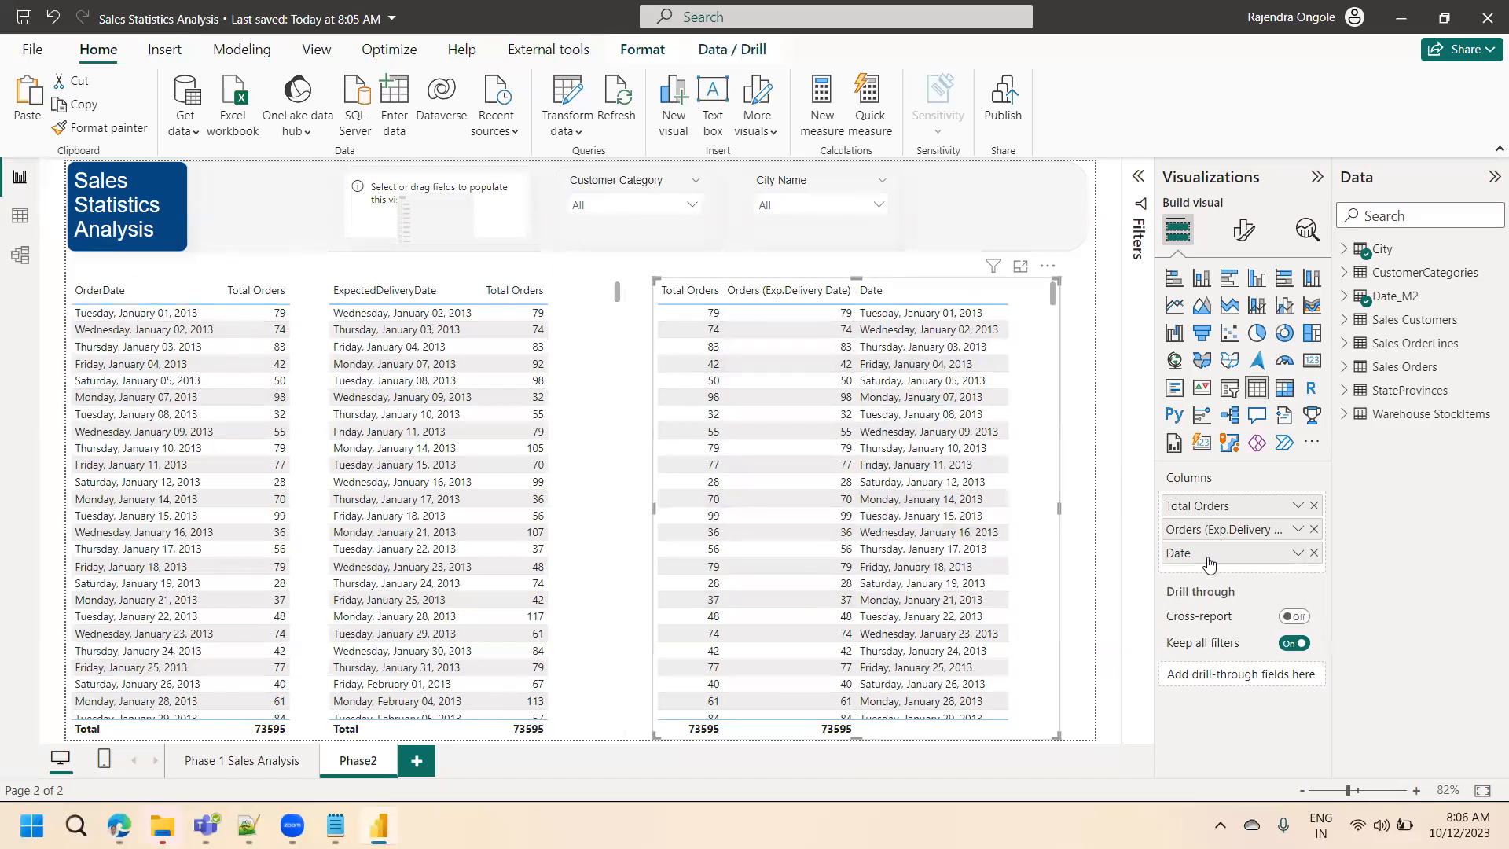
{"action": "left_click_drag", "start_coordinate": [1210, 564], "coordinate": [1210, 503]}
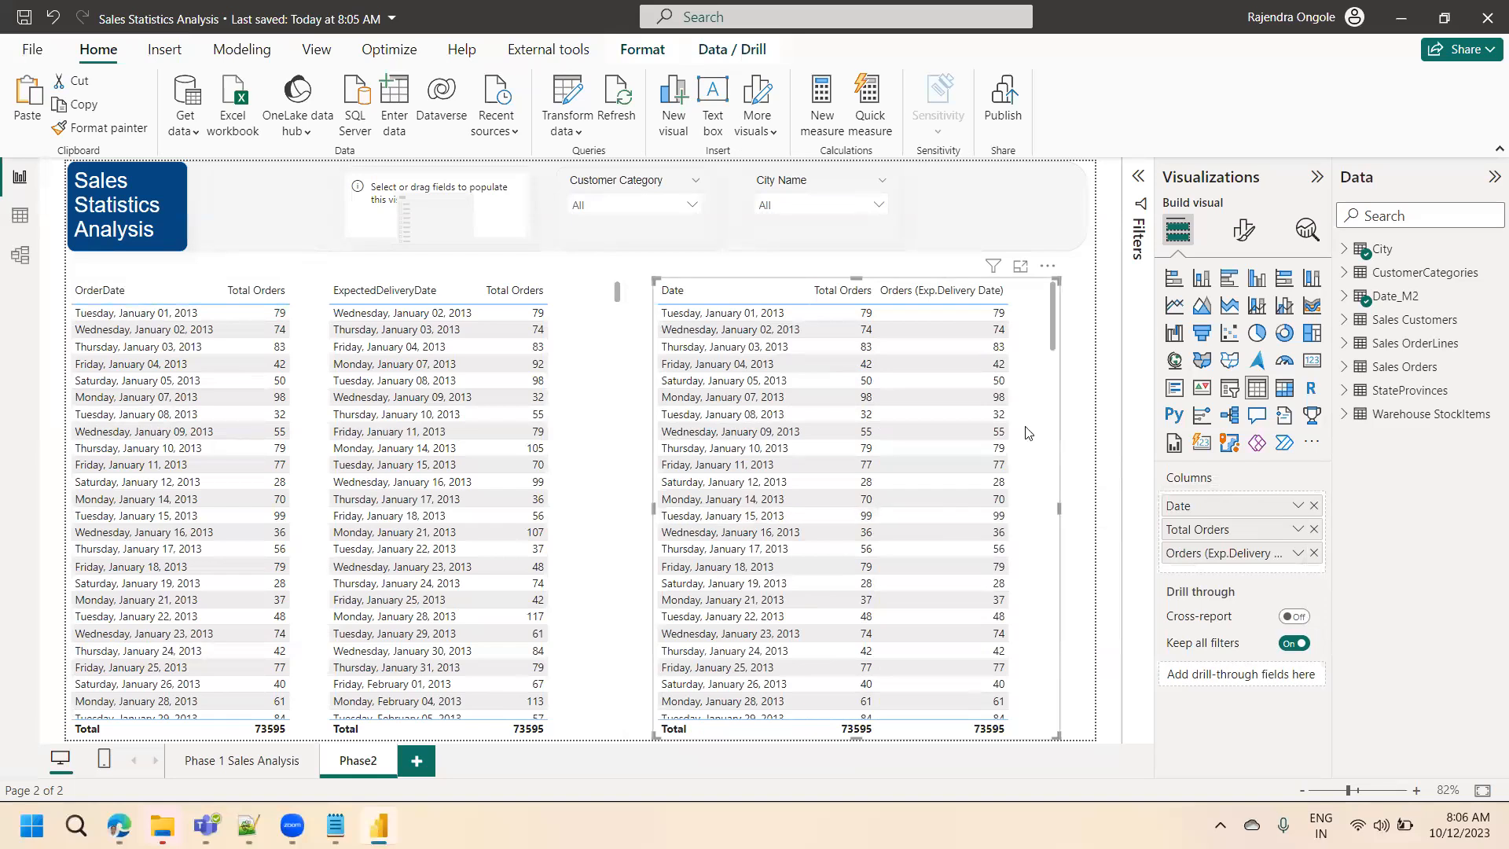
{"action": "left_click_drag", "start_coordinate": [1046, 462], "coordinate": [1019, 462]}
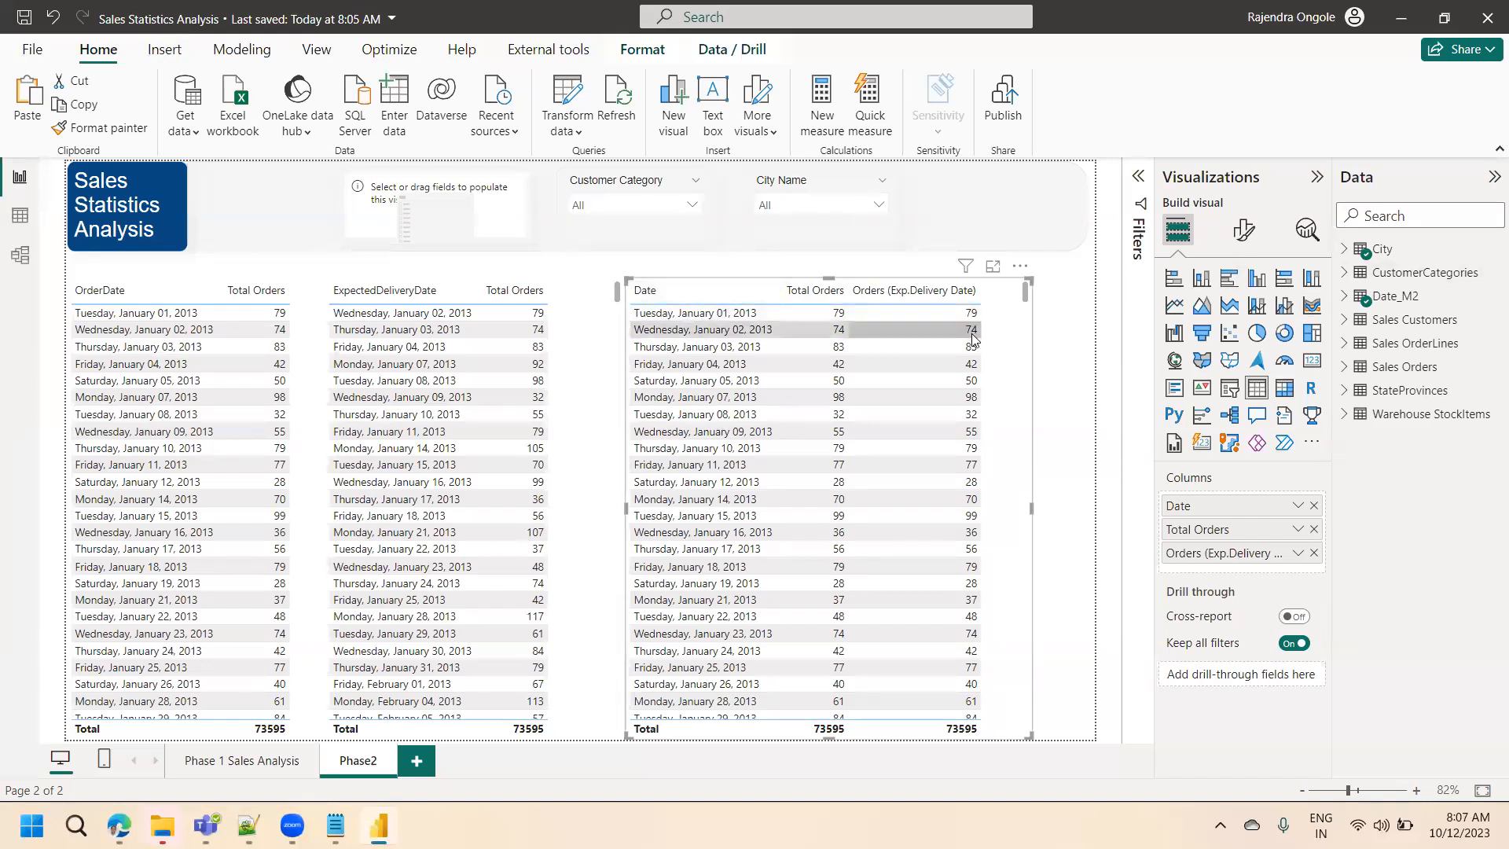
- Remove Orders (Exp.Delivery Date) from the third table and open that measure's formula by searching the fields for "order"
{"action": "left_click", "coordinate": [1315, 553]}
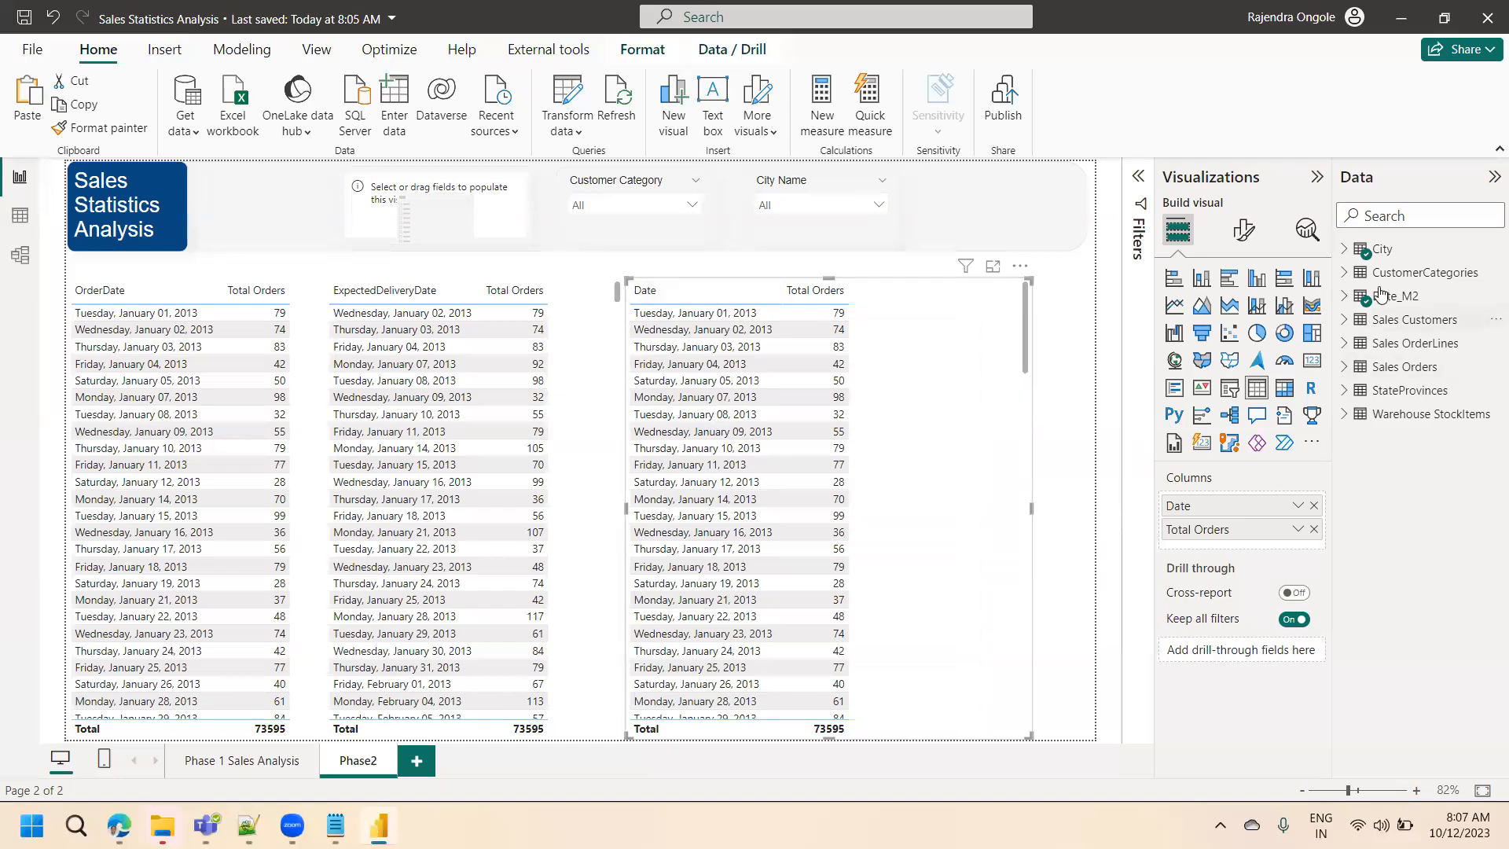
{"action": "type", "text": "order"}
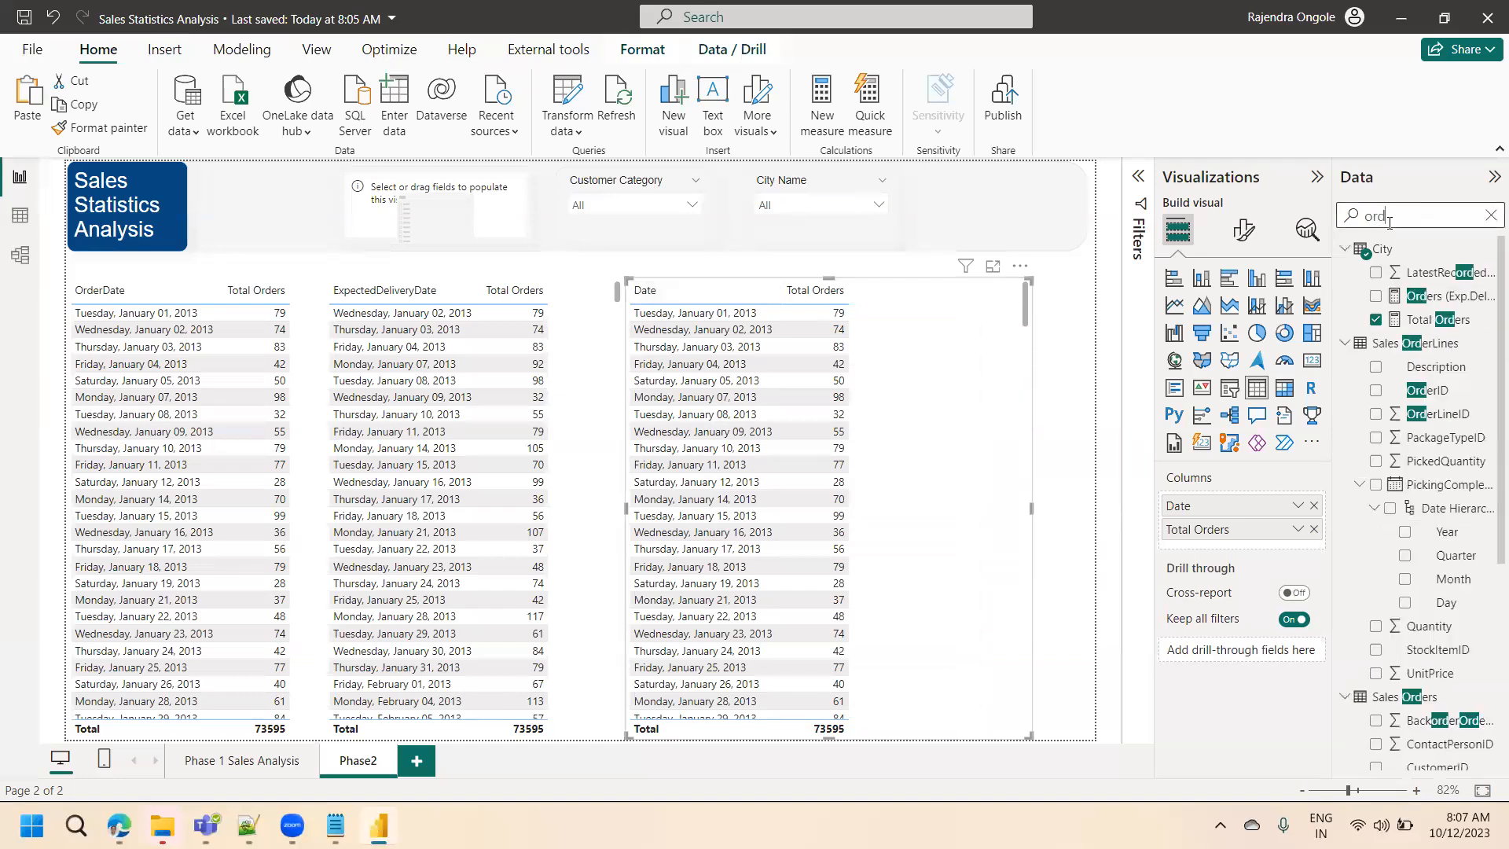
{"action": "left_click", "coordinate": [1415, 271]}
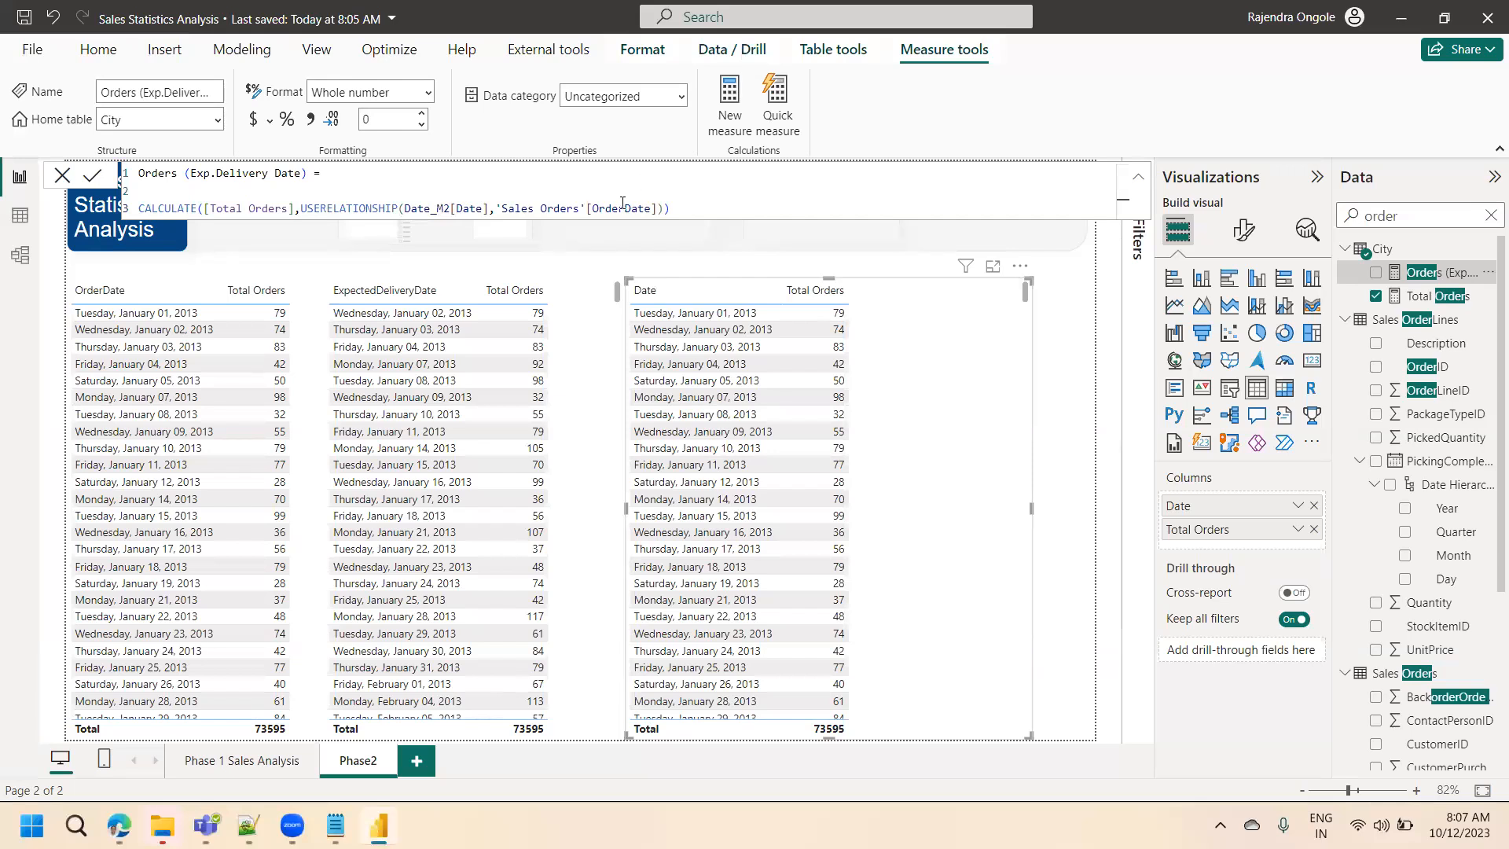
- Check the relationships between Sales Orders and Date_M2, and replace OrderDate with ExpectedDeliveryDate in the Orders (Exp.Delivery Date) measure's USERELATIONSHIP
{"action": "left_click", "coordinate": [17, 256]}
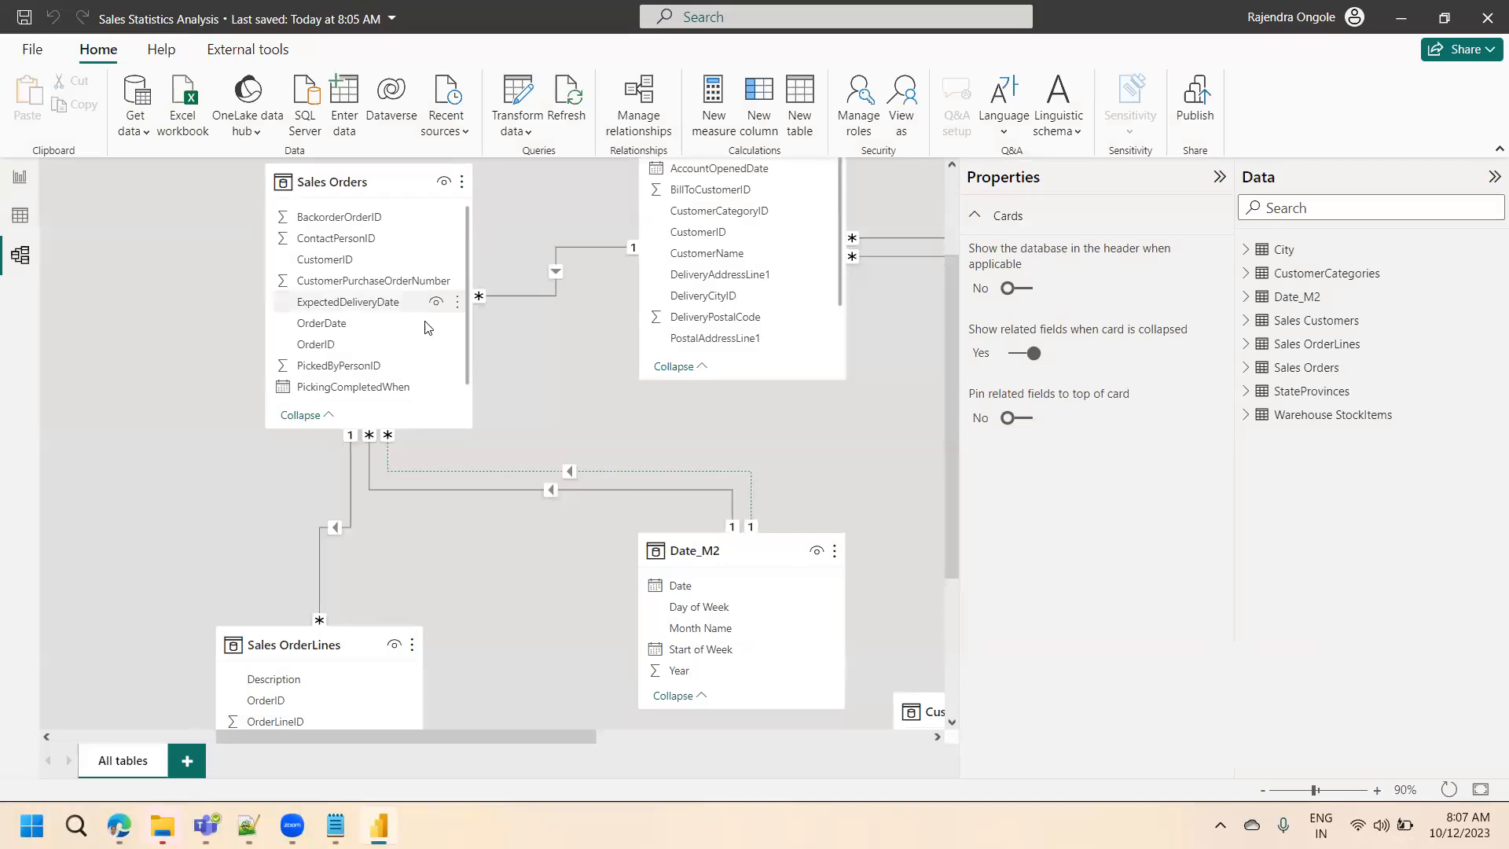
{"action": "left_click", "coordinate": [23, 186]}
{"action": "left_click", "coordinate": [1446, 275]}
{"action": "double_click", "coordinate": [624, 207]}
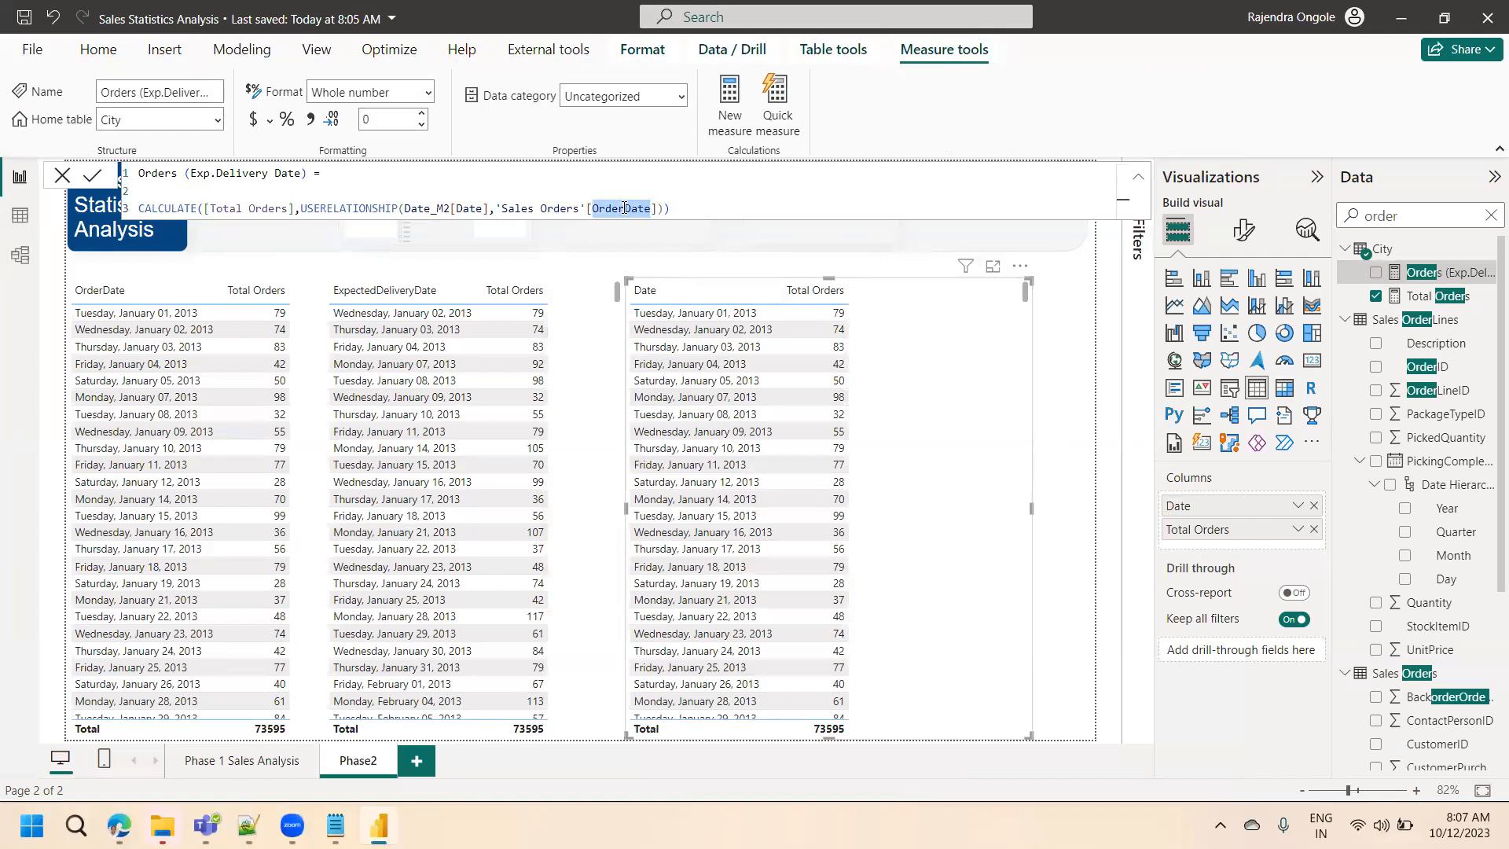
{"action": "type", "text": "e"}
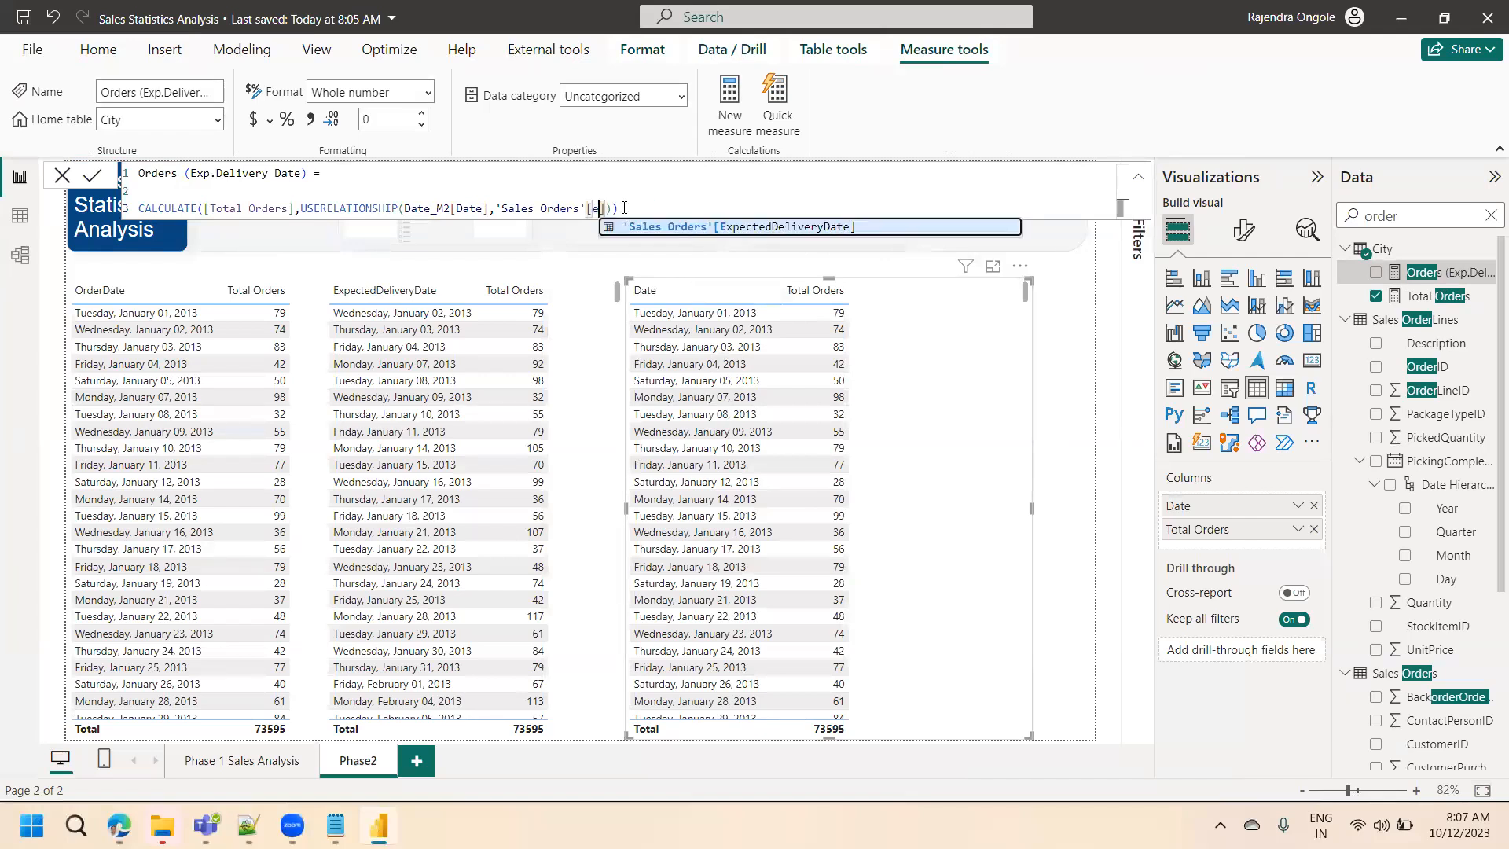
{"action": "key", "text": "Tab"}
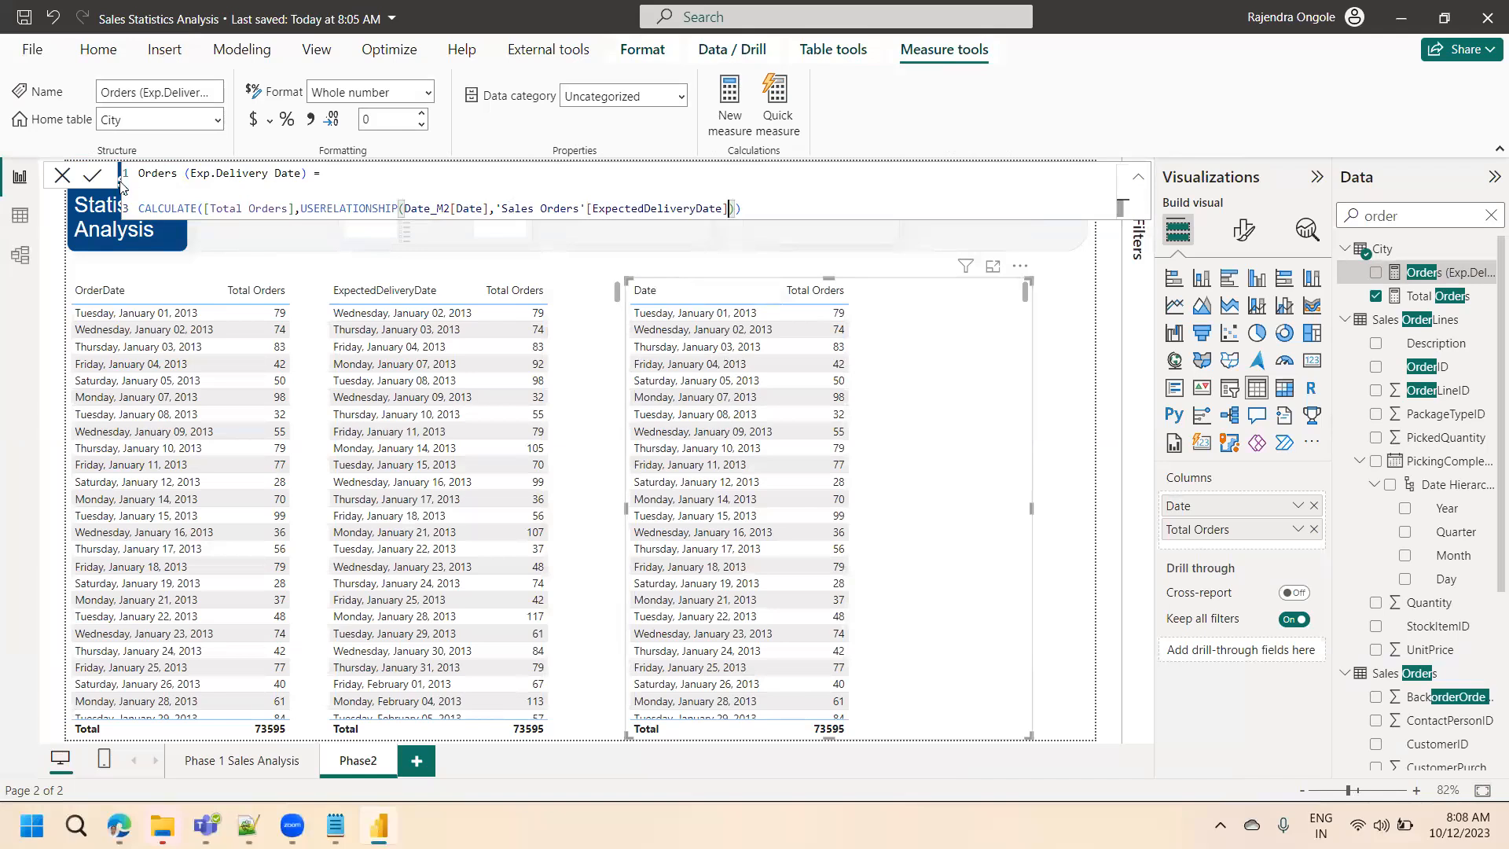
{"action": "left_click", "coordinate": [92, 175]}
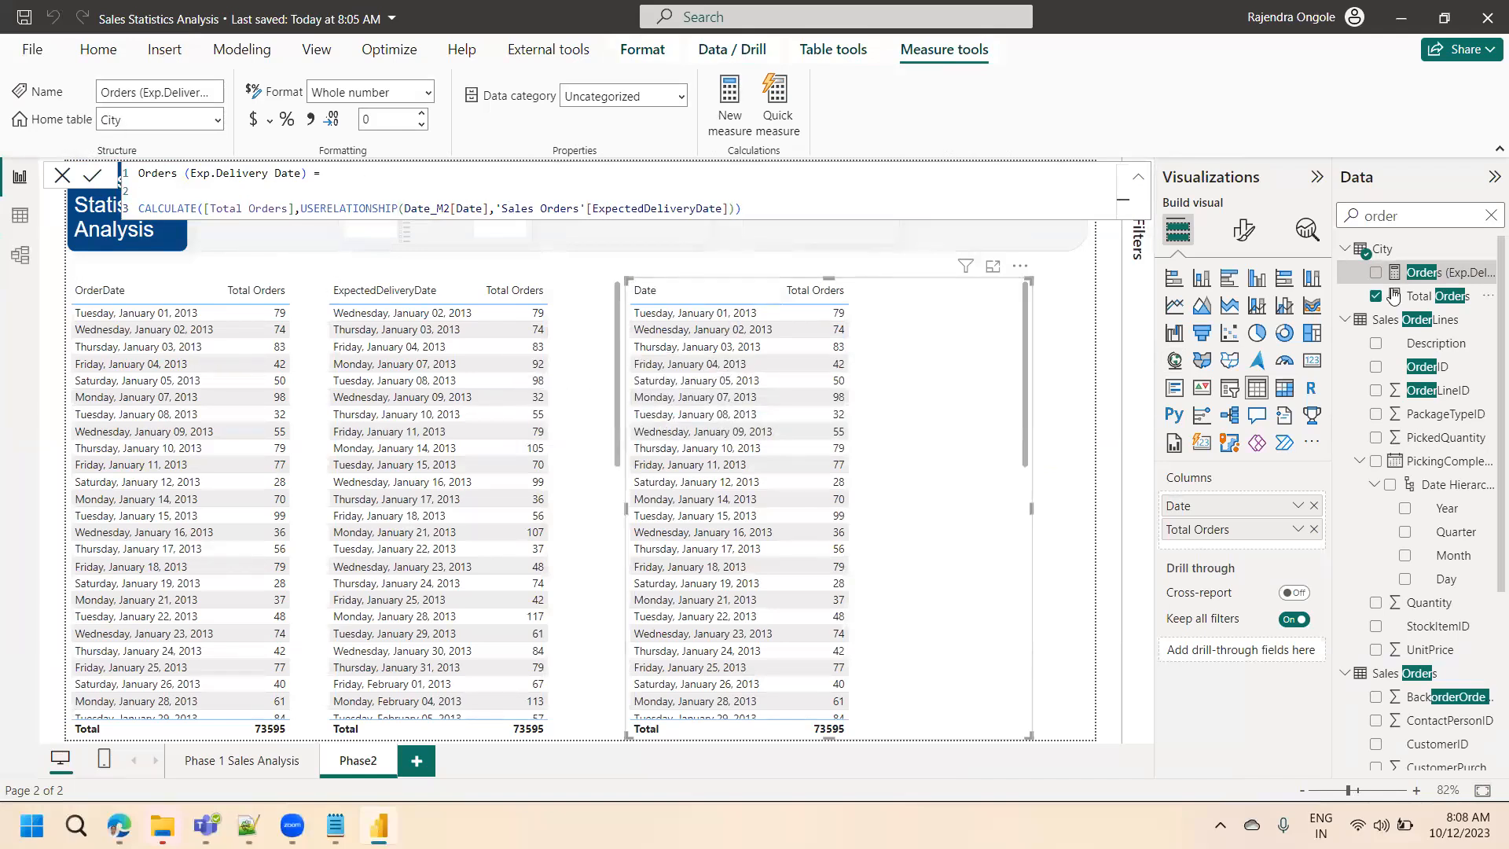
- Add the corrected Orders (Exp.Delivery Date) measure back to the third table as its last column
{"action": "left_click_drag", "start_coordinate": [1450, 275], "coordinate": [970, 474]}
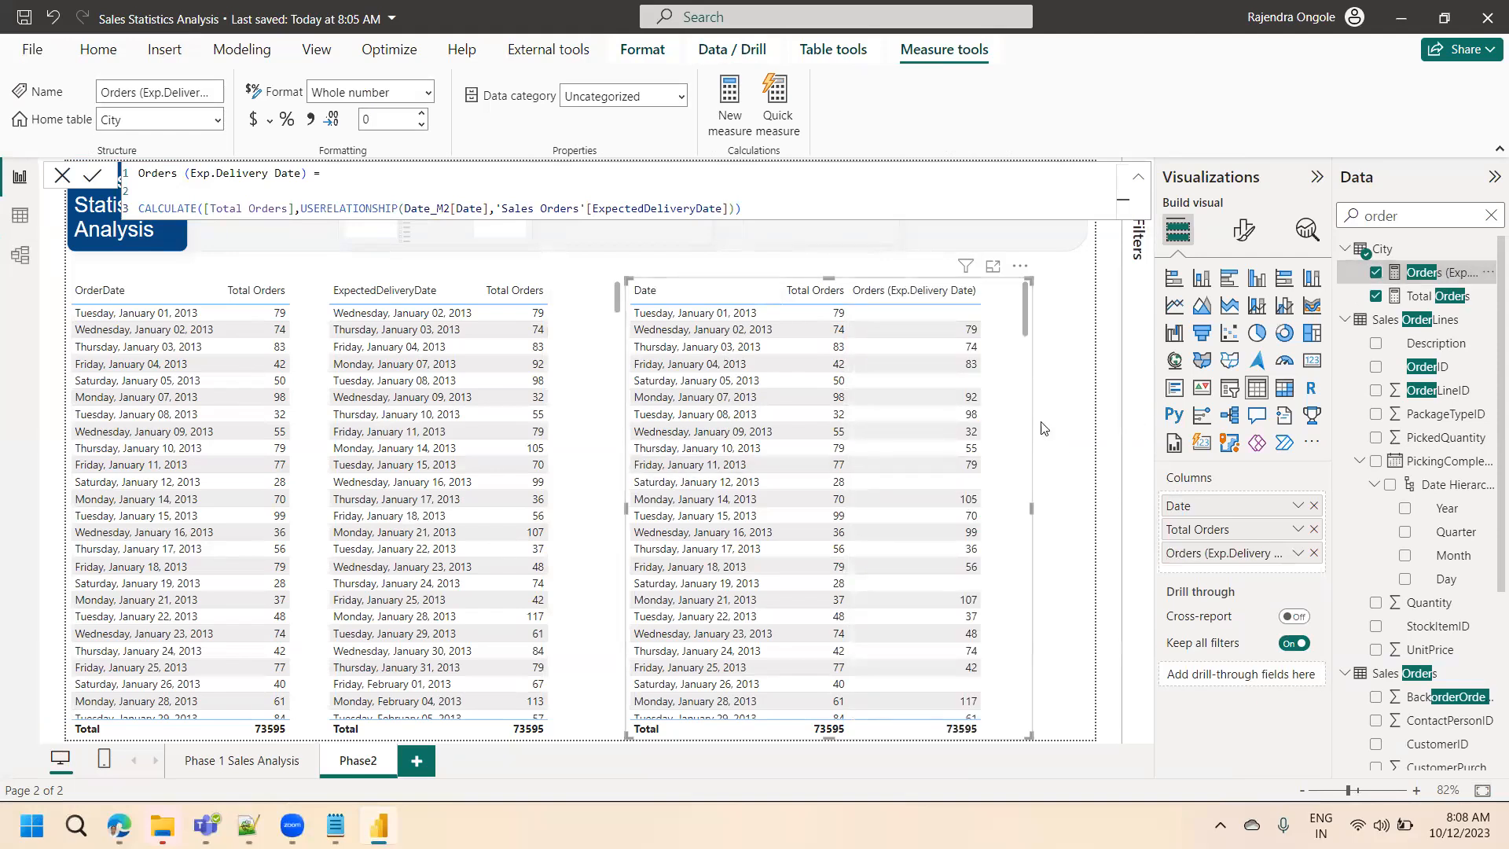
{"action": "scroll", "coordinate": [1029, 362], "scroll_direction": "down", "scroll_amount": 5}
- Set the font size of the third table's values to 13 and widen the table to near the page edge
{"action": "left_click", "coordinate": [1245, 233]}
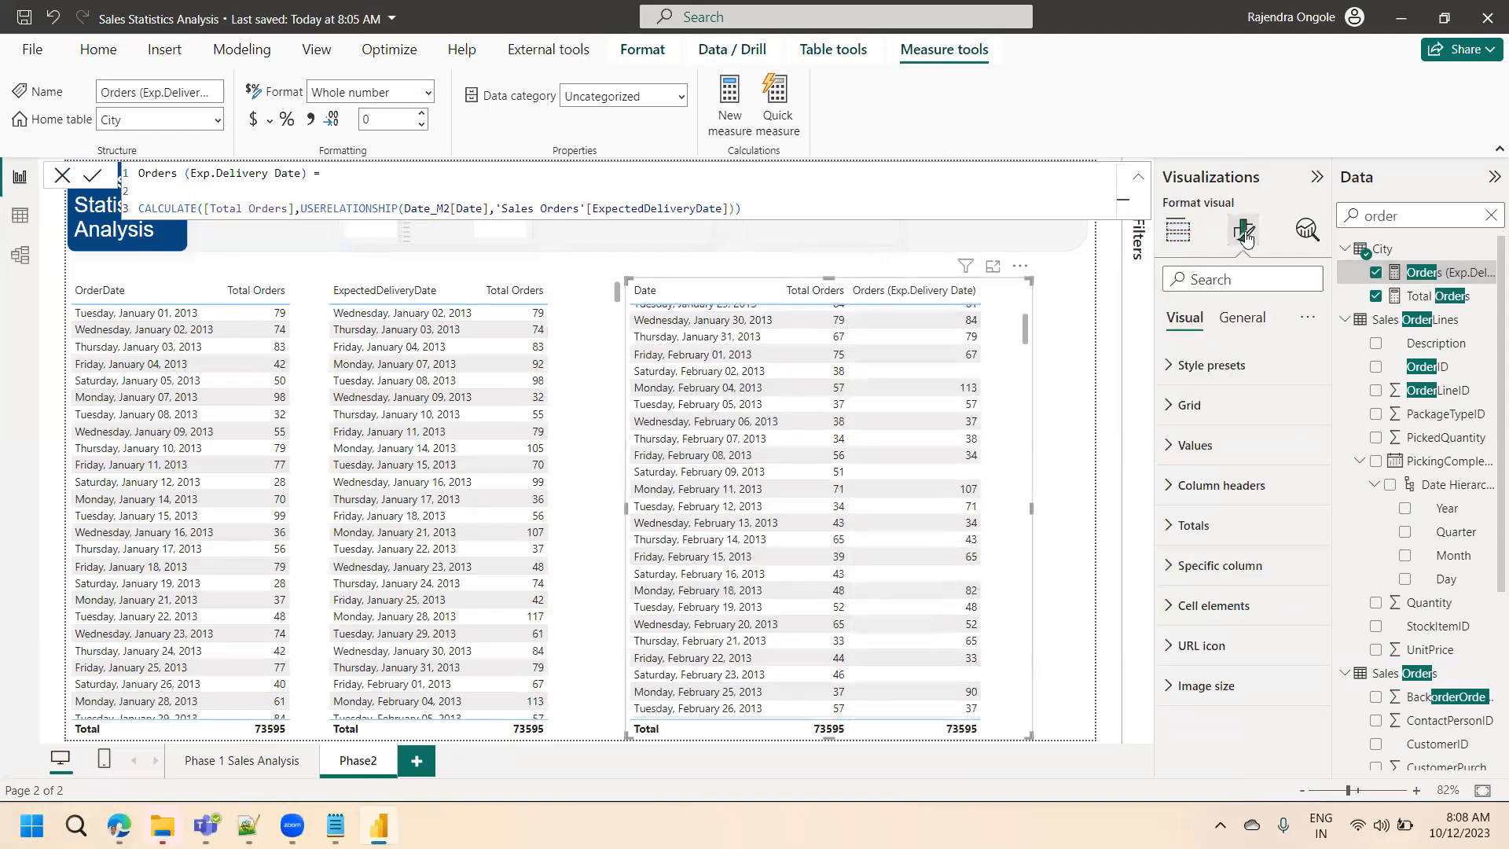
{"action": "left_click", "coordinate": [1195, 445]}
{"action": "left_click", "coordinate": [1309, 538]}
{"action": "left_click", "coordinate": [1309, 539]}
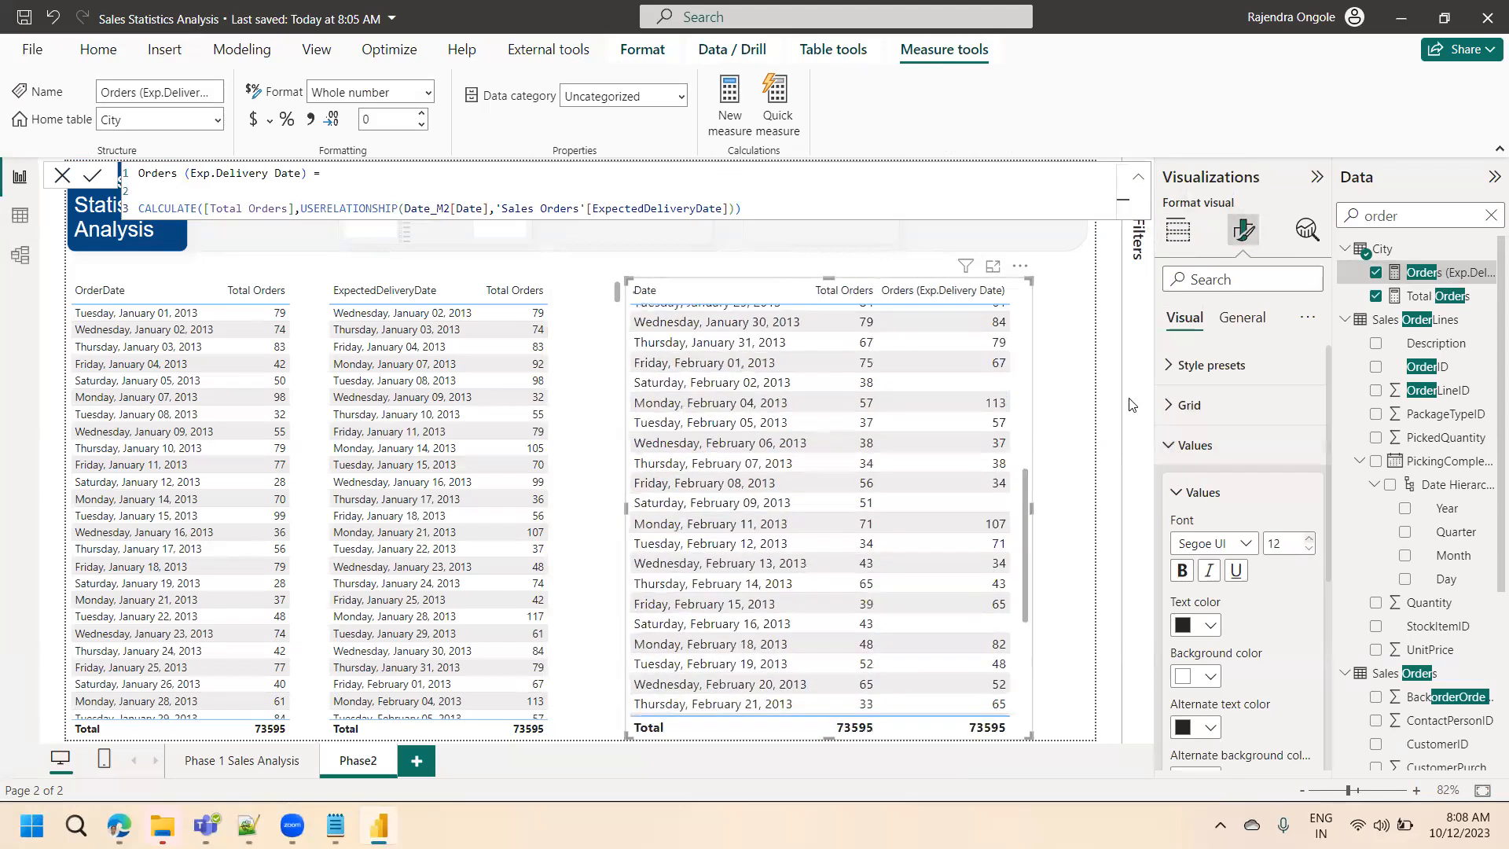
{"action": "left_click_drag", "start_coordinate": [1030, 508], "coordinate": [1087, 508]}
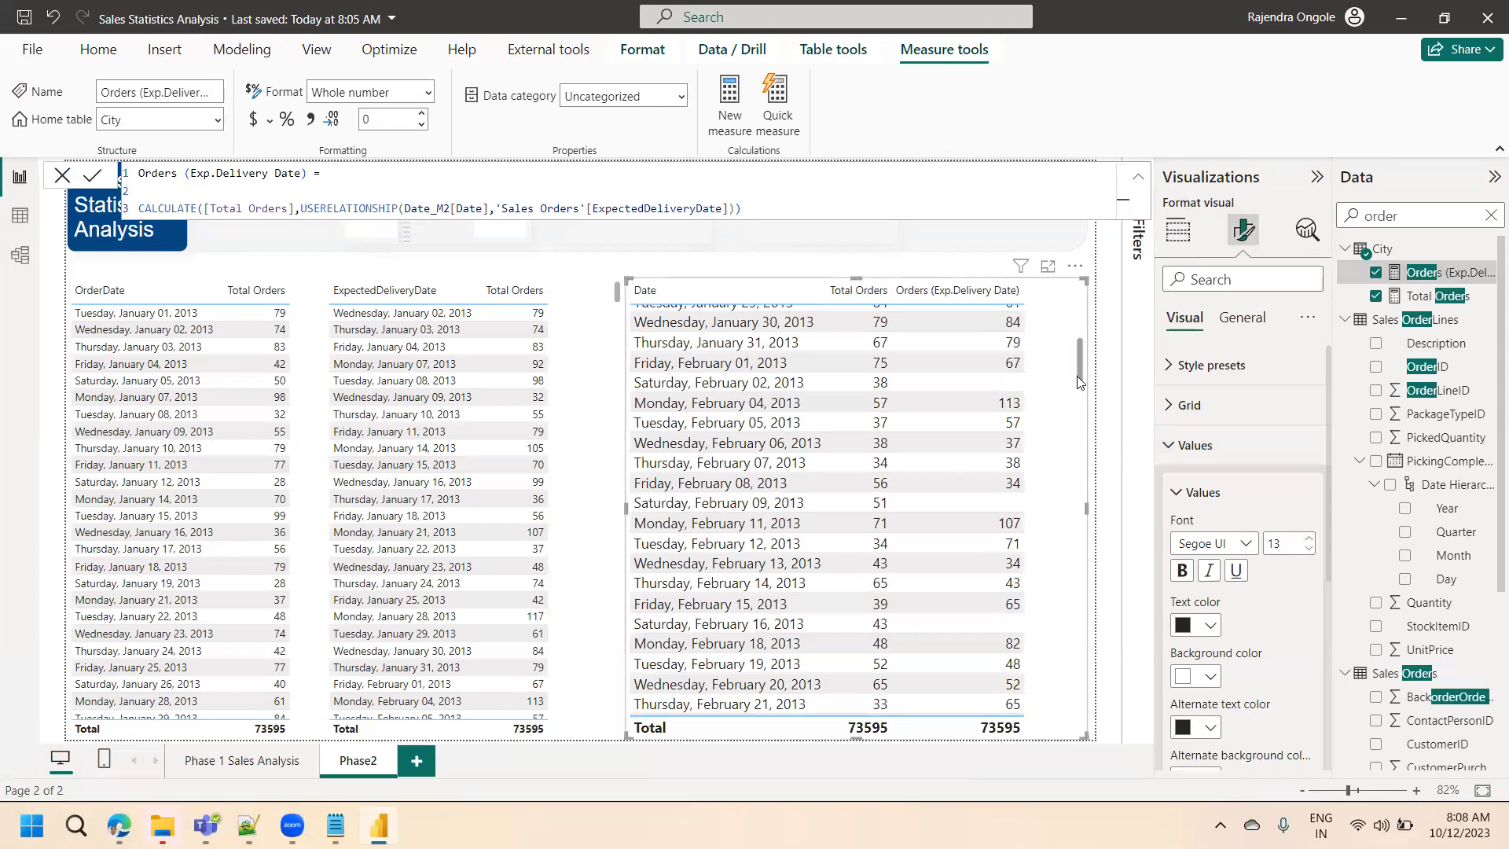
- Compare the two order measures for the first January 2013 dates, and examine the model relationships between Date_M2 and Sales Orders
{"action": "left_click_drag", "start_coordinate": [1080, 305], "coordinate": [1081, 289]}
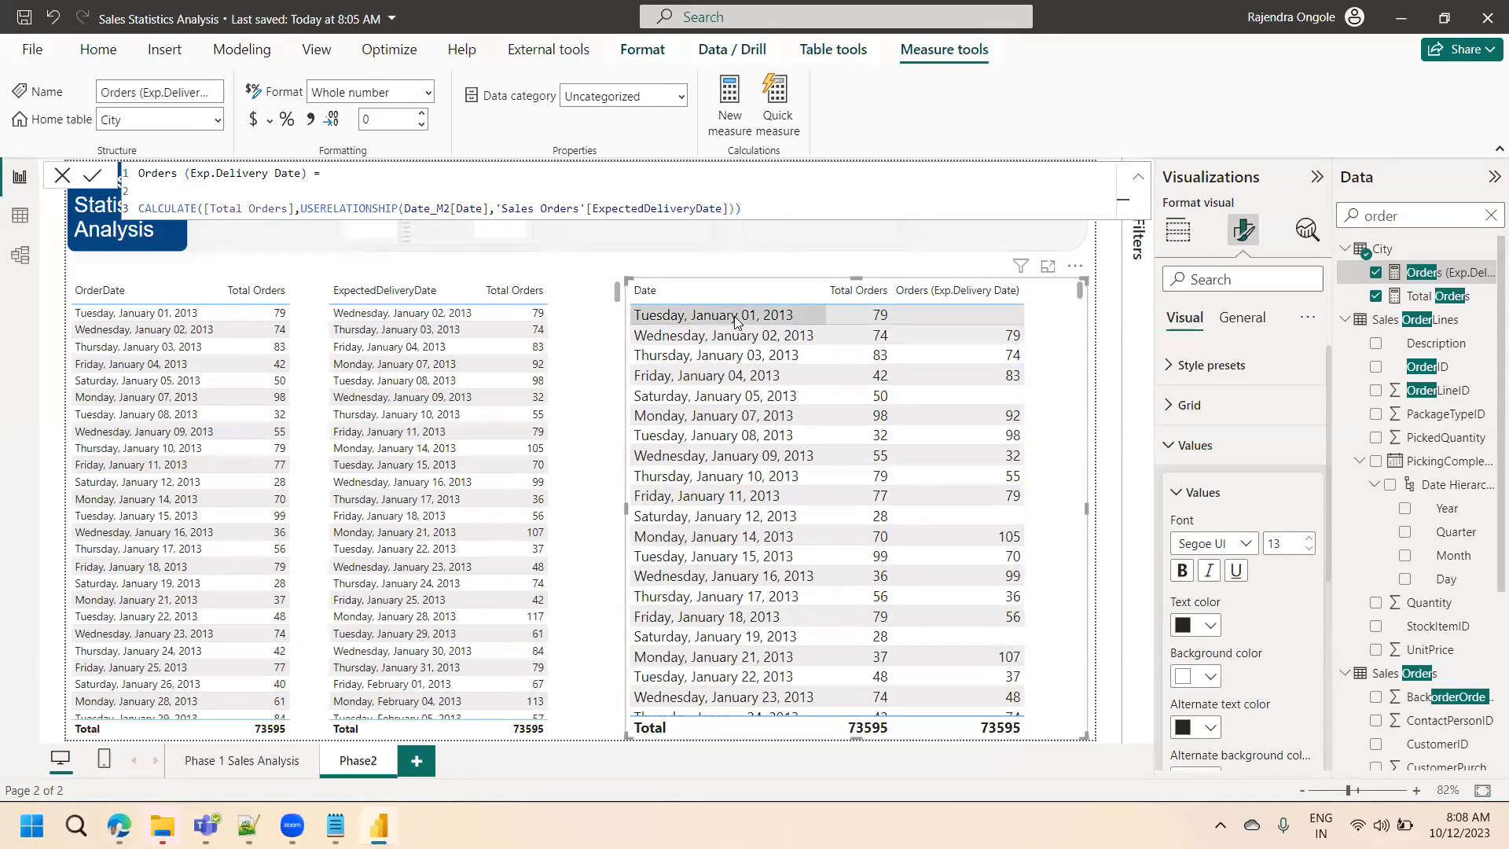
{"action": "left_click", "coordinate": [734, 316]}
{"action": "left_click", "coordinate": [734, 316]}
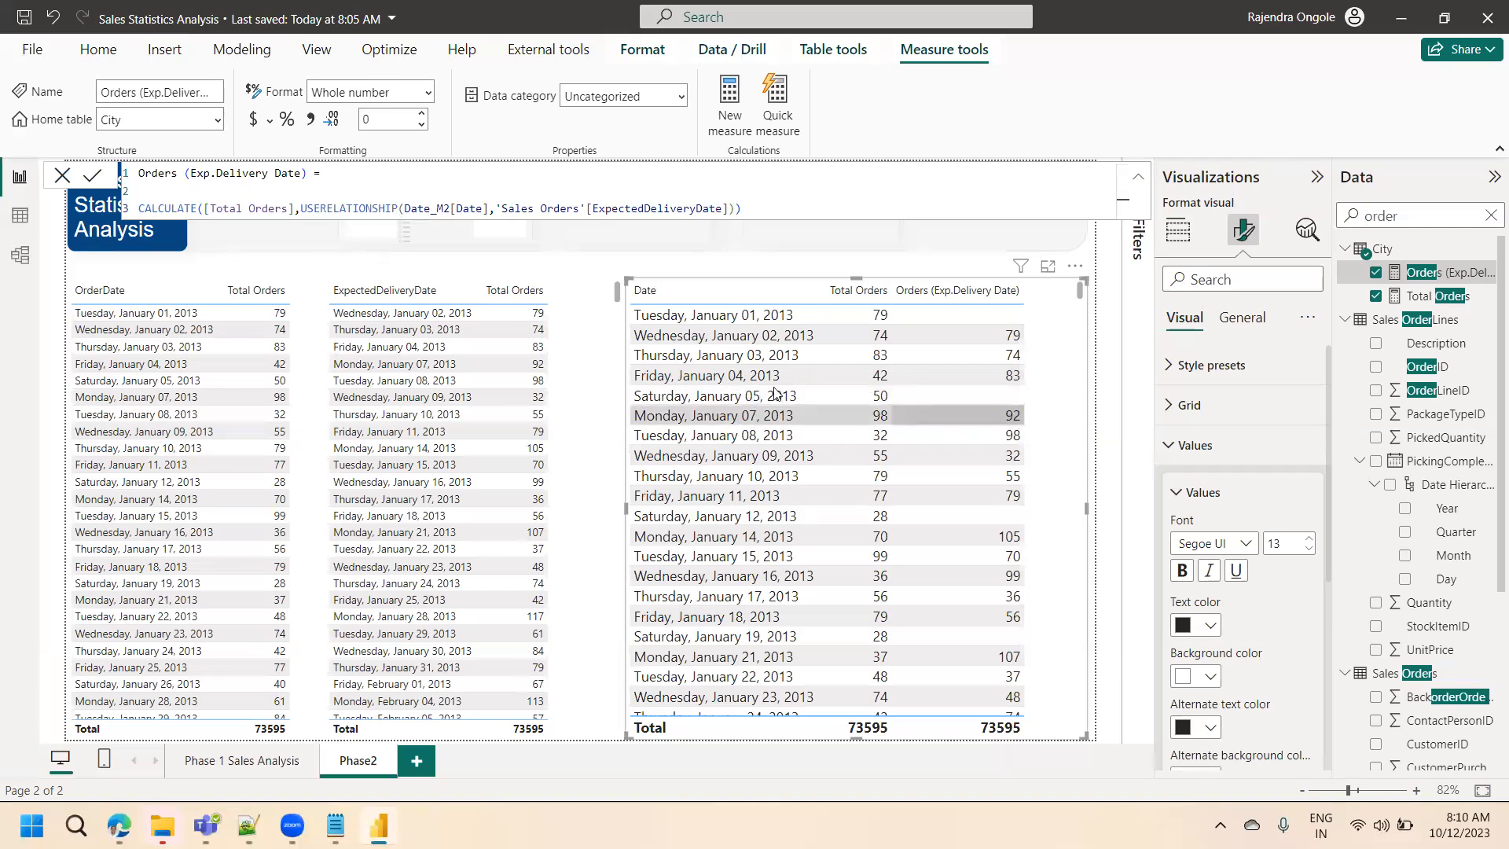
{"action": "left_click", "coordinate": [21, 256]}
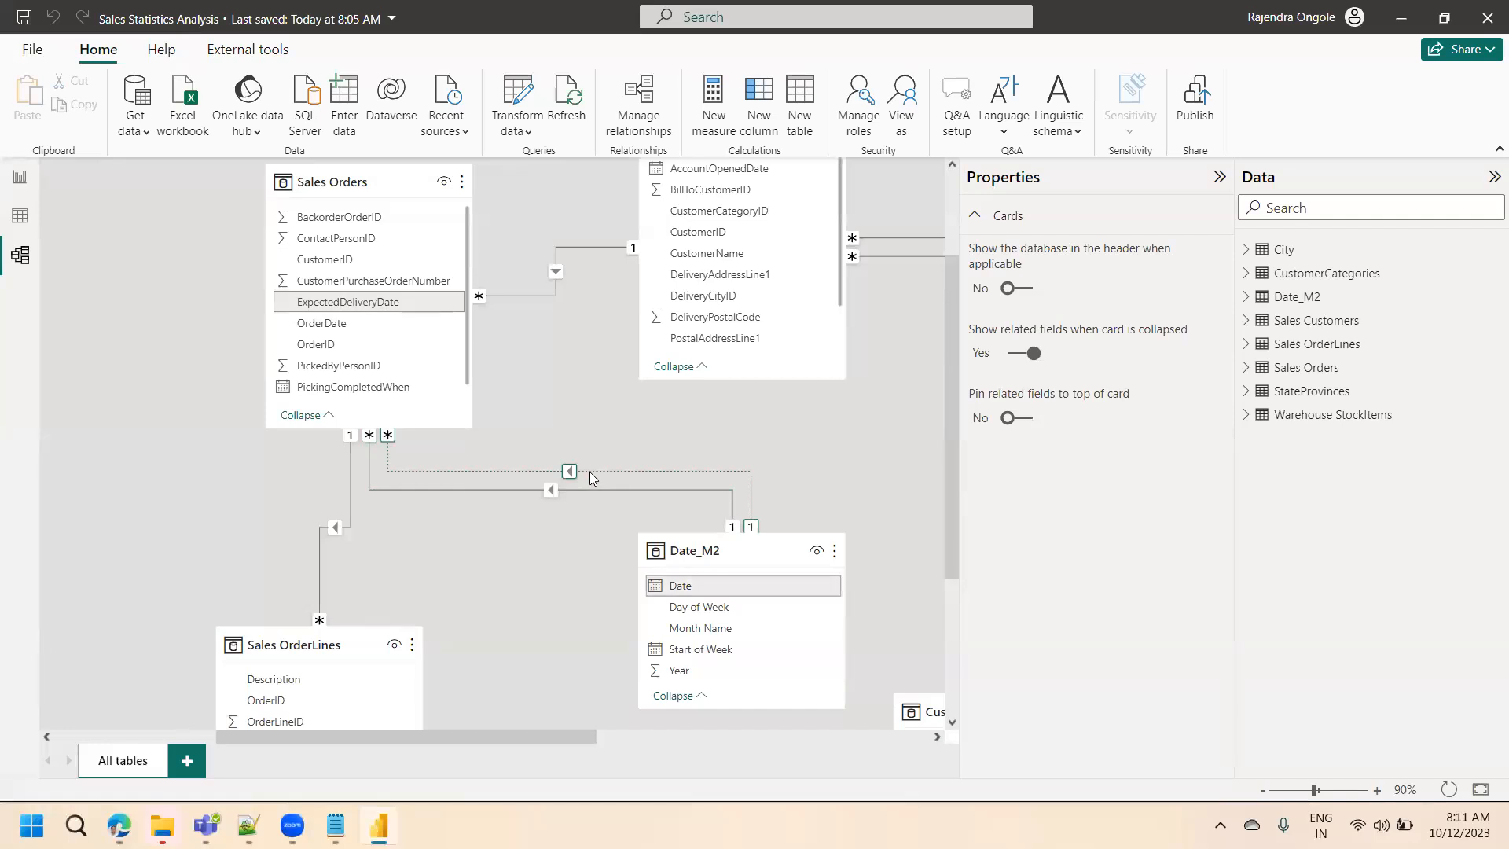
- Return to the report and review the formula of the Orders (Exp.Delivery Date) measure
{"action": "left_click", "coordinate": [34, 189]}
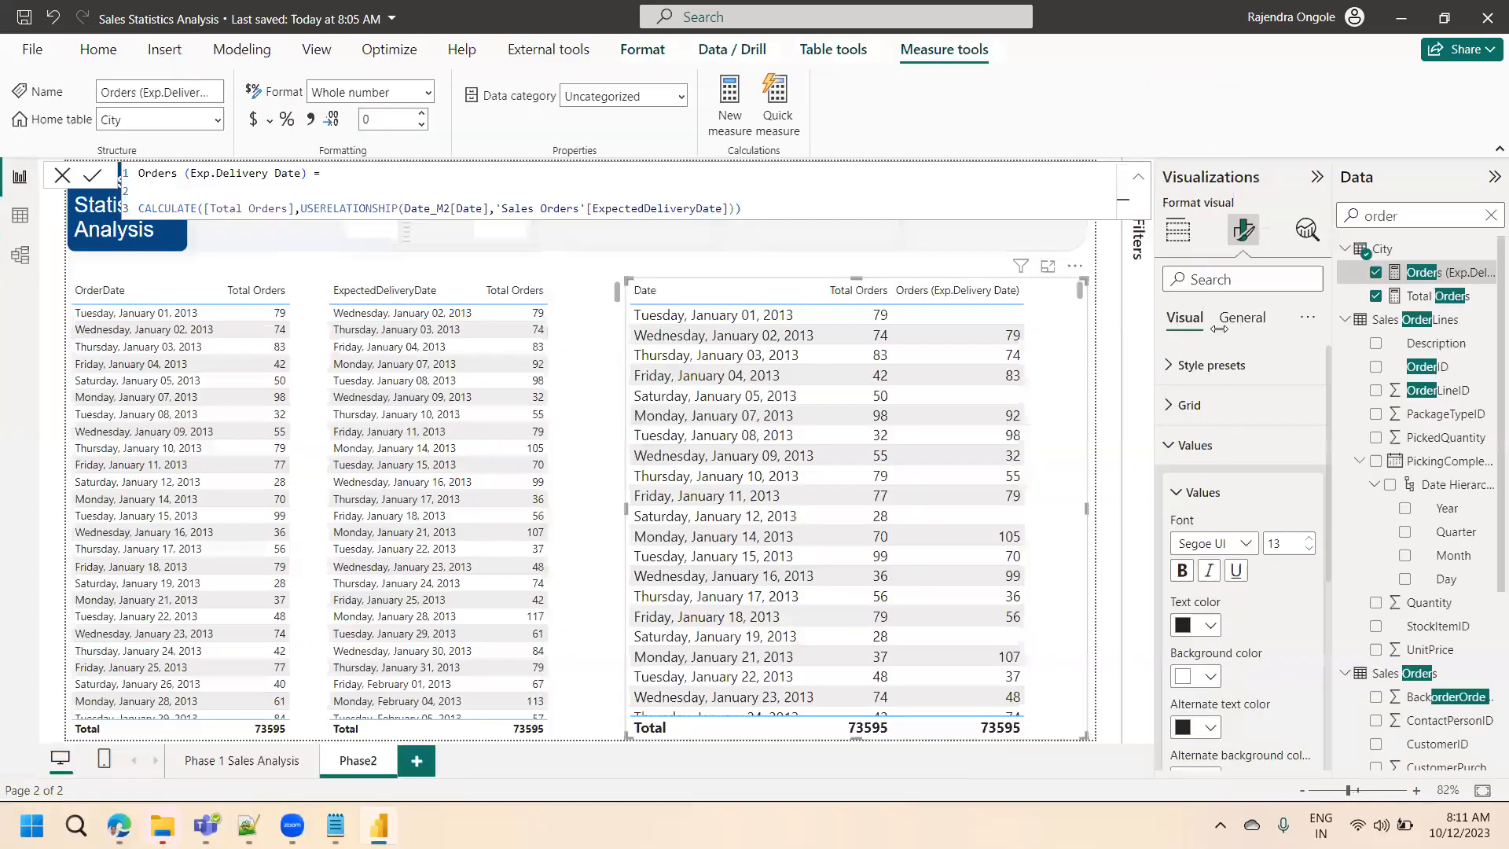
{"action": "left_click", "coordinate": [1430, 273]}
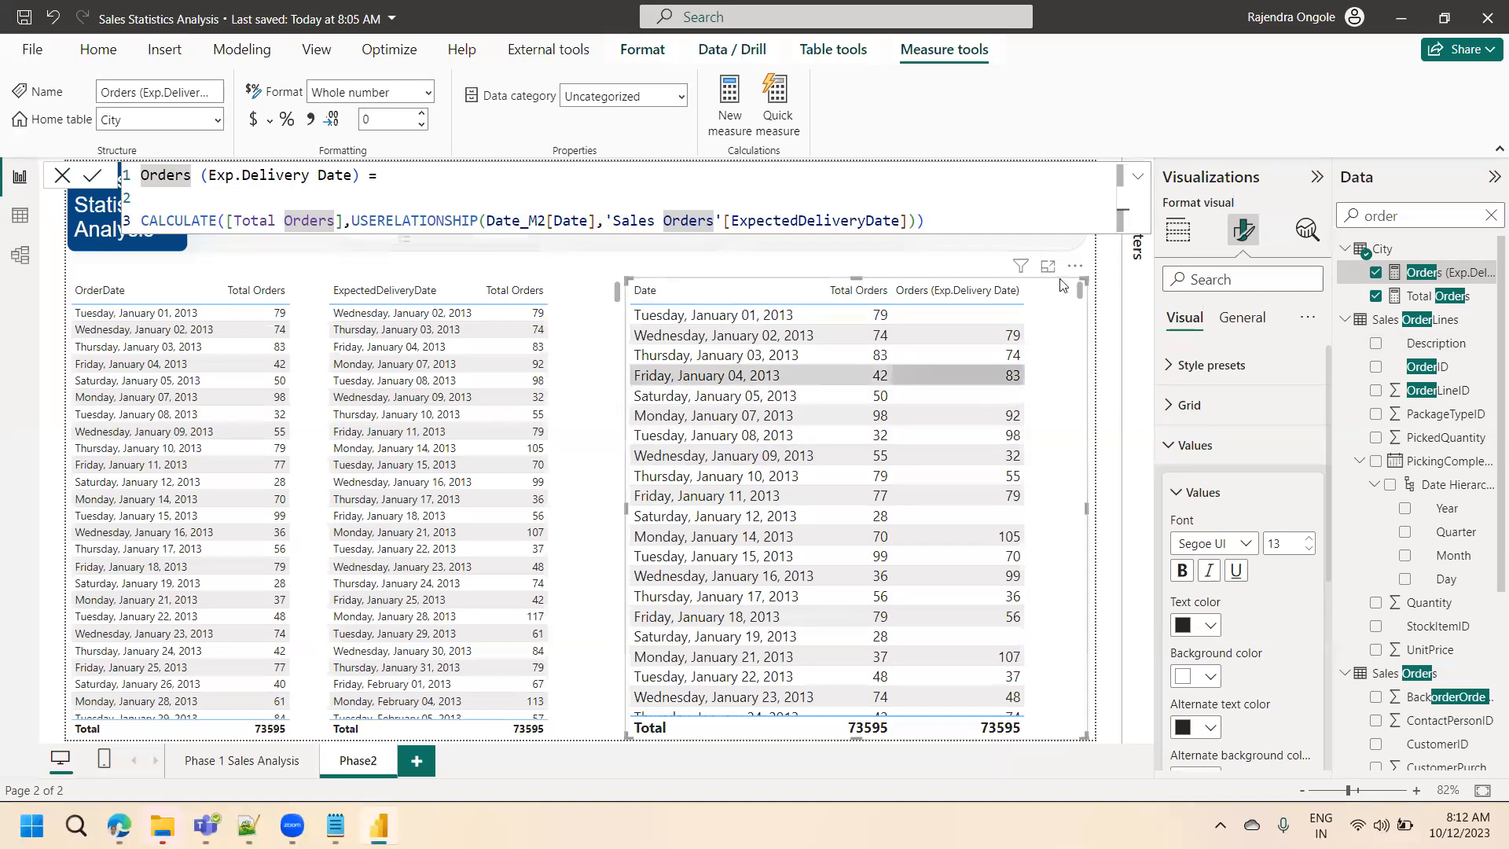
- Try the third table's Date field as a Date Hierarchy, and switch it back to plain Date
{"action": "left_click", "coordinate": [1178, 230]}
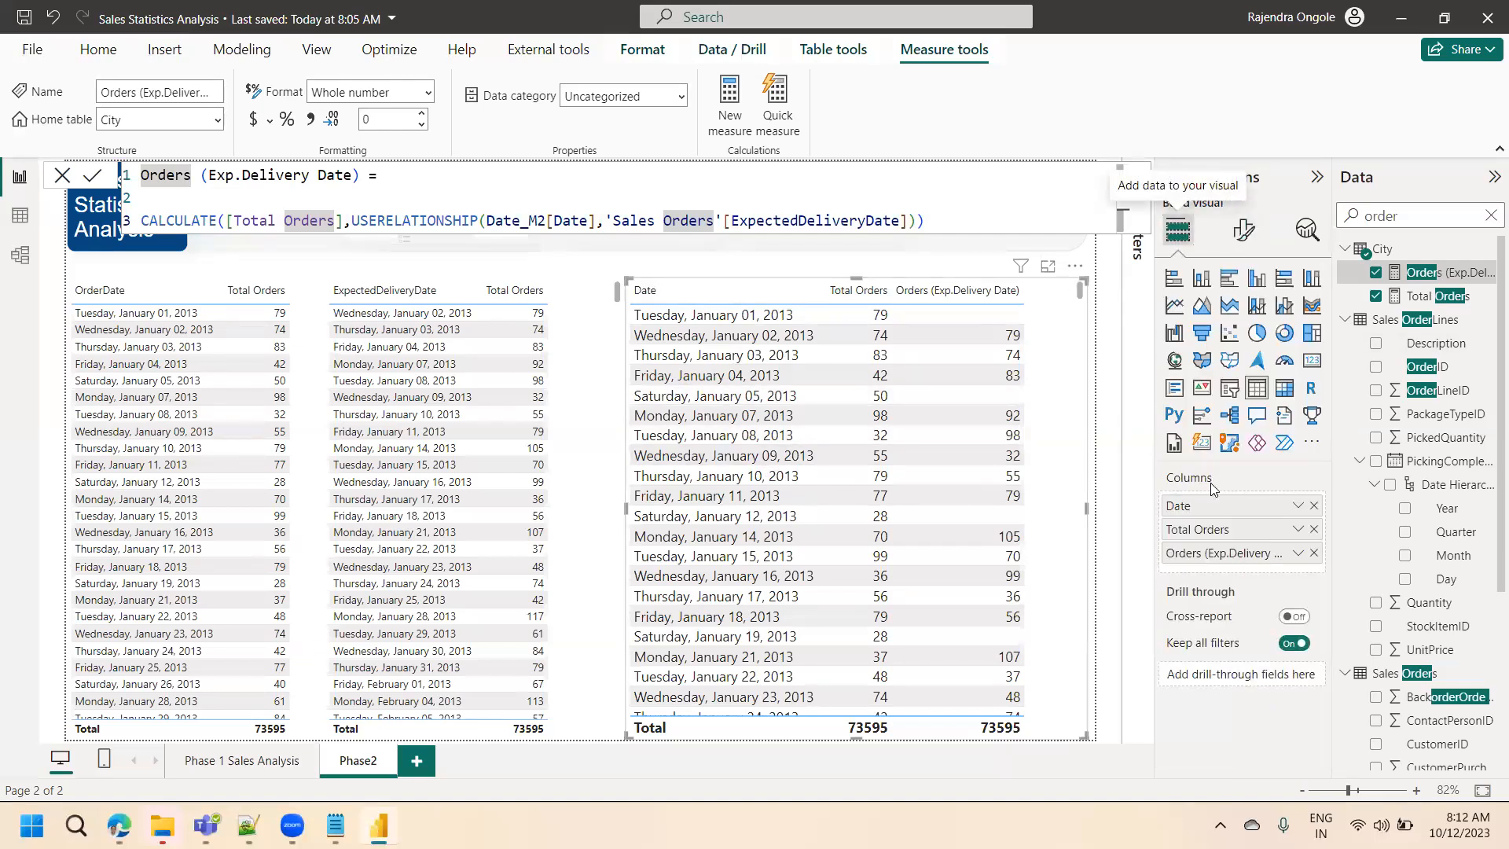
{"action": "left_click", "coordinate": [1299, 508]}
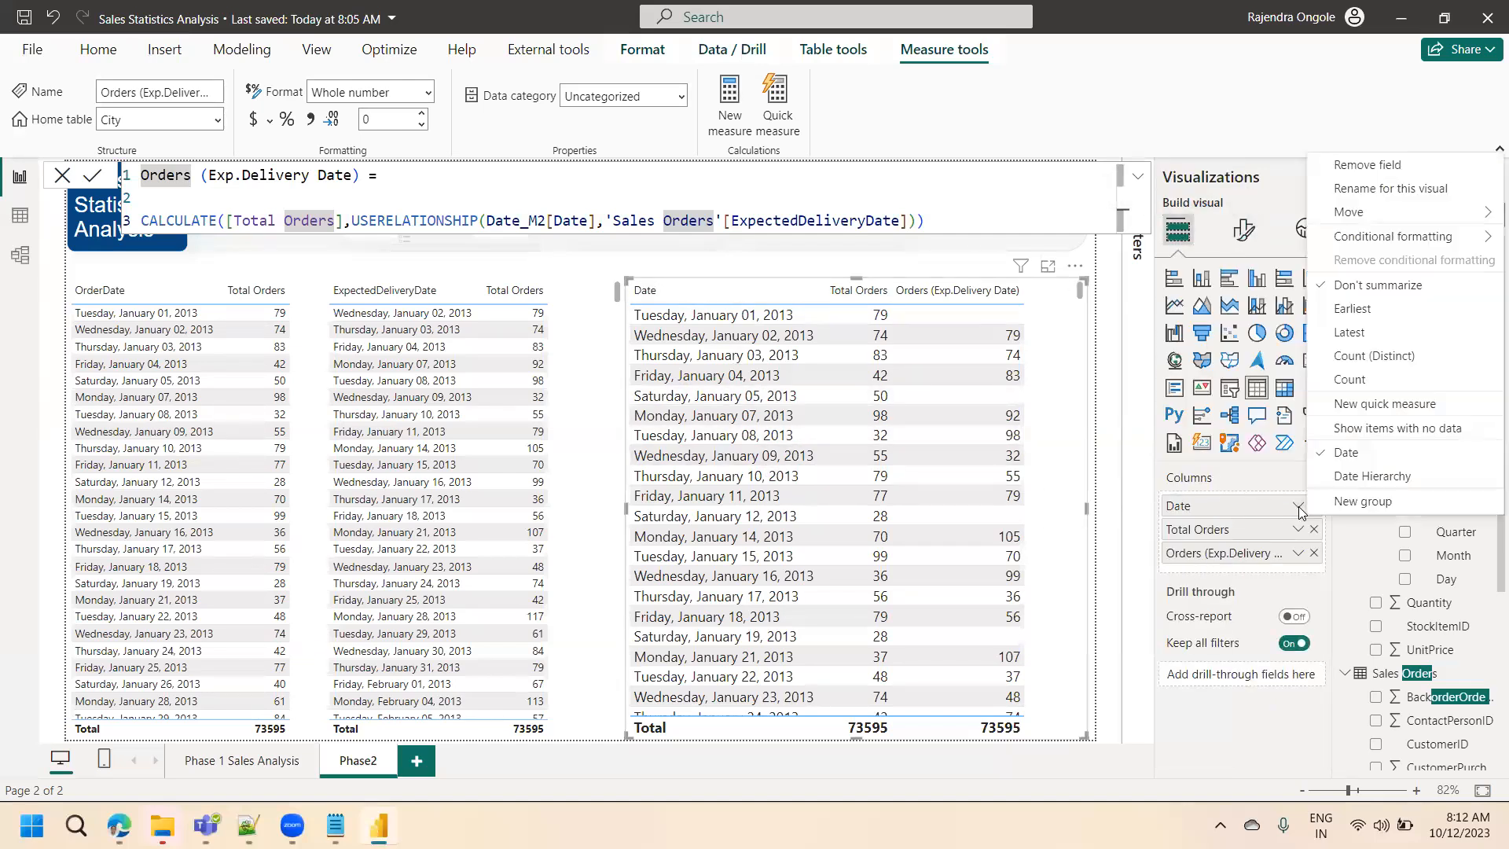
{"action": "left_click", "coordinate": [1372, 477]}
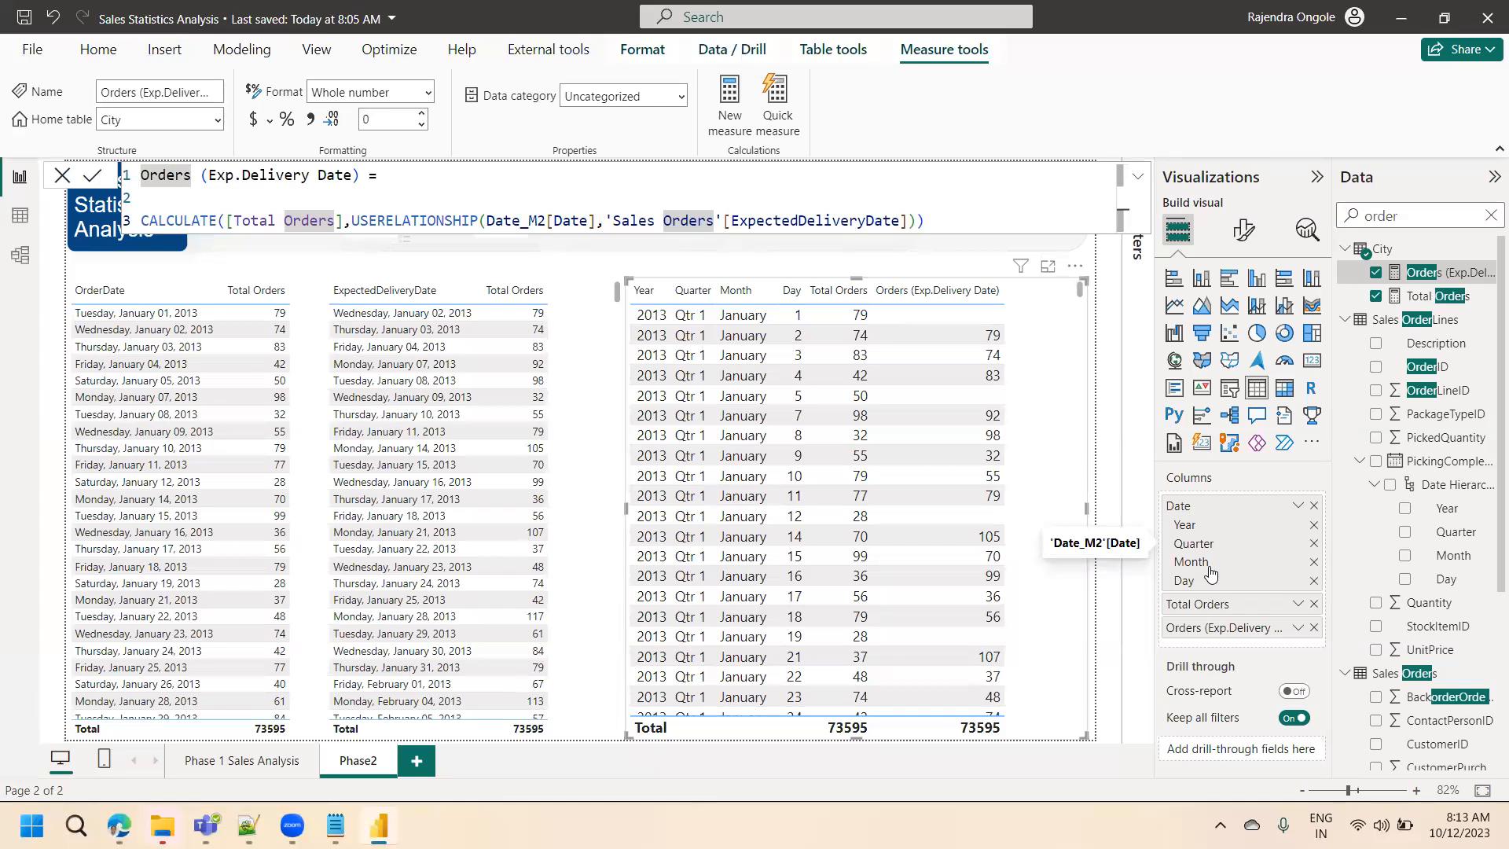
{"action": "left_click", "coordinate": [1299, 507]}
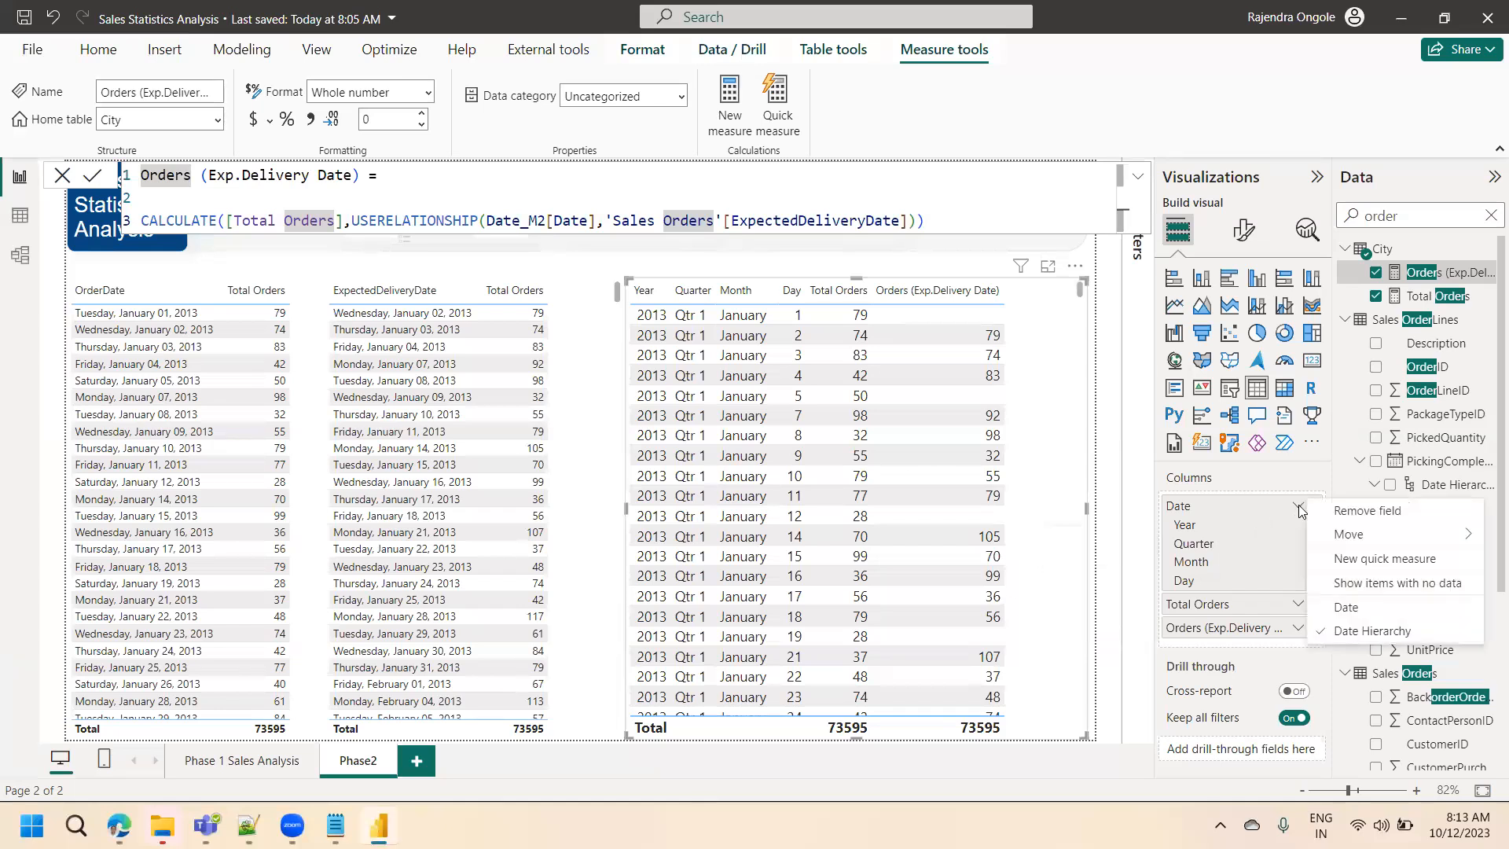
{"action": "left_click", "coordinate": [1355, 609]}
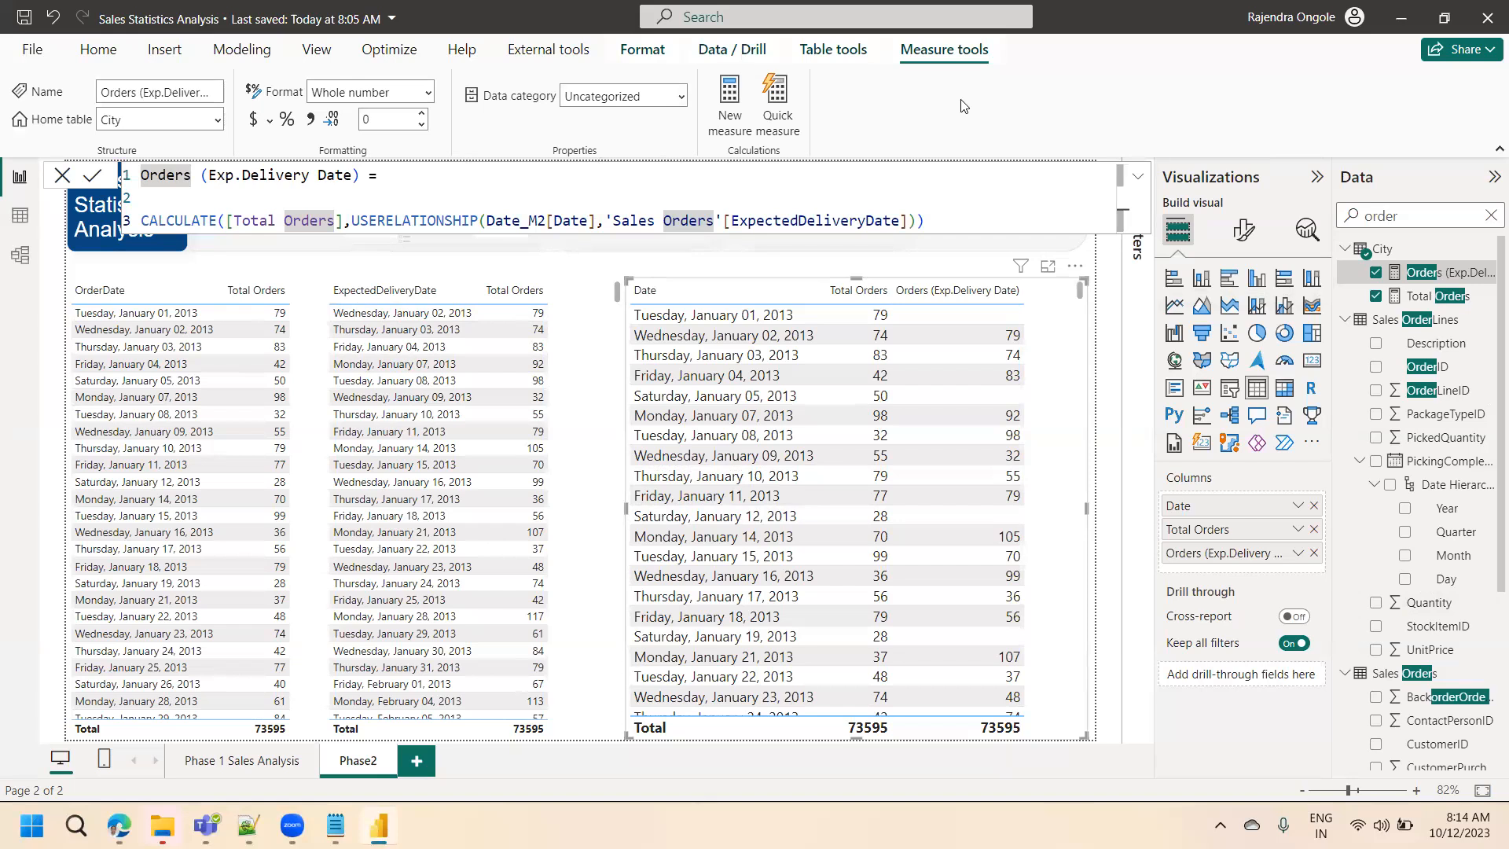
- Review the Date_M2 to Sales Orders relationships in the model and the USERELATIONSHIP part of the Orders (Exp.Delivery Date) measure
{"action": "left_click", "coordinate": [20, 250]}
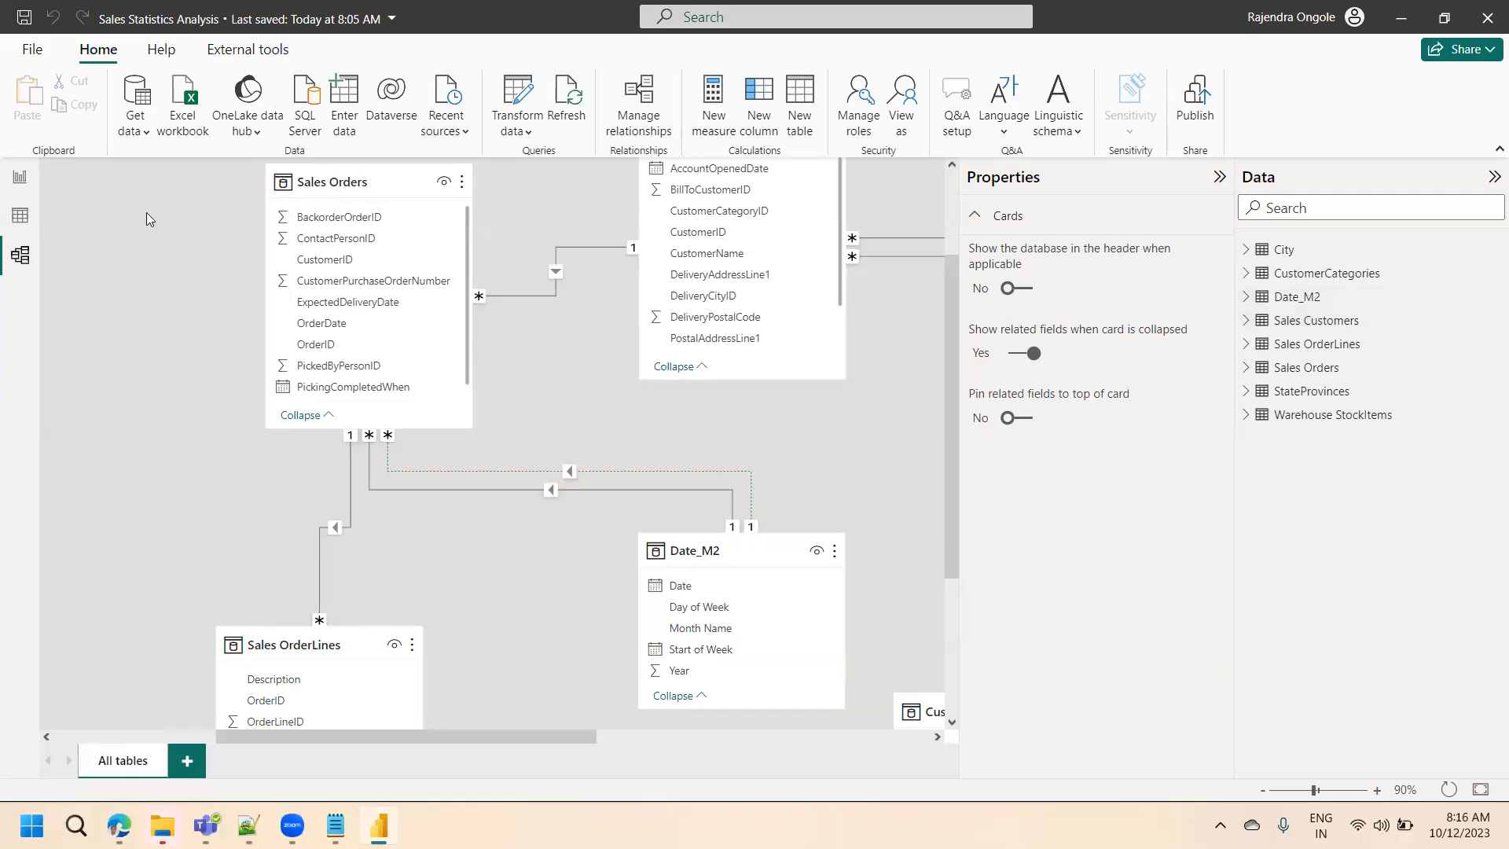
{"action": "left_click", "coordinate": [21, 183]}
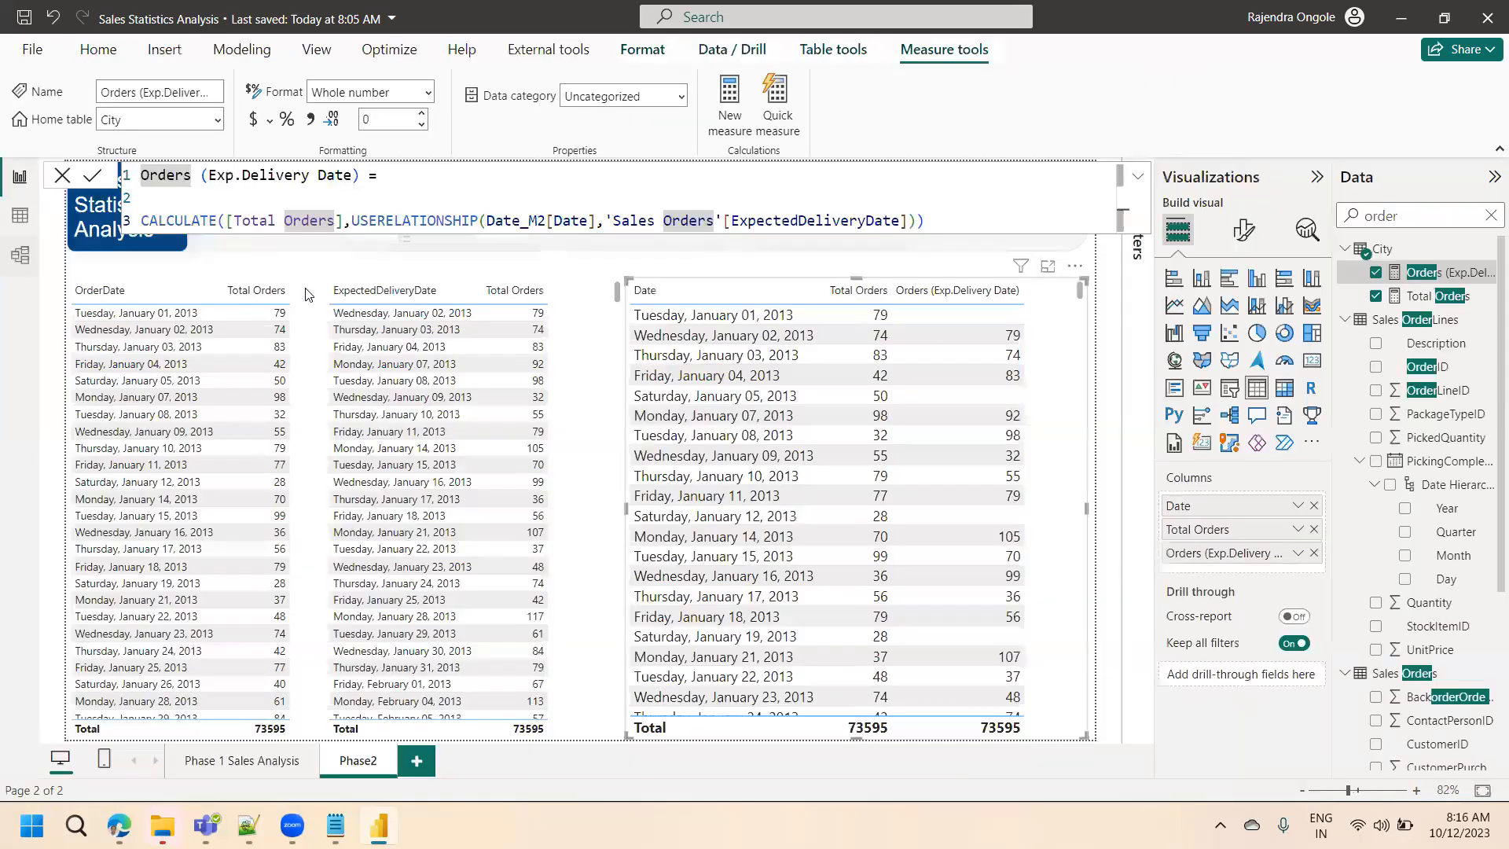
{"action": "left_click", "coordinate": [1450, 274]}
{"action": "double_click", "coordinate": [426, 213]}
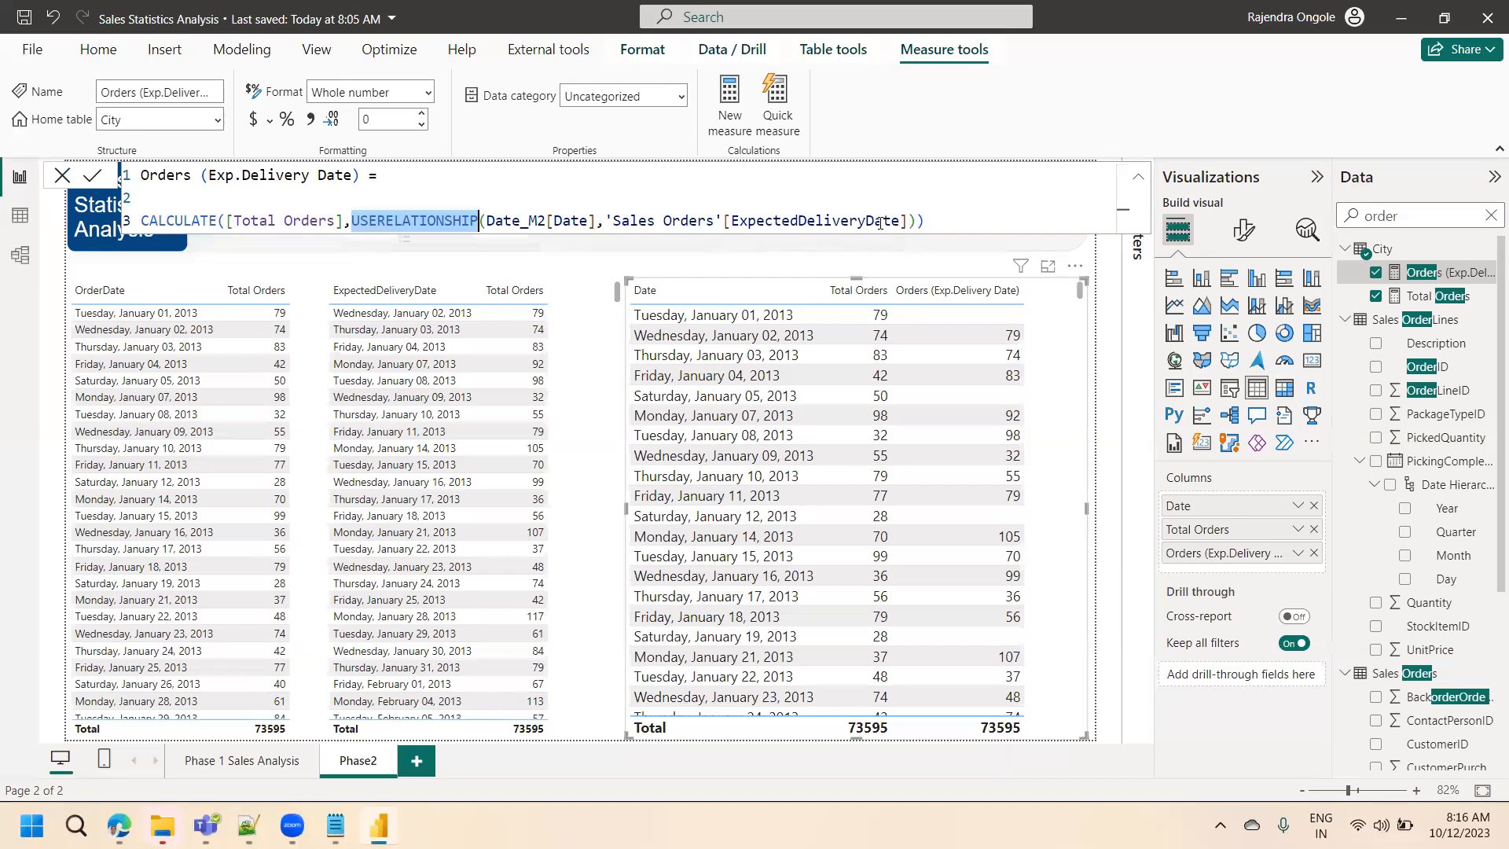
- Add a new report page and name it Phase 2 Report
{"action": "left_click", "coordinate": [417, 762]}
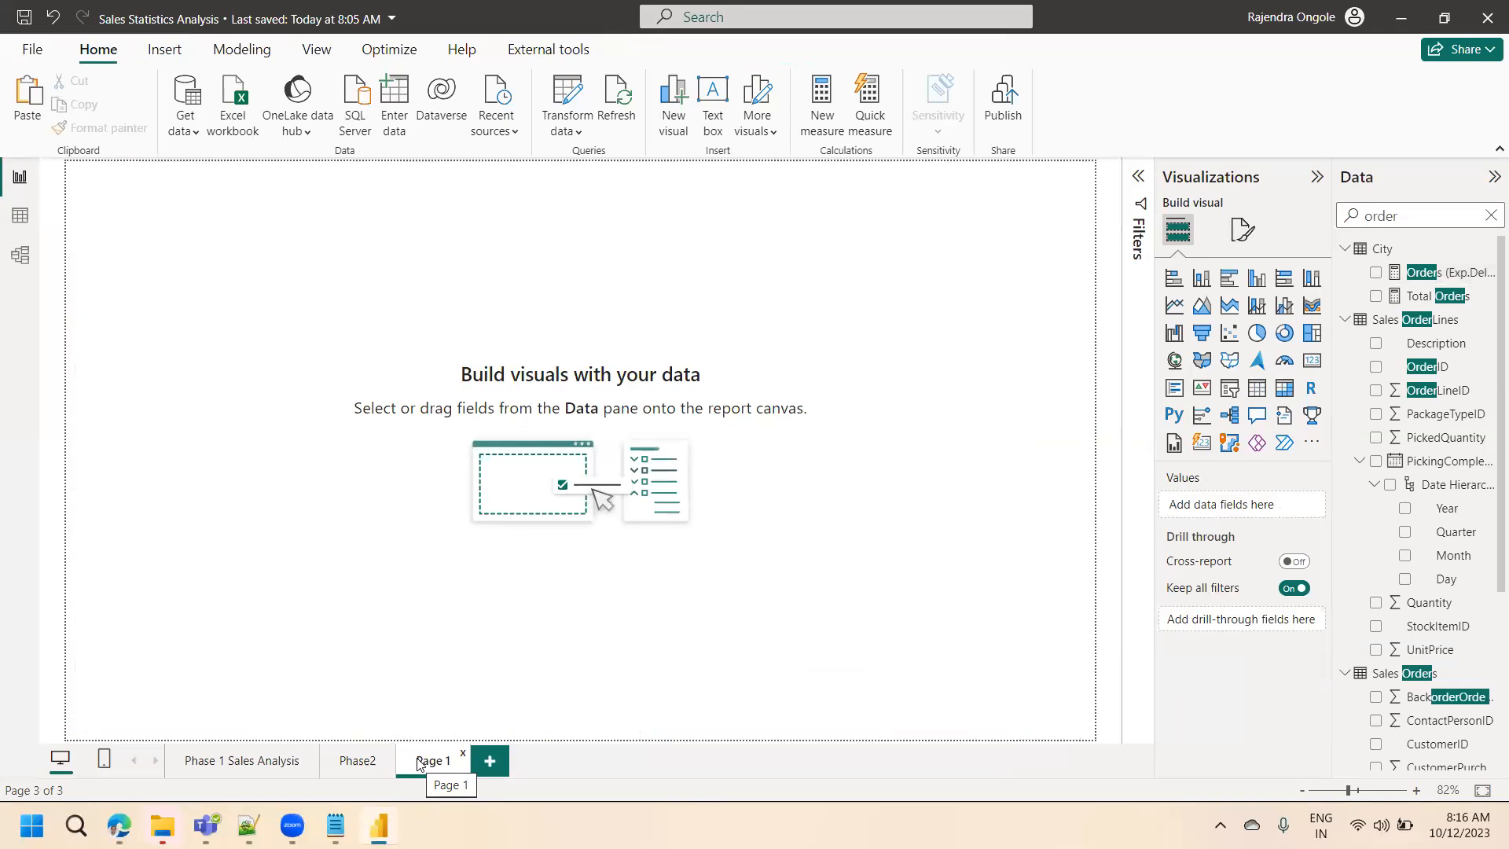
{"action": "double_click", "coordinate": [418, 762]}
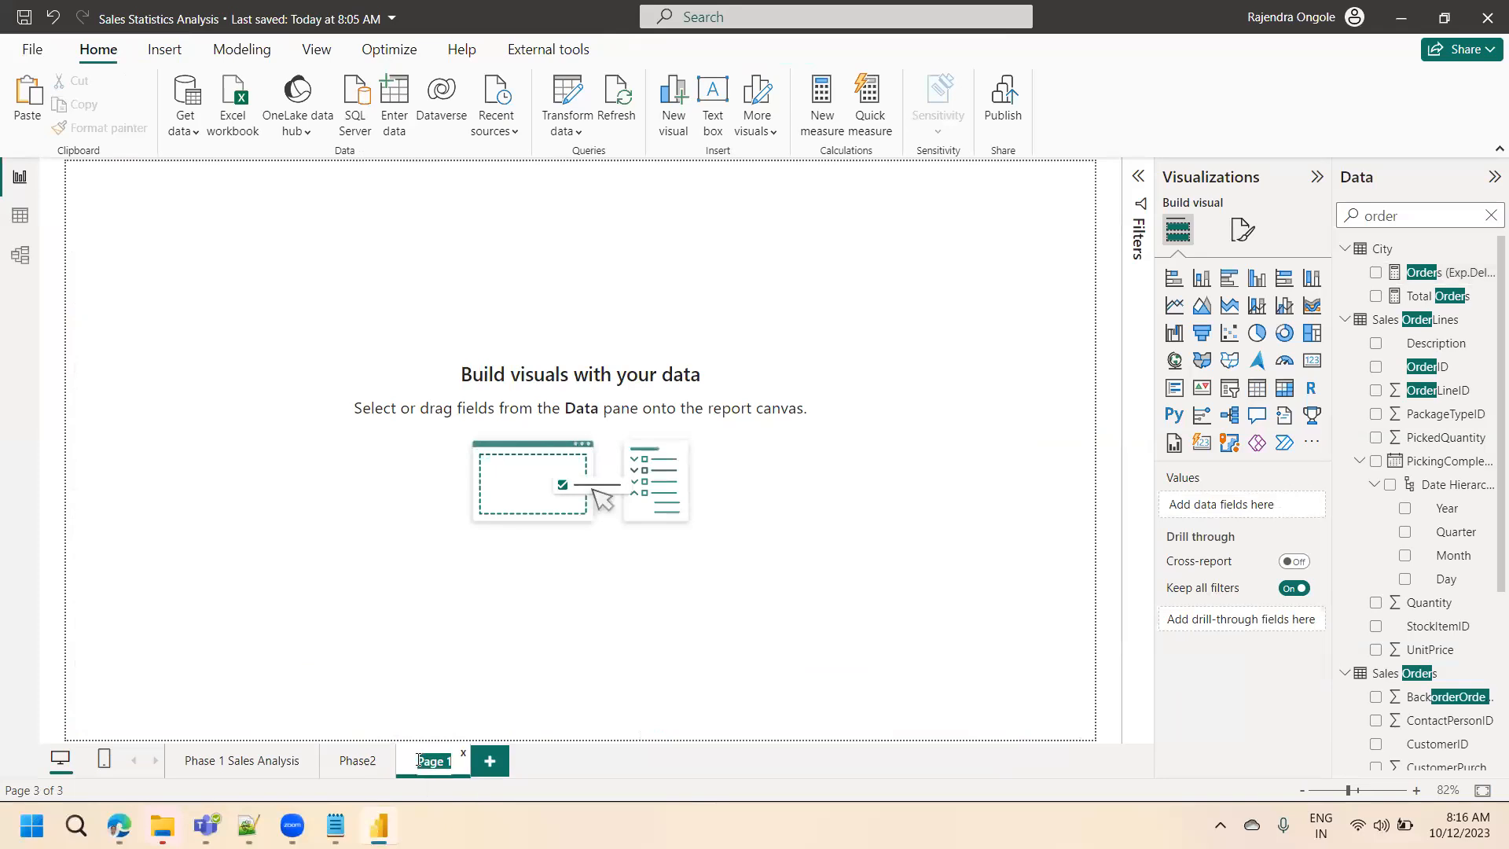
{"action": "type", "text": "Phase 2 Report"}
{"action": "left_click", "coordinate": [597, 512]}
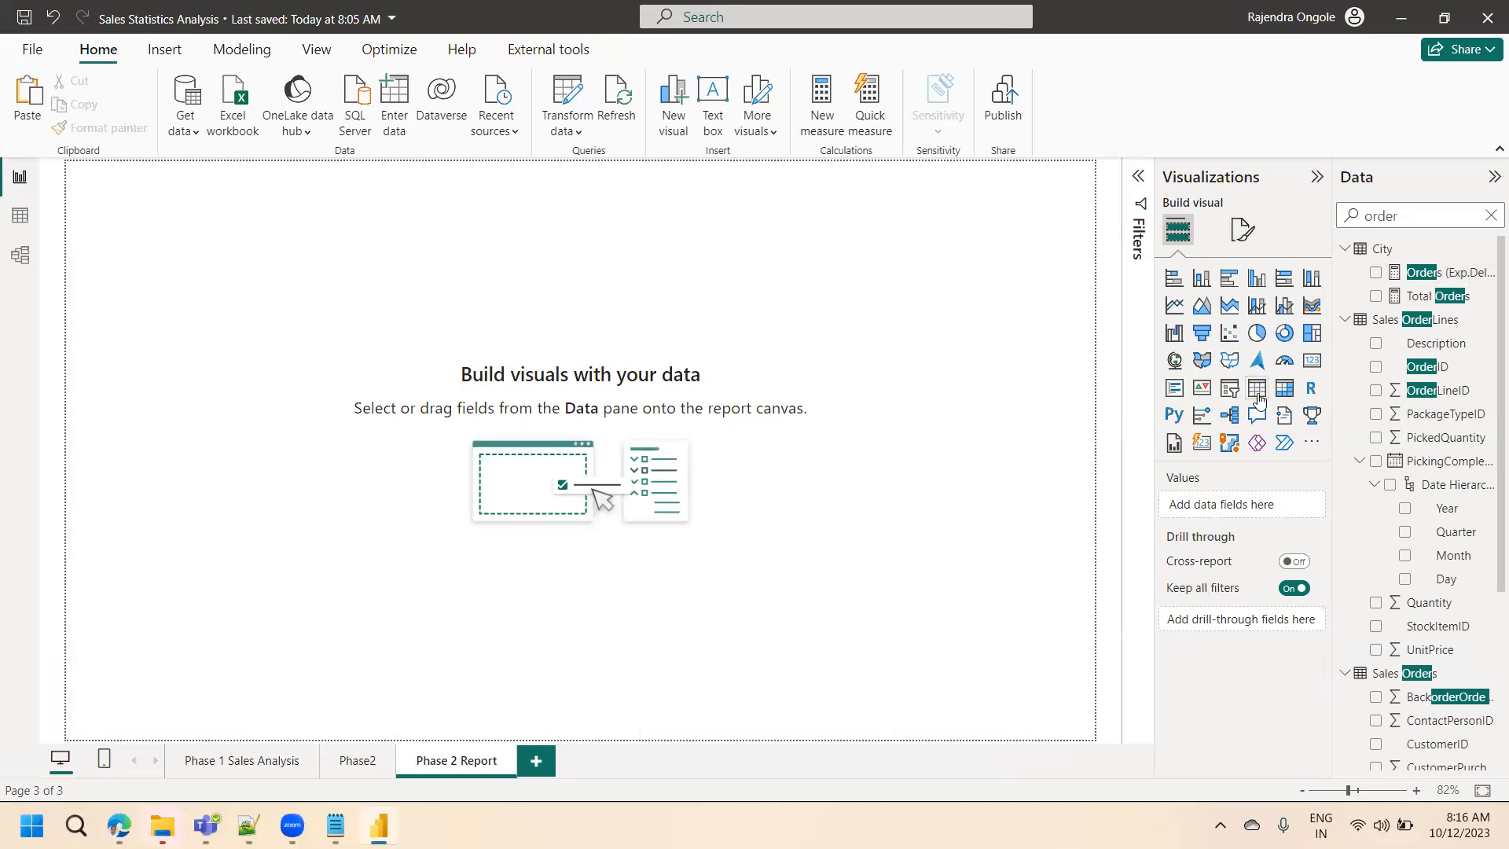
- Add a card showing Total Orders near the page's upper-left corner, reduced to less than half its default height
{"action": "left_click", "coordinate": [1312, 360]}
{"action": "left_click_drag", "start_coordinate": [187, 319], "coordinate": [196, 377]}
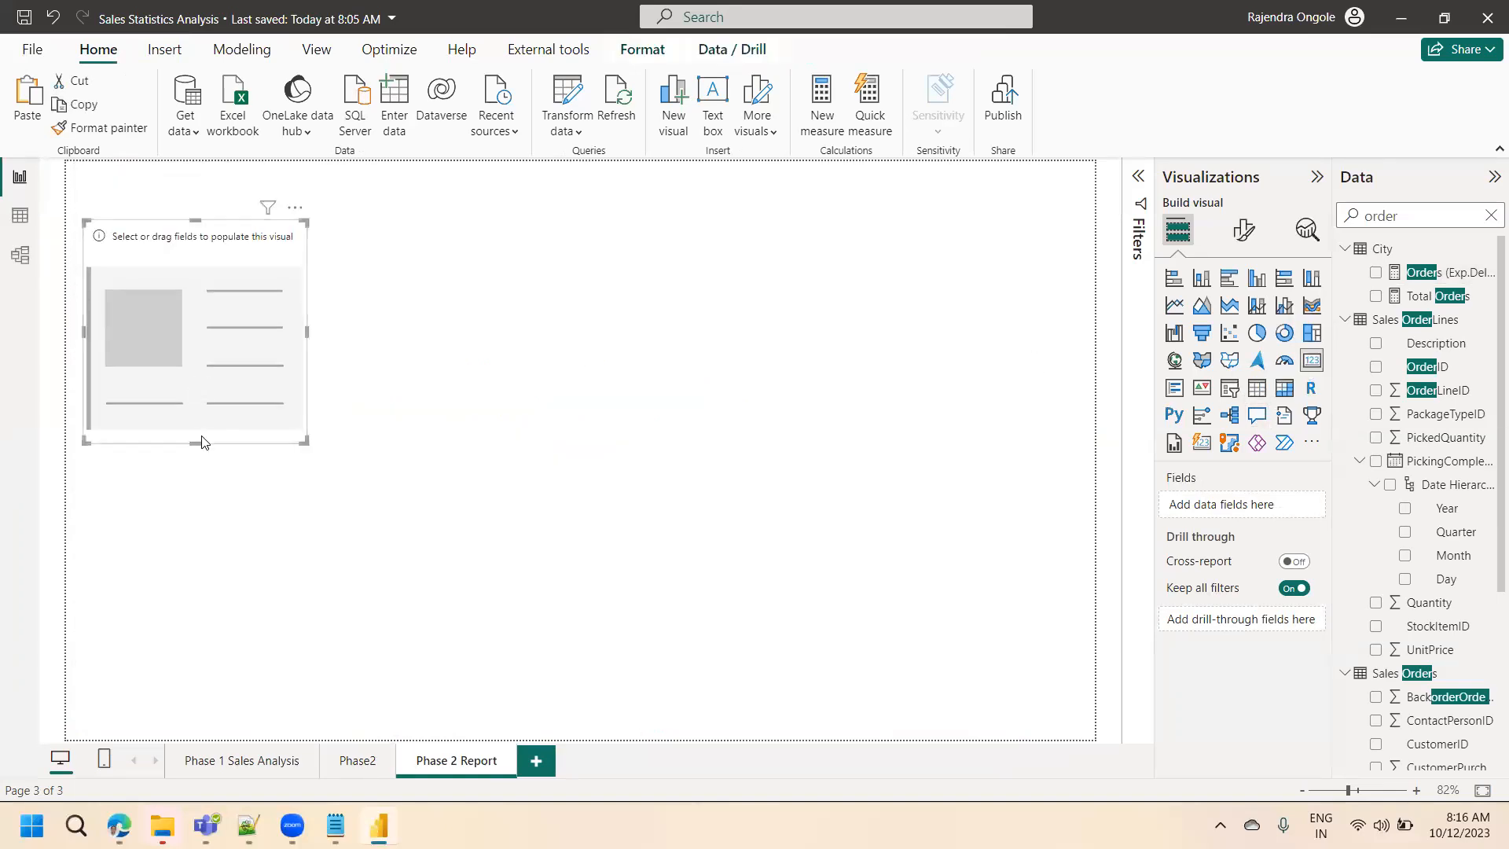
{"action": "left_click_drag", "start_coordinate": [194, 443], "coordinate": [237, 301]}
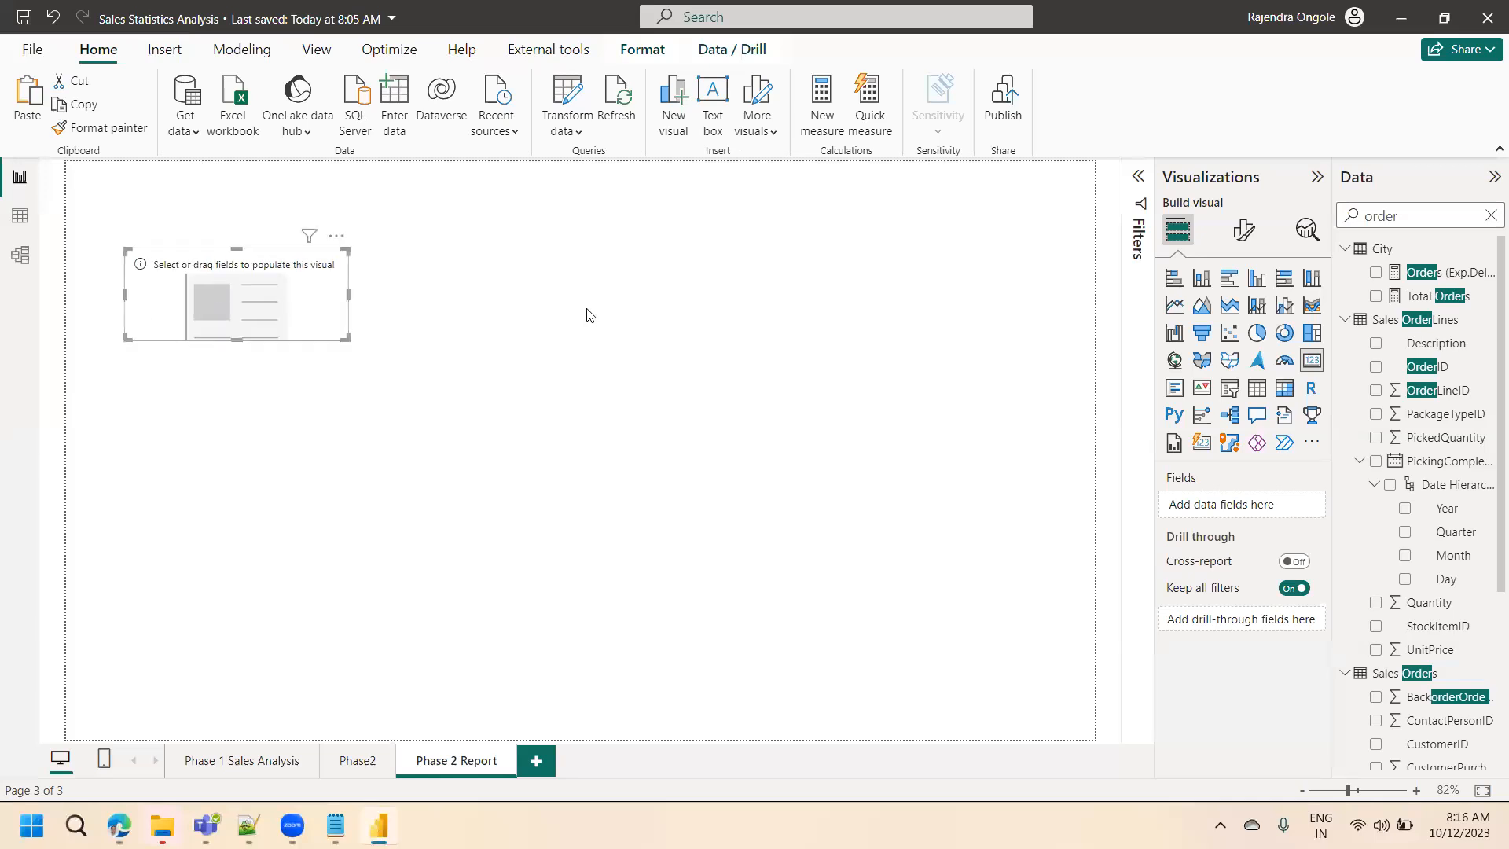
{"action": "left_click", "coordinate": [1447, 295]}
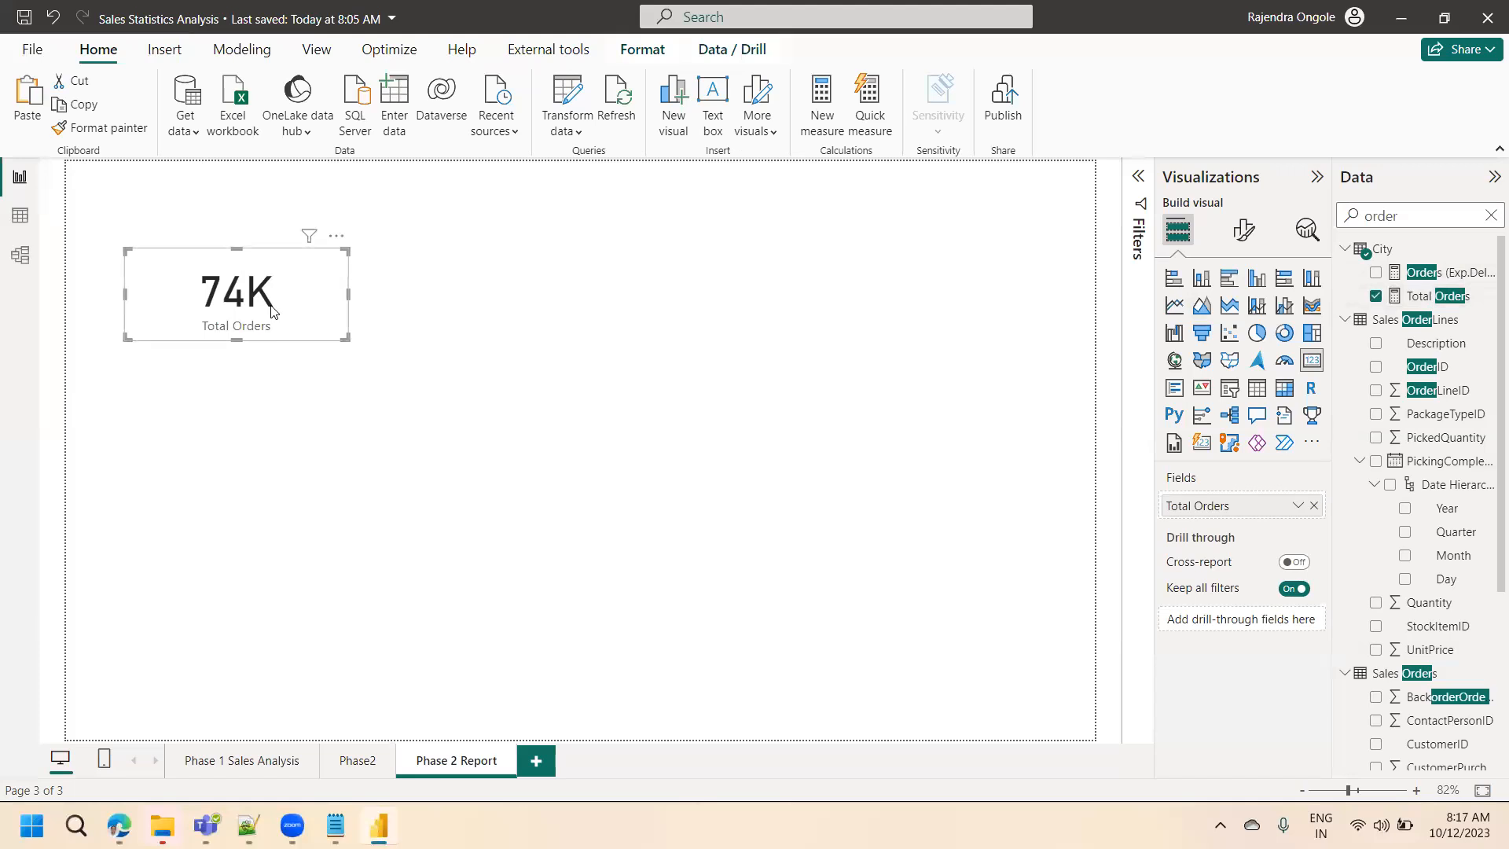
- Set the Total Orders card's callout value to font size 28 with display units None
{"action": "left_click", "coordinate": [1243, 231]}
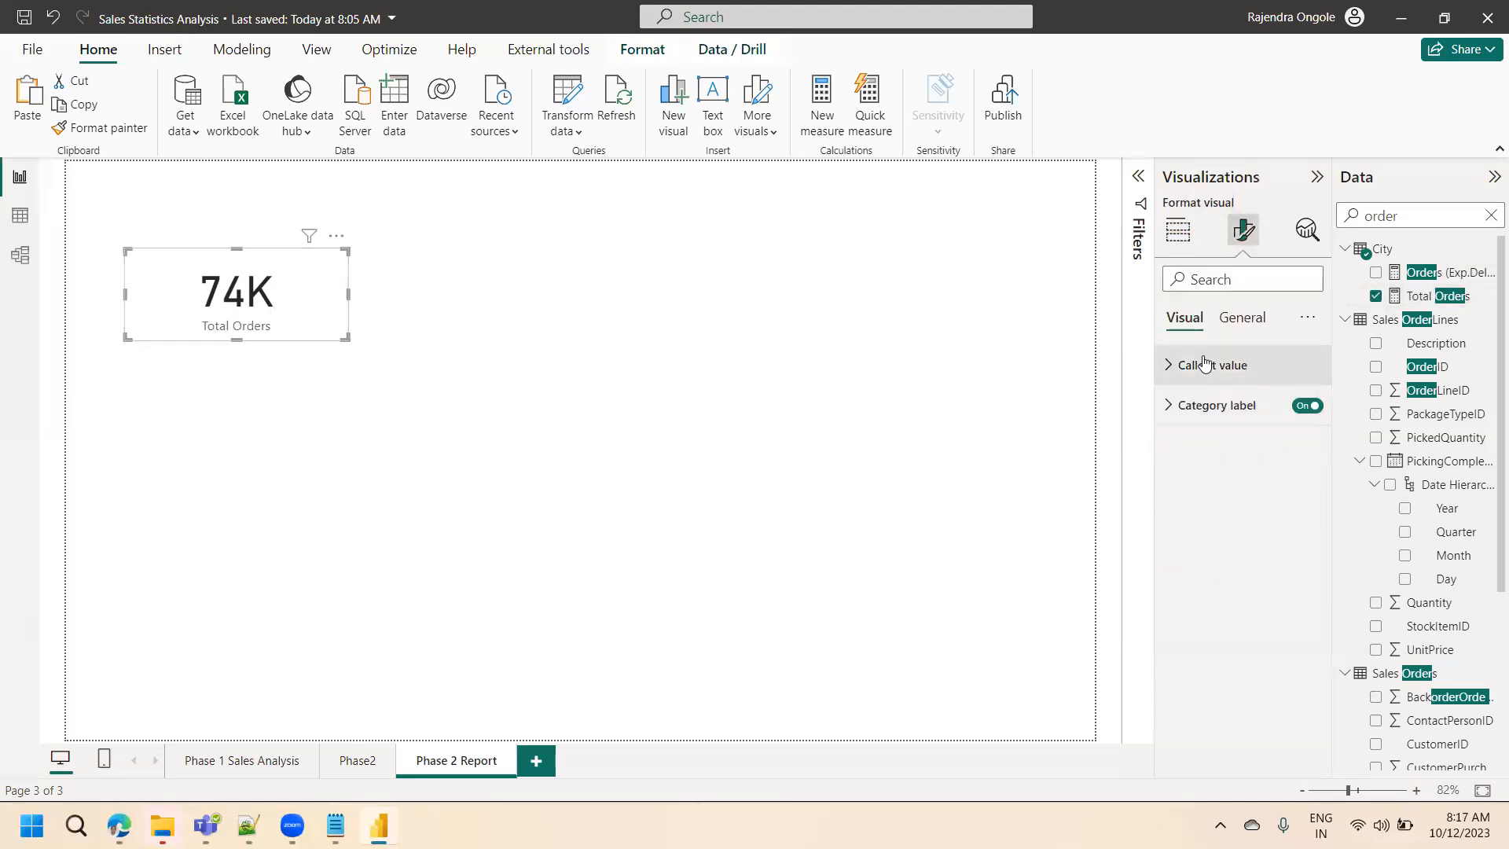
{"action": "left_click", "coordinate": [1205, 363]}
{"action": "left_click", "coordinate": [1282, 431]}
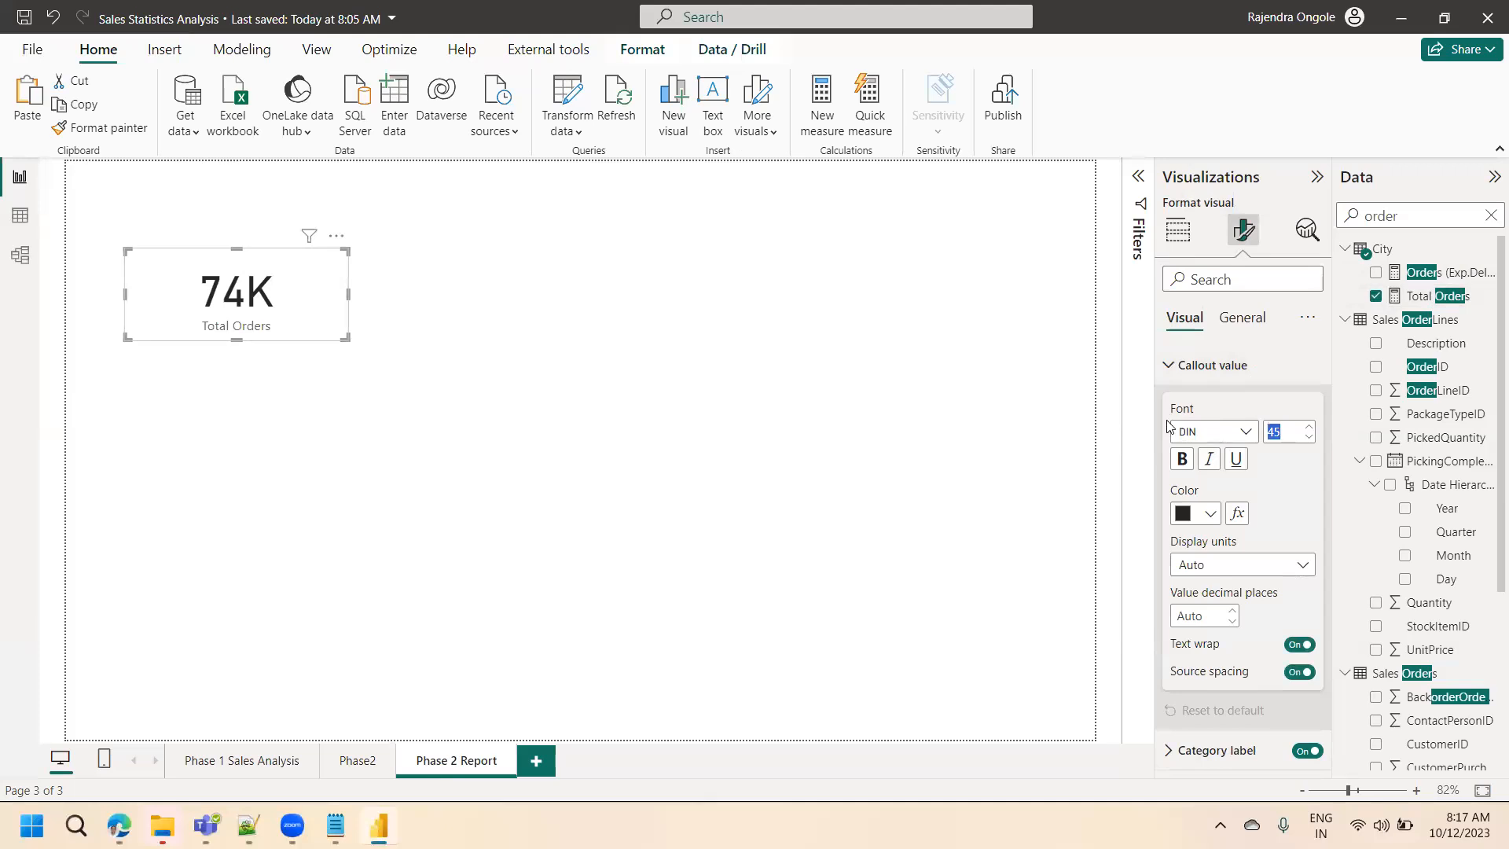
{"action": "type", "text": "28"}
{"action": "left_click", "coordinate": [1214, 566]}
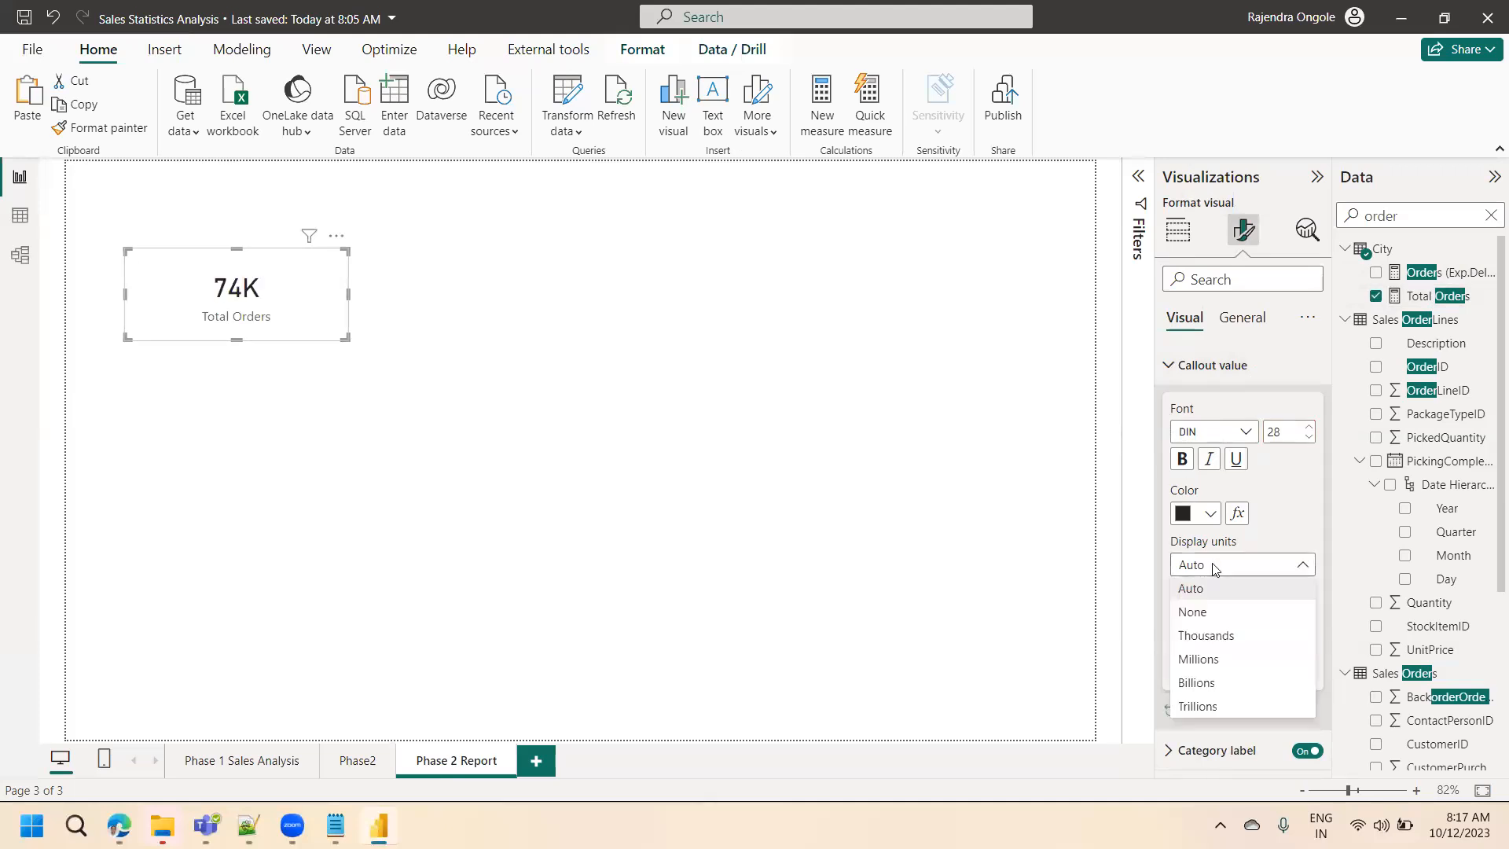
{"action": "left_click", "coordinate": [1192, 611]}
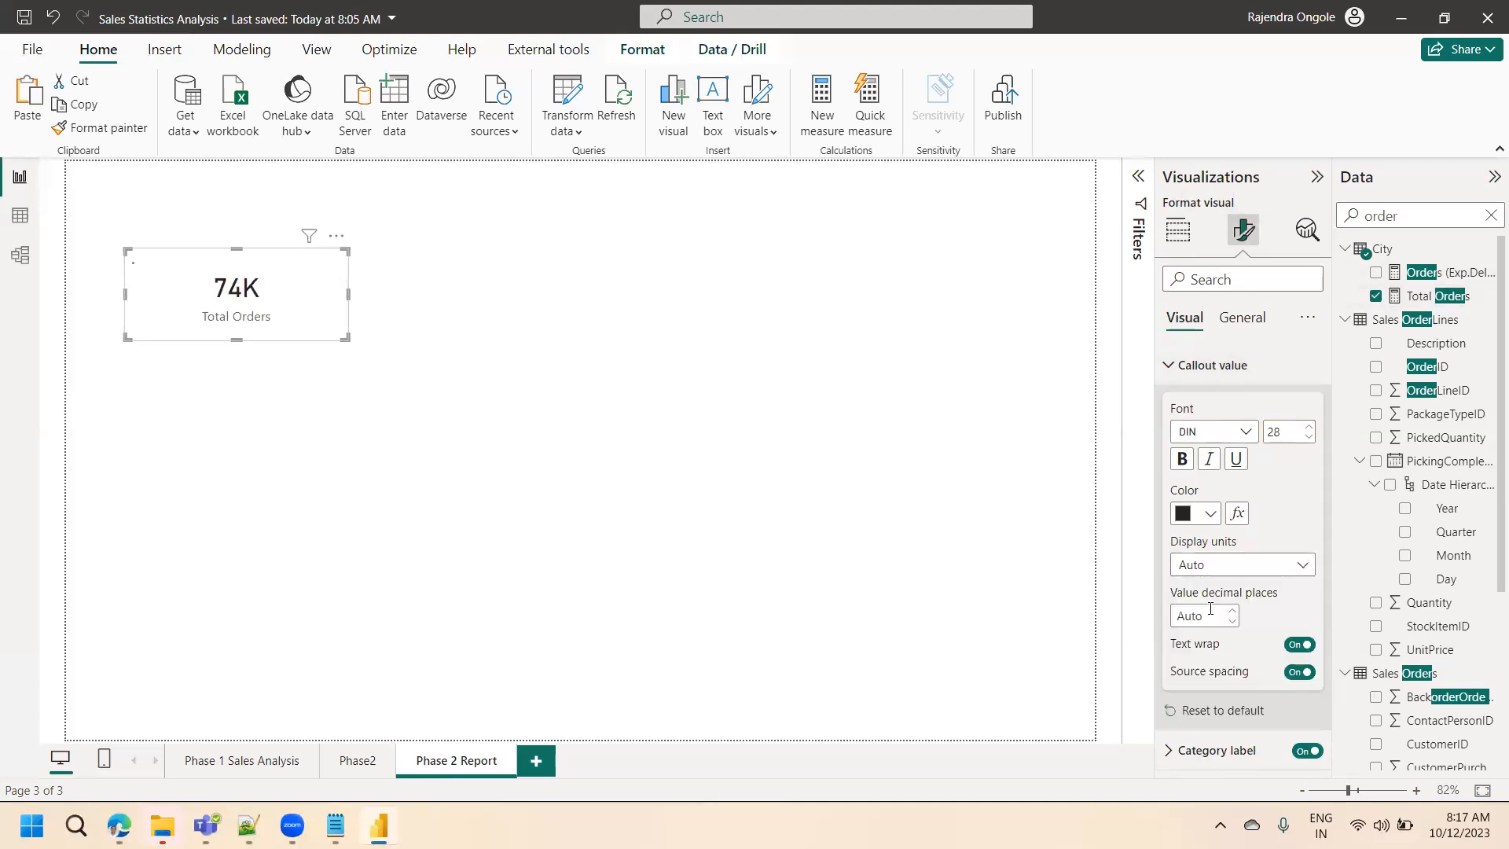
- Format the Total Orders measure with a thousands separator and move its card slightly lower on the page
{"action": "left_click", "coordinate": [1440, 305]}
{"action": "left_click", "coordinate": [312, 128]}
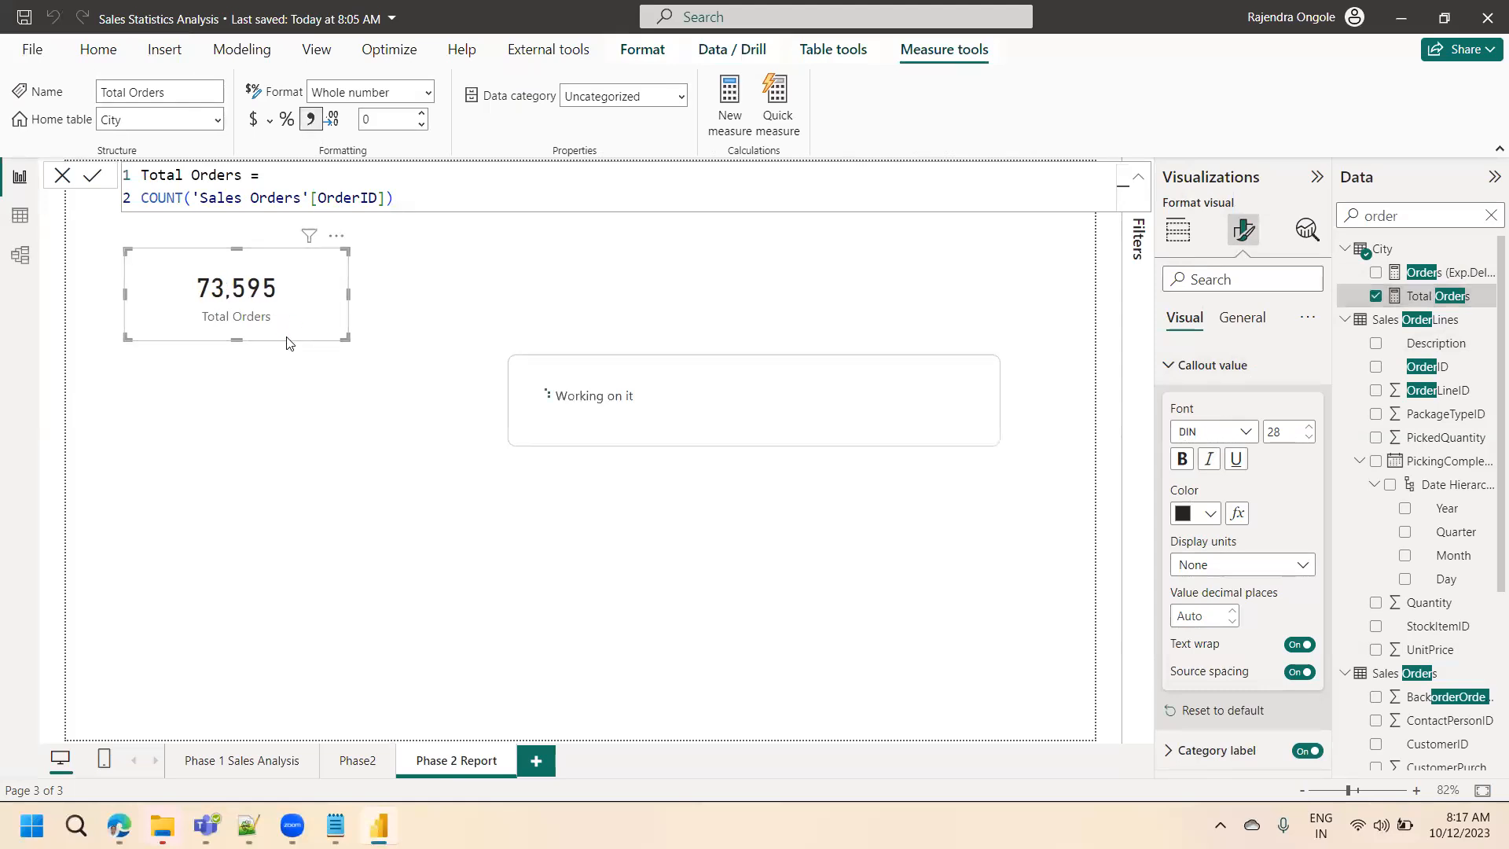
{"action": "left_click_drag", "start_coordinate": [255, 294], "coordinate": [252, 313]}
{"action": "left_click", "coordinate": [203, 323]}
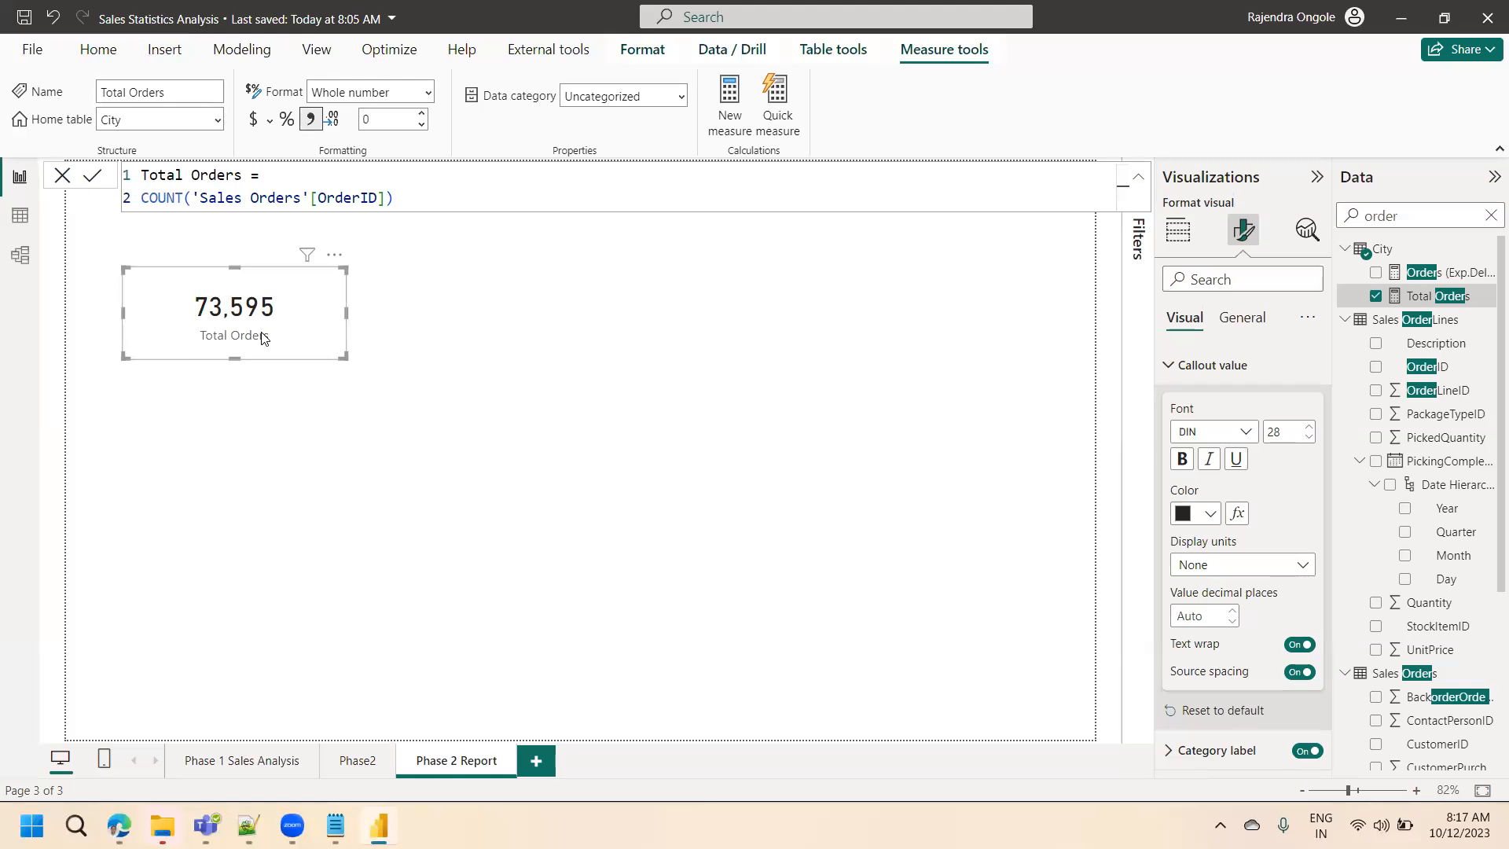
- Insert a line and stacked column chart below the card and enlarge it to the page's lower edge, slightly over half the page wide
{"action": "left_click", "coordinate": [852, 340]}
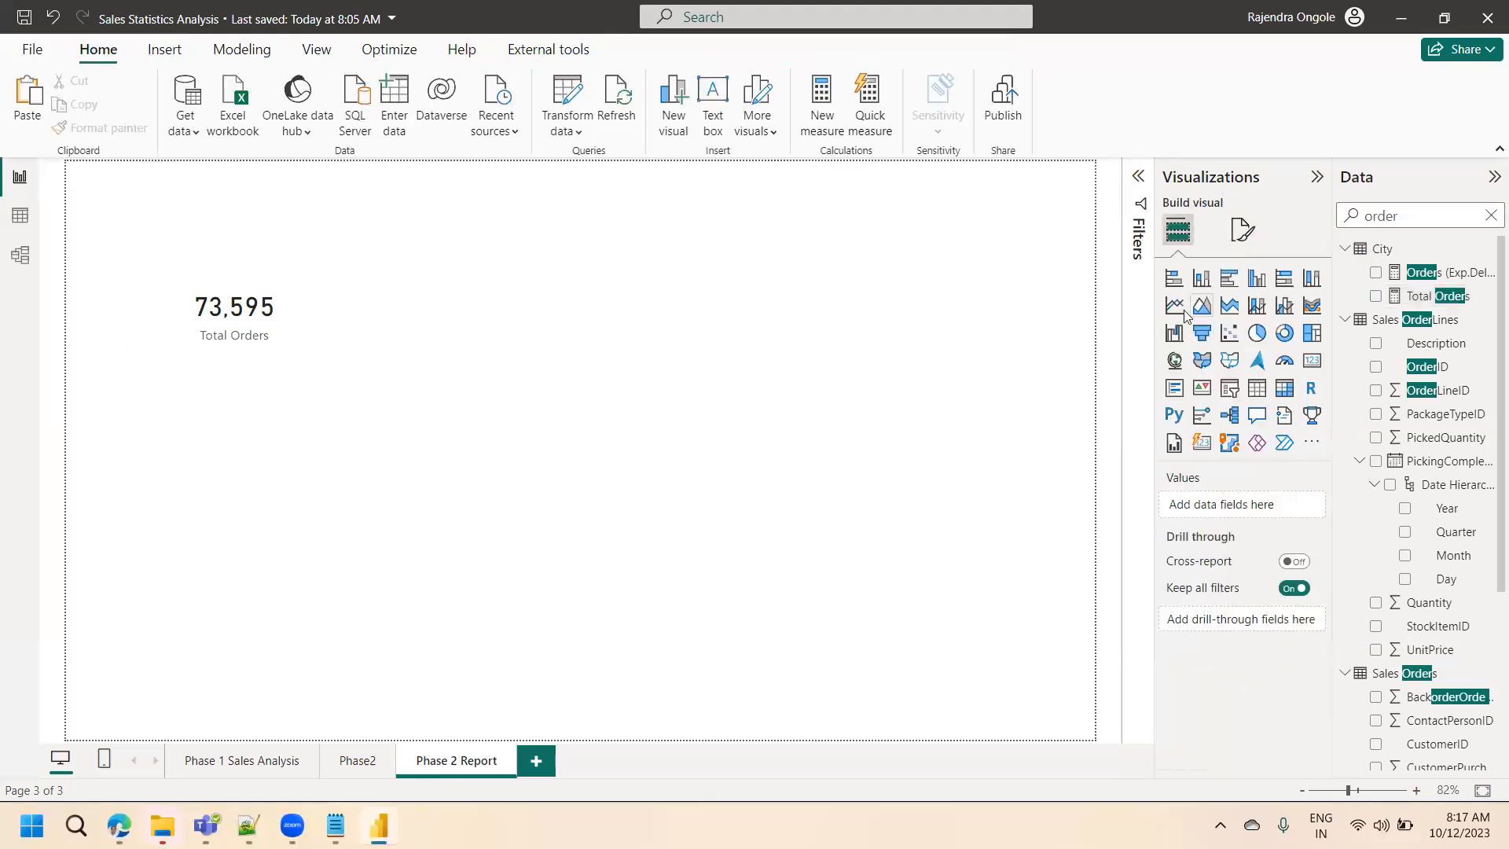
{"action": "left_click", "coordinate": [1256, 305]}
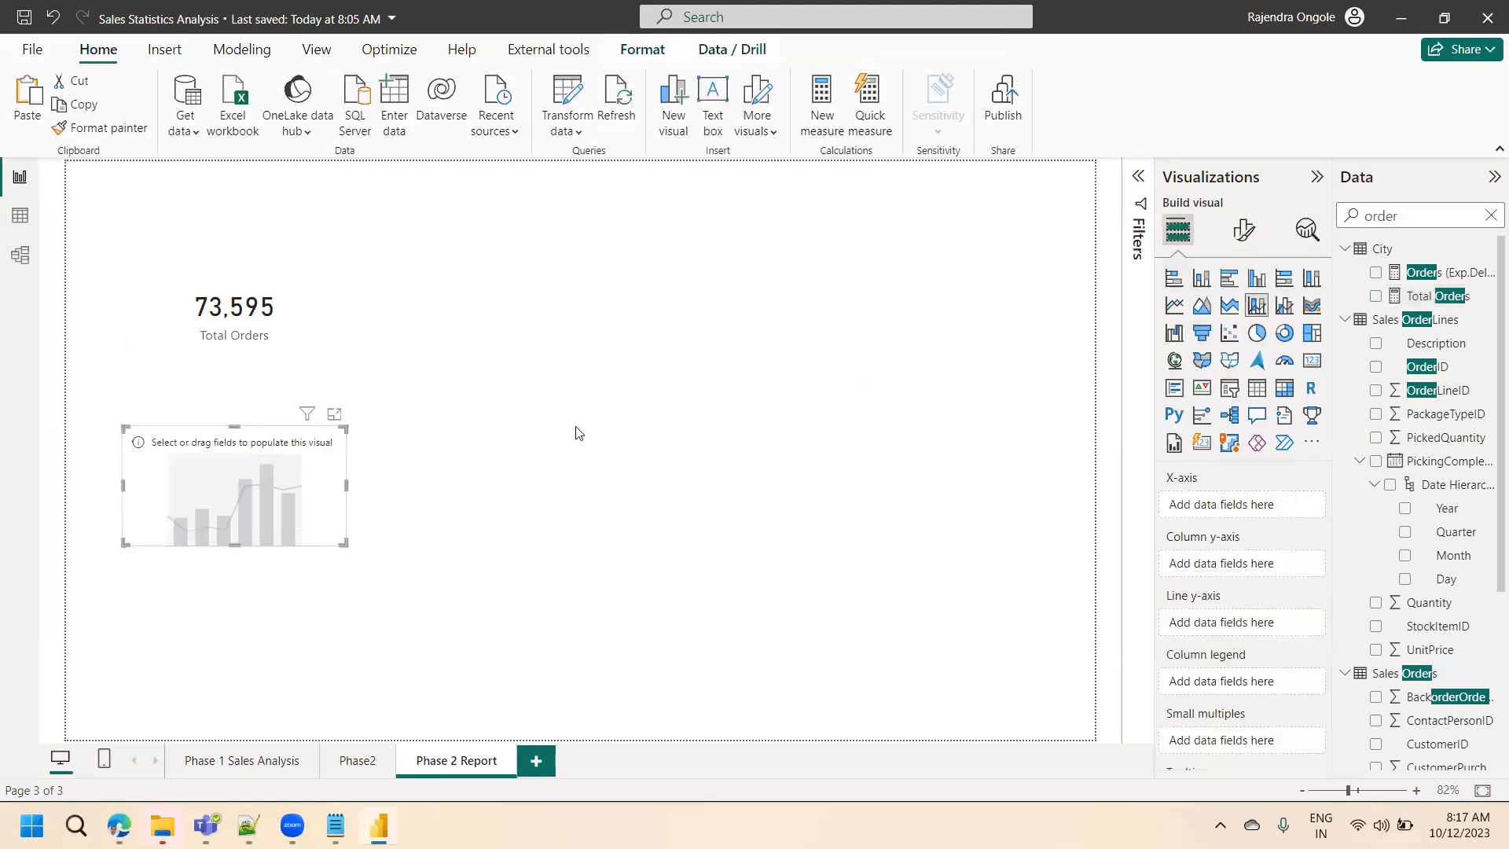
{"action": "left_click_drag", "start_coordinate": [142, 448], "coordinate": [103, 413]}
{"action": "left_click_drag", "start_coordinate": [306, 508], "coordinate": [665, 737]}
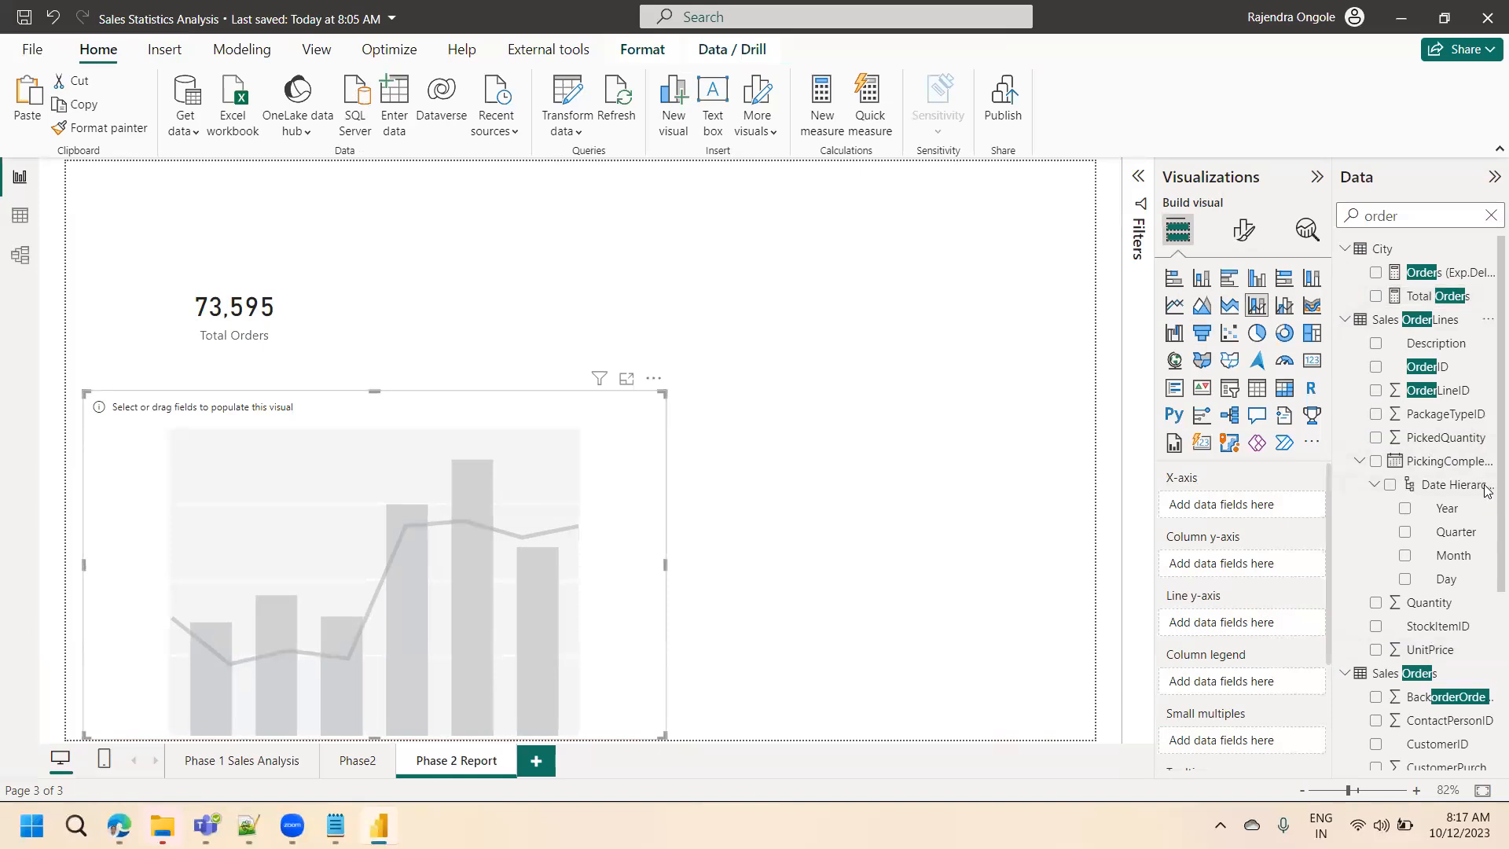
- Clear the field search and plot Total Orders as columns against the Date field from Date_M2 in the new chart
{"action": "scroll", "coordinate": [1489, 617], "scroll_direction": "down", "scroll_amount": 3}
{"action": "double_click", "coordinate": [1380, 214]}
{"action": "key", "text": "BackSpace"}
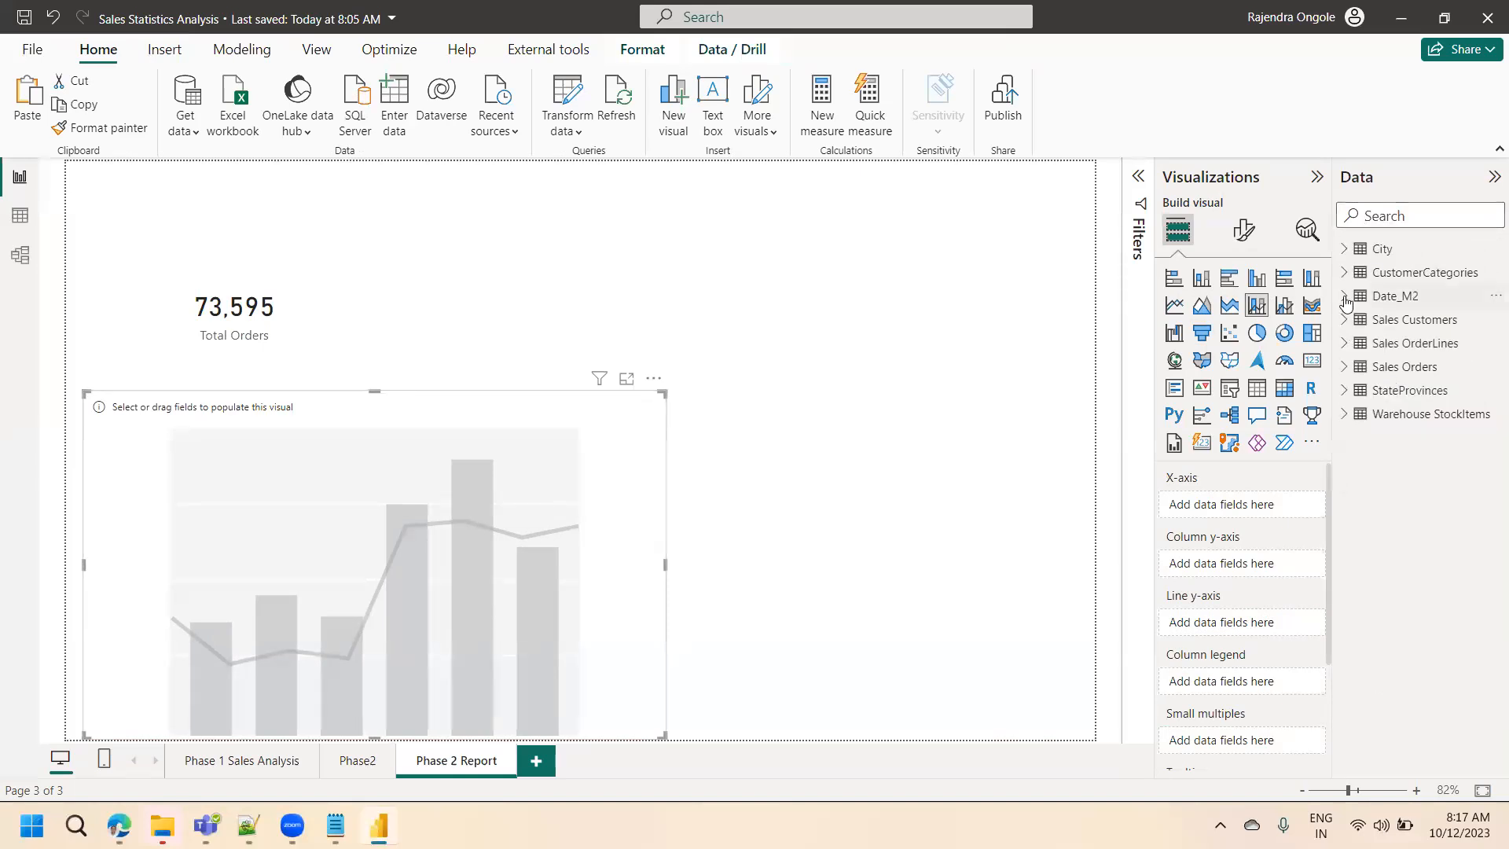
{"action": "left_click", "coordinate": [1345, 297]}
{"action": "left_click", "coordinate": [1375, 321]}
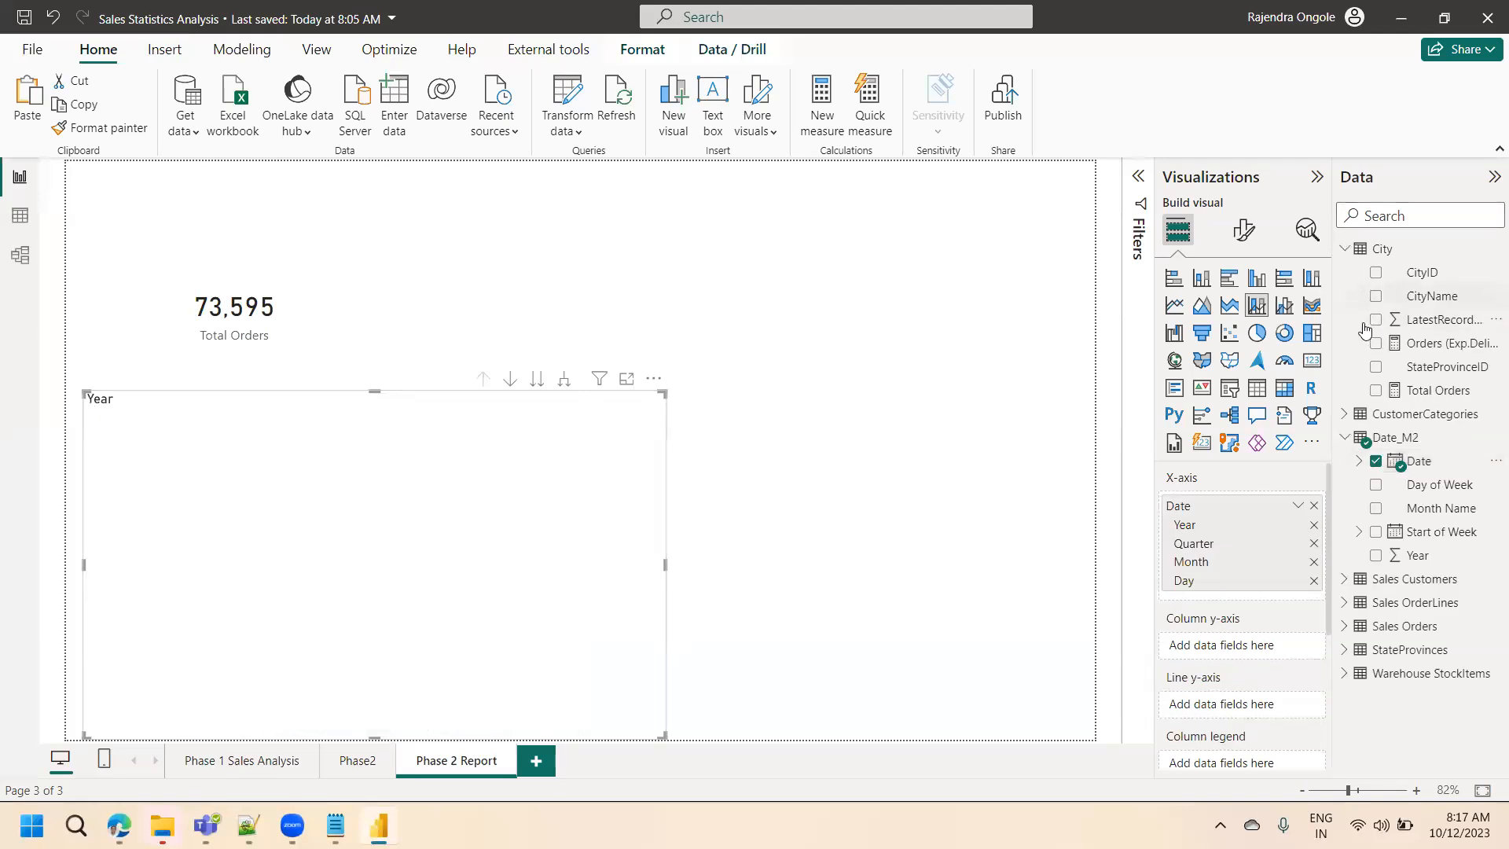
{"action": "left_click", "coordinate": [1375, 390]}
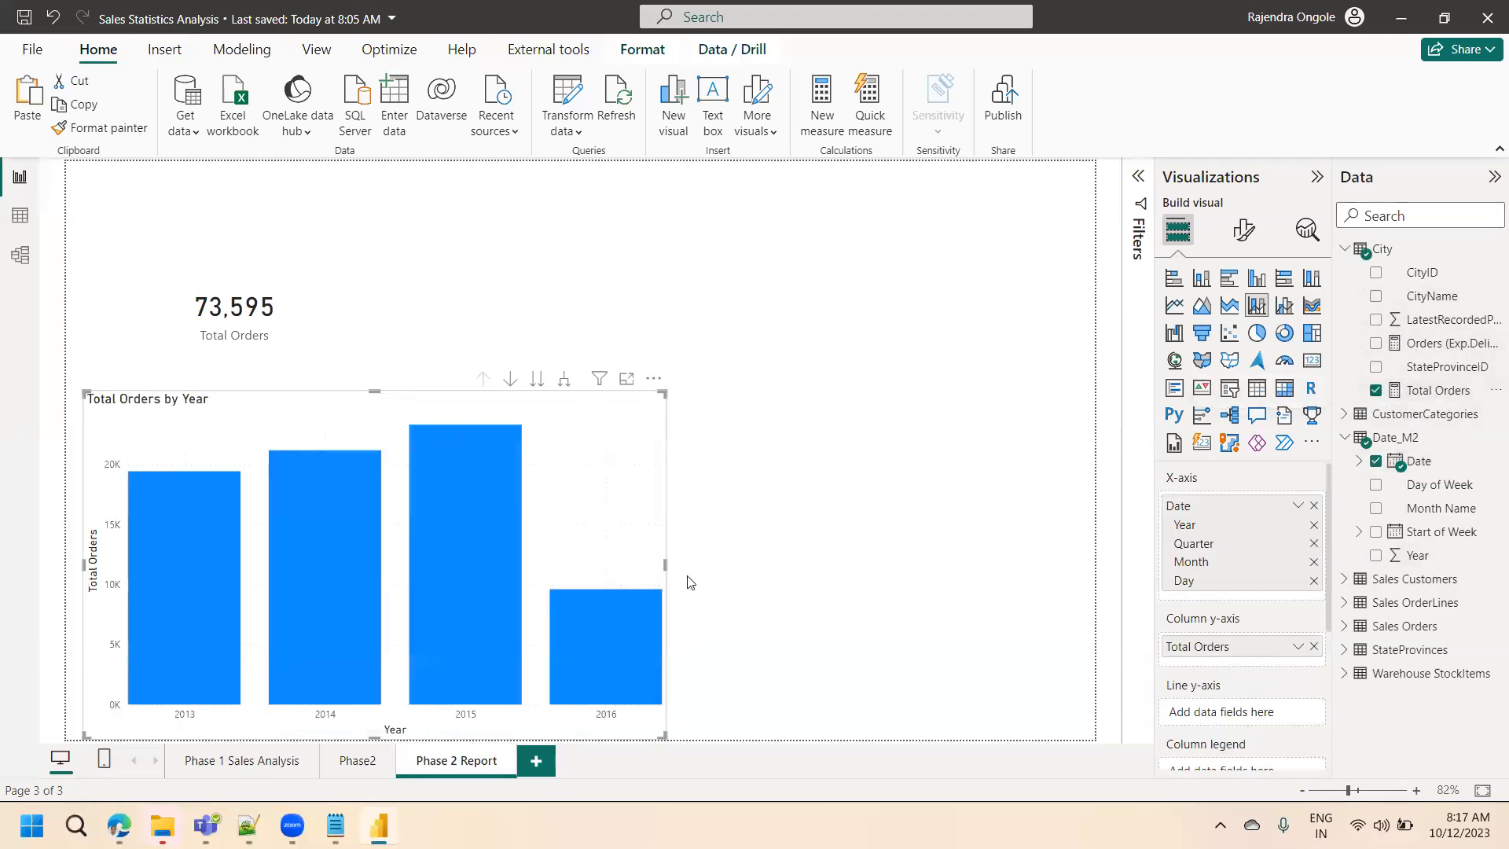
- Widen the Total Orders by Year chart to about two thirds of the page and lower its upper edge slightly
{"action": "left_click_drag", "start_coordinate": [666, 565], "coordinate": [789, 564]}
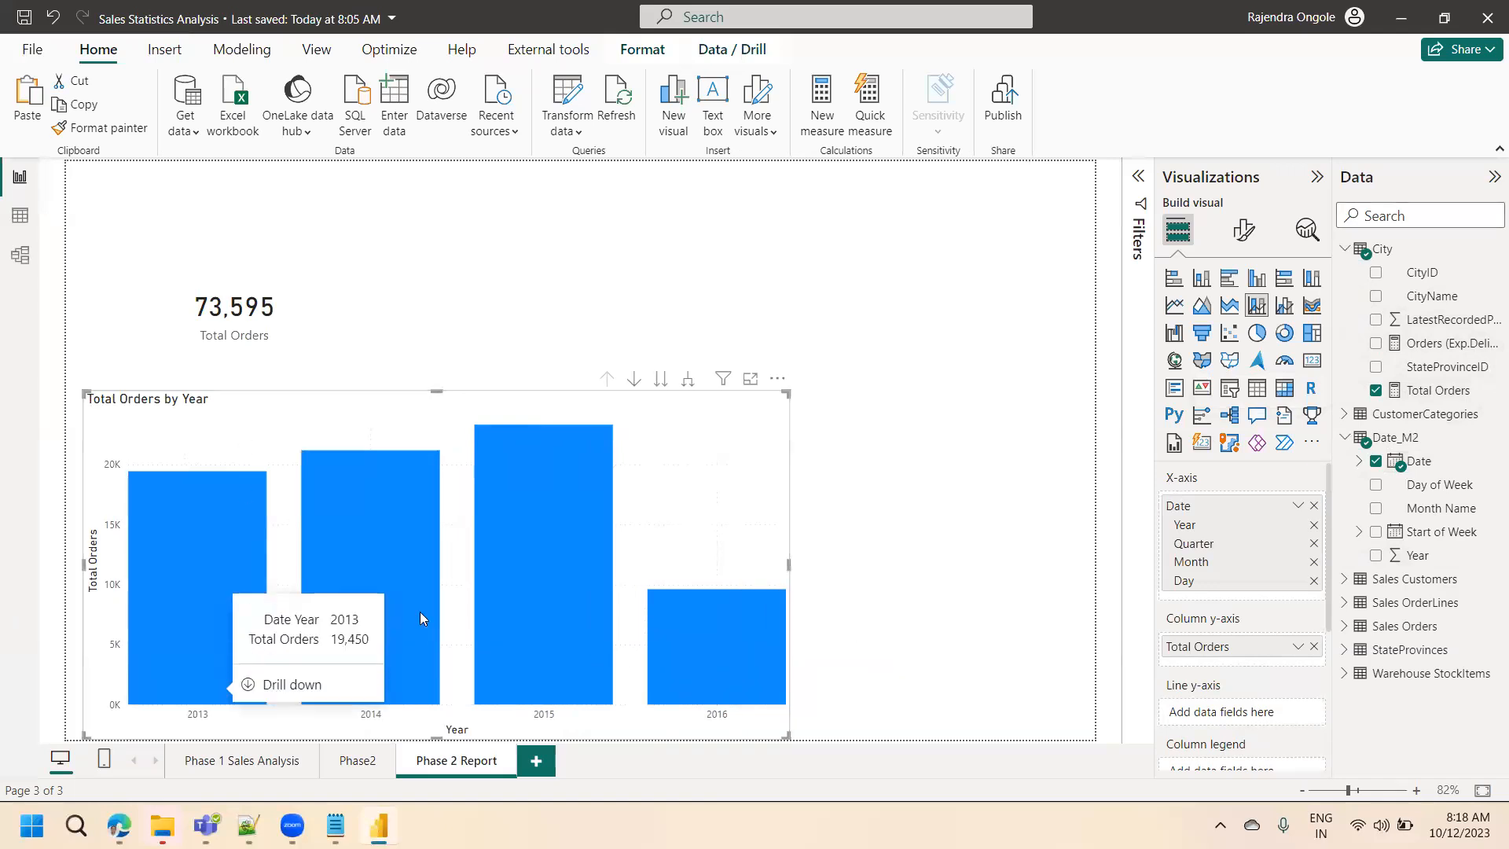
{"action": "mouse_move", "coordinate": [693, 660]}
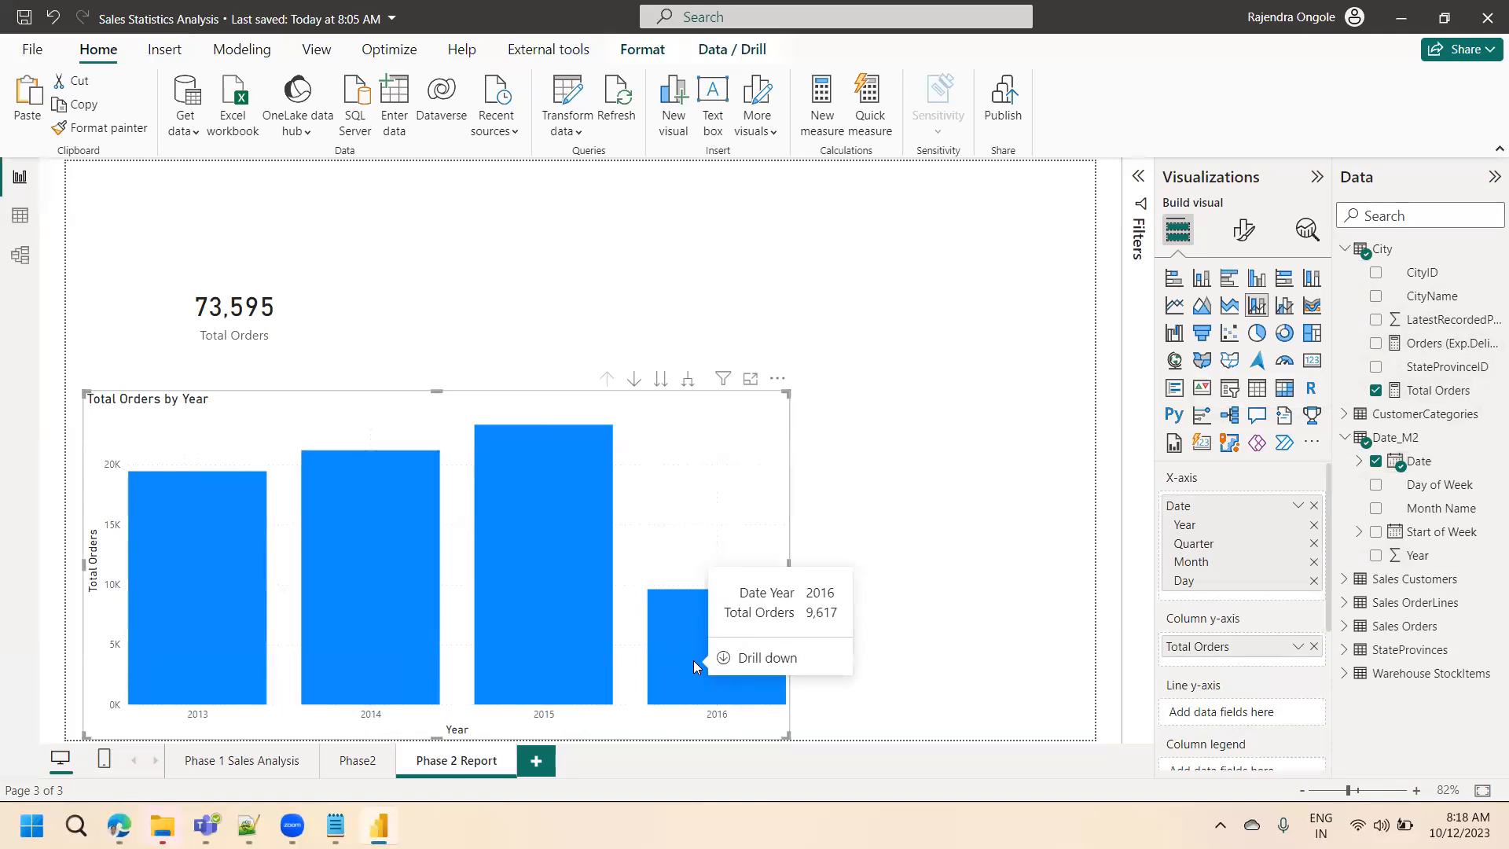
{"action": "left_click_drag", "start_coordinate": [439, 392], "coordinate": [437, 408]}
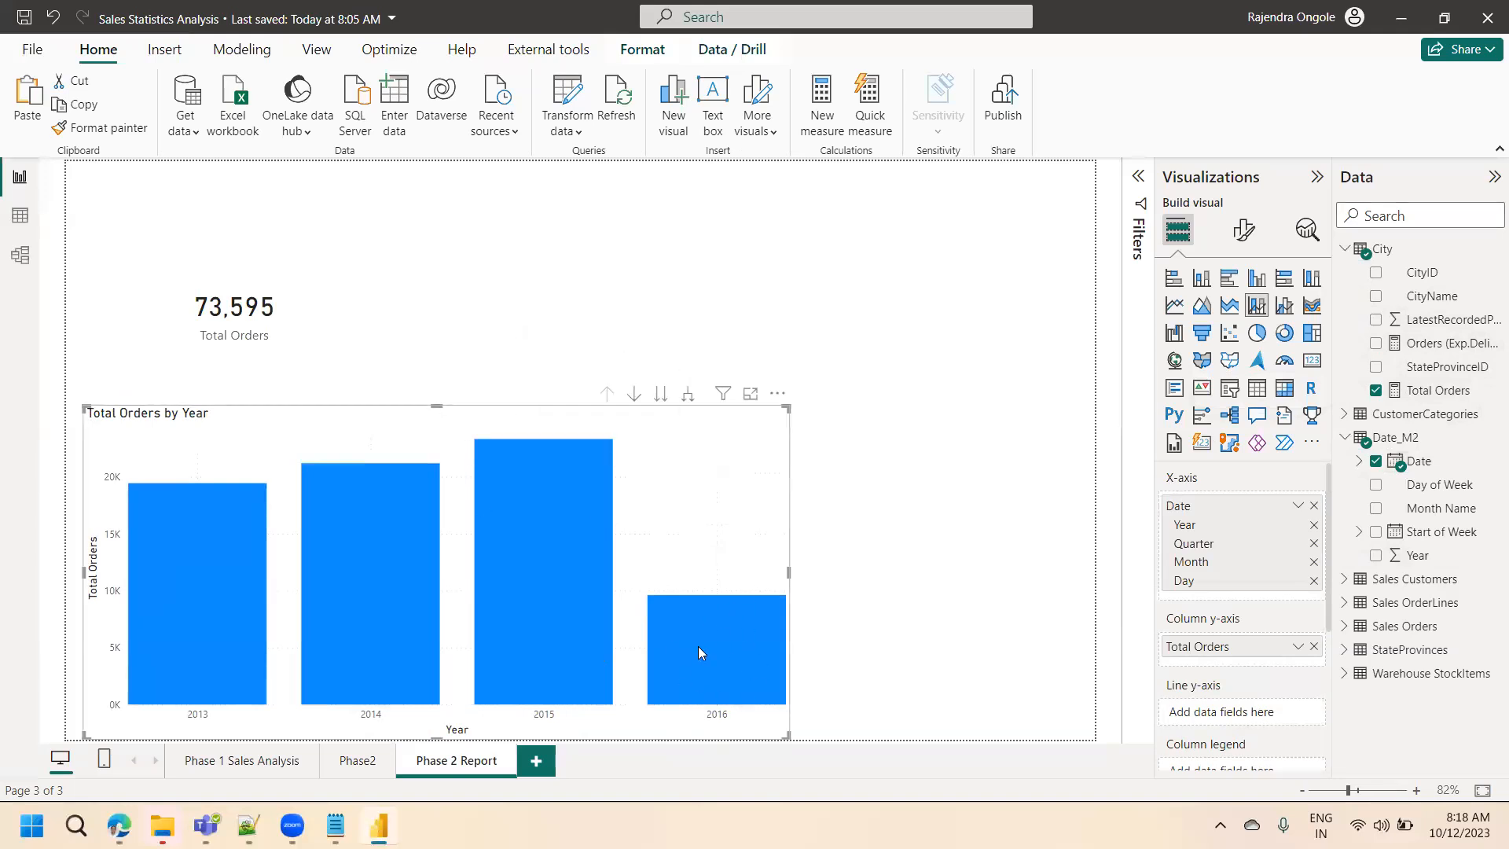
- Turn on drill-down for the chart, drill into 2016 and its Qtr 2, and return to the year level
{"action": "left_click", "coordinate": [633, 400]}
{"action": "left_click", "coordinate": [739, 657]}
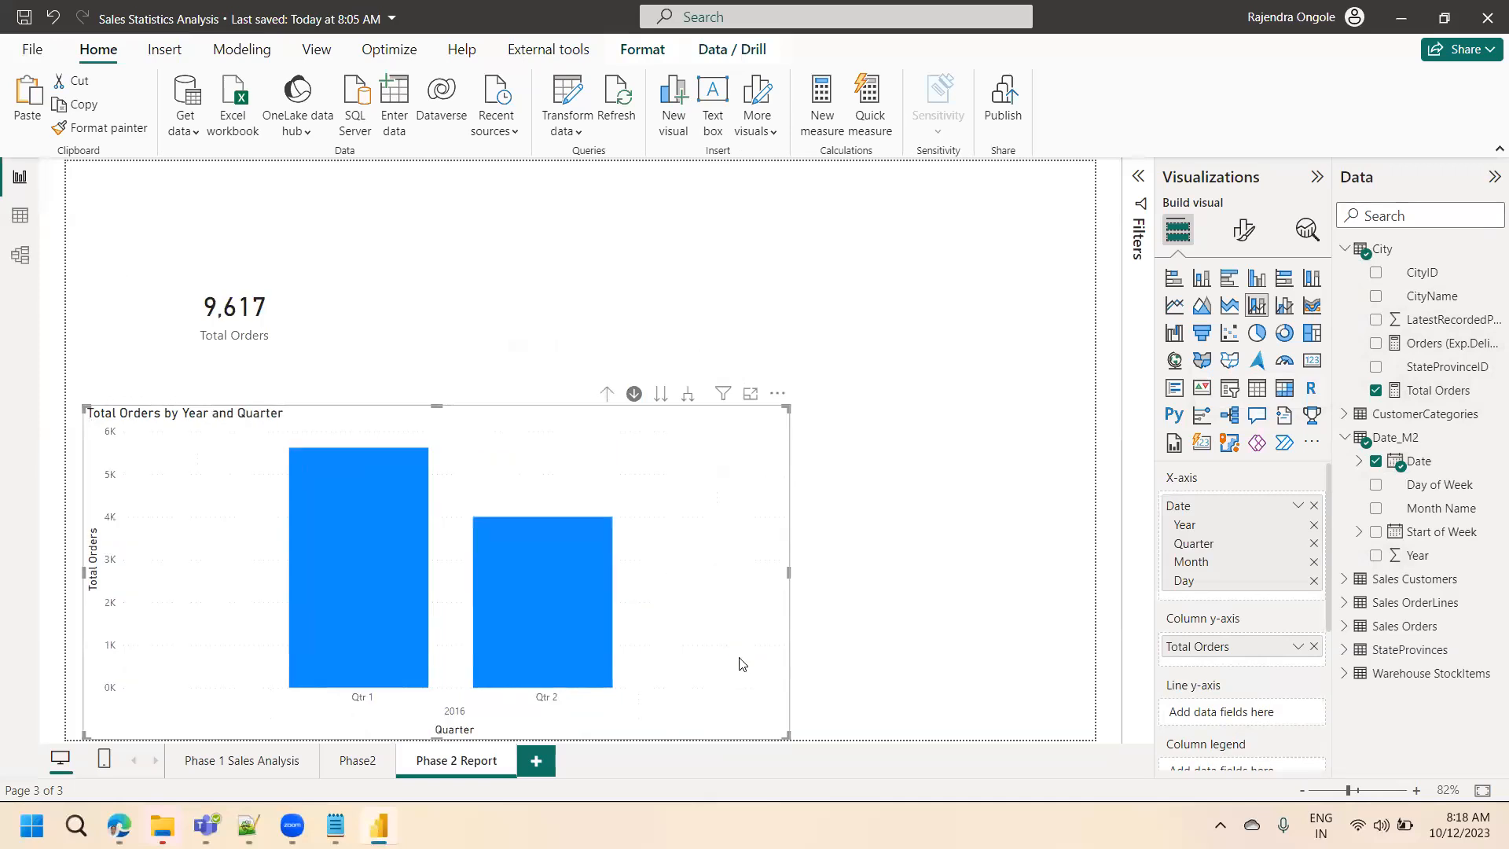
{"action": "left_click", "coordinate": [541, 662]}
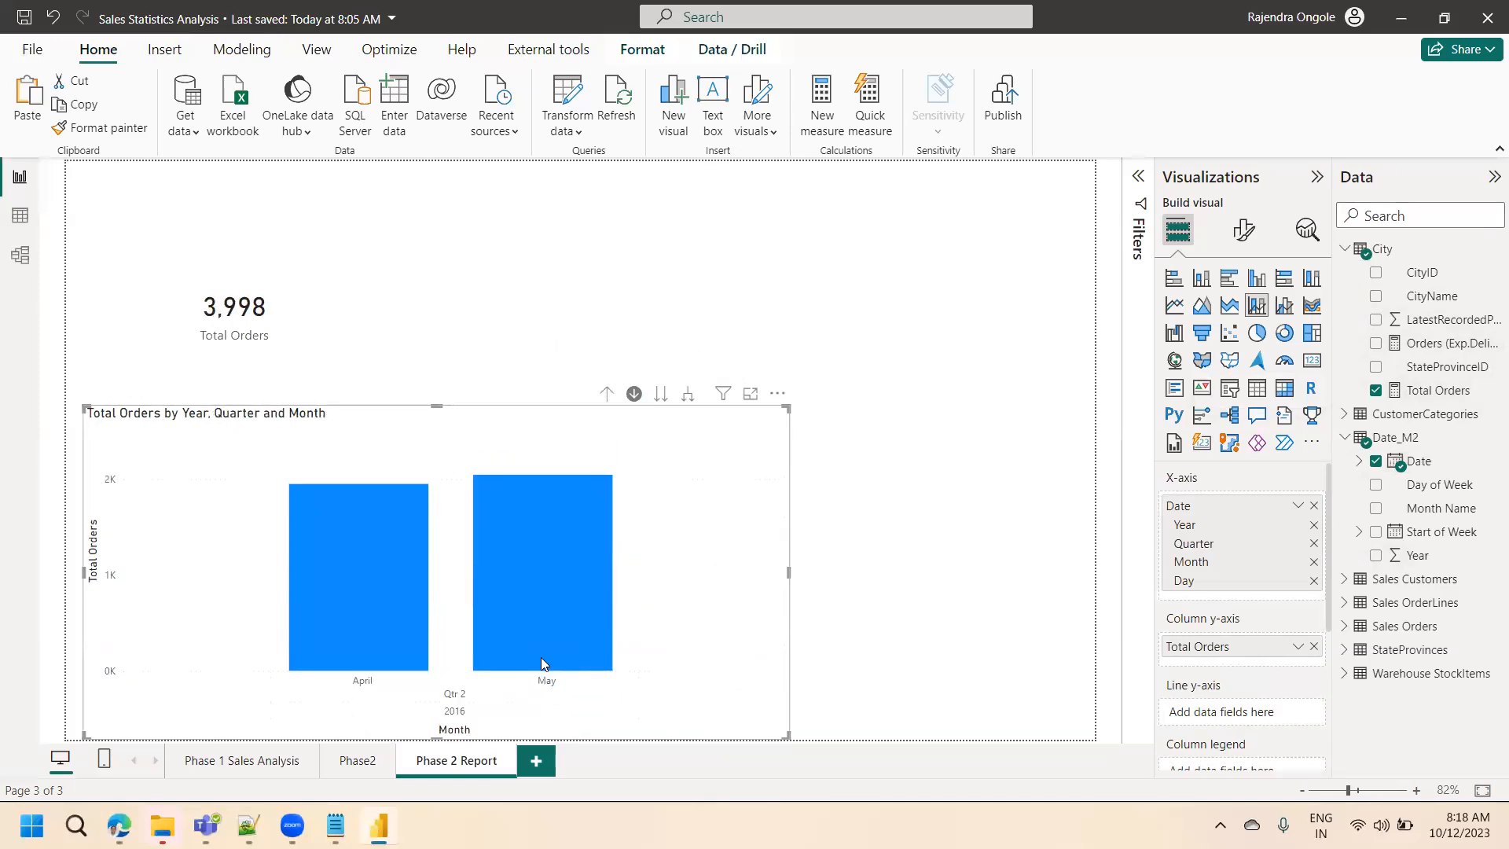
{"action": "left_click", "coordinate": [607, 394]}
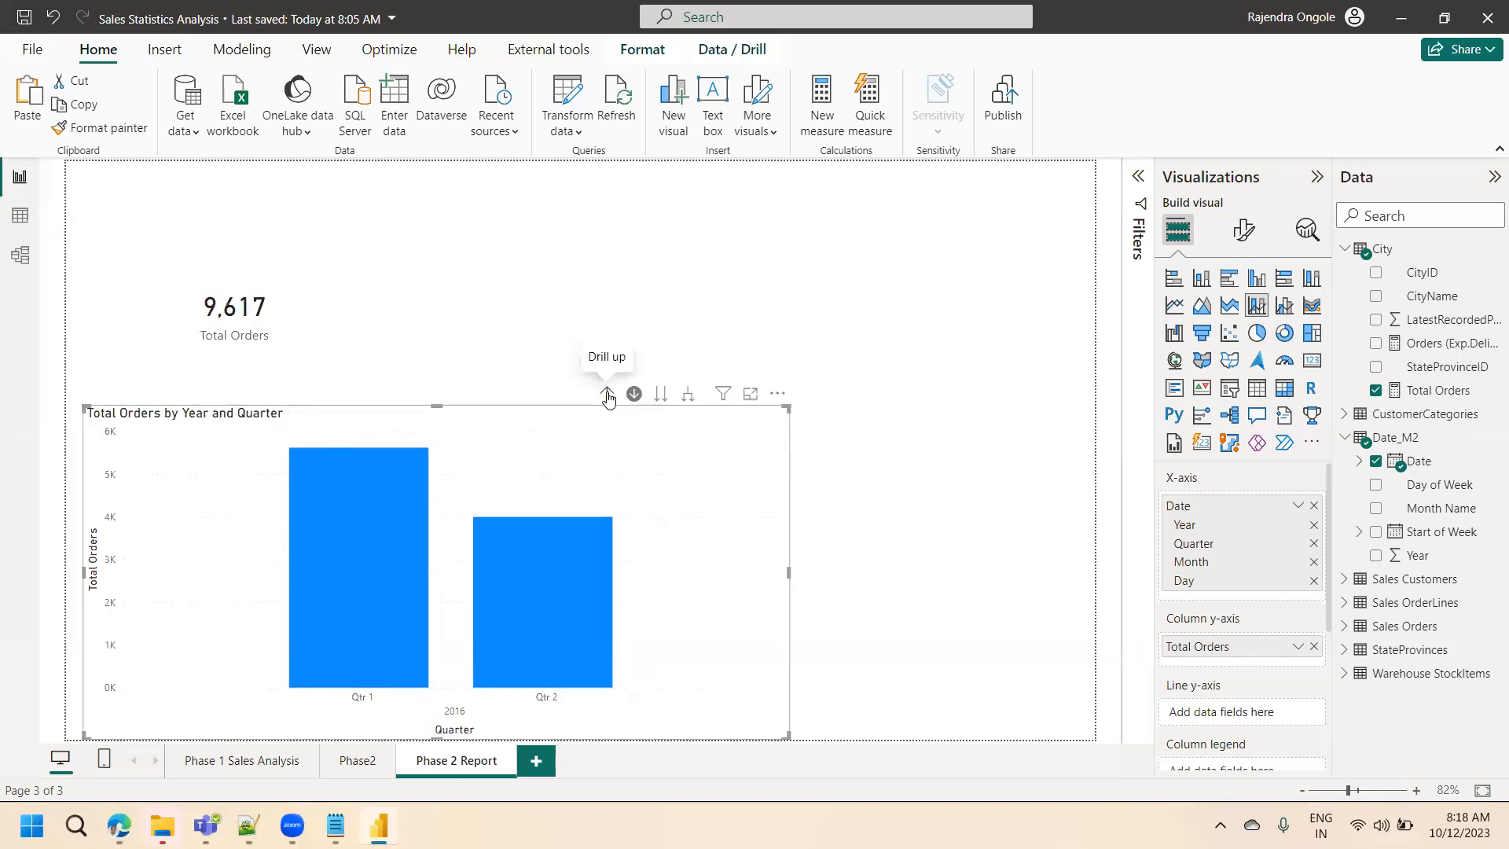
{"action": "left_click", "coordinate": [607, 395]}
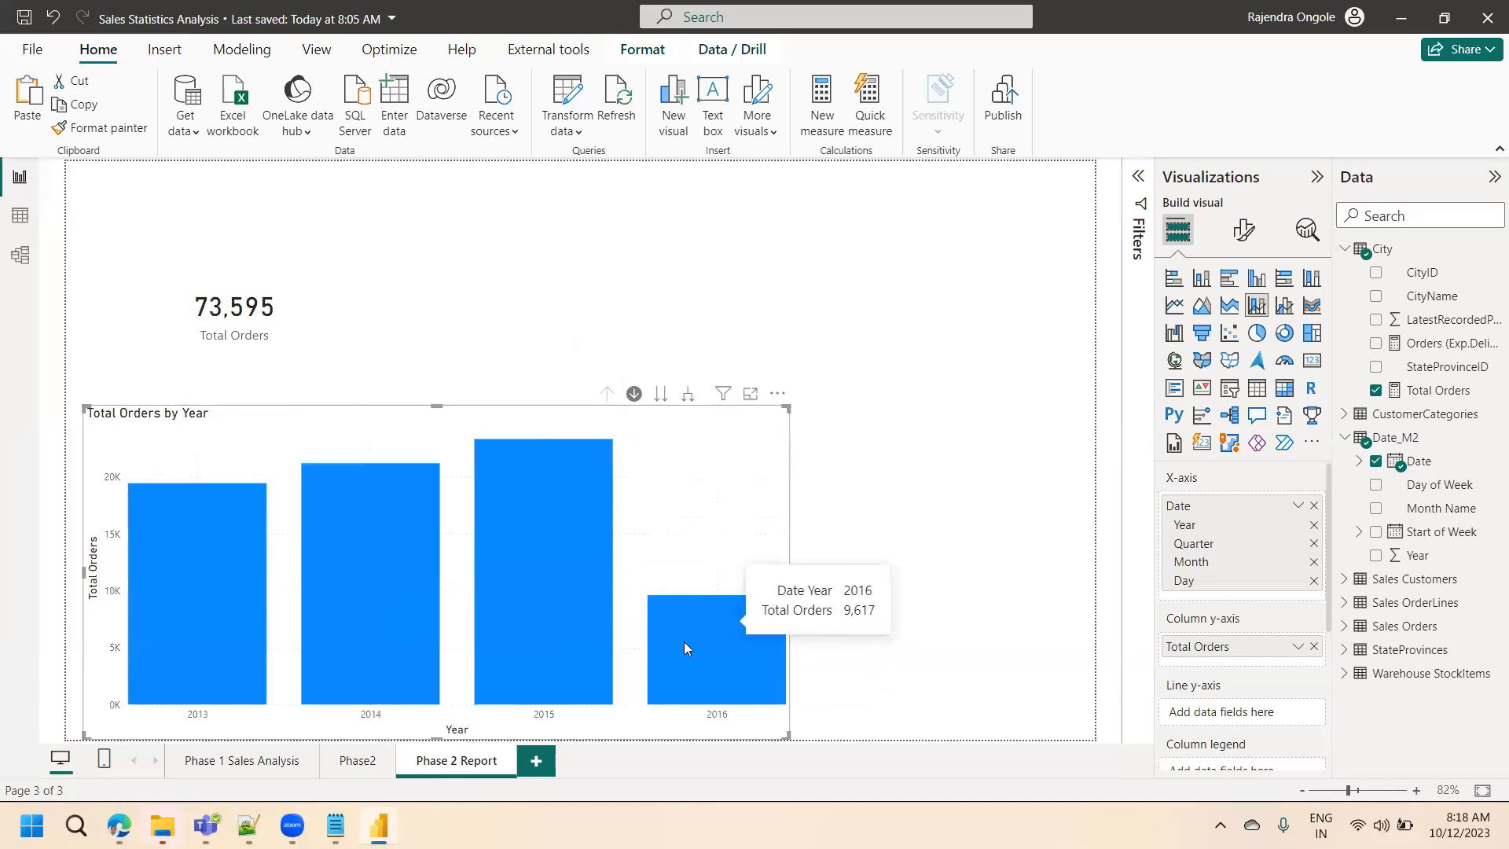
{"action": "mouse_move", "coordinate": [726, 657]}
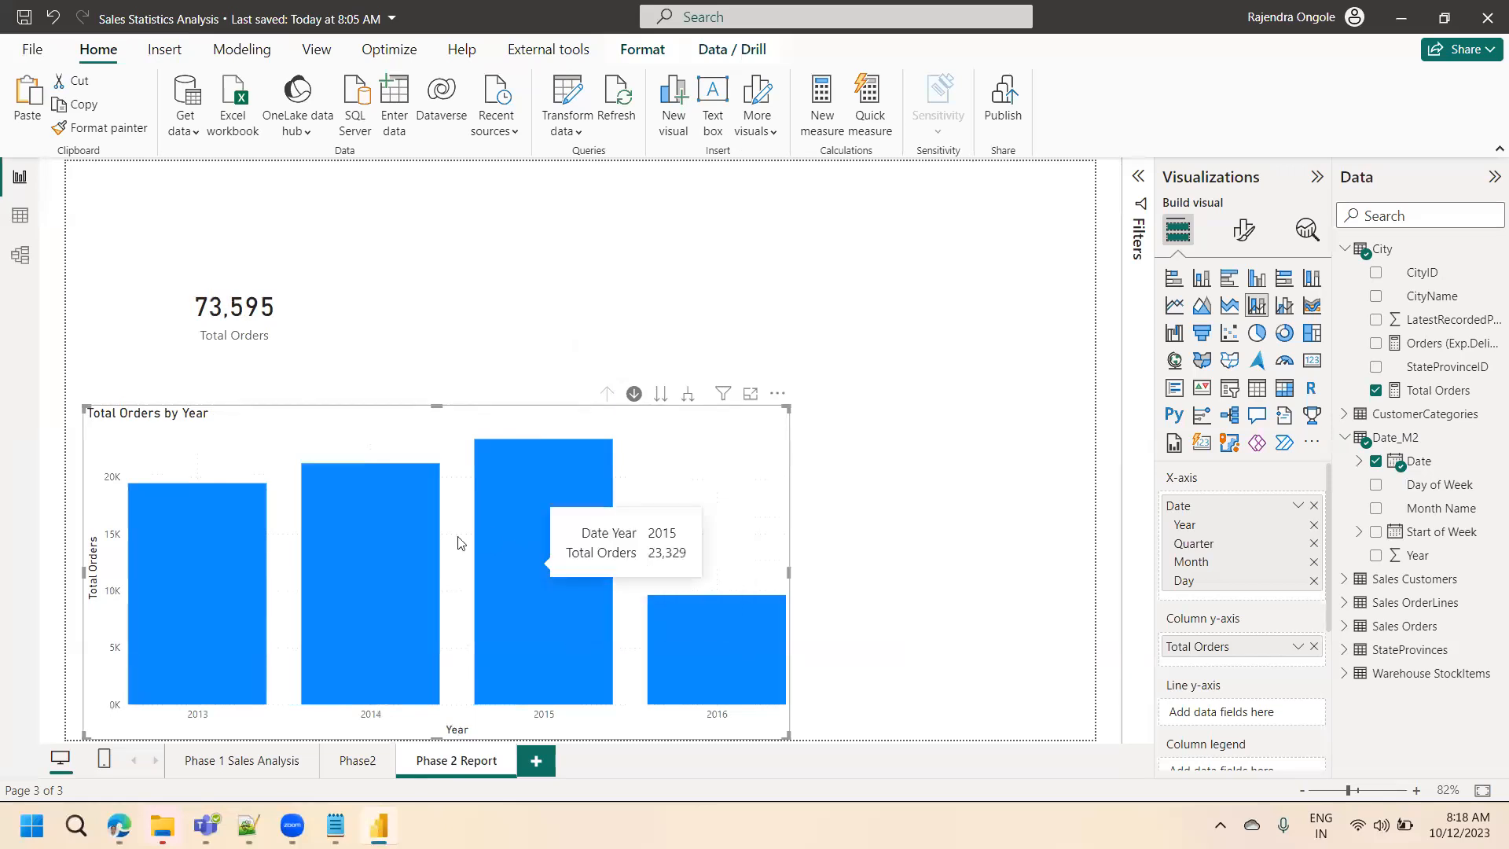
{"action": "mouse_move", "coordinate": [365, 630]}
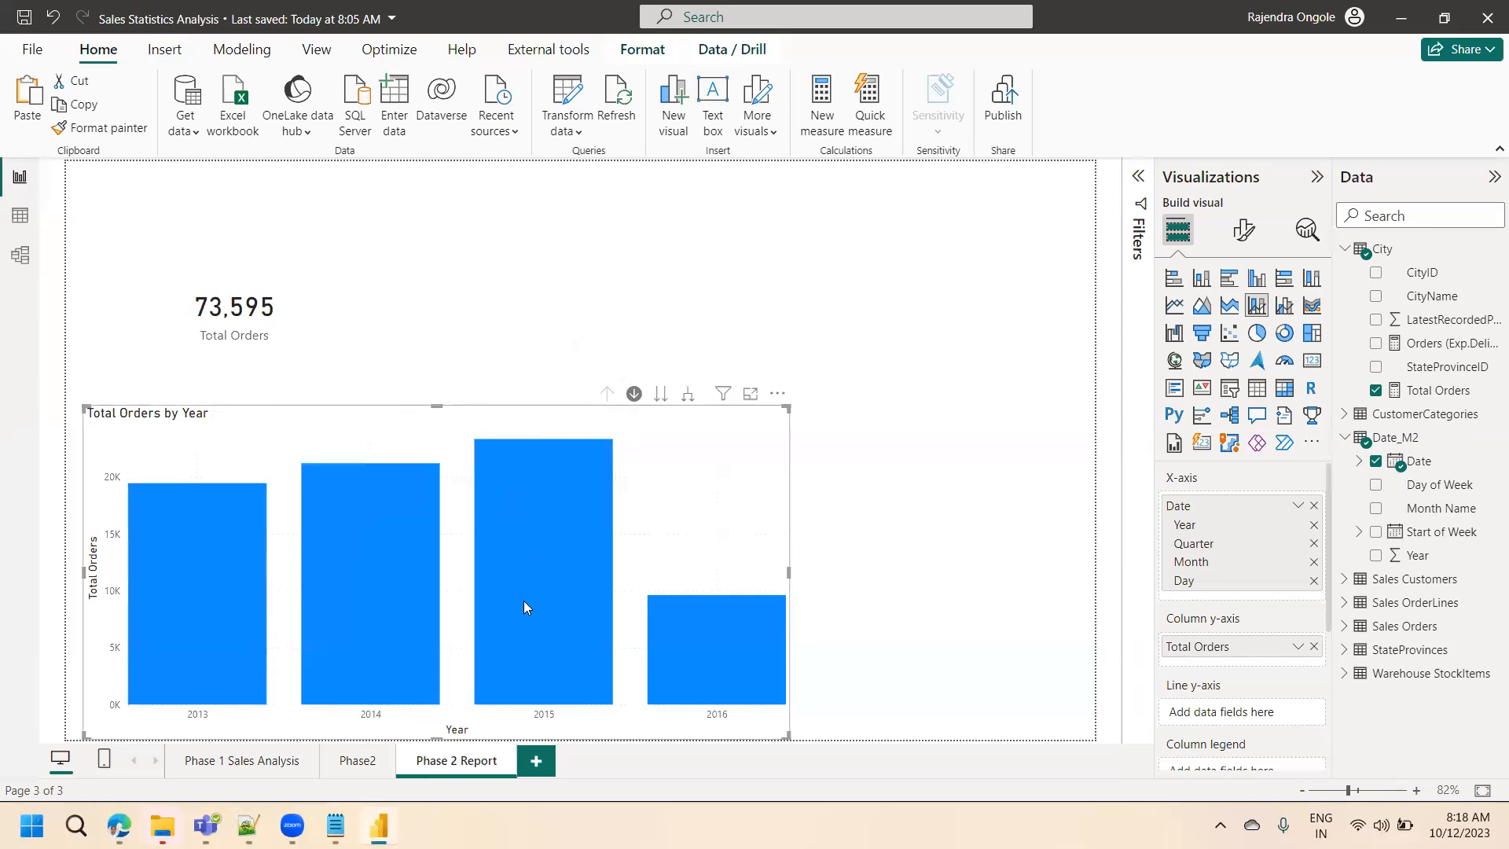
{"action": "mouse_move", "coordinate": [524, 602]}
{"action": "mouse_move", "coordinate": [564, 642]}
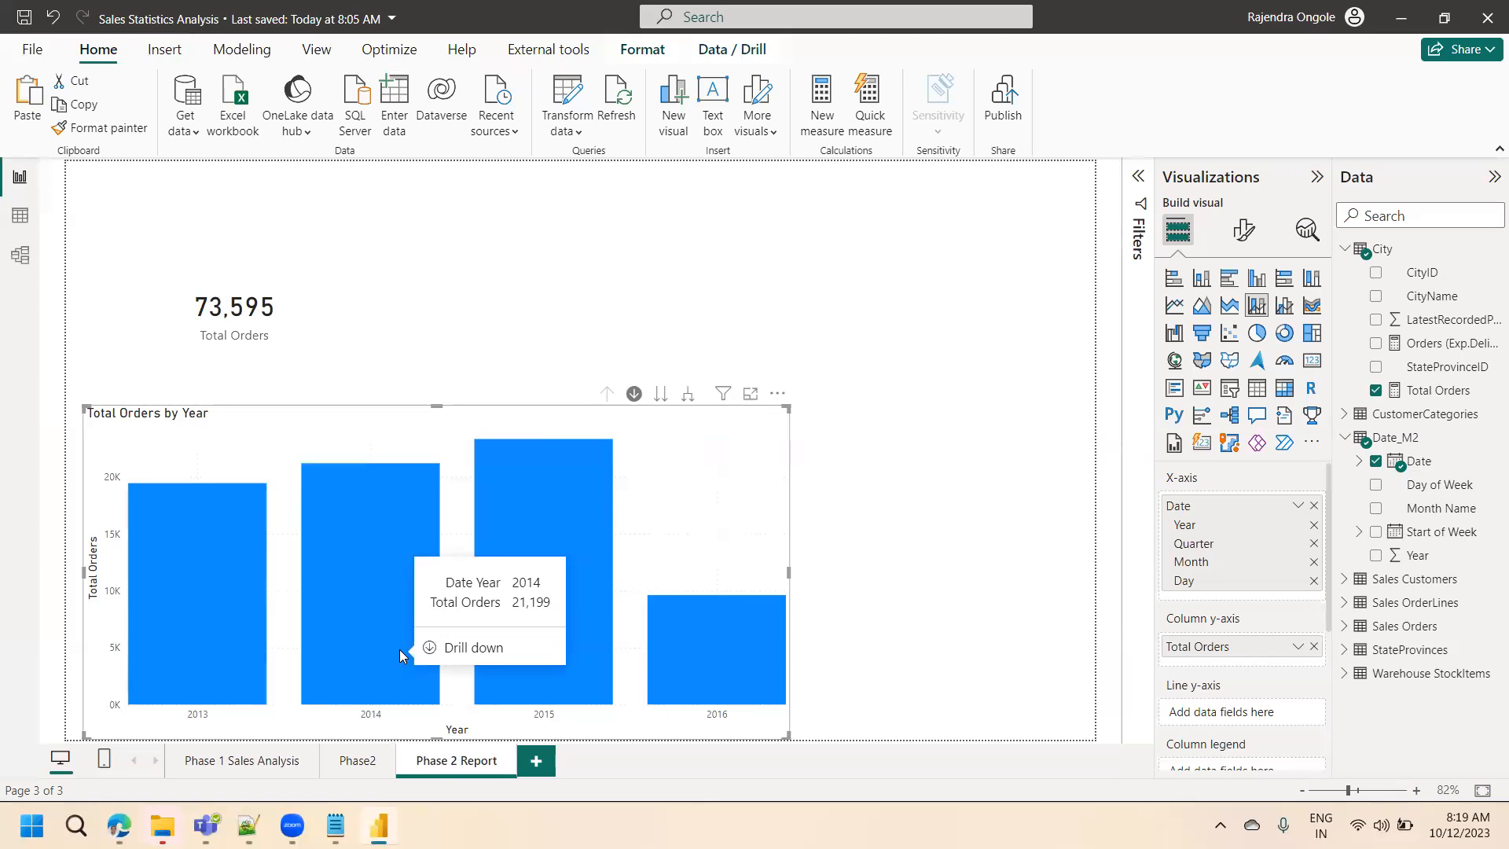
- Move the Total Orders card up slightly, try Orders (Exp.Delivery Date) as its field, and restore Total Orders
{"action": "left_click", "coordinate": [252, 313]}
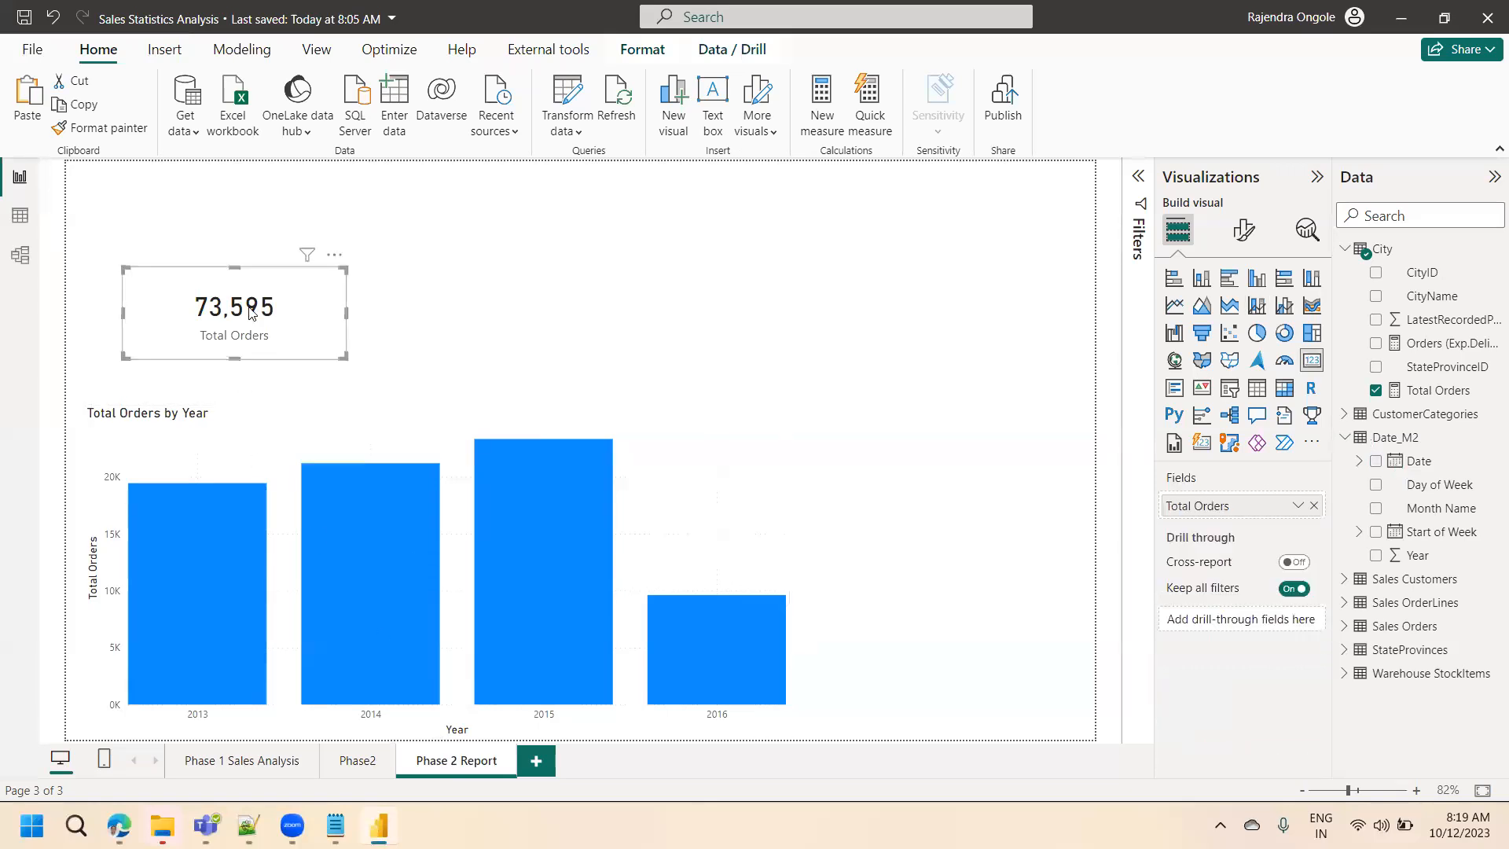
{"action": "left_click_drag", "start_coordinate": [251, 313], "coordinate": [251, 279]}
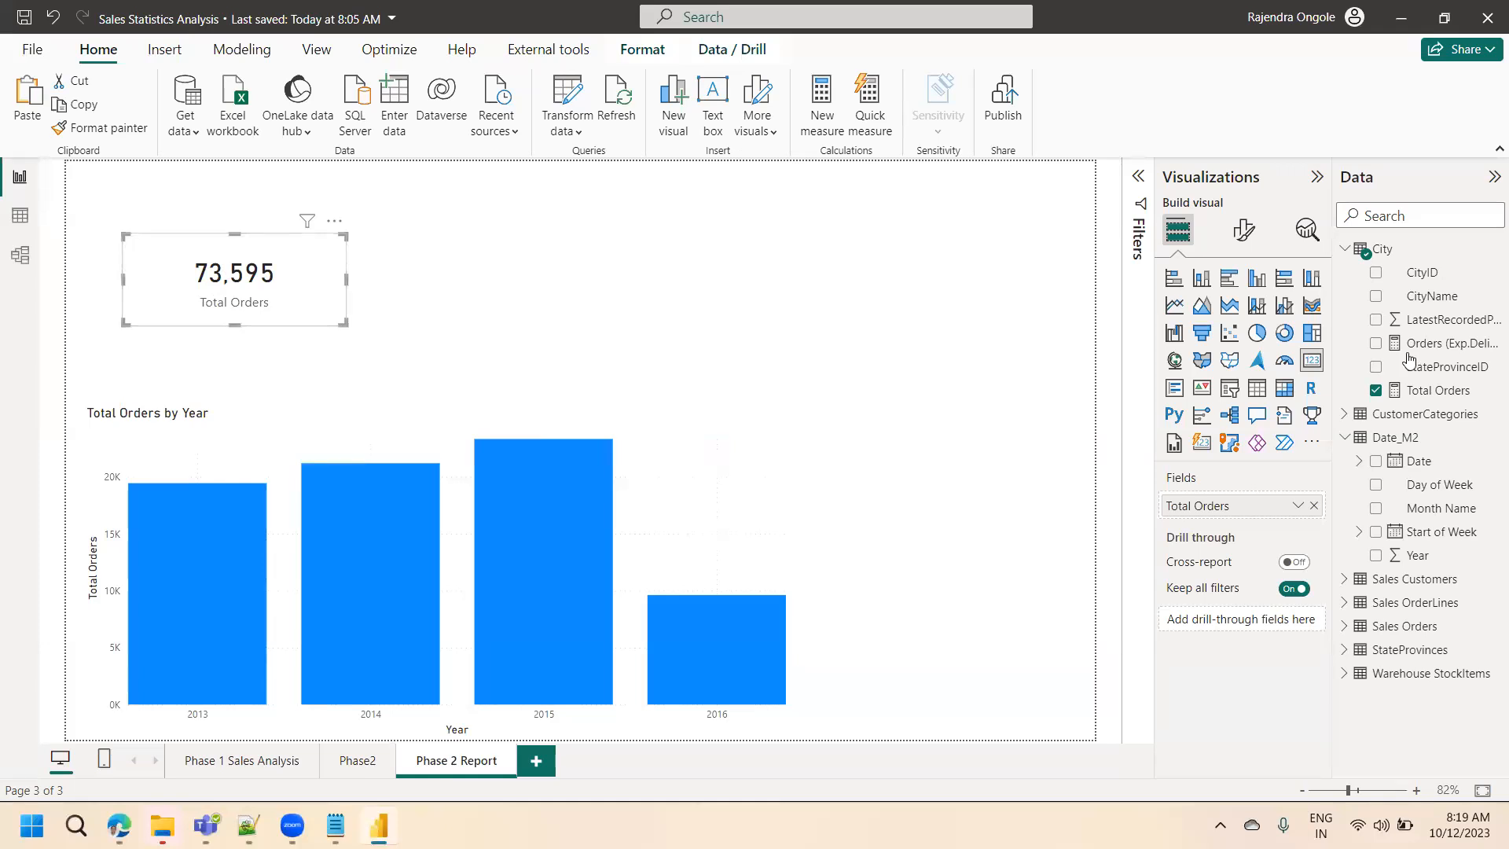
{"action": "left_click_drag", "start_coordinate": [1427, 352], "coordinate": [1242, 515]}
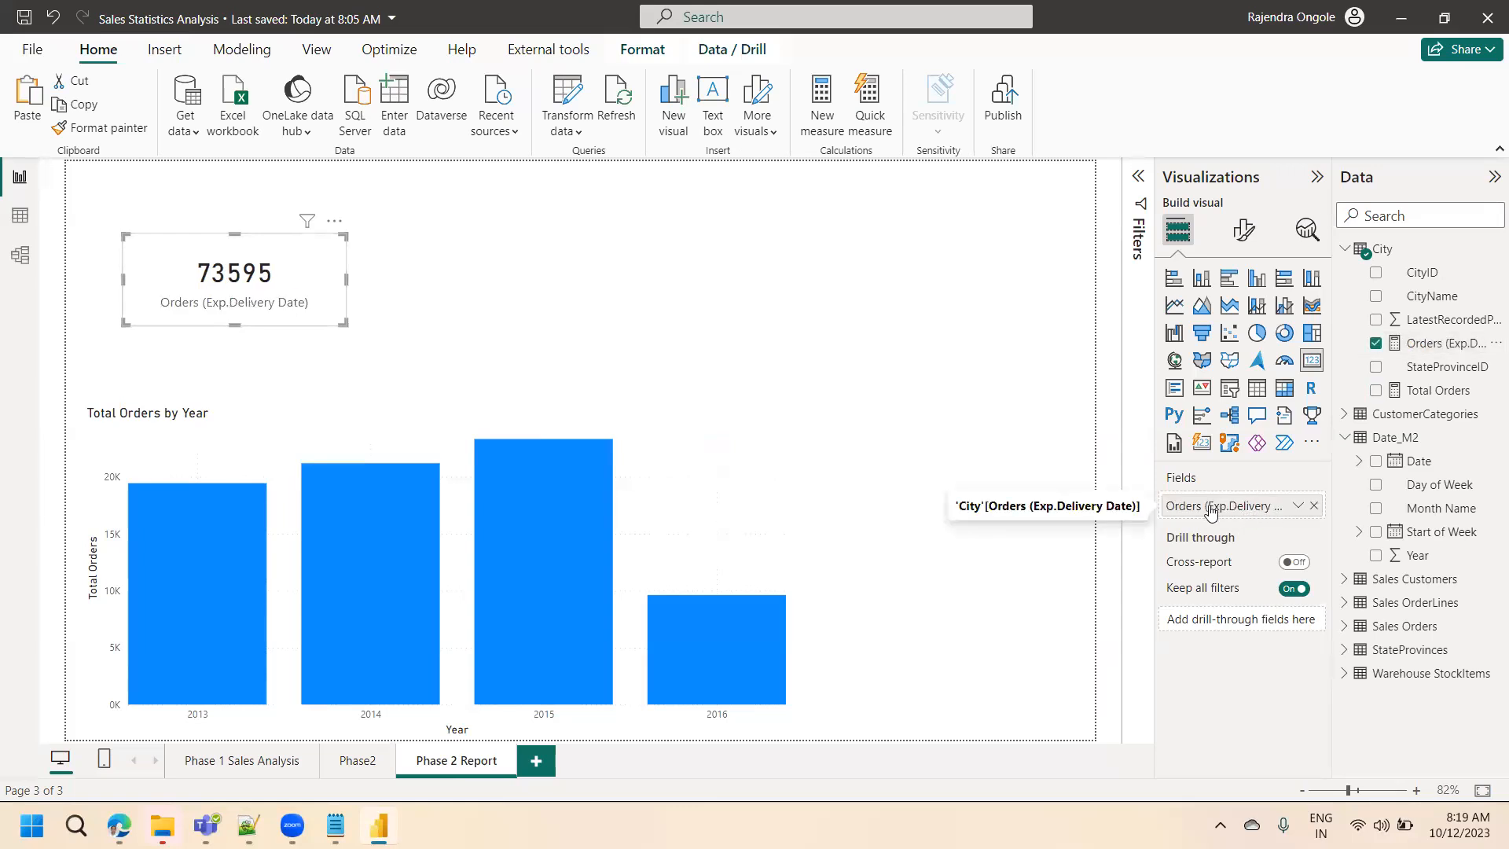
{"action": "left_click_drag", "start_coordinate": [1429, 395], "coordinate": [1250, 512]}
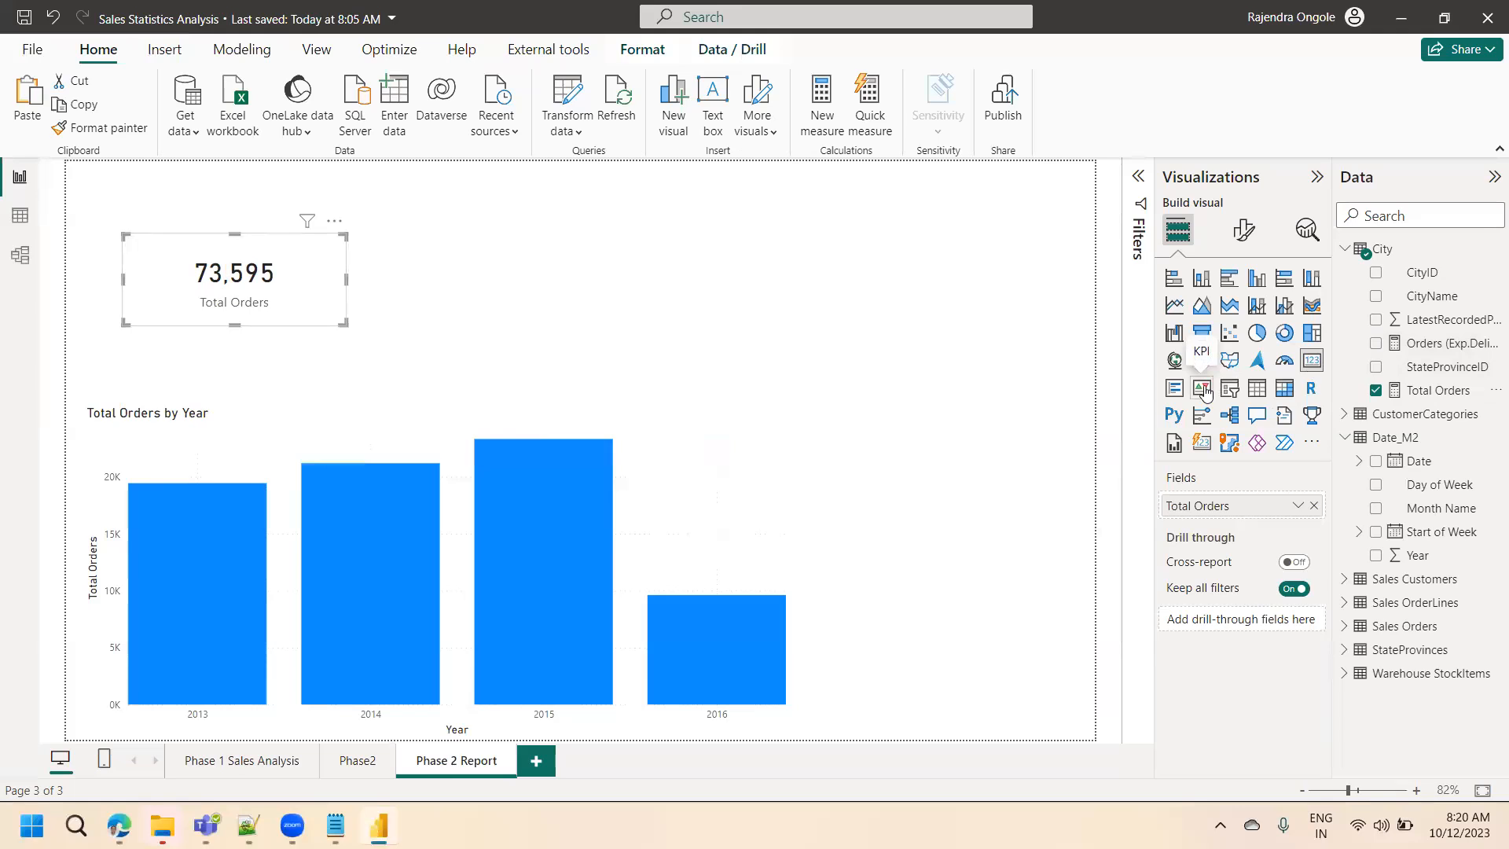
- Convert the Total Orders card to a KPI visual, nudge it down slightly, and remove its Total Orders value
{"action": "left_click", "coordinate": [1204, 389]}
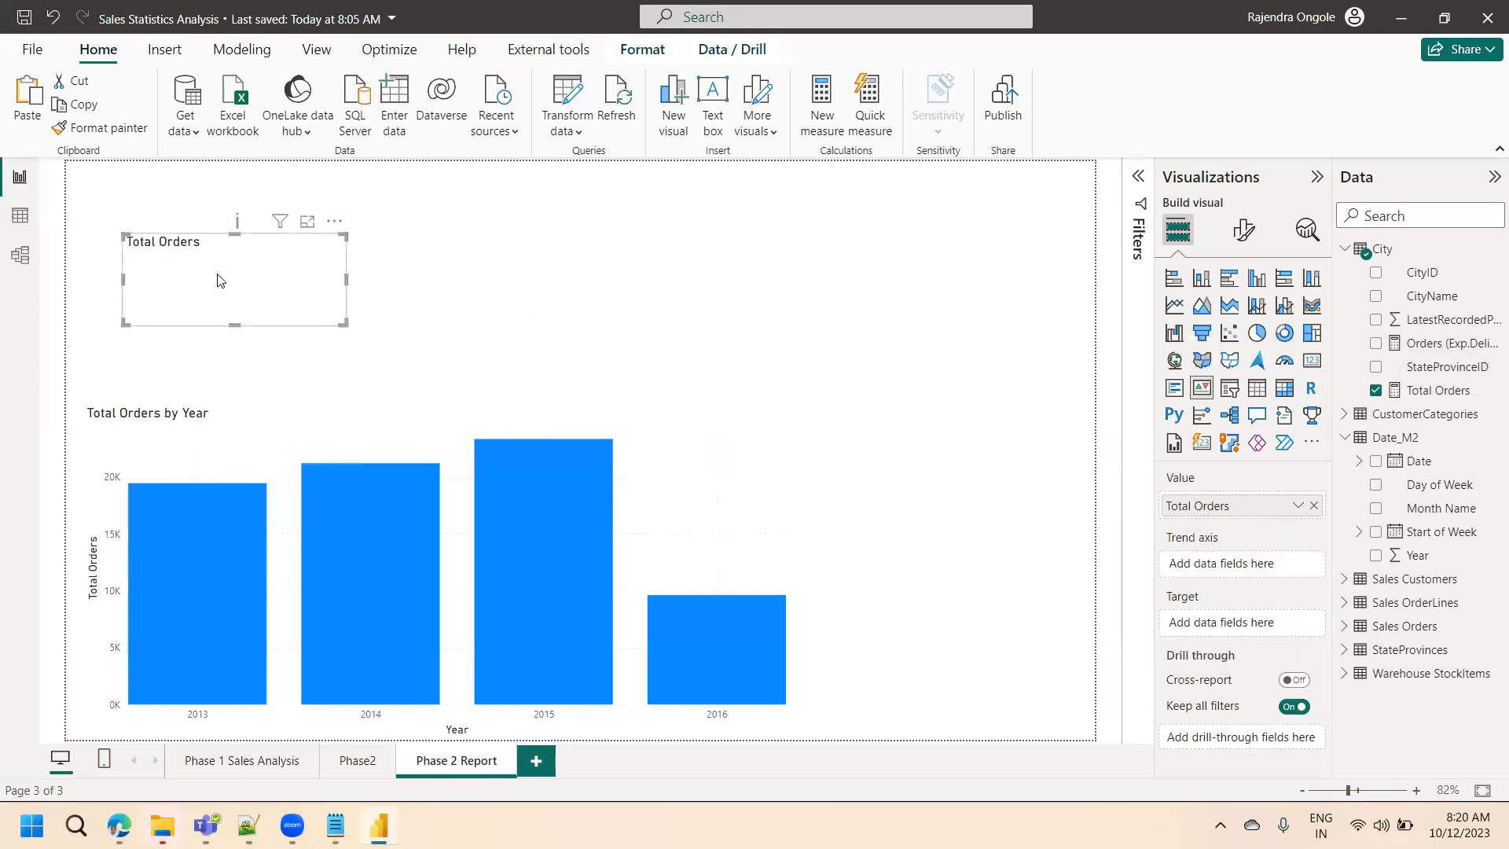
{"action": "left_click_drag", "start_coordinate": [221, 280], "coordinate": [217, 291]}
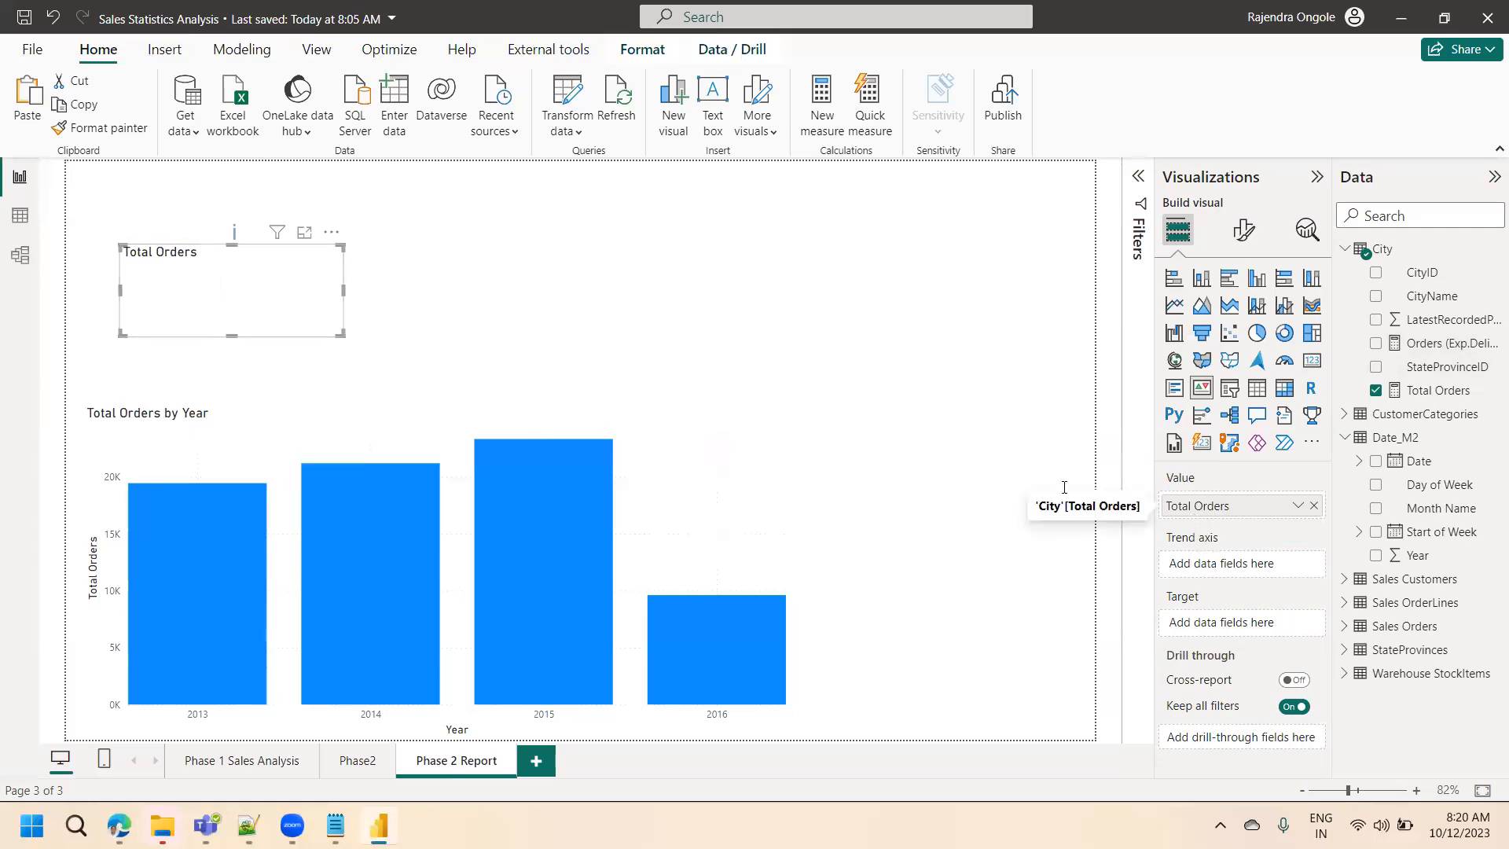
{"action": "left_click", "coordinate": [1314, 507]}
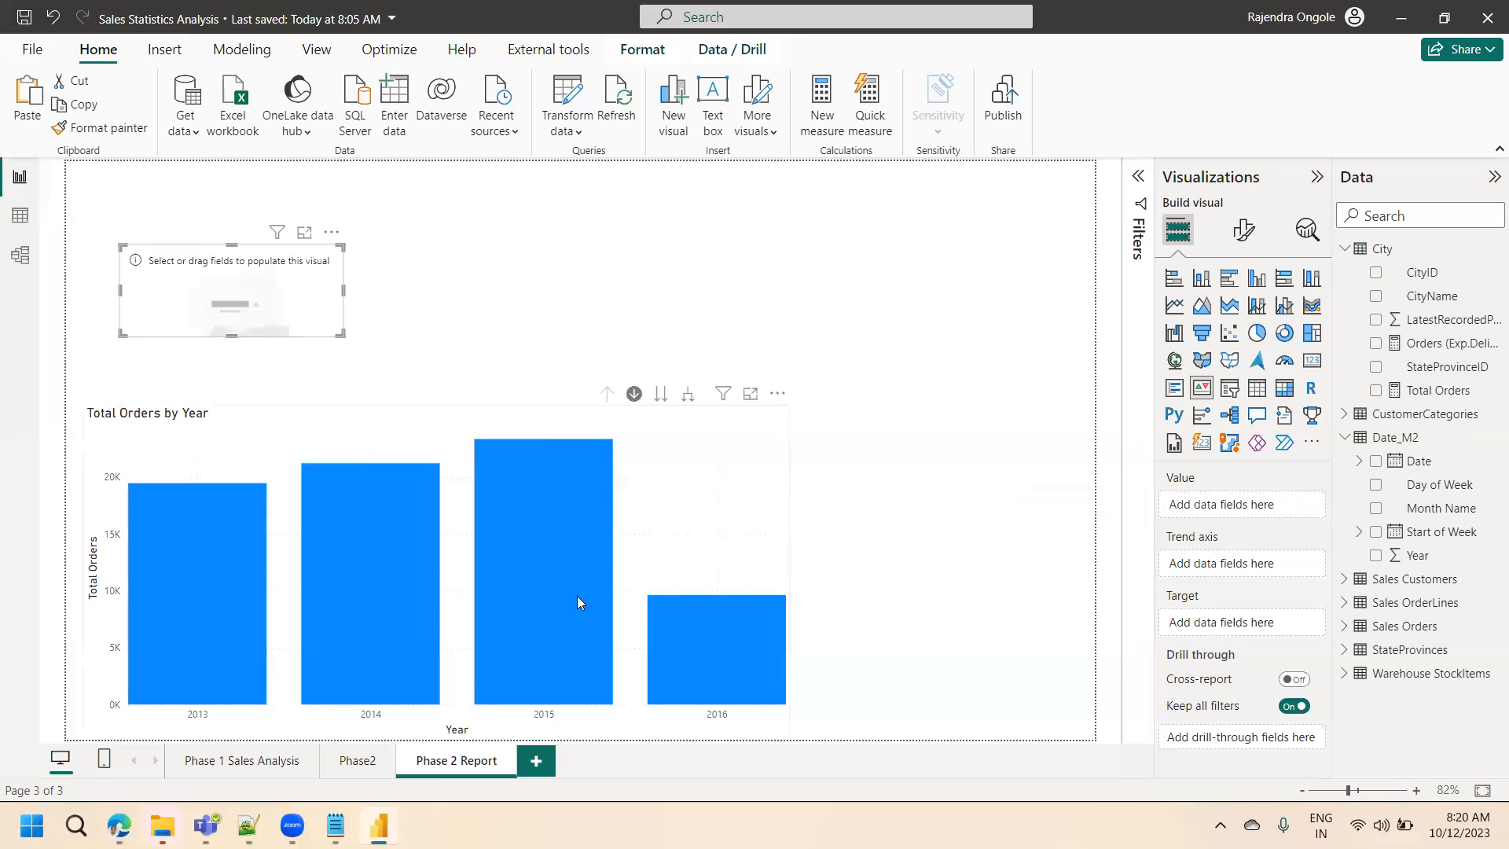
- Create a measure named Order 2015 and begin its formula on a second line with CALCULATE([Total Orders],
{"action": "mouse_move", "coordinate": [576, 681]}
{"action": "mouse_move", "coordinate": [365, 651]}
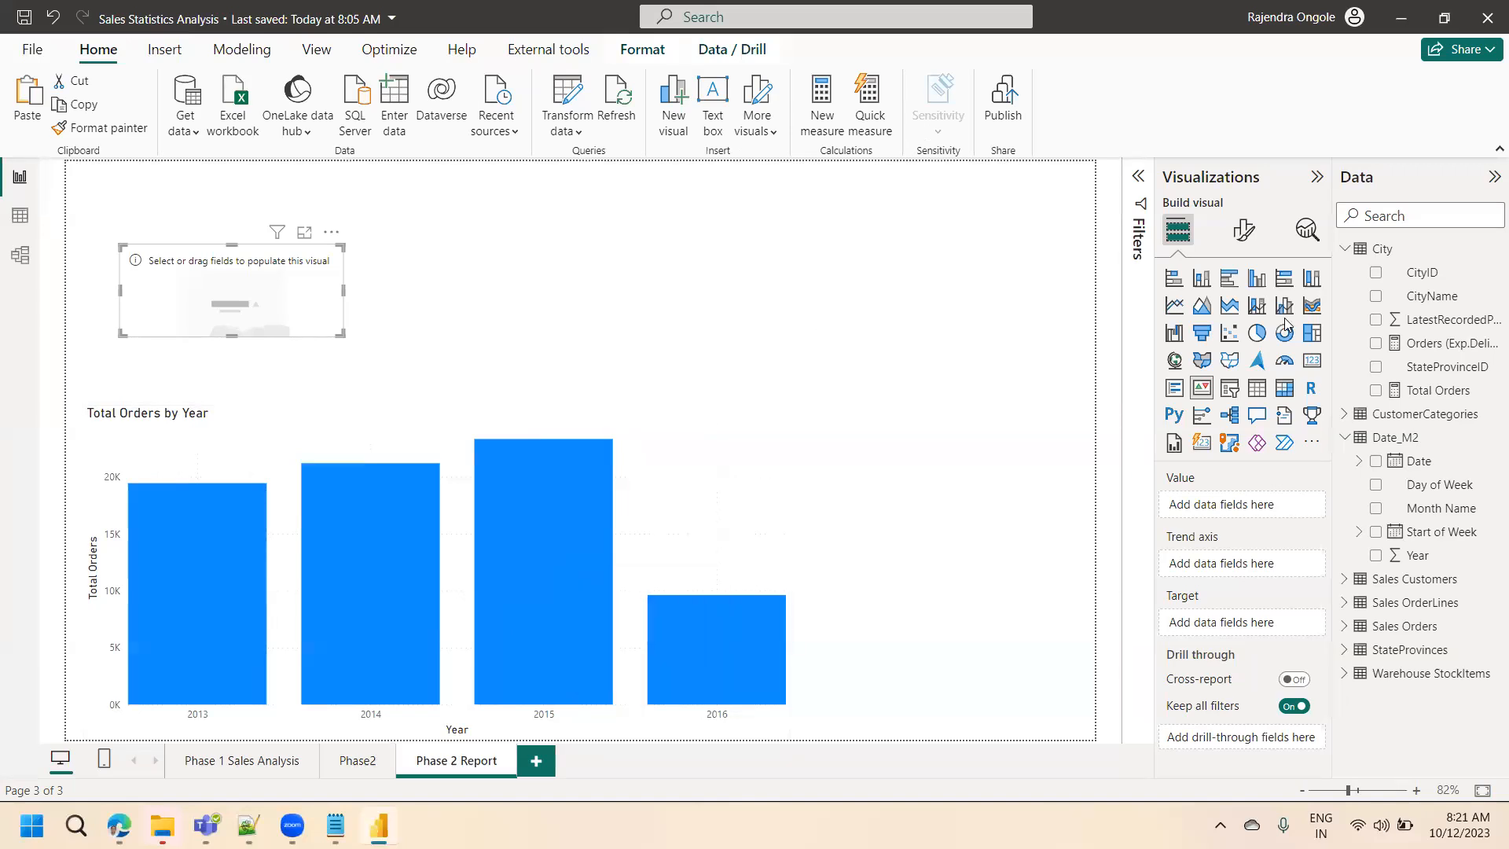
{"action": "left_click", "coordinate": [817, 114]}
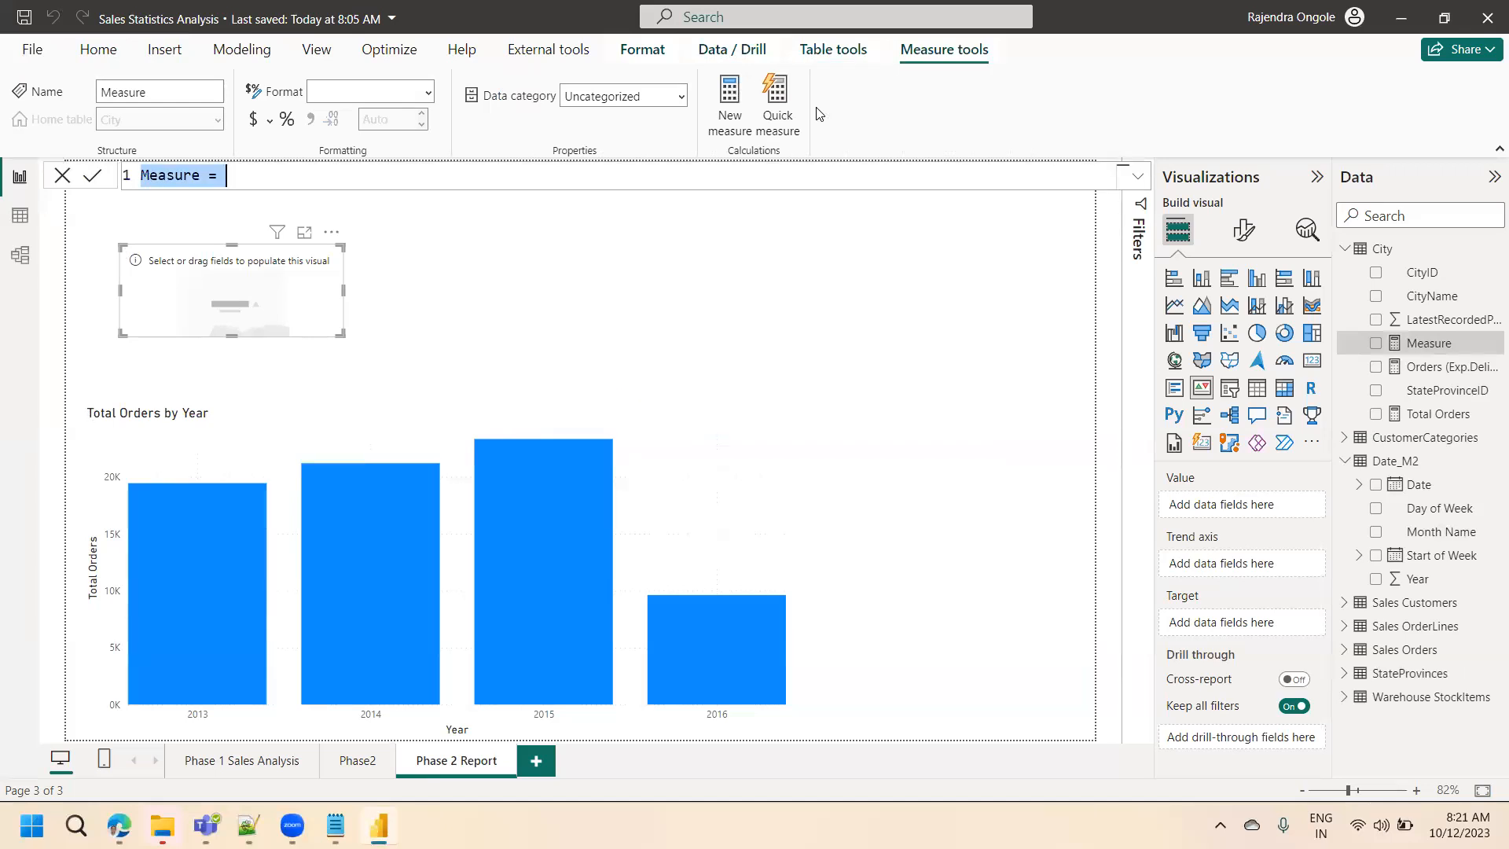
{"action": "type", "text": "Or"}
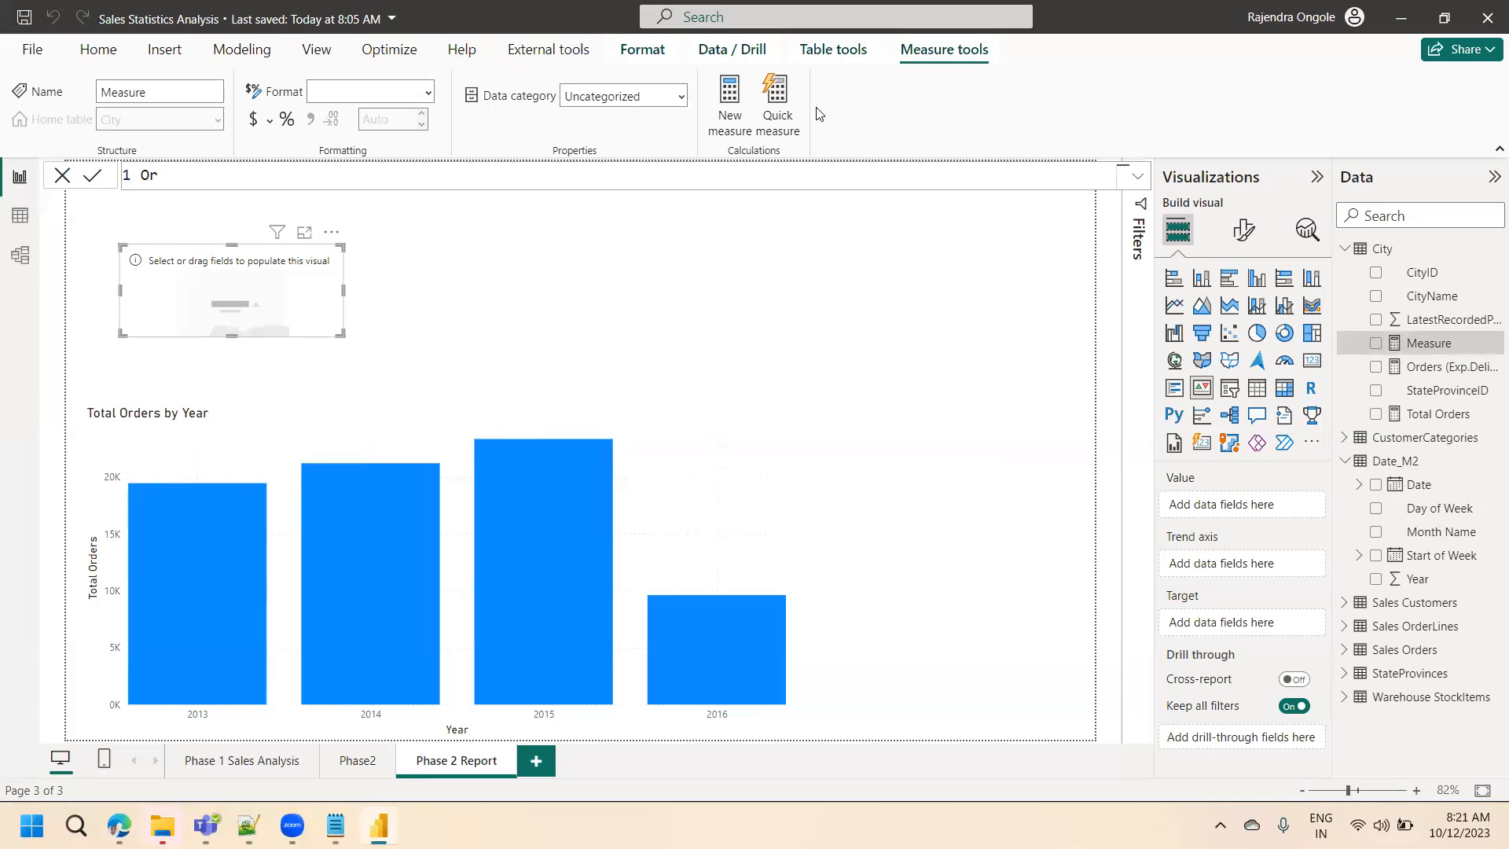
{"action": "type", "text": "der 2015 ="}
{"action": "key", "text": "shift+Return"}
{"action": "type", "text": "cal"}
{"action": "key", "text": "Tab"}
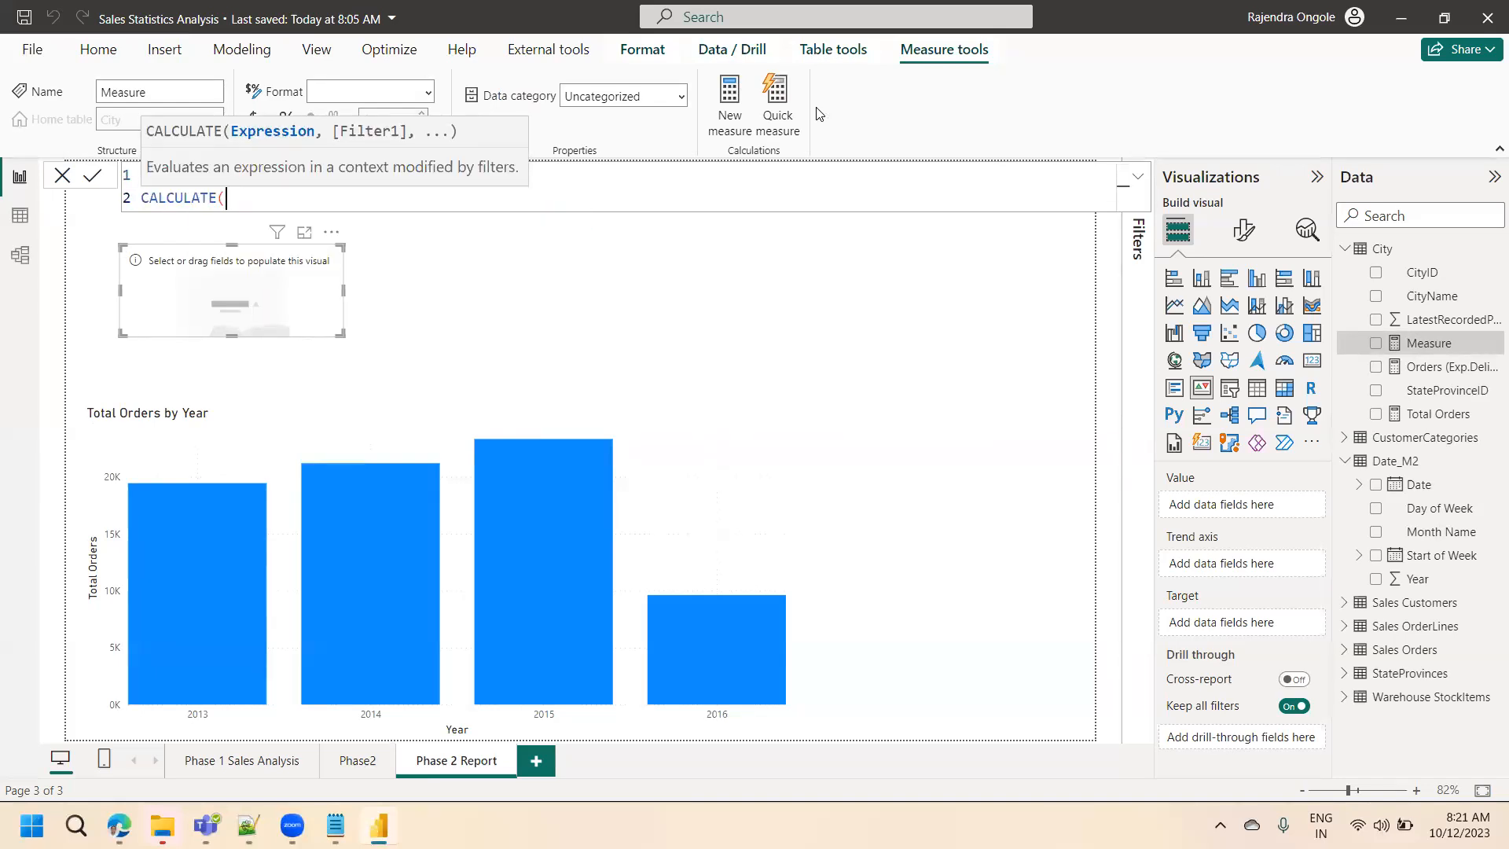
{"action": "type", "text": "tota"}
{"action": "key", "text": "Tab"}
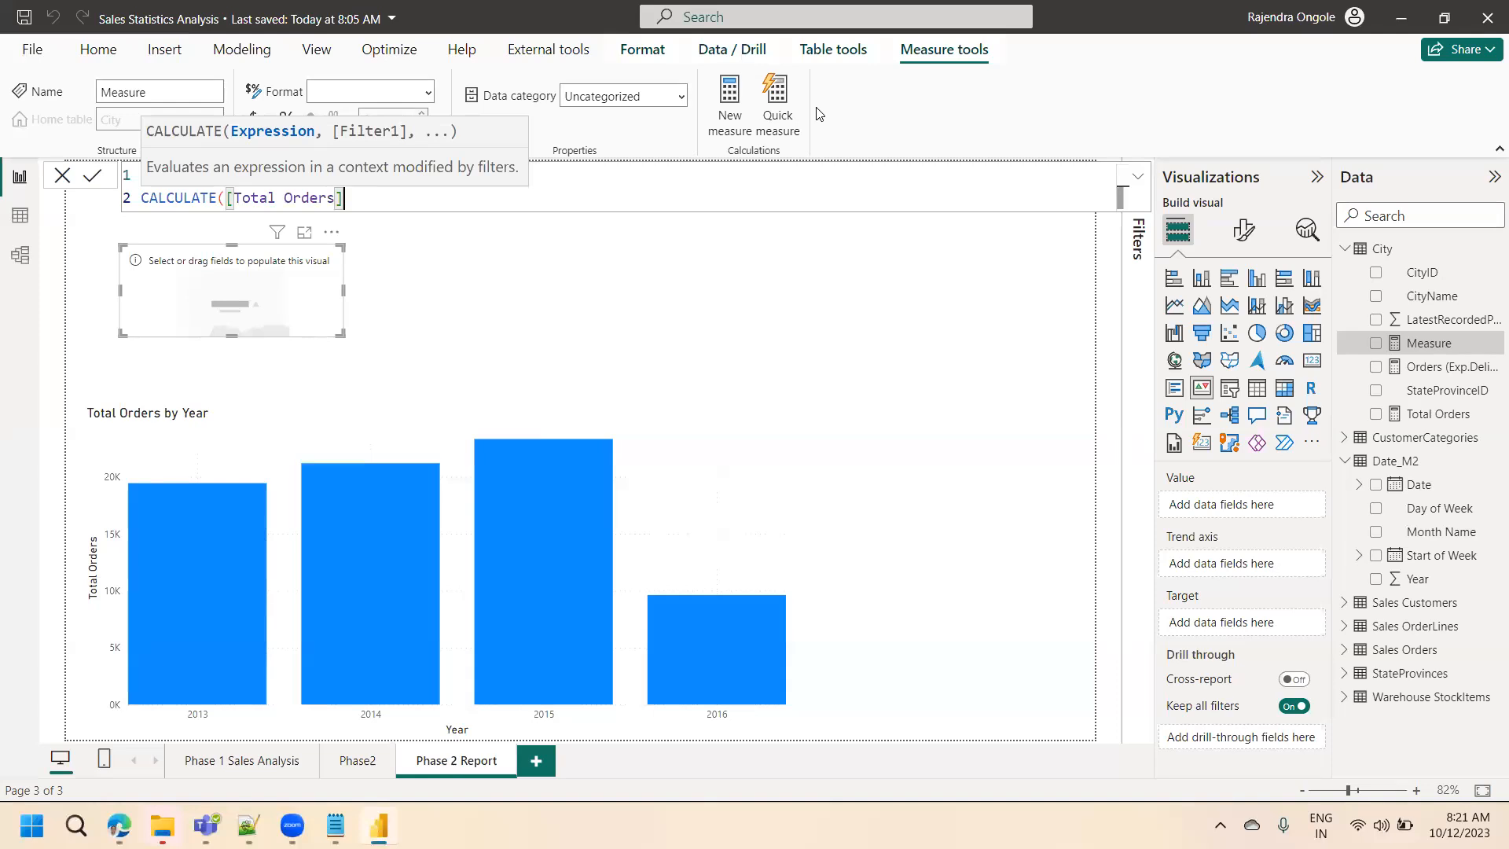
{"action": "type", "text": ","}
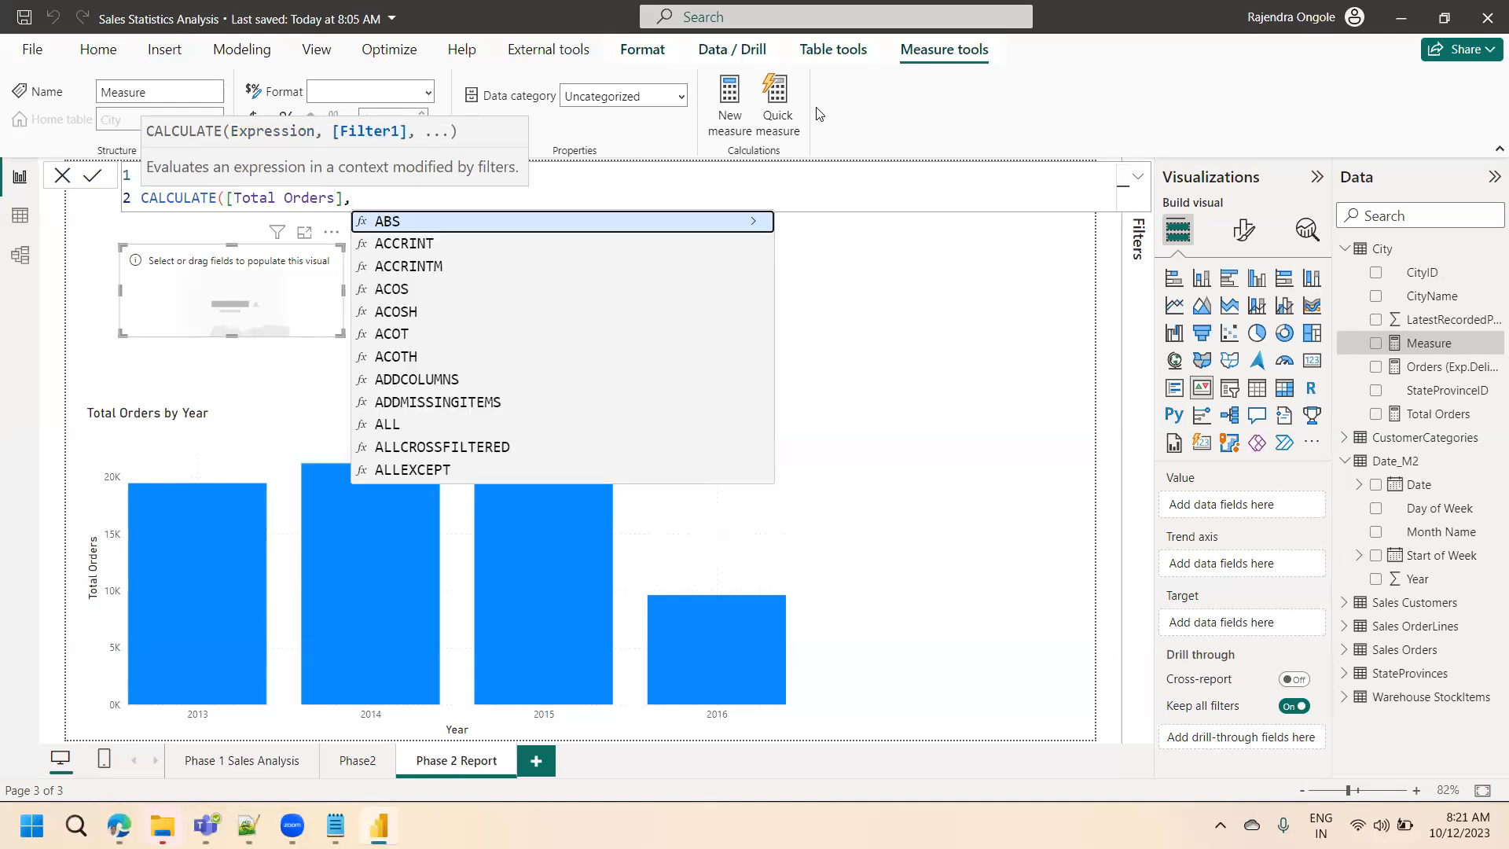
- Add all(Date_M2[Date]) as the first filter of the Order 2015 formula
{"action": "type", "text": "all"}
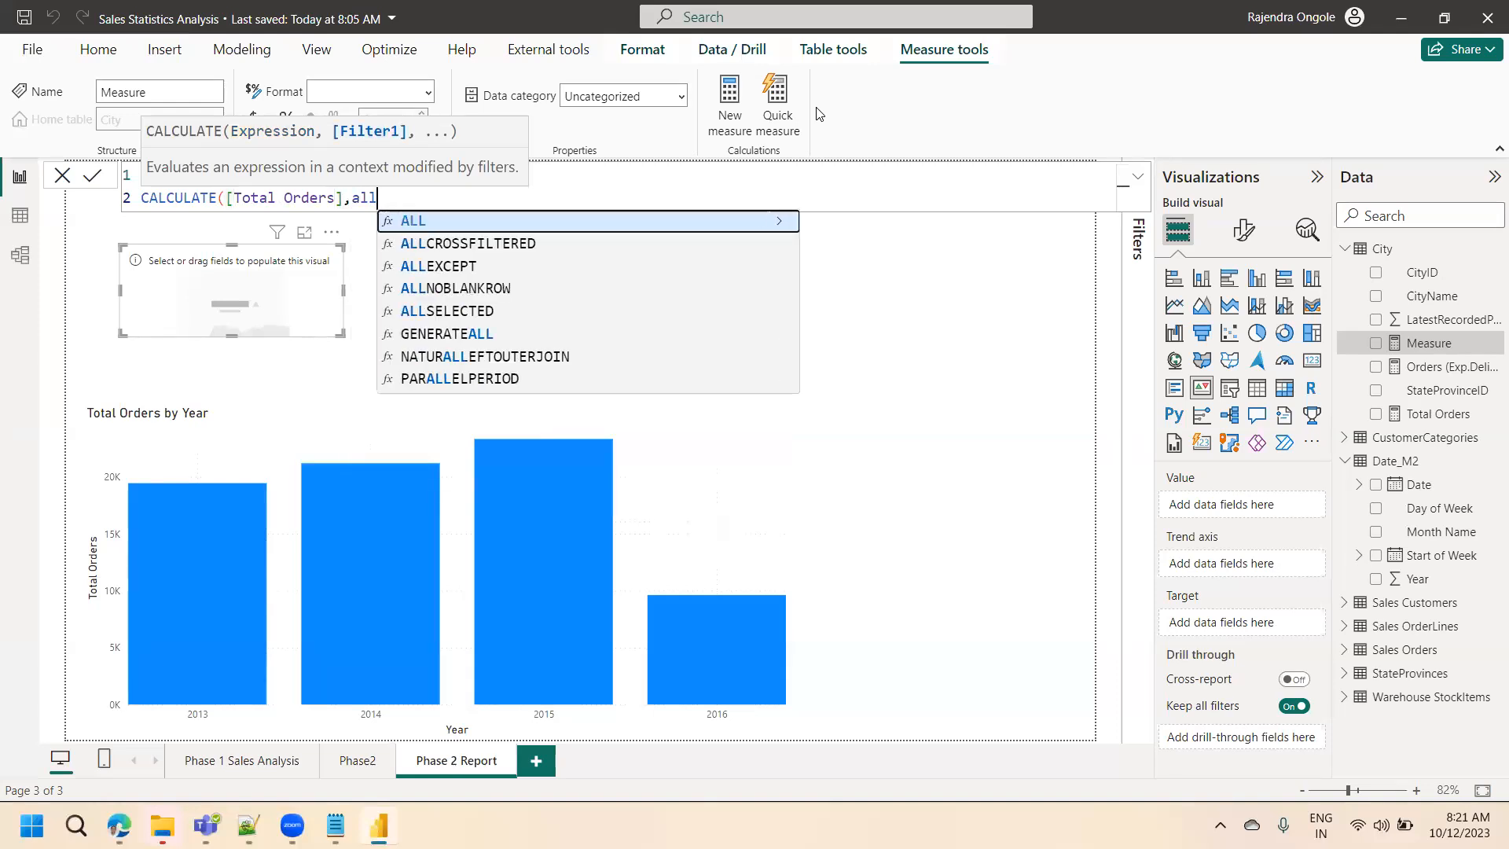
{"action": "type", "text": "("}
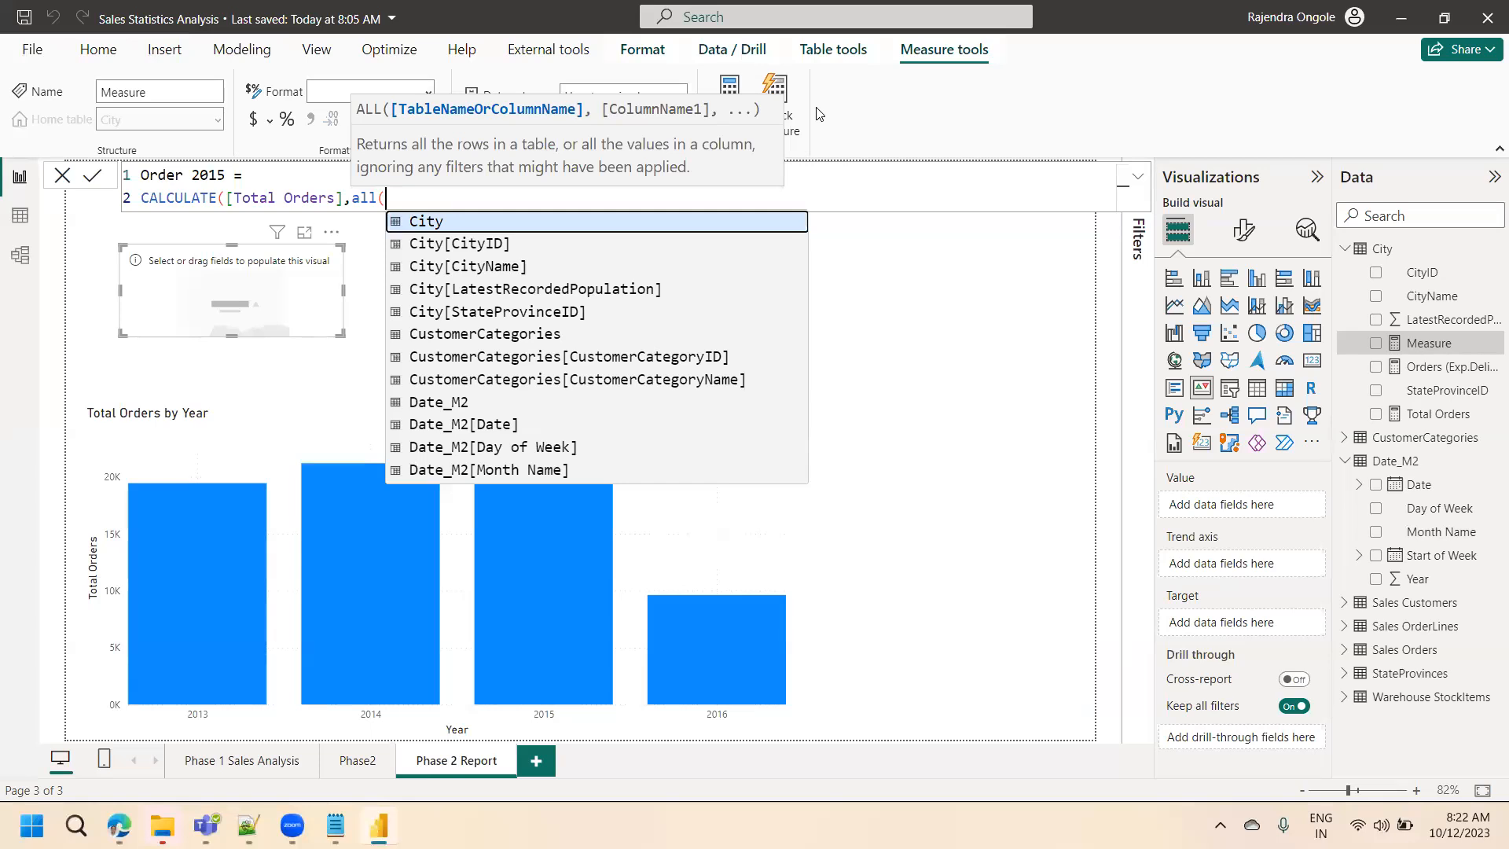
{"action": "type", "text": "Date_M2"}
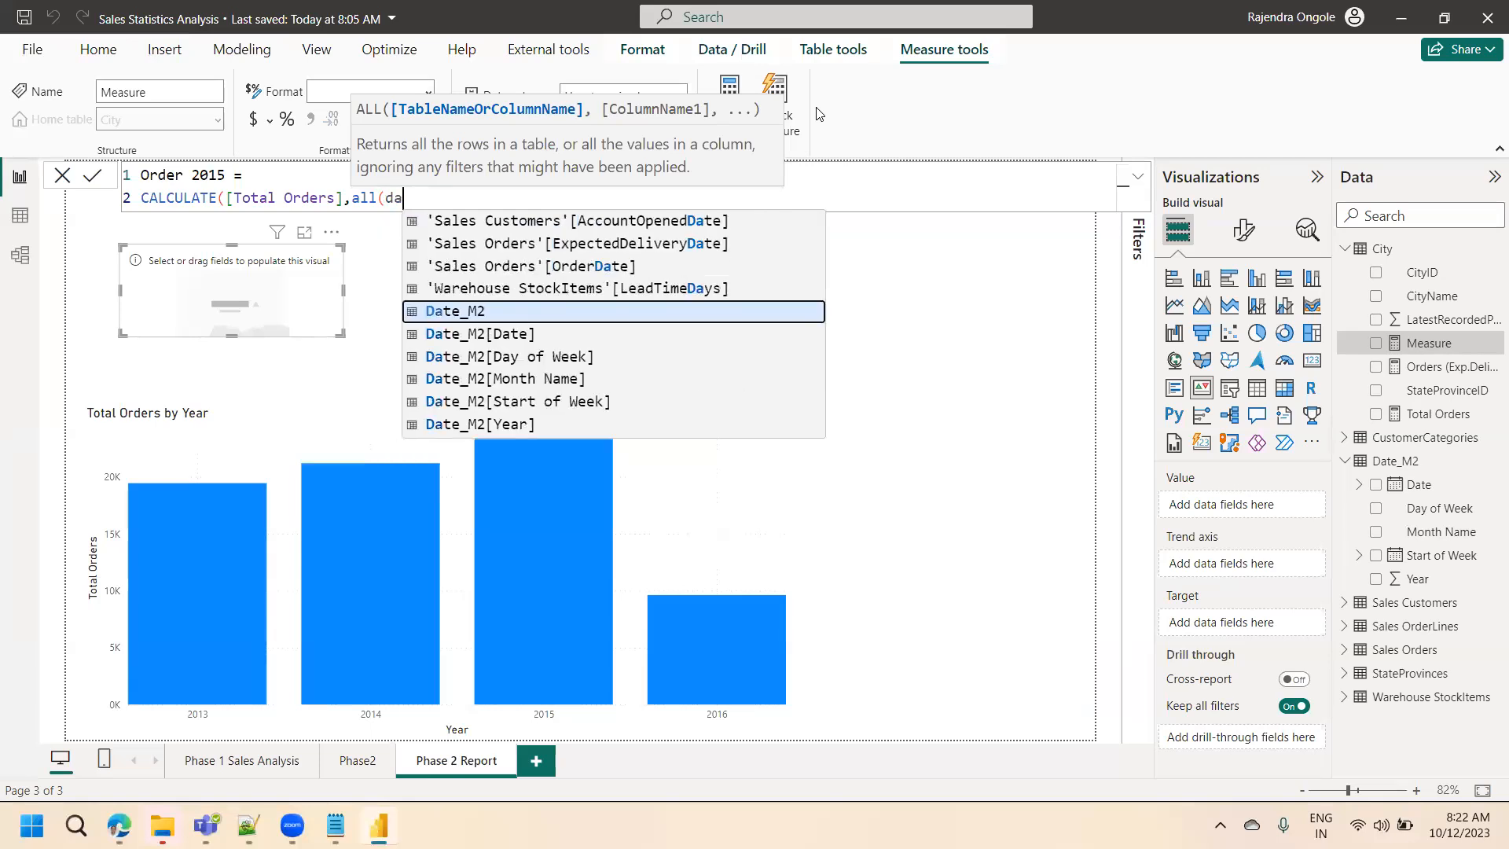
{"action": "key", "text": "BackSpace"}
{"action": "key", "text": "Down"}
{"action": "key", "text": "Tab"}
{"action": "type", "text": ")"}
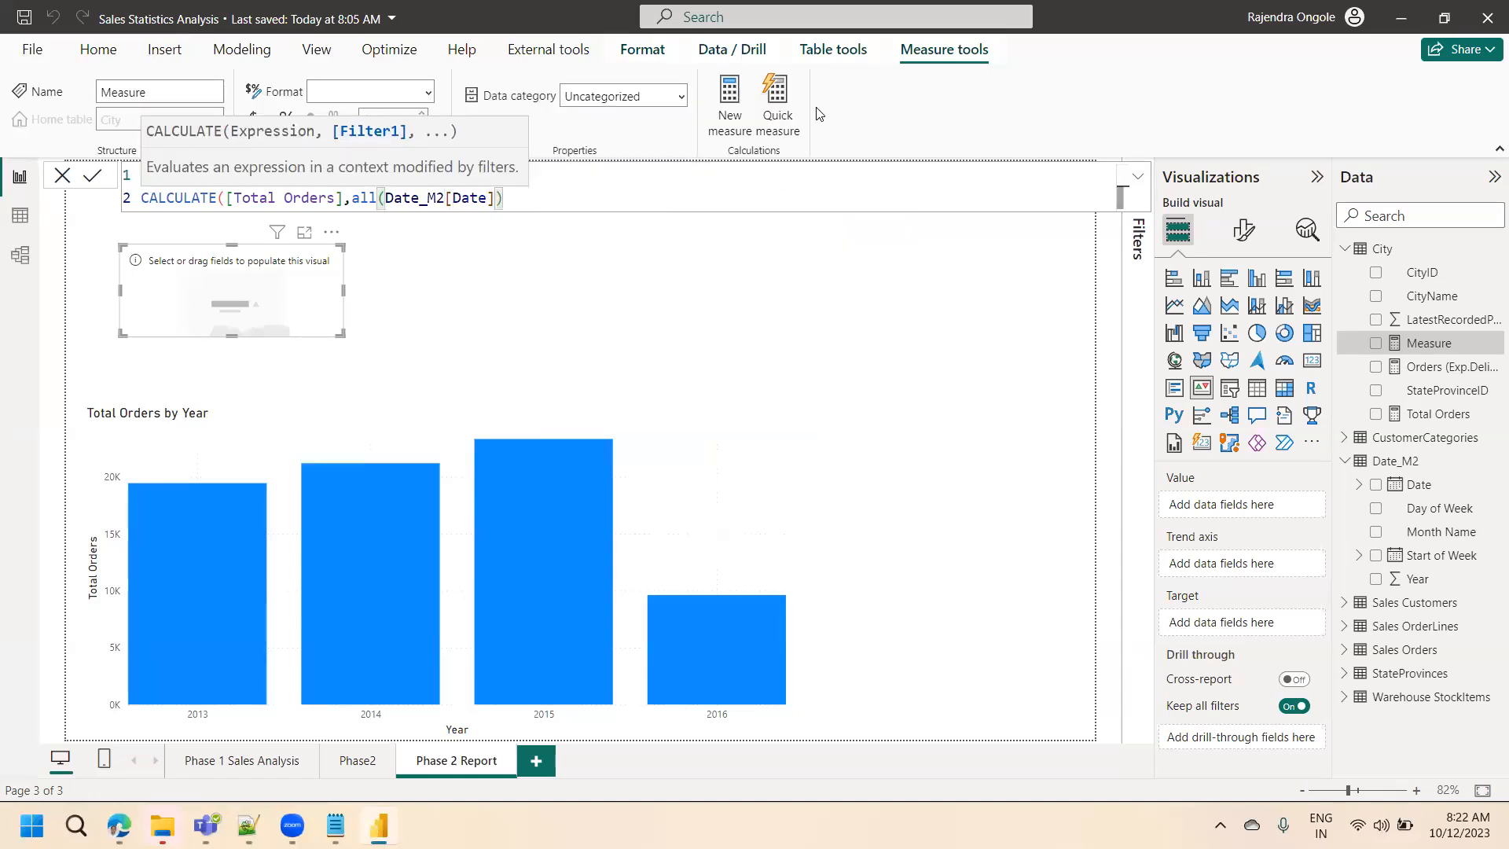
- Add Date_M2[Year]=2015 as the second filter, close the CALCULATE expression, and commit the Order 2015 measure
{"action": "type", "text": ","}
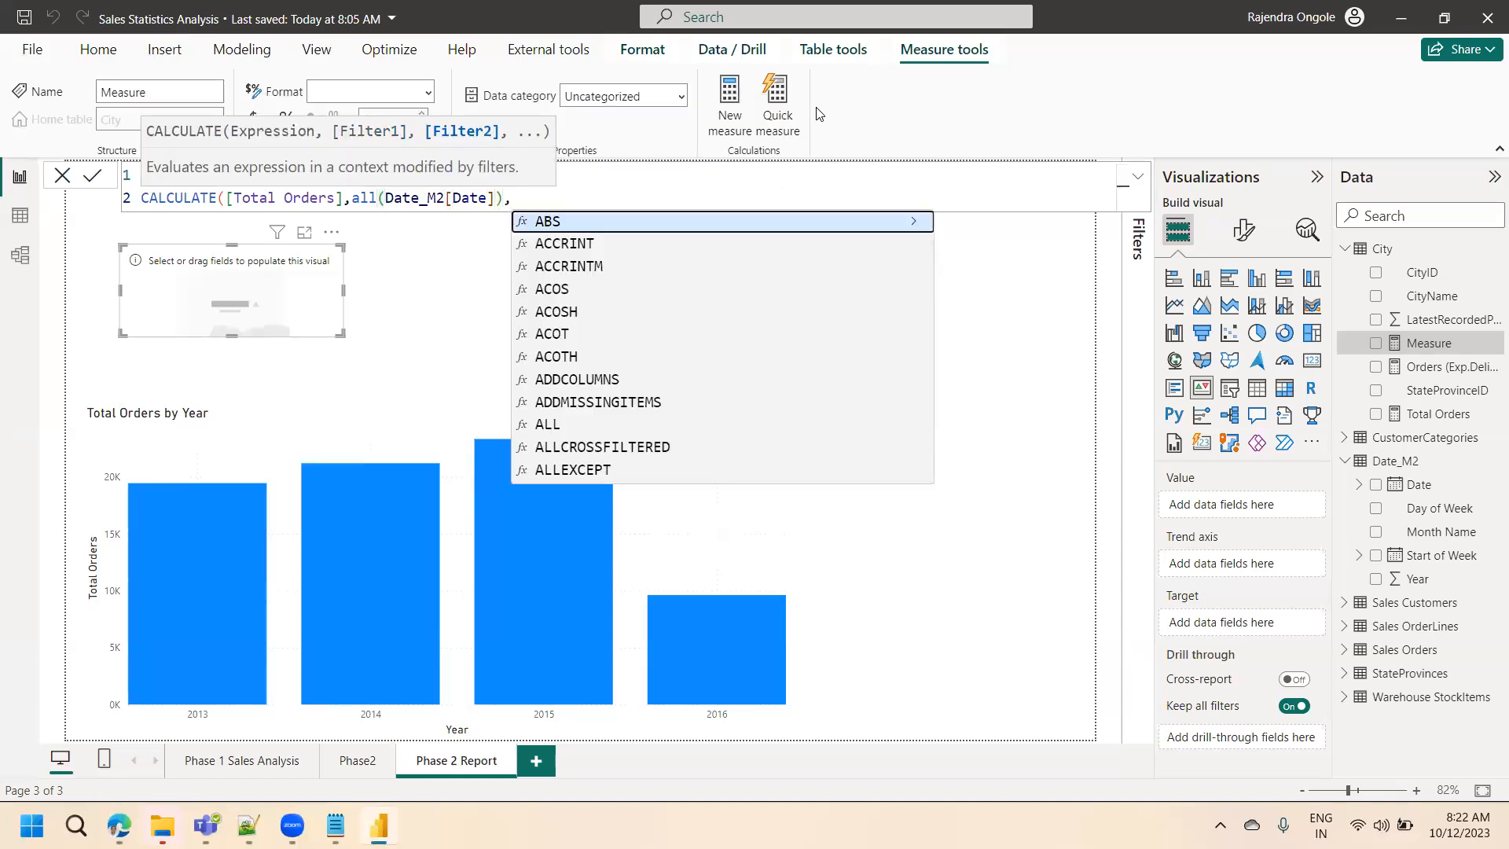
{"action": "type", "text": "date"}
{"action": "key", "text": "Down"}
{"action": "key", "text": "Down"}
{"action": "key", "text": "Down"}
{"action": "key", "text": "Down"}
{"action": "key", "text": "Down"}
{"action": "key", "text": "Down"}
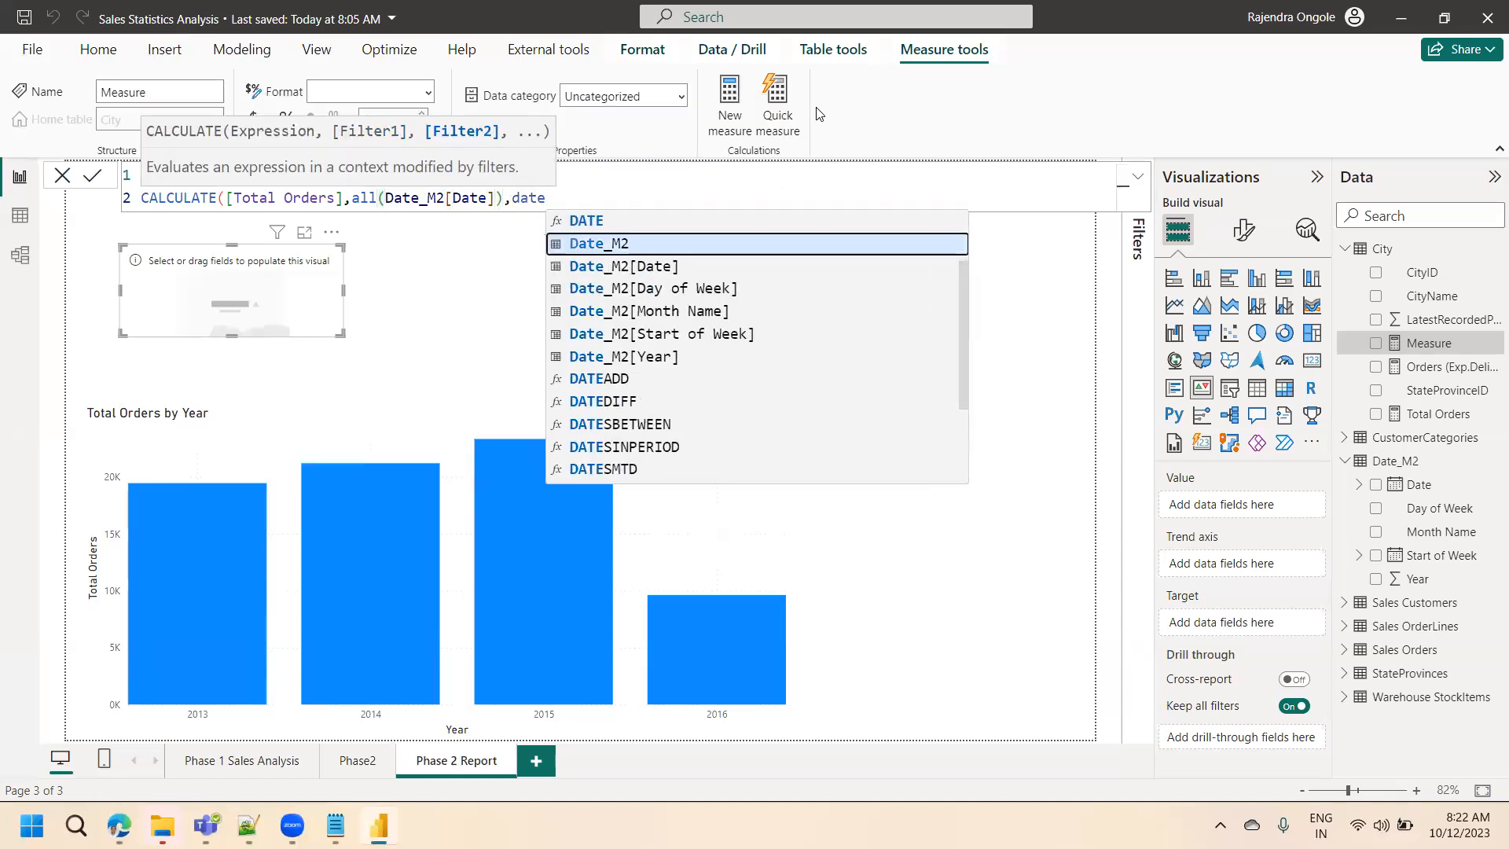
{"action": "key", "text": "Tab"}
{"action": "type", "text": "=2015"}
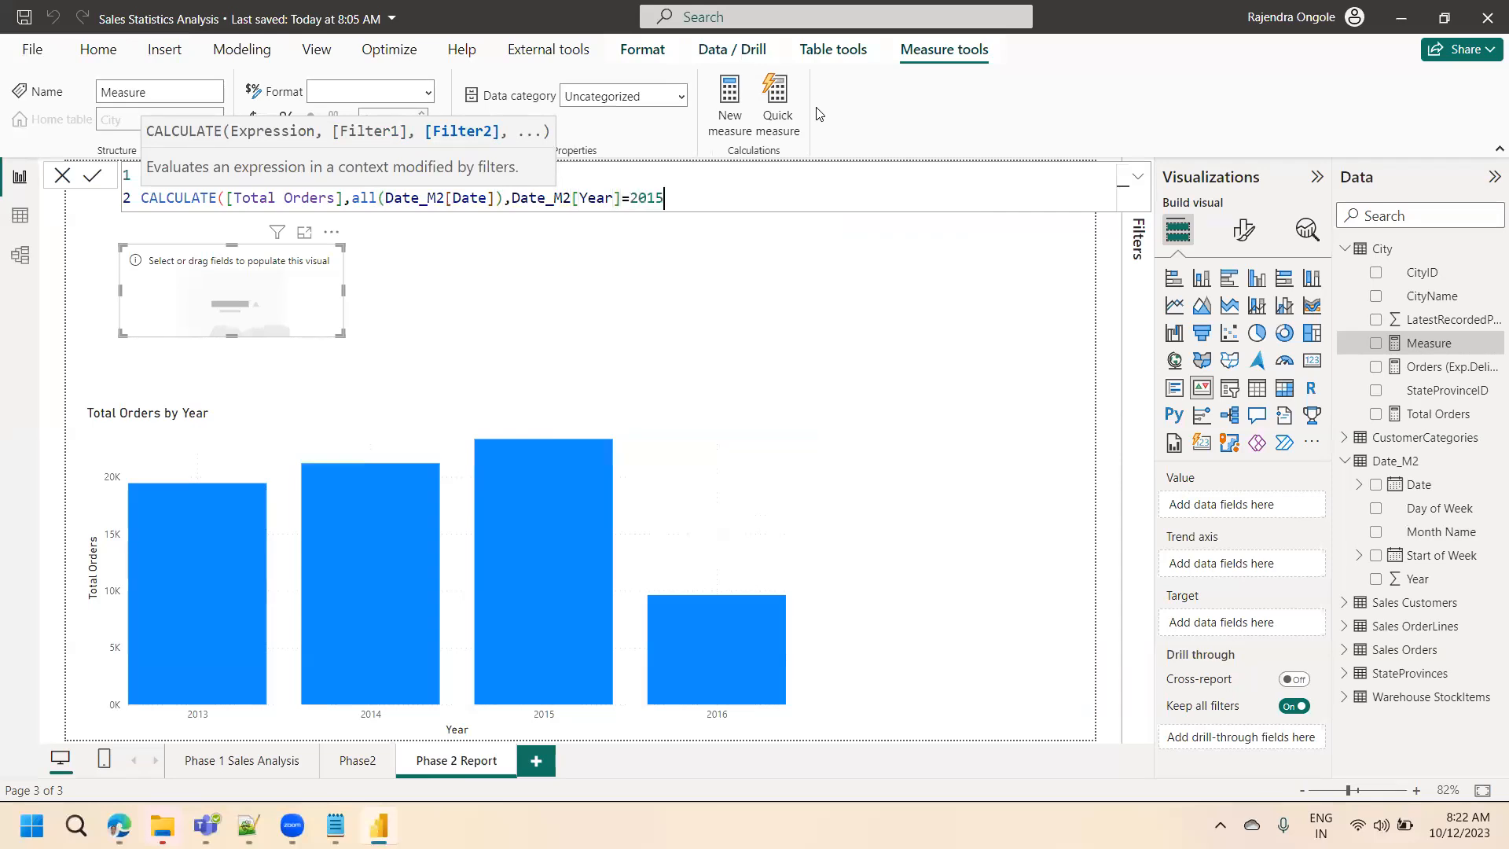
{"action": "type", "text": ")"}
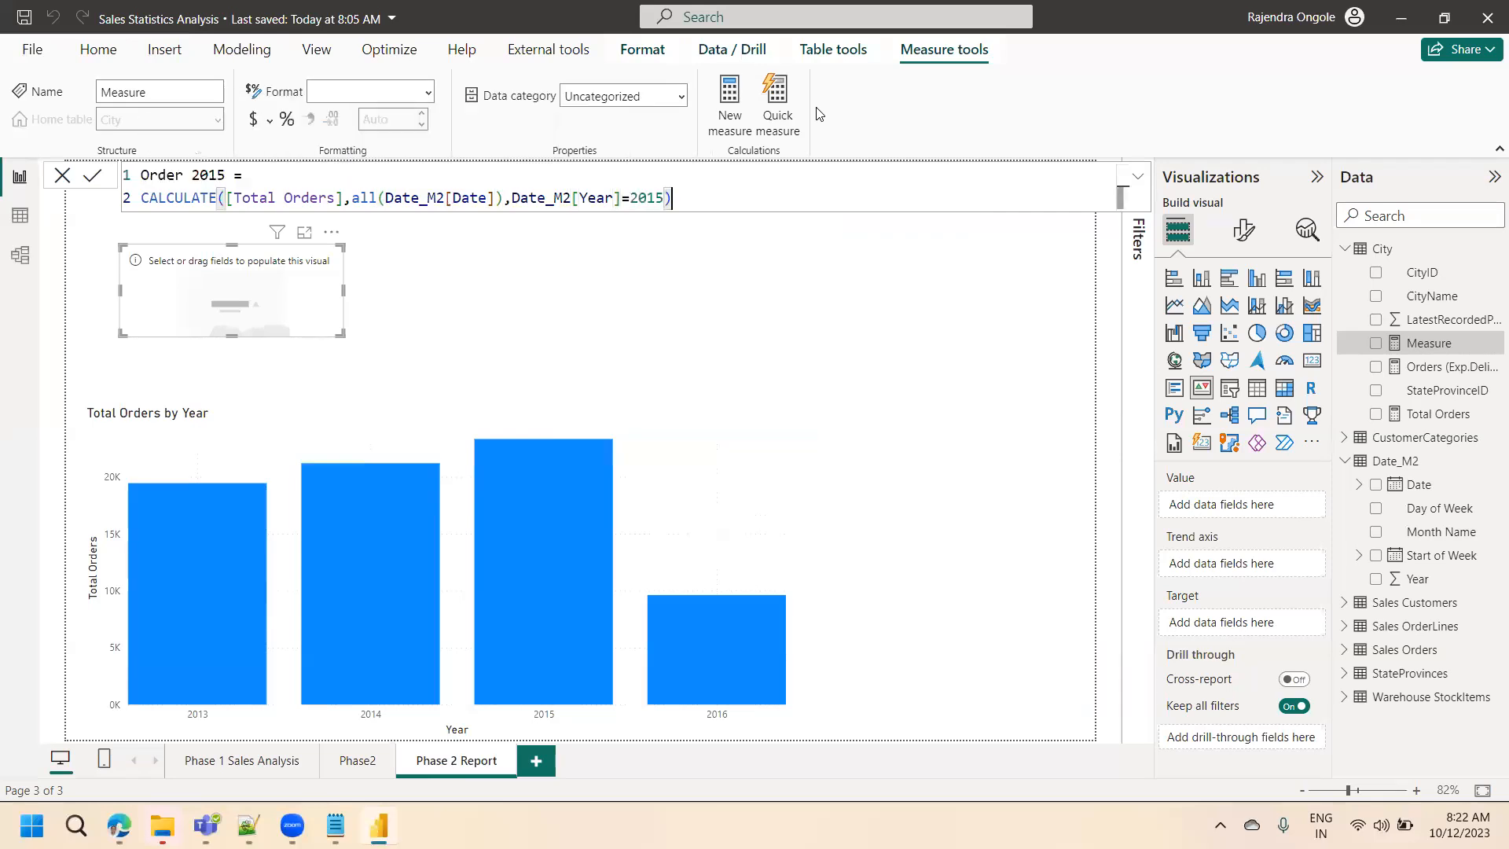
{"action": "left_click", "coordinate": [99, 179]}
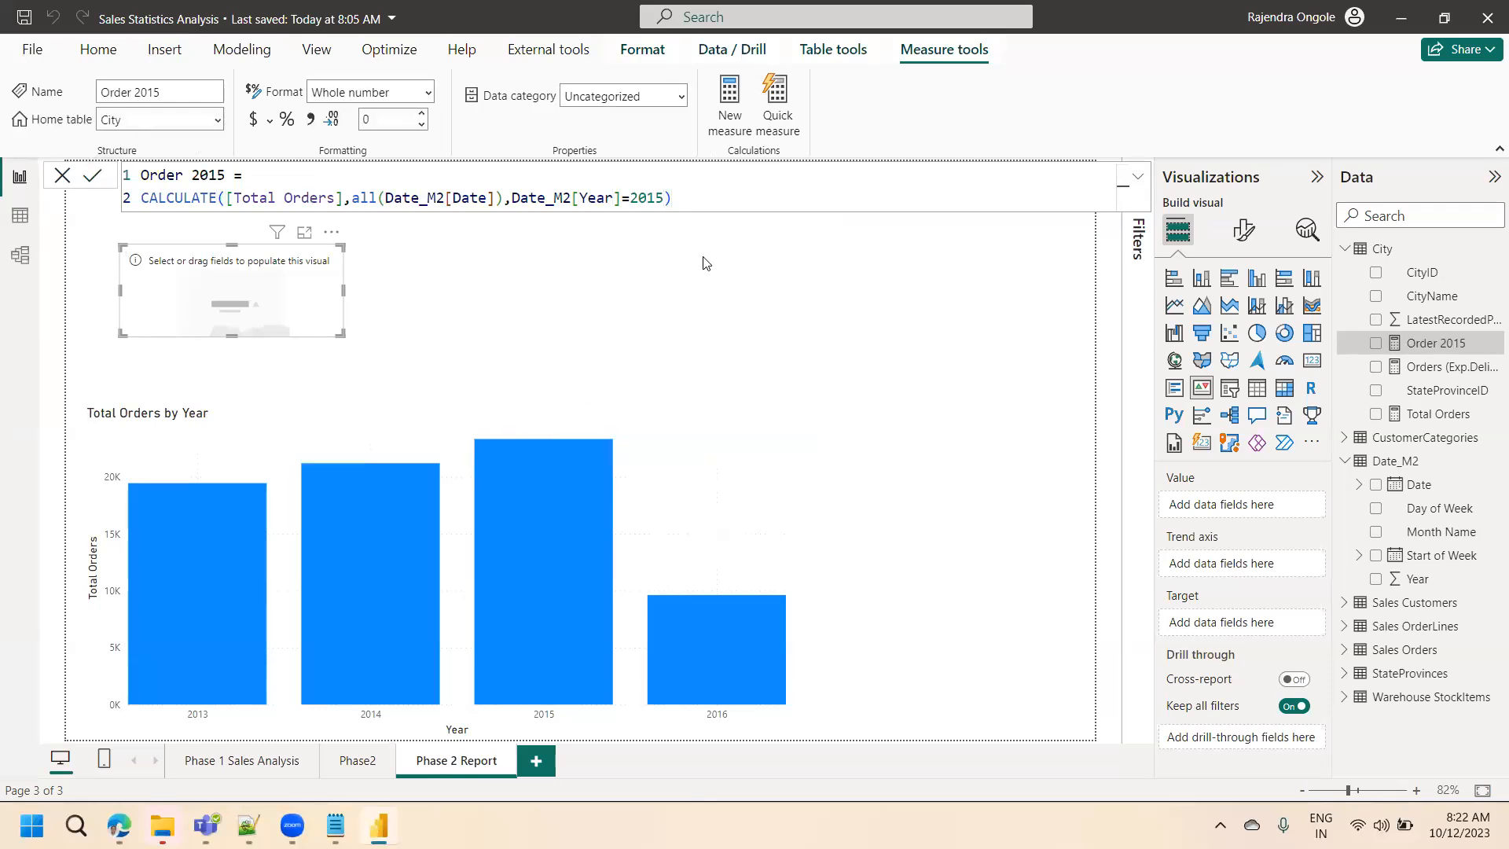
- Show Order 2015 on a card beside the empty KPI and try copying the KPI's formatting onto it
{"action": "left_click_drag", "start_coordinate": [1449, 346], "coordinate": [783, 301]}
{"action": "left_click", "coordinate": [1309, 366]}
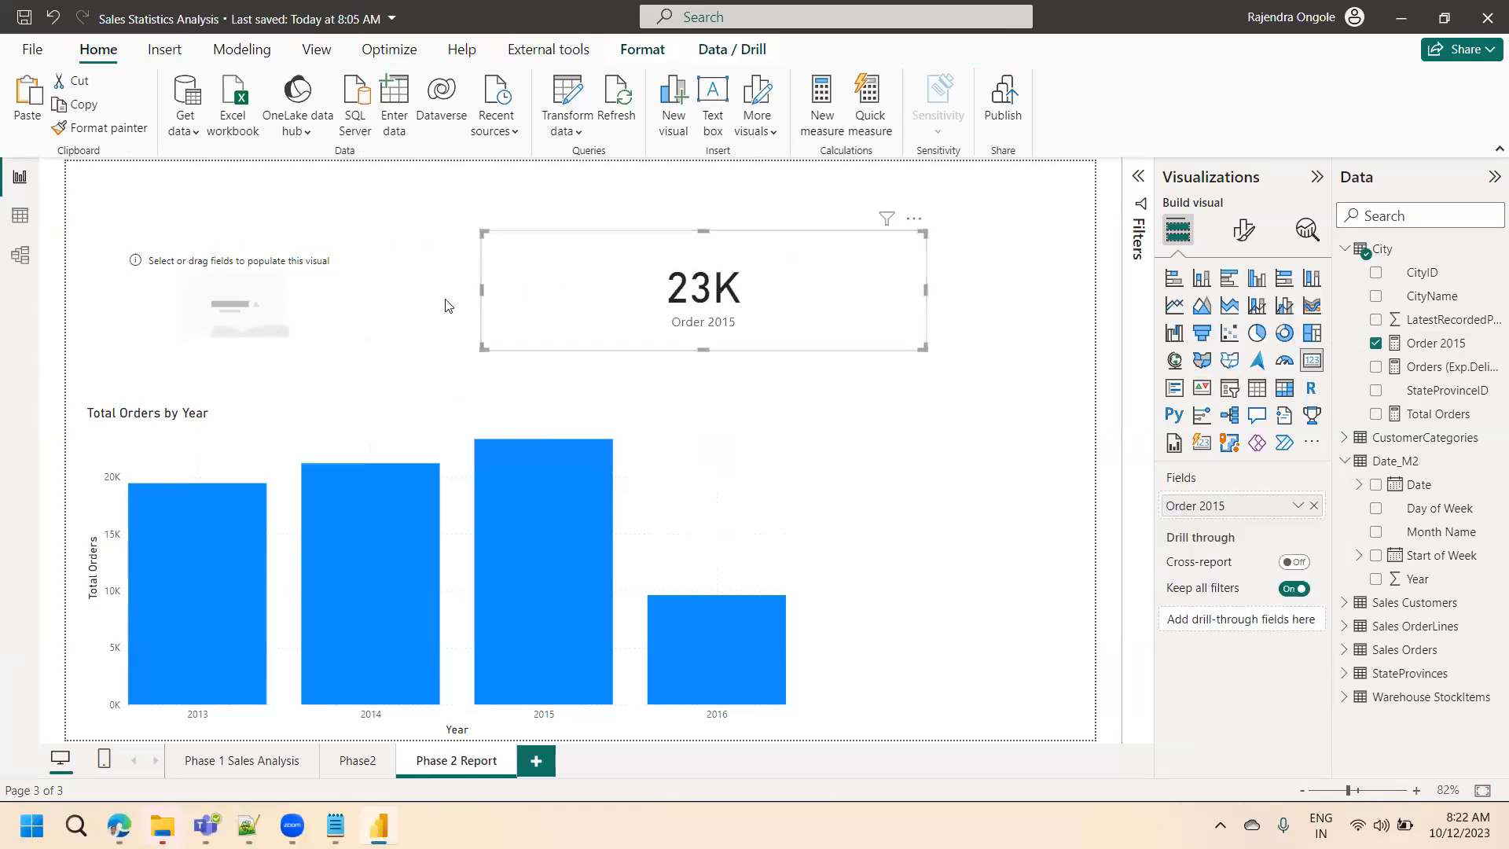
{"action": "left_click", "coordinate": [238, 303]}
{"action": "left_click", "coordinate": [100, 127]}
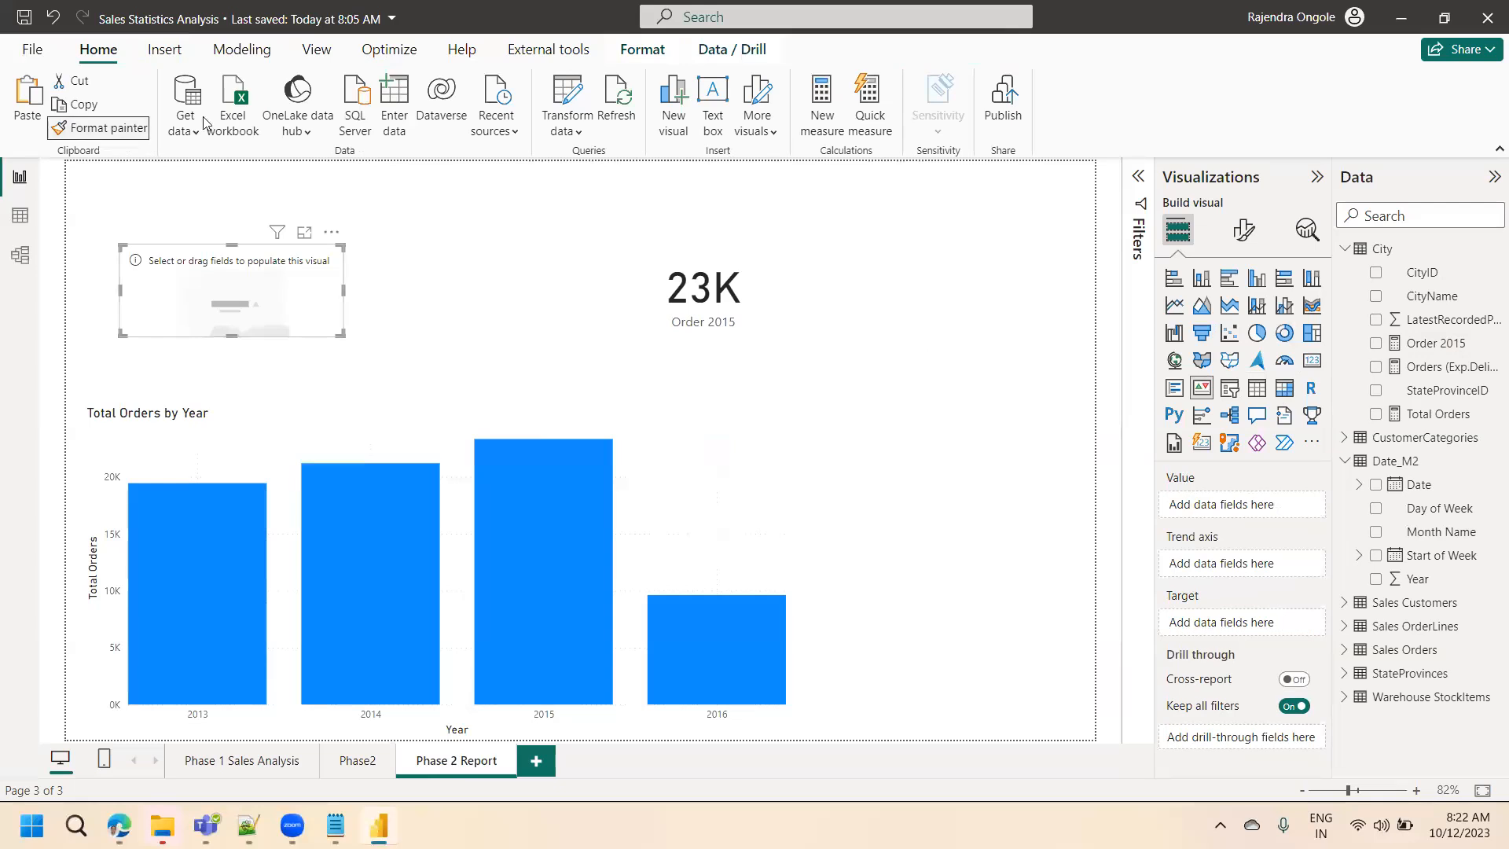
{"action": "left_click", "coordinate": [712, 318]}
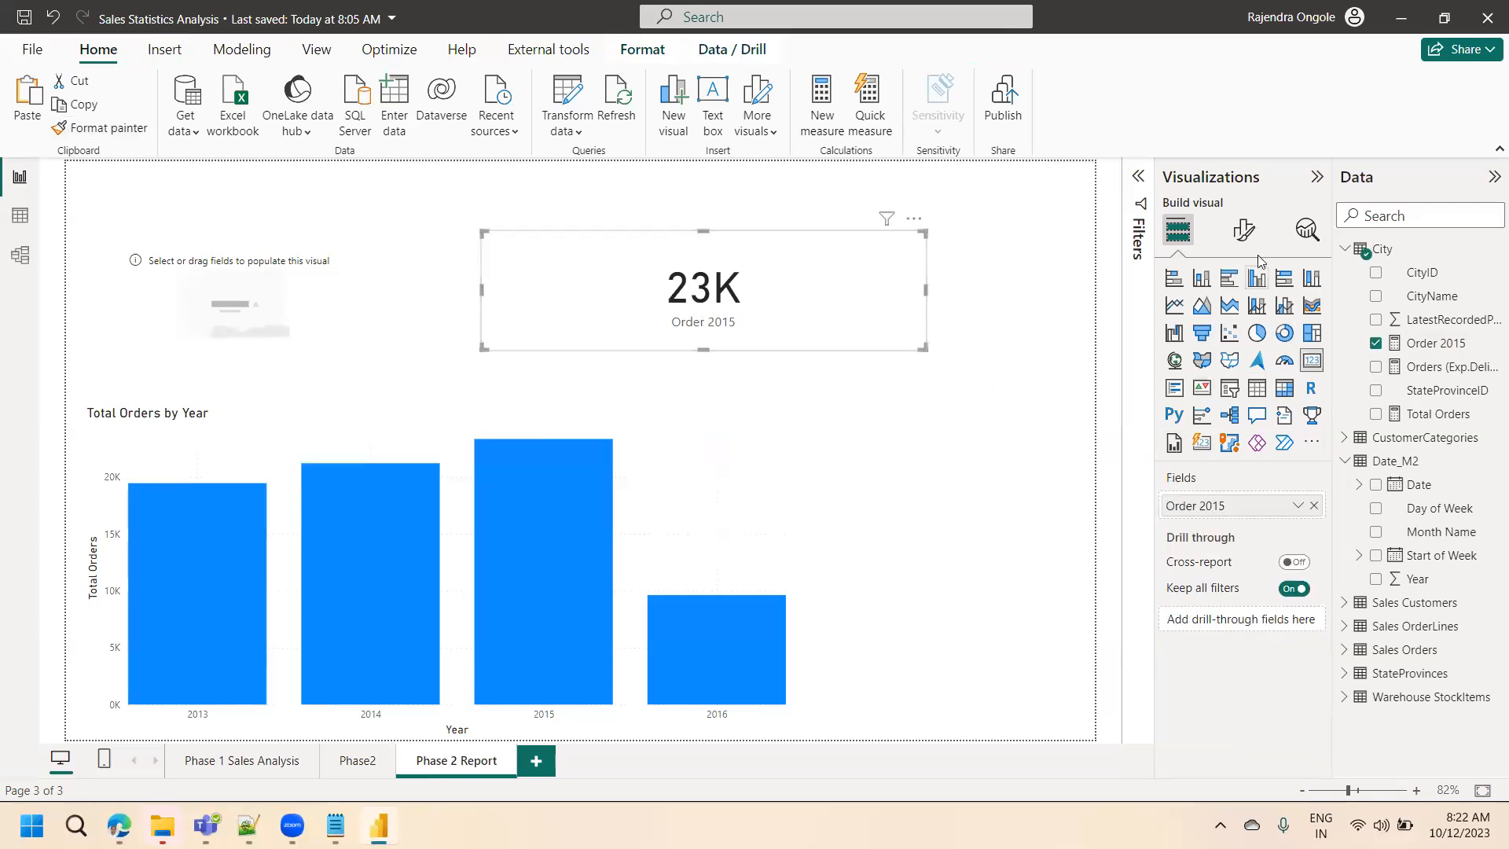
- Set the Order 2015 card's callout display units to None and shrink the card to about two thirds of its width
{"action": "left_click", "coordinate": [1244, 230]}
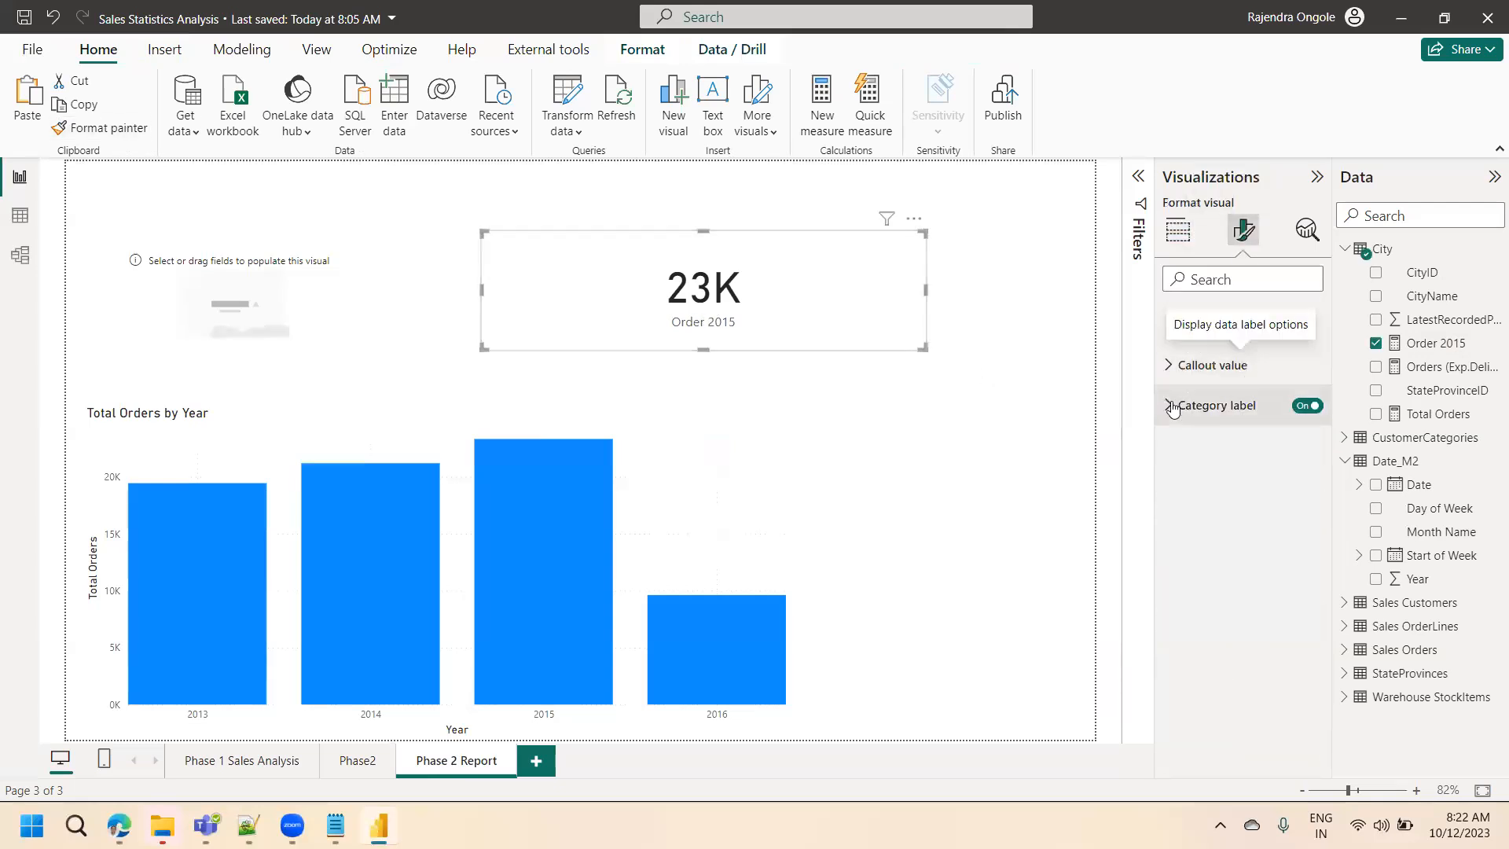
{"action": "left_click", "coordinate": [1172, 406]}
{"action": "left_click", "coordinate": [1219, 366]}
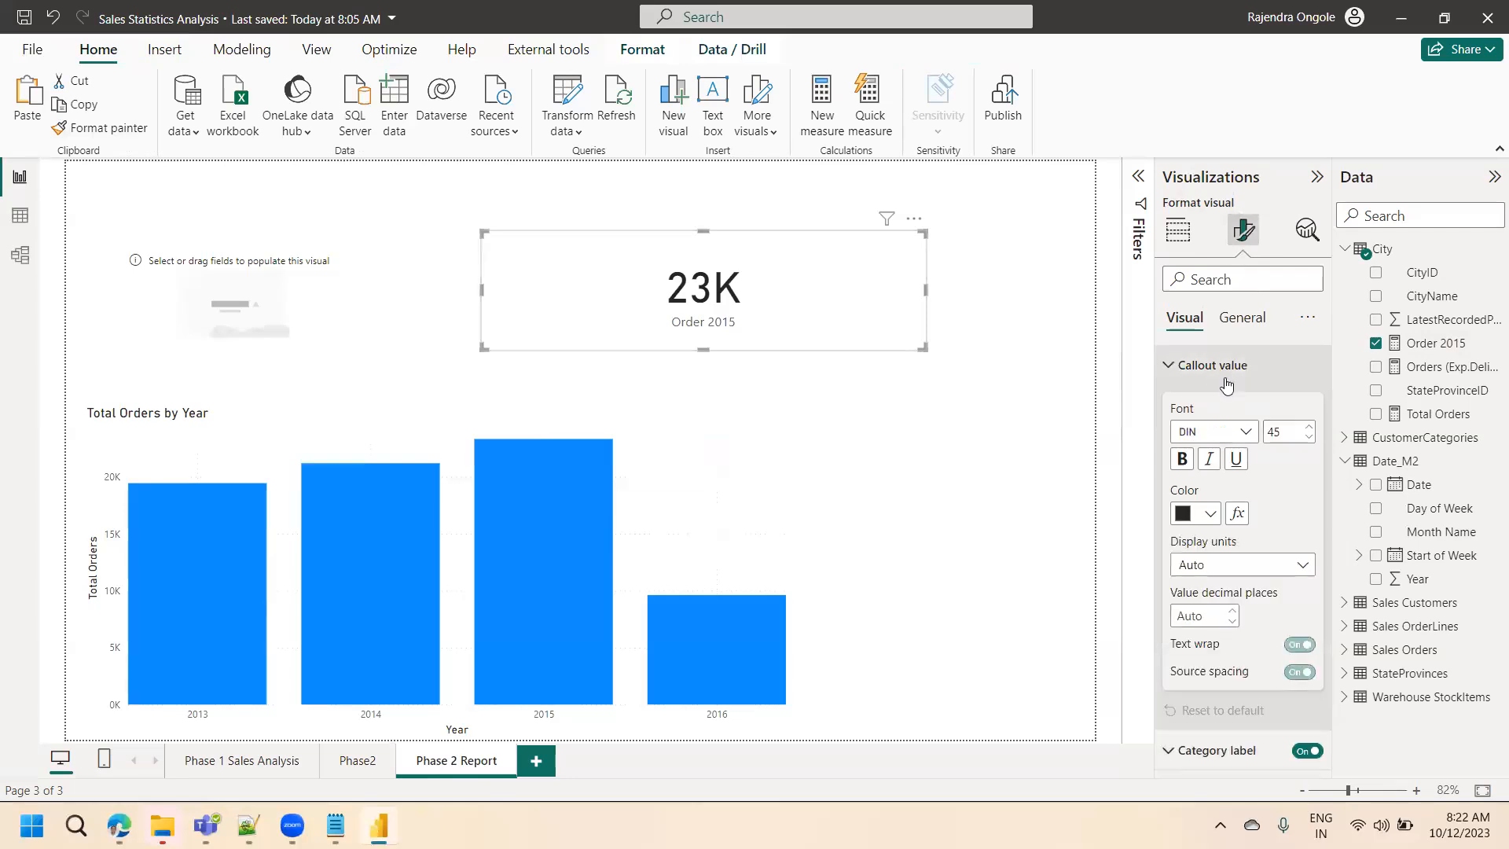
{"action": "left_click", "coordinate": [1241, 562]}
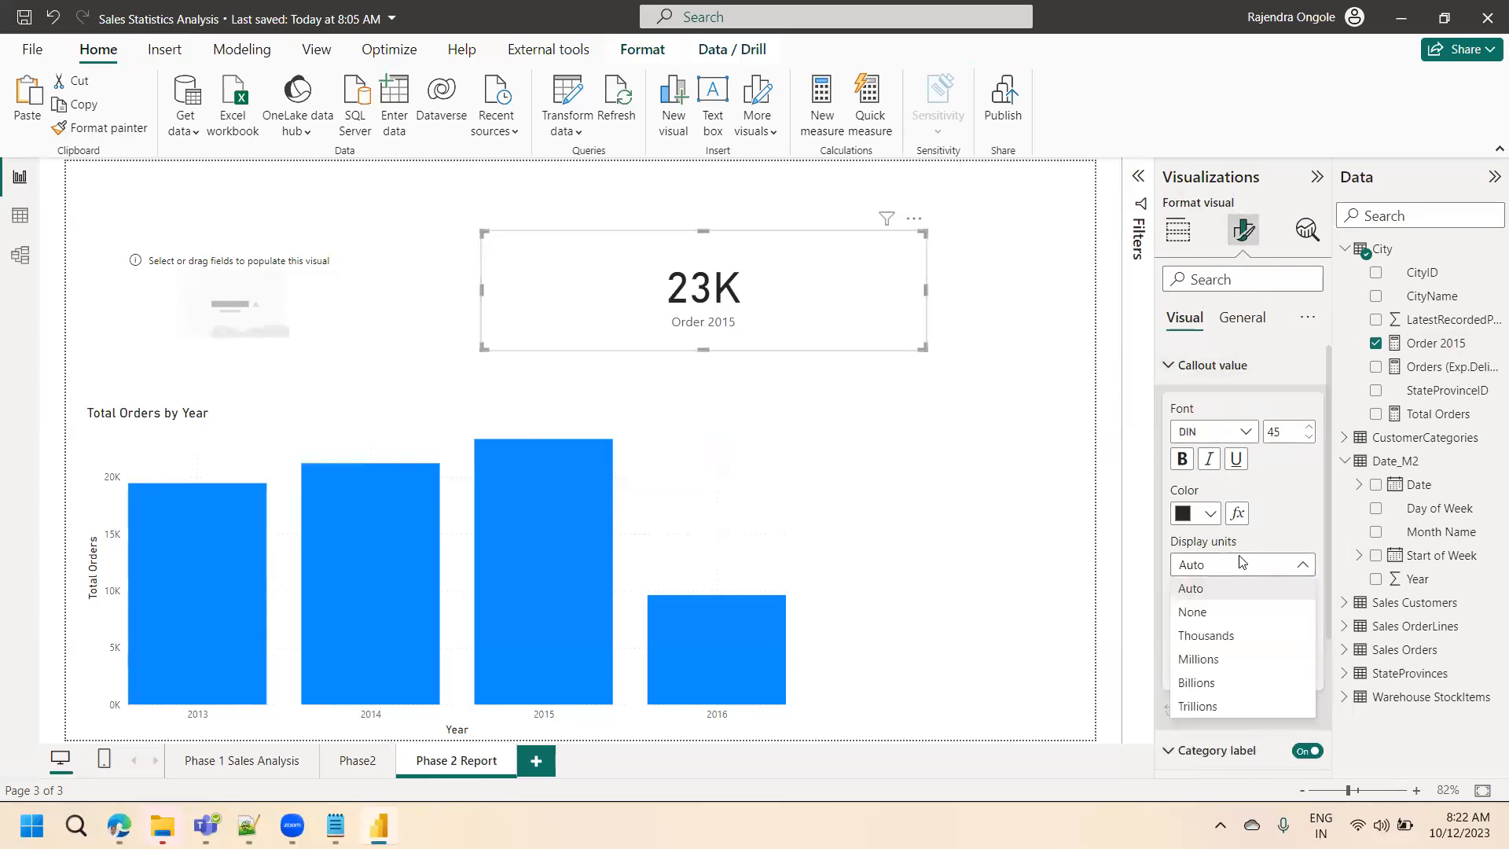
{"action": "left_click", "coordinate": [1220, 614]}
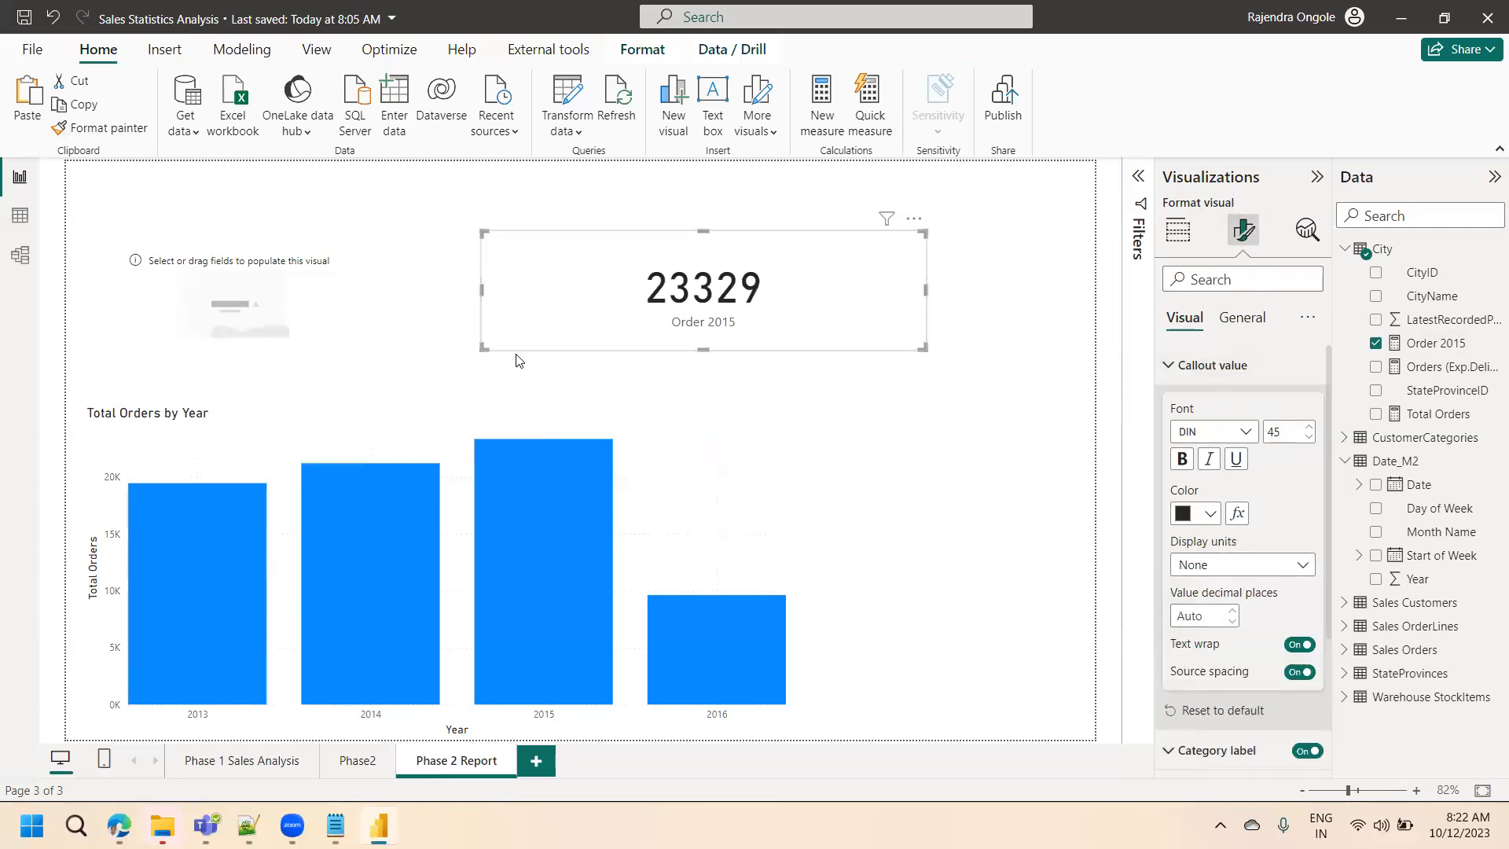
{"action": "left_click_drag", "start_coordinate": [483, 347], "coordinate": [621, 335]}
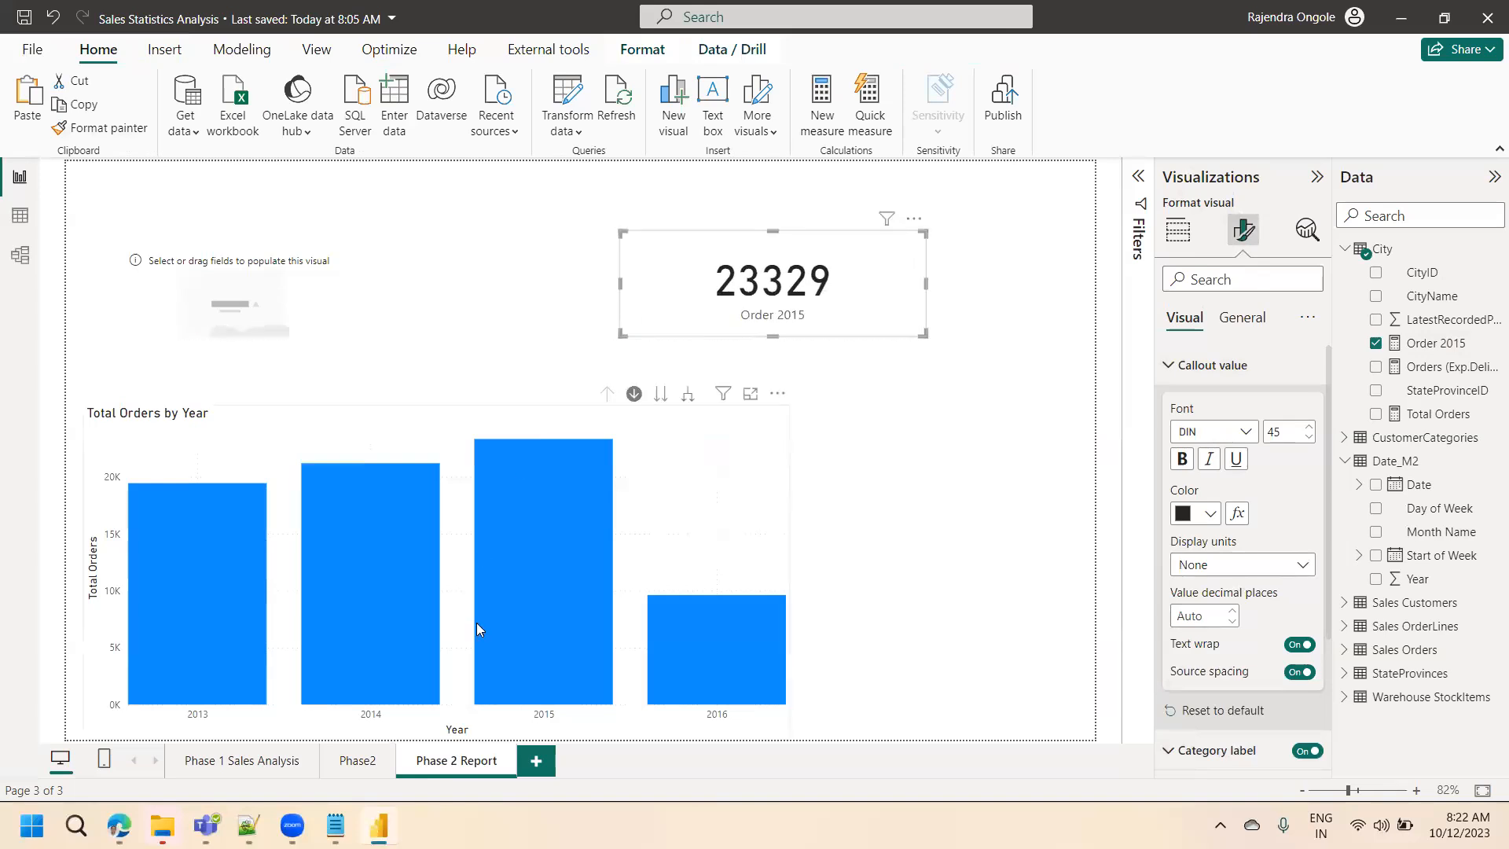
- Turn on data labels for the Total Orders by Year chart
{"action": "left_click", "coordinate": [674, 498]}
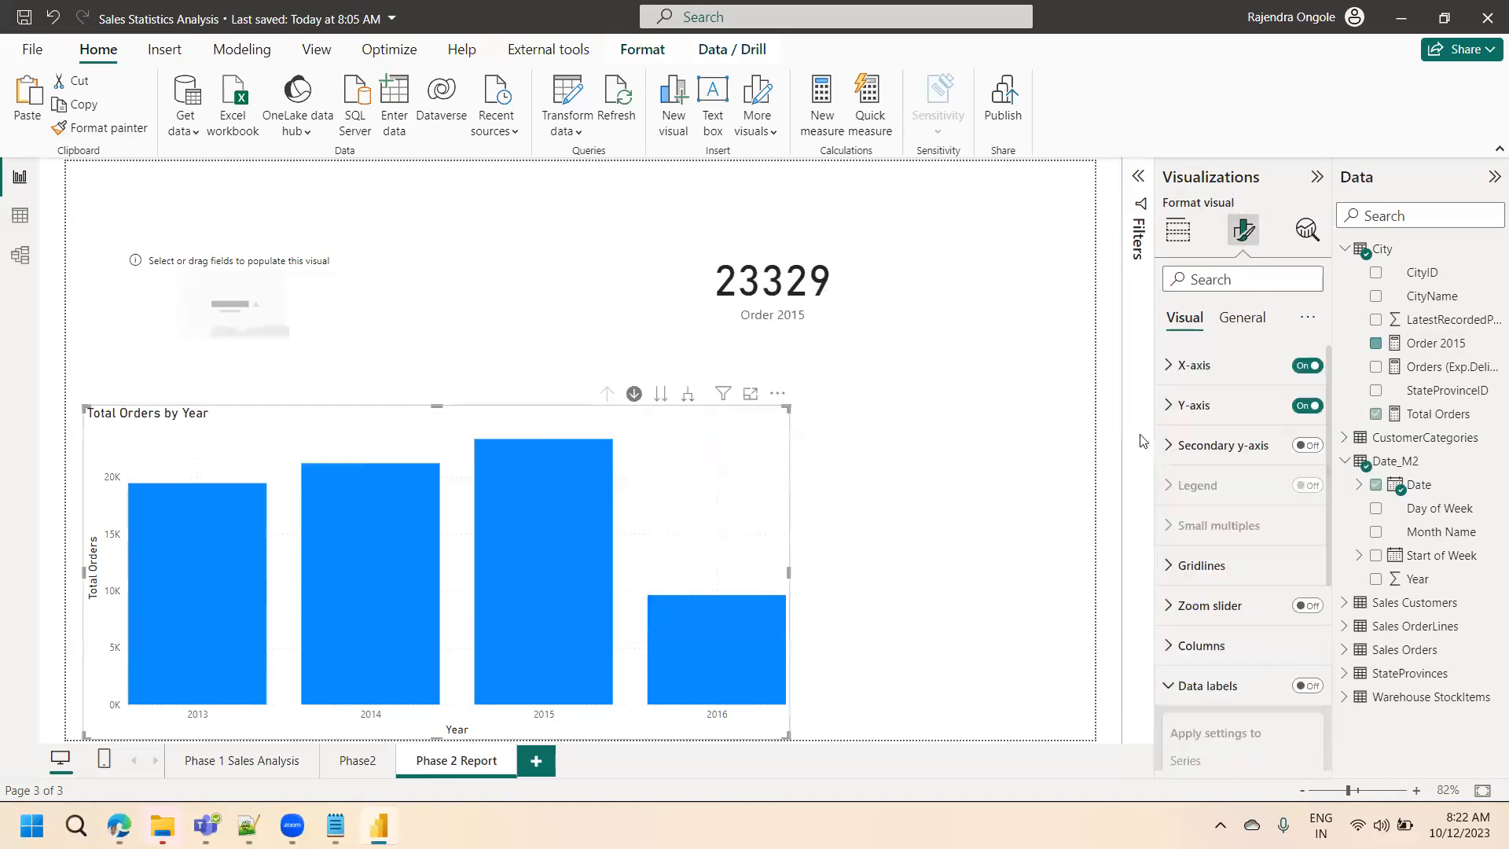
{"action": "left_click", "coordinate": [1307, 685]}
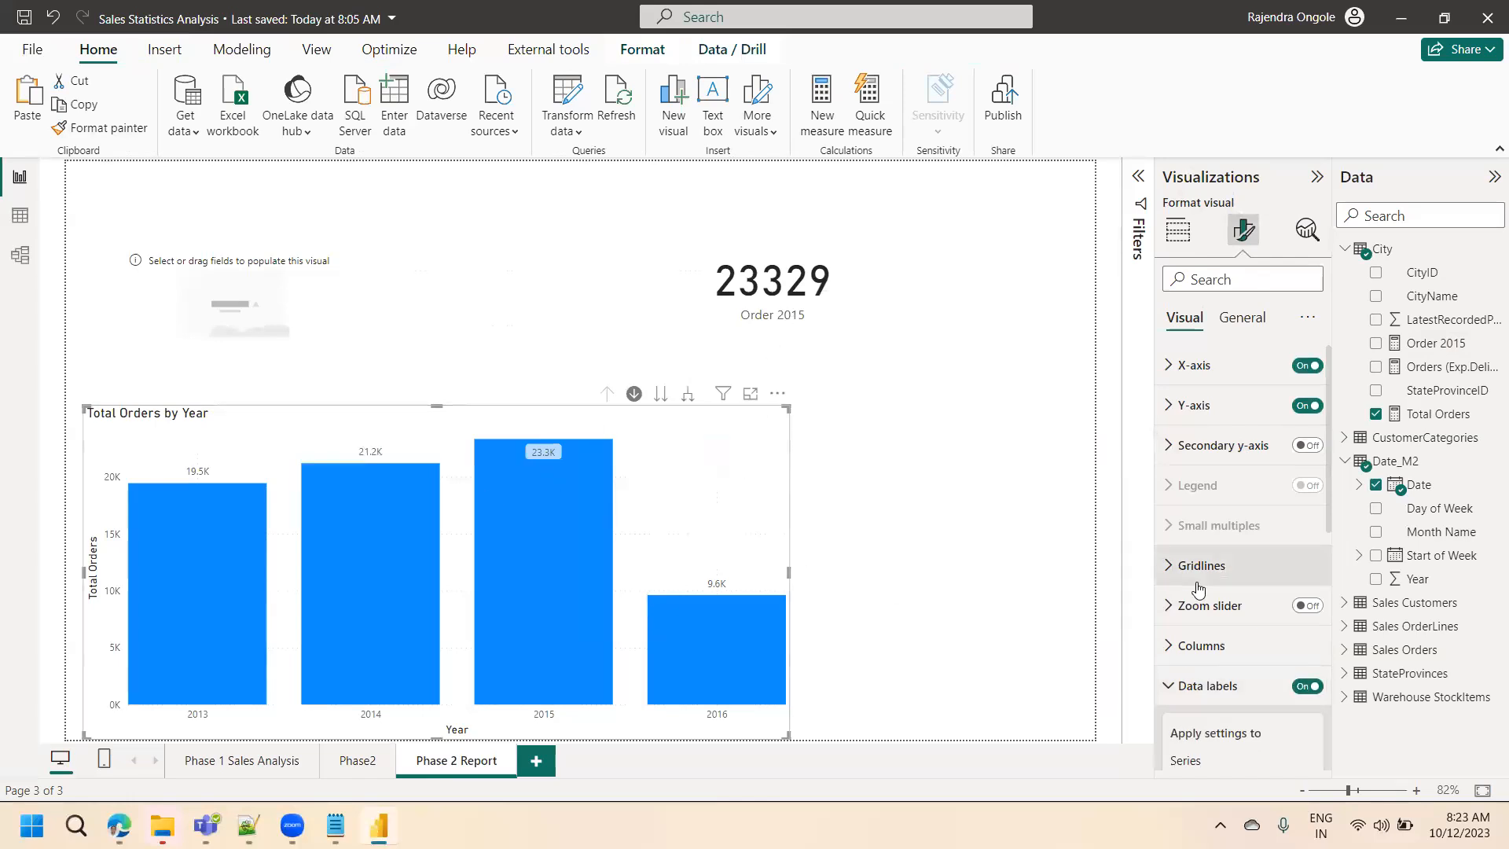
- Set the display units of the Total Orders by Year chart's data label values to None
{"action": "left_click_drag", "start_coordinate": [1328, 514], "coordinate": [1356, 726]}
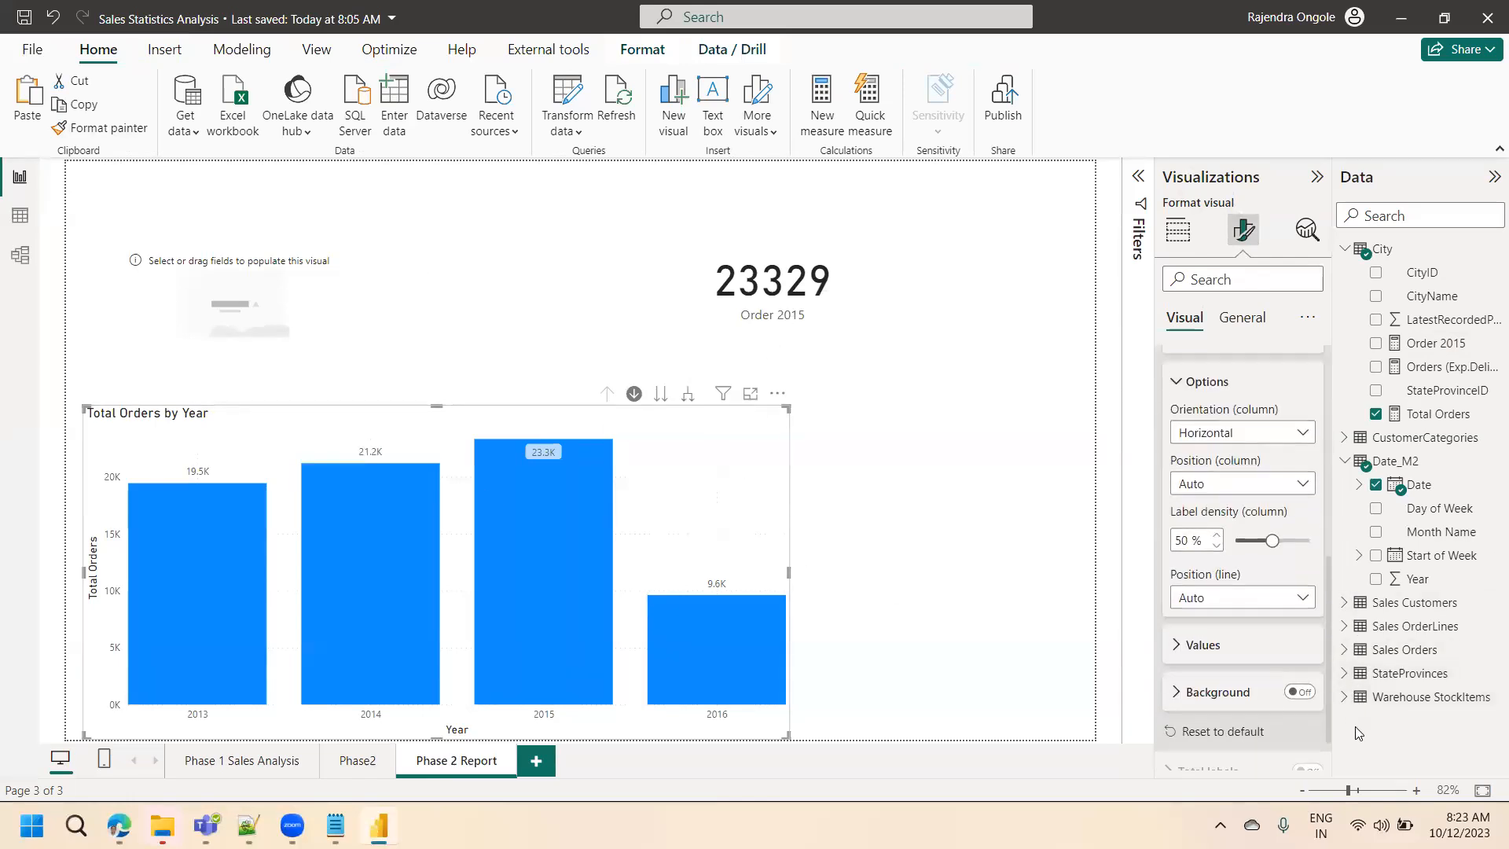
{"action": "left_click", "coordinate": [1199, 646]}
{"action": "scroll", "coordinate": [1201, 651], "scroll_direction": "down", "scroll_amount": 3}
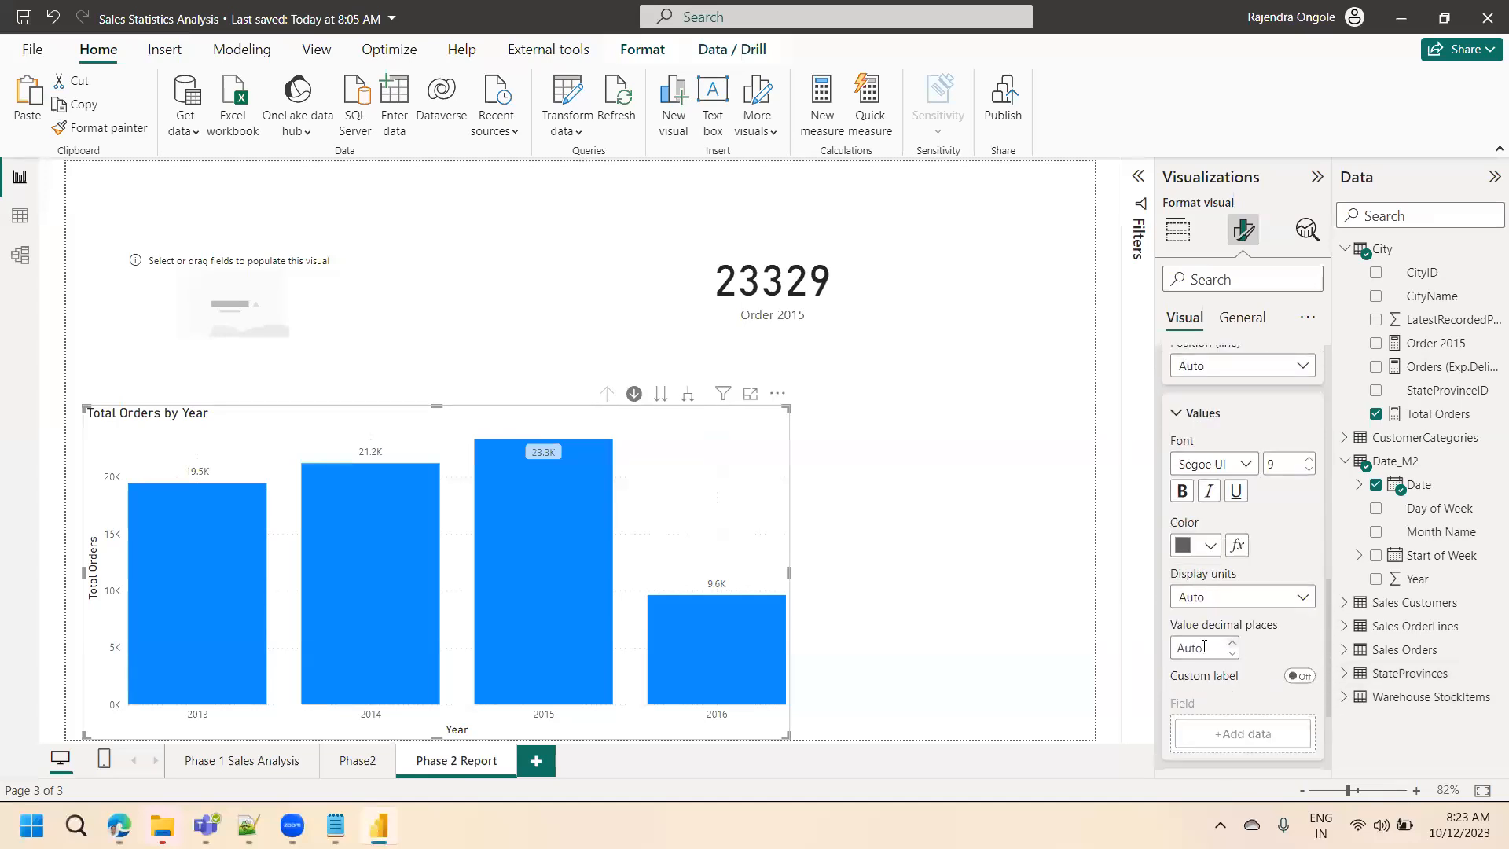
{"action": "left_click", "coordinate": [1202, 598]}
{"action": "left_click", "coordinate": [1200, 640]}
{"action": "mouse_move", "coordinate": [547, 457]}
- Remove the all(Date_M2[Date]) filter from the Order 2015 measure, keeping only the Date_M2[Year]=2015 filter, and commit the formula
{"action": "left_click", "coordinate": [790, 312]}
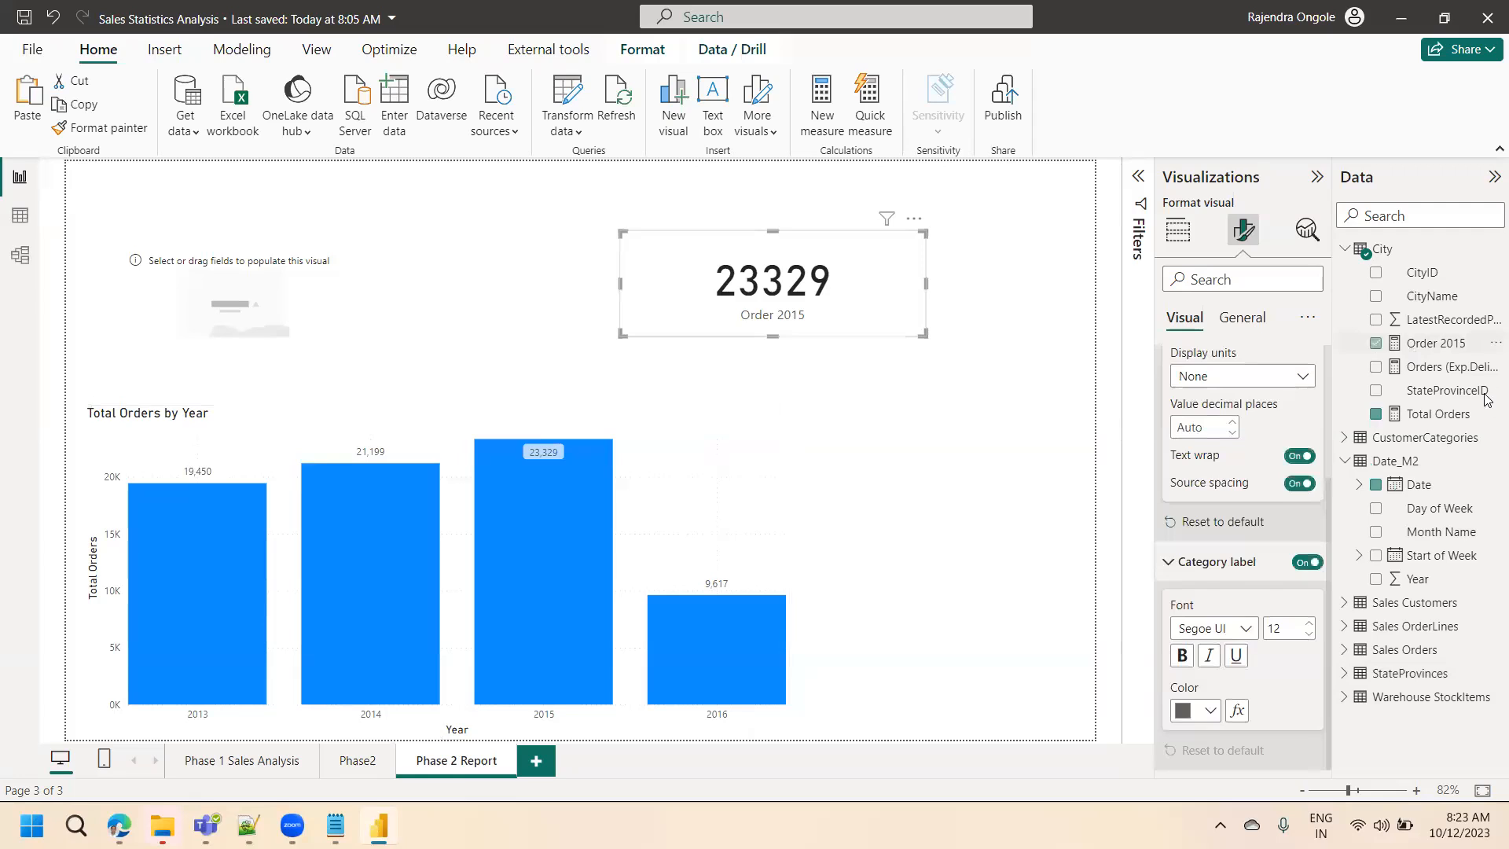
{"action": "left_click", "coordinate": [1413, 349]}
{"action": "left_click_drag", "start_coordinate": [354, 200], "coordinate": [503, 200]}
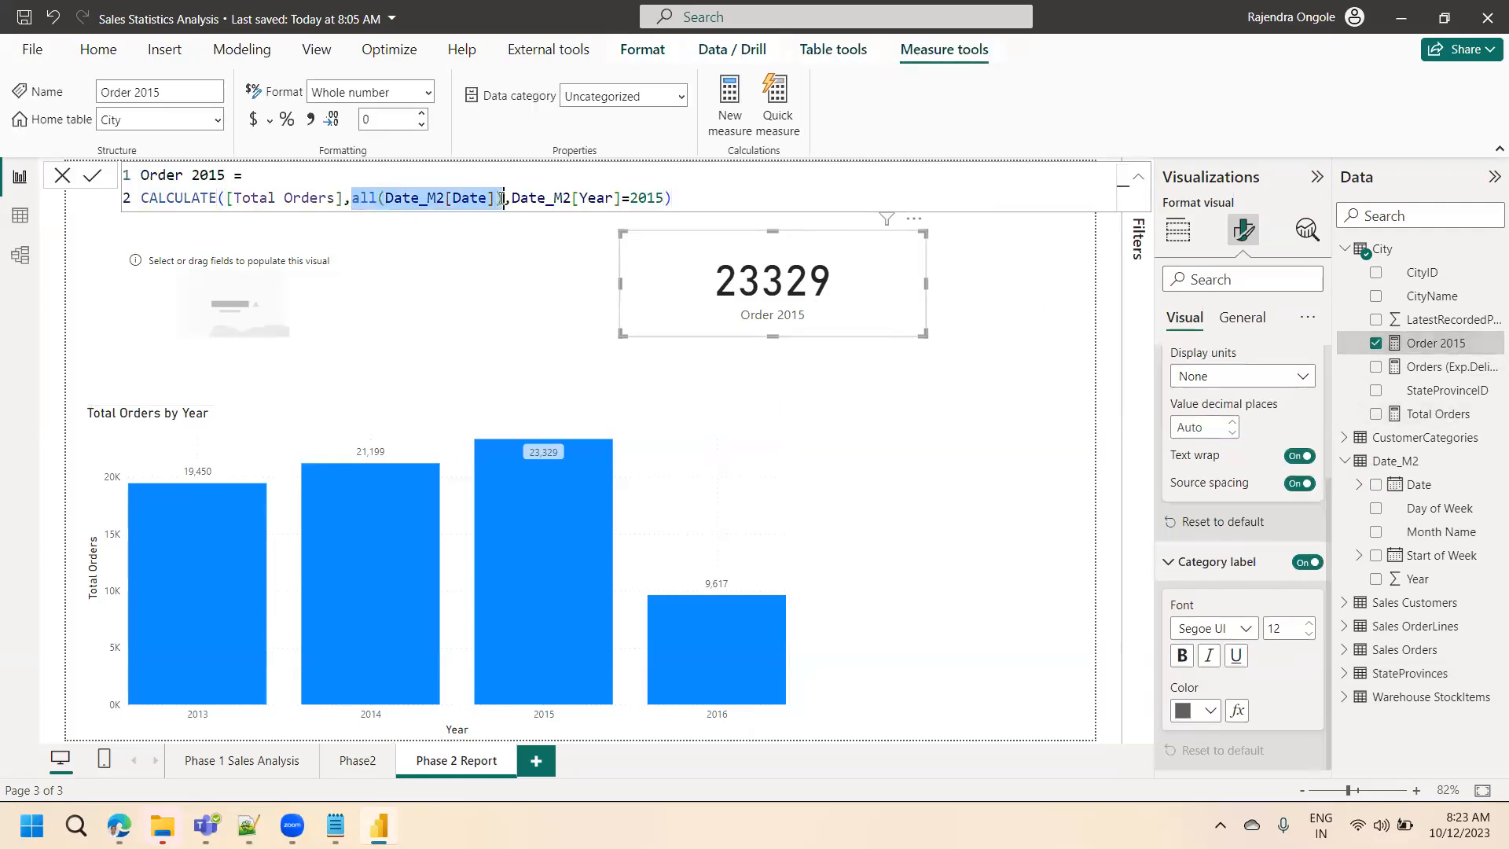
{"action": "key", "text": "Delete"}
{"action": "key", "text": "Delete"}
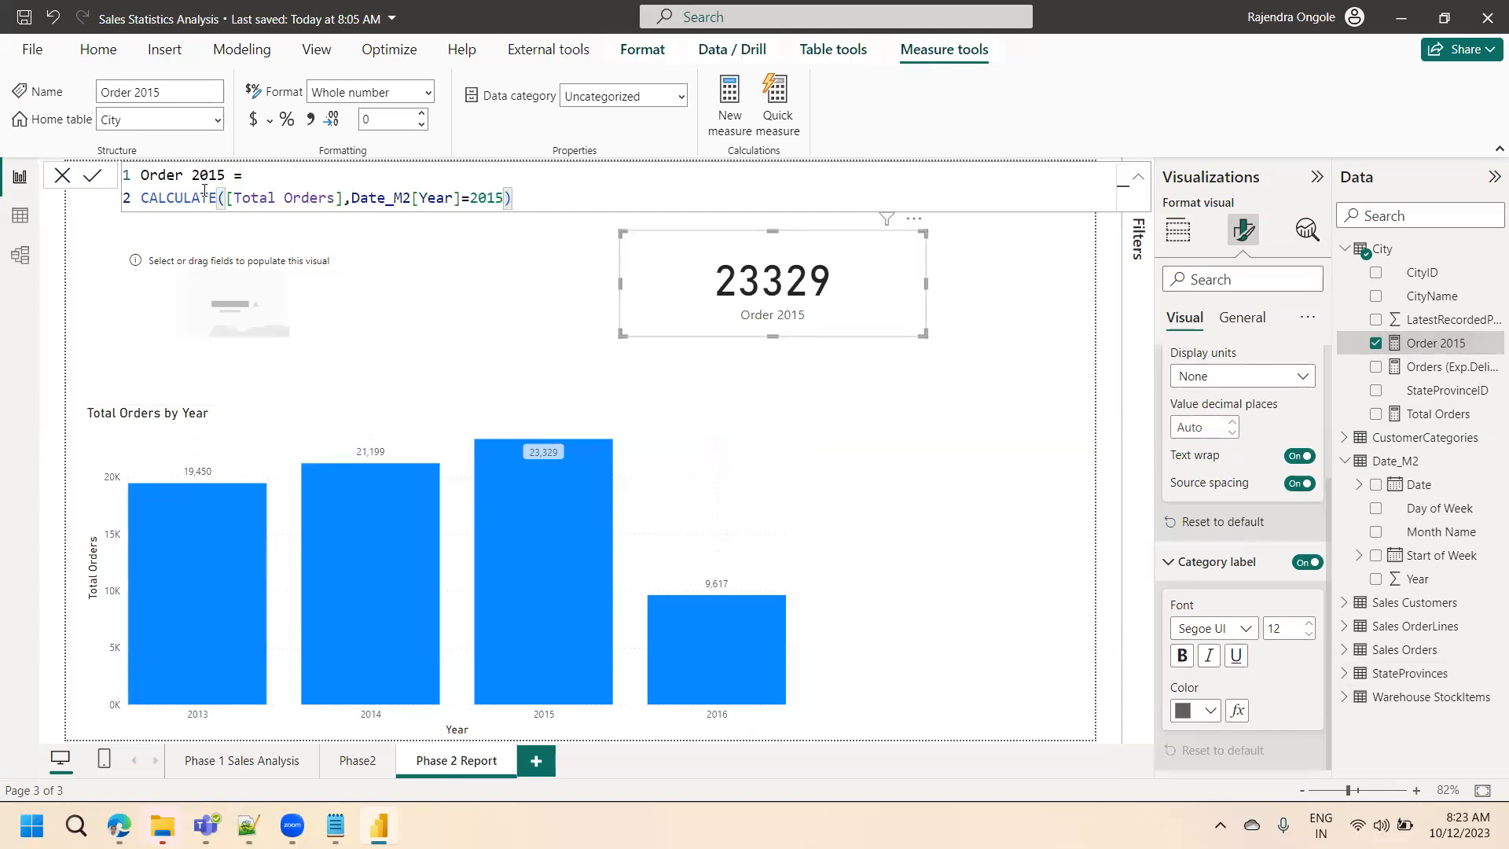
{"action": "left_click", "coordinate": [92, 179]}
{"action": "double_click", "coordinate": [353, 197]}
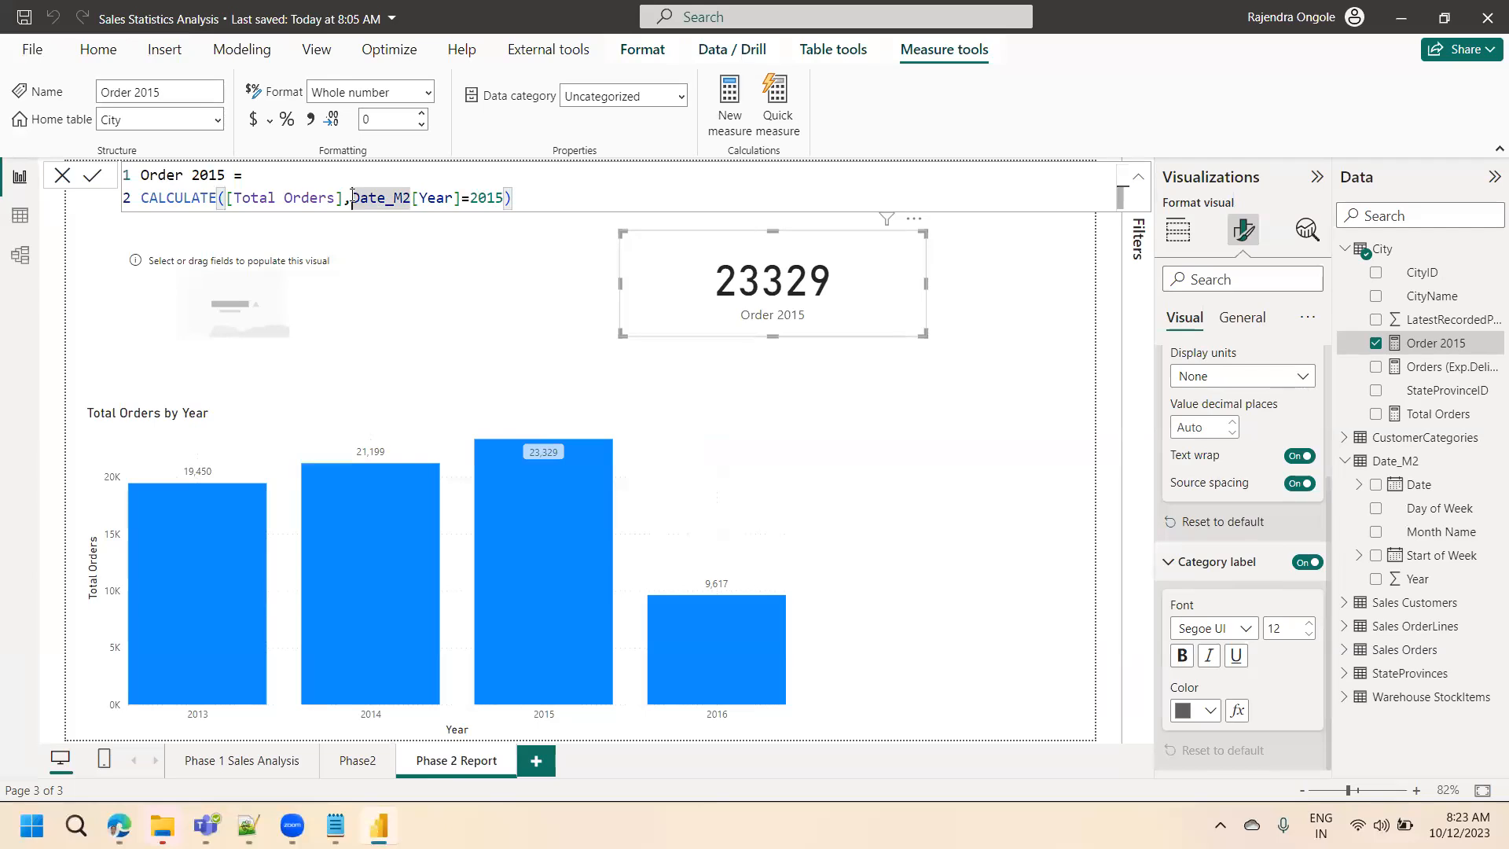
- Add ALL(Date_M2[Date]) as a filter before the Year=2015 condition in the Order 2015 measure and commit the formula
{"action": "type", "text": "all"}
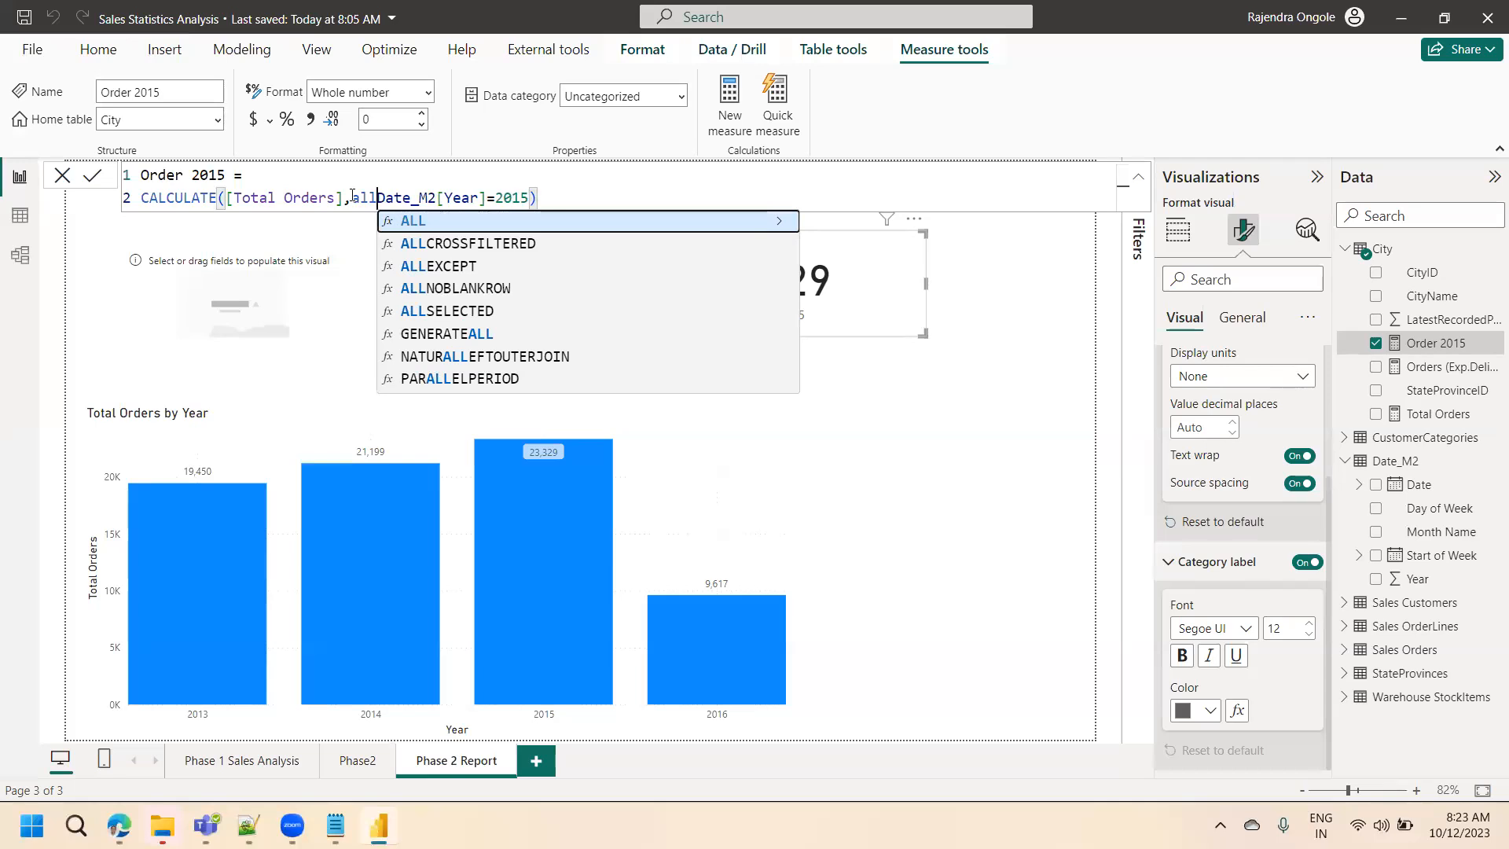
{"action": "type", "text": "("}
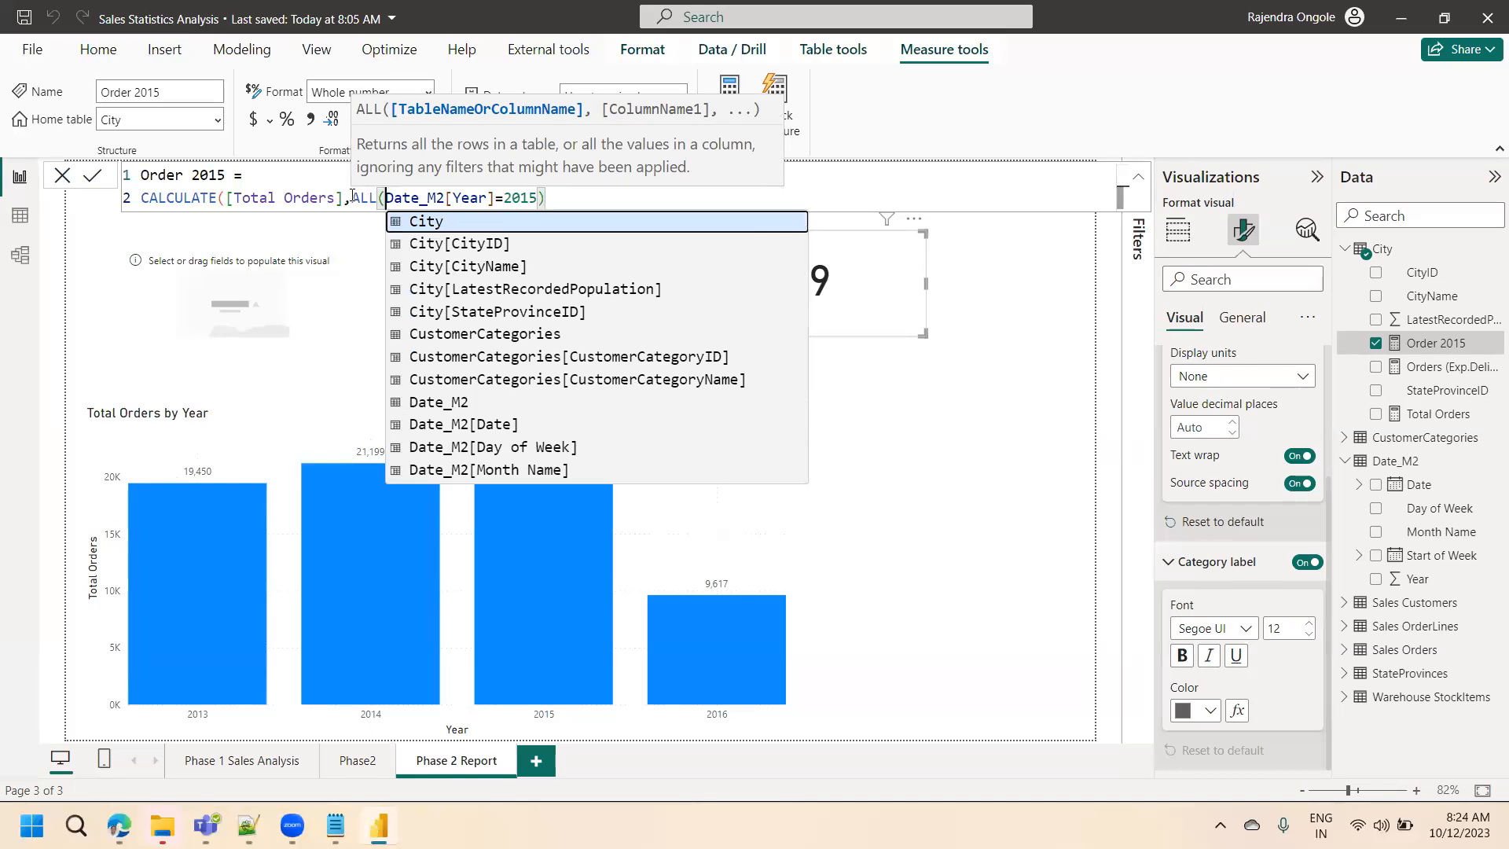
{"action": "type", "text": "Date"}
{"action": "key", "text": "Down"}
{"action": "key", "text": "Tab"}
{"action": "type", "text": ")"}
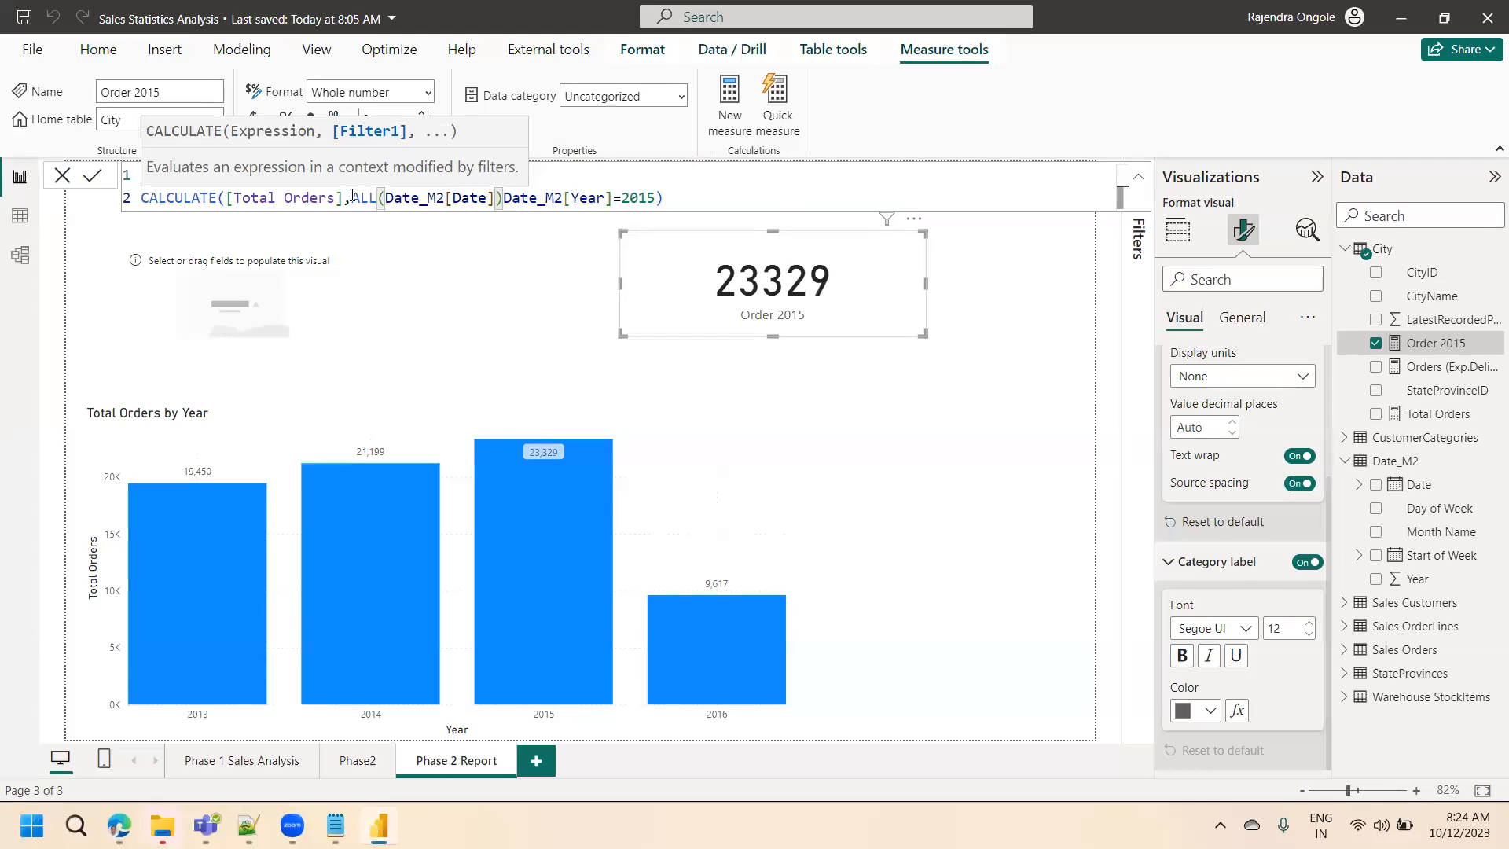
{"action": "type", "text": ","}
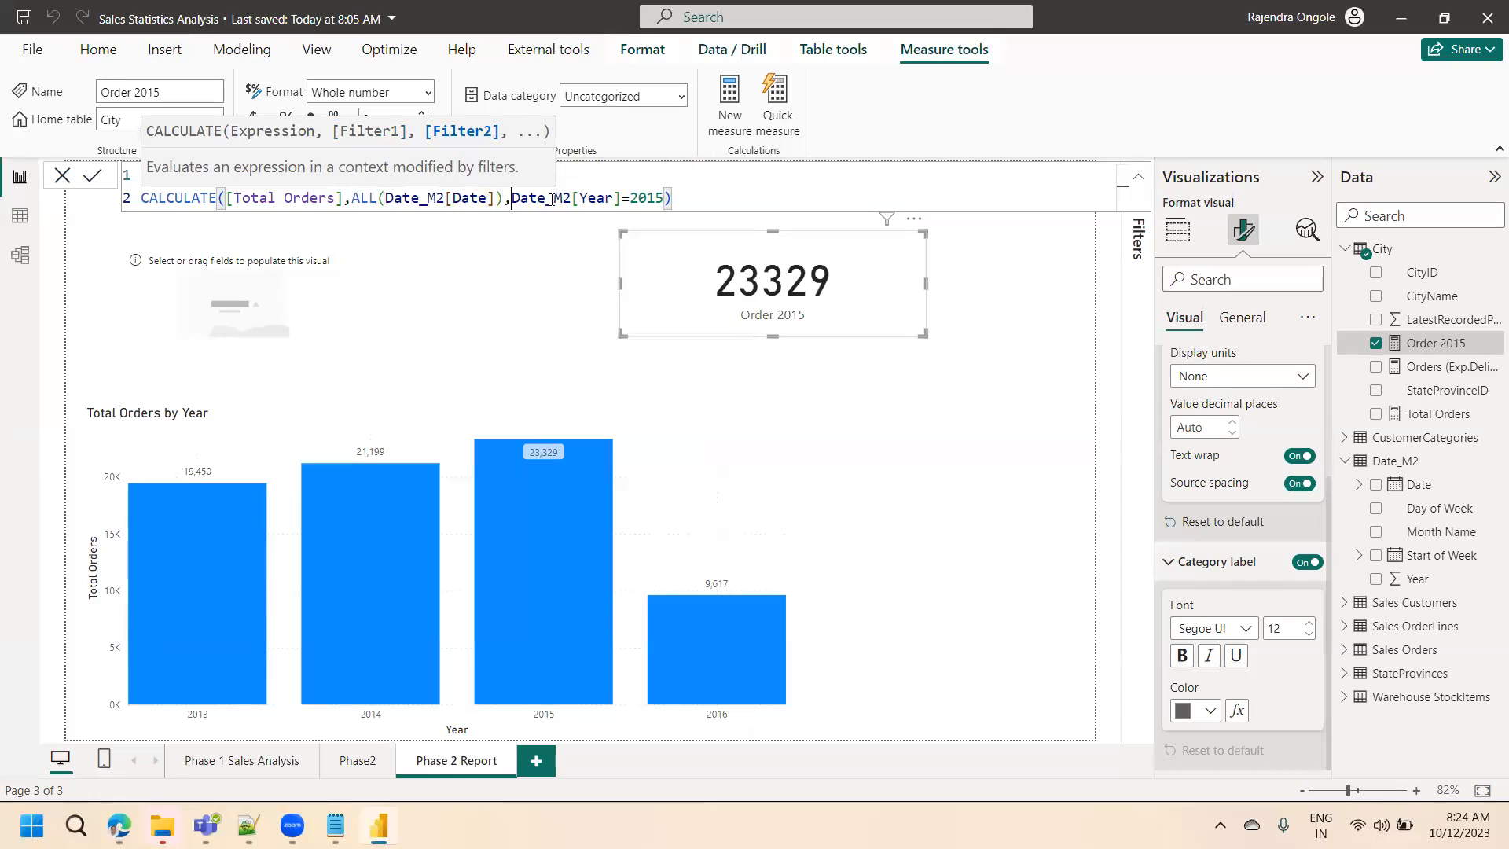
{"action": "double_click", "coordinate": [602, 197]}
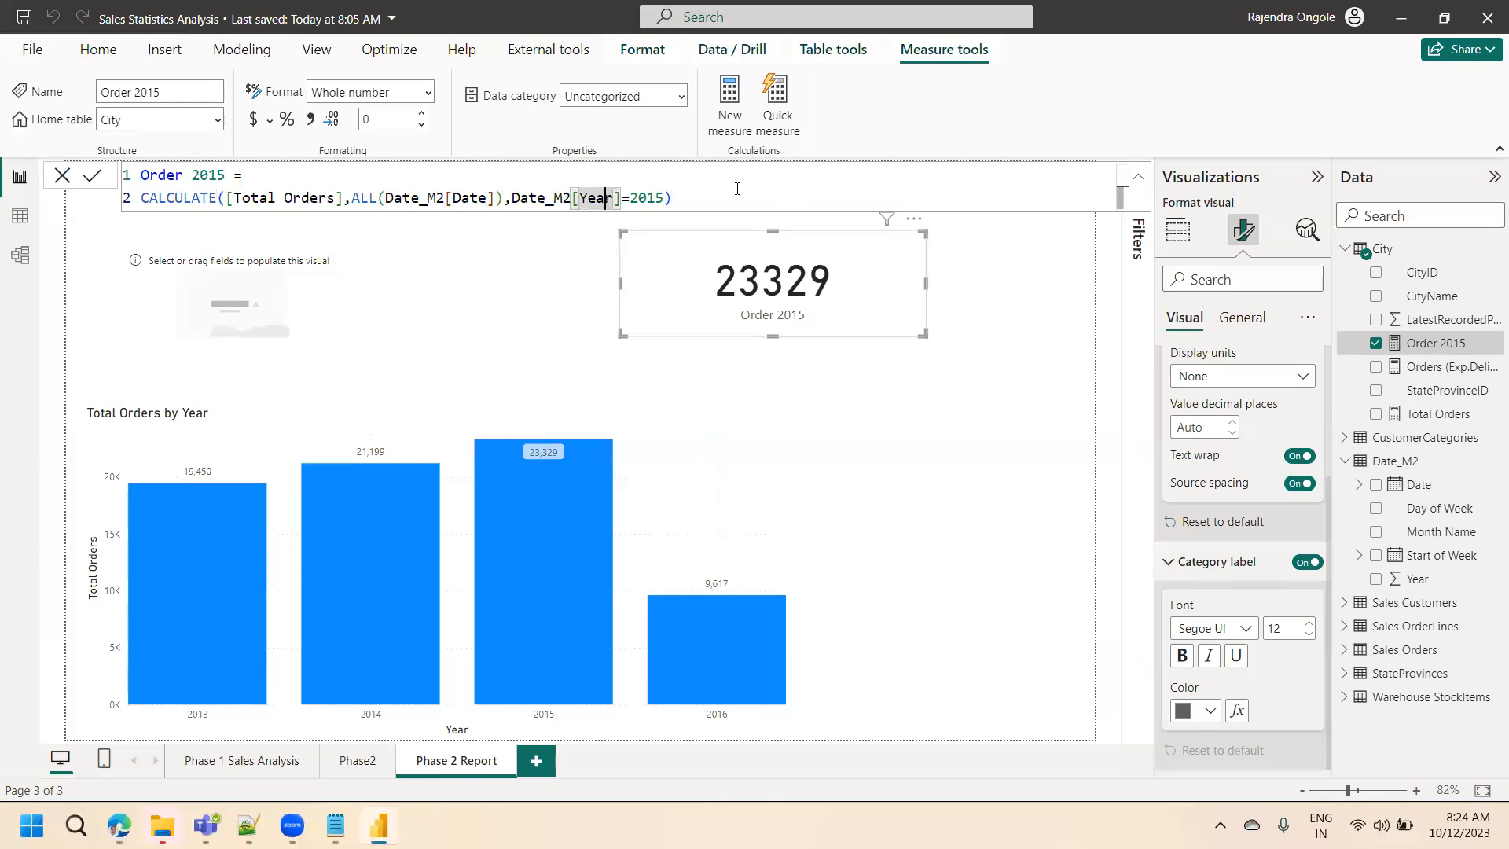
{"action": "left_click", "coordinate": [92, 176]}
{"action": "left_click", "coordinate": [93, 176]}
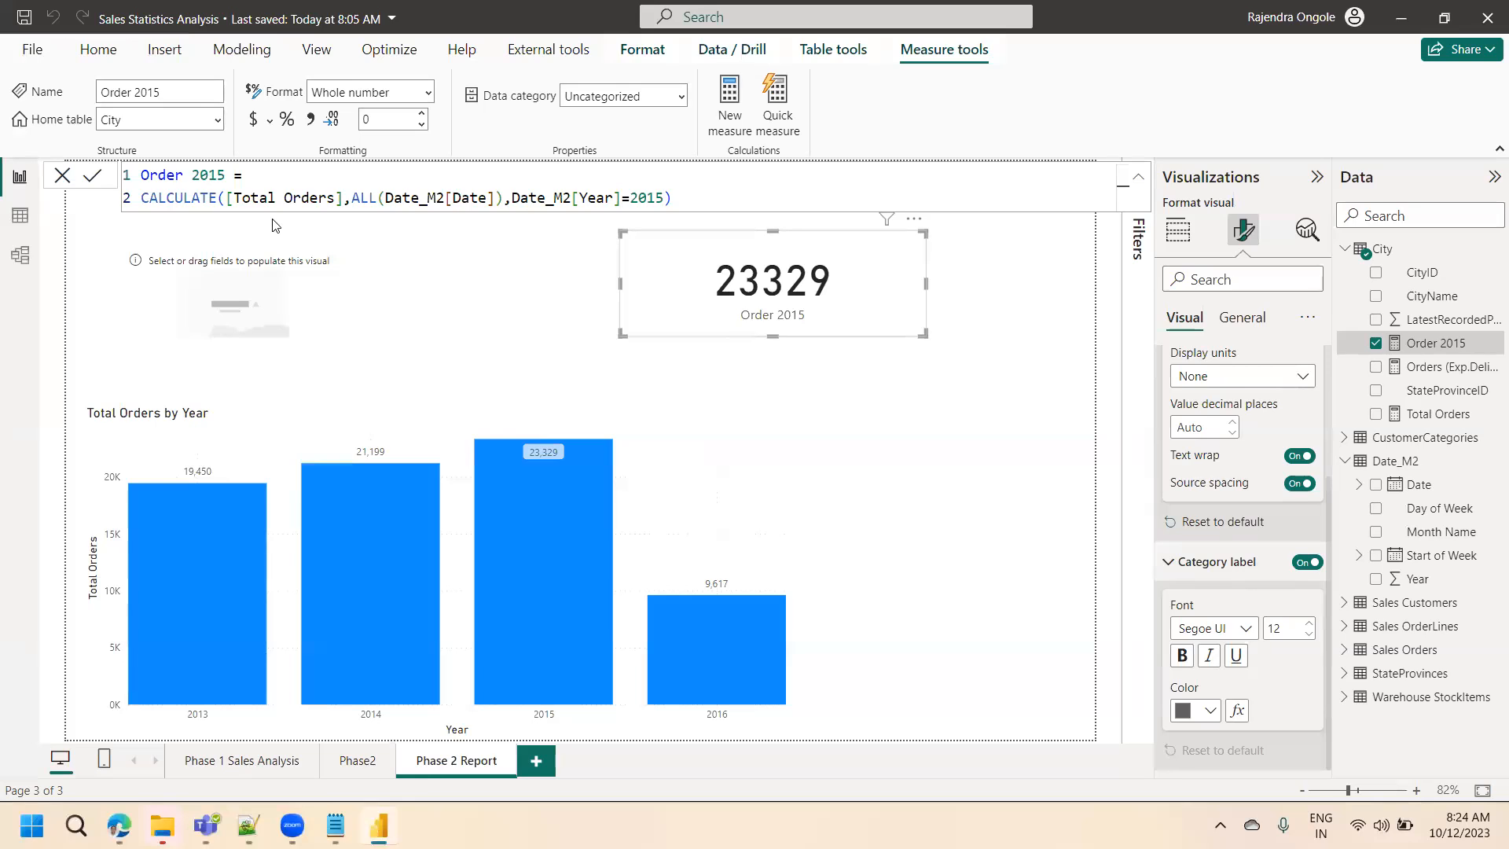
- Add the Order 2015 measure as the value of the empty KPI visual and show its field settings
{"action": "left_click", "coordinate": [275, 305]}
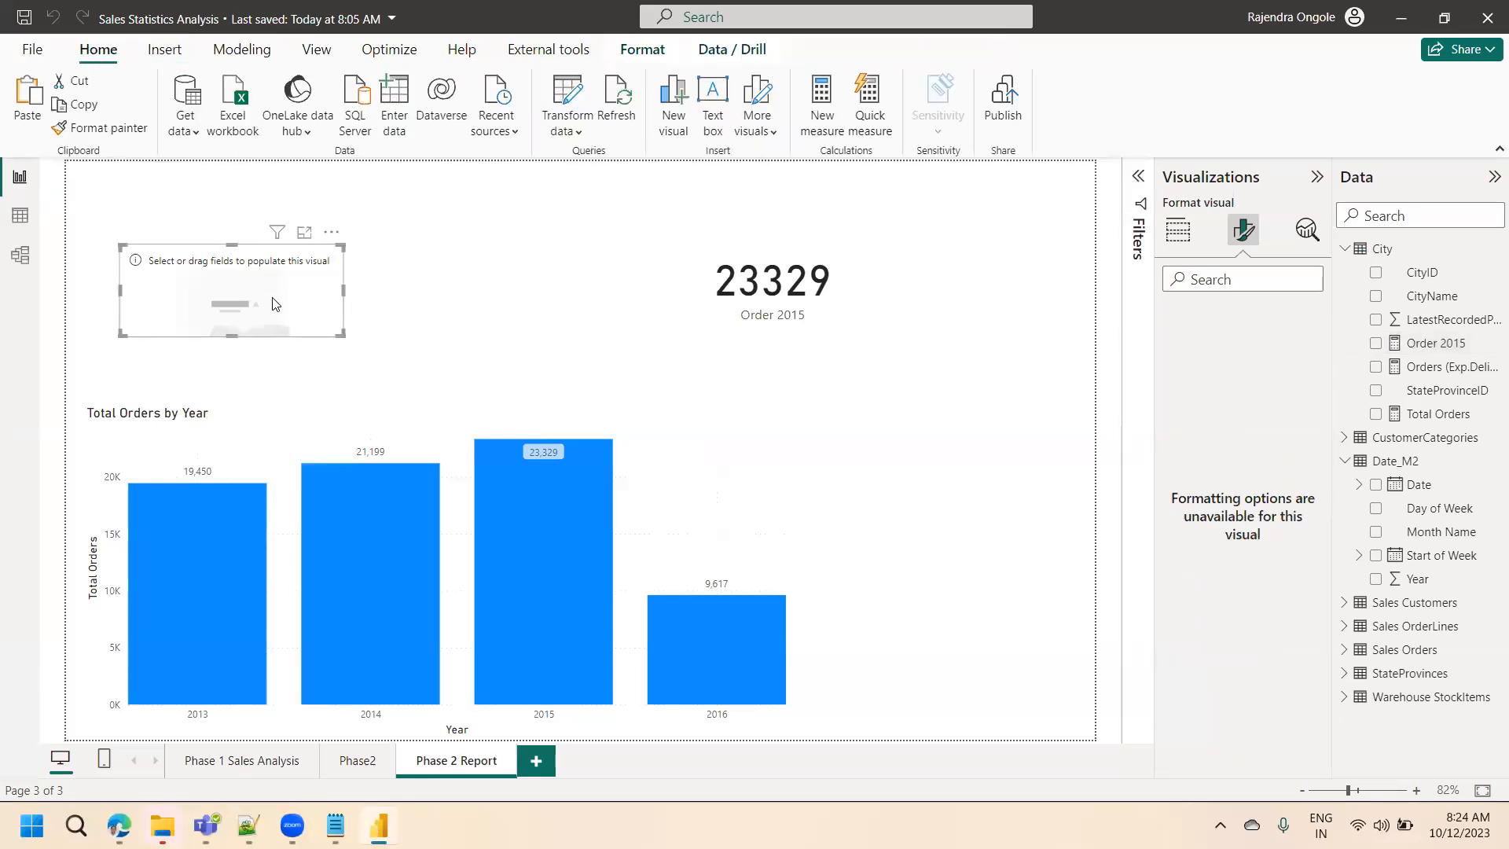
{"action": "left_click", "coordinate": [1377, 346]}
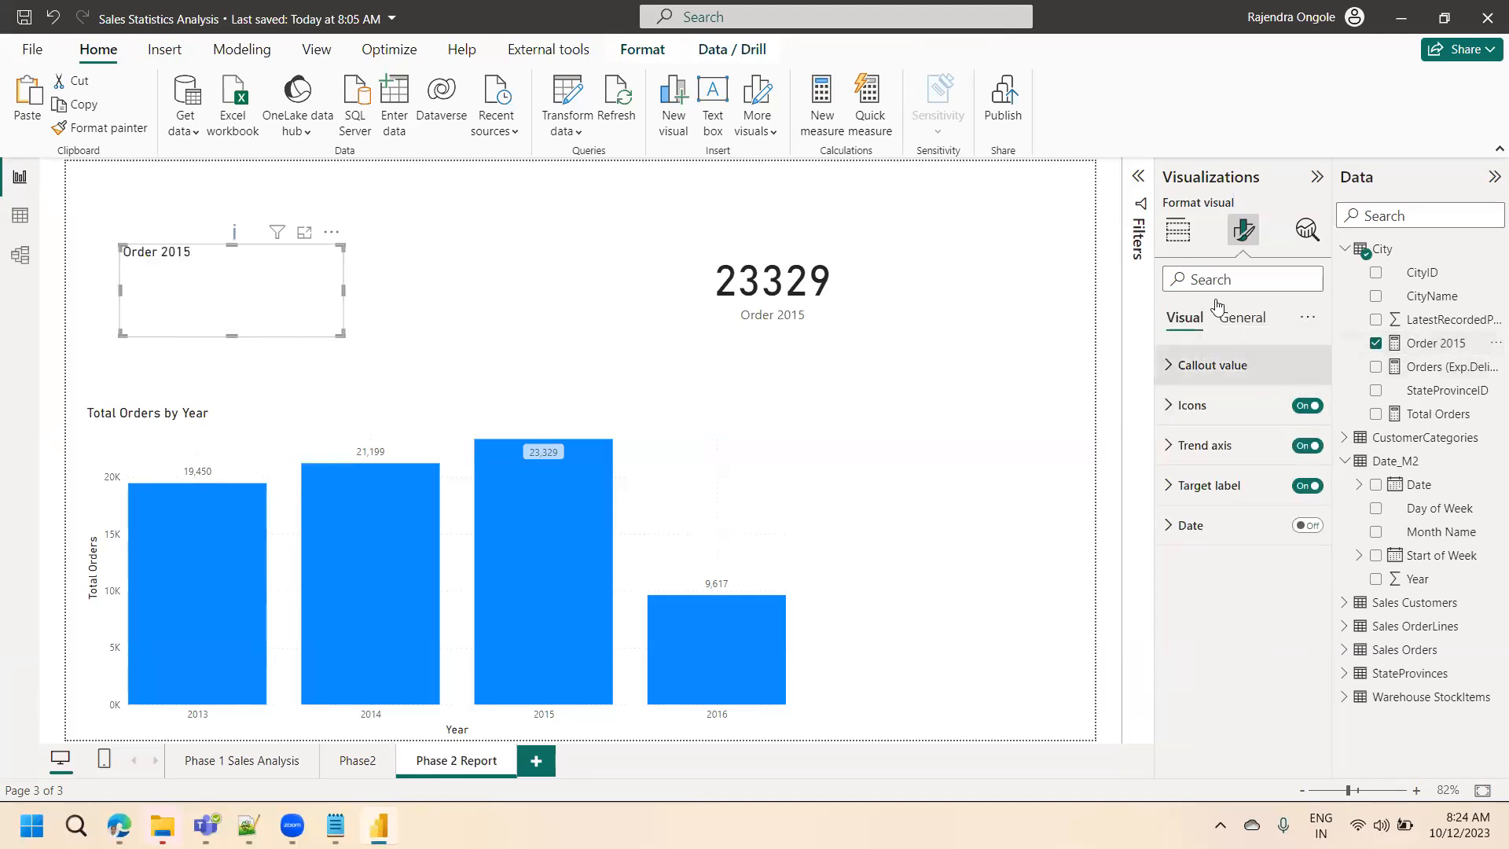
{"action": "left_click", "coordinate": [1179, 230]}
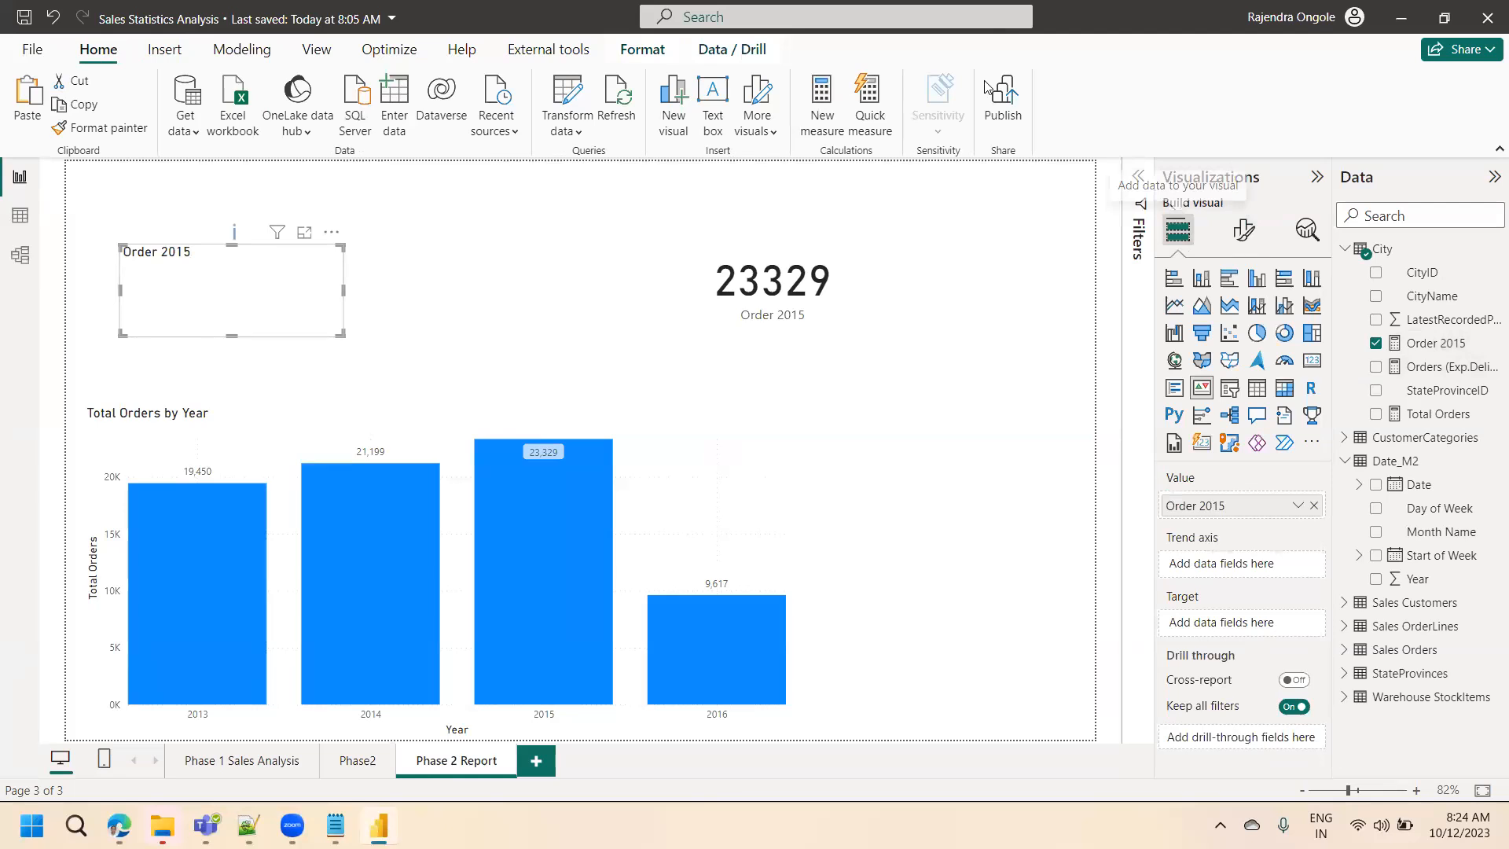
- Remove the ALL(Date_M2[Date]) filter from the Order 2015 measure and commit the formula
{"action": "left_click", "coordinate": [904, 310]}
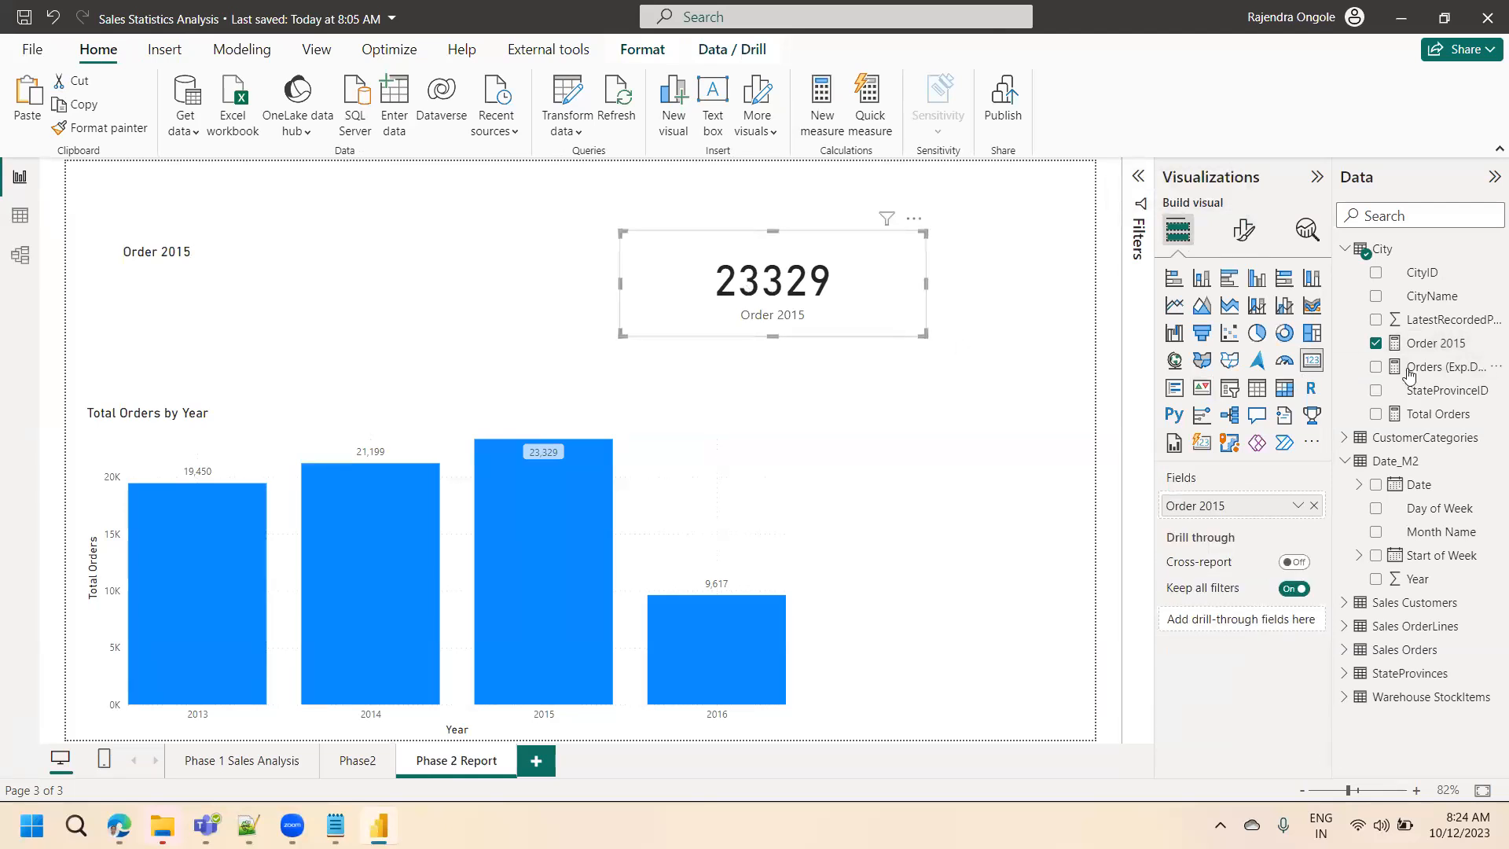
{"action": "left_click", "coordinate": [1427, 344]}
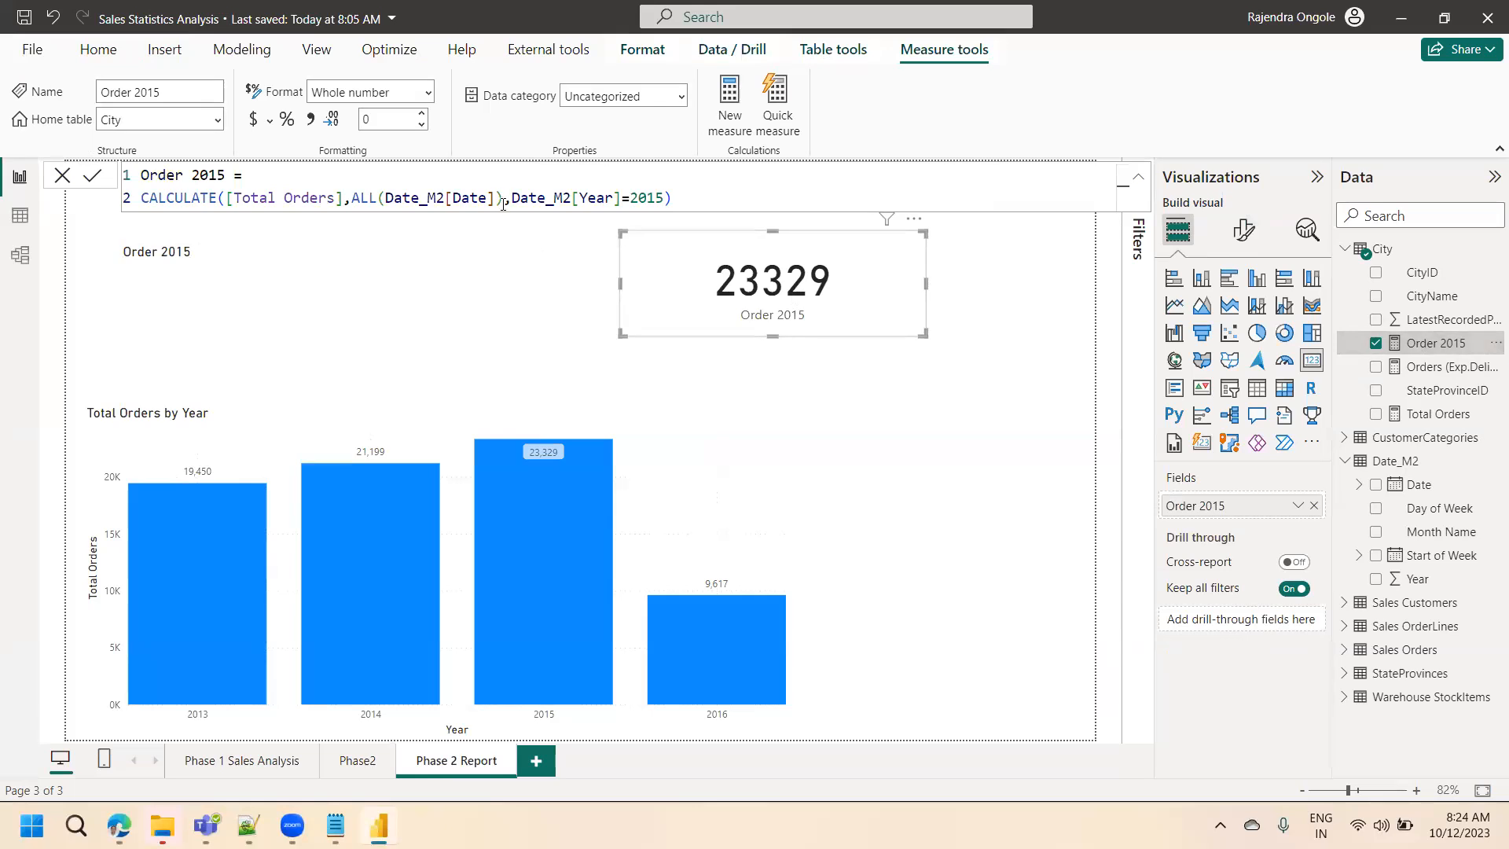
{"action": "left_click_drag", "start_coordinate": [503, 203], "coordinate": [344, 202]}
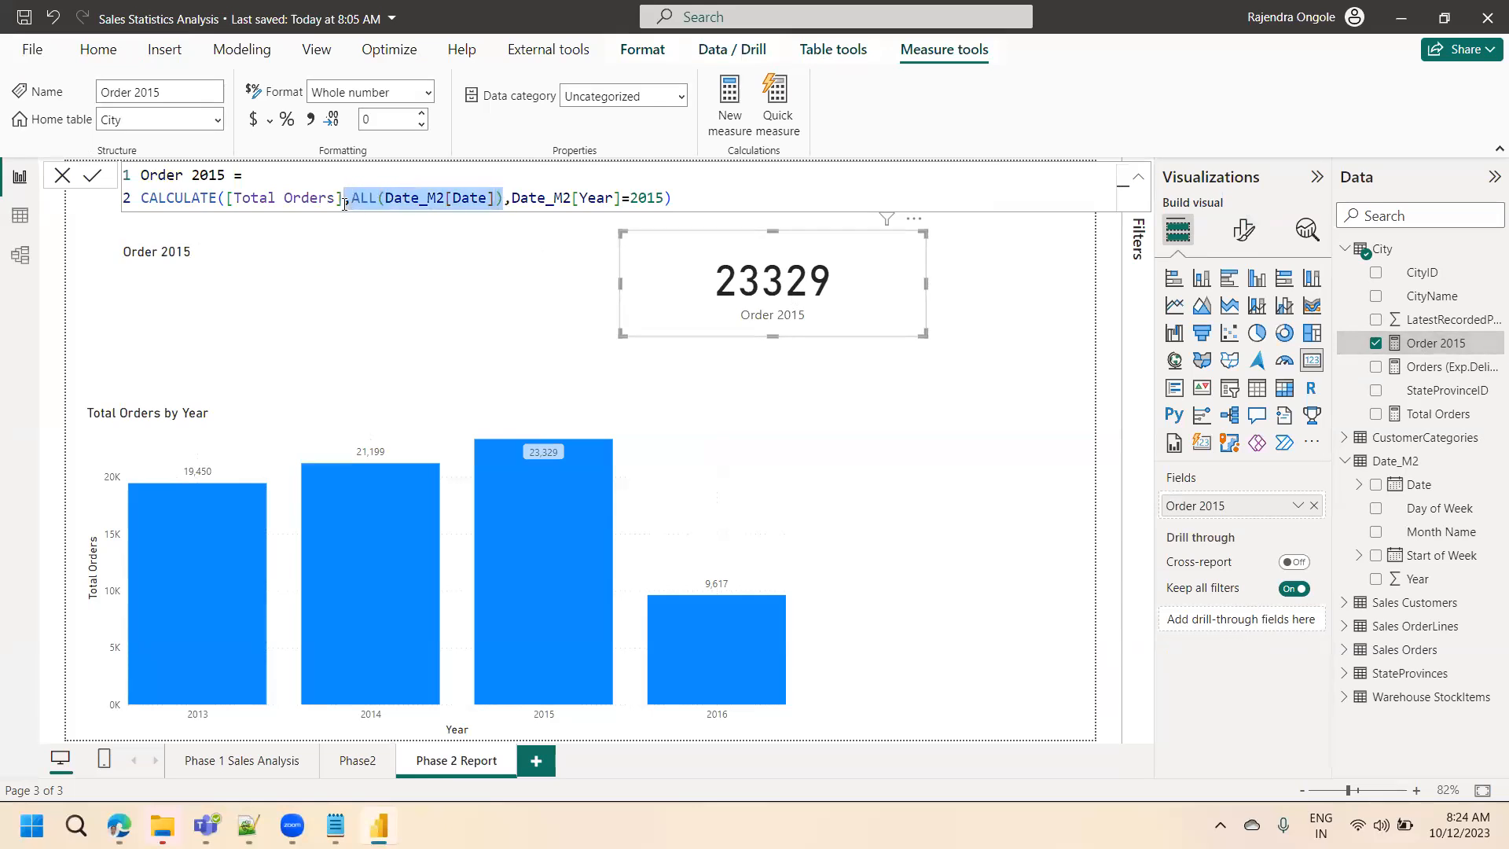
{"action": "key", "text": "BackSpace"}
{"action": "left_click", "coordinate": [96, 177]}
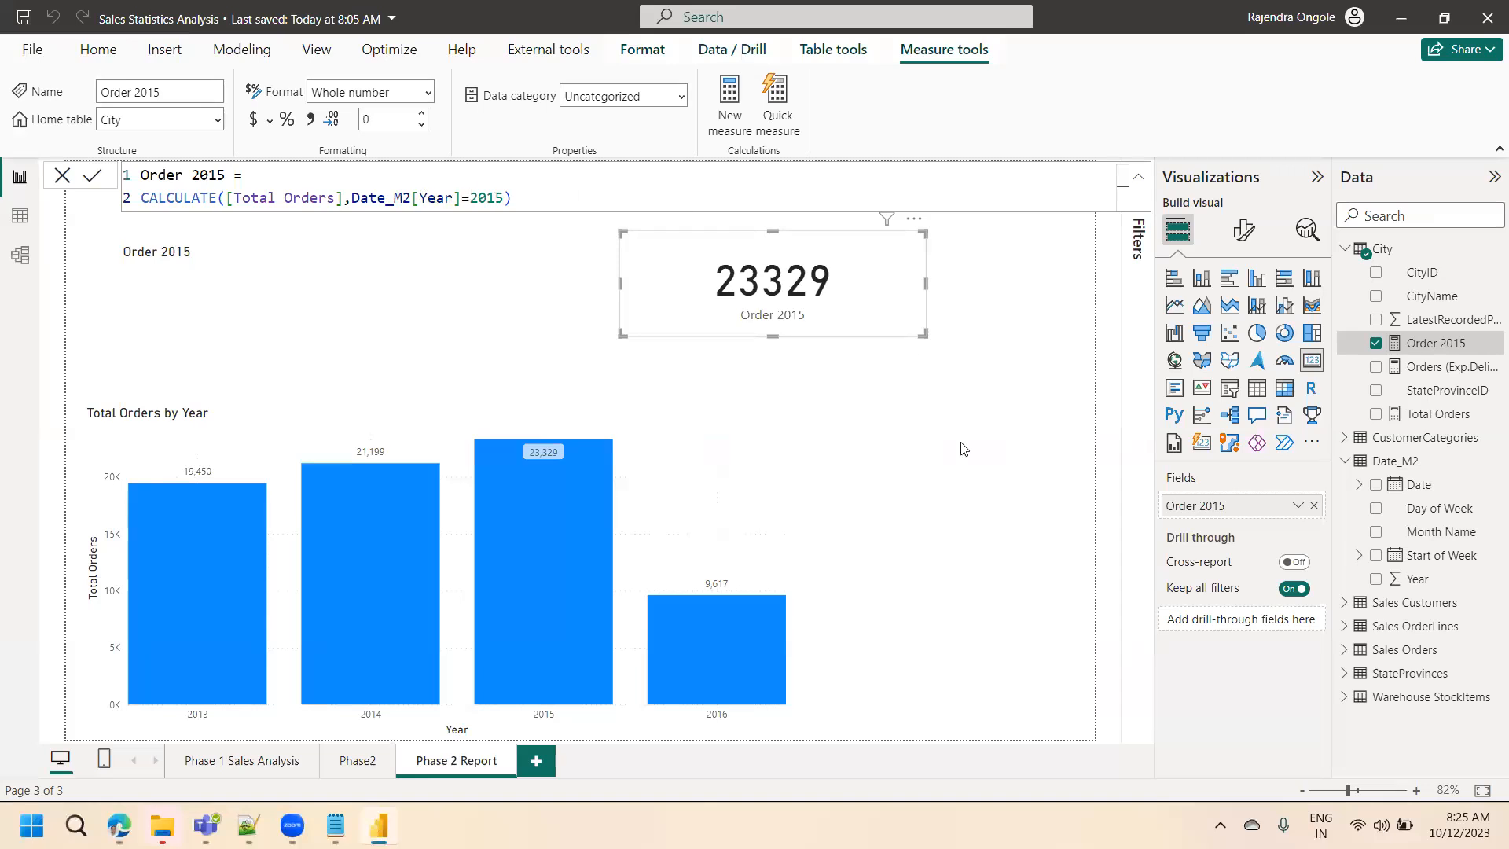
- Add a slicer on the Date field of Date_M2 and enlarge it in the empty area beside the bar chart
{"action": "left_click", "coordinate": [1000, 346]}
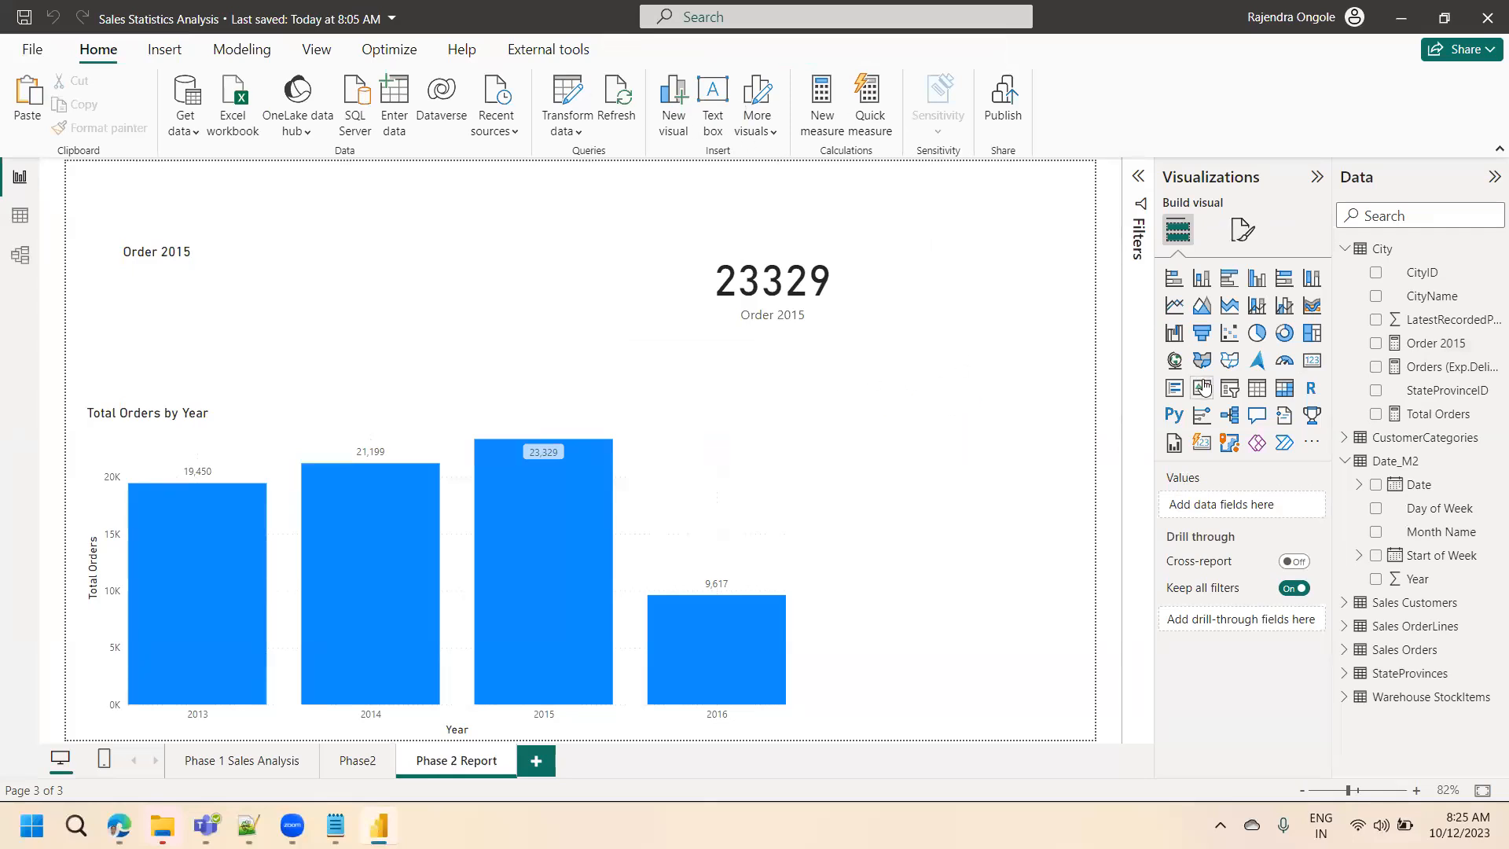
{"action": "left_click", "coordinate": [1230, 389]}
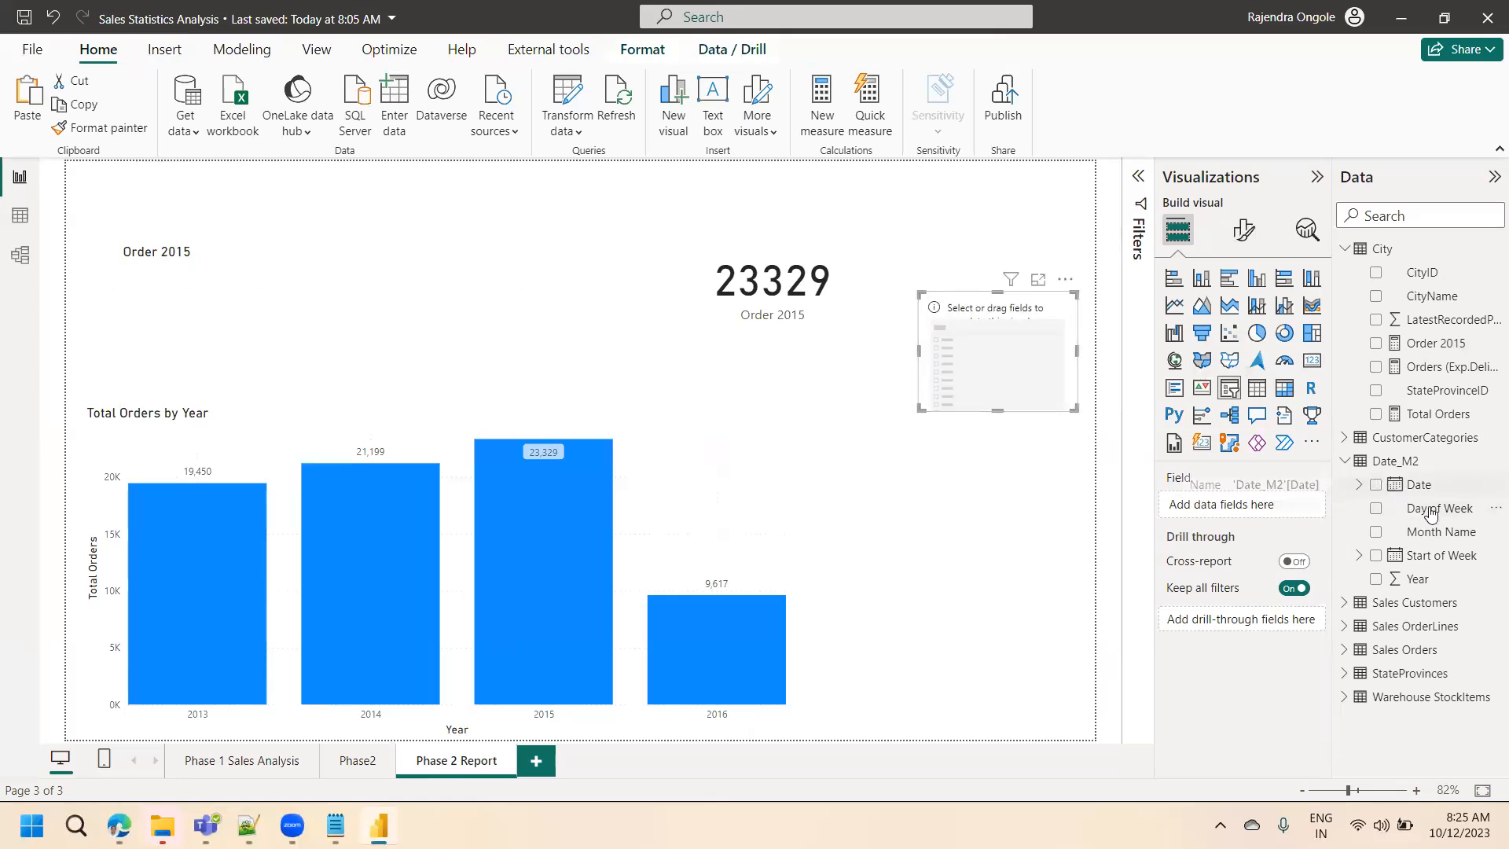
{"action": "left_click", "coordinate": [1377, 485]}
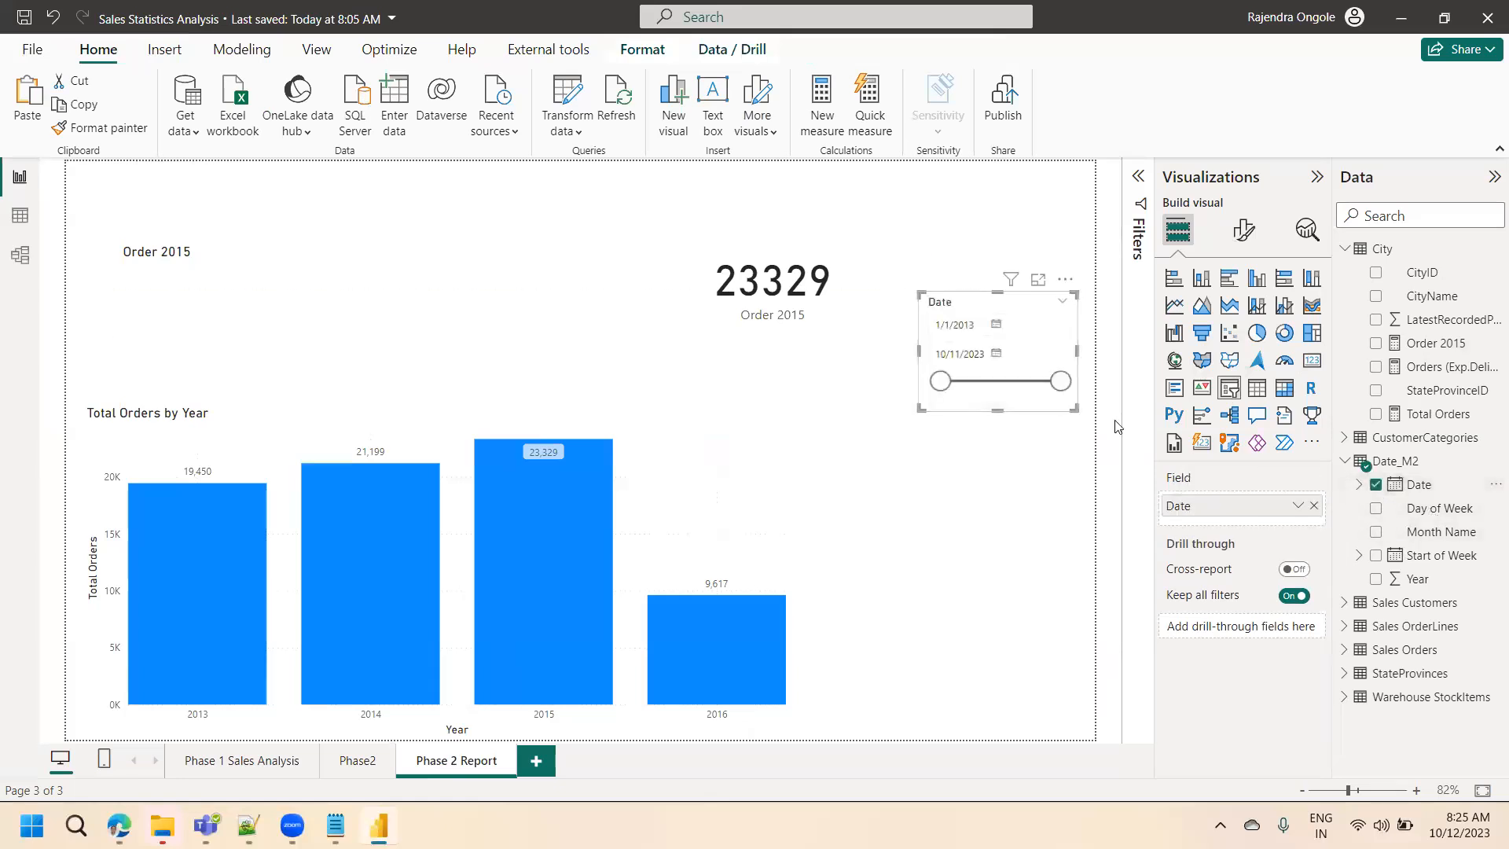
{"action": "left_click_drag", "start_coordinate": [920, 409], "coordinate": [930, 501]}
- Test the Order 2015 card with several slicer date ranges, including 5/1/2016 to 8/7/2021, and delete the slicer
{"action": "mouse_move", "coordinate": [813, 467]}
{"action": "left_mouse_down"}
{"action": "mouse_move", "coordinate": [883, 492]}
{"action": "mouse_move", "coordinate": [930, 472]}
{"action": "mouse_move", "coordinate": [838, 469]}
{"action": "left_mouse_up"}
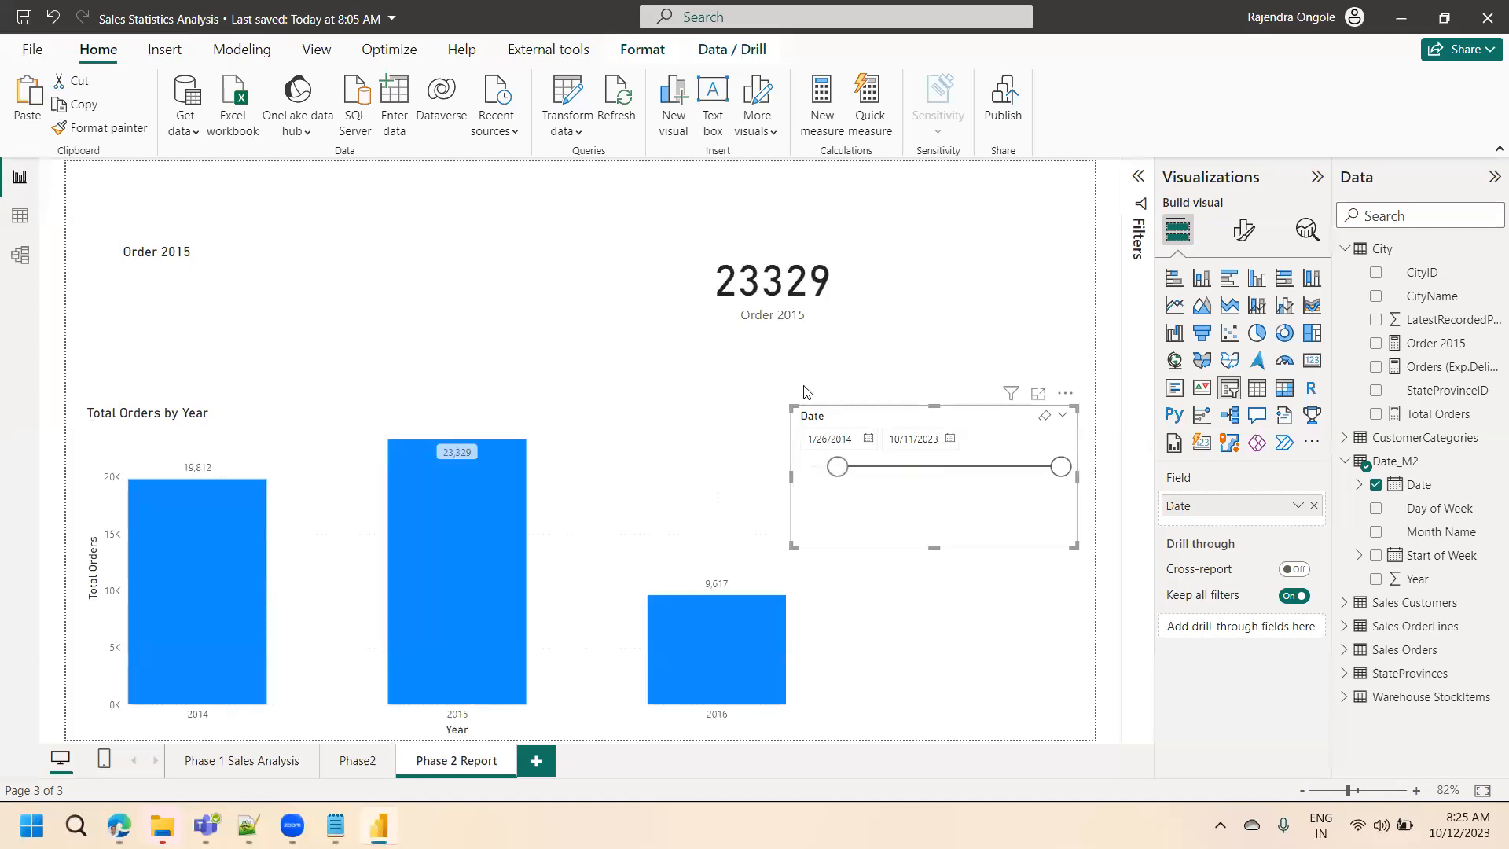
{"action": "left_click_drag", "start_coordinate": [837, 467], "coordinate": [812, 467]}
{"action": "left_click_drag", "start_coordinate": [1061, 466], "coordinate": [1011, 467]}
{"action": "left_click_drag", "start_coordinate": [813, 469], "coordinate": [890, 466]}
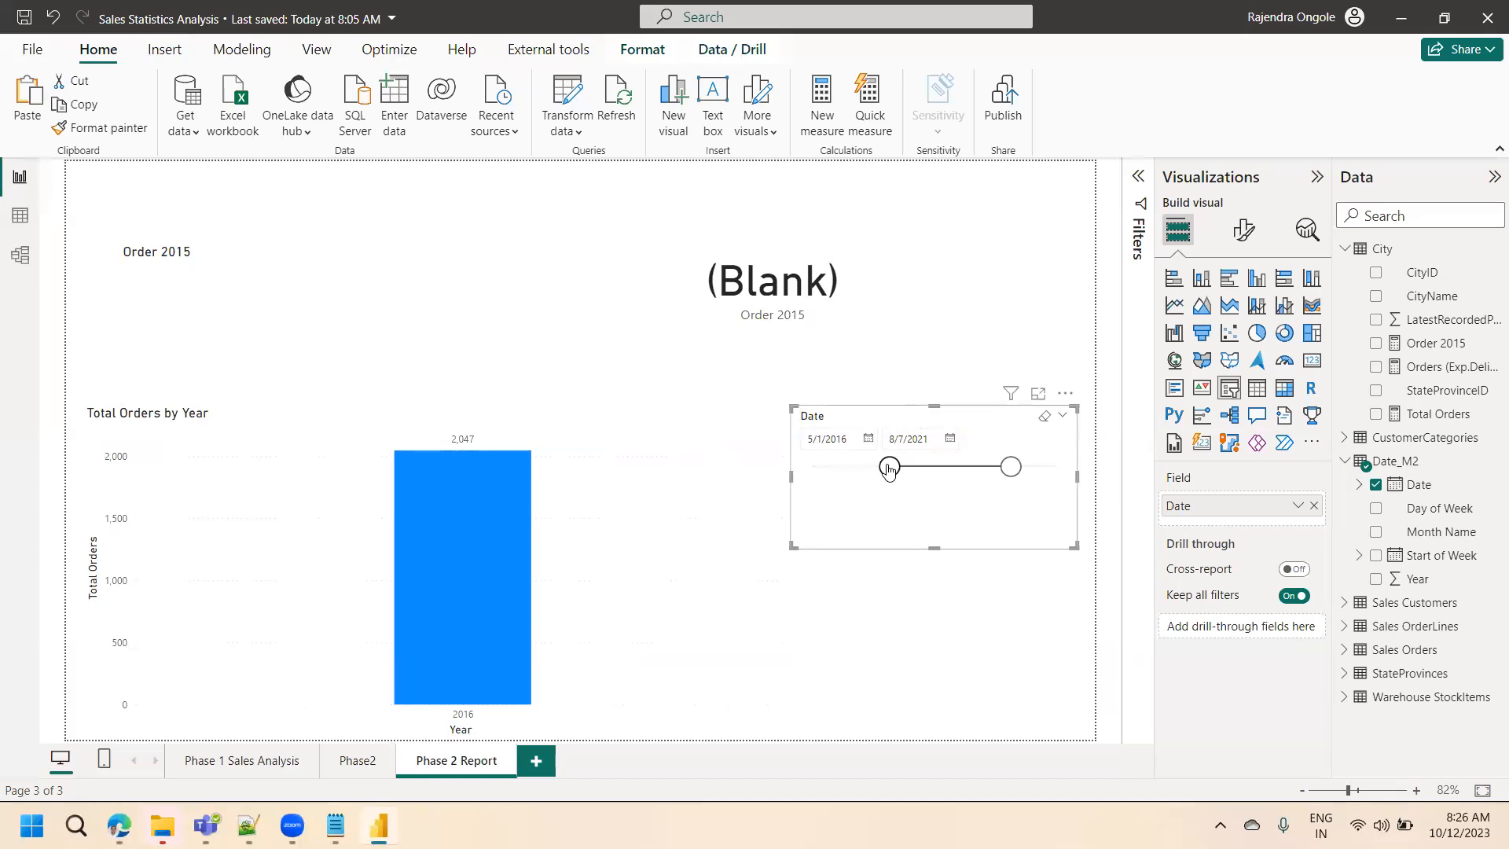
{"action": "left_click_drag", "start_coordinate": [889, 469], "coordinate": [813, 481]}
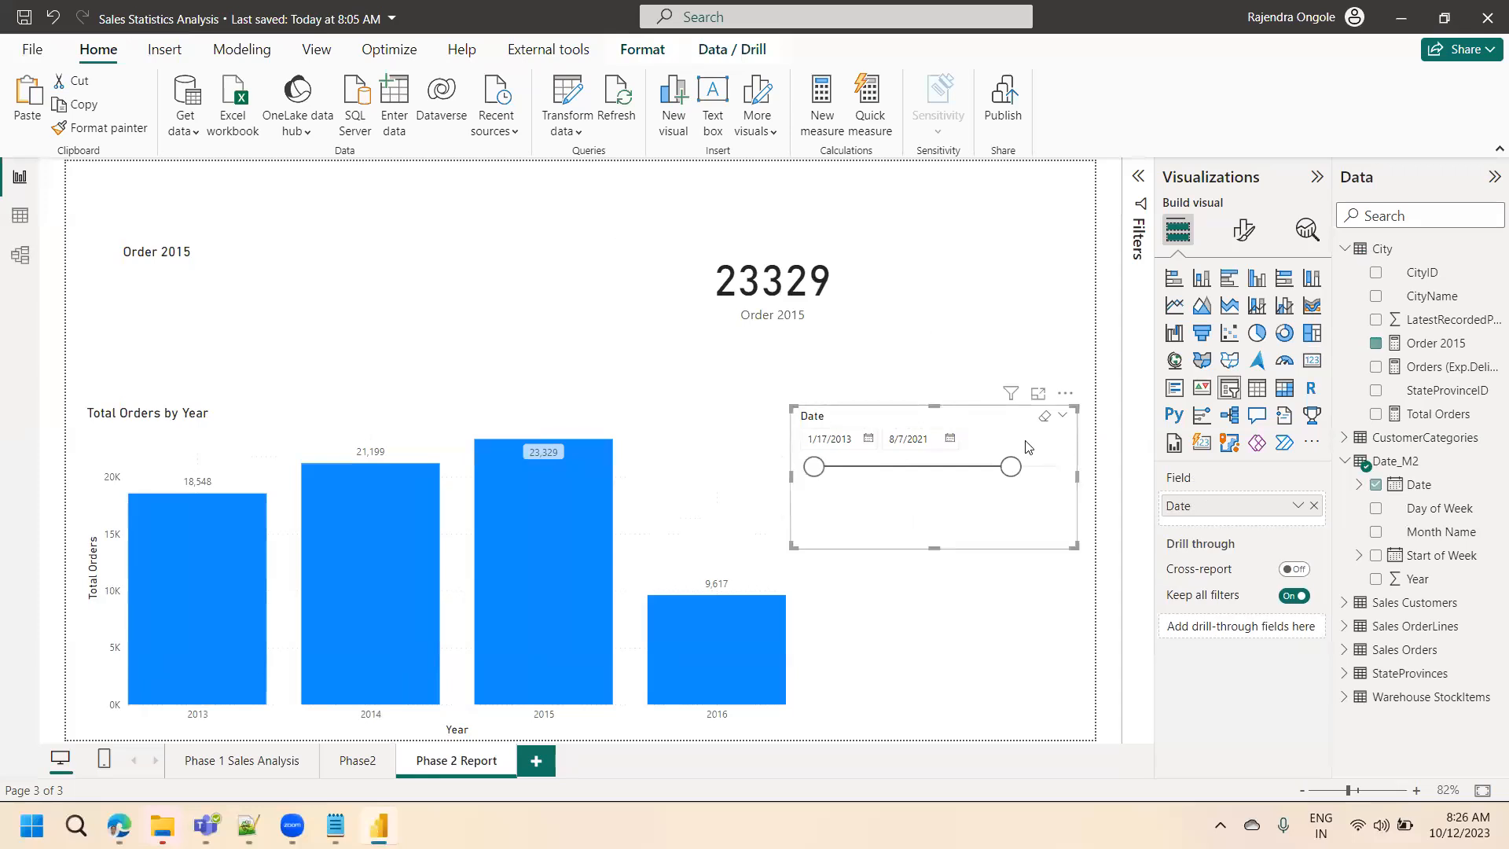
{"action": "key", "text": "Delete"}
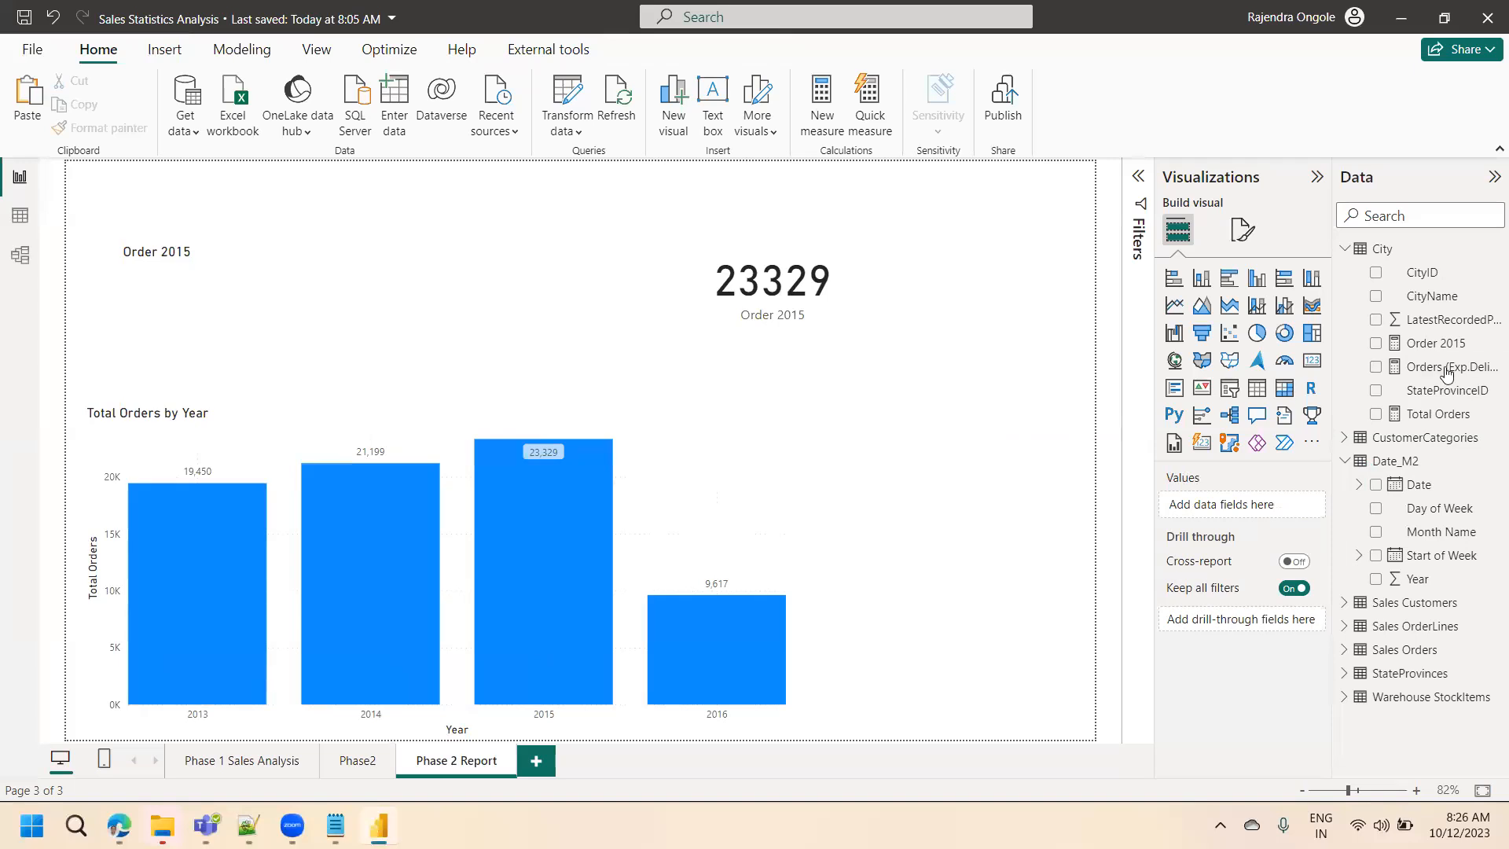
- Edit the Order 2015 measure to read CALCULATE([Total Orders],ALL(Date_M2[Date]),Date_M2[Year]=2015) and commit it
{"action": "double_click", "coordinate": [1435, 344]}
{"action": "left_click", "coordinate": [356, 199]}
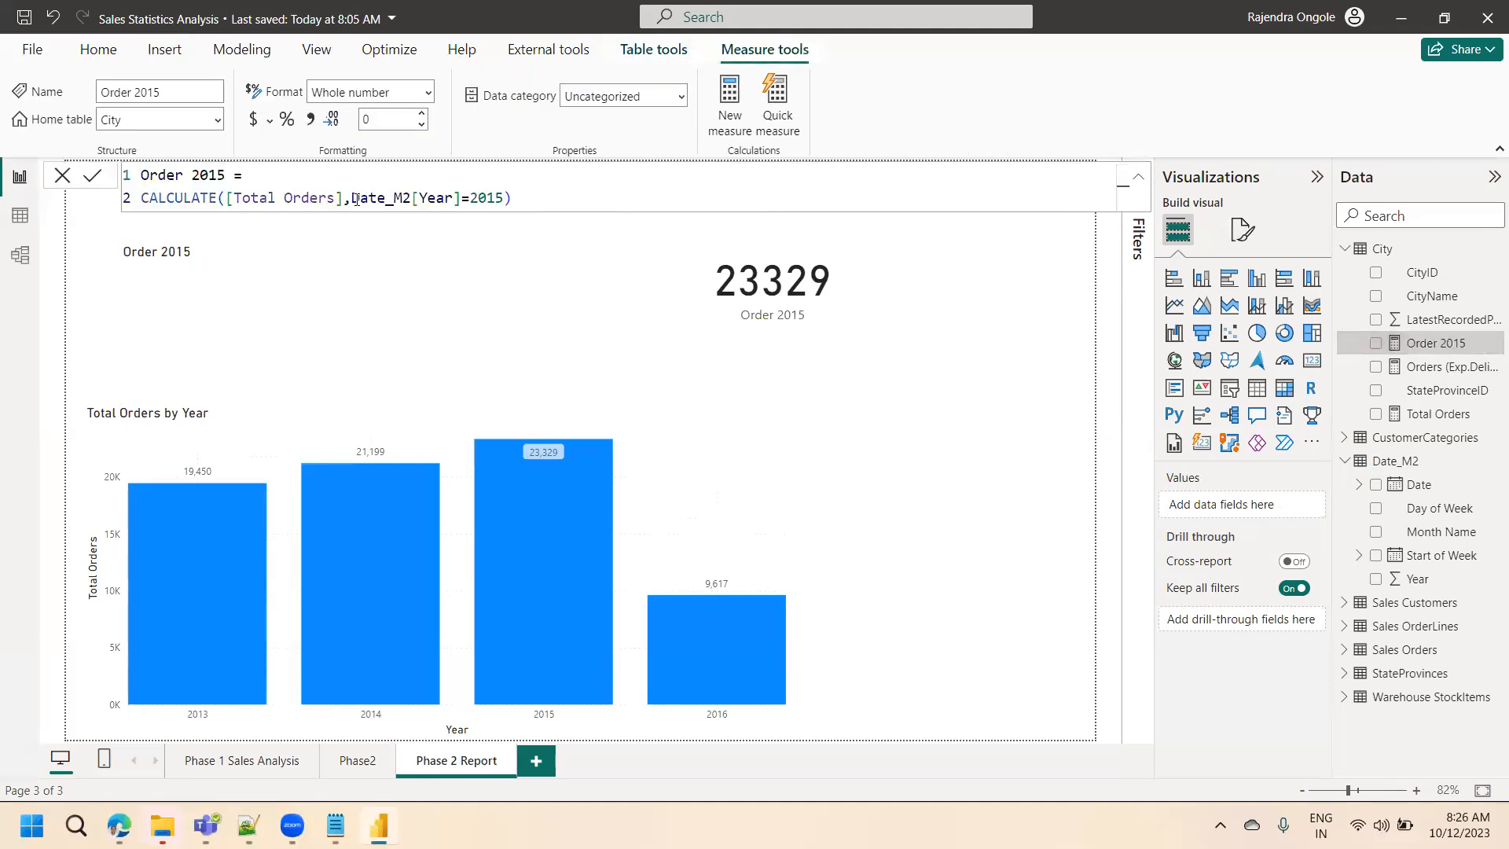
{"action": "type", "text": "ALL("}
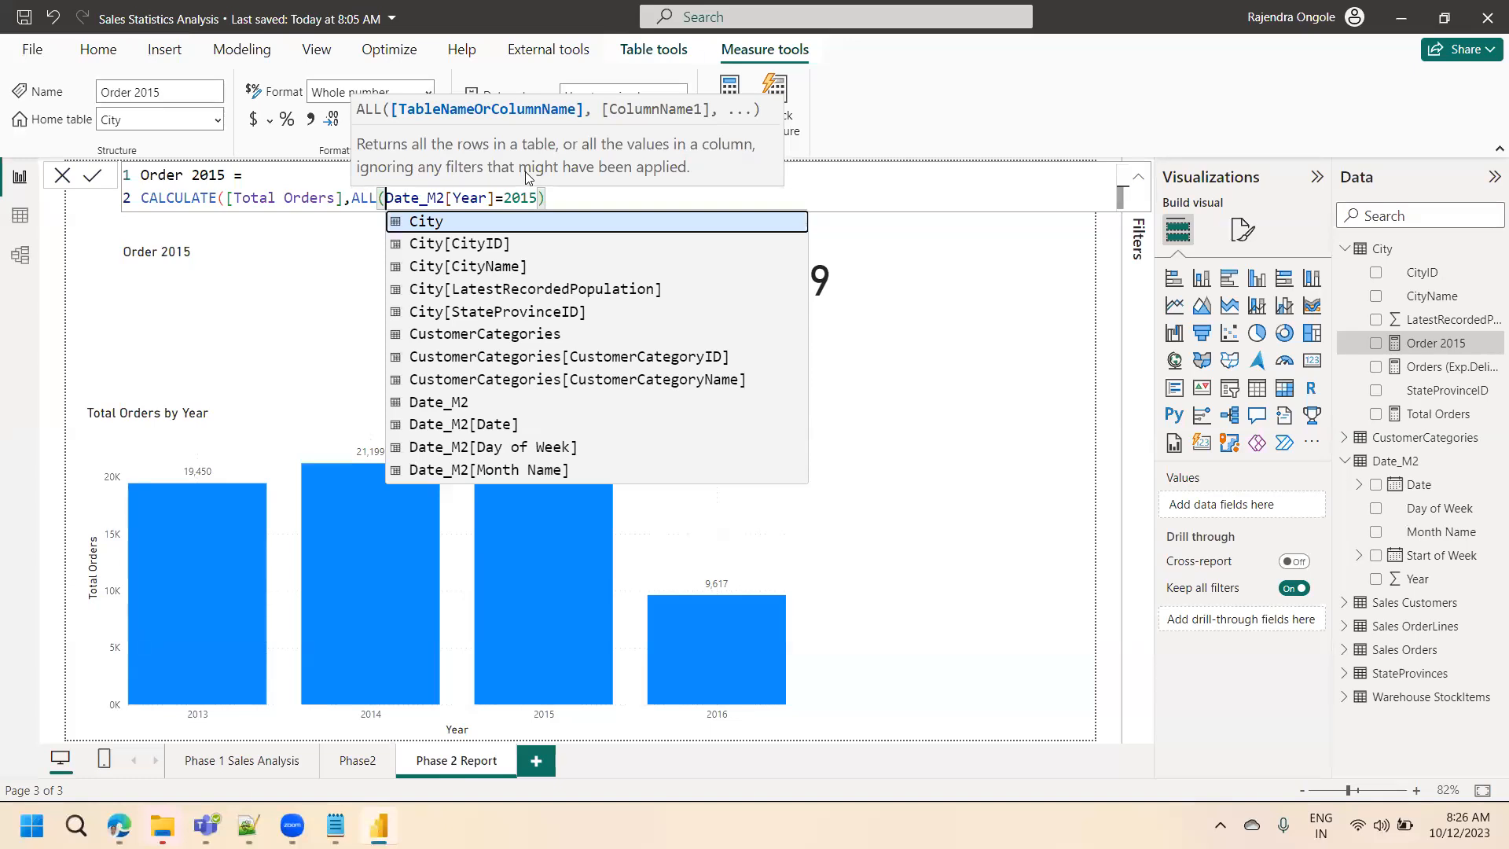
{"action": "type", "text": "date"}
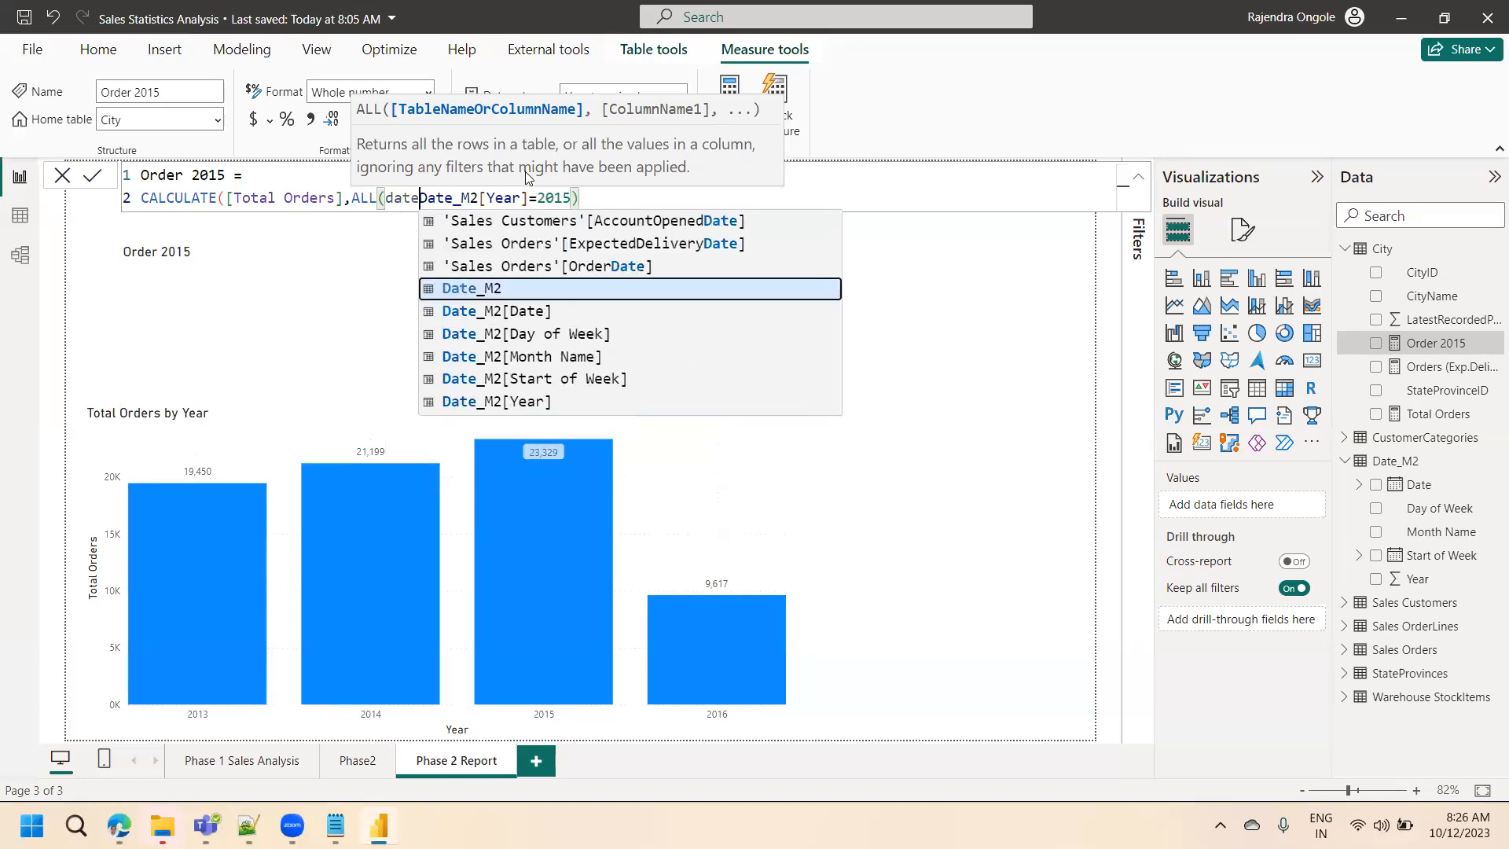
{"action": "key", "text": "Down"}
{"action": "key", "text": "Tab"}
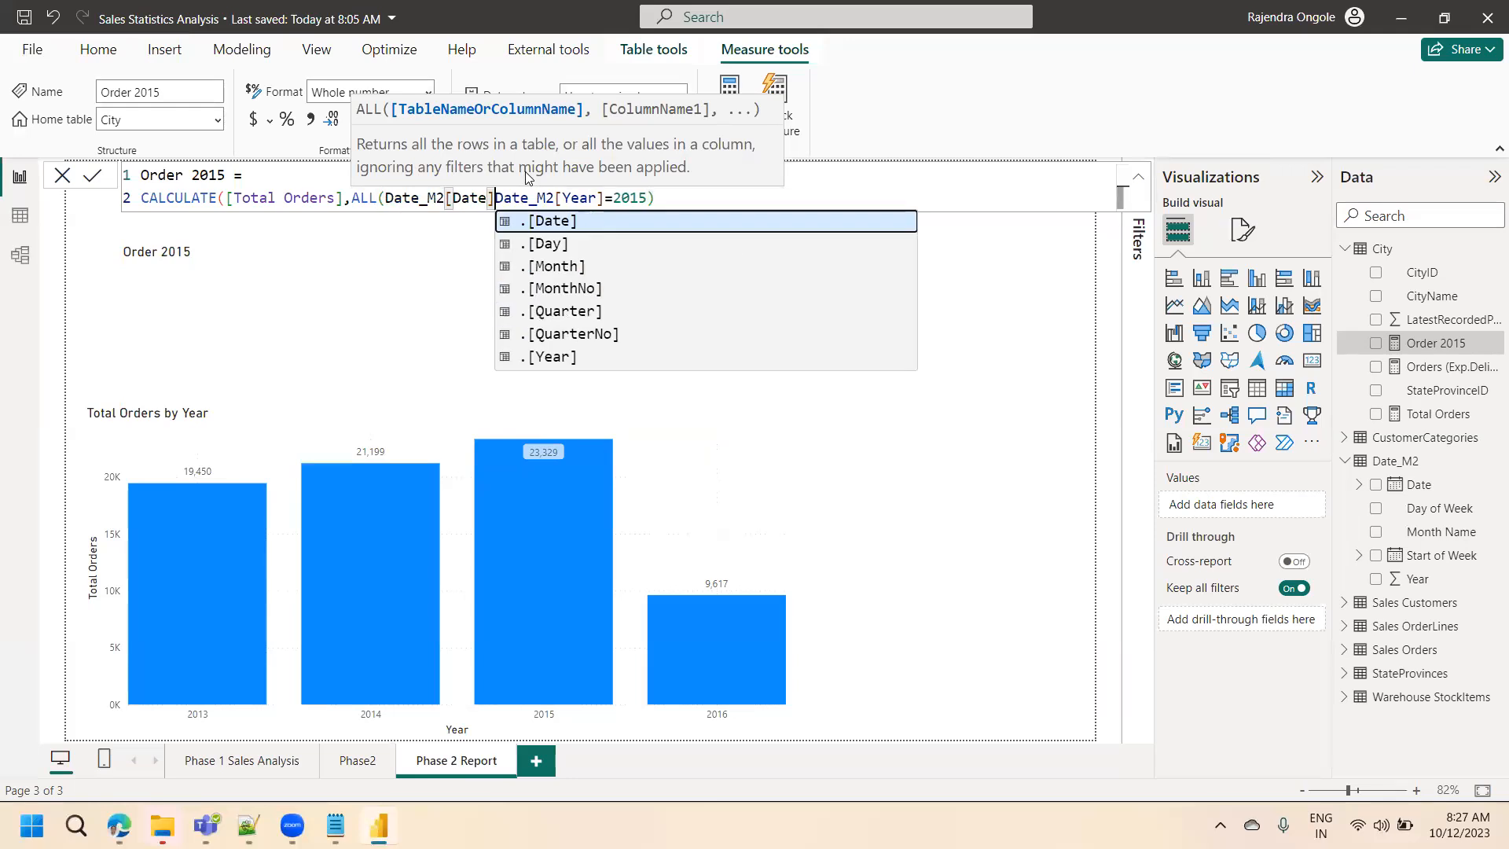
{"action": "type", "text": ","}
{"action": "key", "text": "BackSpace"}
{"action": "type", "text": "),"}
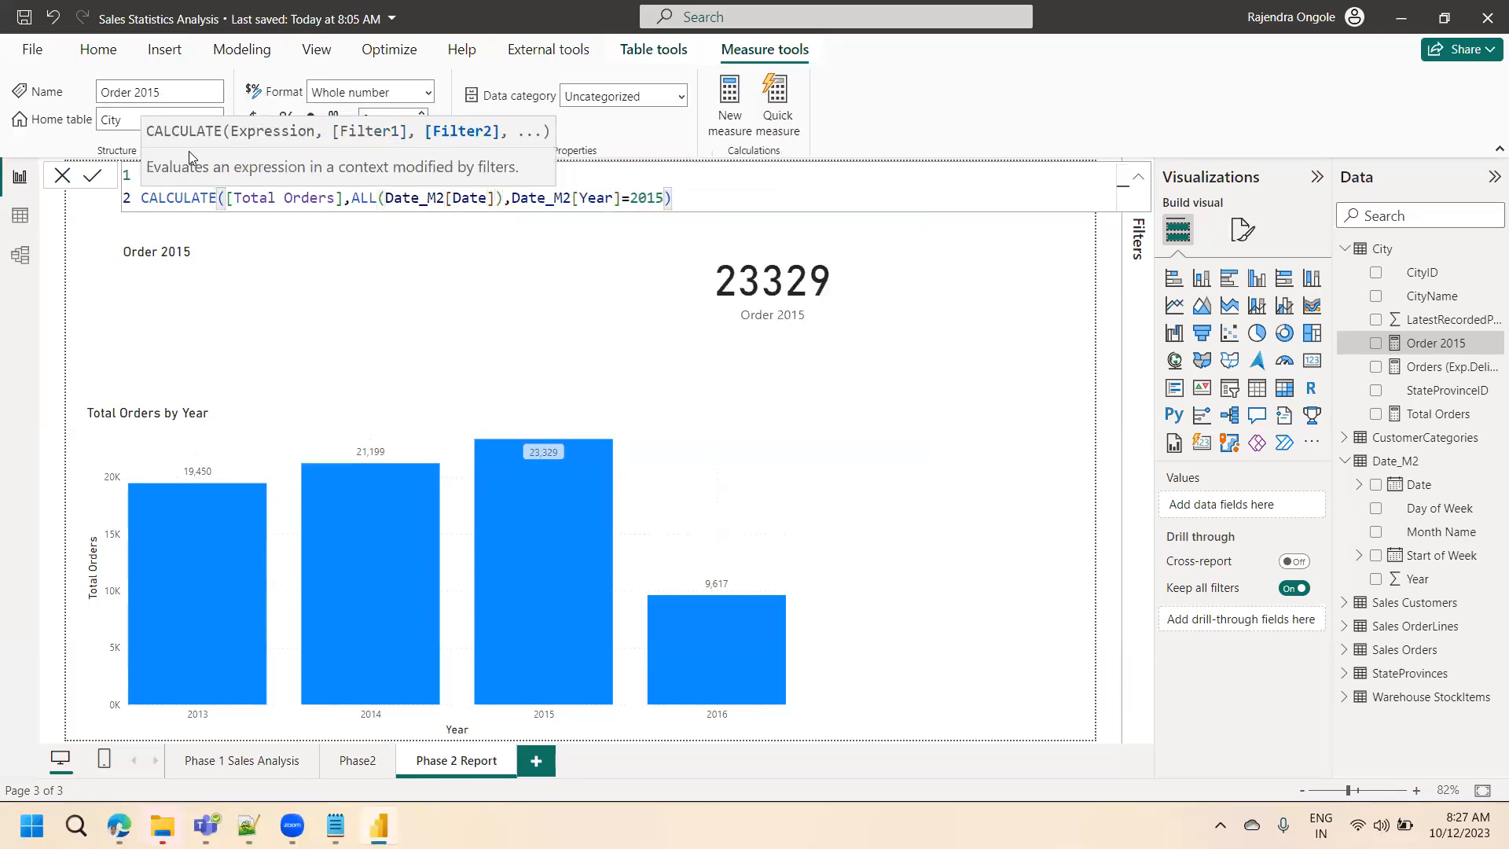
{"action": "left_click", "coordinate": [93, 177]}
{"action": "left_click", "coordinate": [93, 178]}
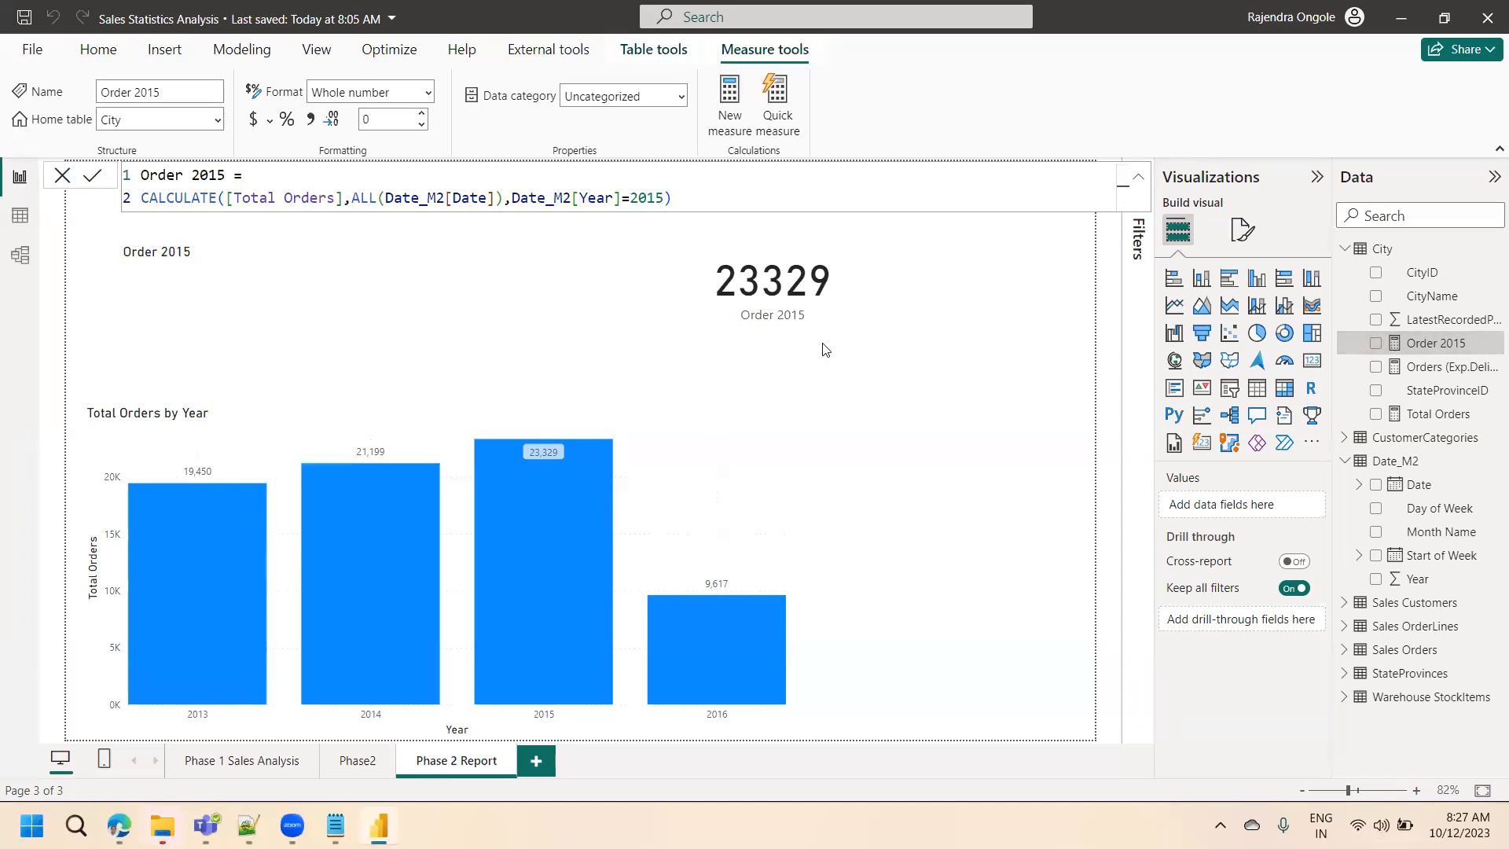
- Copy the whole Order 2015 formula into a new measure in the City table
{"action": "left_click", "coordinate": [283, 300]}
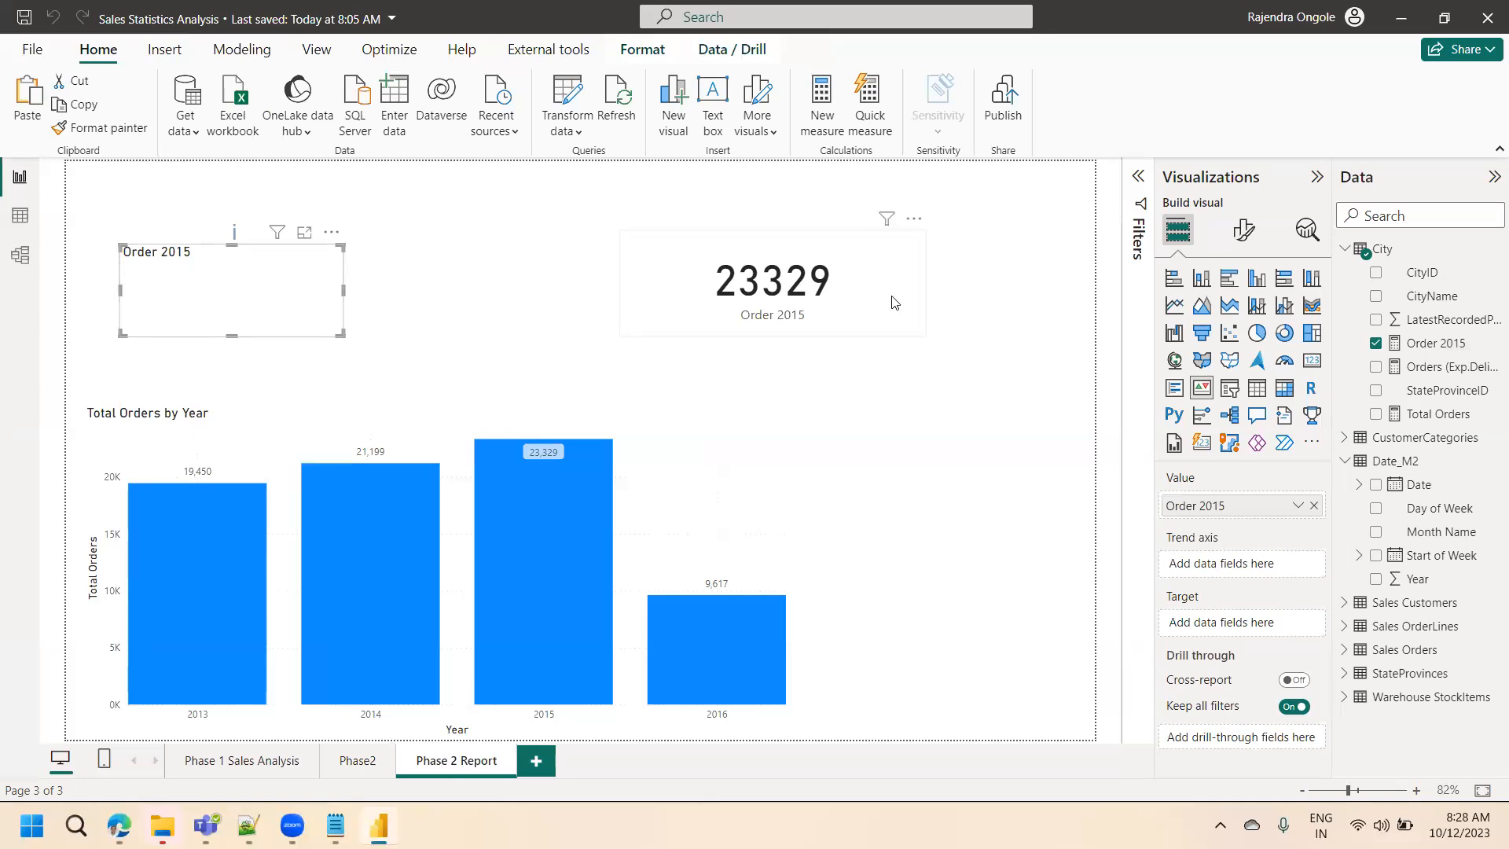
{"action": "left_click", "coordinate": [1436, 345]}
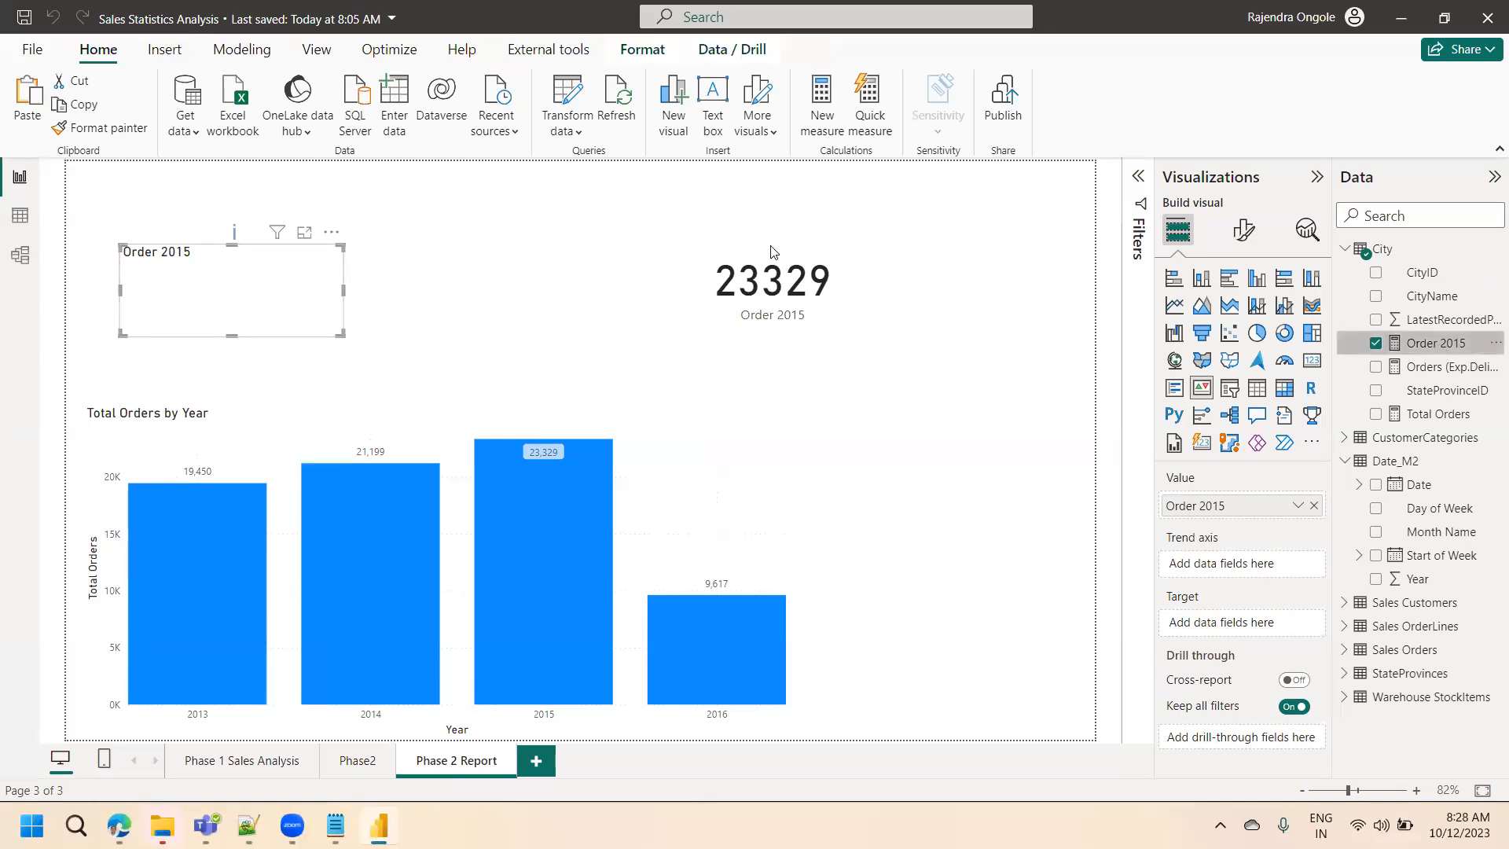
{"action": "key", "text": "ctrl+a"}
{"action": "key", "text": "ctrl+c"}
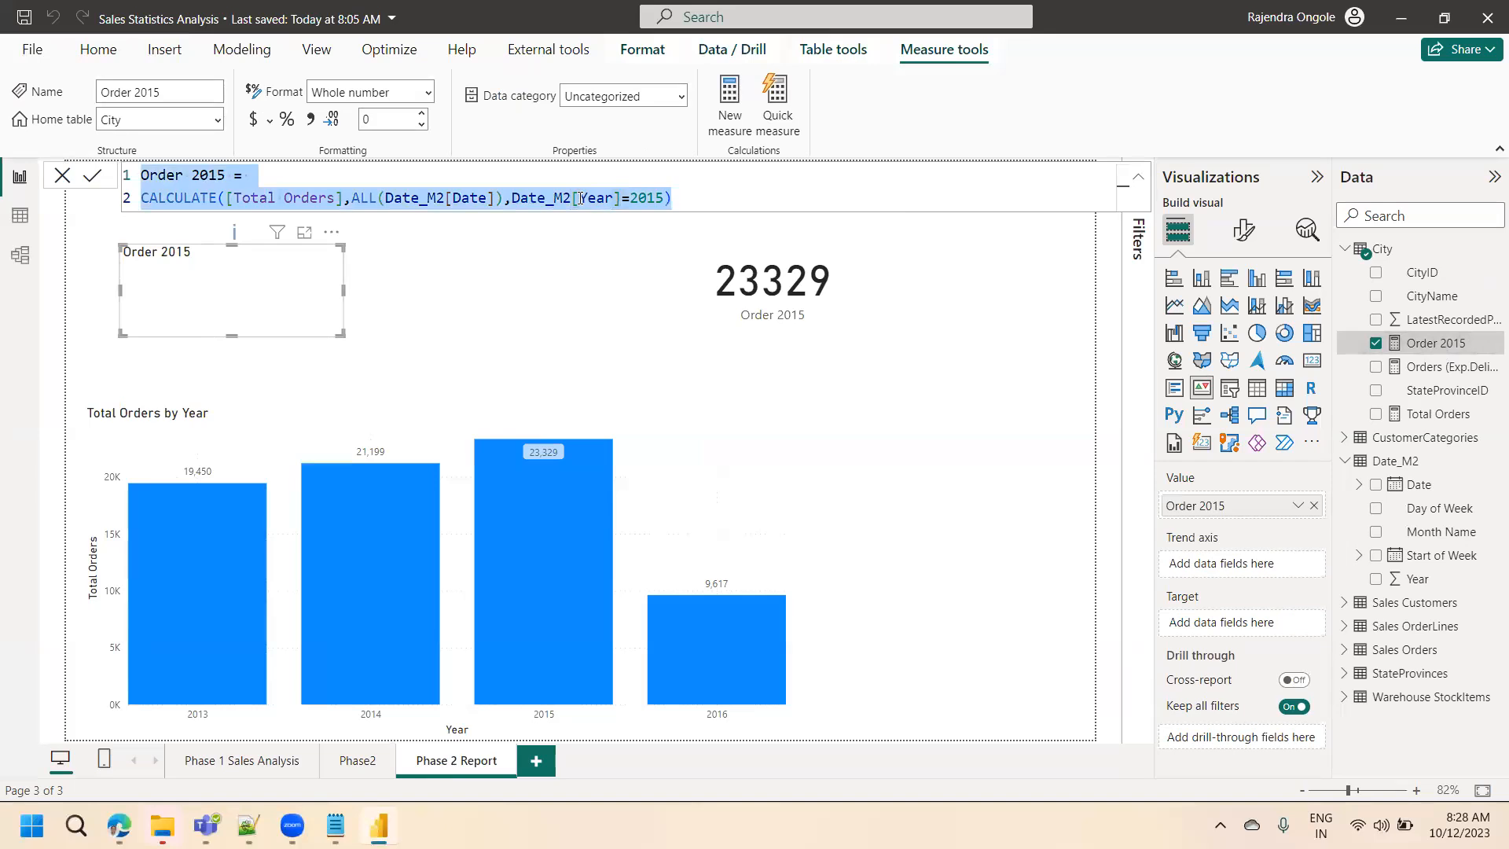
{"action": "left_click", "coordinate": [725, 111]}
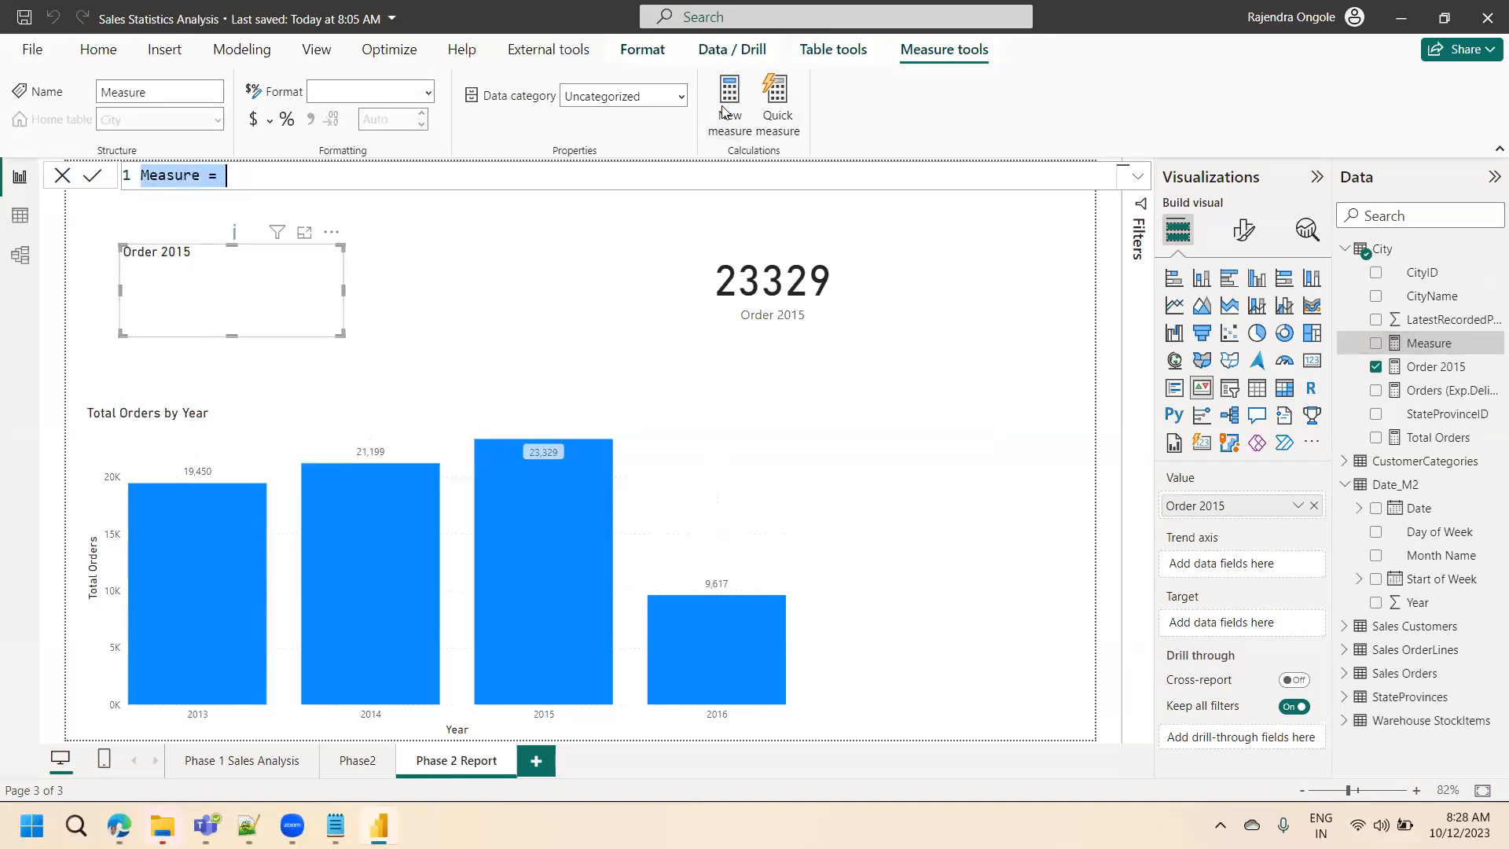
{"action": "key", "text": "ctrl+v"}
- Name the new measure Order 2014, set its Date_M2[Year] condition to 2014 and commit it
{"action": "left_click", "coordinate": [227, 176]}
{"action": "key", "text": "BackSpace"}
{"action": "type", "text": "4"}
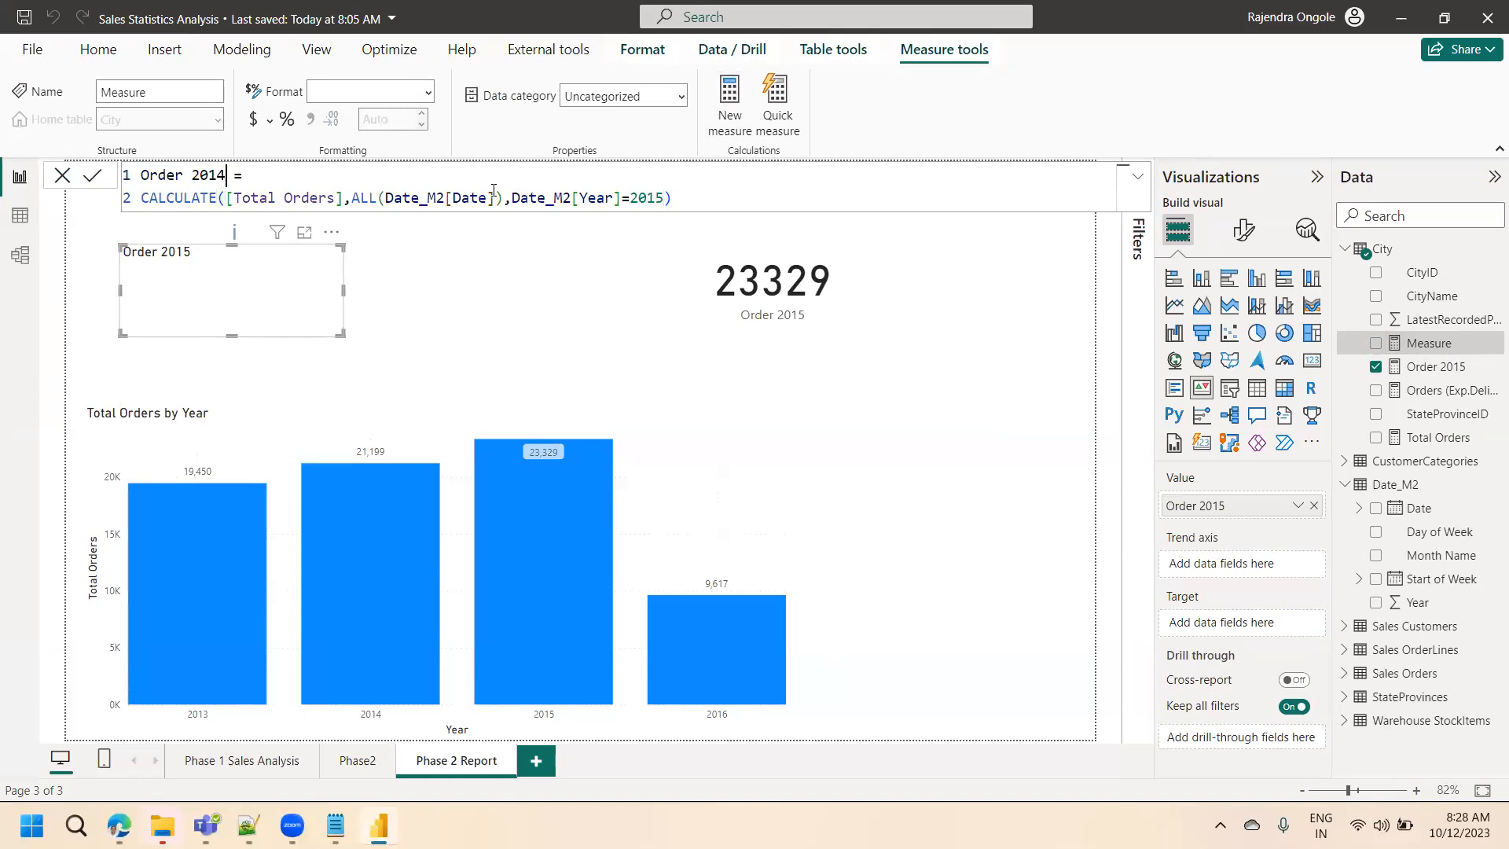
{"action": "left_click", "coordinate": [663, 197]}
{"action": "key", "text": "BackSpace"}
{"action": "type", "text": "4"}
{"action": "left_click", "coordinate": [92, 177]}
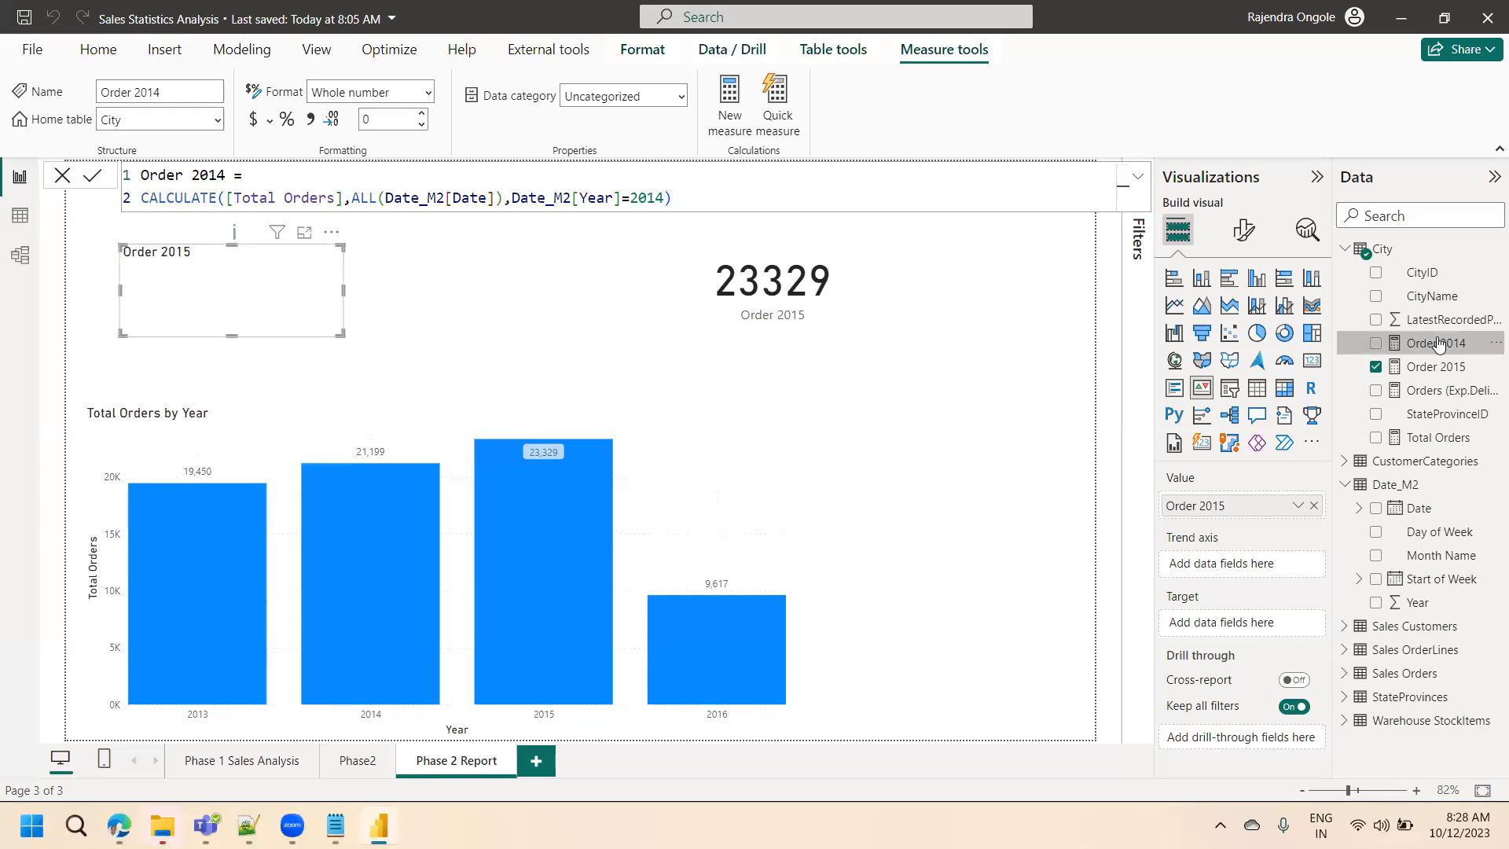
- Set Order 2014 as the KPI visual's target, delete the Order 2015 card and reselect the KPI
{"action": "left_click_drag", "start_coordinate": [1439, 344], "coordinate": [1254, 622]}
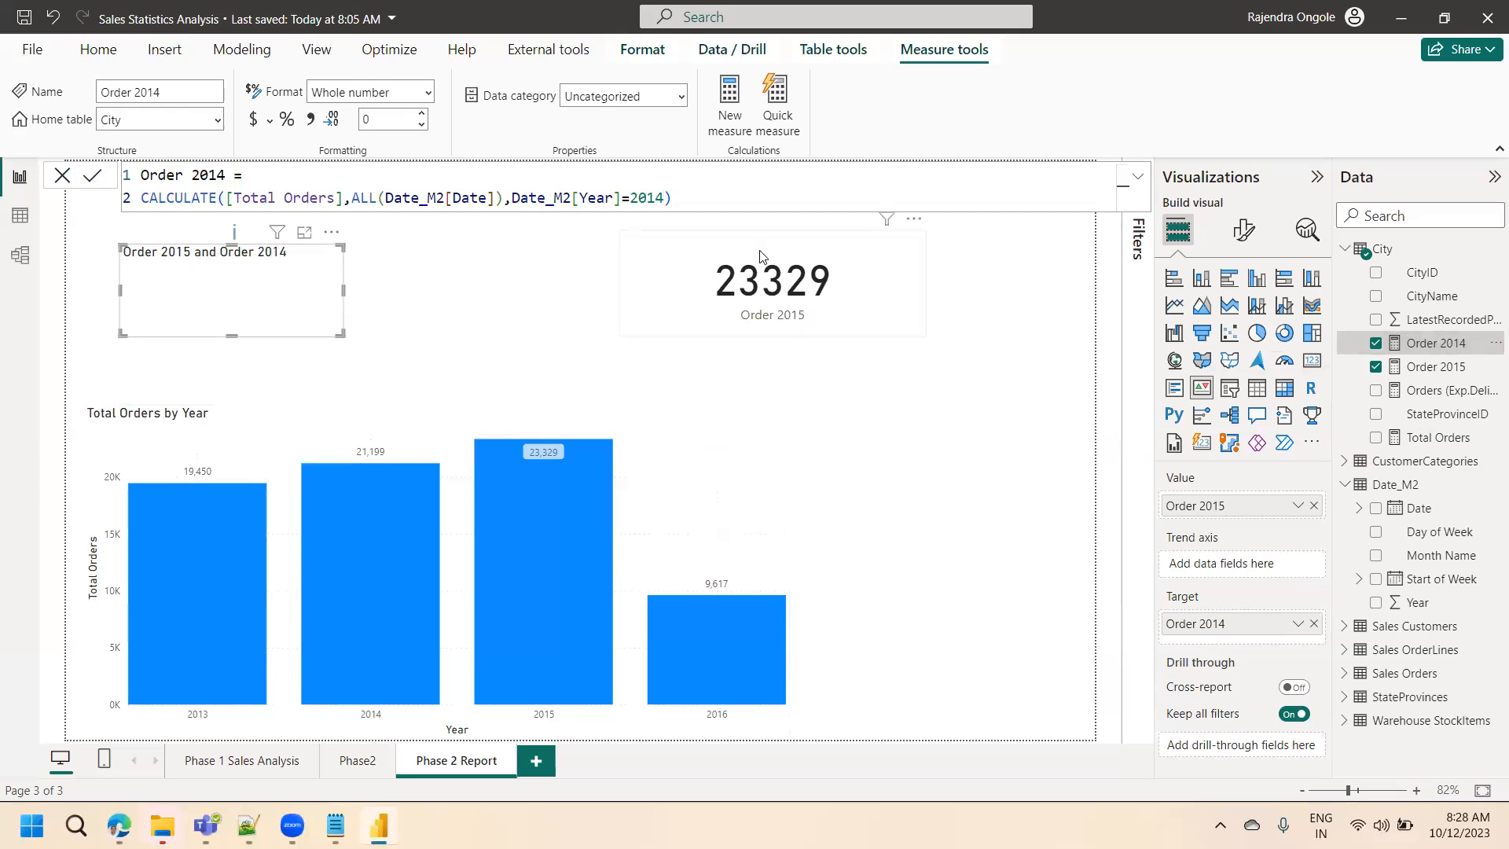
{"action": "left_click", "coordinate": [805, 301]}
{"action": "key", "text": "Delete"}
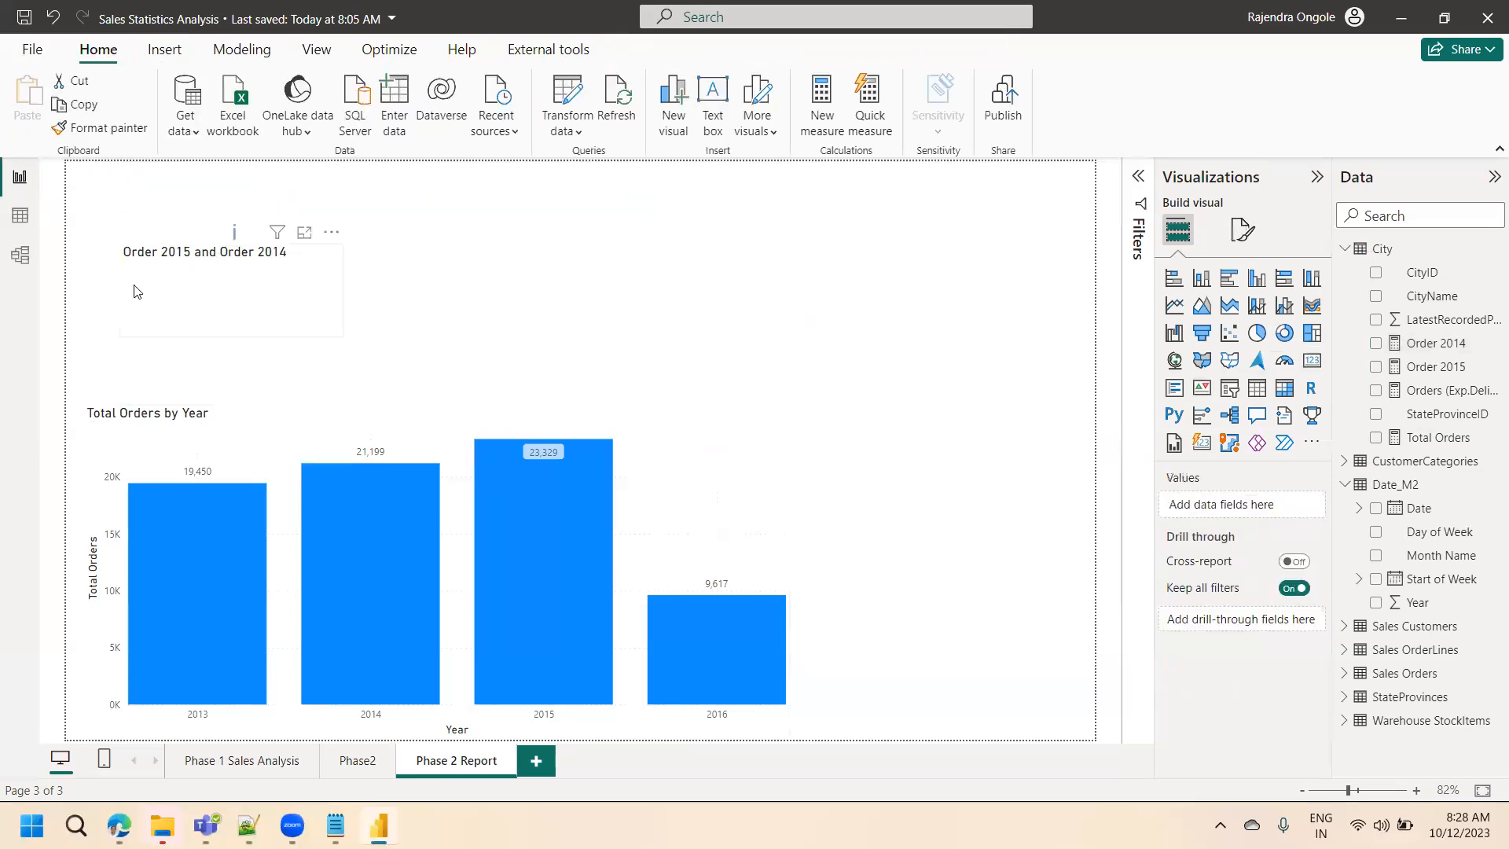
{"action": "left_click", "coordinate": [134, 289]}
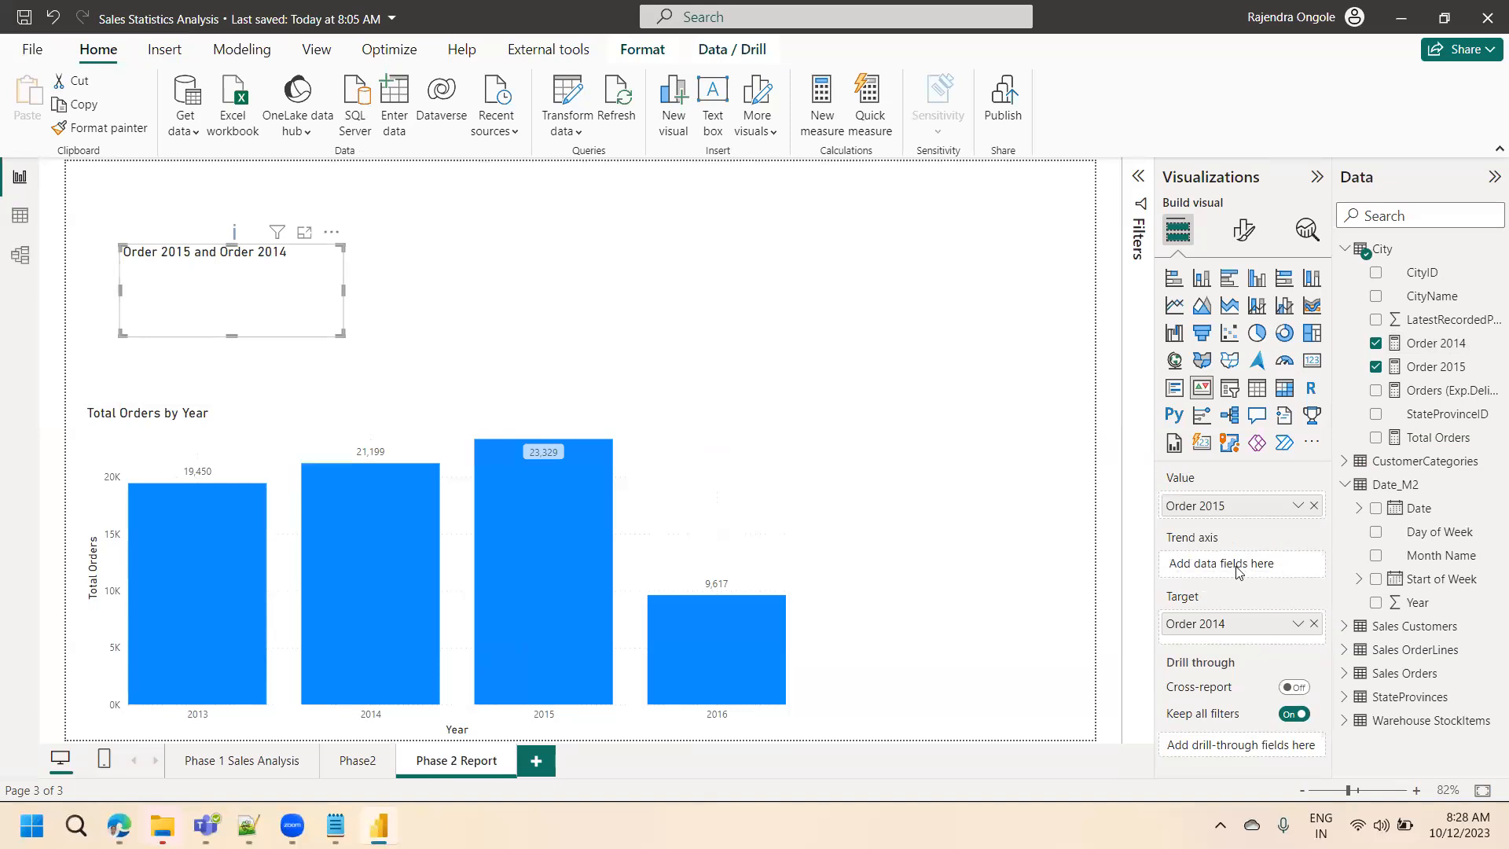
- Add the Date field from Date_M2 to the KPI visual's trend axis and resize the visual slightly
{"action": "left_click_drag", "start_coordinate": [1427, 511], "coordinate": [1250, 566]}
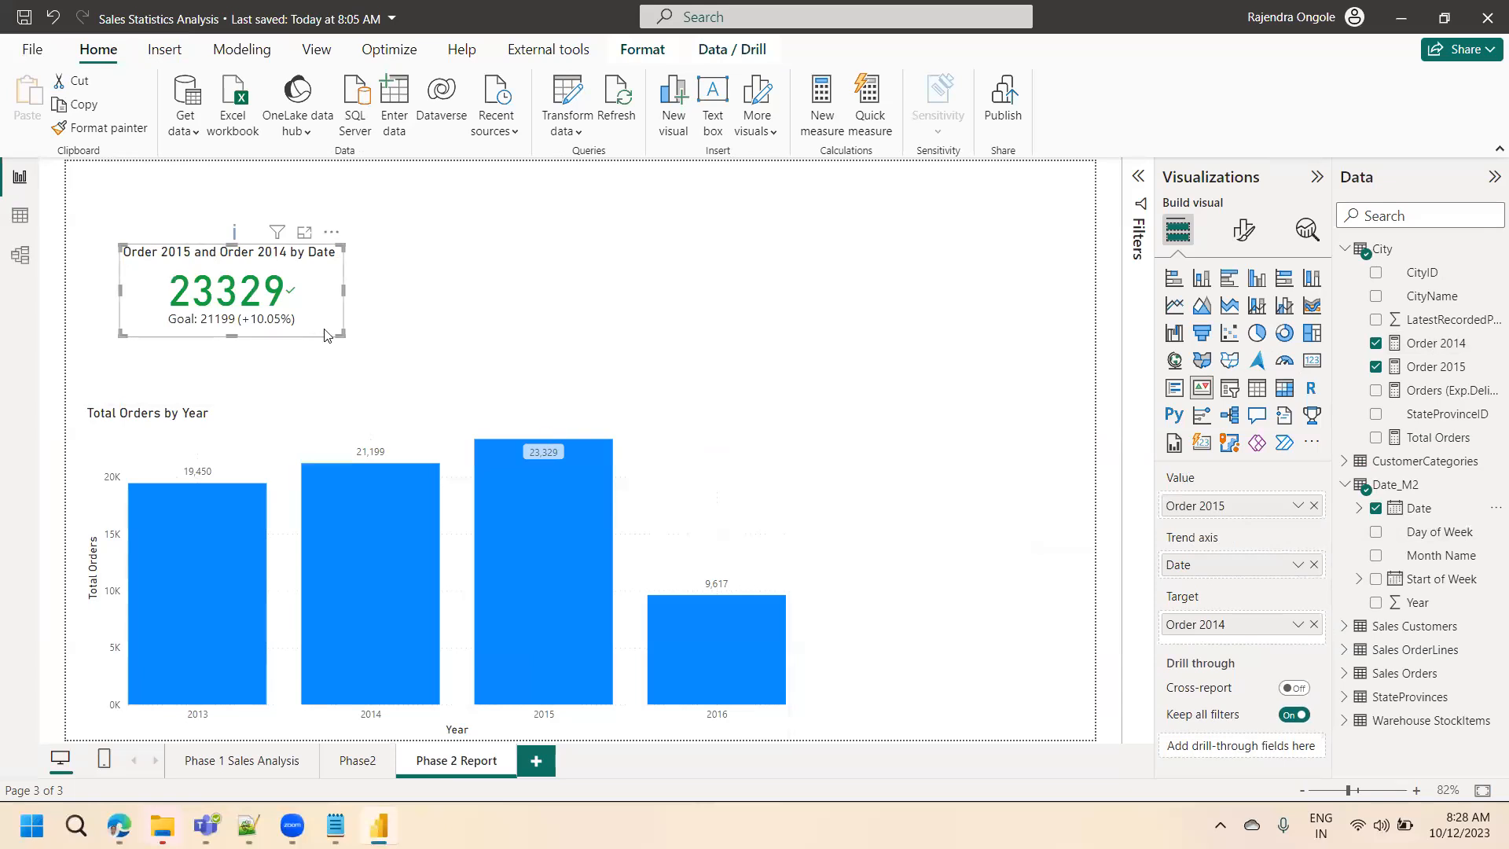
{"action": "mouse_move", "coordinate": [340, 334]}
{"action": "left_mouse_down"}
{"action": "mouse_move", "coordinate": [327, 345]}
{"action": "mouse_move", "coordinate": [346, 336]}
{"action": "left_mouse_up"}
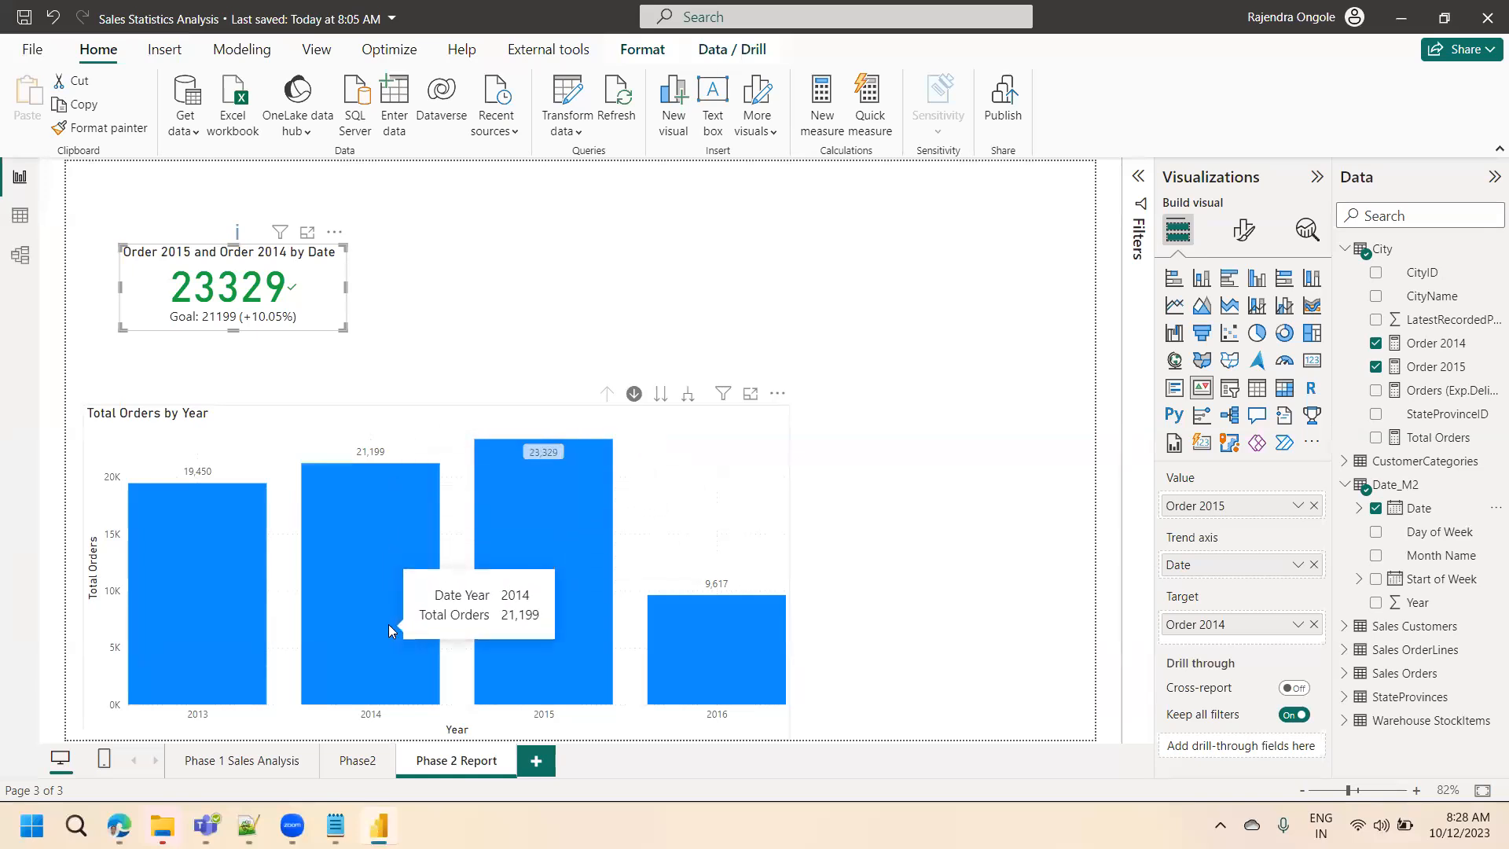
{"action": "mouse_move", "coordinate": [390, 624]}
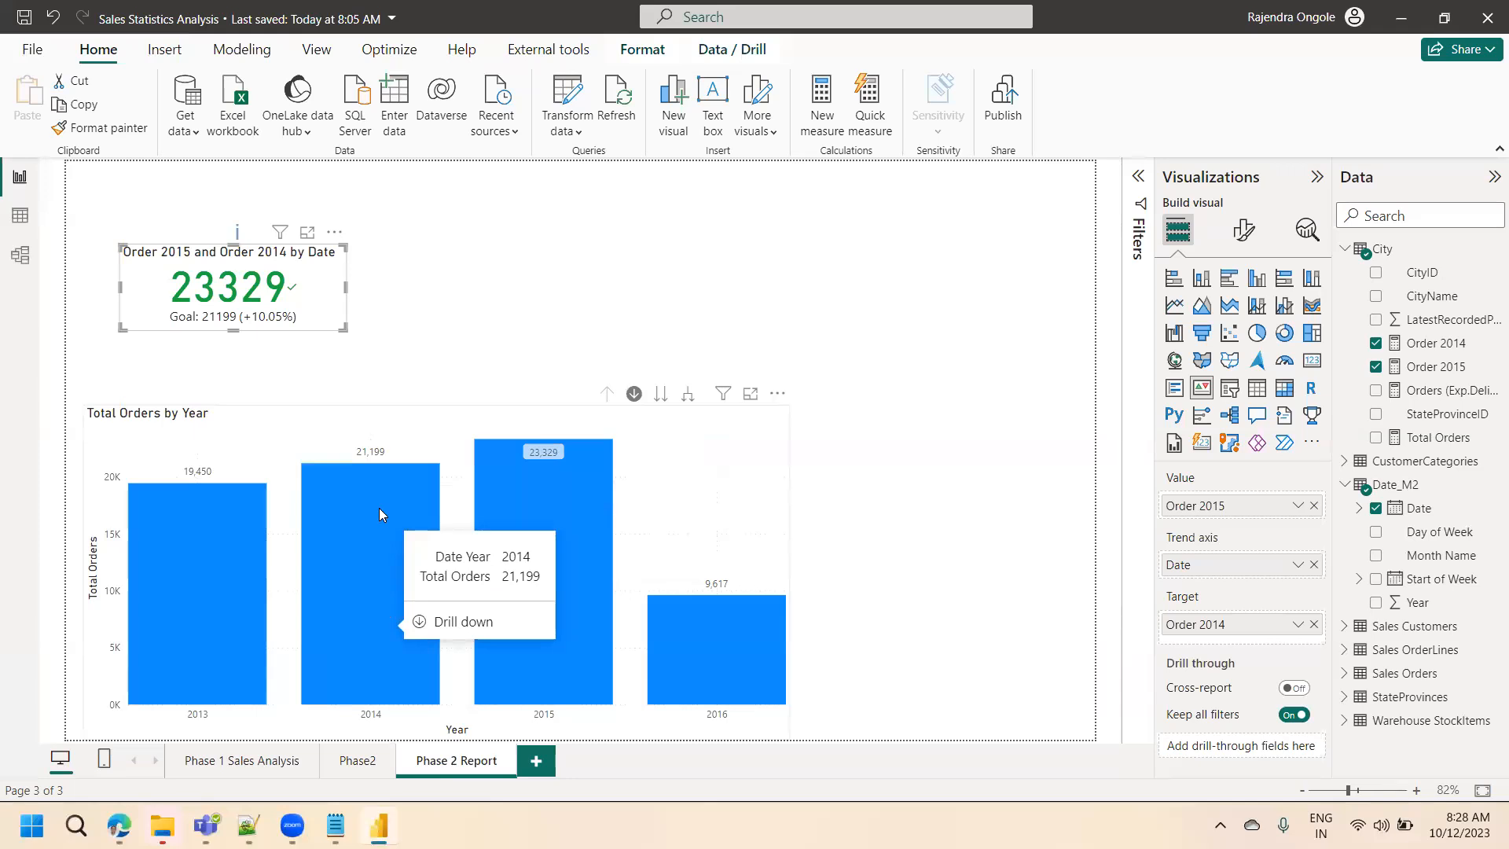
- Remove the Date field from the KPI's trend axis and add it back from Date_M2
{"action": "left_click", "coordinate": [1314, 566]}
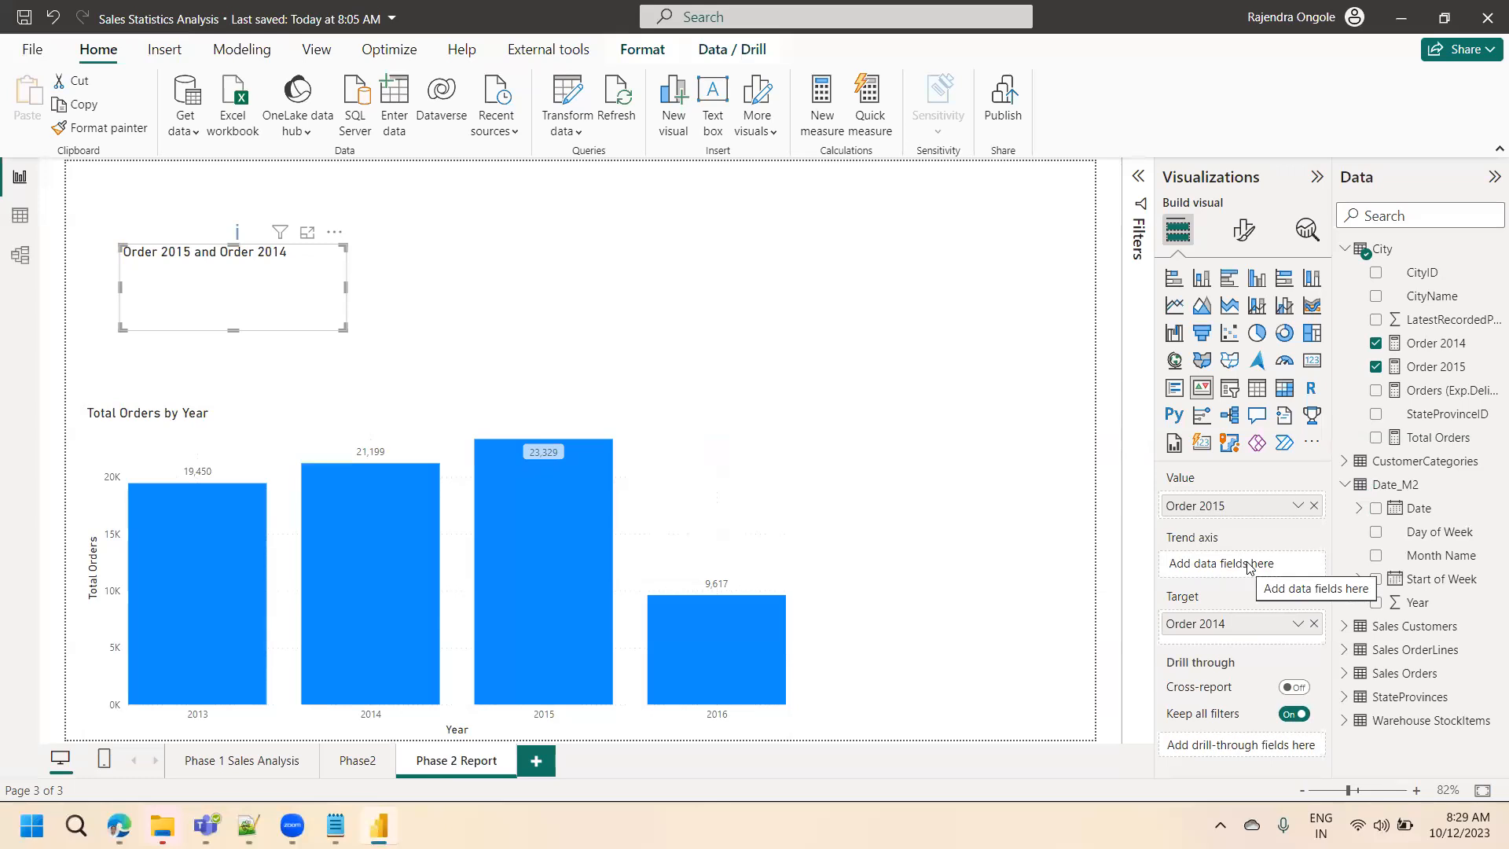
{"action": "left_click_drag", "start_coordinate": [1414, 509], "coordinate": [1251, 562]}
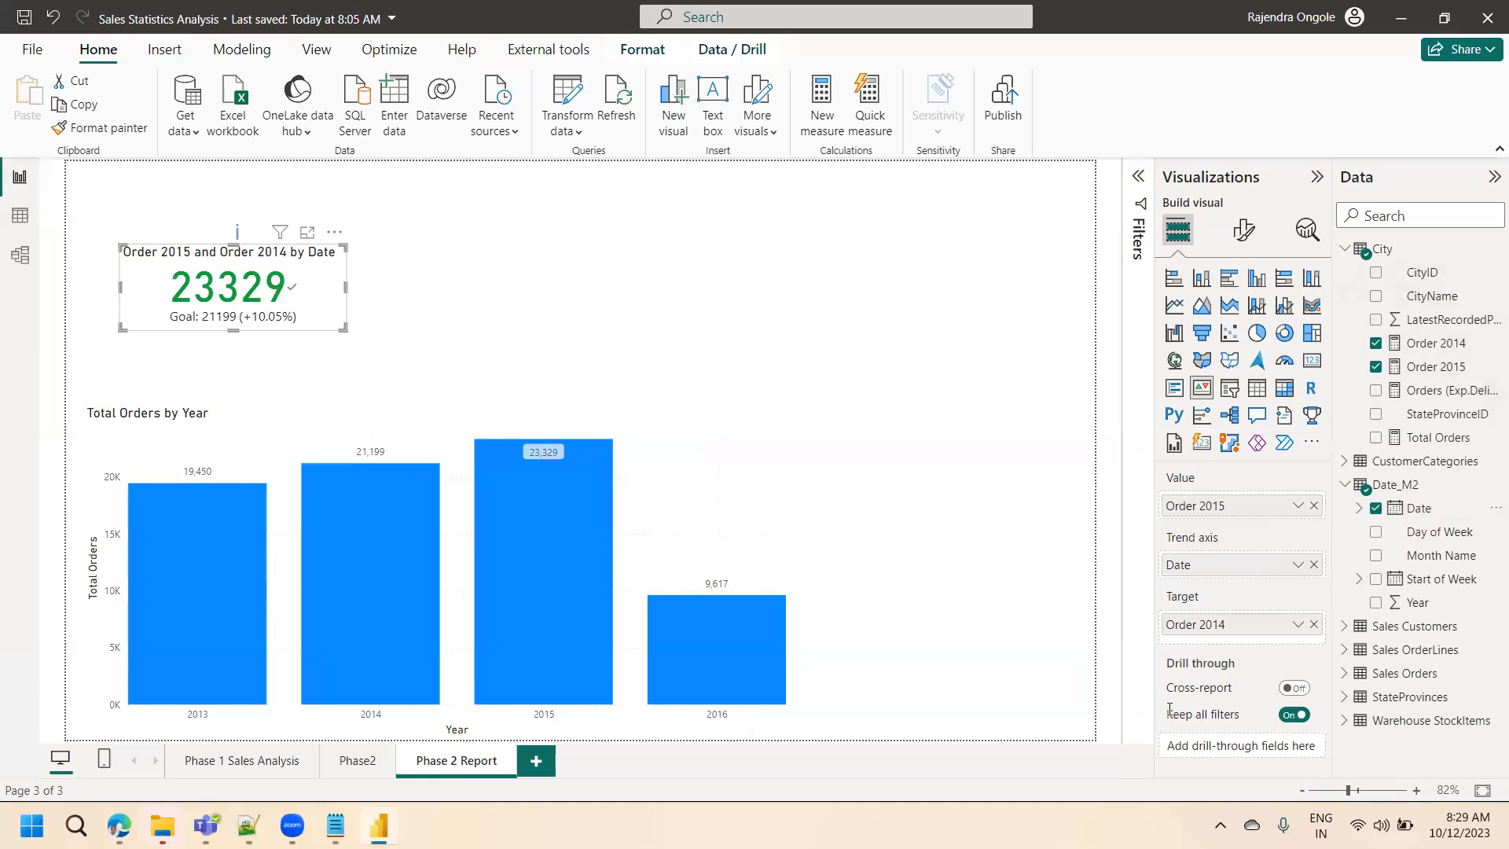
{"action": "mouse_move", "coordinate": [1170, 710]}
- Format the Order 2014 and Order 2015 measures with a thousands separator
{"action": "left_click", "coordinate": [1420, 345]}
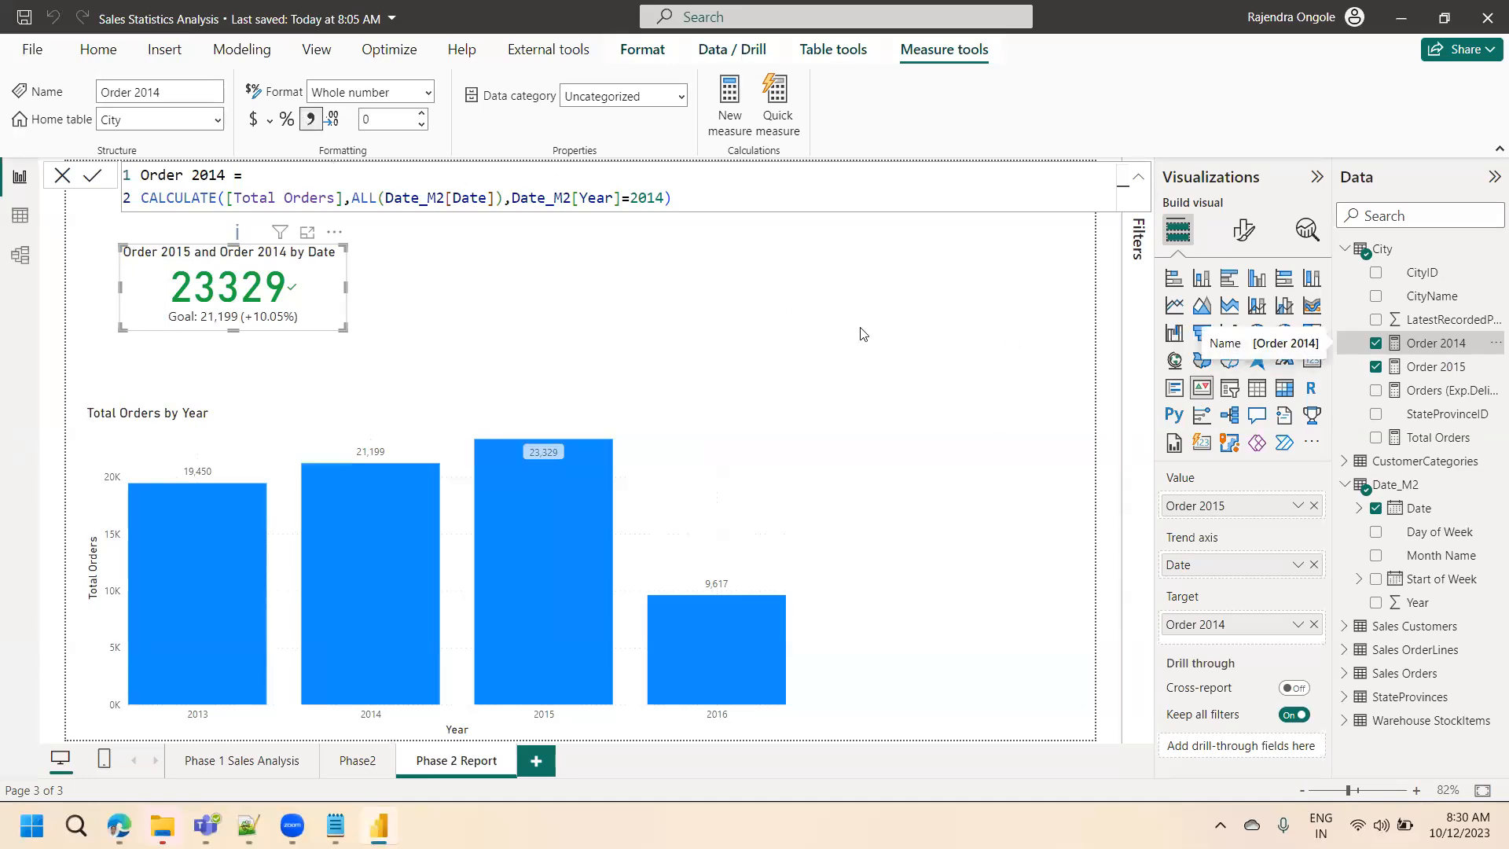
{"action": "left_click", "coordinate": [1450, 367]}
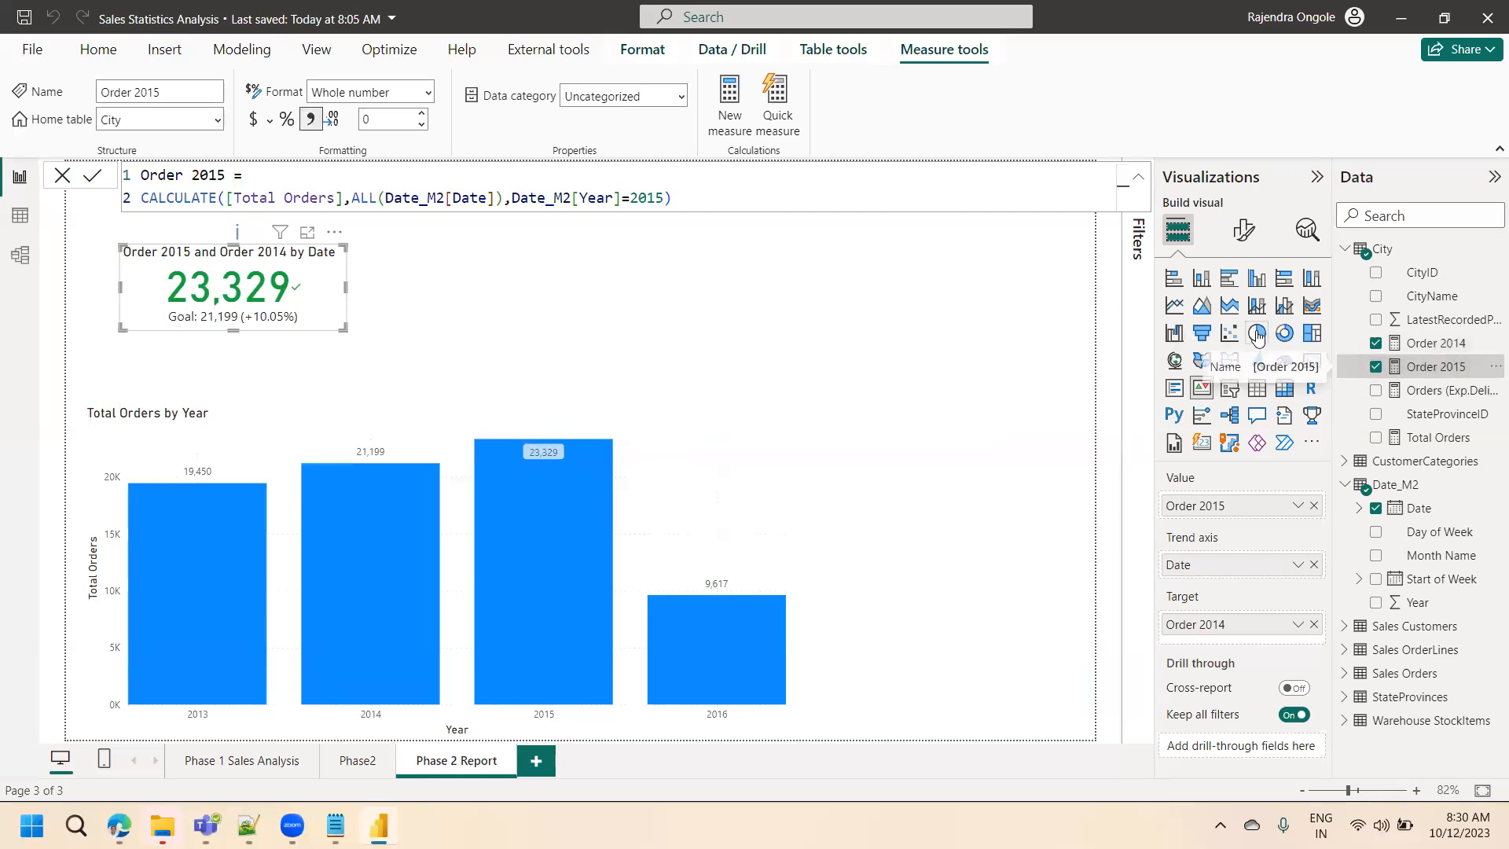
- Set the KPI's callout value font to Arial at size 28, keeping its display units at Auto
{"action": "left_click", "coordinate": [1244, 229]}
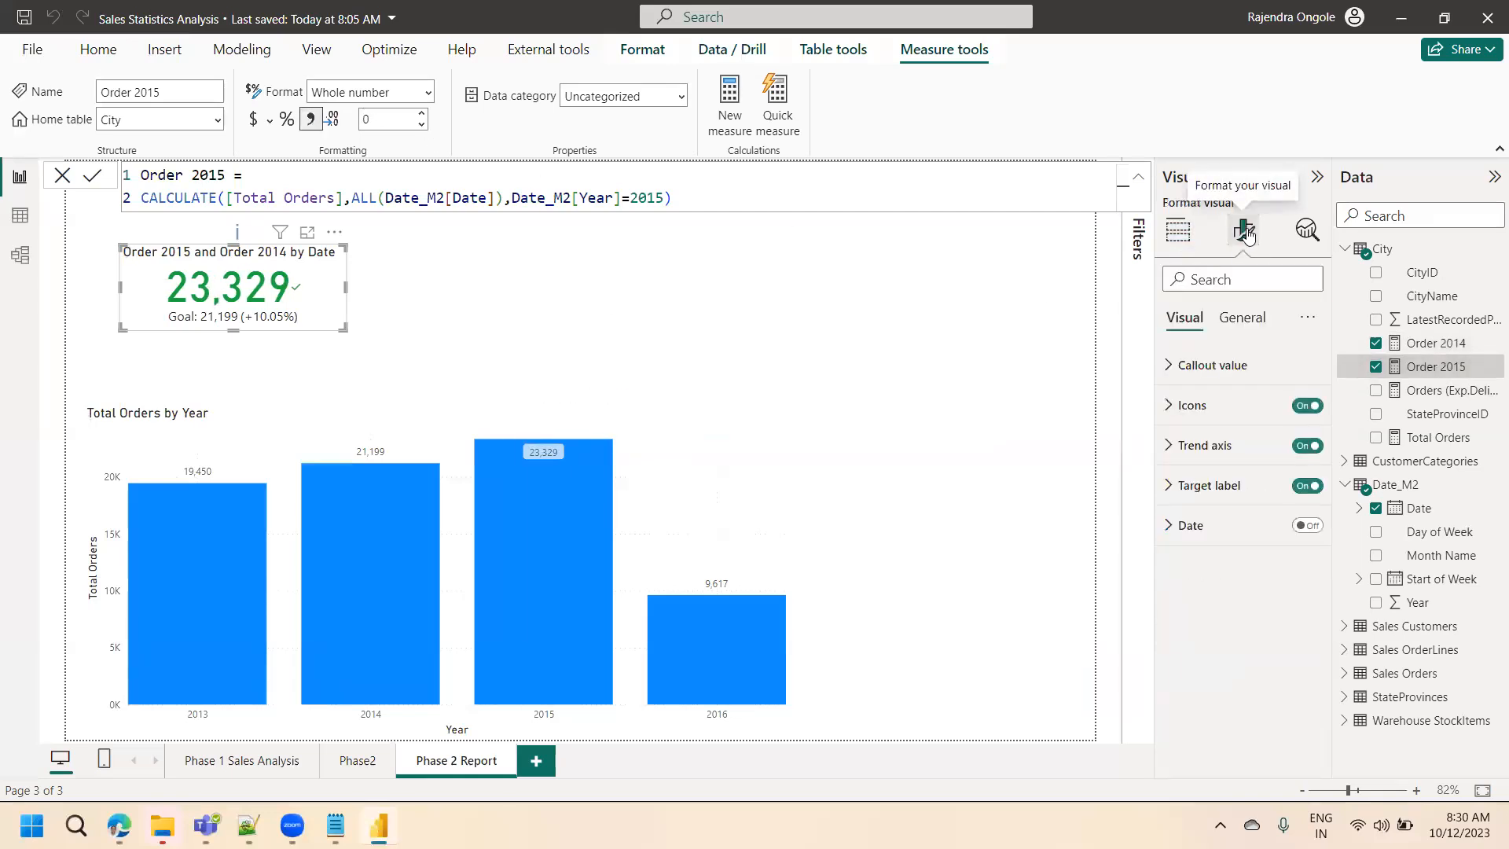
{"action": "left_click", "coordinate": [1197, 365]}
{"action": "double_click", "coordinate": [1299, 422]}
{"action": "type", "text": "28"}
{"action": "key", "text": "Return"}
{"action": "left_click", "coordinate": [1250, 434]}
{"action": "left_click", "coordinate": [1221, 462]}
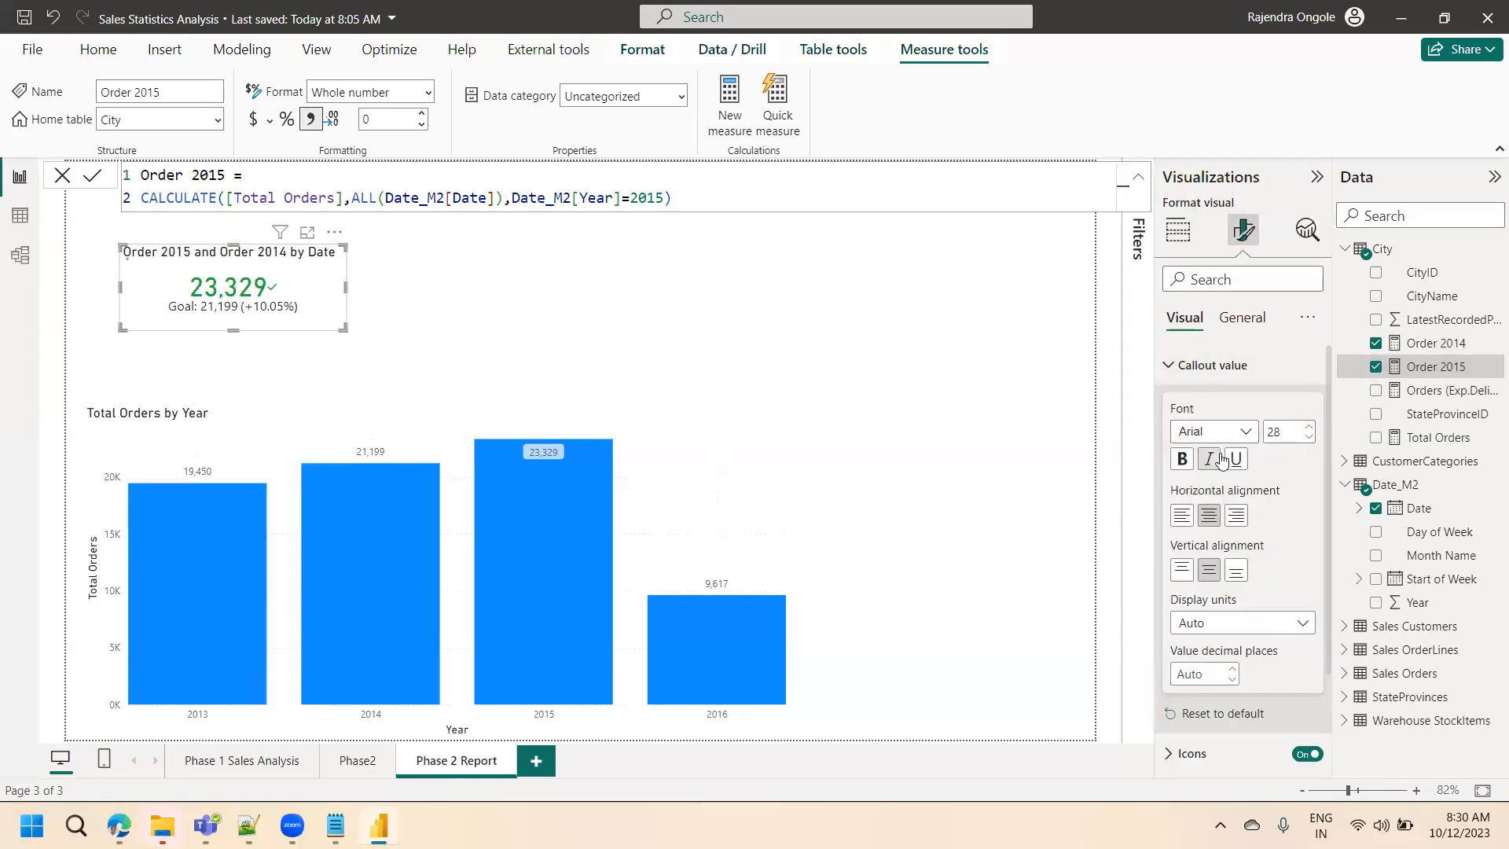
{"action": "left_click", "coordinate": [1236, 625]}
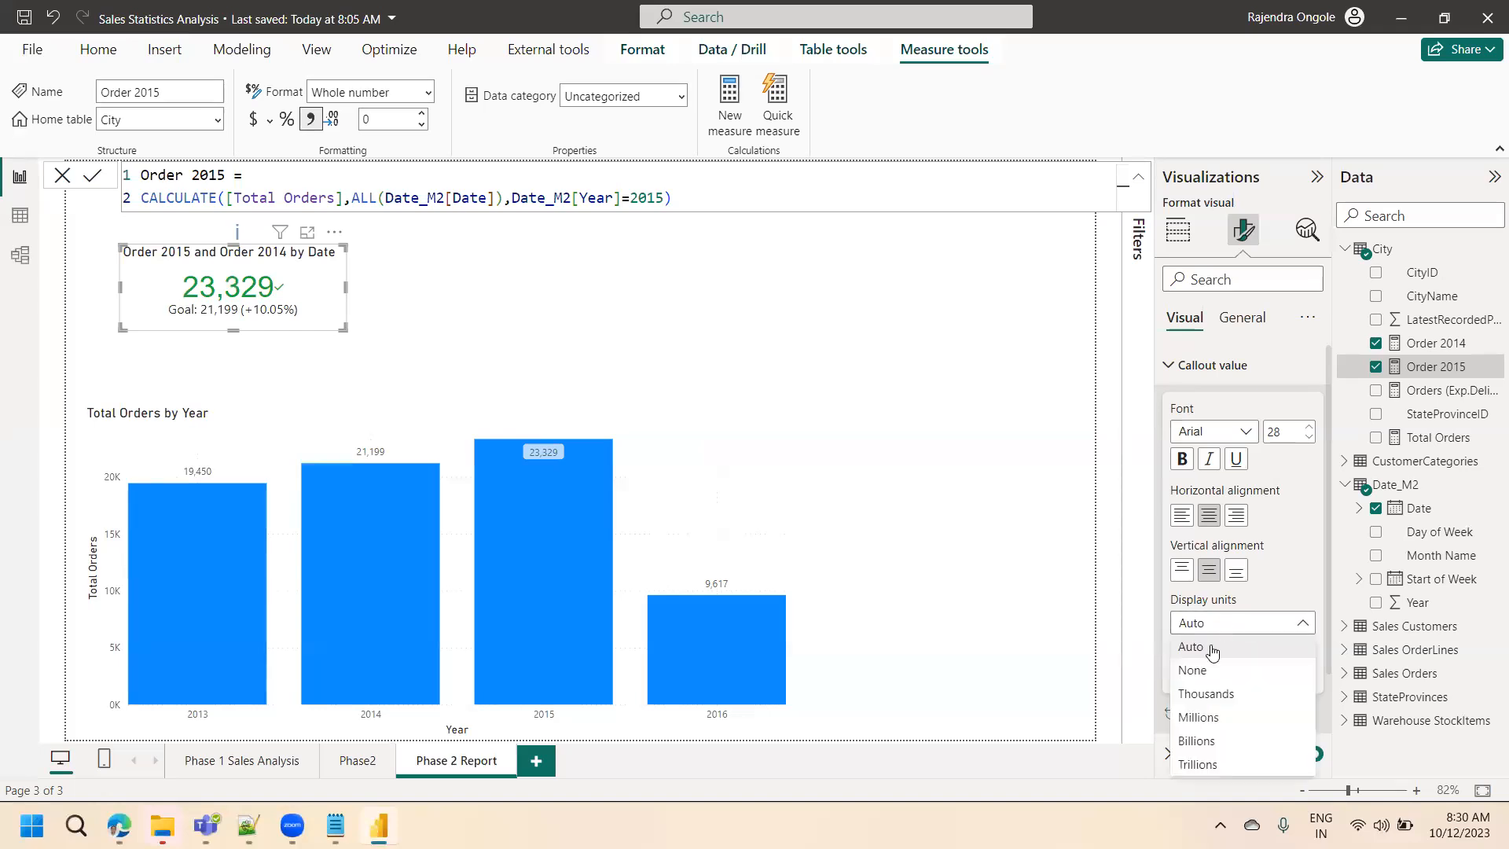
{"action": "left_click", "coordinate": [1223, 643]}
{"action": "left_click", "coordinate": [1168, 367]}
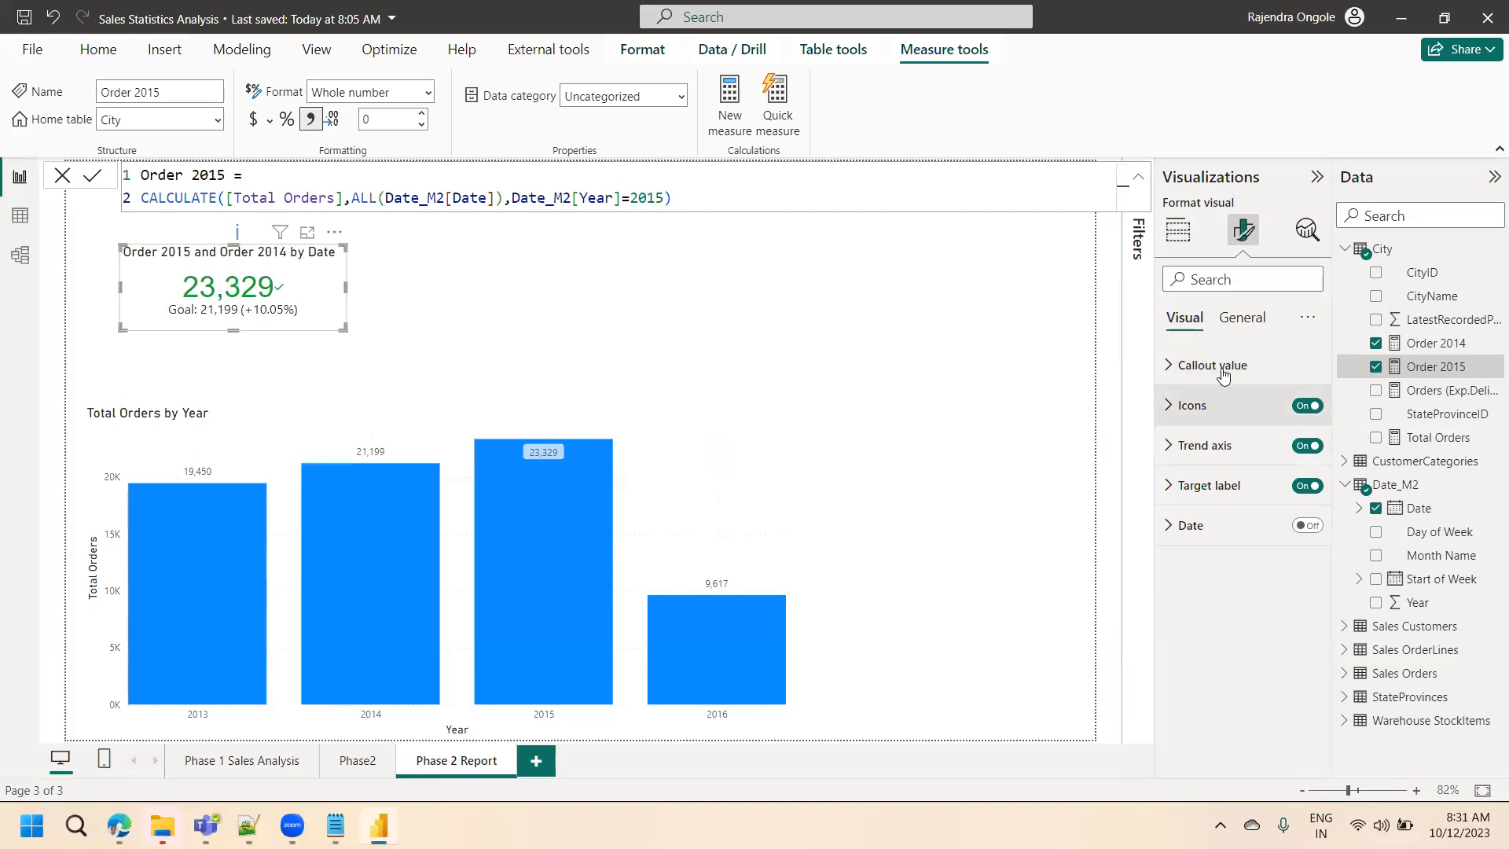
- Change the label text of the KPI's target value to PY
{"action": "left_click", "coordinate": [1203, 485]}
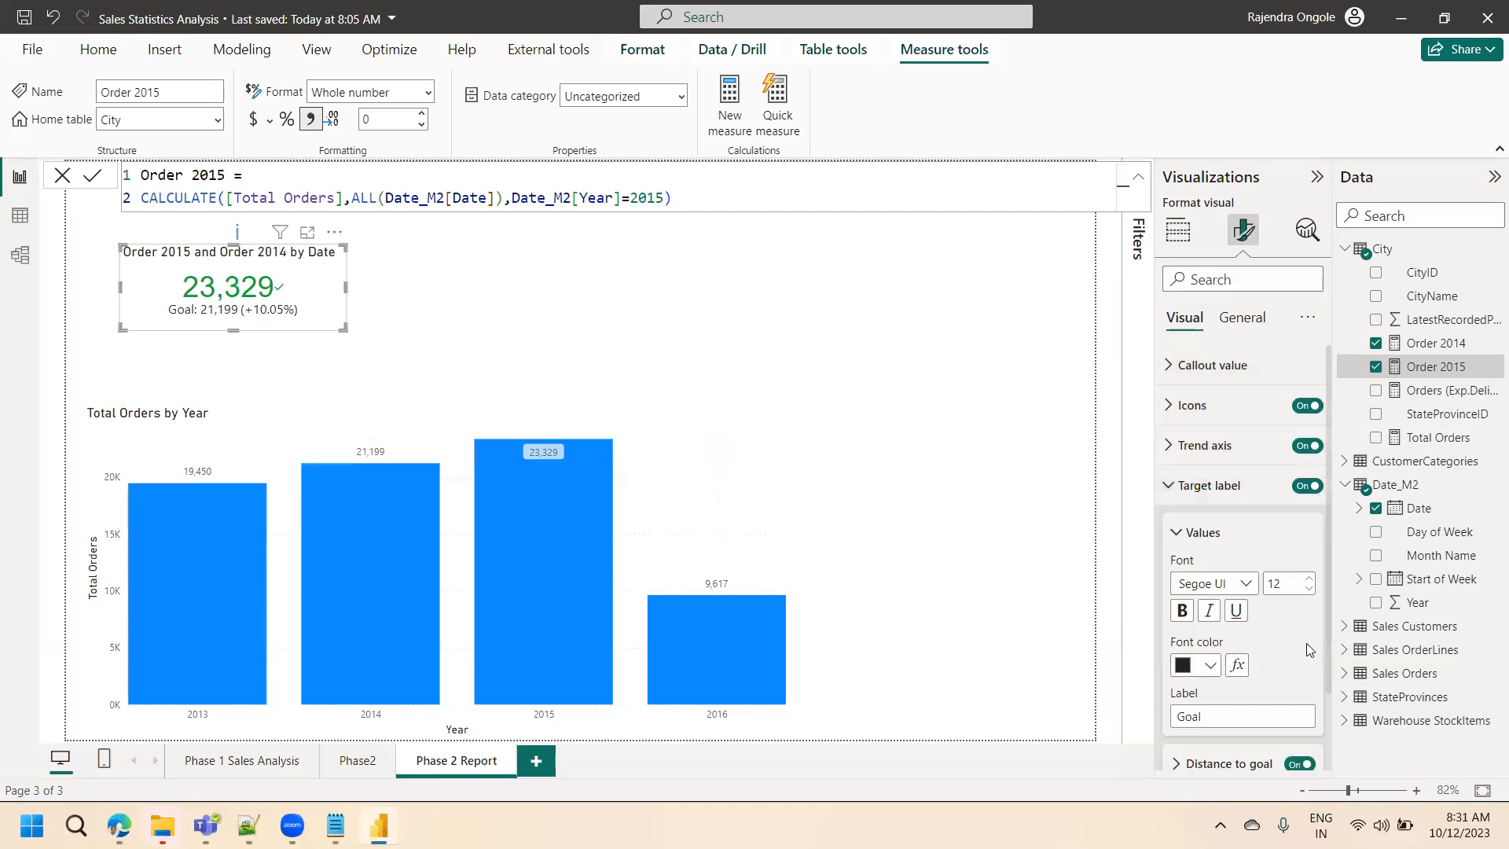
{"action": "double_click", "coordinate": [1226, 717]}
{"action": "type", "text": "Py"}
{"action": "type", "text": "Y"}
{"action": "left_click_drag", "start_coordinate": [1328, 578], "coordinate": [1339, 628]}
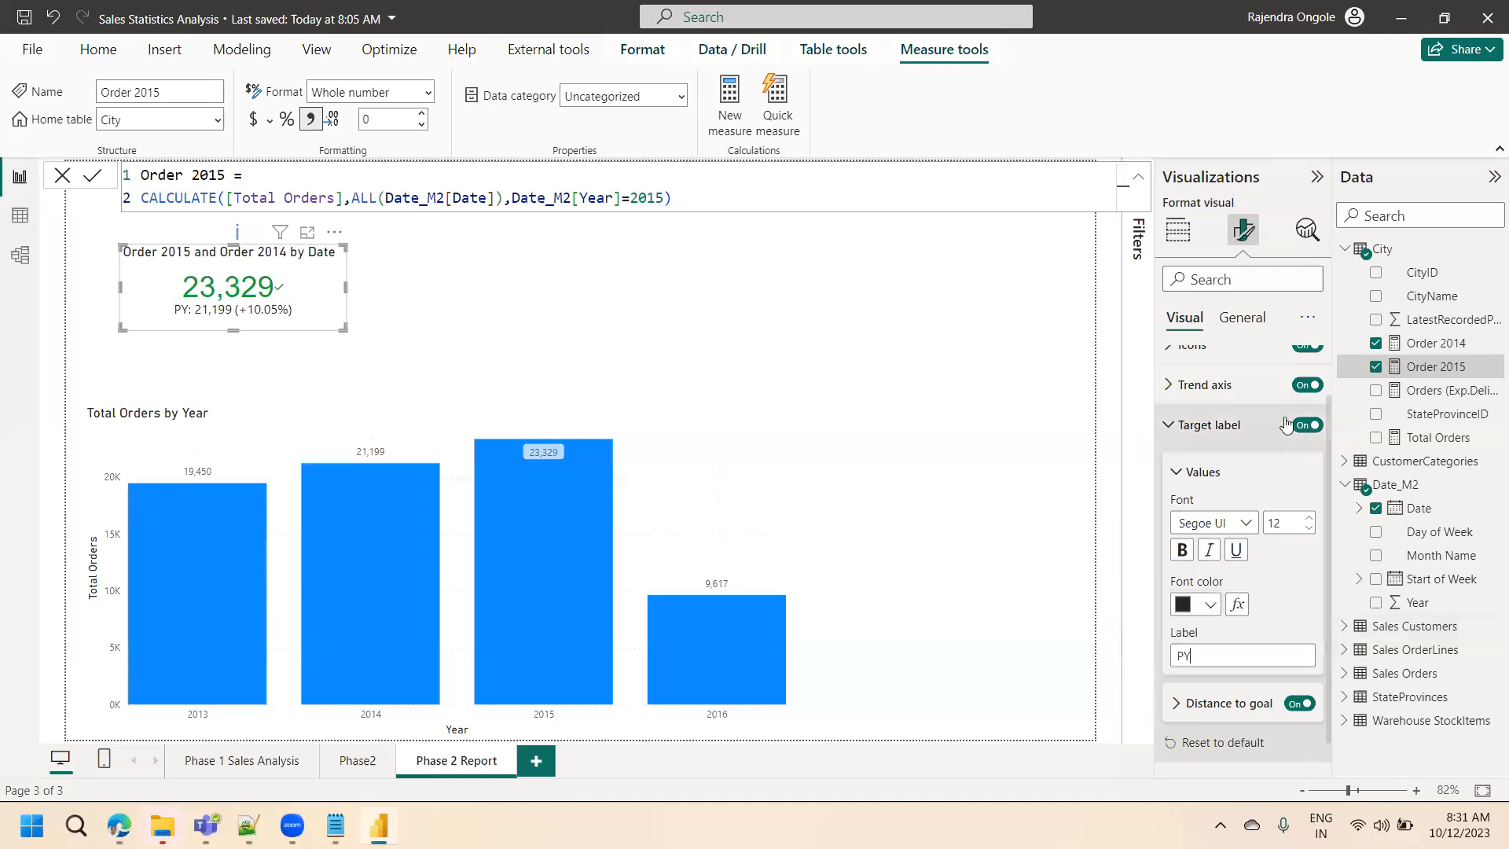
- Change the KPI visual's title text to "Orders TY vs PY"
{"action": "left_click", "coordinate": [1243, 318]}
{"action": "left_click", "coordinate": [1190, 407]}
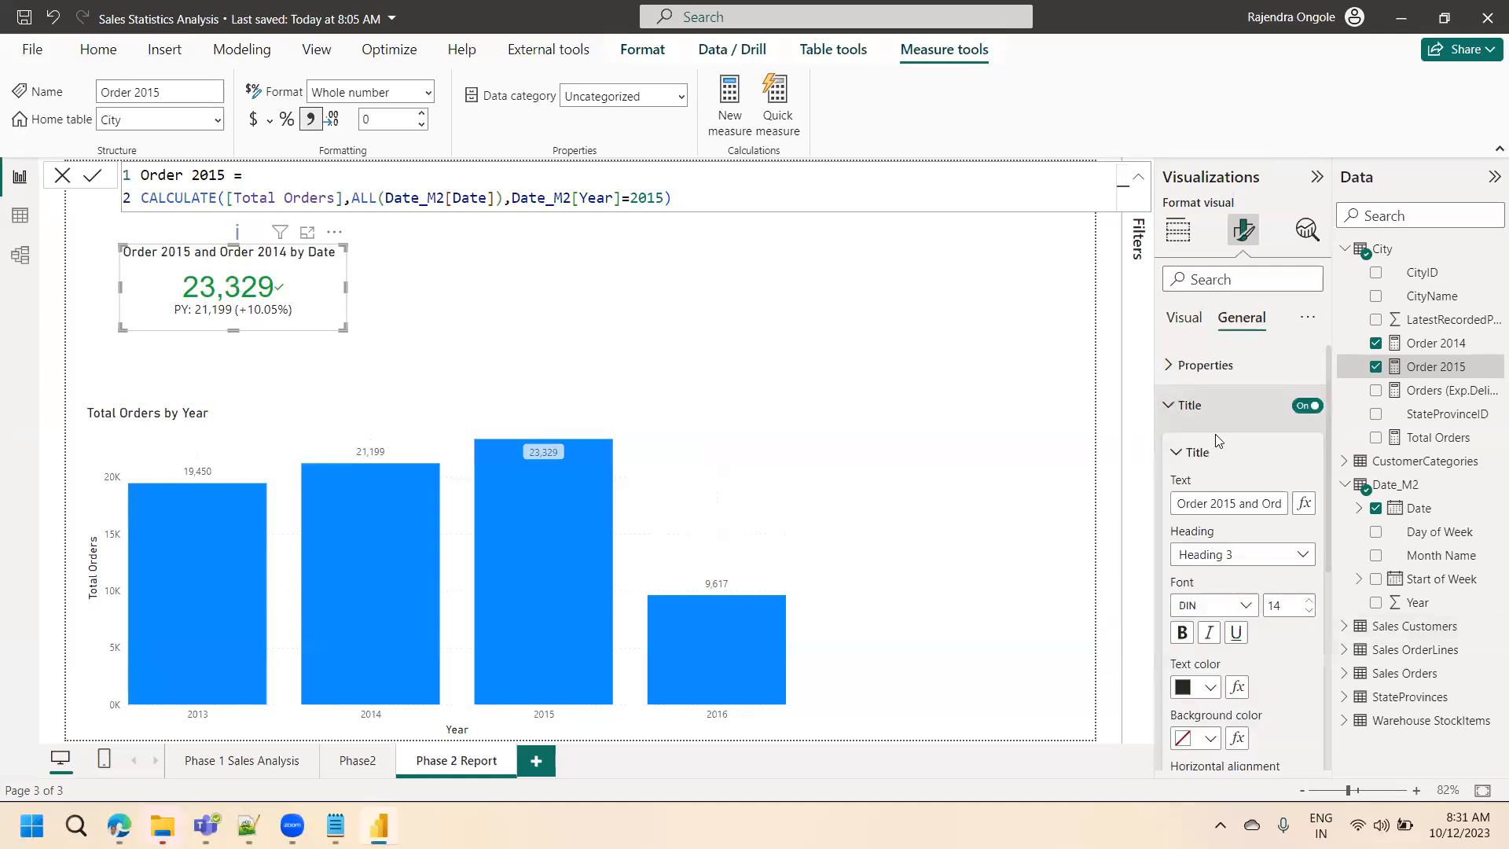
{"action": "left_click", "coordinate": [1225, 505]}
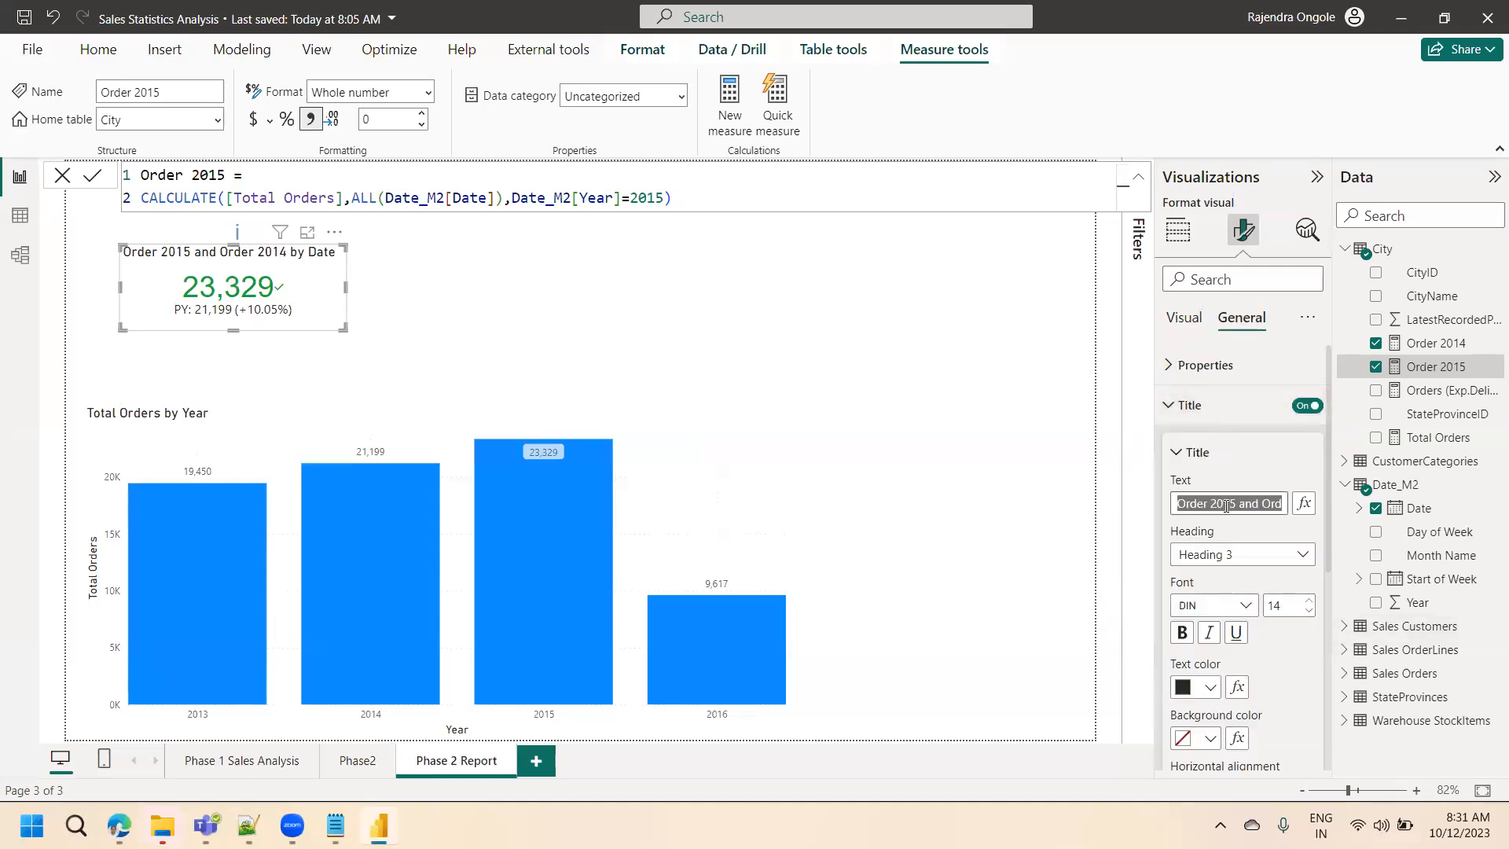
{"action": "type", "text": "oRDE"}
{"action": "key", "text": "BackSpace"}
{"action": "key", "text": "BackSpace"}
{"action": "key", "text": "BackSpace"}
{"action": "key", "text": "BackSpace"}
{"action": "type", "text": "Orders"}
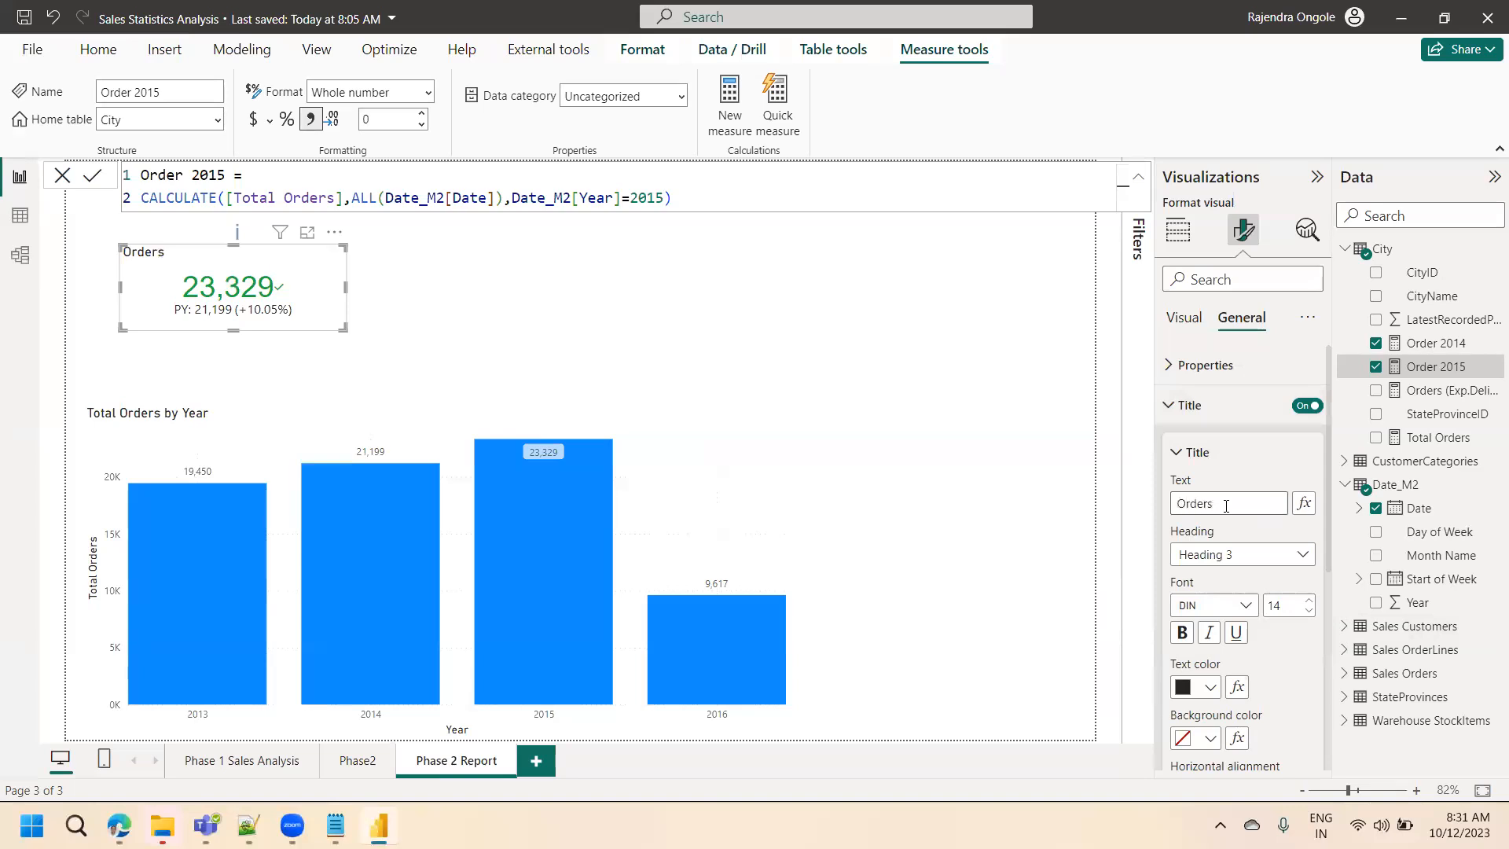
{"action": "type", "text": " TY vs PY"}
- Set the KPI title's font to Arial at size 11 and center it horizontally
{"action": "left_click", "coordinate": [1218, 609]}
{"action": "left_click", "coordinate": [1199, 288]}
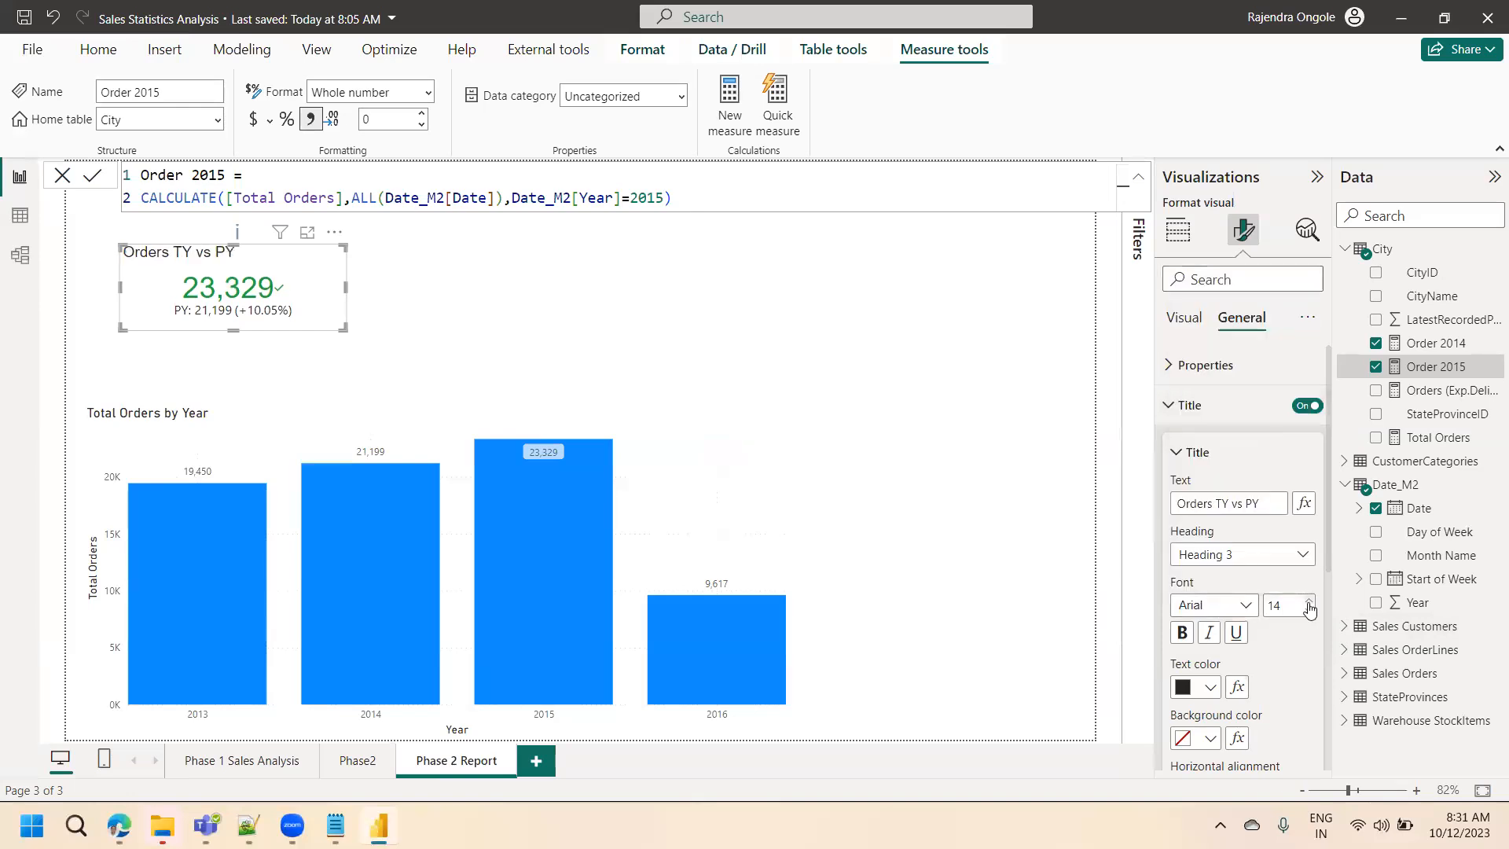
{"action": "left_click", "coordinate": [1309, 613]}
{"action": "left_click", "coordinate": [1309, 612]}
{"action": "left_click", "coordinate": [1309, 612]}
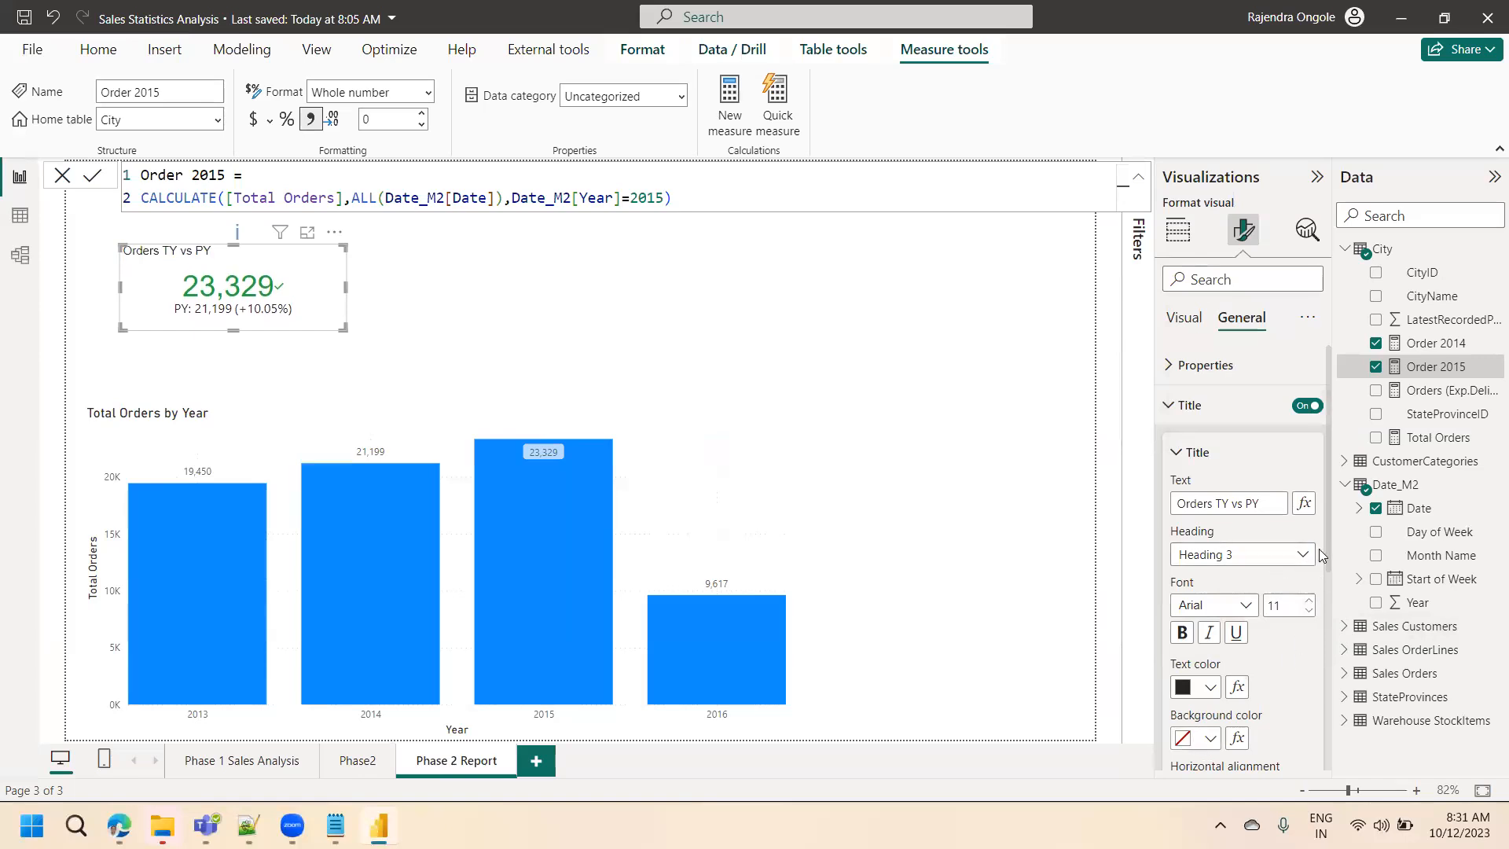
{"action": "scroll", "coordinate": [1241, 621], "scroll_direction": "down", "scroll_amount": 3}
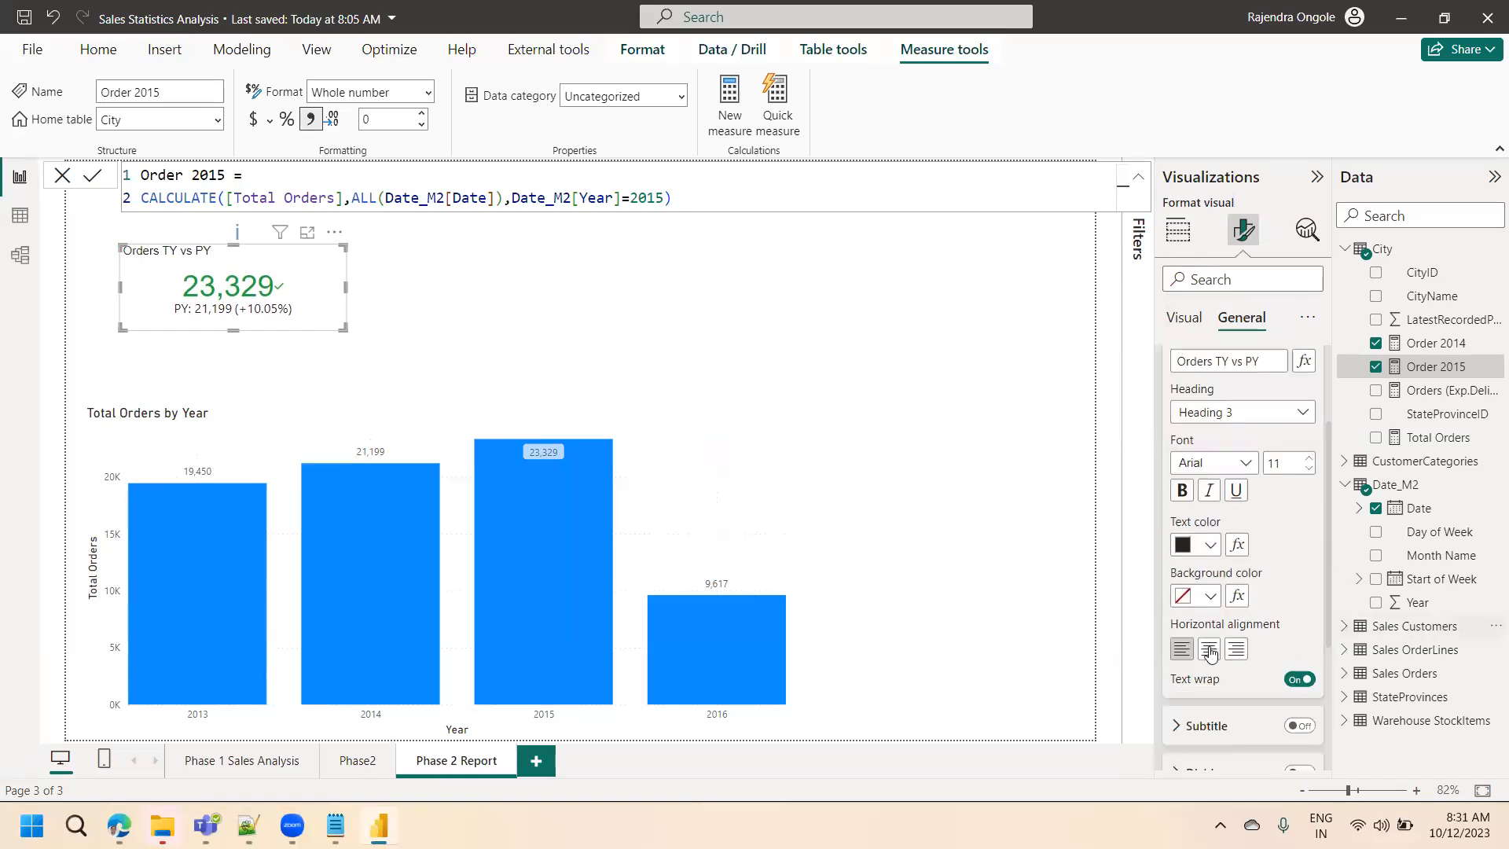
{"action": "left_click", "coordinate": [1209, 650]}
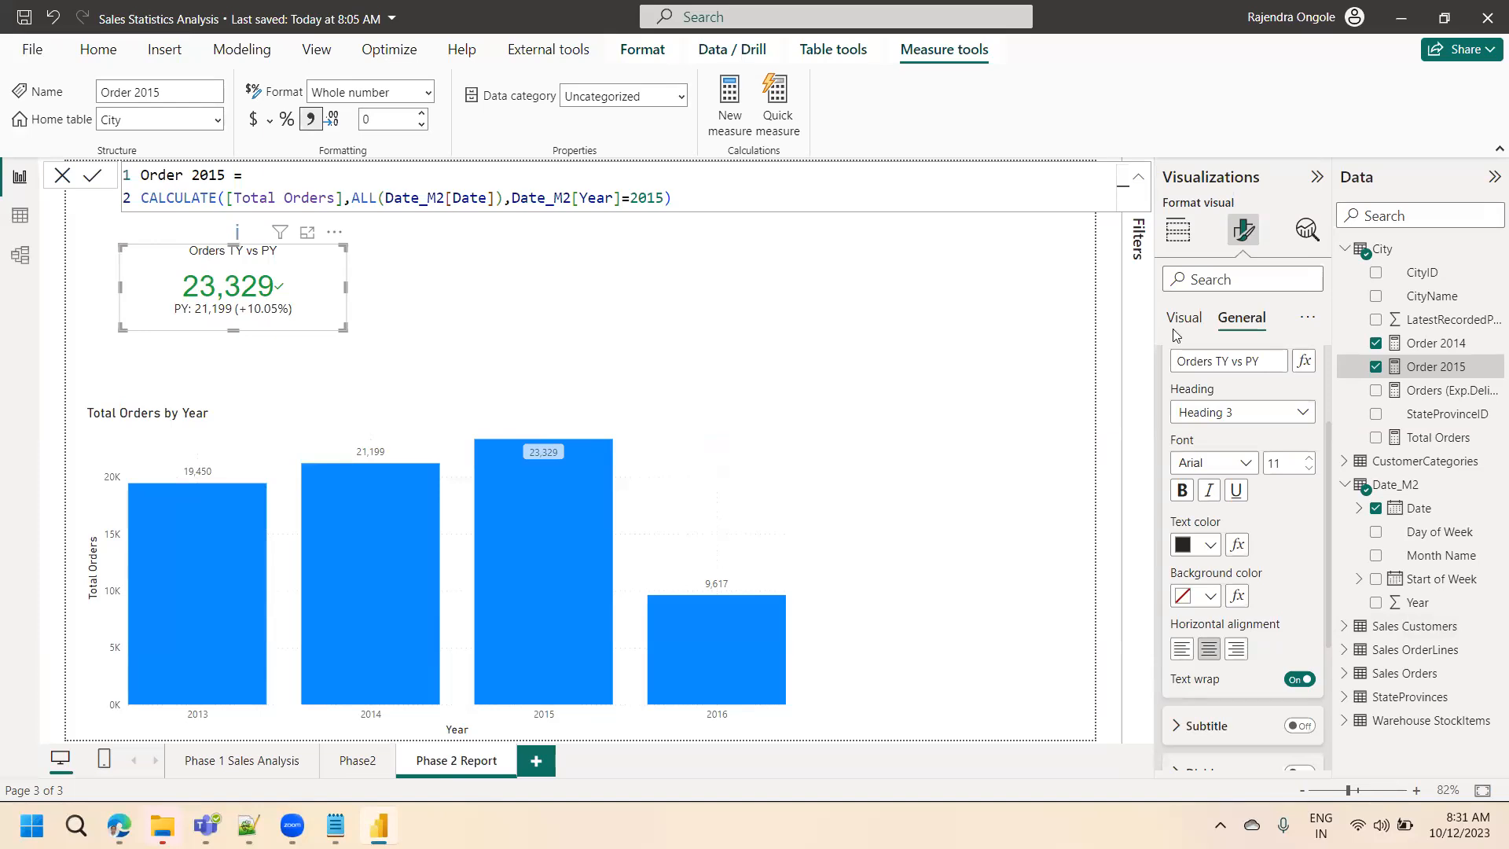
- Return to the KPI's field settings, narrow the KPI visual and move it closer to the report page's left edge
{"action": "left_click", "coordinate": [1187, 236]}
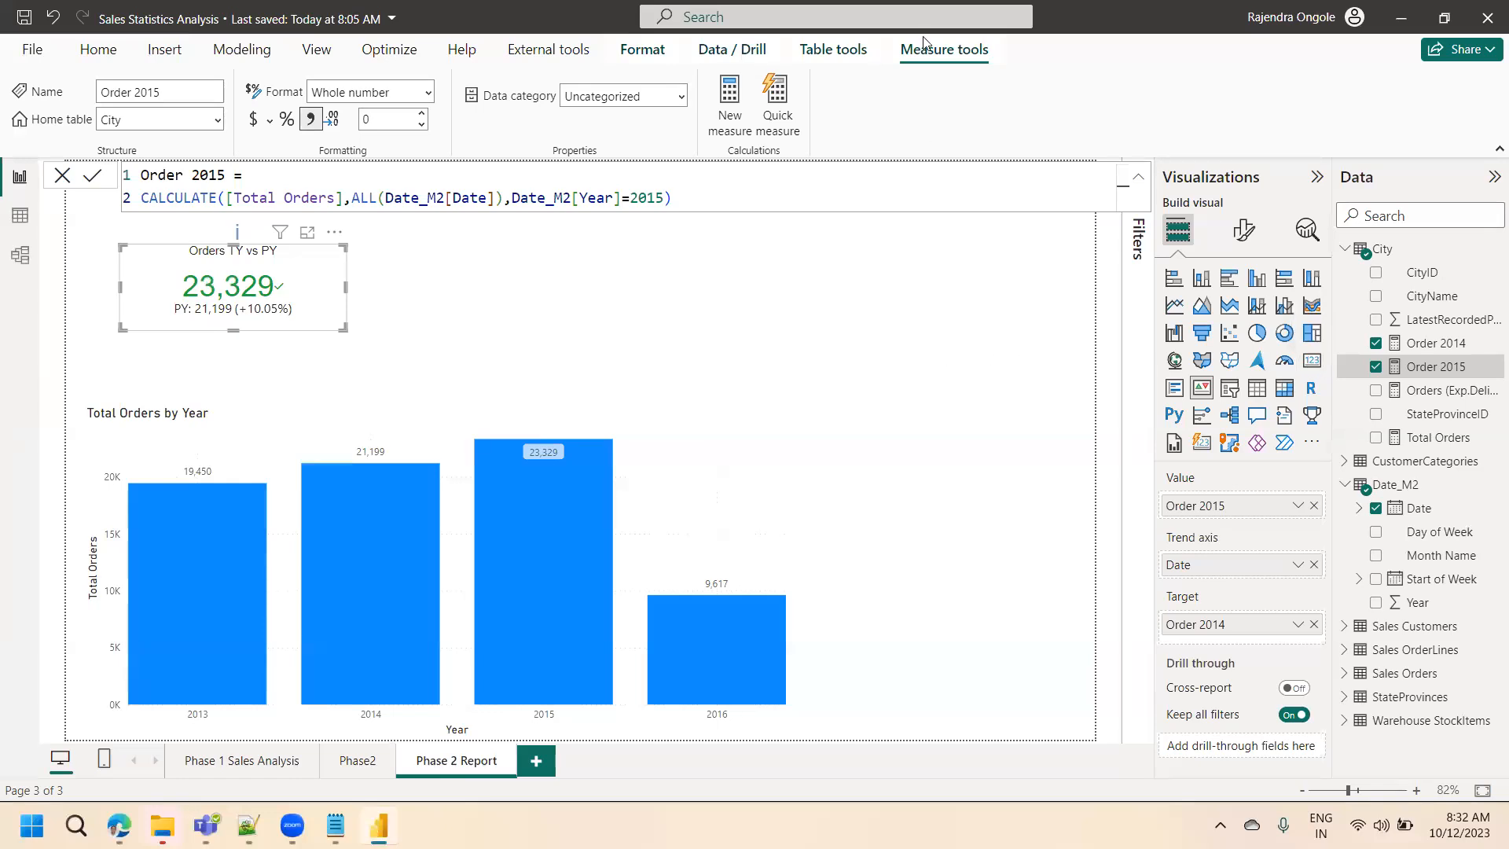
{"action": "left_click", "coordinate": [1060, 298]}
{"action": "left_click", "coordinate": [305, 306]}
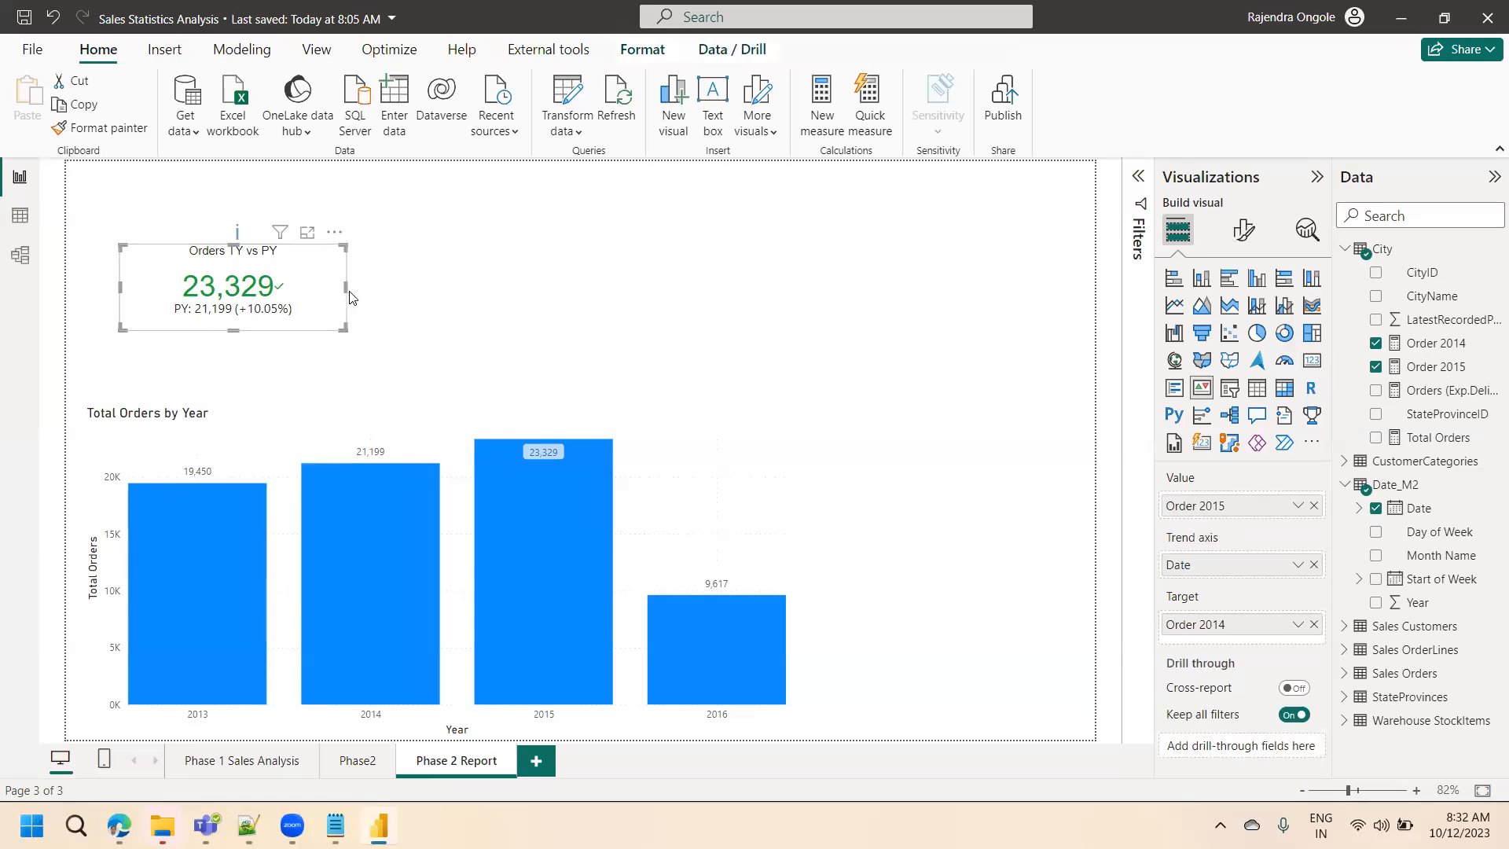
{"action": "left_click_drag", "start_coordinate": [346, 286], "coordinate": [217, 294]}
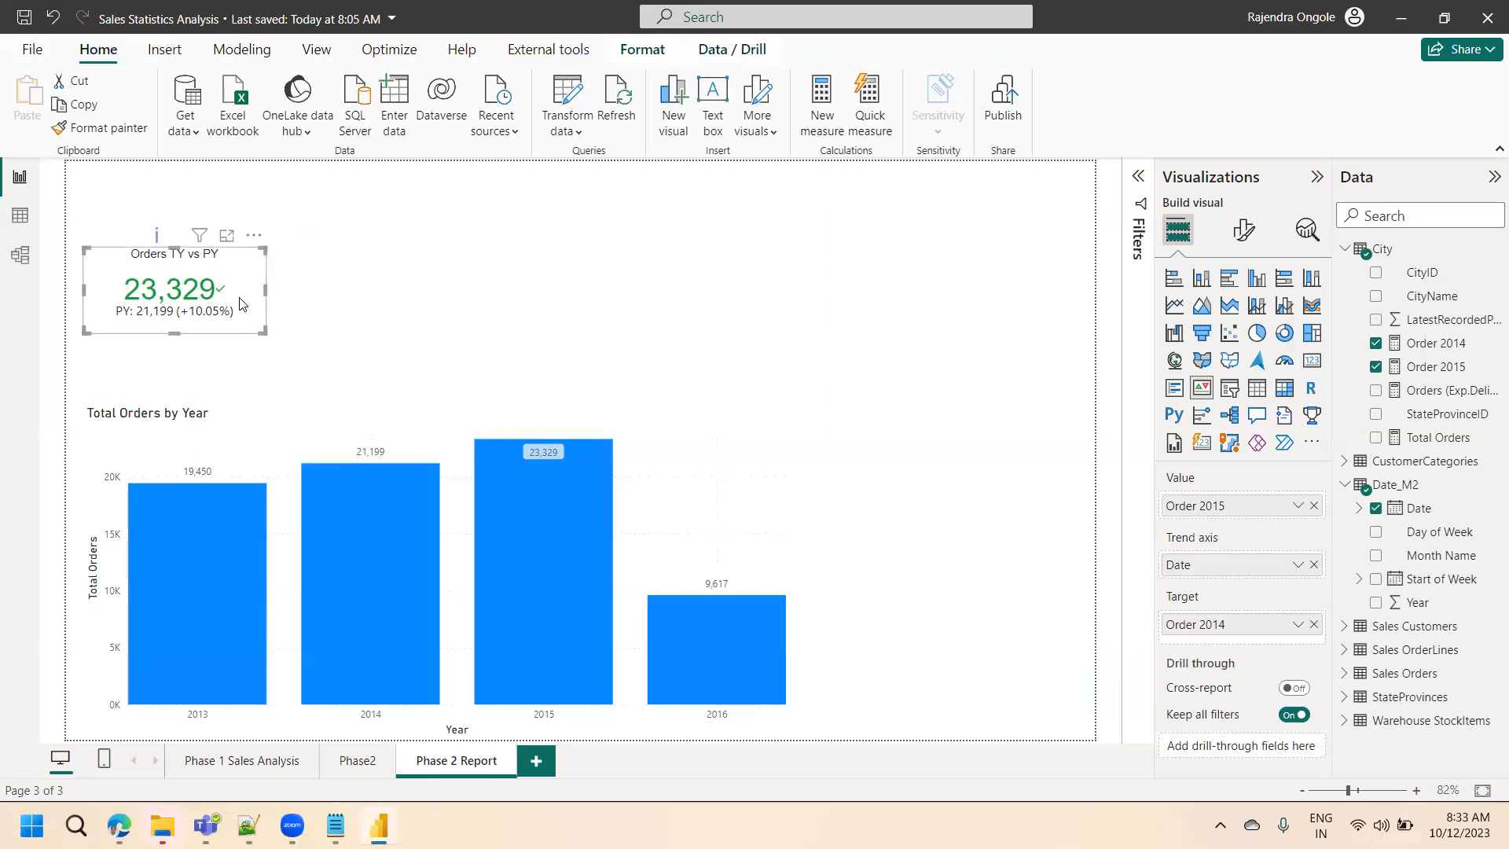
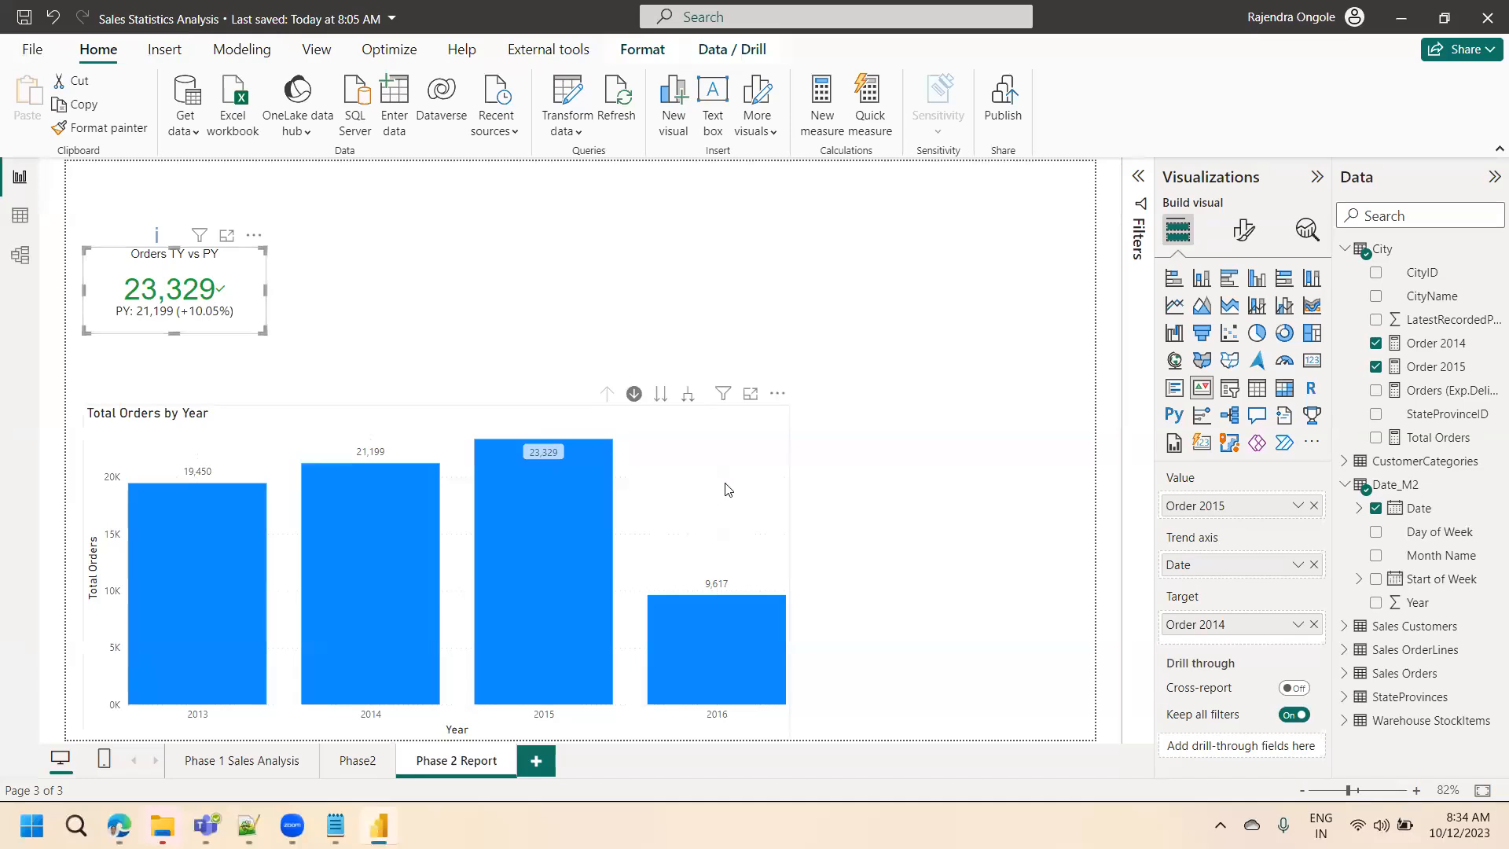
- Delete the Total Orders by Year column chart from the report page
{"action": "left_click", "coordinate": [774, 419]}
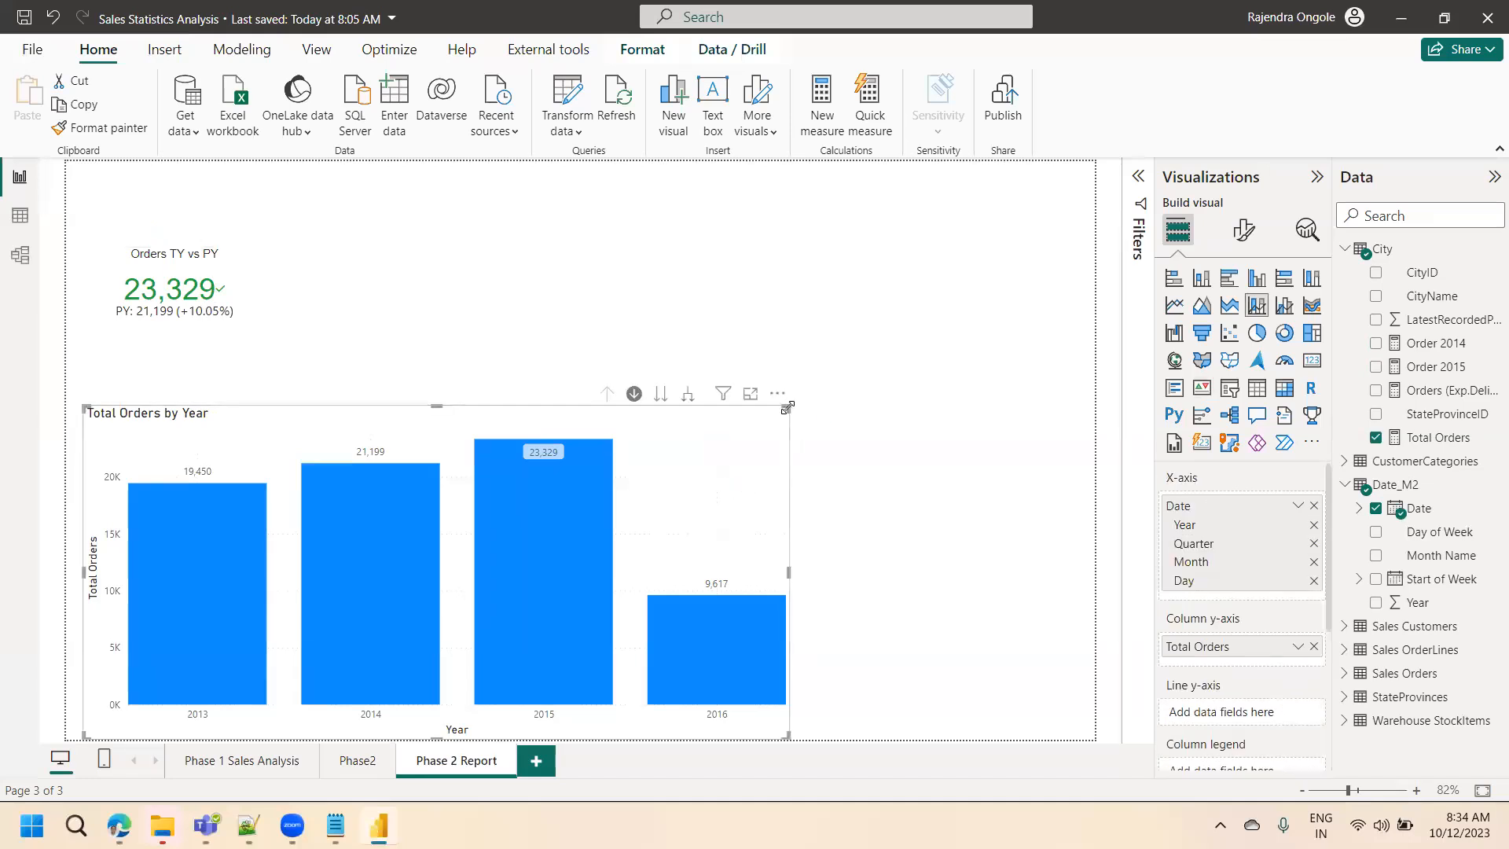
{"action": "left_click_drag", "start_coordinate": [793, 386], "coordinate": [607, 444]}
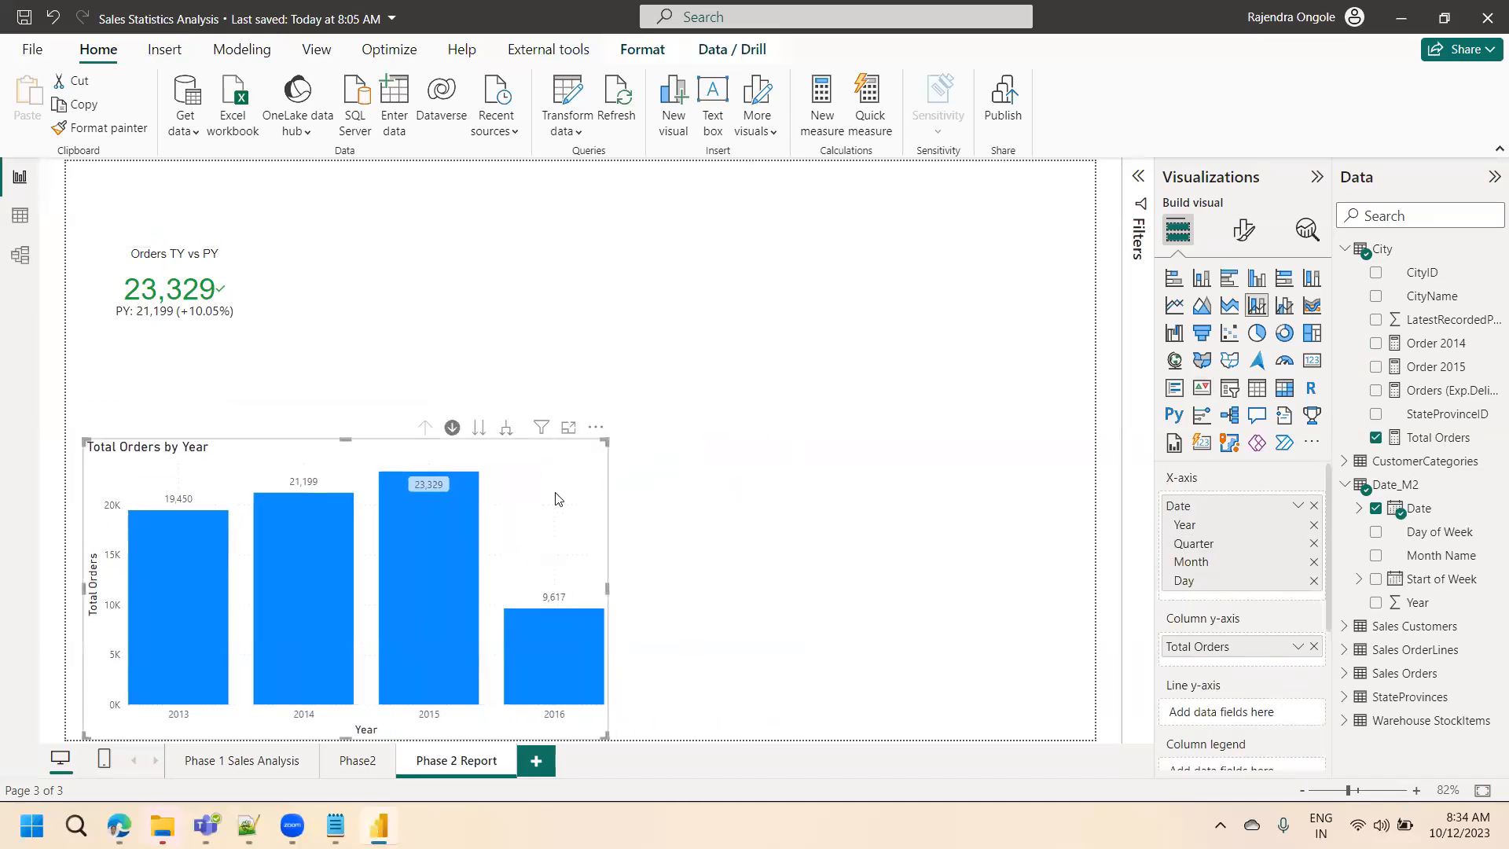
{"action": "key", "text": "Delete"}
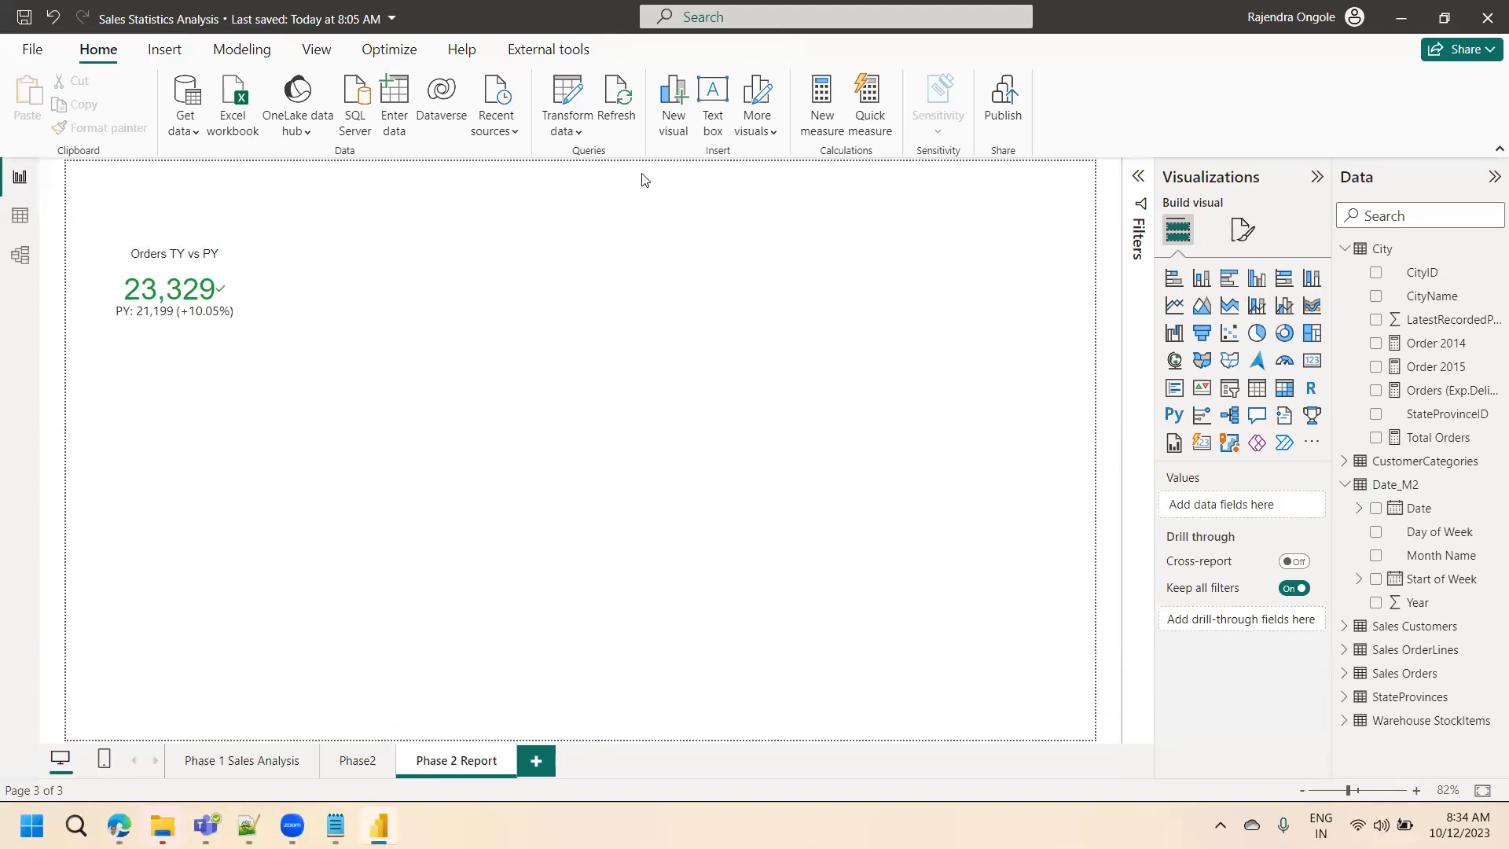
- Insert a pie chart, place it below and to the right of the KPI, and enlarge it
{"action": "left_click", "coordinate": [1257, 333]}
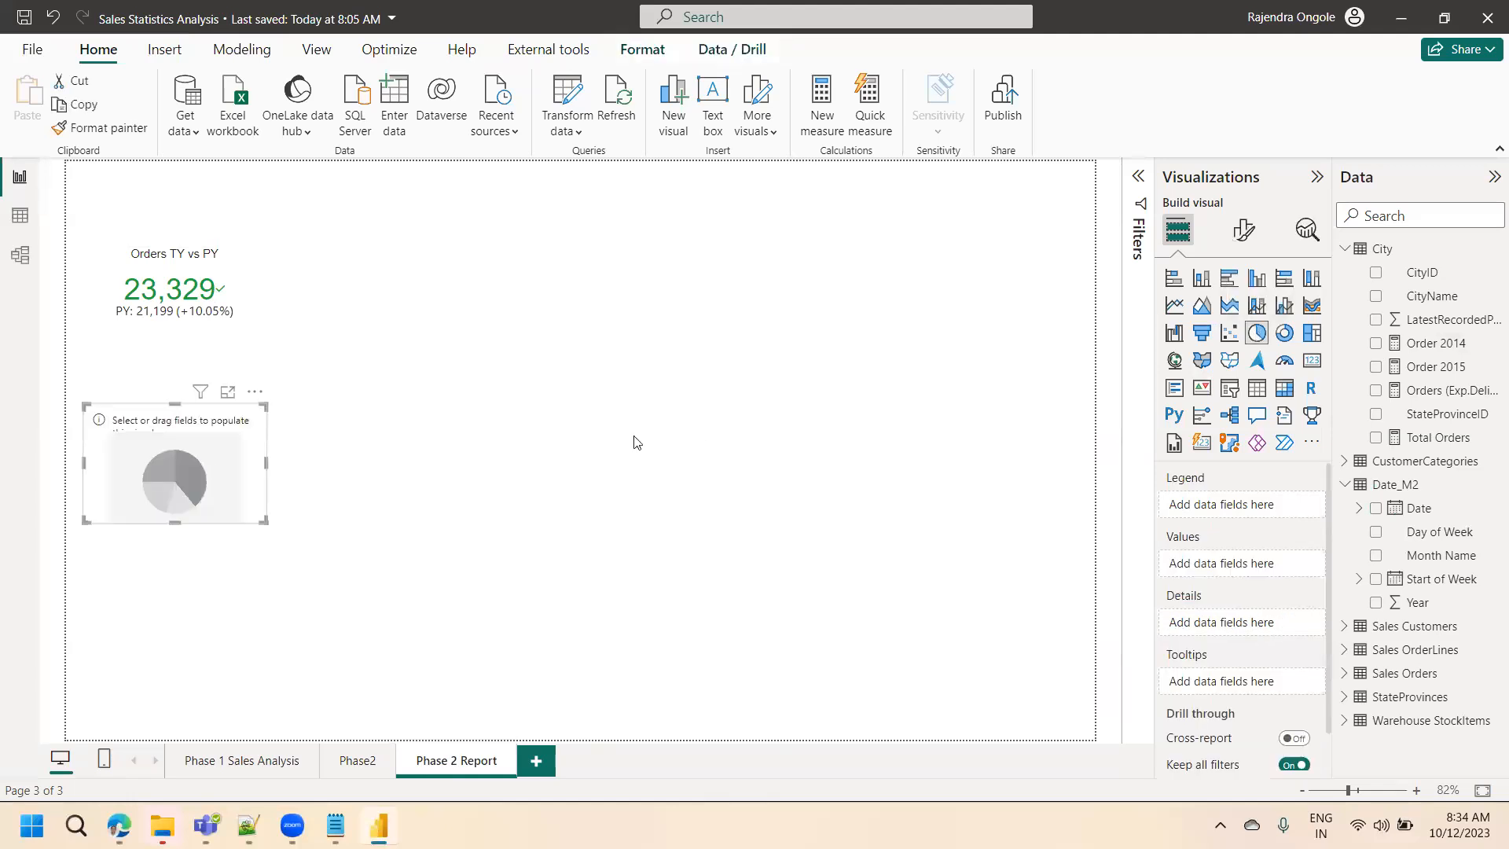
{"action": "left_click_drag", "start_coordinate": [204, 469], "coordinate": [371, 397]}
{"action": "left_click_drag", "start_coordinate": [434, 450], "coordinate": [673, 667]}
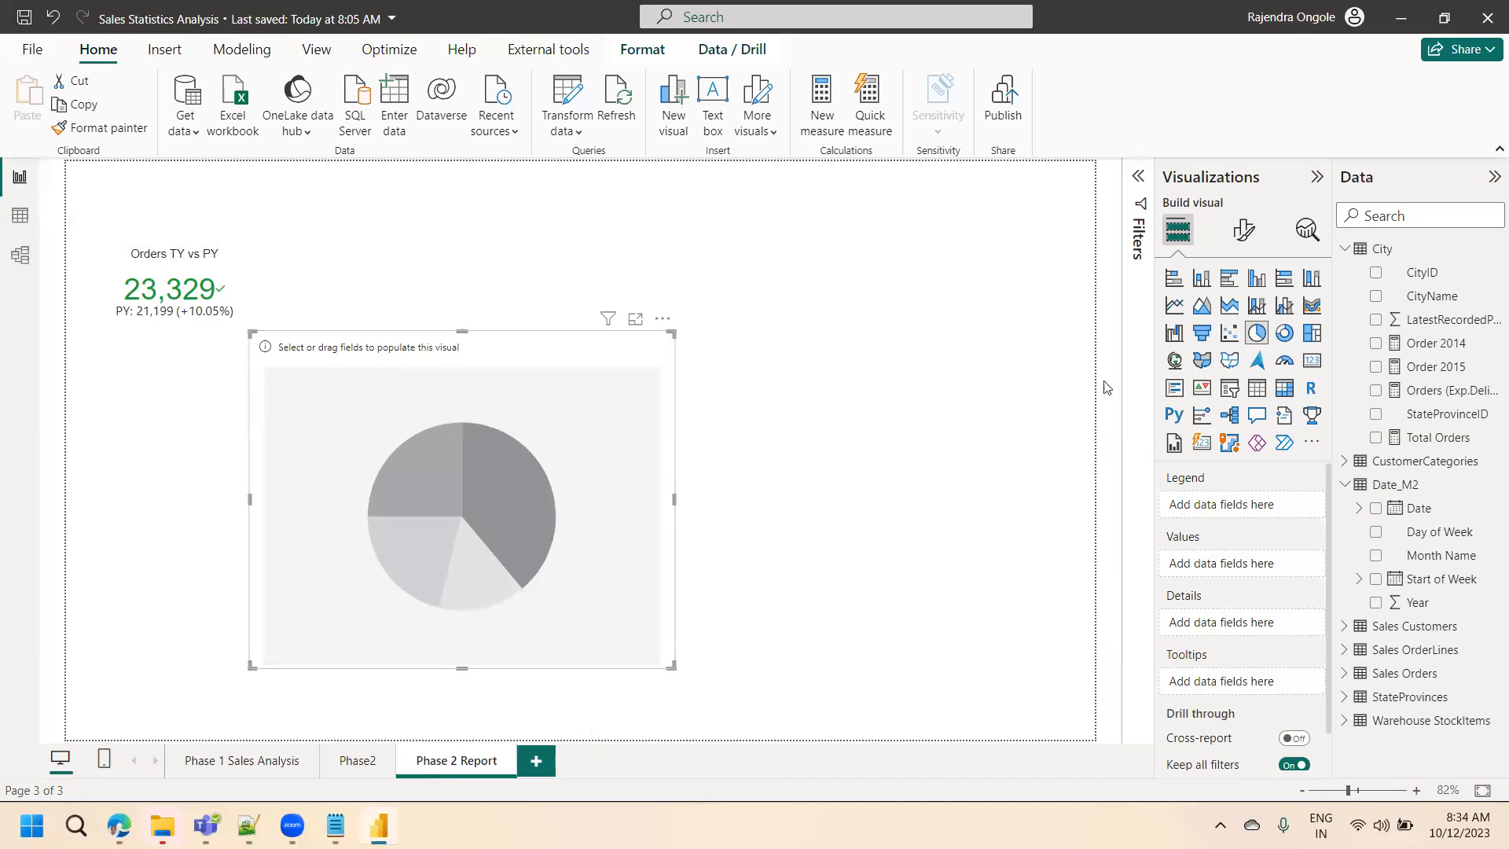
- Set the pie chart's legend to StateProvinceName and its values to Total Orders, and check it in focus mode before returning to the report
{"action": "left_click", "coordinate": [1344, 697]}
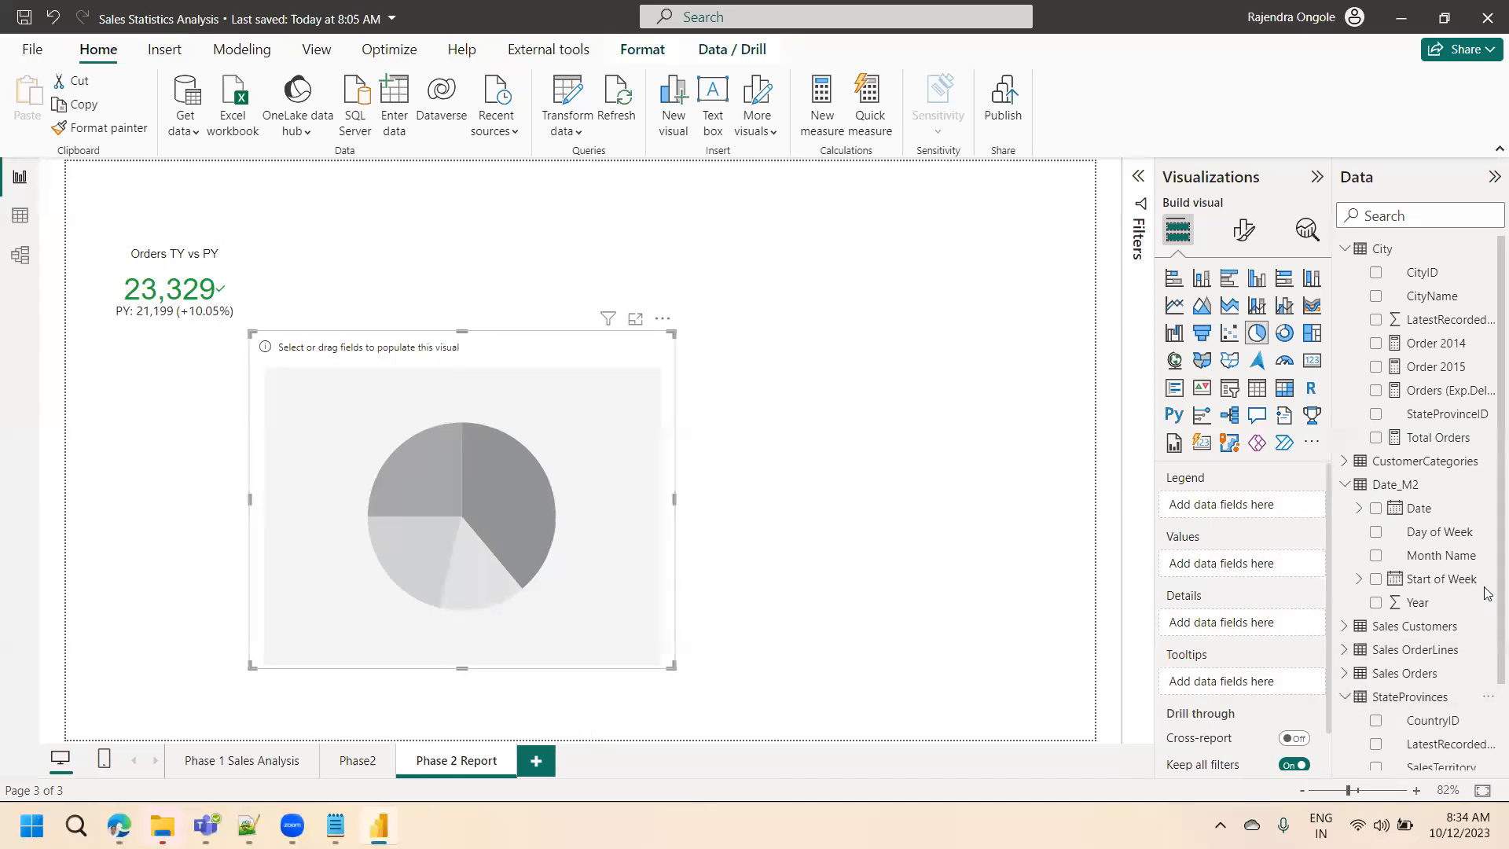
{"action": "scroll", "coordinate": [1489, 676], "scroll_direction": "down", "scroll_amount": 3}
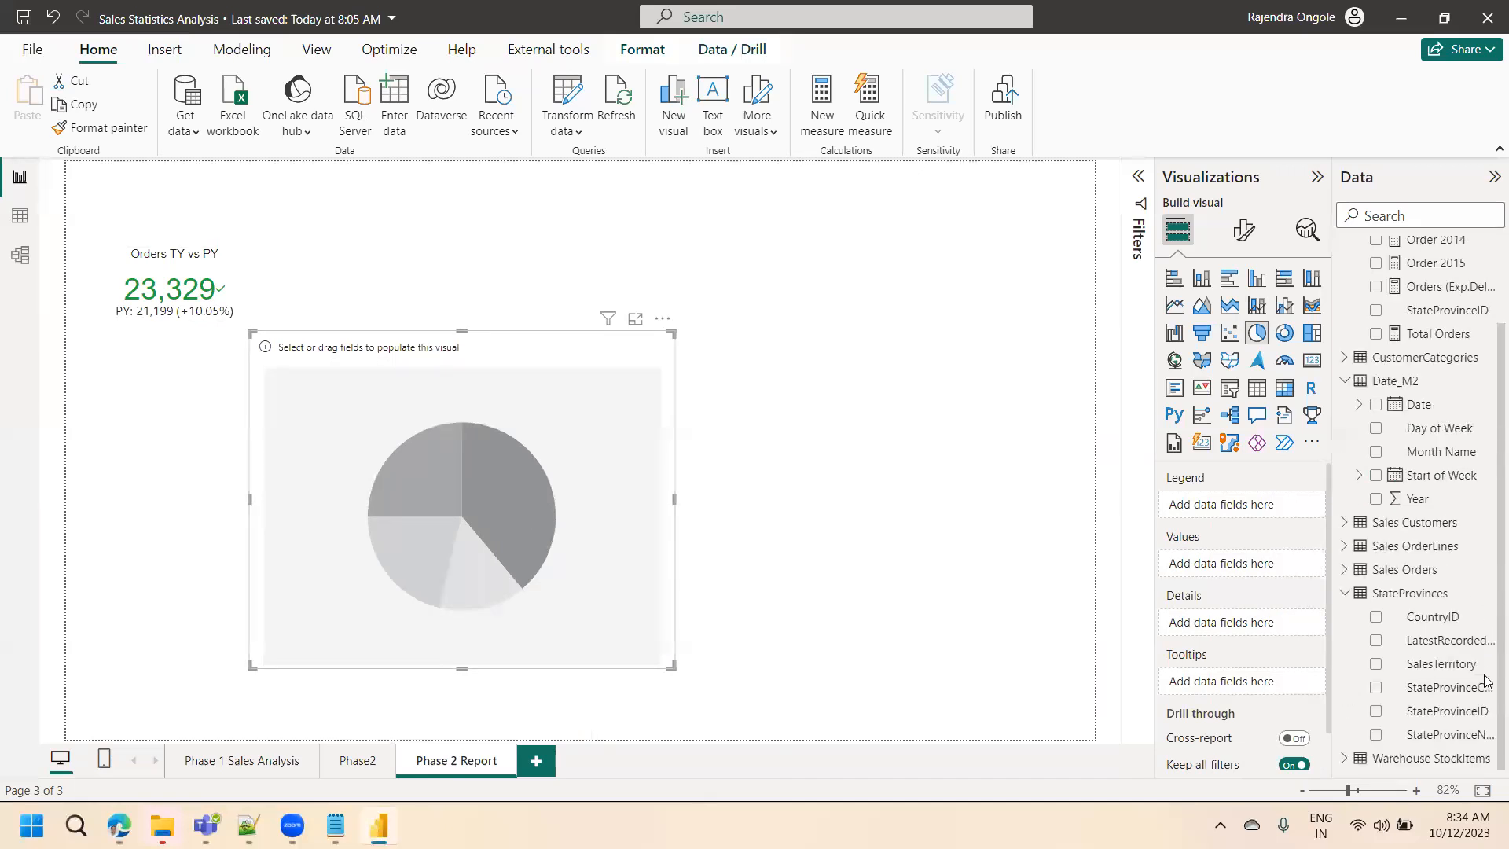
{"action": "left_click", "coordinate": [1376, 735]}
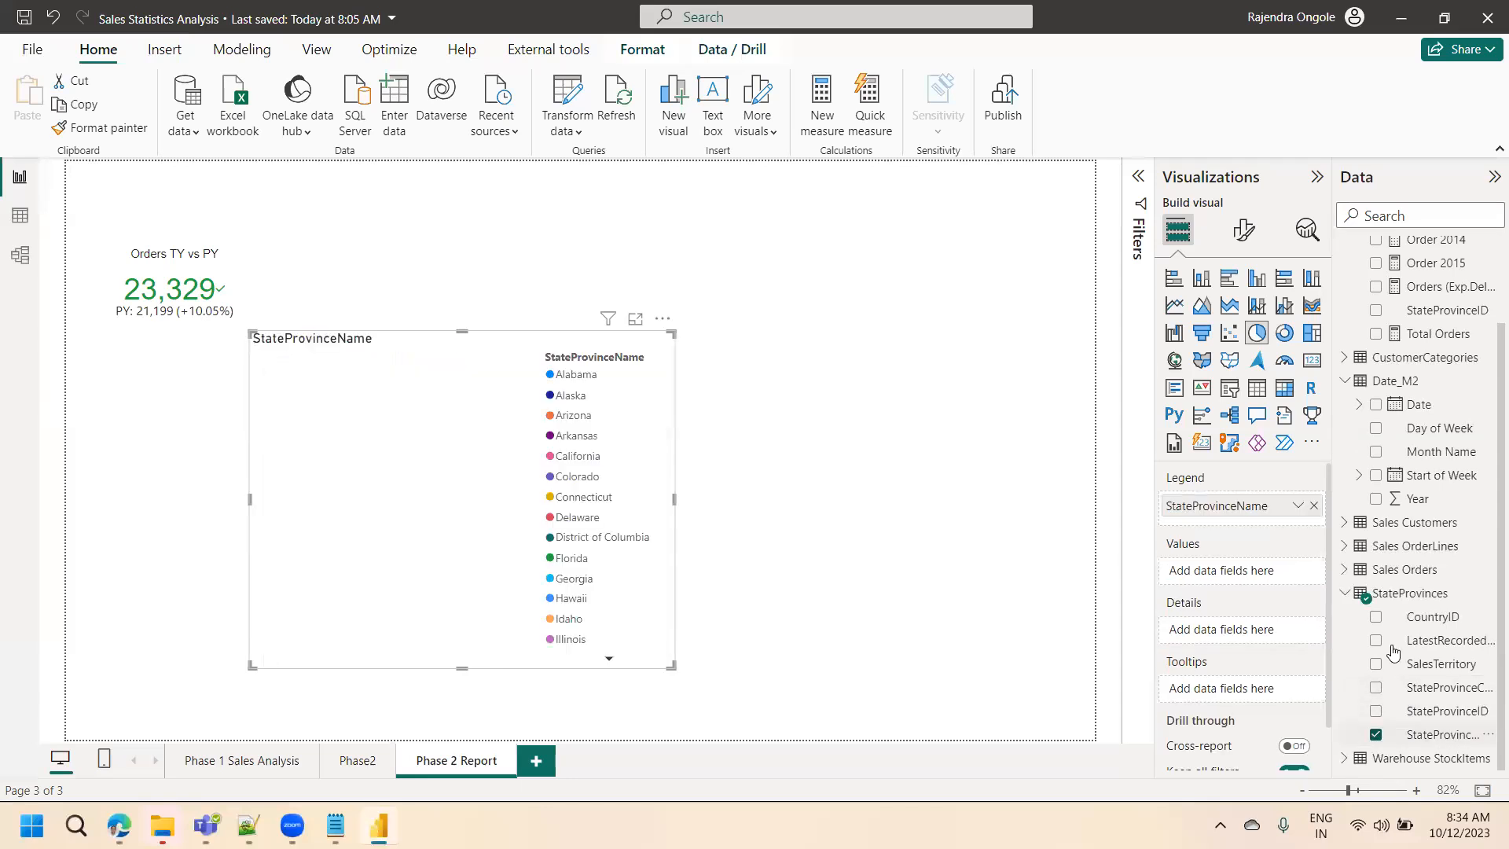
{"action": "left_click", "coordinate": [1376, 335]}
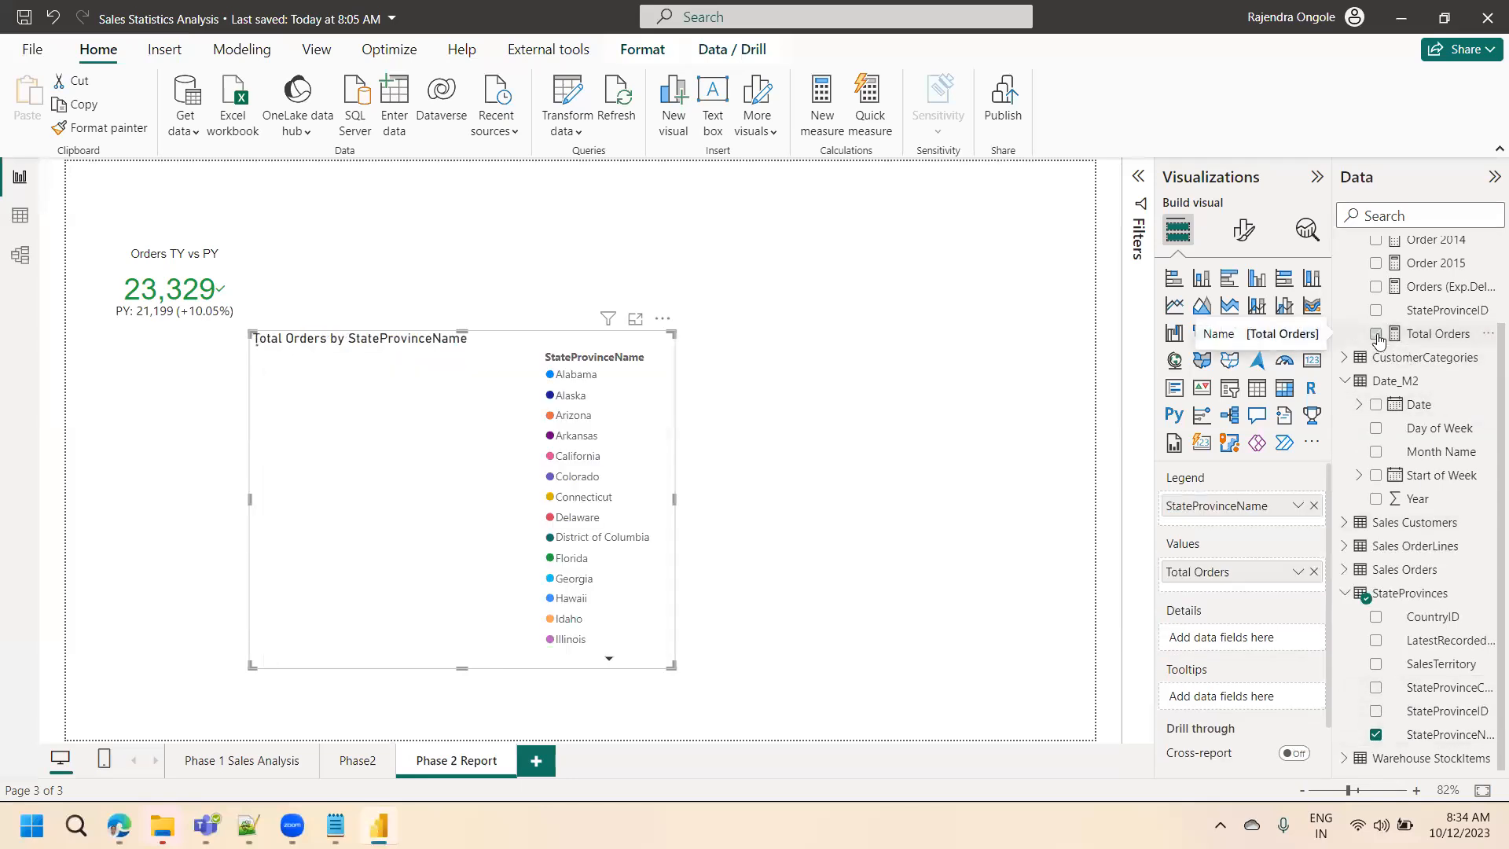
{"action": "left_click", "coordinate": [635, 318]}
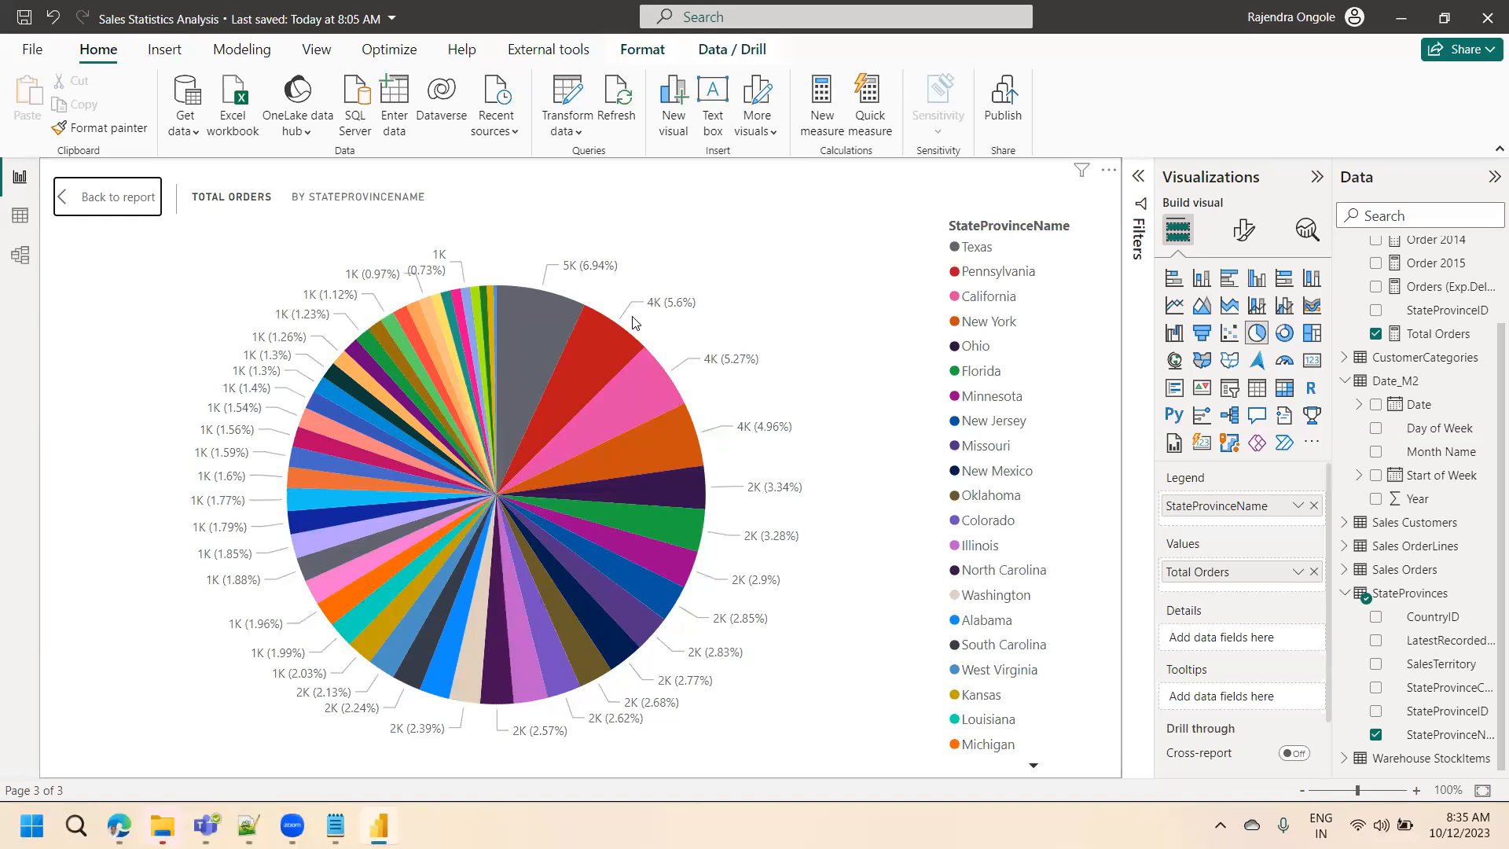
{"action": "left_click", "coordinate": [116, 197]}
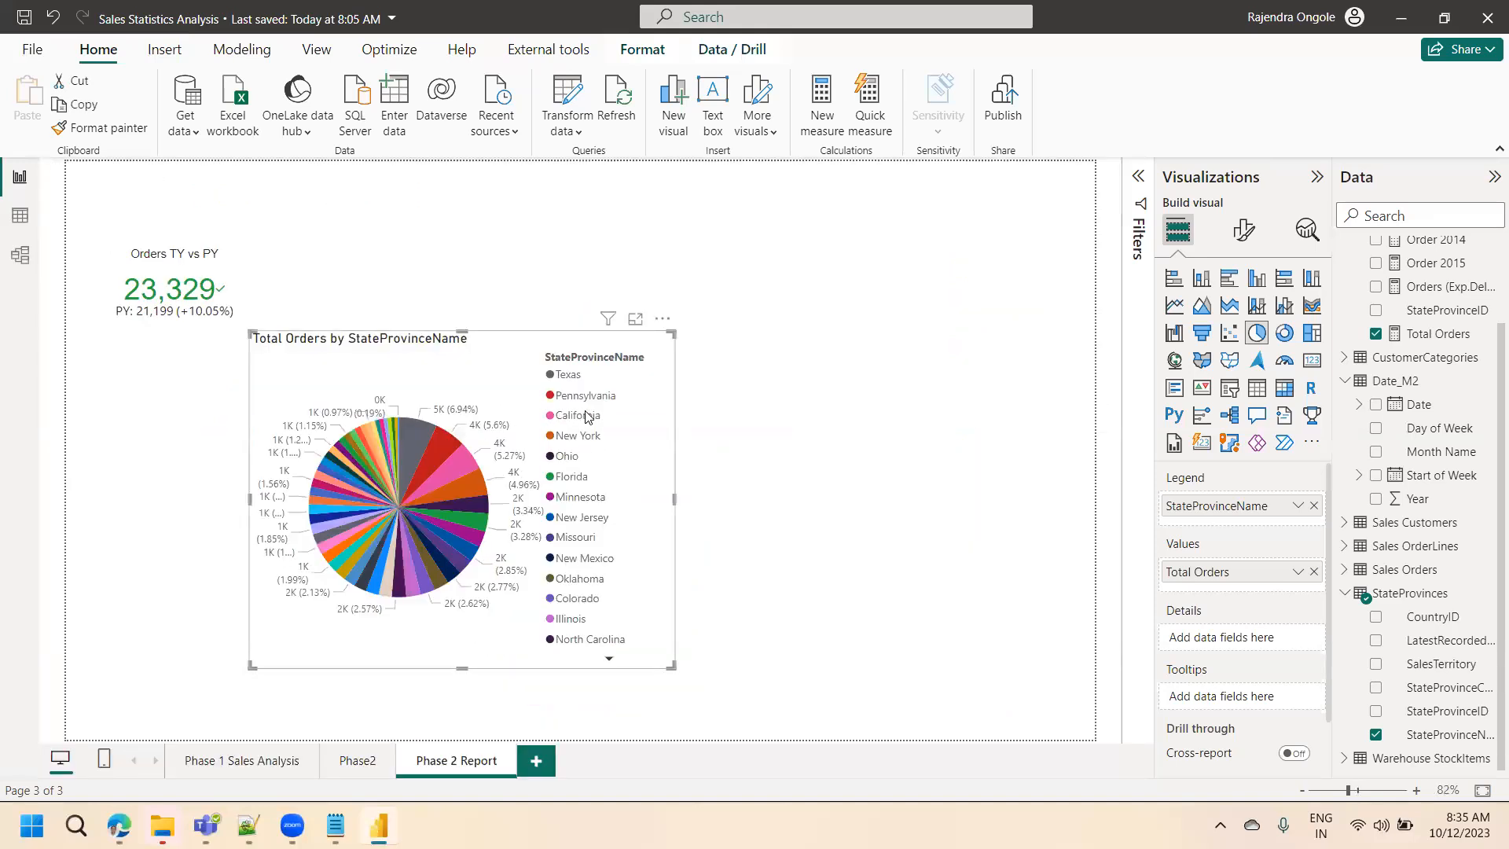
- Change the pie chart to a stacked bar chart and turn on its data labels, then return to its field settings
{"action": "left_click", "coordinate": [1174, 280]}
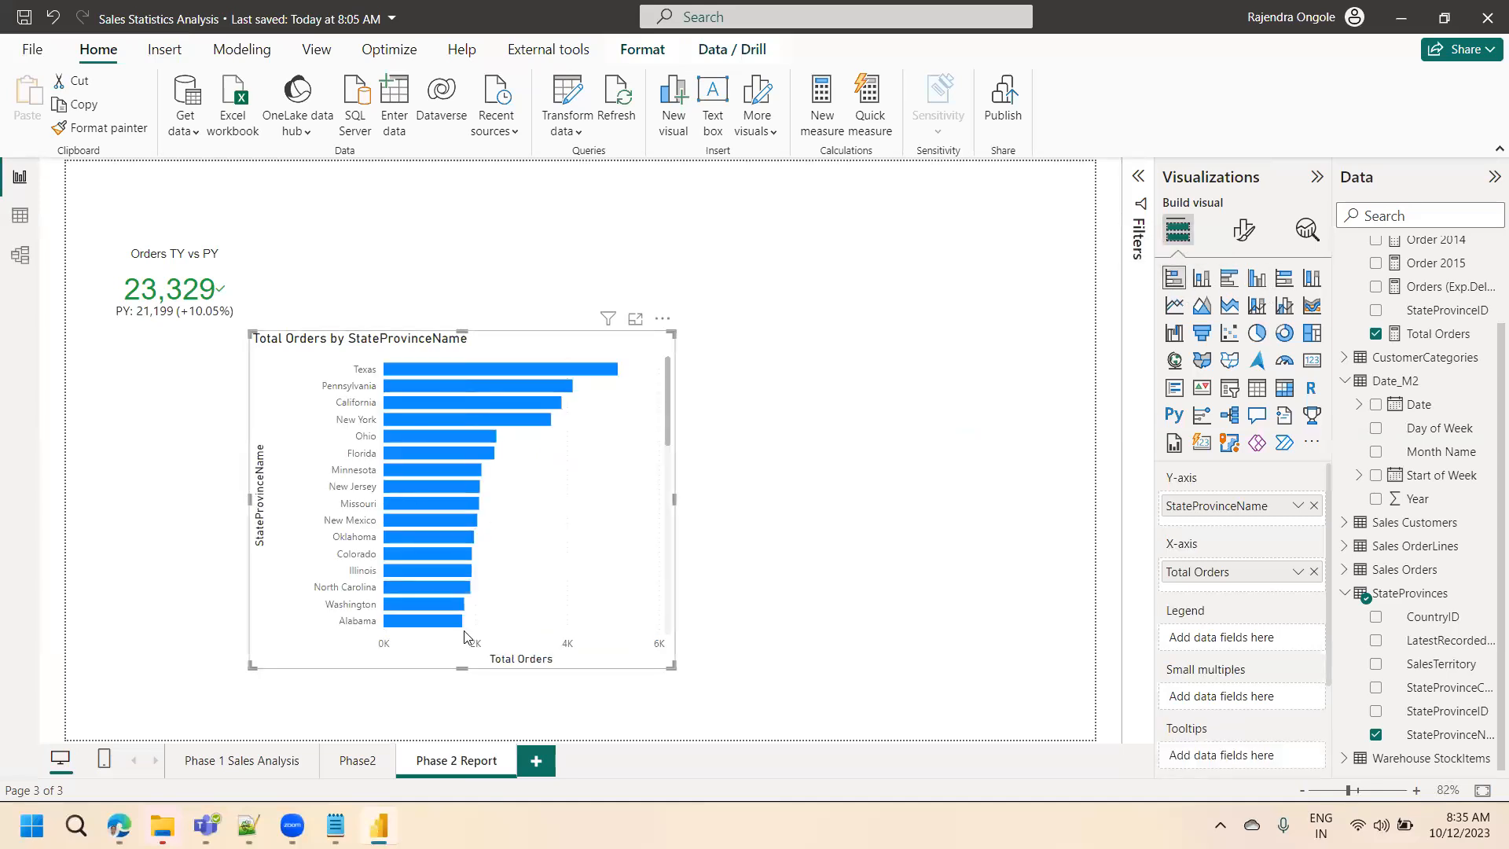
{"action": "left_click", "coordinate": [1244, 229]}
{"action": "left_click", "coordinate": [1308, 645]}
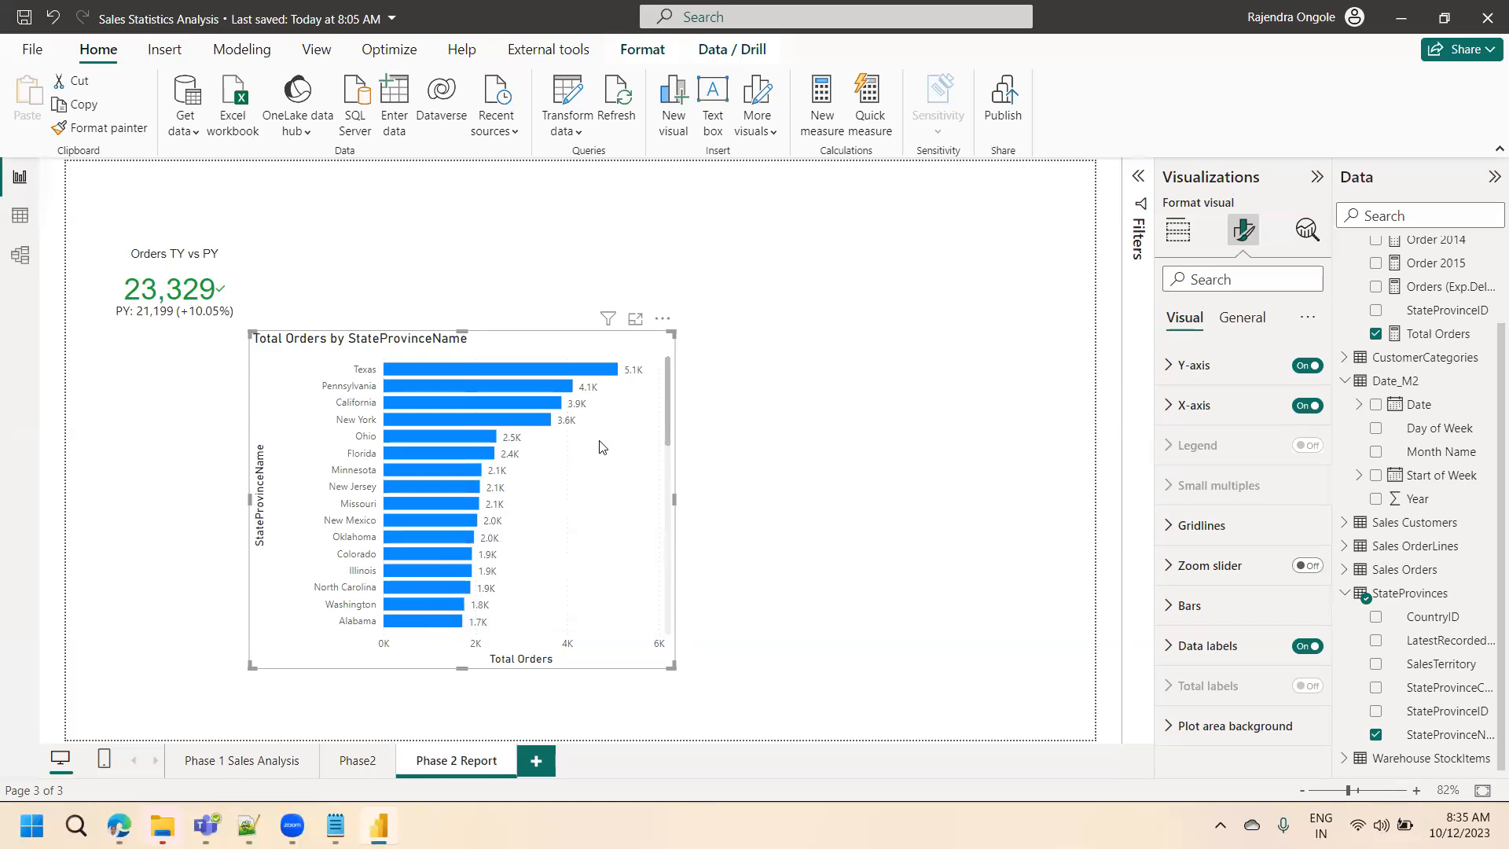
{"action": "left_click", "coordinate": [1177, 231]}
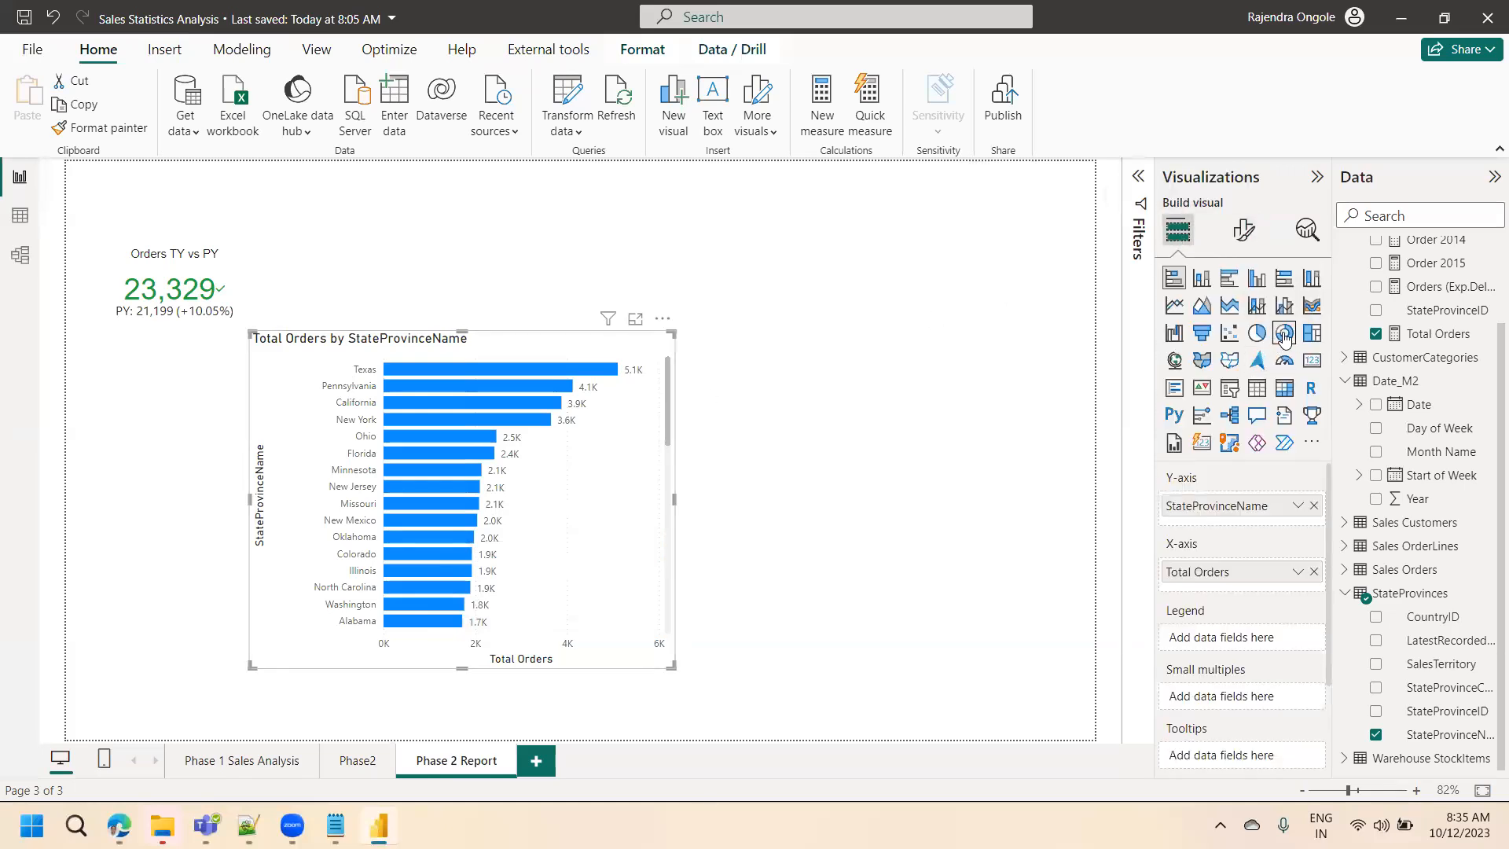
- Try the visual as a donut chart, change it to a treemap, and check it in focus mode before returning to the report
{"action": "left_click", "coordinate": [1284, 333]}
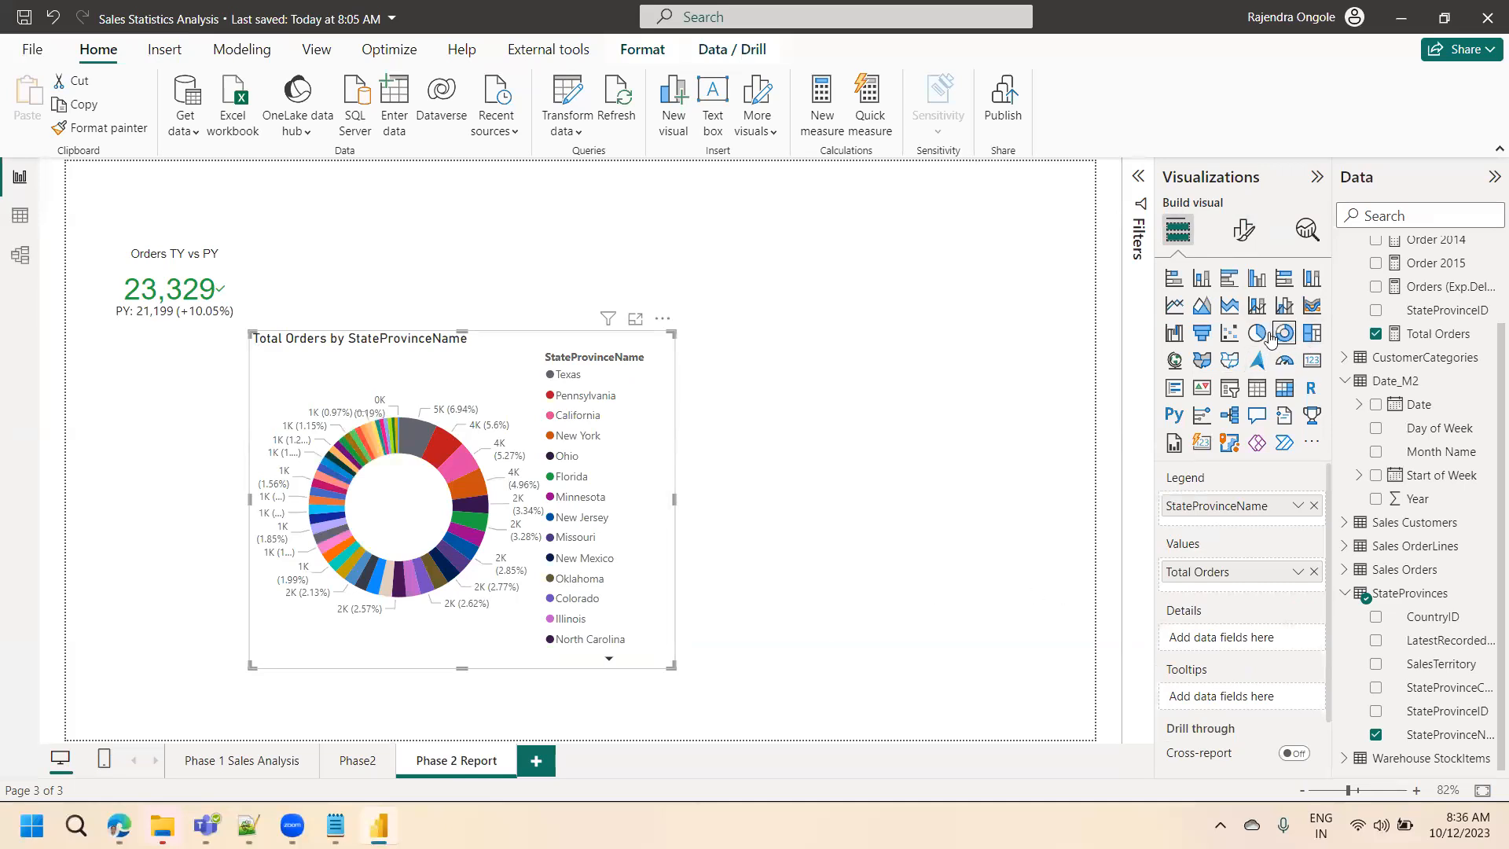
{"action": "left_click", "coordinate": [1310, 335]}
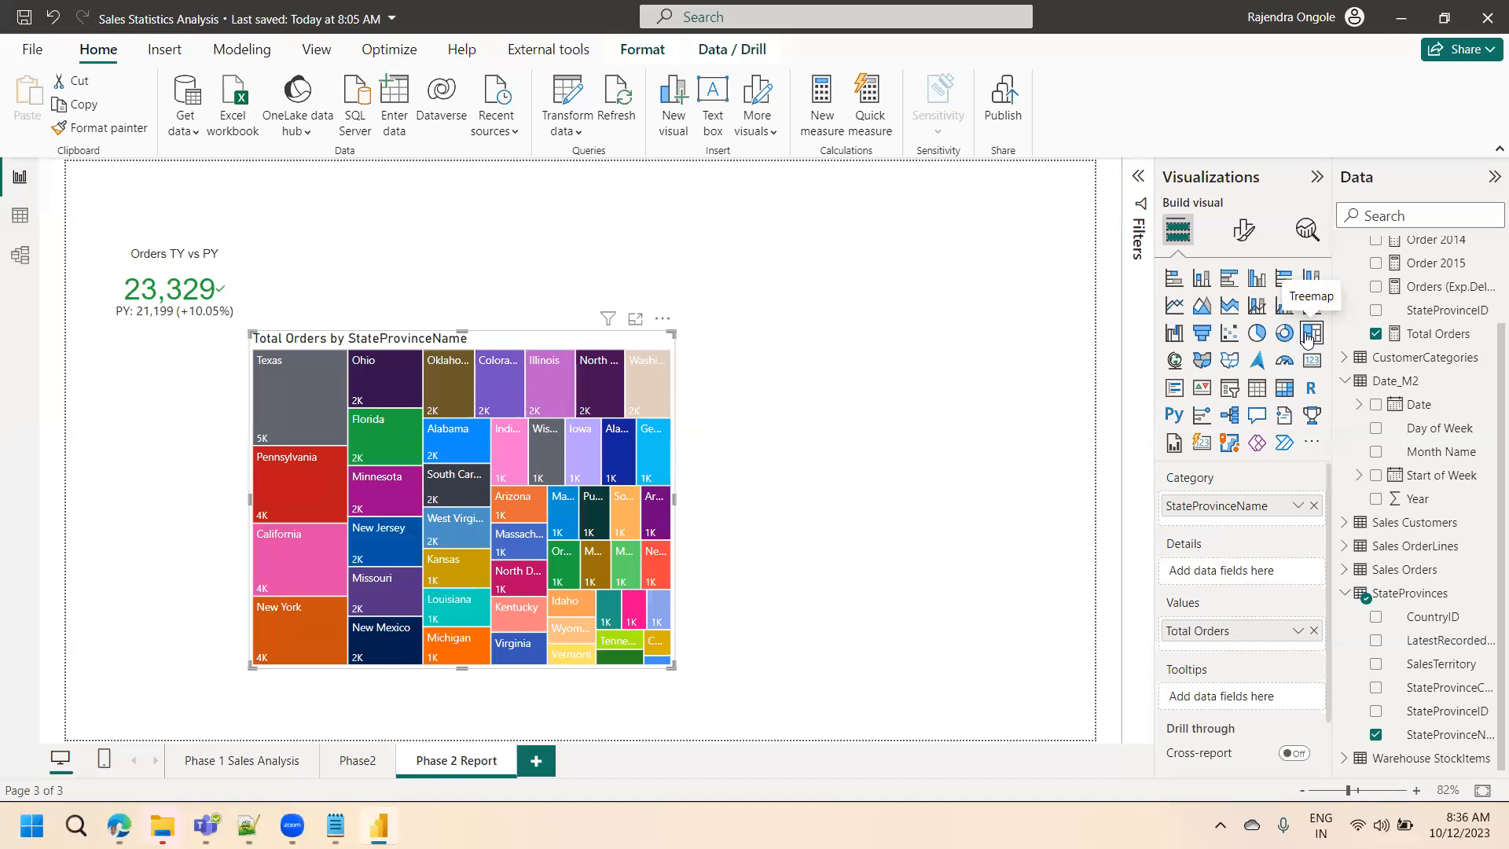
{"action": "left_click", "coordinate": [636, 319]}
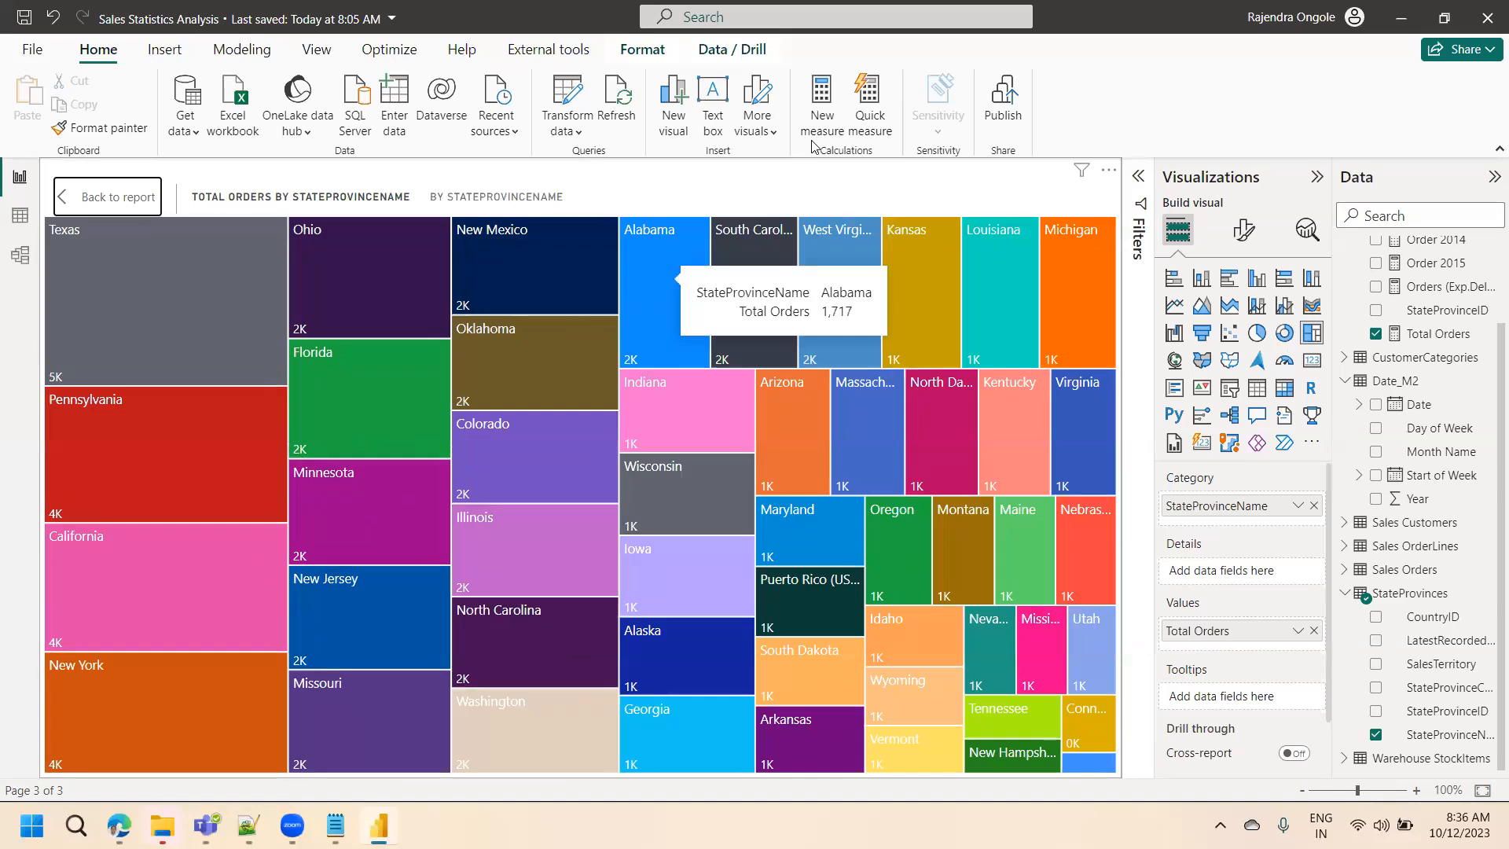
{"action": "left_click", "coordinate": [106, 202]}
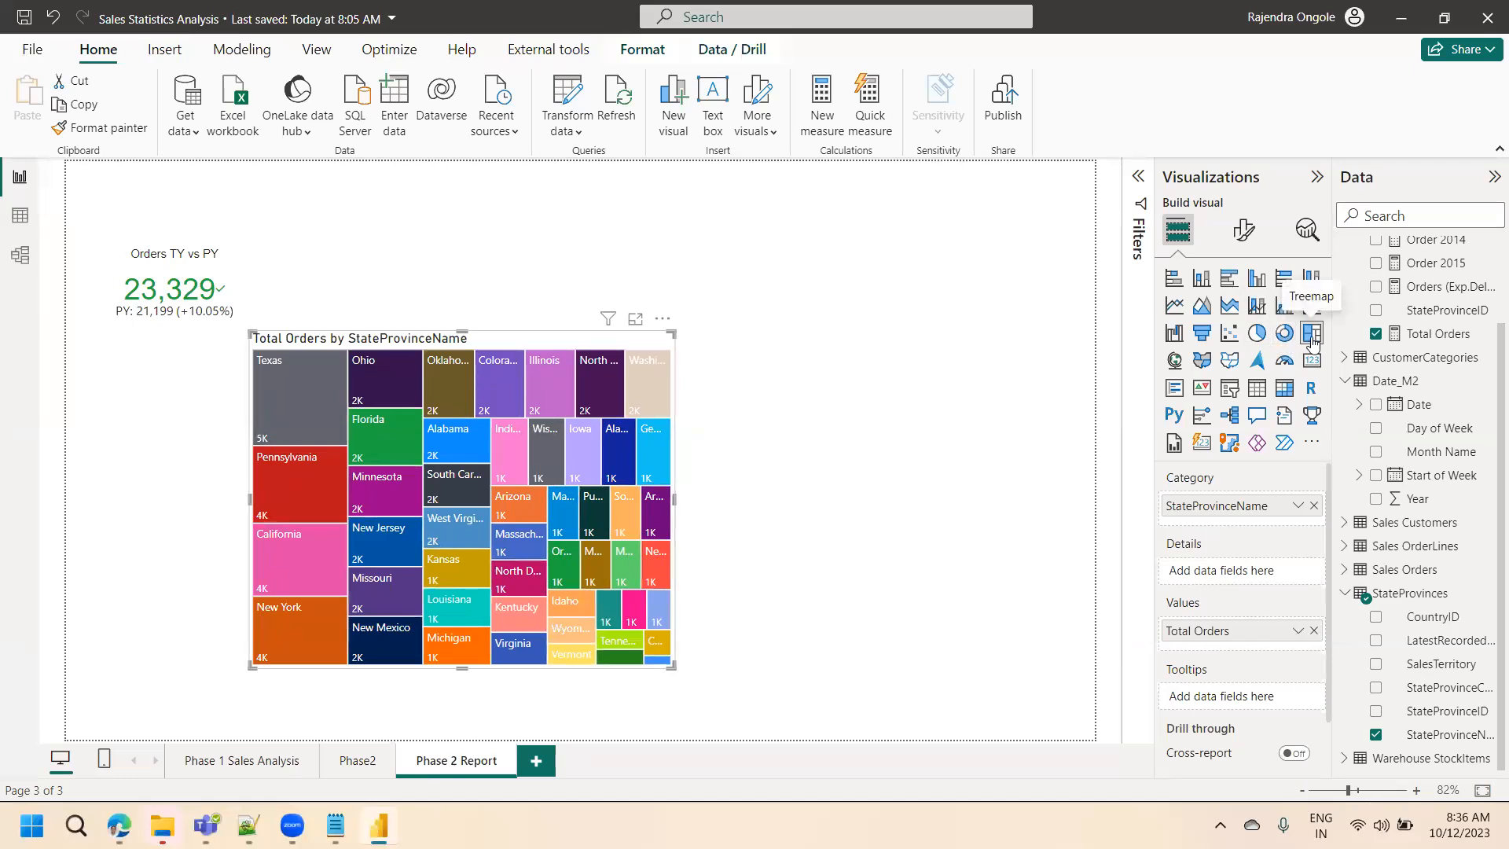
- Replace StateProvinceName with the customer category name from CustomerCategories as the treemap's category
{"action": "left_click", "coordinate": [1313, 506]}
{"action": "scroll", "coordinate": [1484, 408], "scroll_direction": "up", "scroll_amount": 3}
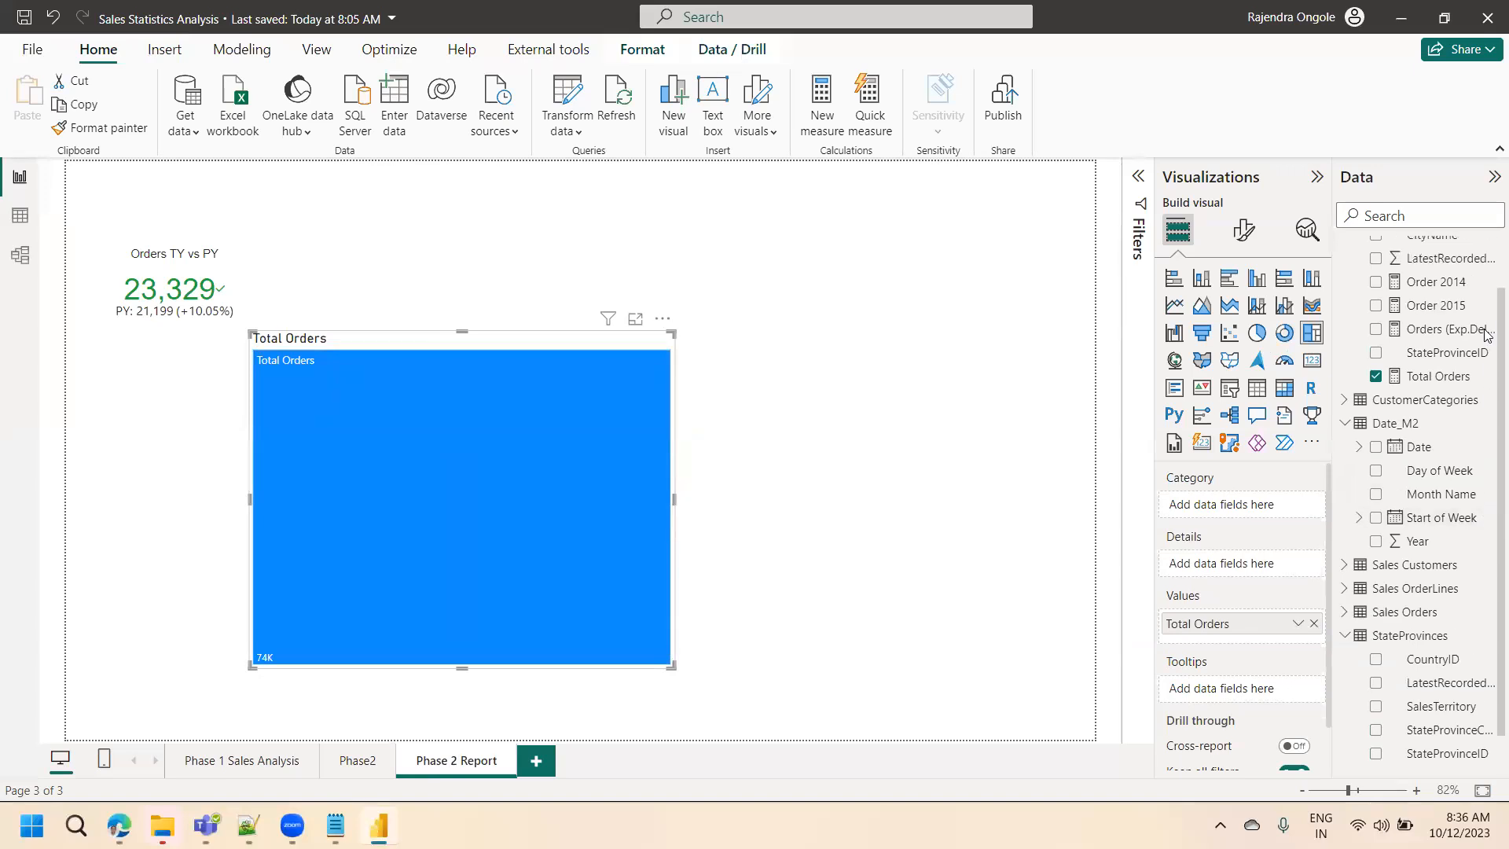
{"action": "left_click", "coordinate": [1346, 460]}
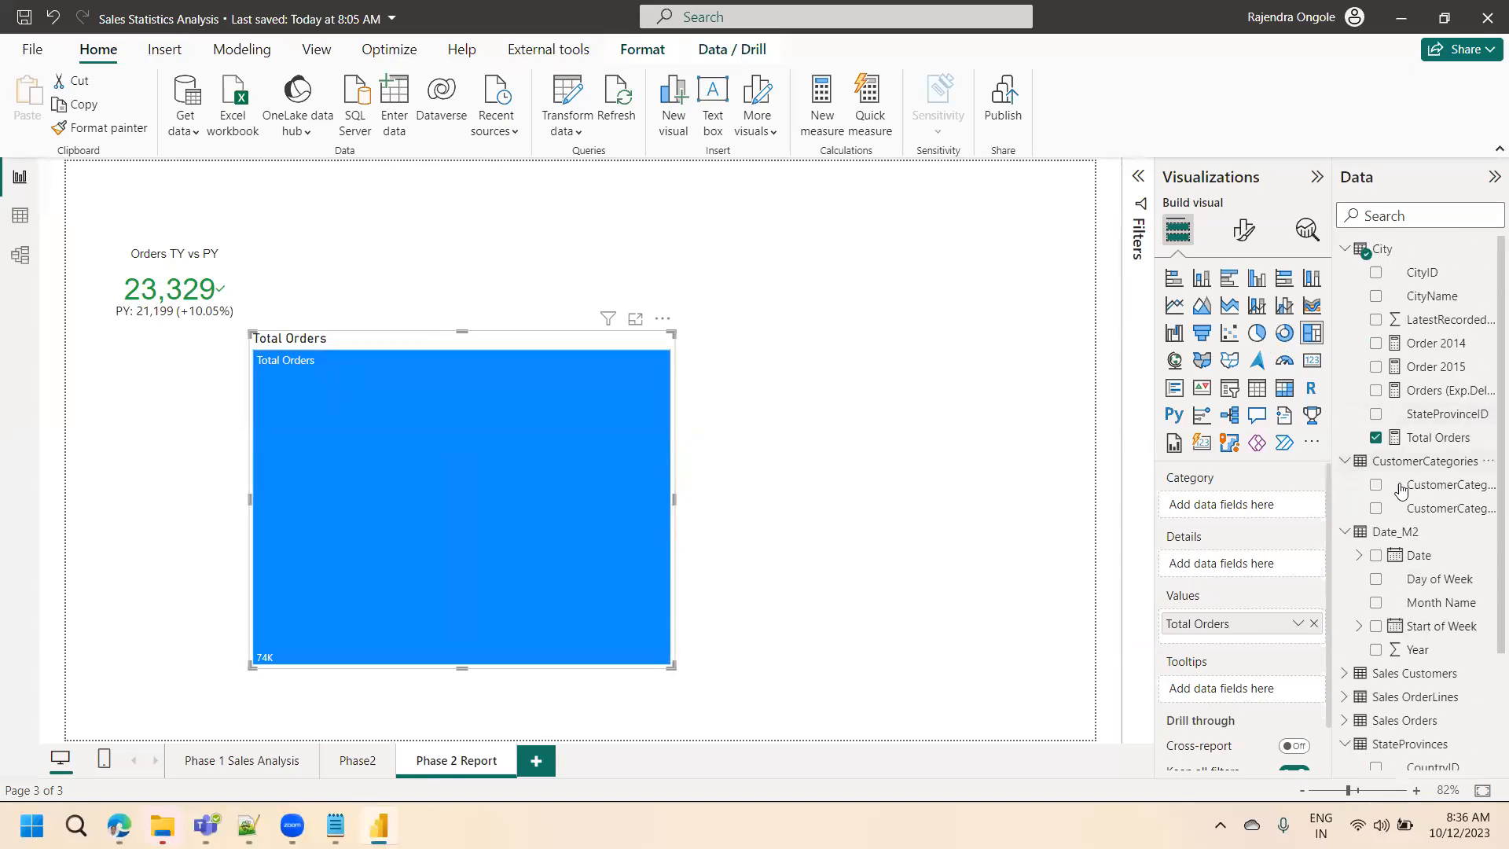
{"action": "left_click", "coordinate": [1376, 509]}
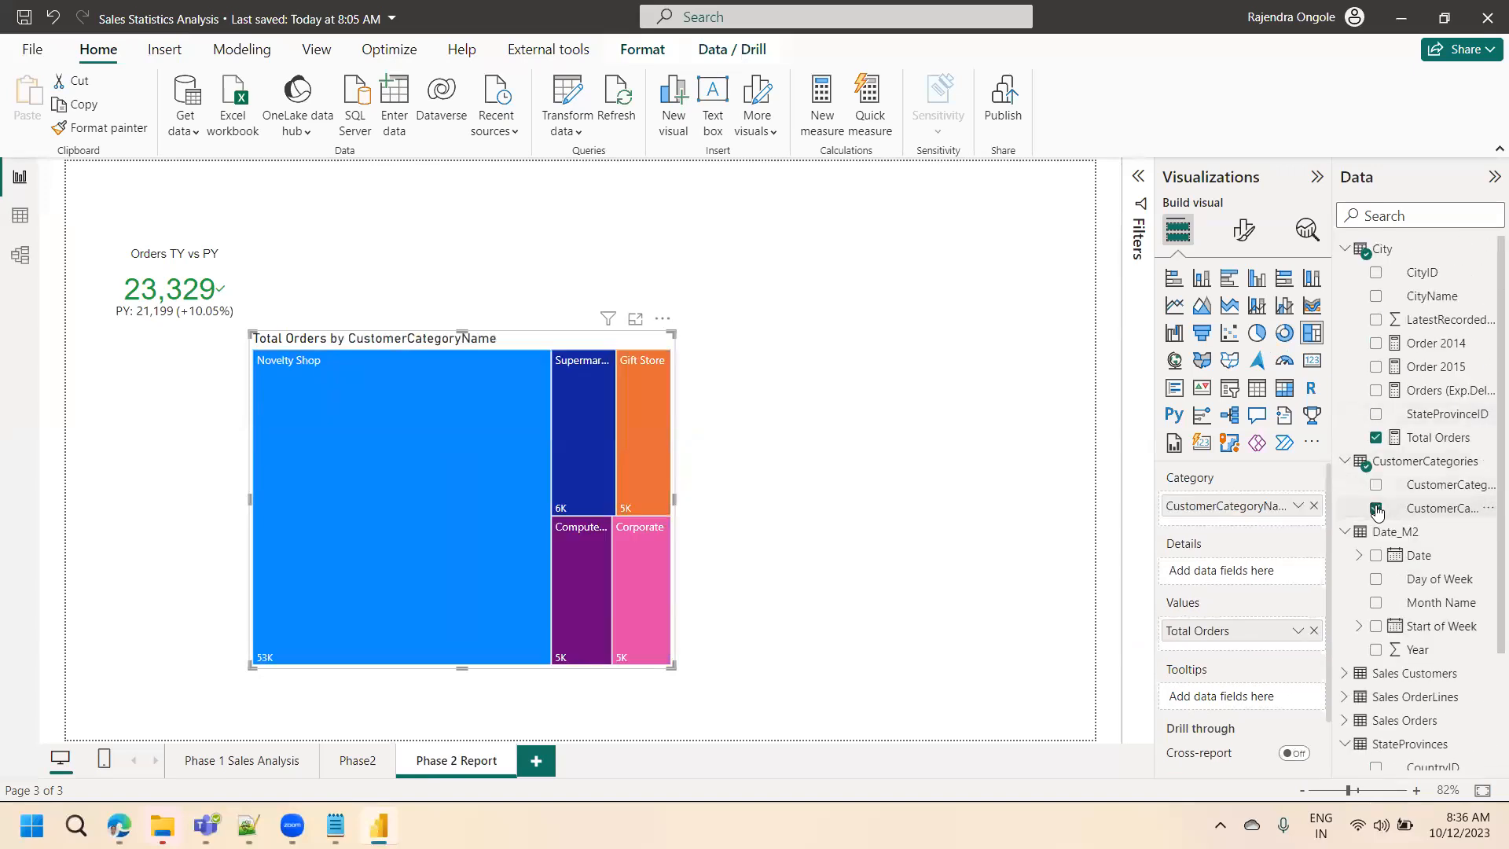
- Reshape the treemap into a short, wide visual in the report page's upper-right area and check it in focus mode
{"action": "left_click_drag", "start_coordinate": [675, 498], "coordinate": [839, 520]}
{"action": "left_click_drag", "start_coordinate": [542, 667], "coordinate": [544, 450]}
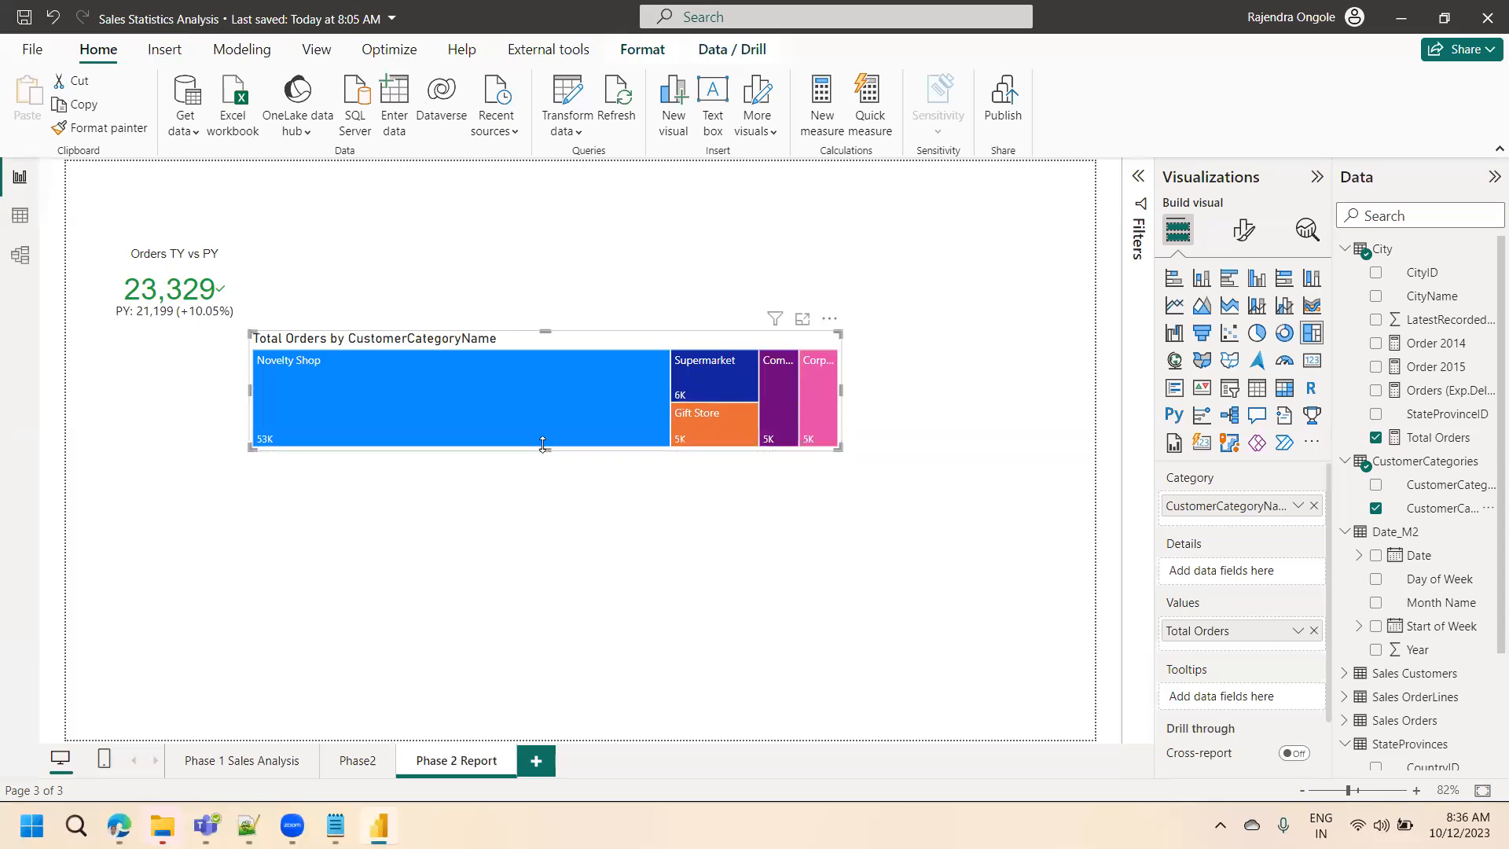
{"action": "left_click_drag", "start_coordinate": [582, 339], "coordinate": [835, 242]}
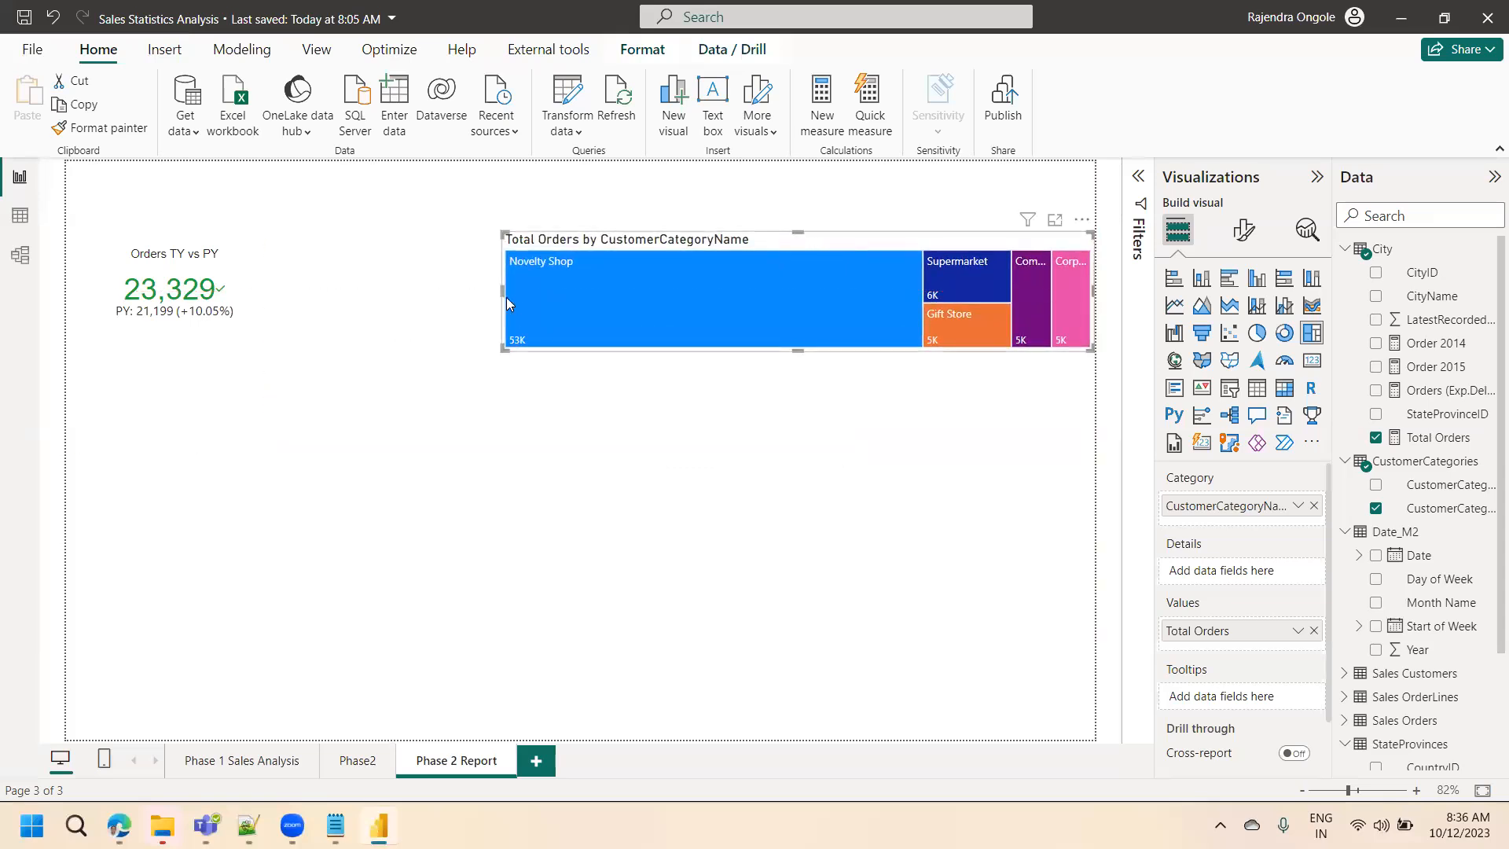
{"action": "left_click_drag", "start_coordinate": [503, 291], "coordinate": [653, 292]}
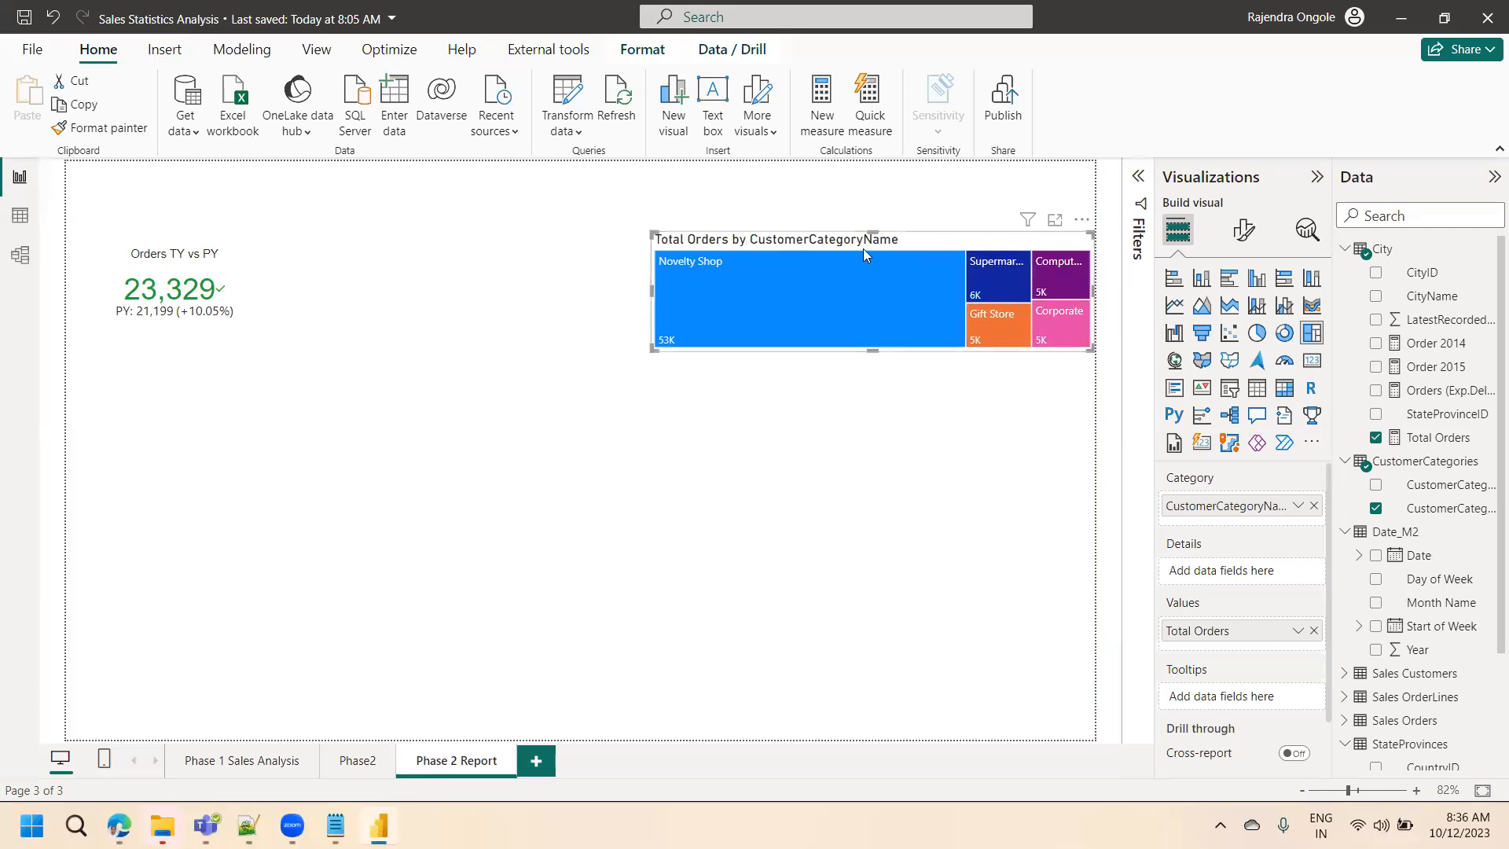
{"action": "left_click_drag", "start_coordinate": [875, 228], "coordinate": [866, 234]}
{"action": "left_click_drag", "start_coordinate": [868, 311], "coordinate": [826, 313]}
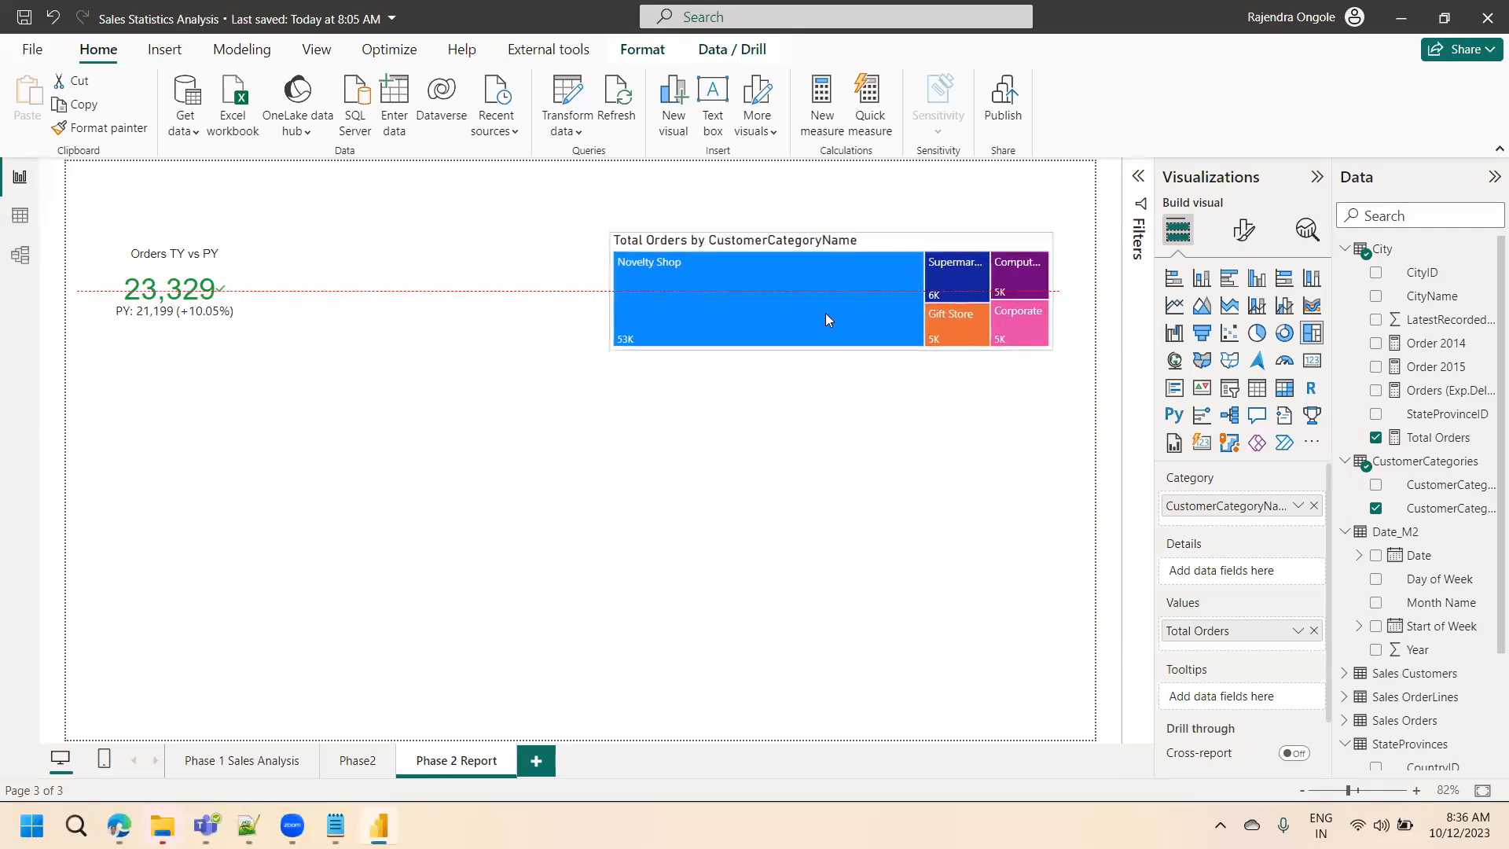
{"action": "left_click", "coordinate": [1012, 228]}
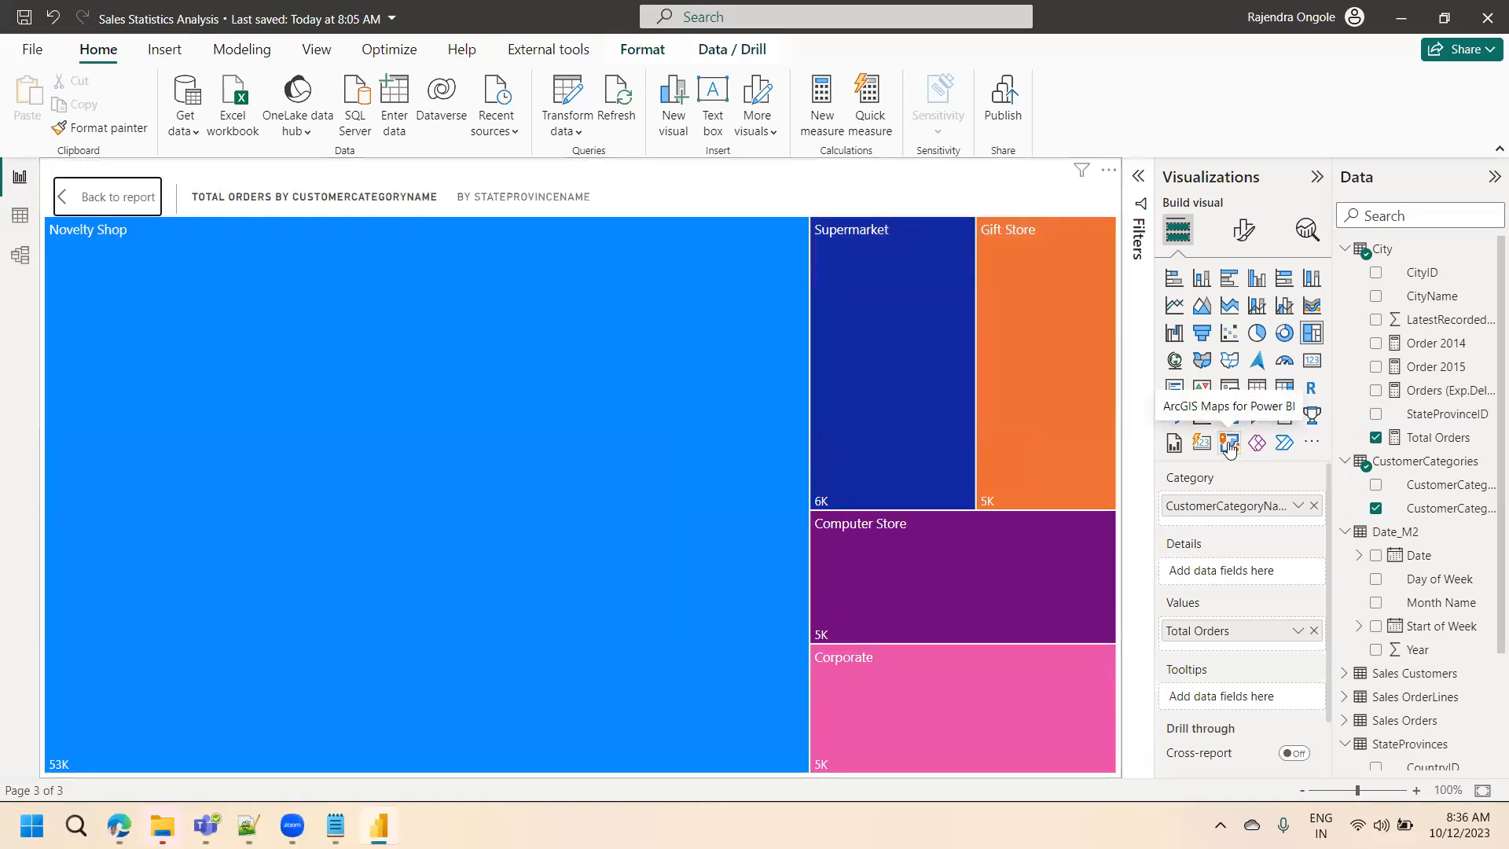
{"action": "left_click", "coordinate": [107, 196]}
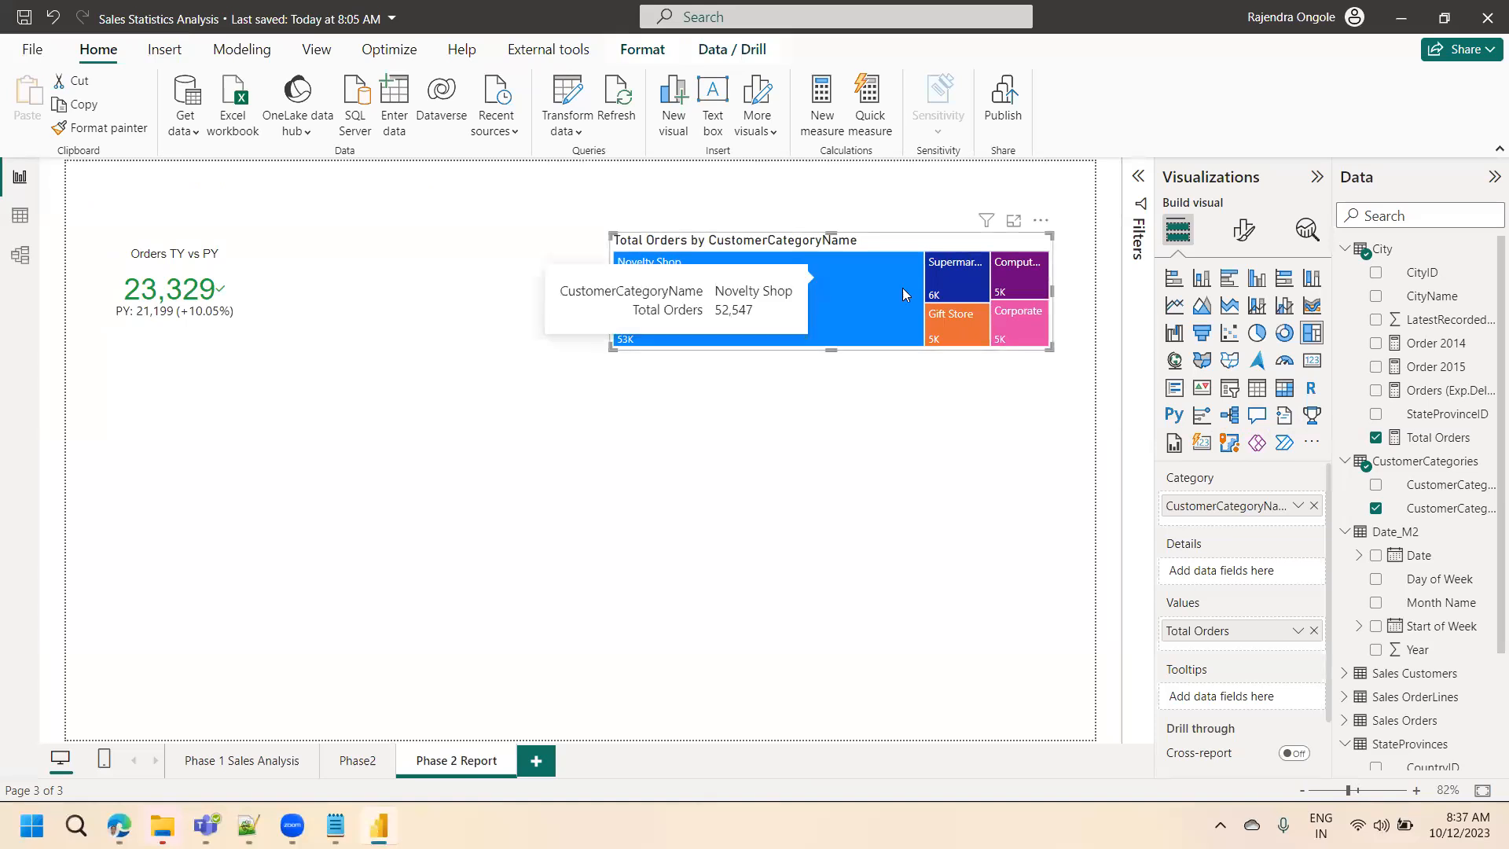
- Try the visual as a donut chart, change it to a Total Orders card, shrink it and place it beside the KPI
{"action": "left_click", "coordinate": [1284, 334]}
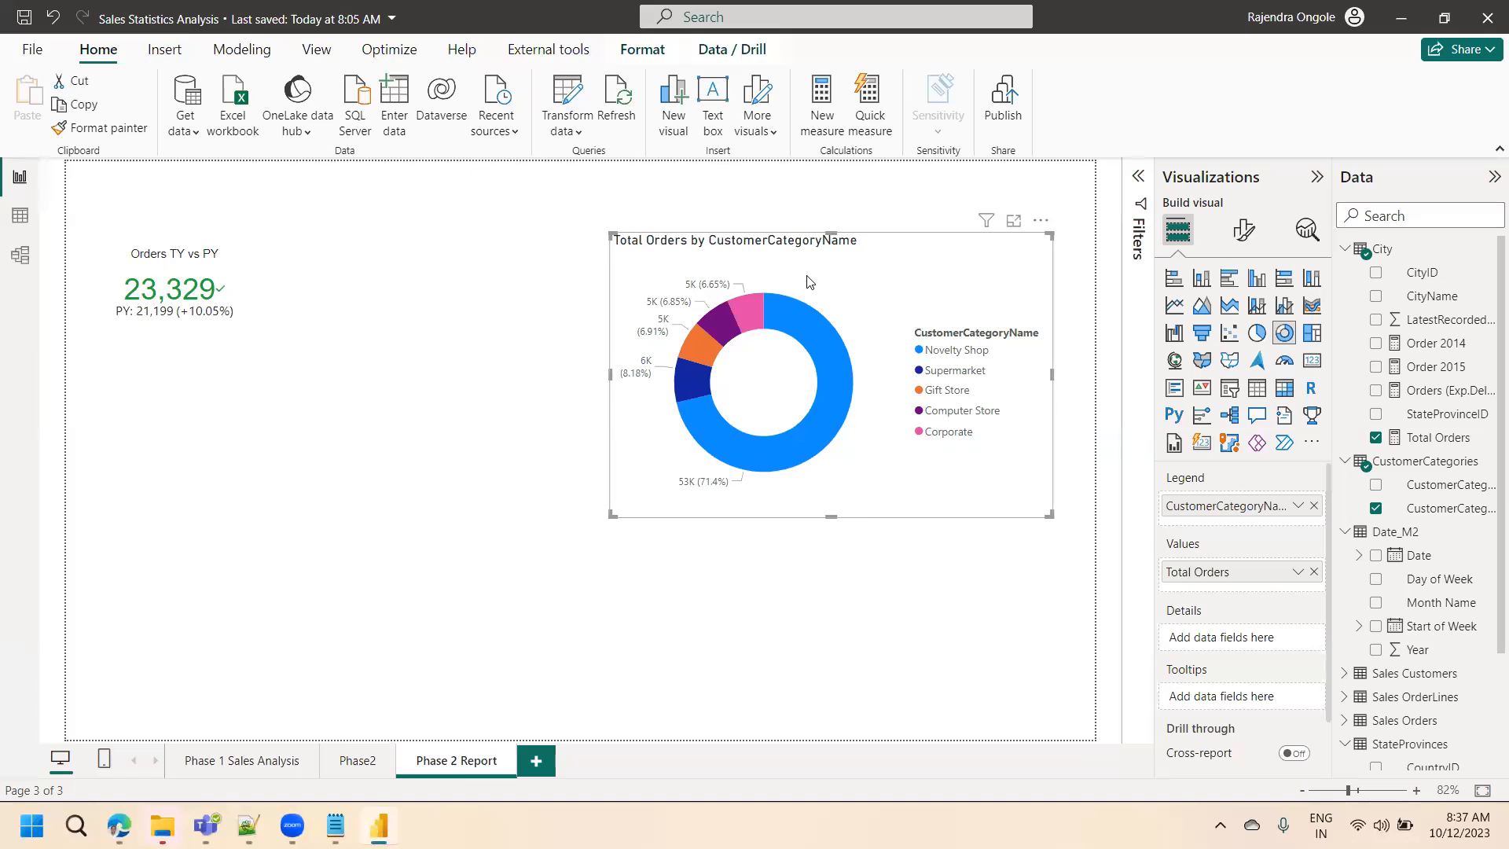
{"action": "left_click", "coordinate": [1312, 361]}
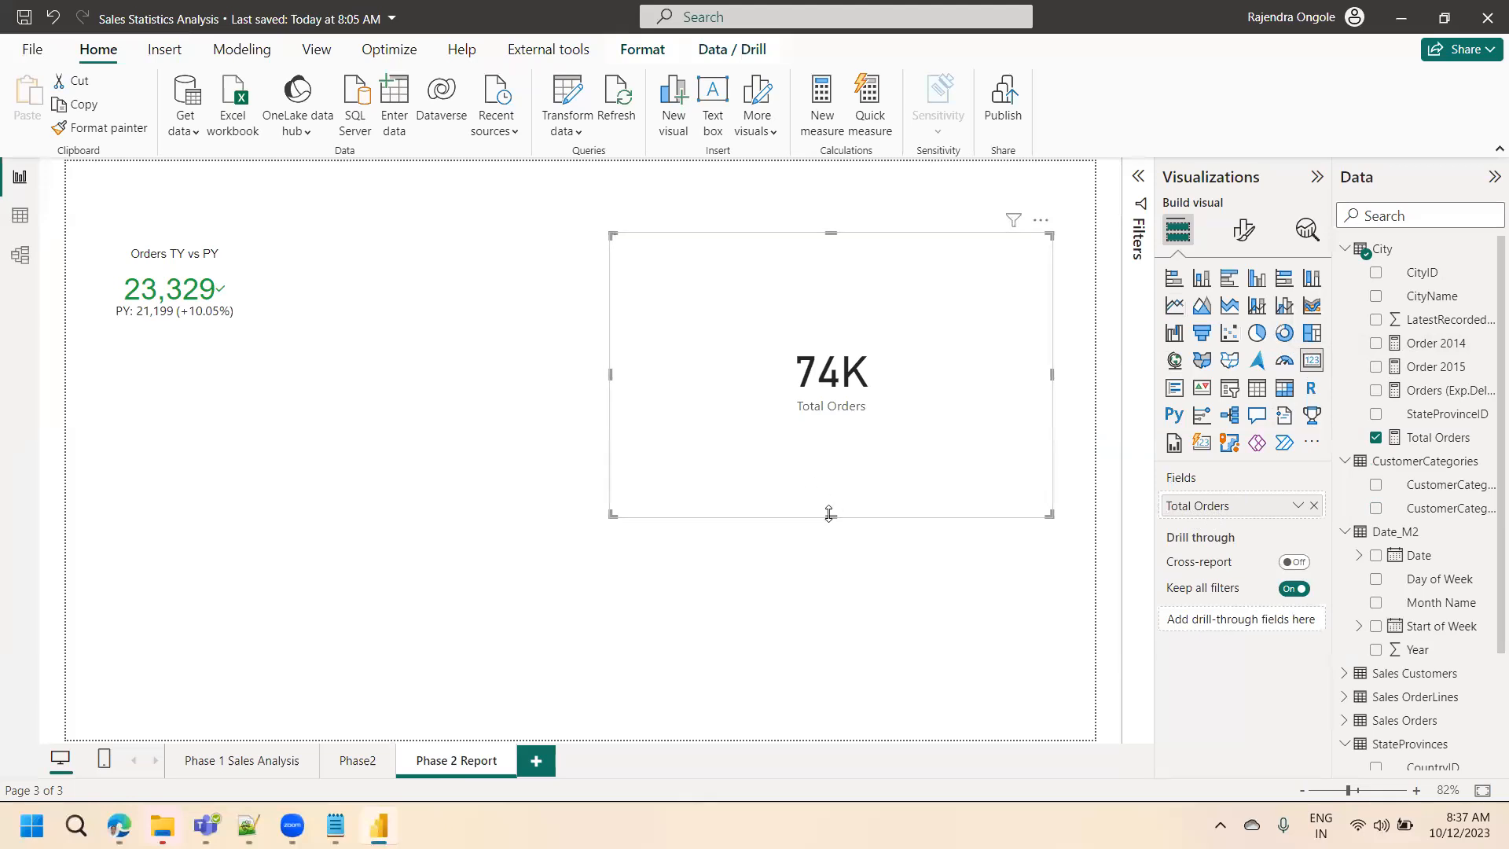
{"action": "left_click_drag", "start_coordinate": [830, 514], "coordinate": [830, 358]}
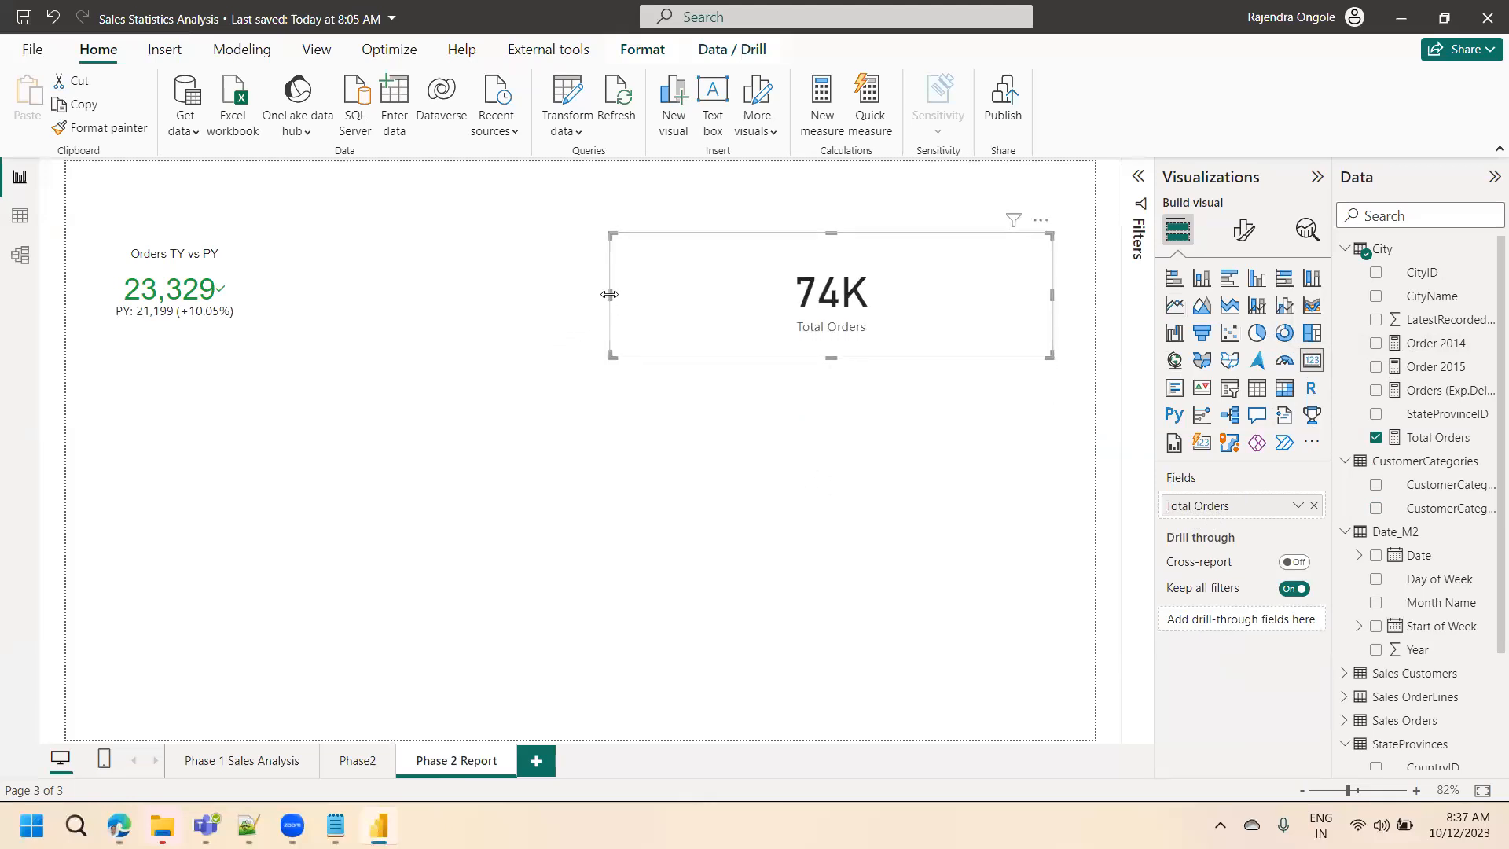
{"action": "left_click_drag", "start_coordinate": [614, 304], "coordinate": [788, 341]}
{"action": "left_click_drag", "start_coordinate": [931, 310], "coordinate": [483, 287]}
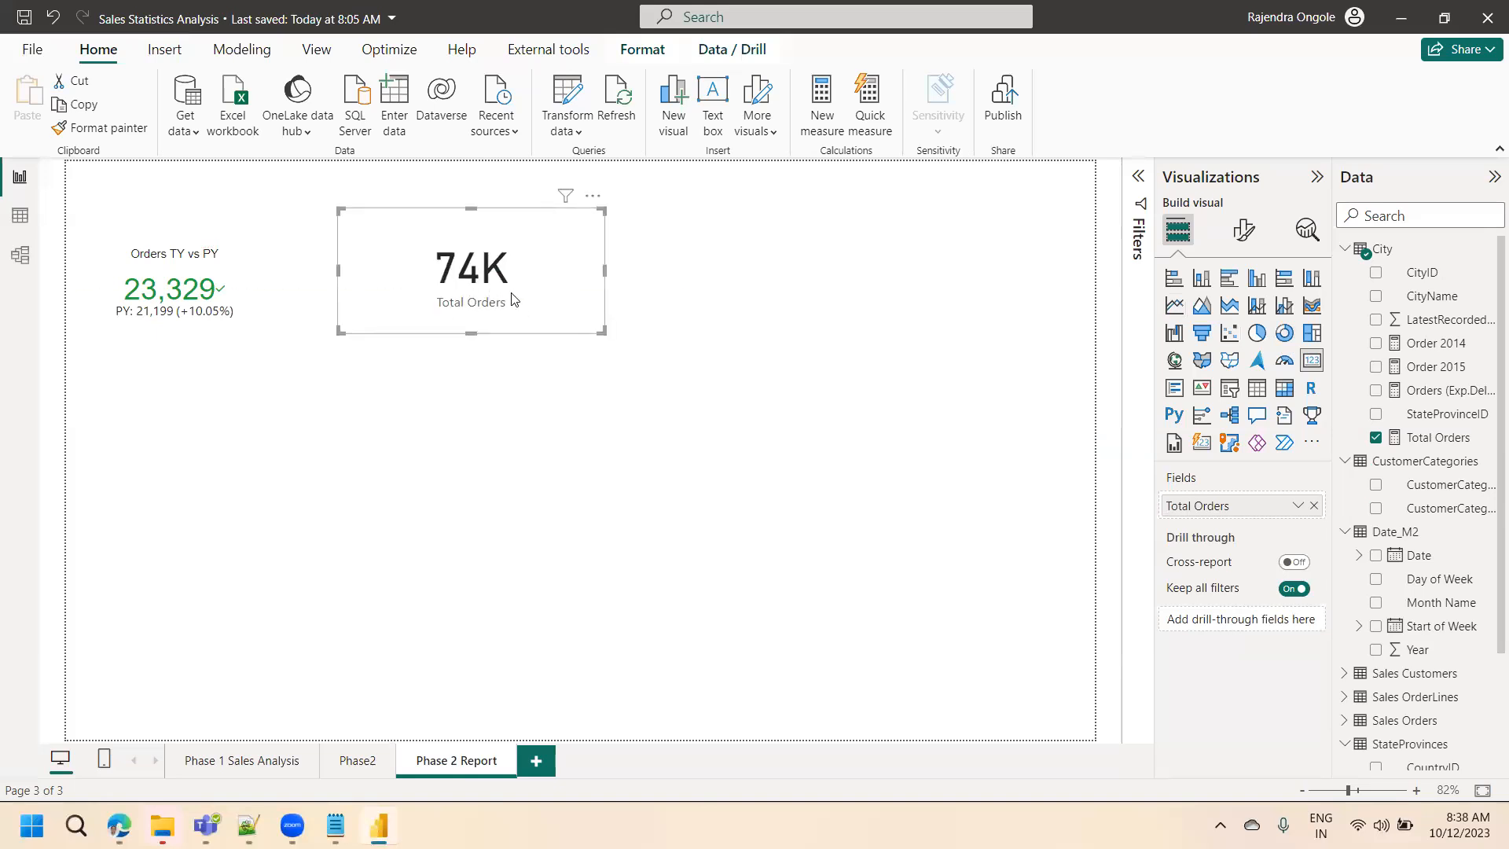
- Change the card to a gauge, enlarge it, and try Order 2015, Order 2014 and Total Orders as its value
{"action": "left_click", "coordinate": [1285, 363]}
{"action": "left_click_drag", "start_coordinate": [603, 331], "coordinate": [696, 419]}
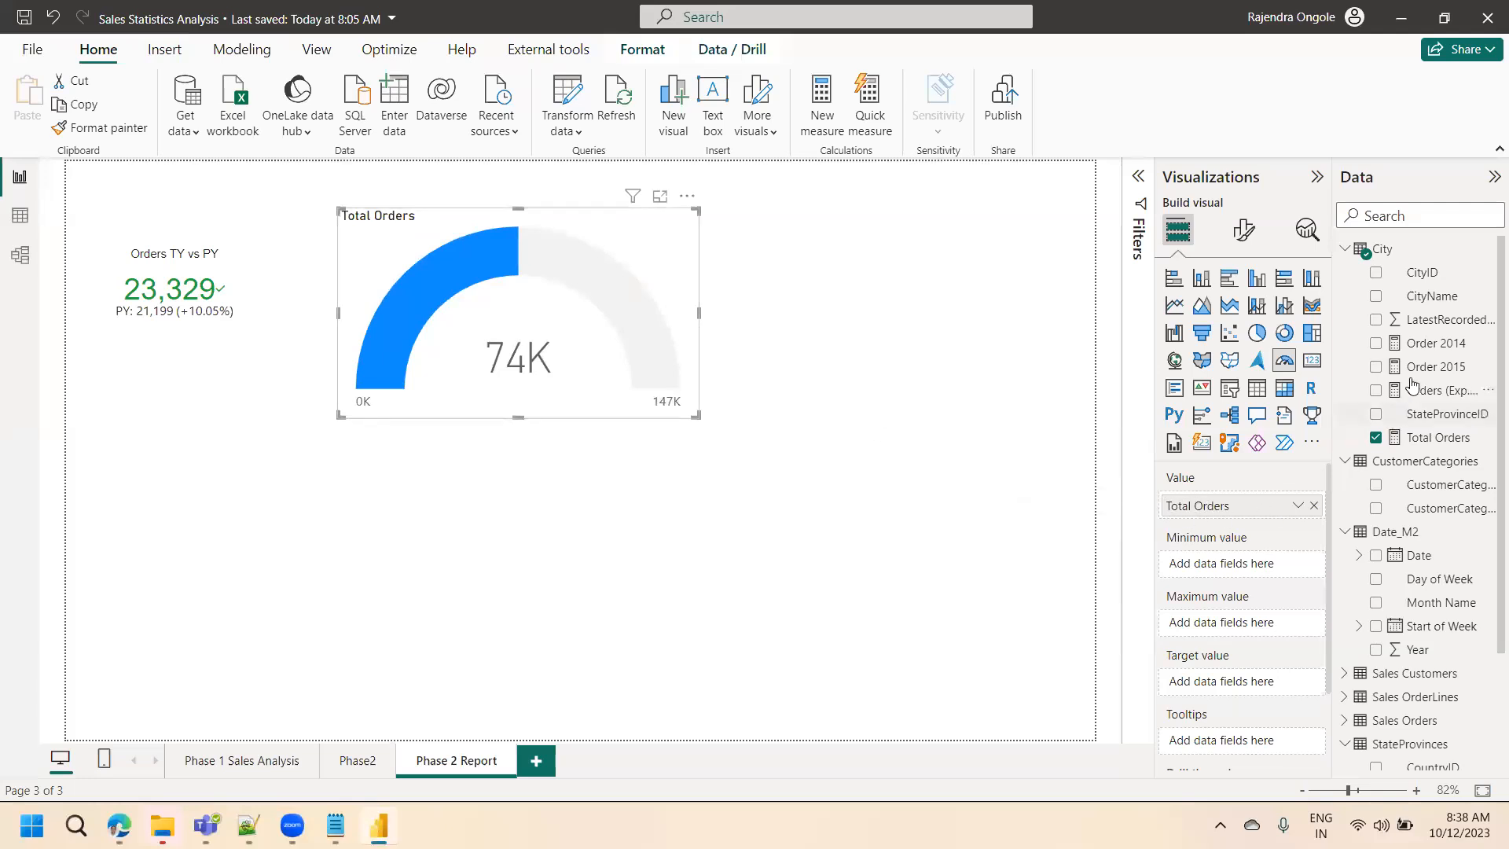
{"action": "left_click_drag", "start_coordinate": [1427, 370], "coordinate": [1227, 512]}
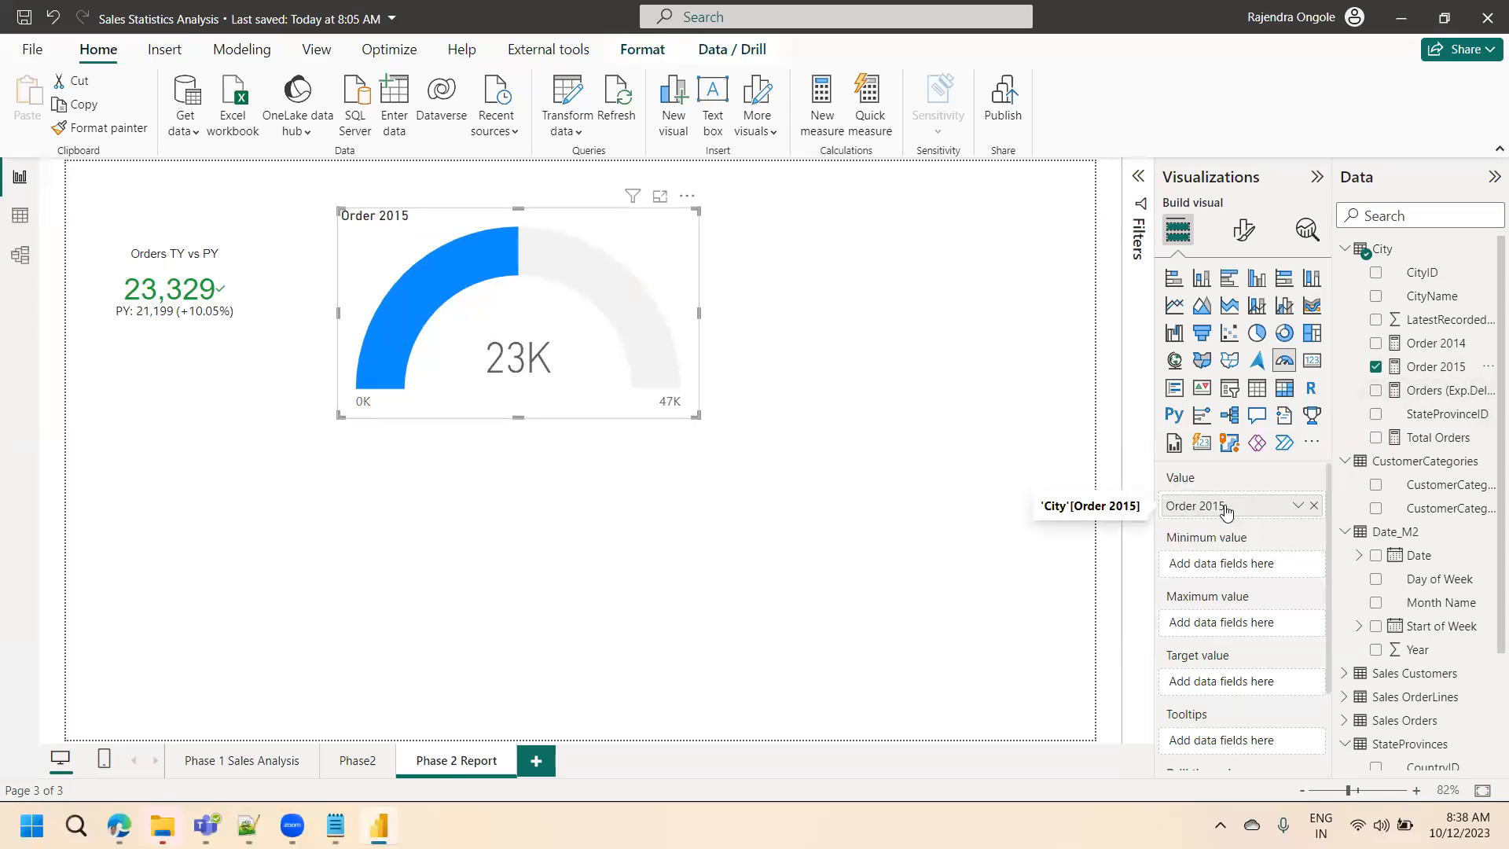
{"action": "left_click_drag", "start_coordinate": [1415, 343], "coordinate": [1250, 507]}
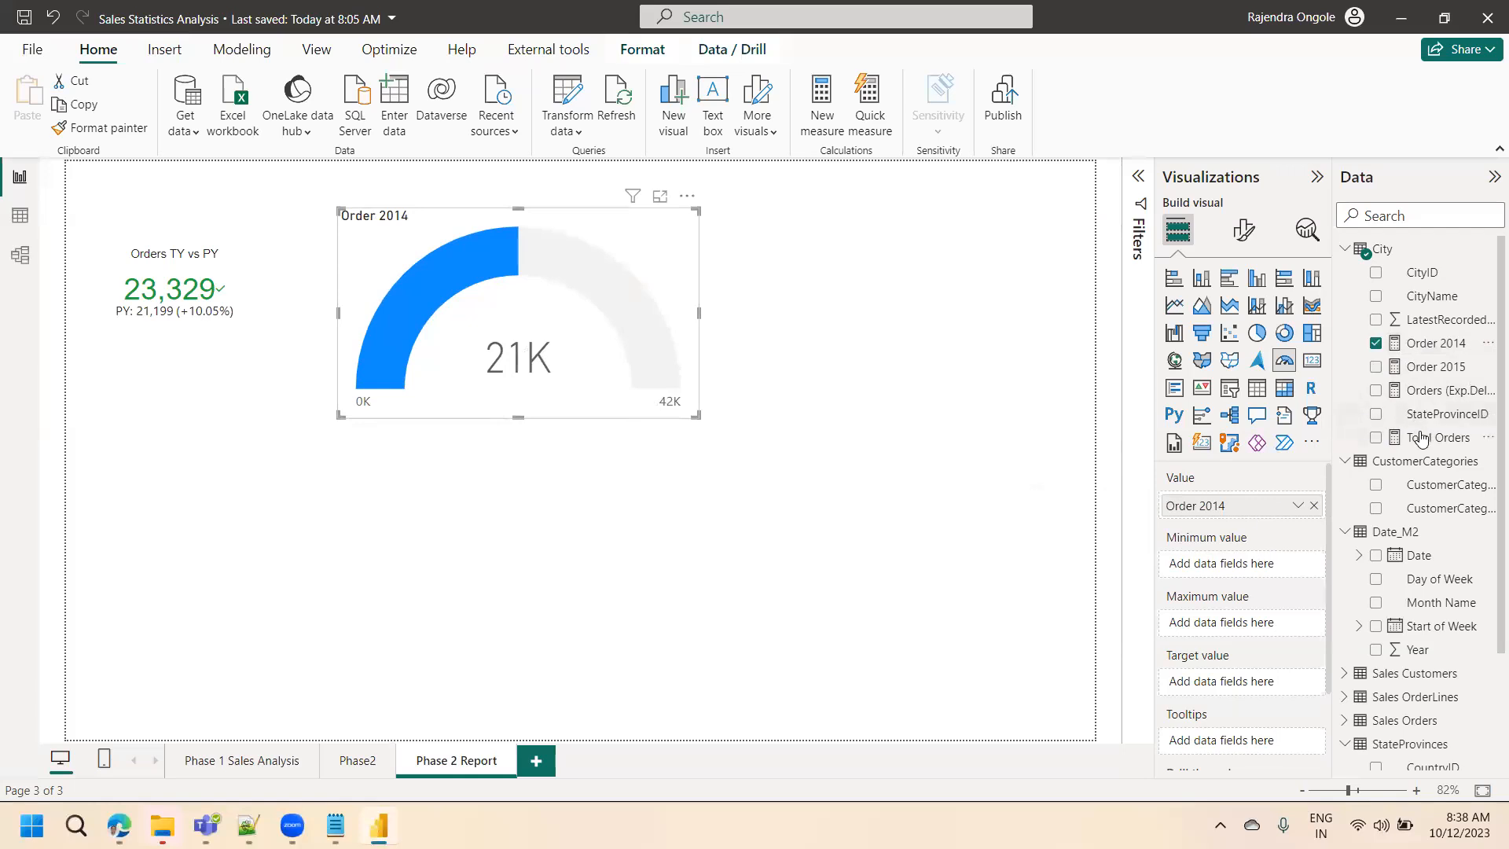
{"action": "left_click_drag", "start_coordinate": [1421, 437], "coordinate": [1256, 506]}
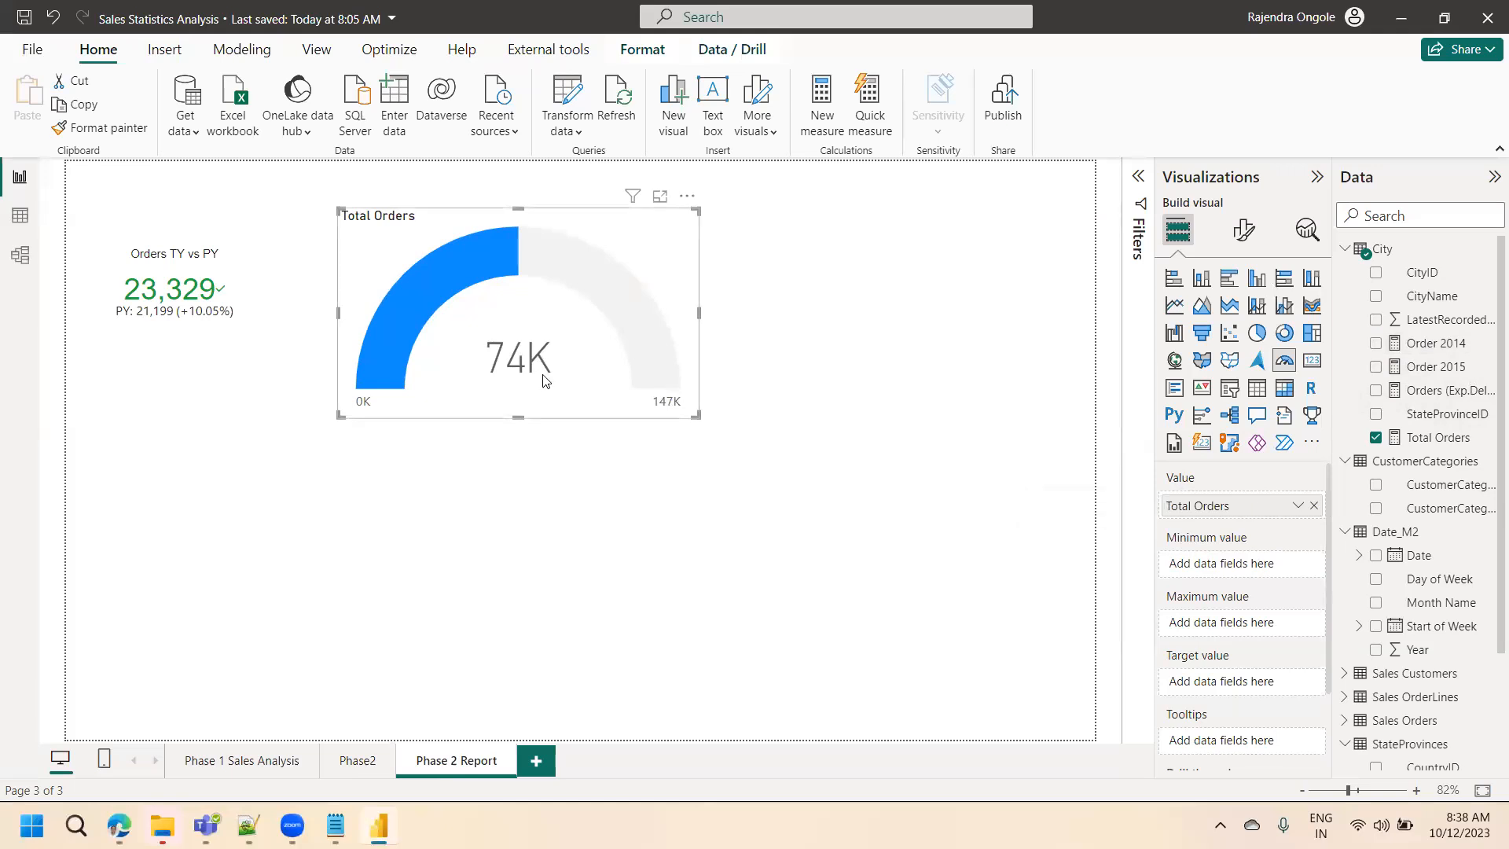
- Delete the Total Orders gauge and place three copies of the Orders TY vs PY KPI in a row beside the original
{"action": "key", "text": "Delete"}
{"action": "left_click", "coordinate": [235, 323]}
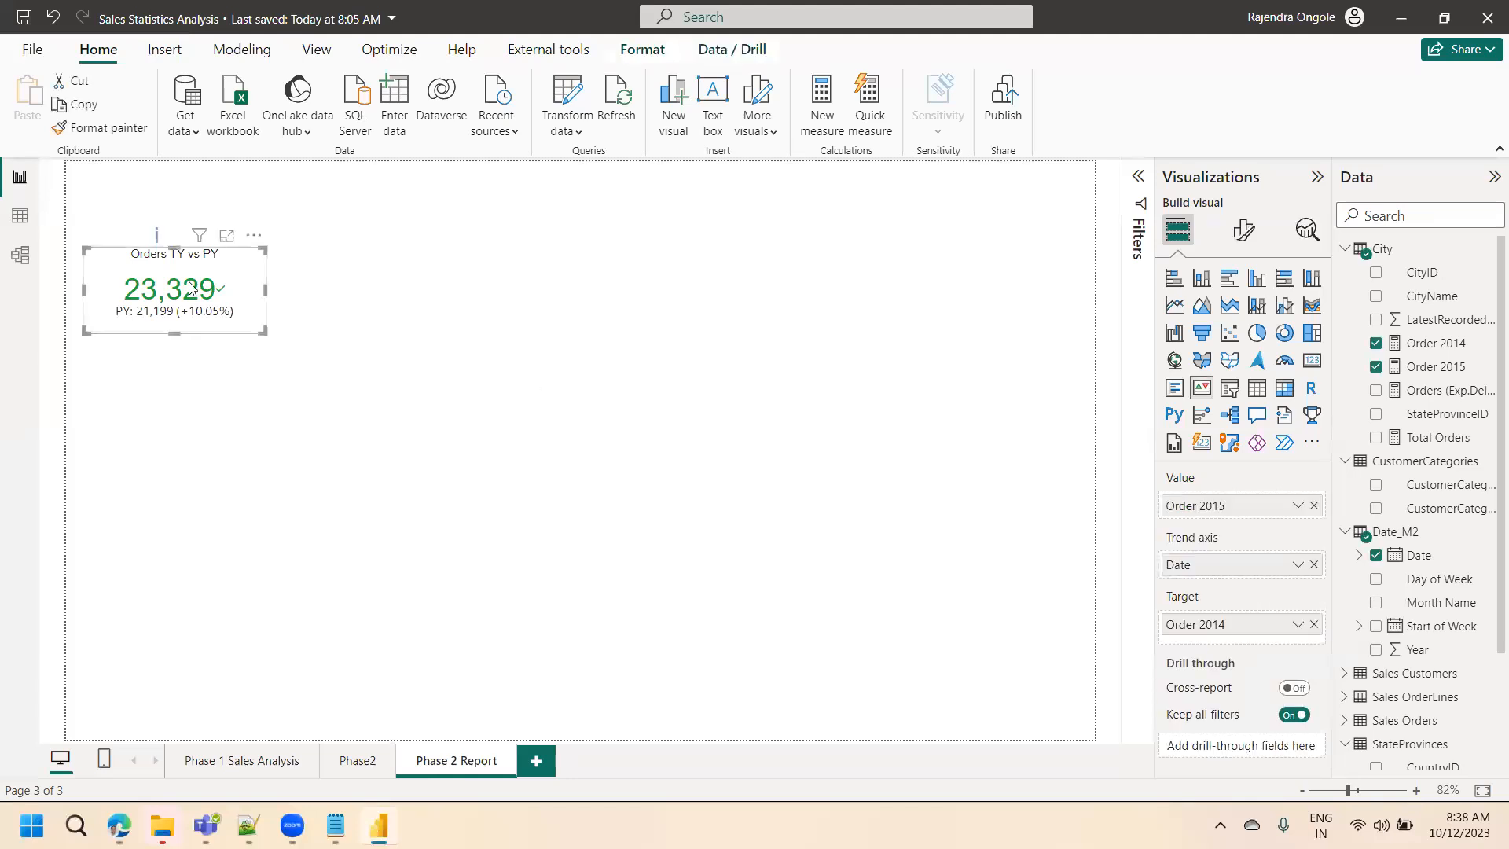
{"action": "key", "text": "ctrl+c"}
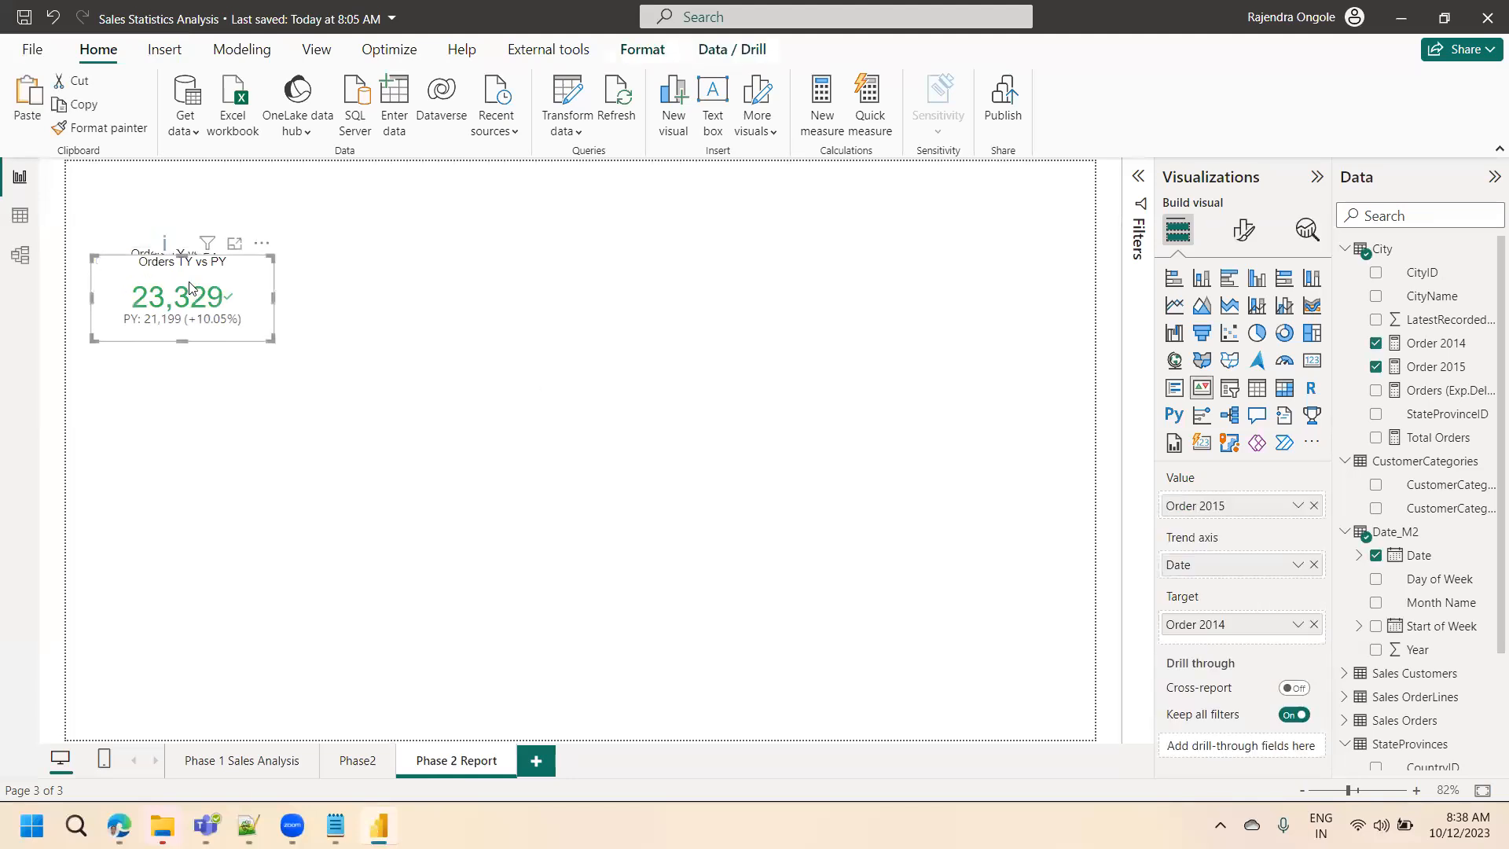
{"action": "key", "text": "ctrl+v"}
{"action": "left_click_drag", "start_coordinate": [394, 291], "coordinate": [394, 292]}
{"action": "key", "text": "ctrl+v"}
{"action": "left_click_drag", "start_coordinate": [166, 318], "coordinate": [564, 316]}
{"action": "key", "text": "ctrl+v"}
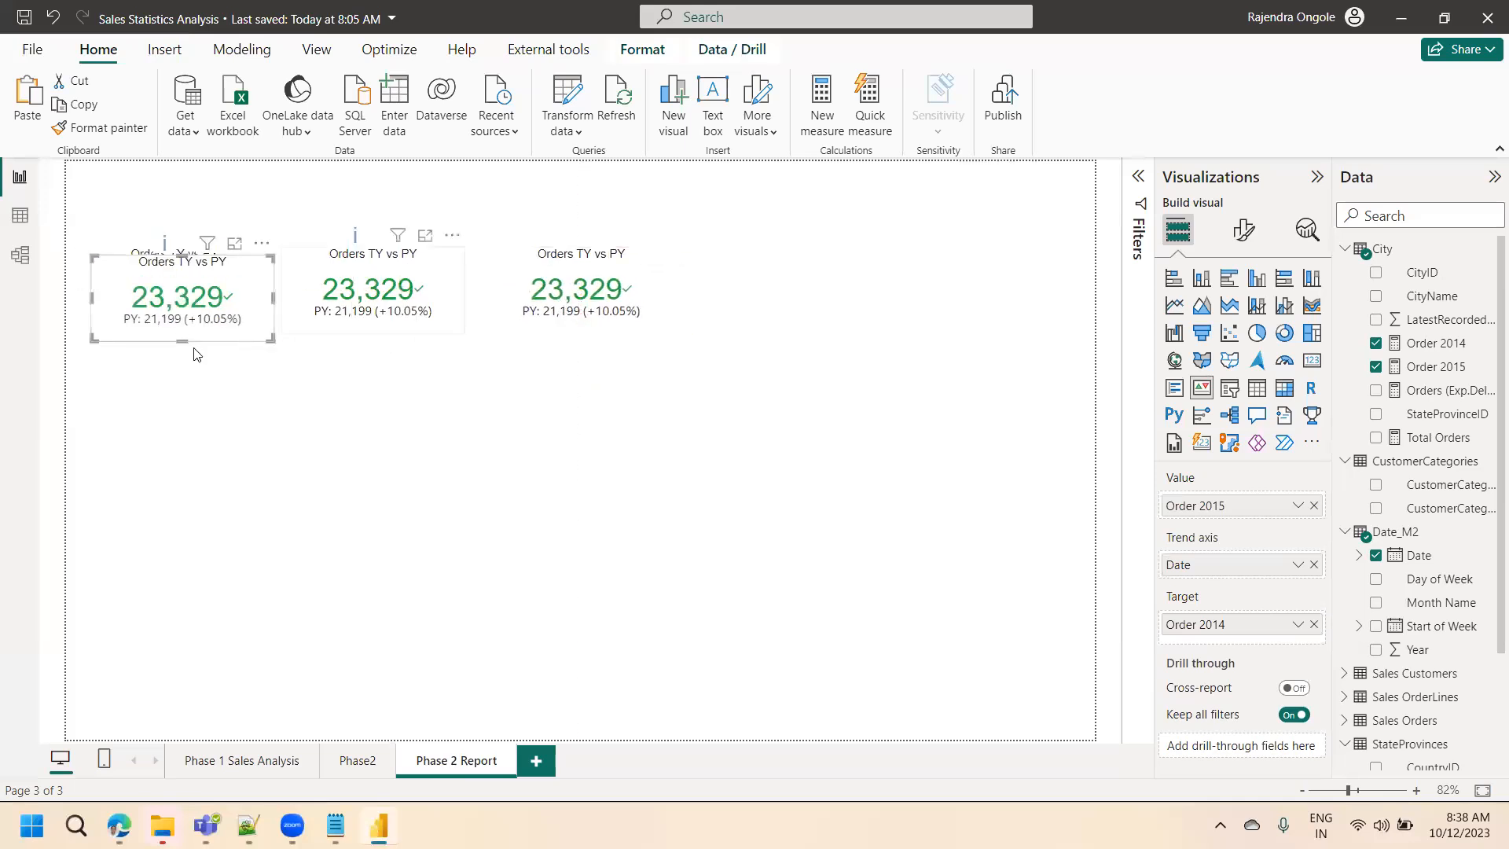
{"action": "left_click_drag", "start_coordinate": [173, 318], "coordinate": [766, 312]}
{"action": "left_click", "coordinate": [176, 313]}
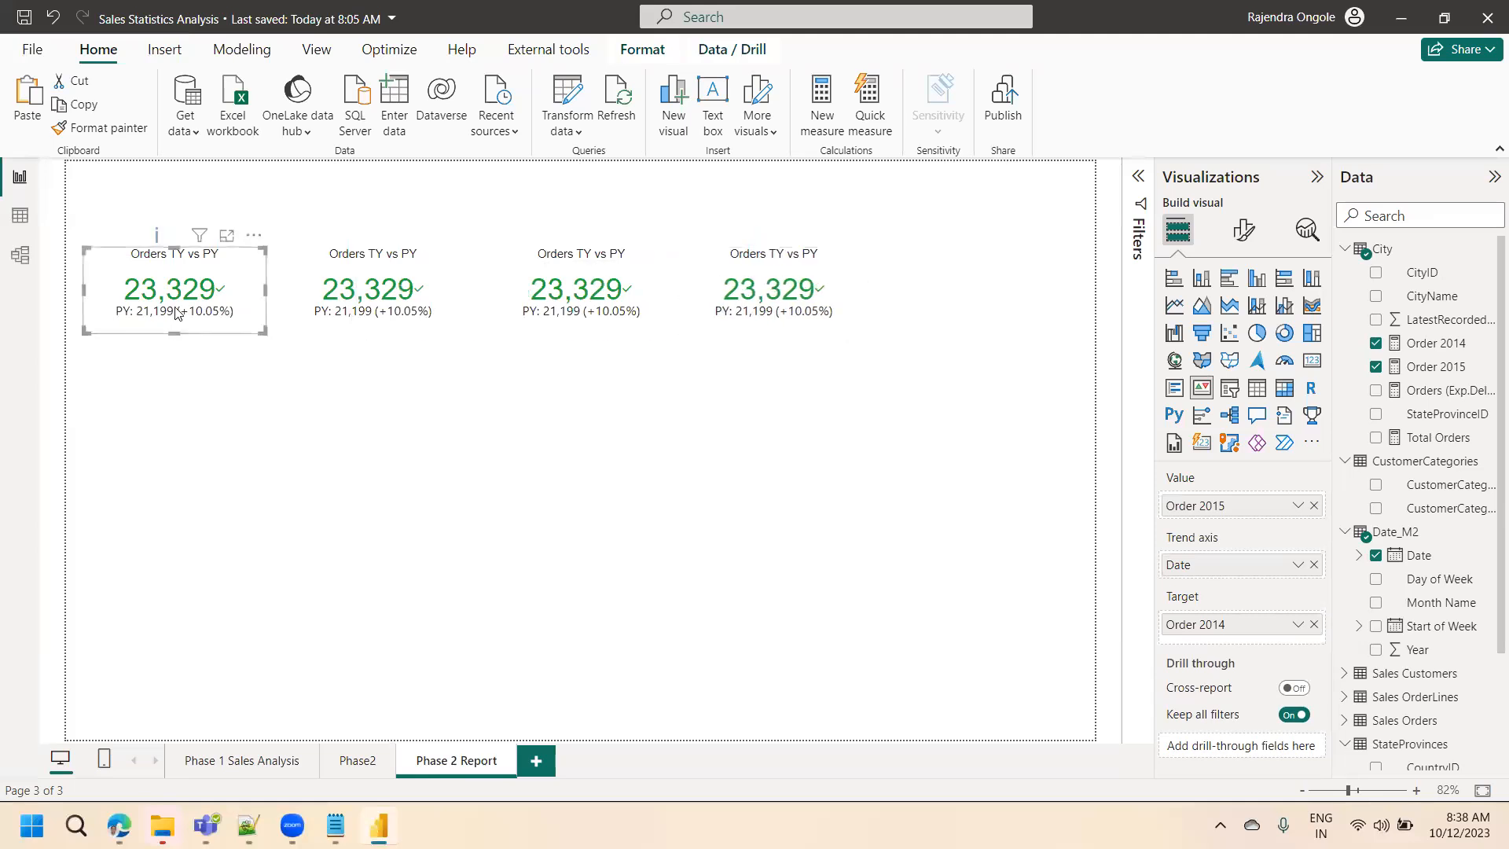
{"action": "left_click", "coordinate": [353, 297]}
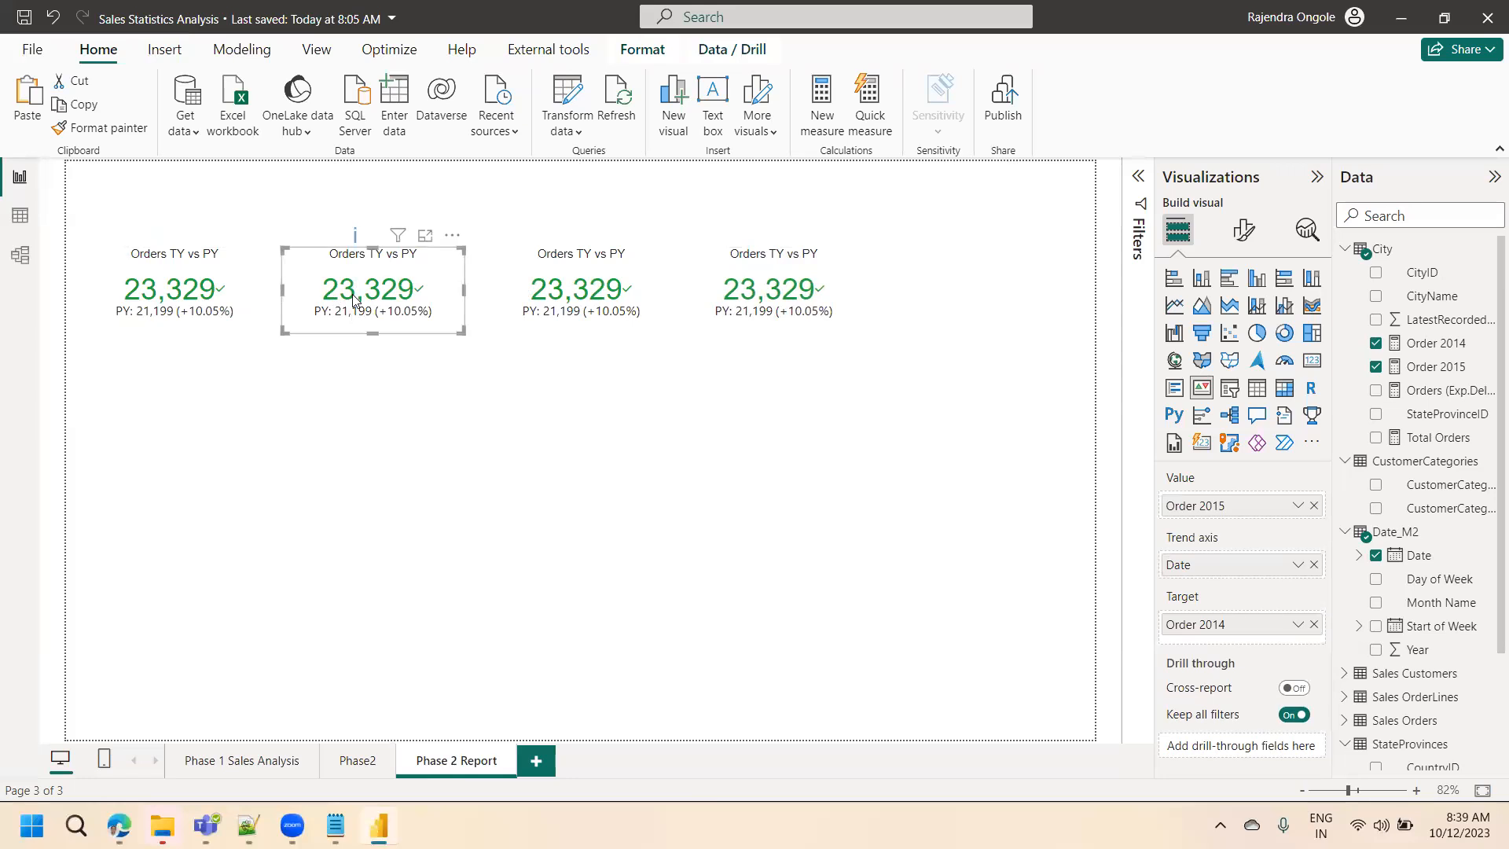
{"action": "left_click", "coordinate": [580, 285]}
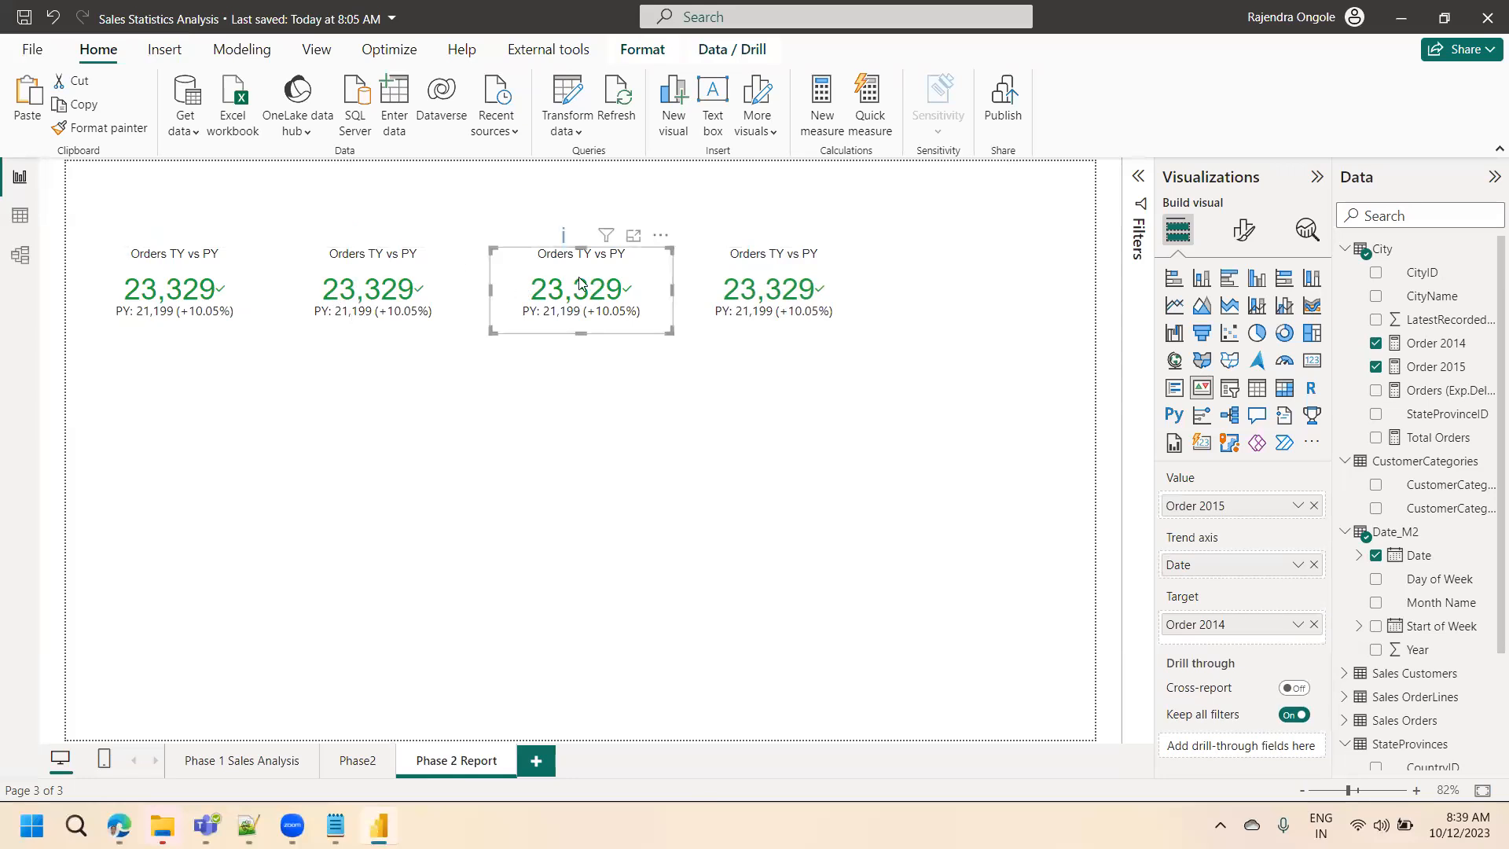
{"action": "left_click", "coordinate": [745, 279]}
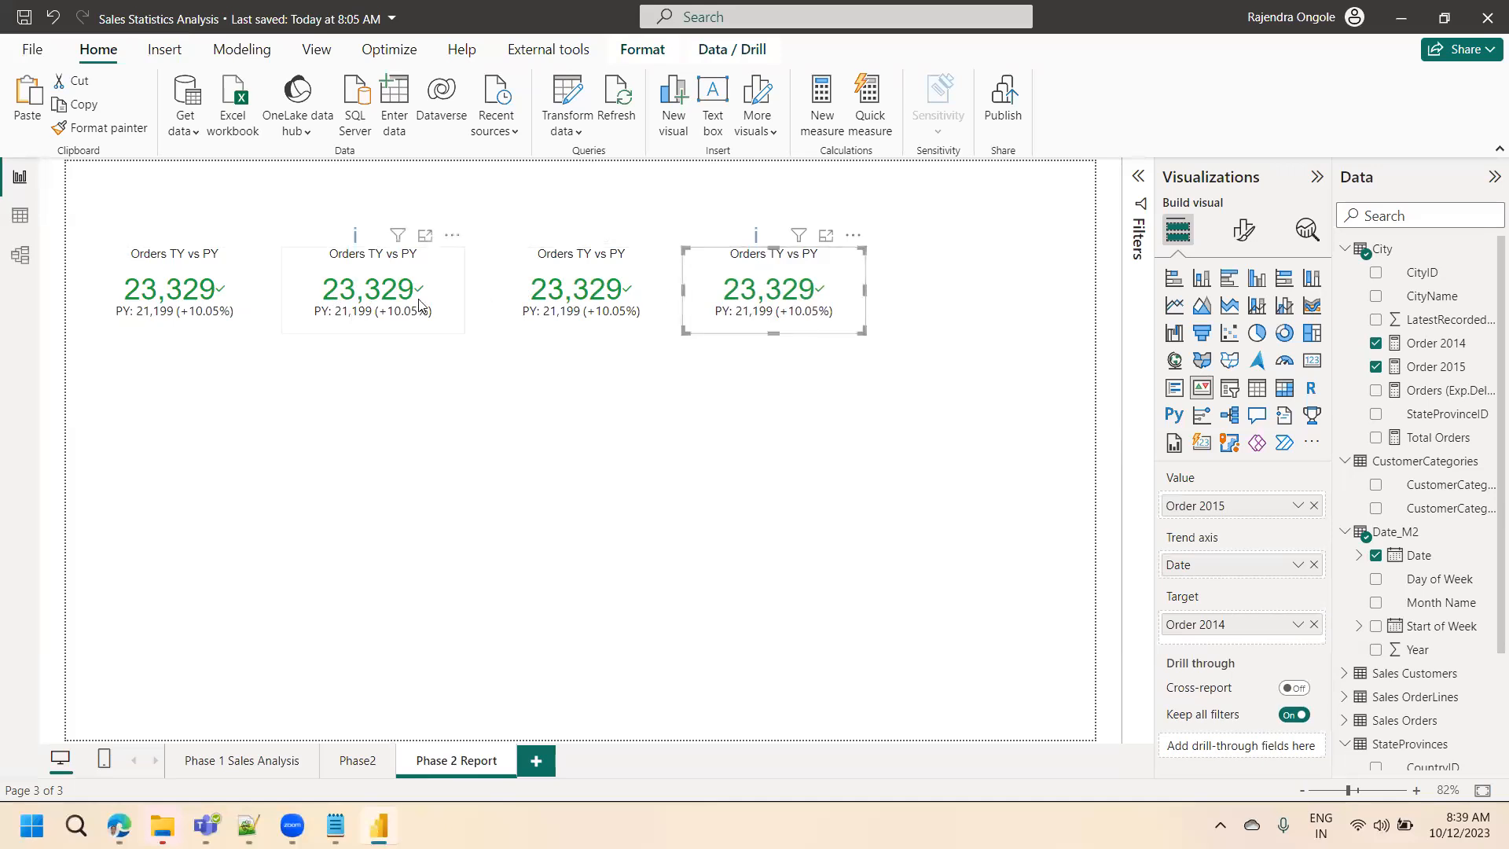
- Select the second KPI and start a new measure from a copy of the Order 2014 measure's formula
{"action": "left_click", "coordinate": [362, 299]}
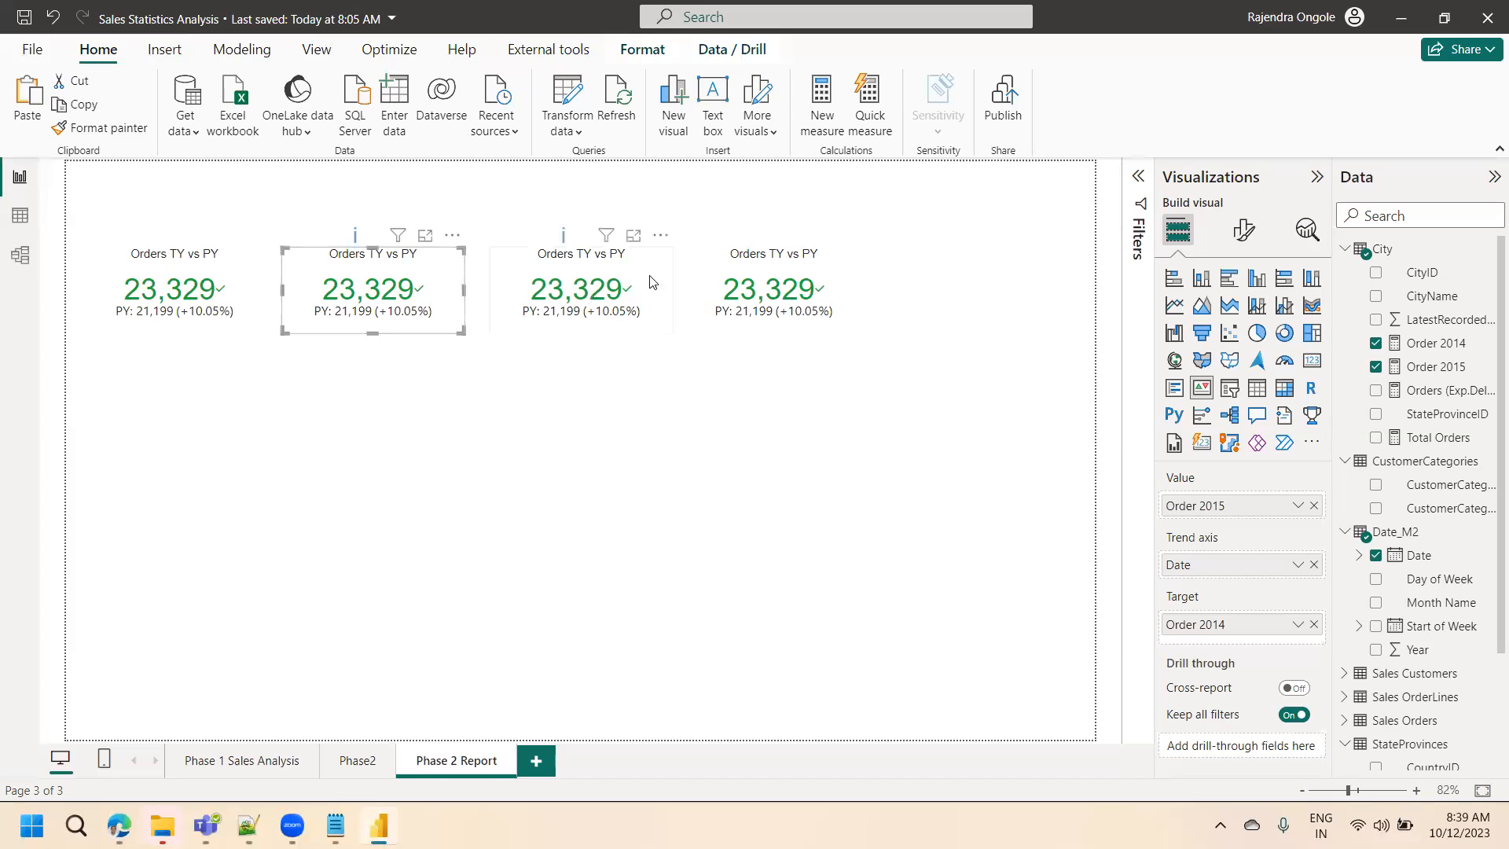
{"action": "left_click", "coordinate": [1436, 346]}
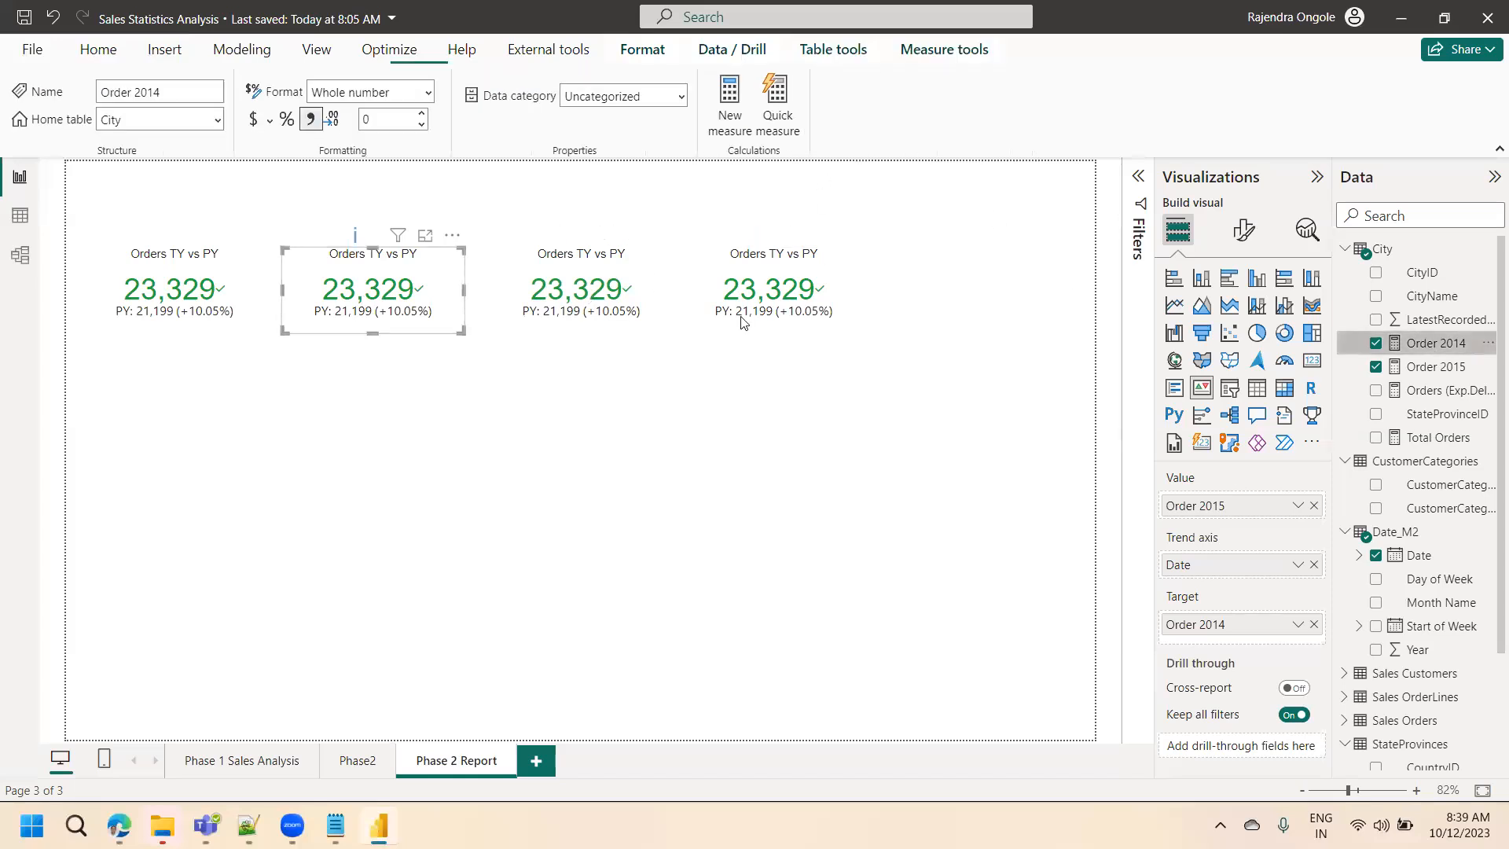
{"action": "left_click", "coordinate": [456, 200]}
{"action": "key", "text": "ctrl+a"}
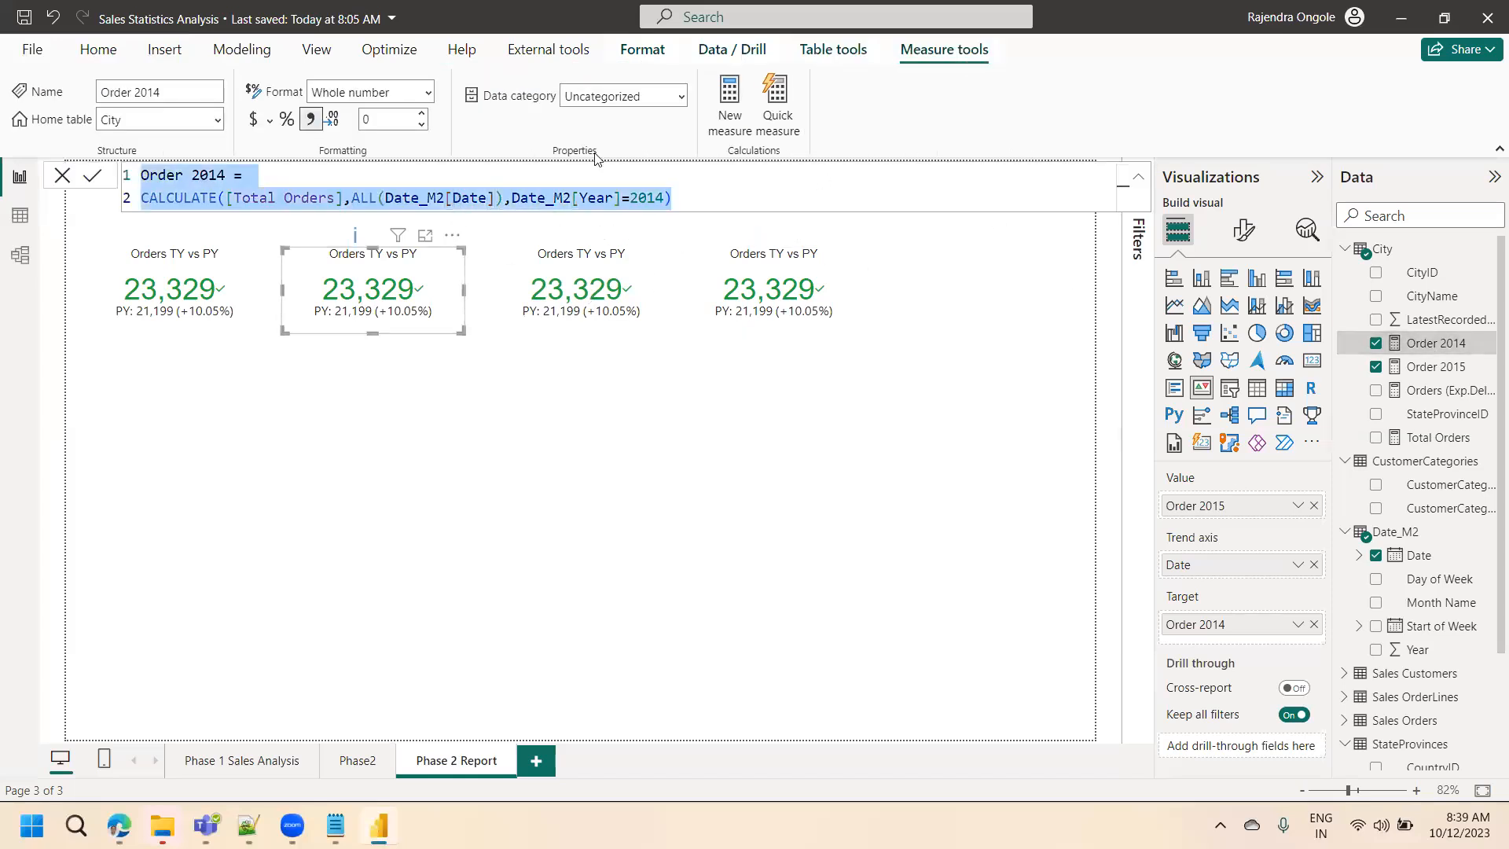
{"action": "left_click", "coordinate": [730, 122]}
{"action": "left_click", "coordinate": [730, 121]}
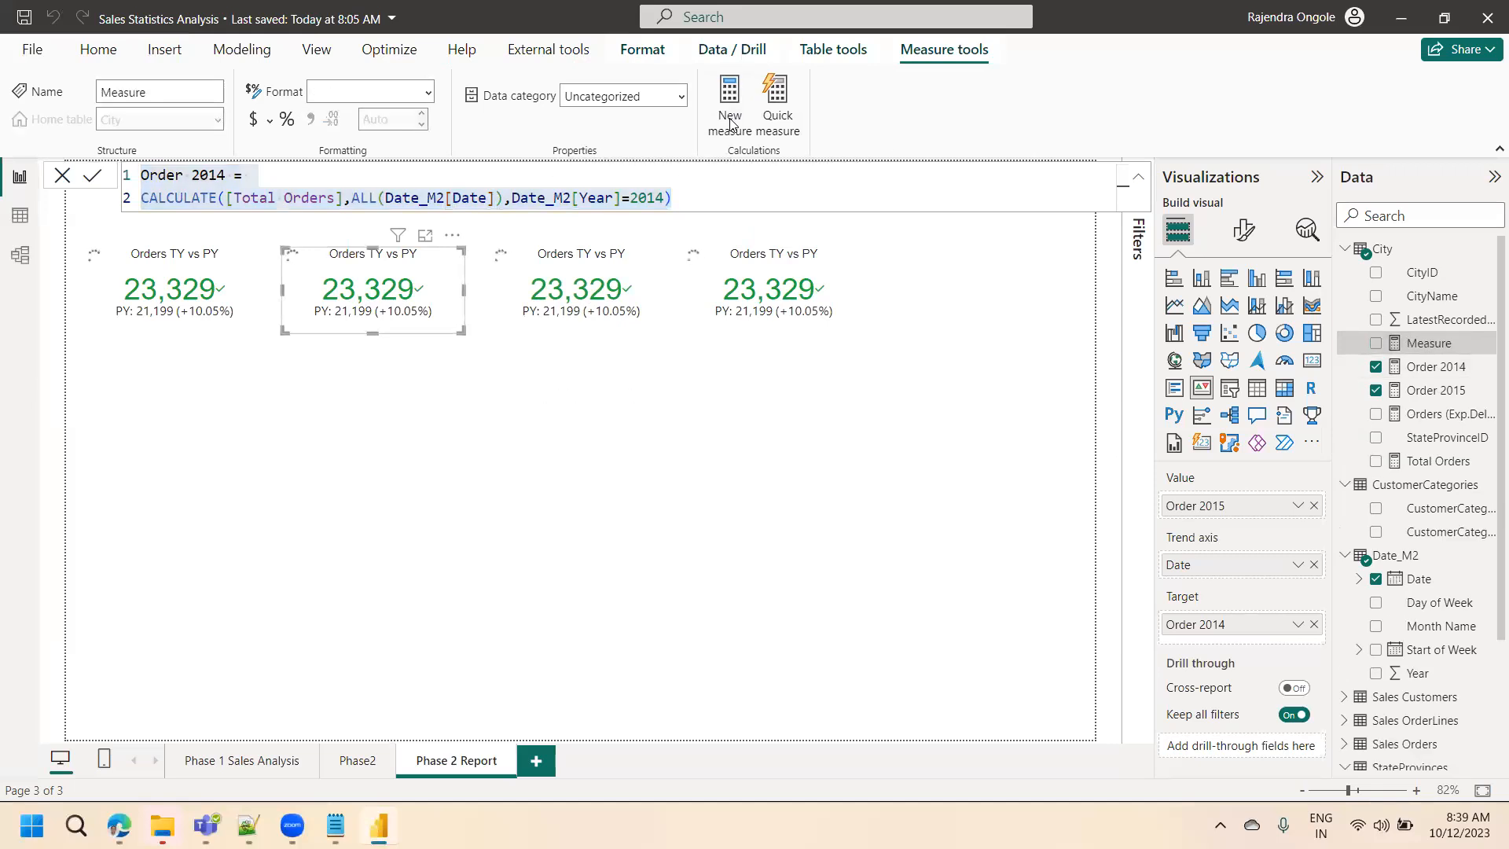
{"action": "key", "text": "ctrl+v"}
- Name the new measure Quantity 2015 in its formula
{"action": "double_click", "coordinate": [161, 174]}
{"action": "type", "text": "qUAN"}
{"action": "key", "text": "BackSpace"}
{"action": "key", "text": "BackSpace"}
{"action": "key", "text": "BackSpace"}
{"action": "key", "text": "BackSpace"}
{"action": "type", "text": "Quantiy"}
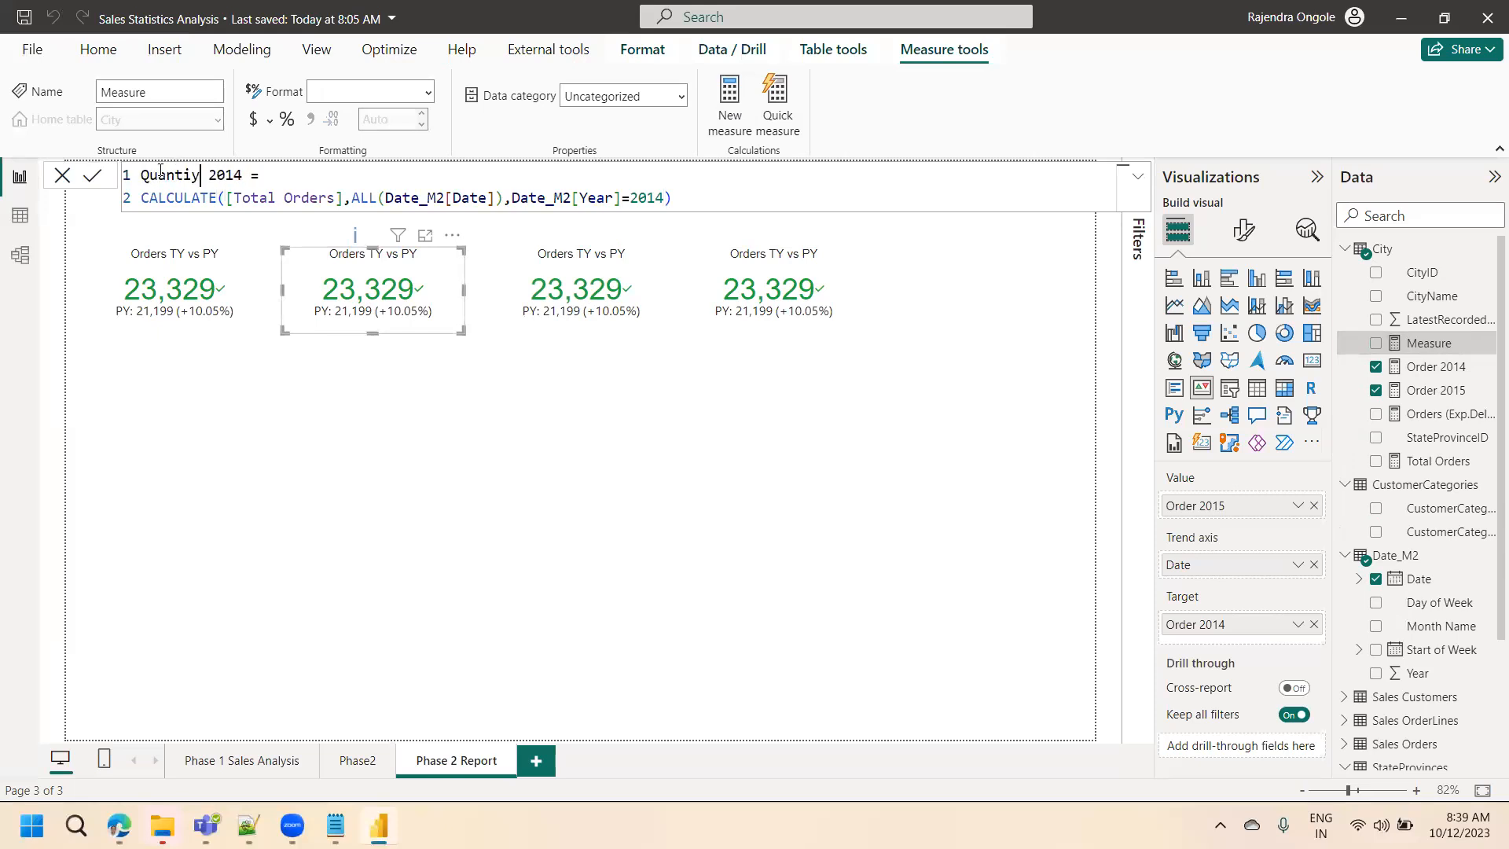
{"action": "key", "text": "BackSpace"}
{"action": "type", "text": "ty"}
{"action": "left_click", "coordinate": [251, 175]}
{"action": "key", "text": "BackSpace"}
{"action": "type", "text": "5"}
- Replace [Total Orders] in the Quantity 2015 formula with SUM('Sales OrderLines'[Quantity]), set its year filter to 2015 and commit the measure
{"action": "double_click", "coordinate": [314, 193]}
{"action": "key", "text": "BackSpace"}
{"action": "type", "text": "qu"}
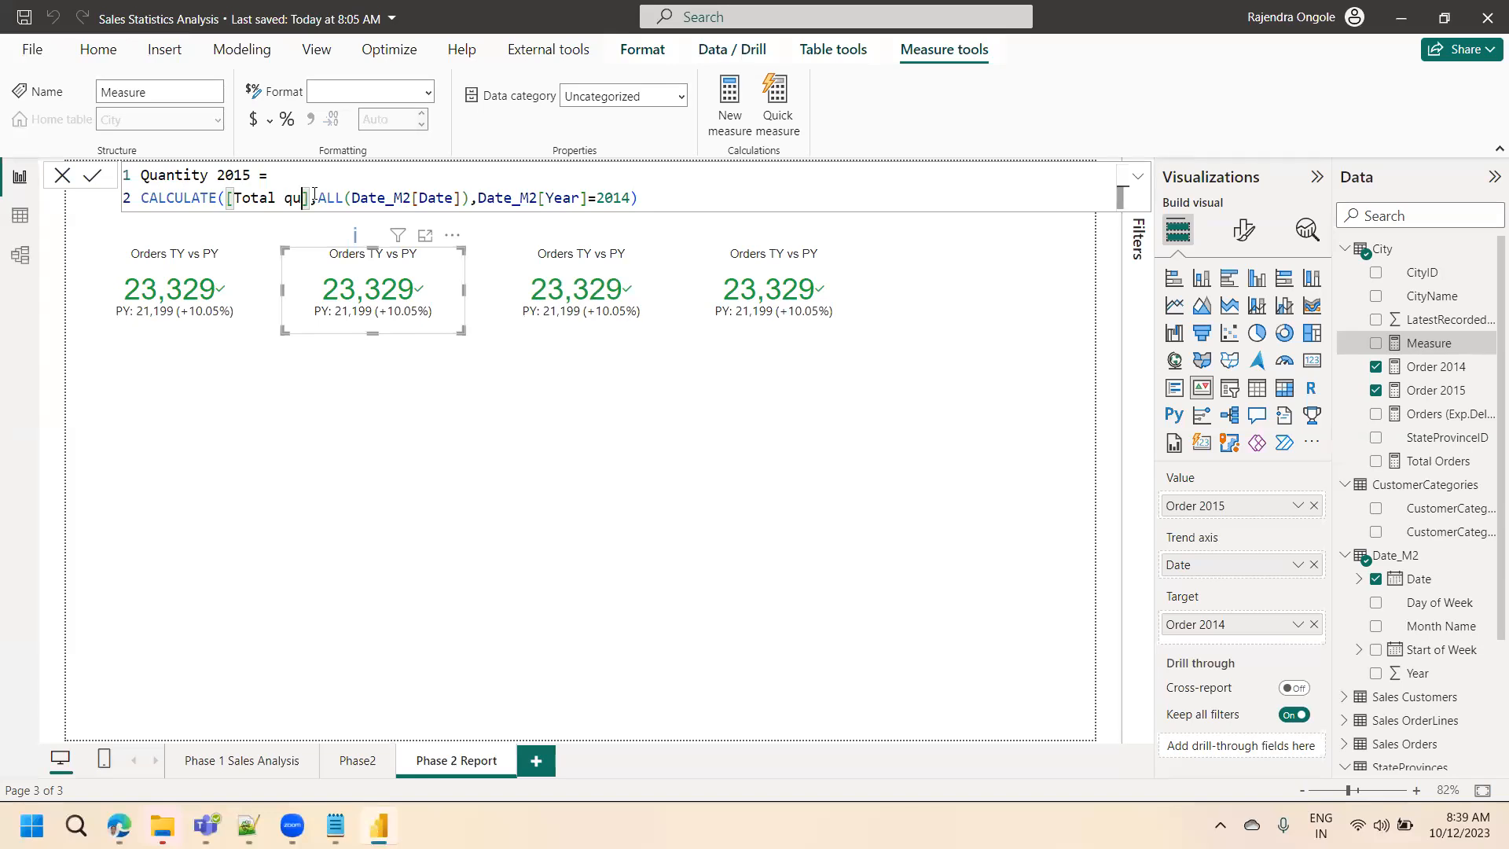
{"action": "key", "text": "BackSpace"}
{"action": "key", "text": "BackSpace"}
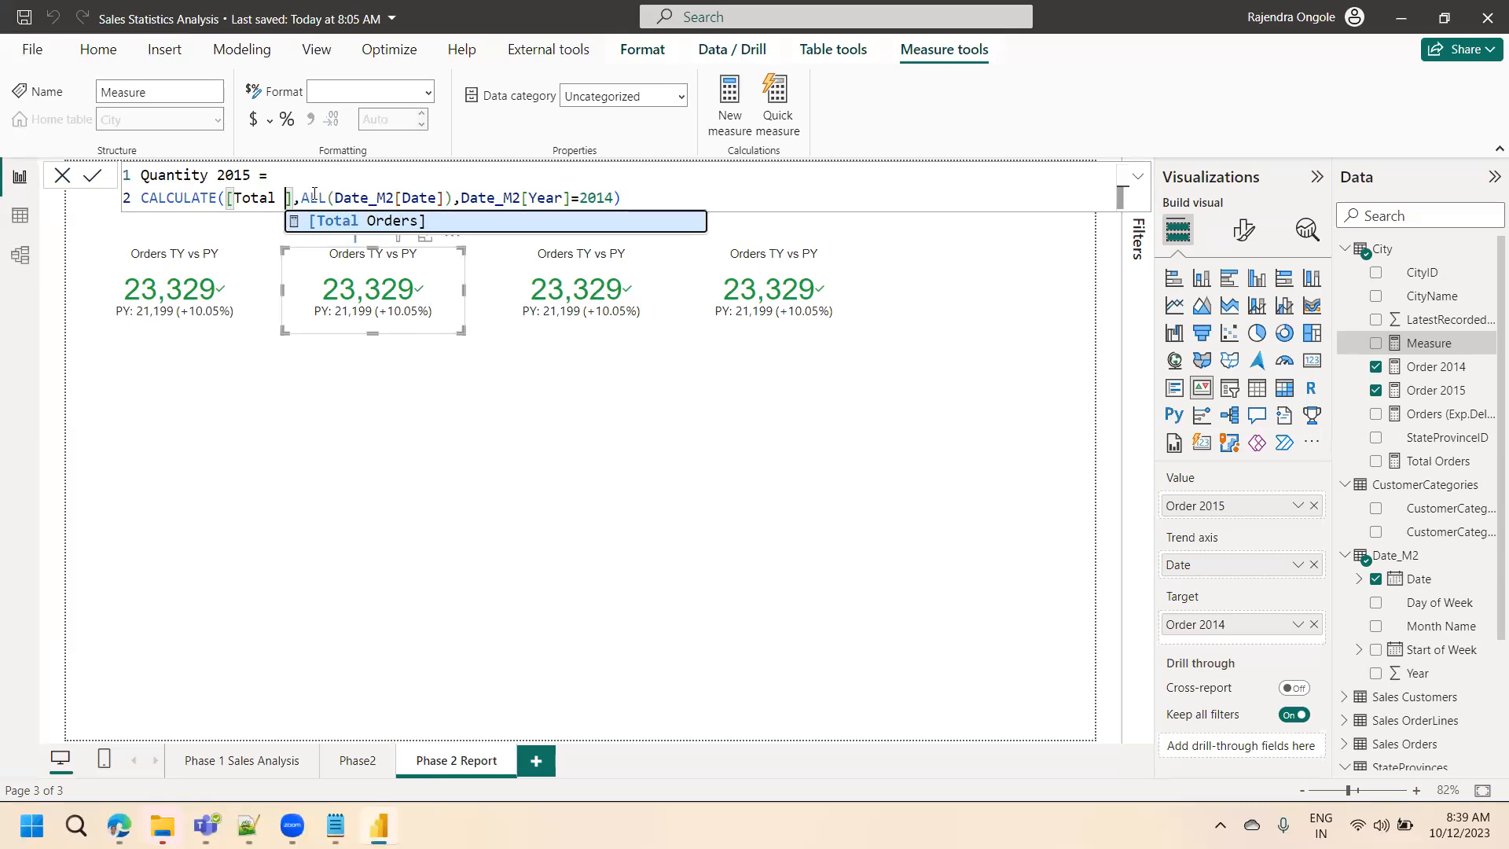
{"action": "key", "text": "shift+Left"}
{"action": "key", "text": "shift+Left"}
{"action": "key", "text": "shift+Left"}
{"action": "key", "text": "shift+Left"}
{"action": "key", "text": "shift+Left"}
{"action": "key", "text": "shift+Left"}
{"action": "key", "text": "shift+Left"}
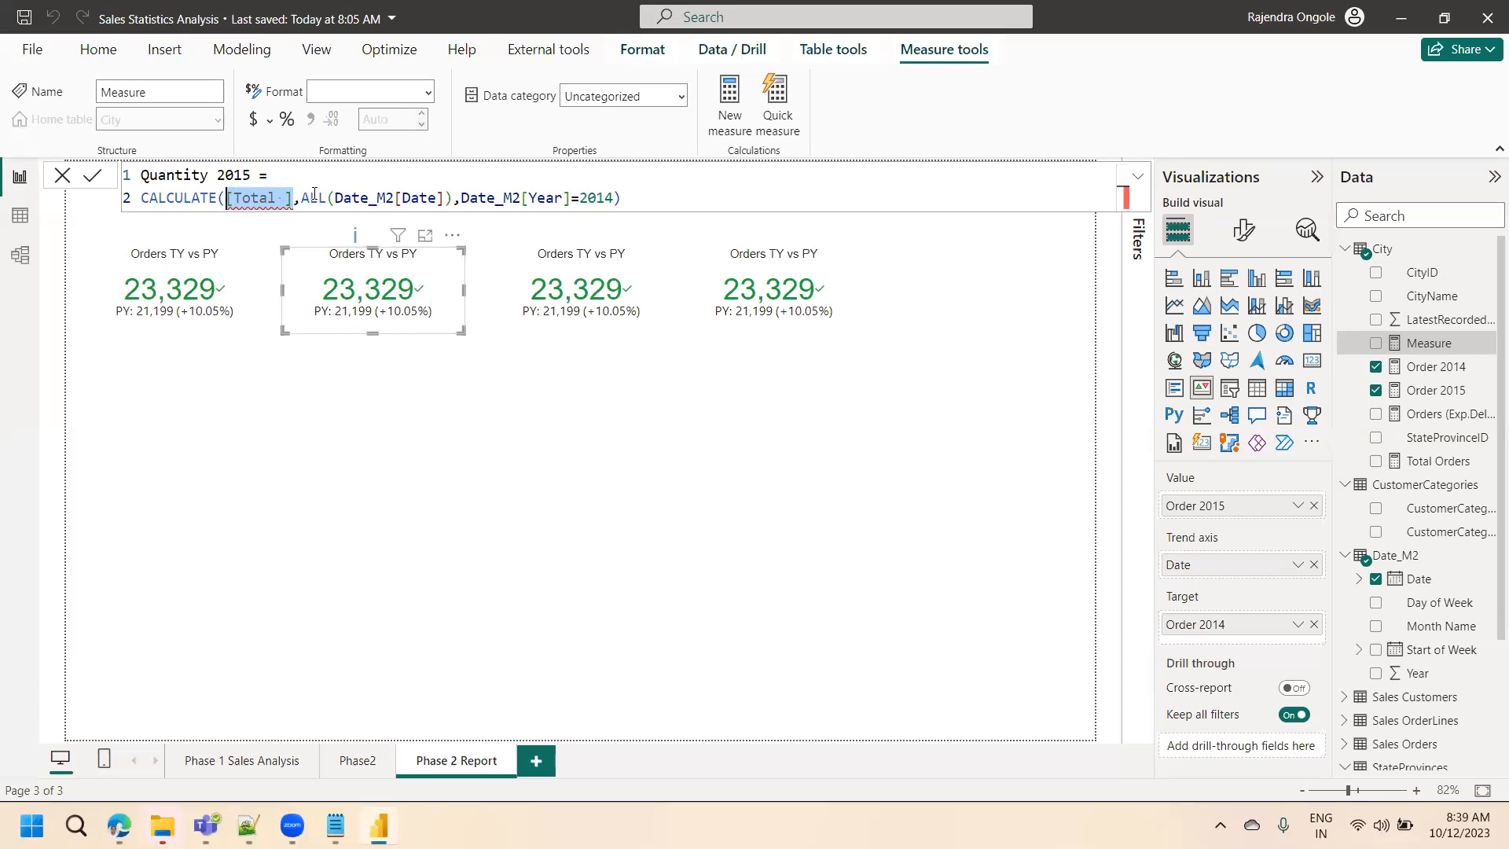
{"action": "key", "text": "Right"}
{"action": "key", "text": "BackSpace"}
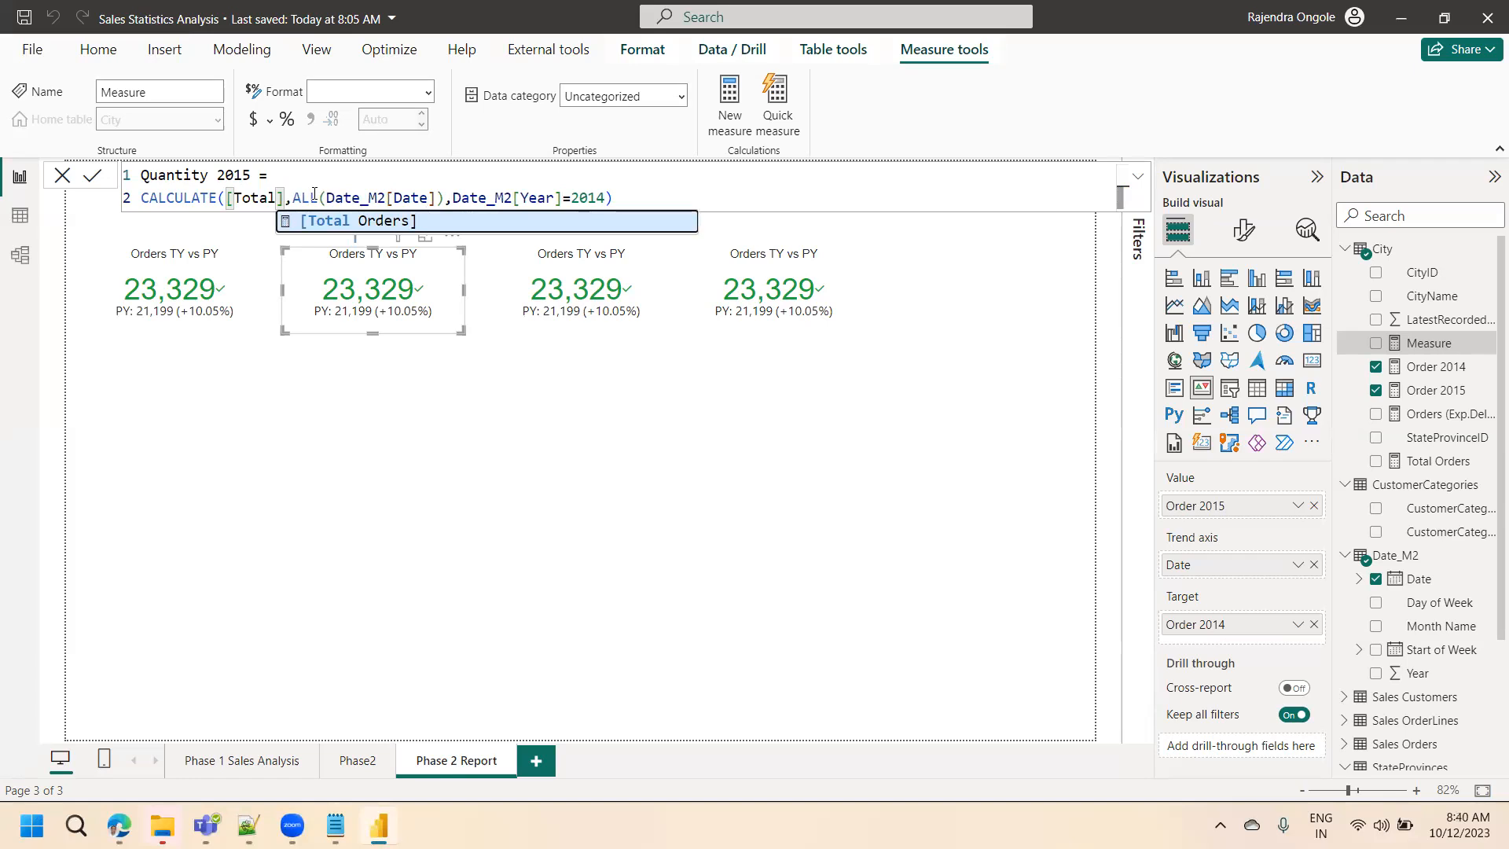
{"action": "key", "text": "Right"}
{"action": "key", "text": "shift+Left"}
{"action": "key", "text": "shift+Left"}
{"action": "key", "text": "shift+Left"}
{"action": "key", "text": "shift+Left"}
{"action": "key", "text": "shift+Left"}
{"action": "key", "text": "shift+Left"}
{"action": "key", "text": "shift+Left"}
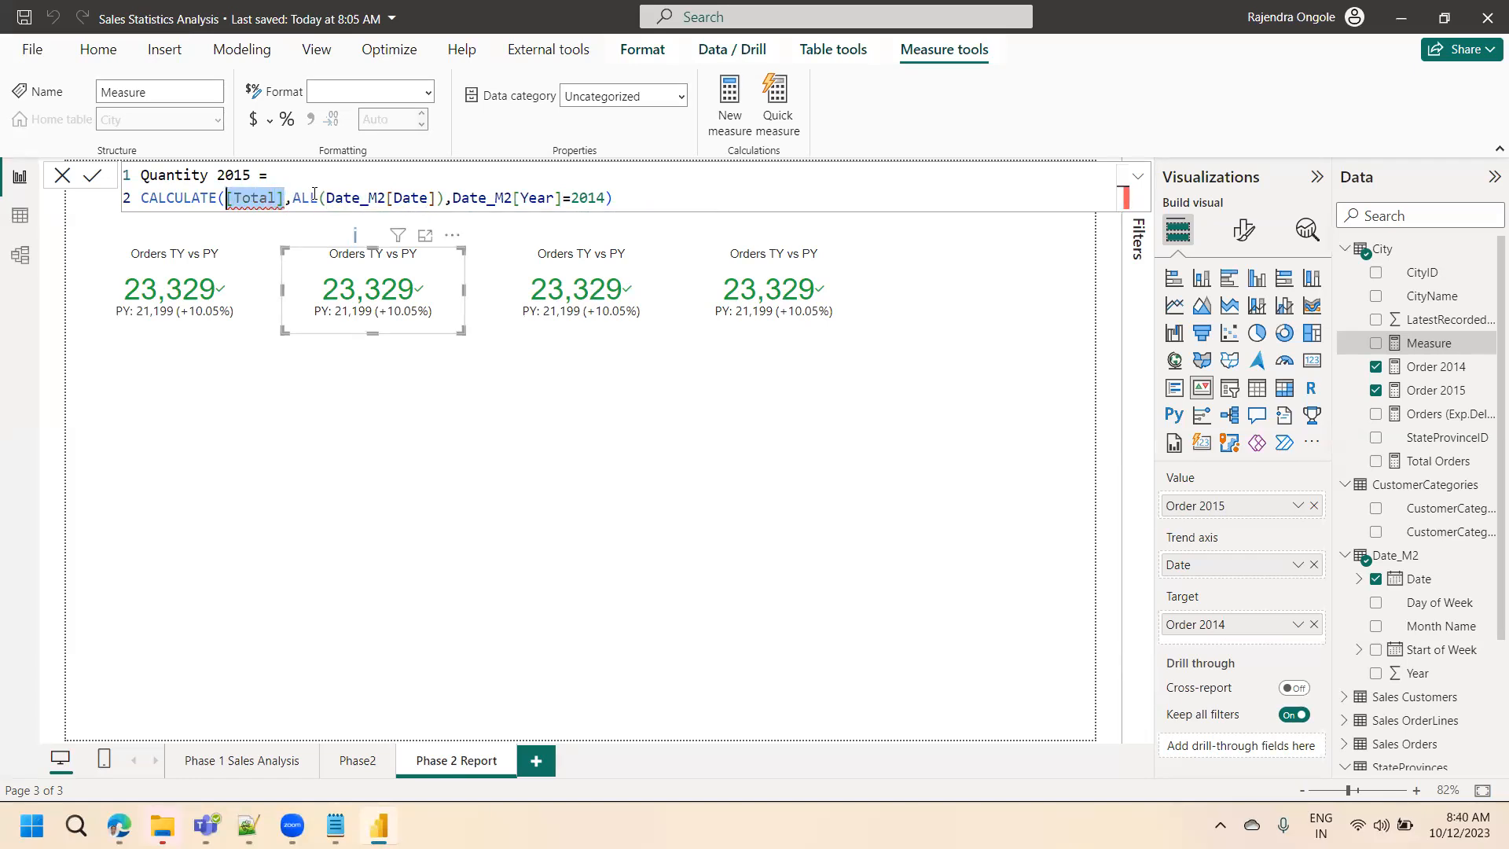
{"action": "type", "text": "SUM("}
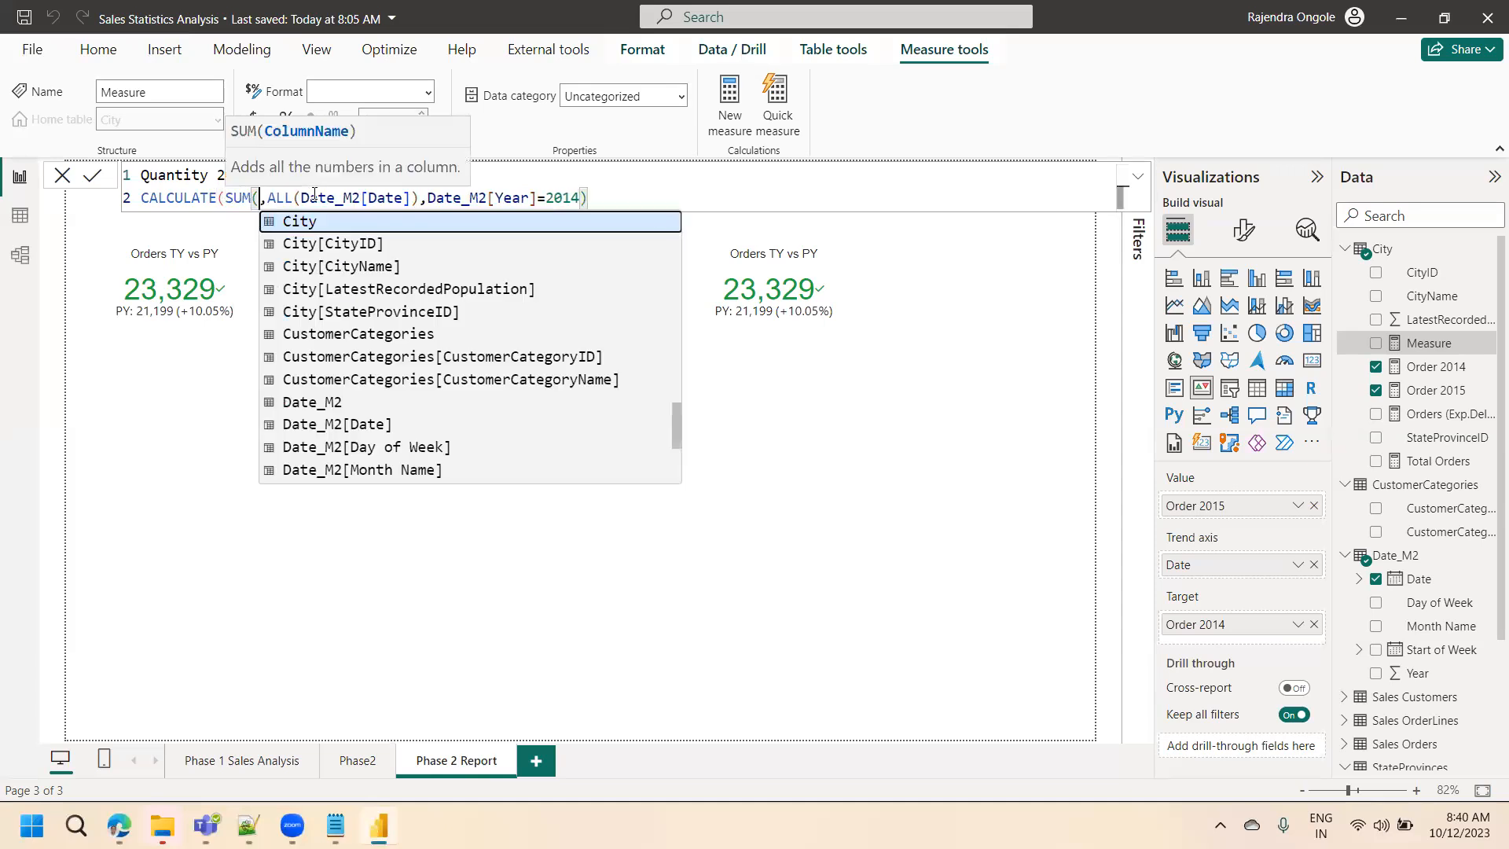
{"action": "type", "text": "quan"}
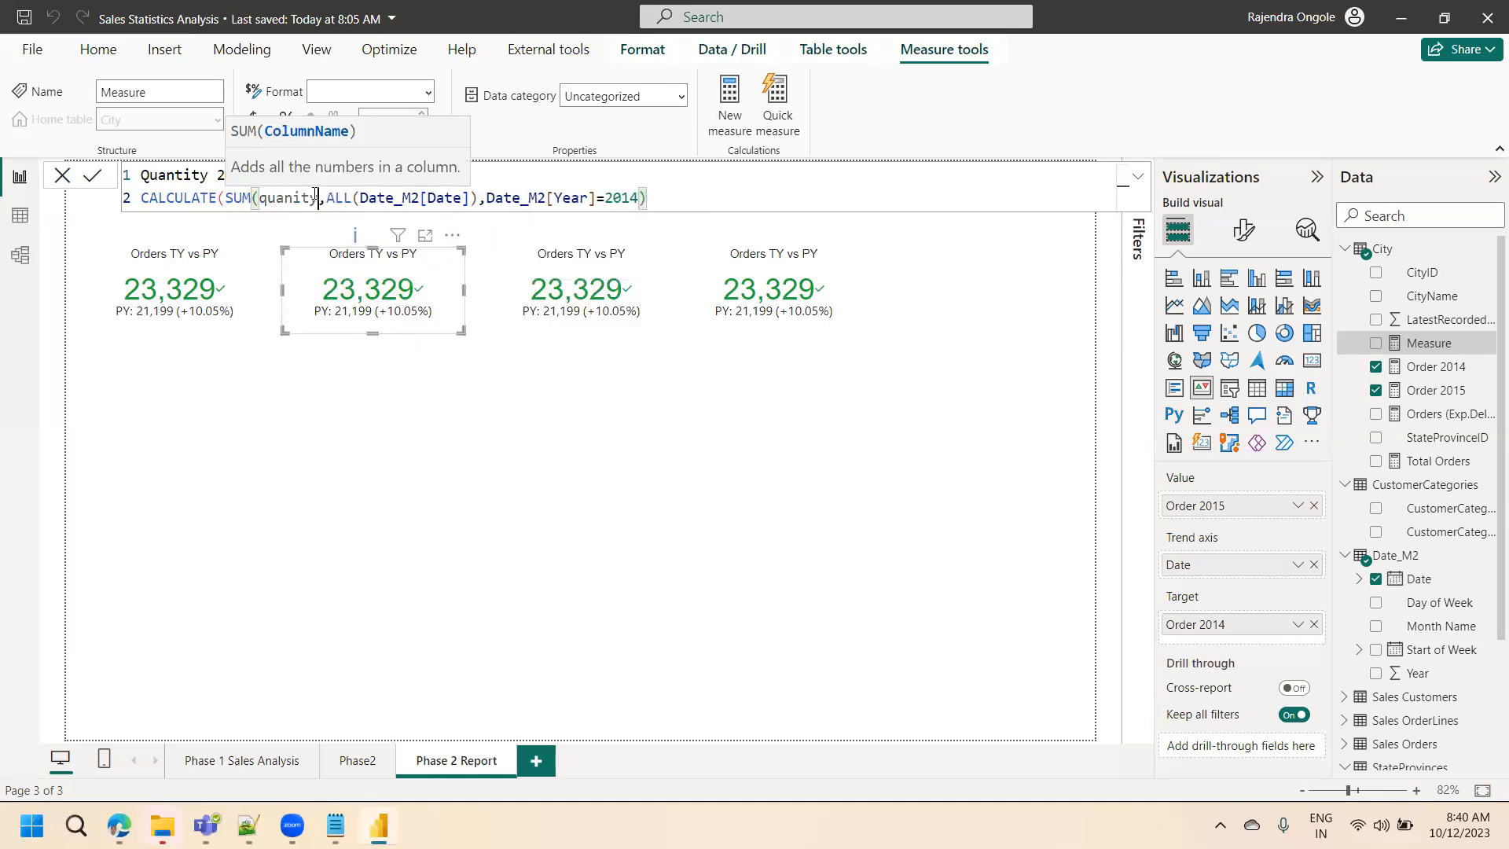
{"action": "key", "text": "Tab"}
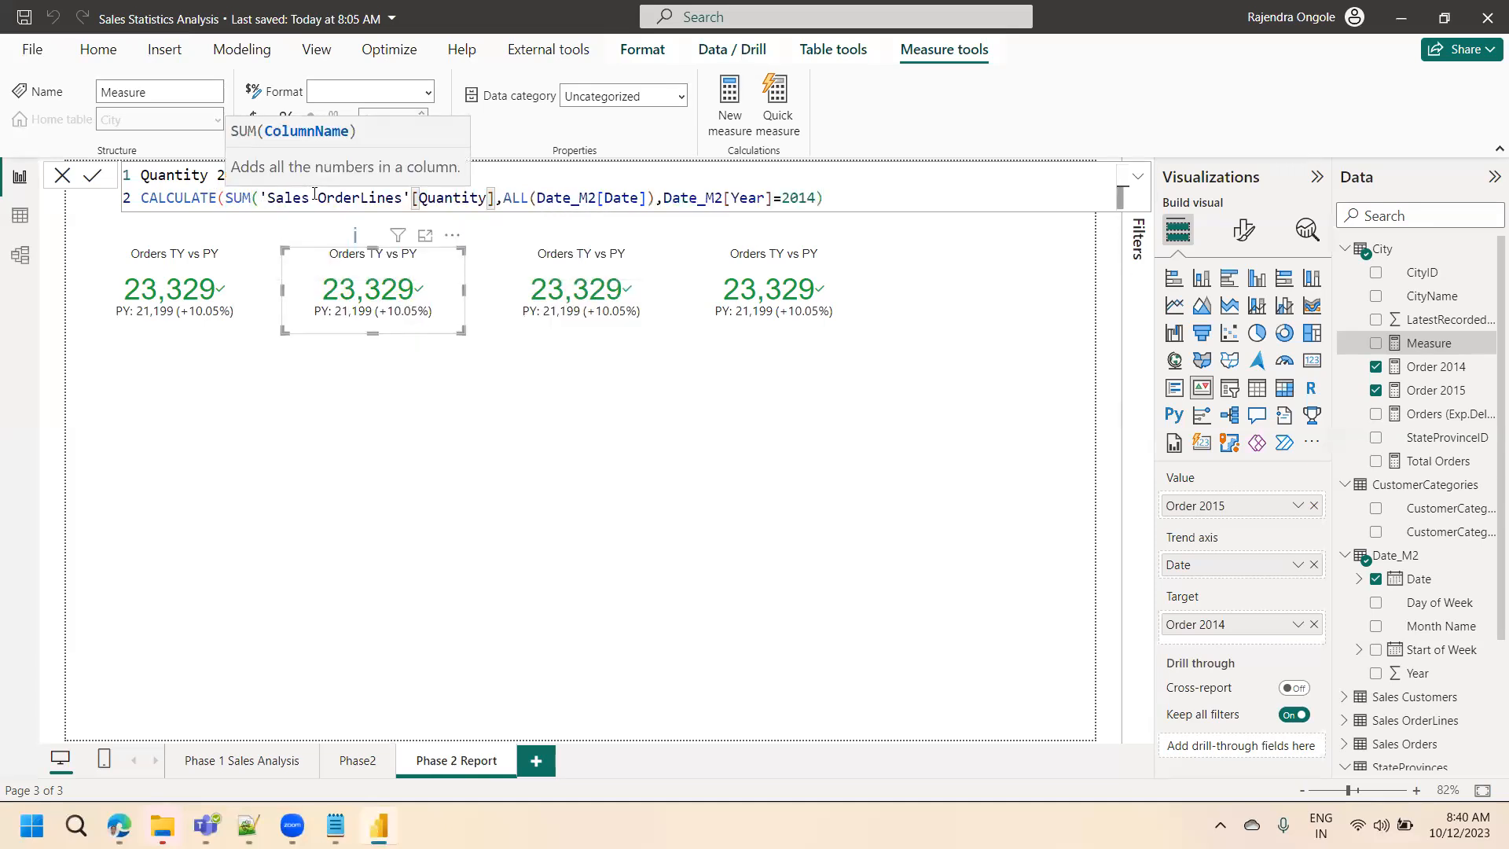
{"action": "type", "text": ")"}
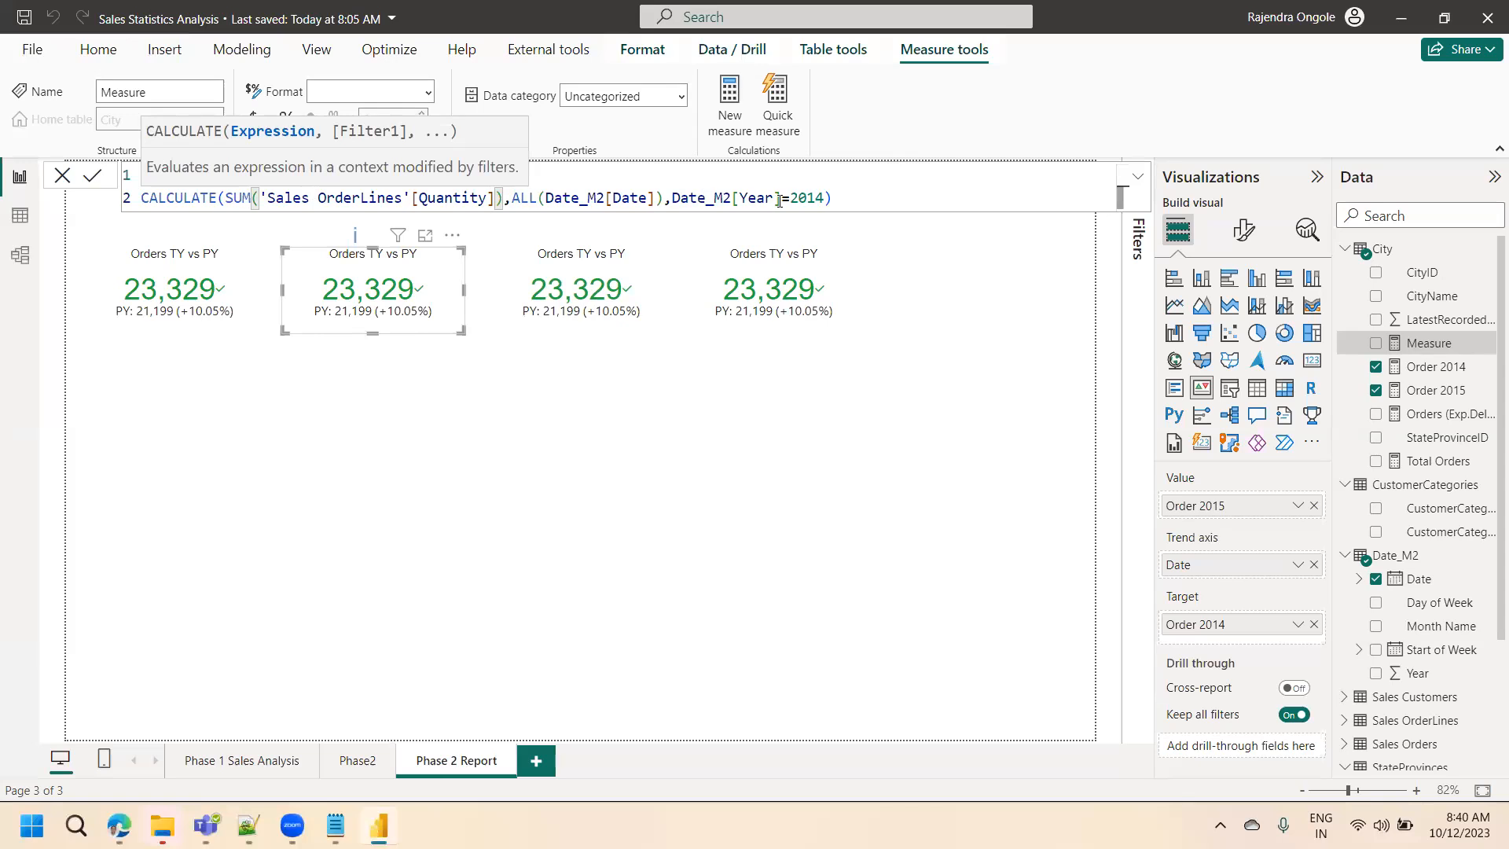
{"action": "double_click", "coordinate": [819, 199]}
{"action": "type", "text": "2015"}
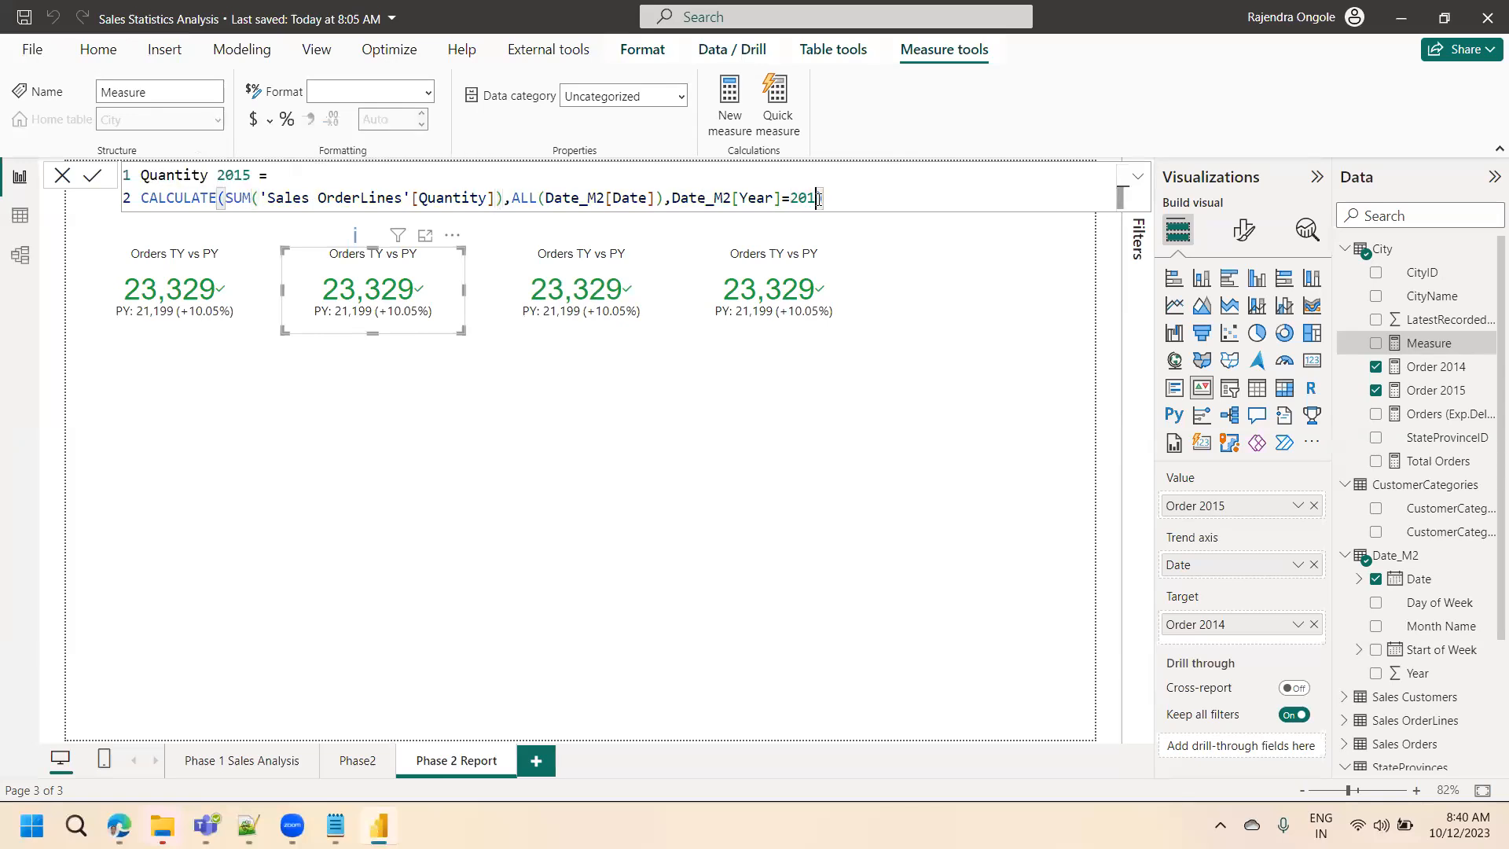
{"action": "left_click", "coordinate": [92, 175]}
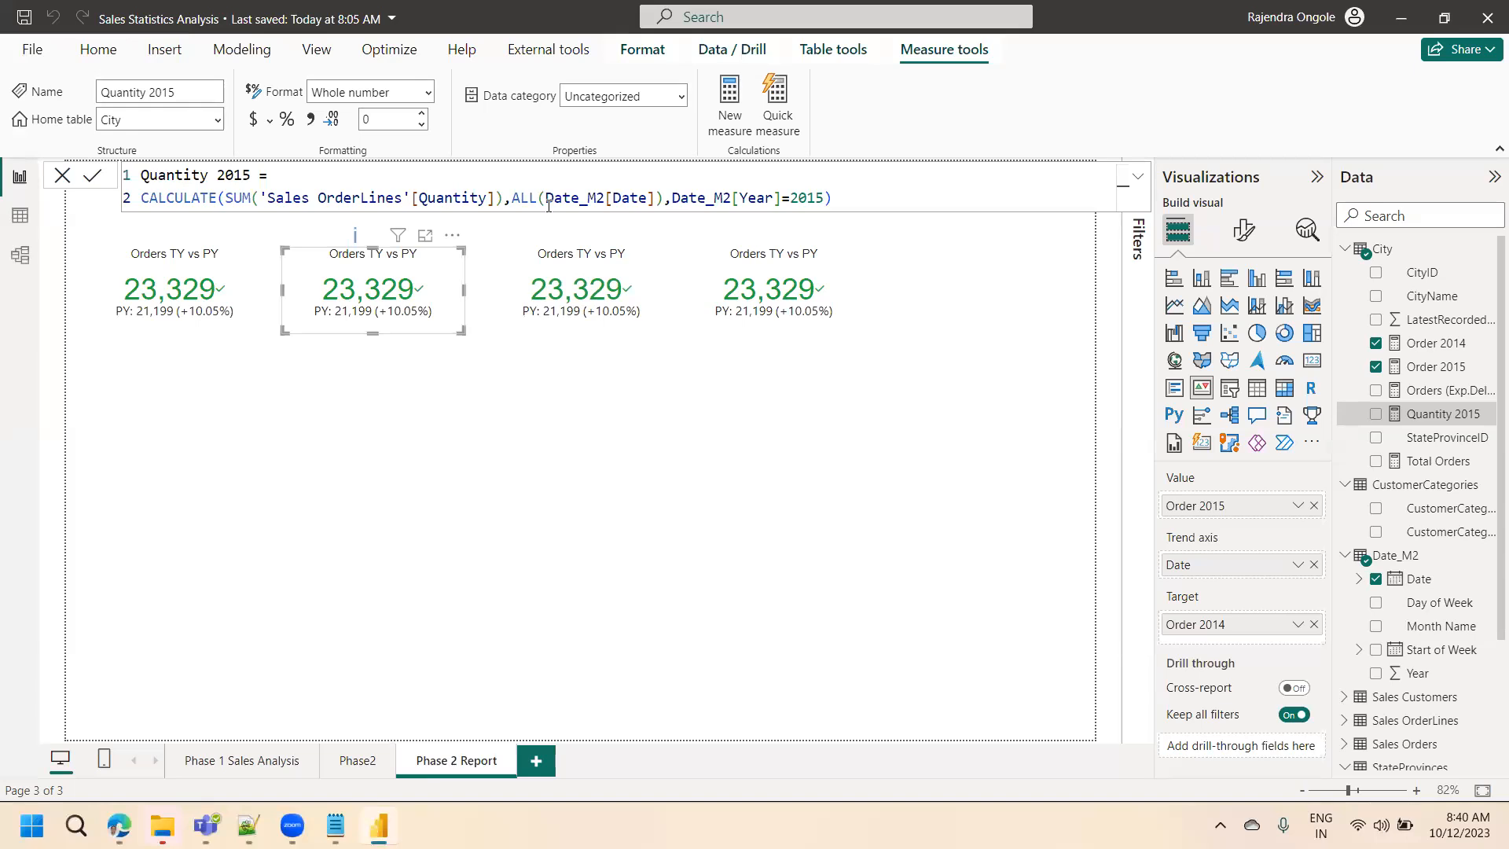
- Create a Total Quantity measure defined as SUM('Sales OrderLines'[Quantity])
{"action": "left_click", "coordinate": [737, 120]}
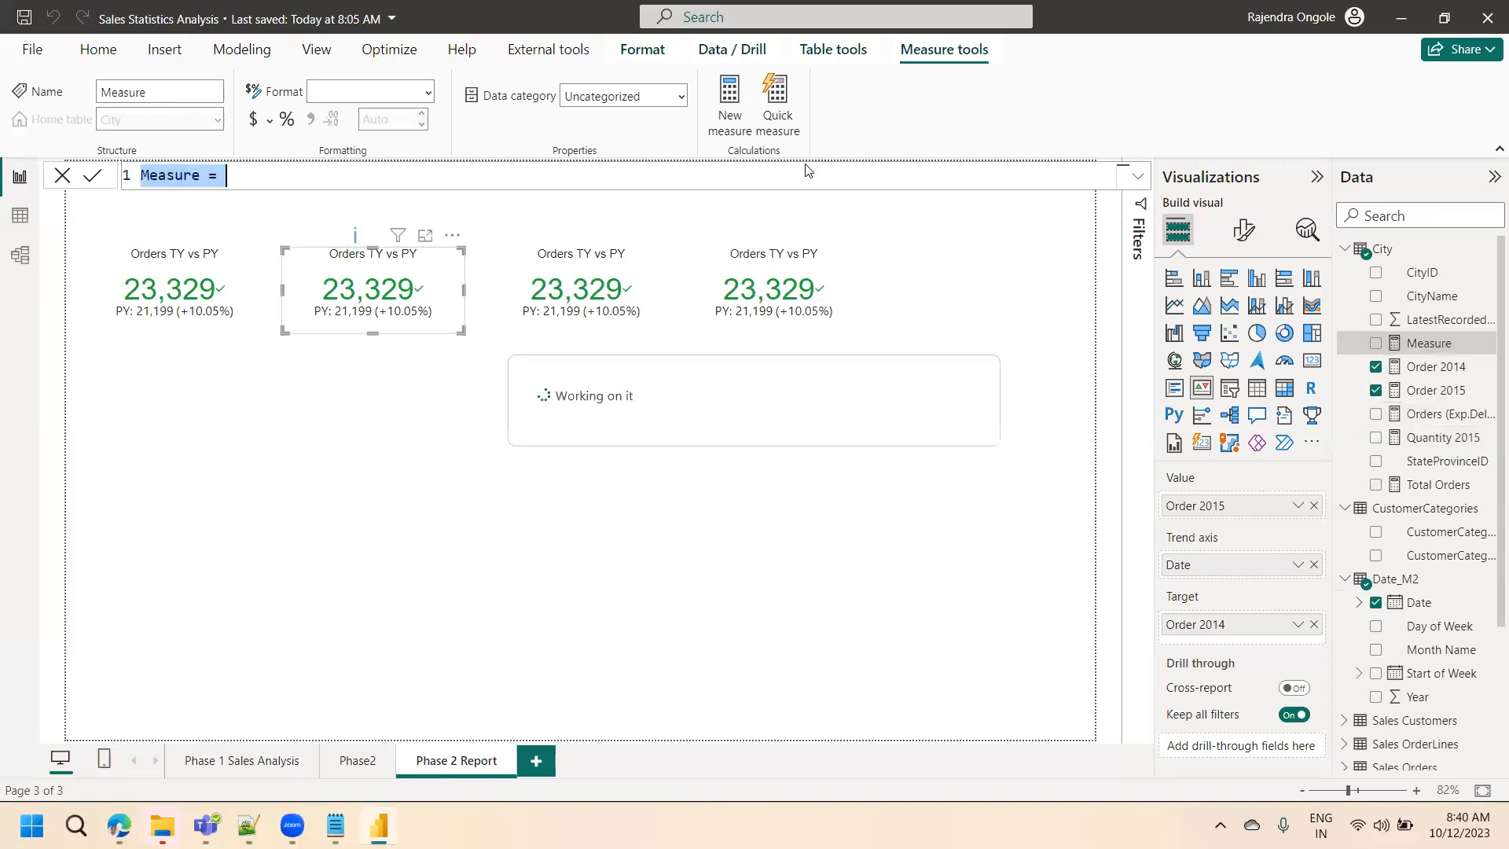
{"action": "type", "text": "Total Q"}
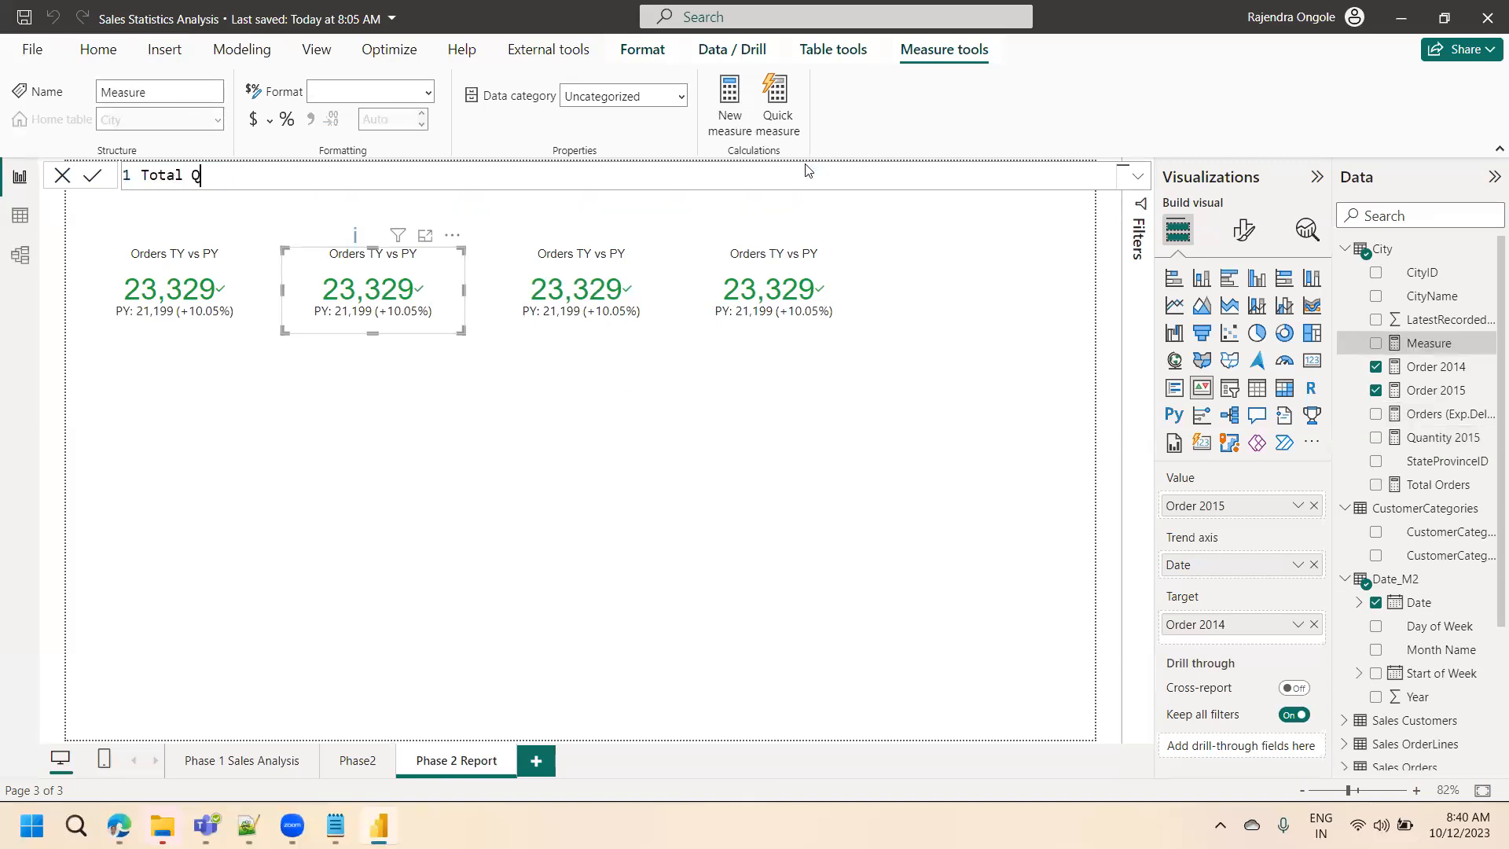
{"action": "type", "text": "uantity ="}
{"action": "key", "text": "shift+Return"}
{"action": "type", "text": "SUM("}
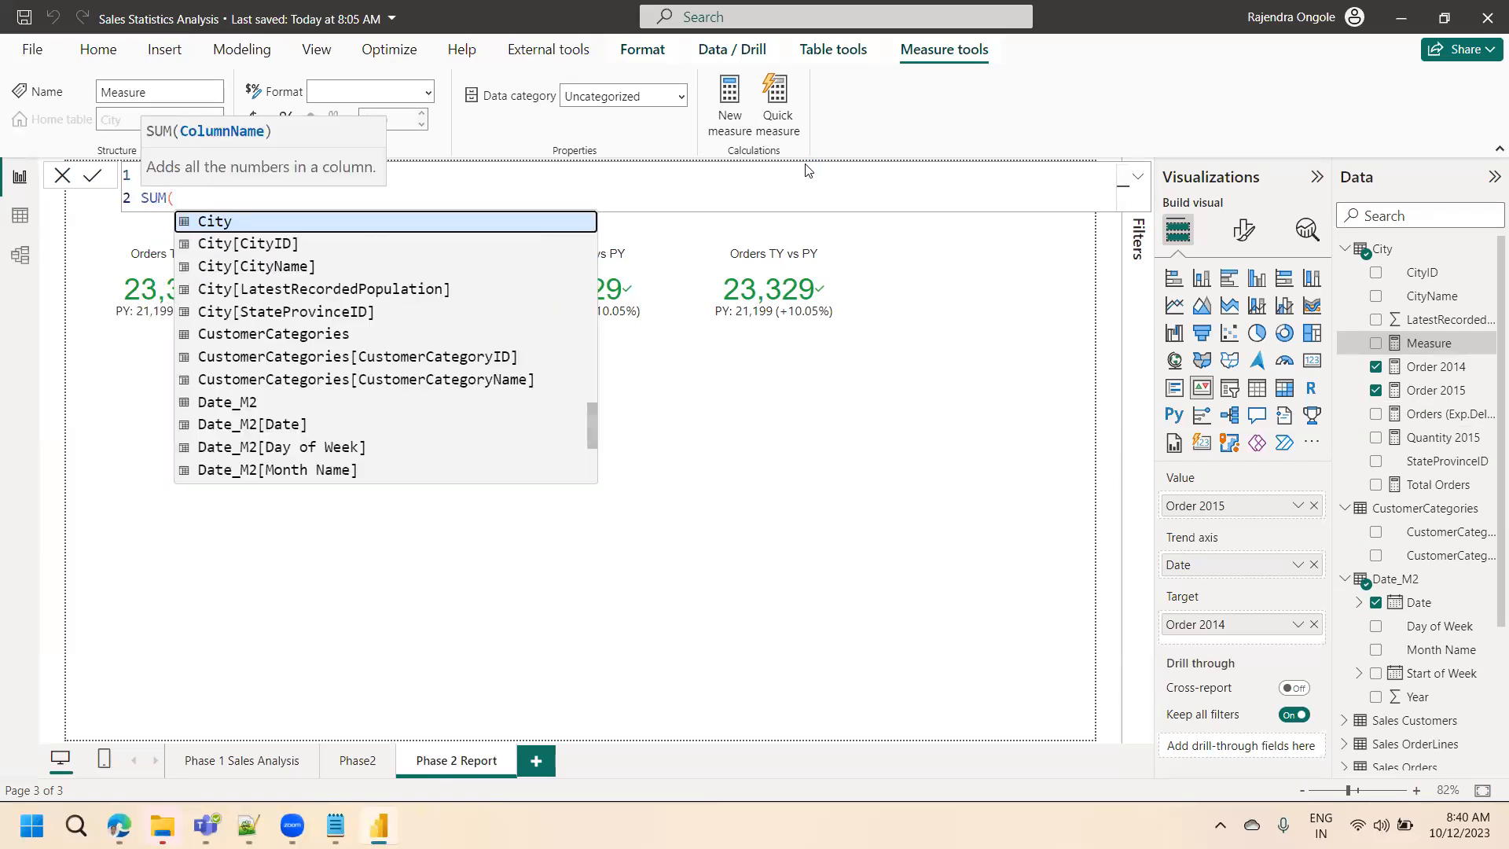
{"action": "type", "text": "qua"}
{"action": "key", "text": "Tab"}
{"action": "type", "text": ")"}
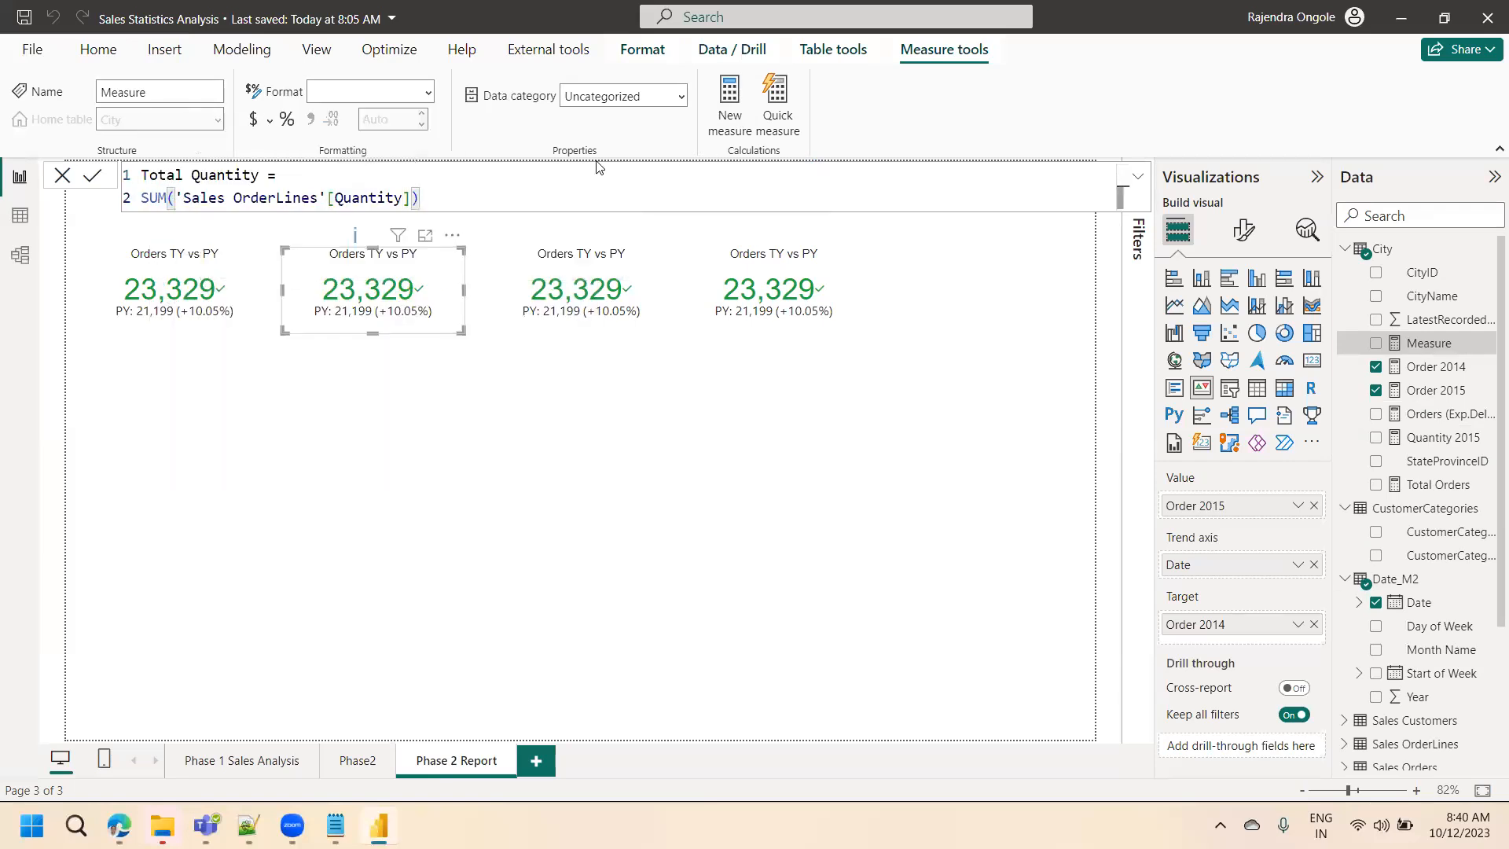
{"action": "left_click", "coordinate": [92, 175]}
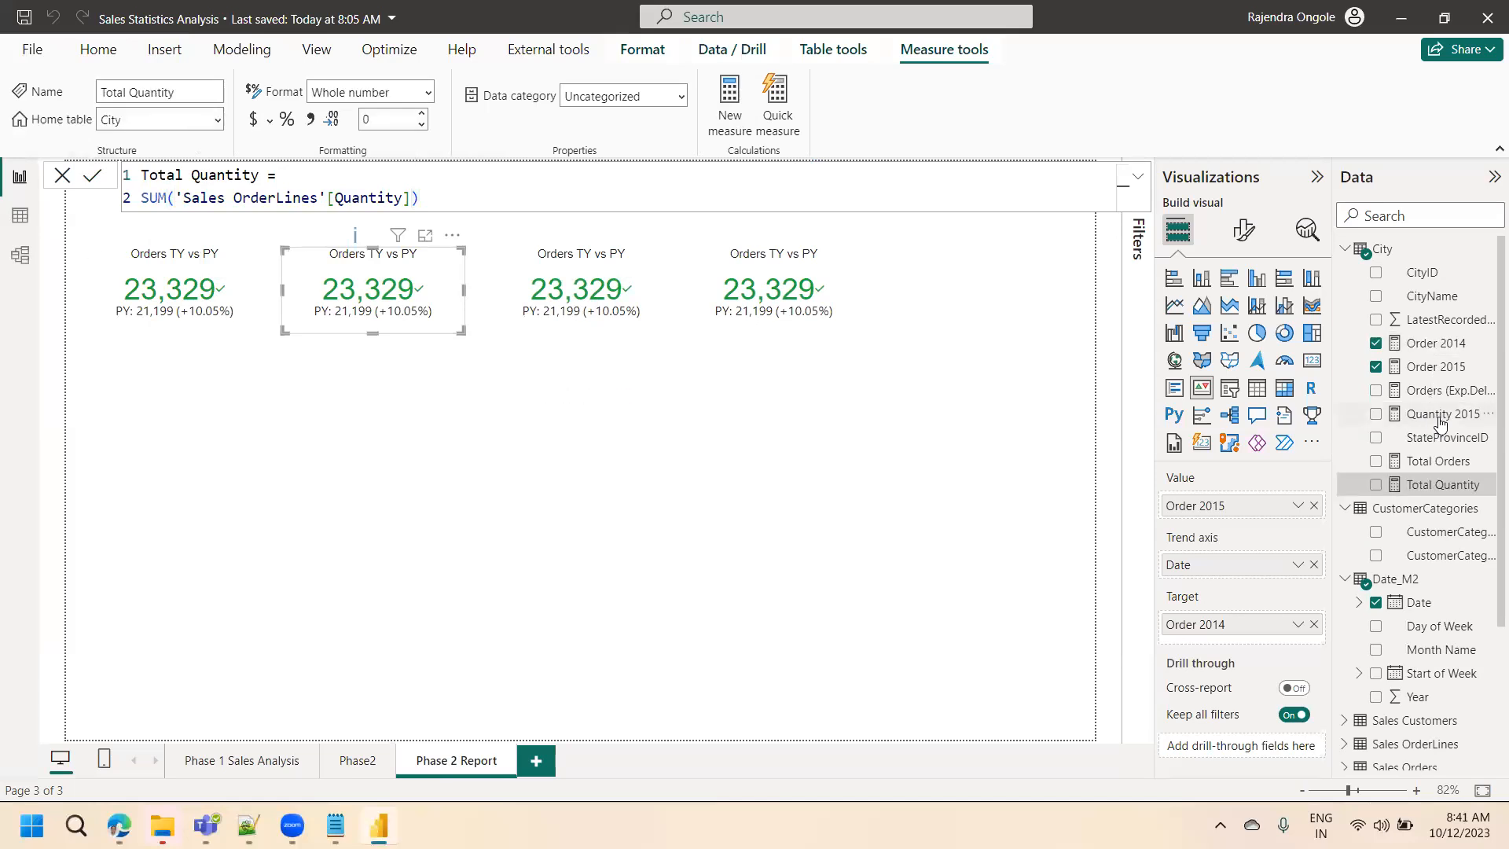
- Replace the SUM expression in the Quantity 2015 measure with [Total Quantity] and commit the formula
{"action": "left_click", "coordinate": [1439, 420]}
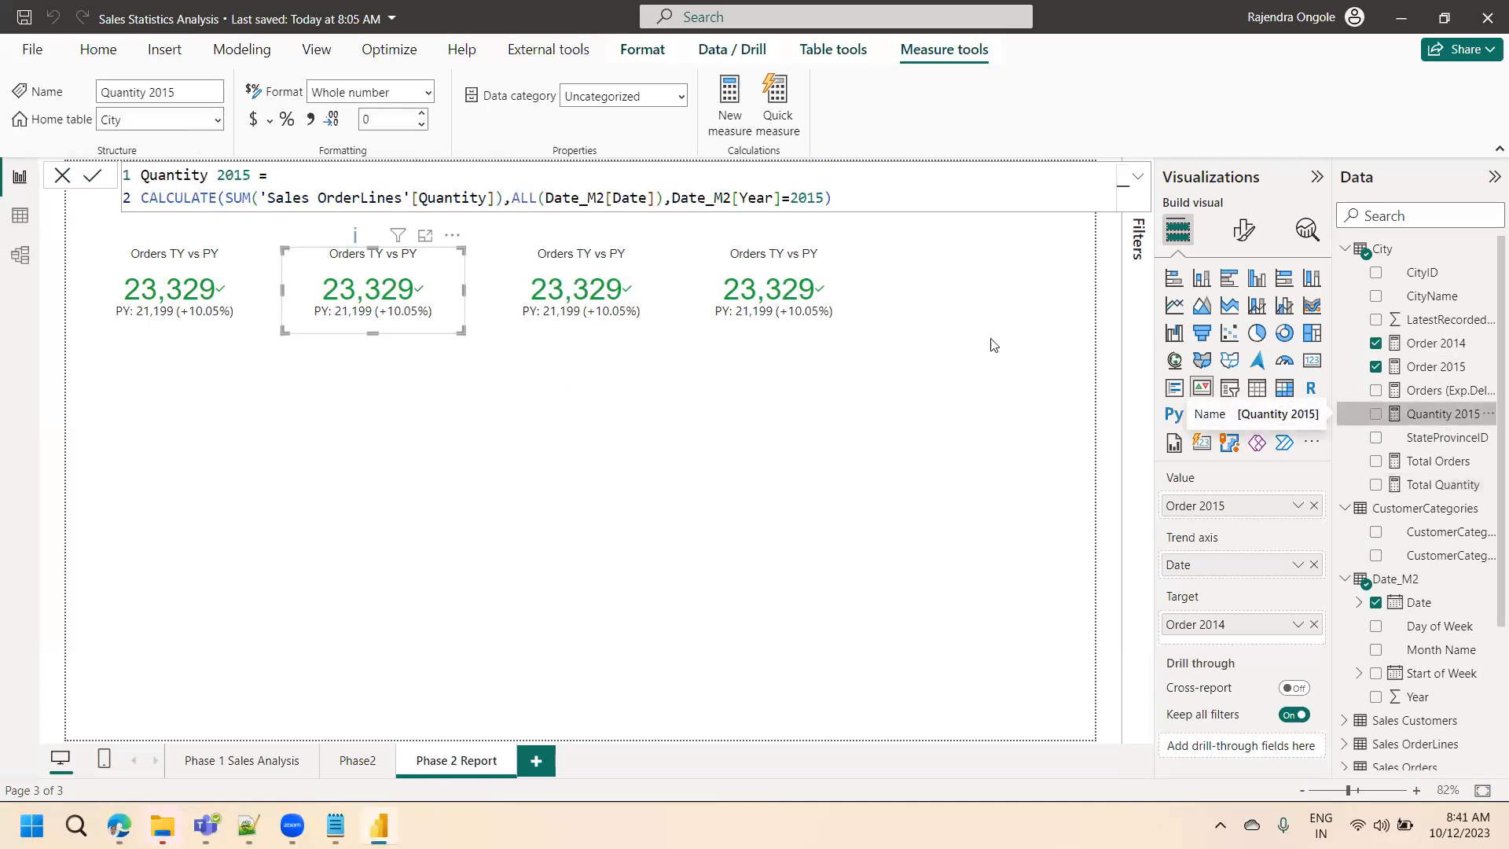
{"action": "left_click", "coordinate": [503, 197]}
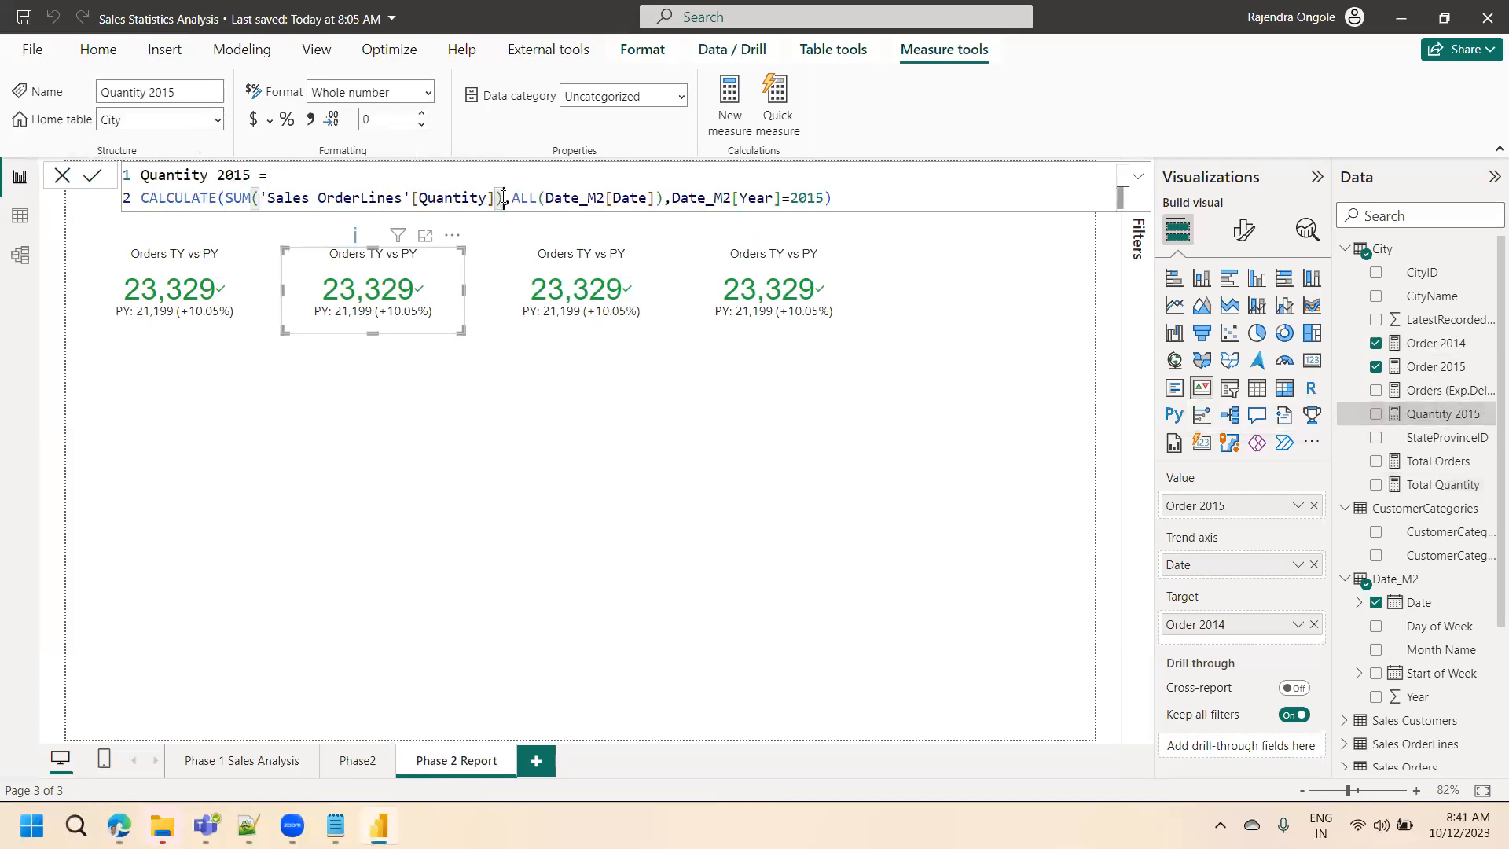
{"action": "left_click", "coordinate": [227, 197], "text": "shift"}
{"action": "type", "text": "[Total"}
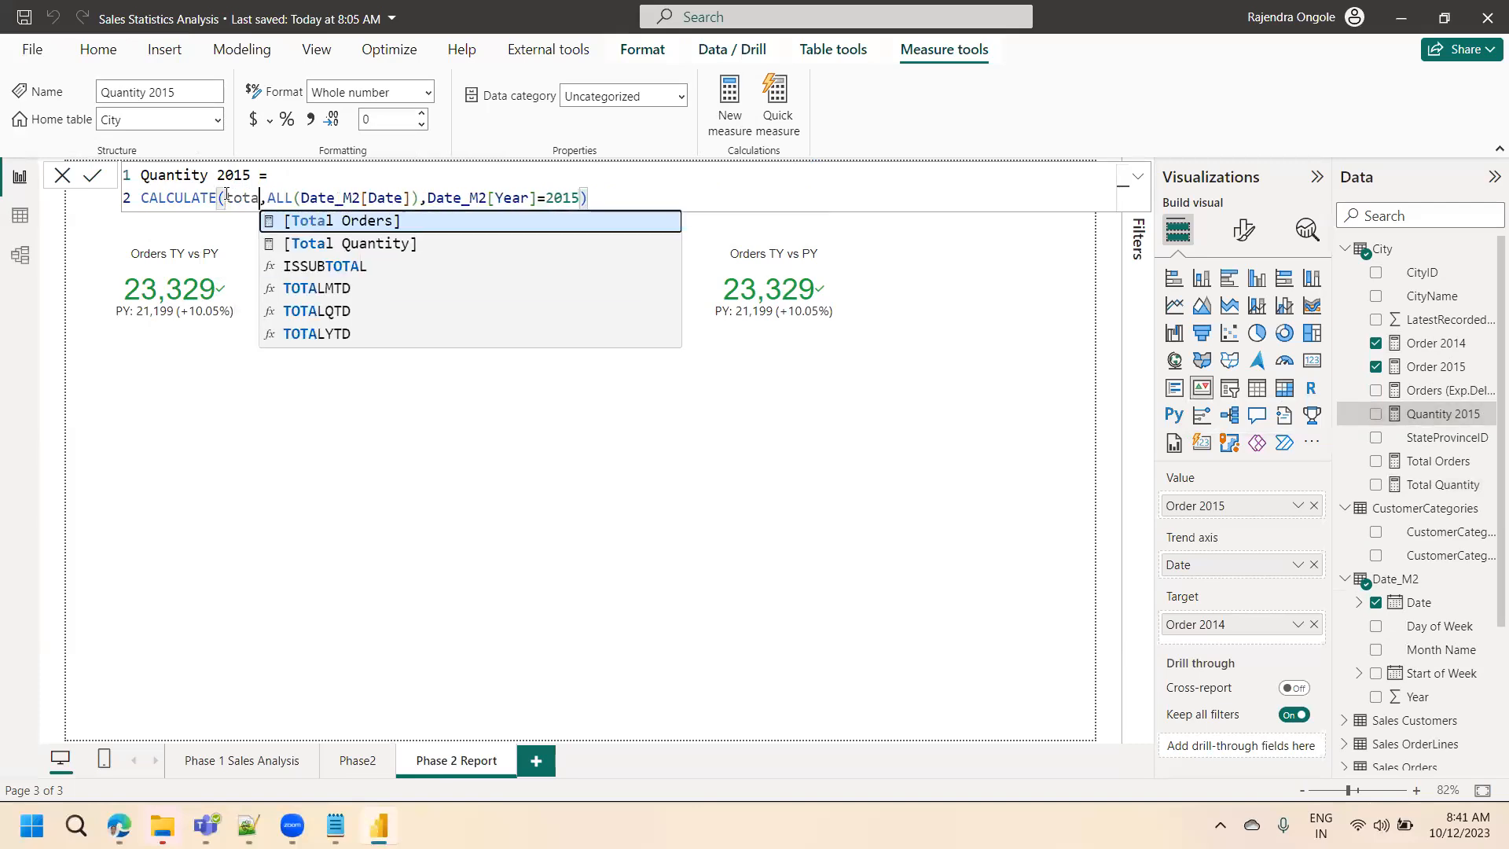
{"action": "key", "text": "Down"}
{"action": "key", "text": "Tab"}
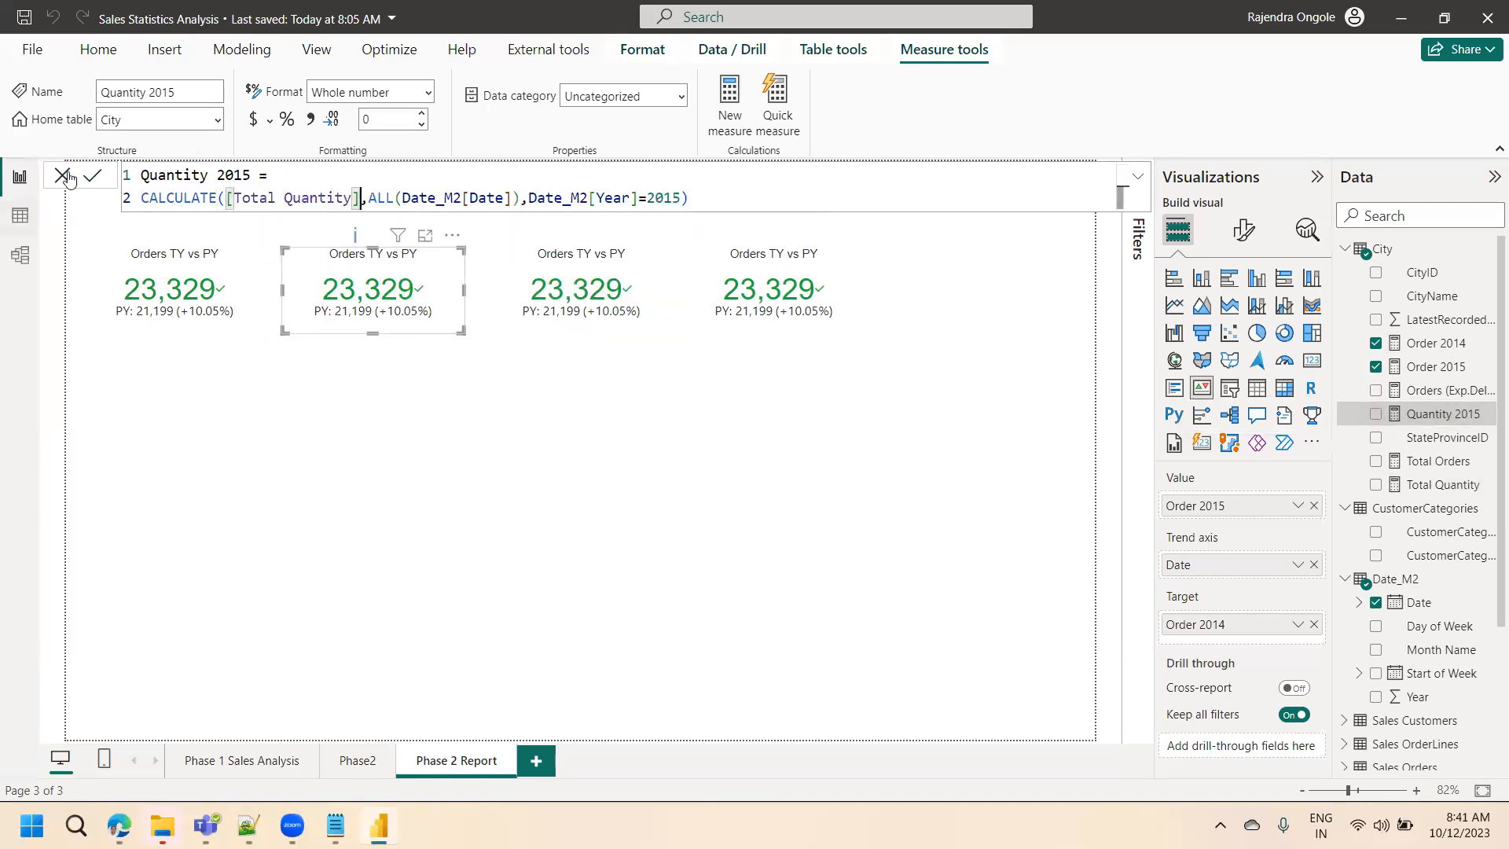
{"action": "left_click", "coordinate": [91, 180]}
- Create a Quantity 2014 measure from a copy of the Quantity 2015 formula, with its year filter set to 2014
{"action": "left_click", "coordinate": [578, 191]}
{"action": "key", "text": "ctrl+a"}
{"action": "key", "text": "ctrl+c"}
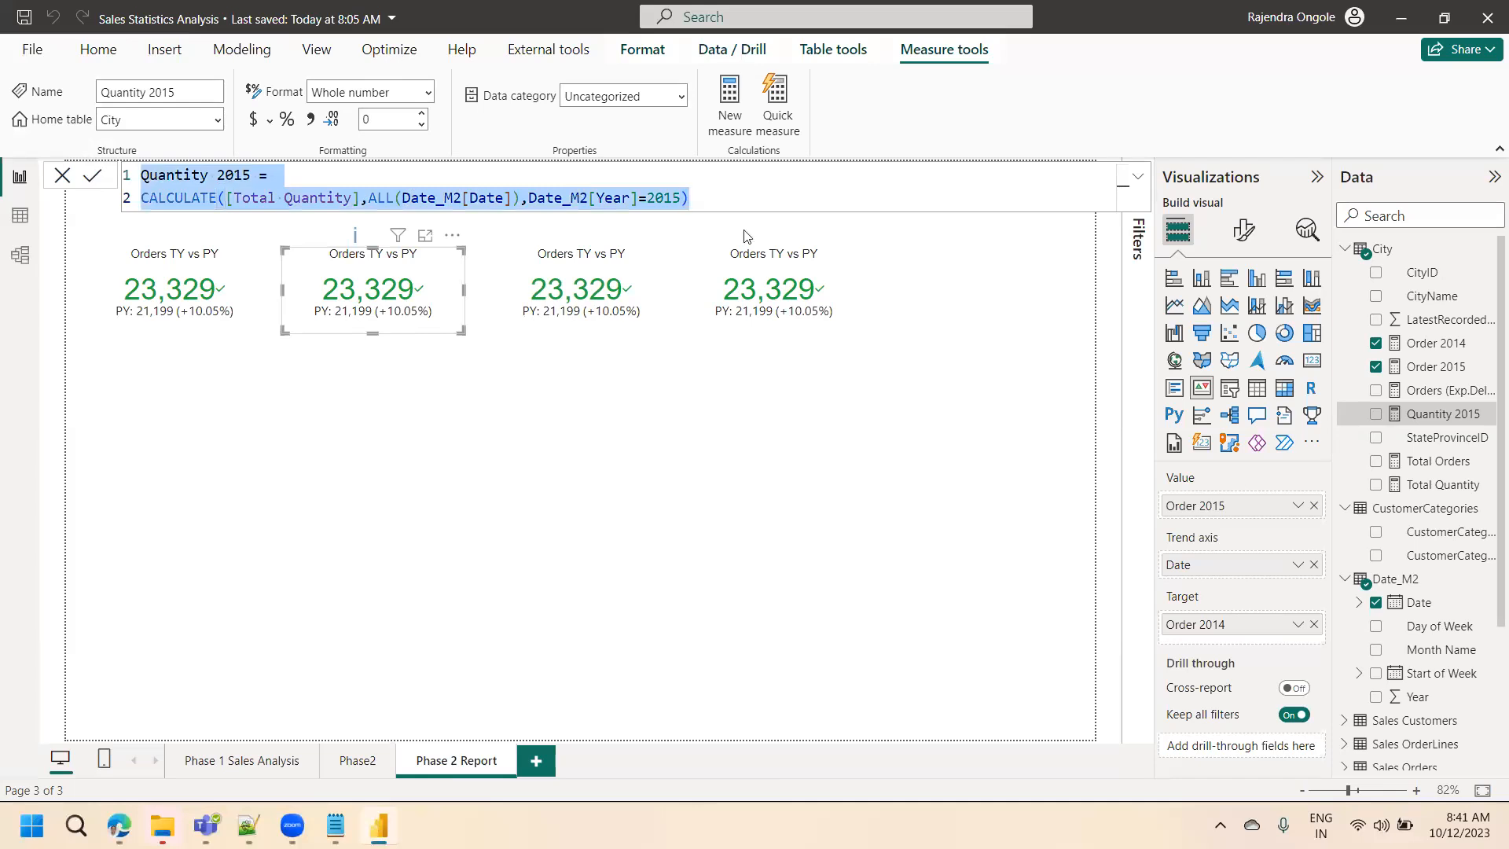
{"action": "left_click", "coordinate": [728, 118]}
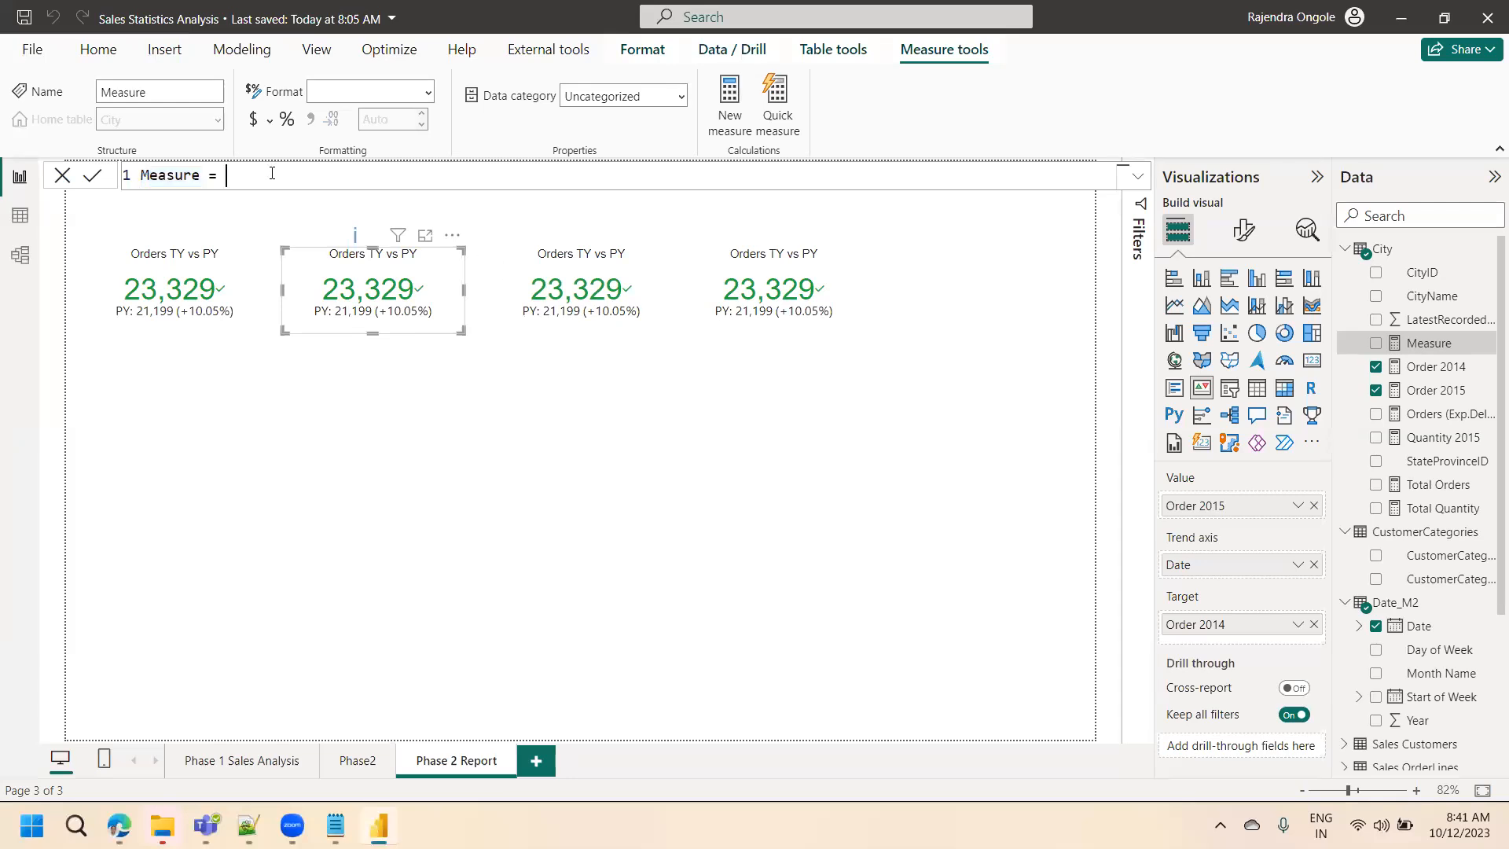
{"action": "key", "text": "ctrl+v"}
{"action": "left_click", "coordinate": [248, 176]}
{"action": "key", "text": "BackSpace"}
{"action": "type", "text": "4"}
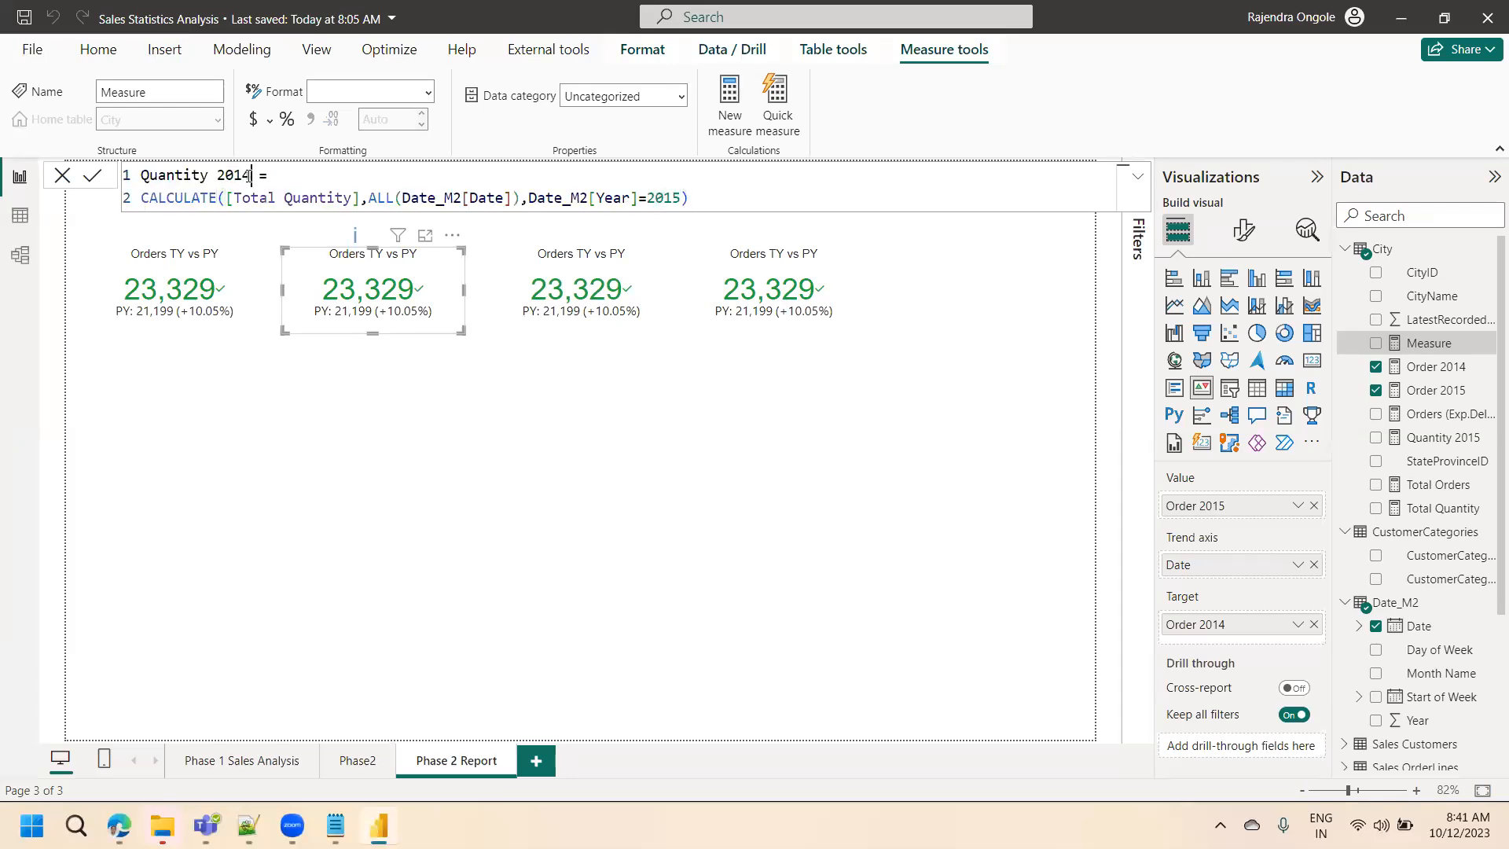
{"action": "left_click", "coordinate": [681, 199]}
{"action": "key", "text": "BackSpace"}
{"action": "type", "text": "4"}
{"action": "left_click", "coordinate": [93, 176]}
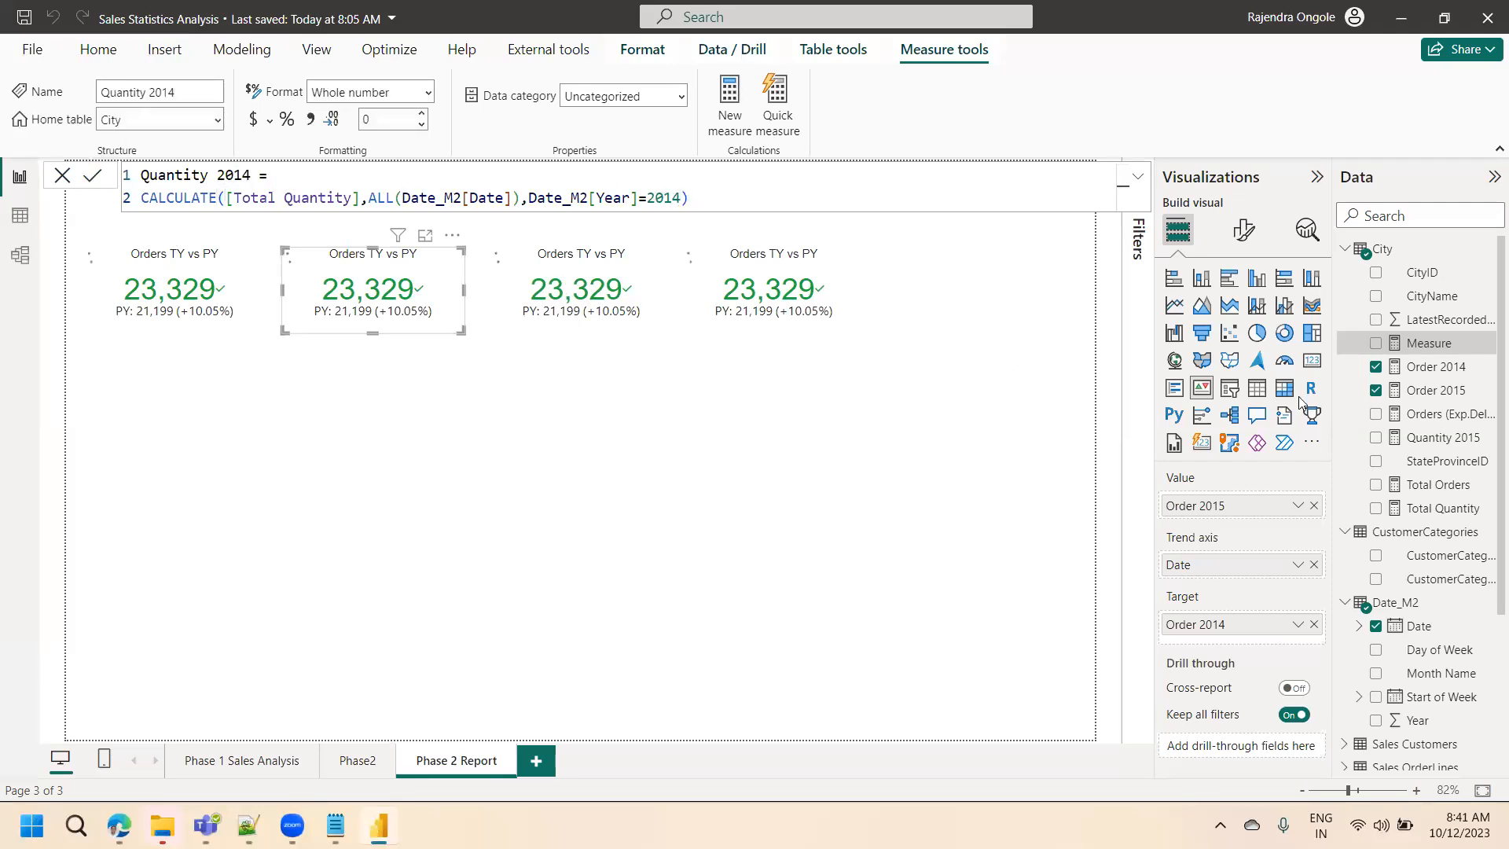
- Use Quantity 2015 as the second KPI's value and Quantity 2014 as its target in place of the order measures
{"action": "left_click", "coordinate": [1315, 507]}
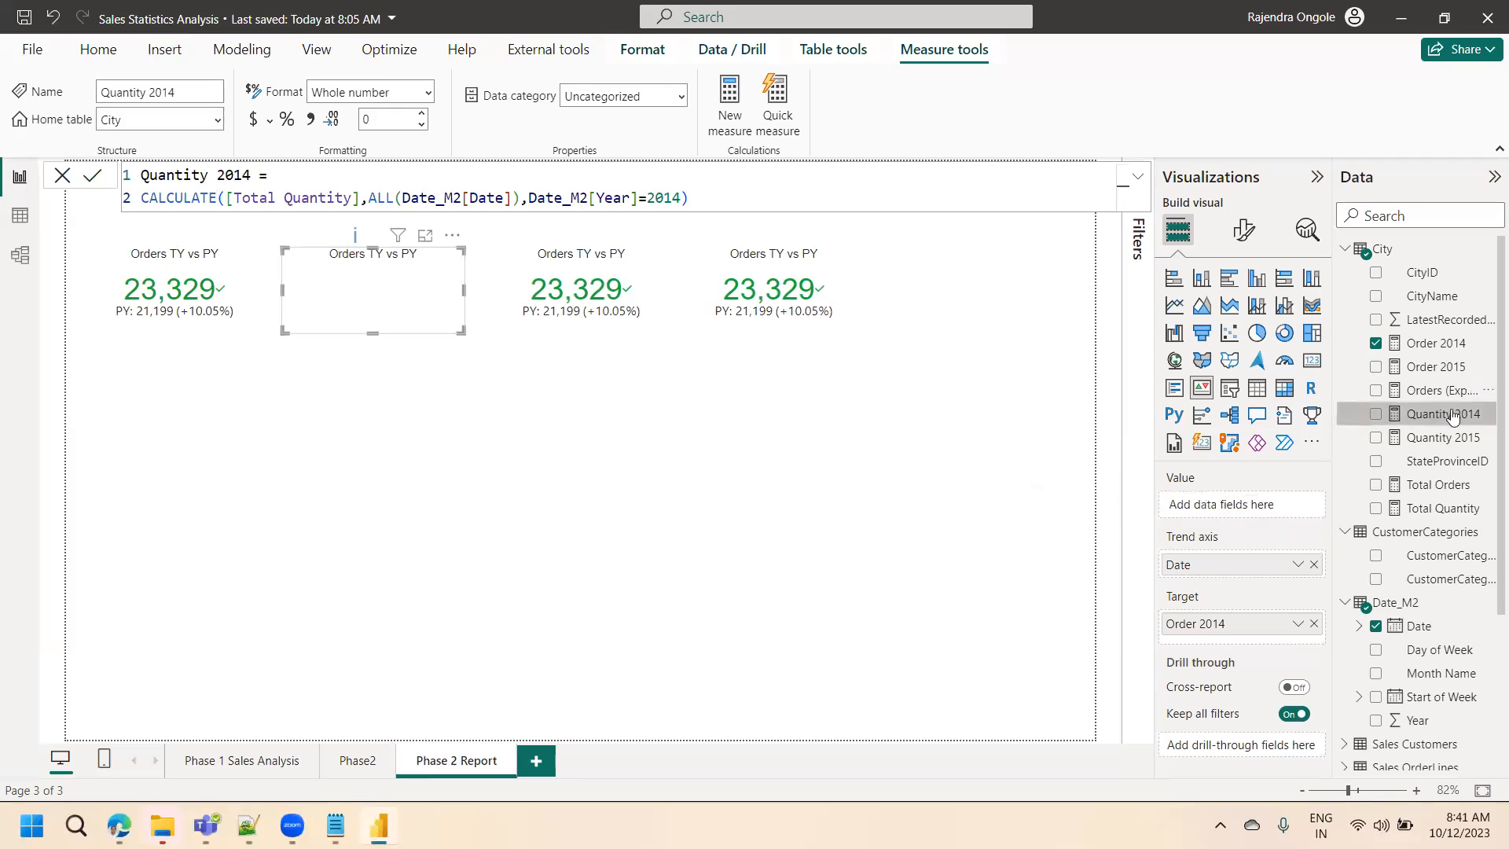
{"action": "left_click", "coordinate": [1375, 438]}
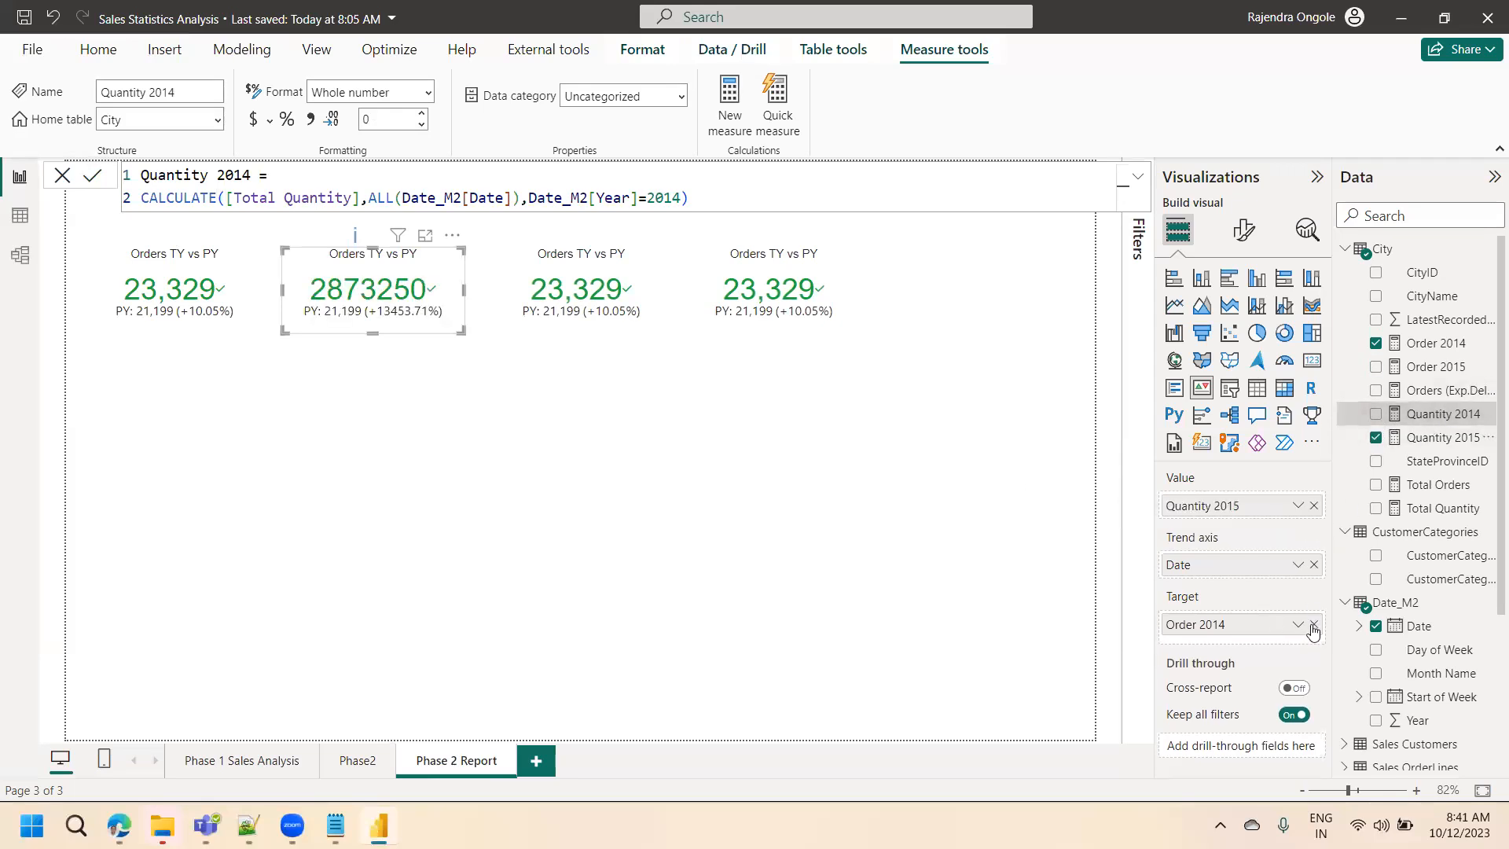
{"action": "left_click", "coordinate": [1313, 623]}
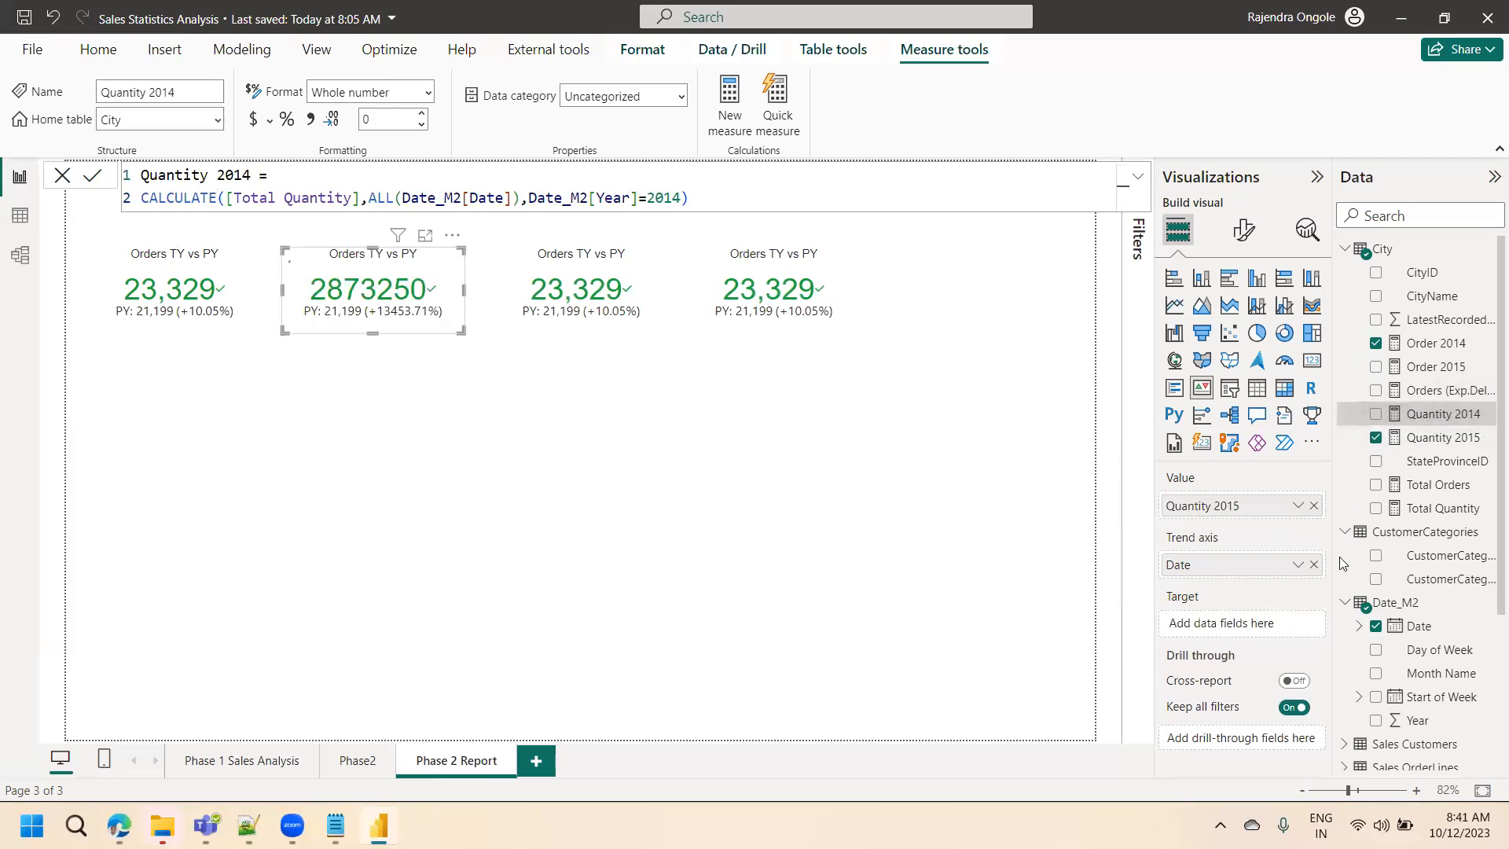
{"action": "left_click", "coordinate": [1375, 414]}
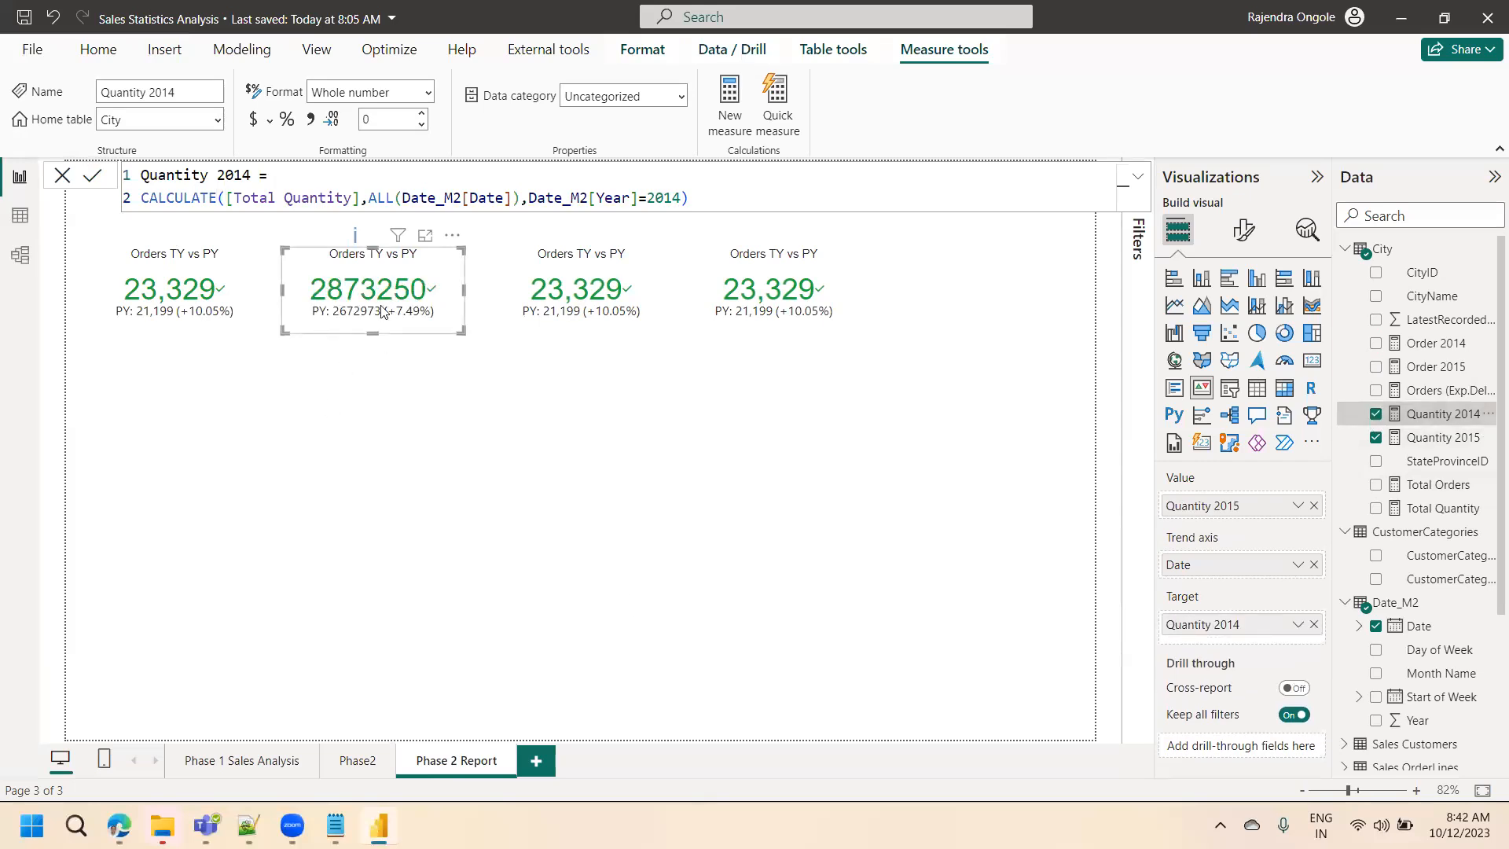
- Change the second KPI's title to "Quantity TY vs PY"
{"action": "left_click", "coordinate": [1244, 229]}
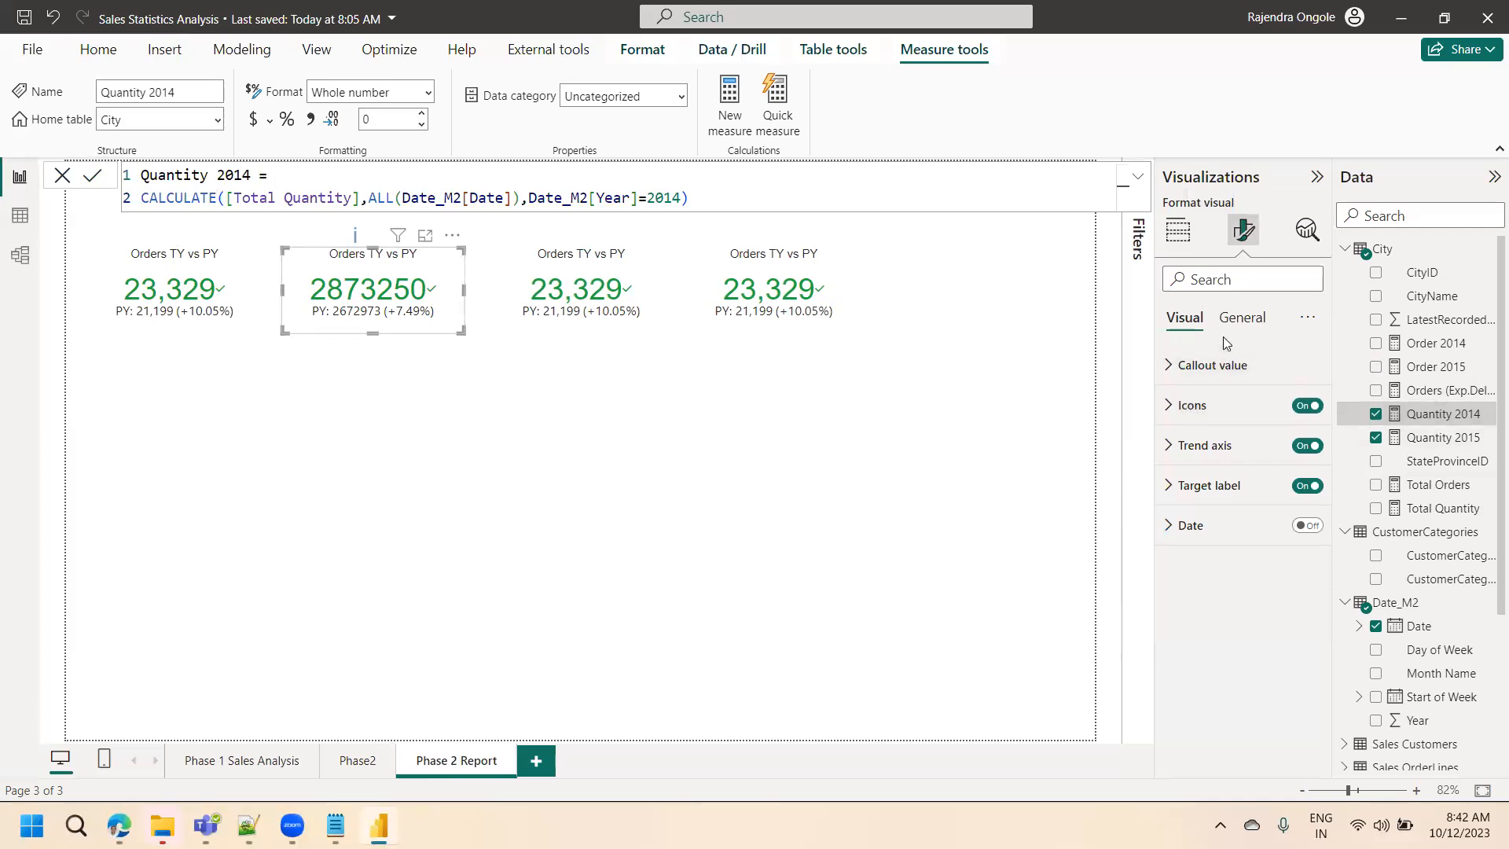
{"action": "left_click", "coordinate": [1239, 318]}
{"action": "left_click", "coordinate": [1188, 404]}
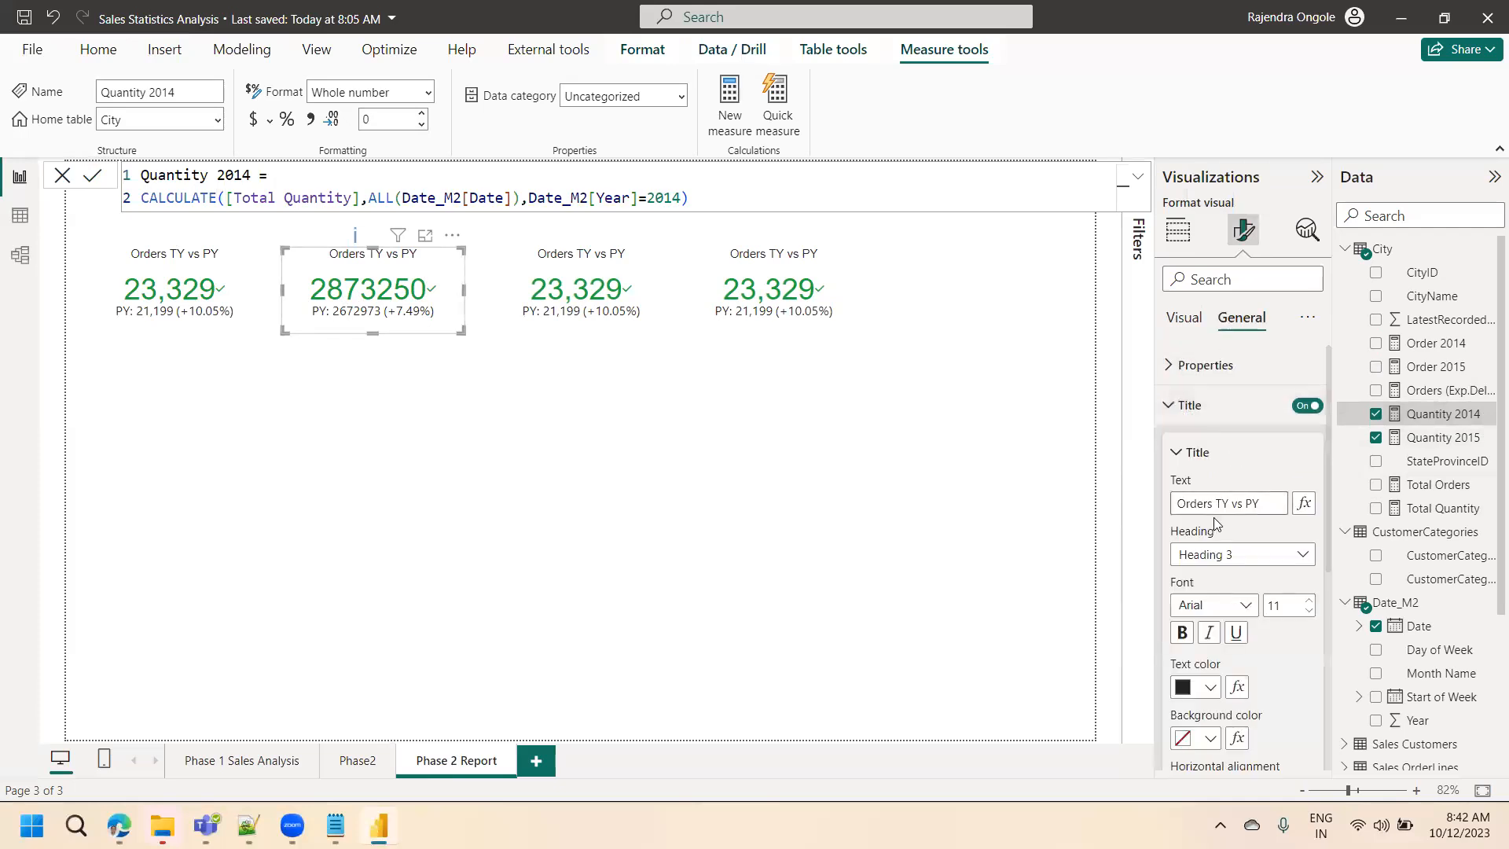
{"action": "left_click_drag", "start_coordinate": [1212, 503], "coordinate": [1108, 512]}
{"action": "type", "text": "Quantity"}
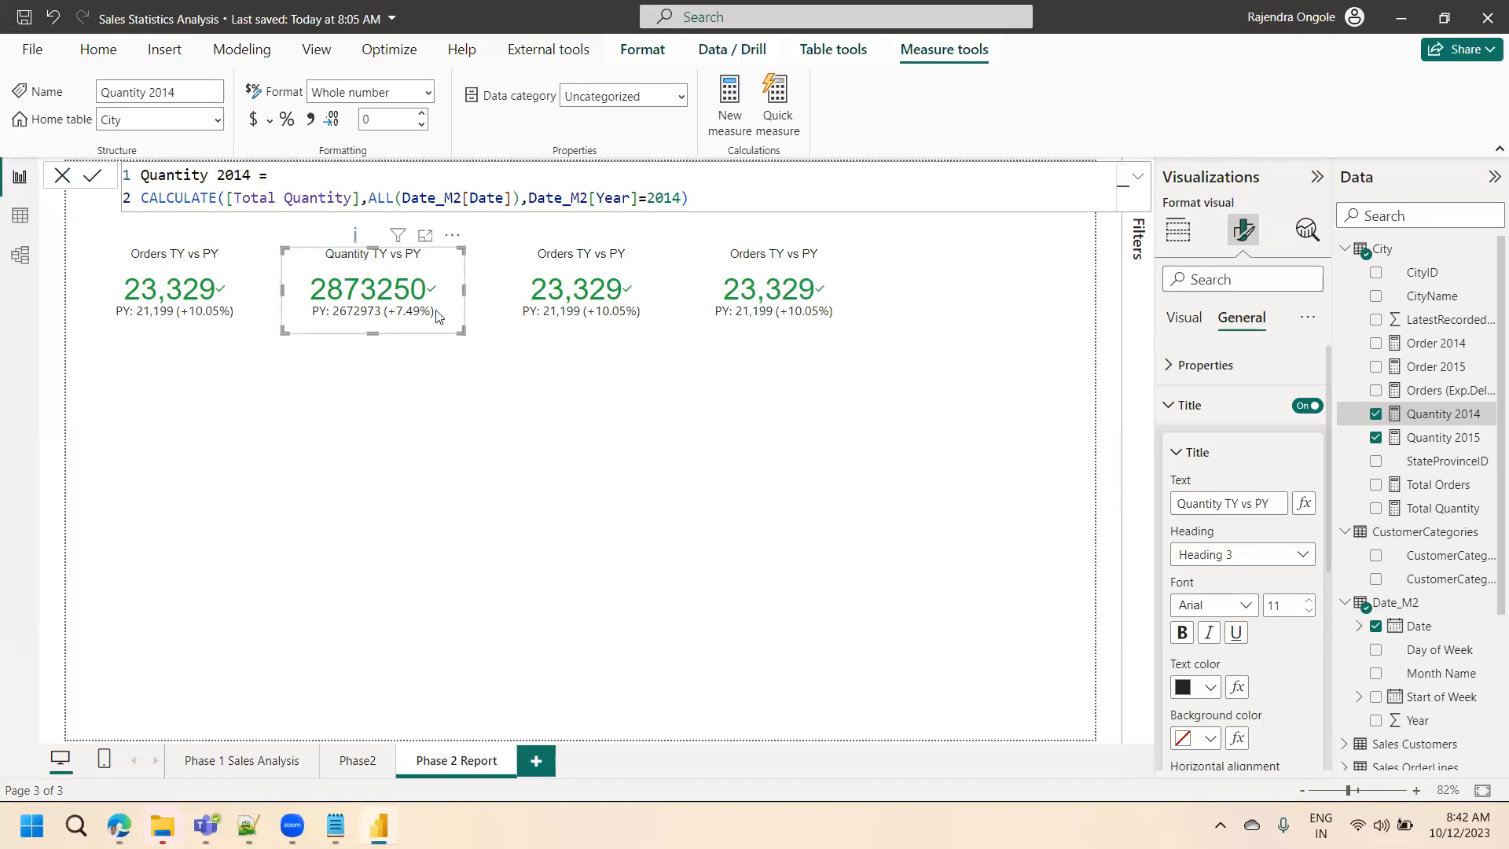
- Start a new measure named Total Sales 2015 with a CALCULATE function on its second line
{"action": "left_click", "coordinate": [568, 313]}
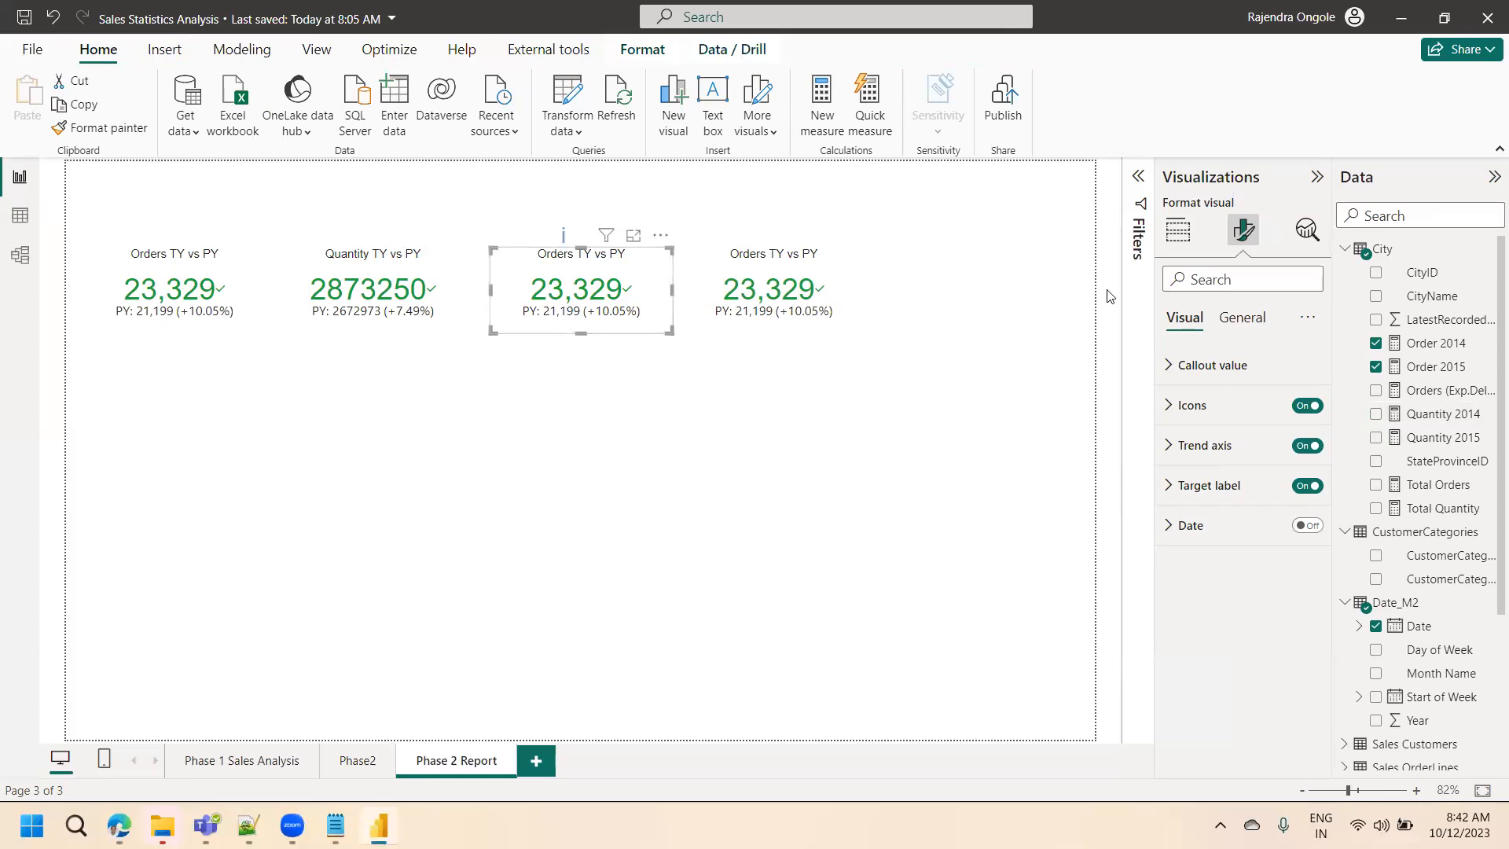
{"action": "left_click", "coordinate": [821, 121]}
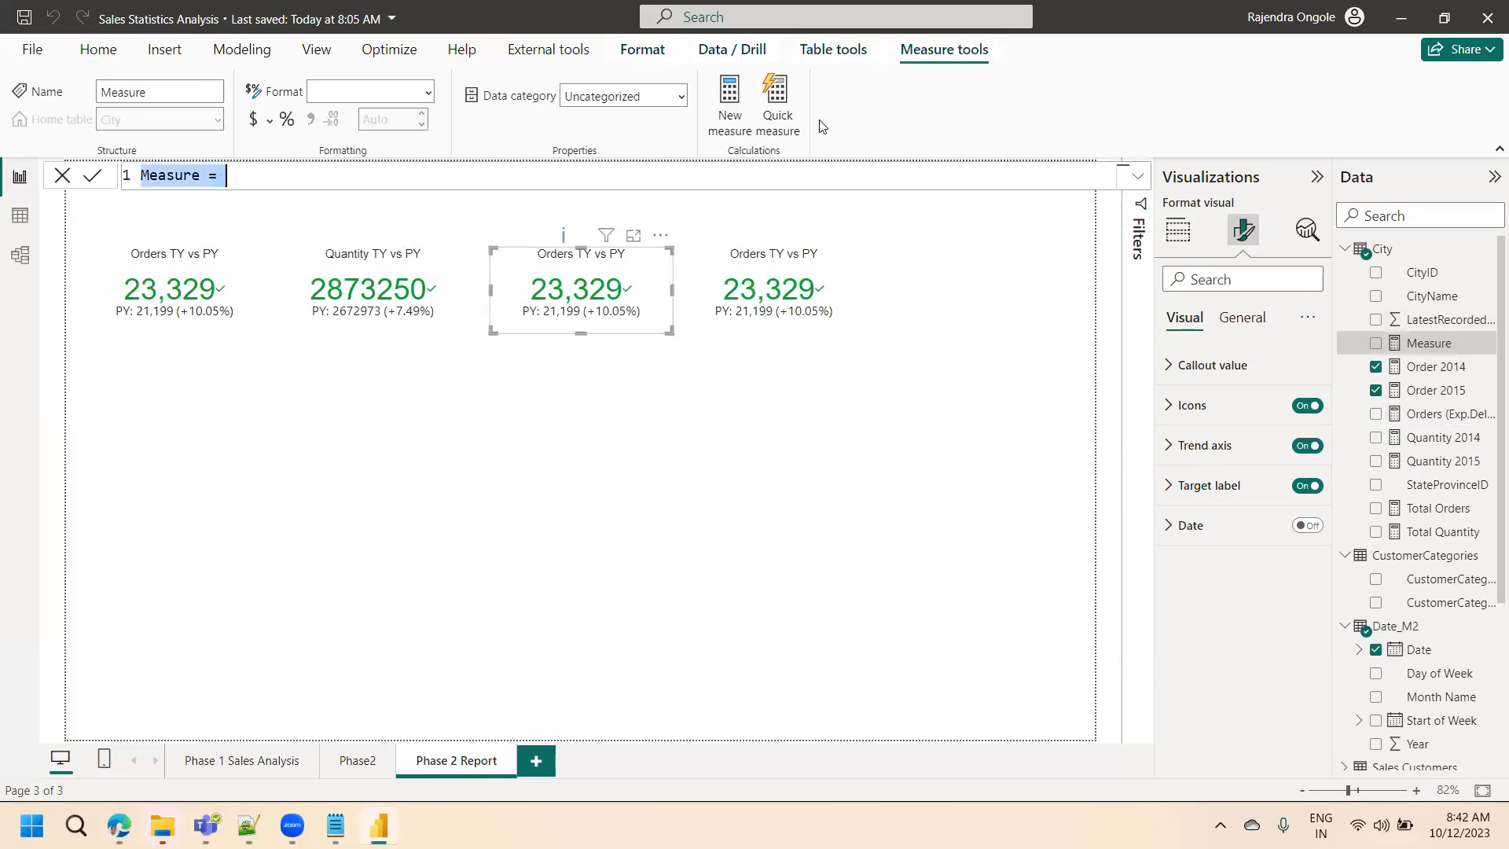
{"action": "type", "text": "Total Sales 2015 ="}
{"action": "key", "text": "shift+Return"}
{"action": "type", "text": "CA"}
{"action": "key", "text": "Tab"}
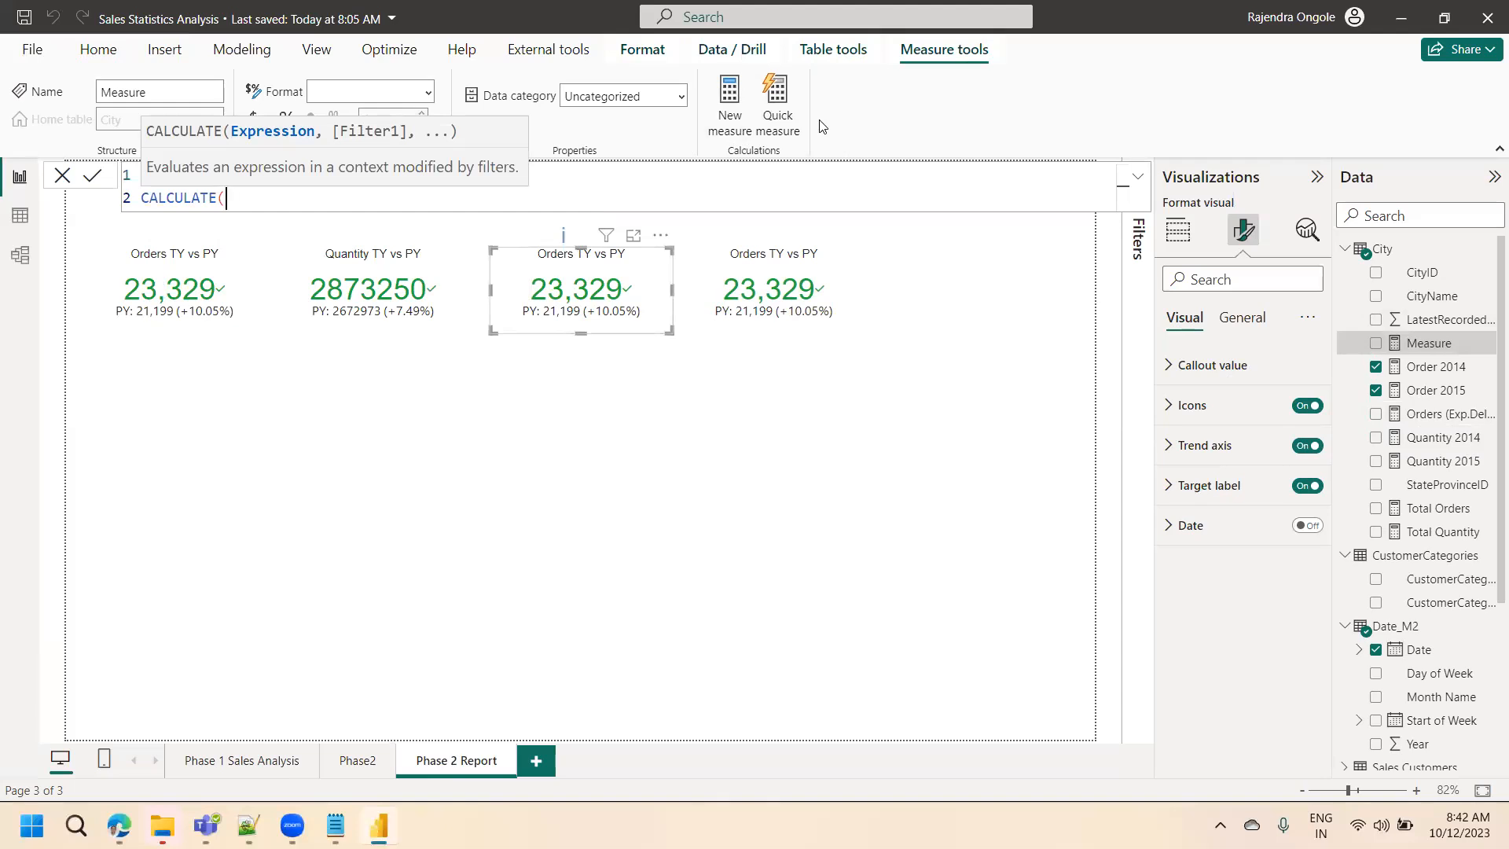
- Enter SUMX('Sales OrderLines','Sales OrderLines'[Quantity]* 'Sales OrderLines'[UnitPrice]) as the expression inside CALCULATE
{"action": "type", "text": "SUMX("}
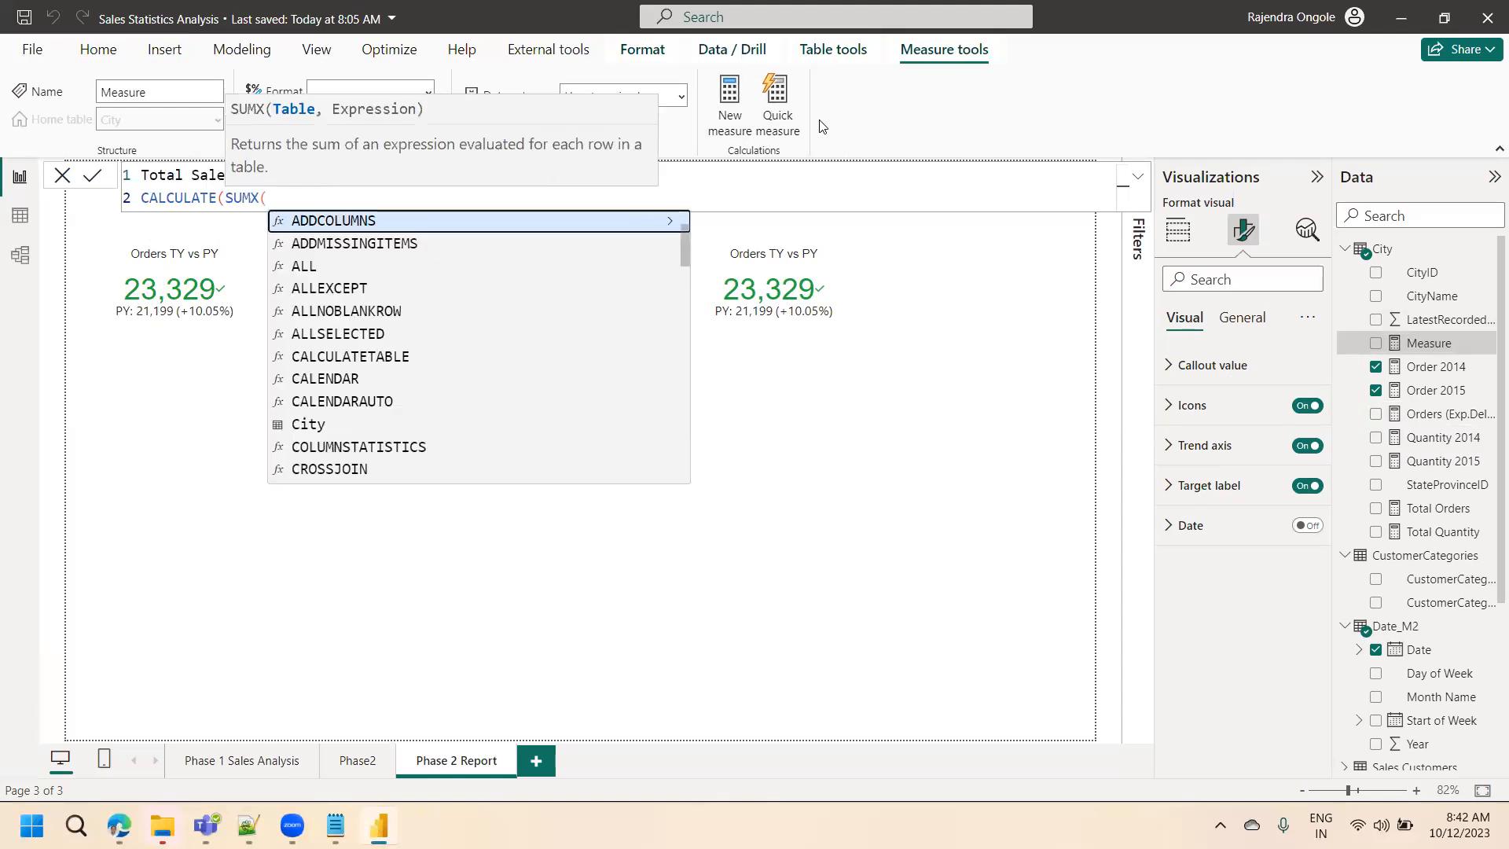
{"action": "type", "text": "SALES"}
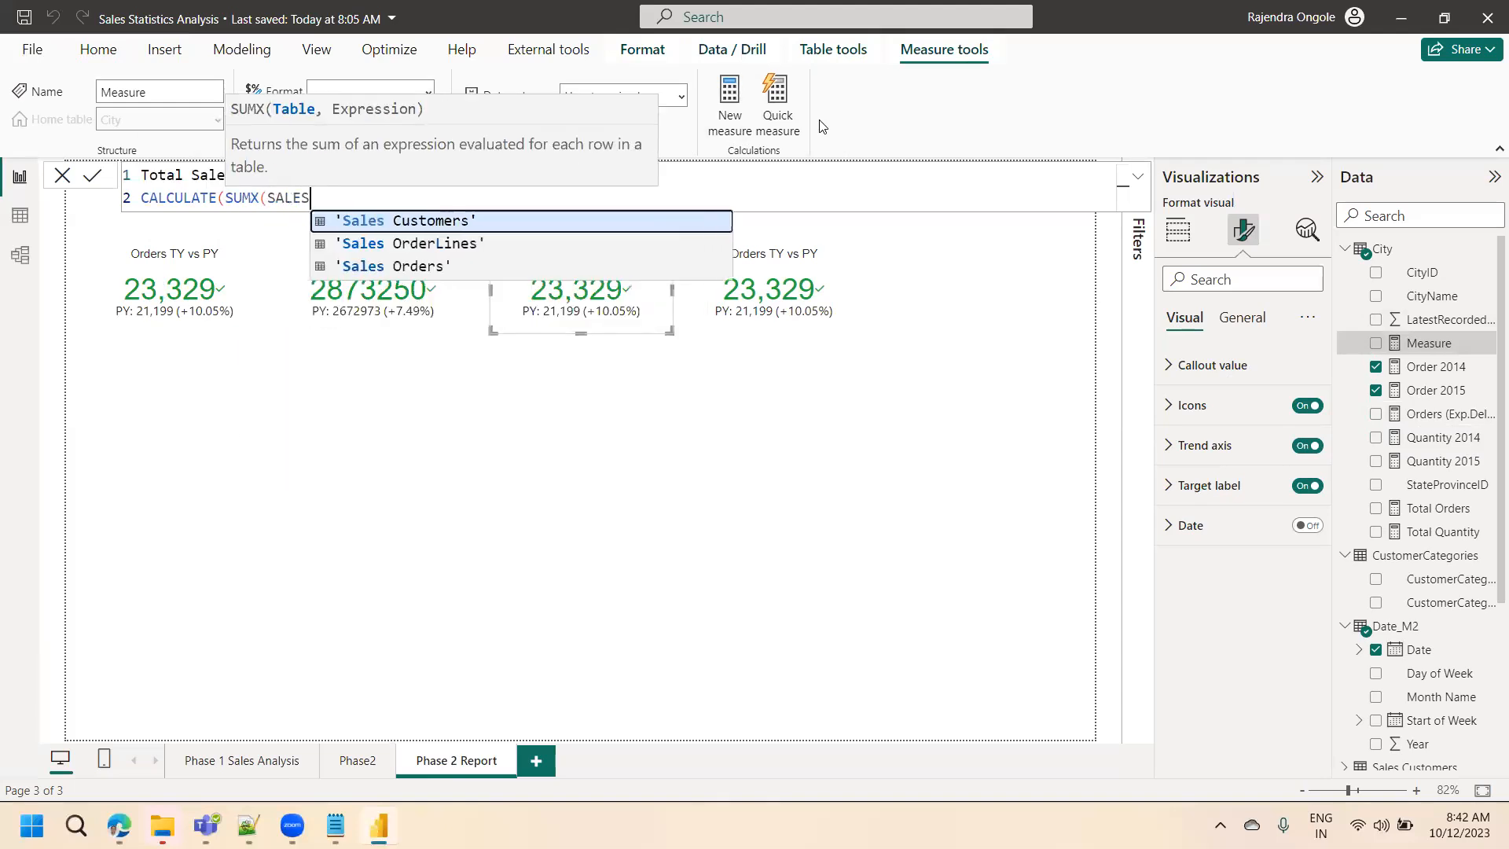
{"action": "key", "text": "Down"}
{"action": "key", "text": "Tab"}
{"action": "type", "text": ","}
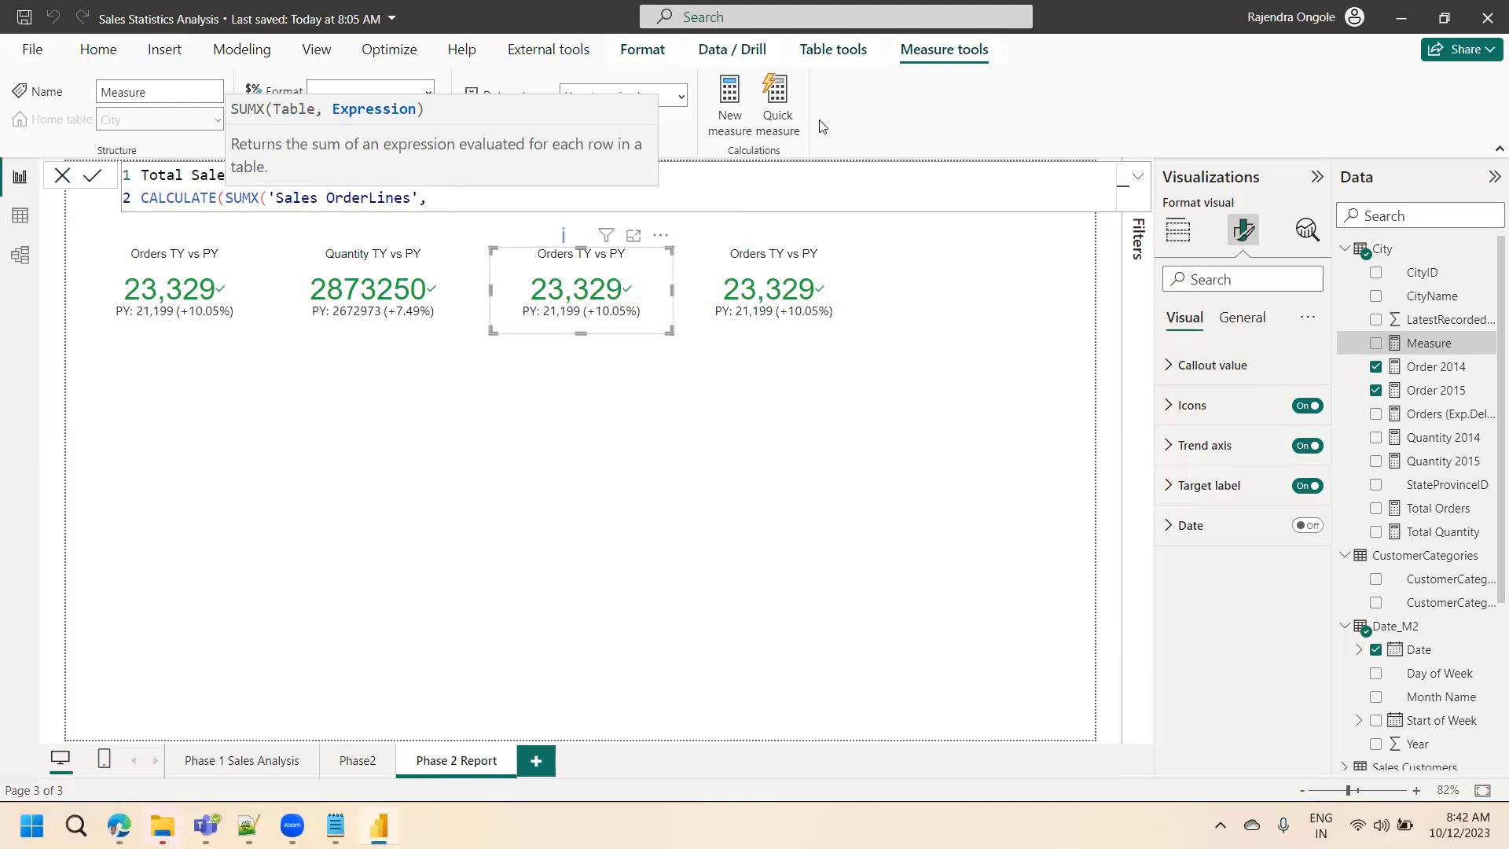
{"action": "type", "text": "QUA"}
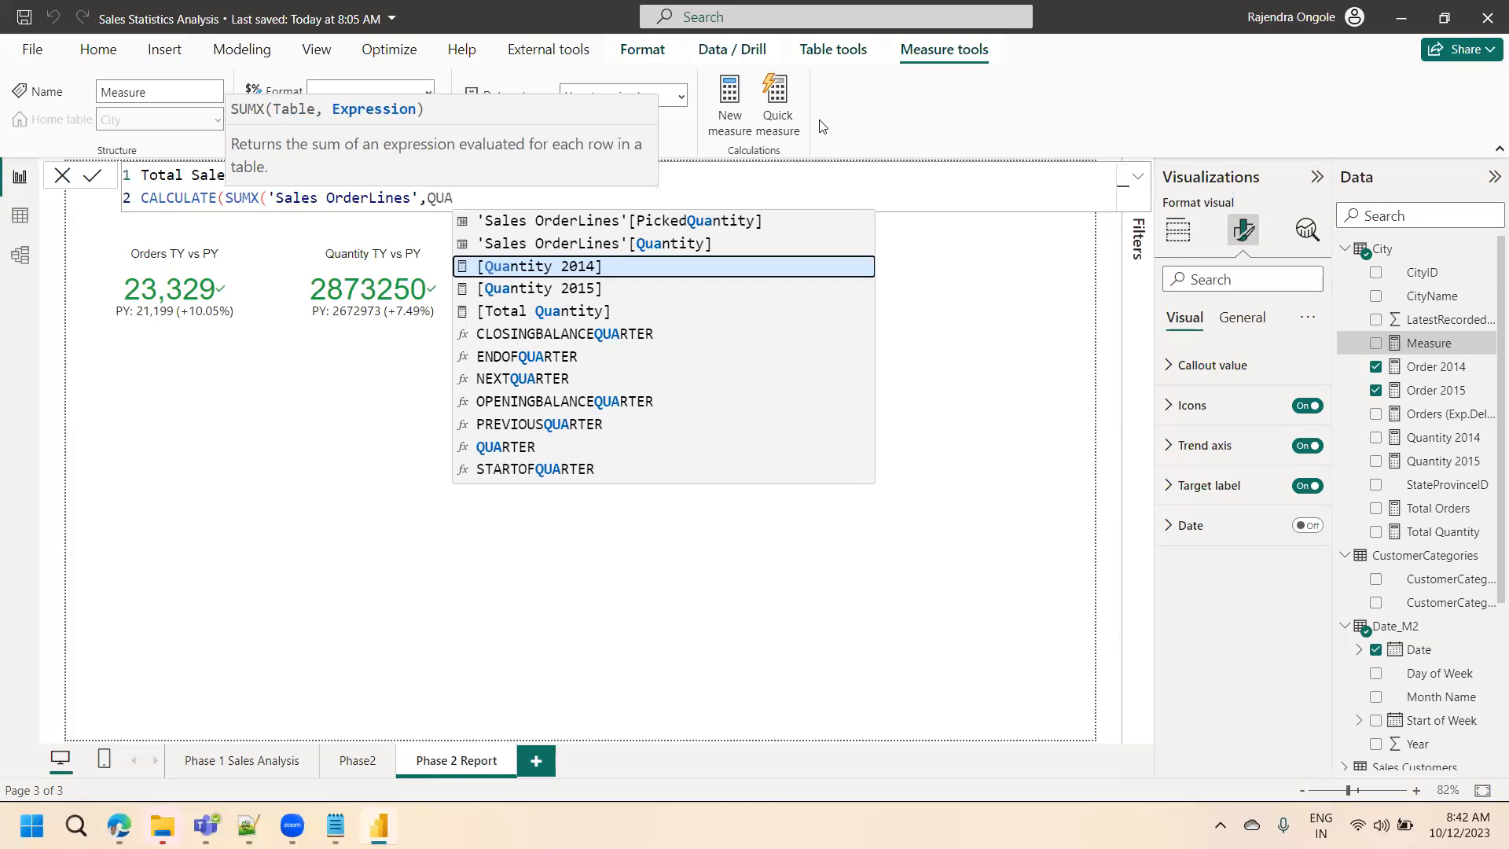
{"action": "key", "text": "Up"}
{"action": "key", "text": "Tab"}
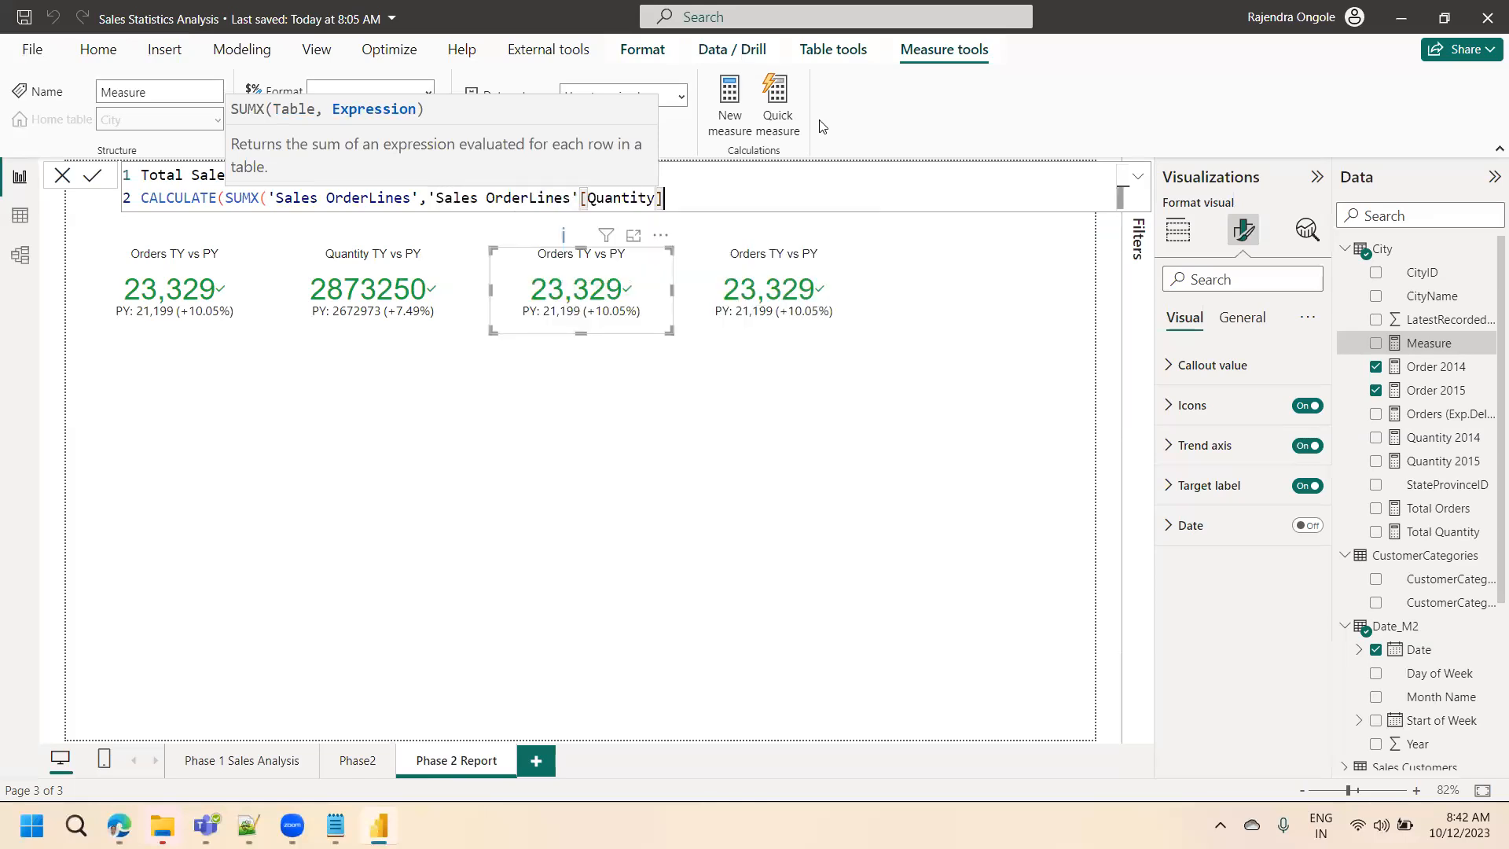
{"action": "type", "text": "* un"}
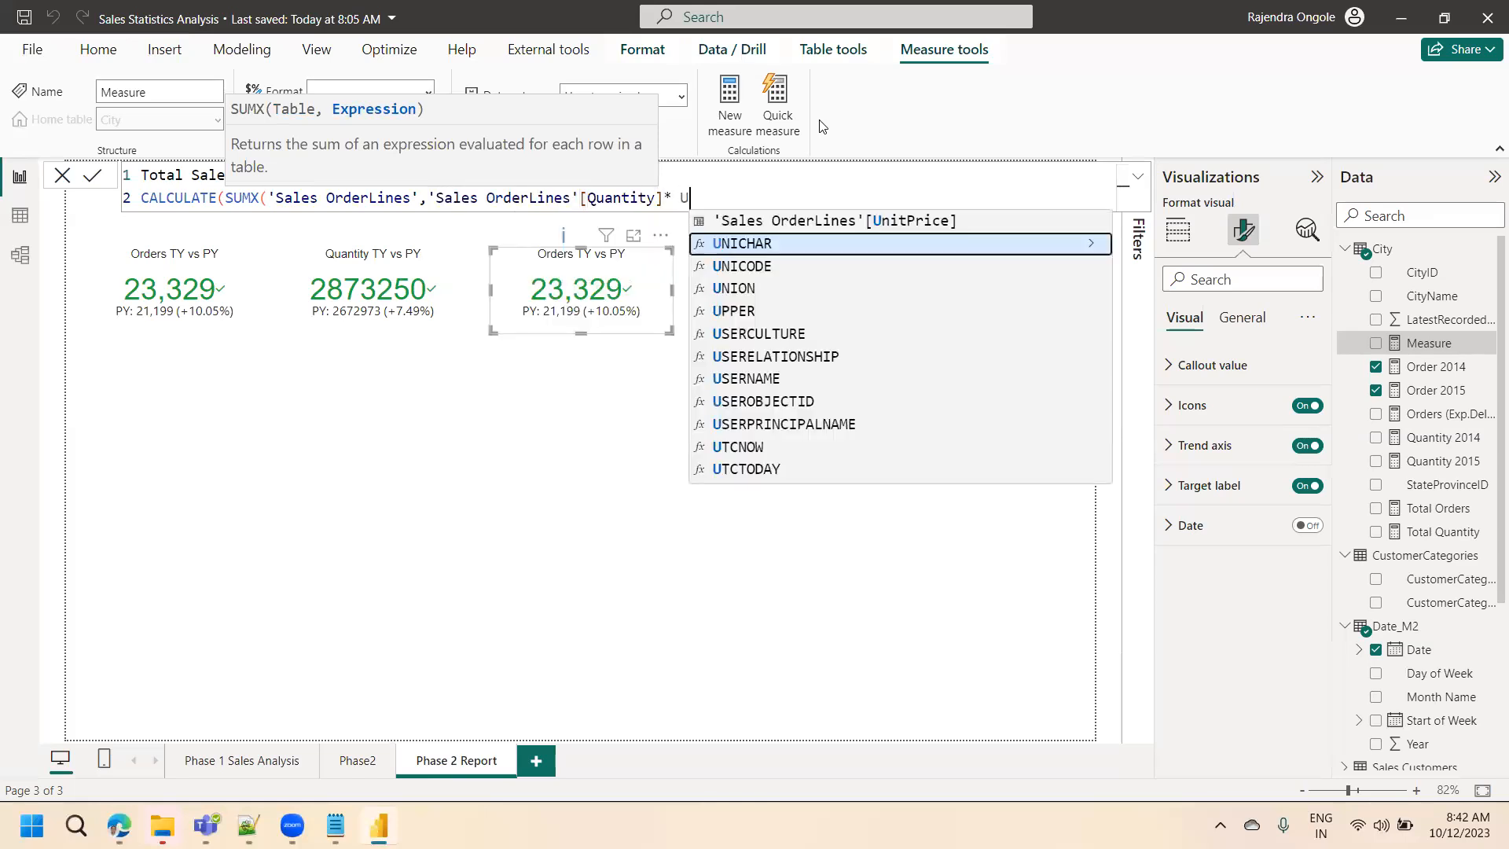
{"action": "key", "text": "Tab"}
{"action": "type", "text": ")"}
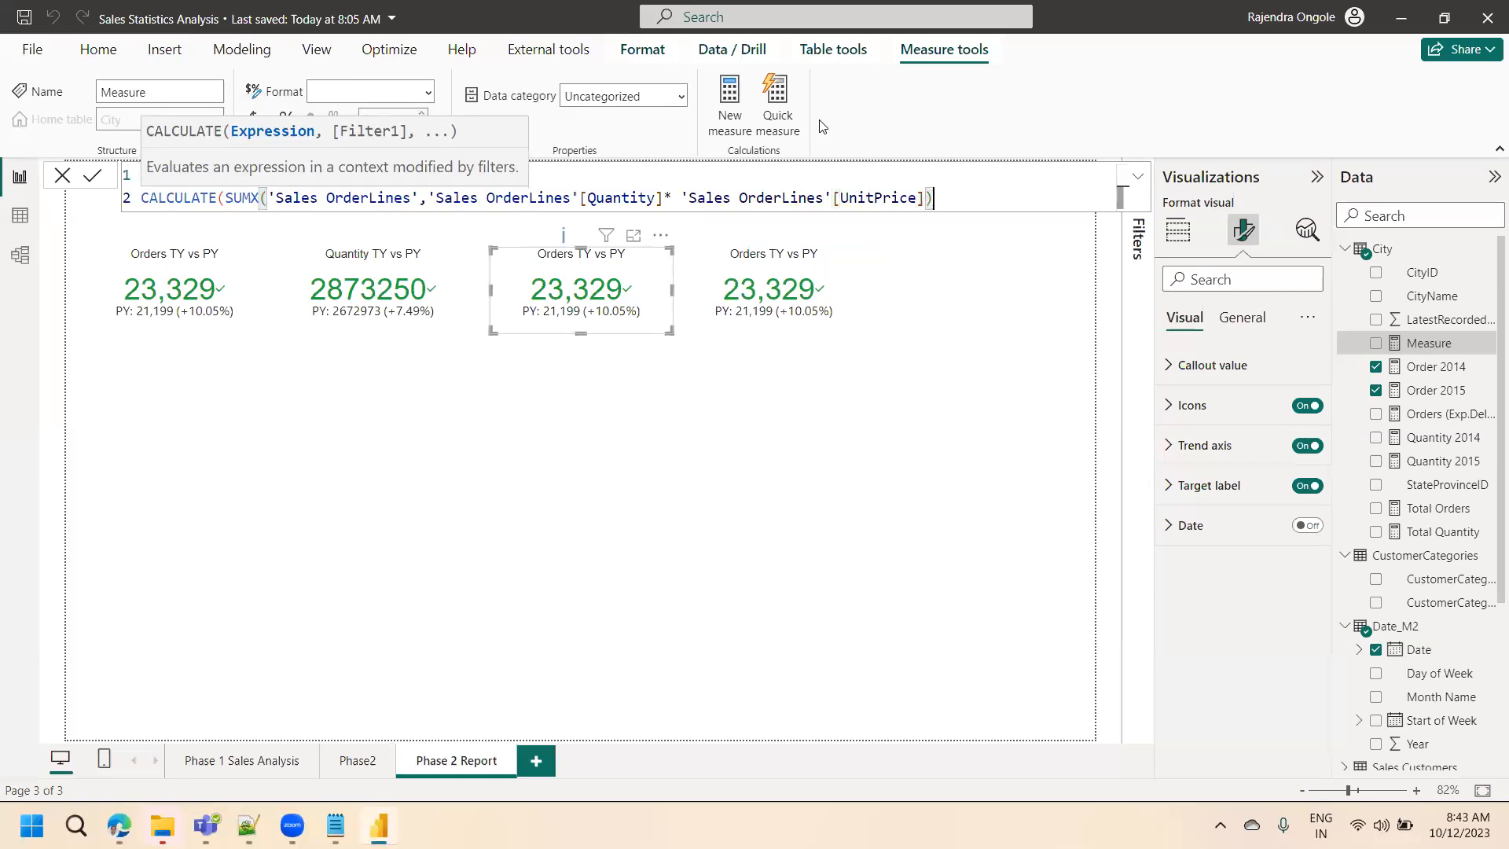
- Add ALL(Date_M2[Date]) as the first filter of the Total Sales 2015 formula
{"action": "type", "text": ",all"}
{"action": "key", "text": "Tab"}
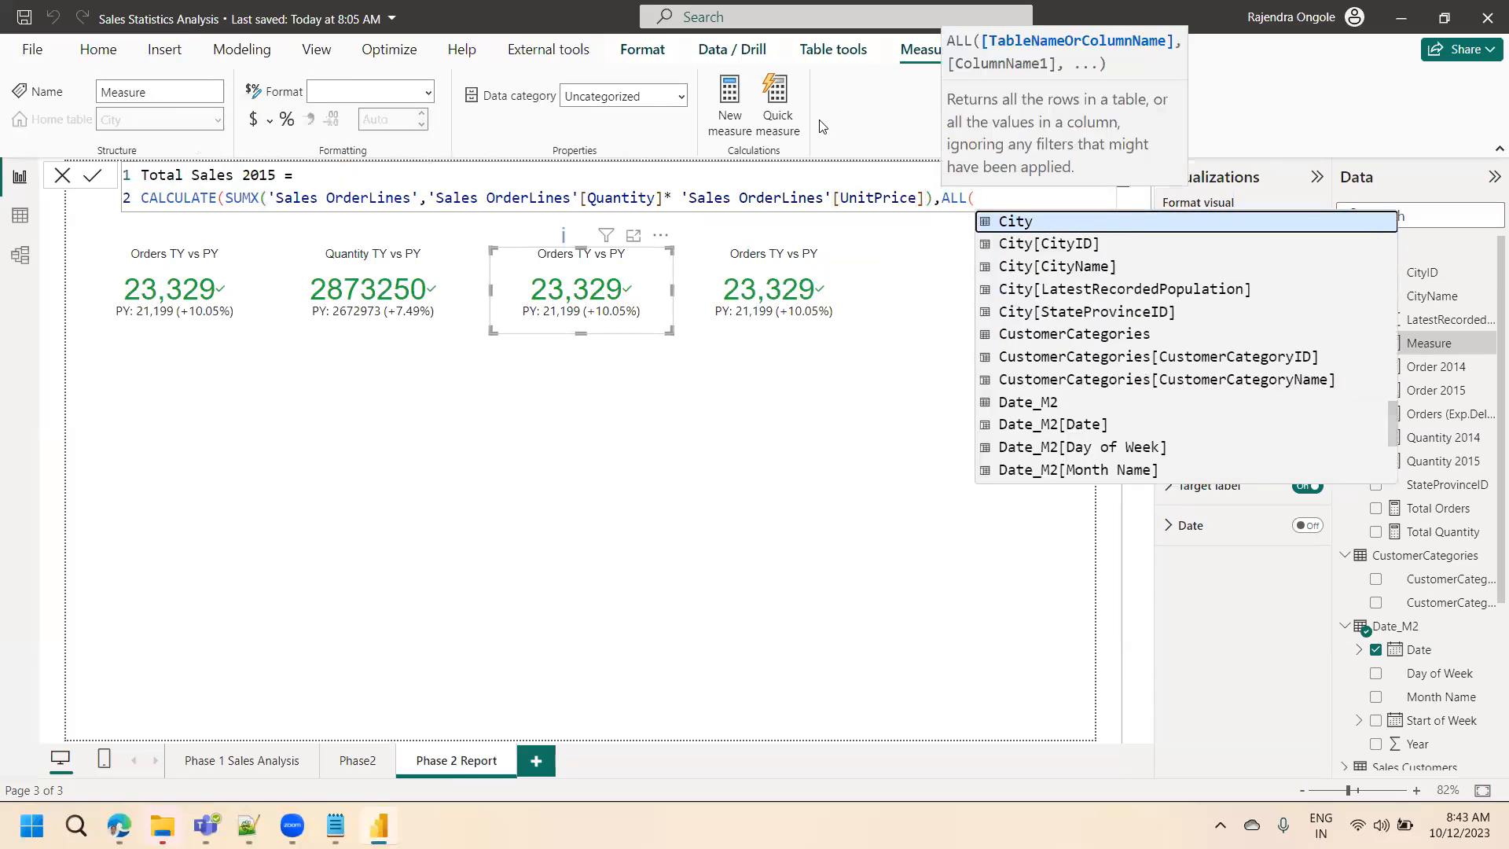
{"action": "type", "text": "DATE"}
{"action": "key", "text": "Down"}
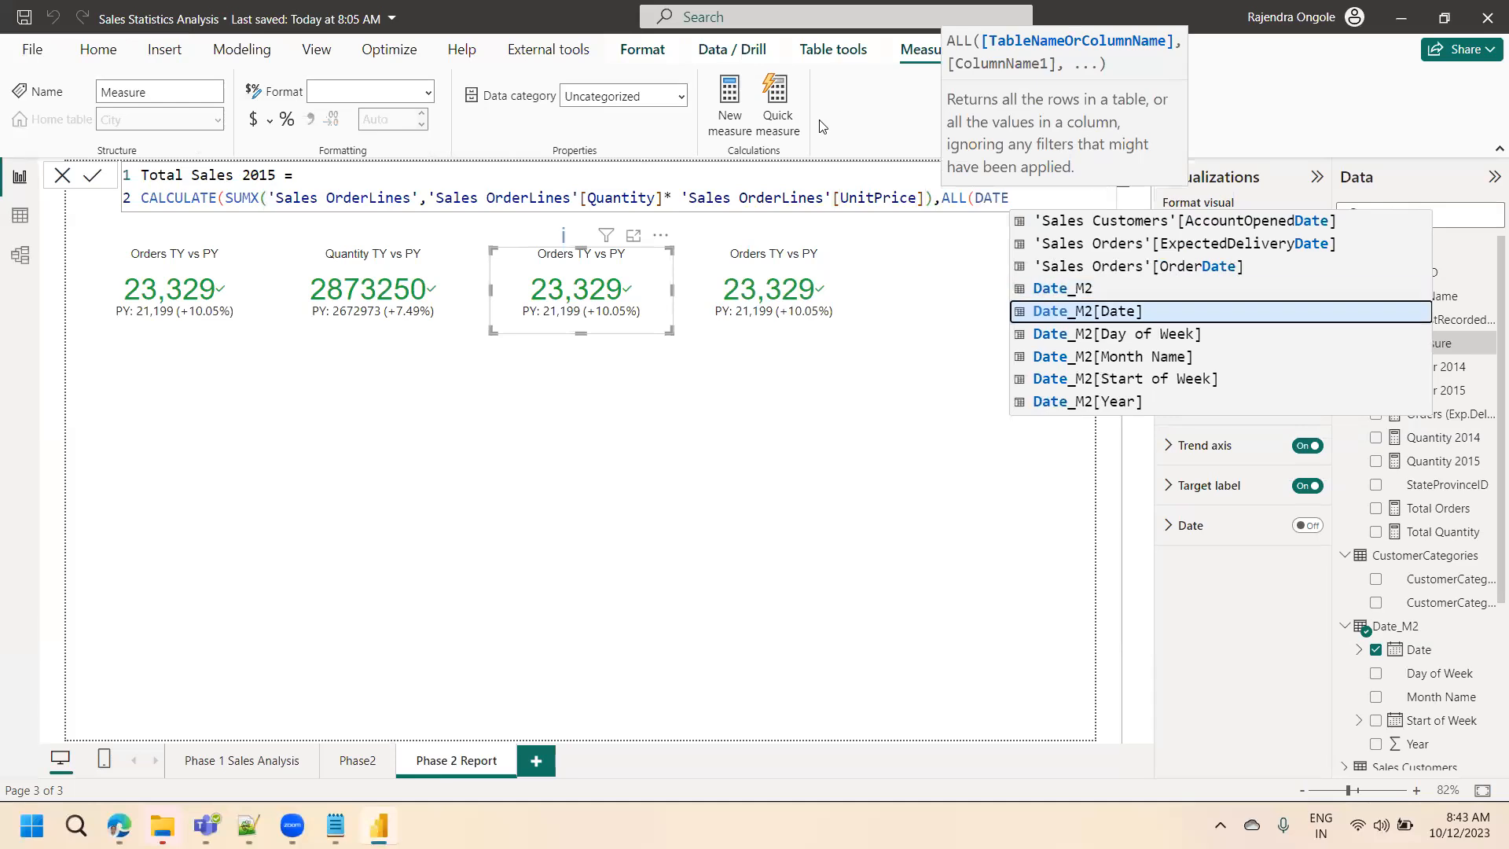
{"action": "key", "text": "Tab"}
{"action": "type", "text": "),"}
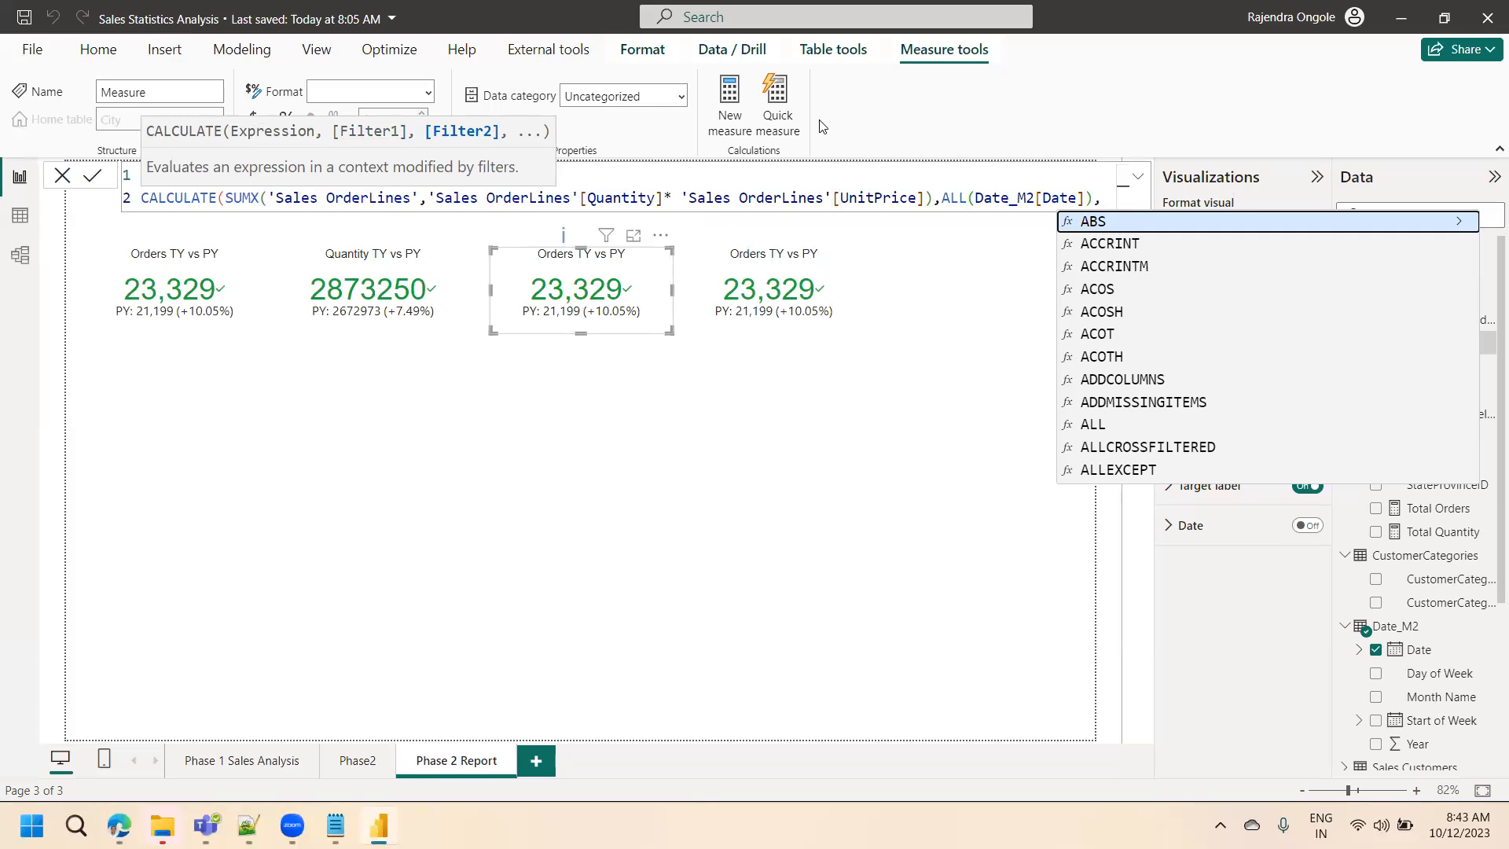
- Add the filter Date_M2[Year]=2015 to the Total Sales 2015 formula, close it and commit the measure
{"action": "type", "text": "DATE"}
{"action": "key", "text": "Down"}
{"action": "key", "text": "Down"}
{"action": "key", "text": "Down"}
{"action": "key", "text": "Down"}
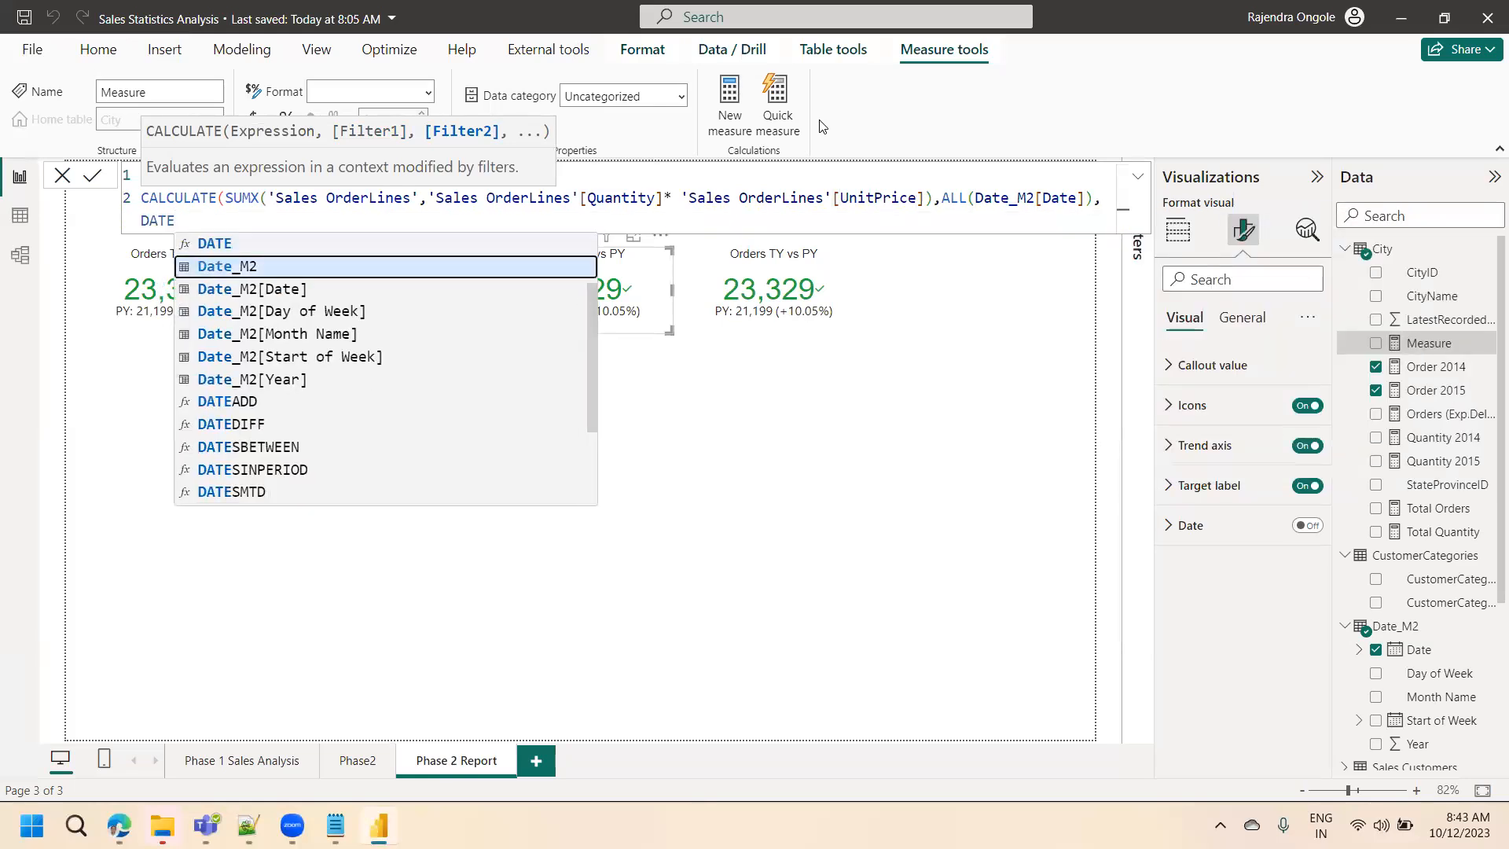
{"action": "key", "text": "Down"}
{"action": "key", "text": "Down"}
{"action": "key", "text": "Tab"}
{"action": "type", "text": "="}
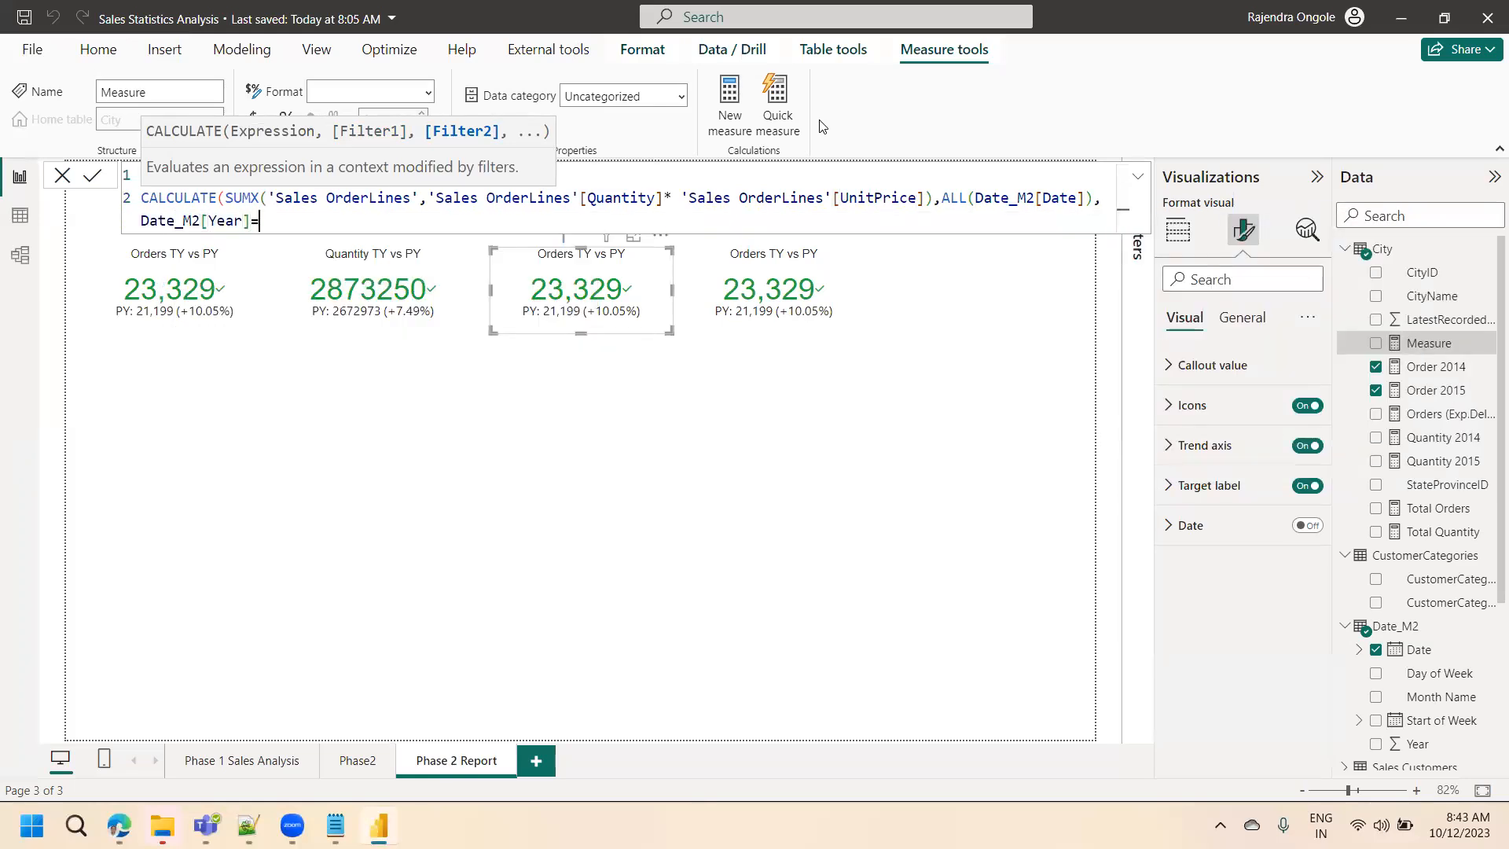
{"action": "type", "text": "2015)"}
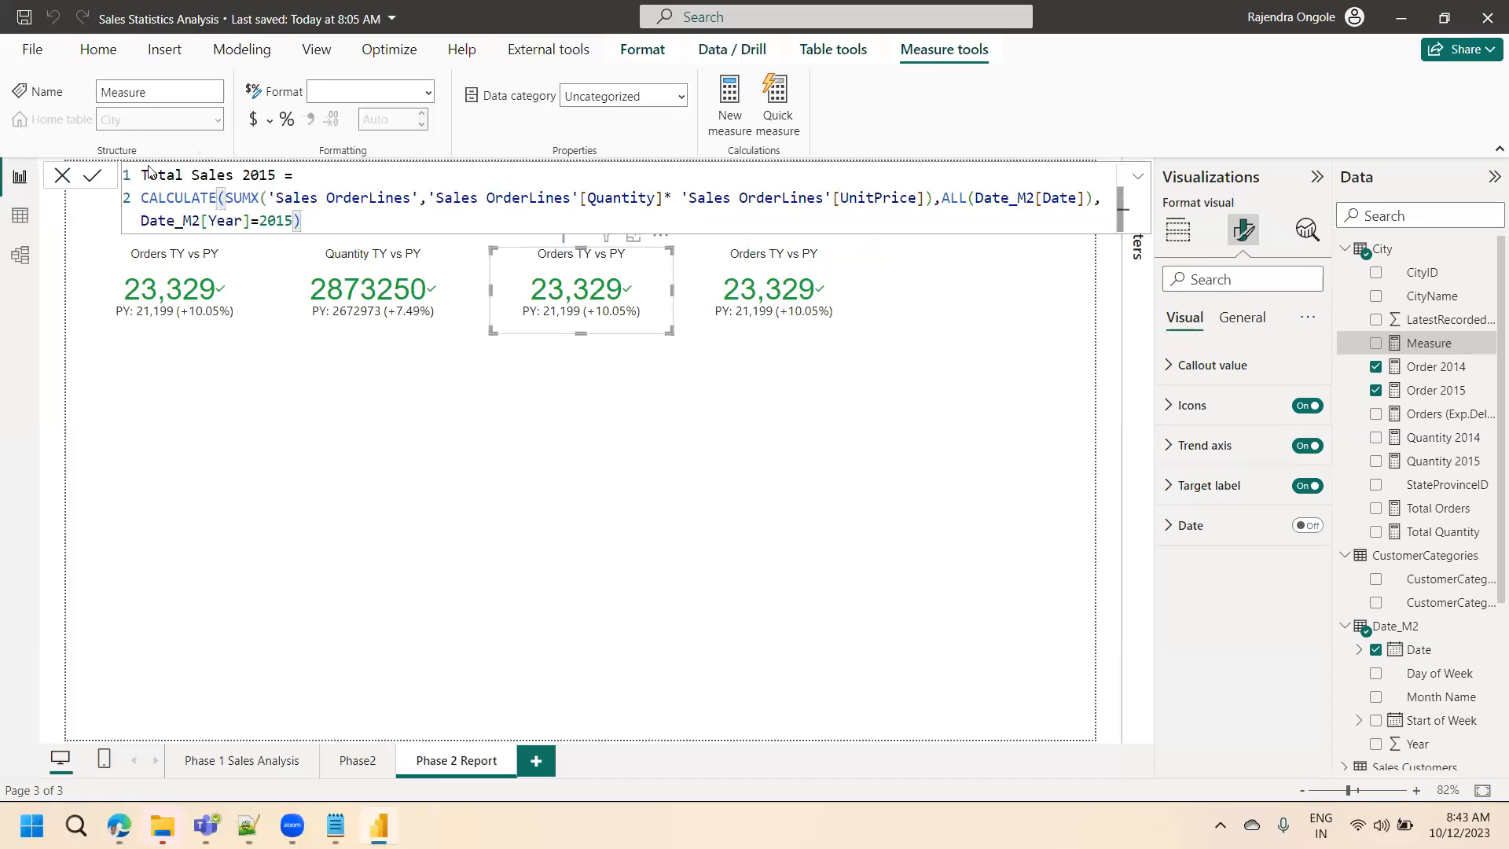
{"action": "left_click", "coordinate": [87, 177]}
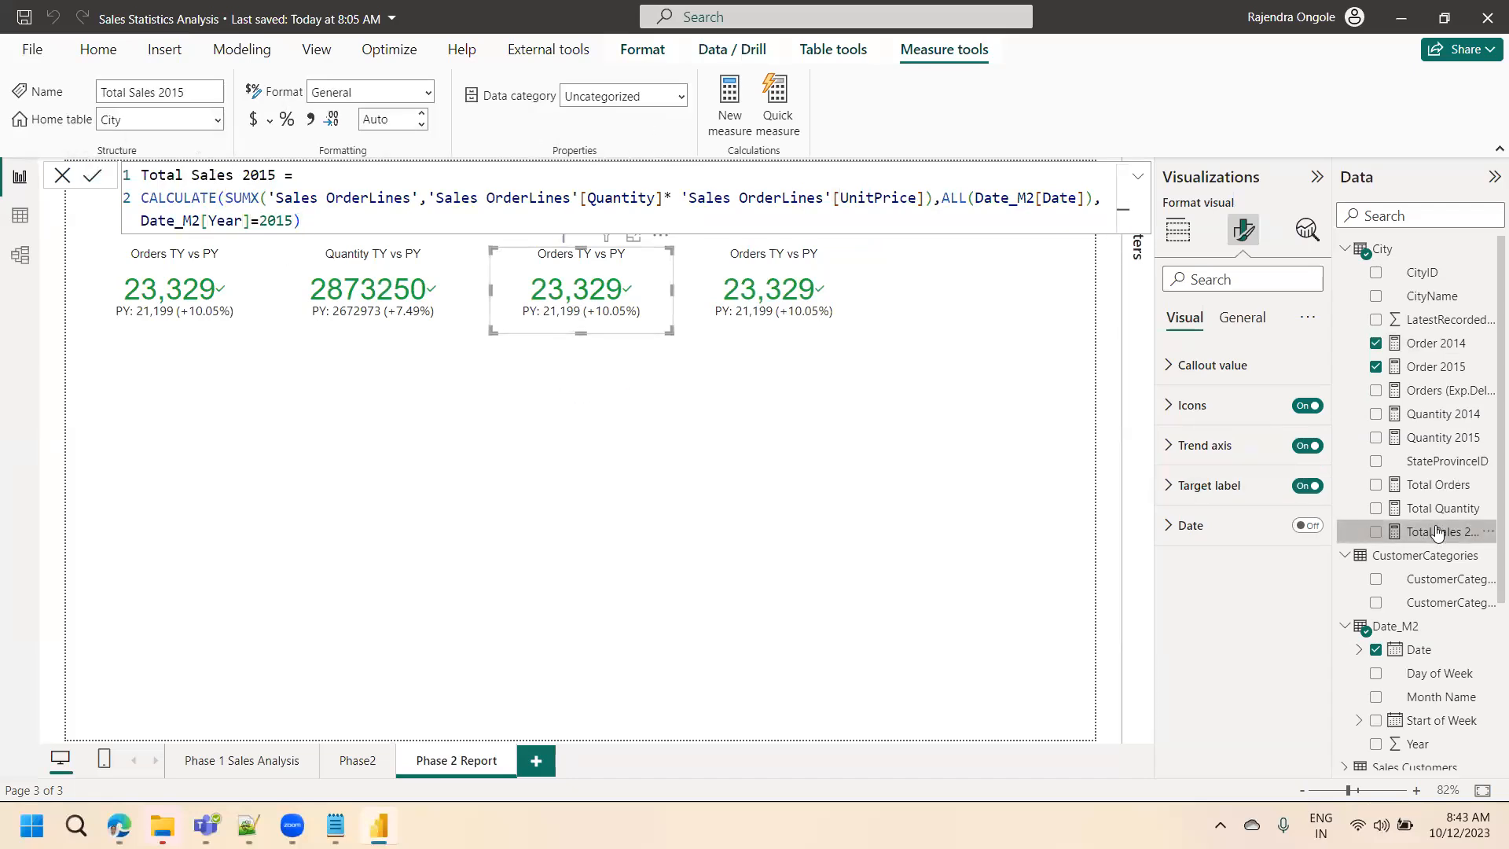
- Create a Total Sales 2014 measure from a copy of the Total Sales 2015 formula, with its year filter set to 2014
{"action": "left_click", "coordinate": [385, 220]}
{"action": "key", "text": "ctrl+a"}
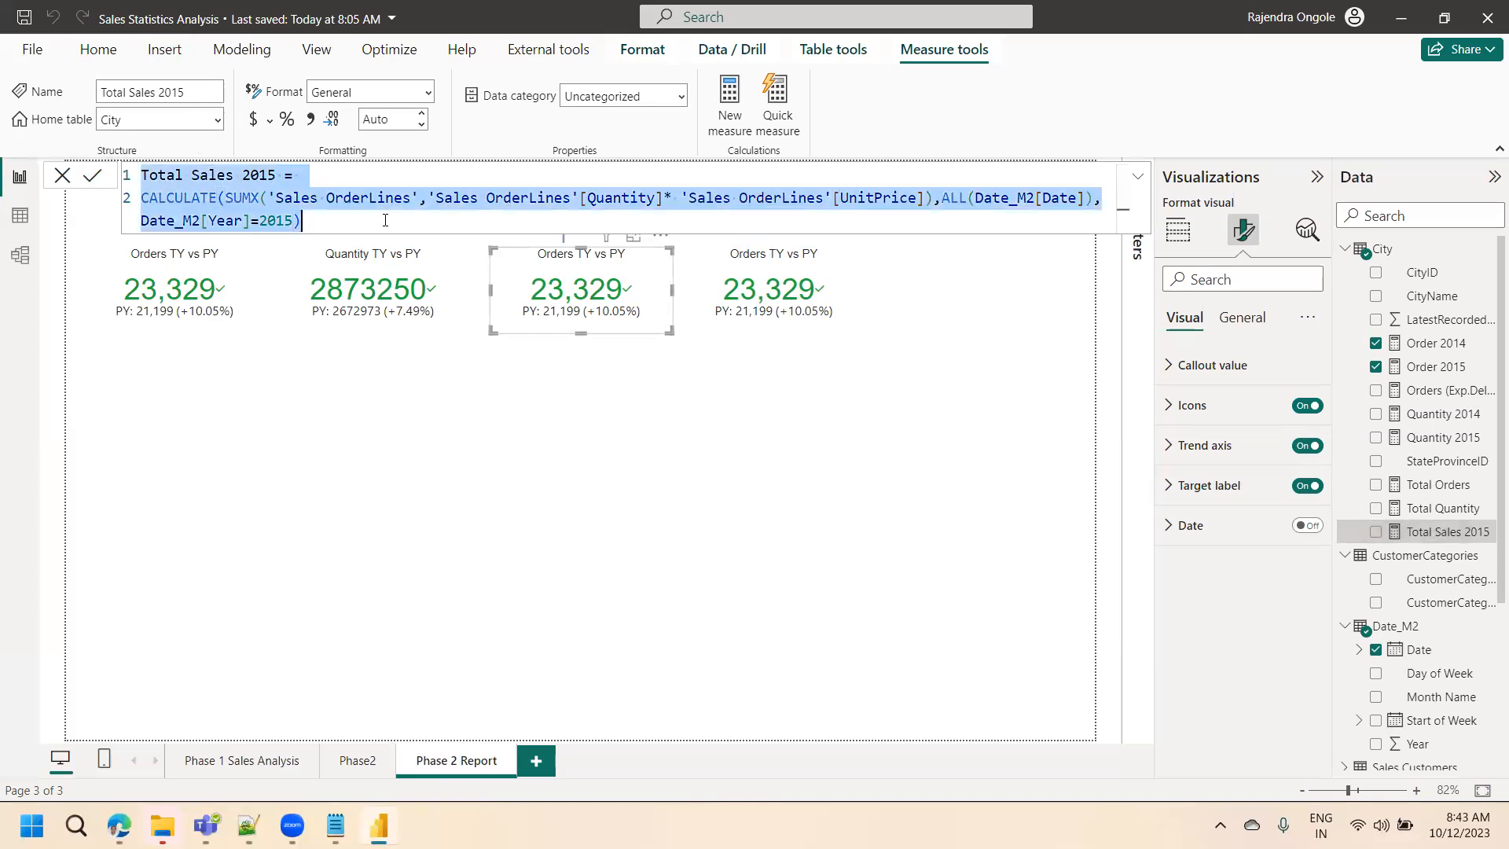
{"action": "left_click", "coordinate": [714, 115]}
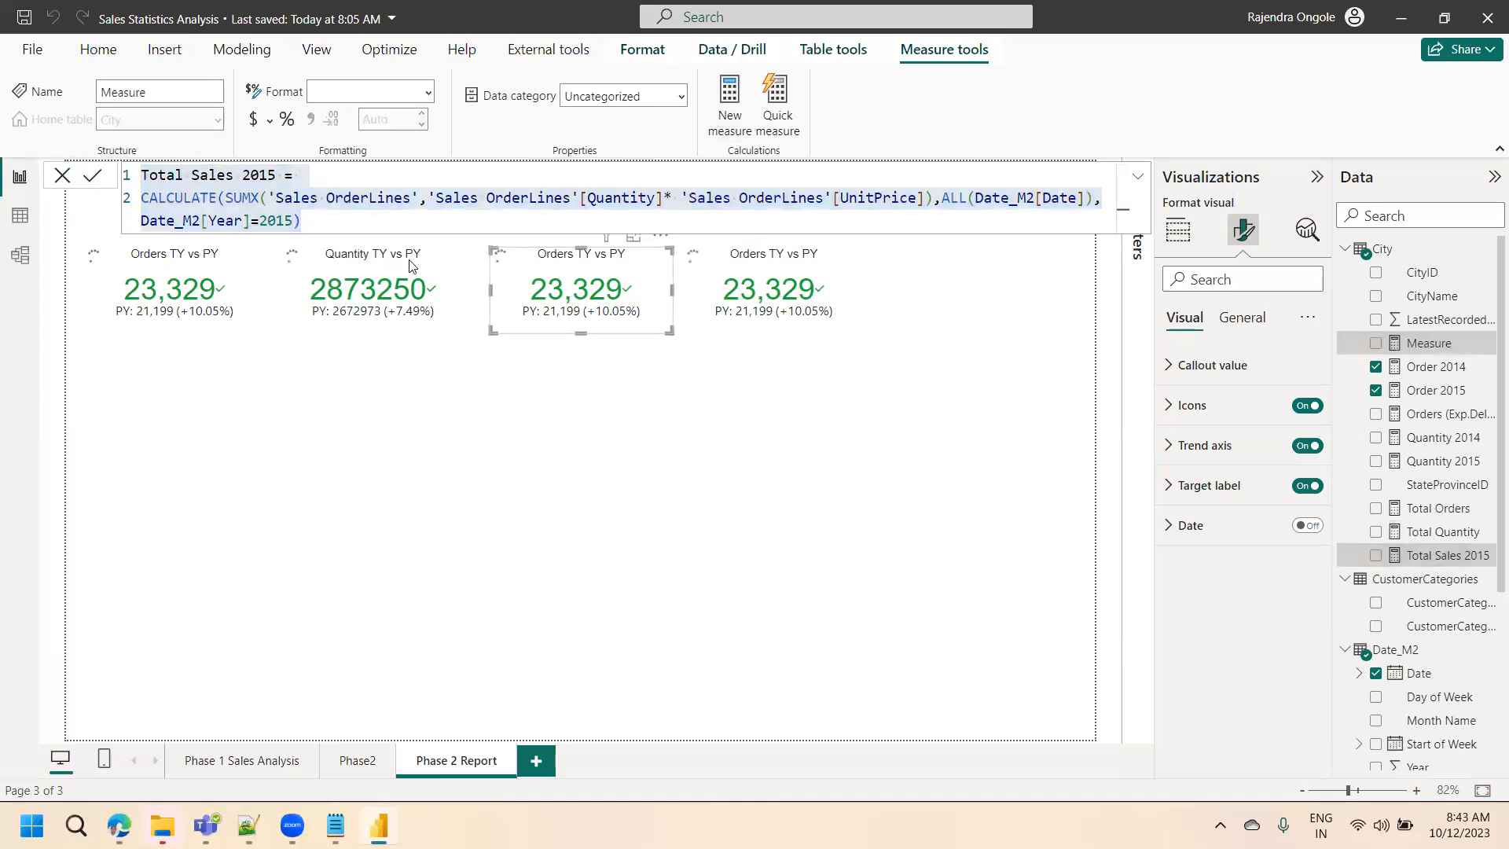
{"action": "type", "text": "Total Sales 2015 = CALCULATE(SUMX('Sales OrderLines','Sales OrderLines'[Quantity]* 'Sales OrderLines'[UnitPrice]),ALL(Date_M2[Date]),Date_M2[Year]=2015)"}
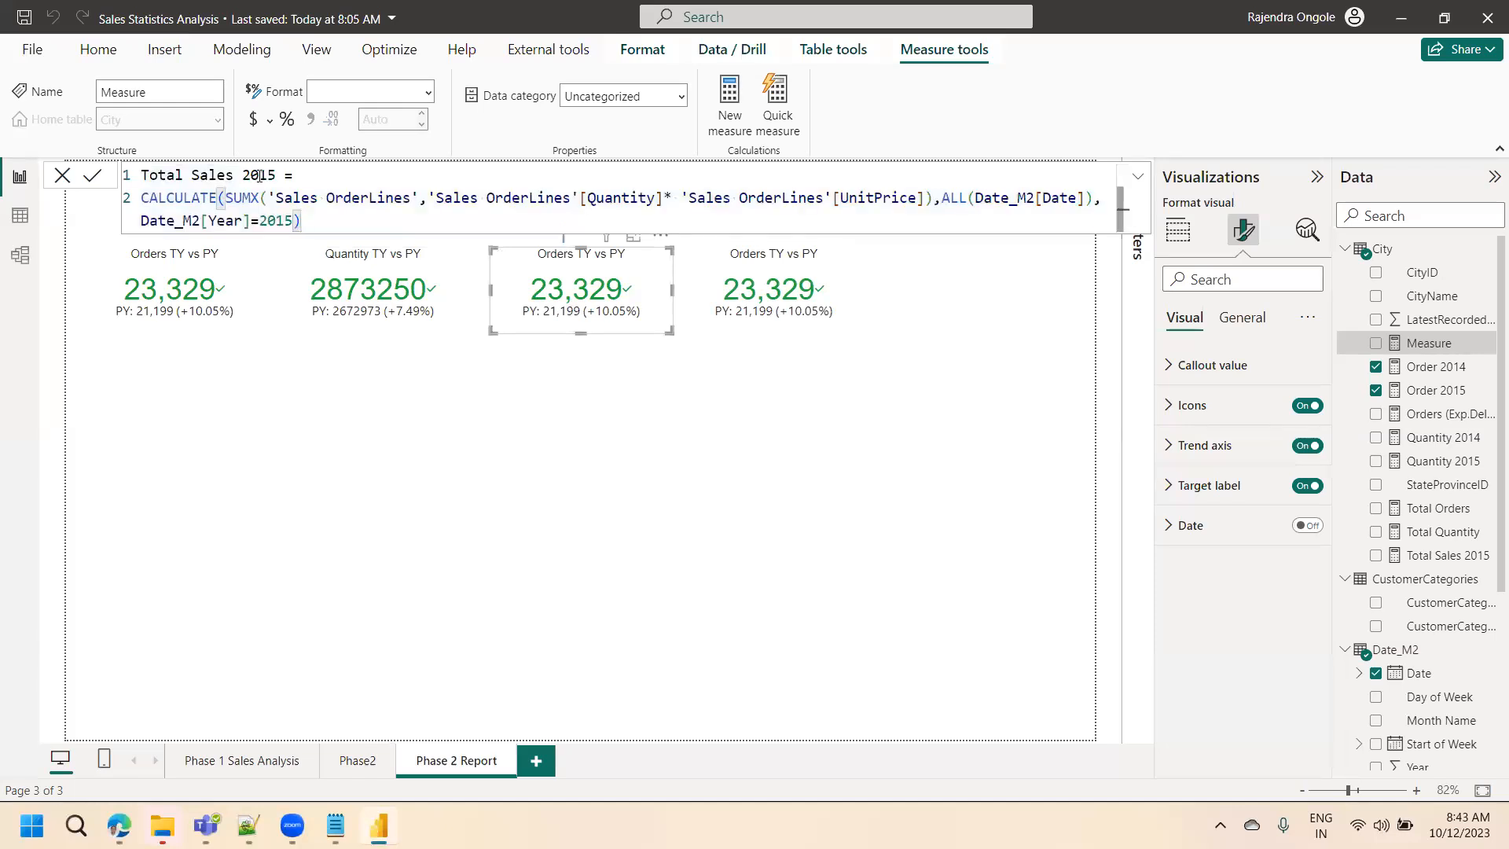
{"action": "left_click", "coordinate": [273, 177]}
{"action": "key", "text": "BackSpace"}
{"action": "type", "text": "4"}
{"action": "double_click", "coordinate": [277, 221]}
{"action": "type", "text": "2014"}
{"action": "left_click", "coordinate": [92, 175]}
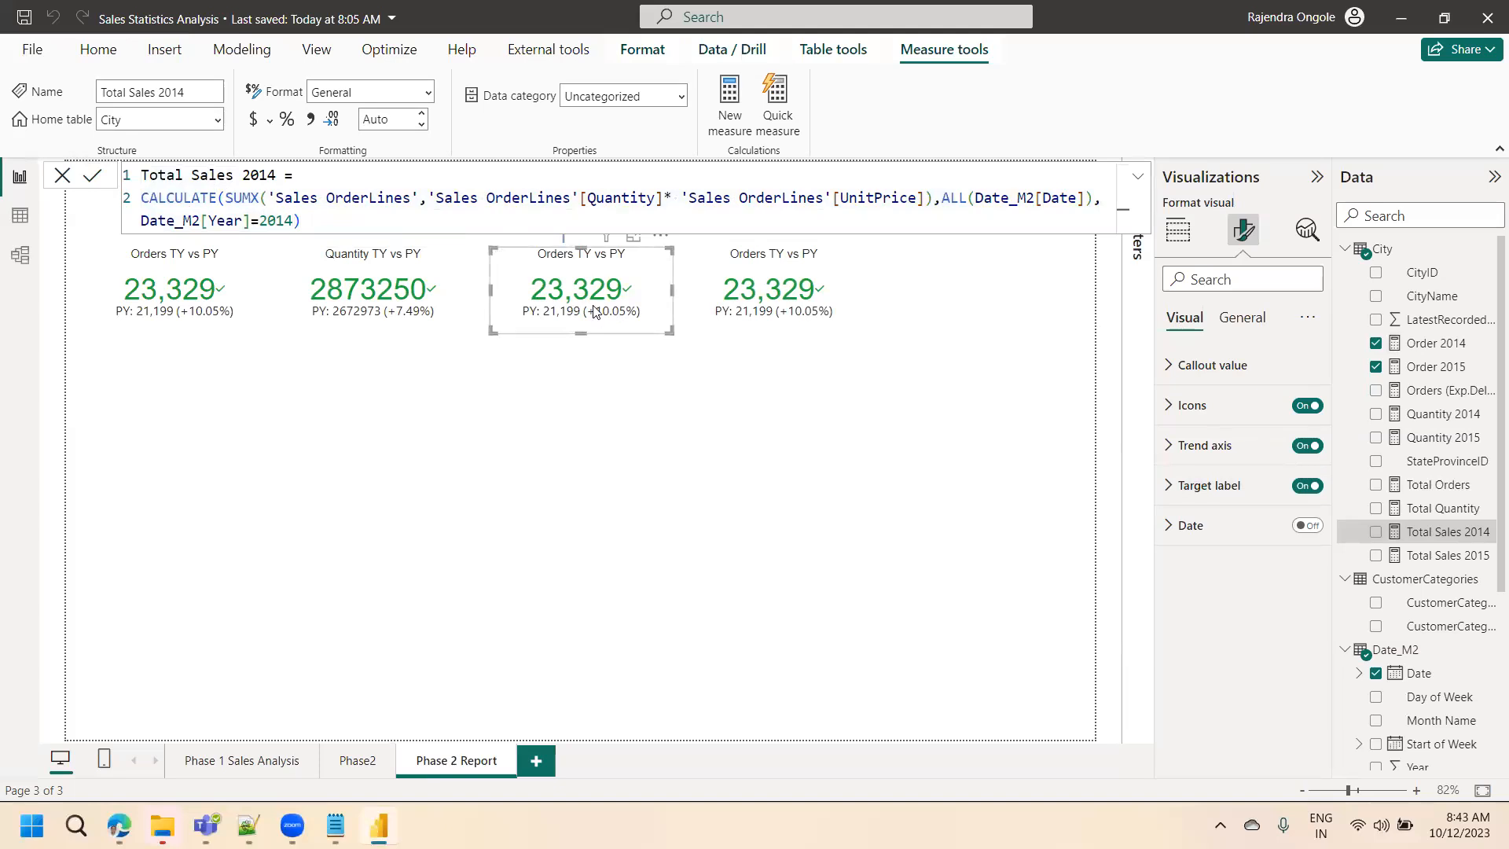
- Use Total Sales 2015 as the third KPI's value and Total Sales 2014 as its target in place of the order measures
{"action": "left_click", "coordinate": [1179, 230]}
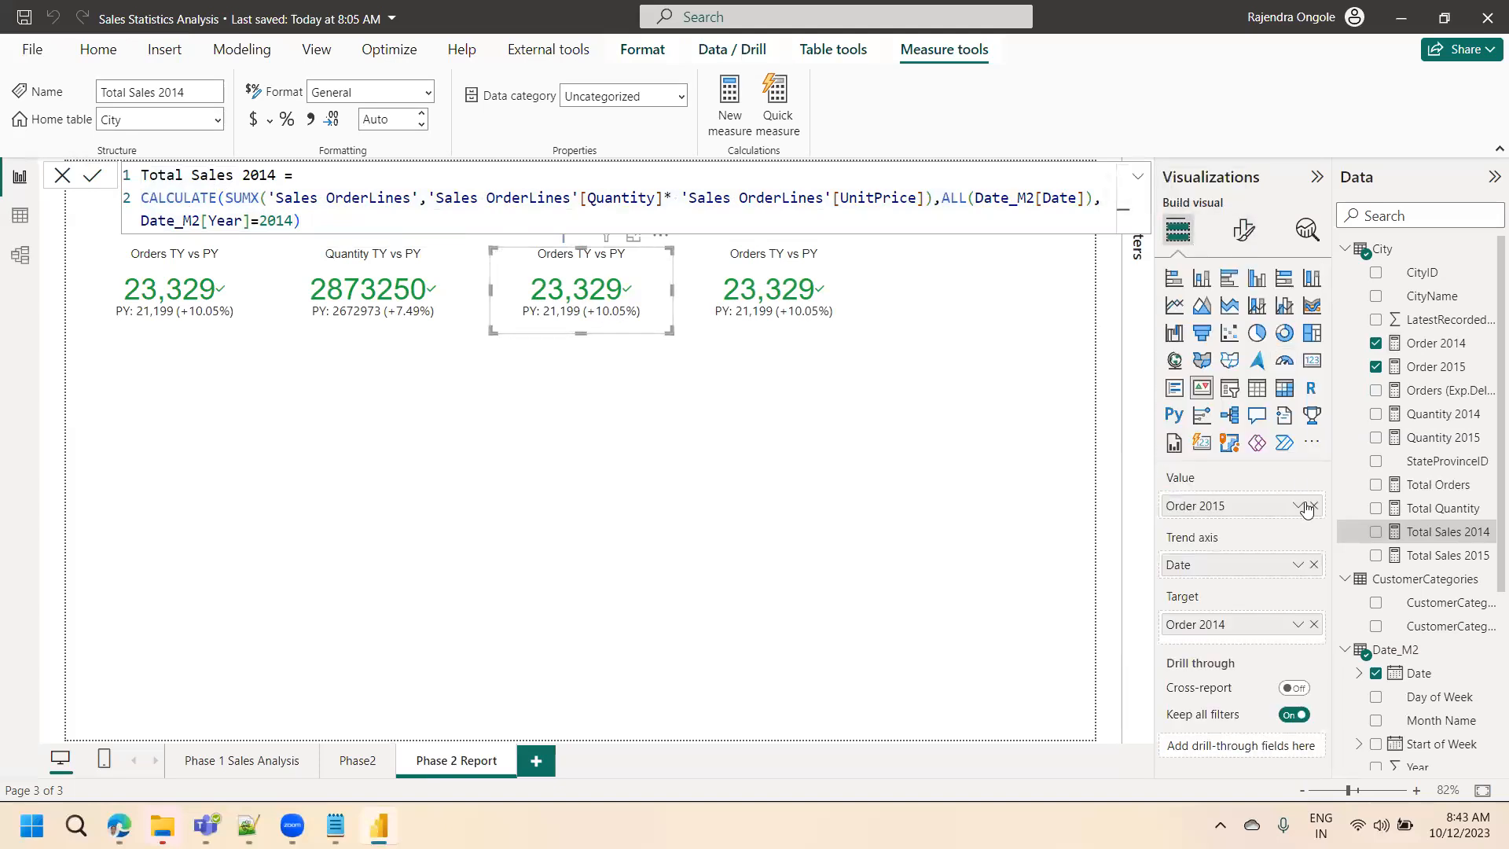
{"action": "left_click", "coordinate": [1313, 505]}
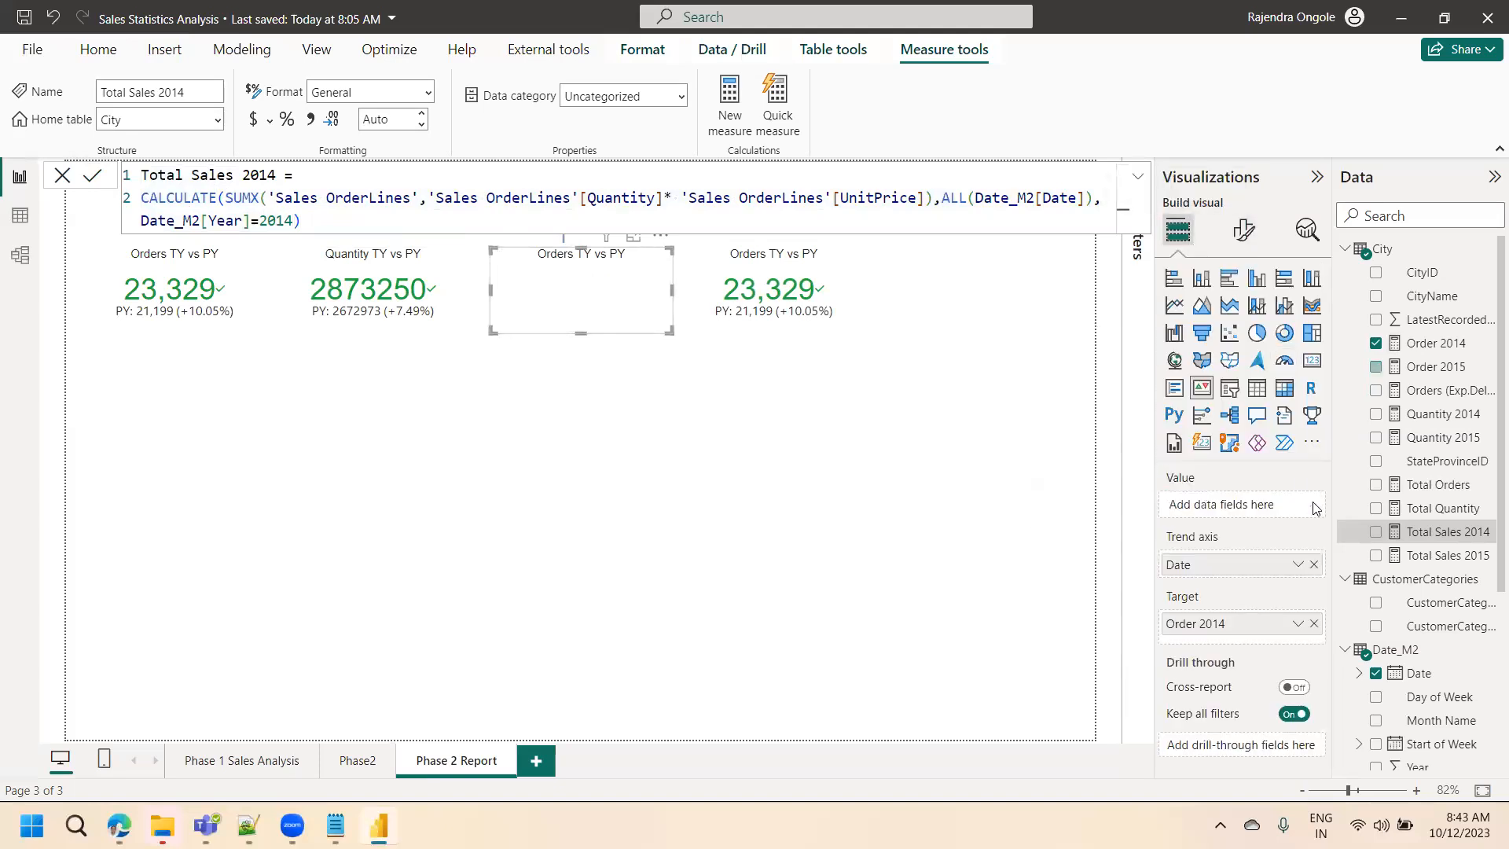
{"action": "left_click", "coordinate": [1376, 556]}
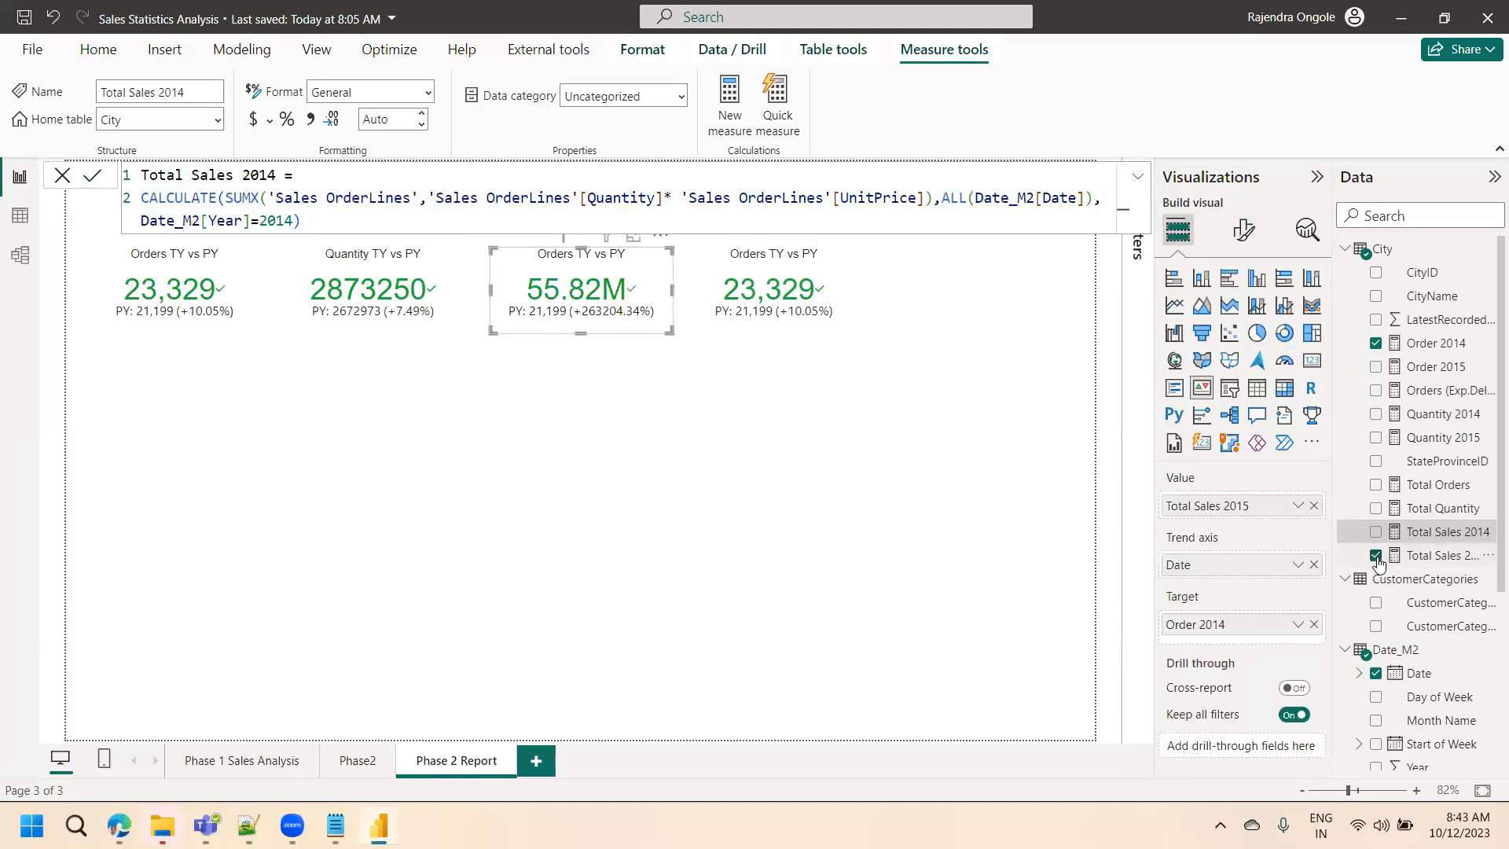
{"action": "left_click", "coordinate": [1313, 624]}
{"action": "left_click", "coordinate": [1377, 532]}
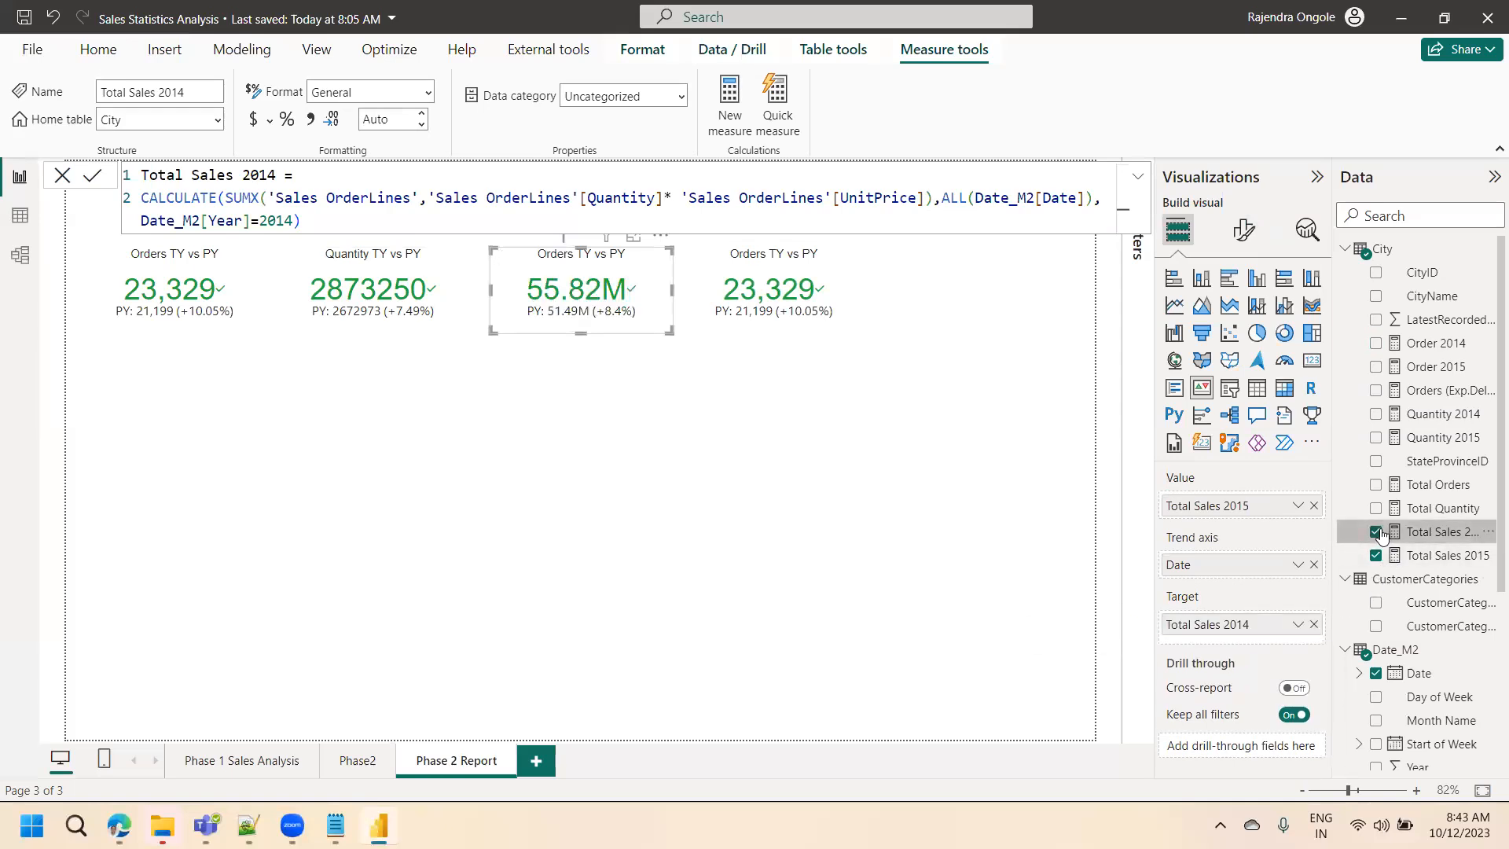
- Change the third KPI's title to "Total Sales TY vs PY"
{"action": "left_click", "coordinate": [1244, 229]}
{"action": "left_click", "coordinate": [1242, 318]}
{"action": "left_click", "coordinate": [1178, 406]}
{"action": "double_click", "coordinate": [1205, 502]}
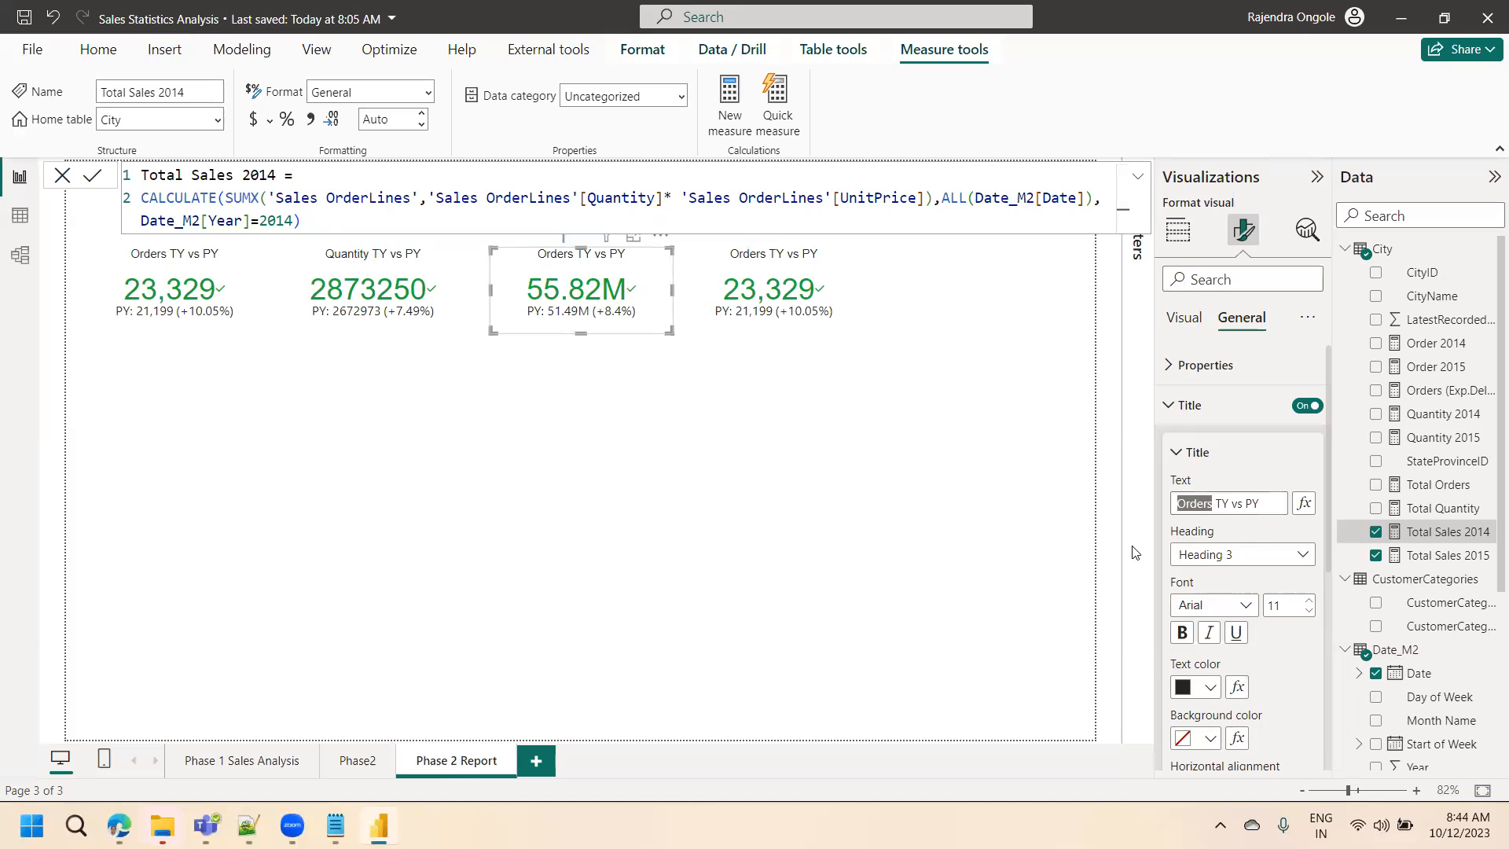
{"action": "type", "text": "Ttota"}
{"action": "key", "text": "BackSpace"}
{"action": "key", "text": "BackSpace"}
{"action": "key", "text": "BackSpace"}
{"action": "key", "text": "BackSpace"}
{"action": "type", "text": "otal Sales"}
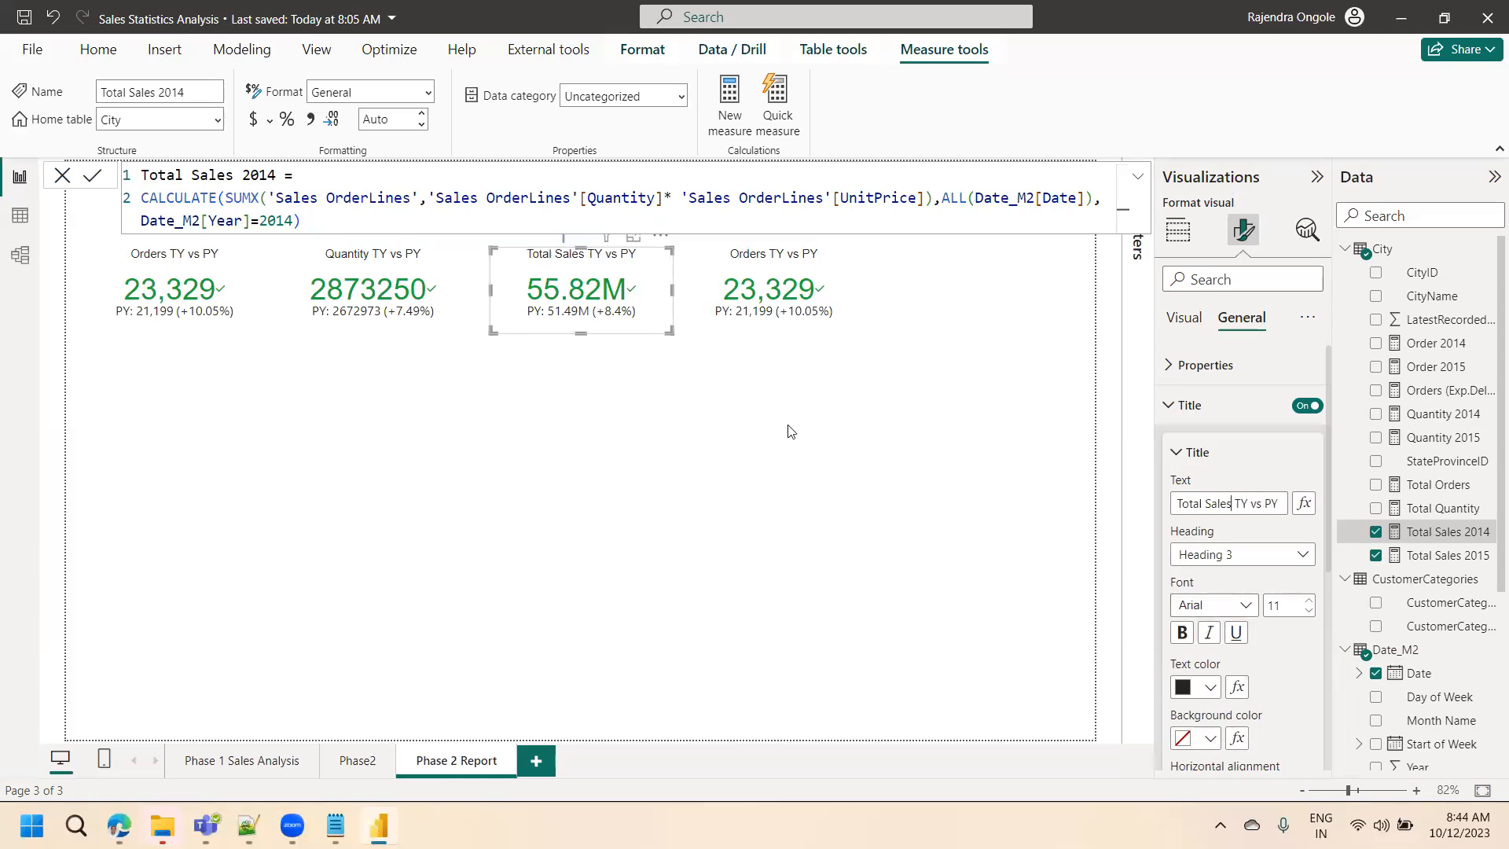
- Turn on the visual border and the shadow for the first KPI, Orders TY vs PY
{"action": "left_click", "coordinate": [141, 273]}
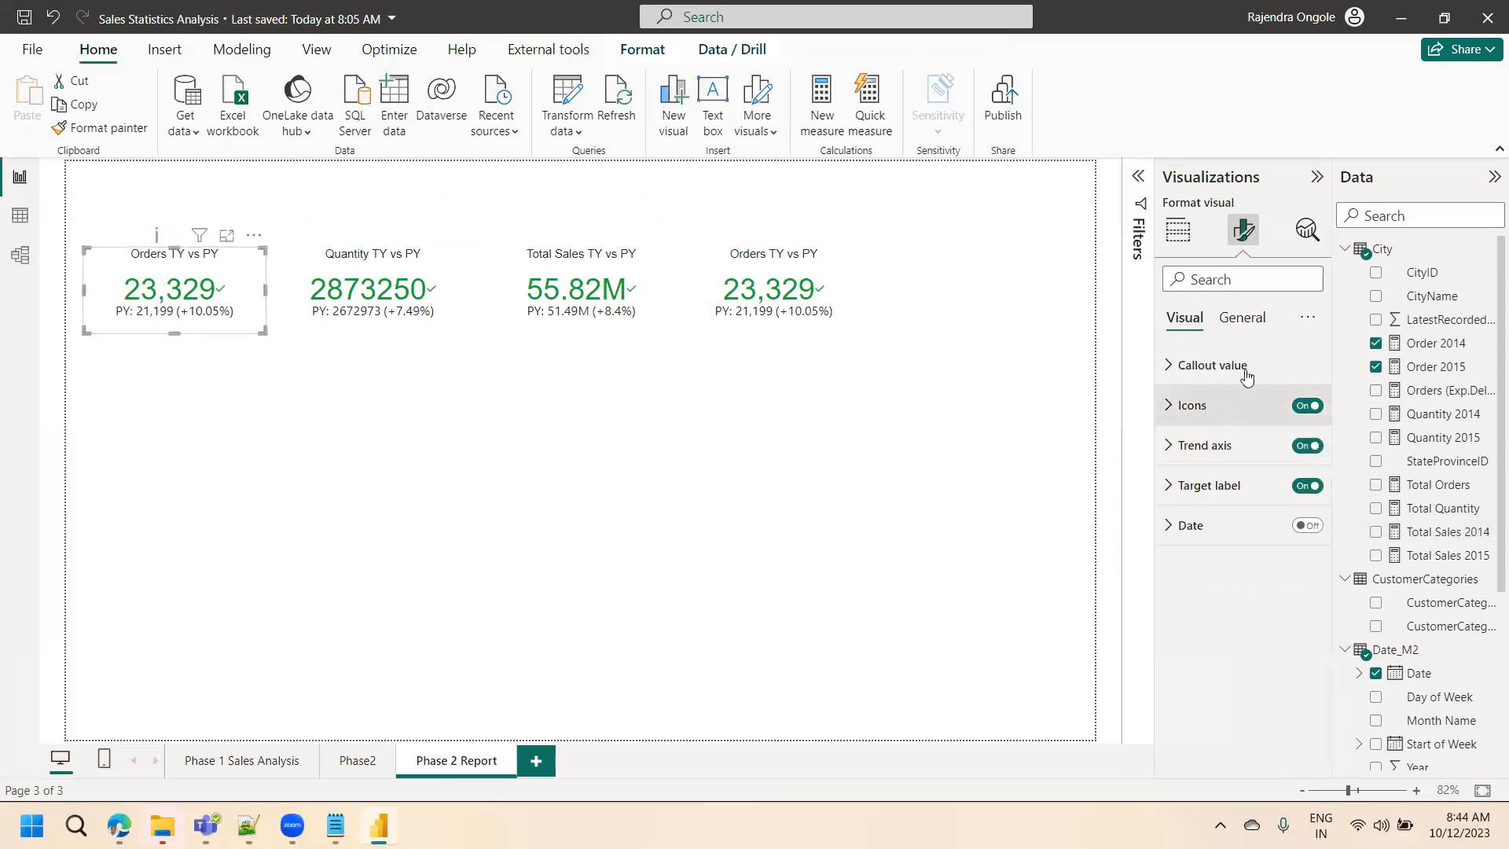
{"action": "left_click", "coordinate": [1243, 318]}
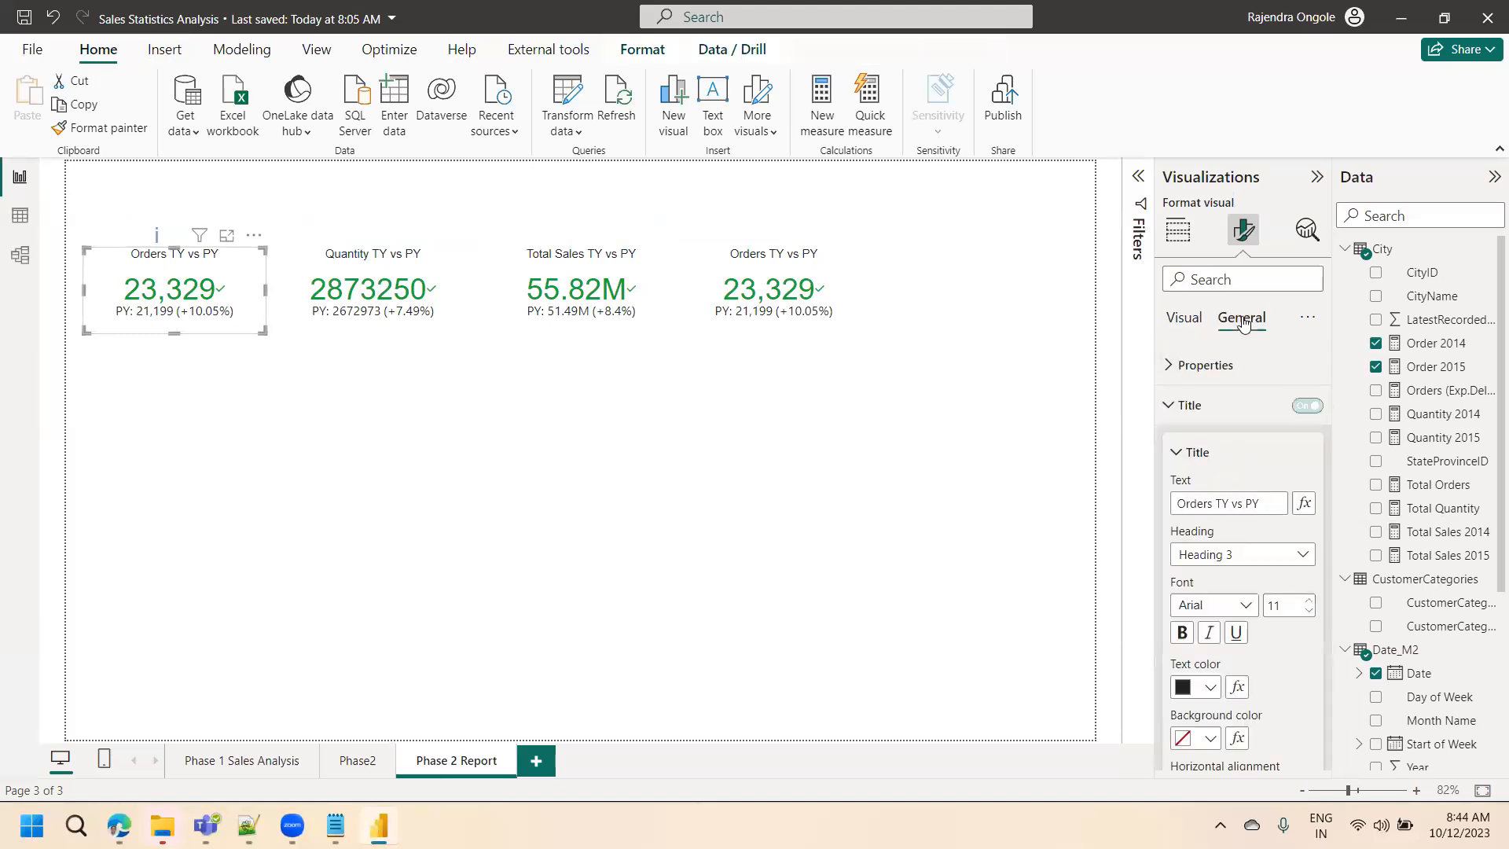
{"action": "left_click", "coordinate": [1187, 406]}
{"action": "left_click", "coordinate": [1191, 446]}
{"action": "left_click", "coordinate": [1301, 654]}
{"action": "left_click", "coordinate": [1299, 700]}
- Set the Orders KPI's visual border color to light gray
{"action": "left_click", "coordinate": [1194, 653]}
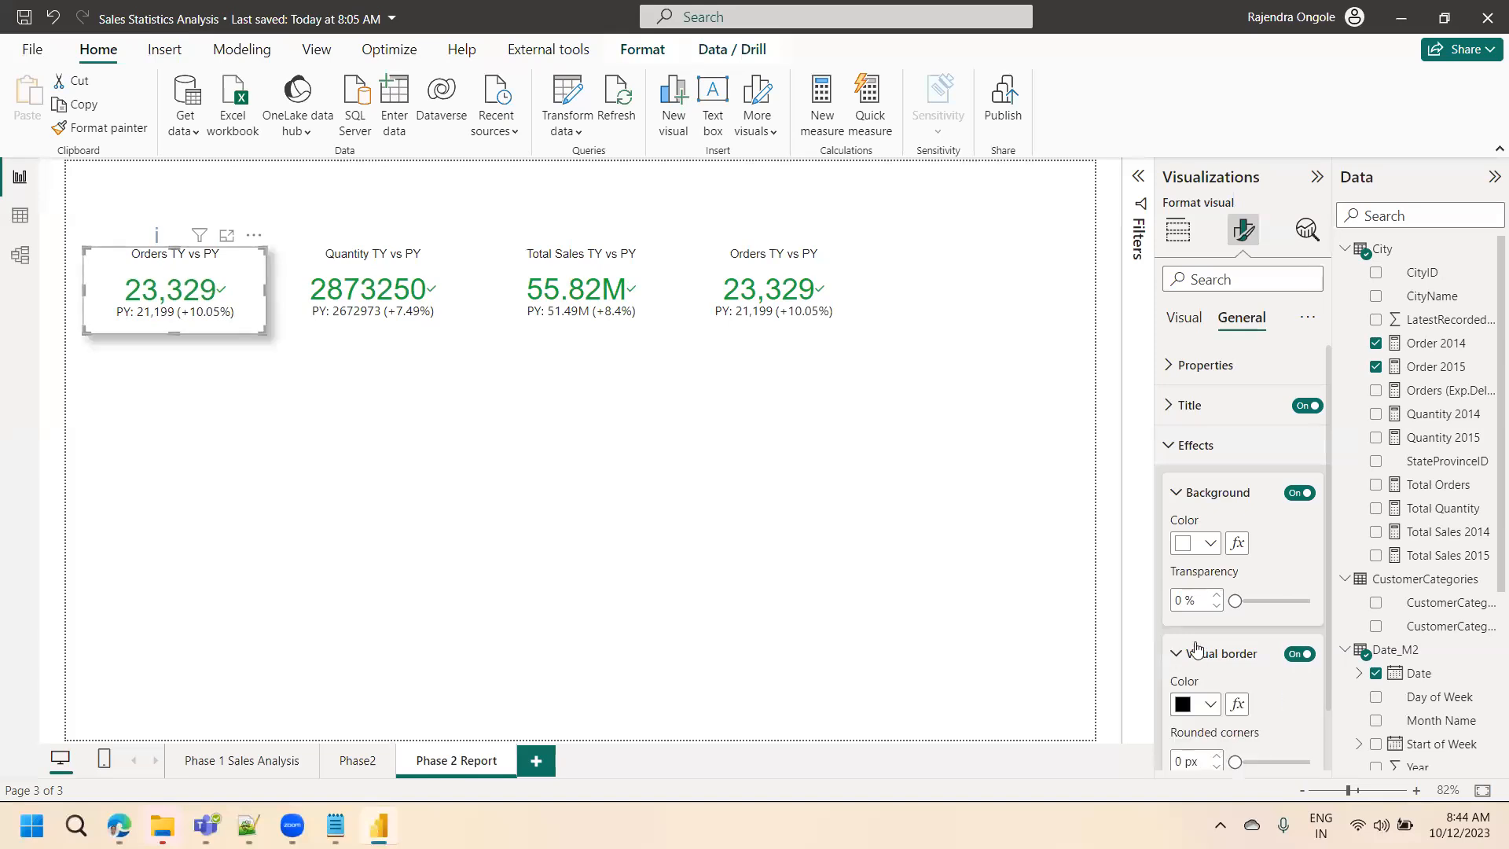
{"action": "left_click", "coordinate": [1209, 704]}
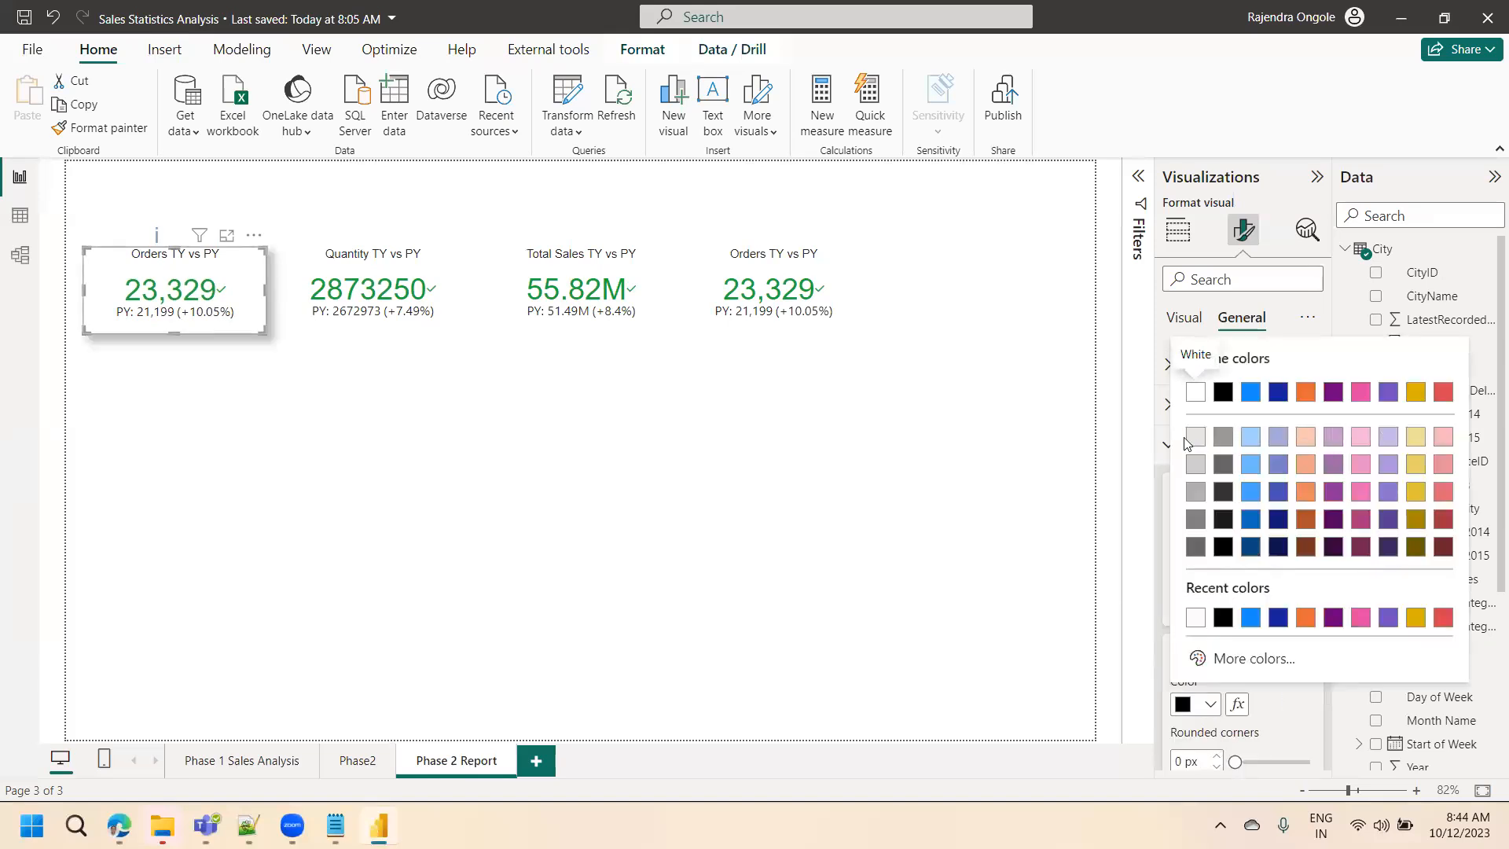
{"action": "left_click", "coordinate": [1193, 439]}
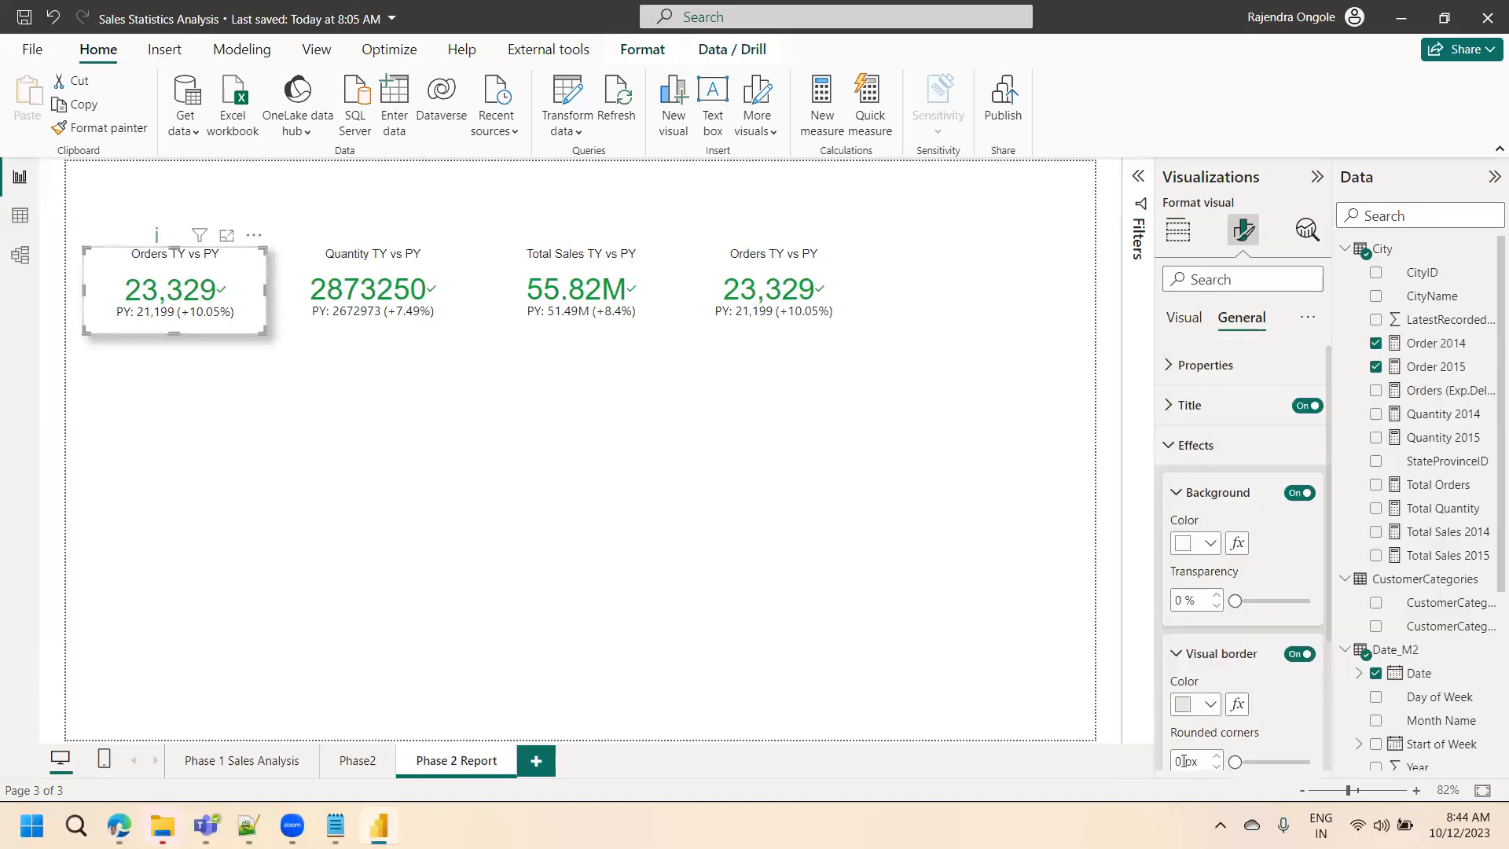
- Set the Orders KPI's border to 10 px rounded corners and its shadow color to light gray
{"action": "type", "text": "10"}
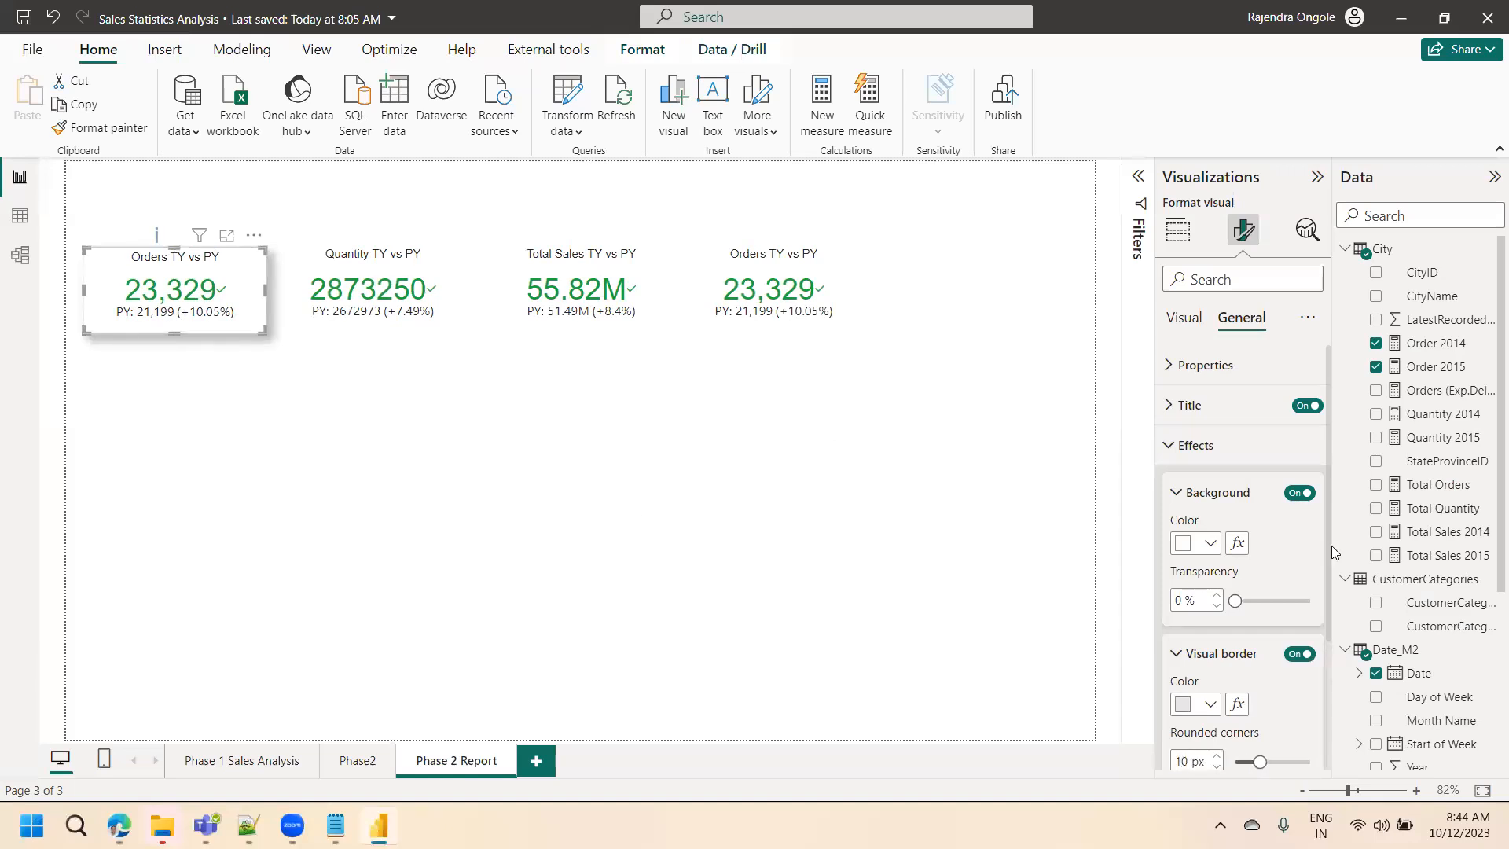
{"action": "left_click_drag", "start_coordinate": [1325, 544], "coordinate": [1208, 670]}
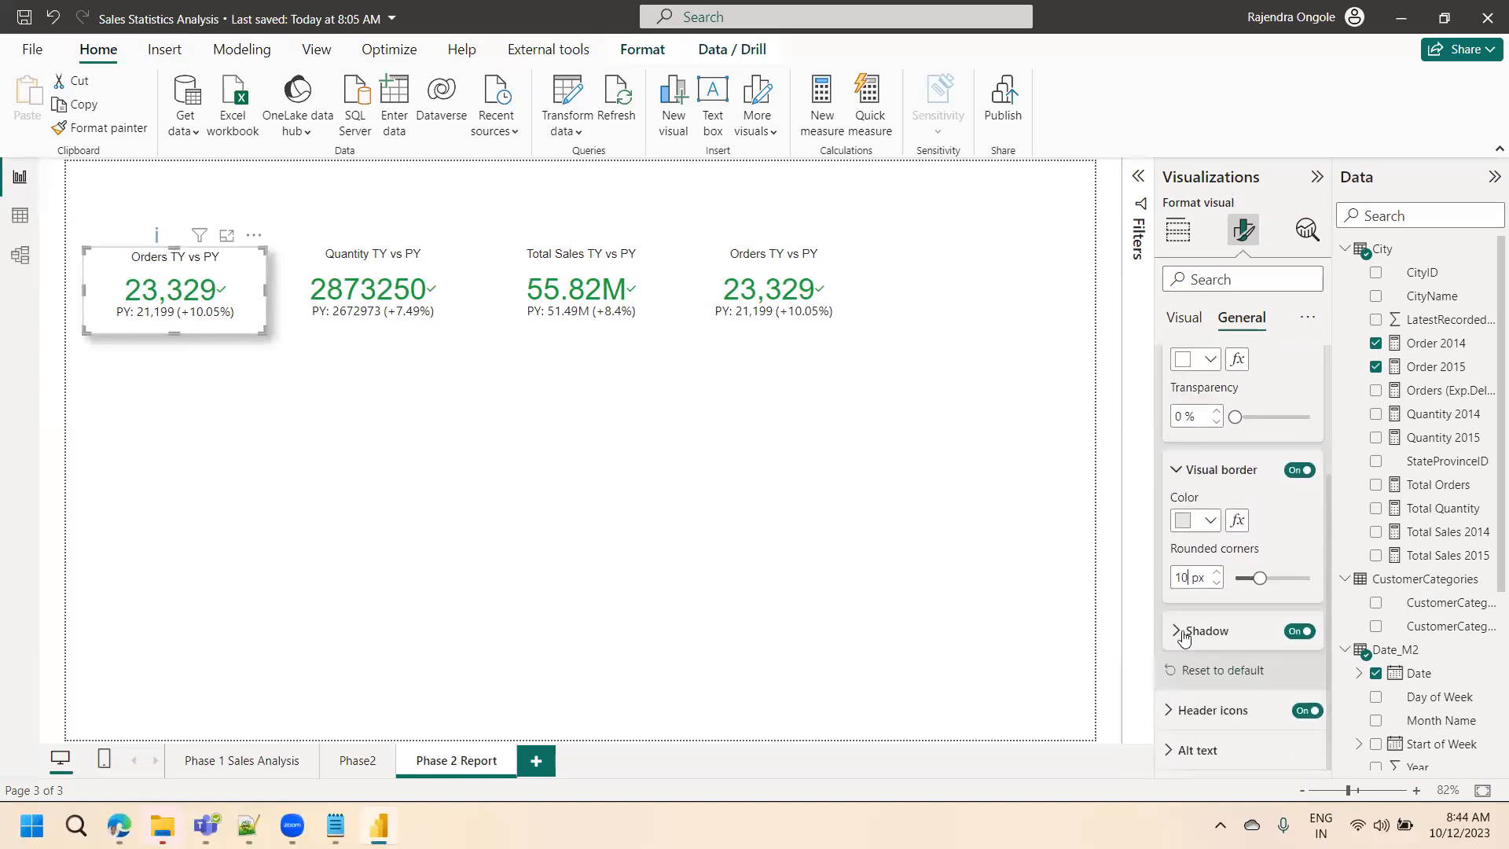
{"action": "left_click", "coordinate": [1184, 636]}
{"action": "left_click", "coordinate": [1208, 681]}
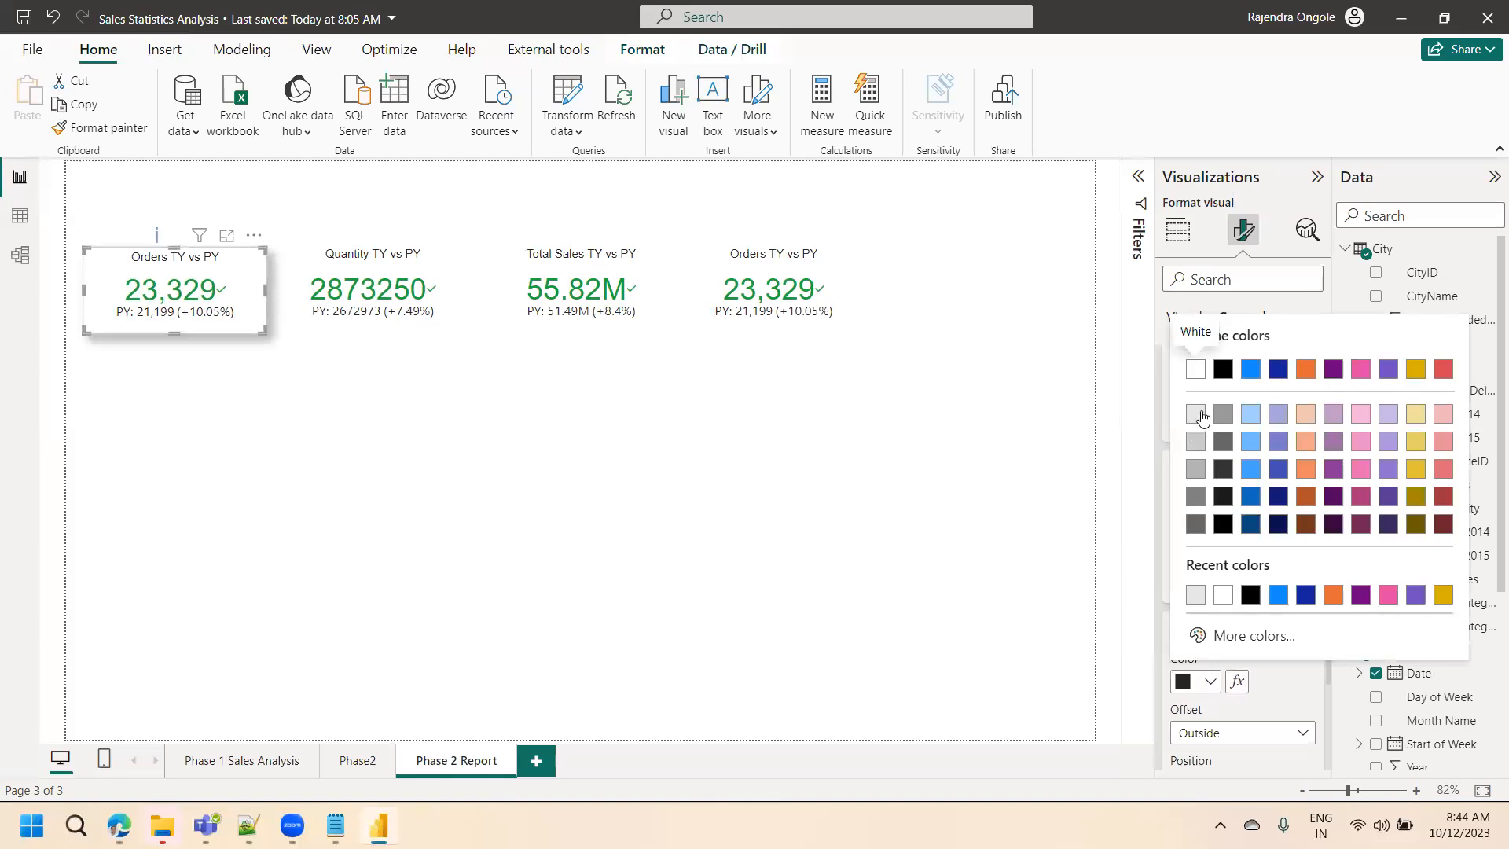
{"action": "left_click", "coordinate": [1196, 414]}
{"action": "left_click", "coordinate": [481, 595]}
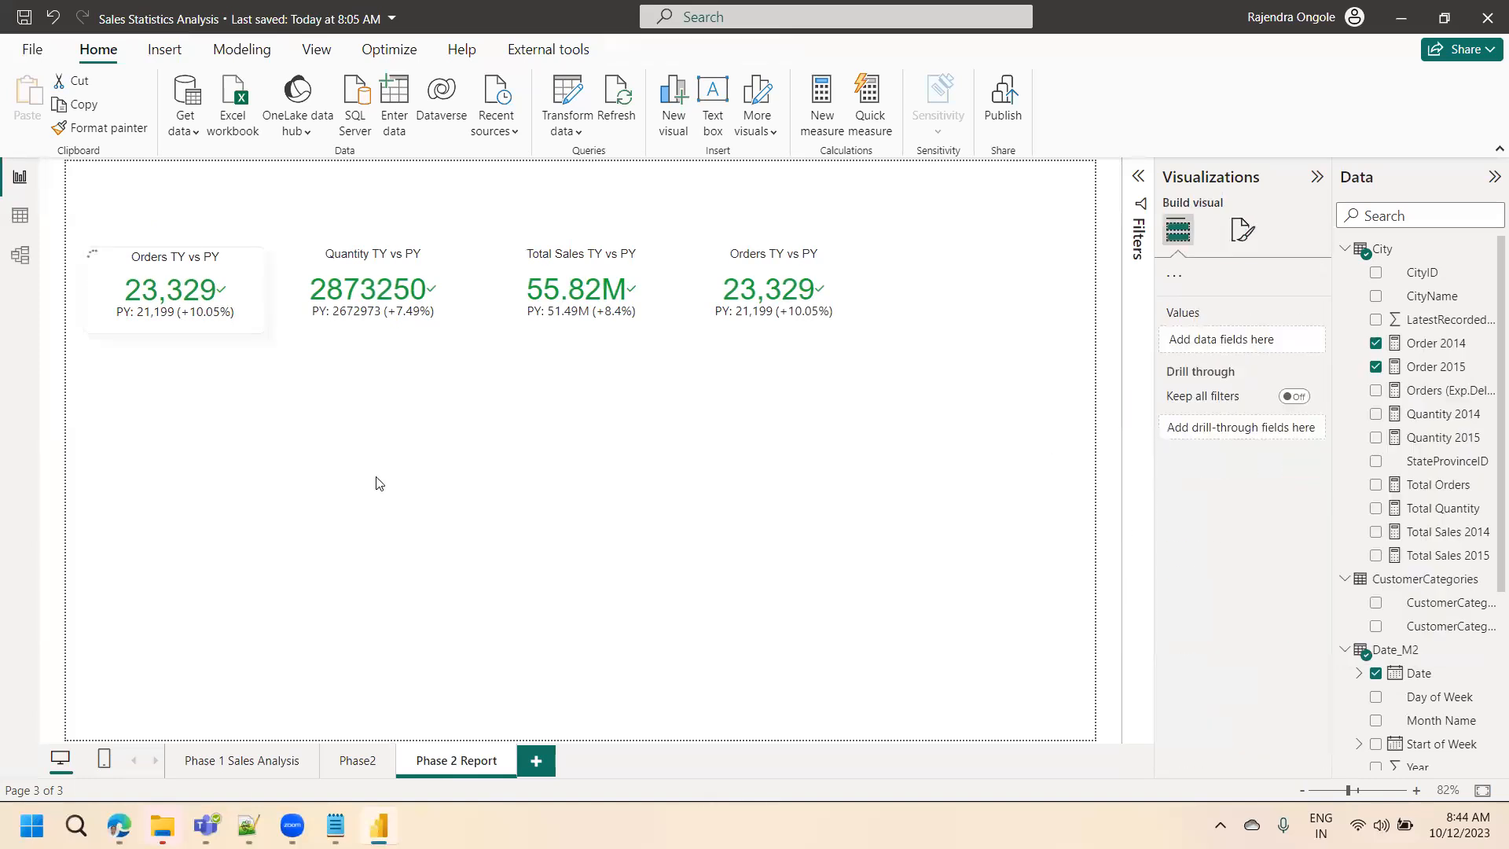
- Copy the Orders KPI's formatting onto the Quantity, Total Sales and fourth KPIs, and shift the fourth KPI slightly right
{"action": "left_click", "coordinate": [183, 260]}
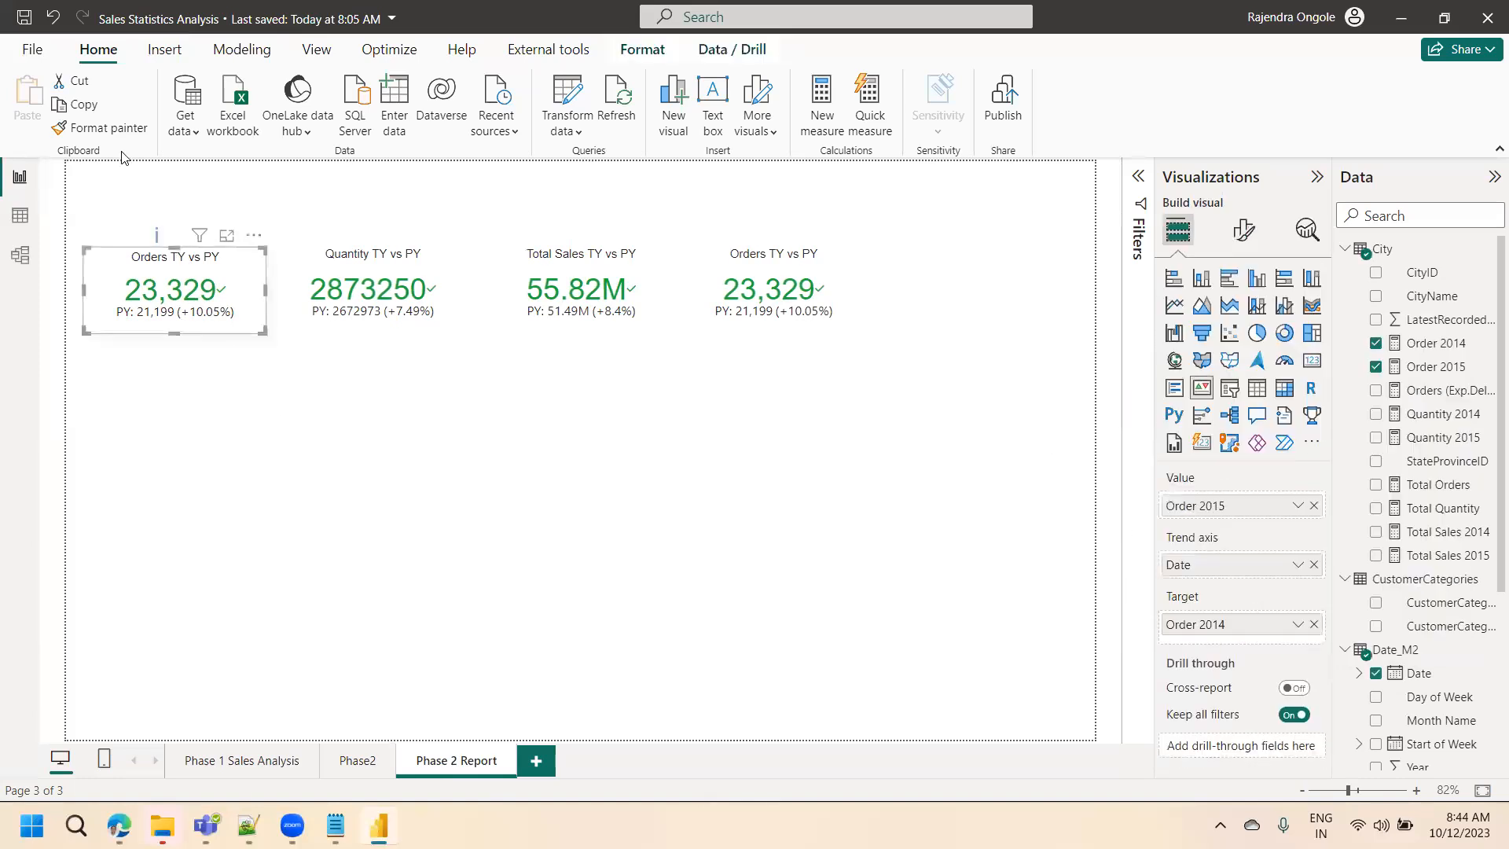
{"action": "left_click", "coordinate": [102, 127]}
{"action": "left_click", "coordinate": [400, 302]}
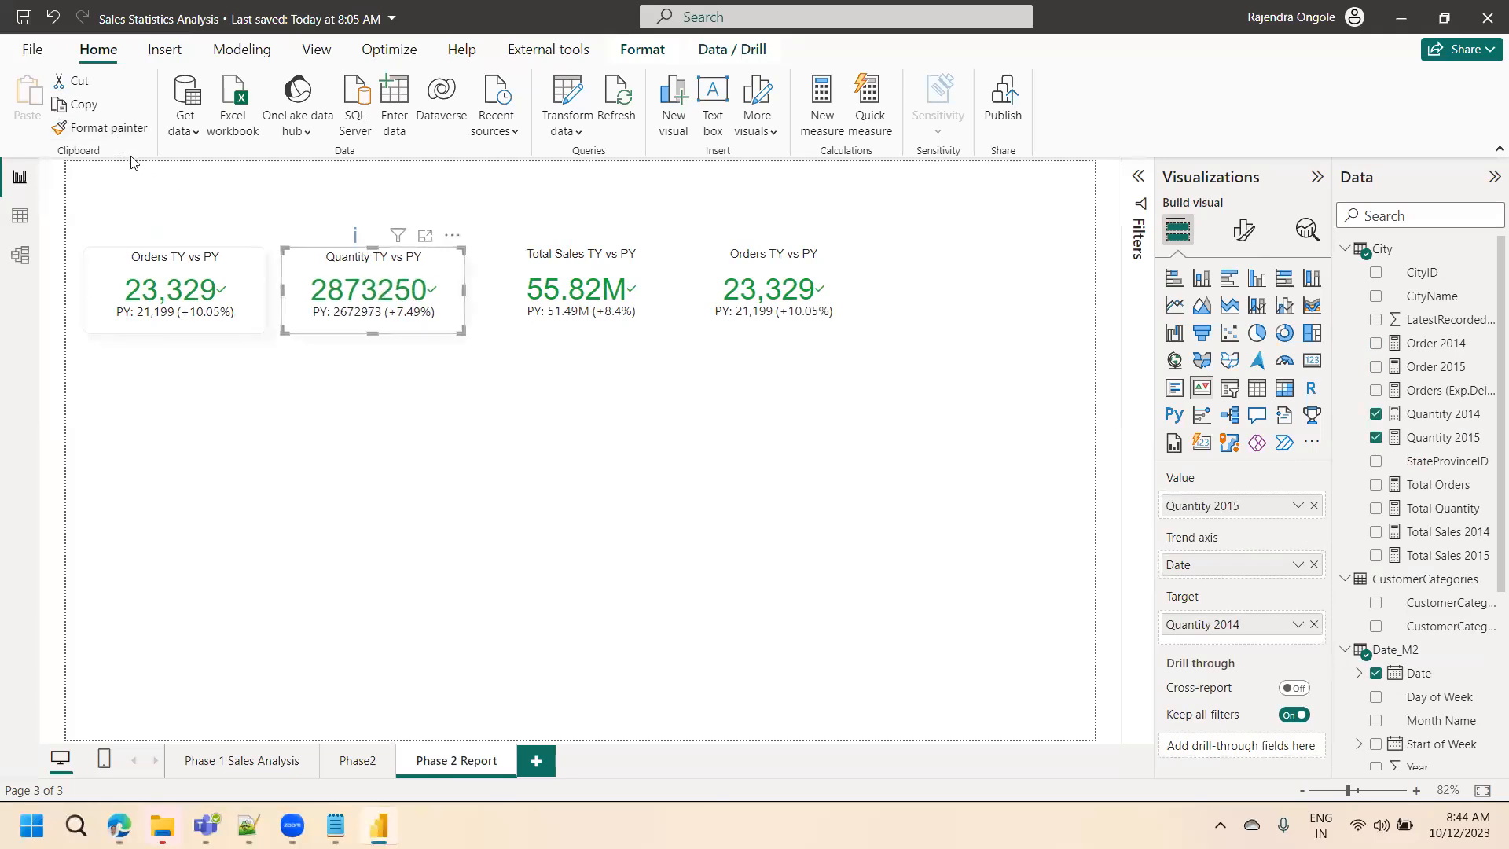
{"action": "left_click", "coordinate": [118, 130]}
{"action": "left_click", "coordinate": [559, 290]}
{"action": "left_click", "coordinate": [118, 128]}
{"action": "left_click", "coordinate": [738, 303]}
{"action": "left_click_drag", "start_coordinate": [776, 300], "coordinate": [786, 300]}
{"action": "left_click", "coordinate": [791, 382]}
{"action": "left_click", "coordinate": [785, 307]}
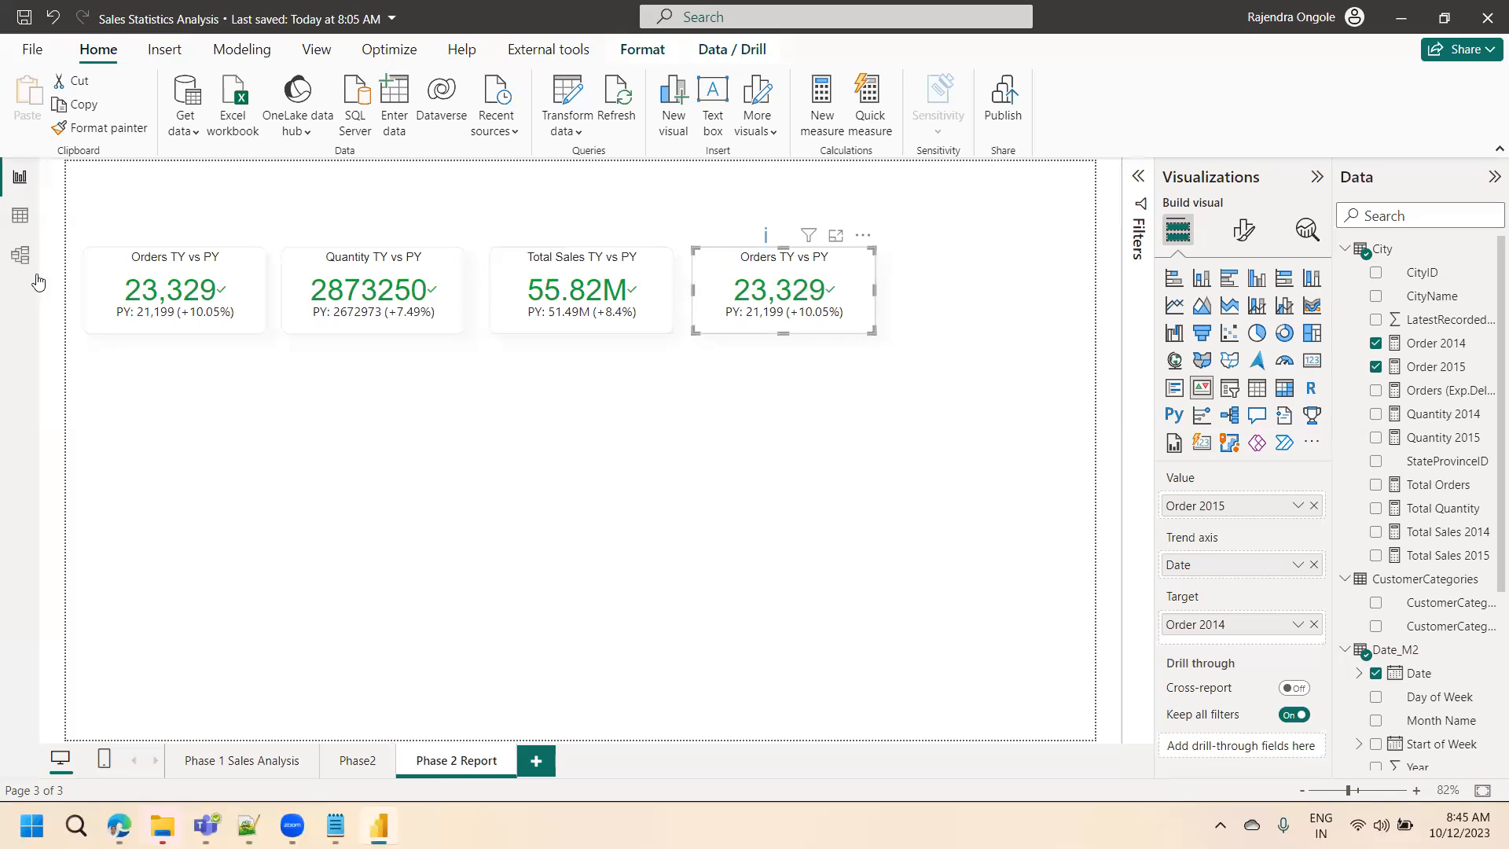
- Examine the Sales Customers table and its relationship to Sales Orders in the data model, then return to the report page
{"action": "left_click", "coordinate": [20, 256]}
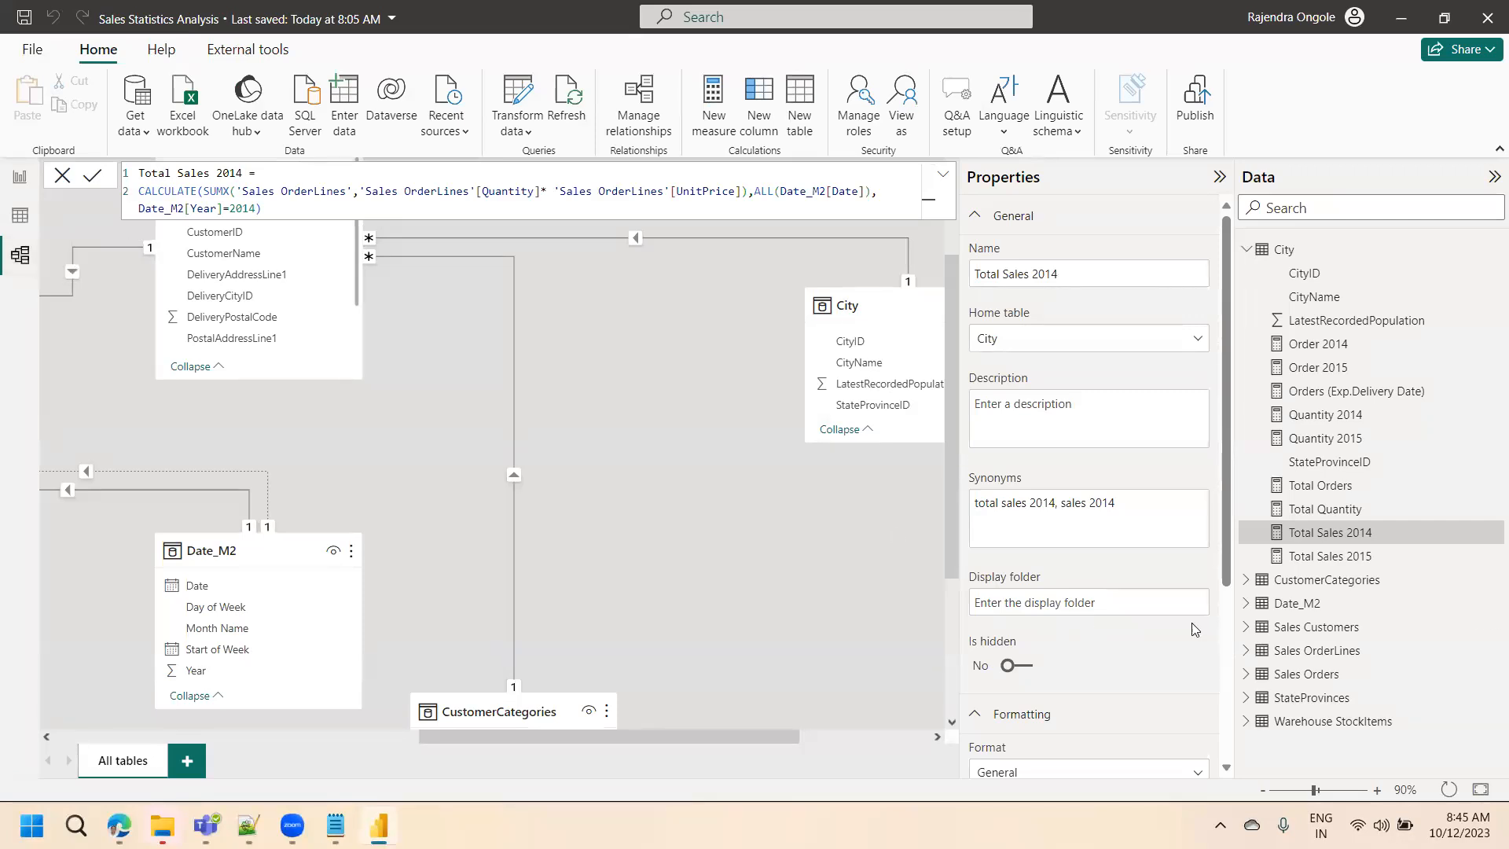
{"action": "left_click", "coordinate": [1293, 629]}
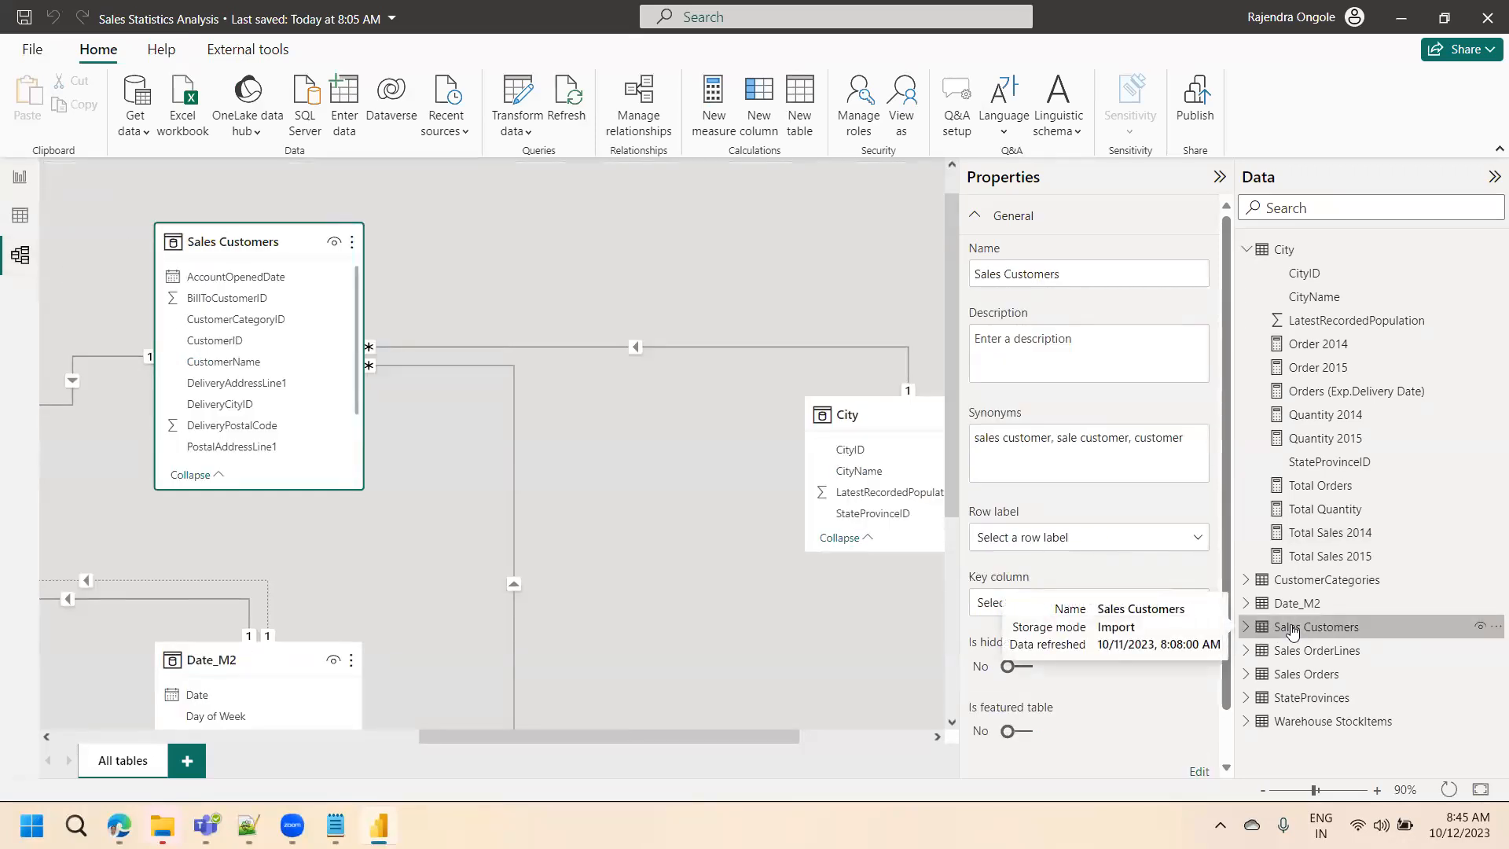
{"action": "left_click", "coordinate": [1293, 630]}
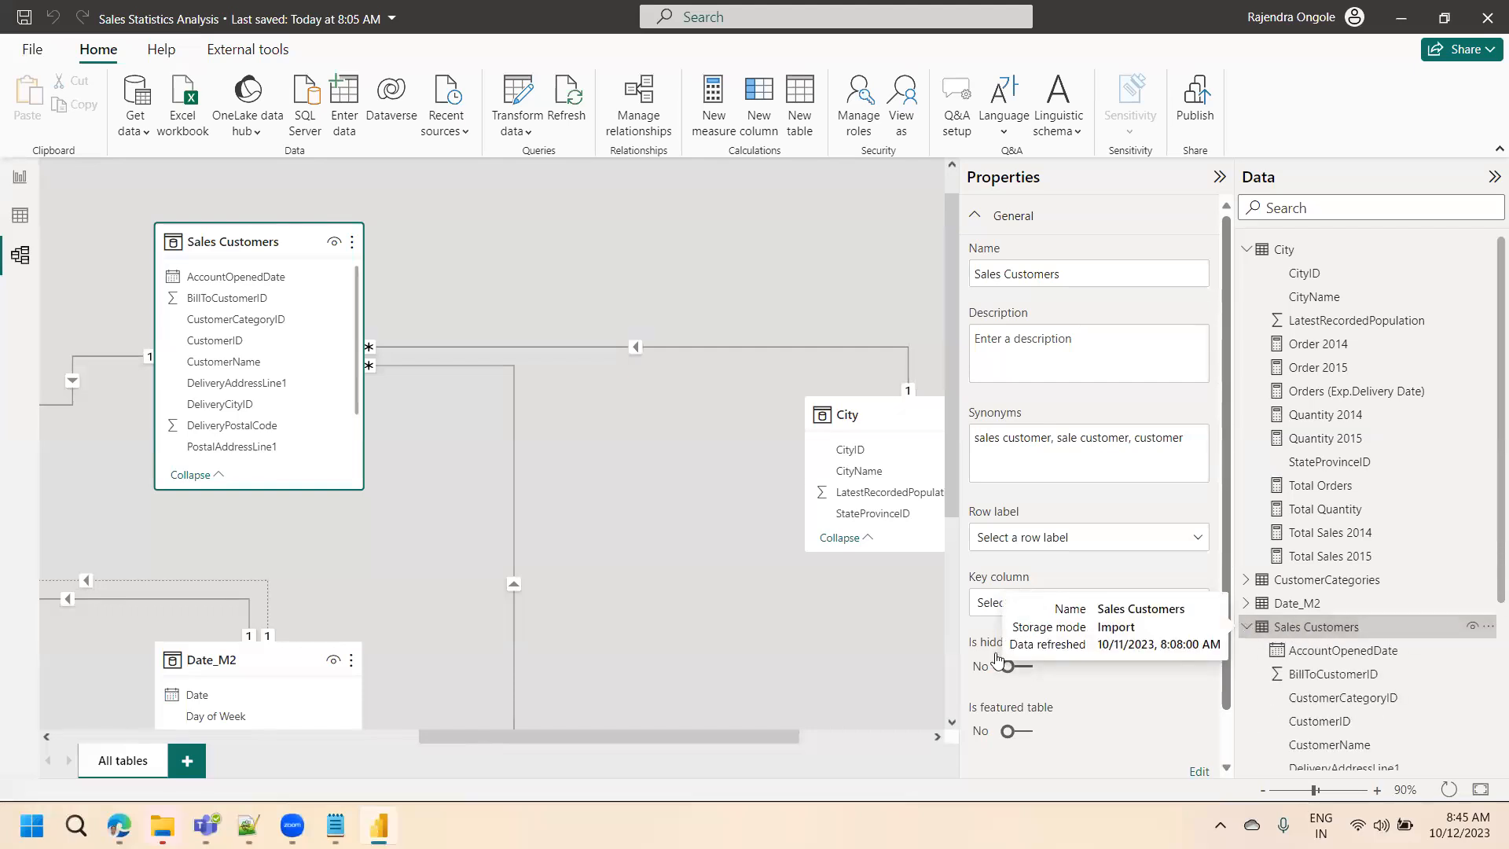
{"action": "left_click_drag", "start_coordinate": [952, 472], "coordinate": [967, 577]}
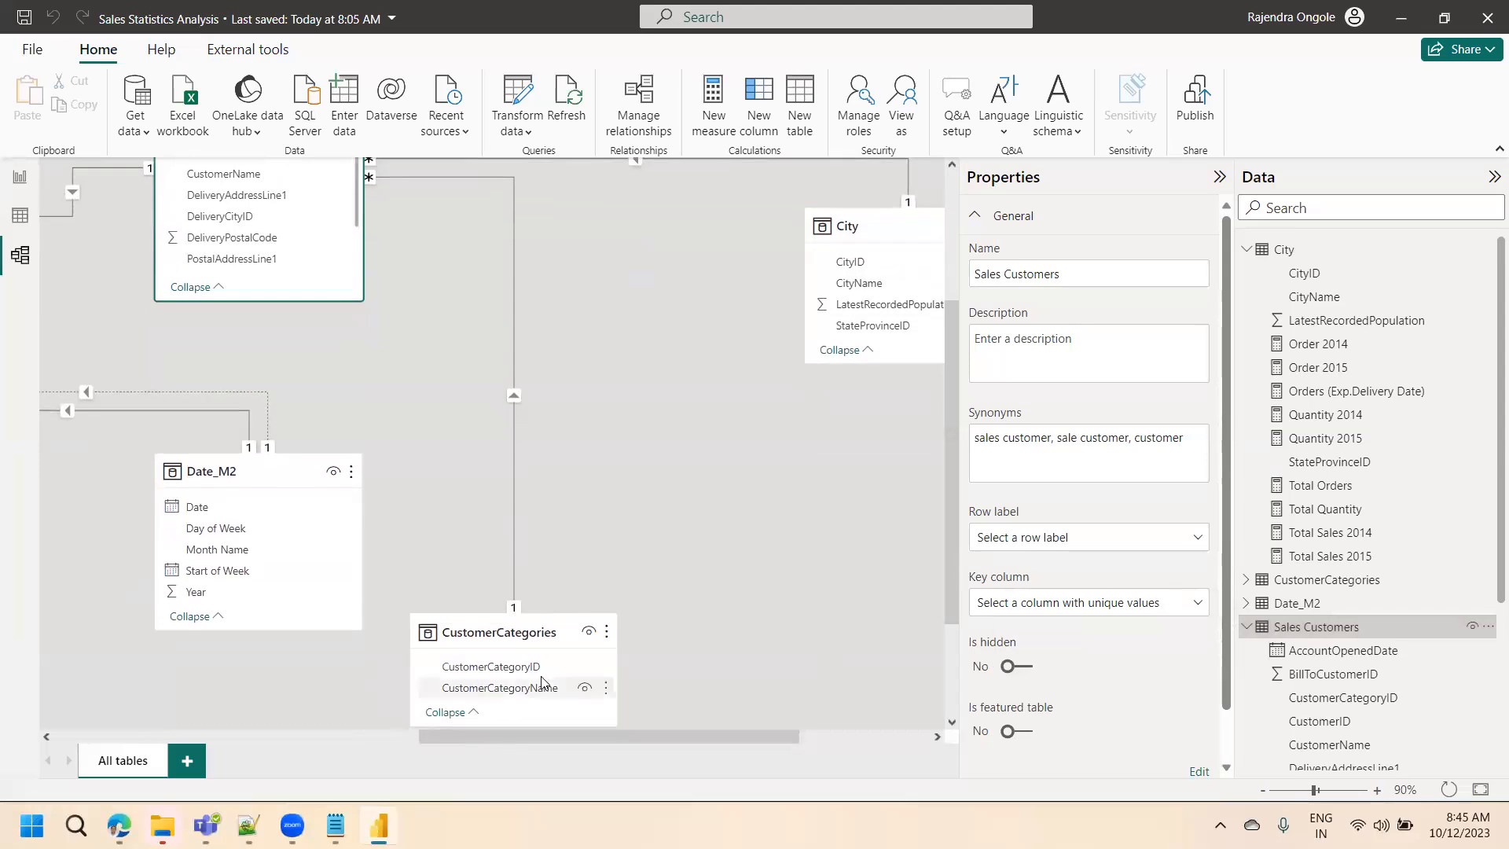
{"action": "left_click_drag", "start_coordinate": [412, 739], "coordinate": [244, 736]}
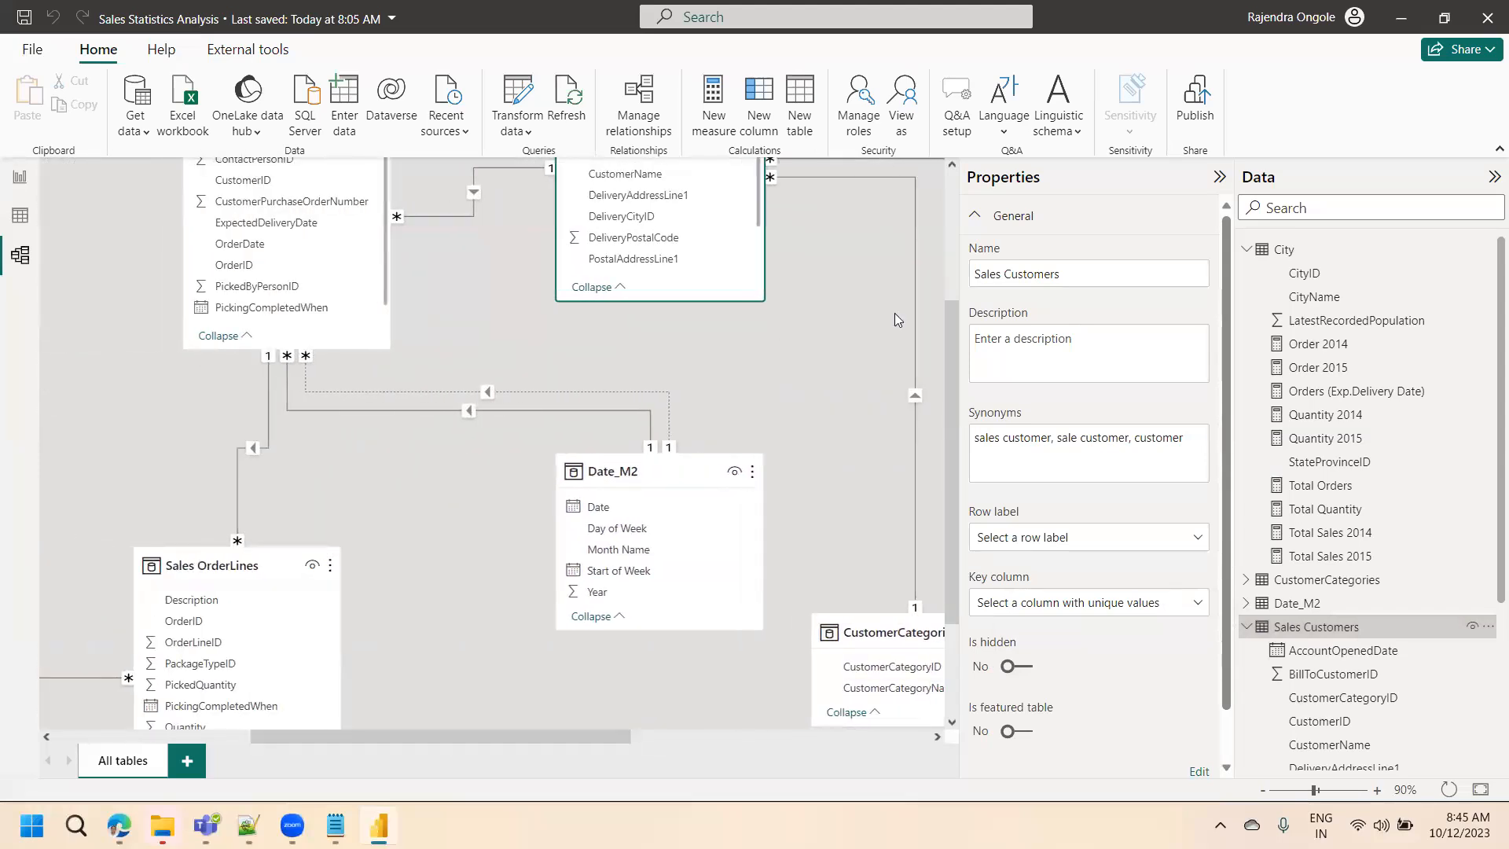
{"action": "left_click_drag", "start_coordinate": [953, 365], "coordinate": [952, 291]}
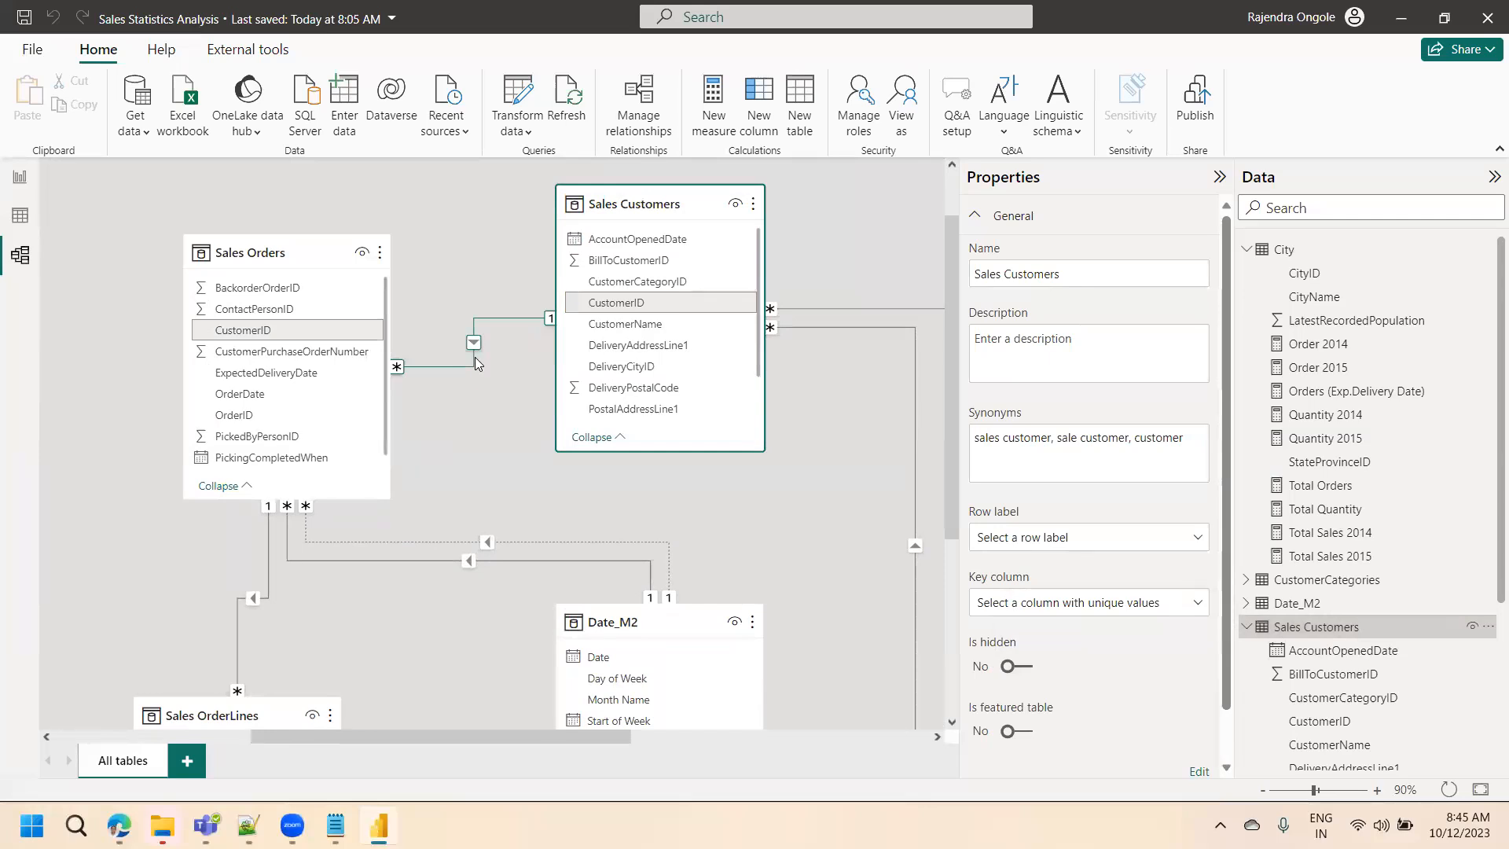
{"action": "left_click", "coordinate": [475, 350]}
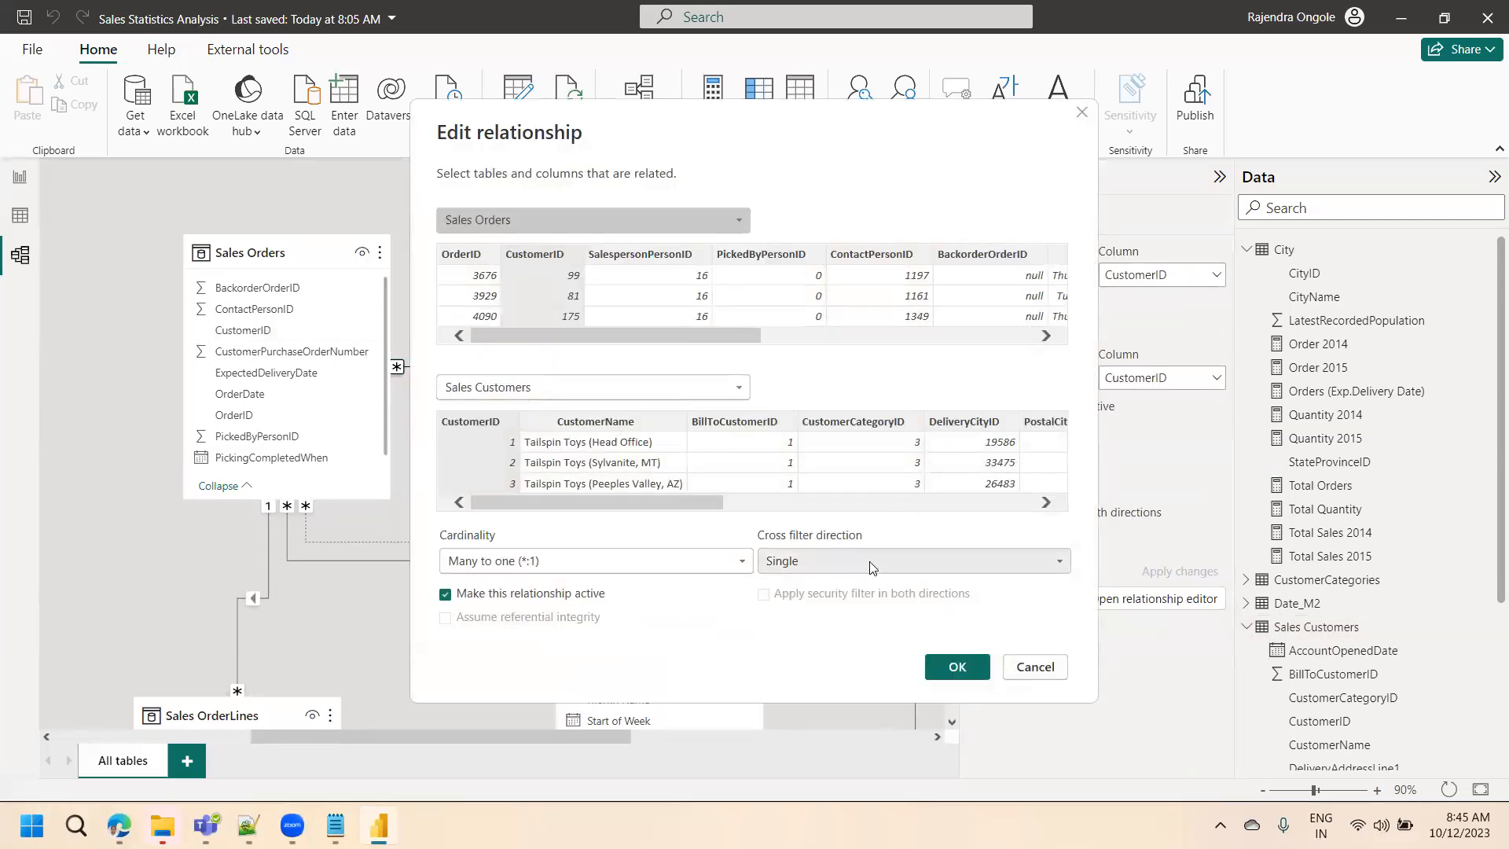
{"action": "left_click", "coordinate": [1034, 667]}
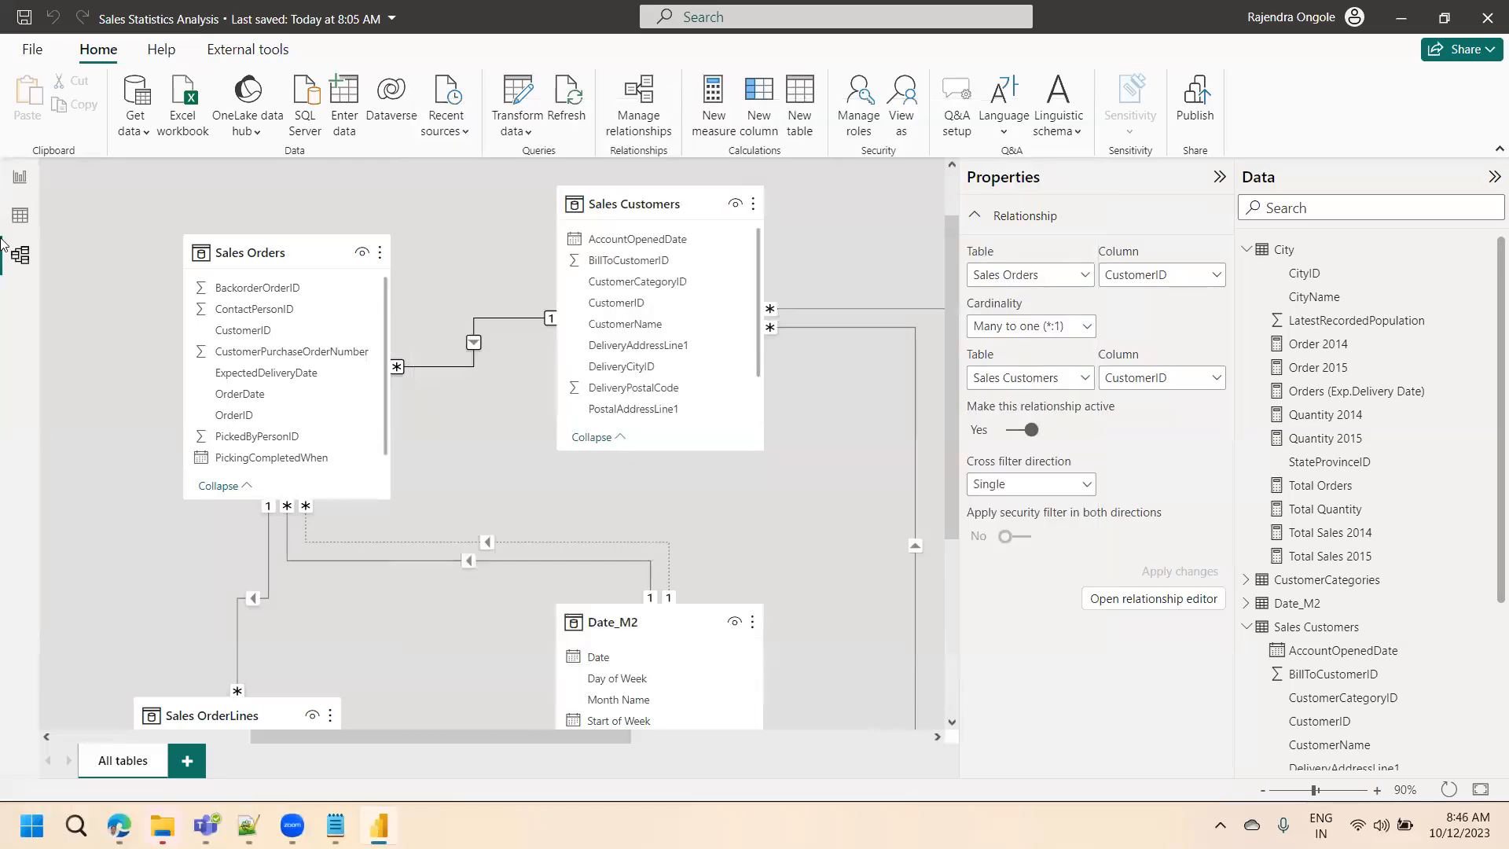
{"action": "left_click", "coordinate": [19, 178]}
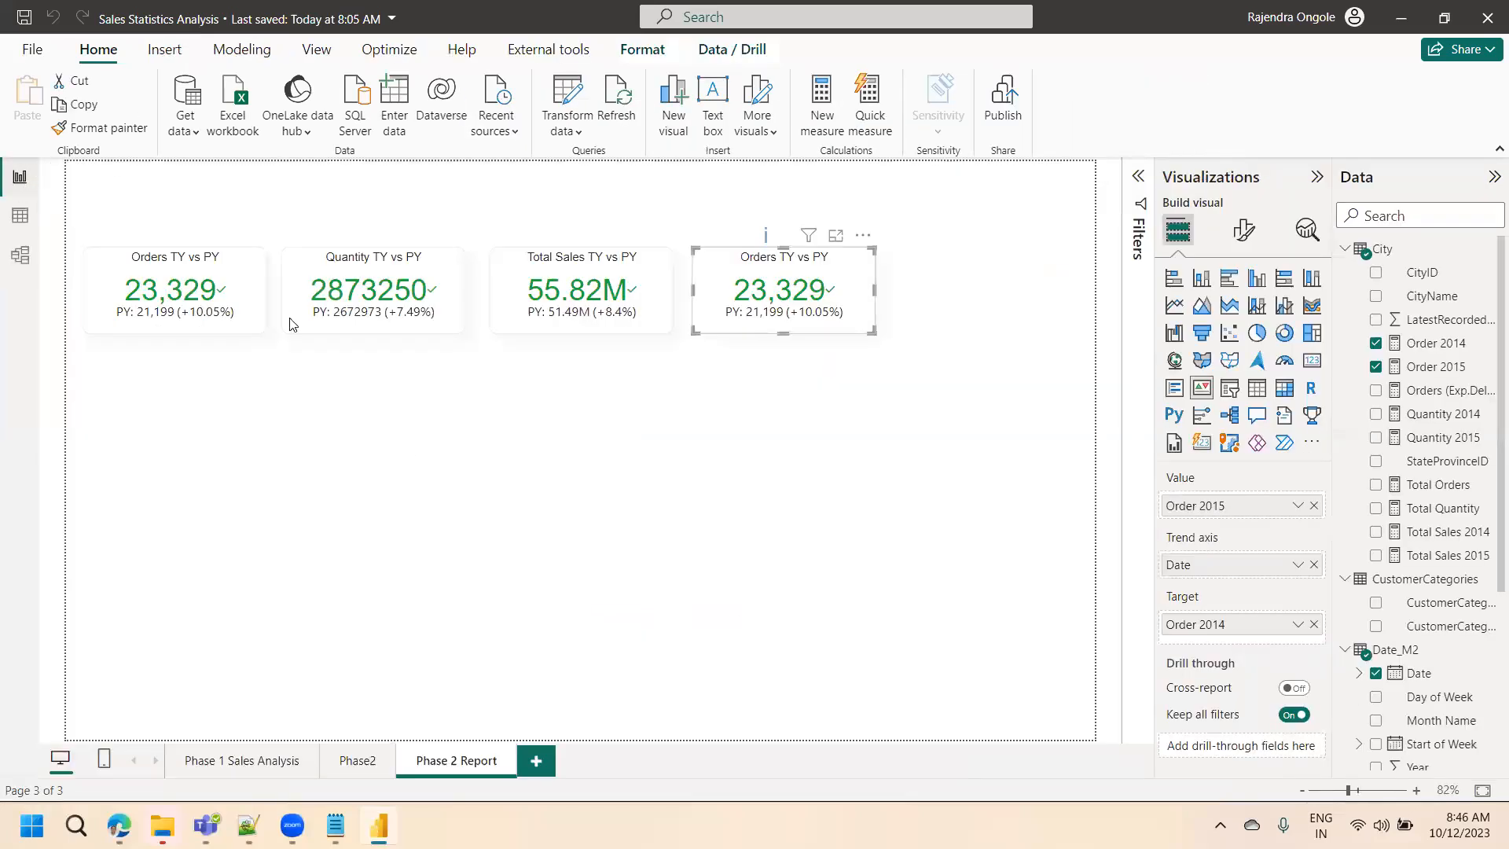
{"action": "left_click", "coordinate": [404, 448]}
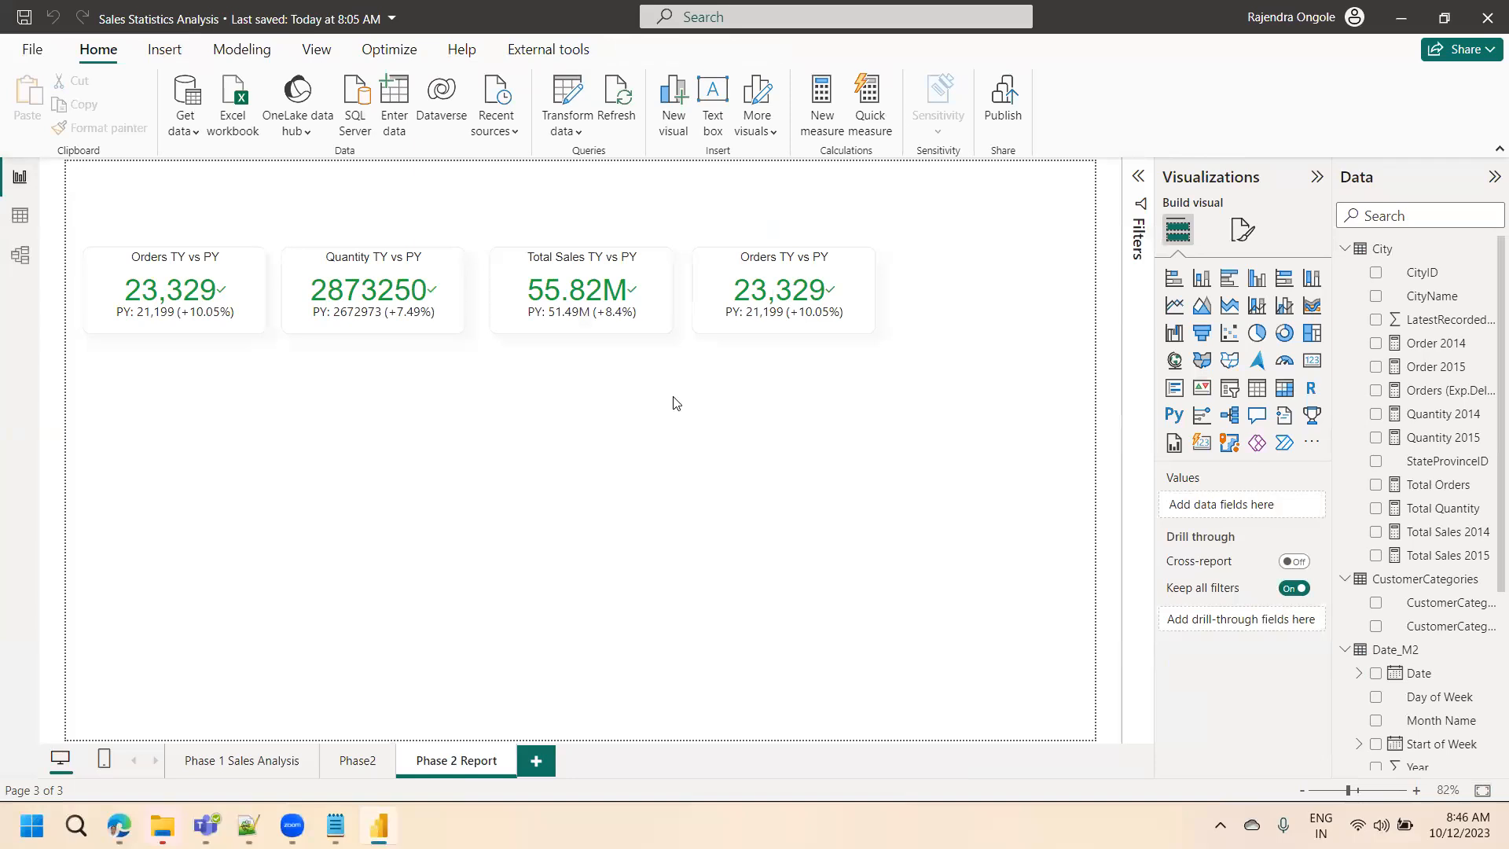
- Copy the SUMX expression out of the Total Sales 2014 measure's formula
{"action": "left_click", "coordinate": [790, 324]}
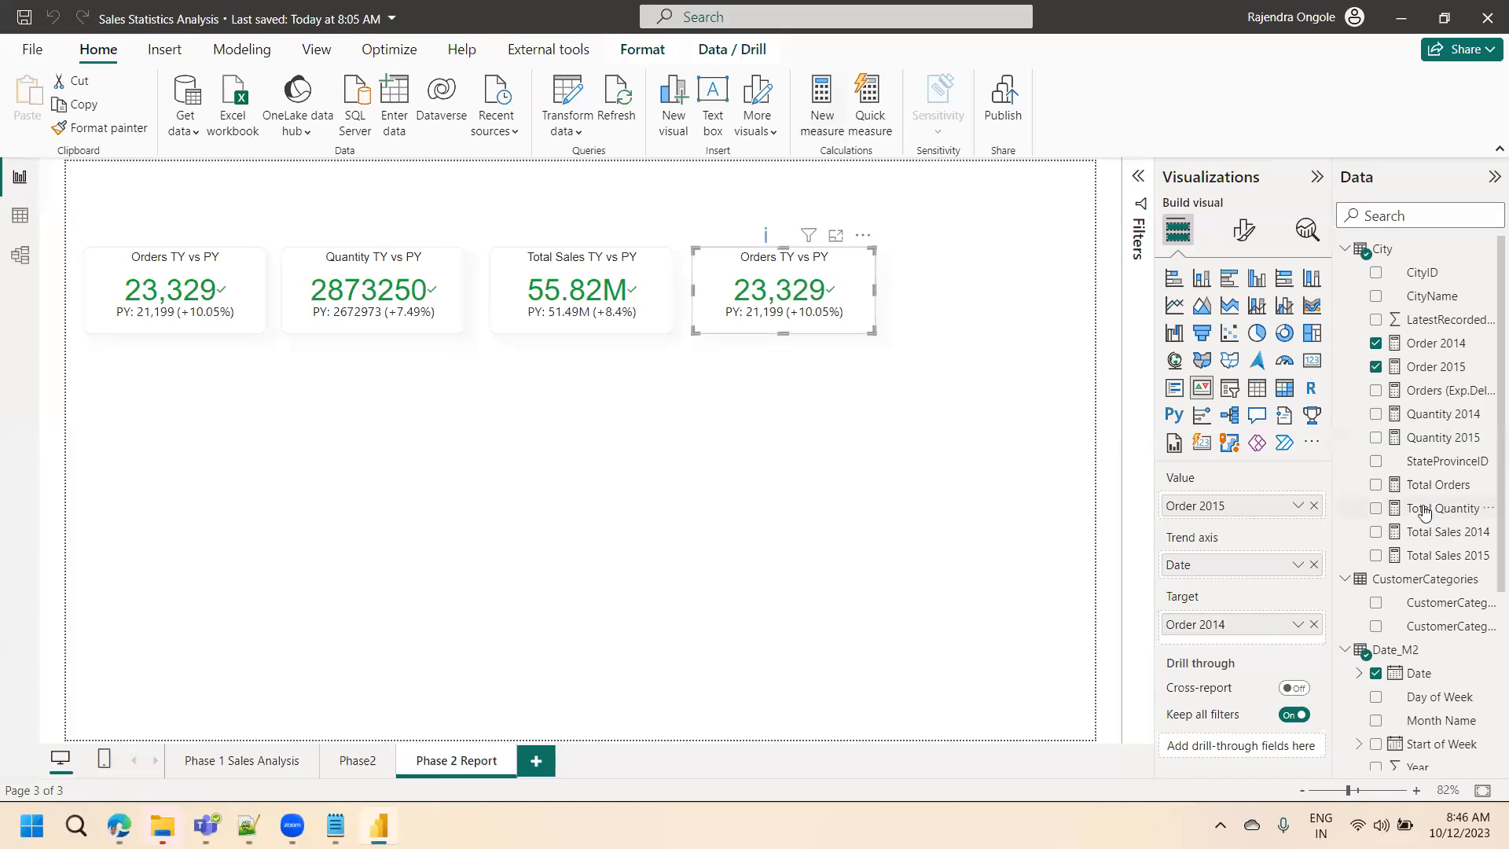
{"action": "left_click_drag", "start_coordinate": [1333, 467], "coordinate": [1282, 467]}
{"action": "left_click", "coordinate": [1381, 535]}
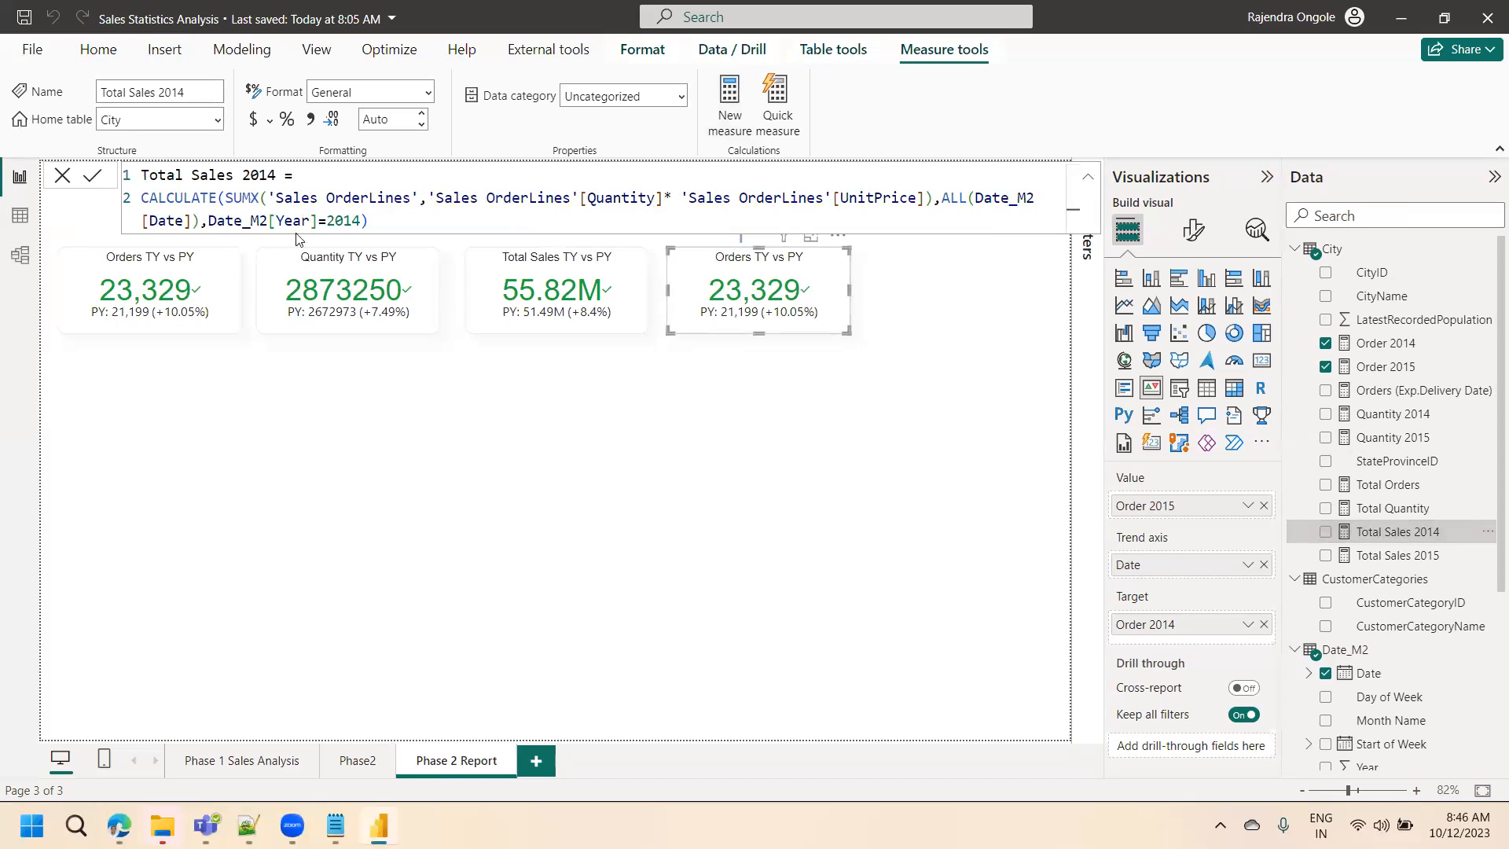
{"action": "left_click", "coordinate": [228, 199]}
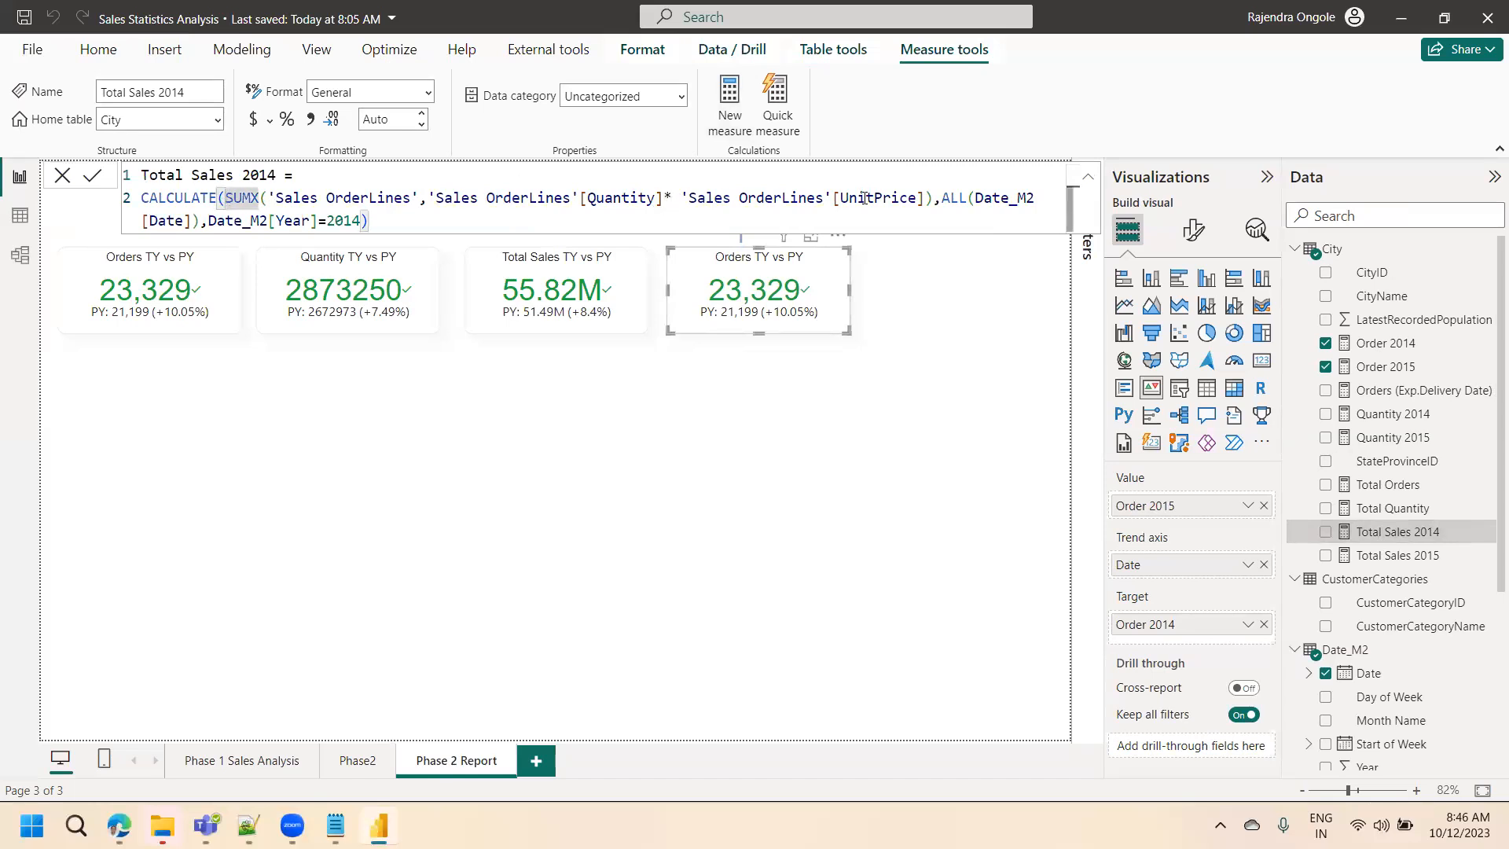
{"action": "left_click", "coordinate": [929, 199], "text": "shift"}
{"action": "key", "text": "ctrl+c"}
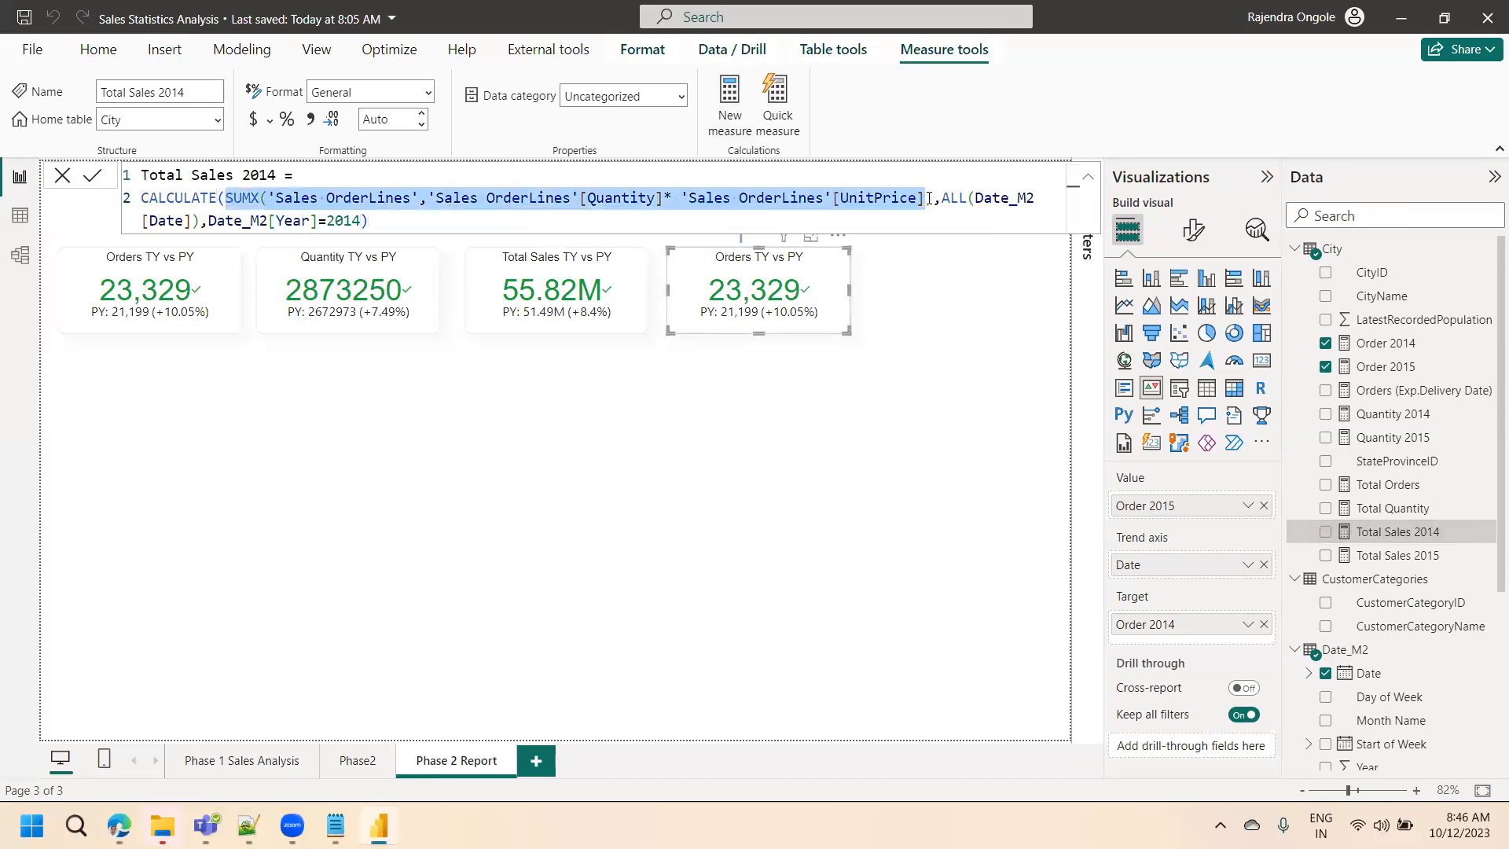
- Create a measure Total Sales = SUMX('Sales OrderLines','Sales OrderLines'[Quantity]* 'Sales OrderLines'[UnitPrice])
{"action": "left_click", "coordinate": [732, 121]}
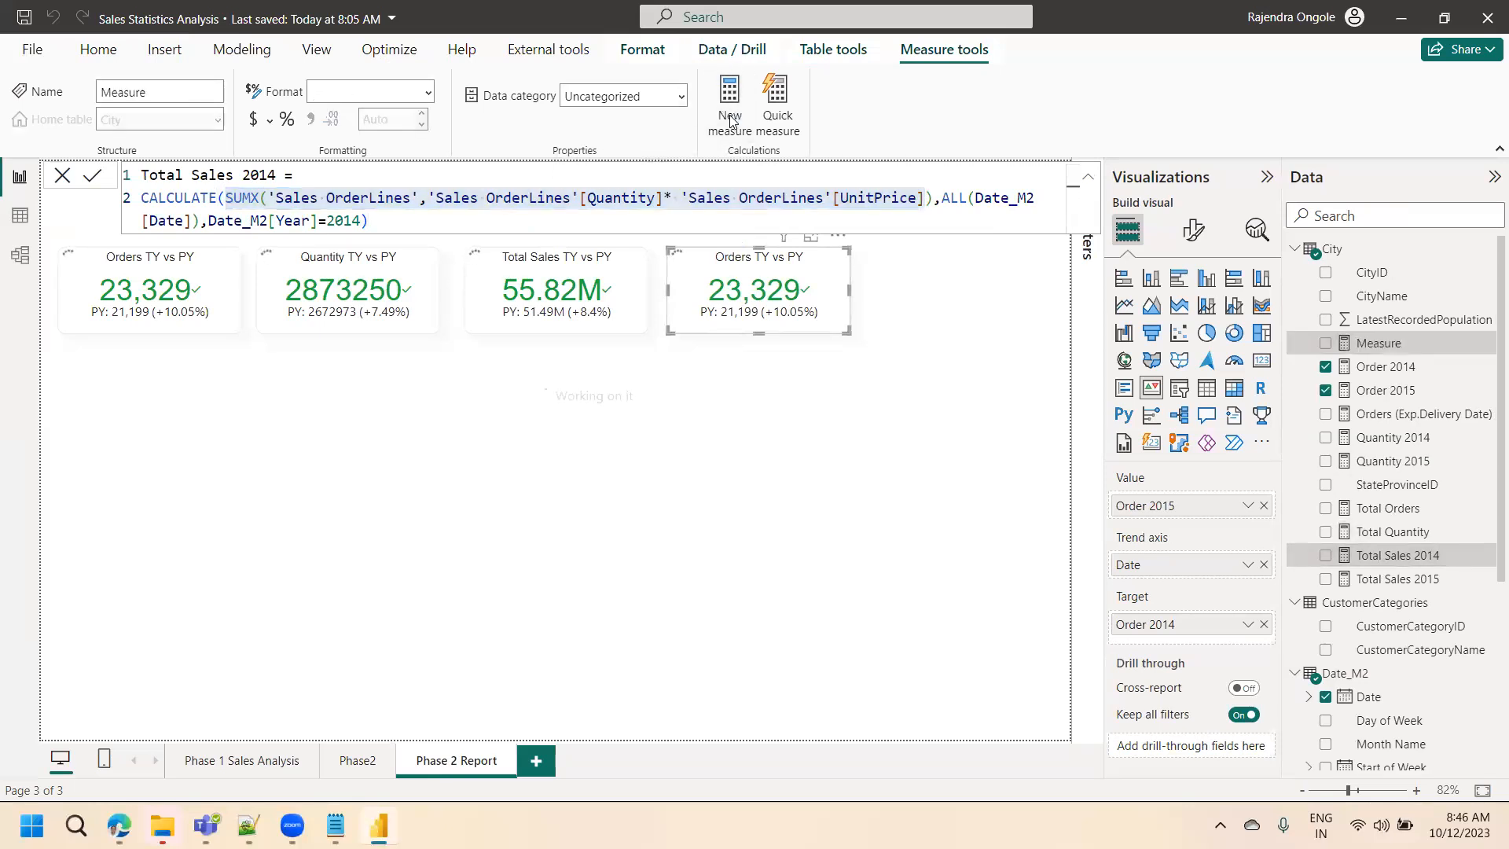
{"action": "type", "text": "Total SAELS"}
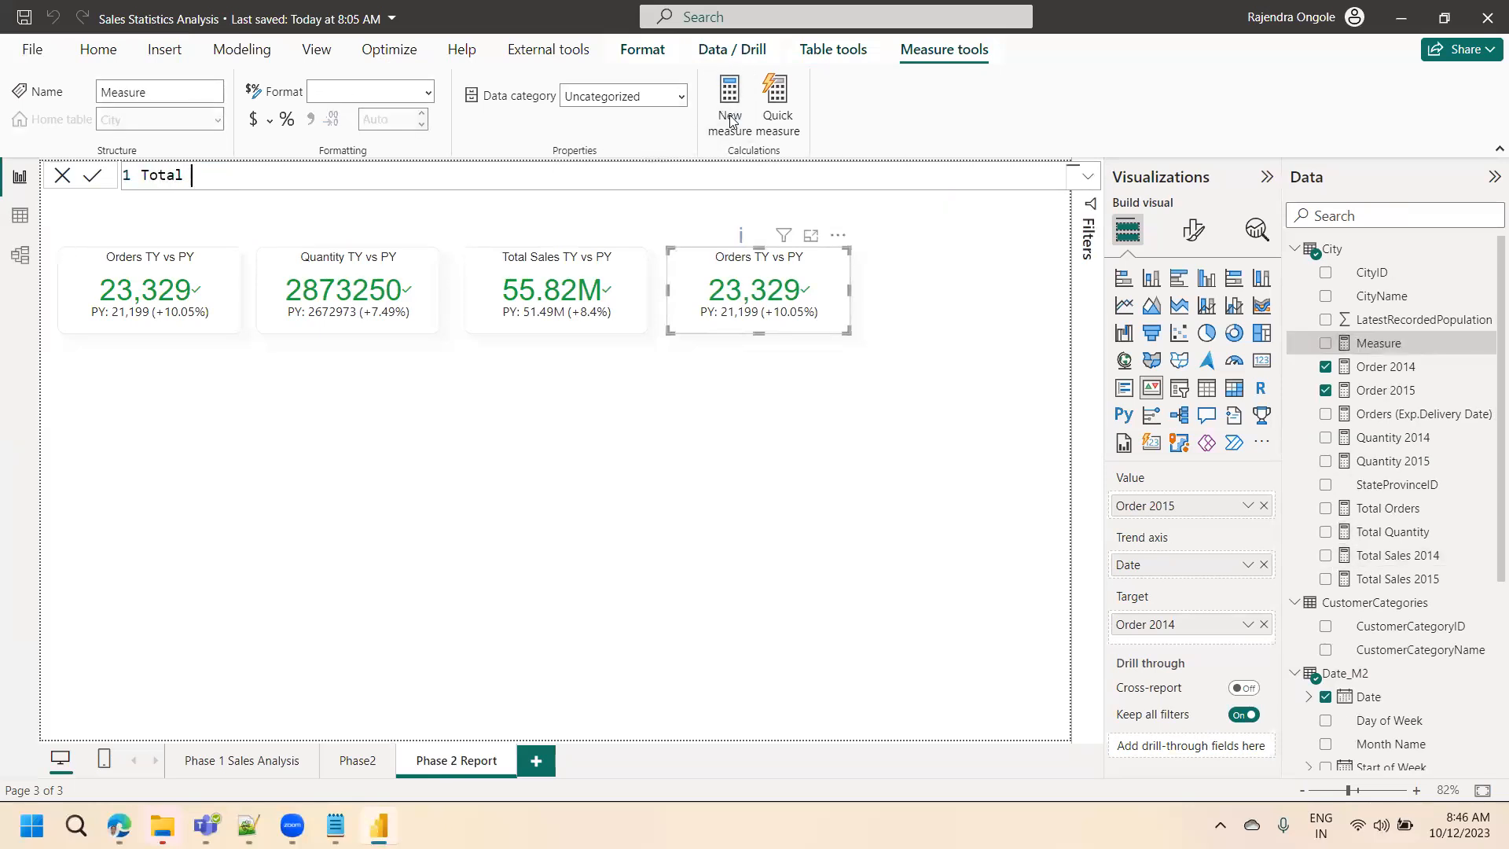
{"action": "key", "text": "BackSpace"}
{"action": "key", "text": "BackSpace"}
{"action": "key", "text": "BackSpace"}
{"action": "key", "text": "BackSpace"}
{"action": "type", "text": "ales ="}
{"action": "key", "text": "shift+Return"}
{"action": "key", "text": "ctrl+v"}
{"action": "type", "text": ")"}
{"action": "left_click", "coordinate": [92, 174]}
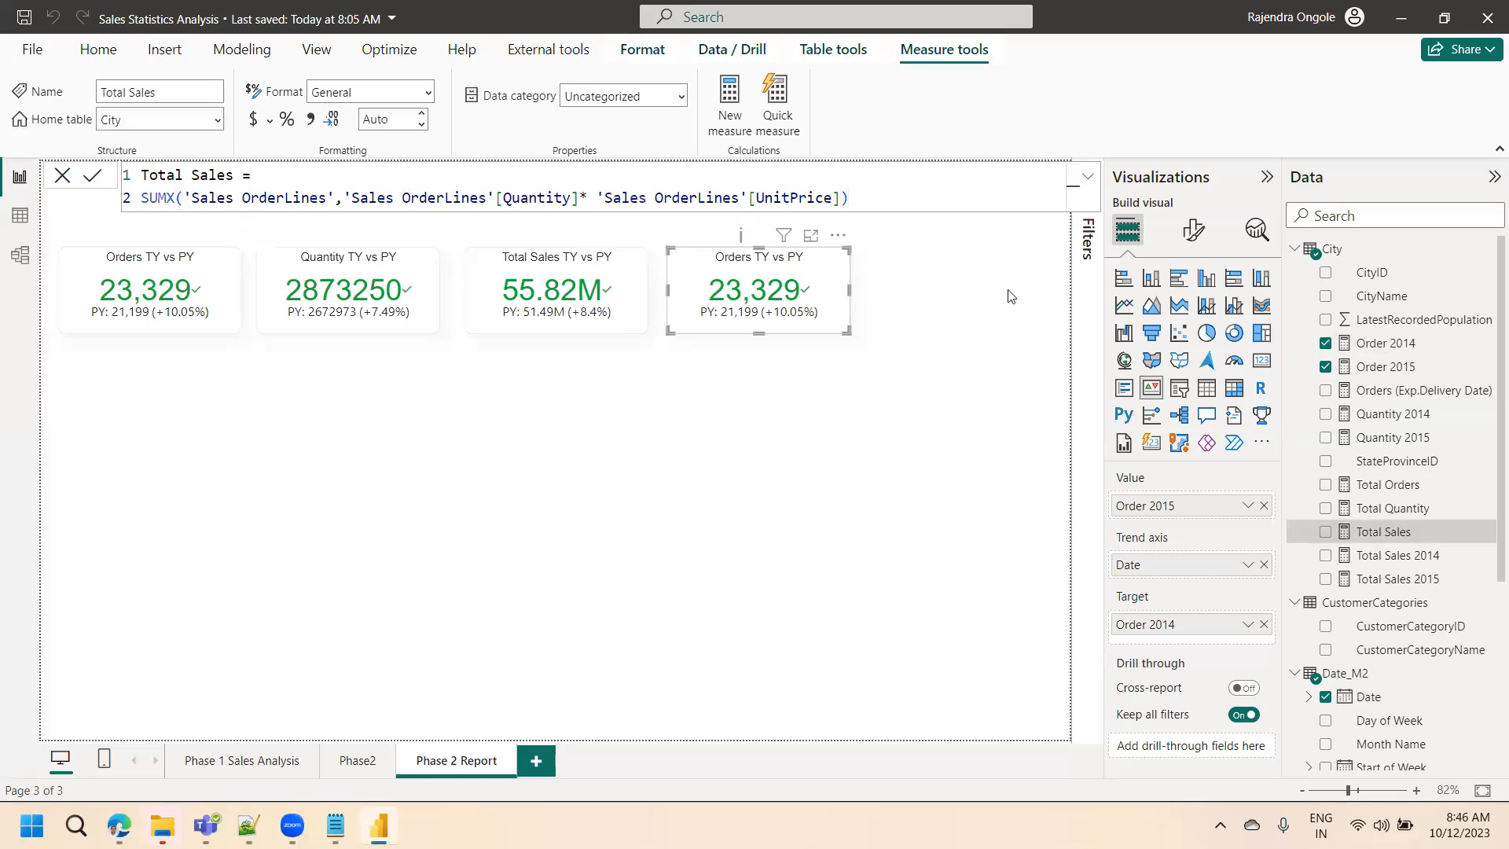
- Replace the SUMX expression in the Total Sales 2014 measure with [Total Sales] and commit the formula
{"action": "left_click", "coordinate": [1395, 558]}
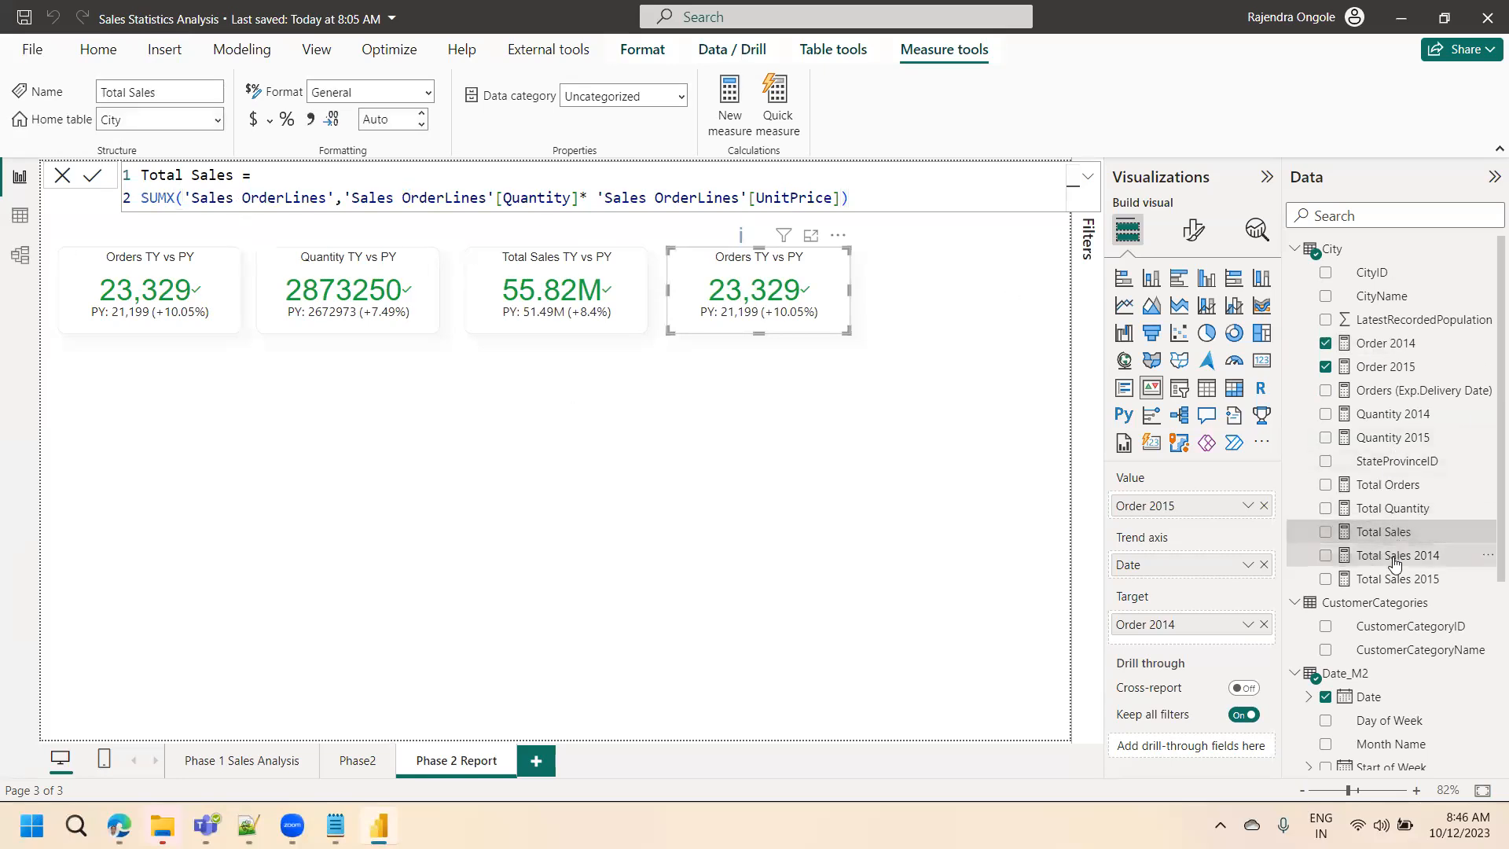
{"action": "double_click", "coordinate": [236, 198]}
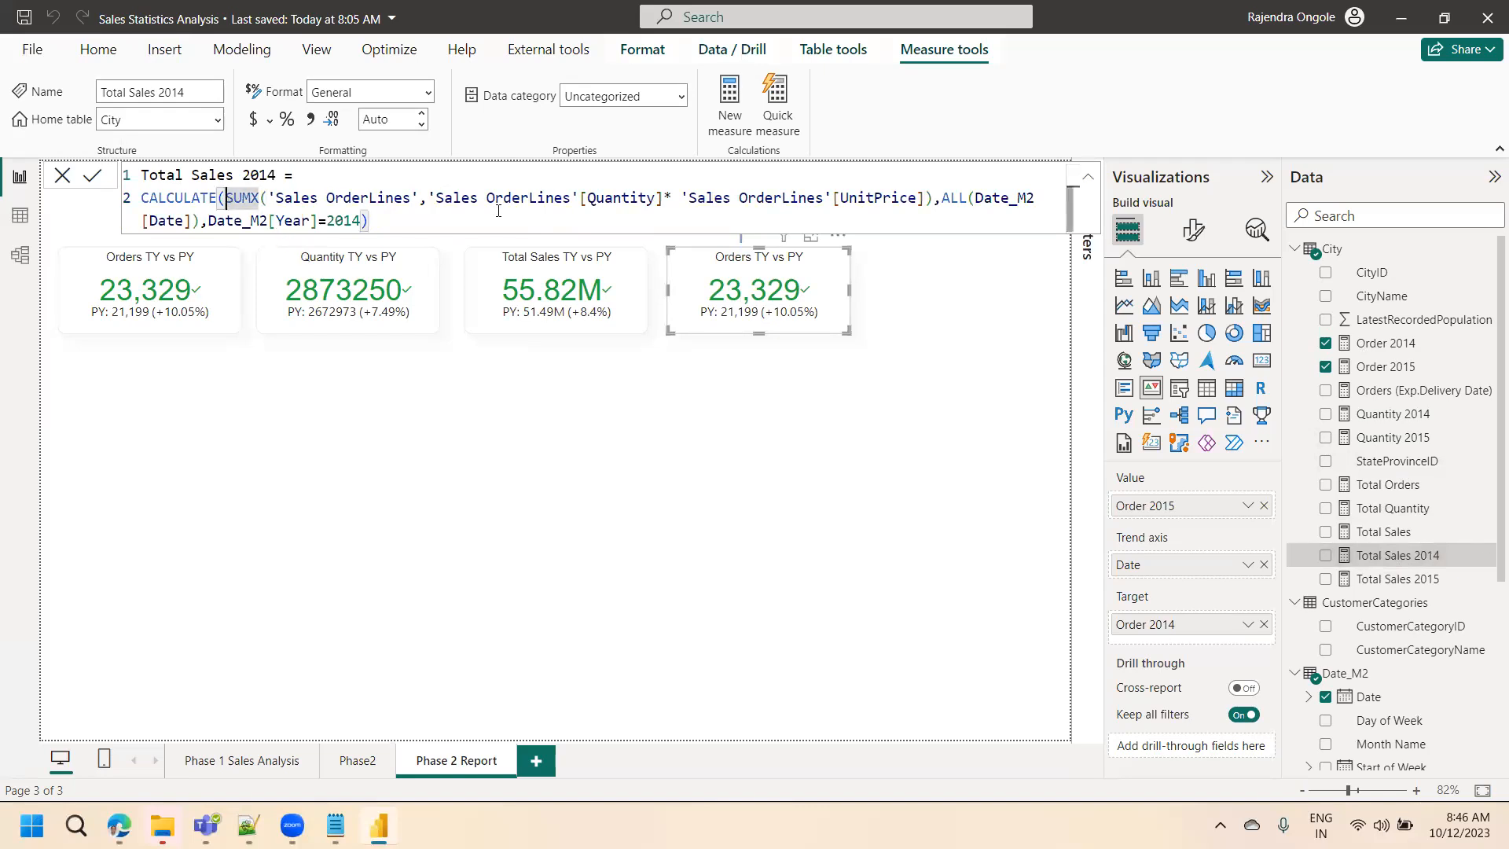
{"action": "left_click", "coordinate": [934, 198], "text": "shift"}
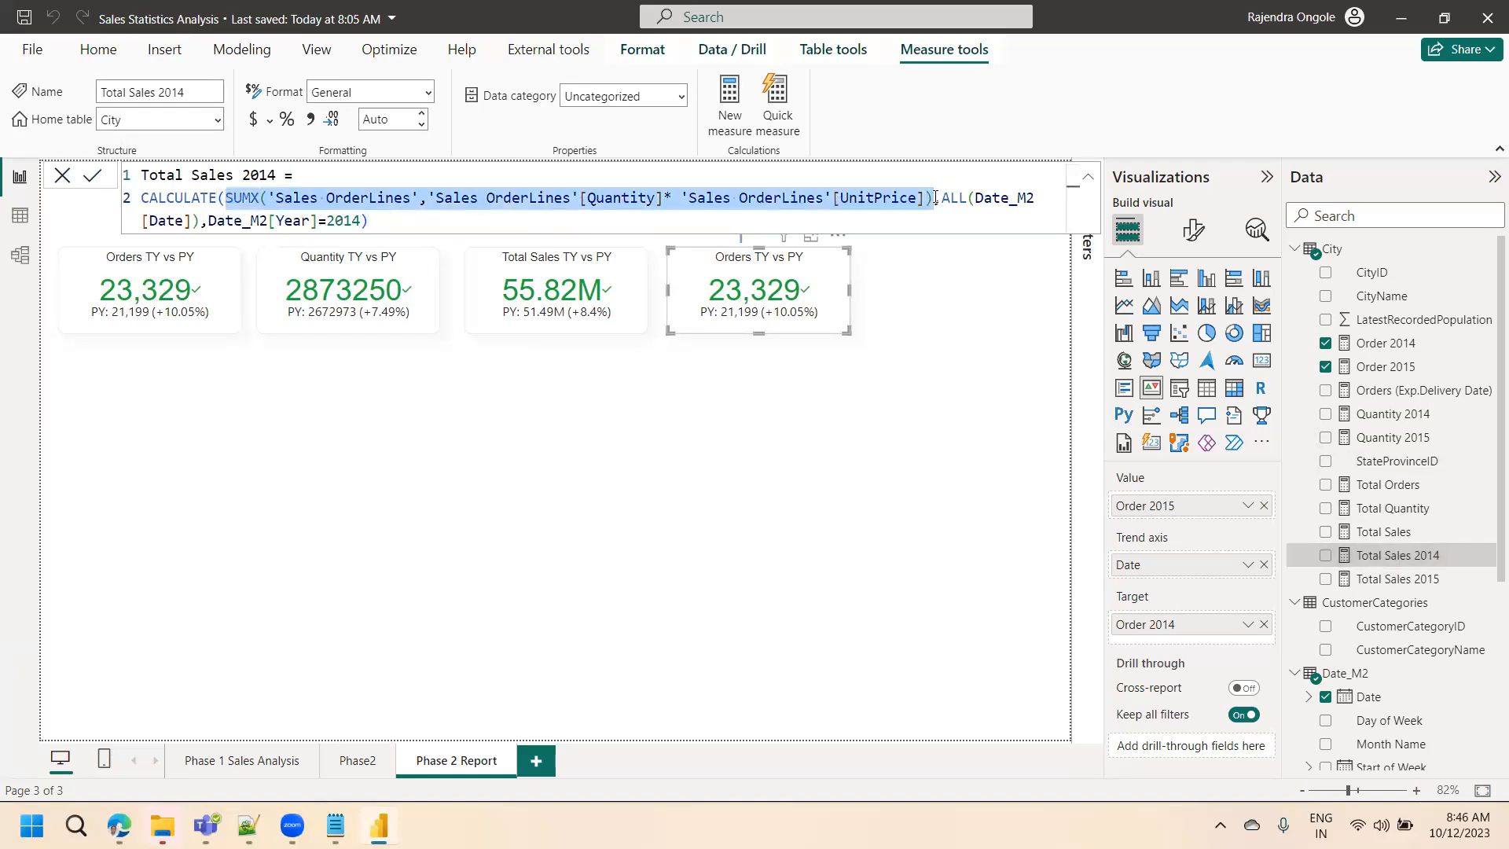
{"action": "type", "text": "total"}
{"action": "key", "text": "Down"}
{"action": "key", "text": "Down"}
{"action": "key", "text": "Down"}
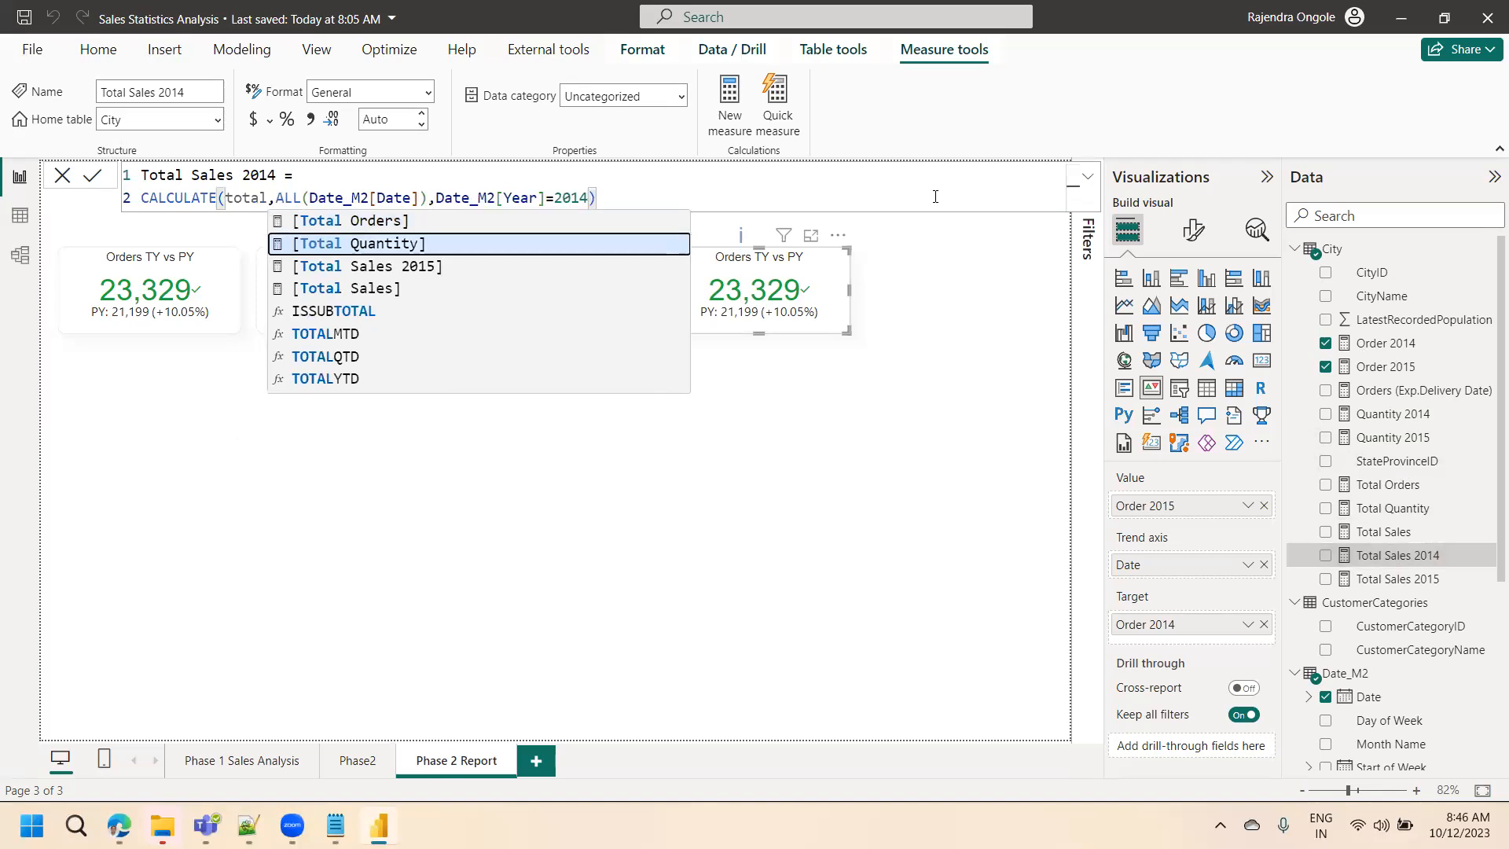
{"action": "key", "text": "Tab"}
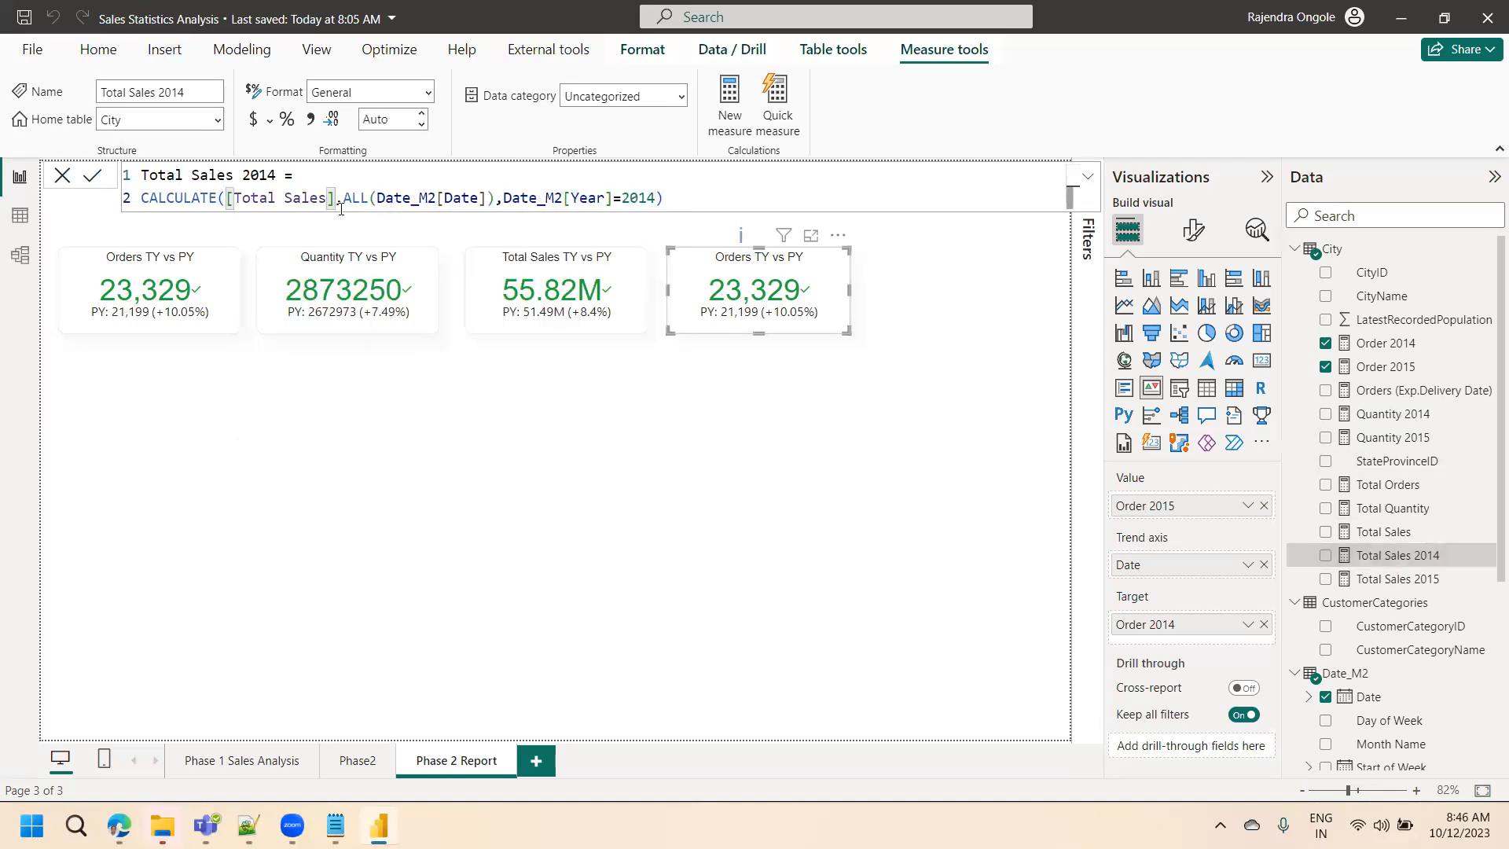
{"action": "left_click", "coordinate": [92, 176]}
- Replace the SUMX expression in the Total Sales 2015 measure with [Total Sales], without the City prefix, and commit the formula
{"action": "left_click", "coordinate": [1399, 581]}
{"action": "left_click", "coordinate": [228, 198]}
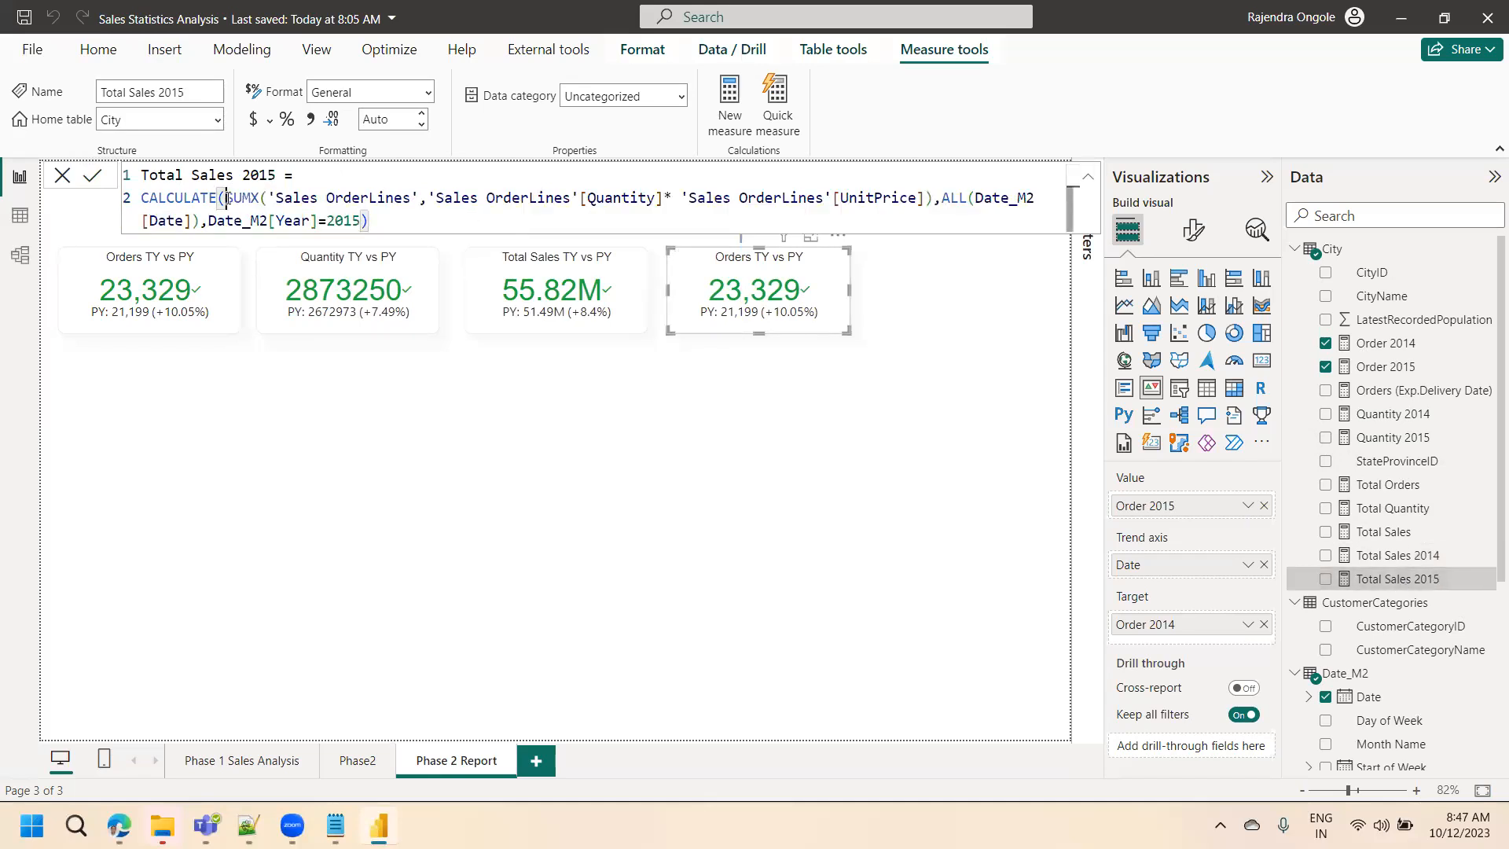
{"action": "left_click", "coordinate": [933, 198], "text": "shift"}
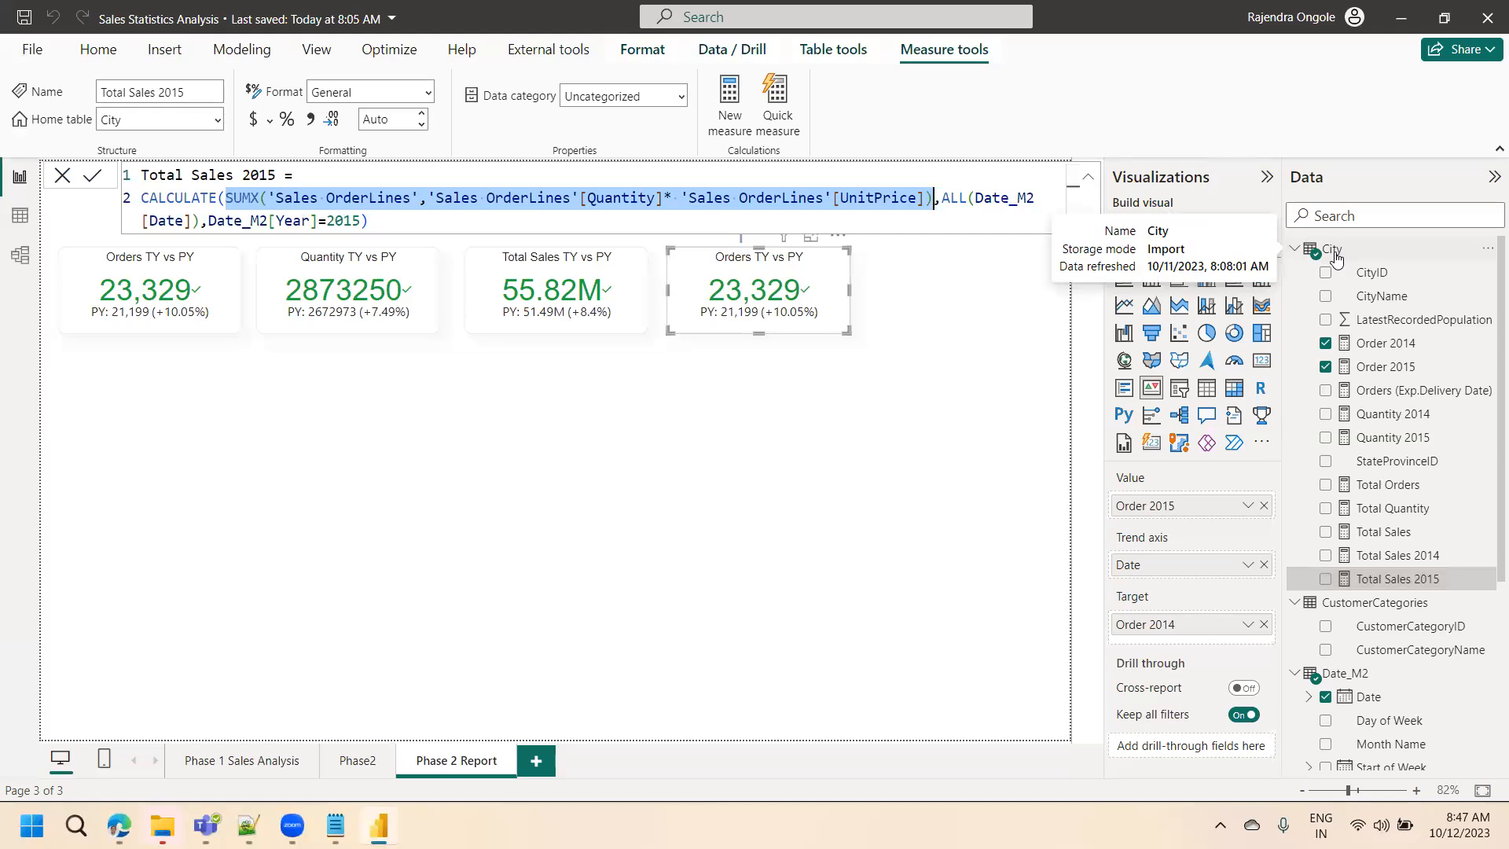
{"action": "type", "text": "city"}
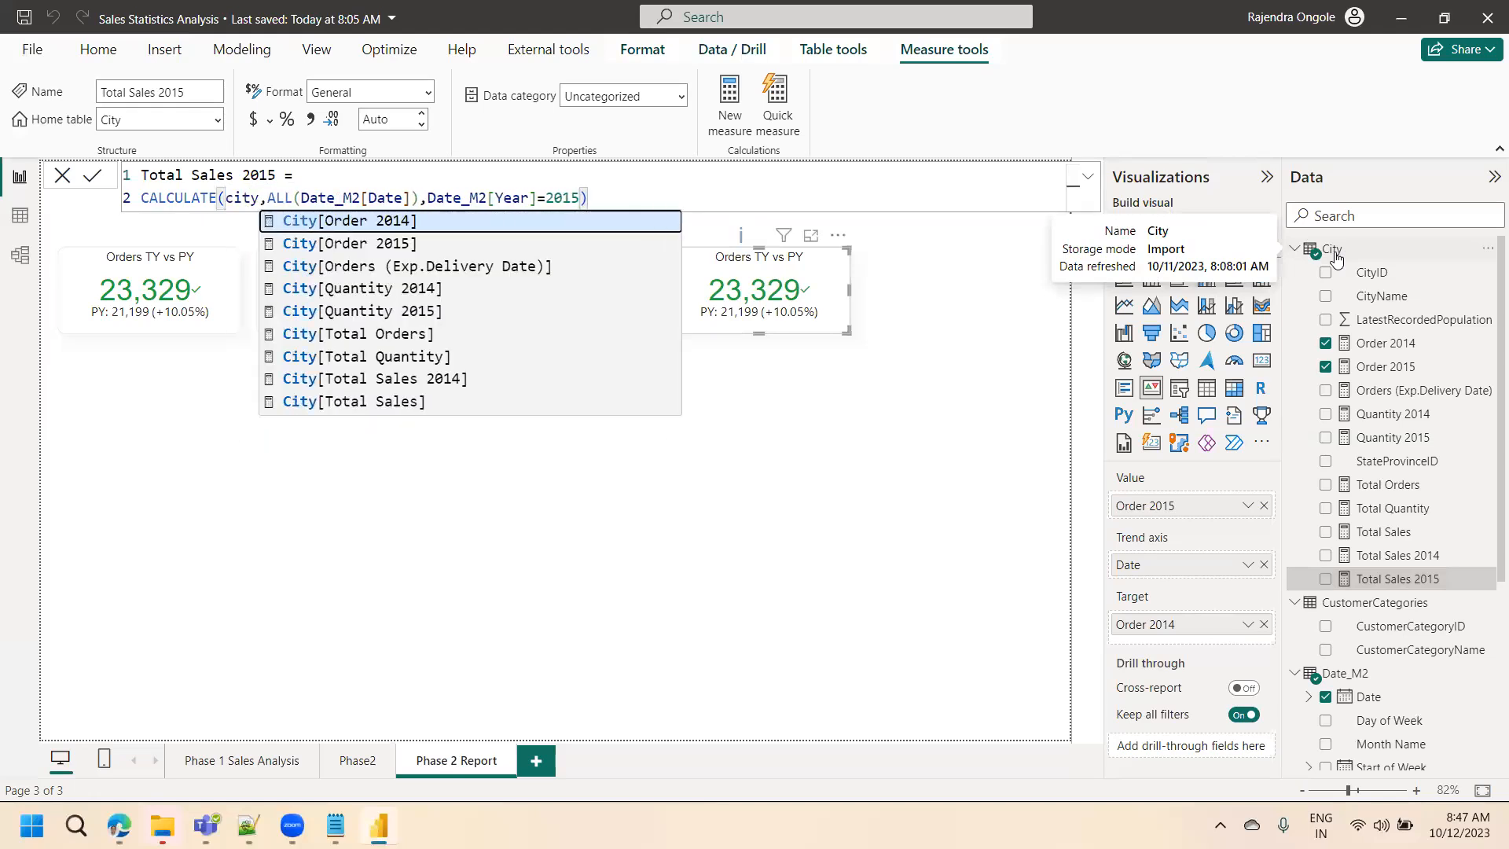
{"action": "key", "text": "Down"}
{"action": "key", "text": "Down"}
{"action": "key", "text": "Down"}
{"action": "key", "text": "Down"}
{"action": "key", "text": "Down"}
{"action": "key", "text": "Down"}
{"action": "key", "text": "Down"}
{"action": "key", "text": "Down"}
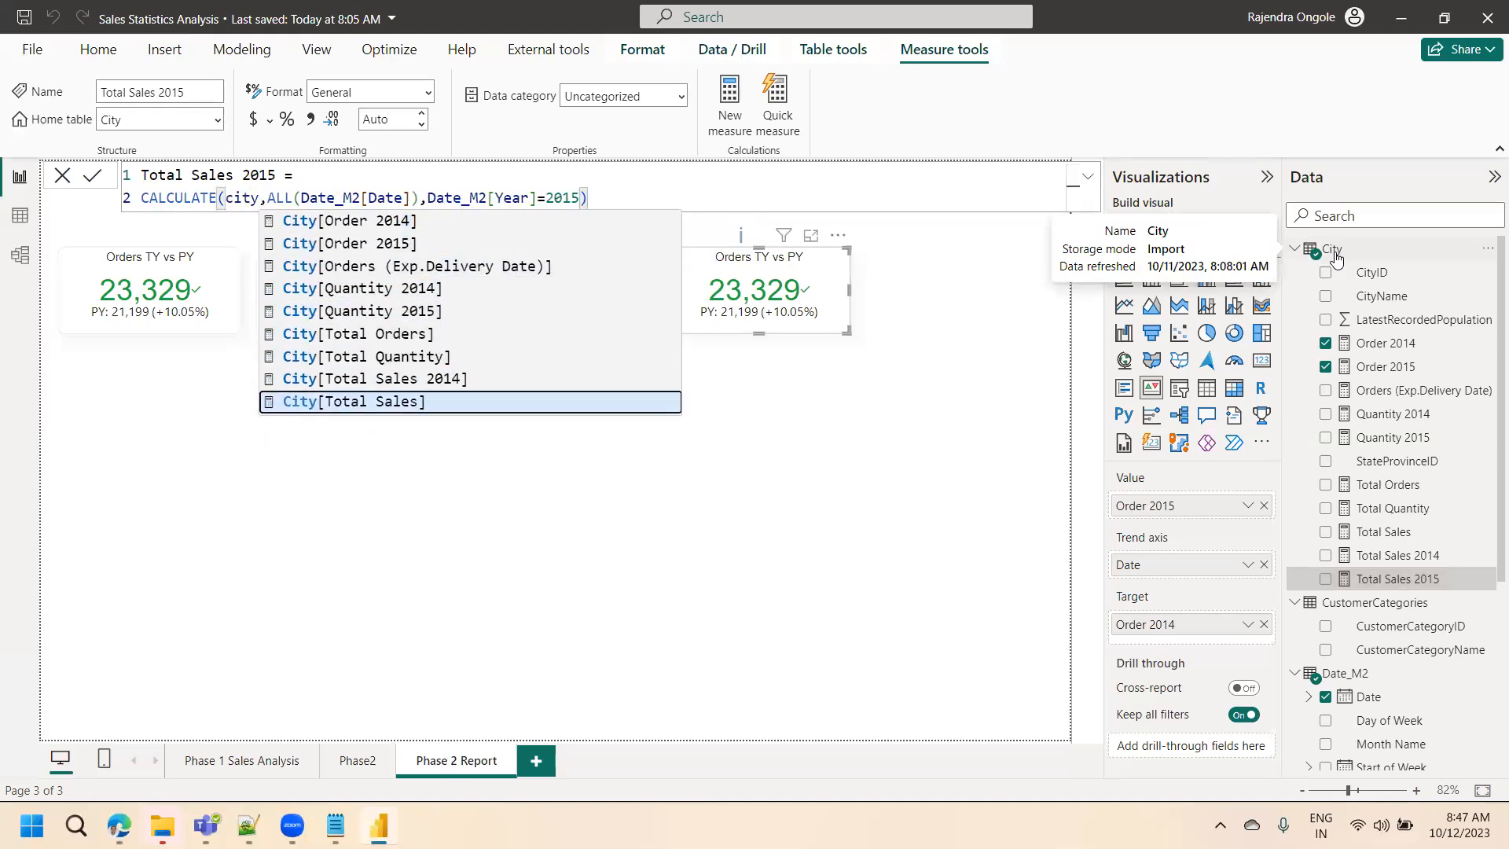
{"action": "key", "text": "Tab"}
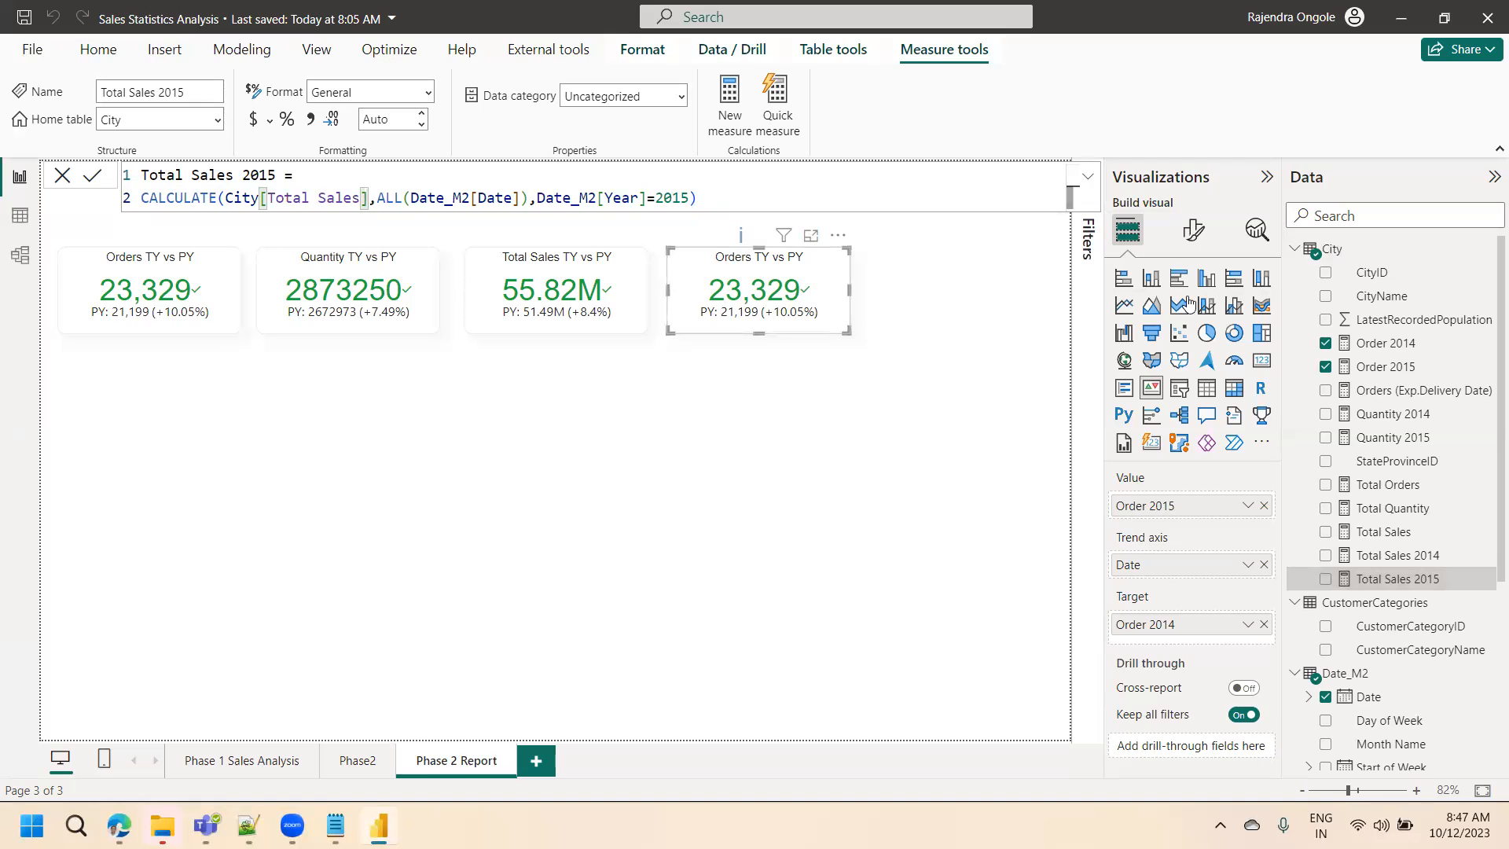
{"action": "double_click", "coordinate": [250, 197]}
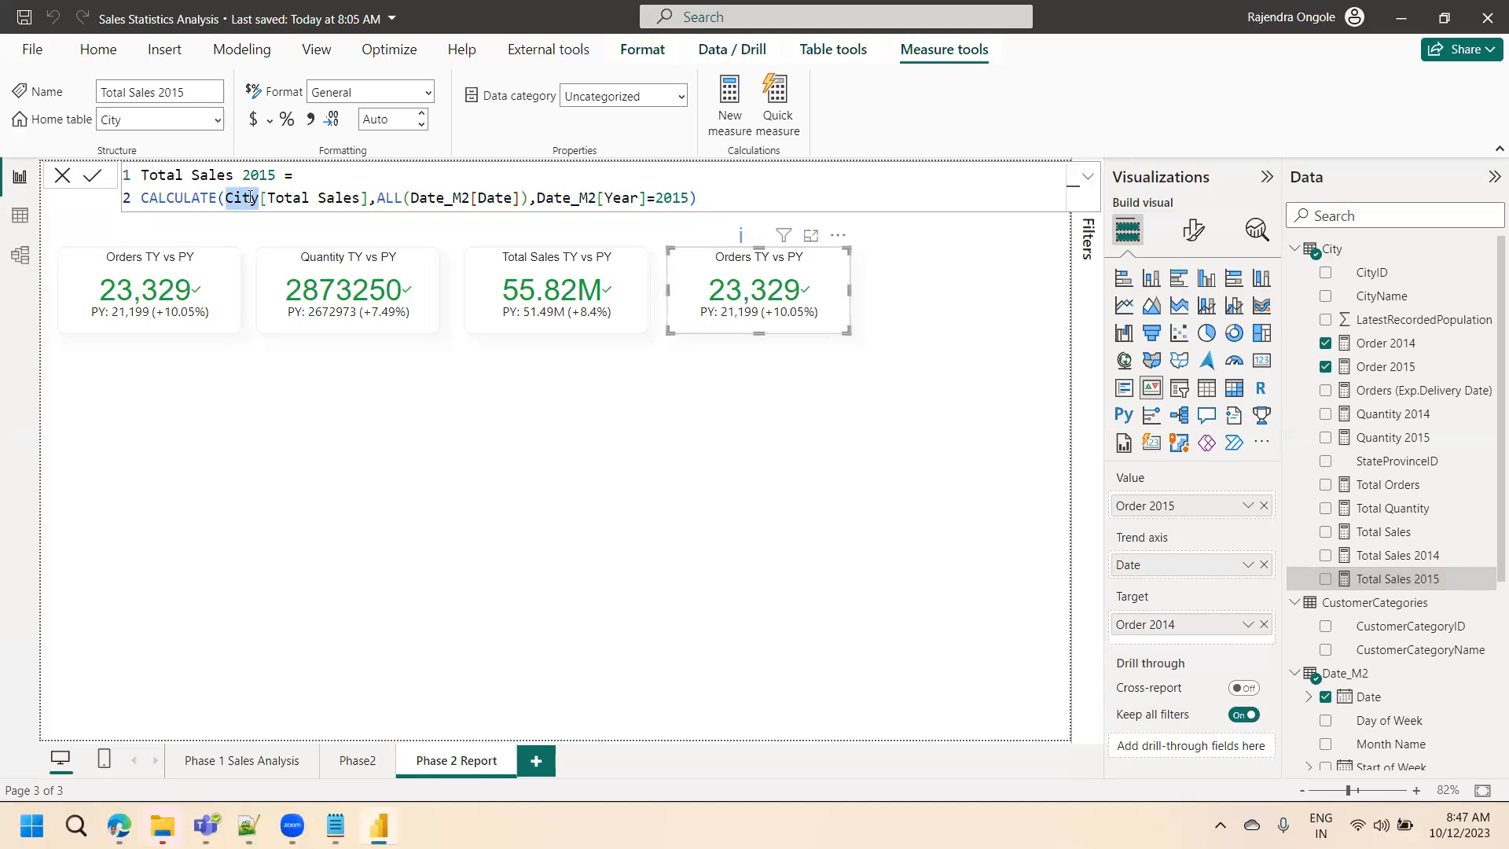
{"action": "key", "text": "BackSpace"}
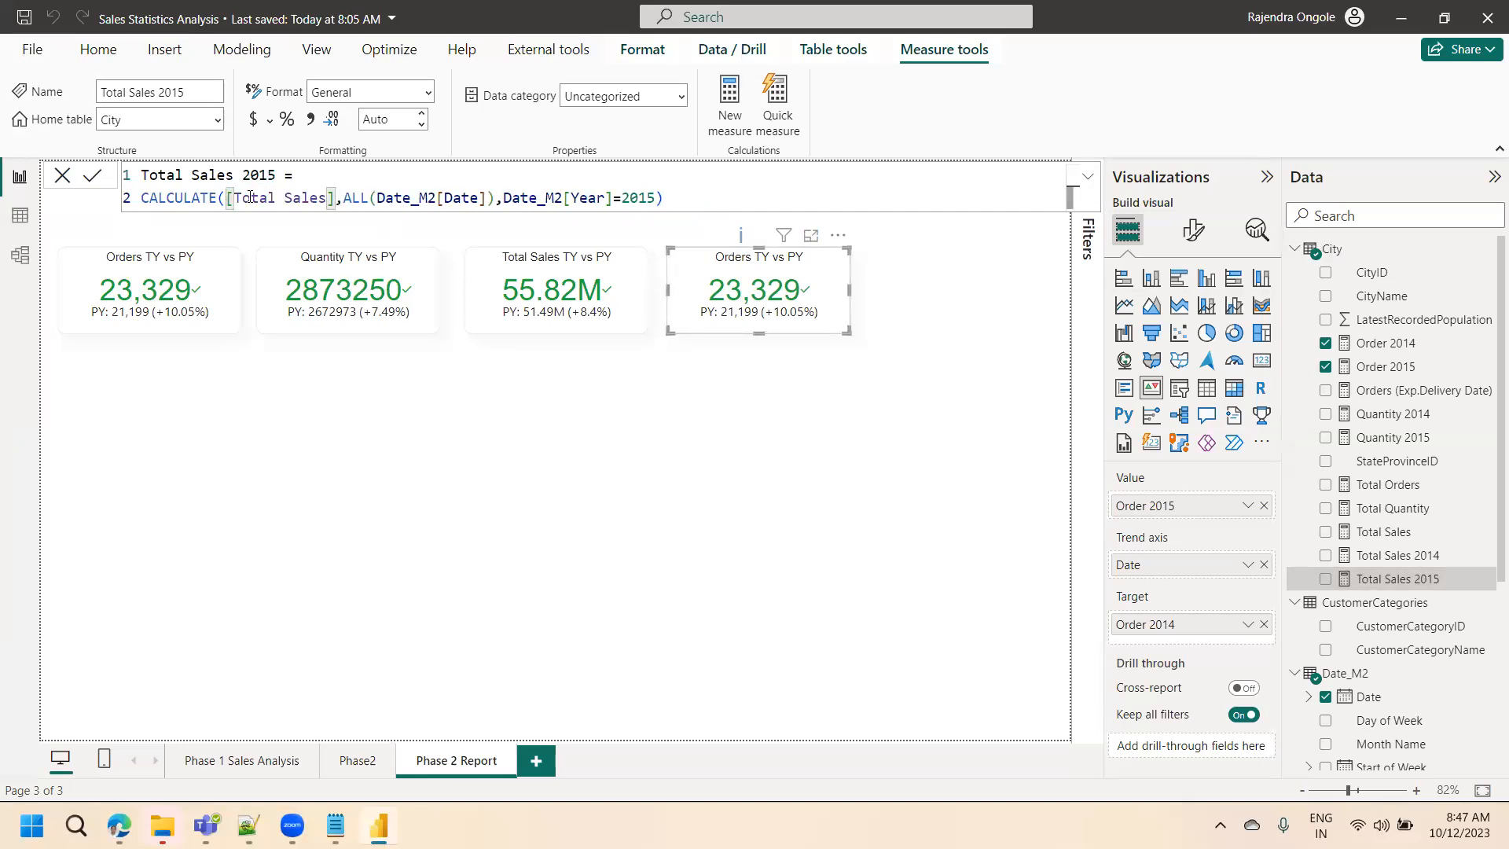
{"action": "left_click", "coordinate": [92, 174]}
- Set the Total Sales measure's home table to Sales Orders and review the Total Sales 2014 and Total Sales 2015 formulas
{"action": "left_click", "coordinate": [1383, 532]}
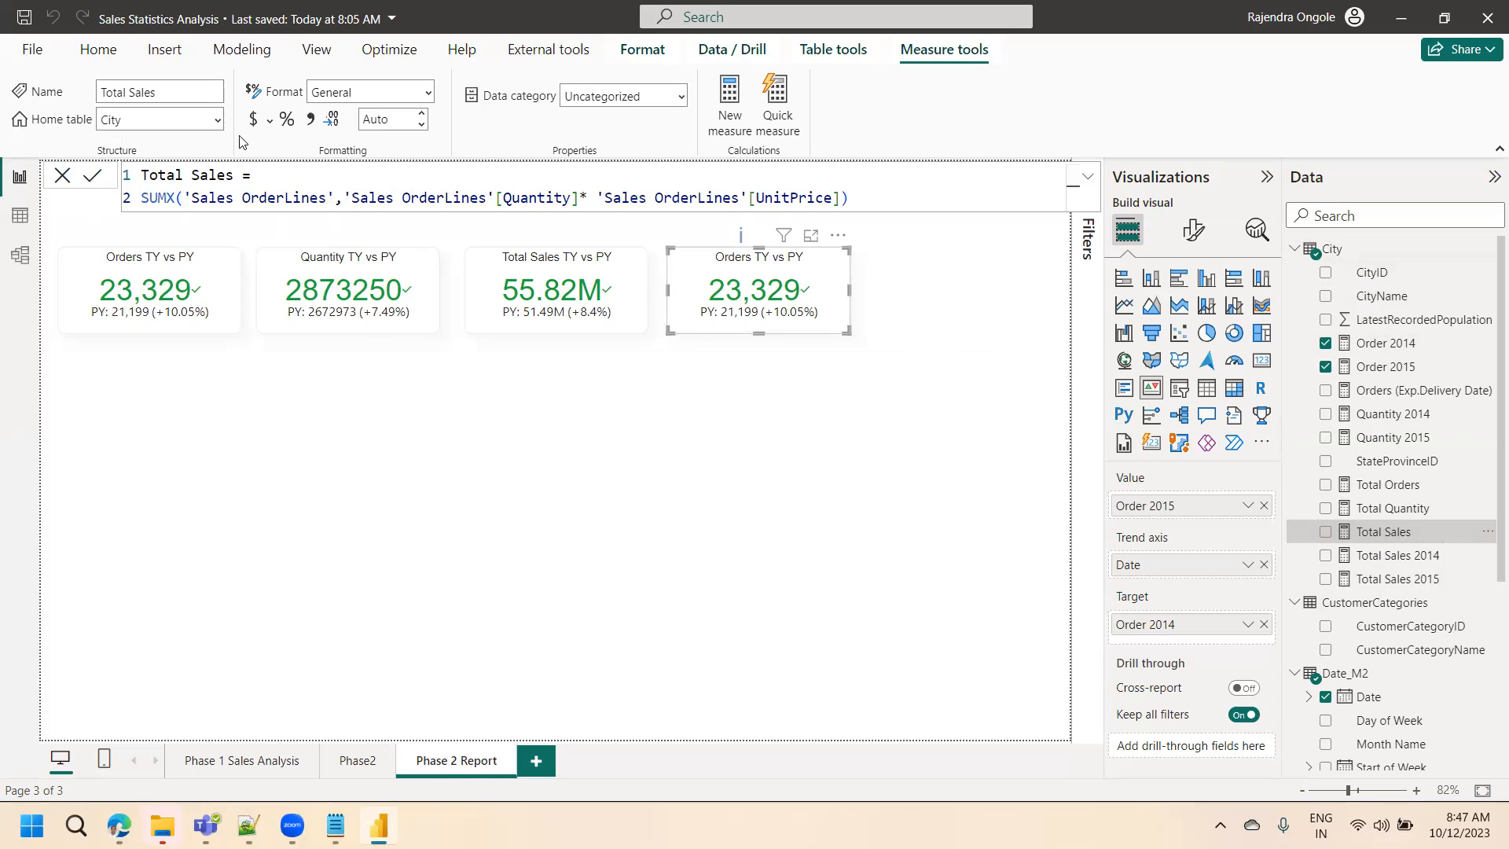
{"action": "left_click", "coordinate": [210, 119]}
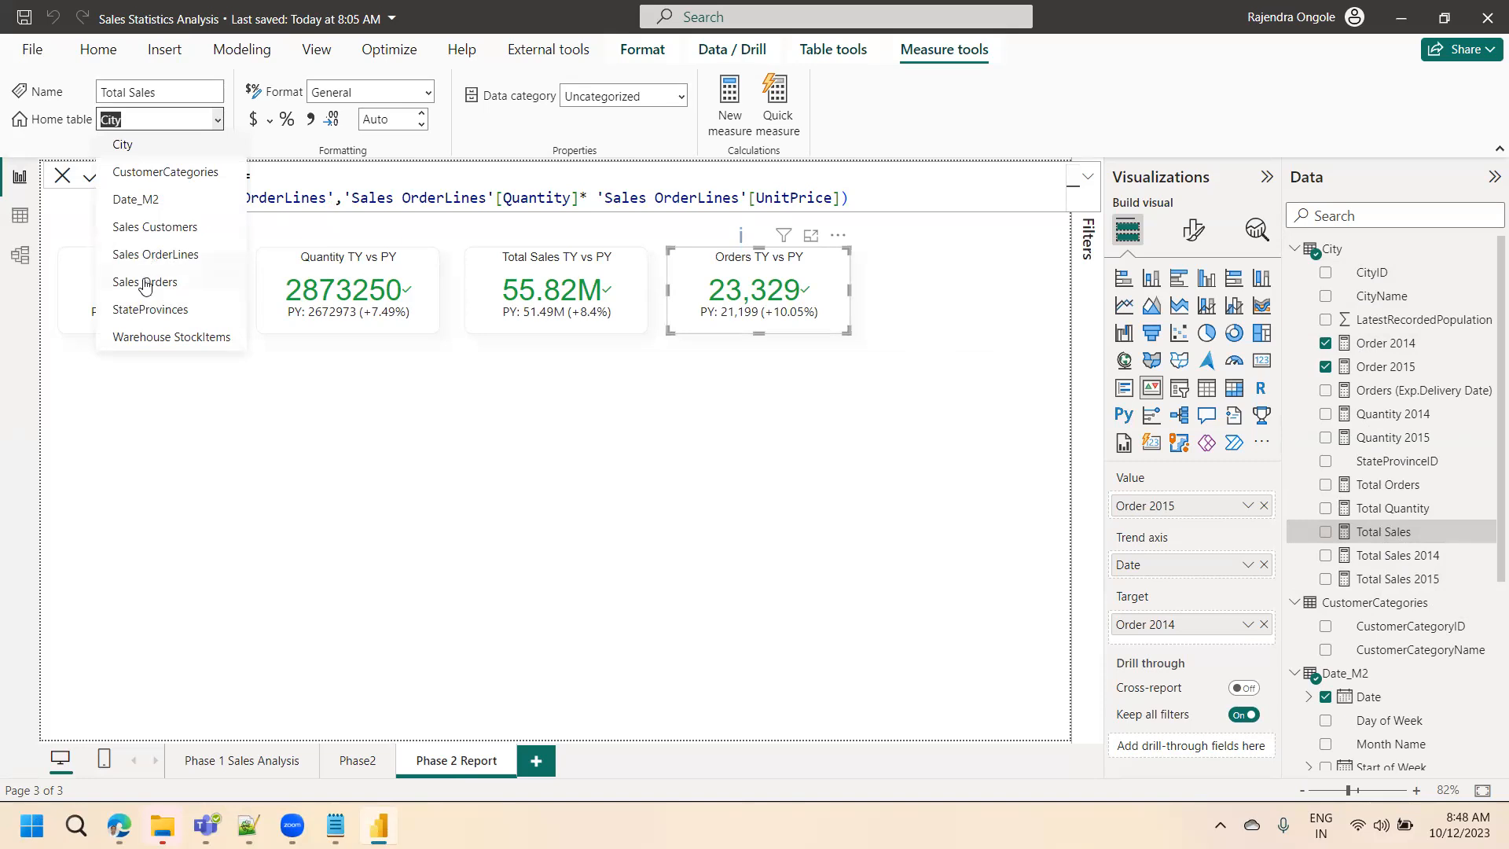
{"action": "left_click", "coordinate": [145, 284]}
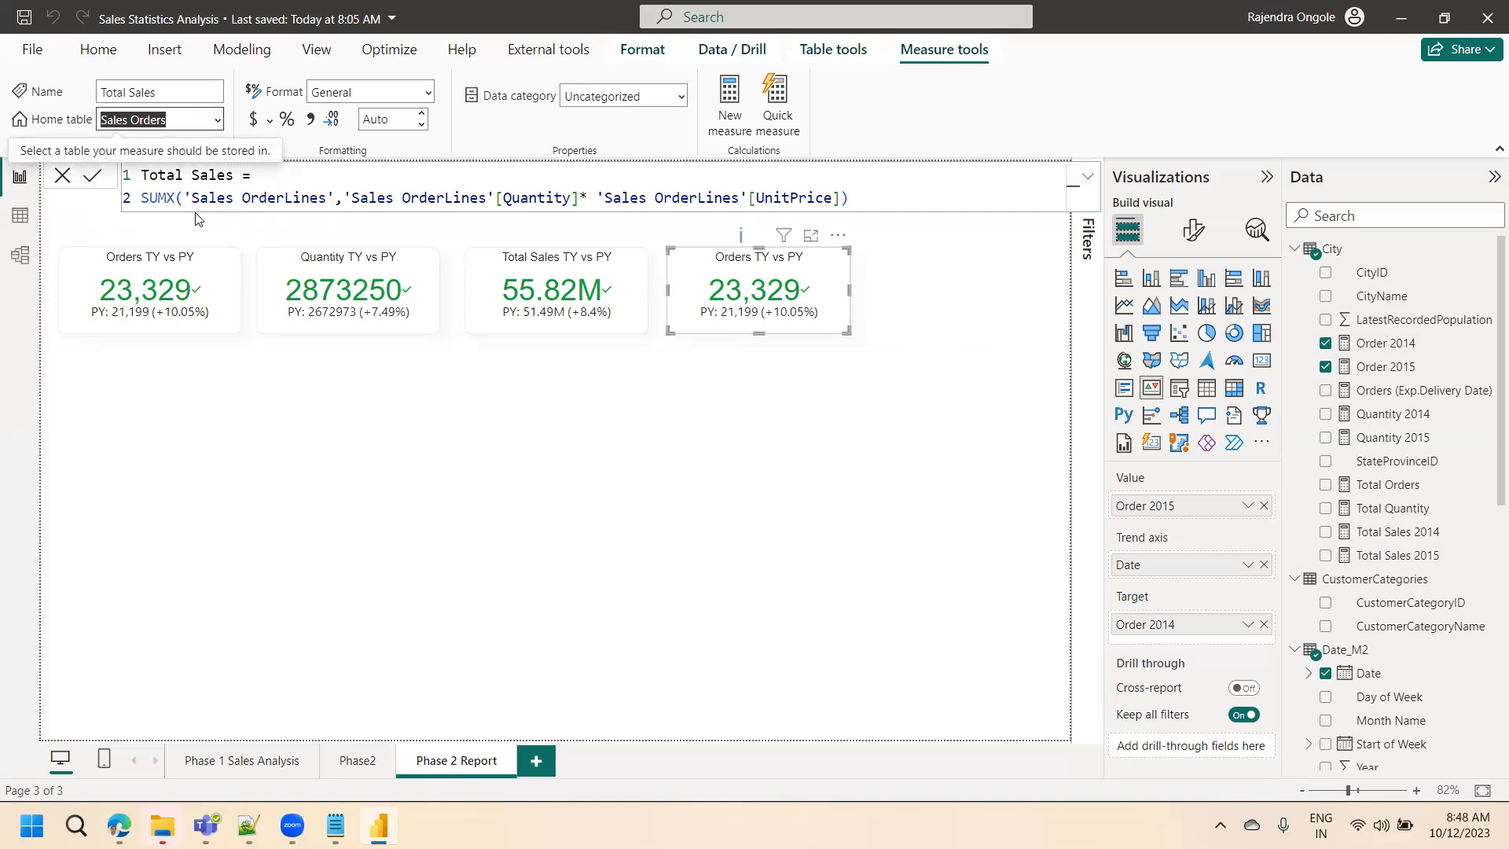
{"action": "left_click", "coordinate": [1400, 532]}
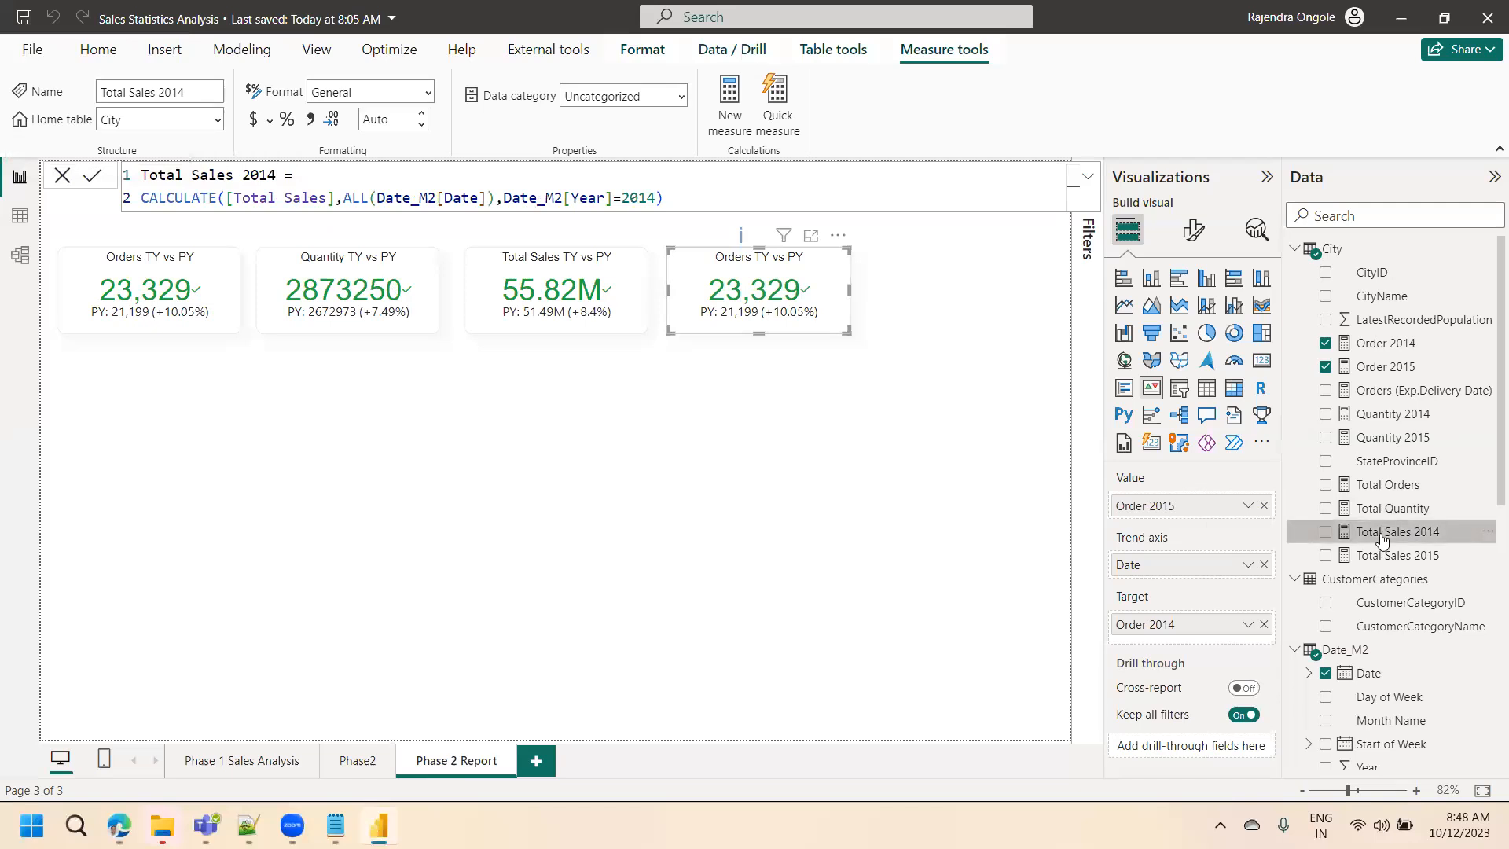
{"action": "left_click", "coordinate": [1403, 559]}
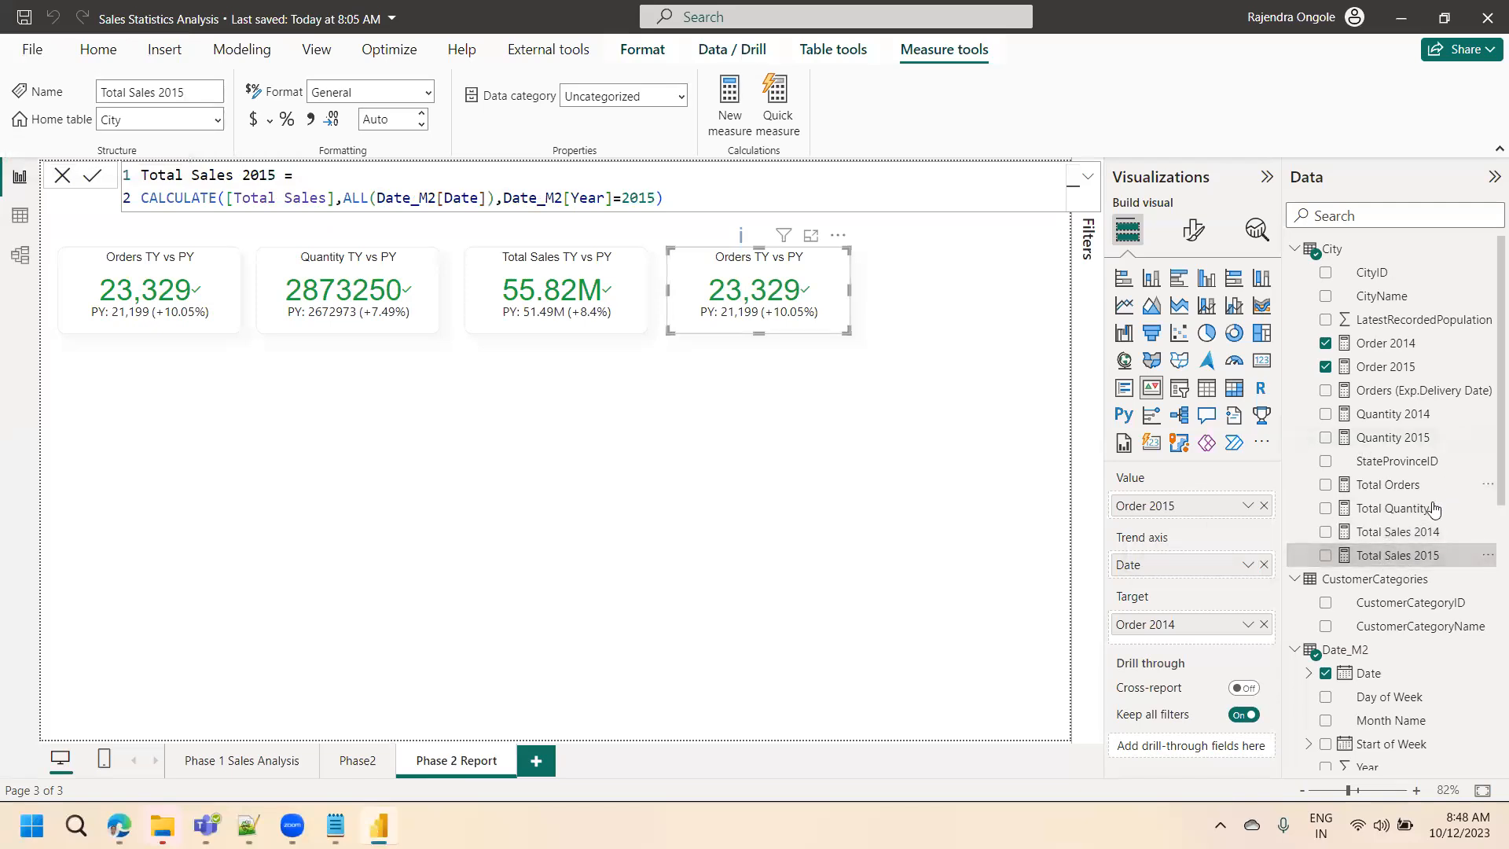
{"action": "left_click", "coordinate": [313, 526]}
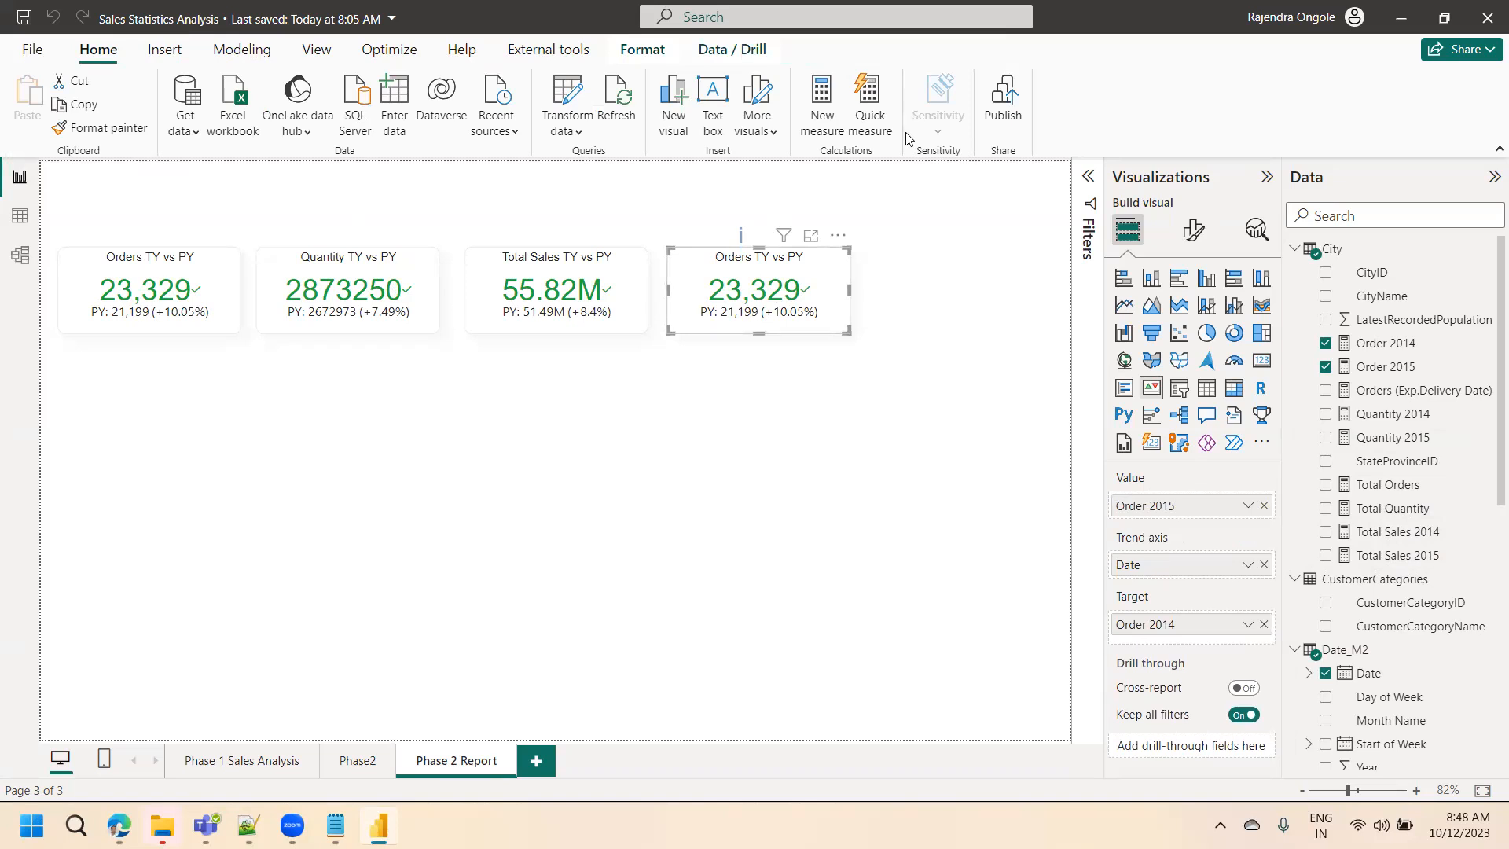
- Add an enlarged line and clustered column chart below the KPI cards, with Date on the X-axis and Total Orders as columns
{"action": "left_click", "coordinate": [679, 527]}
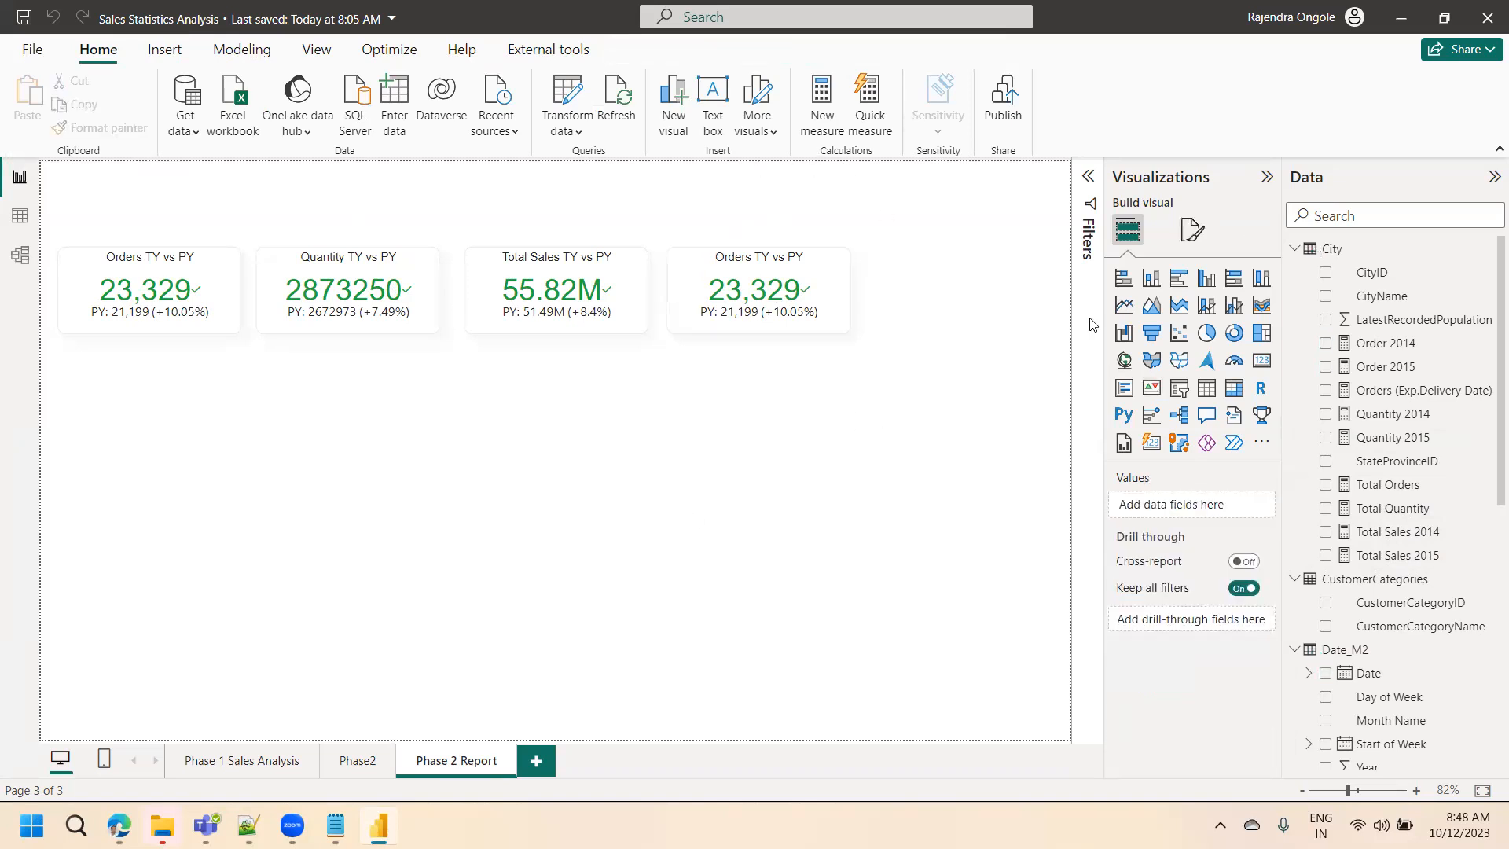
{"action": "left_click", "coordinate": [1234, 305]}
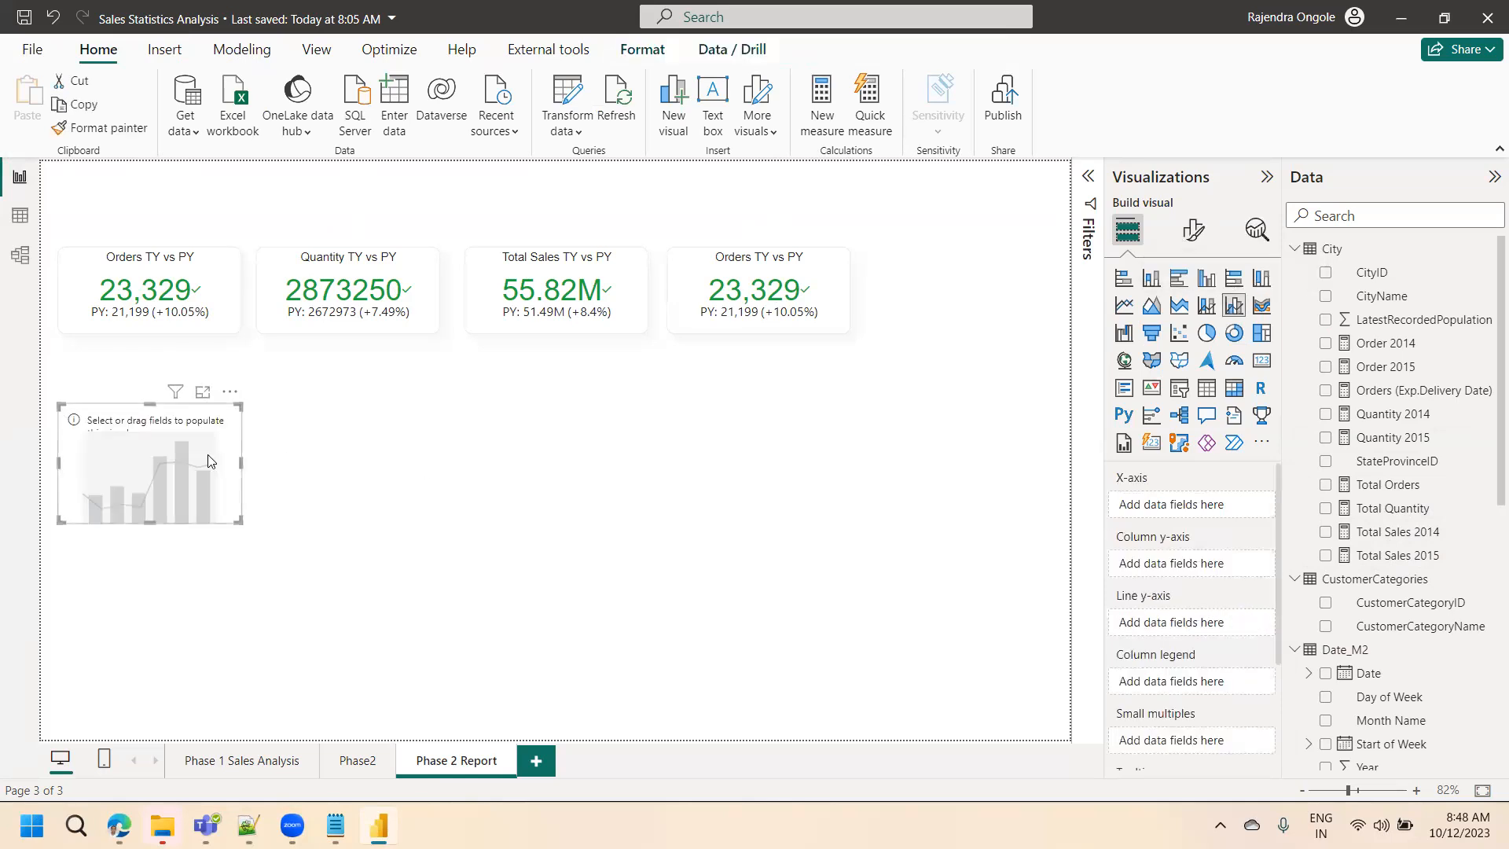
{"action": "left_click_drag", "start_coordinate": [241, 522], "coordinate": [595, 722]}
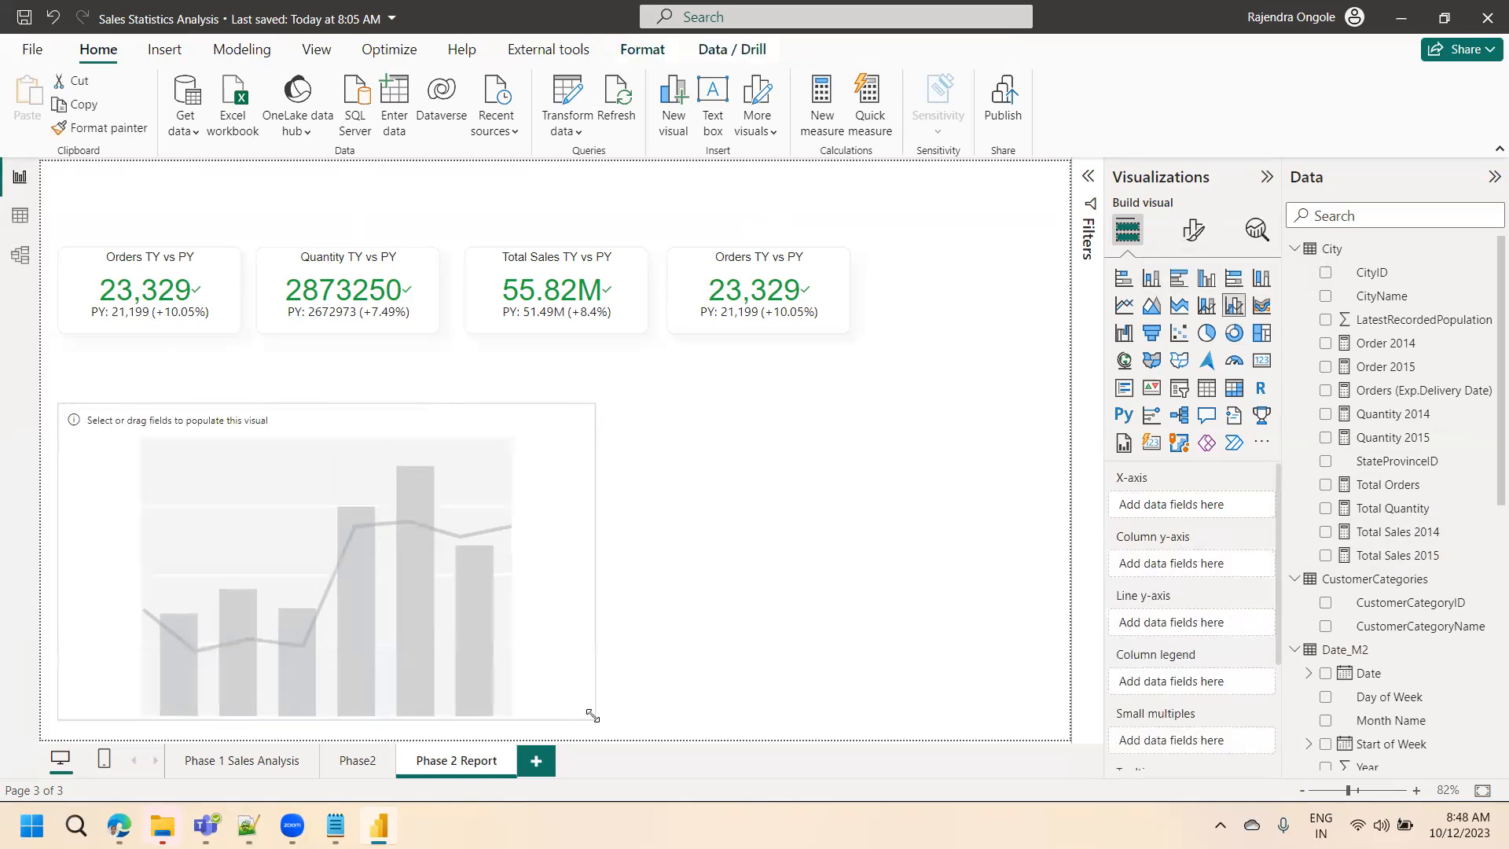
{"action": "left_click", "coordinate": [1326, 675]}
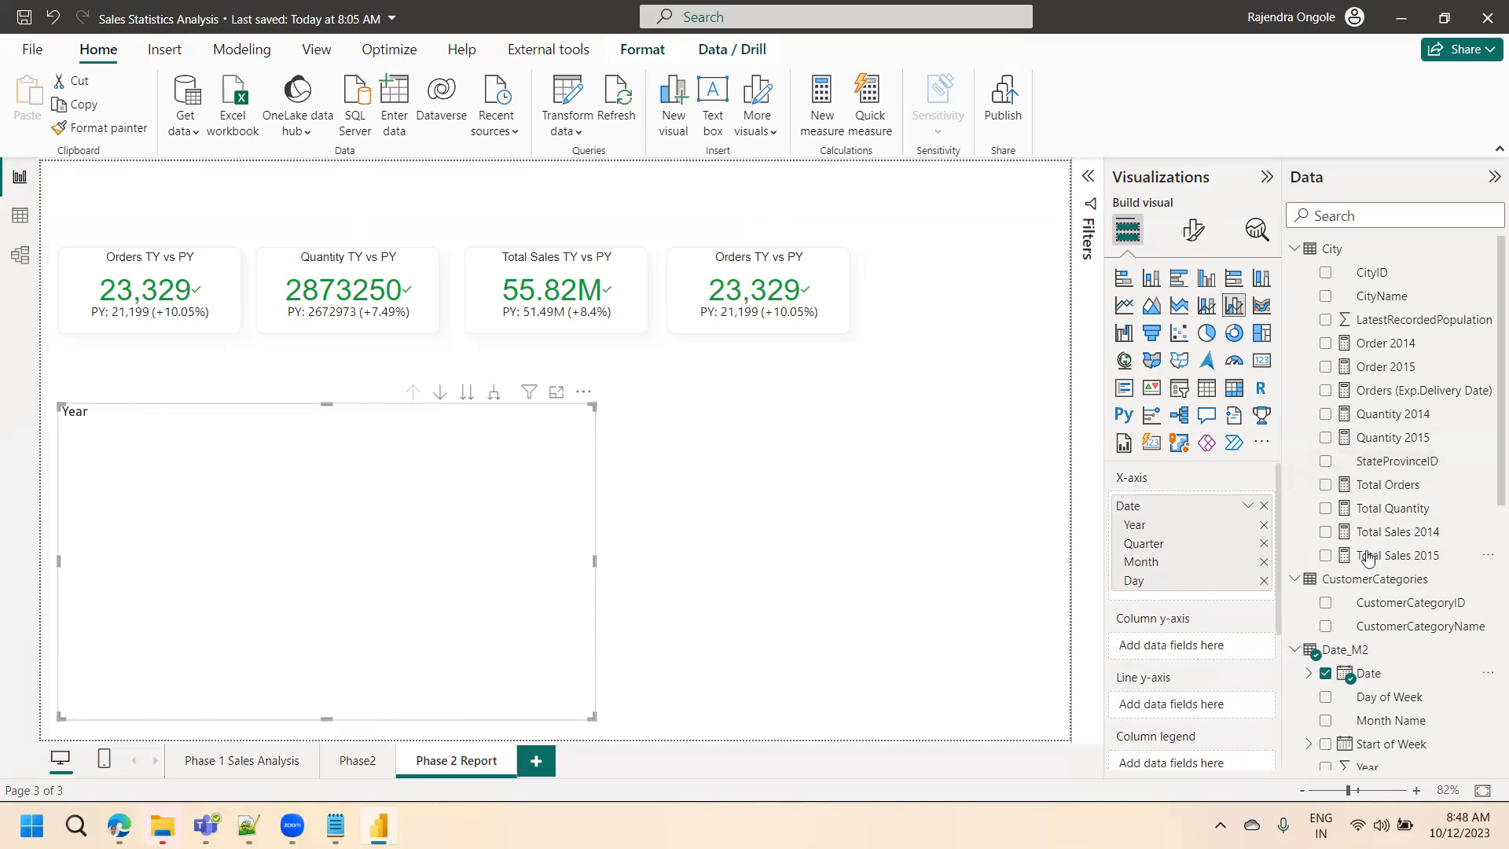
{"action": "left_click", "coordinate": [1327, 485]}
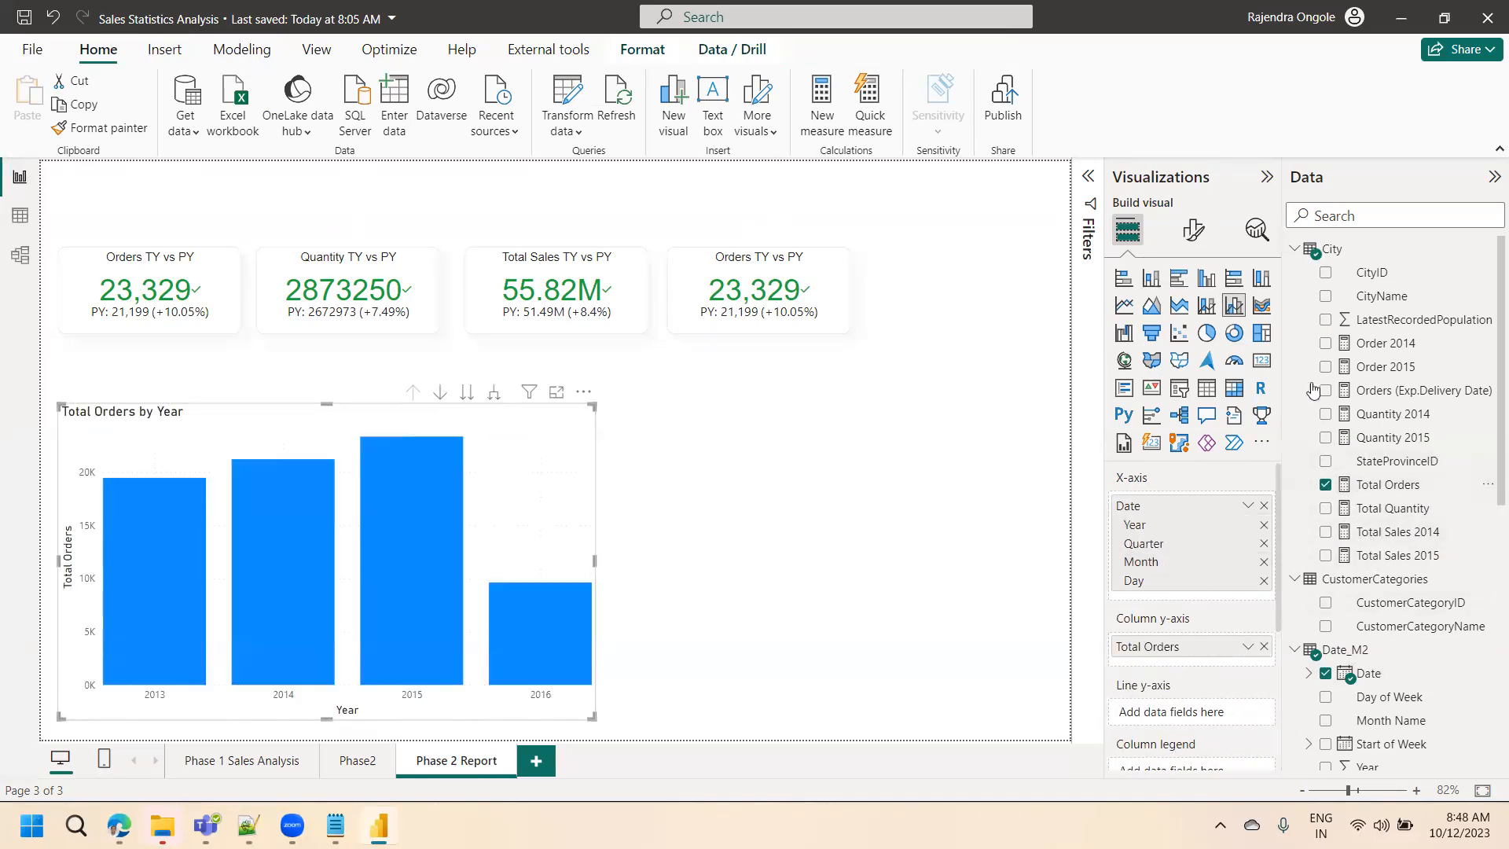
- Create a measure Total Customers = COUNT('Sales Customers'[CustomerID]) and commit the formula
{"action": "left_click", "coordinate": [822, 118]}
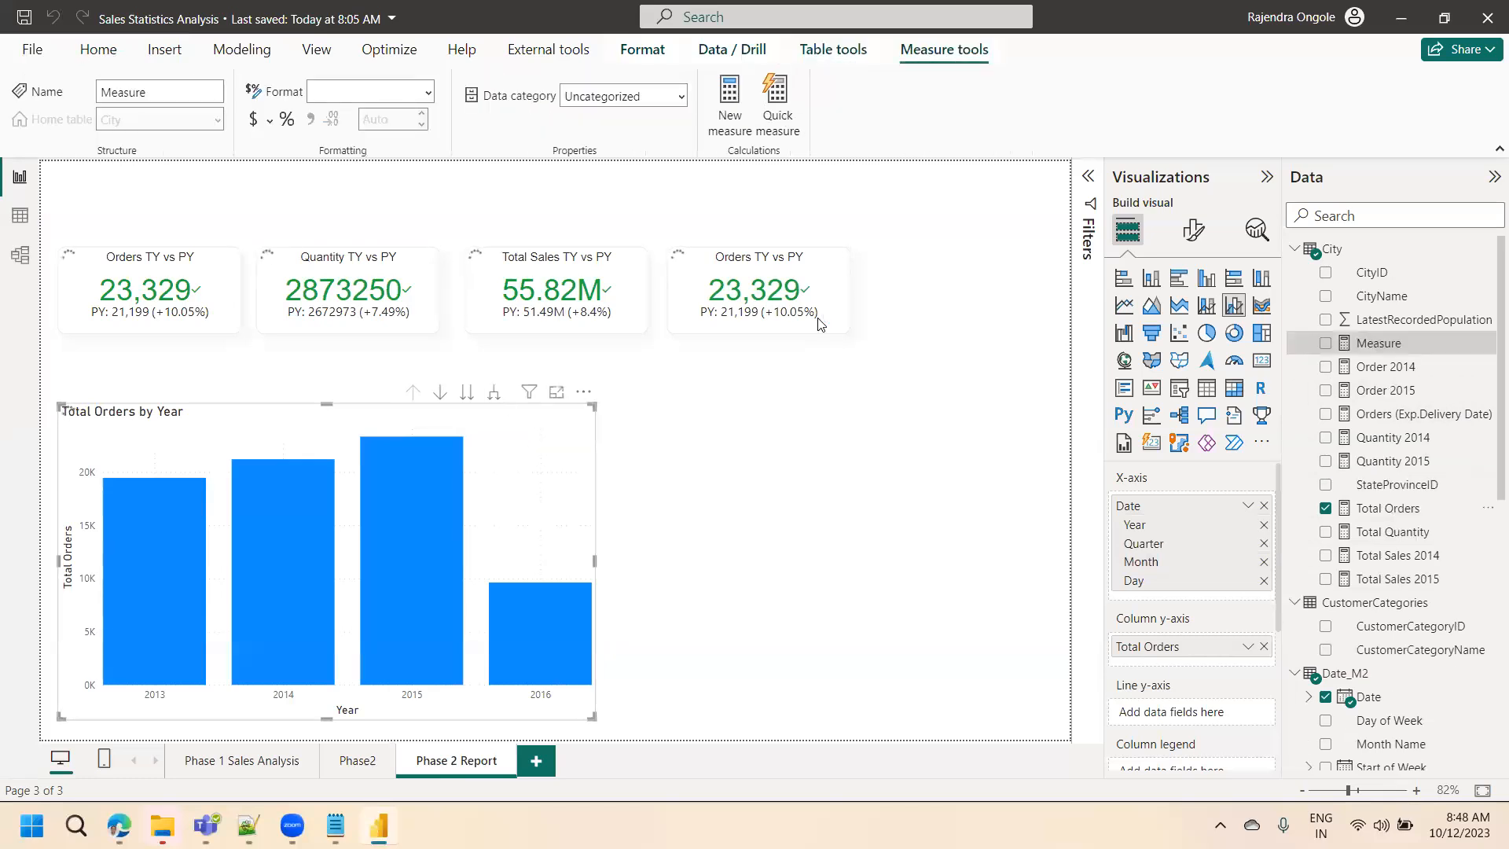
{"action": "type", "text": "Totla Cus"}
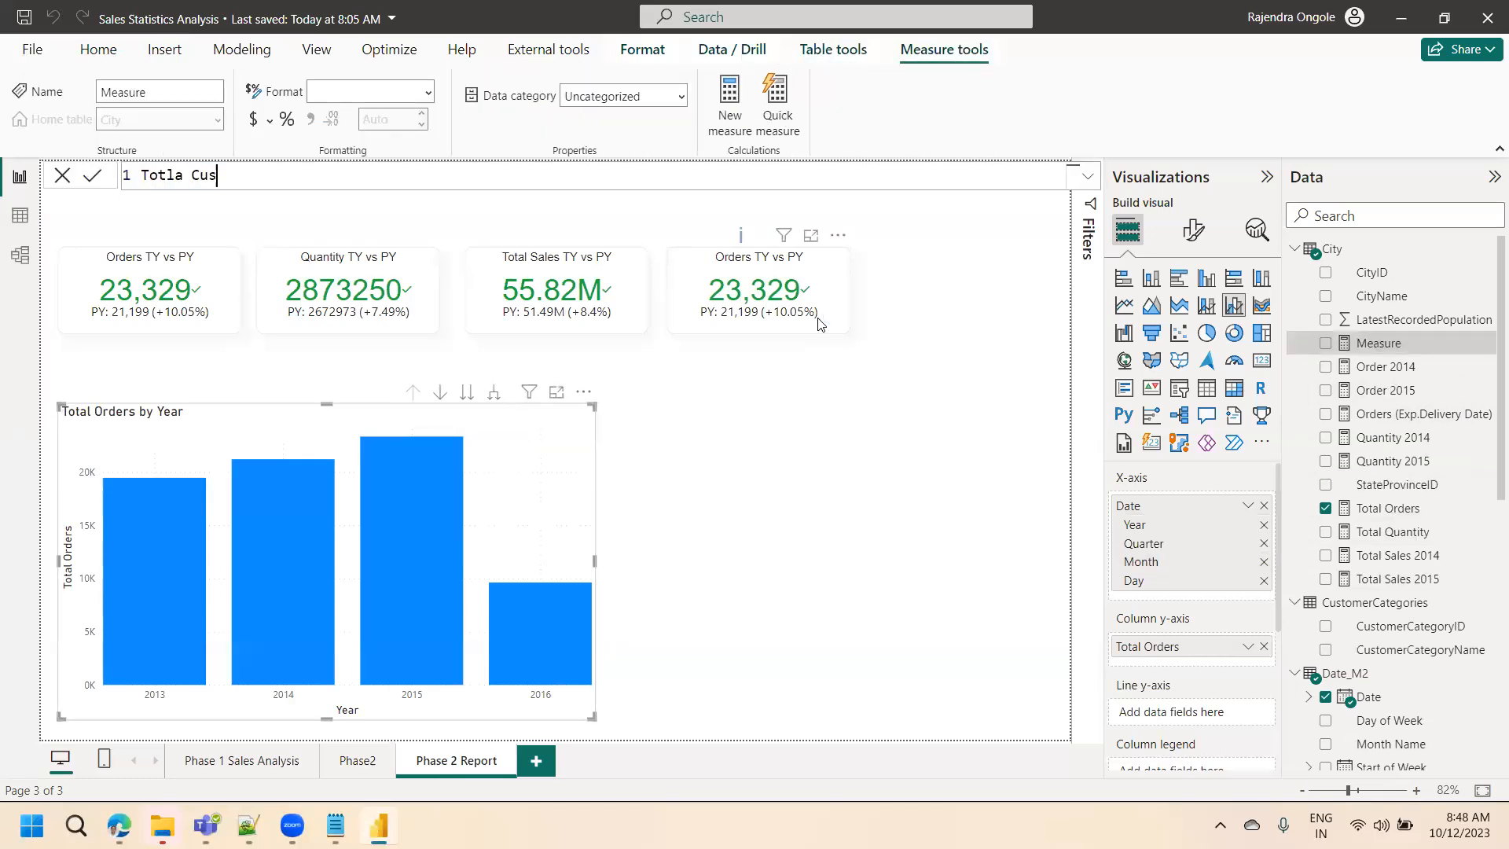
{"action": "key", "text": "BackSpace"}
{"action": "key", "text": "BackSpace"}
{"action": "key", "text": "BackSpace"}
{"action": "key", "text": "BackSpace"}
{"action": "key", "text": "BackSpace"}
{"action": "type", "text": "al Customers ="}
{"action": "key", "text": "shift+Return"}
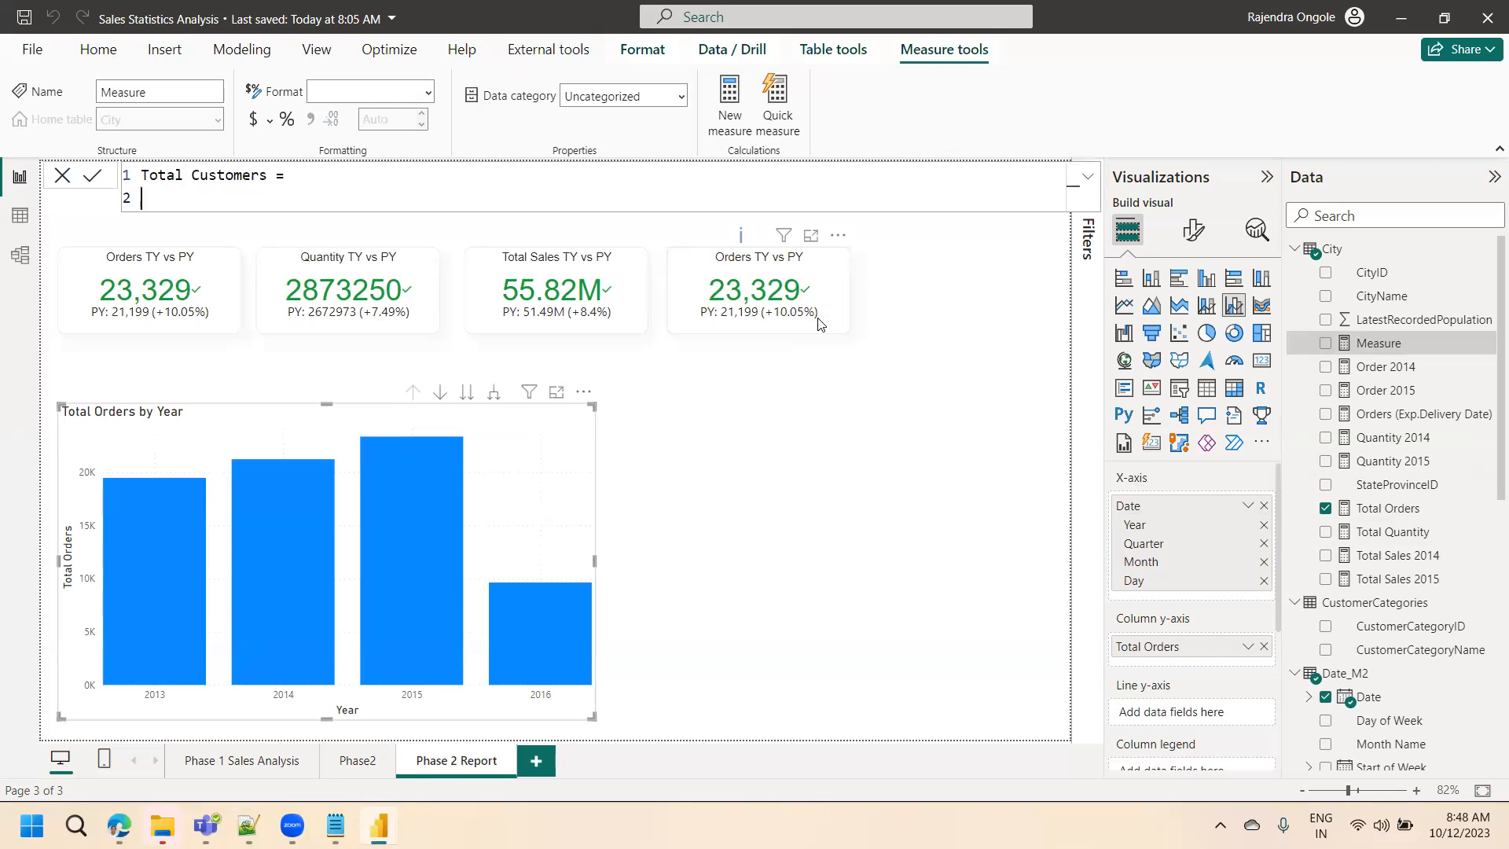
{"action": "type", "text": "COUNT("}
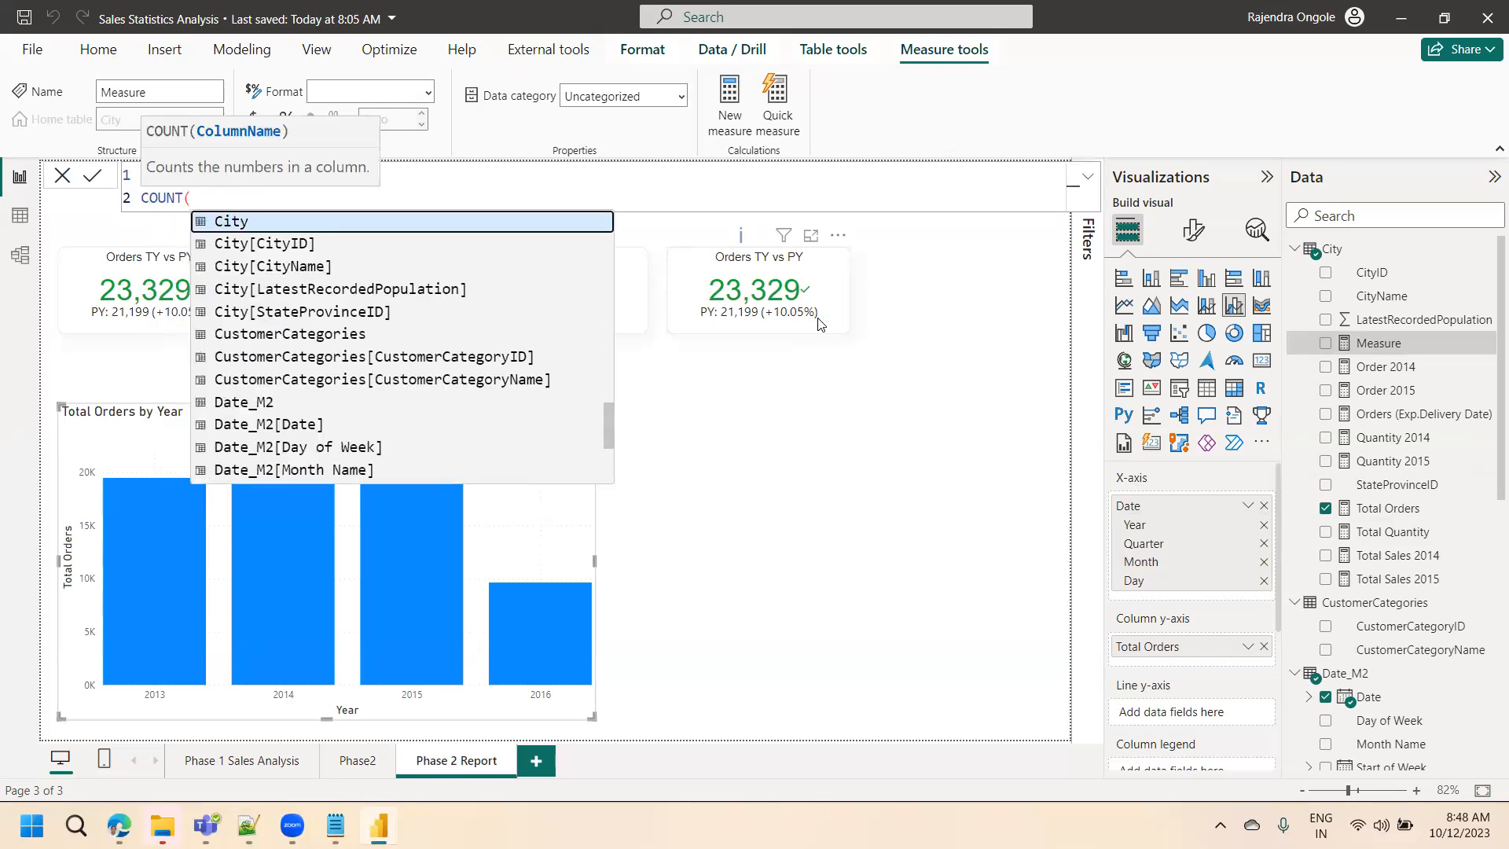
{"action": "type", "text": "custom"}
{"action": "key", "text": "Up"}
{"action": "key", "text": "Up"}
{"action": "key", "text": "Up"}
{"action": "key", "text": "Up"}
{"action": "key", "text": "Up"}
{"action": "key", "text": "Up"}
{"action": "key", "text": "Up"}
{"action": "key", "text": "Down"}
{"action": "key", "text": "Down"}
{"action": "key", "text": "Down"}
{"action": "key", "text": "Up"}
{"action": "key", "text": "Up"}
{"action": "key", "text": "Up"}
{"action": "key", "text": "Up"}
{"action": "key", "text": "Up"}
{"action": "key", "text": "Up"}
{"action": "key", "text": "Up"}
{"action": "key", "text": "Down"}
{"action": "key", "text": "Up"}
{"action": "key", "text": "Tab"}
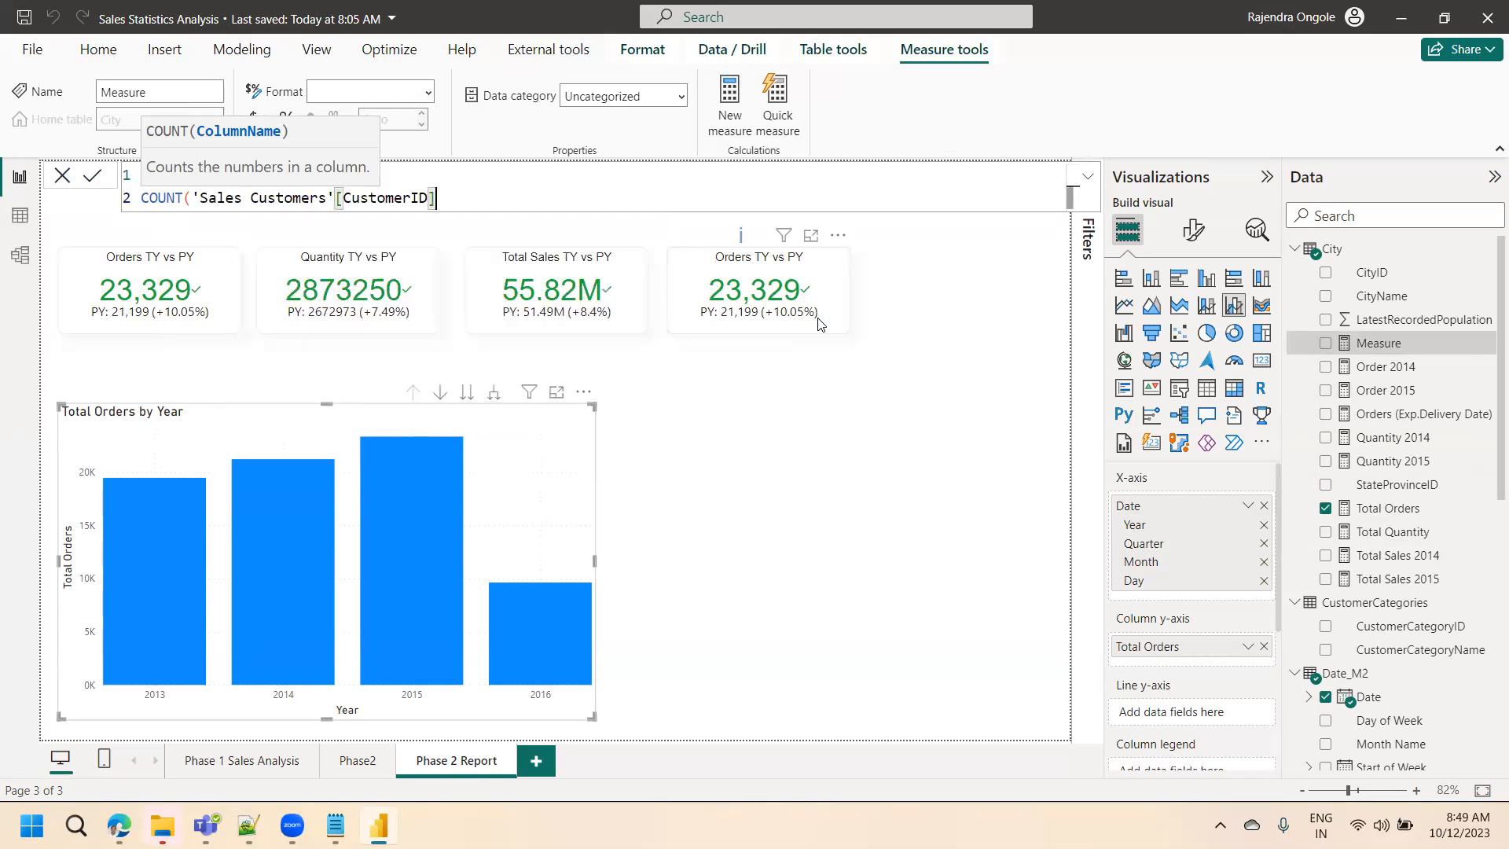
{"action": "type", "text": ")"}
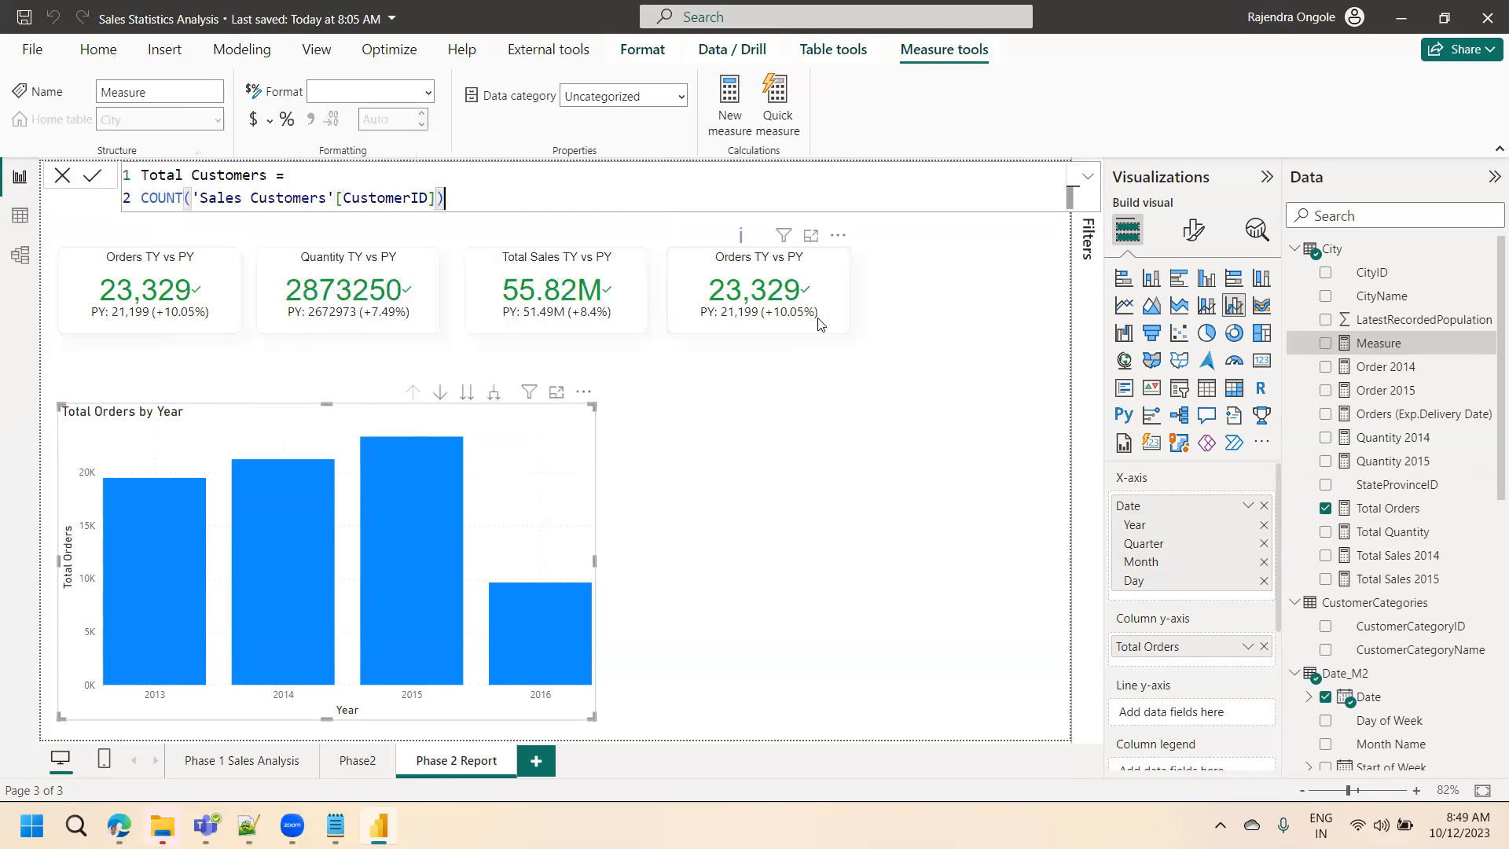
{"action": "left_click", "coordinate": [90, 177]}
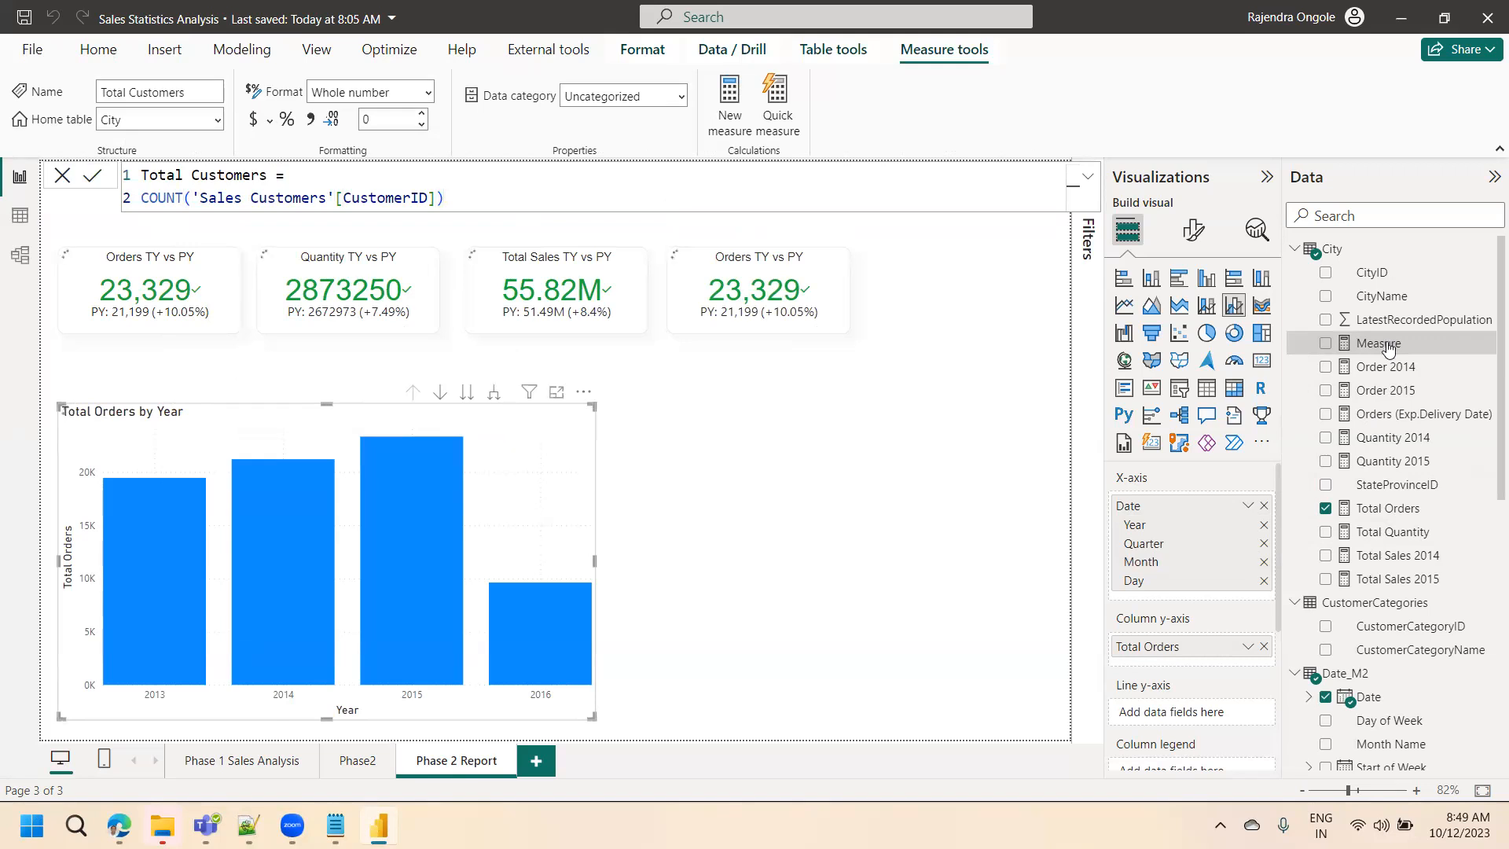
- Add Total Customers to the chart and assign it to the line y-axis
{"action": "left_click_drag", "start_coordinate": [1379, 487], "coordinate": [499, 521]}
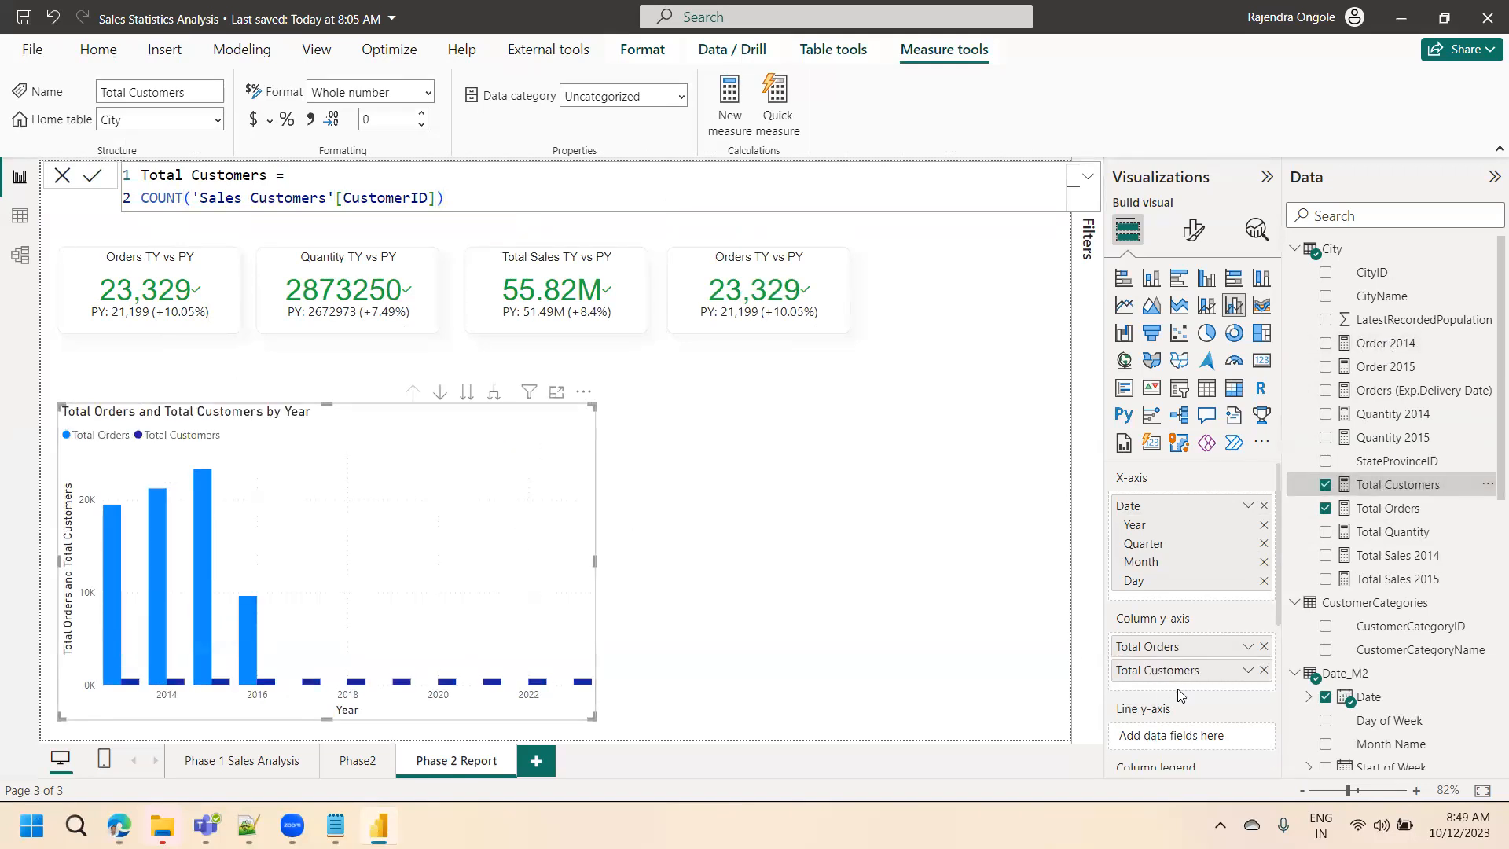
{"action": "left_click_drag", "start_coordinate": [1180, 672], "coordinate": [1173, 739]}
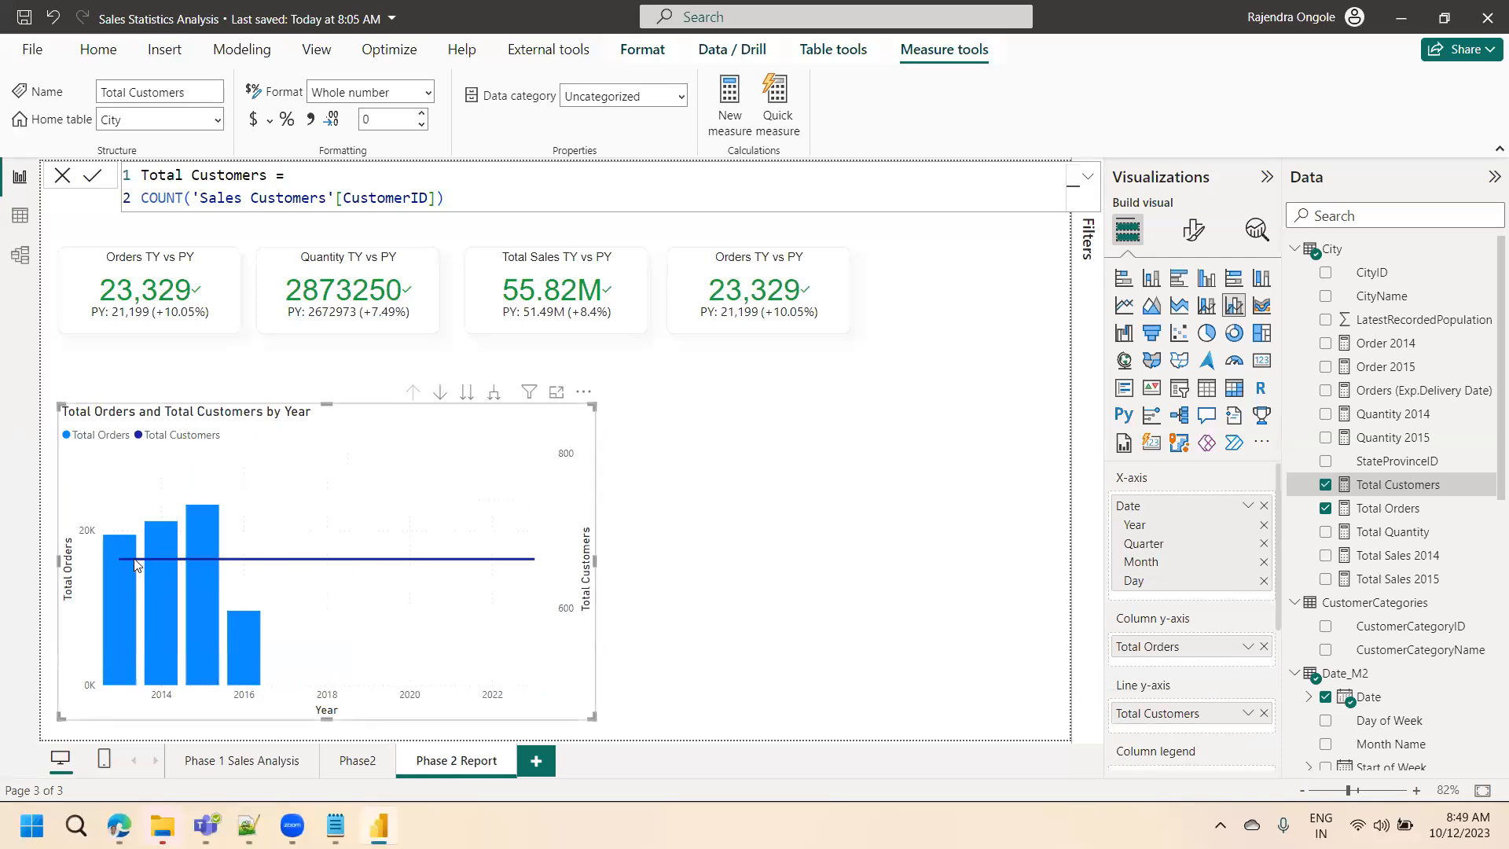
{"action": "mouse_move", "coordinate": [173, 563]}
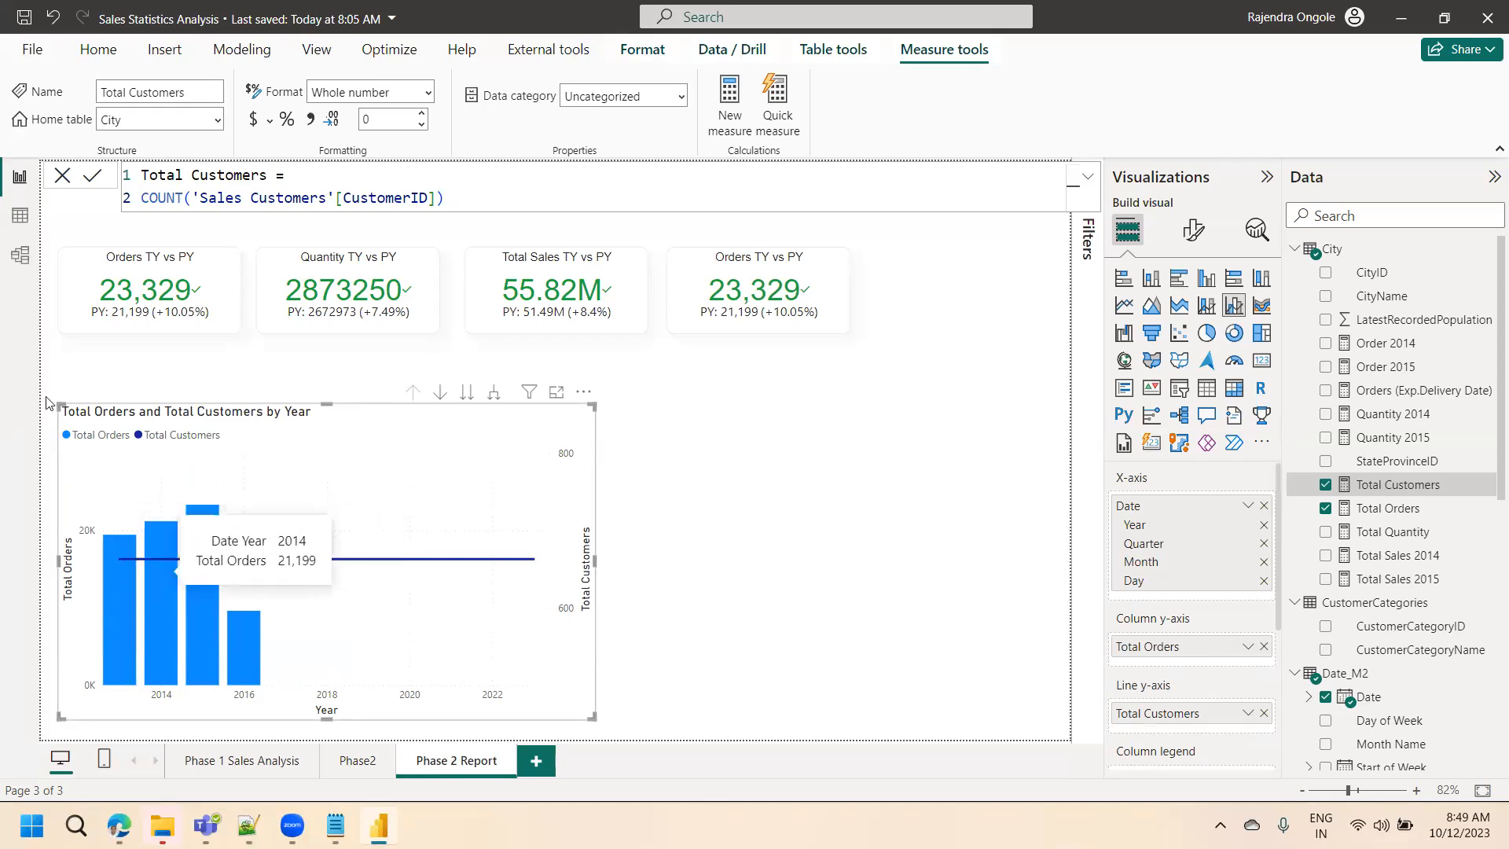
- Set the cross filter direction of the Sales Orders to Sales Customers relationship to Both, and return to the report page
{"action": "left_click", "coordinate": [21, 251]}
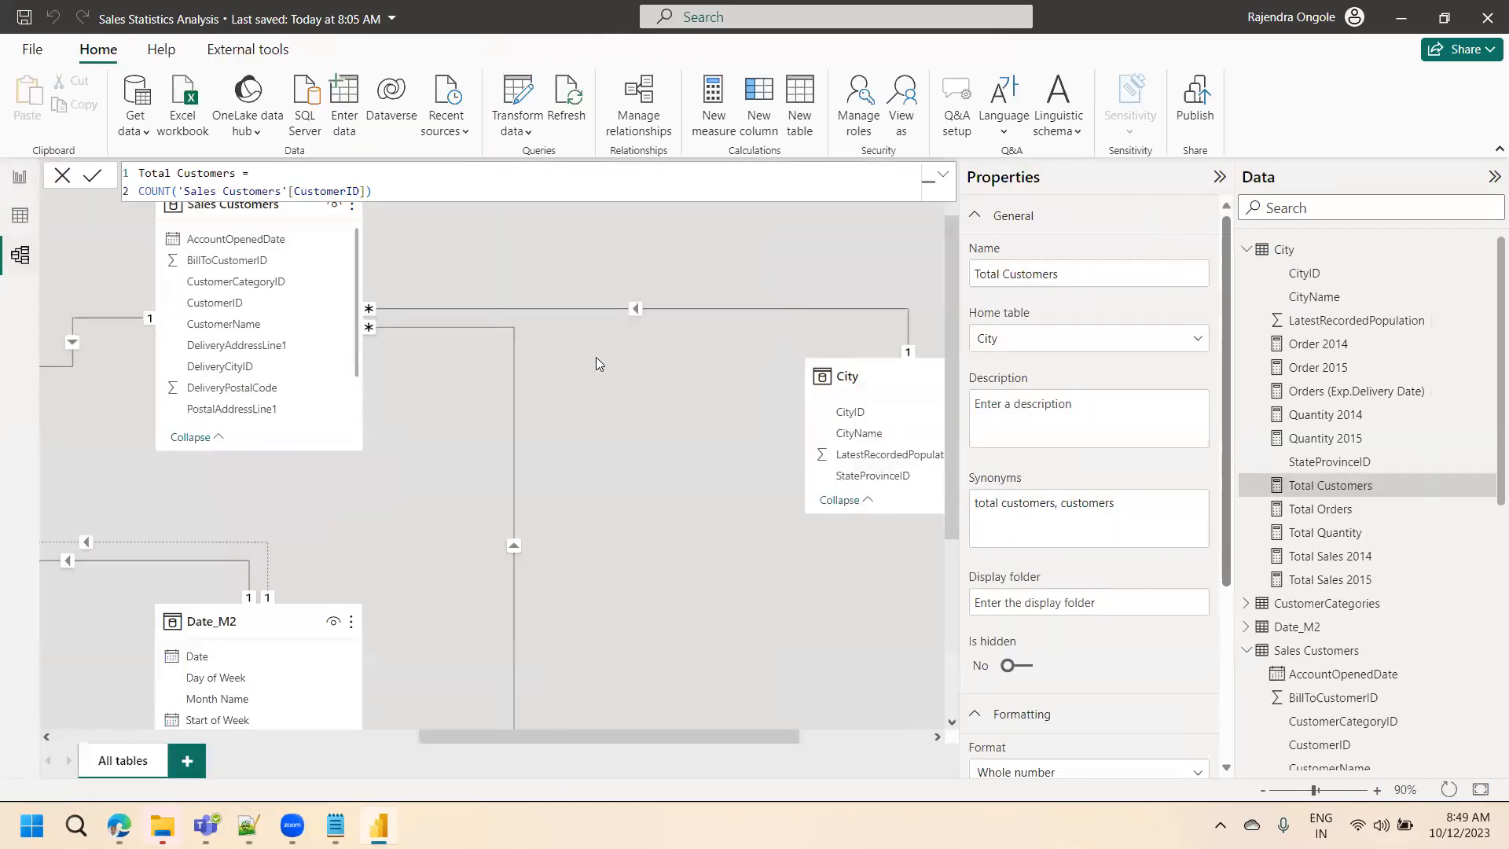
{"action": "left_click_drag", "start_coordinate": [447, 736], "coordinate": [233, 748]}
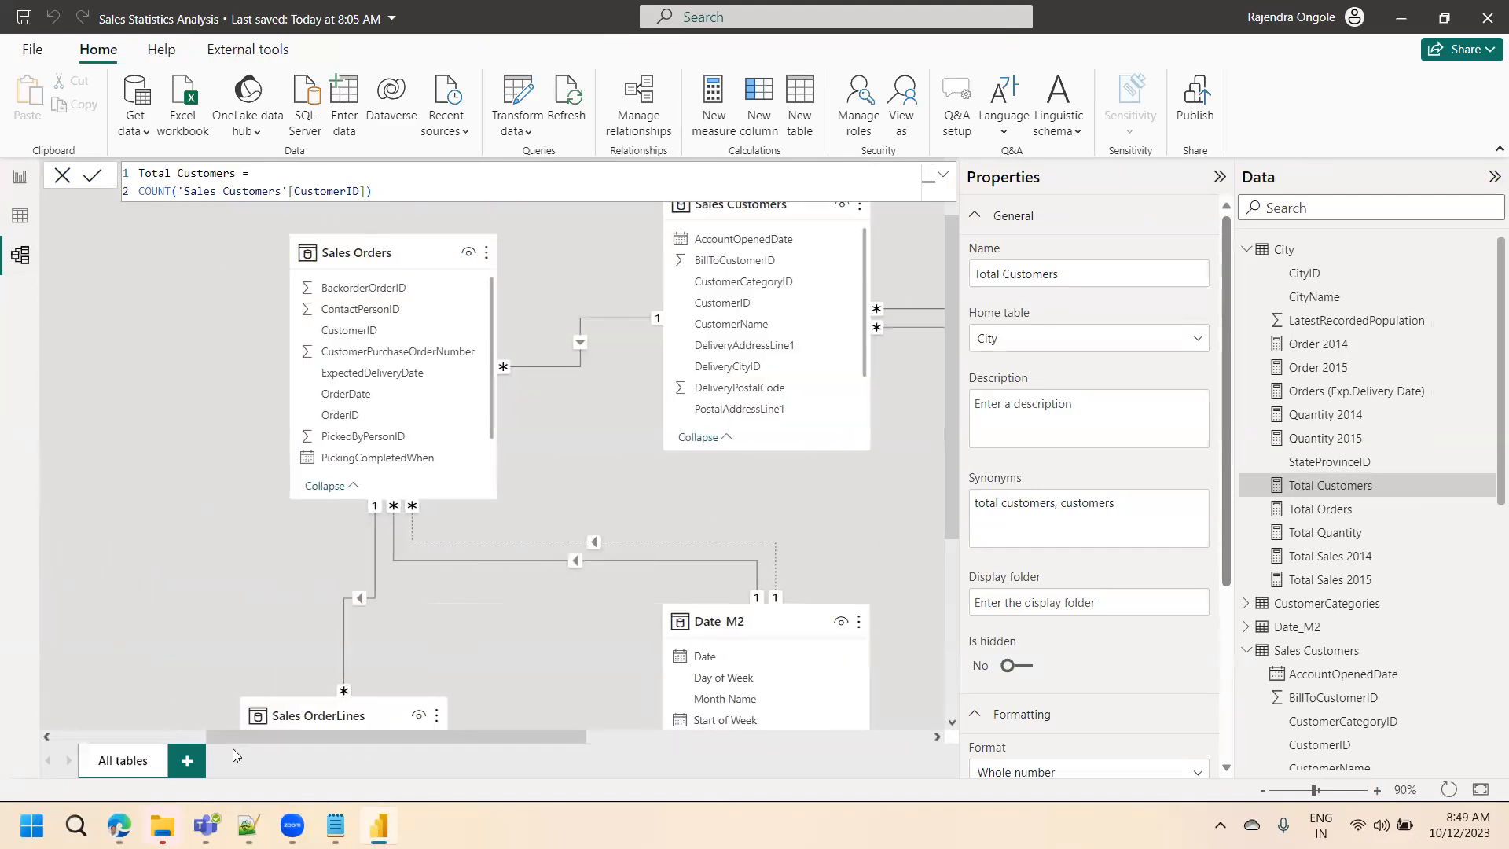
{"action": "left_click_drag", "start_coordinate": [951, 423], "coordinate": [939, 356]}
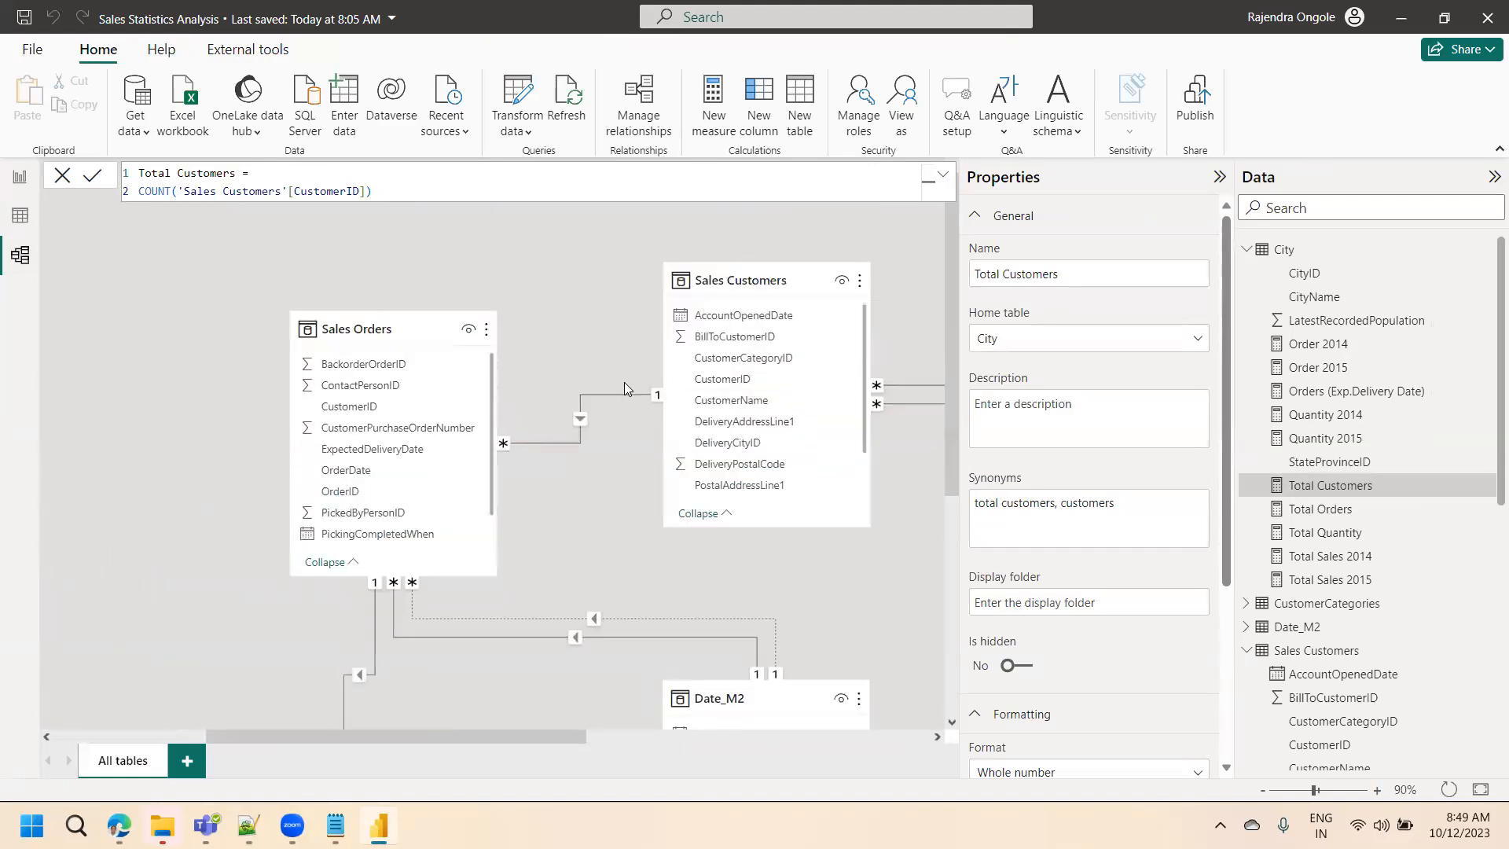
{"action": "left_click", "coordinate": [579, 422]}
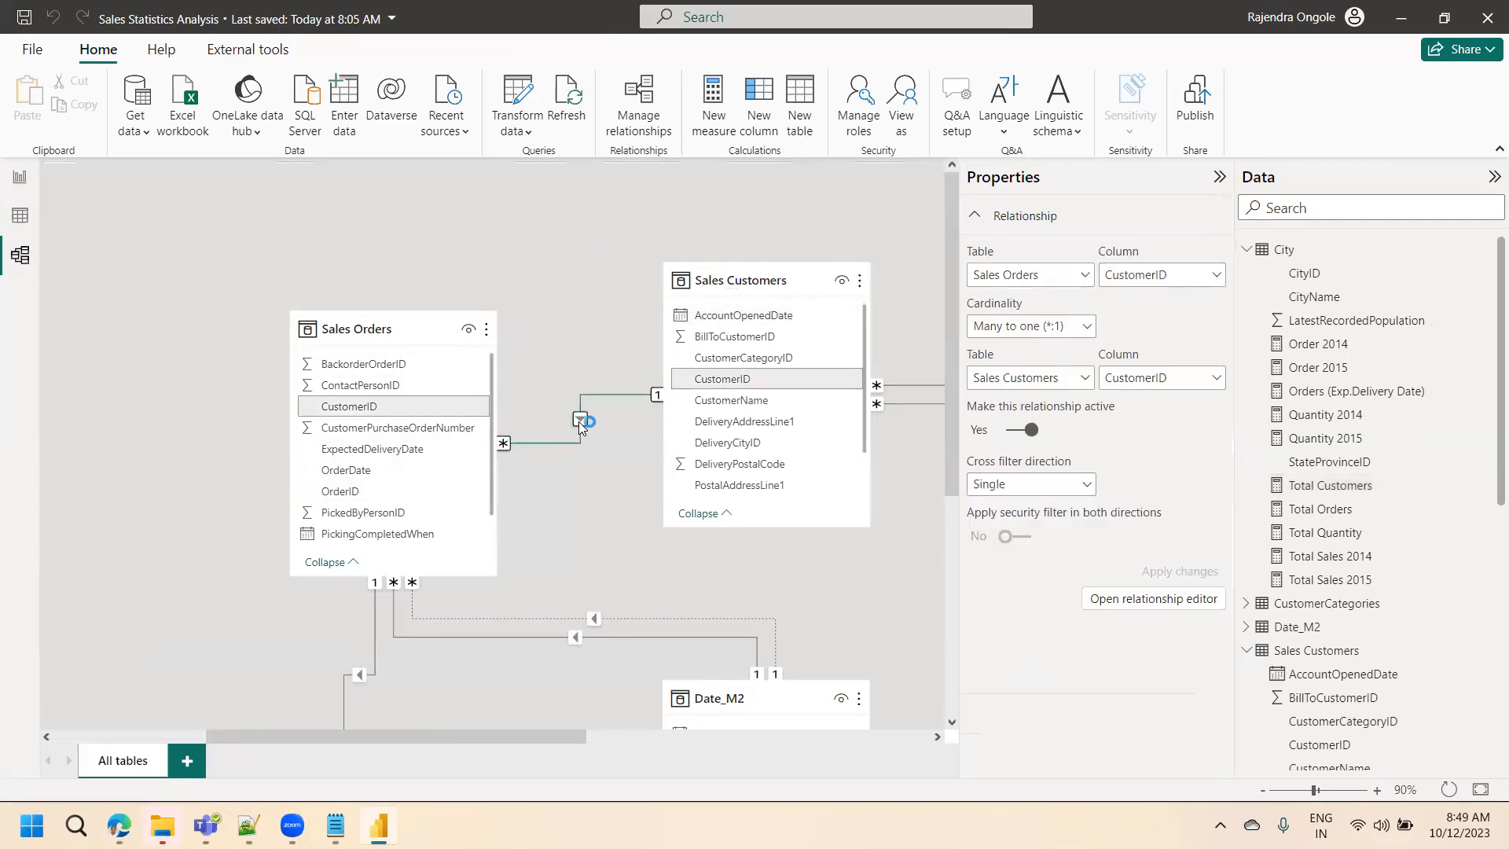
{"action": "double_click", "coordinate": [578, 421]}
{"action": "left_click", "coordinate": [825, 561]}
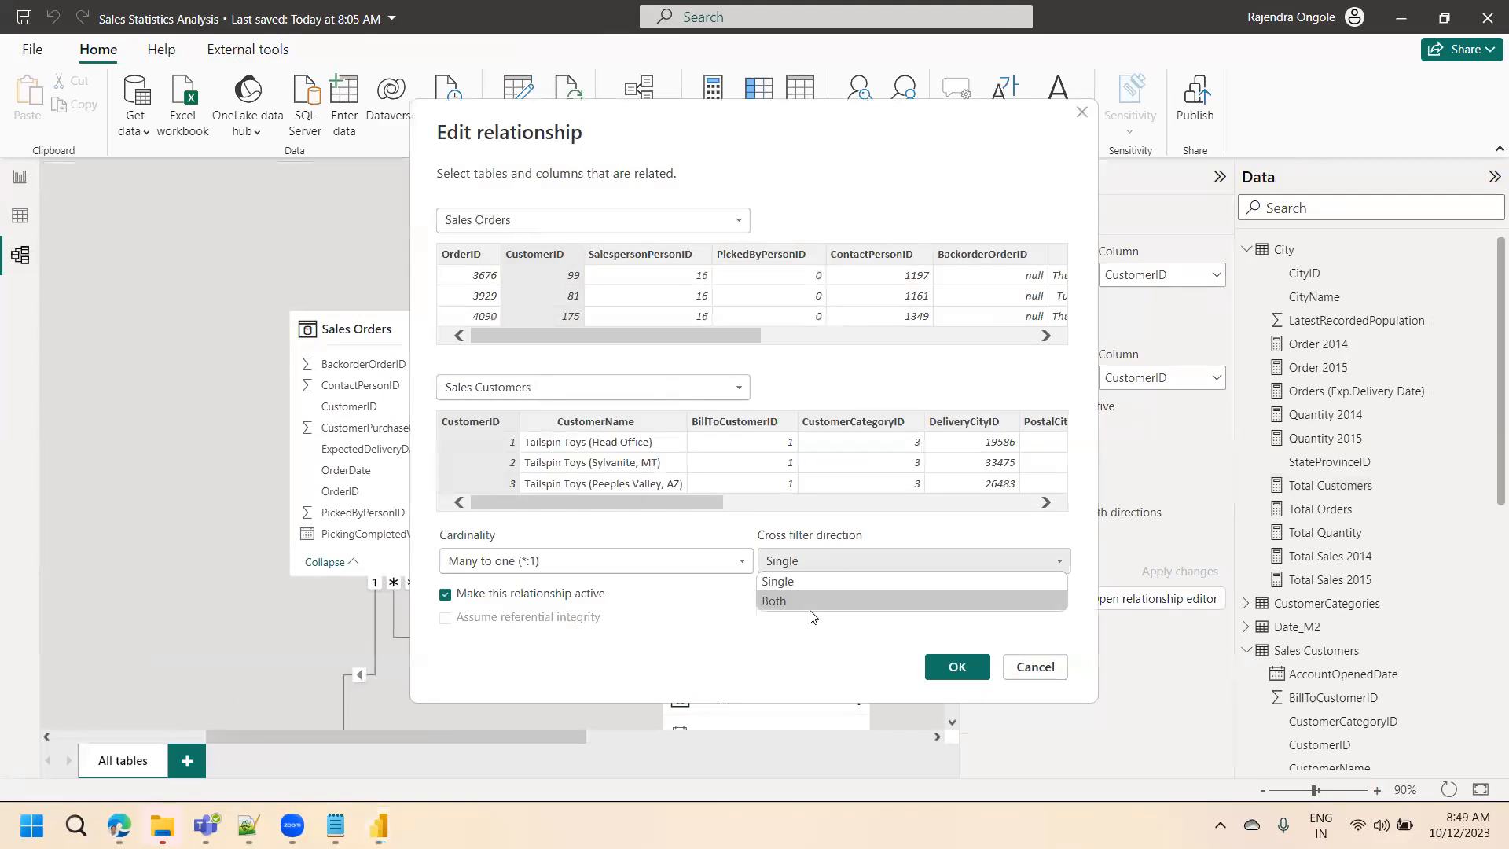
{"action": "left_click", "coordinate": [811, 605]}
{"action": "left_click", "coordinate": [975, 667]}
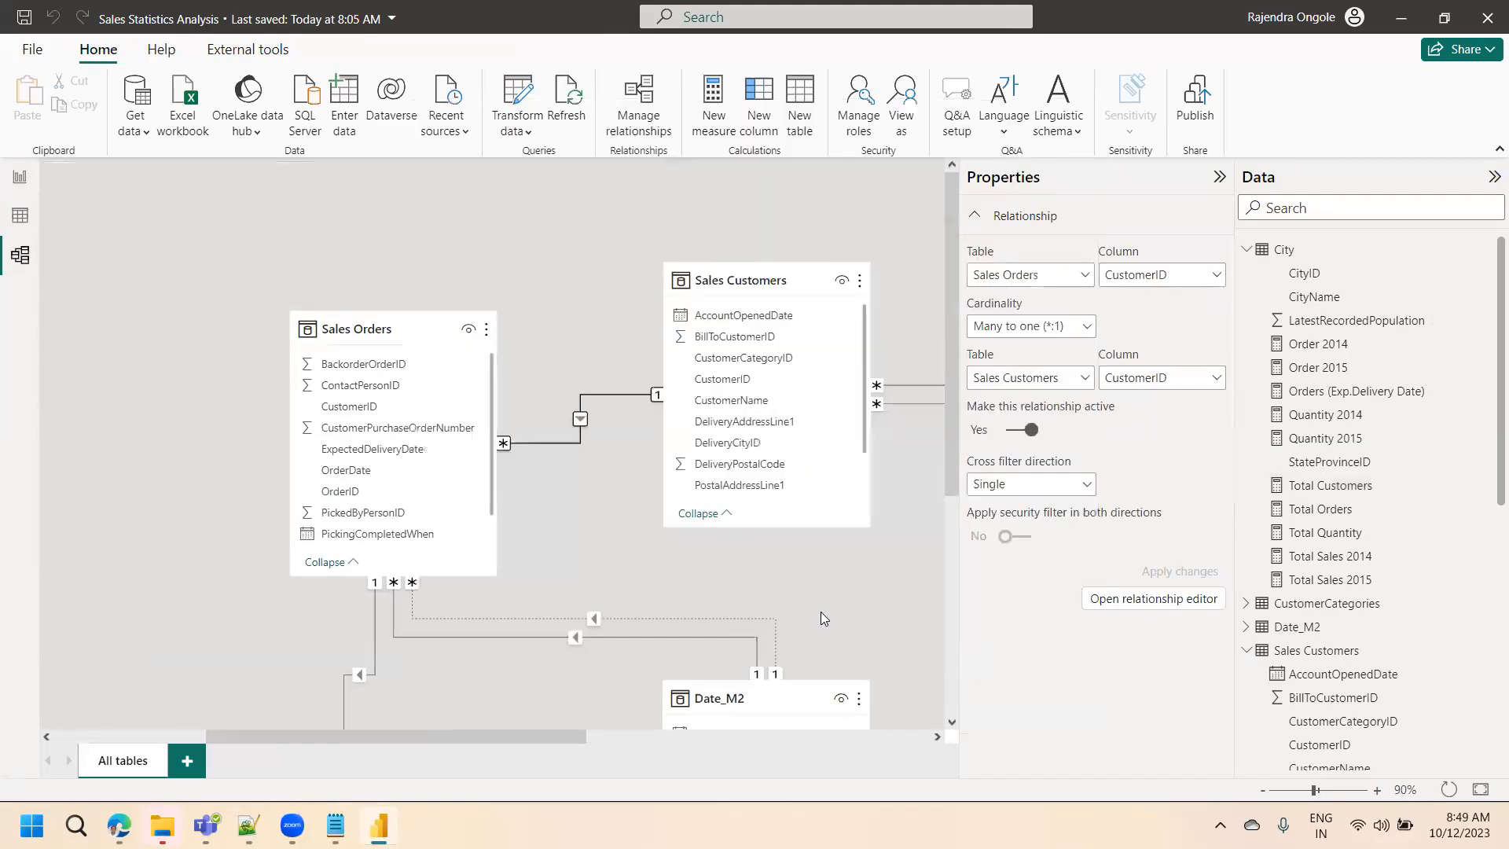
{"action": "left_click", "coordinate": [21, 185]}
{"action": "left_click", "coordinate": [893, 569]}
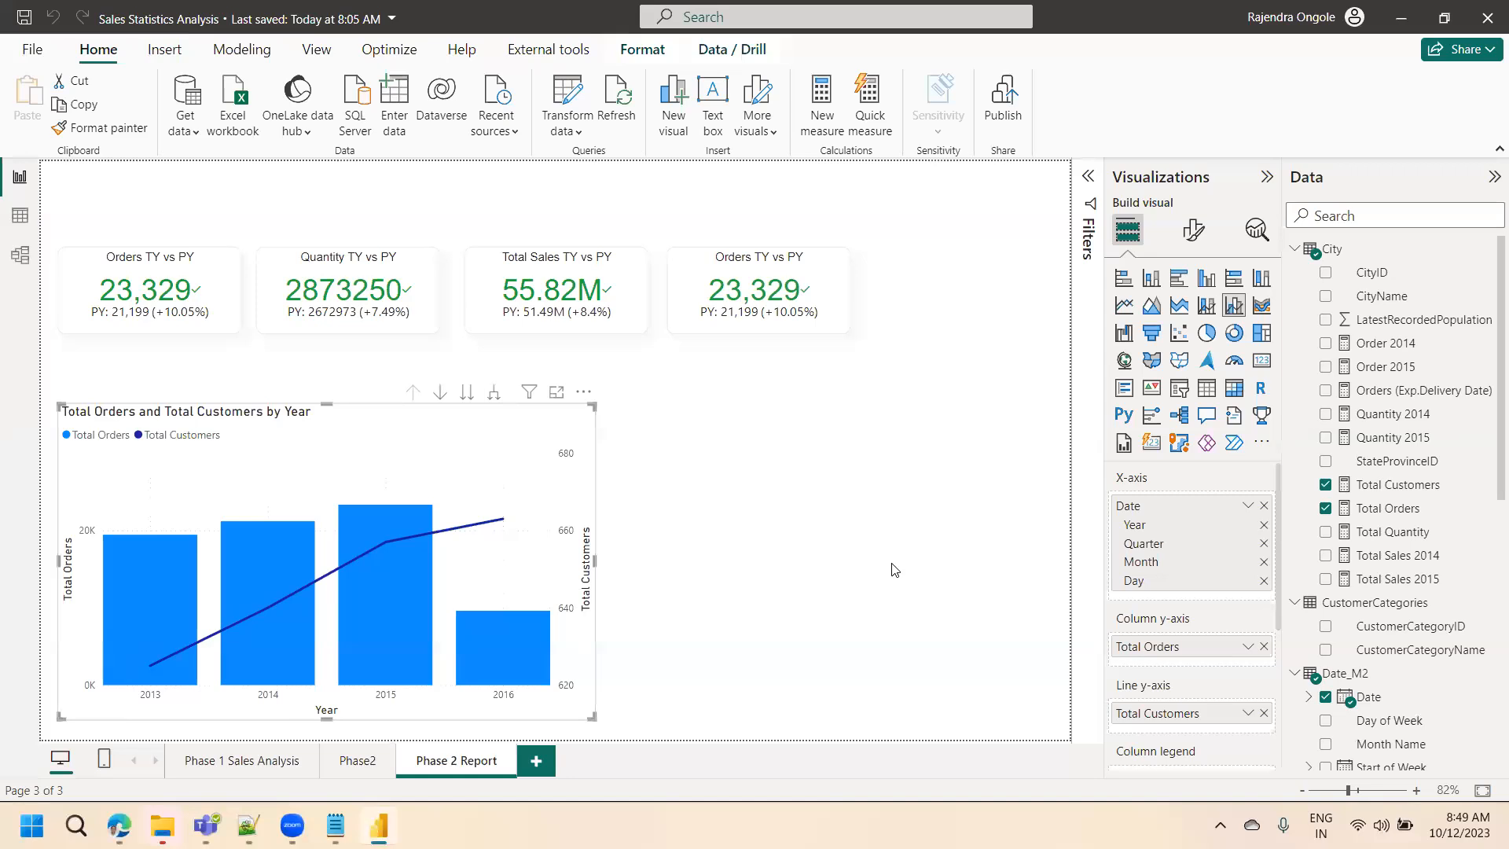
- Compare the Sales Orders to Sales Customers relationship in the model with the yearly orders and customers chart on the report page
{"action": "left_click", "coordinate": [21, 255]}
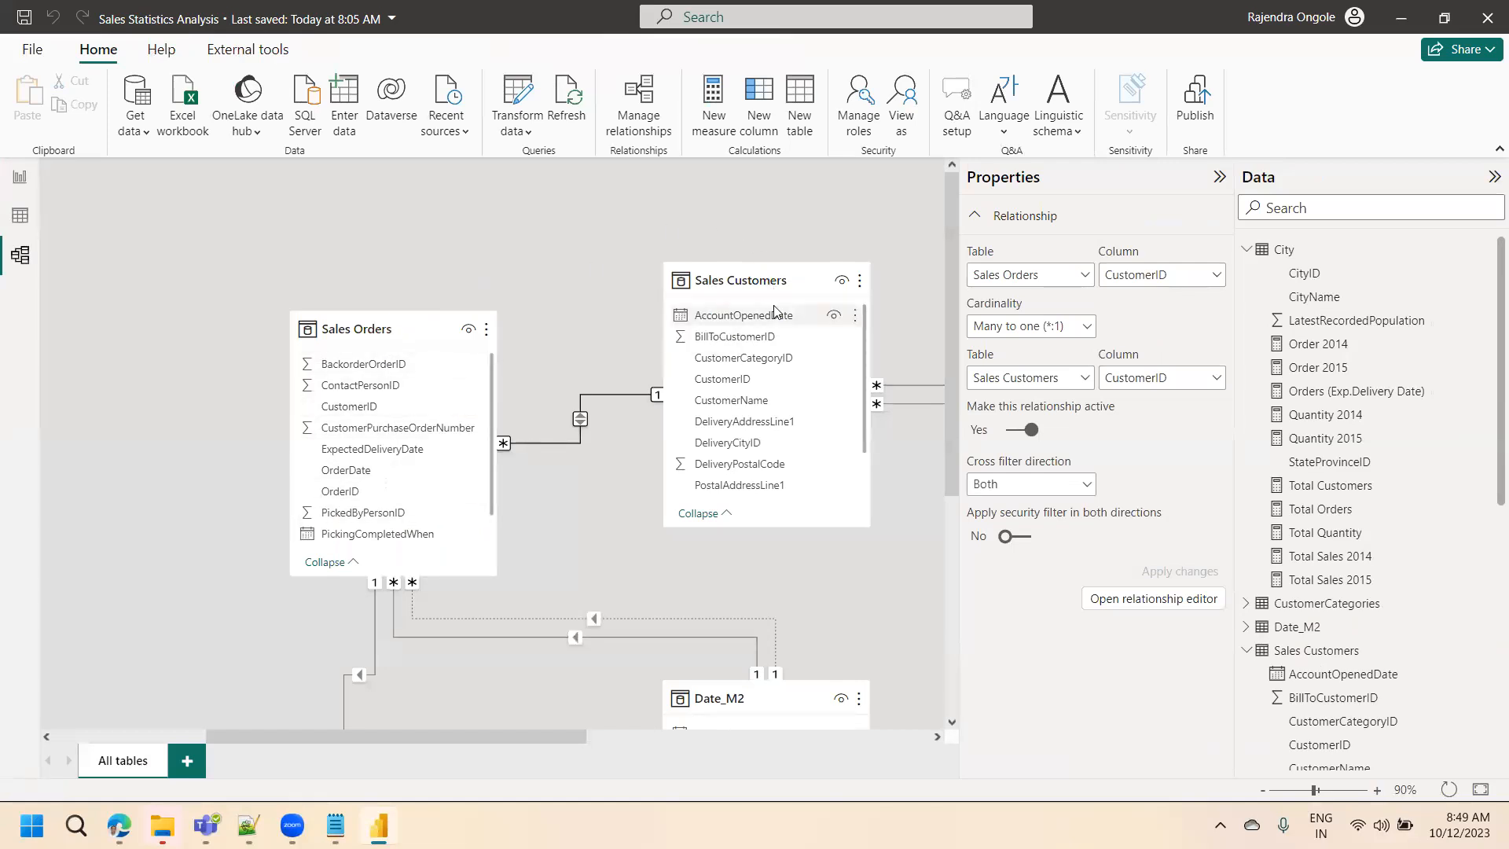
{"action": "left_click", "coordinate": [24, 185]}
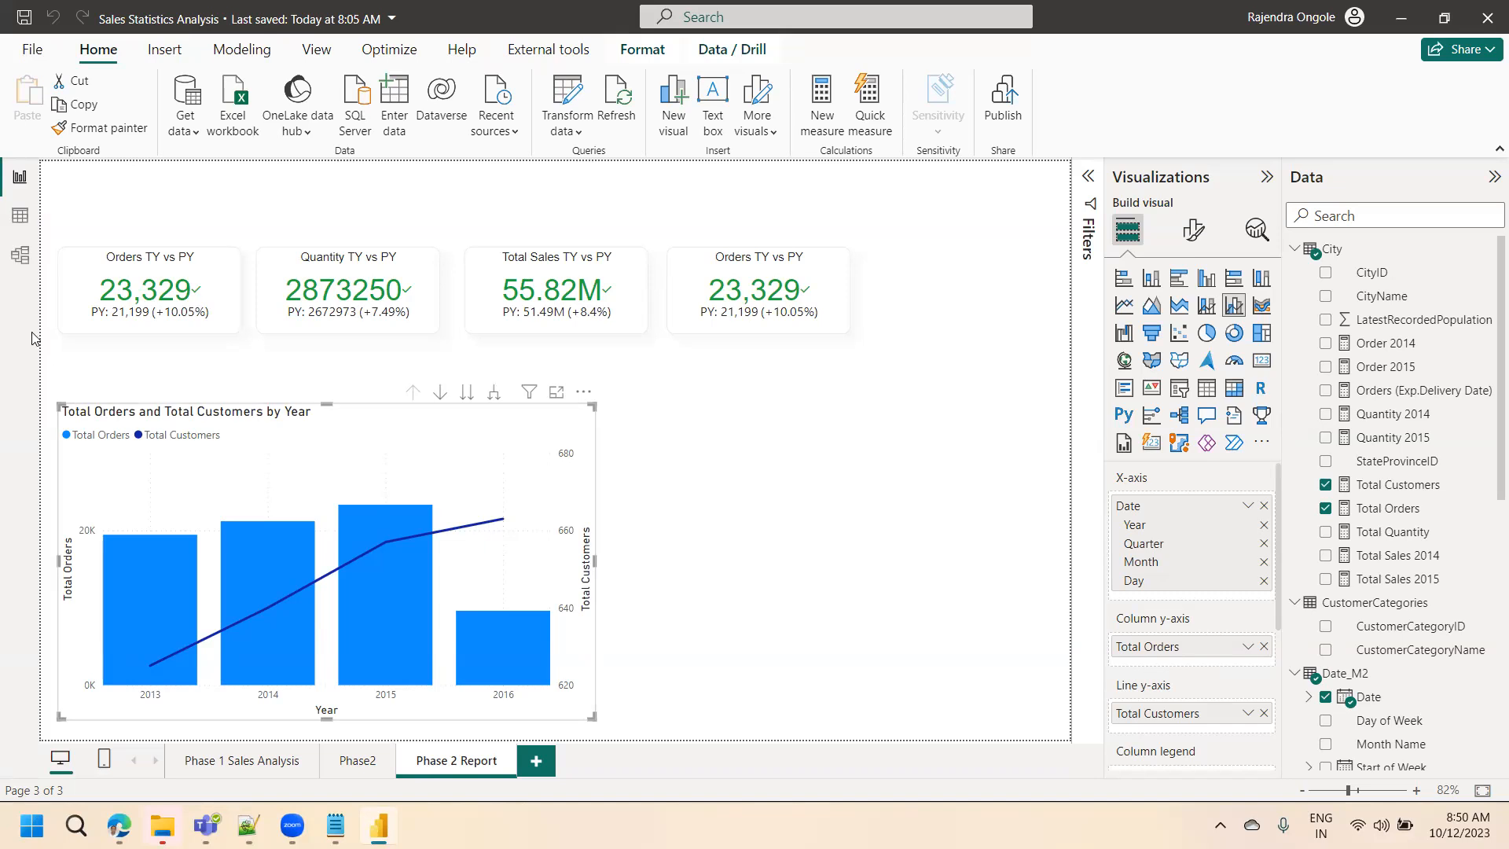
{"action": "left_click", "coordinate": [20, 255]}
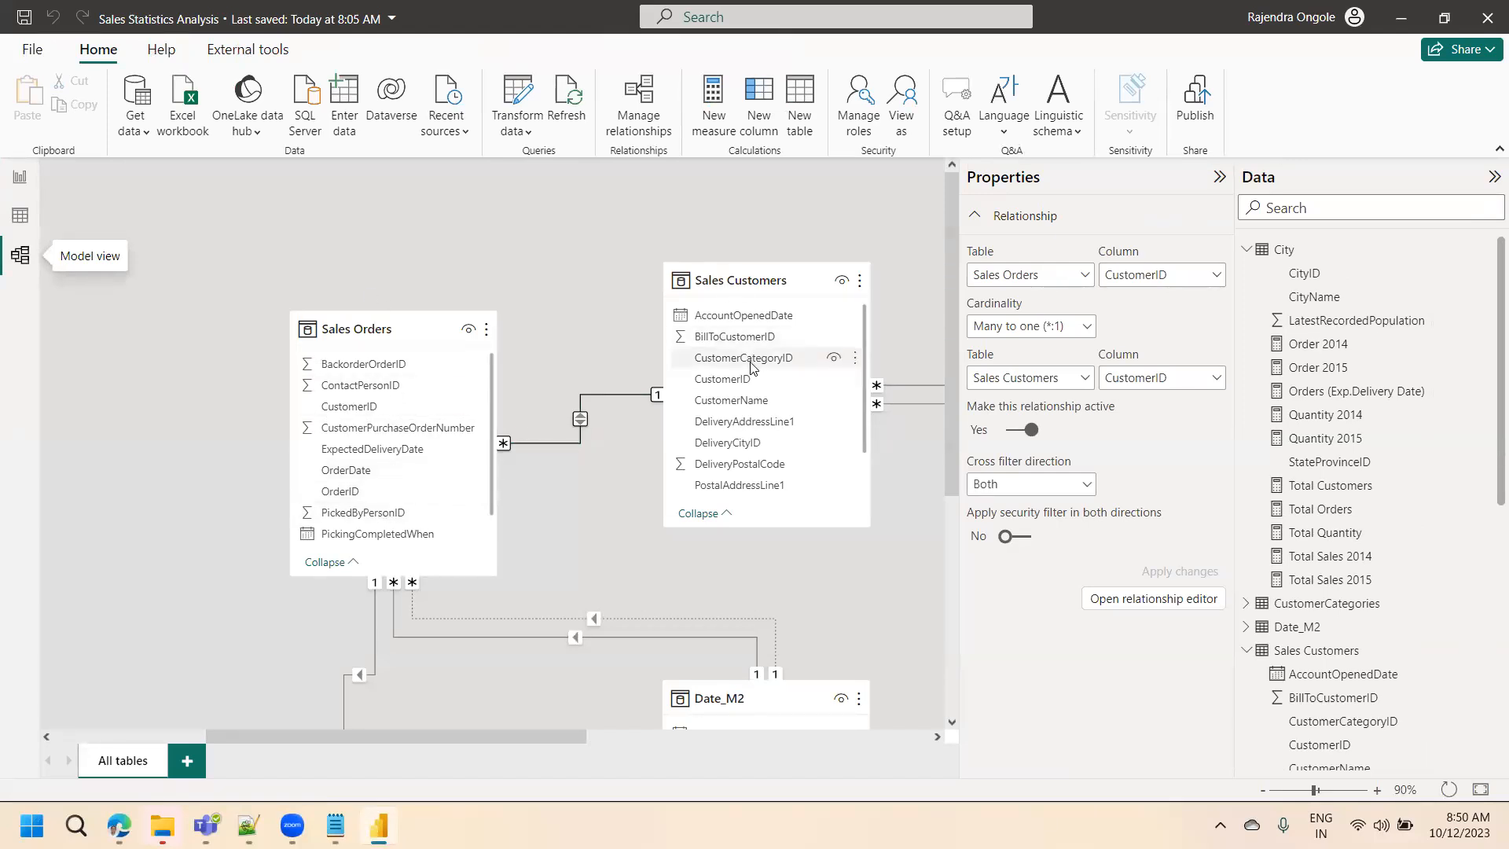
{"action": "left_click", "coordinate": [20, 176]}
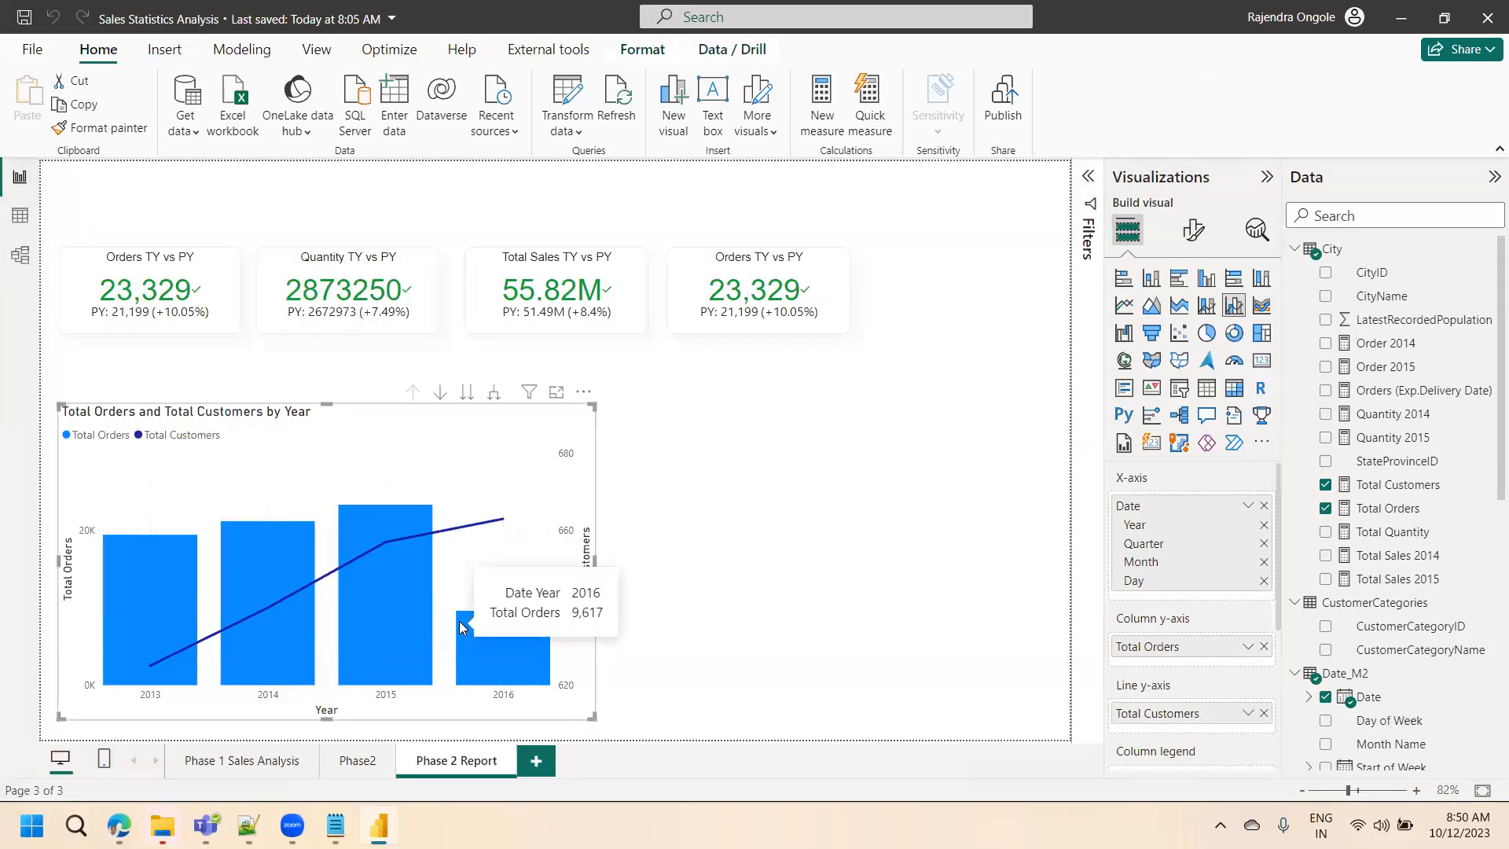
{"action": "left_click", "coordinate": [21, 256]}
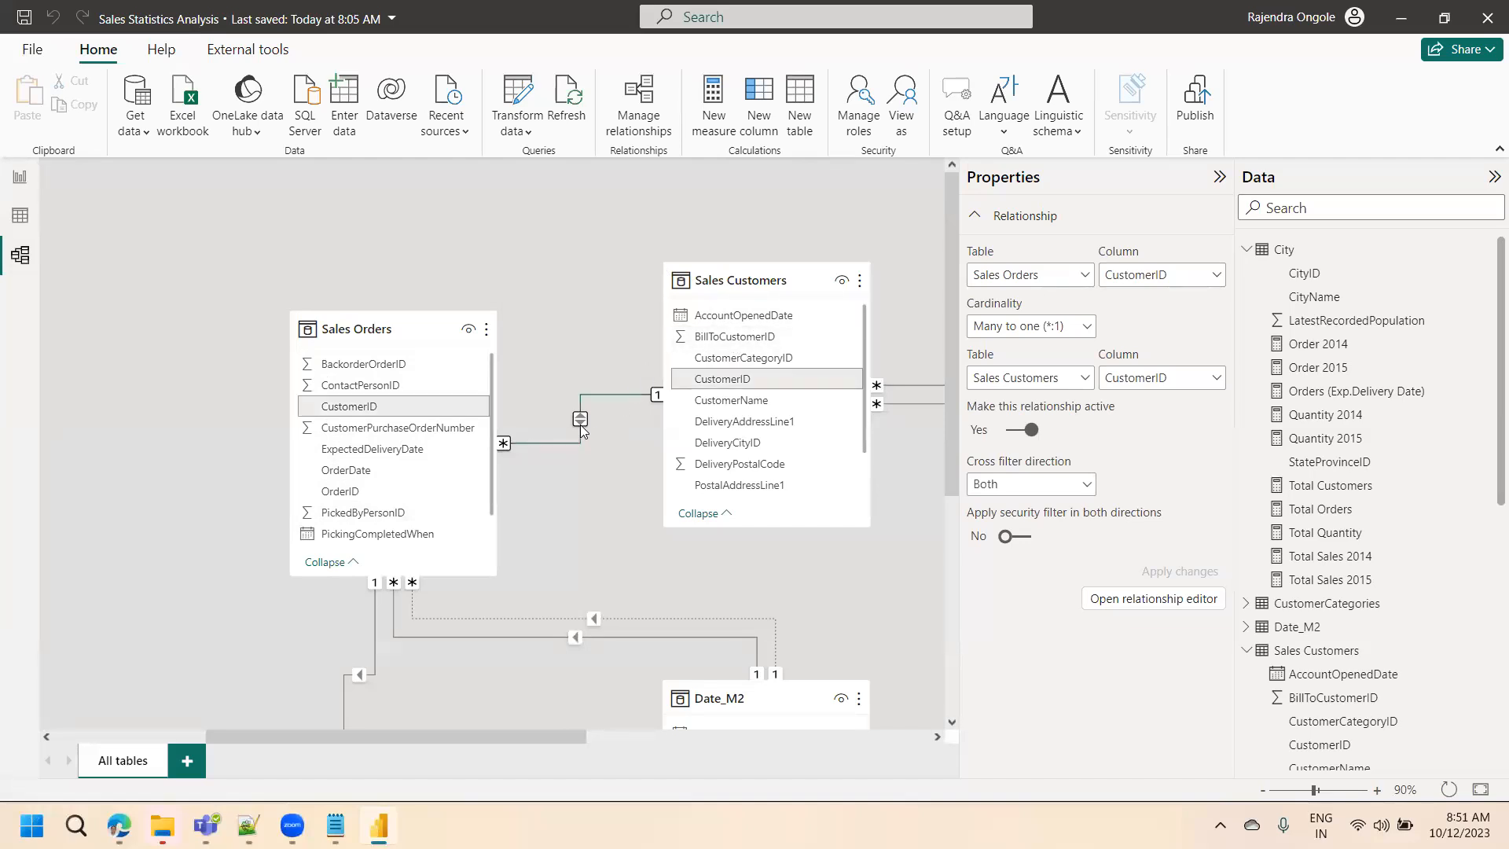
{"action": "left_click", "coordinate": [20, 181]}
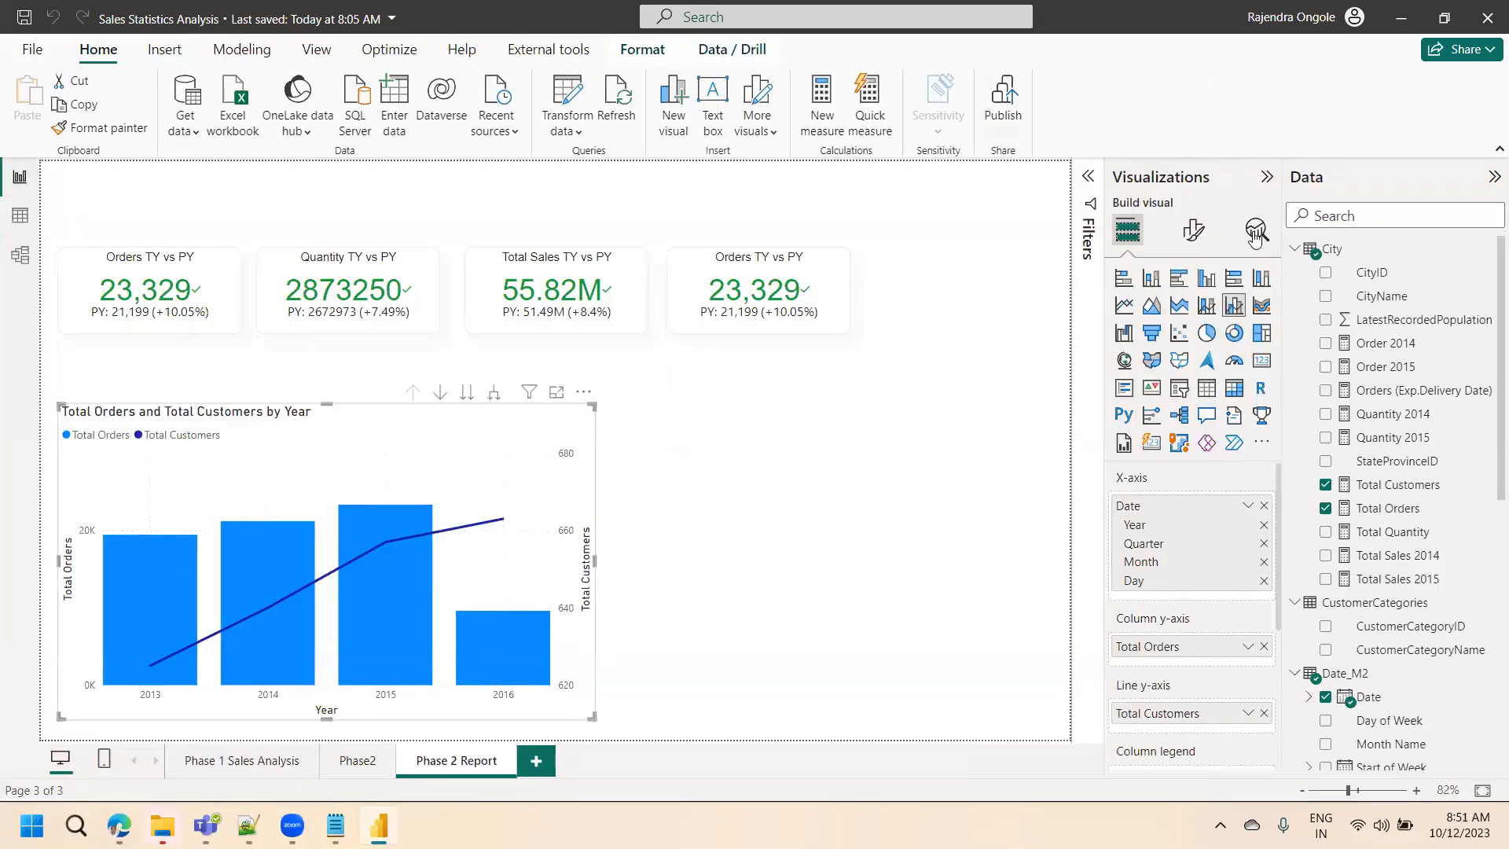
- Delete the Total Orders and Total Customers by Year combo chart from the report page
{"action": "left_click", "coordinate": [813, 452]}
{"action": "left_click", "coordinate": [456, 448]}
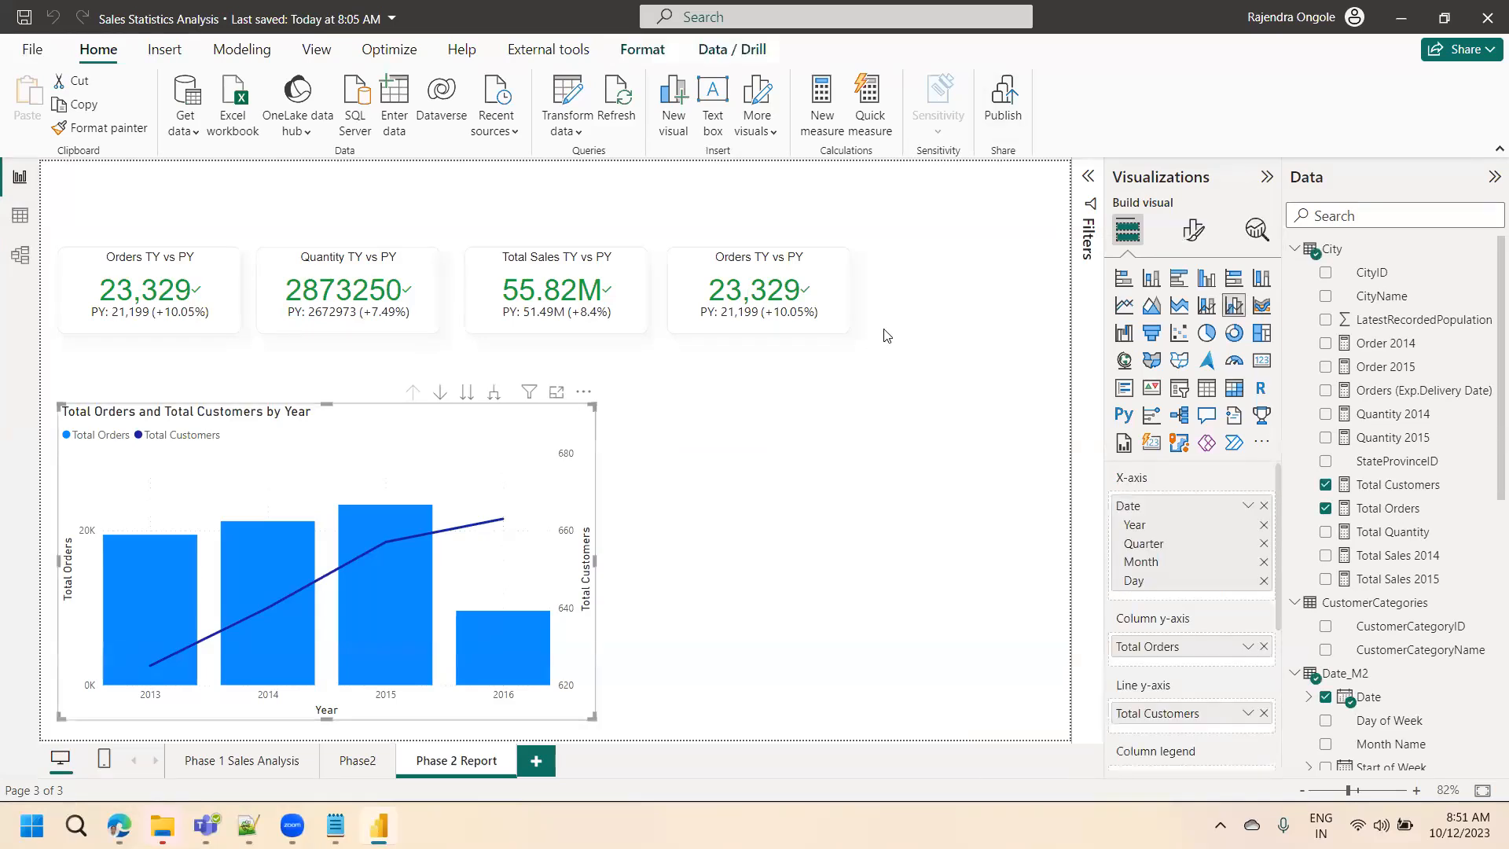
{"action": "key", "text": "Delete"}
- Start a new measure in the City table from a copy of the Total Sales 2014 formula
{"action": "left_click", "coordinate": [778, 317]}
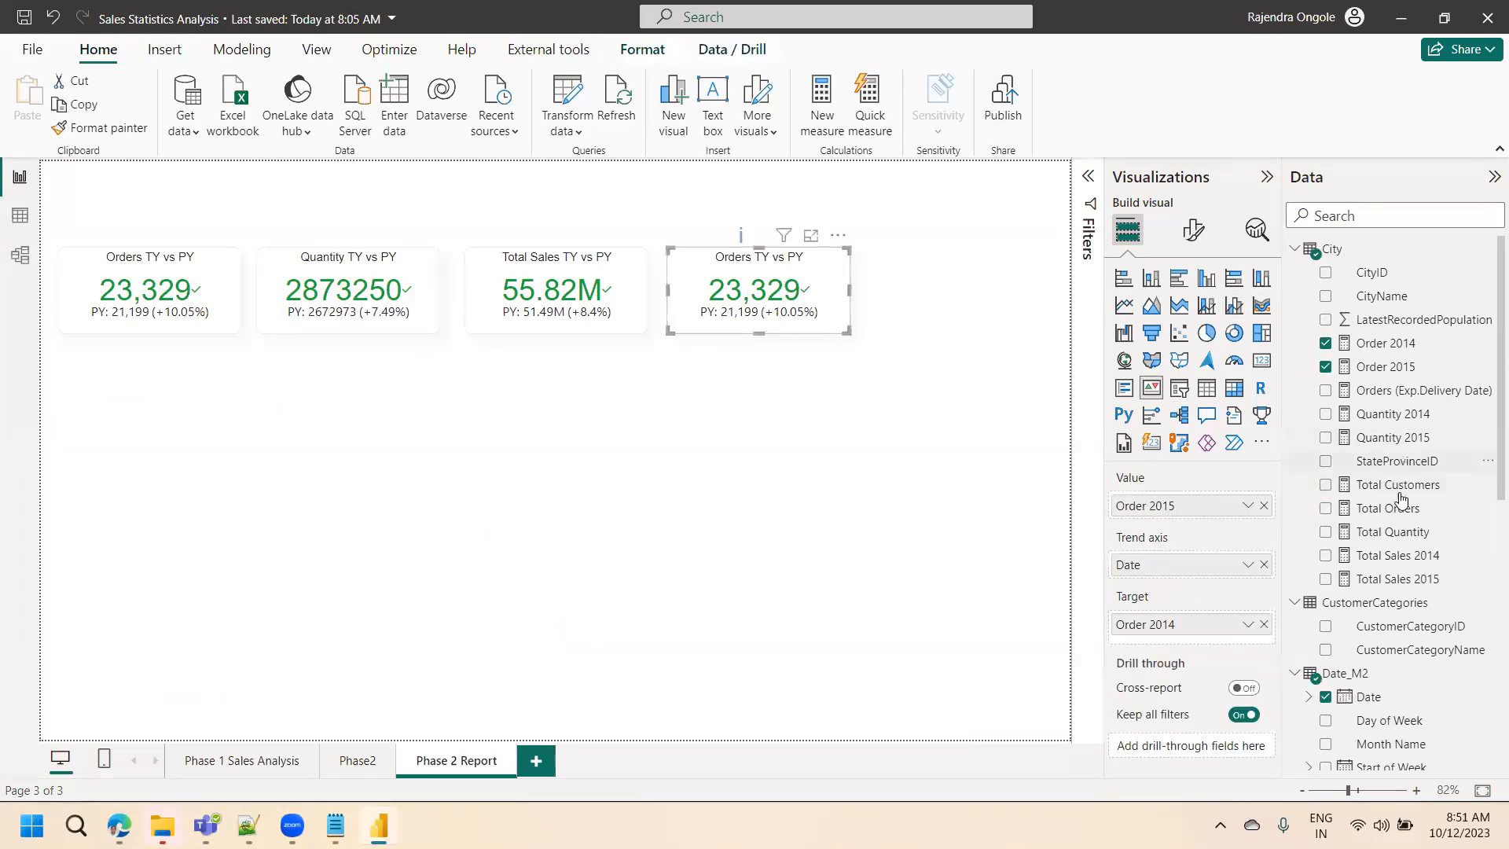
{"action": "left_click", "coordinate": [1387, 555]}
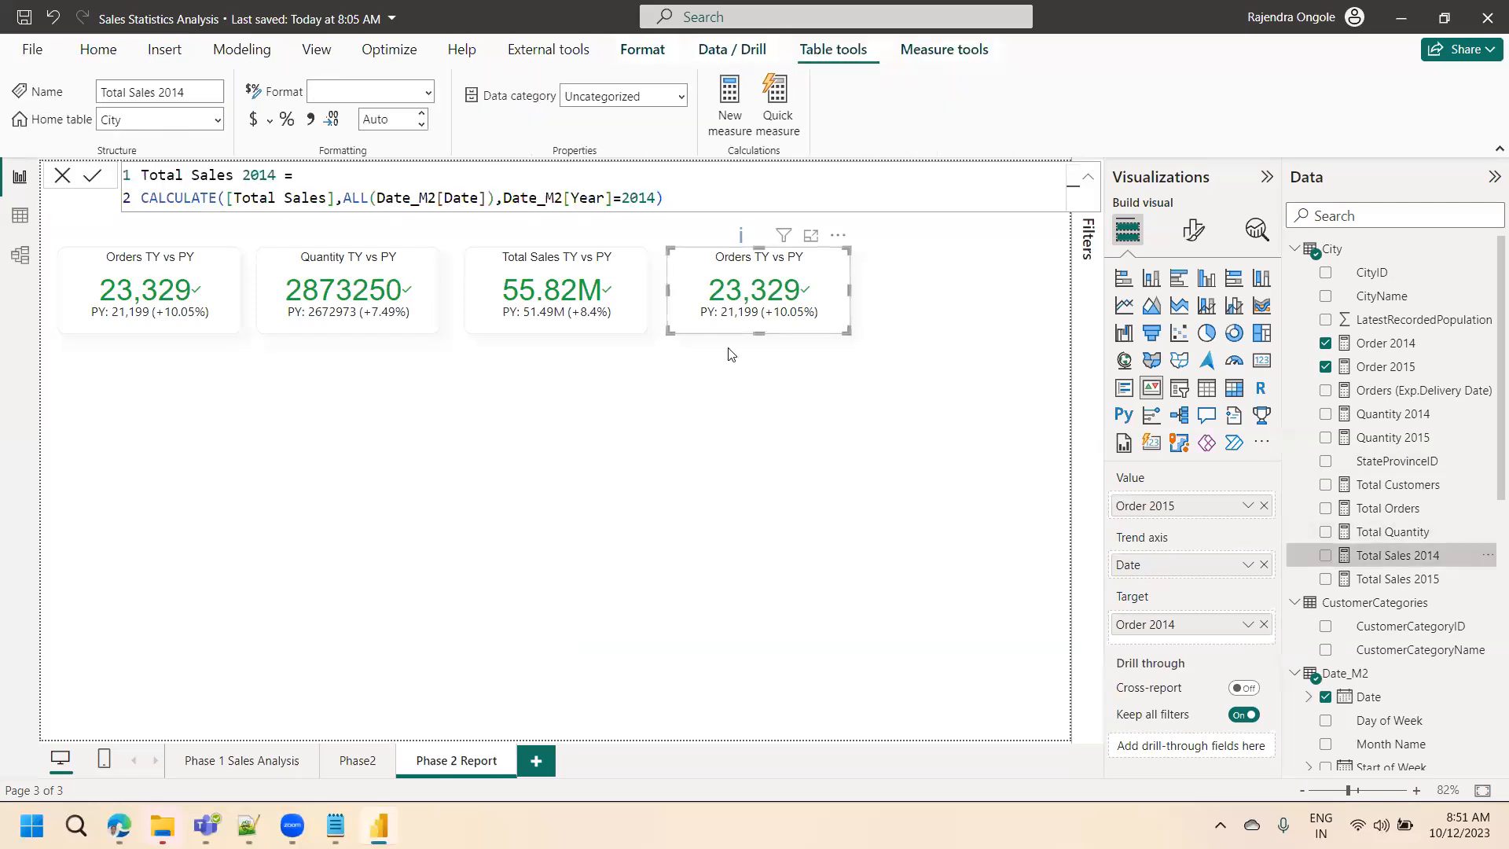
{"action": "left_click_drag", "start_coordinate": [664, 197], "coordinate": [139, 173]}
{"action": "key", "text": "ctrl+c"}
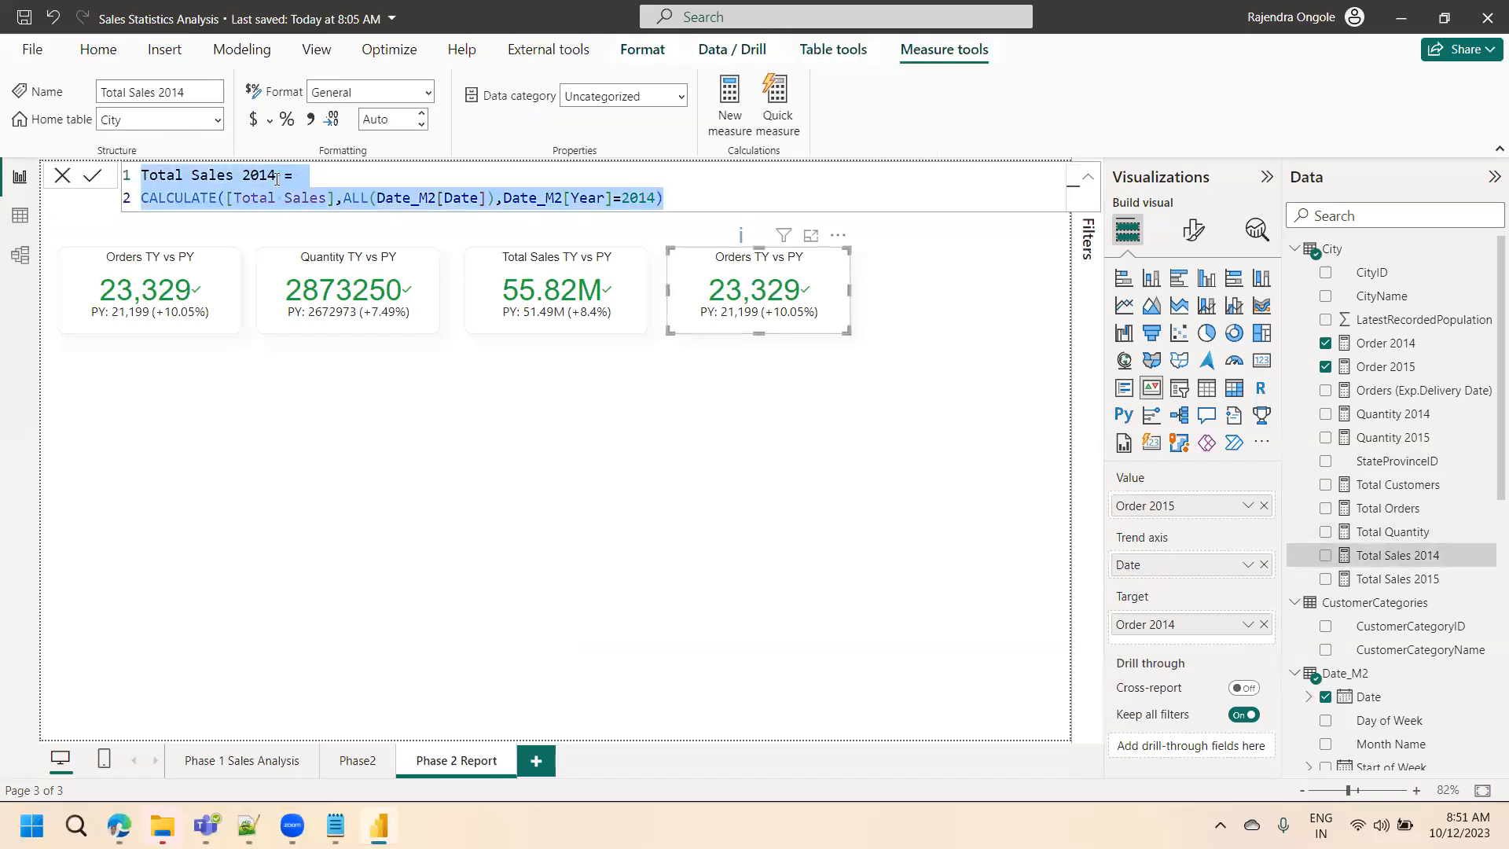
{"action": "left_click", "coordinate": [62, 177]}
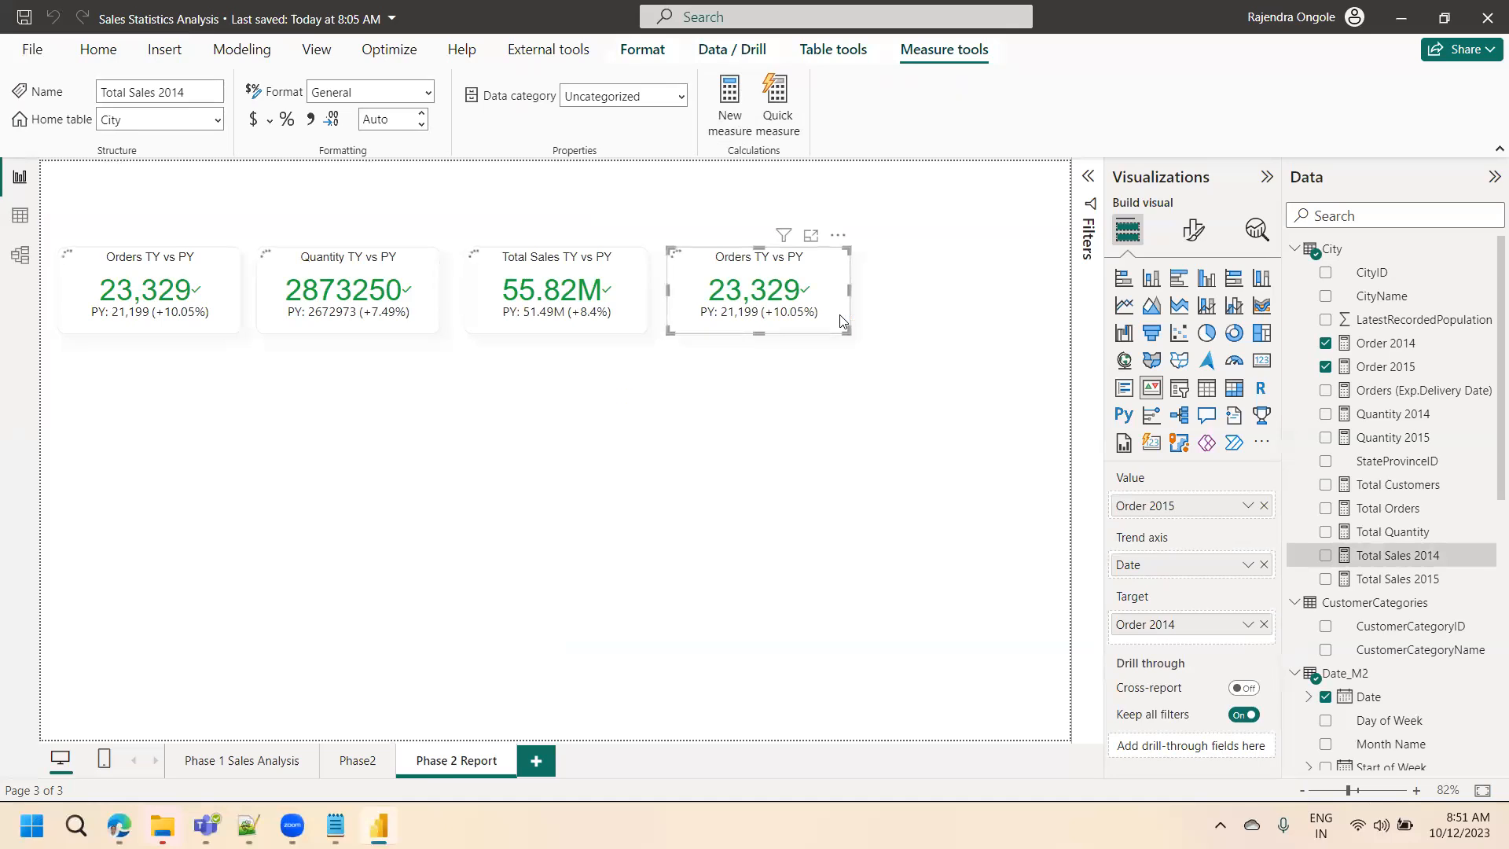
{"action": "key", "text": "ctrl+v"}
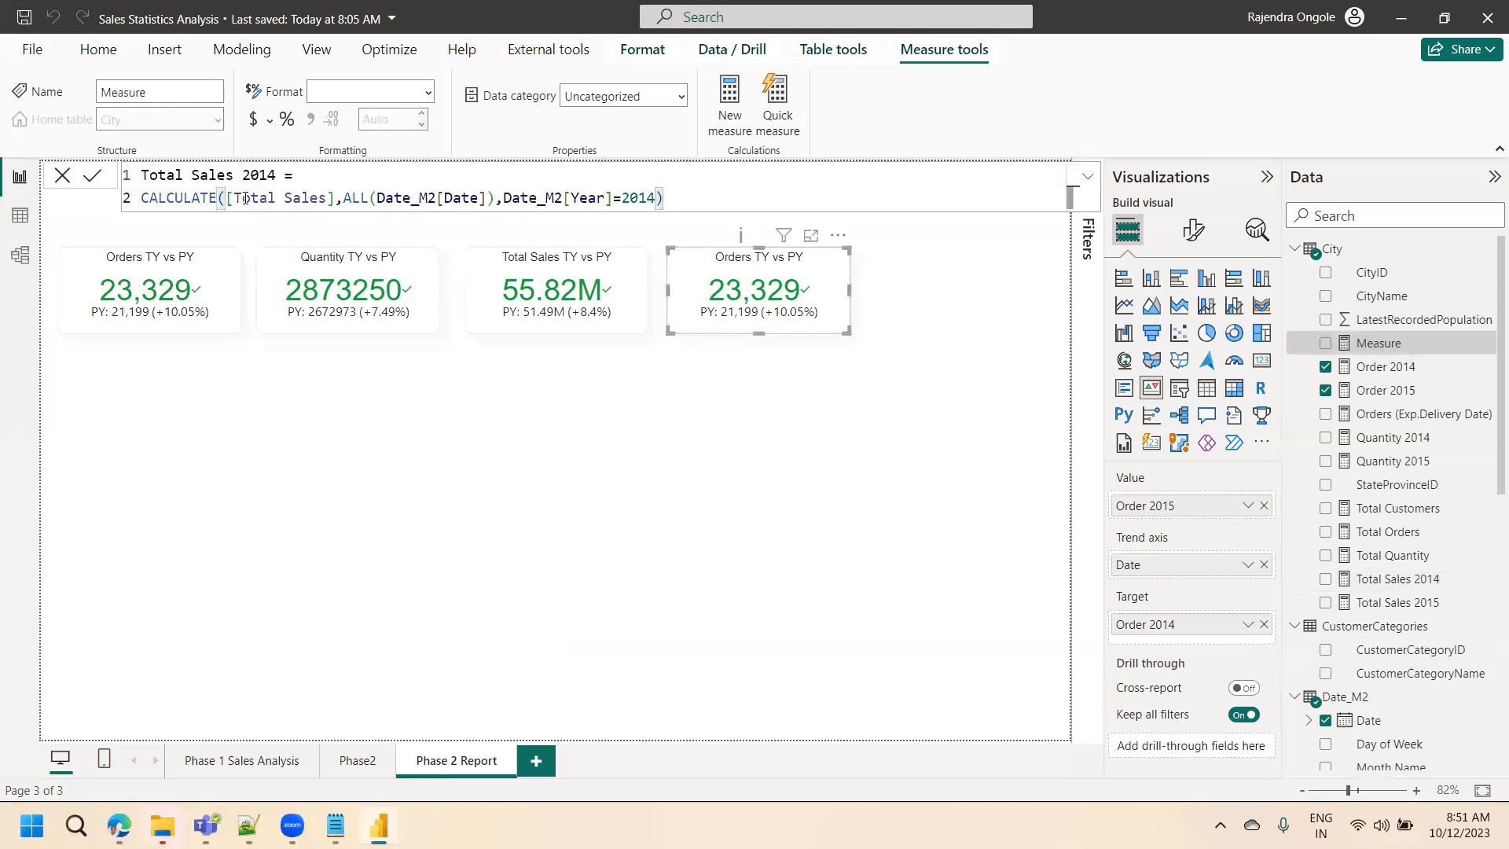
- Rename the copied measure Total Customers 2015, make it calculate [Total Customers] for Date_M2[Year]=2015, and commit the formula
{"action": "left_click_drag", "start_coordinate": [279, 174], "coordinate": [126, 174]}
{"action": "type", "text": "Total C"}
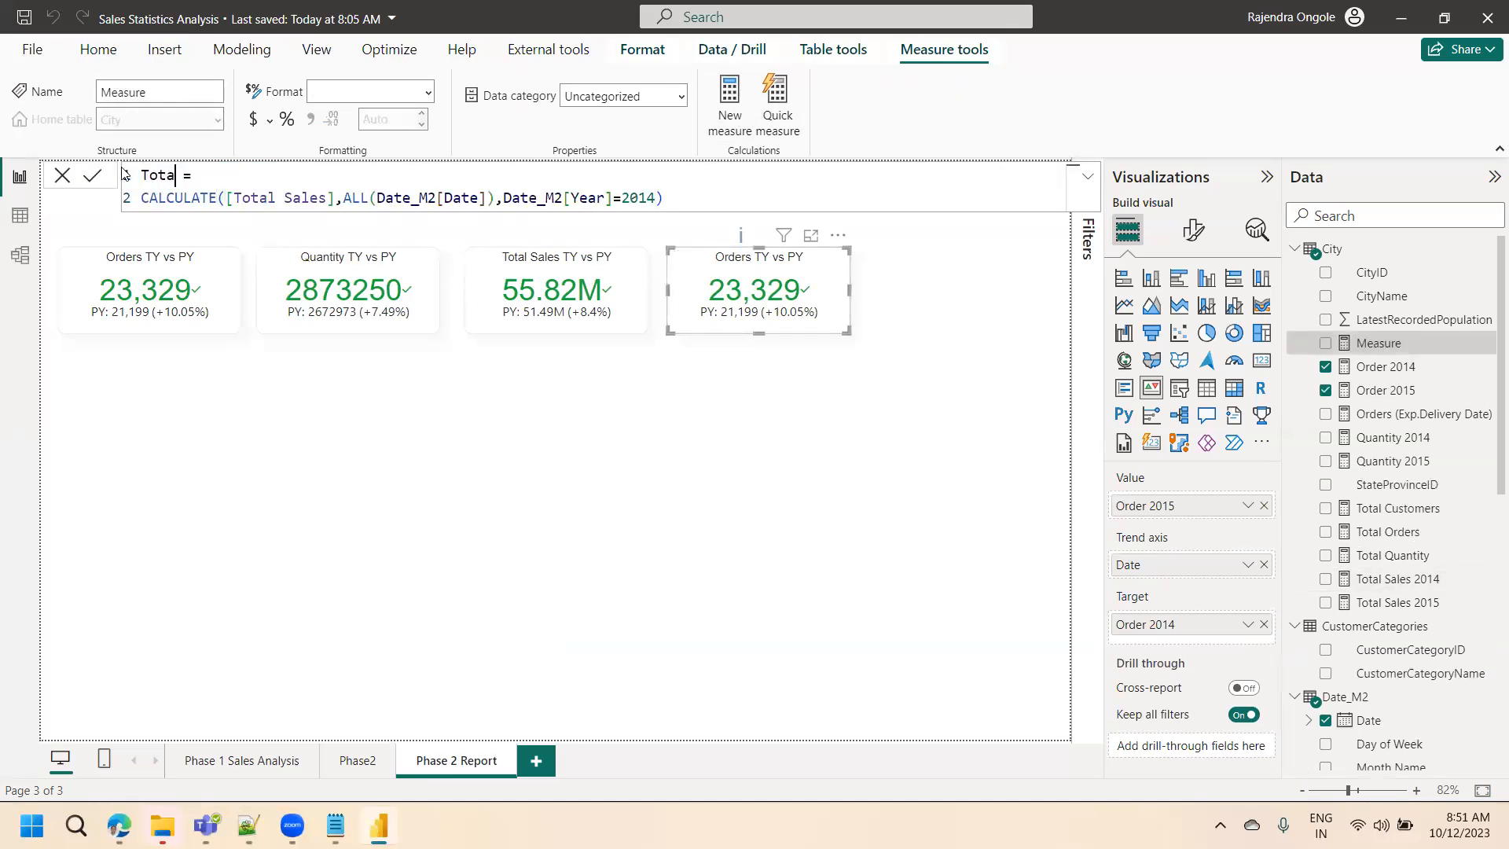
{"action": "type", "text": "ustomers 2015"}
{"action": "double_click", "coordinate": [290, 198]}
{"action": "type", "text": "Cus"}
{"action": "key", "text": "Tab"}
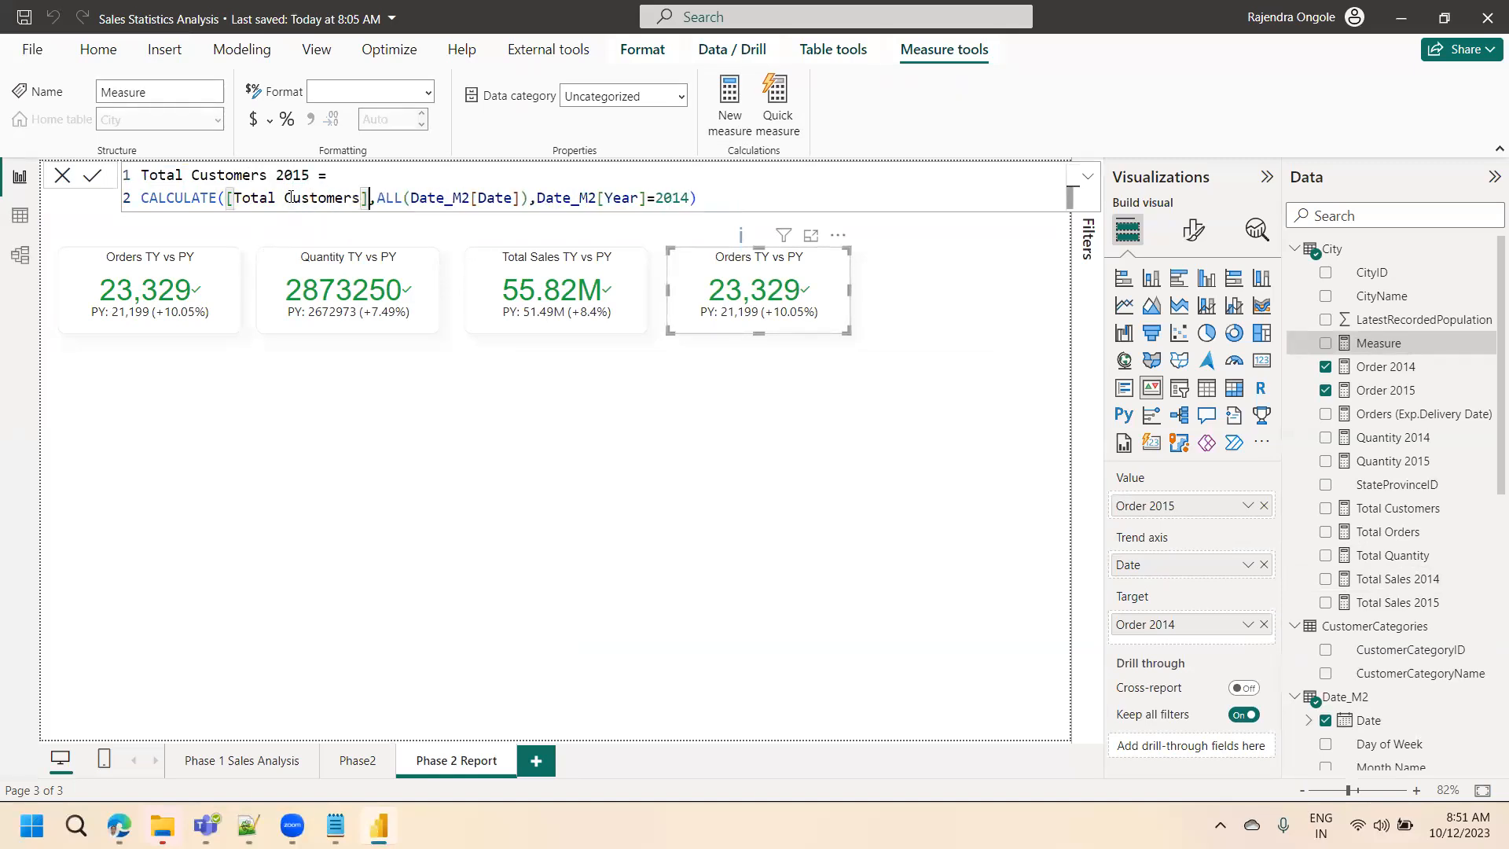
{"action": "left_click", "coordinate": [693, 197]}
{"action": "key", "text": "BackSpace"}
{"action": "type", "text": "5"}
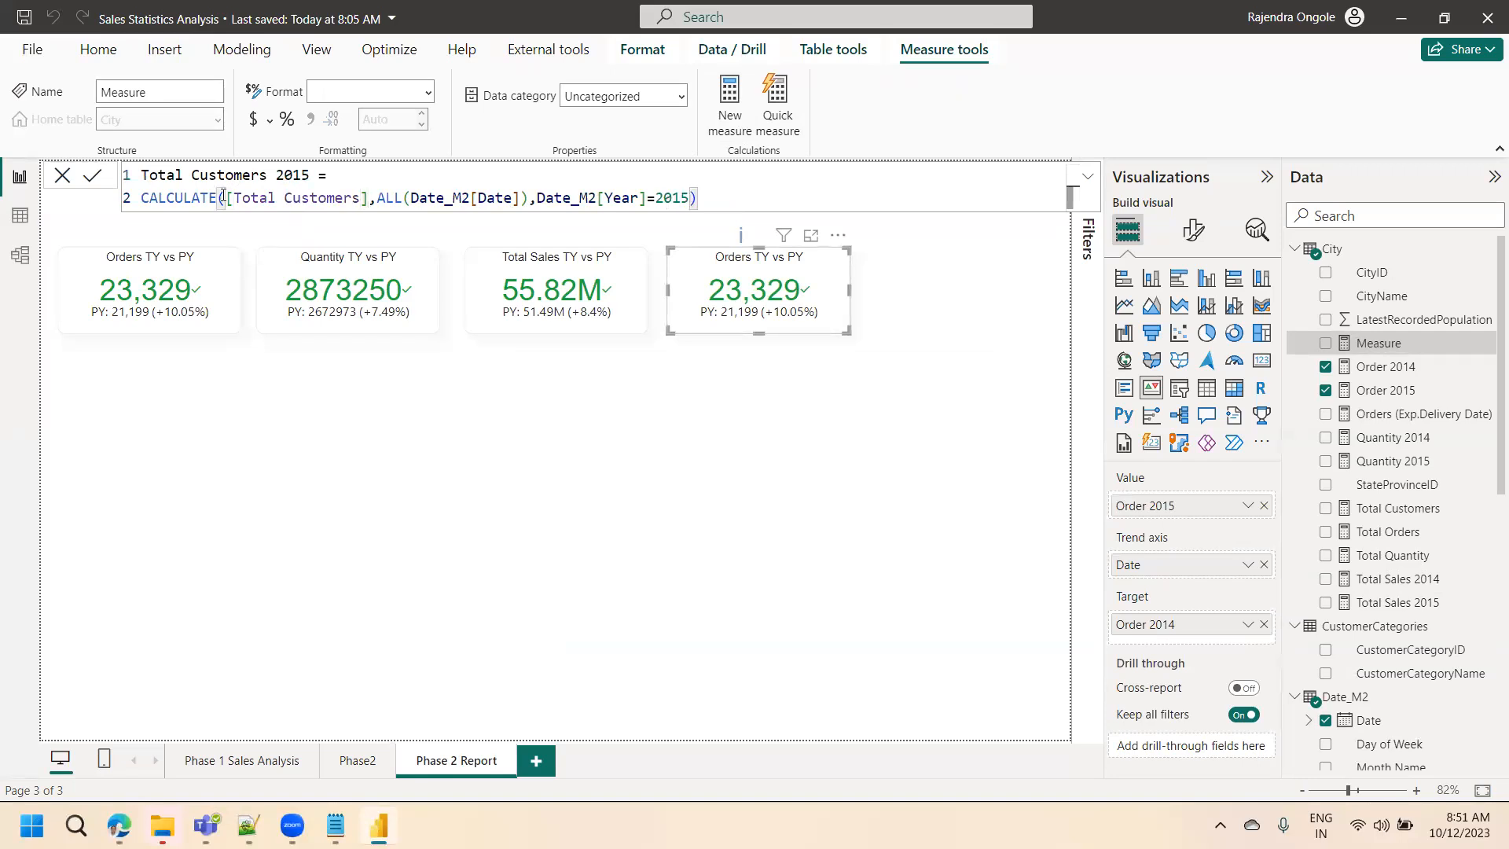
{"action": "left_click", "coordinate": [94, 176]}
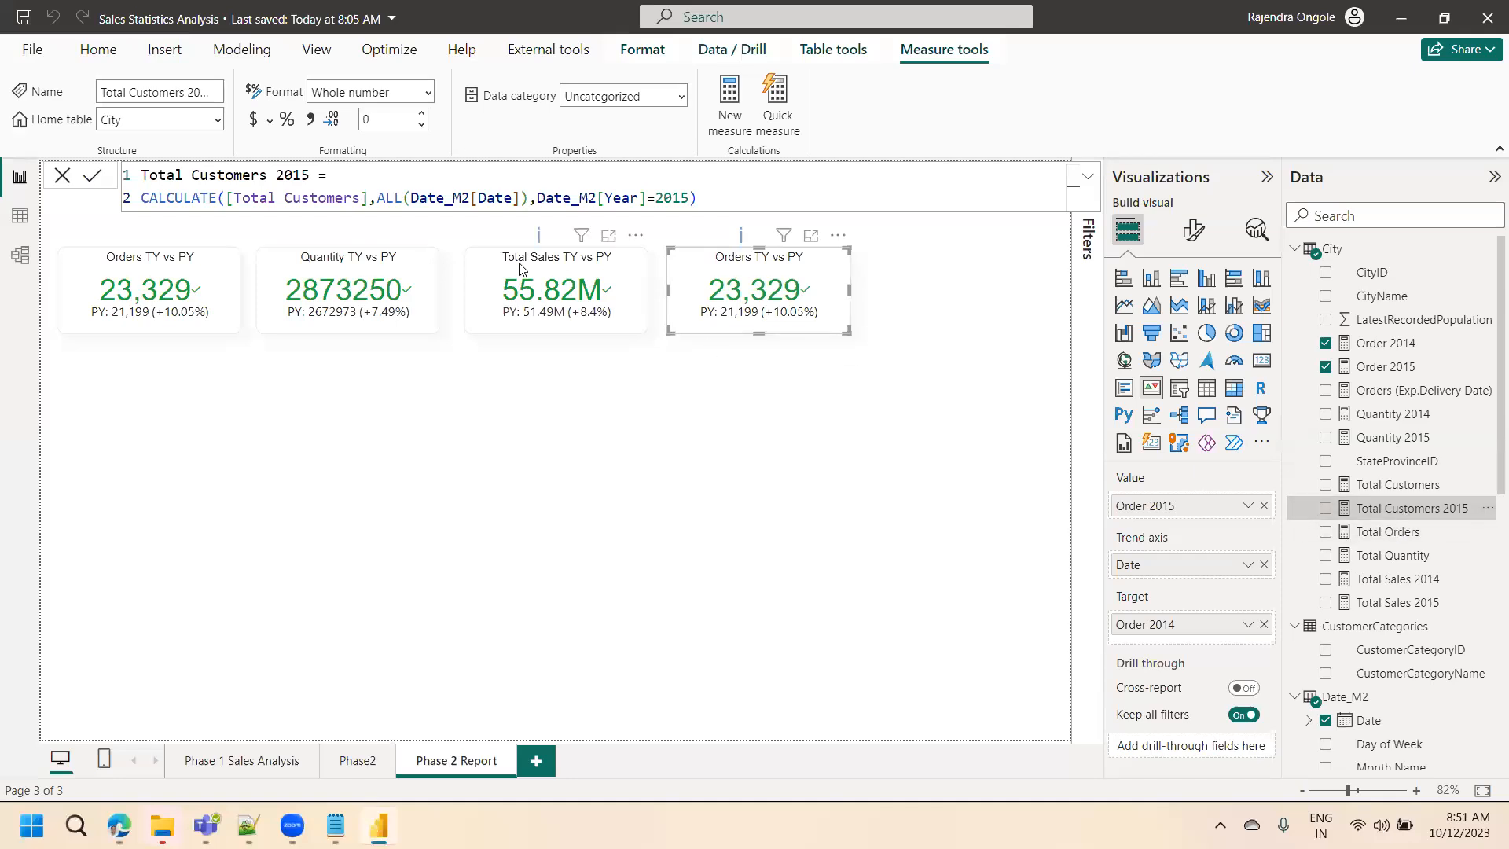
- Create a measure Total Customers 2014 from a copy of the Total Customers 2015 formula, with the year filter set to 2014
{"action": "left_click", "coordinate": [533, 184]}
{"action": "key", "text": "ctrl+a"}
{"action": "key", "text": "ctrl+c"}
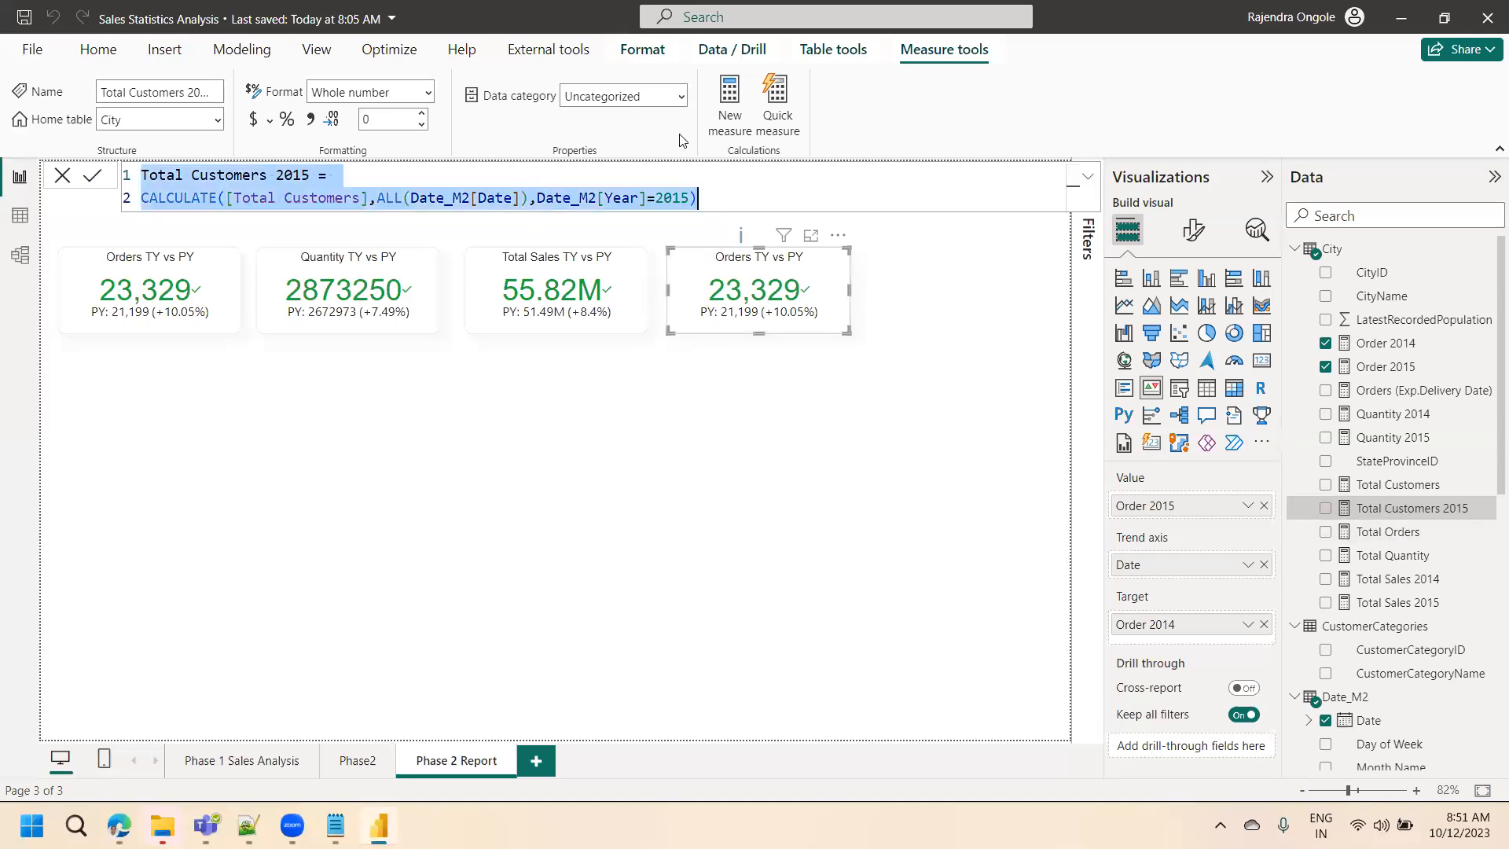
{"action": "left_click", "coordinate": [717, 132]}
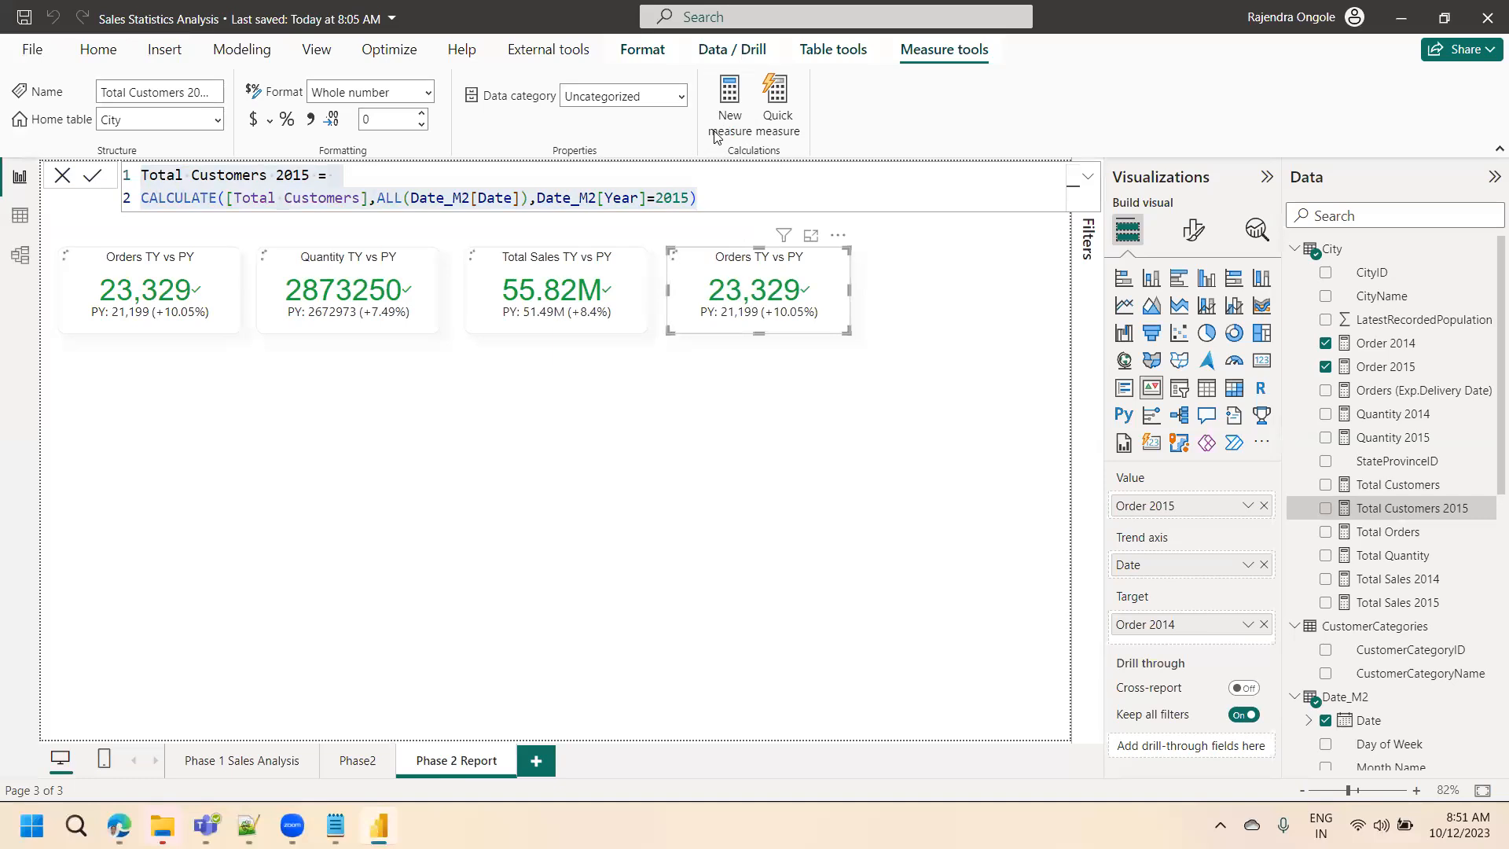
{"action": "key", "text": "ctrl+v"}
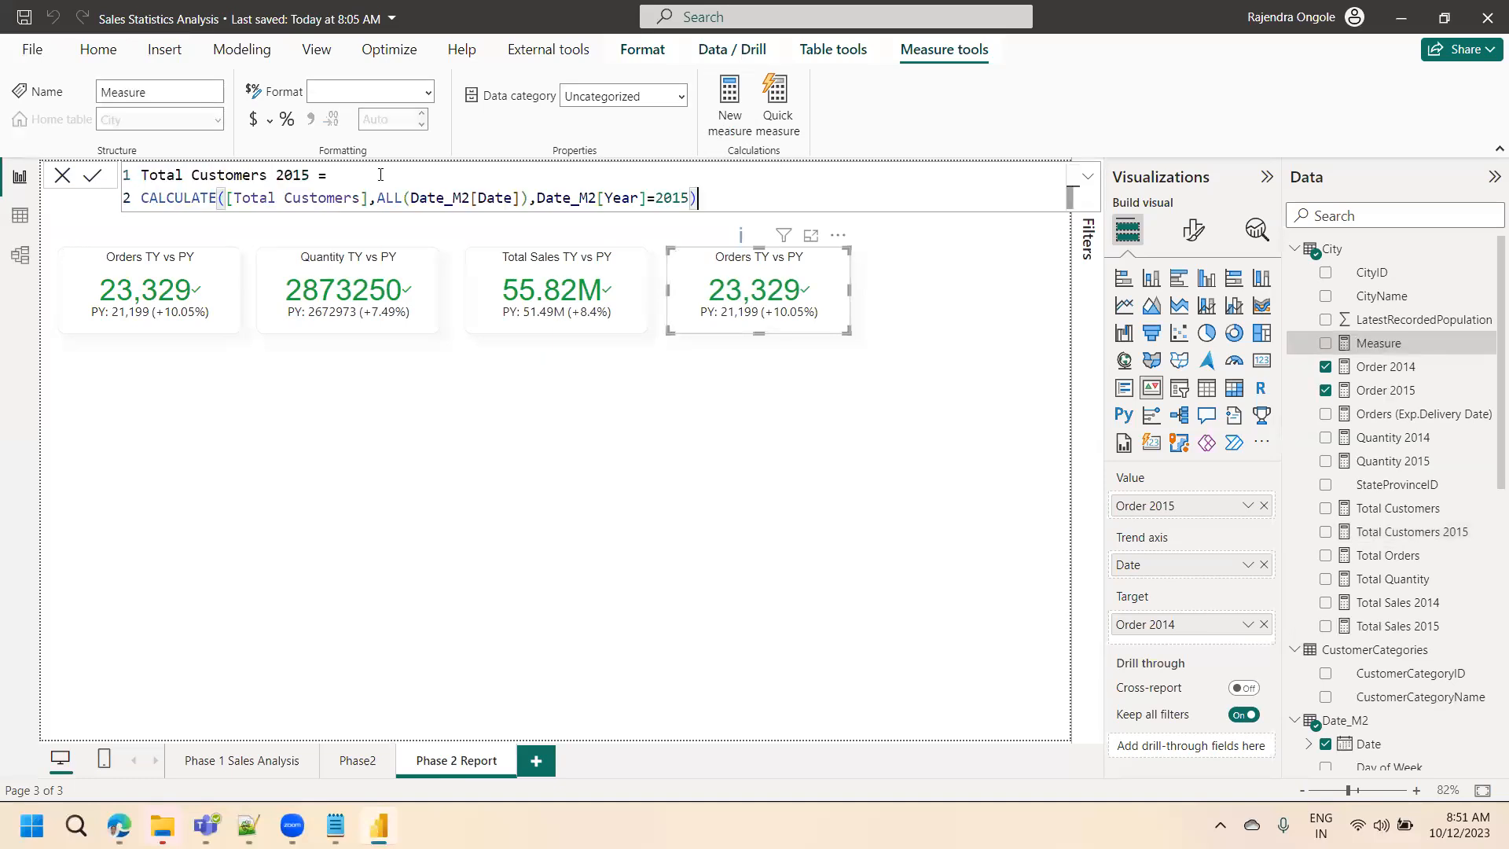
{"action": "left_click", "coordinate": [311, 175]}
{"action": "key", "text": "BackSpace"}
{"action": "type", "text": "4"}
{"action": "double_click", "coordinate": [681, 197]}
{"action": "type", "text": "2014"}
{"action": "left_click", "coordinate": [92, 175]}
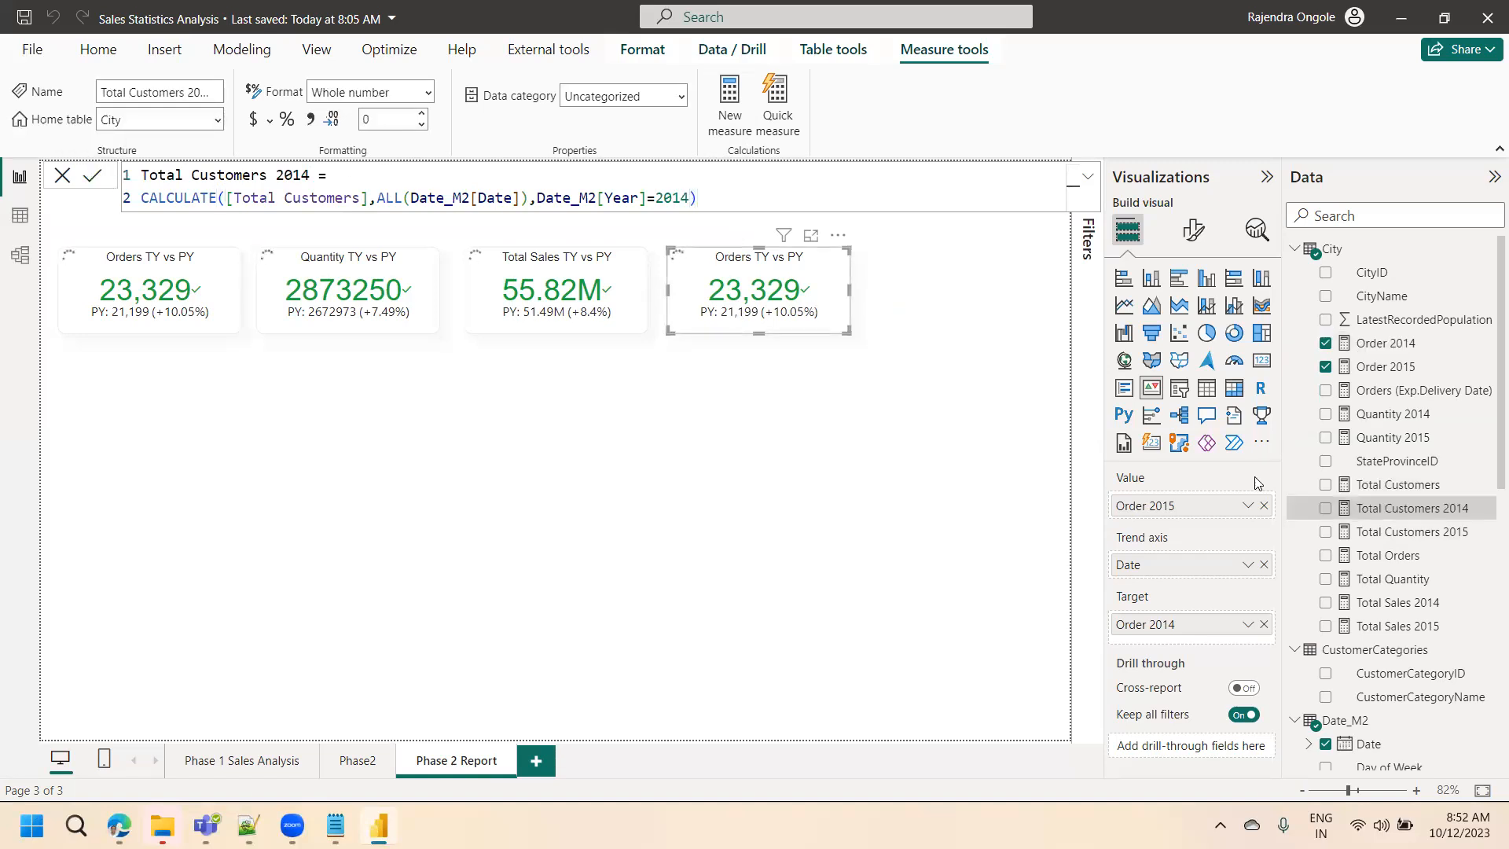
- Replace the fourth KPI card's value with Total Customers 2015 and its target with Total Customers 2014
{"action": "left_click", "coordinate": [1264, 506]}
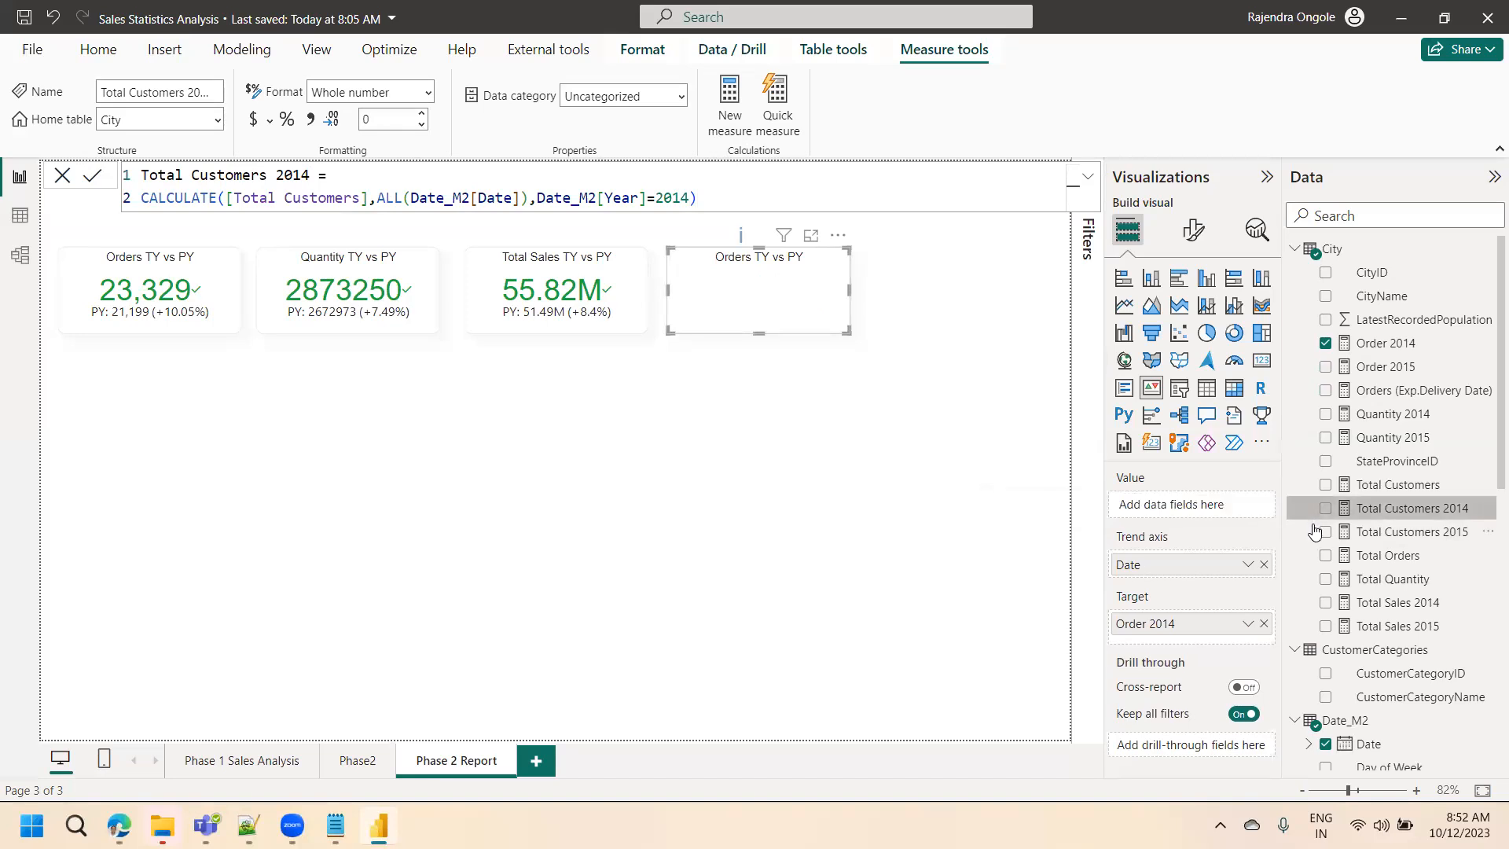
{"action": "left_click", "coordinate": [1326, 532]}
{"action": "left_click", "coordinate": [1264, 623]}
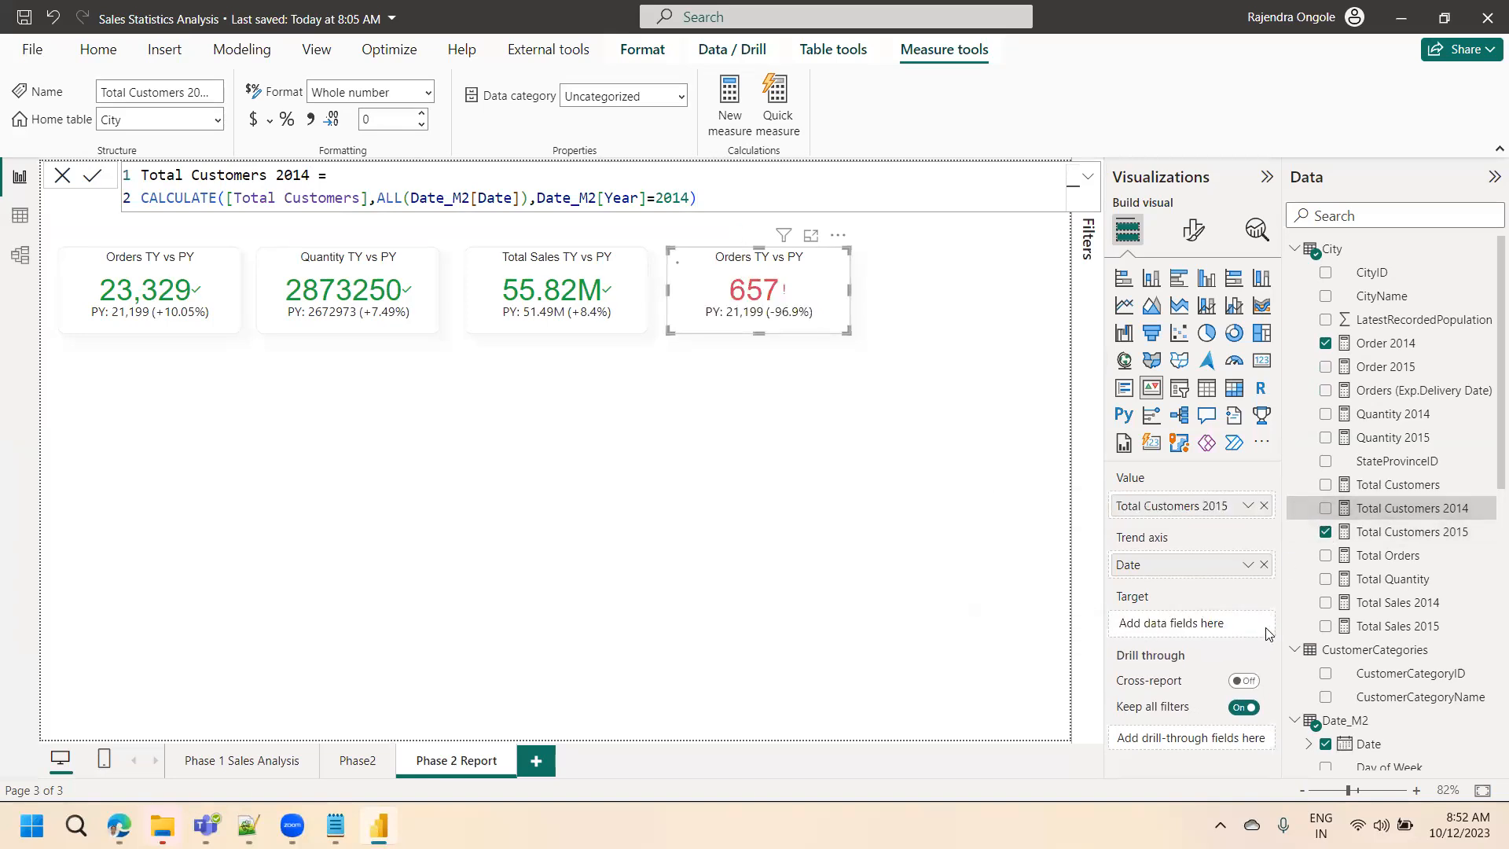
{"action": "left_click", "coordinate": [1326, 510]}
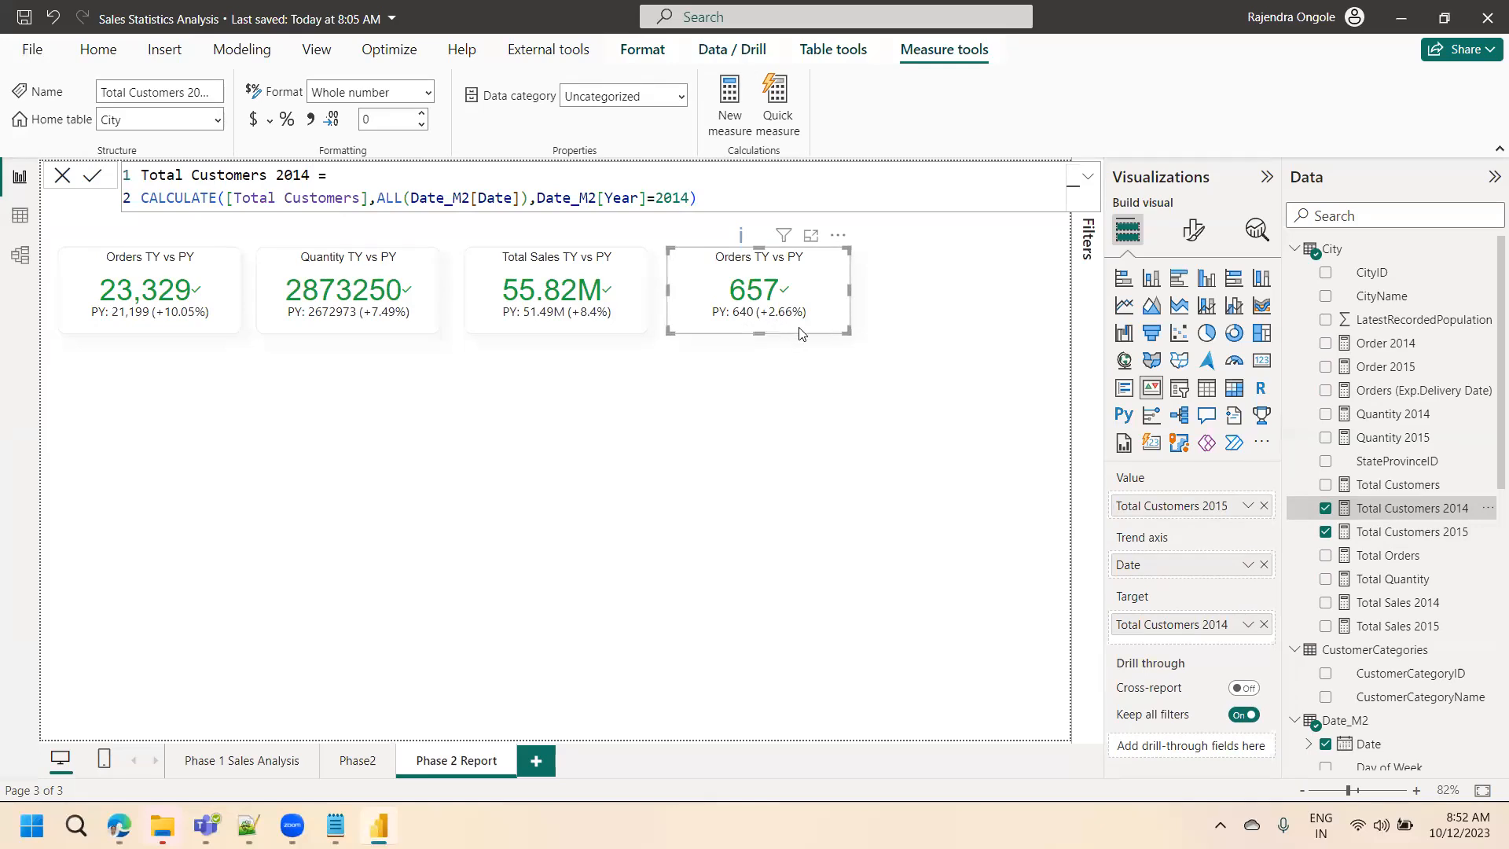
- Change the fourth KPI card's title to Customers TY vs PY
{"action": "left_click", "coordinate": [1193, 229]}
{"action": "left_click", "coordinate": [1188, 324]}
{"action": "left_click", "coordinate": [1137, 404]}
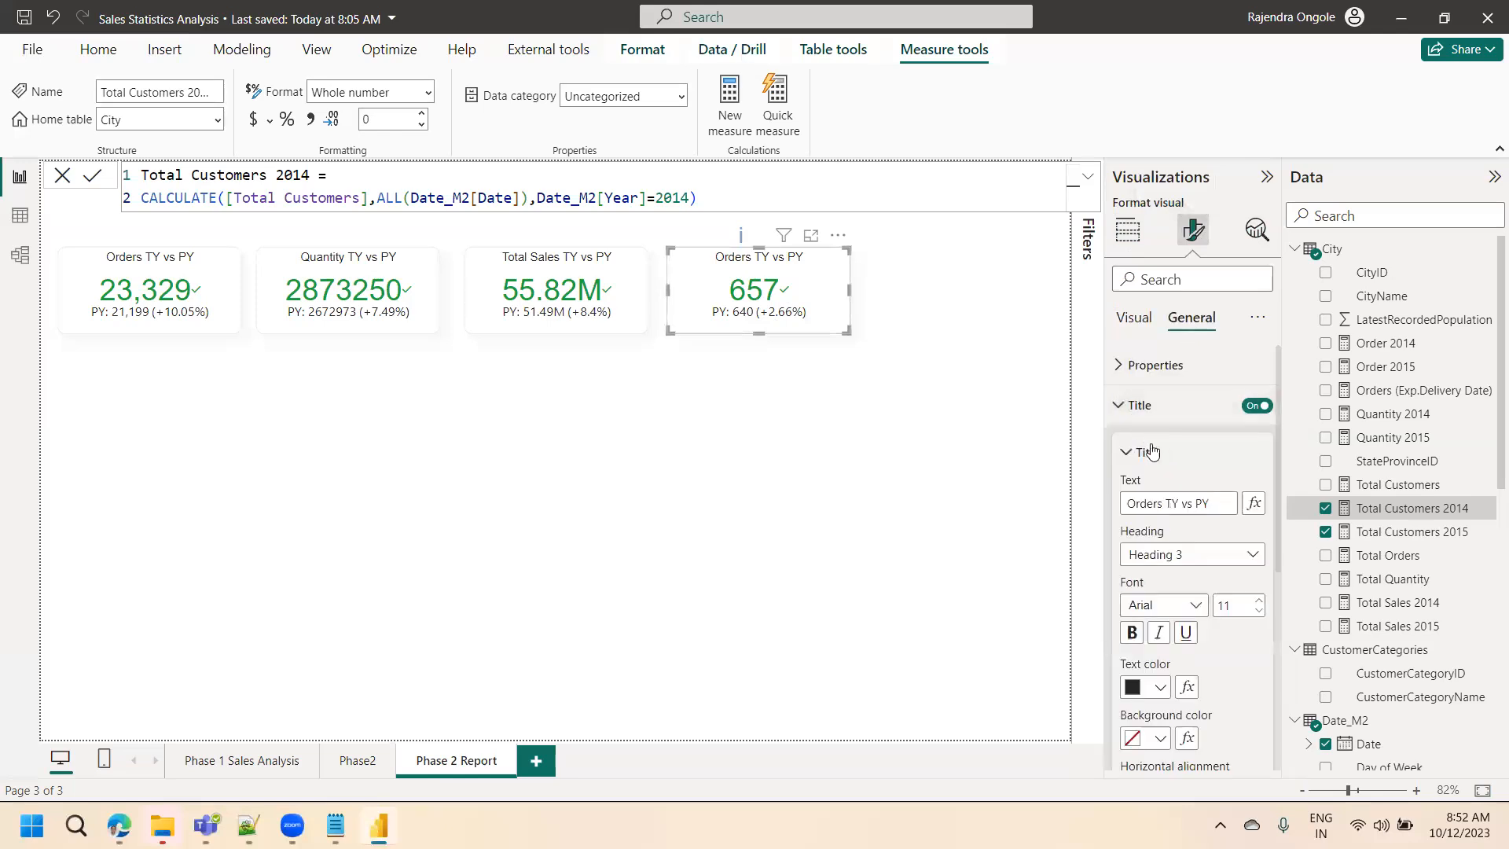
{"action": "double_click", "coordinate": [1160, 502]}
{"action": "type", "text": "Customers"}
{"action": "left_click", "coordinate": [651, 477]}
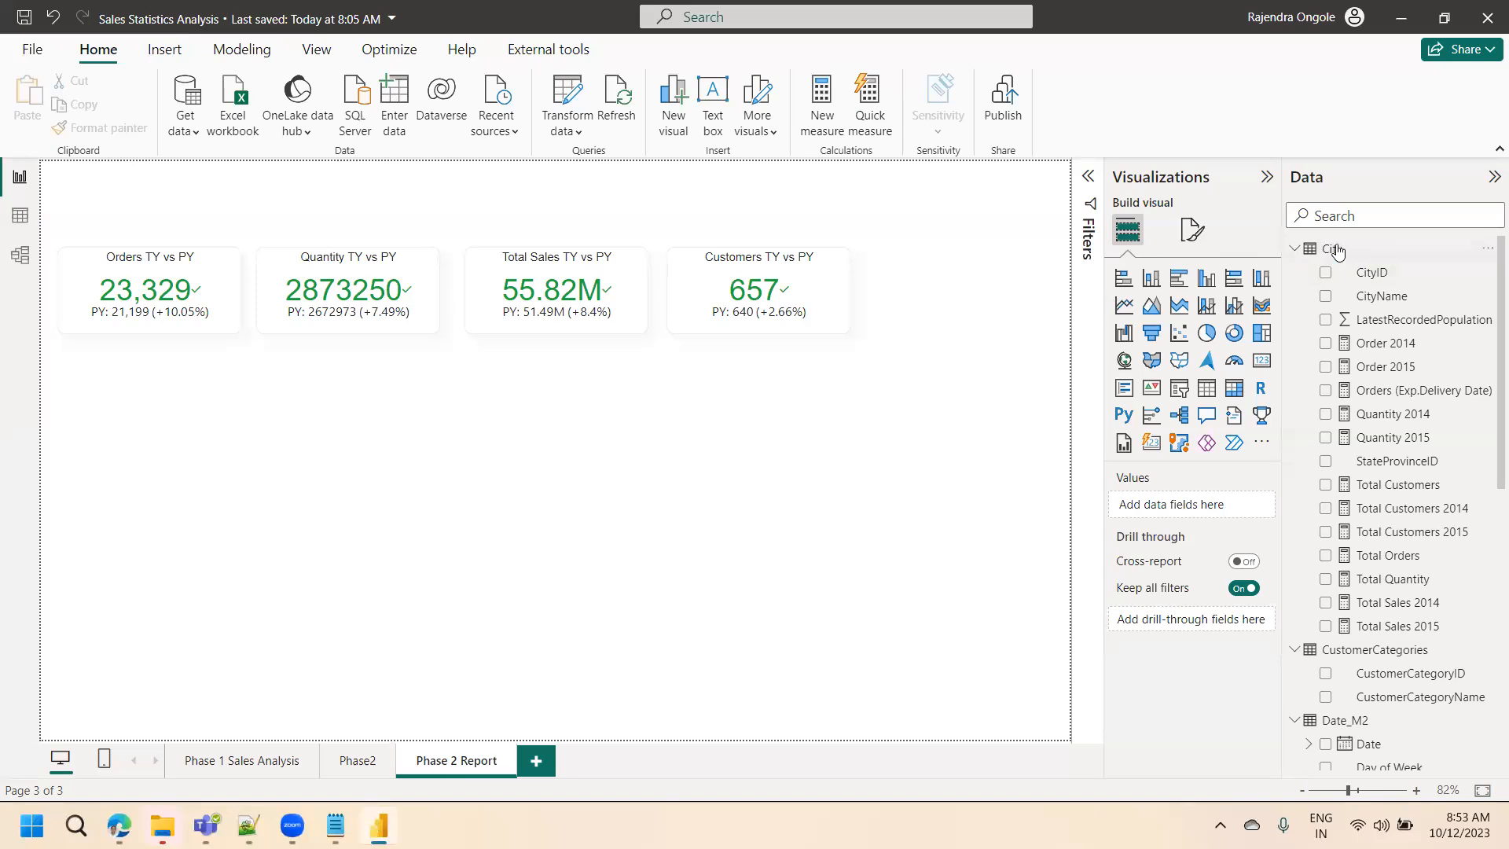
- Create a blank table named _Measure and load it into the model
{"action": "mouse_move", "coordinate": [1328, 252]}
{"action": "left_click", "coordinate": [406, 141]}
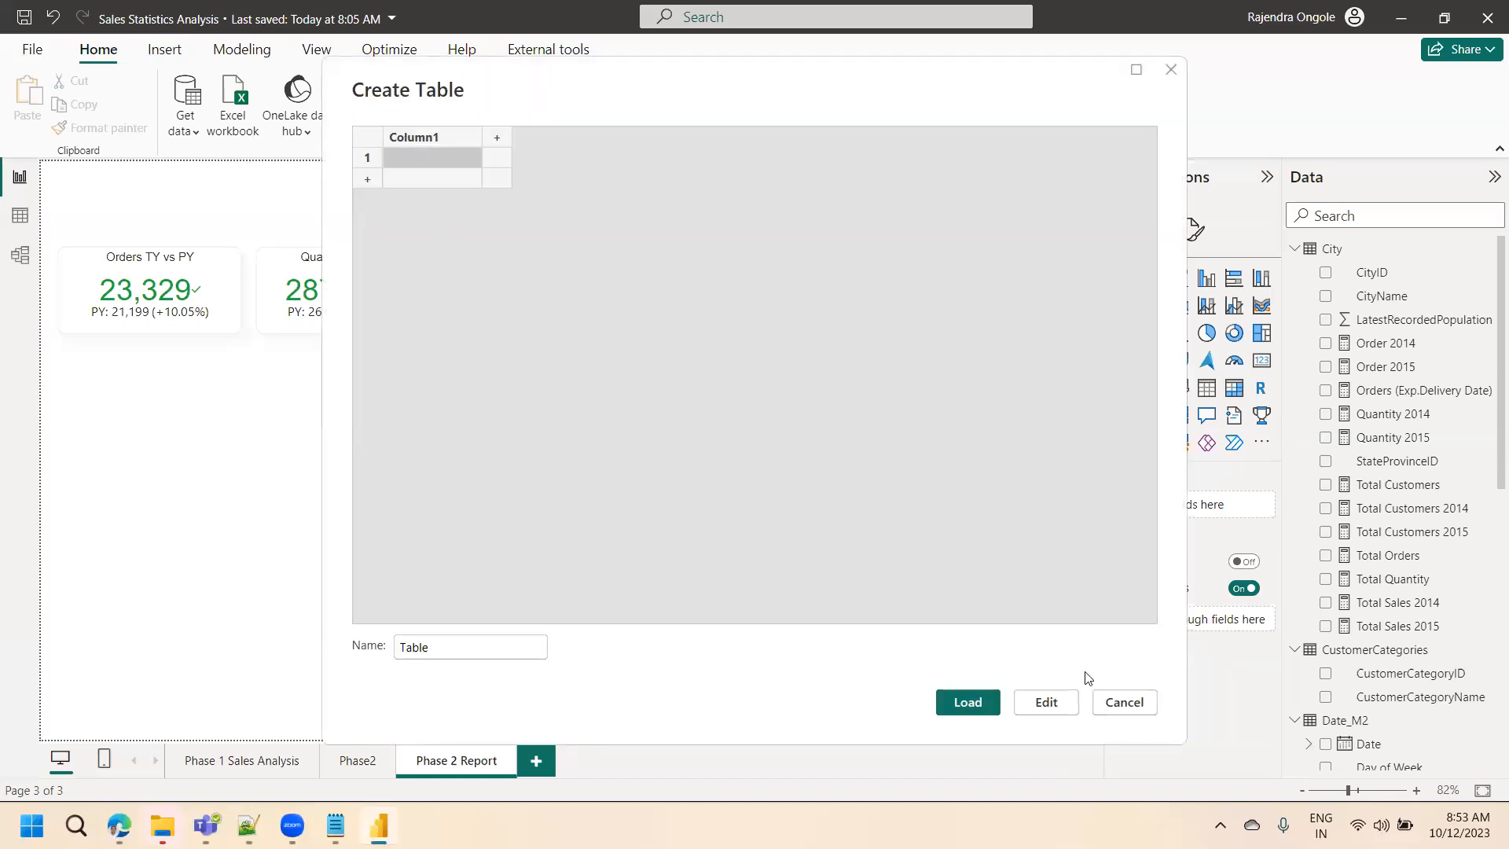
{"action": "left_click", "coordinate": [1124, 701]}
{"action": "left_click", "coordinate": [400, 134]}
{"action": "double_click", "coordinate": [475, 646]}
{"action": "key", "text": "BackSpace"}
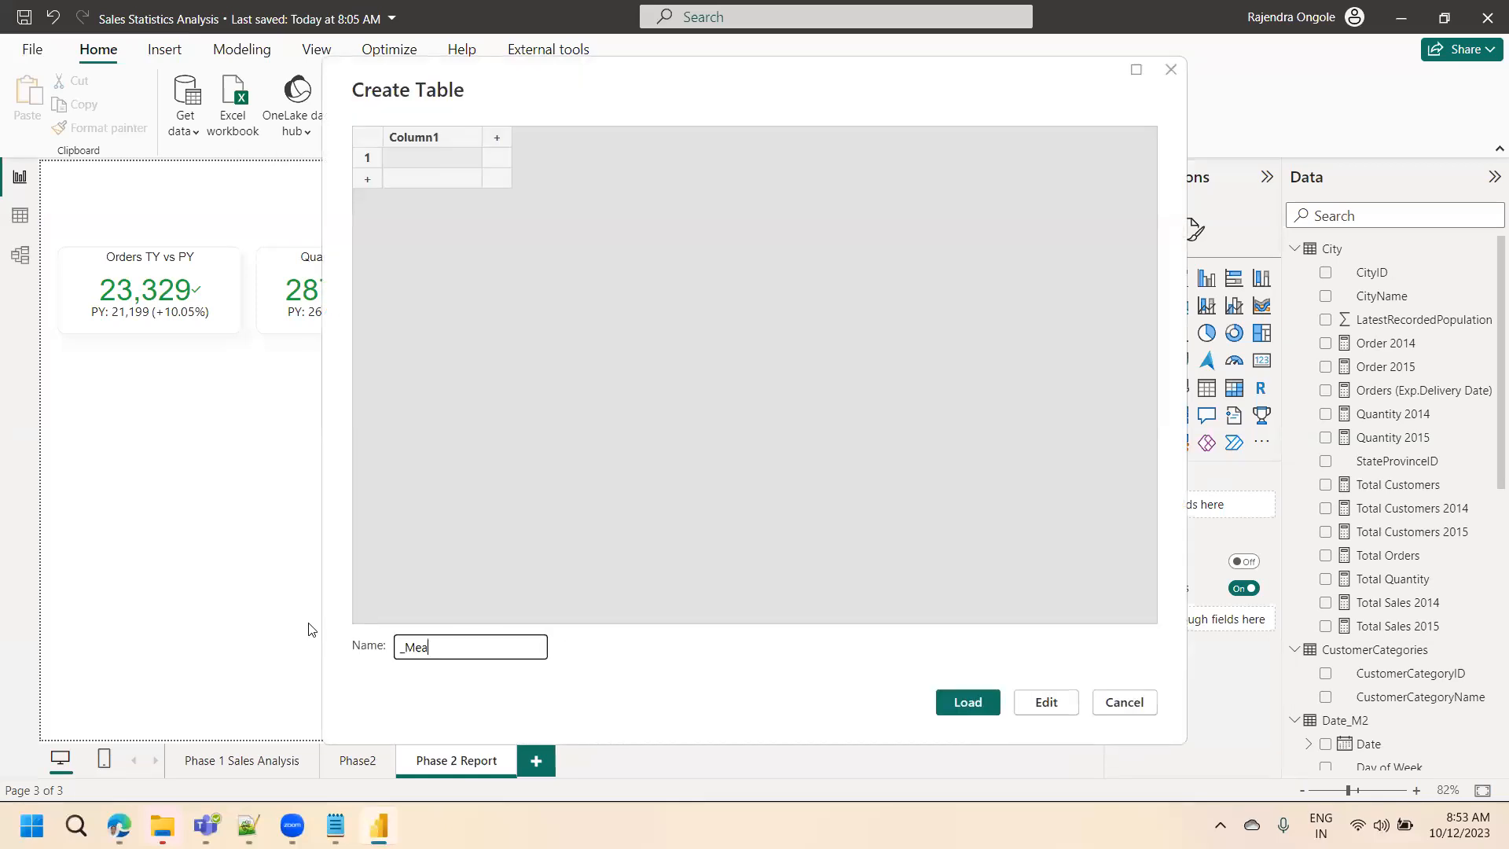
{"action": "left_click", "coordinate": [968, 705]}
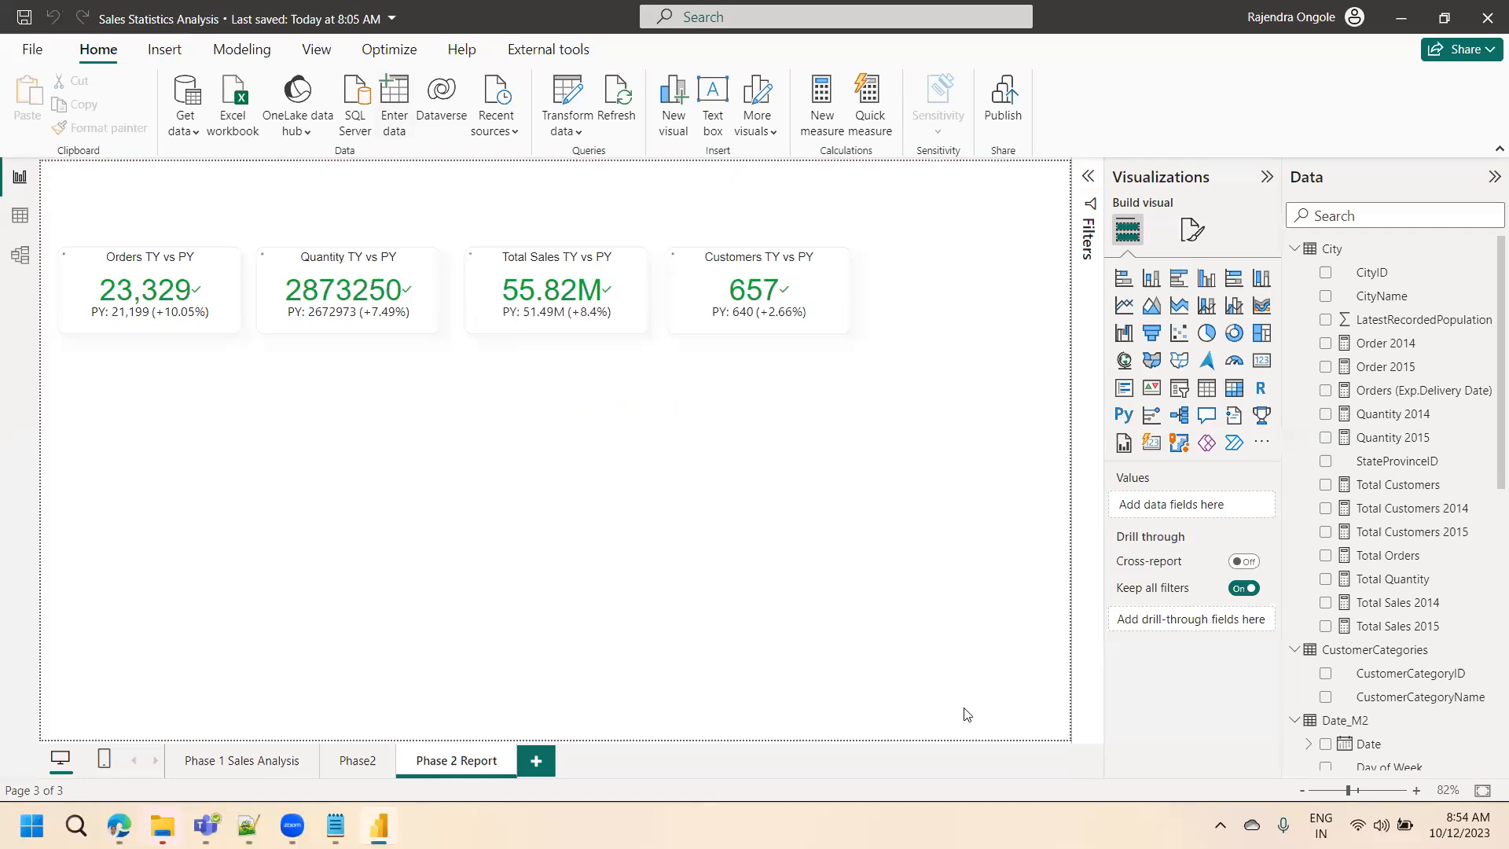
- In Table view, change the home table of the Order 2014 measure from City to _Measure
{"action": "left_click", "coordinate": [1349, 248]}
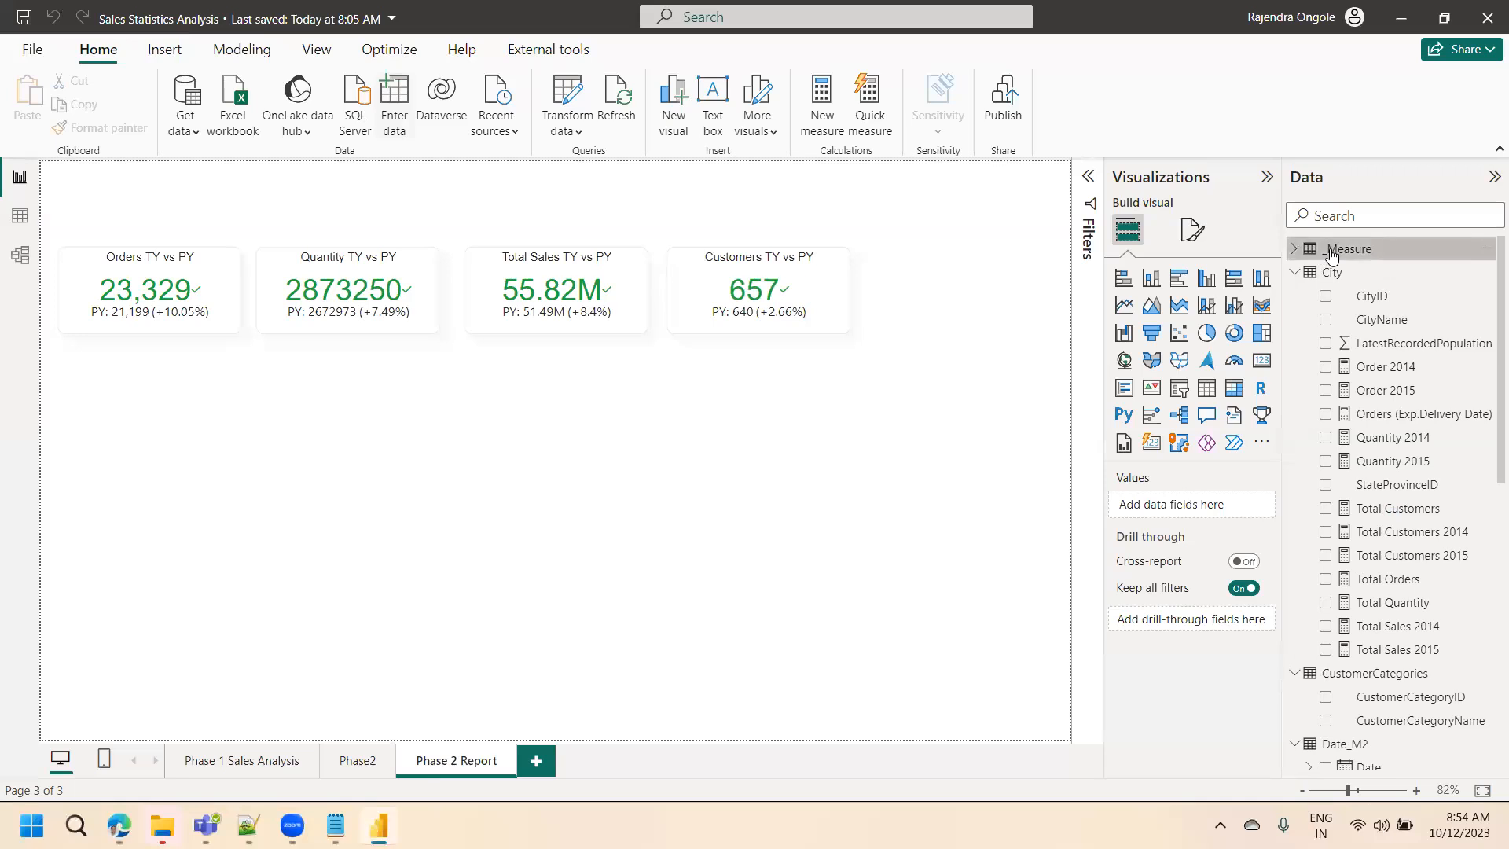
{"action": "left_click", "coordinate": [20, 217]}
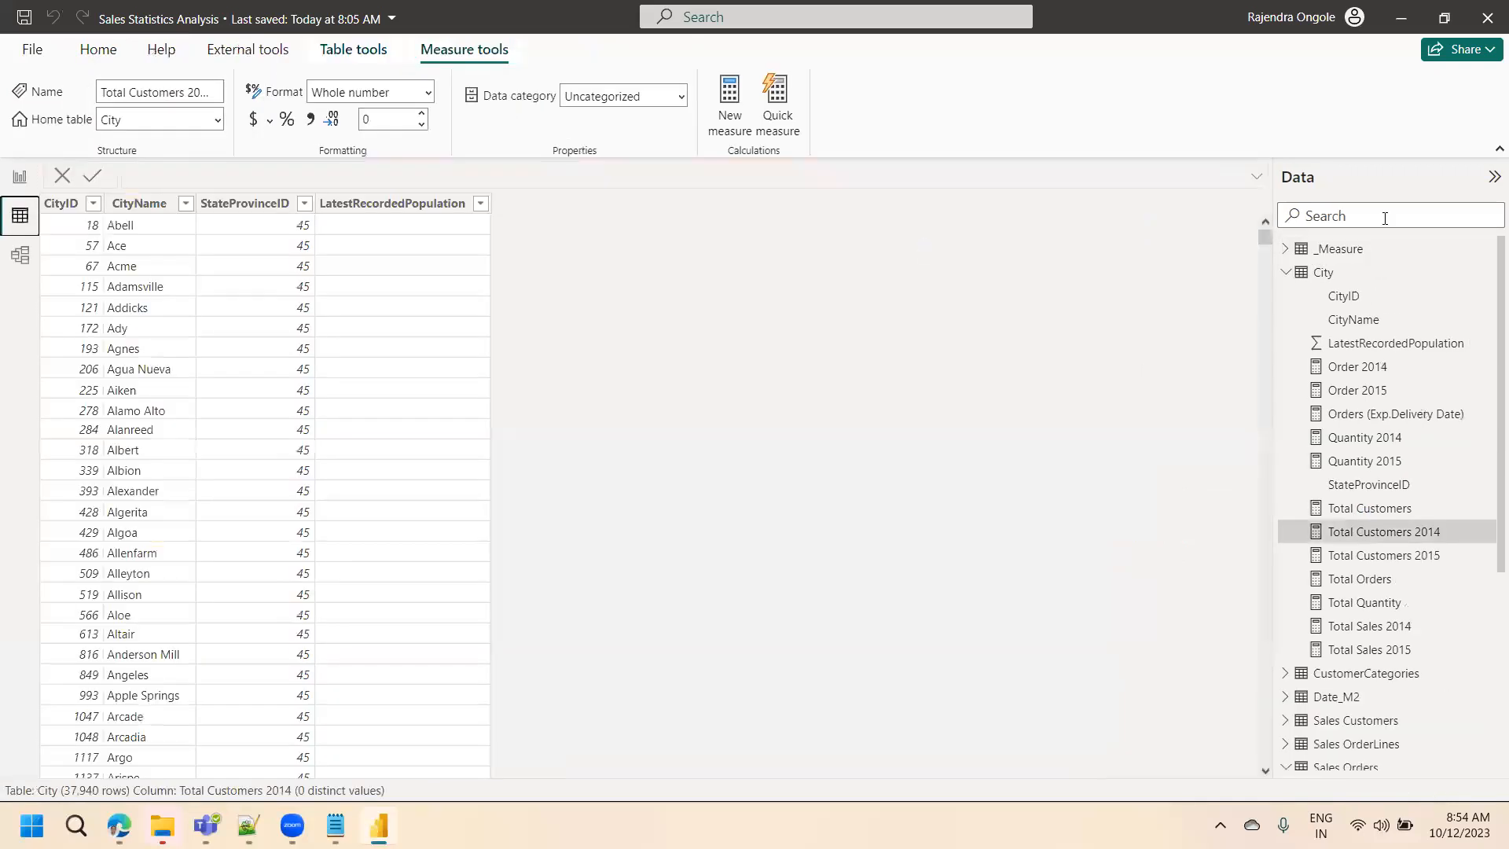
{"action": "left_click", "coordinate": [1344, 250]}
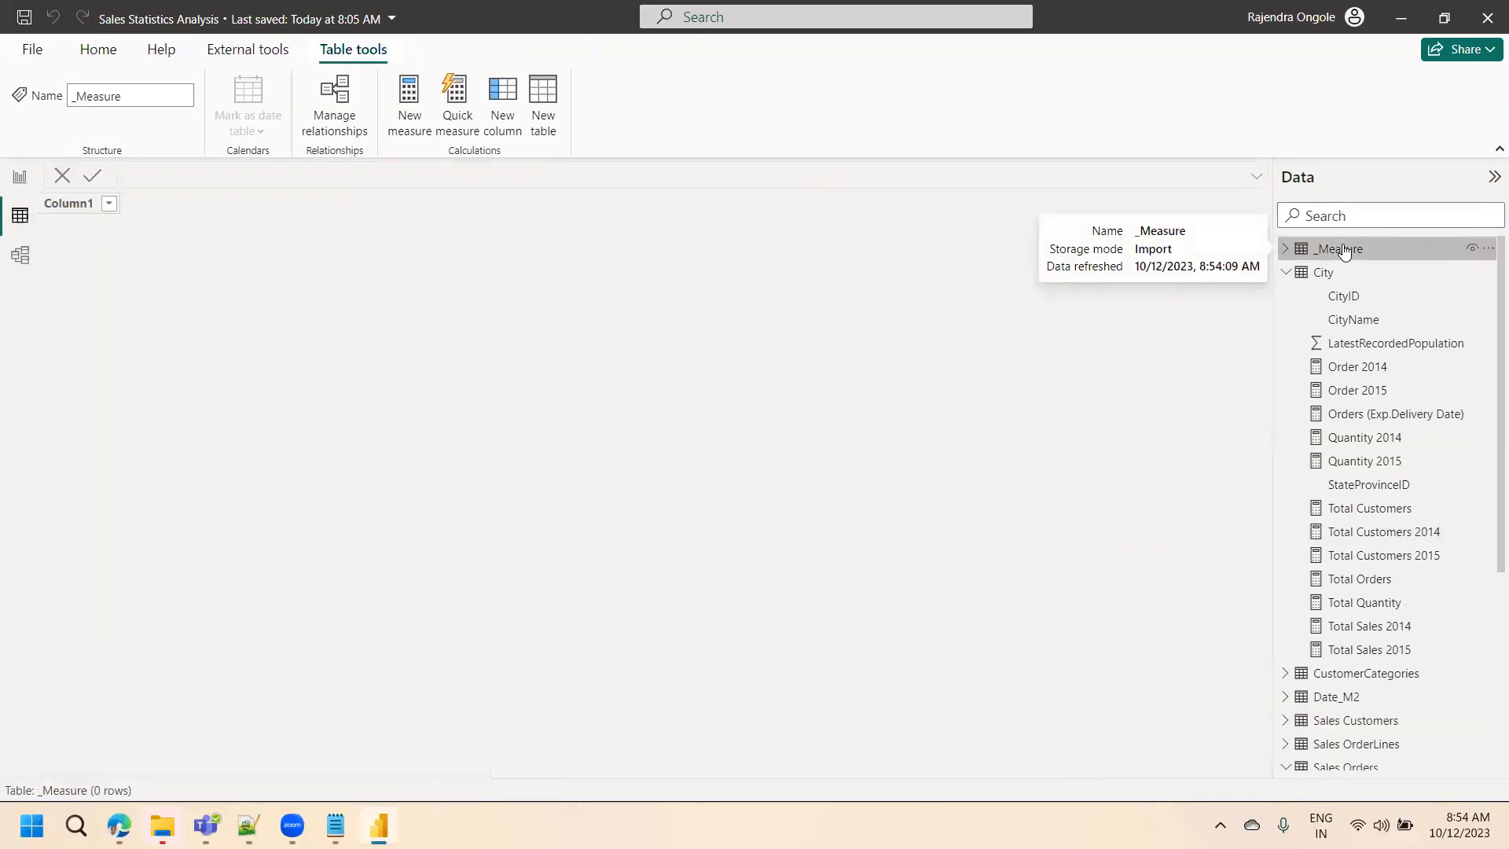
{"action": "left_click", "coordinate": [1345, 370]}
{"action": "left_click", "coordinate": [1347, 461]}
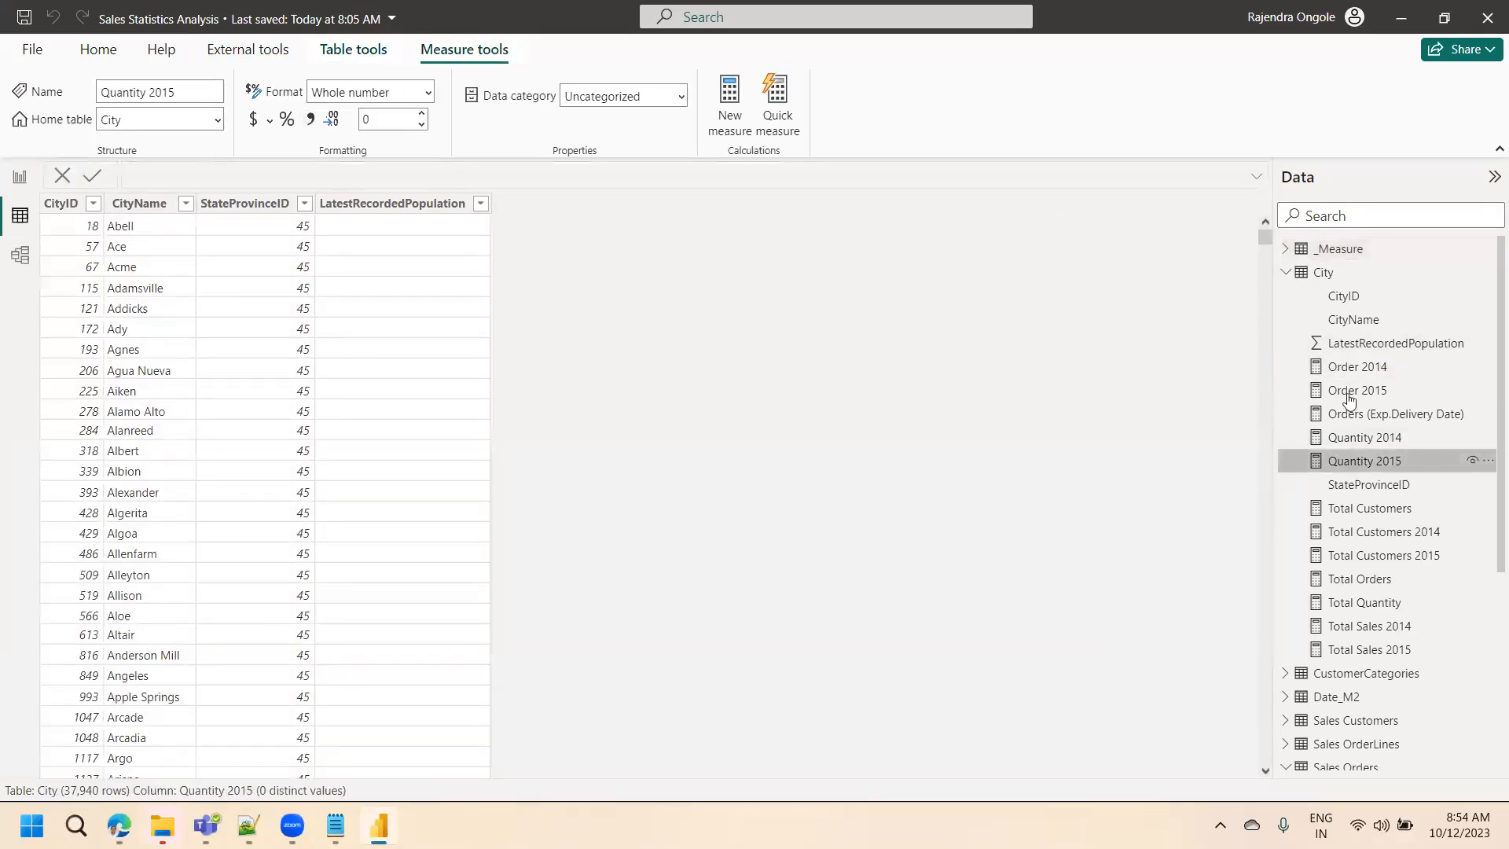
{"action": "left_click", "coordinate": [1346, 367]}
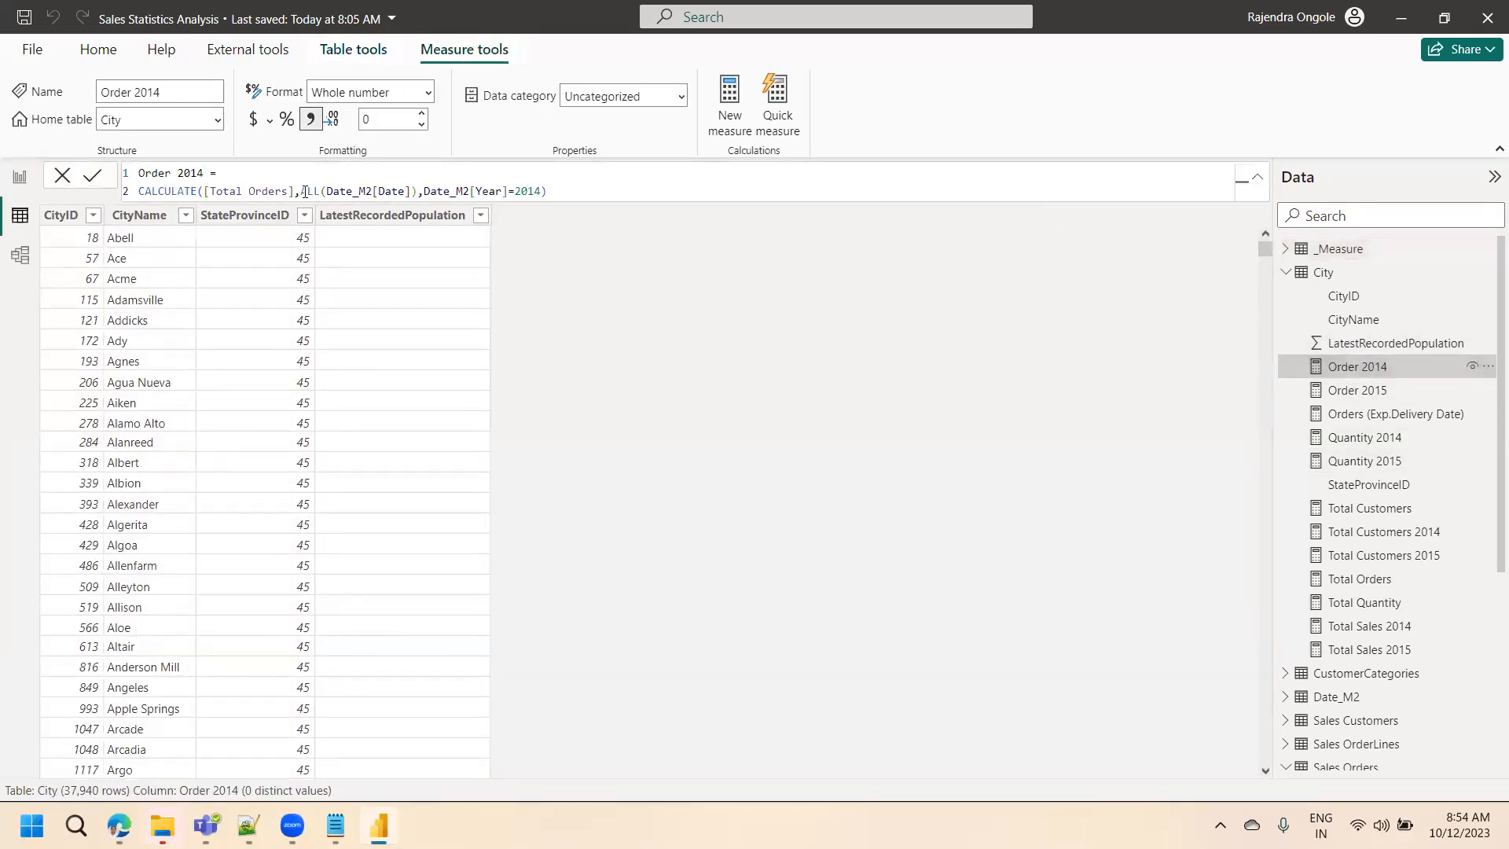
{"action": "left_click", "coordinate": [219, 125]}
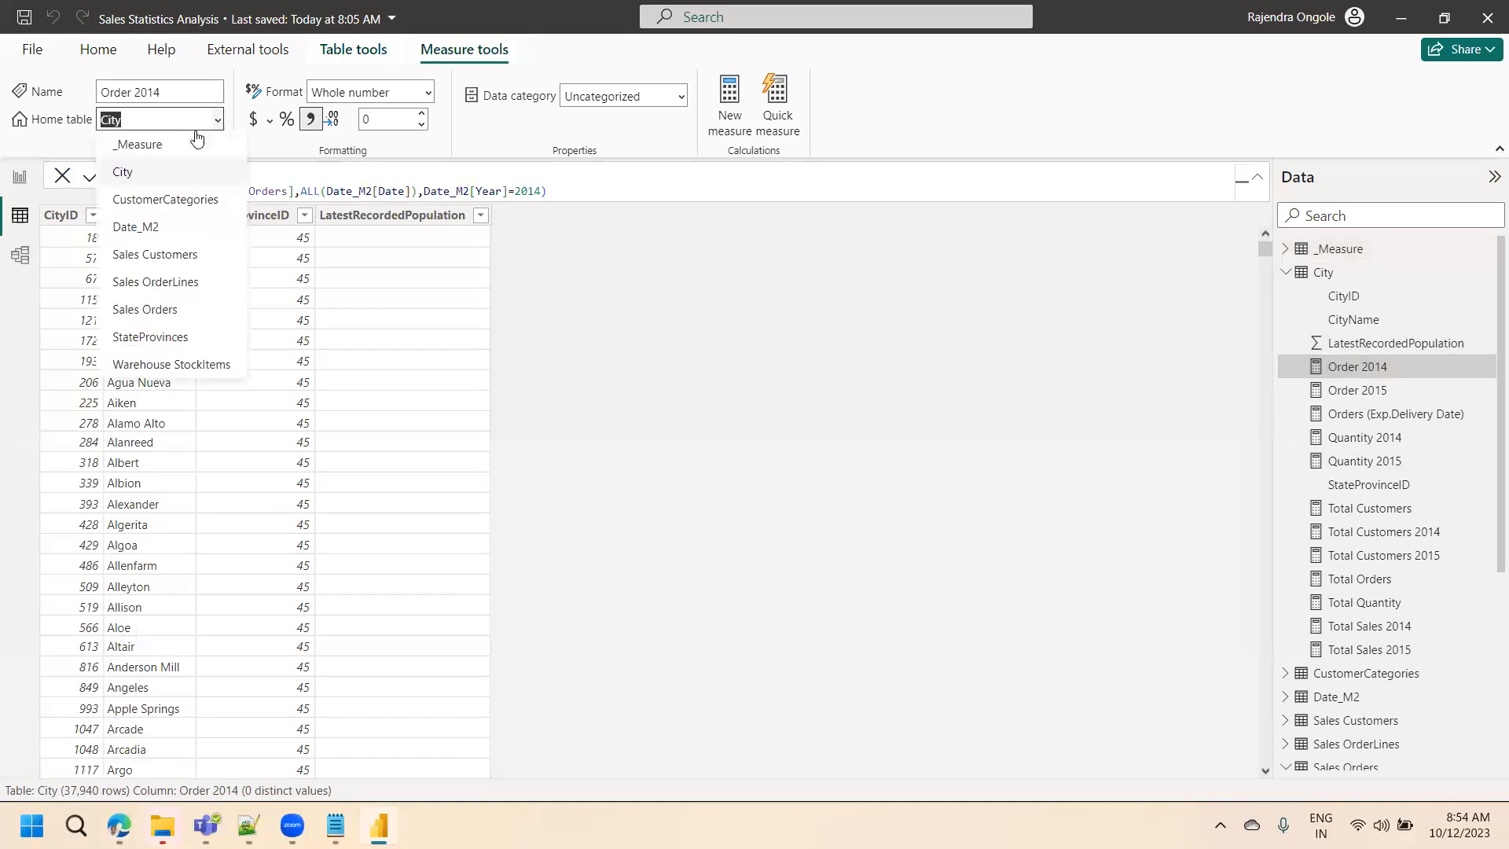
{"action": "left_click", "coordinate": [157, 141]}
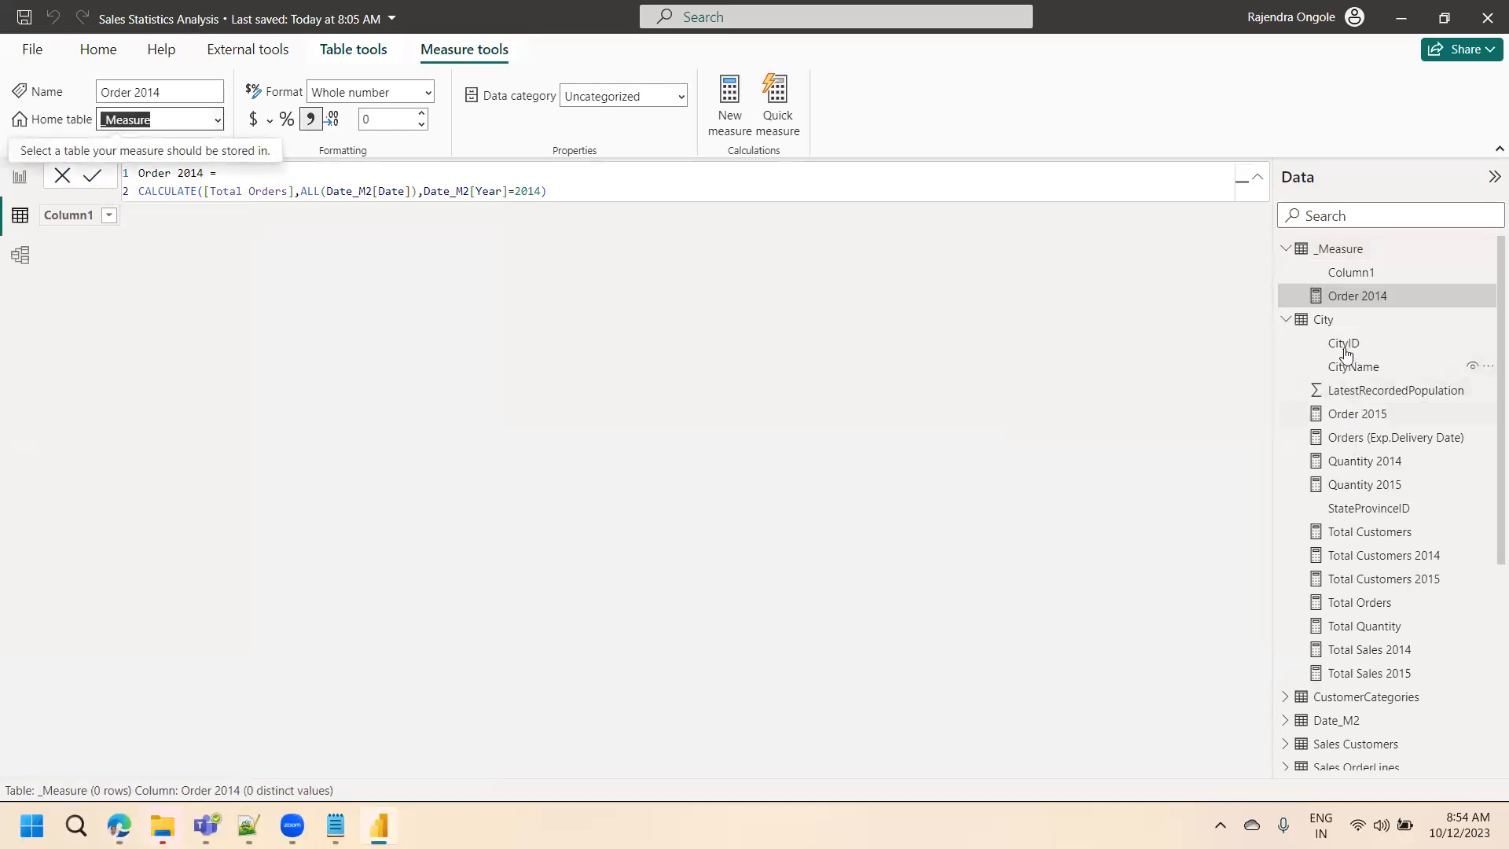
- Change the home table of the Order 2015, Orders (Exp.Delivery Date) and Quantity 2014 measures to _Measure
{"action": "left_click", "coordinate": [1352, 413]}
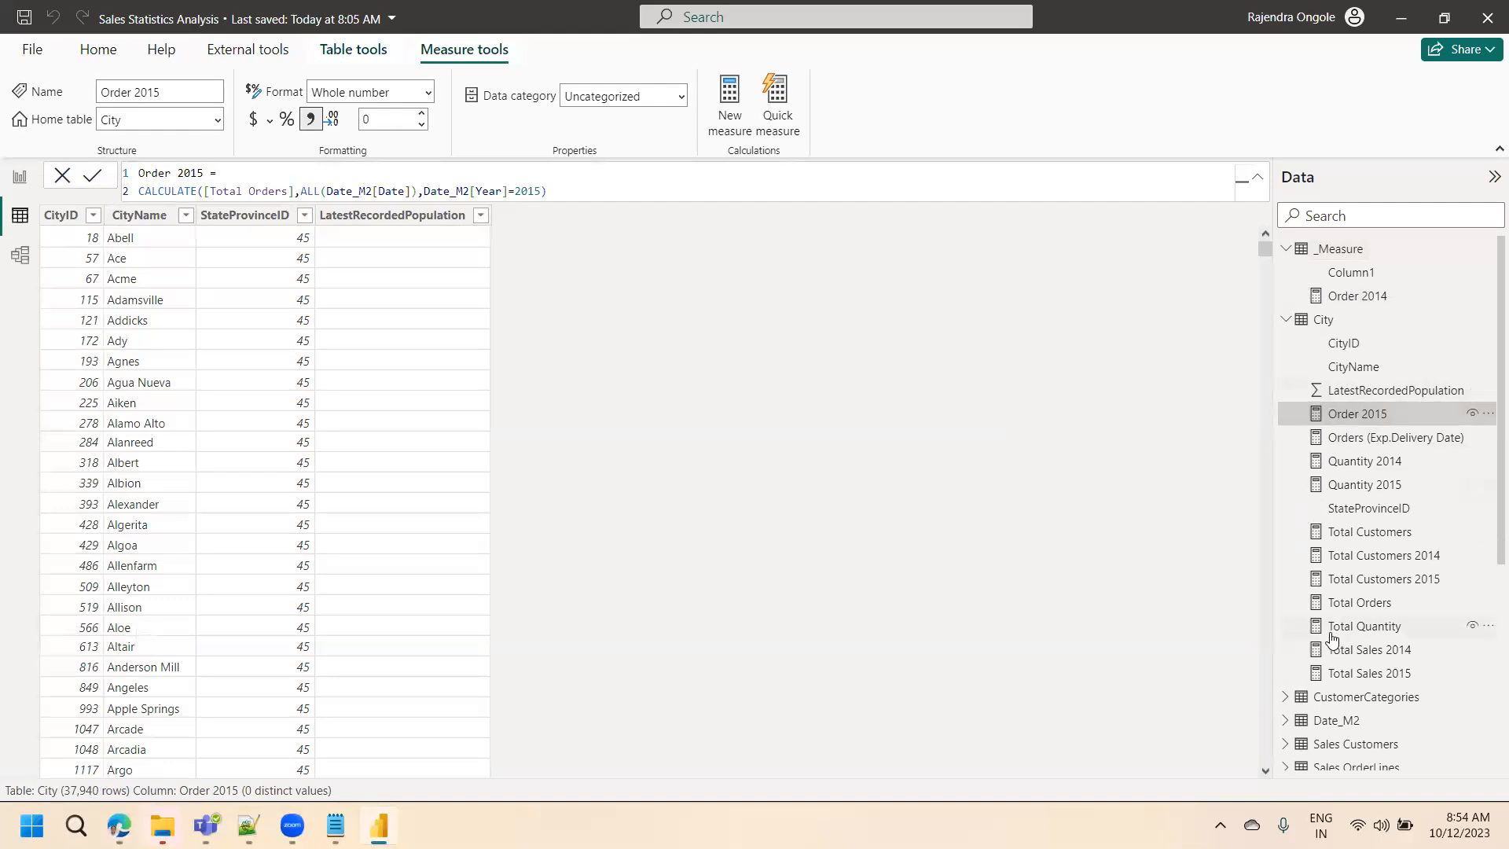
{"action": "left_click", "coordinate": [218, 120]}
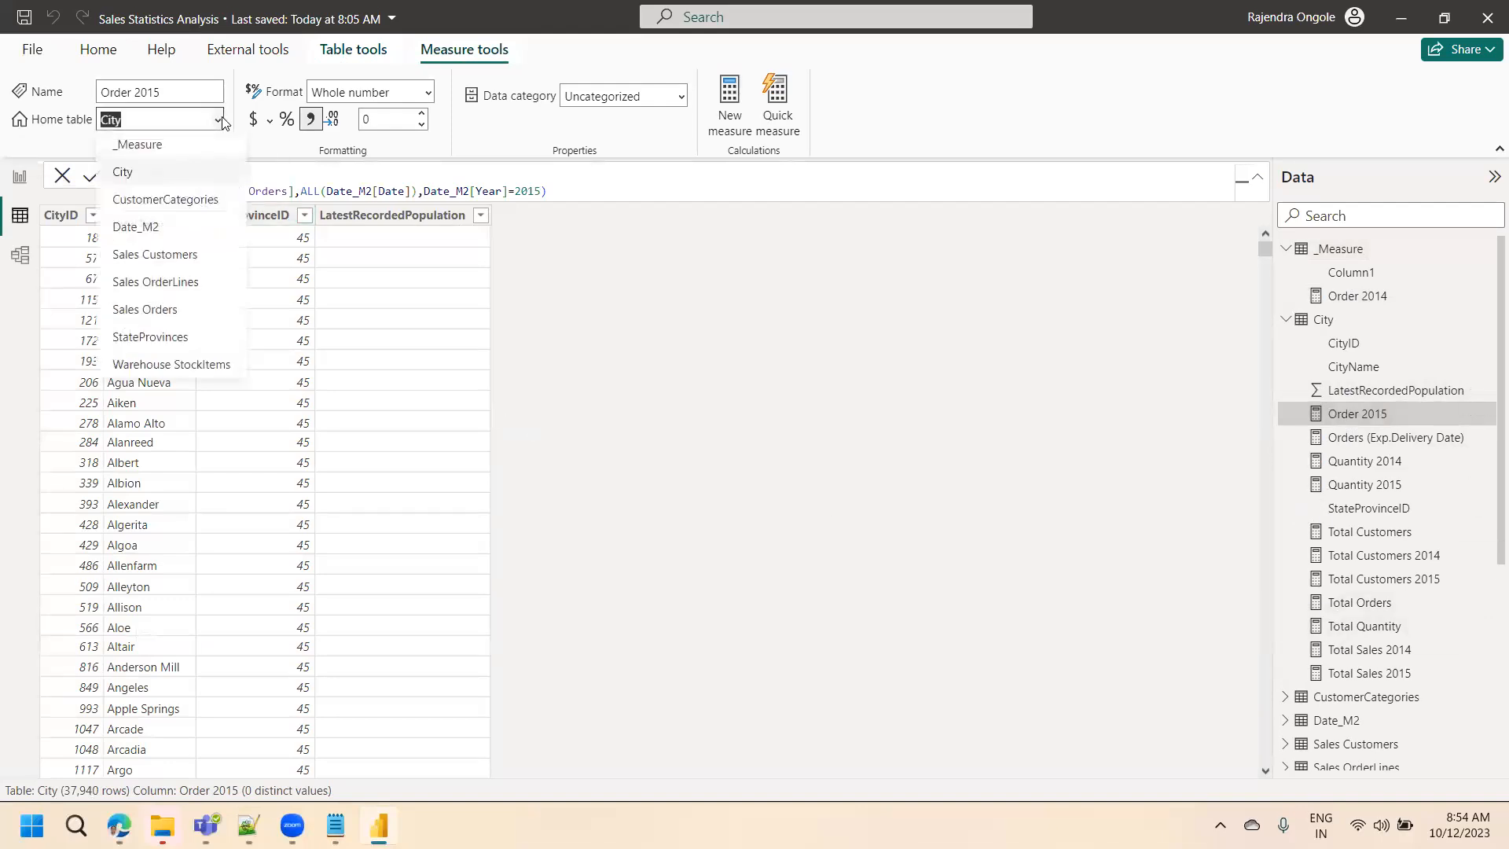
{"action": "left_click", "coordinate": [160, 148]}
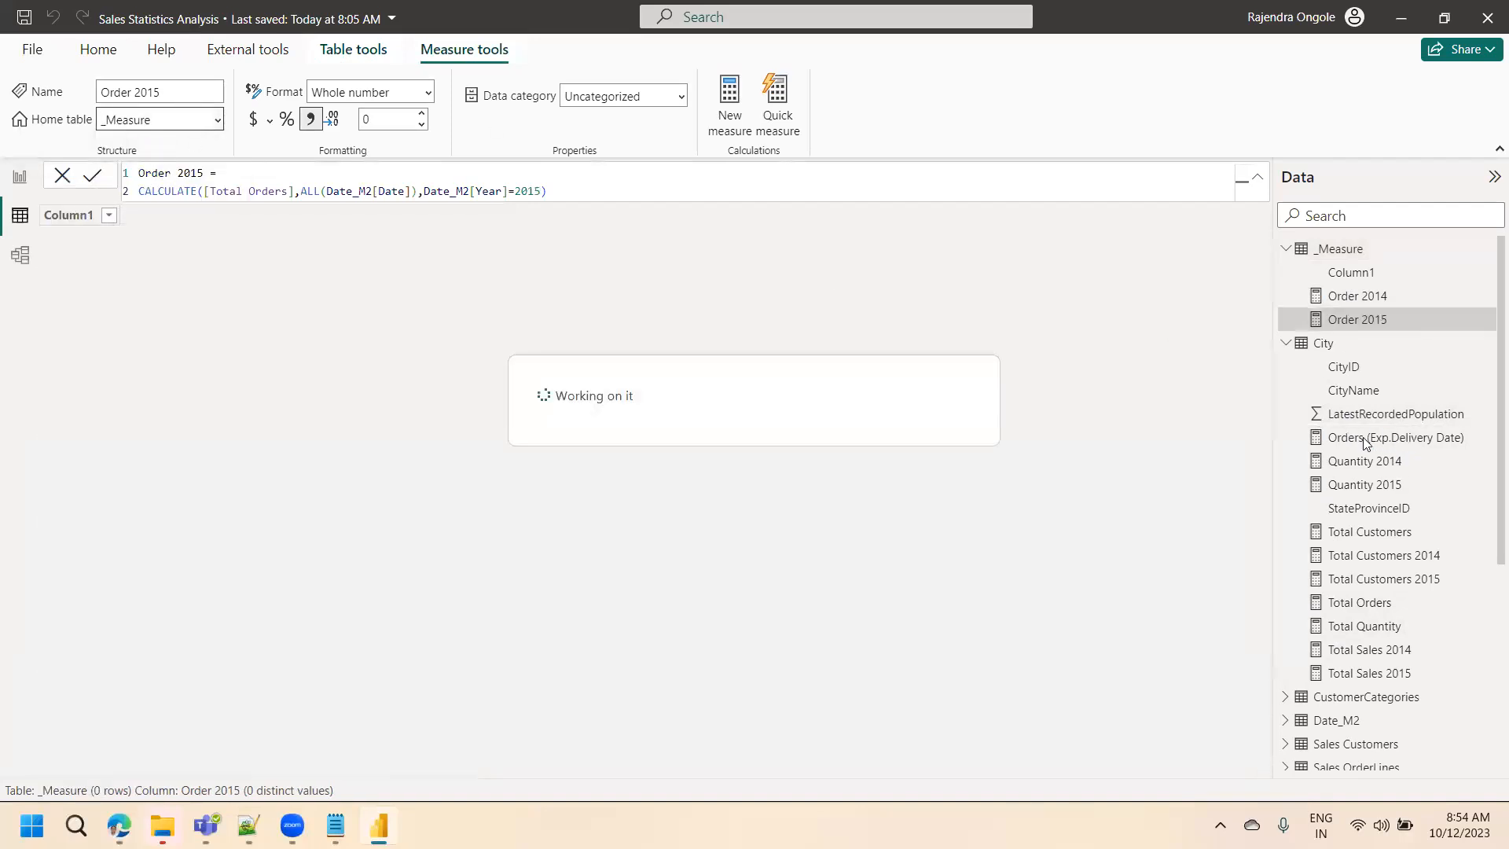
{"action": "left_click", "coordinate": [1346, 440]}
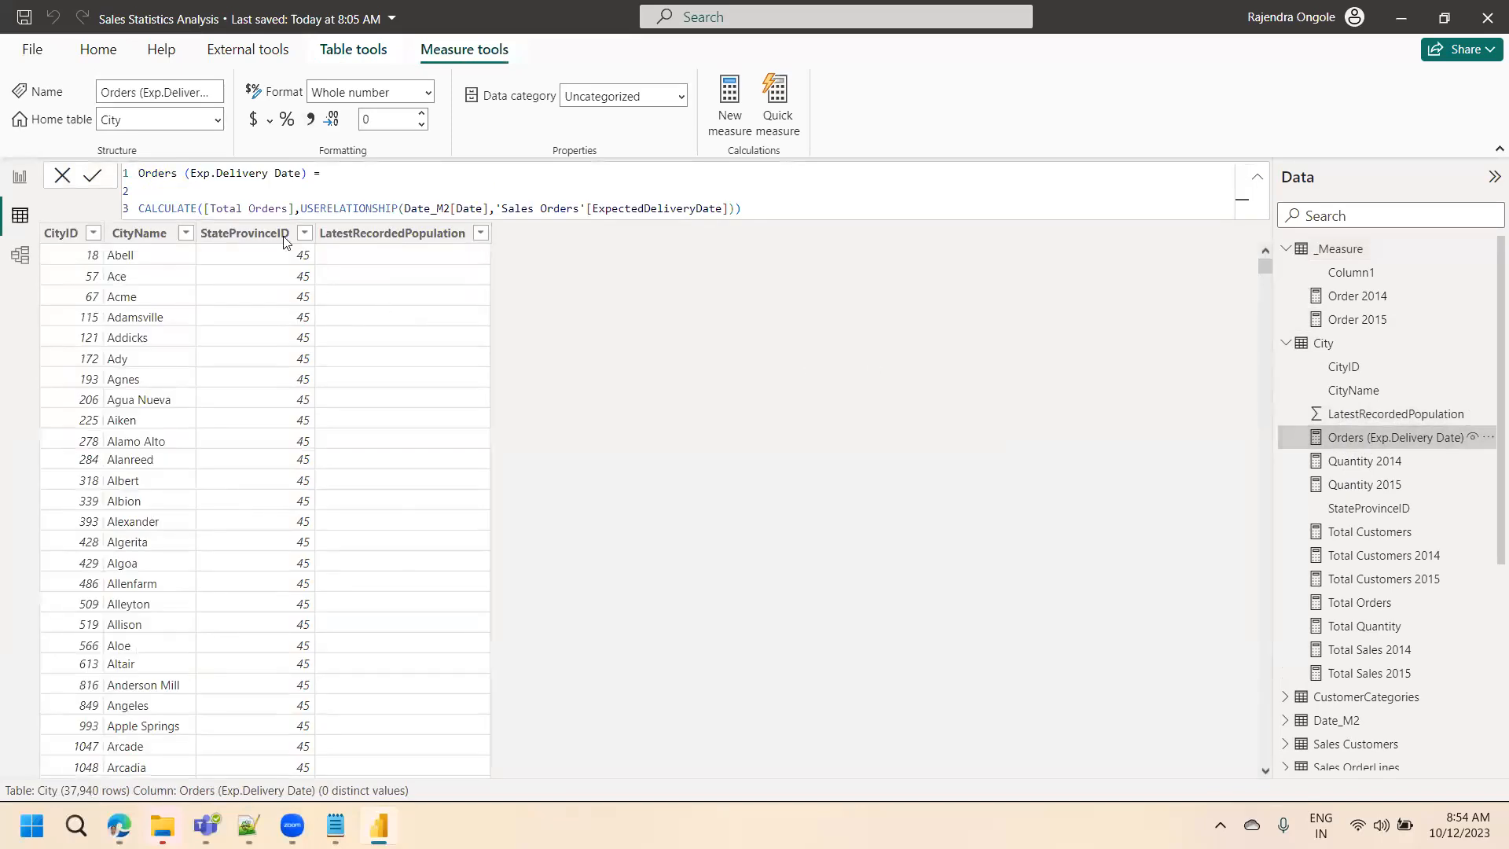
{"action": "left_click", "coordinate": [217, 125]}
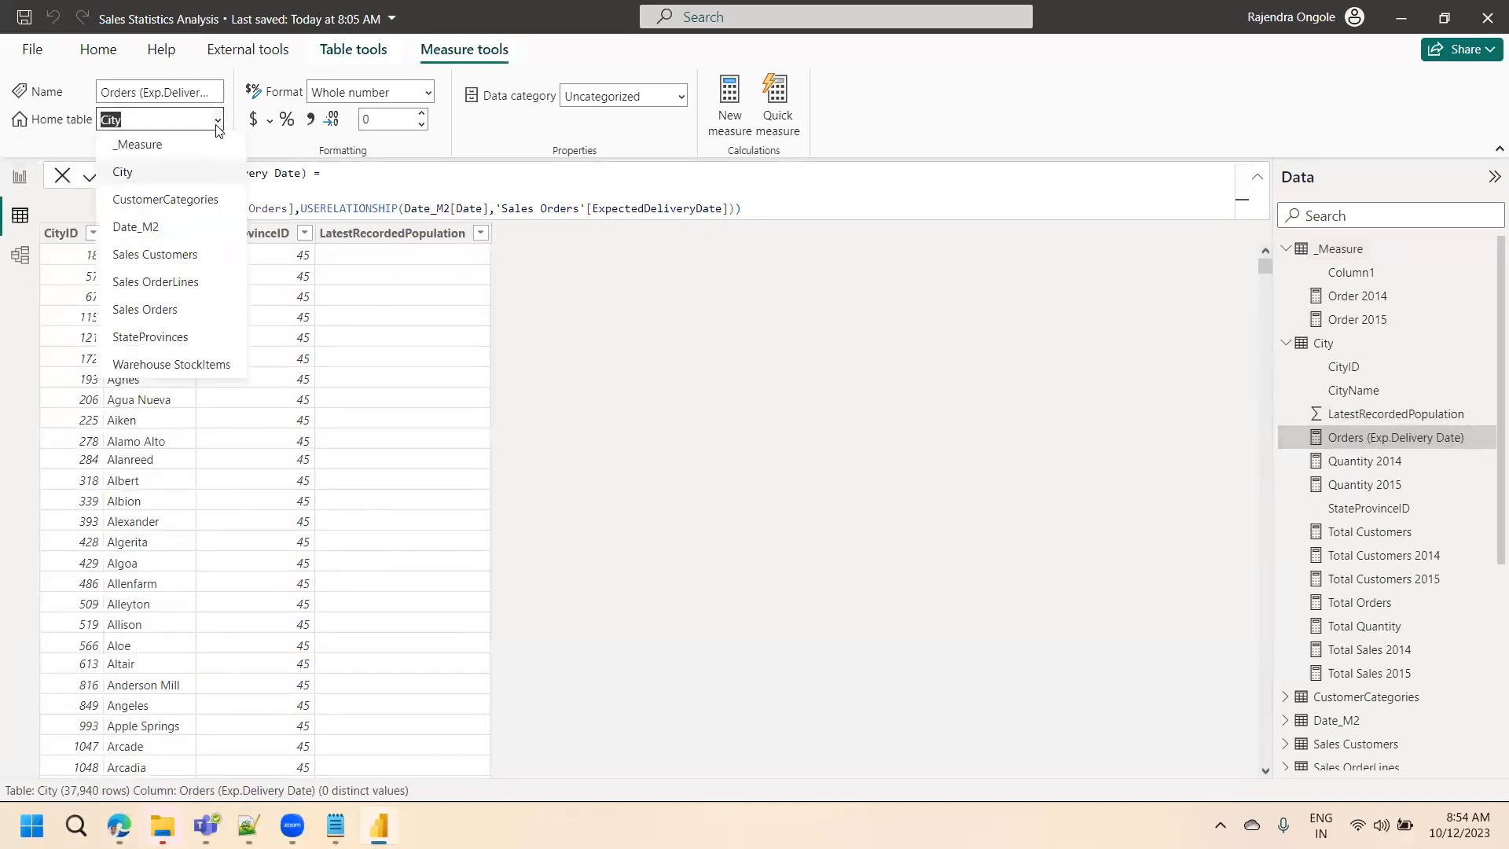
{"action": "left_click", "coordinate": [163, 144]}
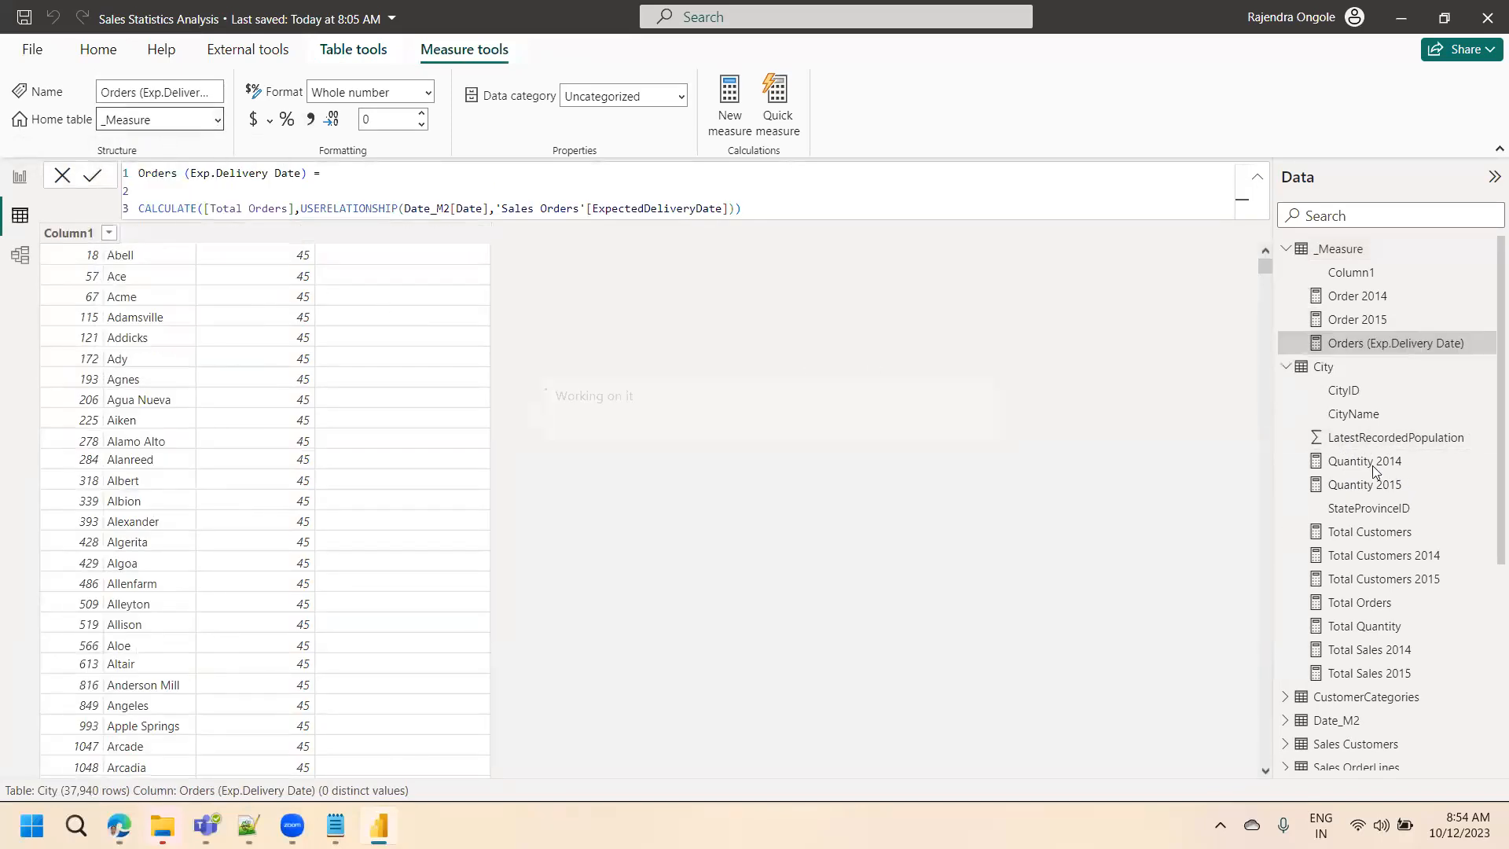
{"action": "left_click", "coordinate": [1385, 465]}
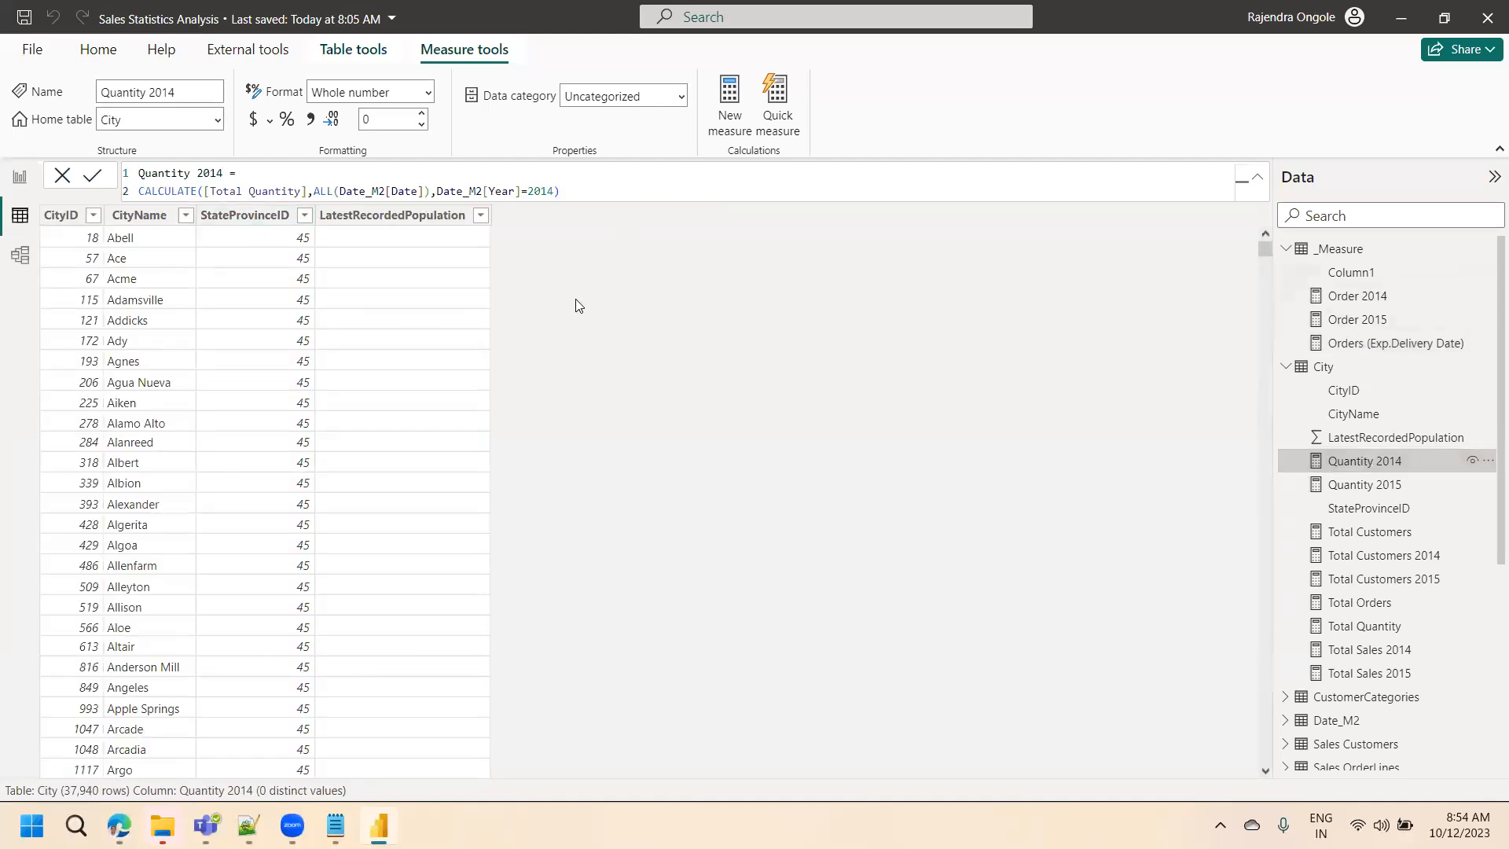
{"action": "left_click", "coordinate": [218, 122]}
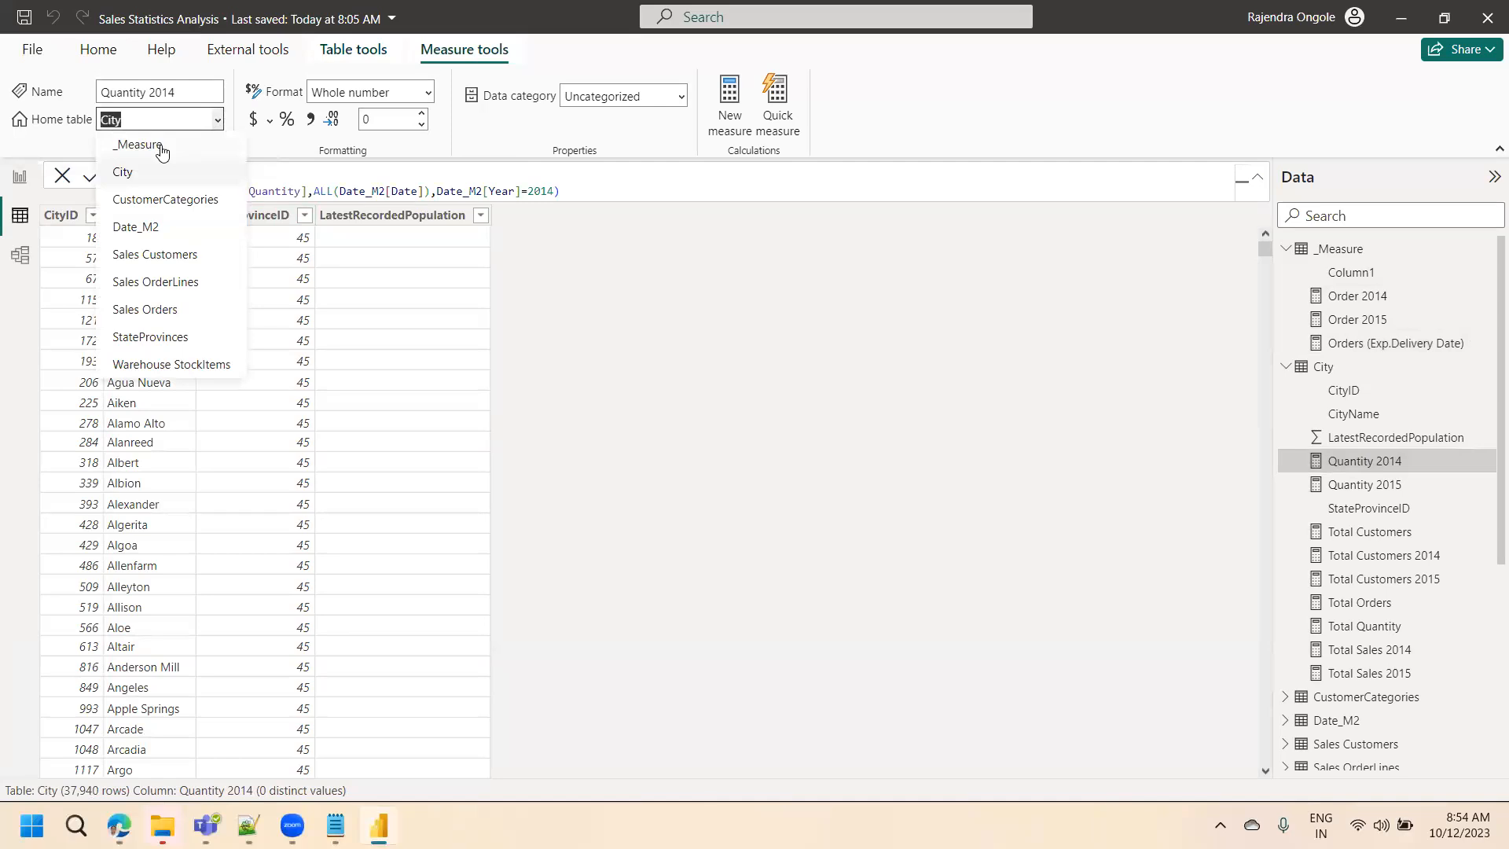
{"action": "left_click", "coordinate": [161, 146]}
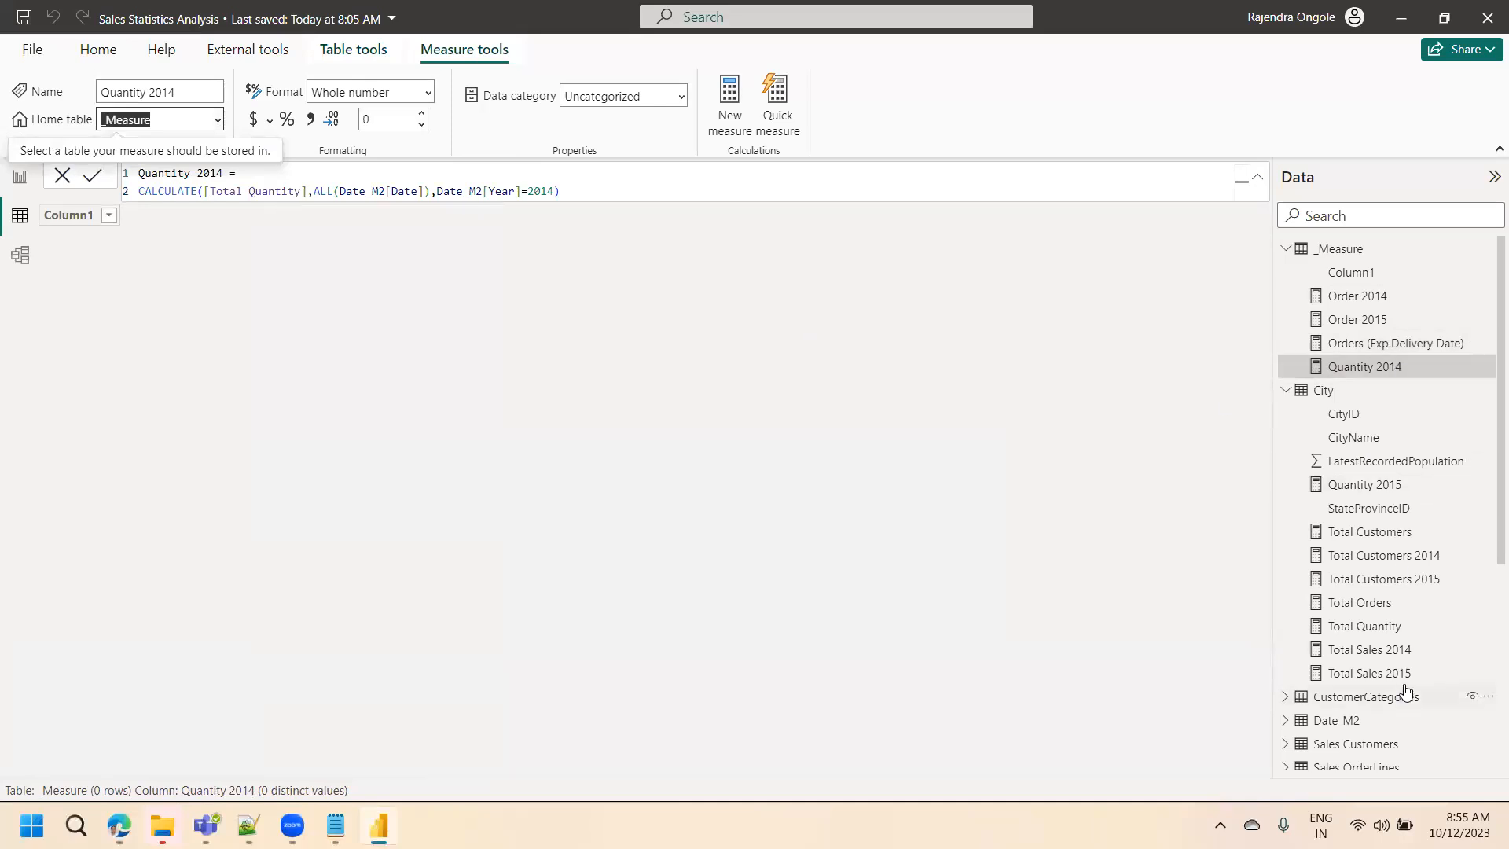
{"action": "left_click", "coordinate": [20, 177]}
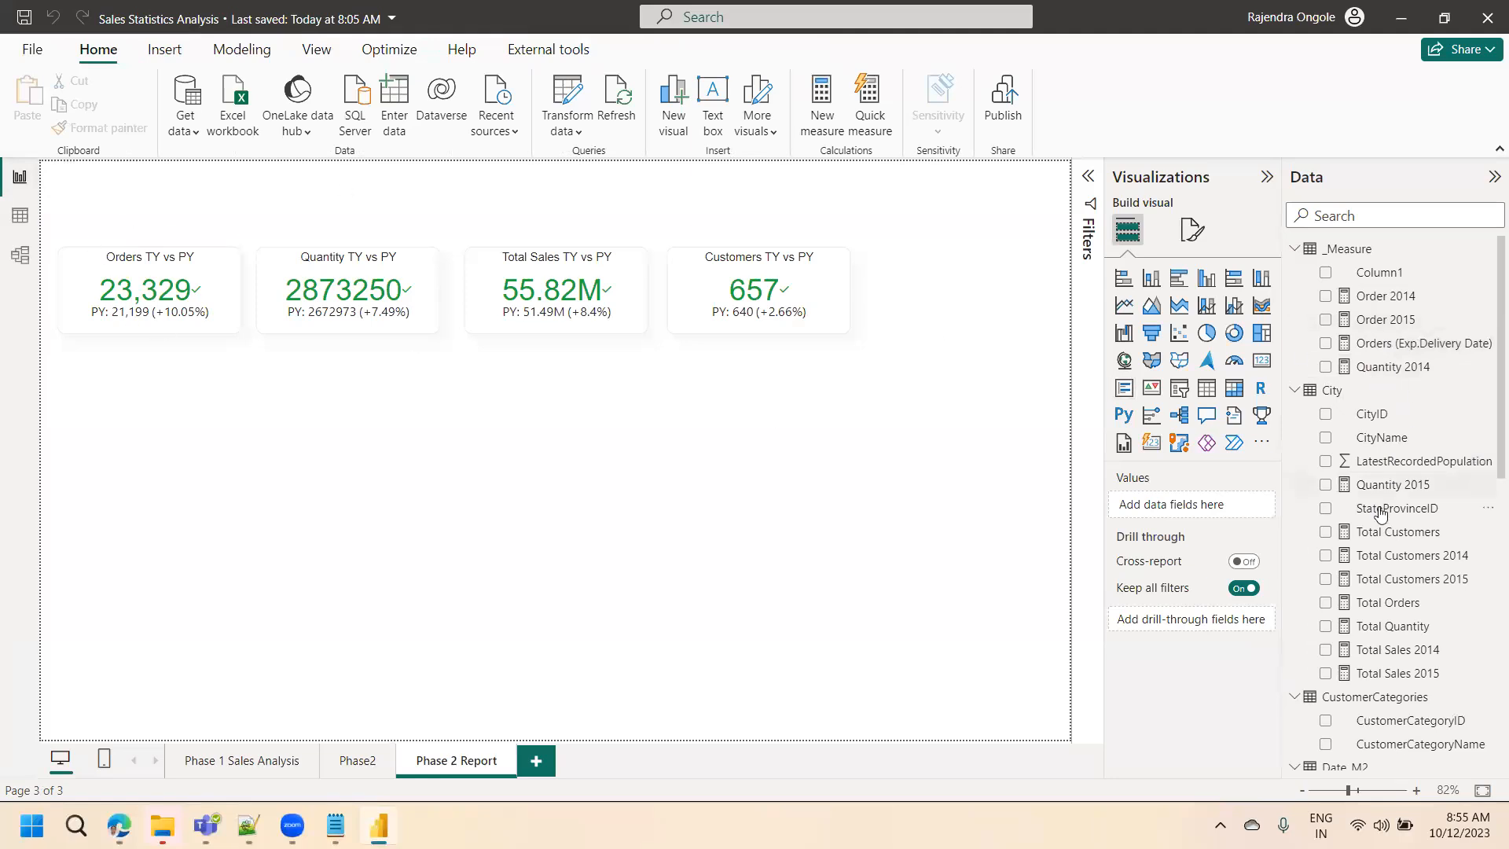
{"action": "left_click", "coordinate": [1377, 532]}
{"action": "left_click", "coordinate": [1380, 561]}
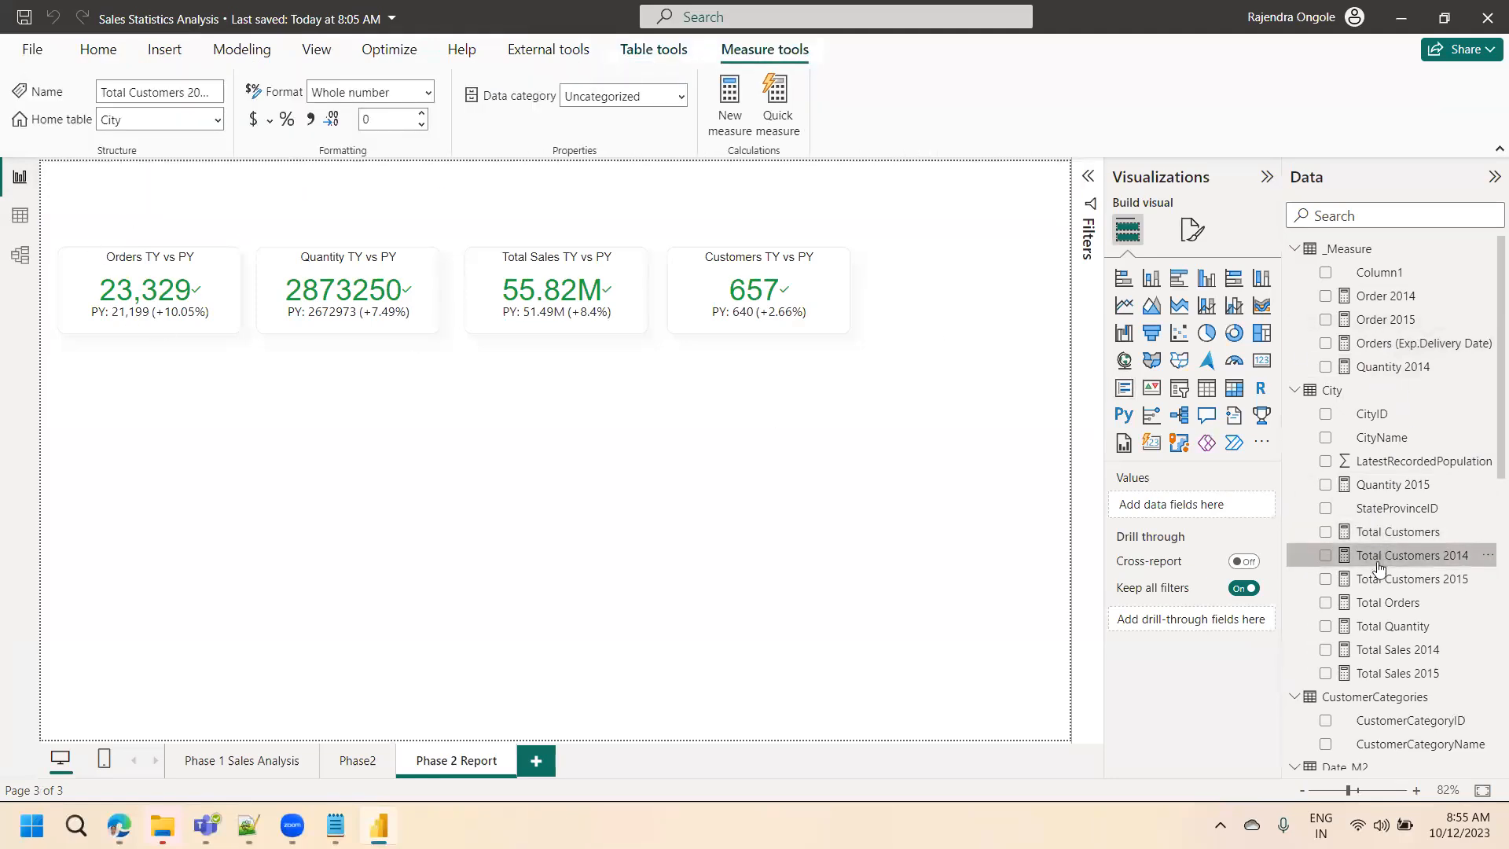
{"action": "left_click", "coordinate": [1380, 580]}
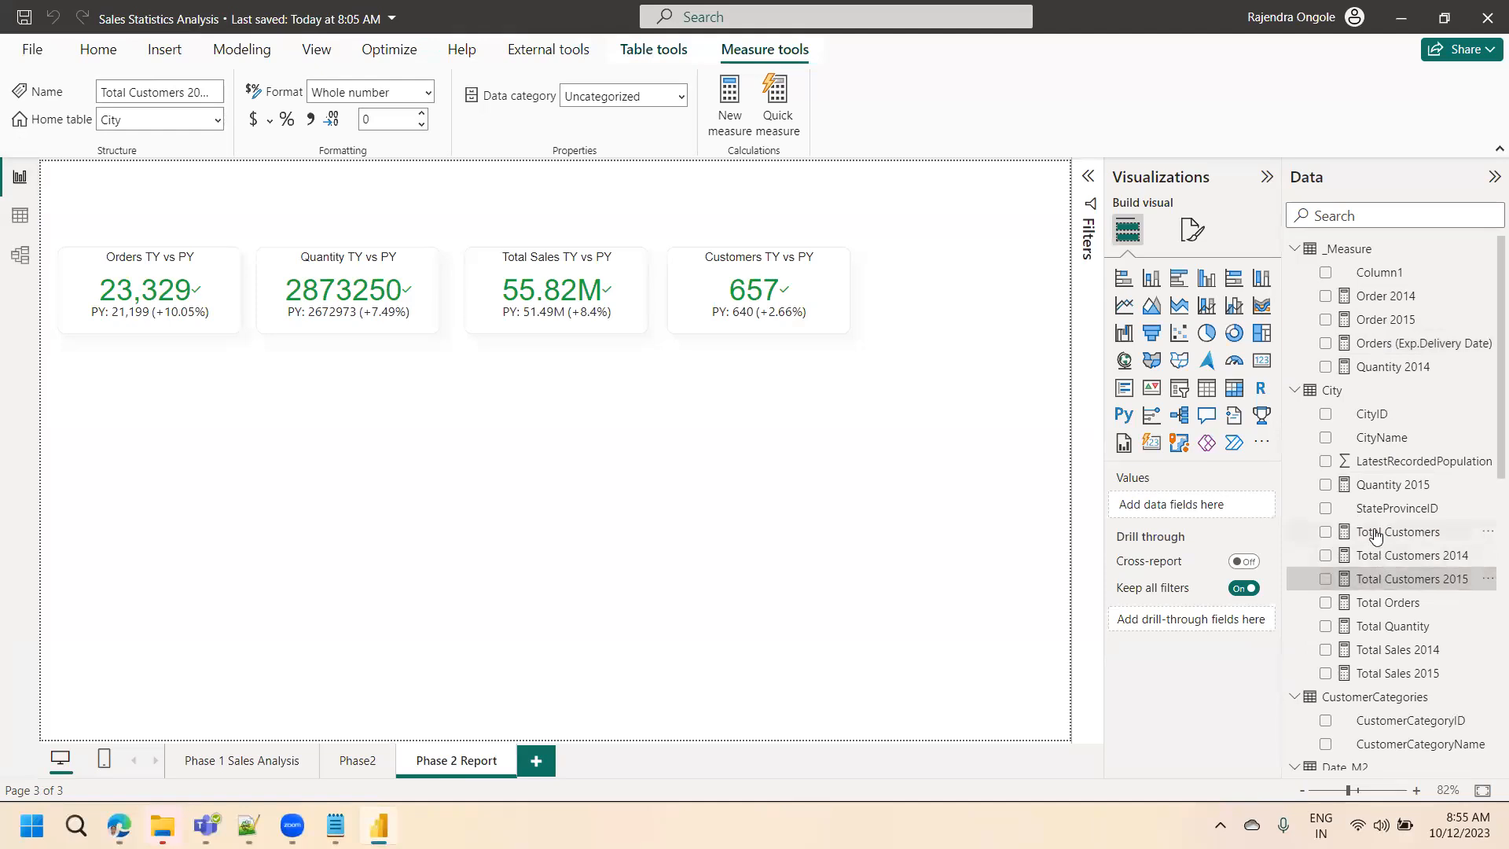
{"action": "left_click", "coordinate": [1380, 557]}
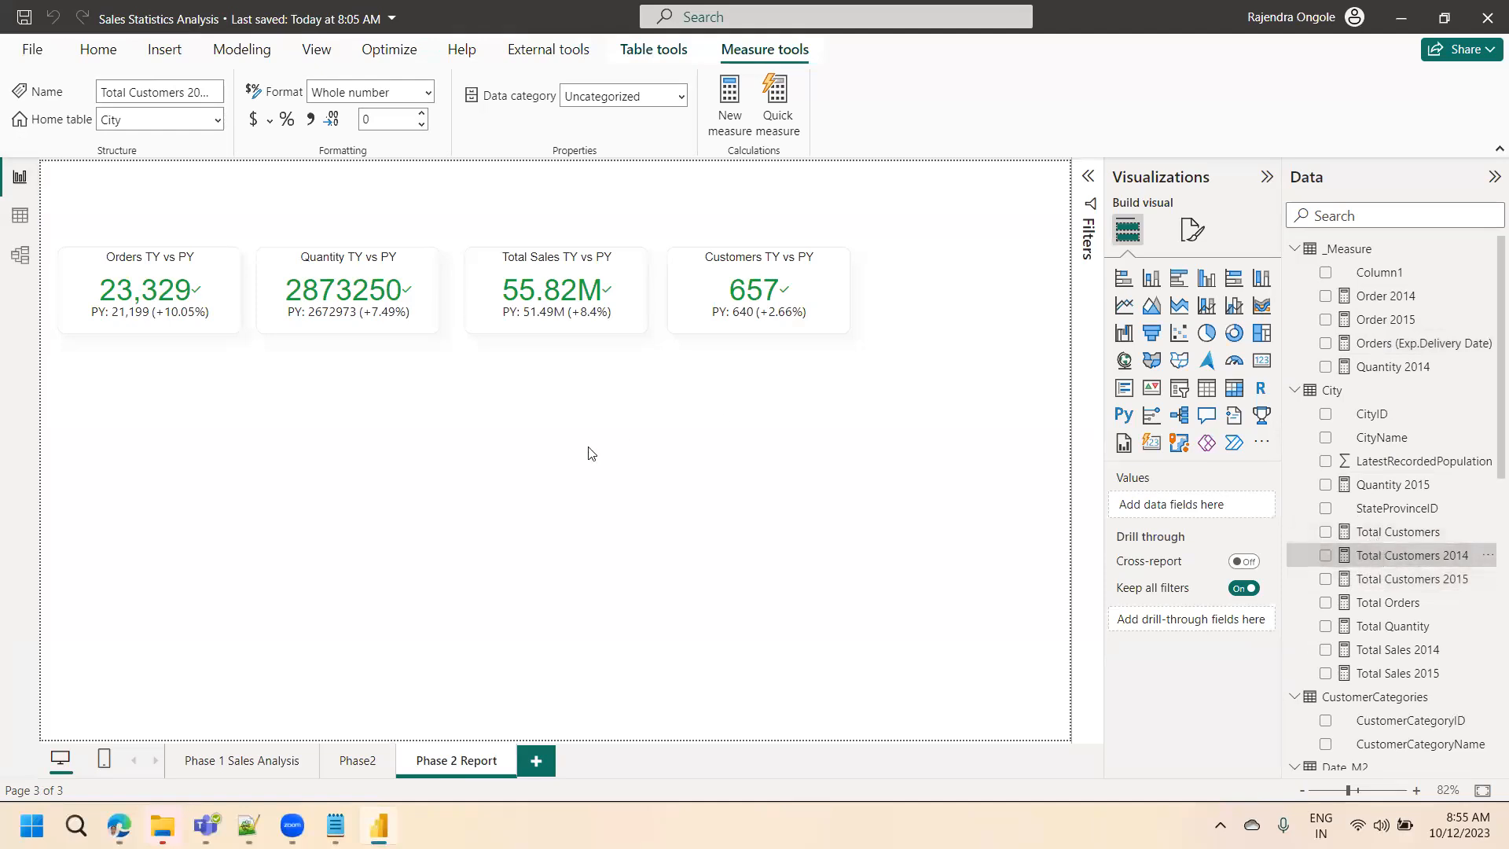
- In Model view, move Quantity 2015 and all Total Customers, Total Orders, Total Quantity and Total Sales 2014/2015 measures together from City to _Measure
{"action": "left_click", "coordinate": [21, 256]}
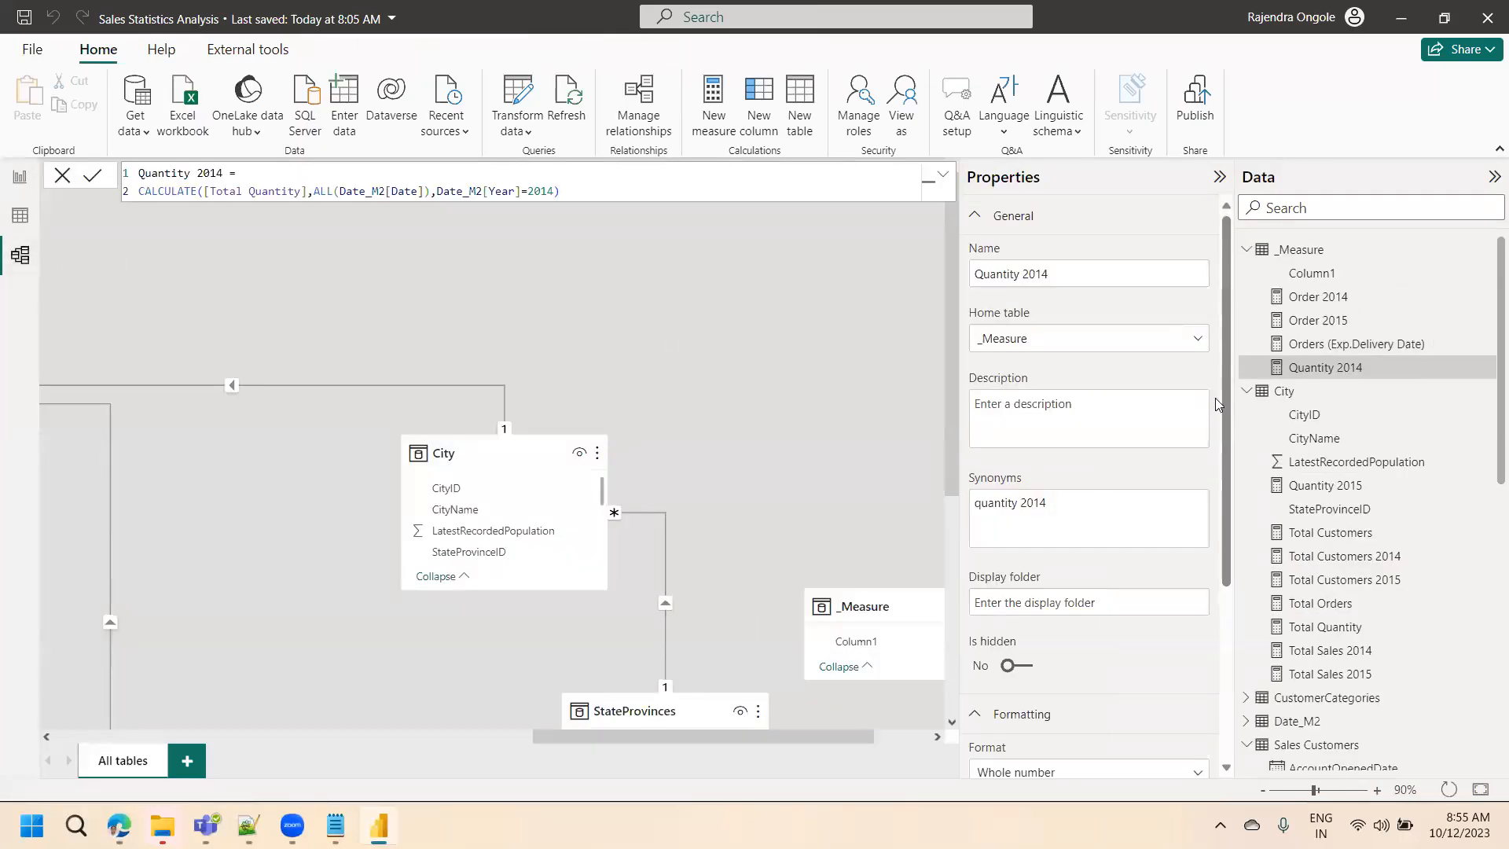
{"action": "left_click", "coordinate": [1328, 487]}
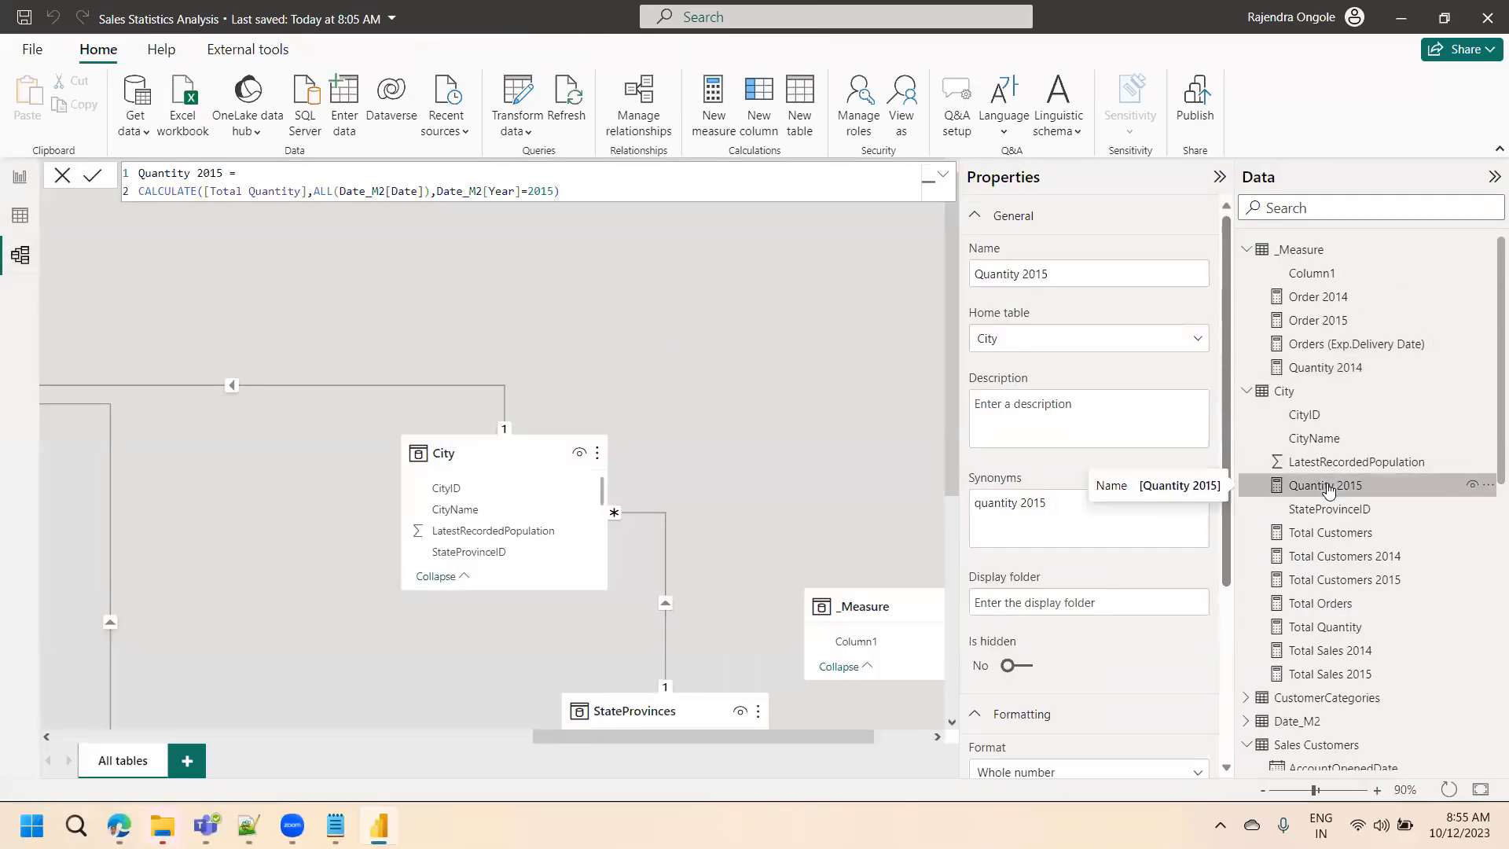
{"action": "left_click", "coordinate": [1330, 535], "text": "ctrl"}
{"action": "left_click", "coordinate": [1329, 557], "text": "ctrl"}
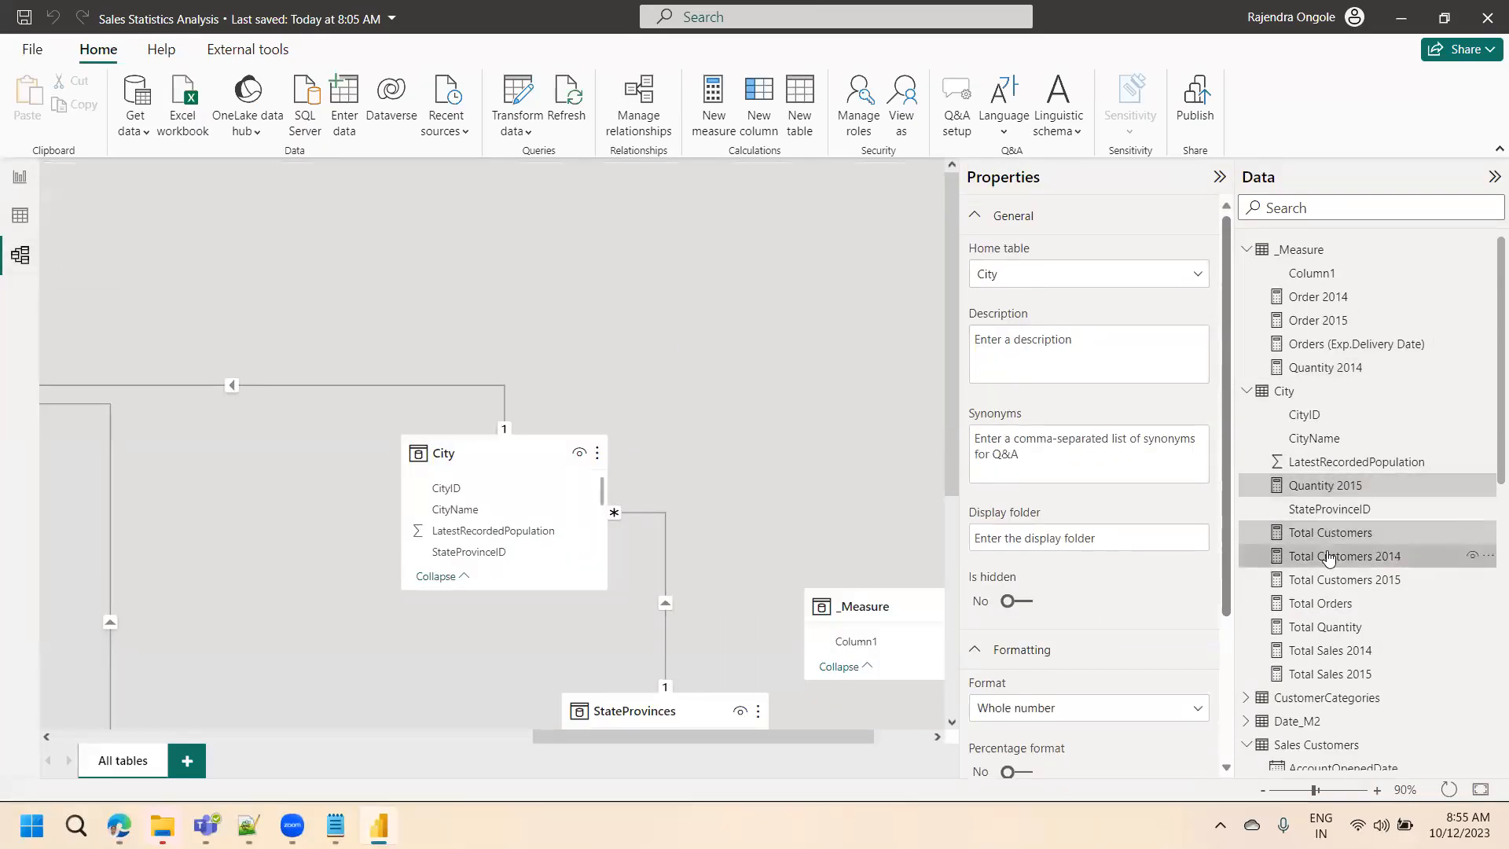
{"action": "left_click", "coordinate": [1324, 581], "text": "ctrl"}
{"action": "left_click", "coordinate": [1321, 605], "text": "ctrl"}
{"action": "left_click", "coordinate": [1324, 627], "text": "ctrl"}
{"action": "left_click", "coordinate": [1323, 652], "text": "ctrl"}
{"action": "left_click", "coordinate": [1324, 674], "text": "ctrl"}
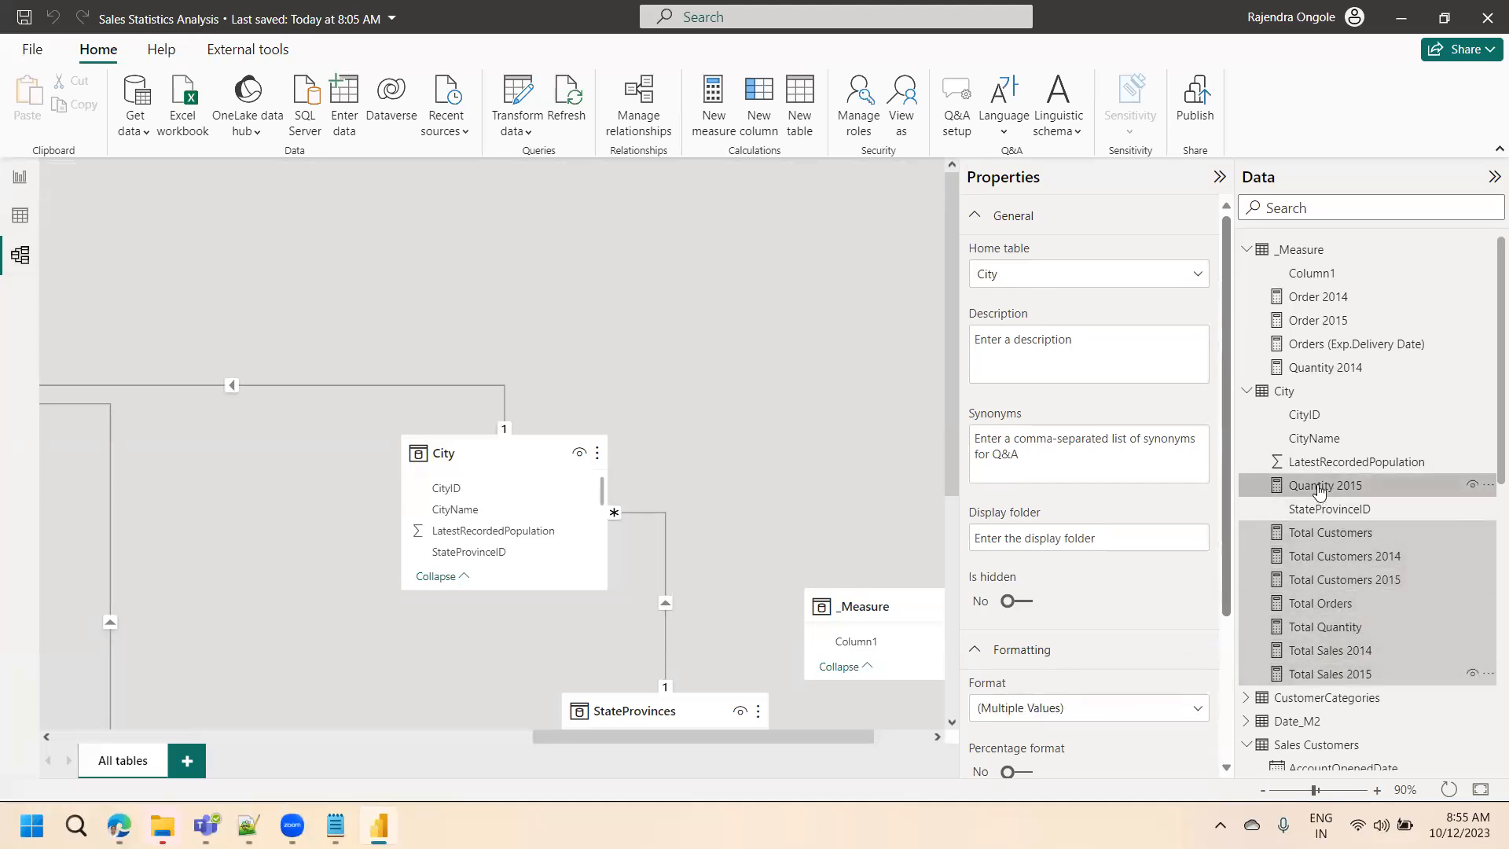
{"action": "left_click_drag", "start_coordinate": [1320, 489], "coordinate": [1293, 259]}
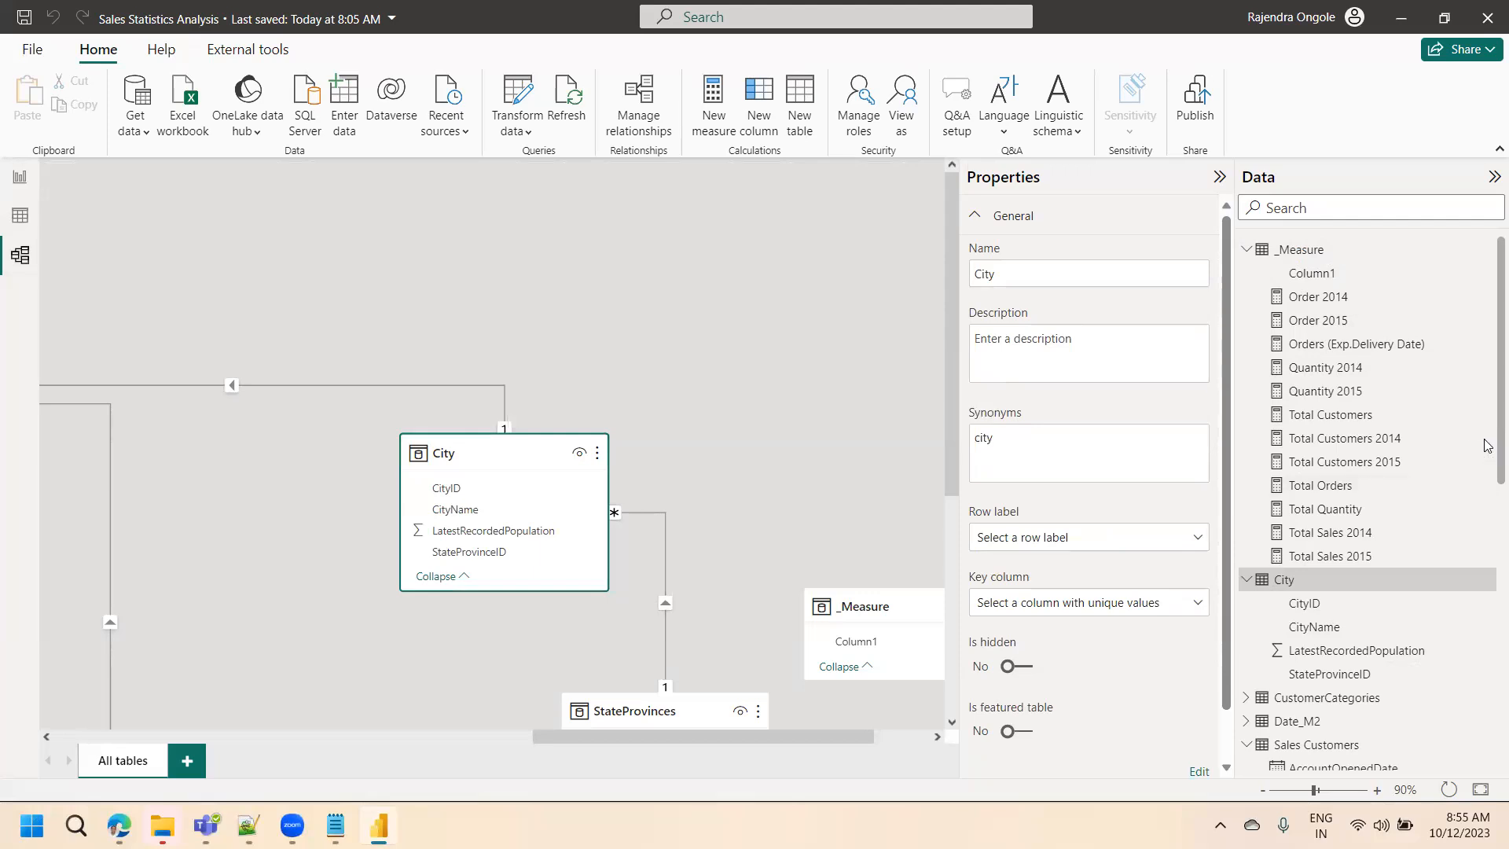
- Find the Total Sales measure under Sales Orders and change its home table to _Measure in Table view
{"action": "scroll", "coordinate": [1487, 444], "scroll_direction": "down", "scroll_amount": 15}
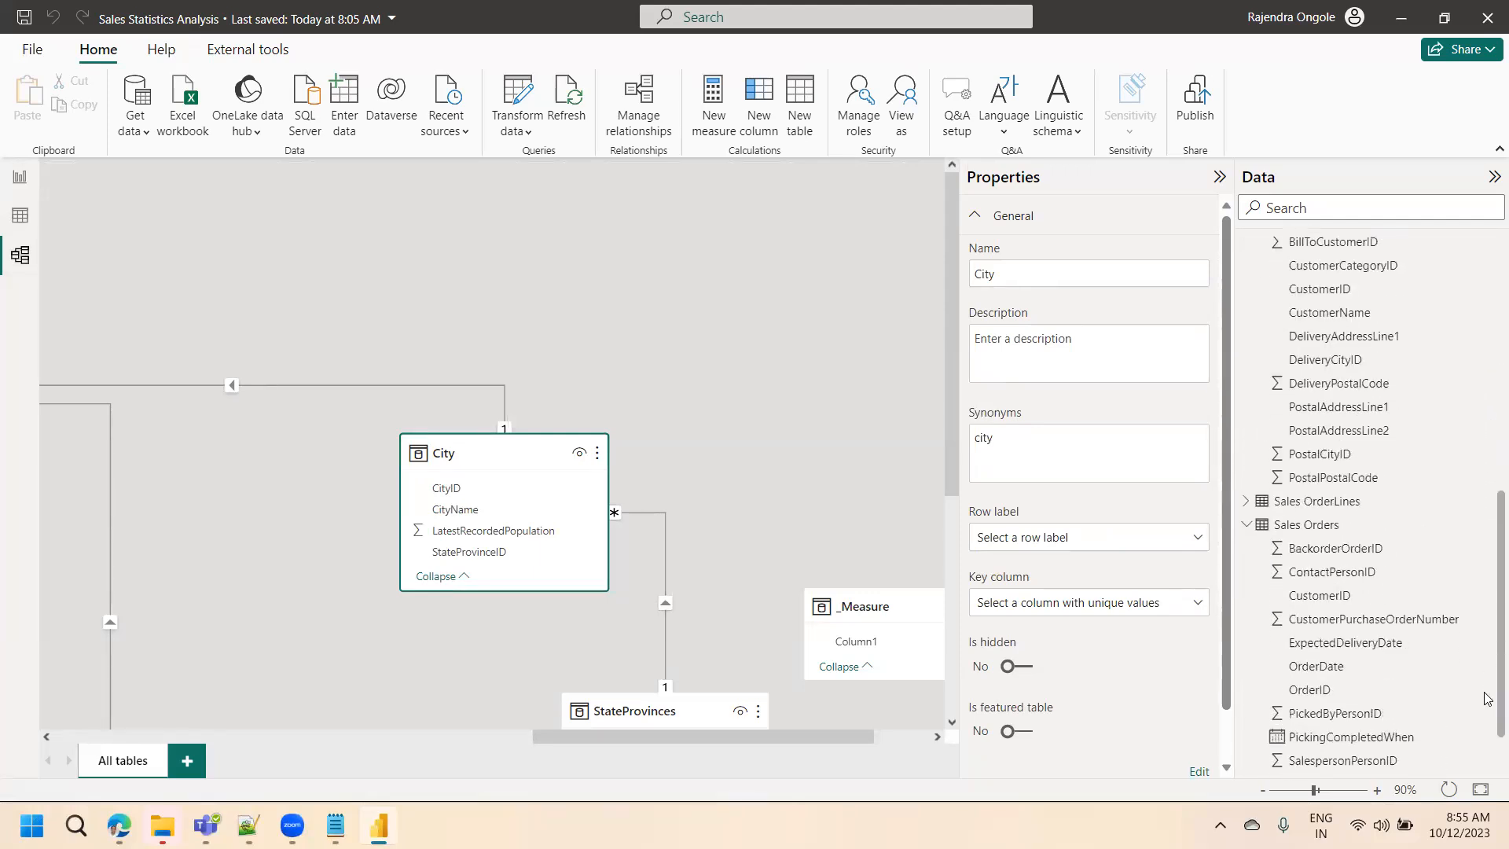
{"action": "scroll", "coordinate": [1488, 674], "scroll_direction": "down", "scroll_amount": 2}
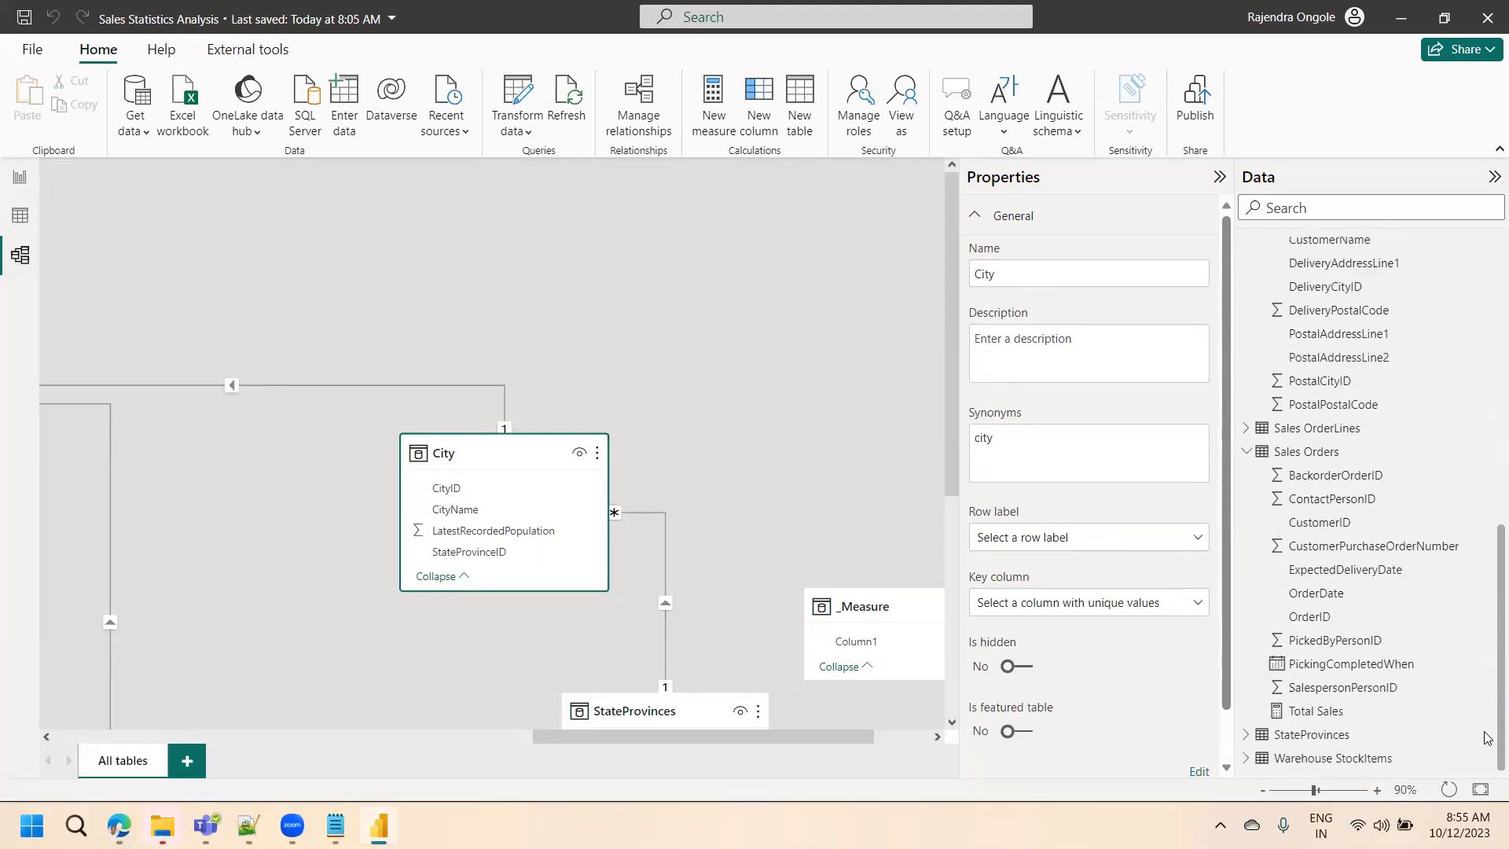
{"action": "left_click", "coordinate": [1328, 711]}
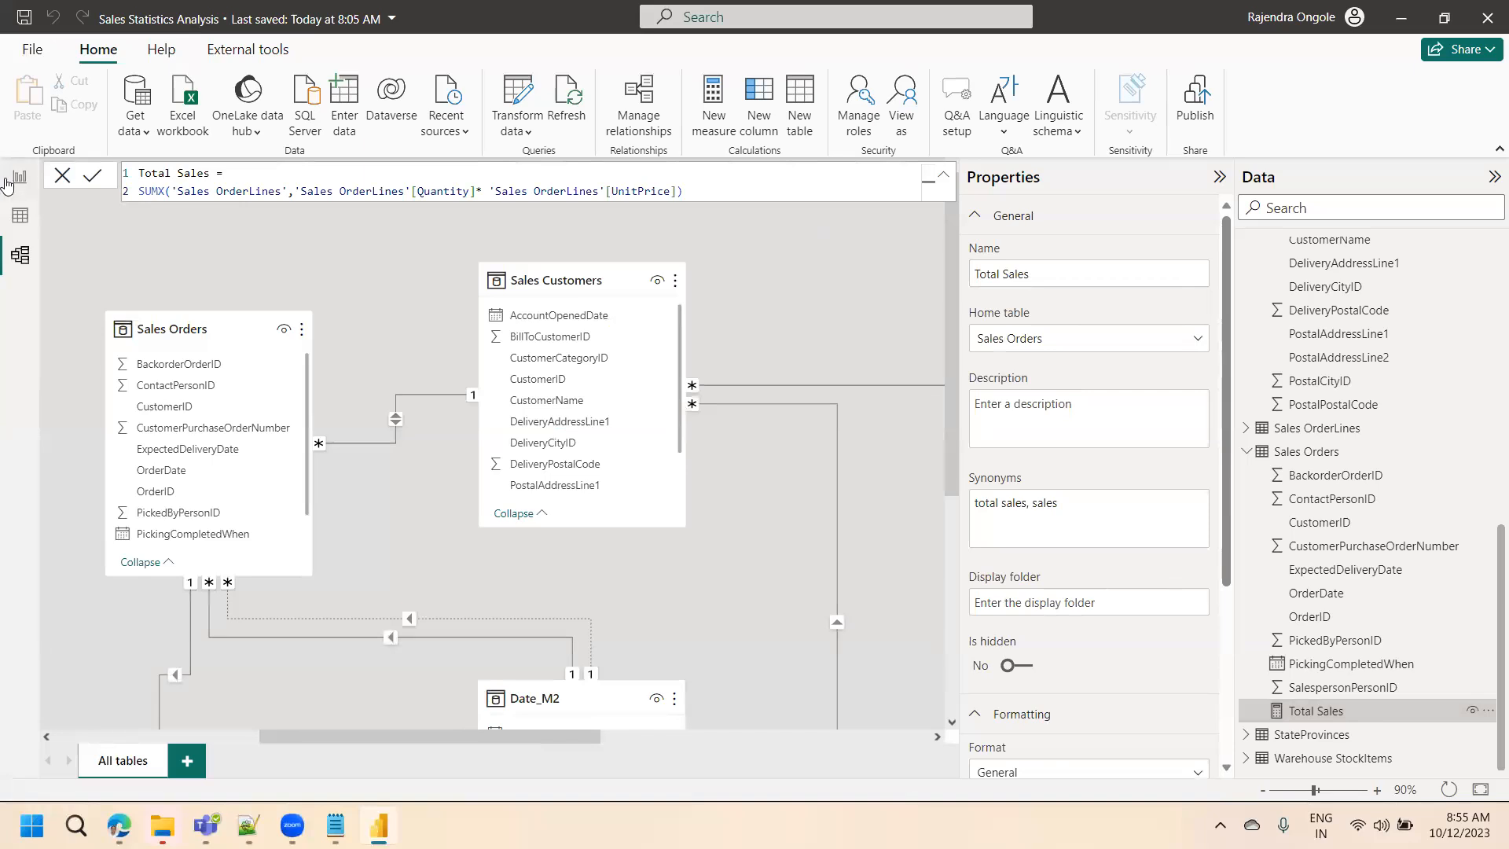
{"action": "left_click", "coordinate": [26, 220]}
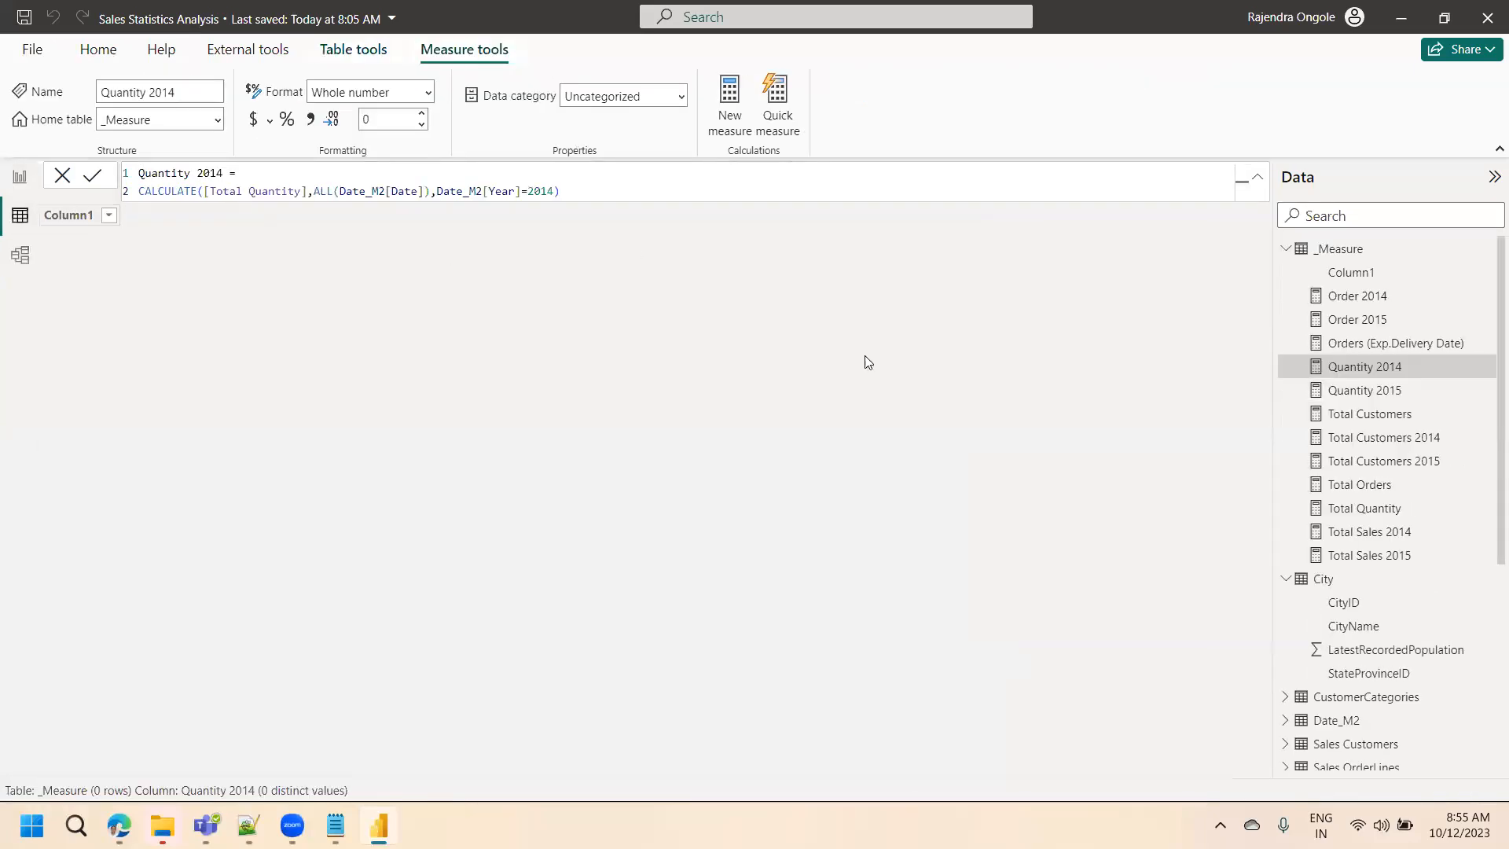
{"action": "scroll", "coordinate": [1488, 473], "scroll_direction": "down", "scroll_amount": 5}
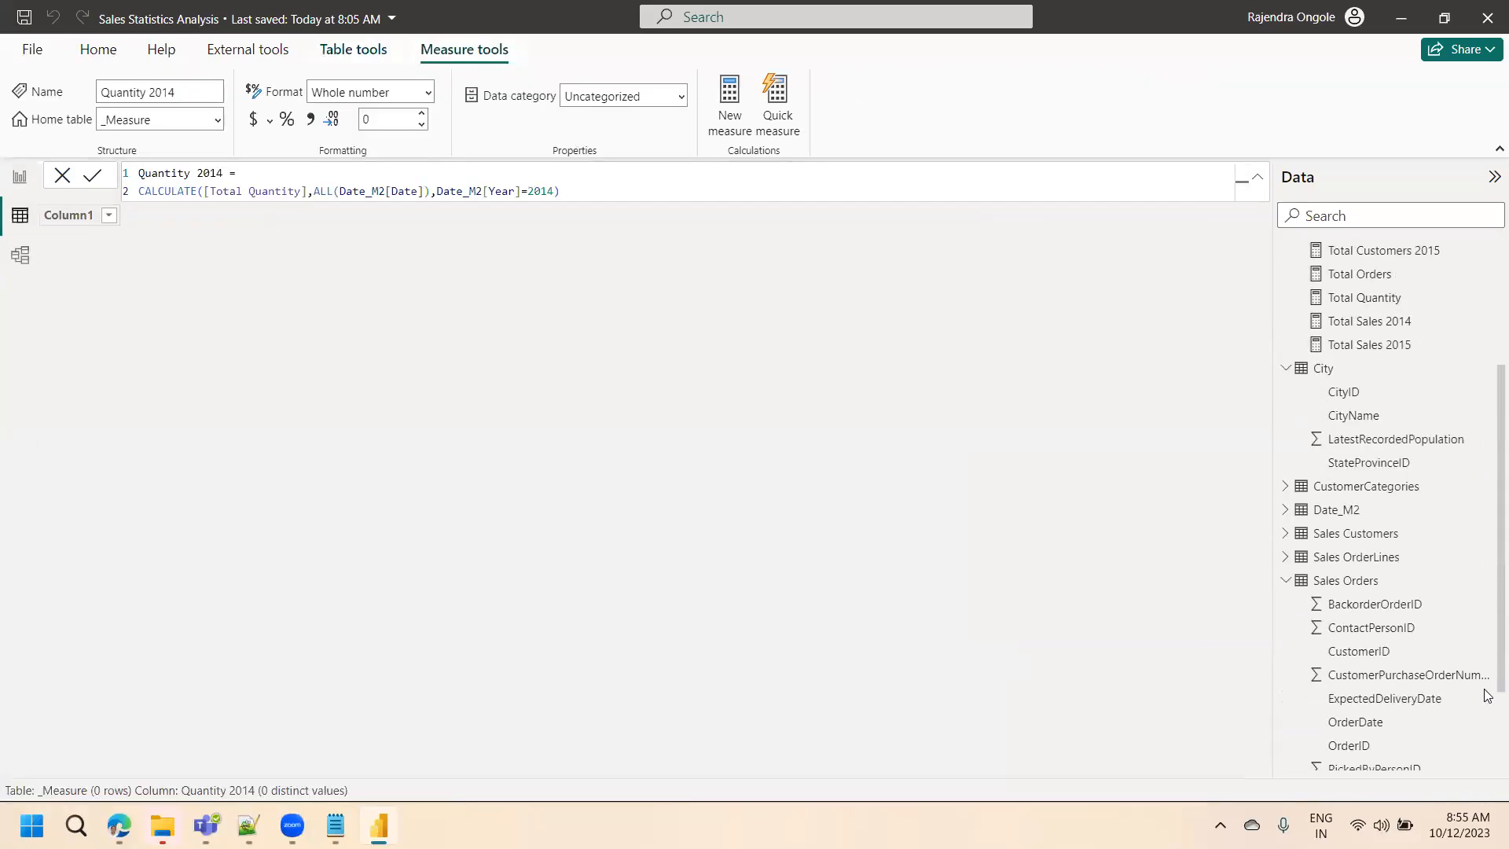
{"action": "left_click", "coordinate": [1375, 711]}
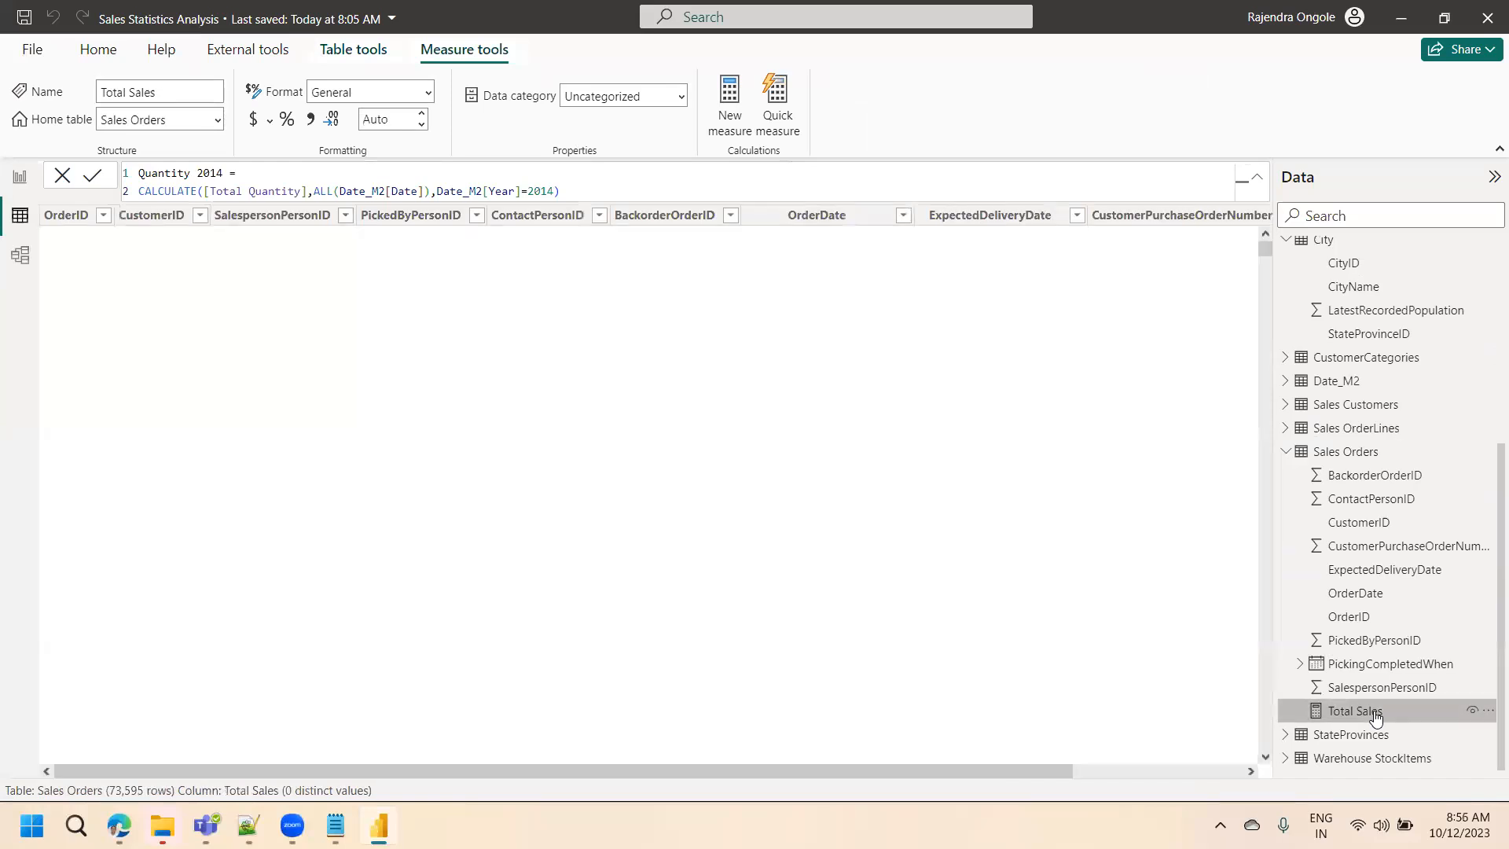
{"action": "left_click", "coordinate": [218, 126]}
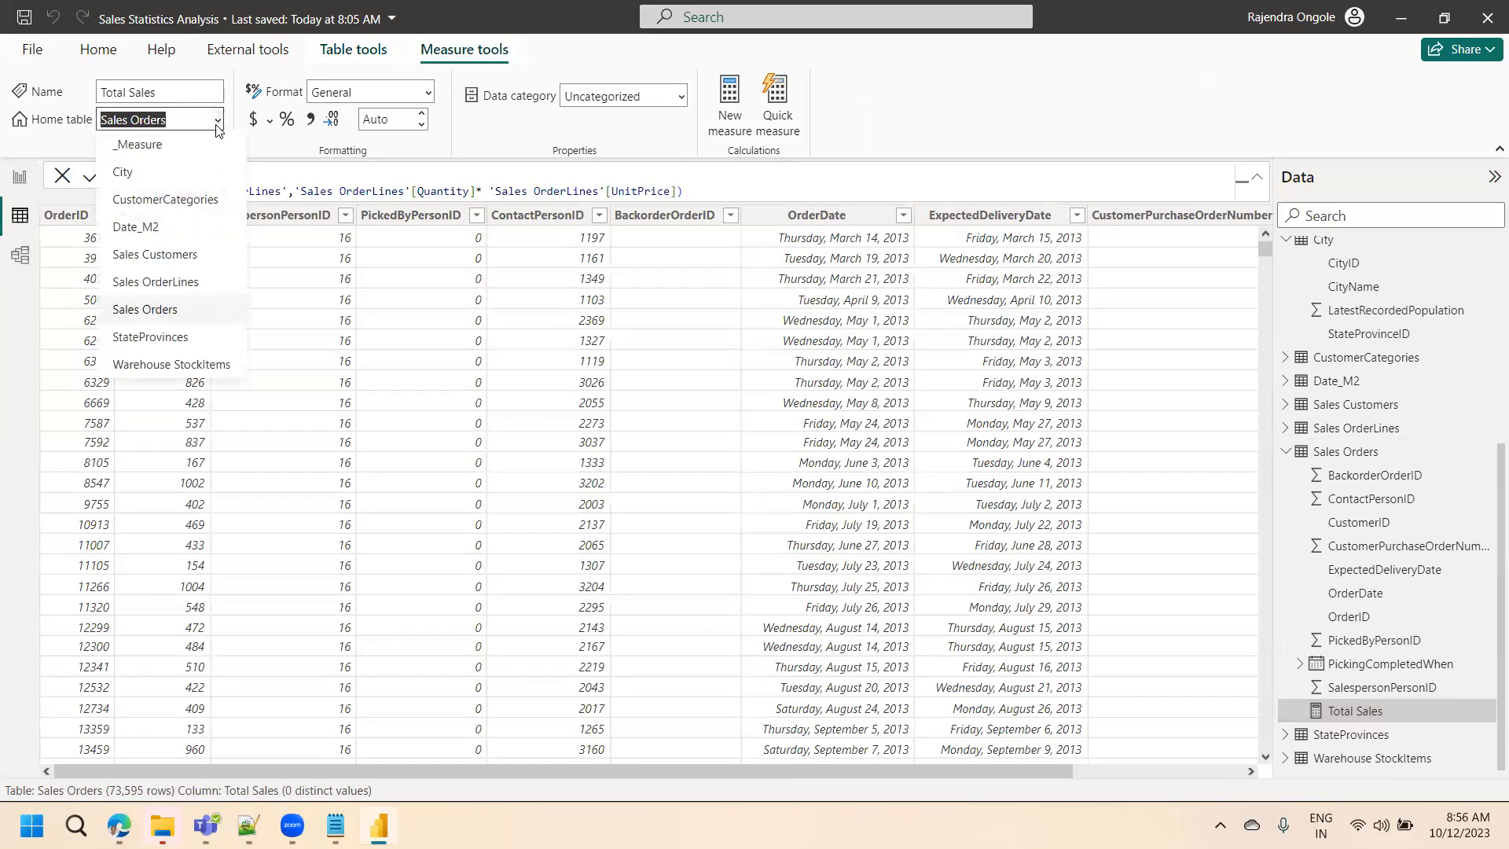
{"action": "left_click", "coordinate": [187, 143]}
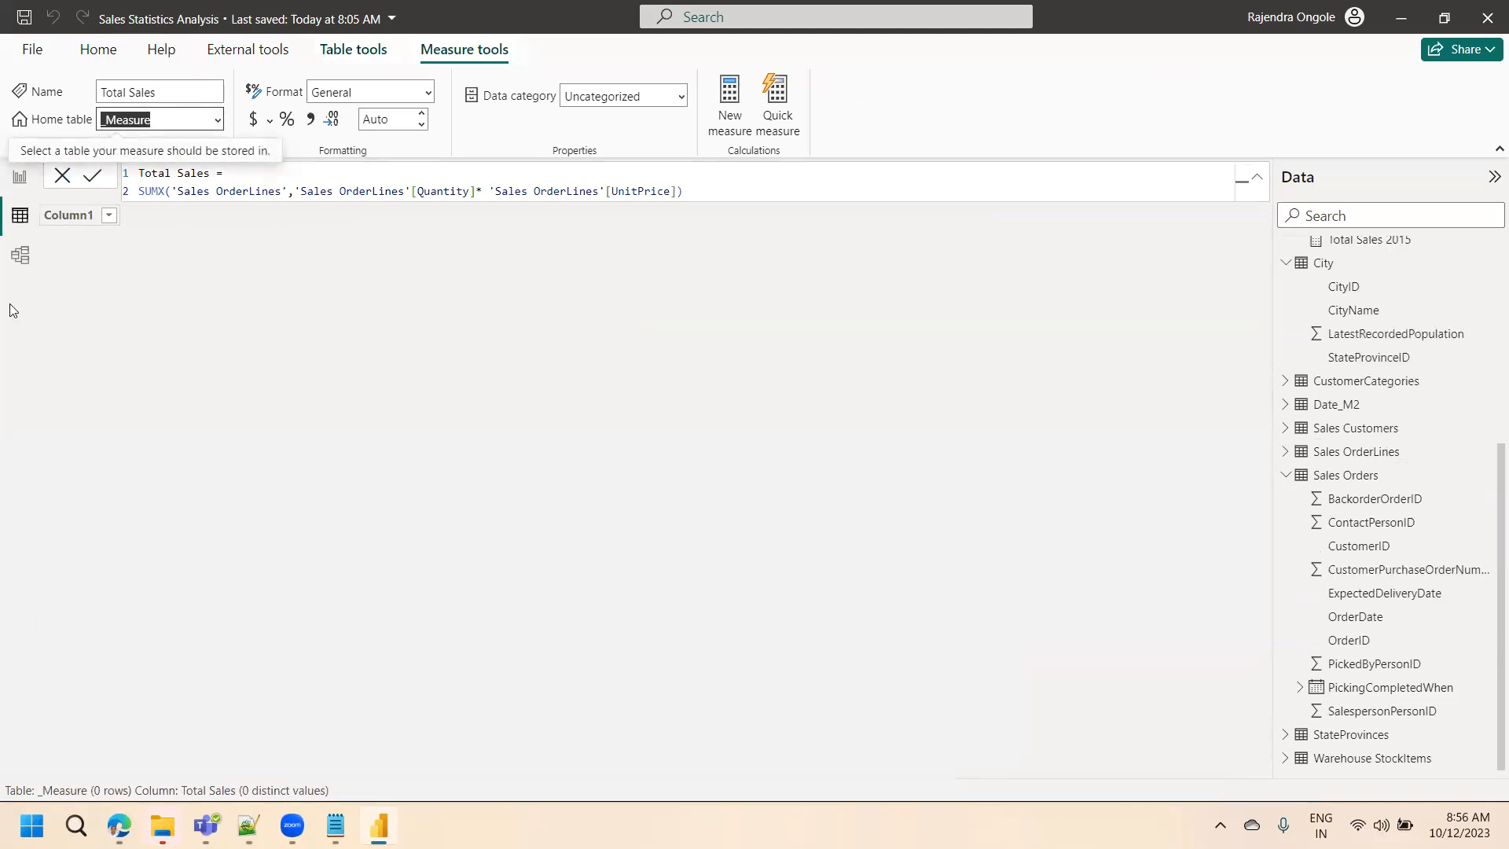
- Check which measures the _Measure table holds and collapse the Sales Orders field list
{"action": "left_click", "coordinate": [17, 262]}
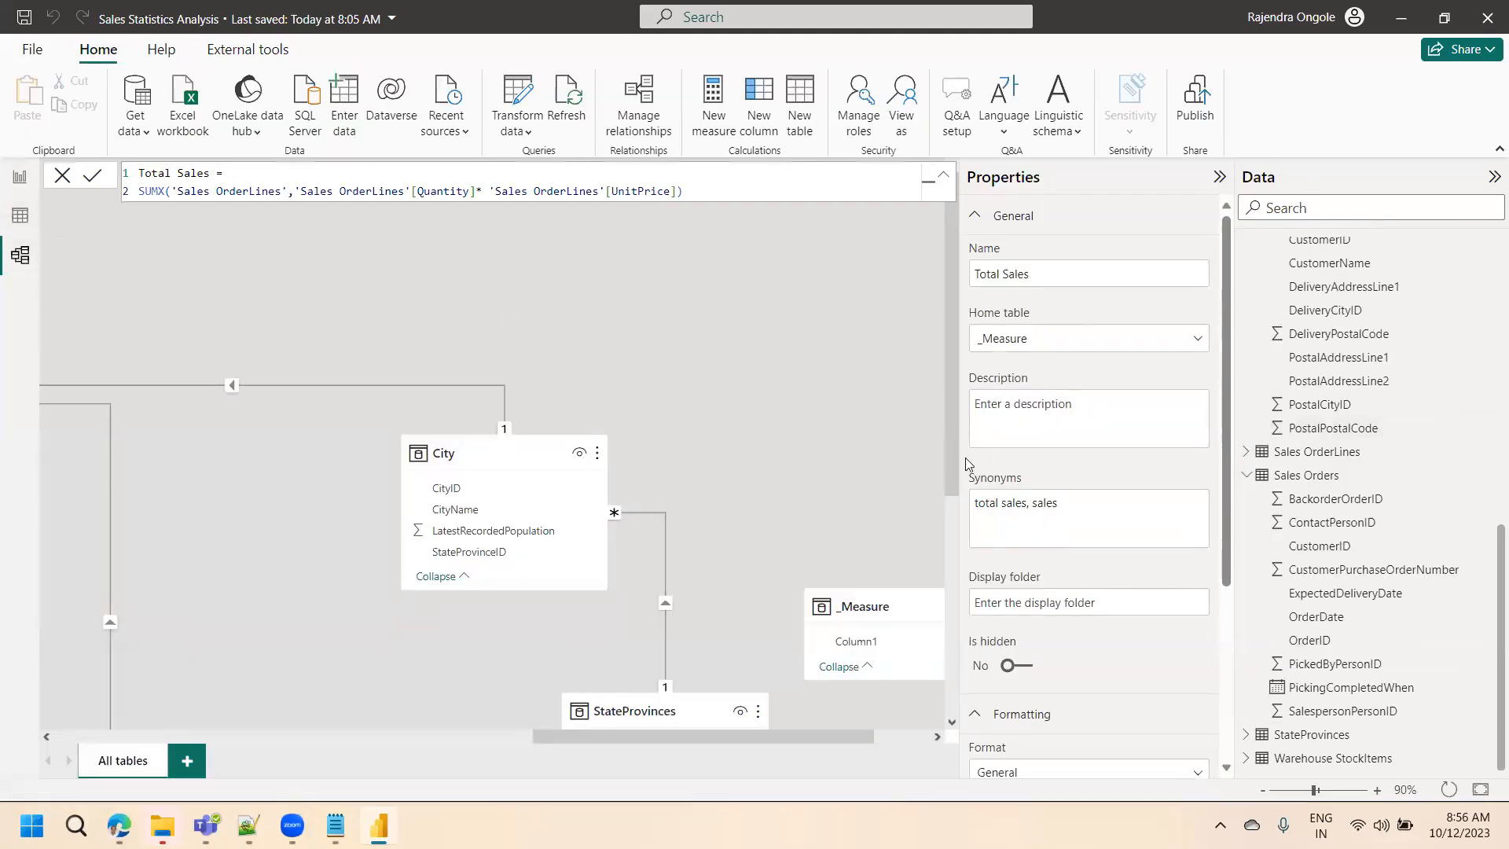
{"action": "left_click", "coordinate": [21, 217]}
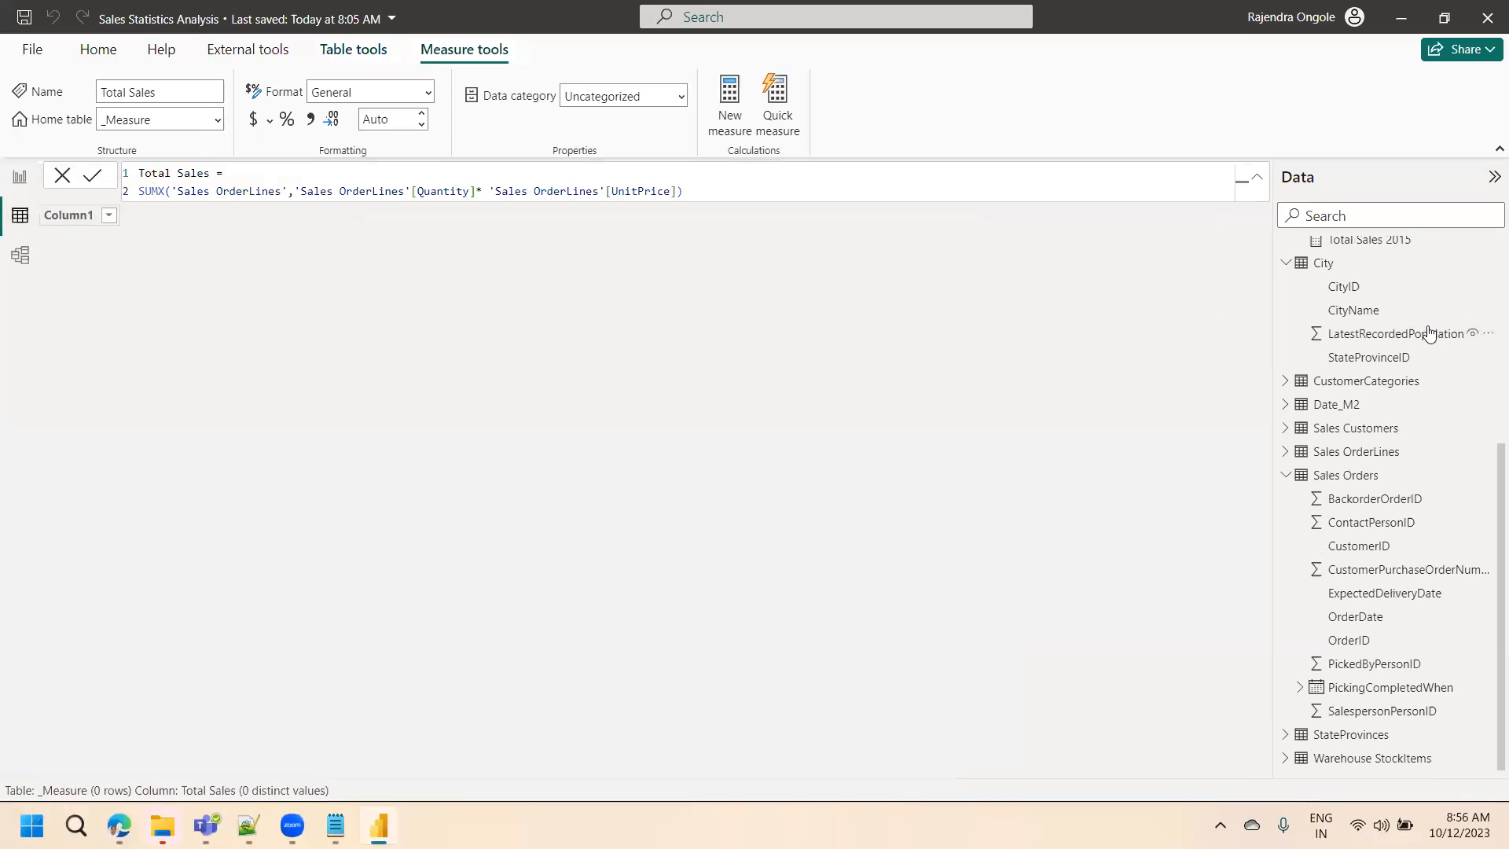
{"action": "scroll", "coordinate": [1488, 462], "scroll_direction": "up", "scroll_amount": 5}
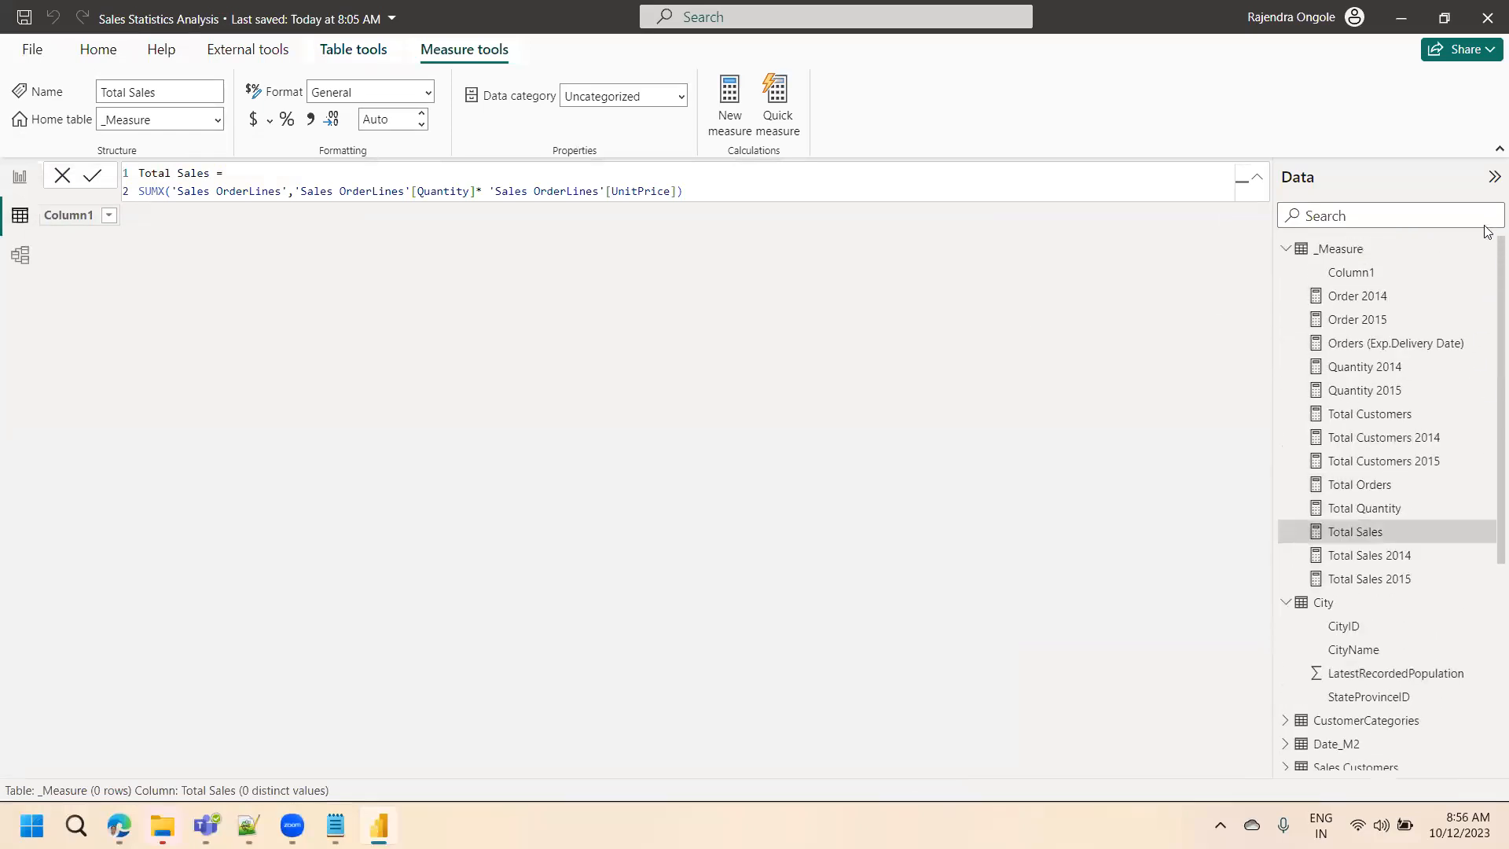
{"action": "left_click", "coordinate": [1289, 249]}
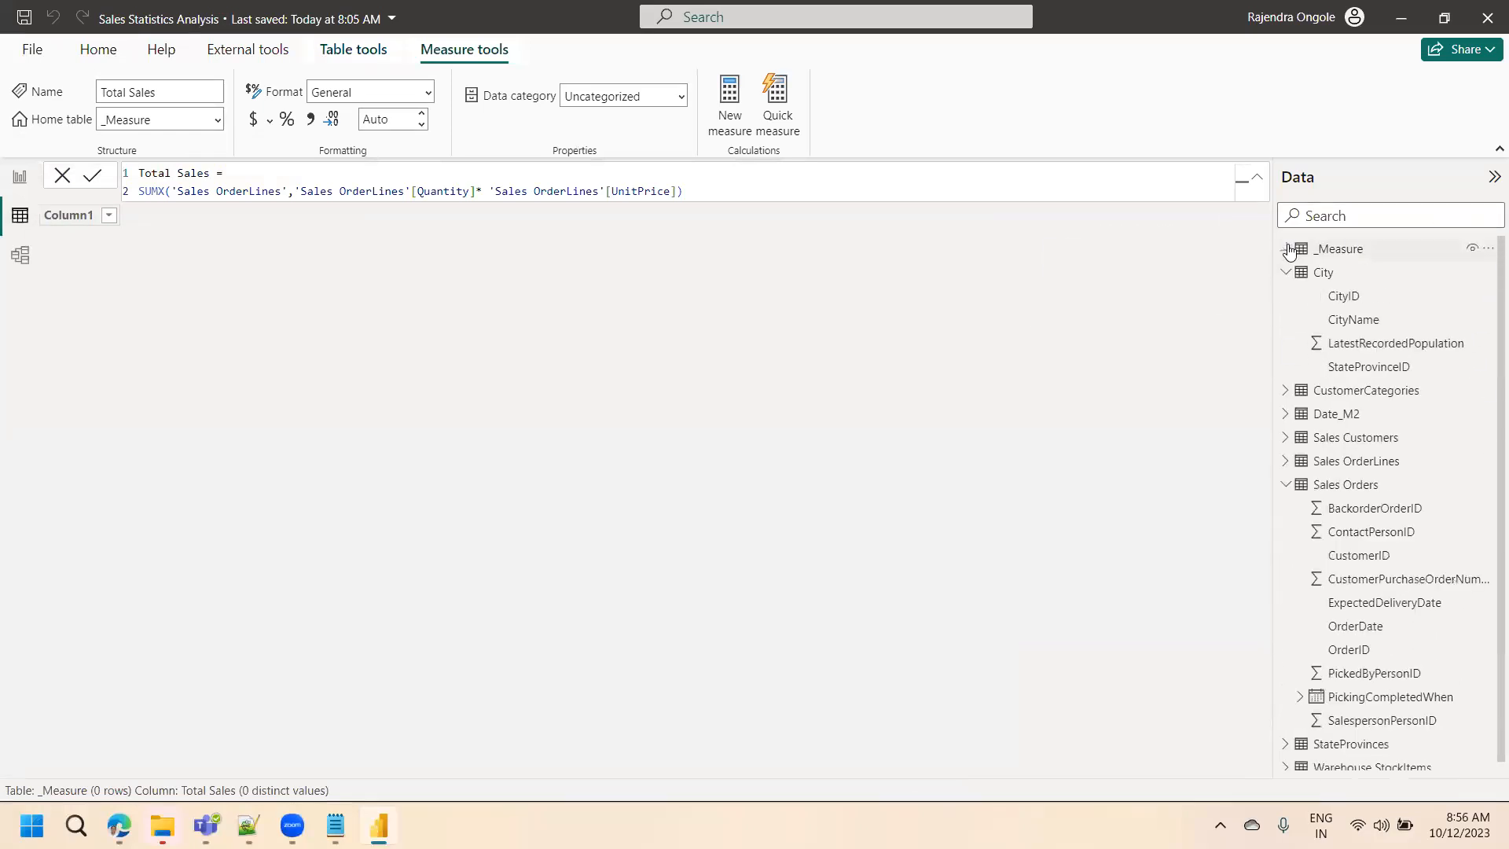
{"action": "left_click", "coordinate": [1287, 484]}
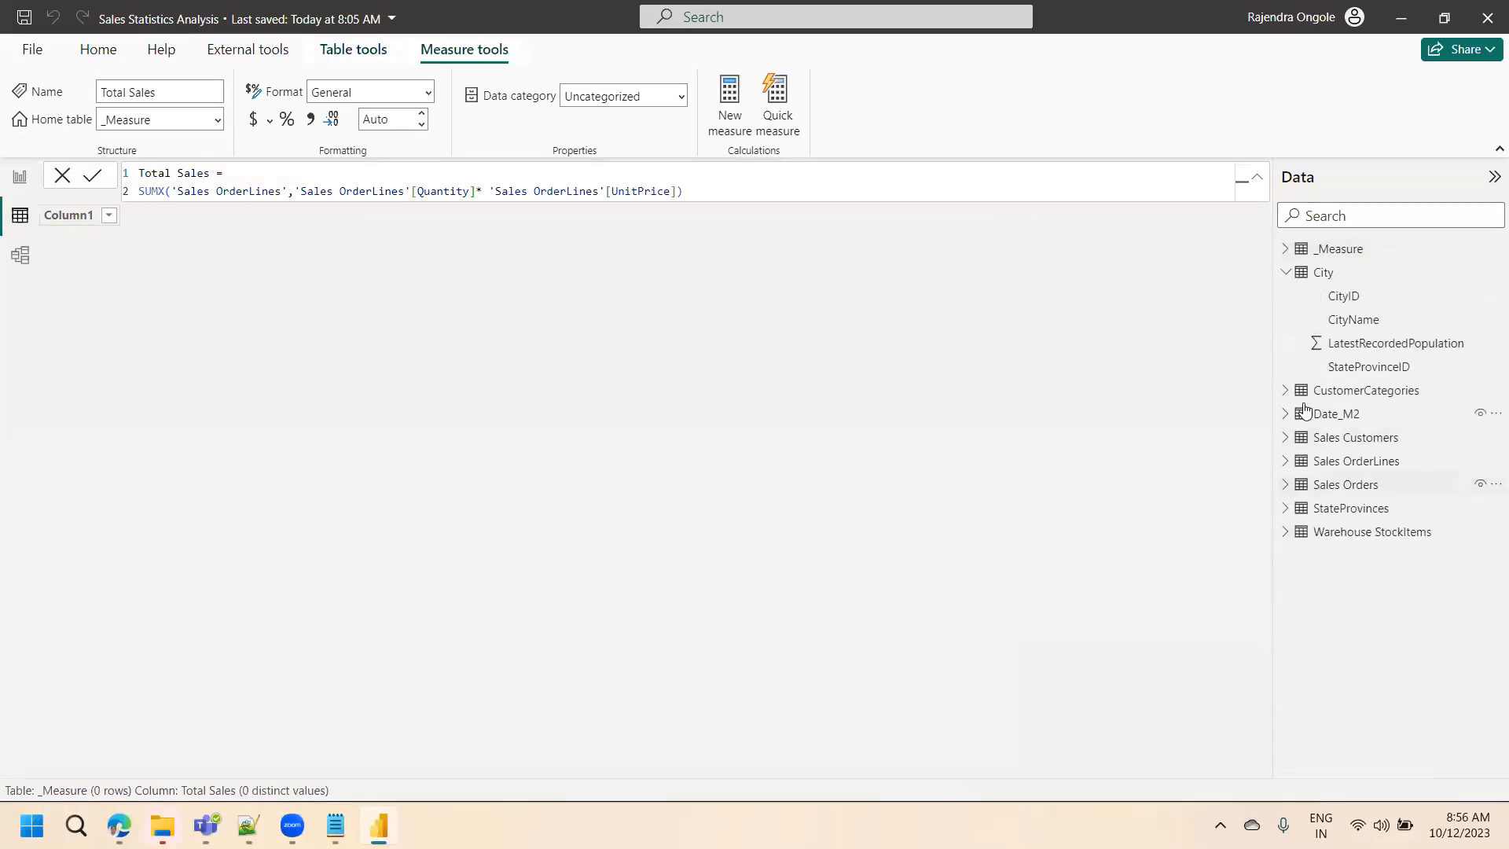
{"action": "left_click", "coordinate": [1286, 249]}
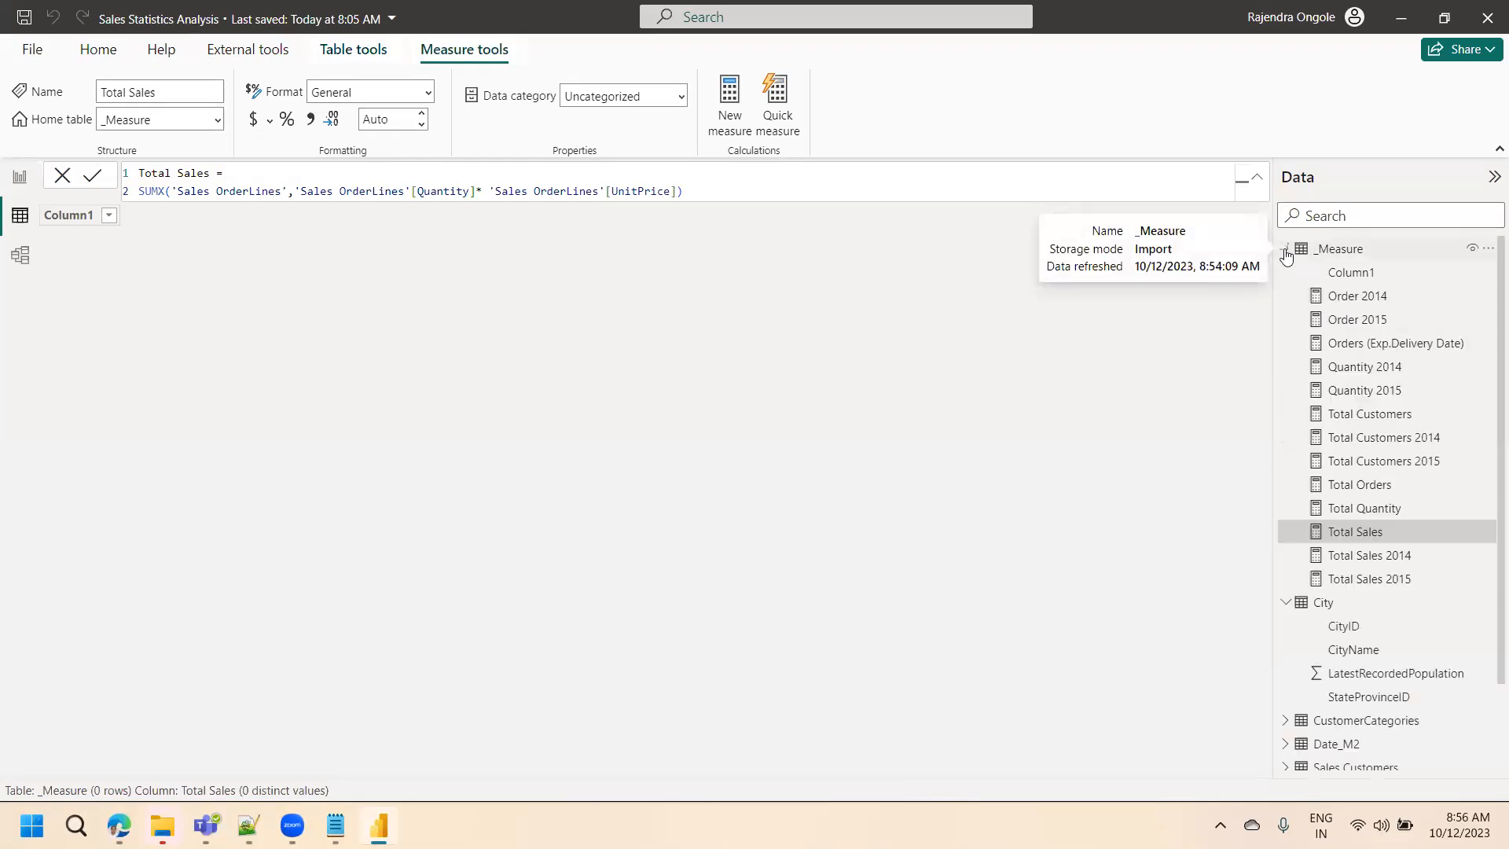
- Delete the placeholder column Column1 from the _Measure table and confirm the deletion
{"action": "left_click", "coordinate": [1351, 272]}
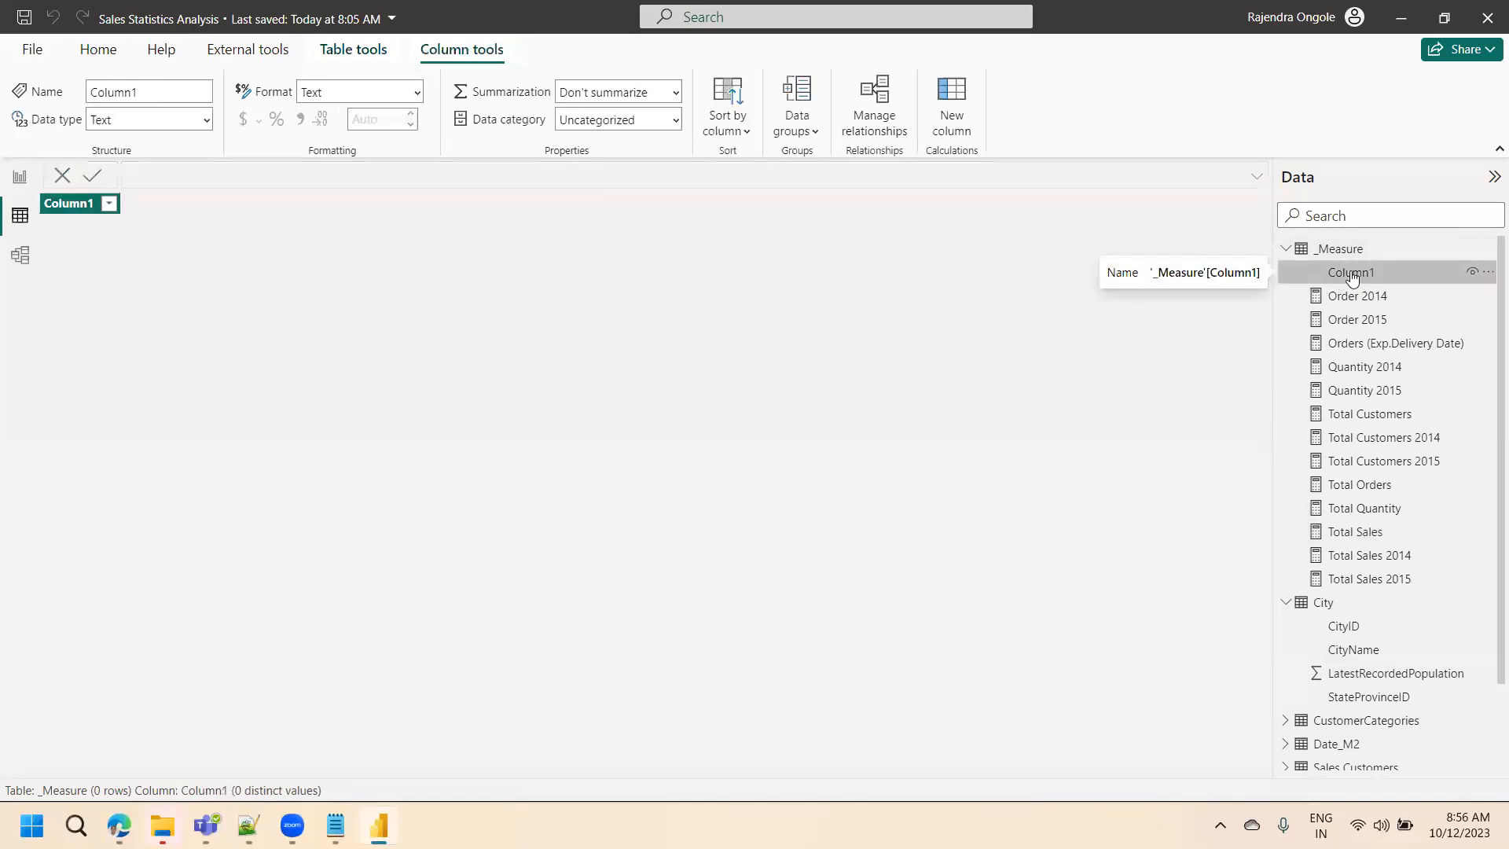
{"action": "right_click", "coordinate": [1352, 275]}
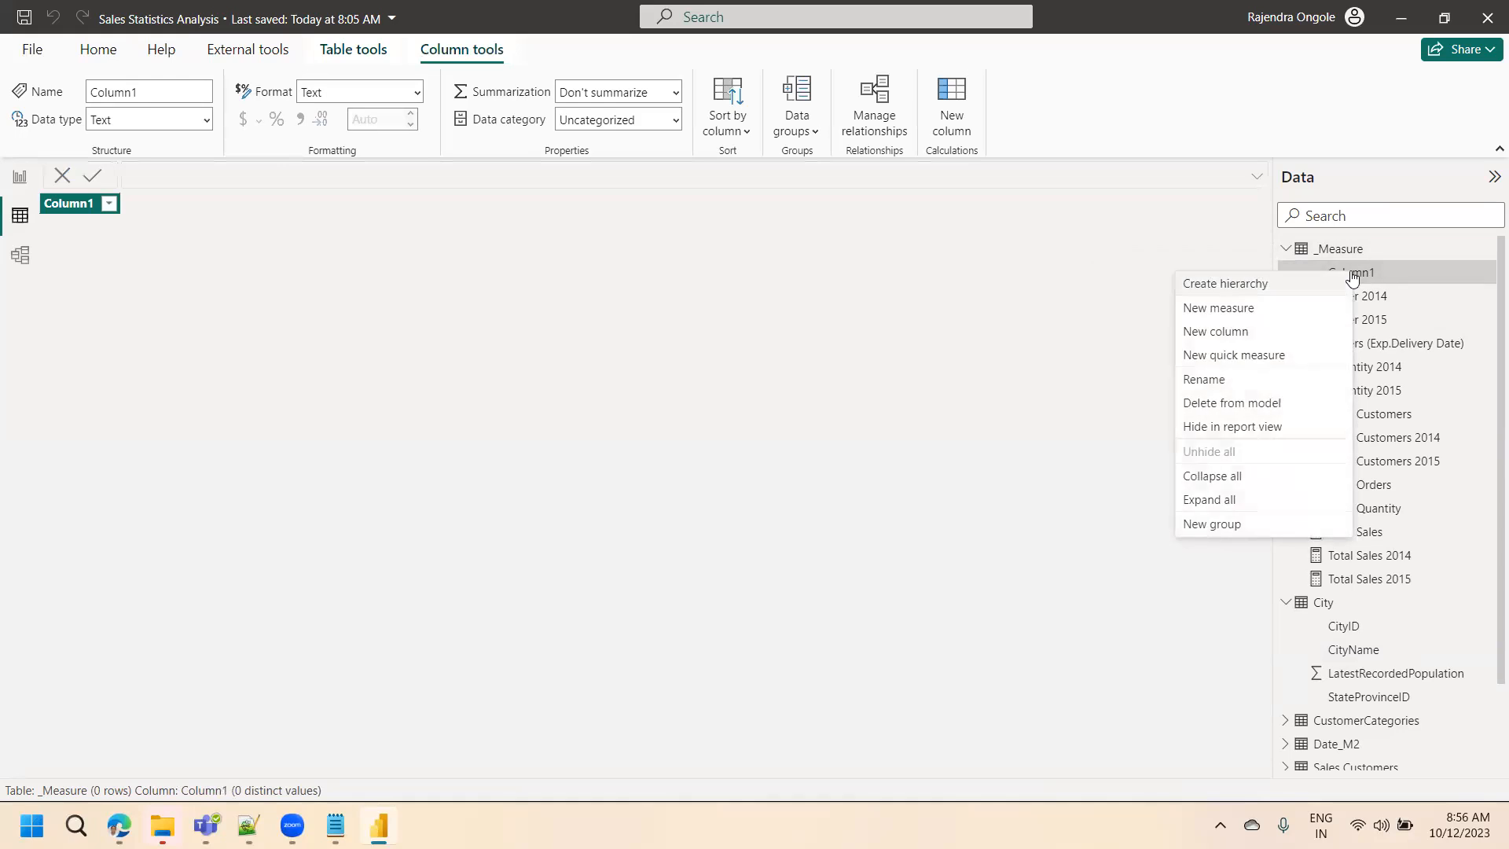
{"action": "left_click", "coordinate": [1239, 404]}
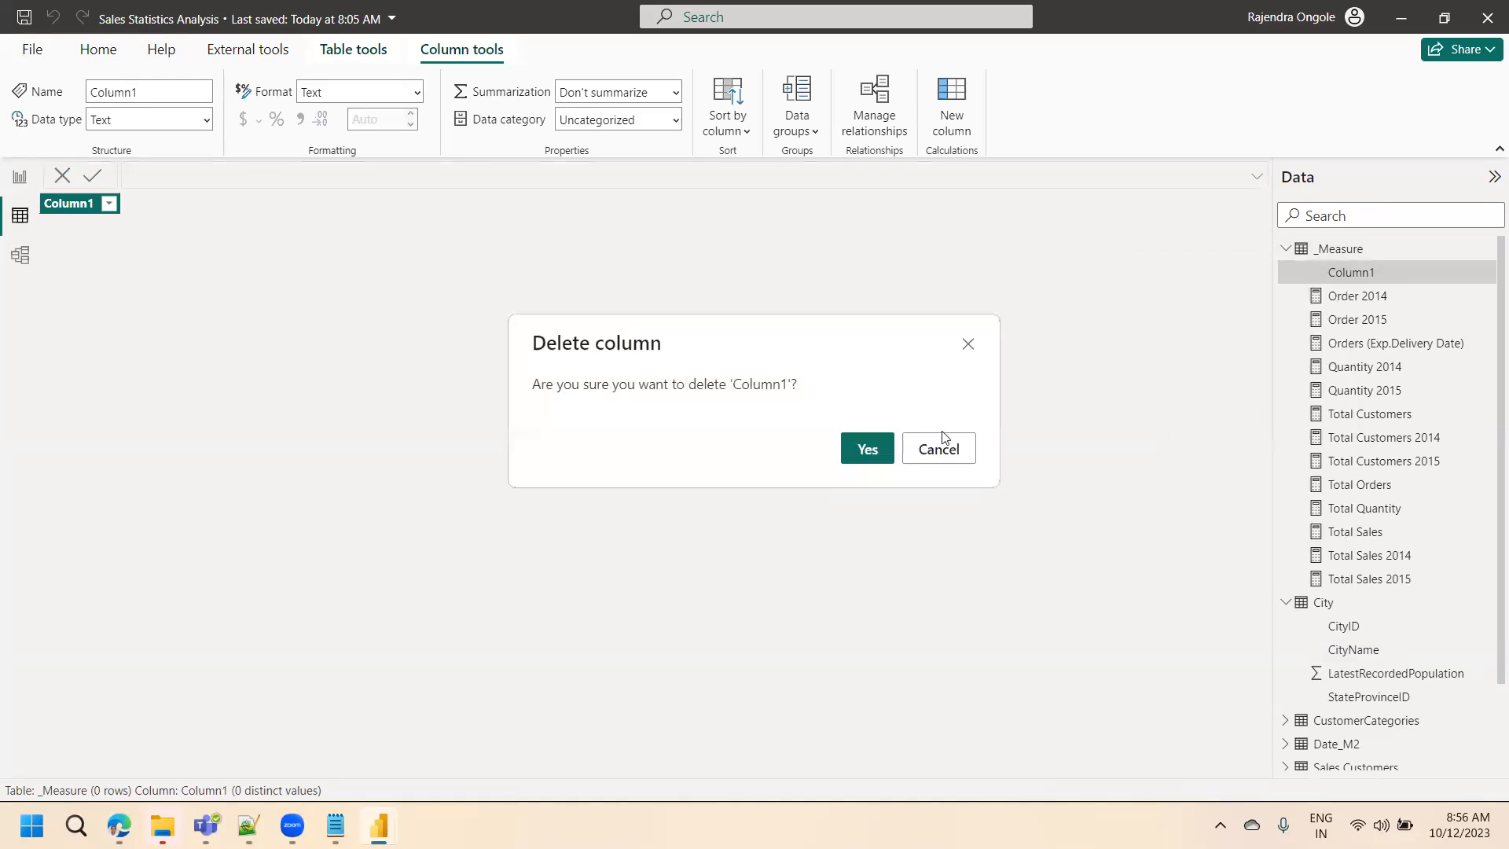
{"action": "left_click", "coordinate": [867, 449]}
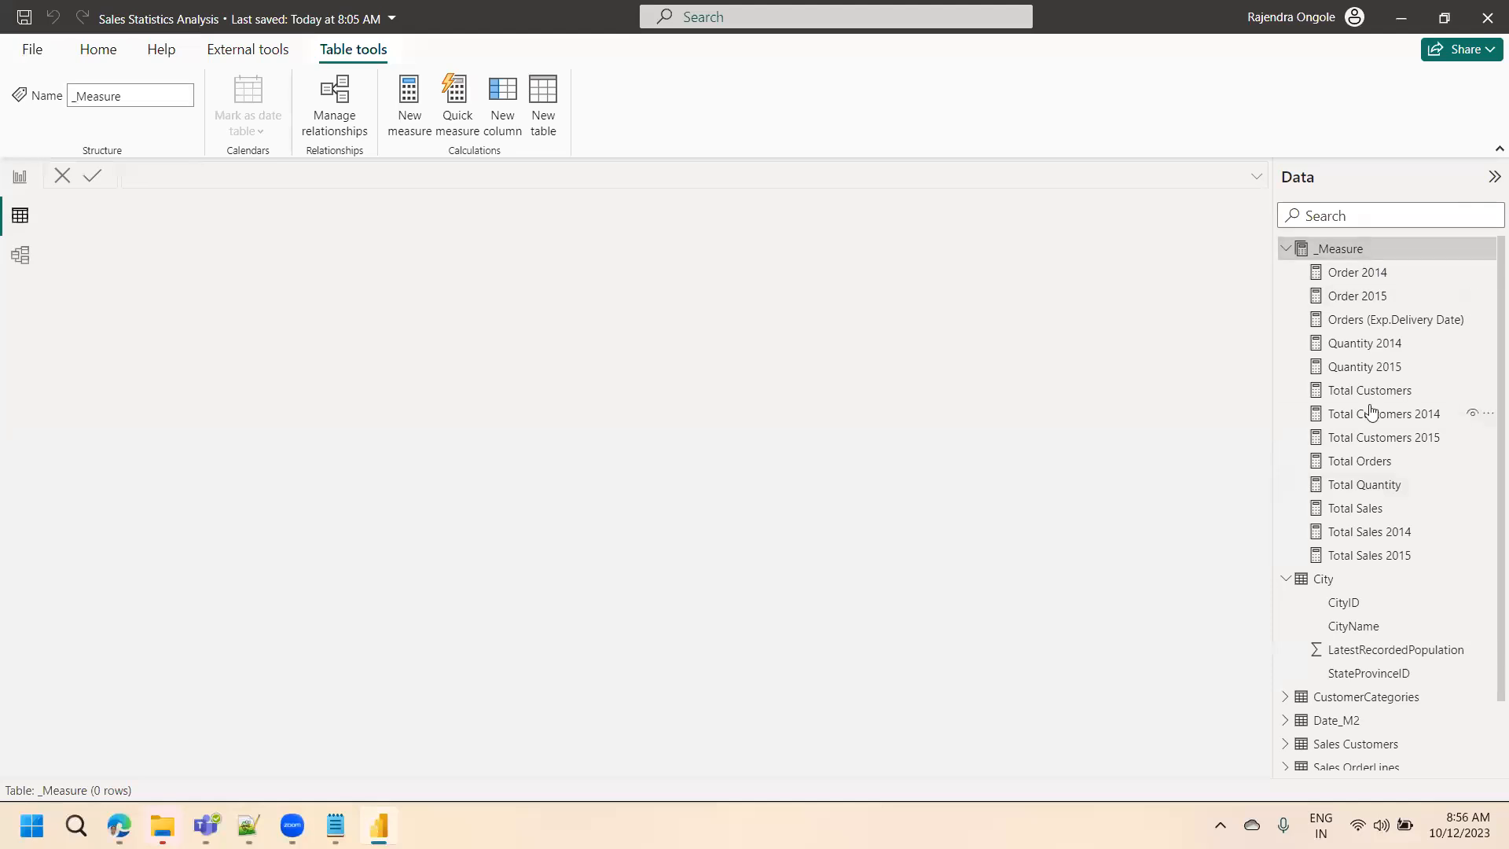
- Review the Order 2014, Order 2015 and Orders (Exp.Delivery Date) measures in the _Measure table and the City table's data
{"action": "left_click", "coordinate": [1363, 280]}
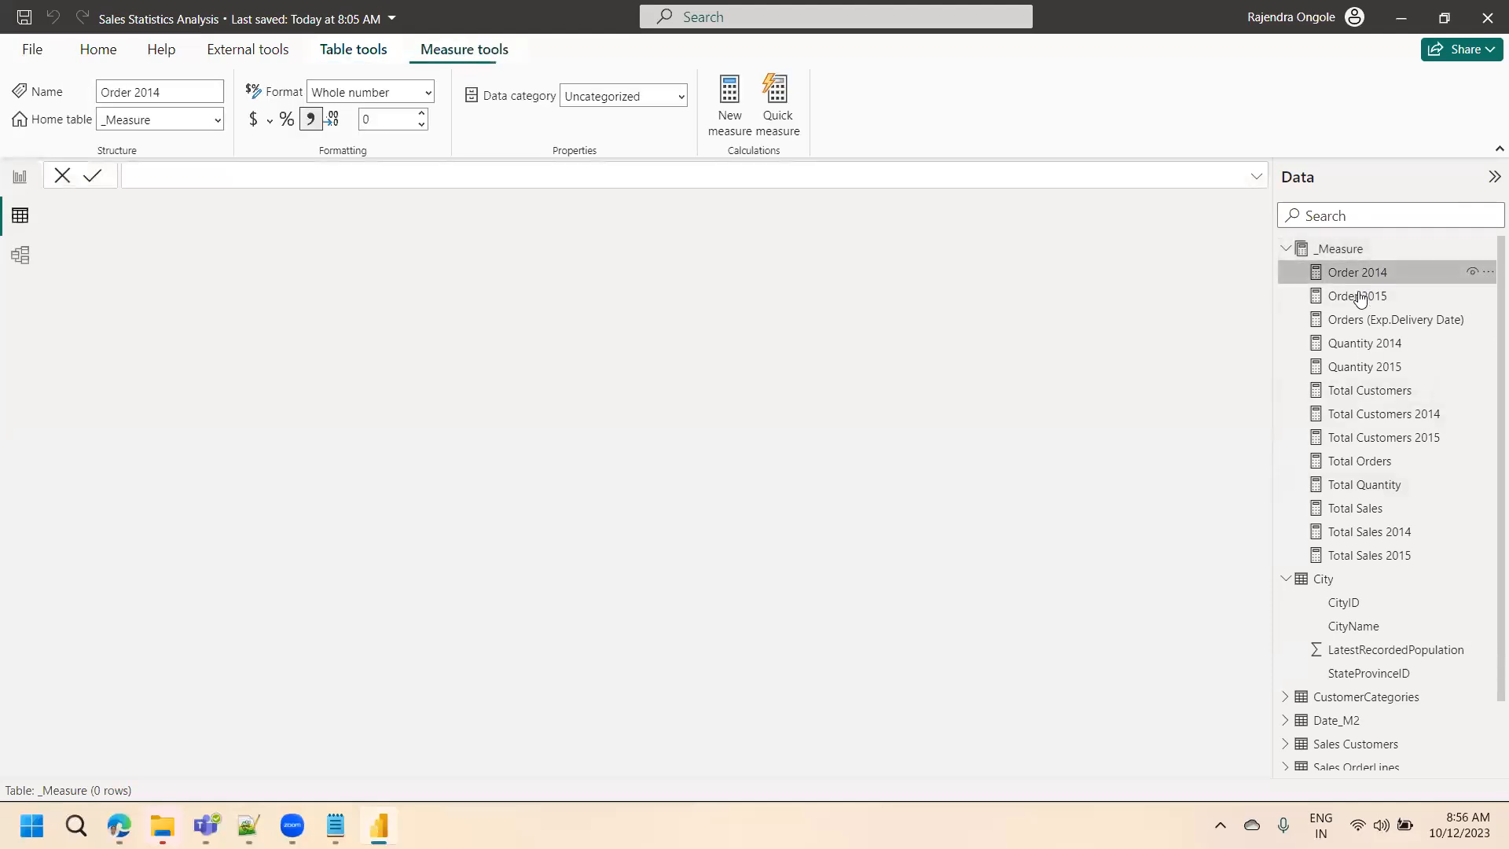
{"action": "left_click", "coordinate": [1358, 297]}
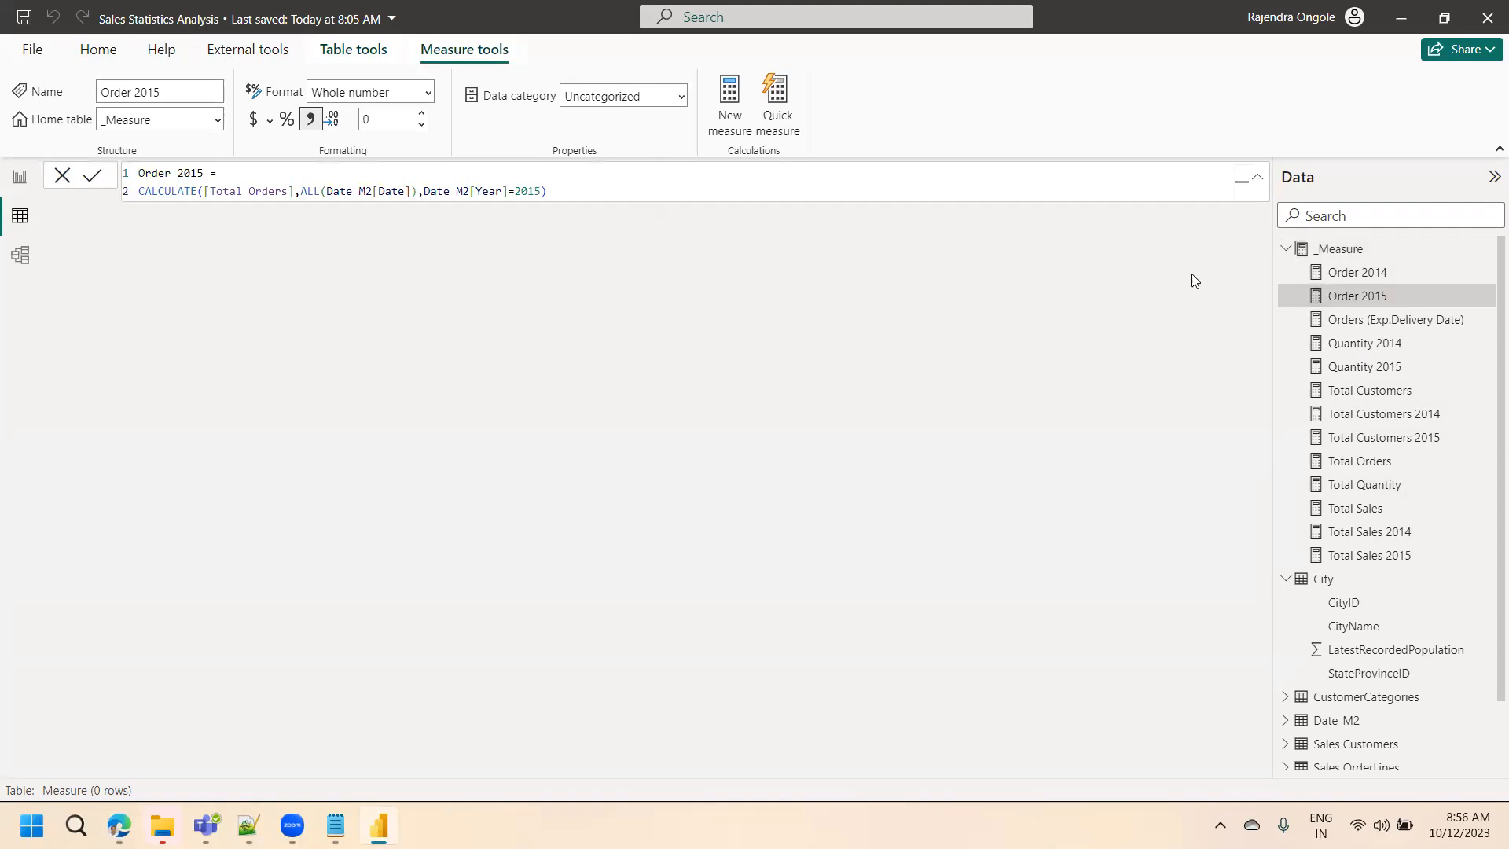
{"action": "left_click", "coordinate": [1340, 250]}
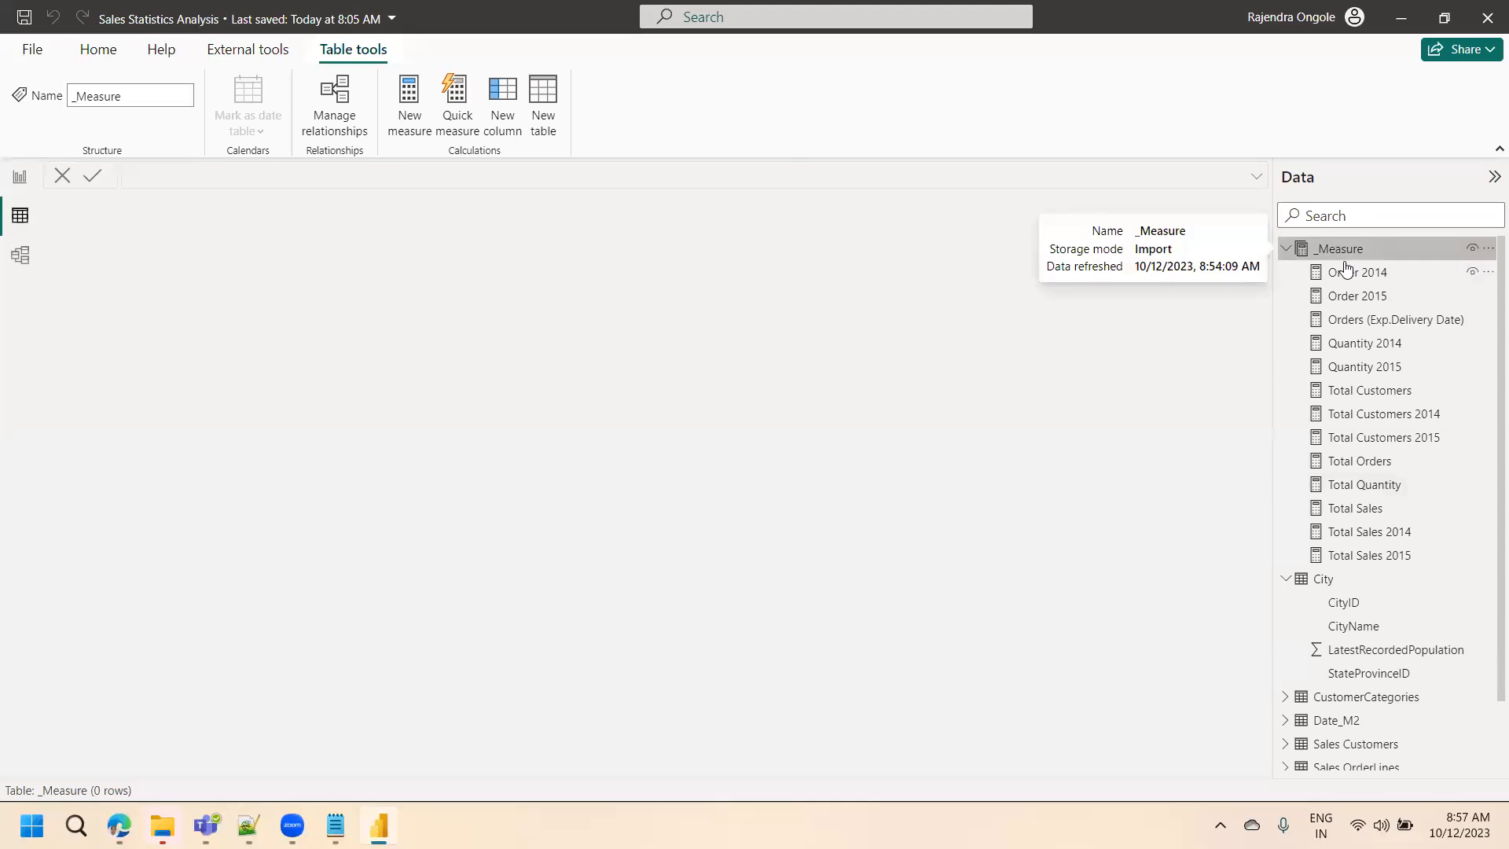
{"action": "left_click", "coordinate": [1342, 272]}
{"action": "right_click", "coordinate": [1343, 295]}
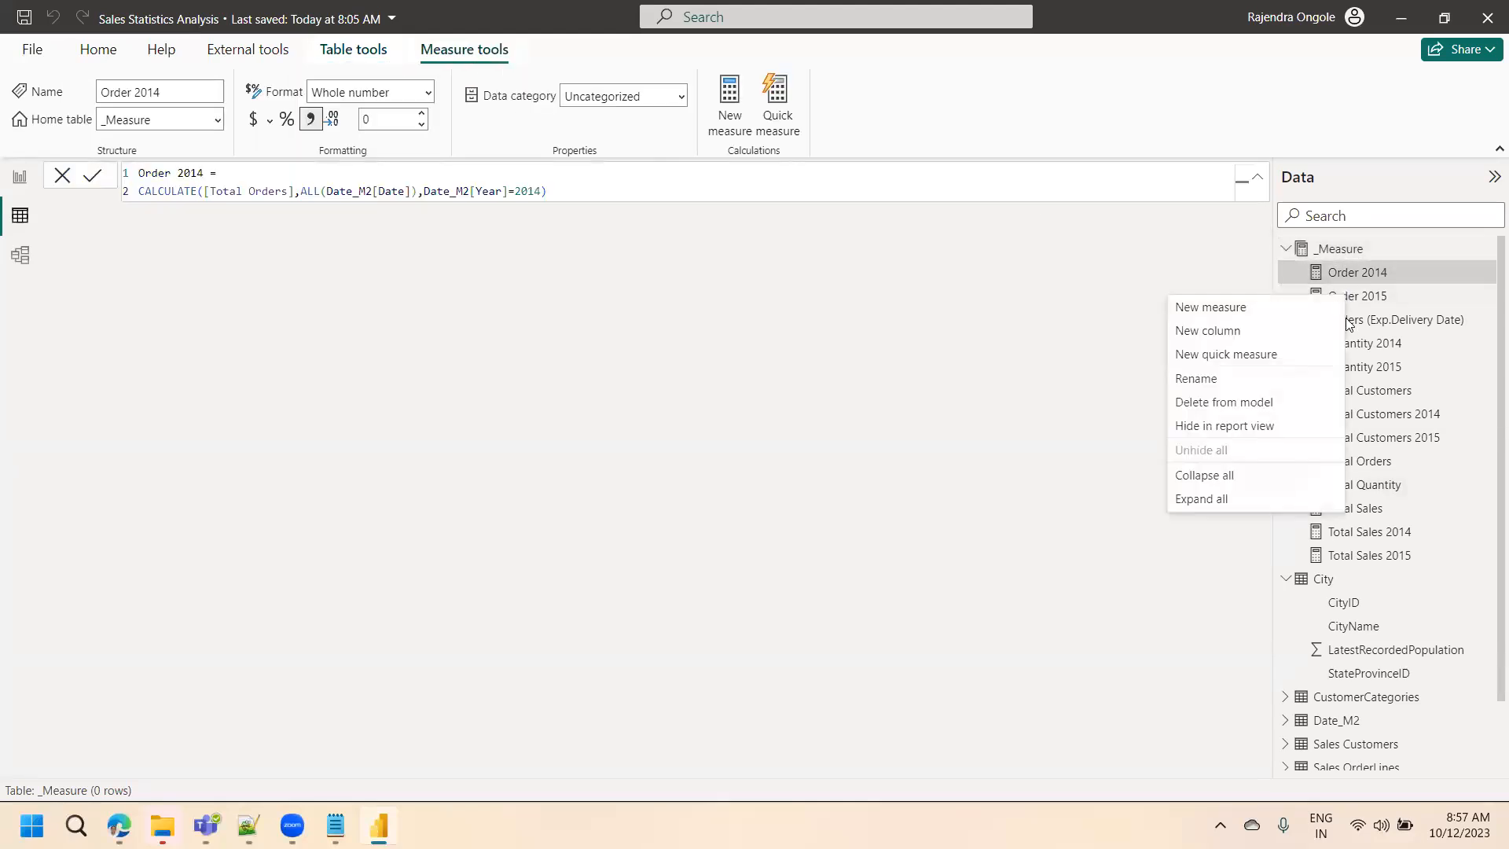
{"action": "left_click", "coordinate": [1384, 325]}
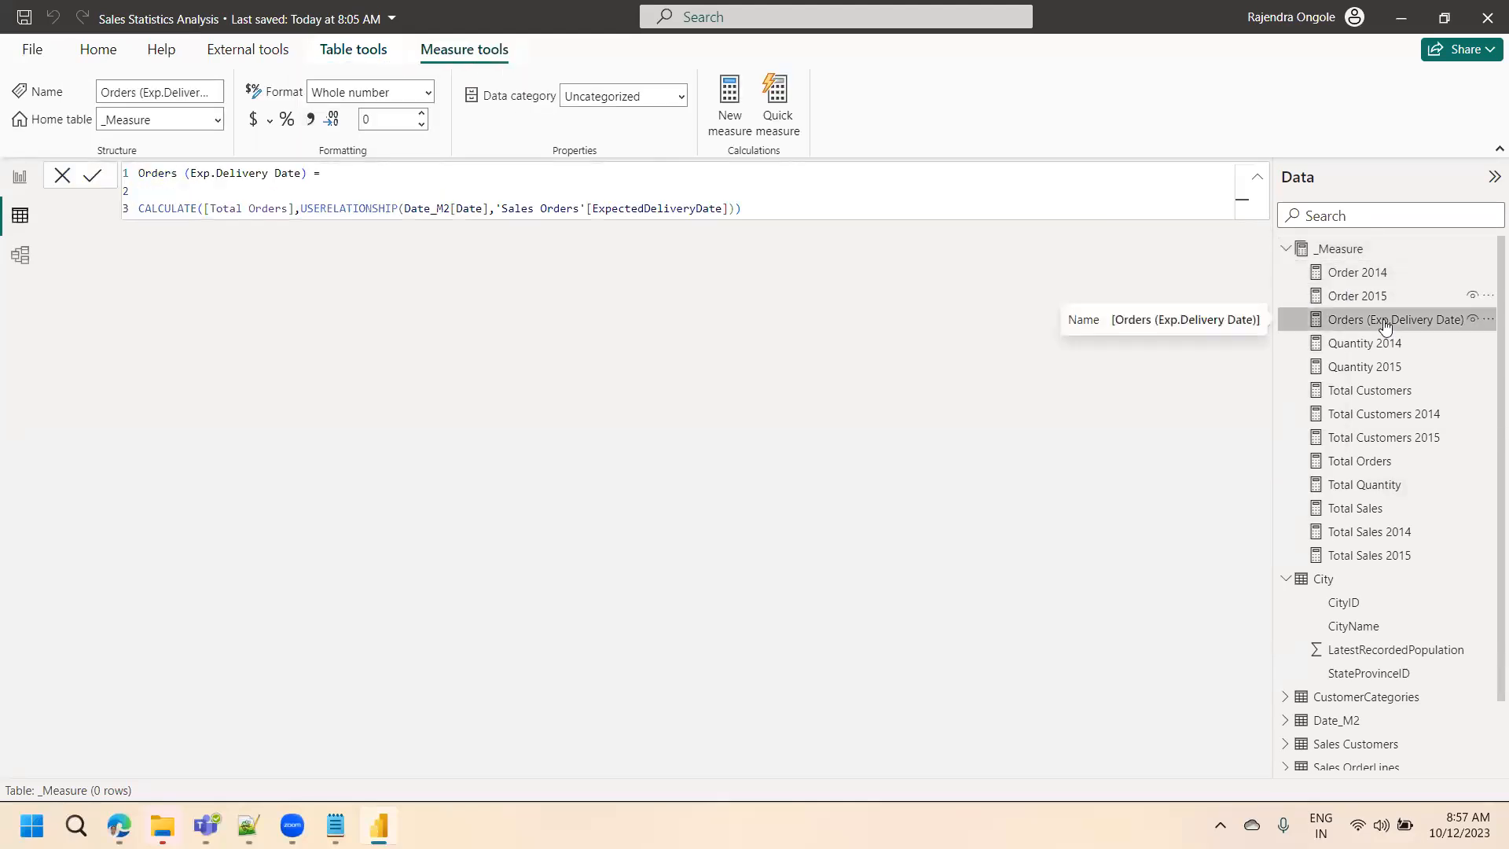
{"action": "left_click", "coordinate": [1334, 586]}
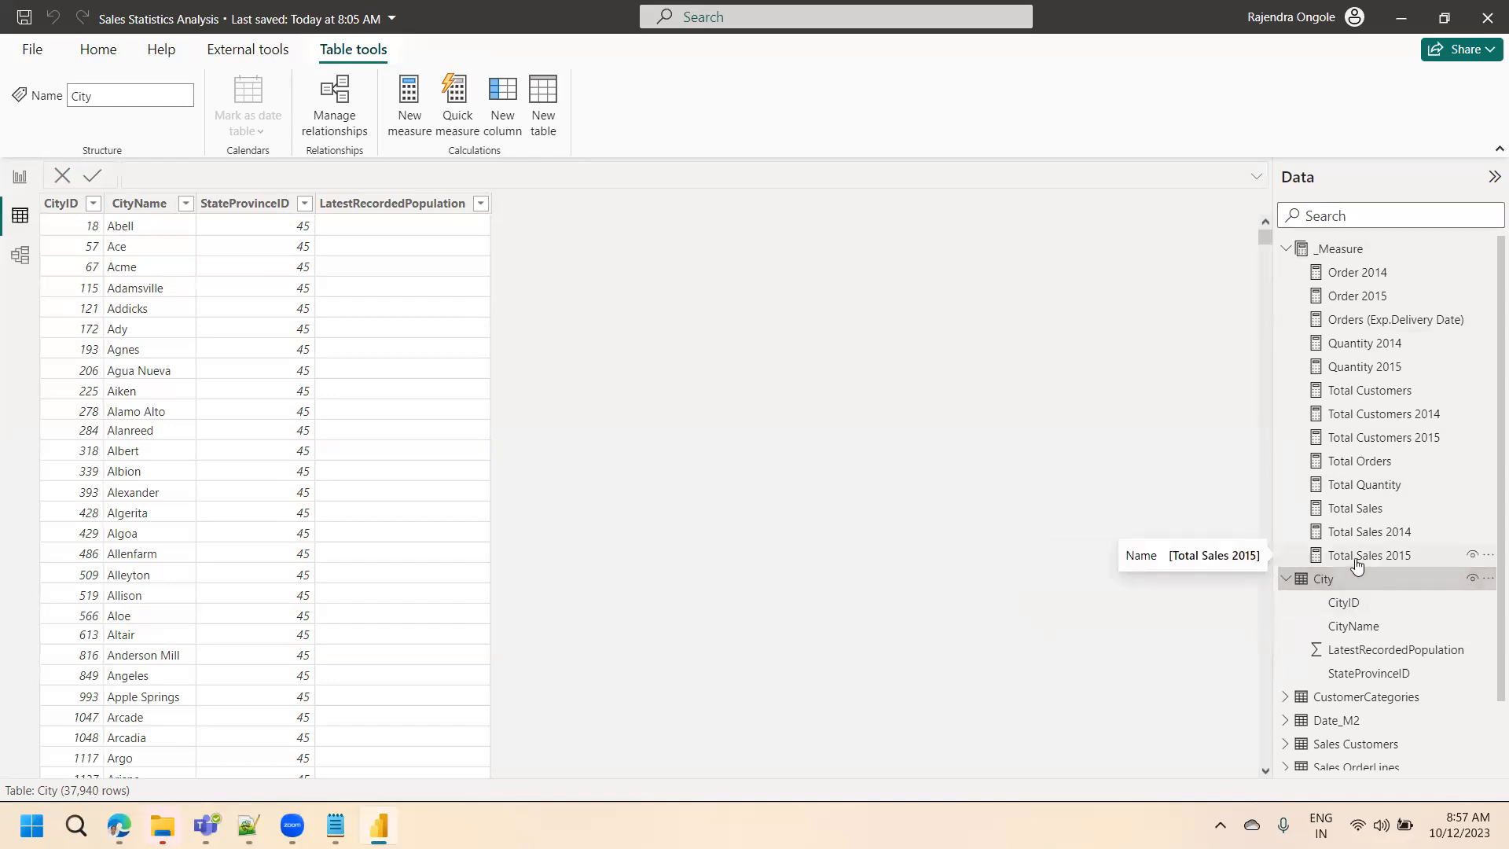
- Return to the Phase 2 Report page in Report view and save the file
{"action": "left_click", "coordinate": [19, 178]}
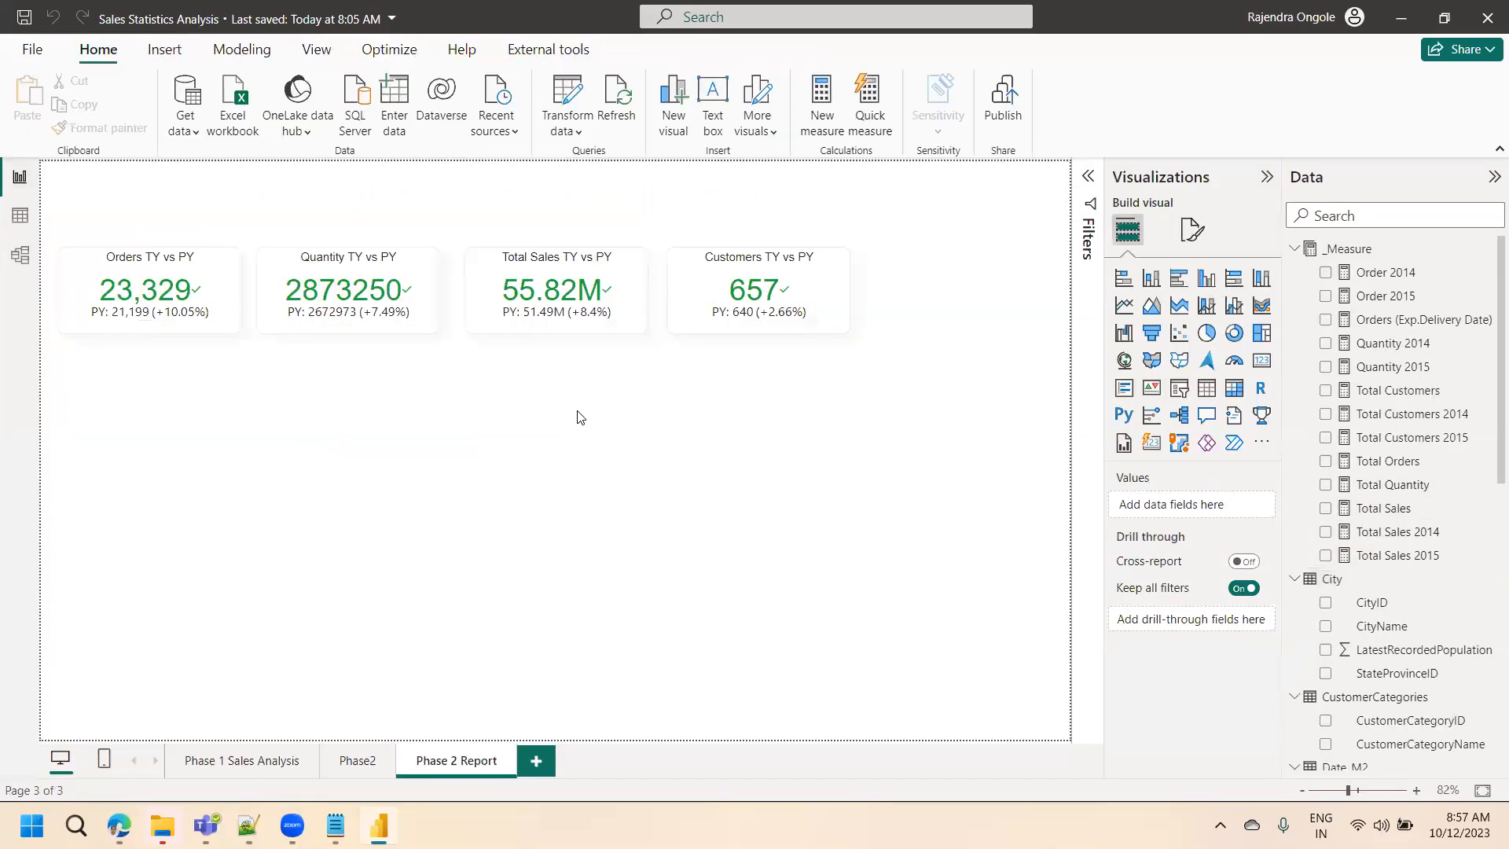
{"action": "double_click", "coordinate": [580, 417]}
{"action": "key", "text": "ctrl+s"}
{"action": "left_click", "coordinate": [1459, 825]}
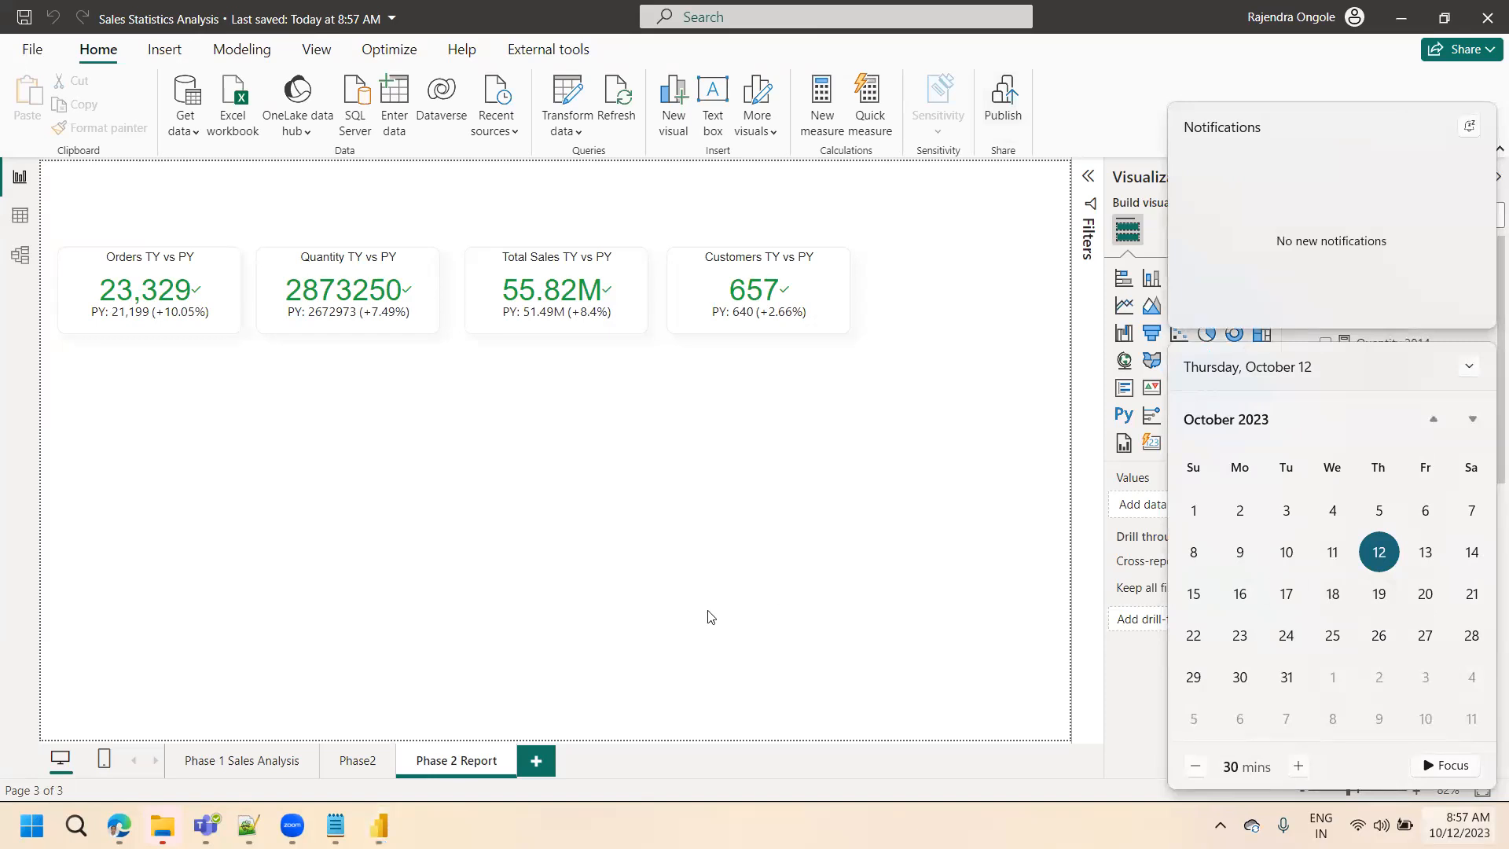
{"action": "left_click", "coordinate": [833, 600]}
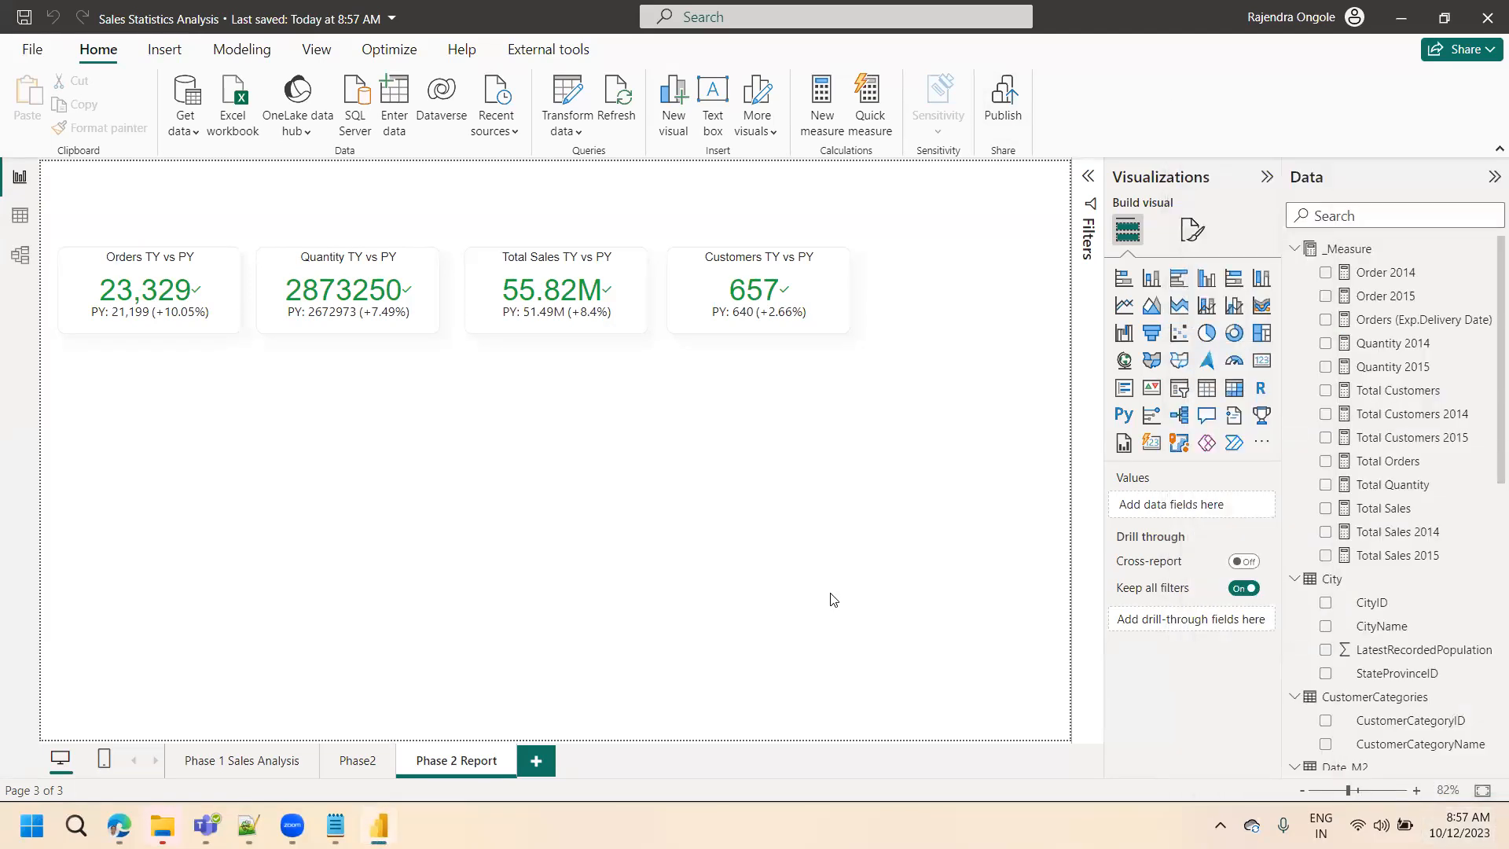